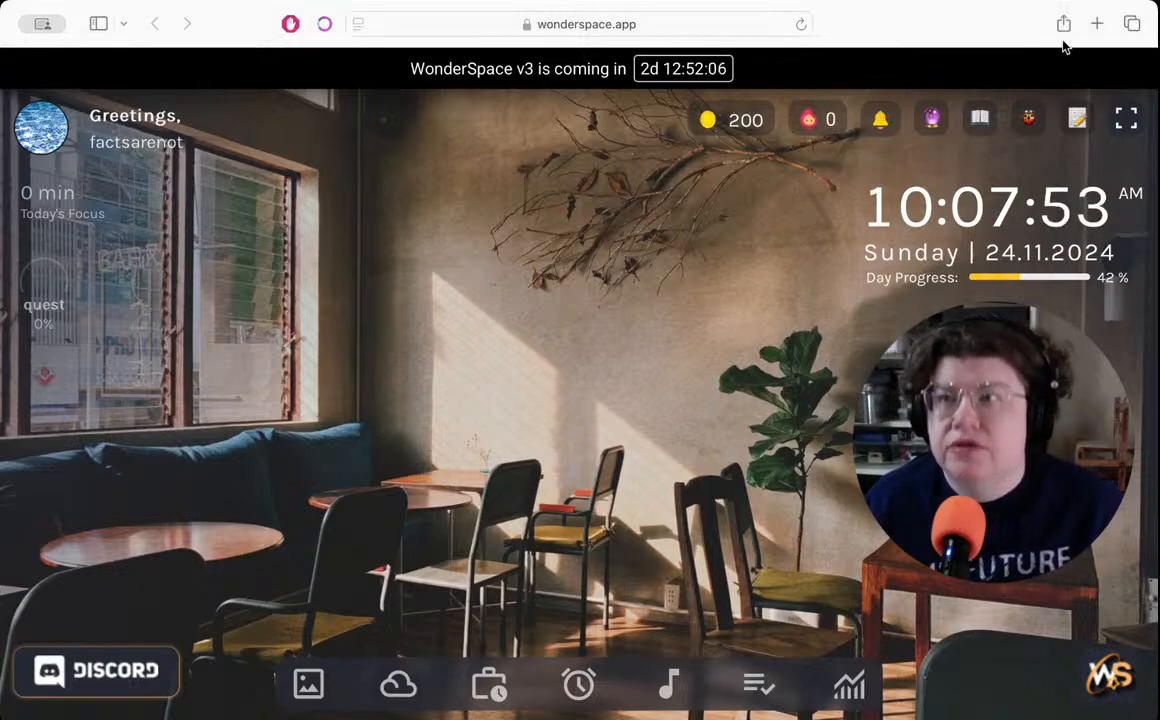
- Open itch.io in a new tab and reach the Sunday Zine Club Jam #4 page through the notifications
click(1097, 23)
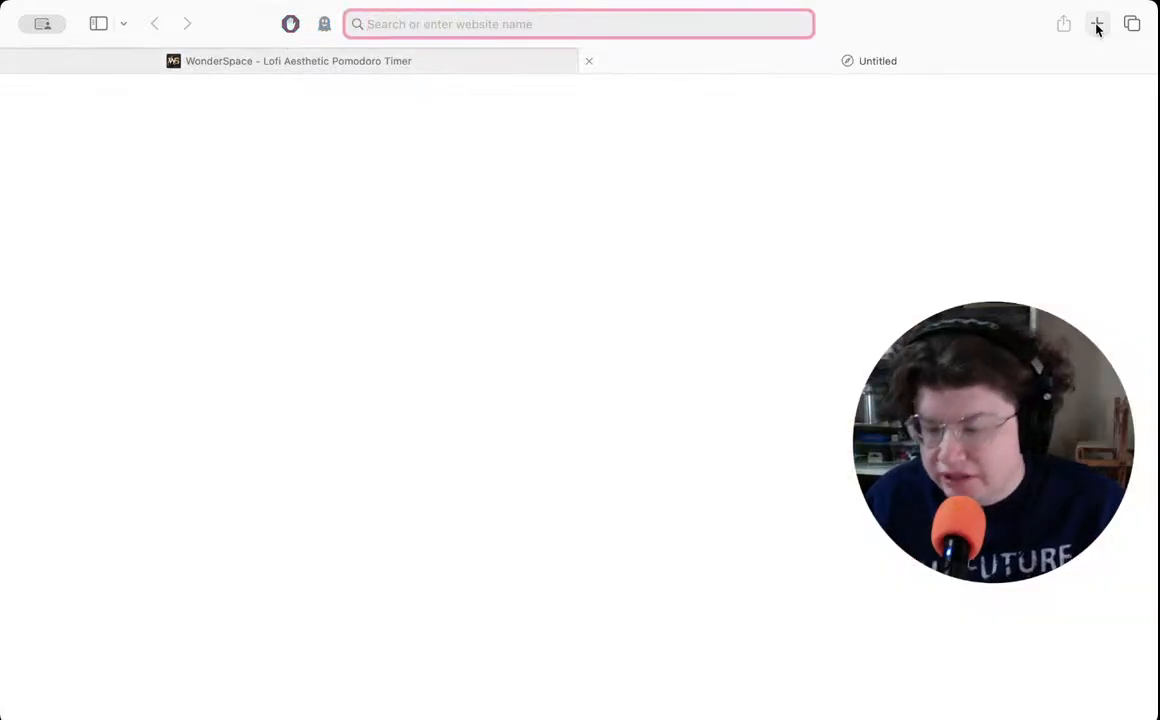
text(it)
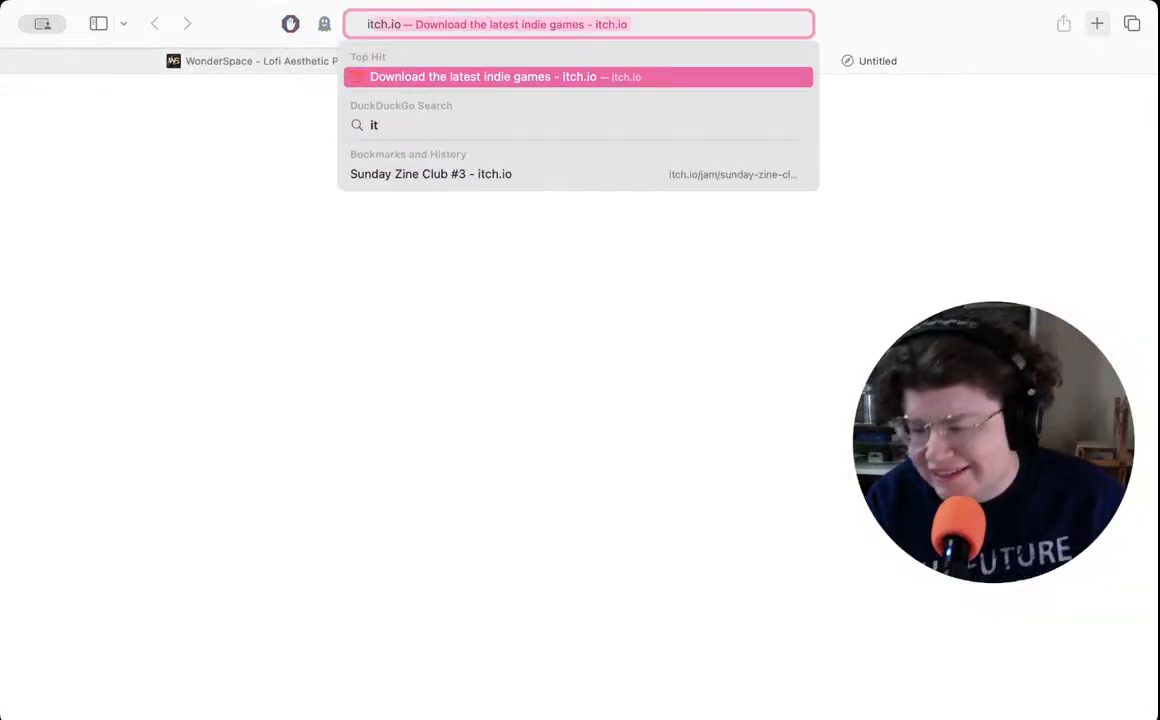
key(Return)
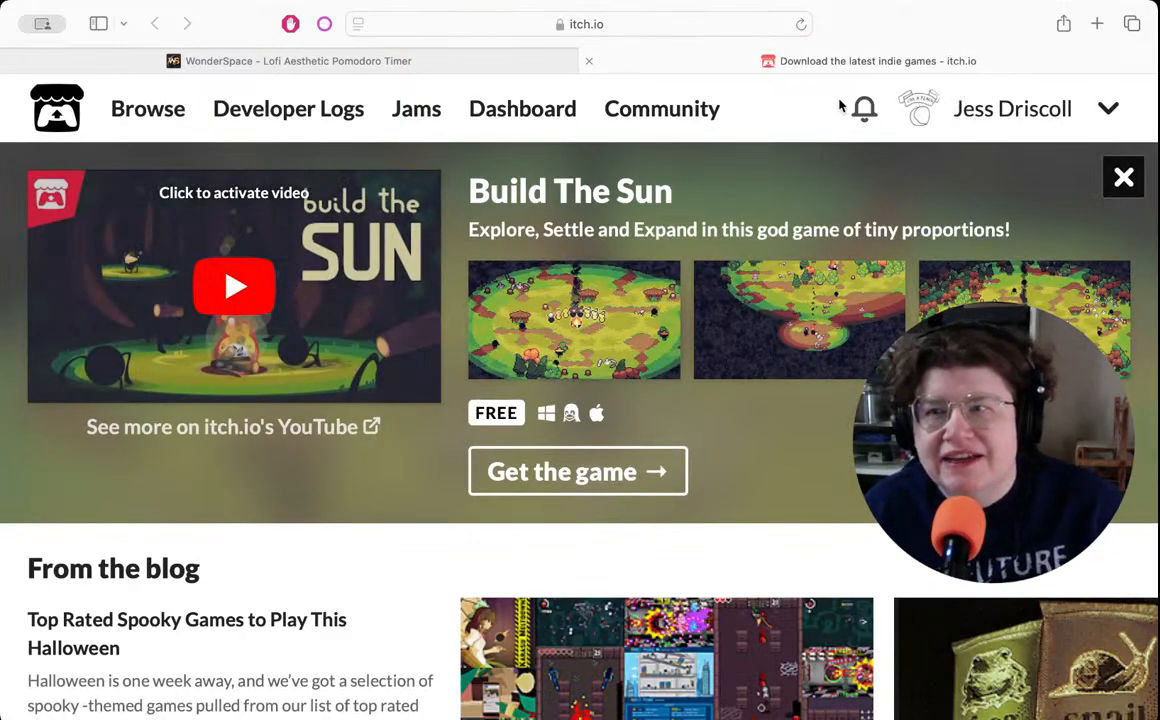
click(863, 112)
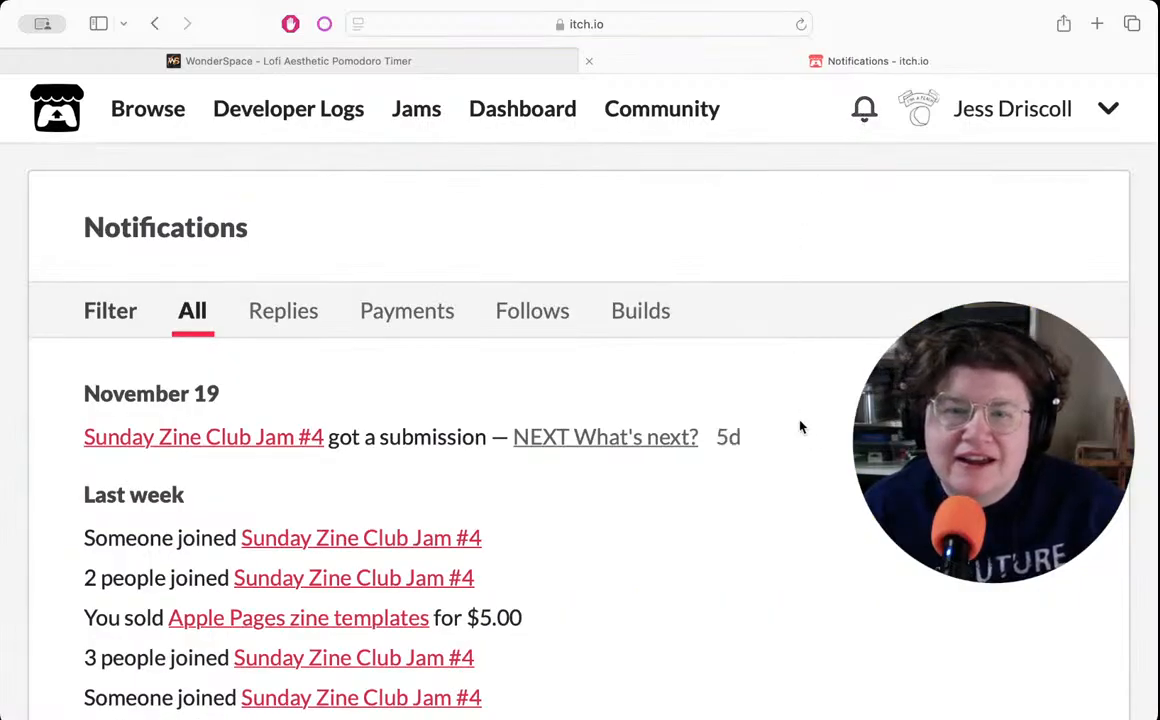
click(222, 440)
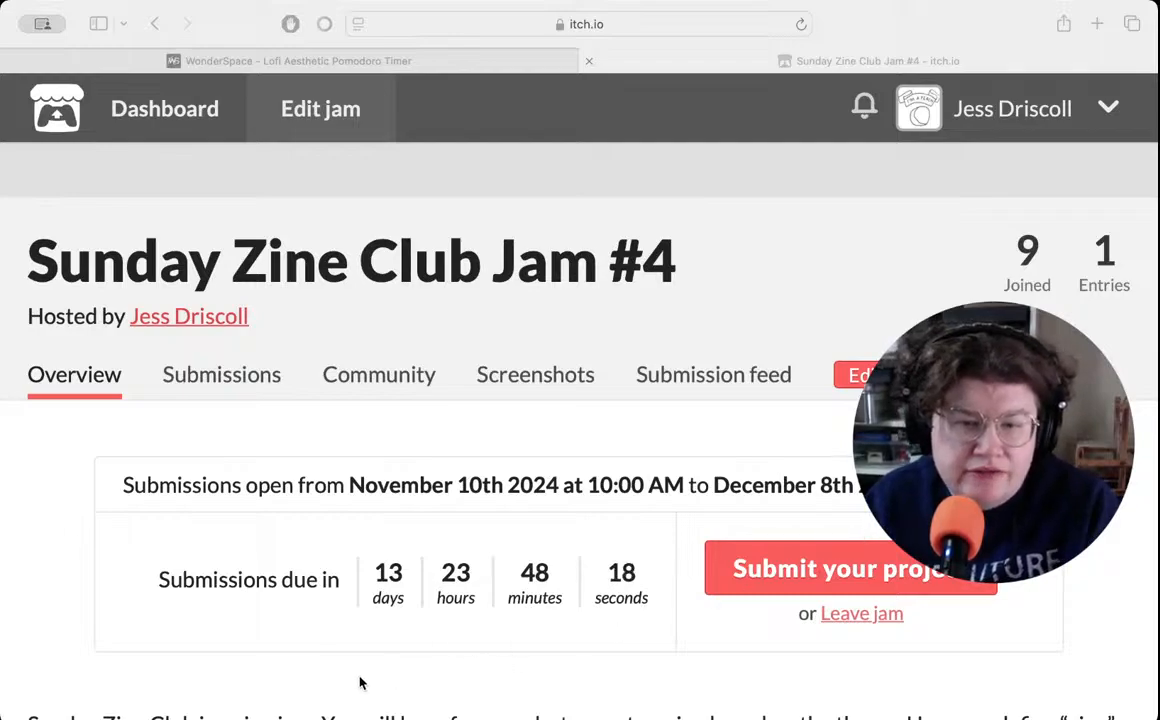
- Open the project page of the "NEXT What's next?" submission from the jam's submissions
key(super+Tab)
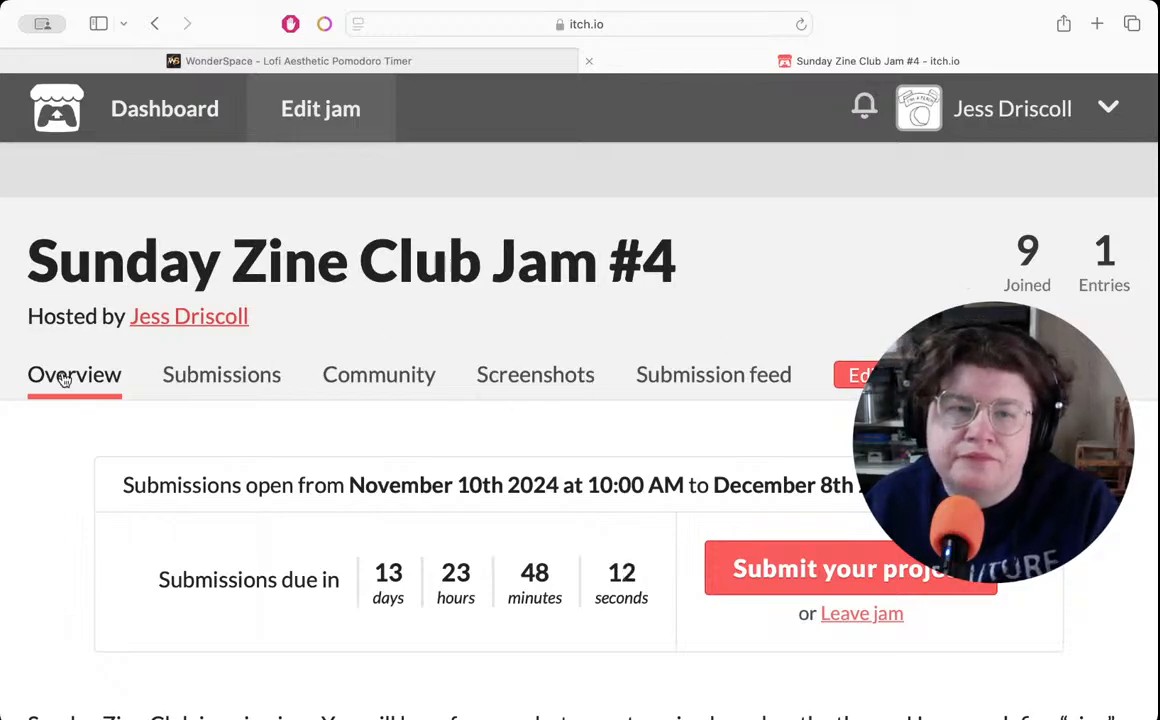
click(219, 376)
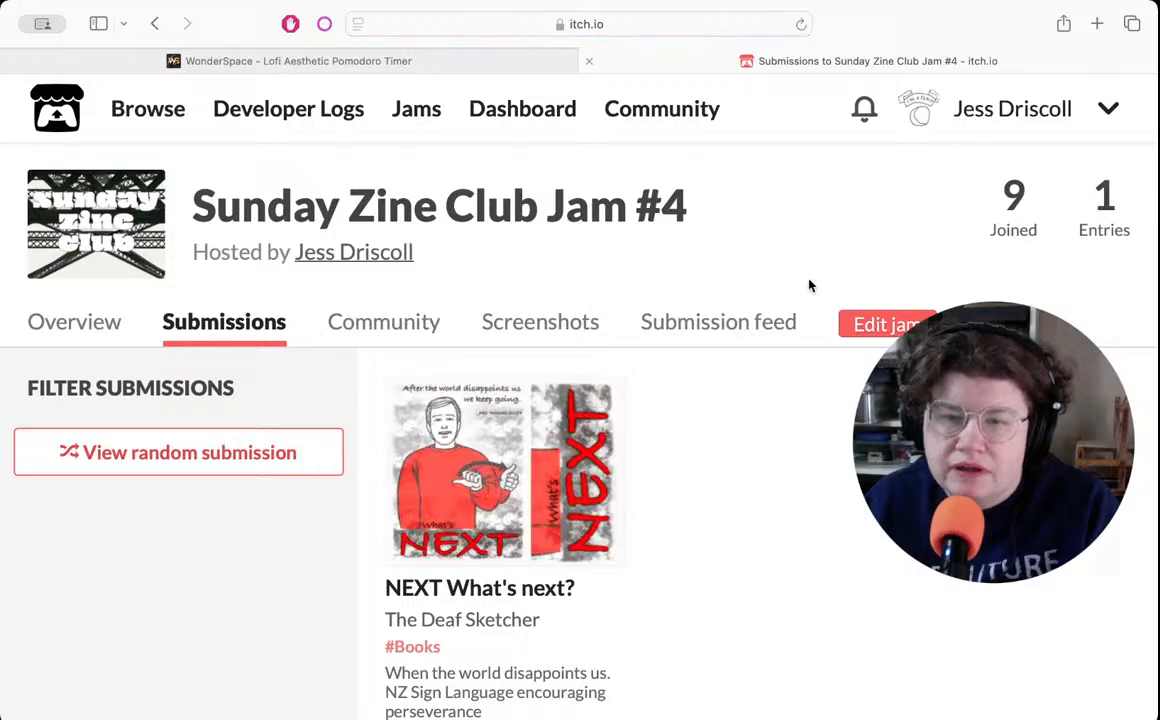
click(463, 464)
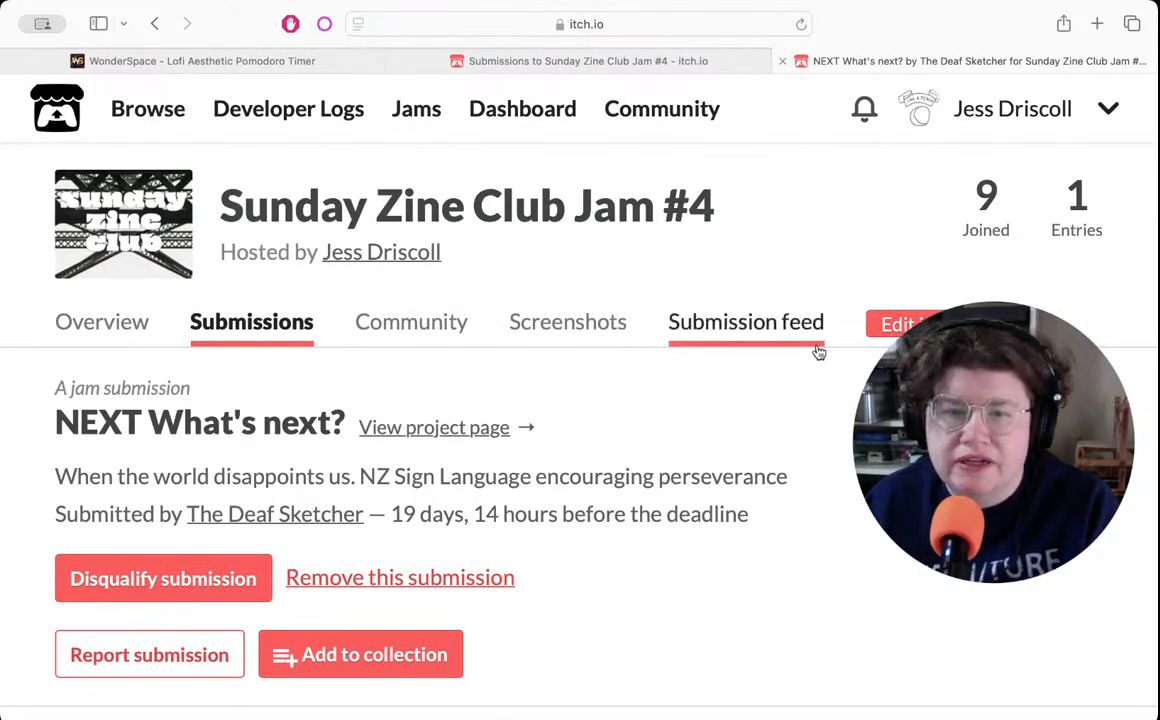
click(427, 430)
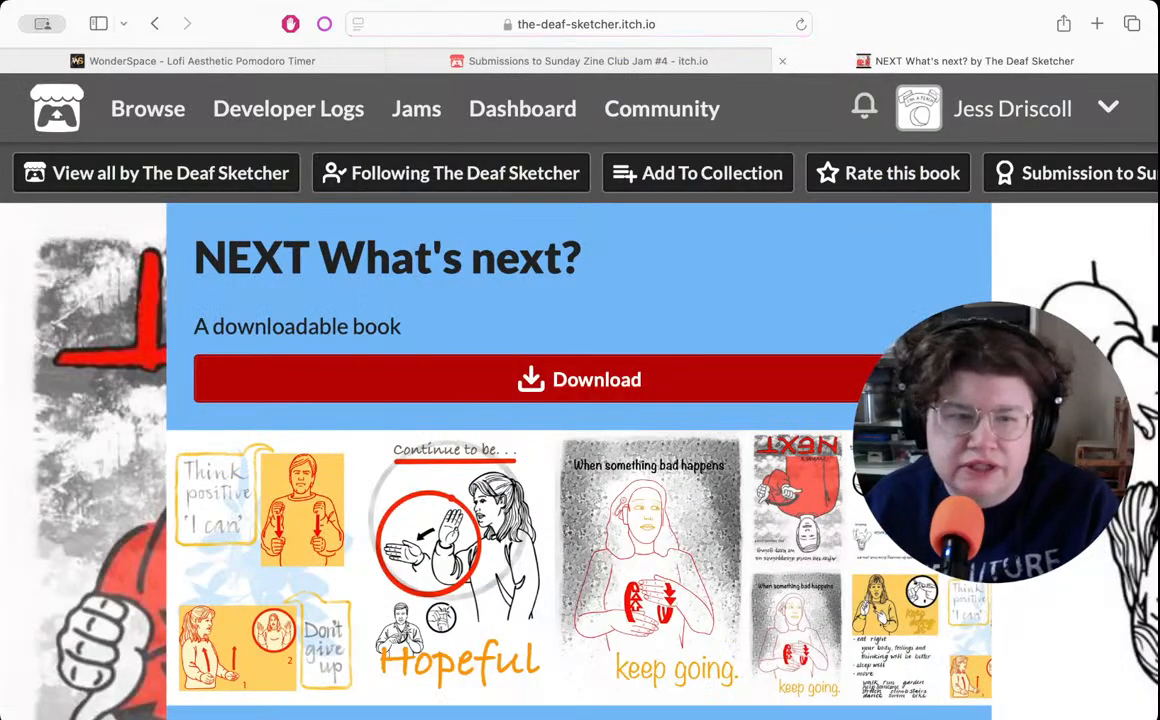
- Examine the zine's preview images, description, video and download options on the project page, and close its tab
scroll(579, 400, down, 1)
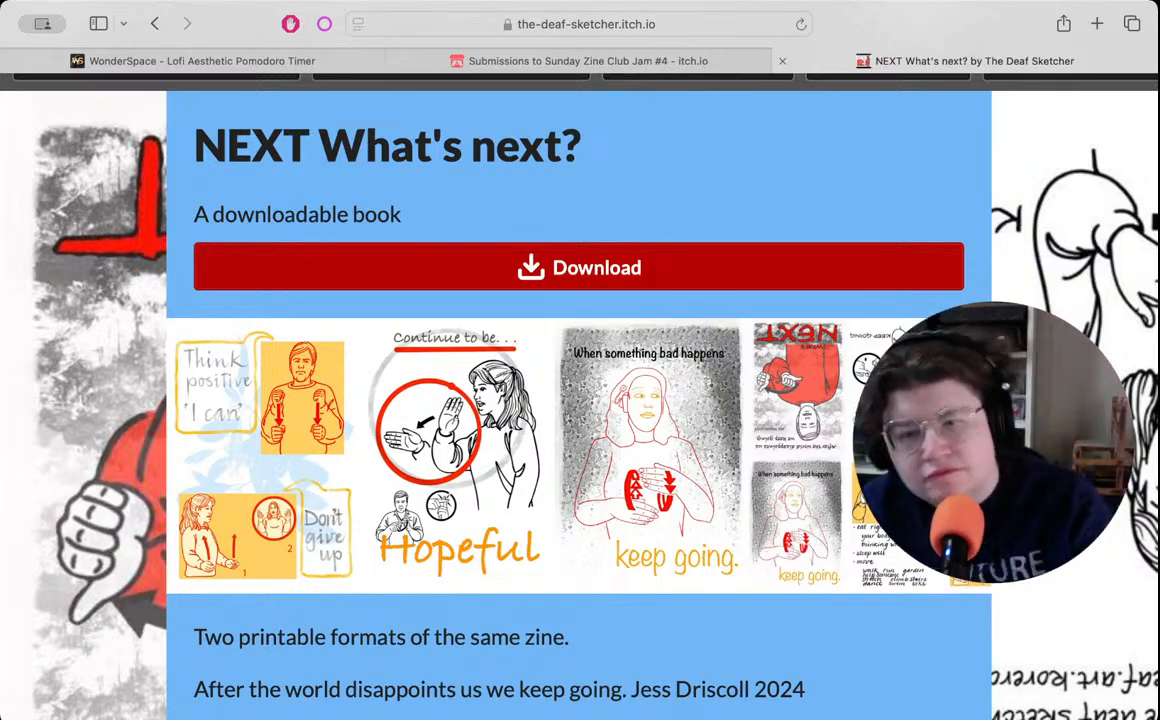
scroll(862, 311, up, 3)
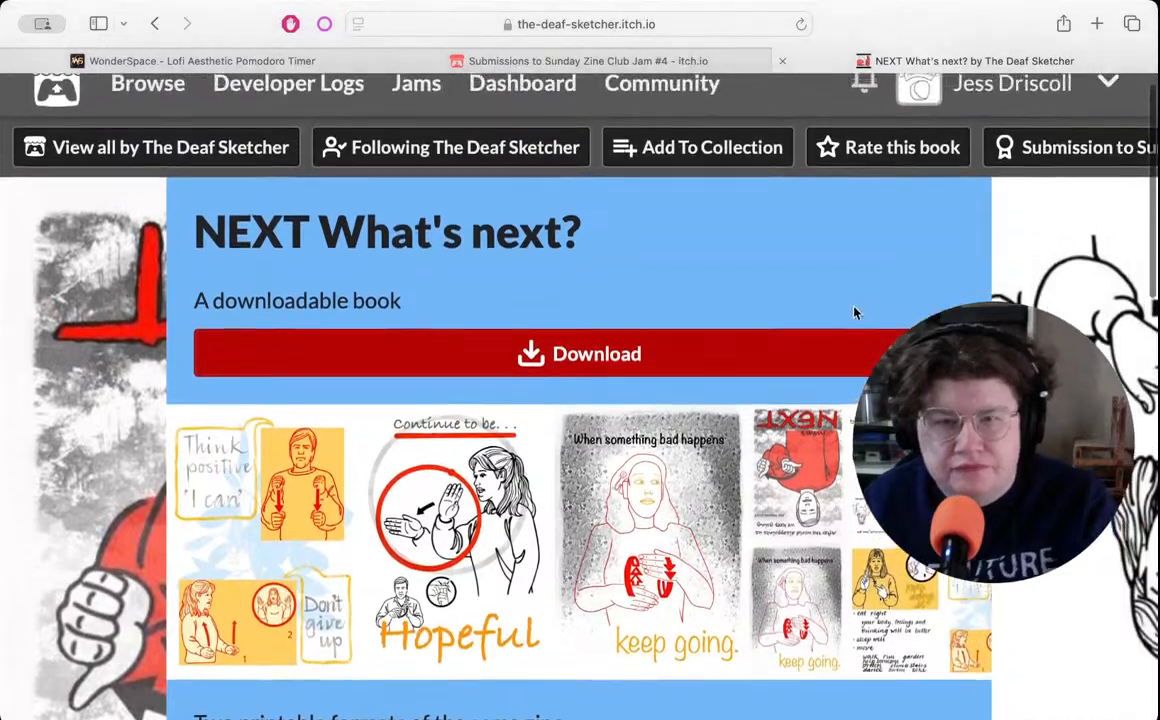
scroll(535, 388, down, 8)
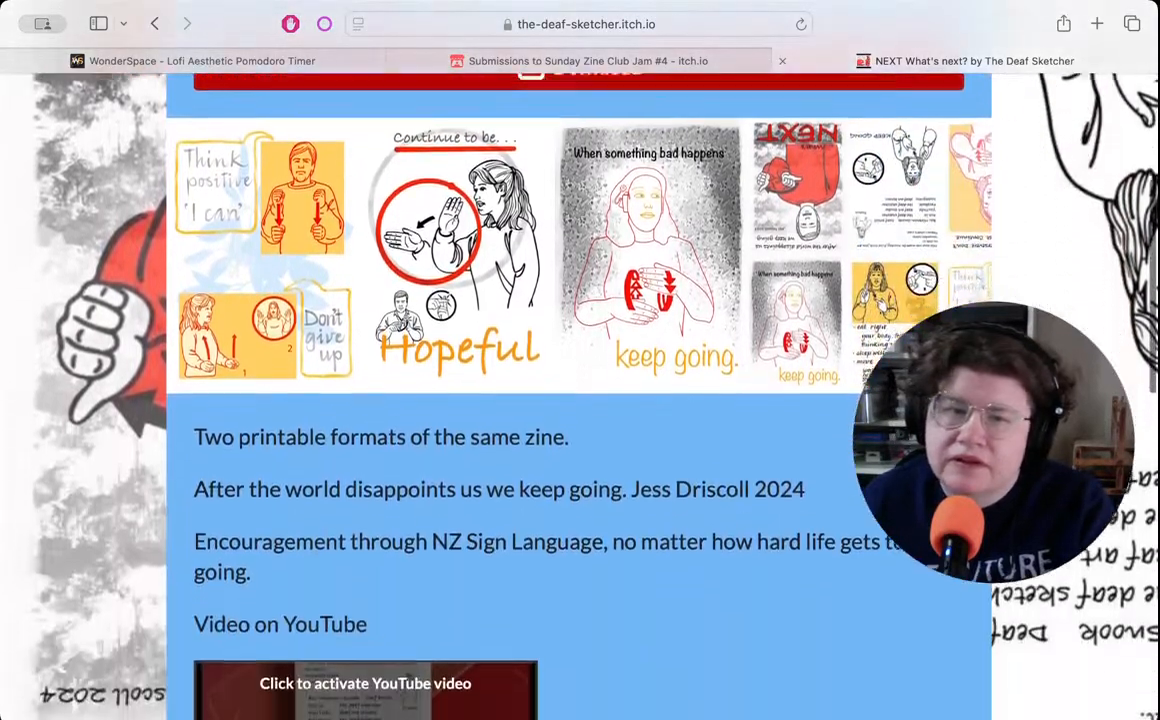
scroll(718, 324, down, 10)
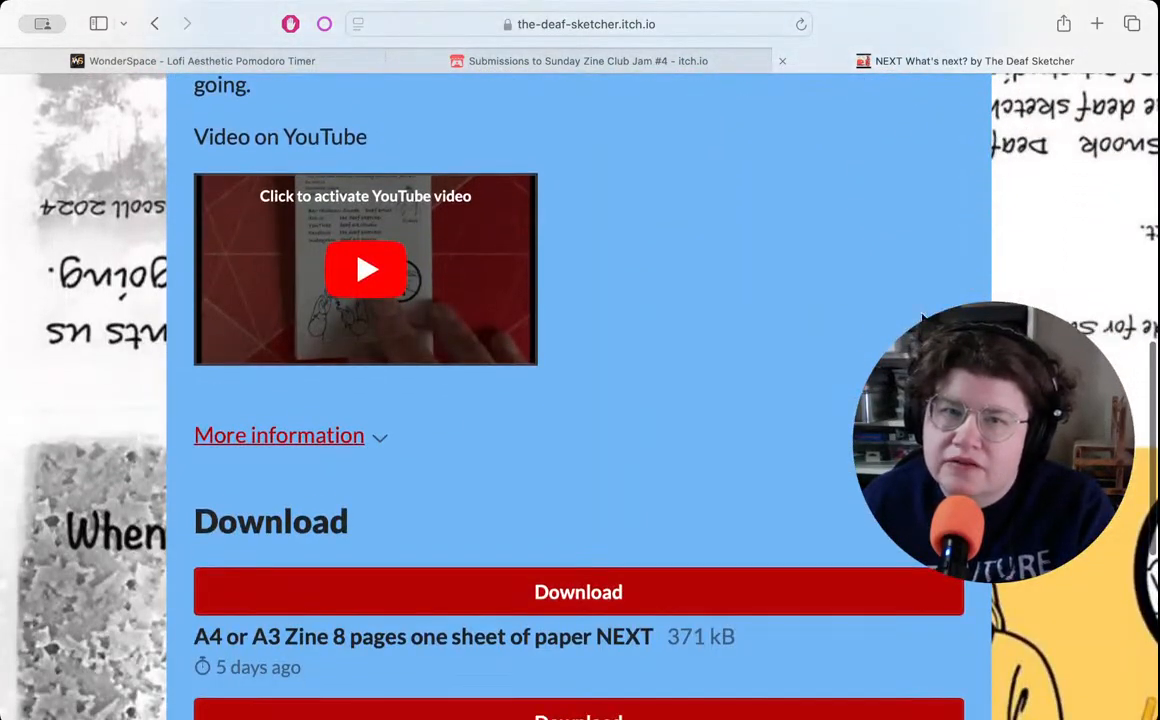
scroll(720, 324, down, 1)
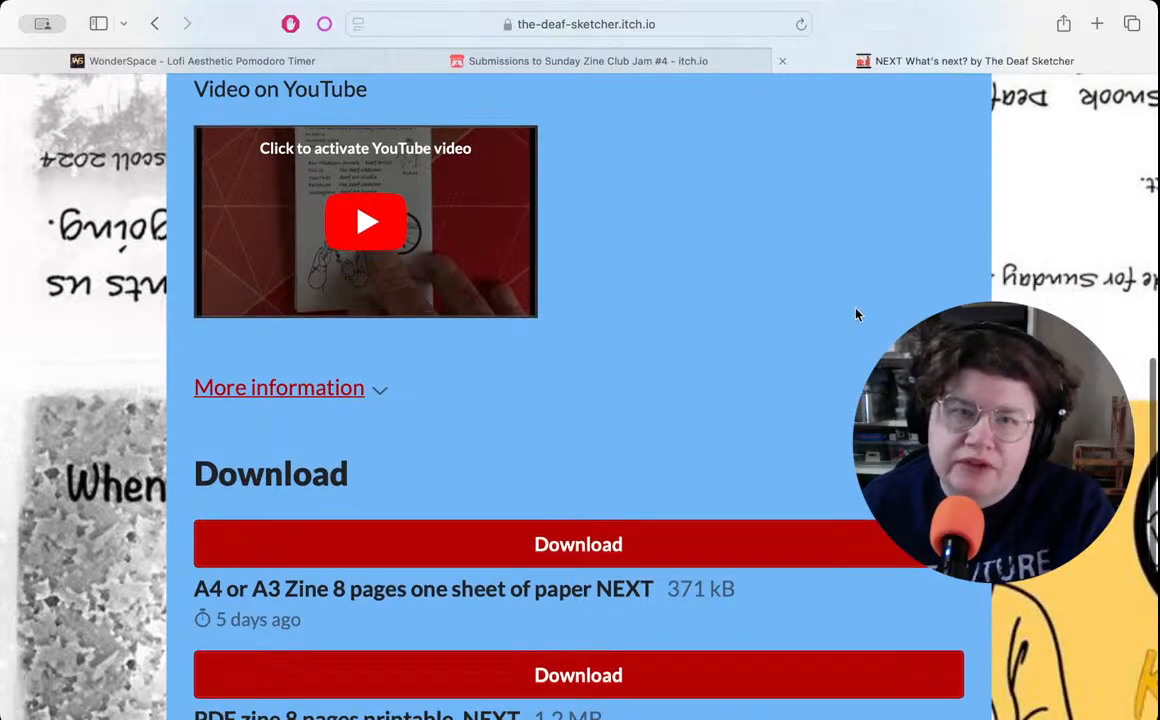
scroll(720, 324, down, 3)
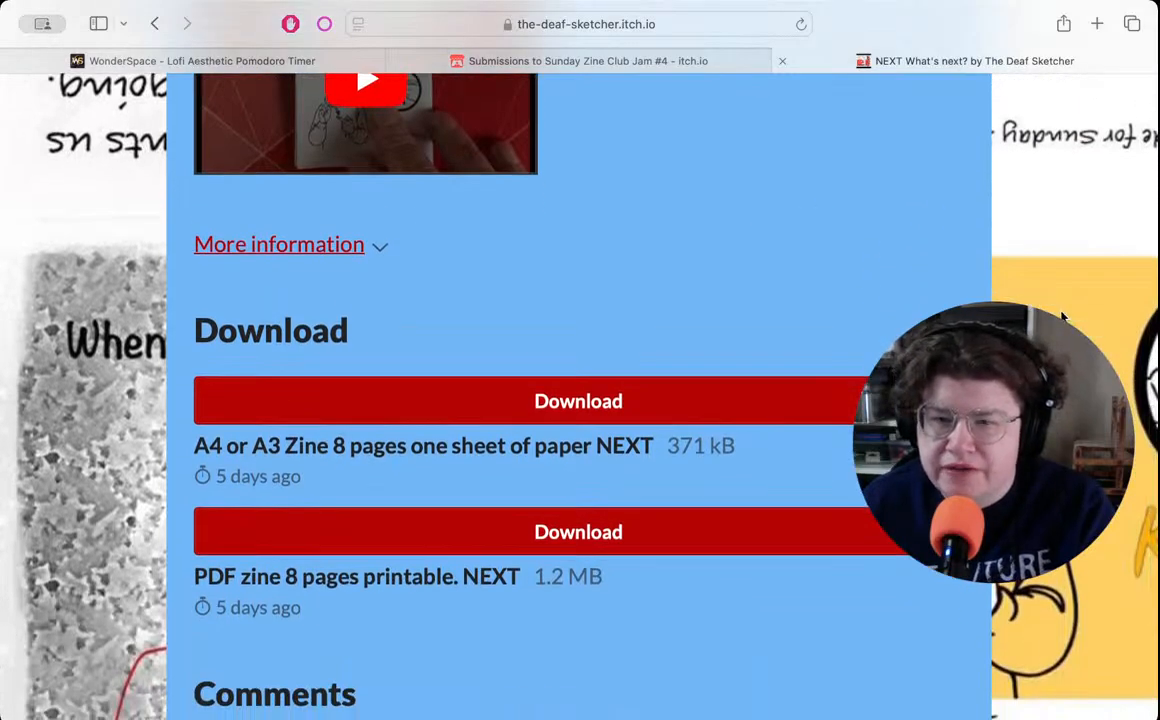
scroll(1060, 316, up, 20)
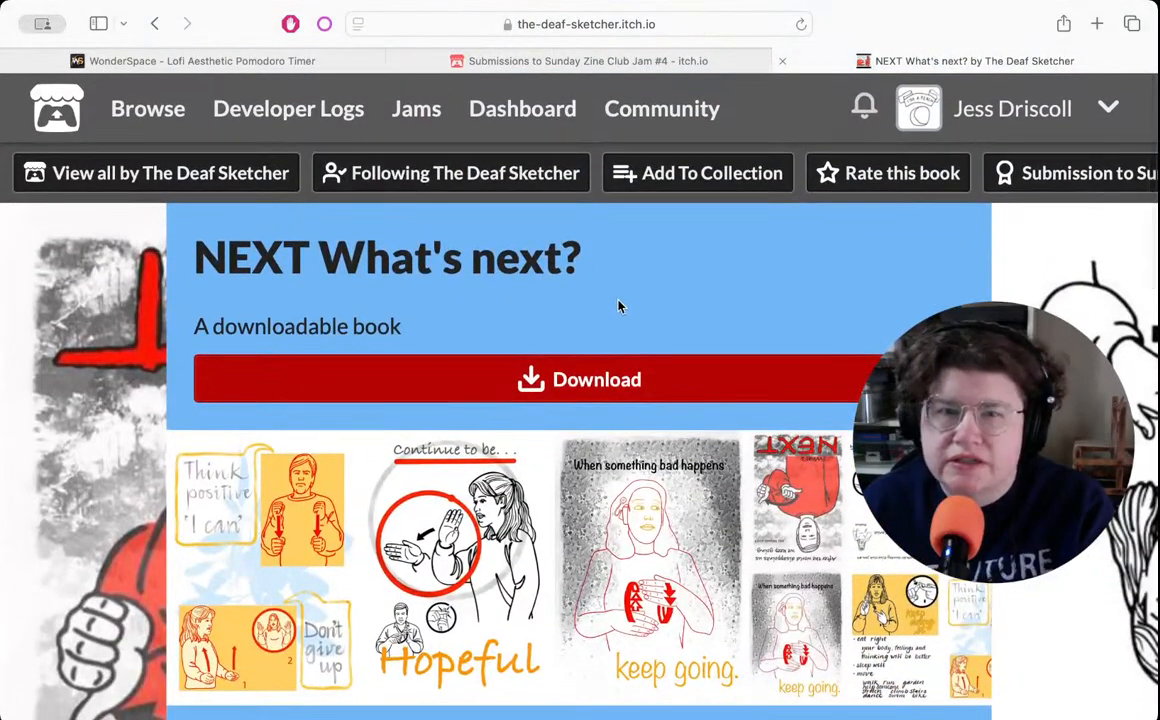
scroll(1066, 318, down, 7)
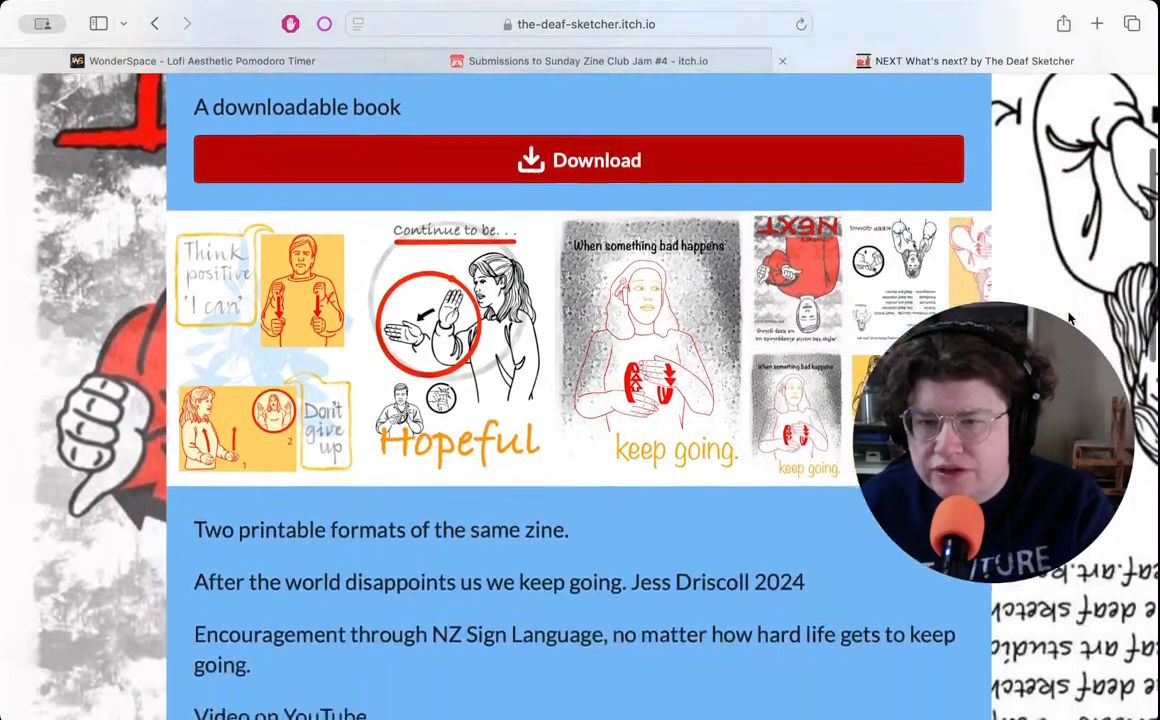
scroll(1068, 318, down, 10)
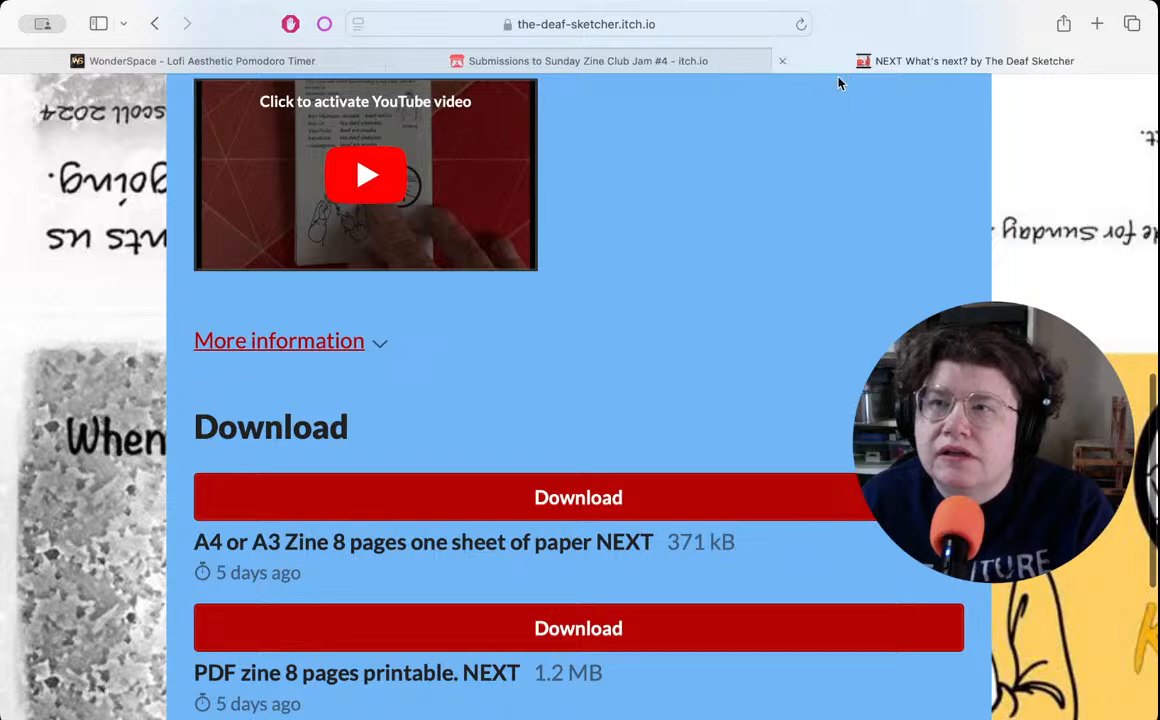
click(785, 62)
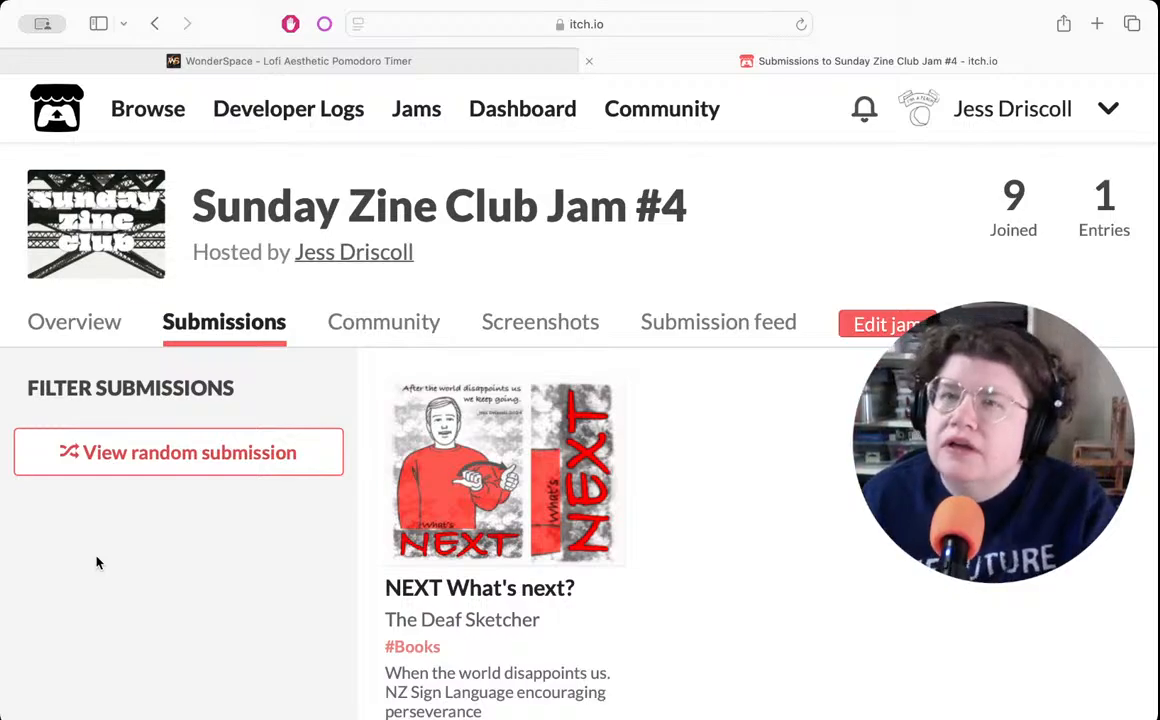
- Open the xoxo.zone Mastodon site in a new tab and go to the account's own profile
click(1097, 24)
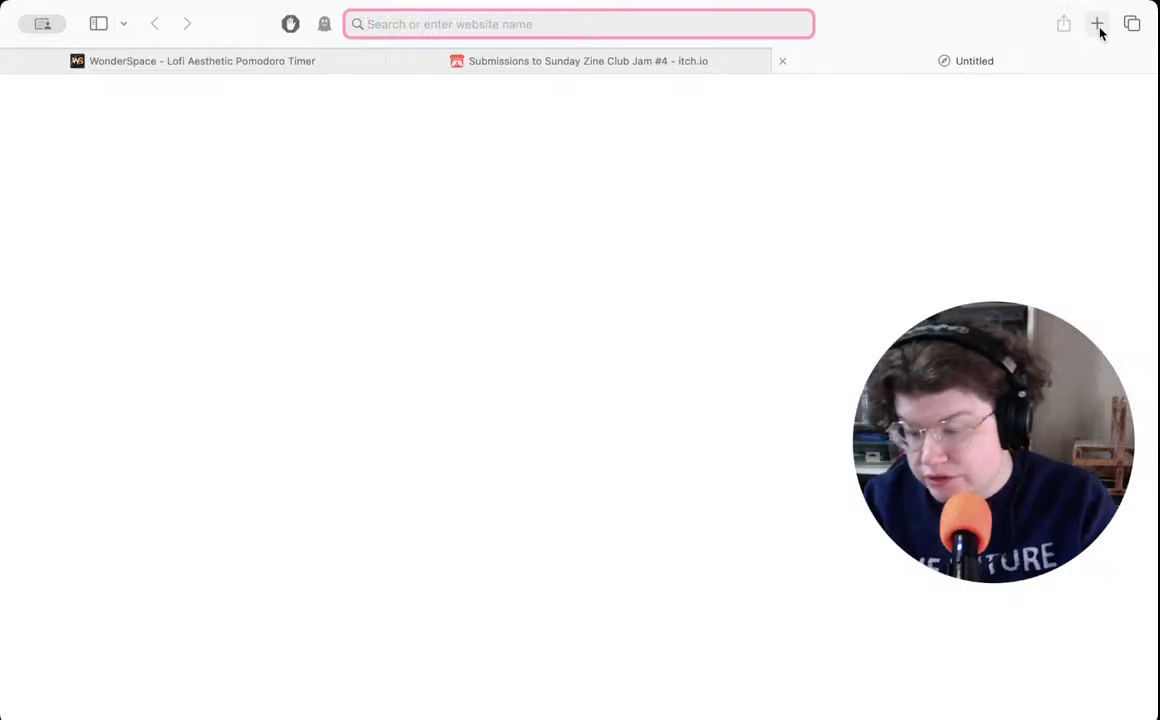
text(xoxo.zone)
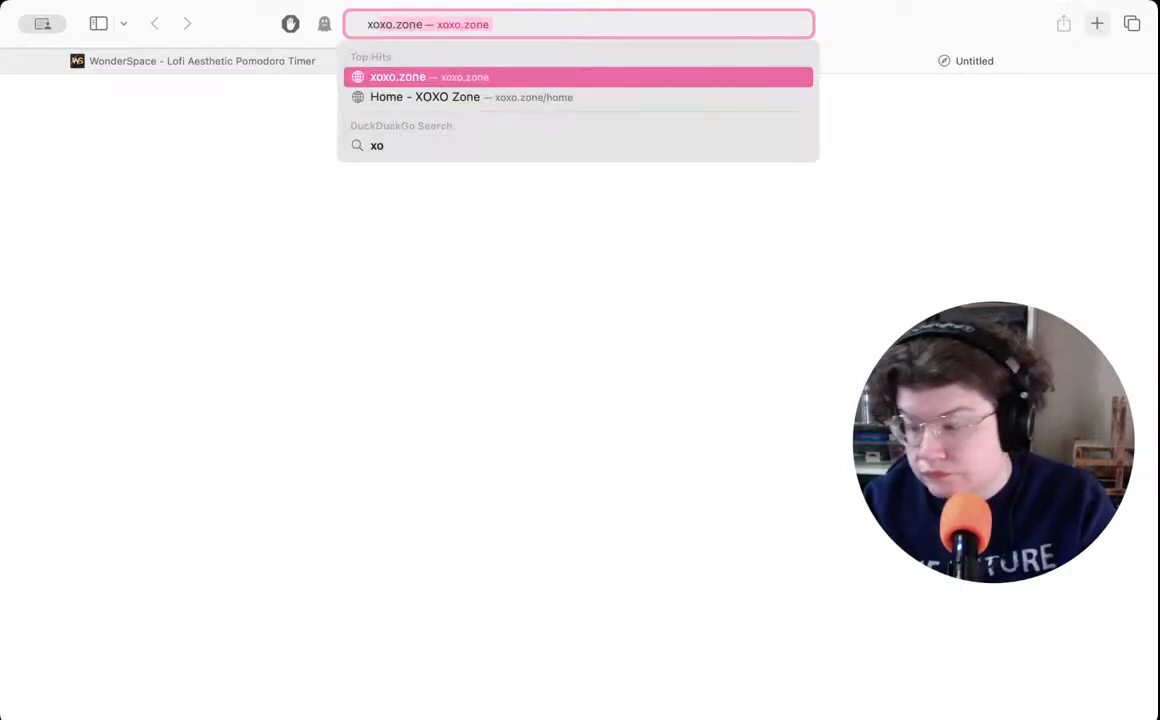
key(Return)
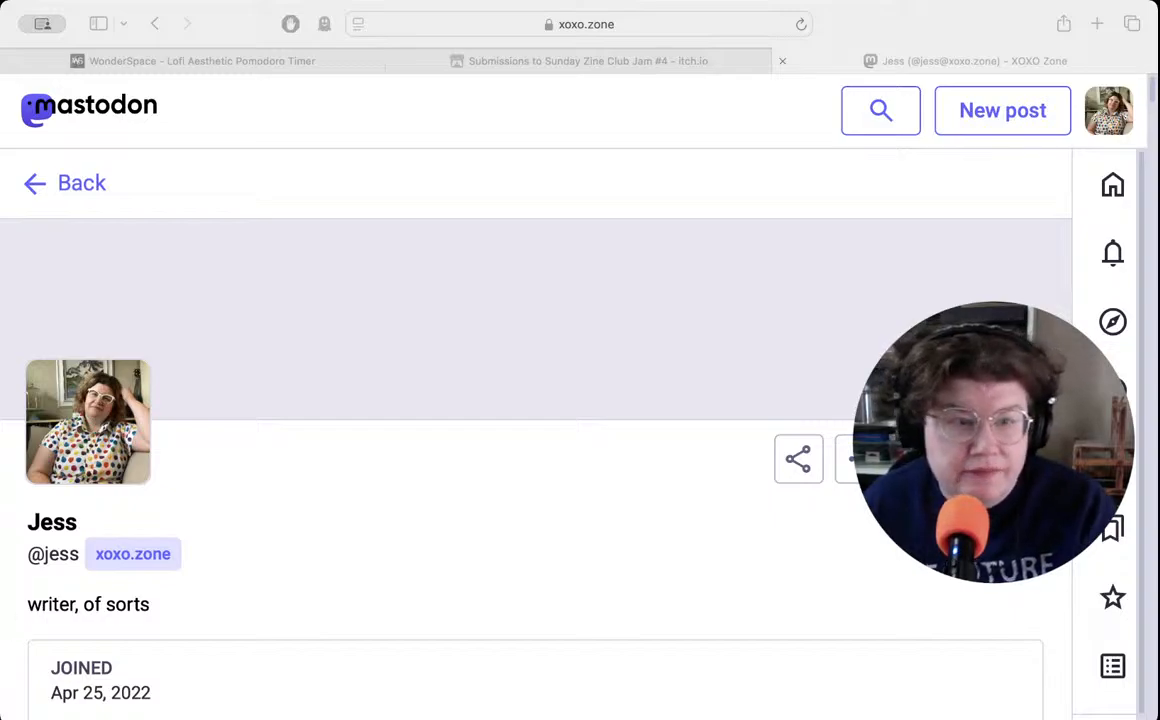
- Examine the Mastodon profile's details, pinned introduction and recent posts, and return to the beginning of the profile
key(super+Tab)
scroll(605, 386, down, 3)
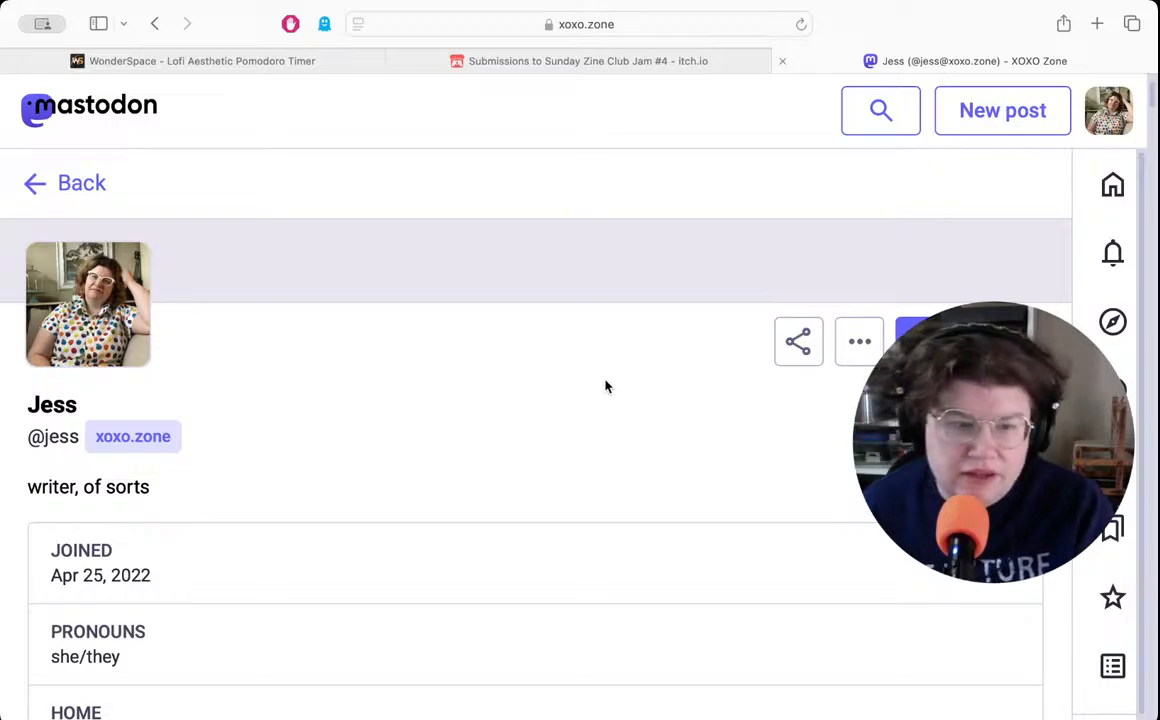
scroll(562, 380, down, 5)
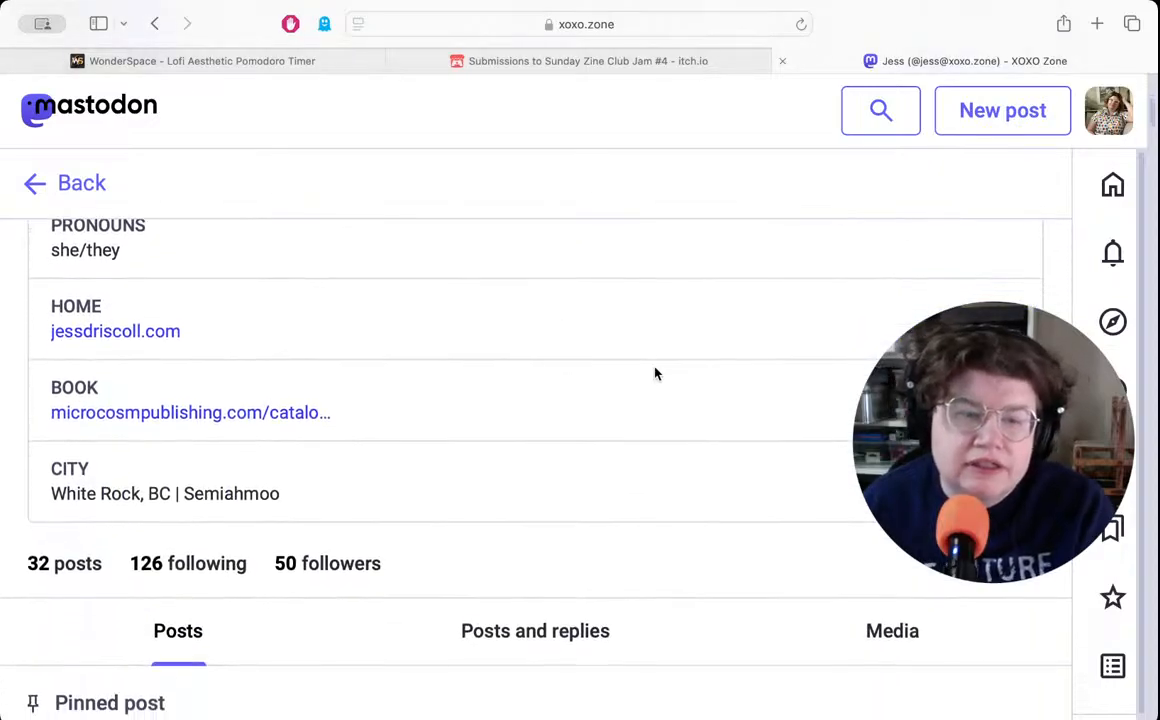
scroll(676, 370, down, 7)
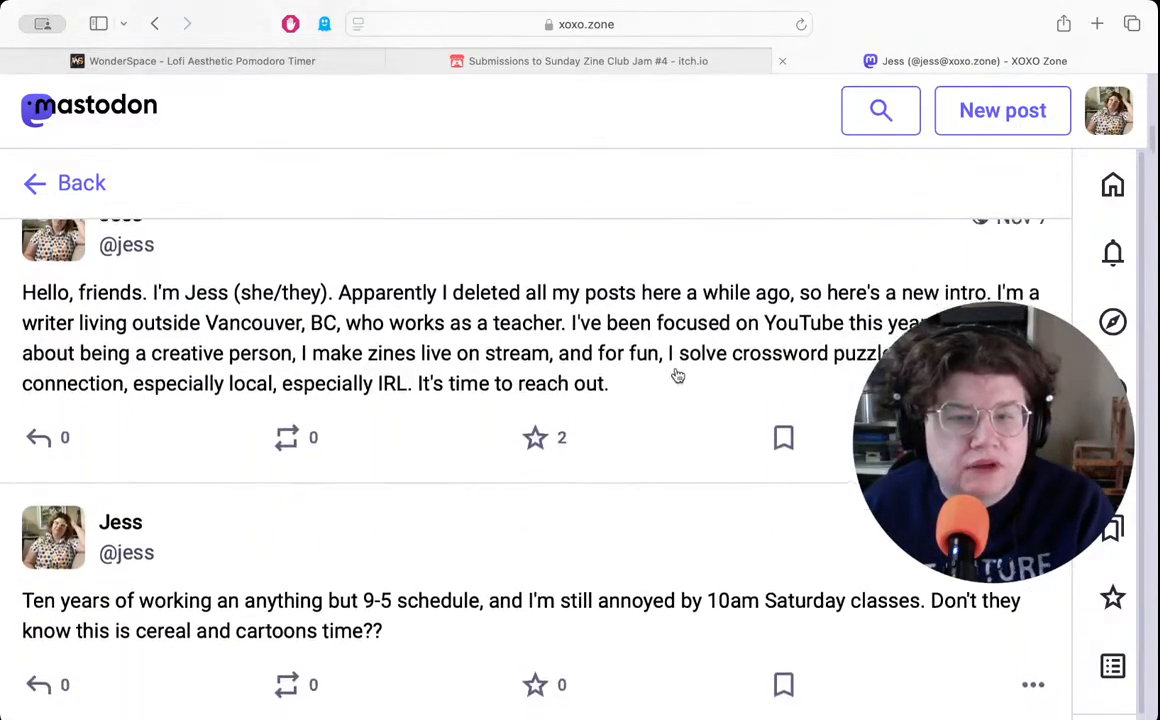
scroll(689, 378, down, 3)
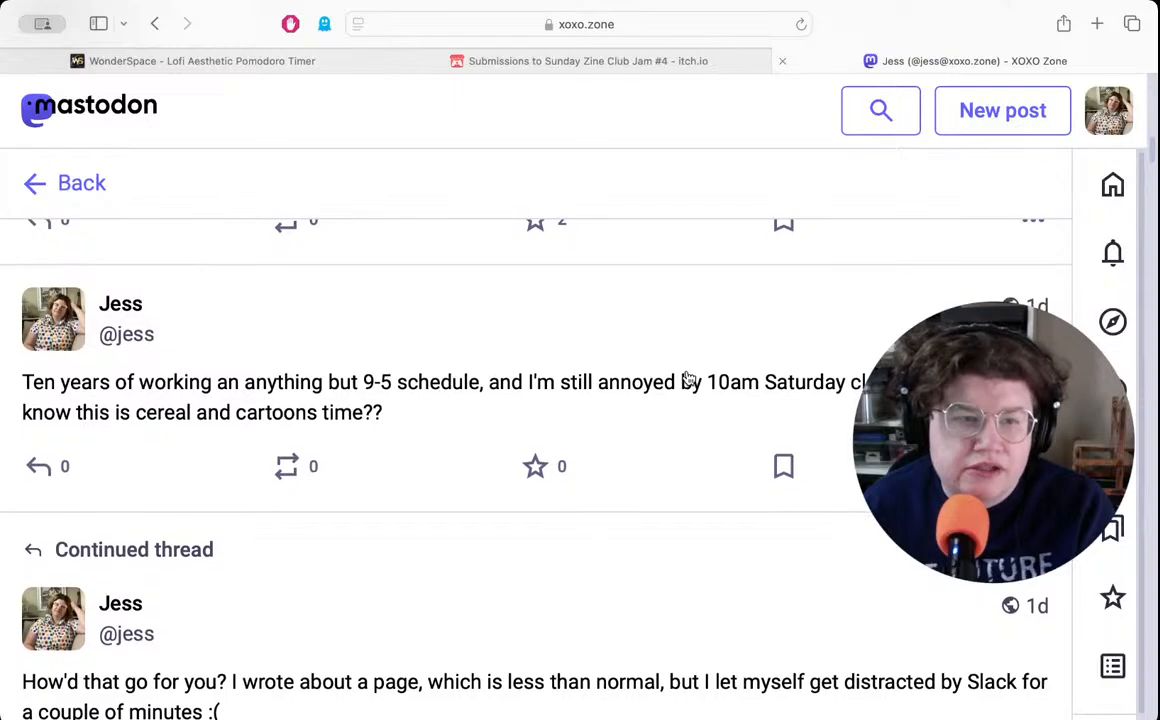
scroll(689, 378, down, 4)
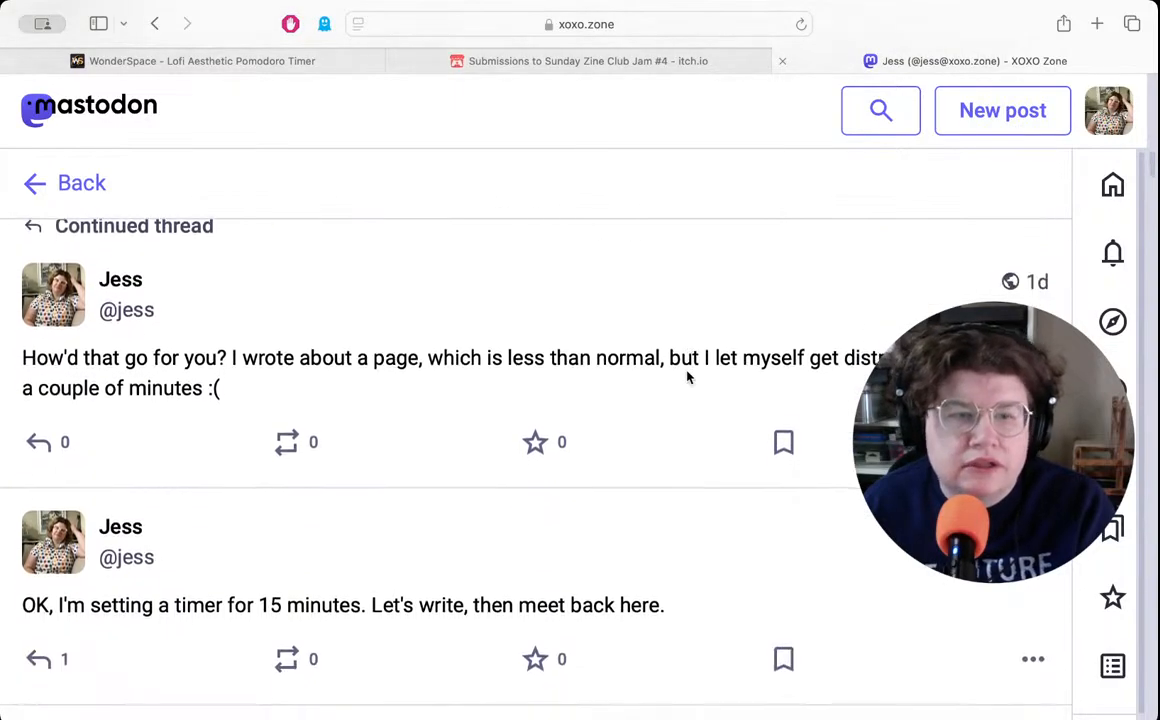
scroll(689, 378, down, 4)
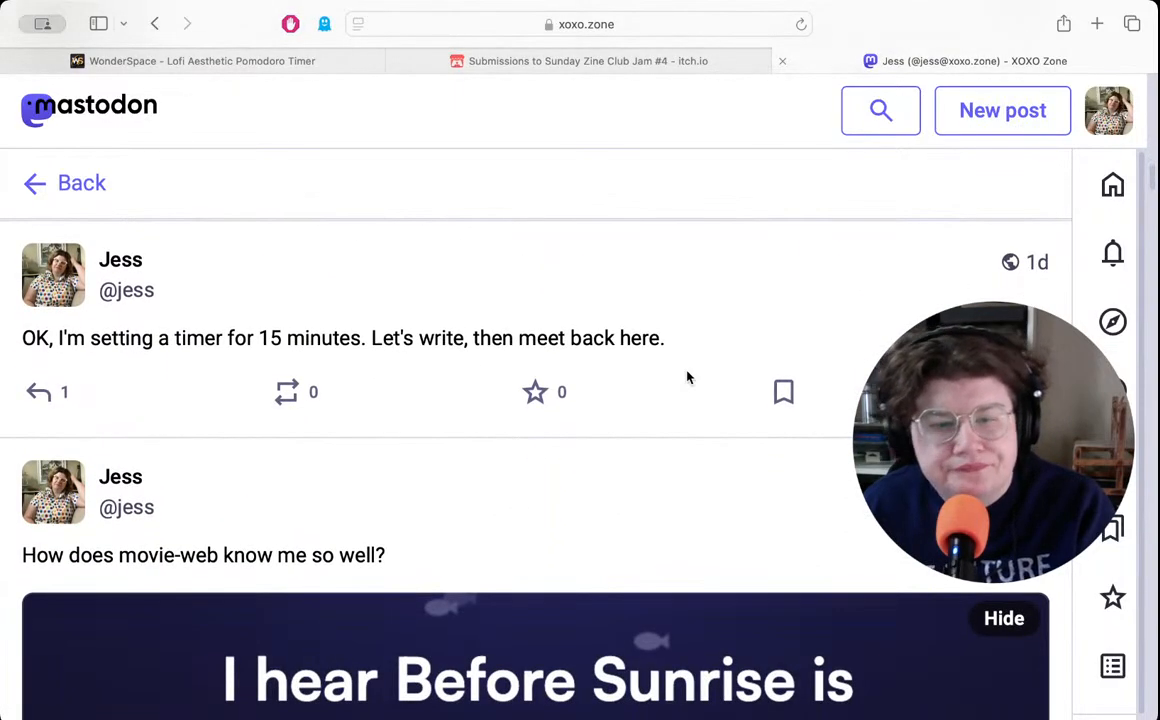
scroll(687, 377, down, 10)
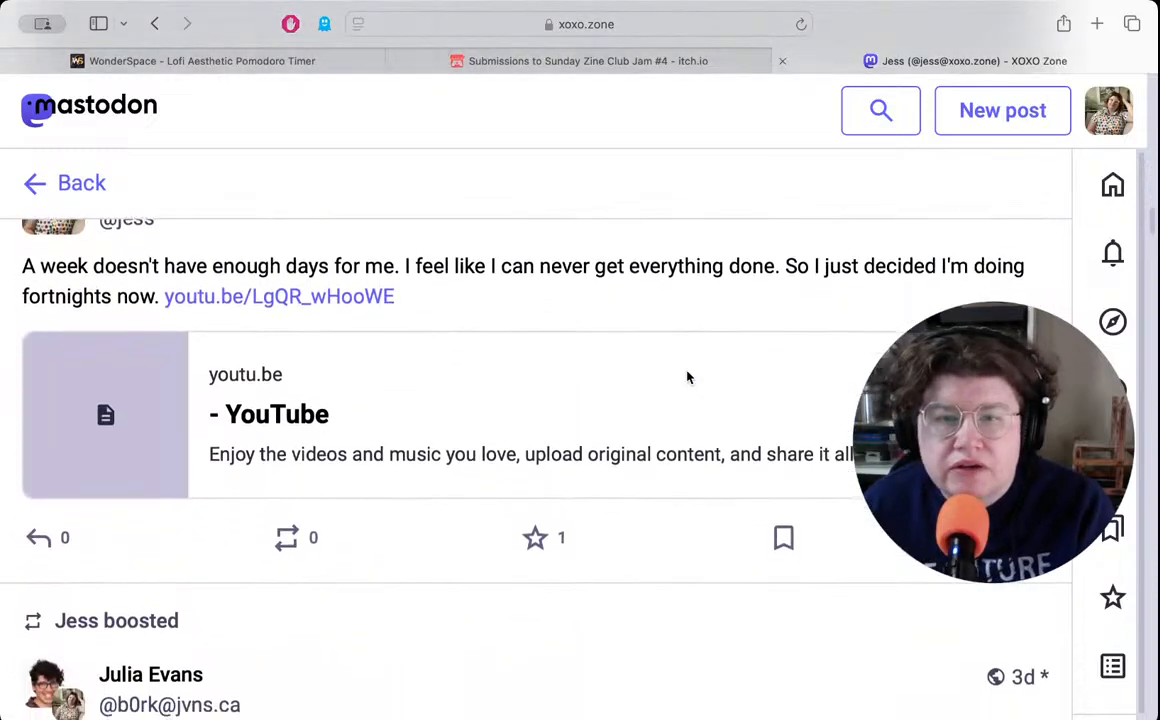
scroll(687, 376, up, 20)
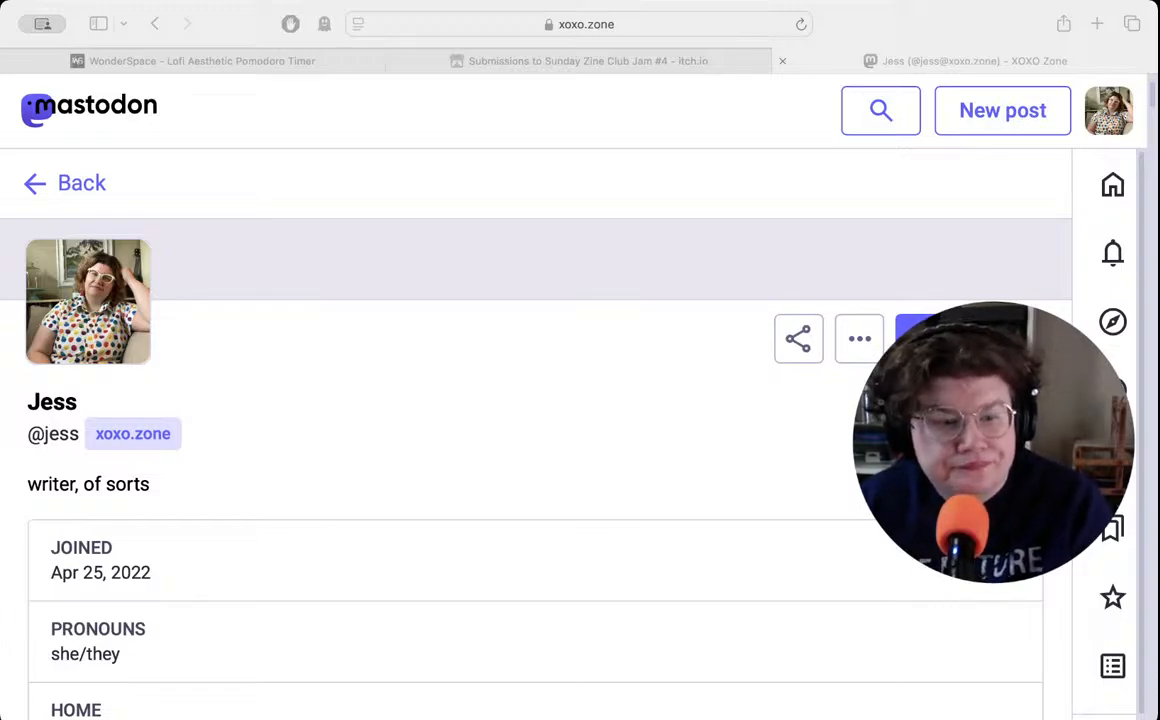
- Set the WonderSpace Pomodoro focus timer to 15 minutes in Spotlight mode
key(super+Tab)
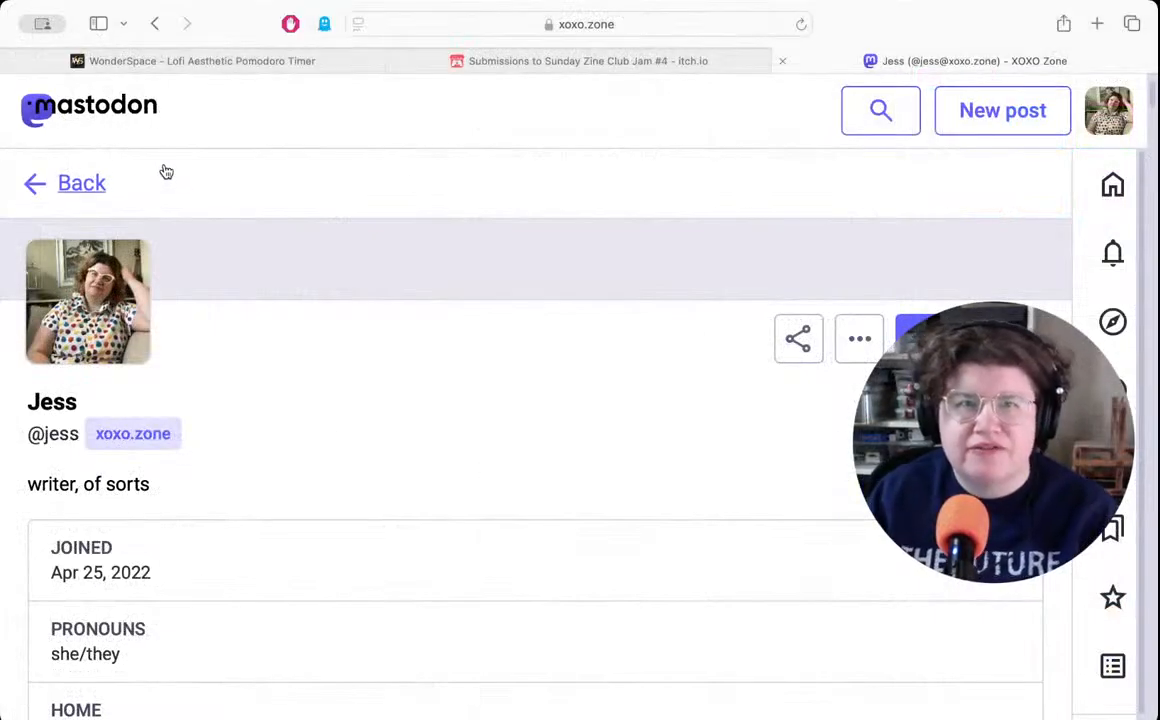
click(234, 60)
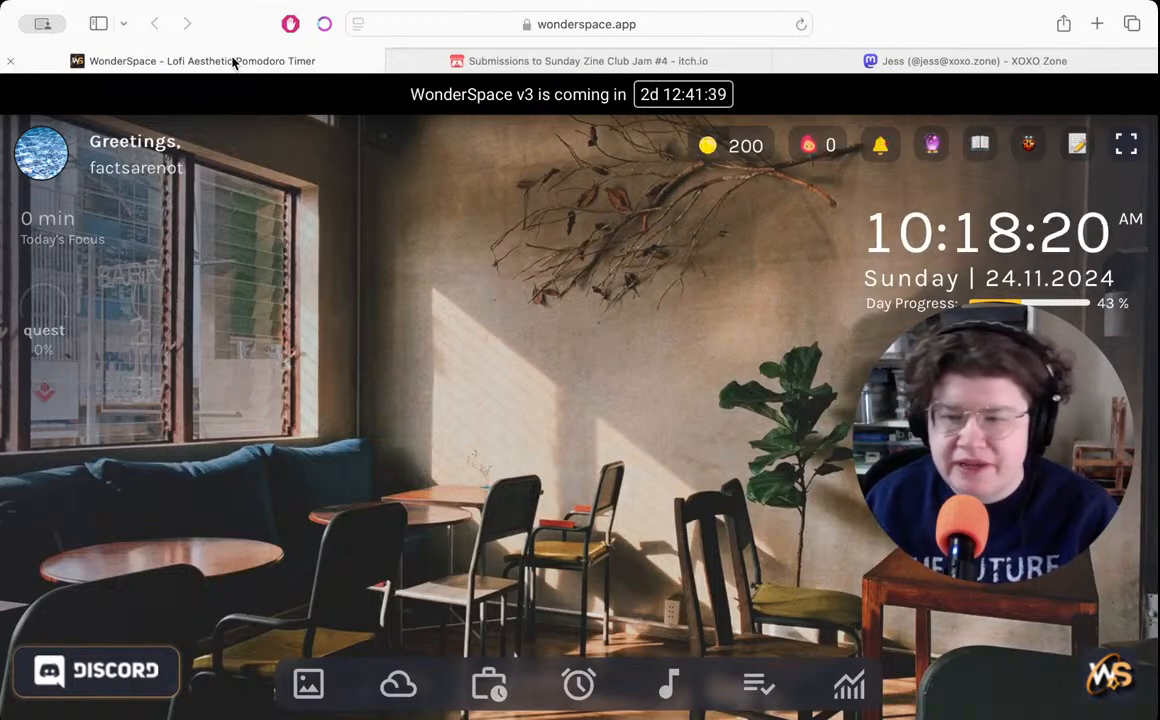
click(578, 684)
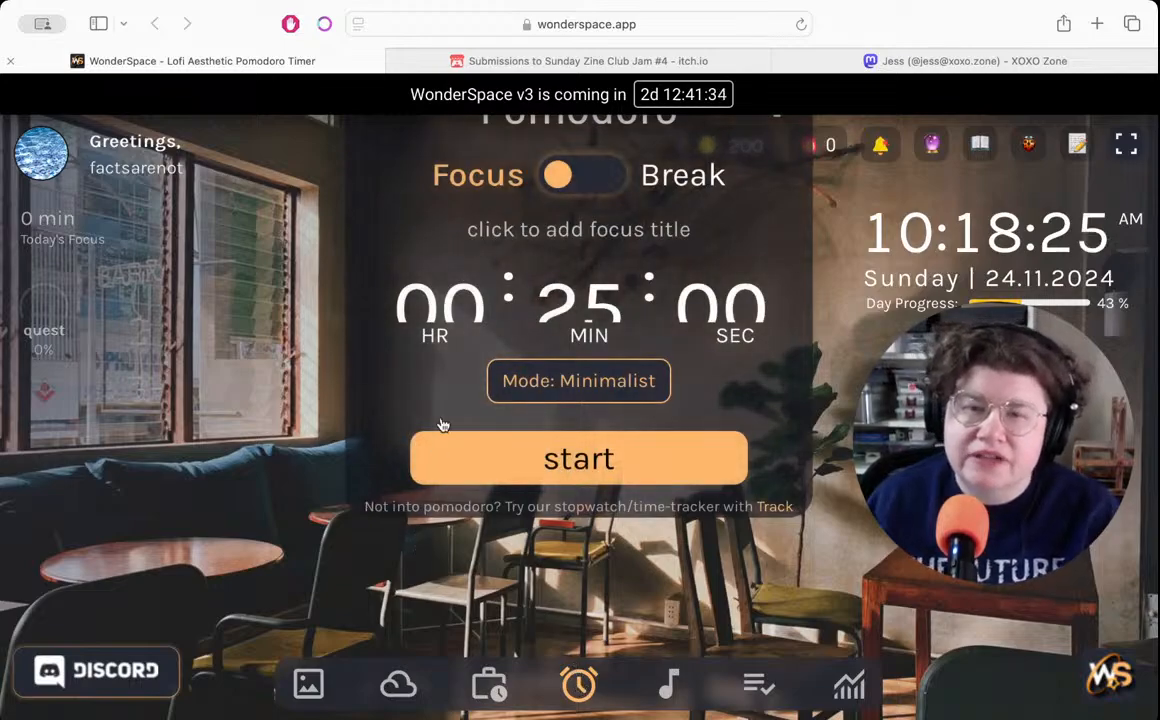
click(579, 304)
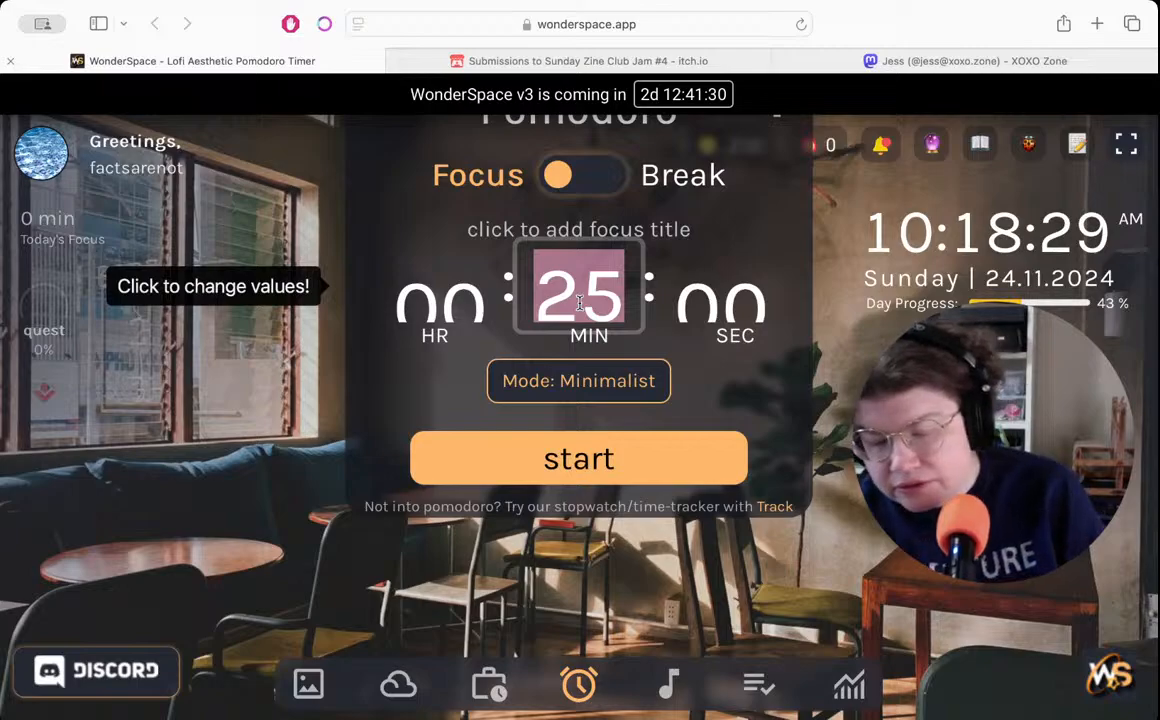
text(15)
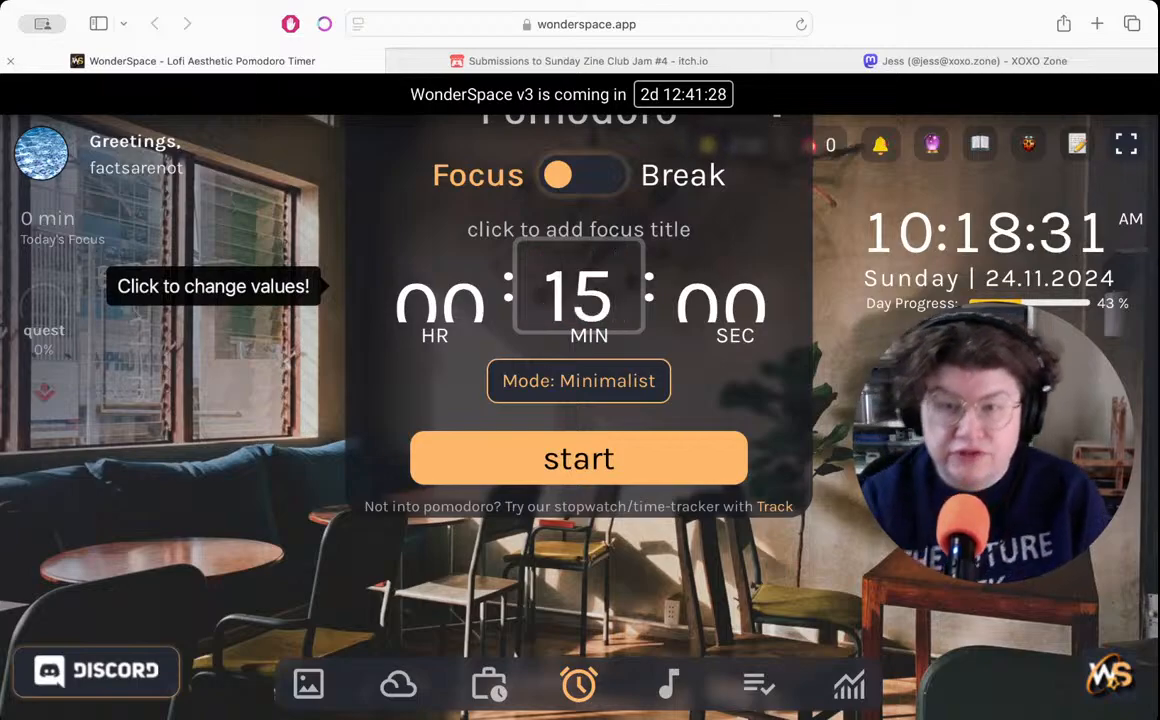
click(577, 385)
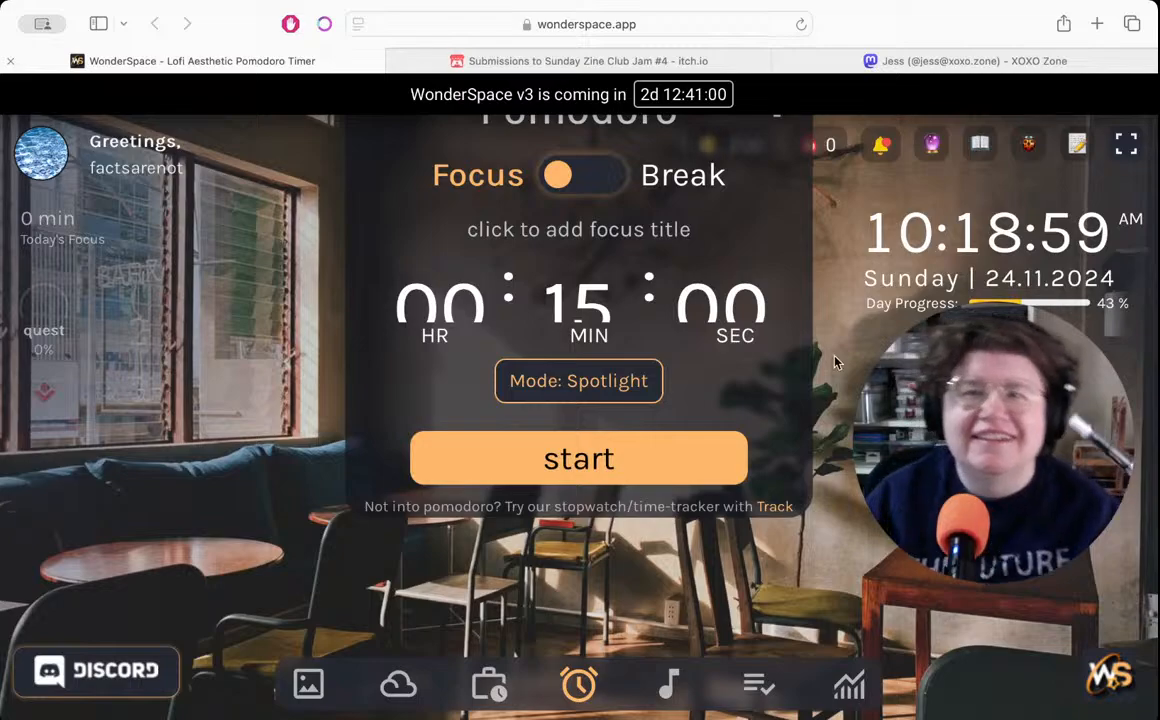
- Start the 15-minute Pomodoro focus session in WonderSpace
key(super+Tab)
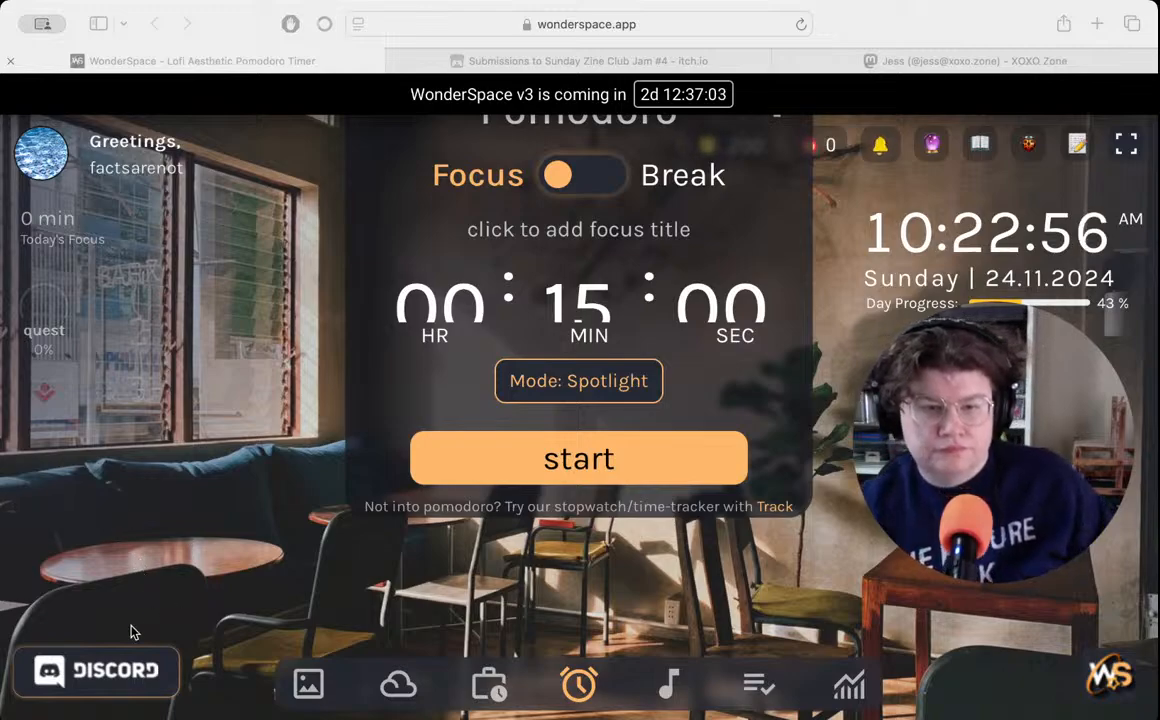
key(super+Tab)
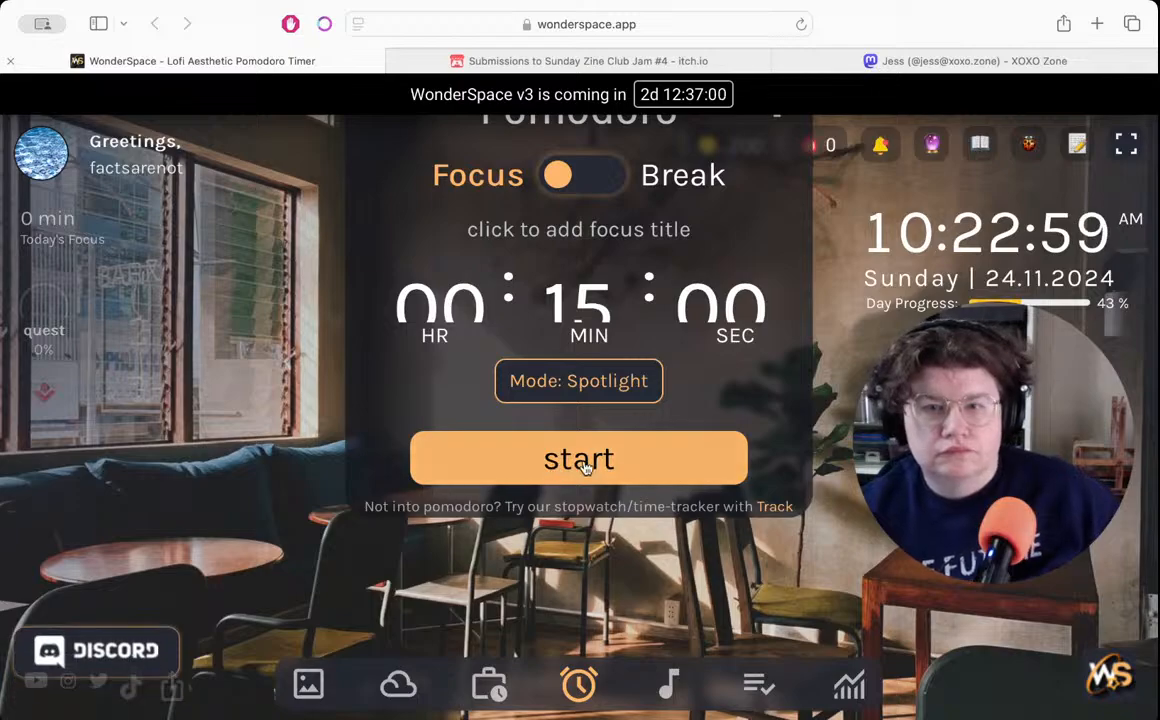
click(619, 462)
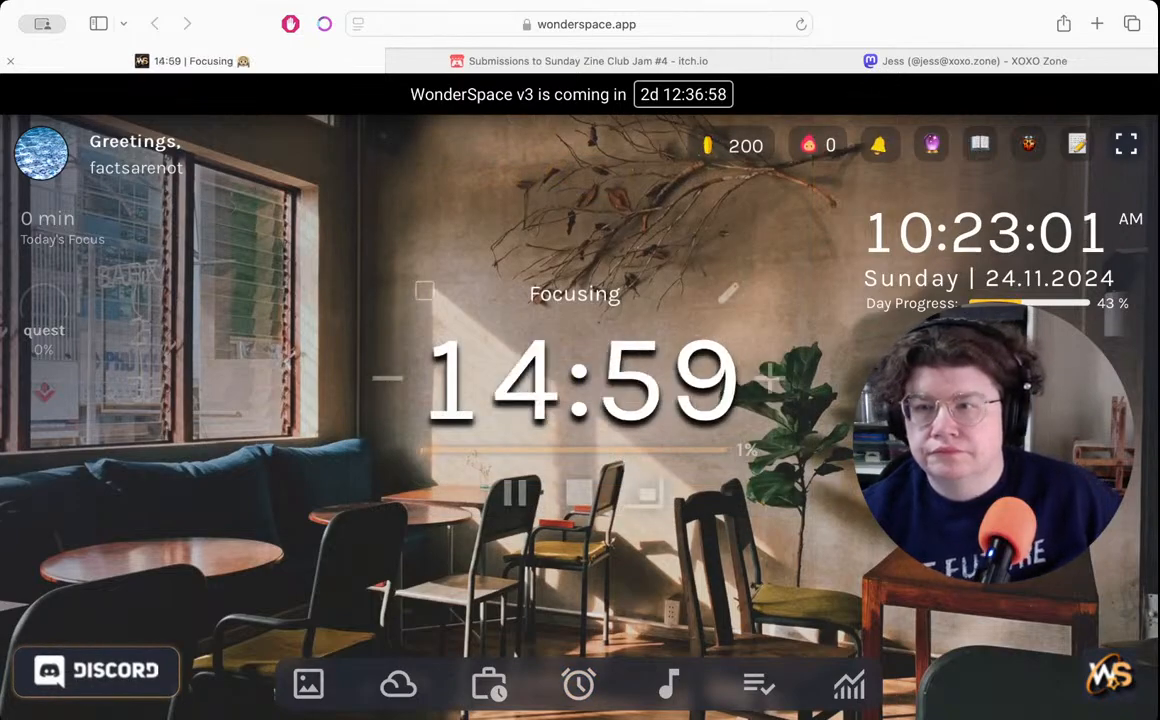
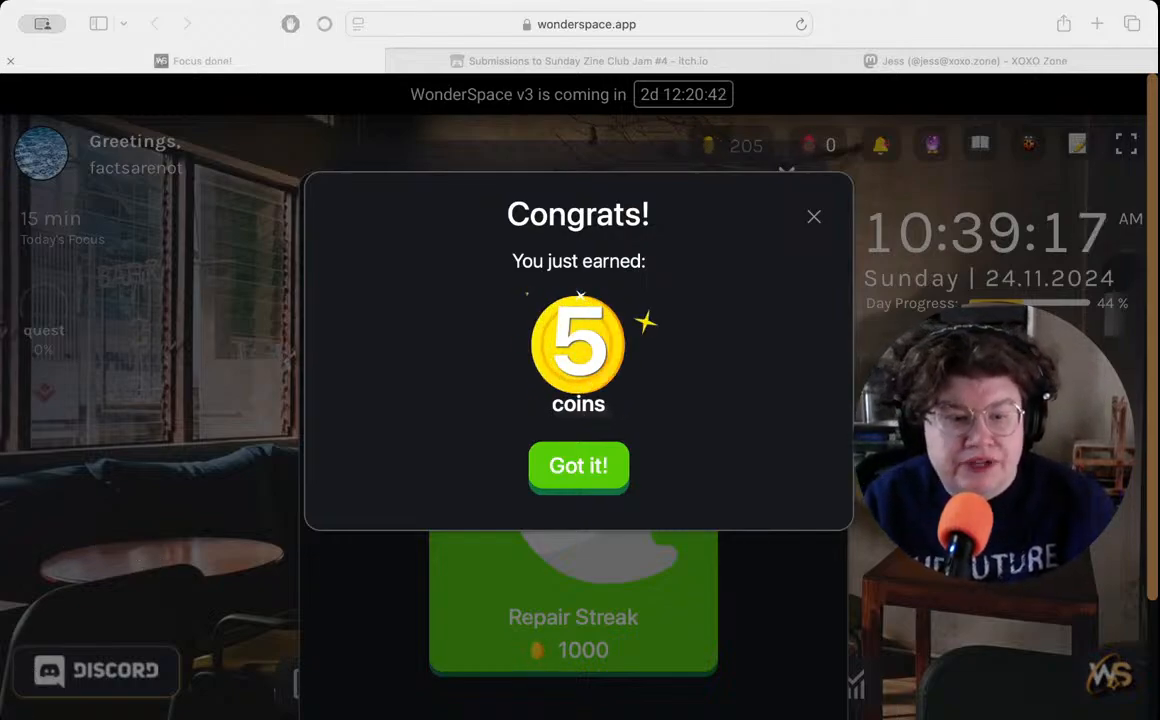
- Accept the WonderSpace coin reward, decline the streak repair, and start the break timer
key(super+Tab)
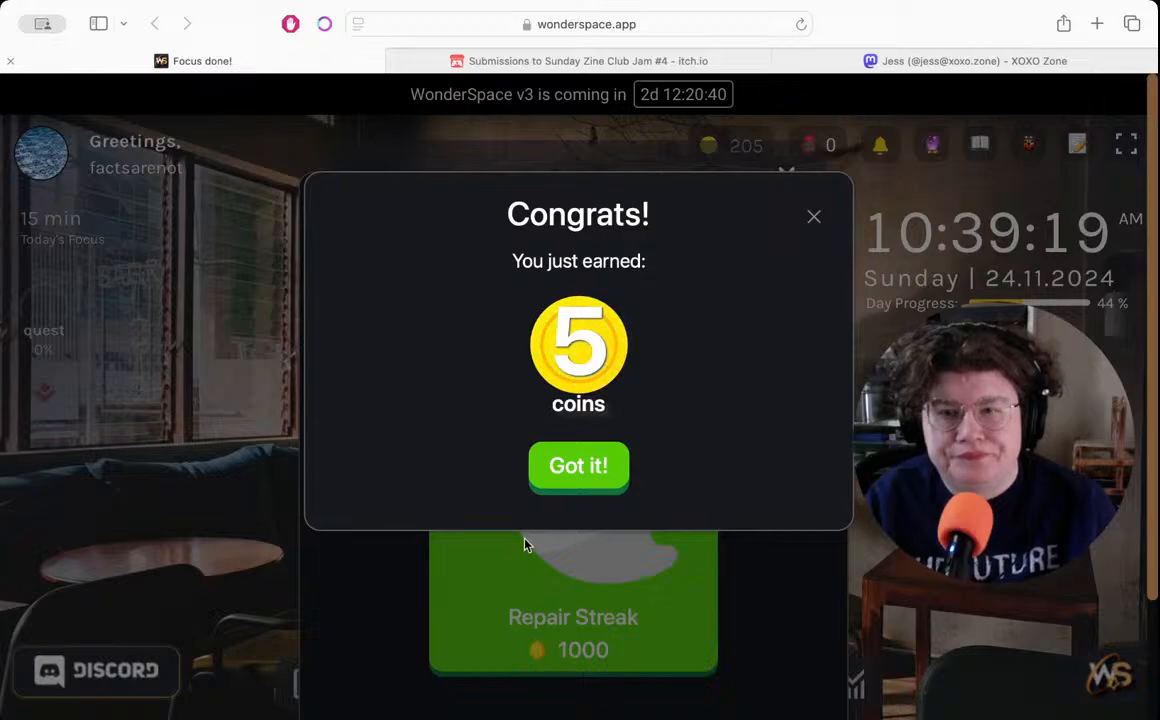
click(577, 468)
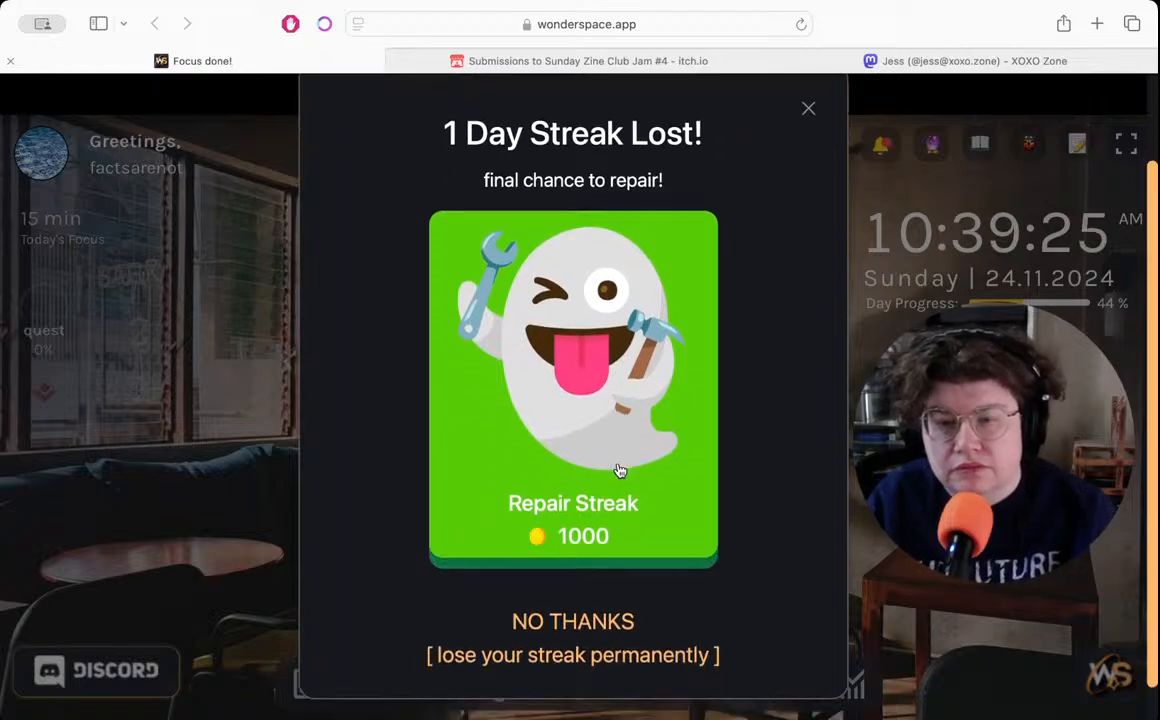
click(608, 626)
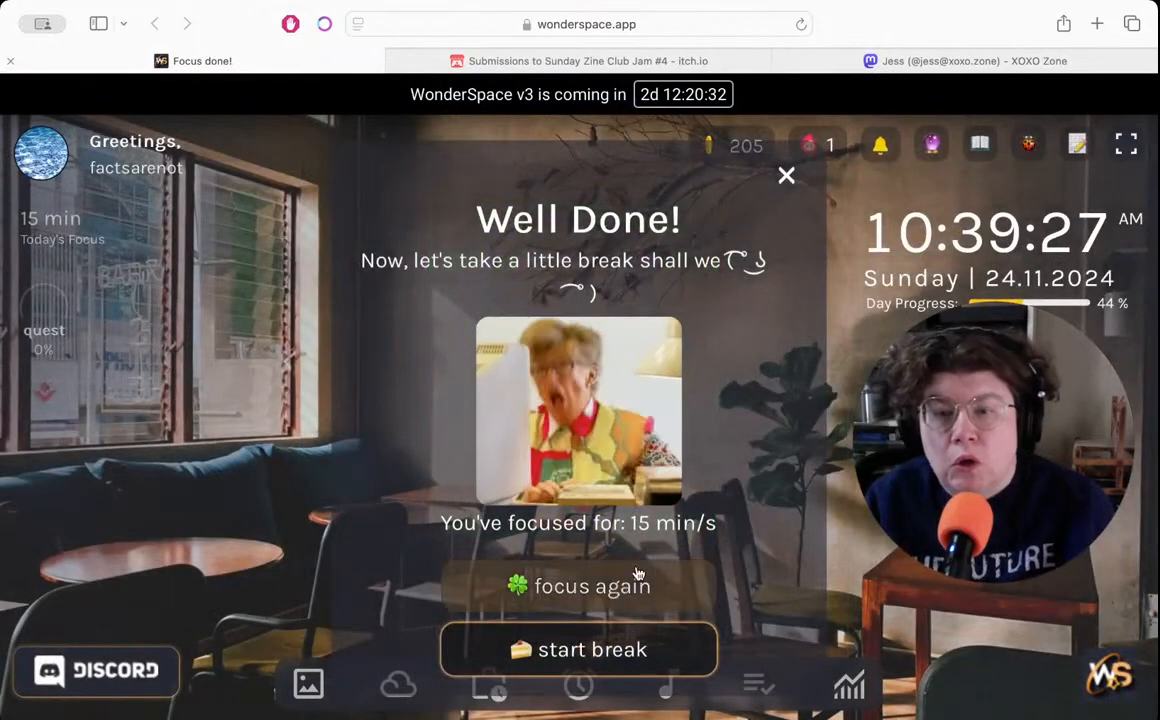
click(592, 648)
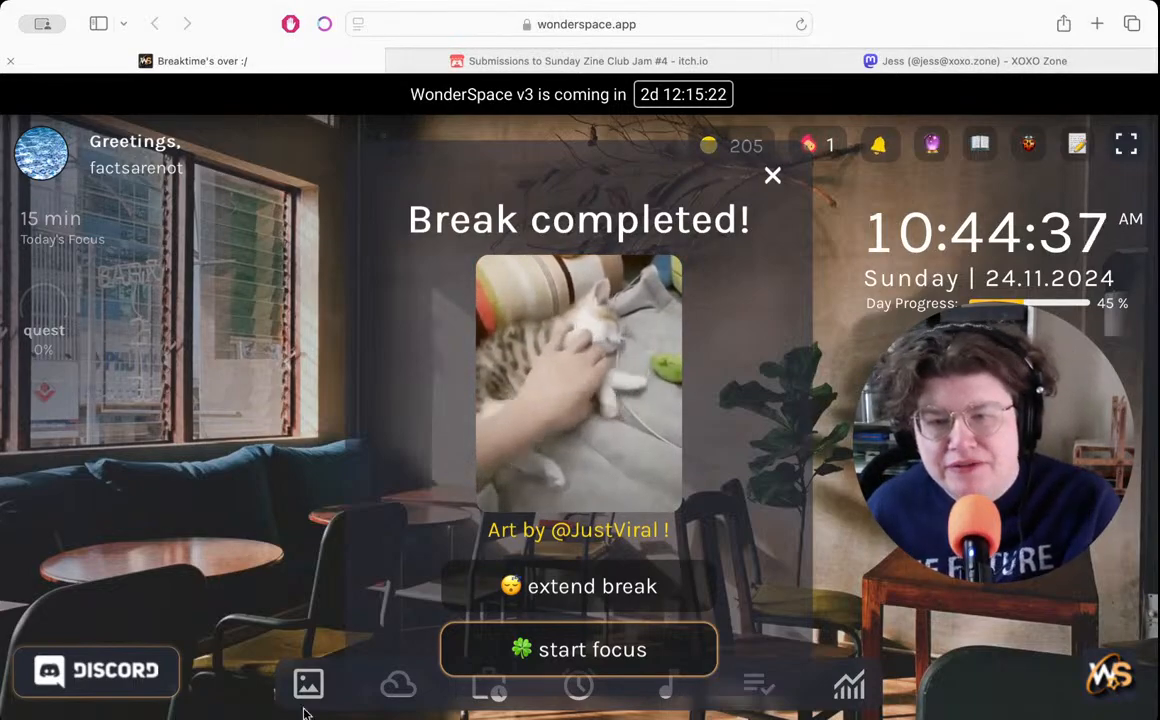
- Close the break completion notice, set the Pomodoro focus timer to 25 minutes, and start the session
click(772, 176)
click(580, 684)
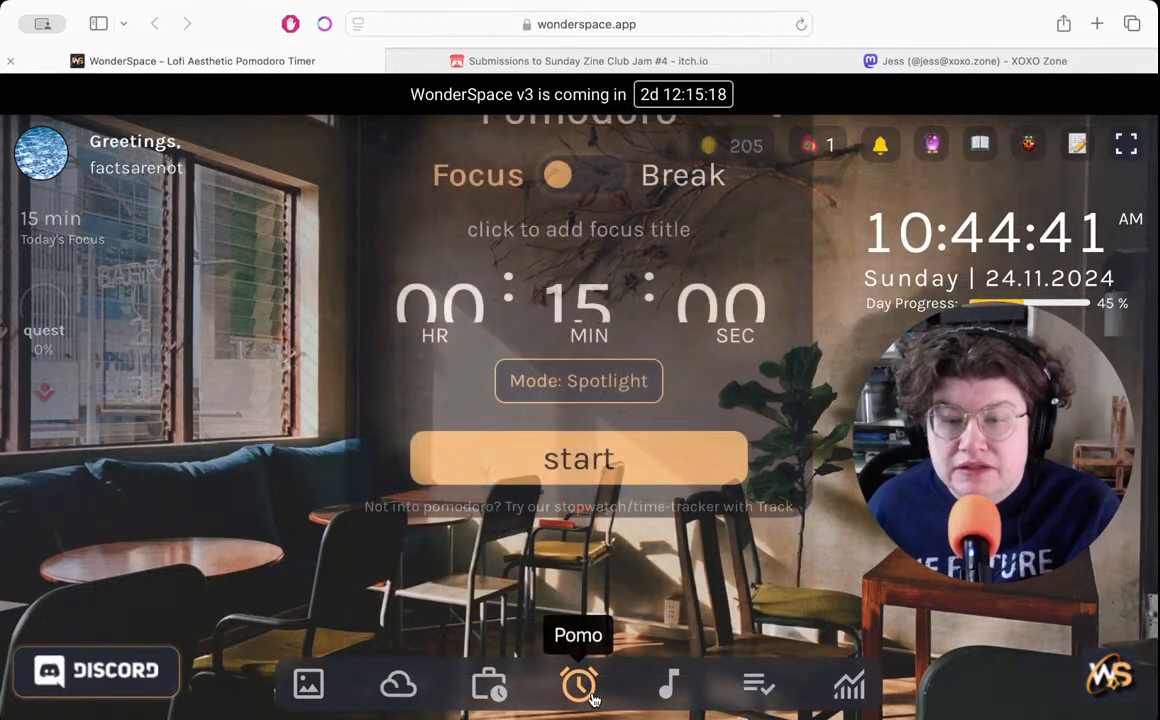
click(572, 295)
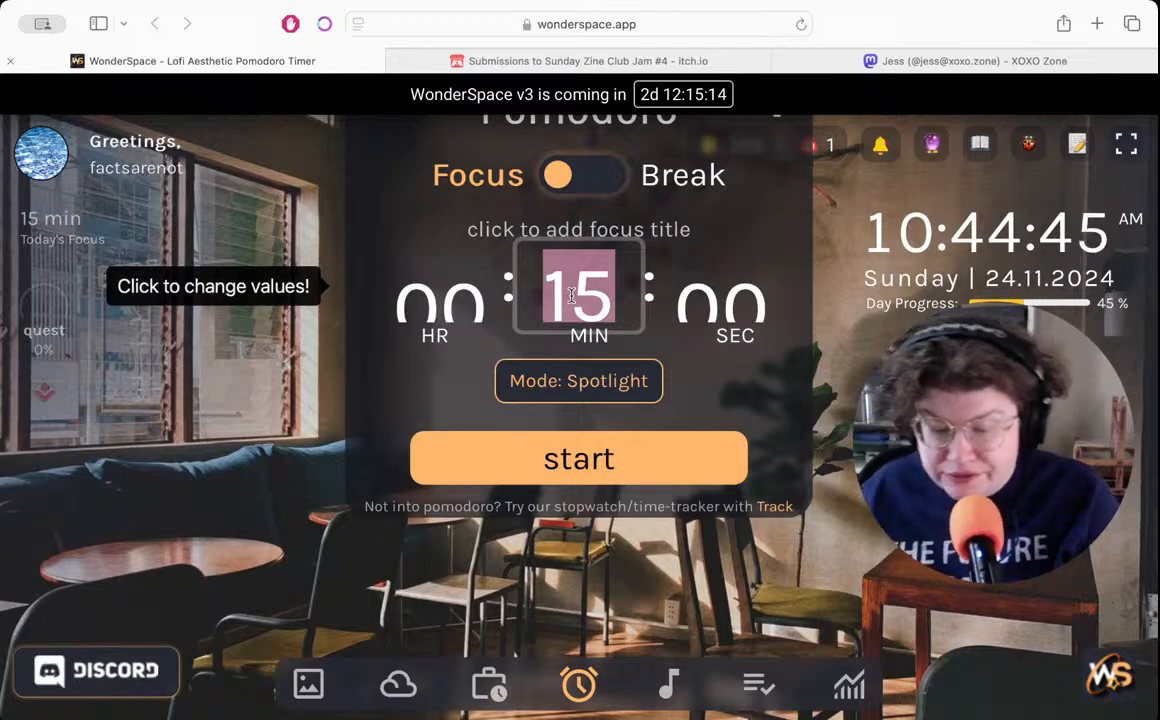
text(25)
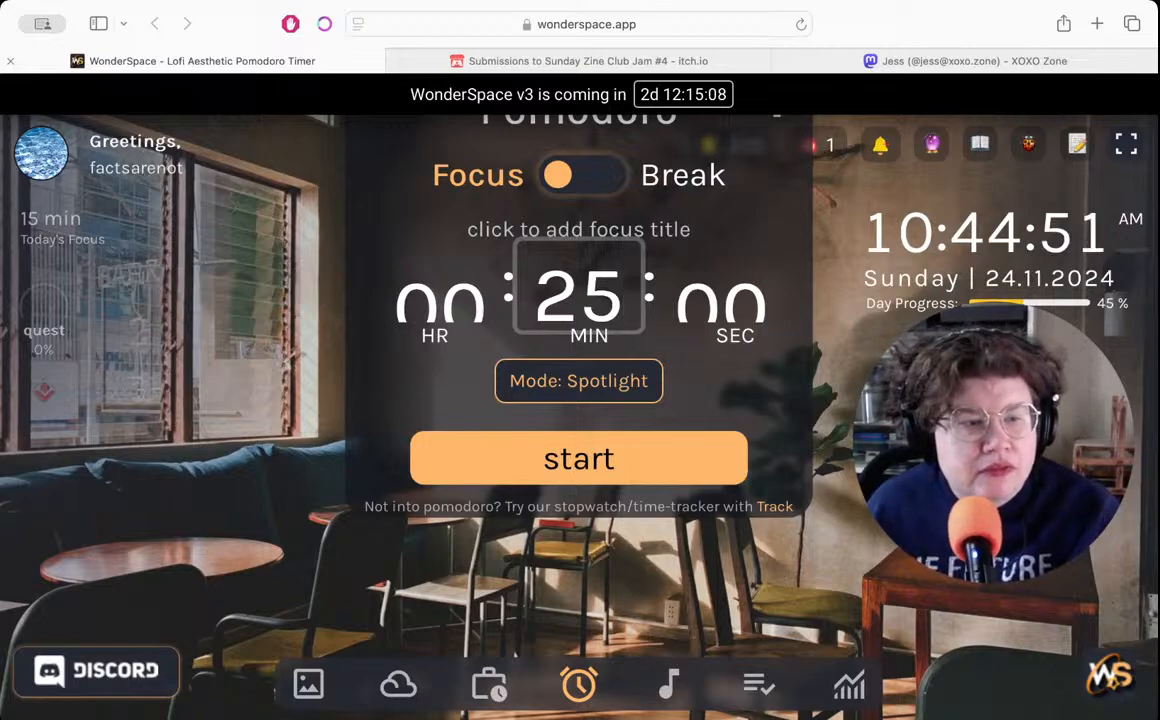
key(super+Tab)
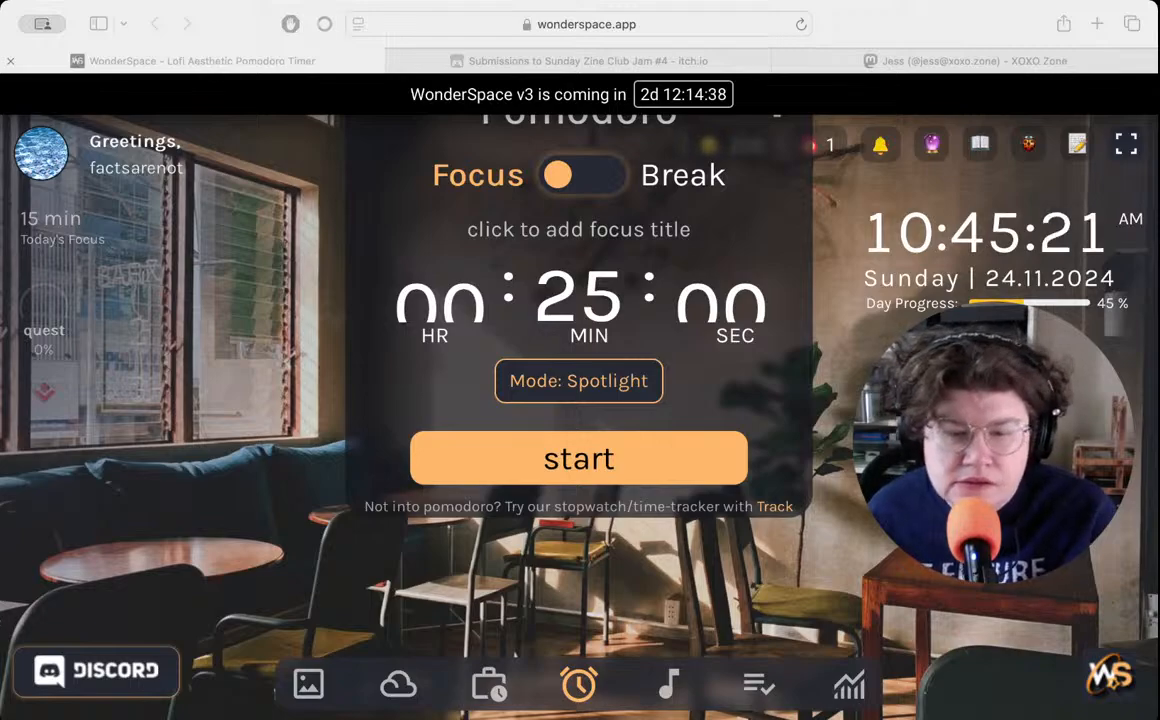
key(super+Tab)
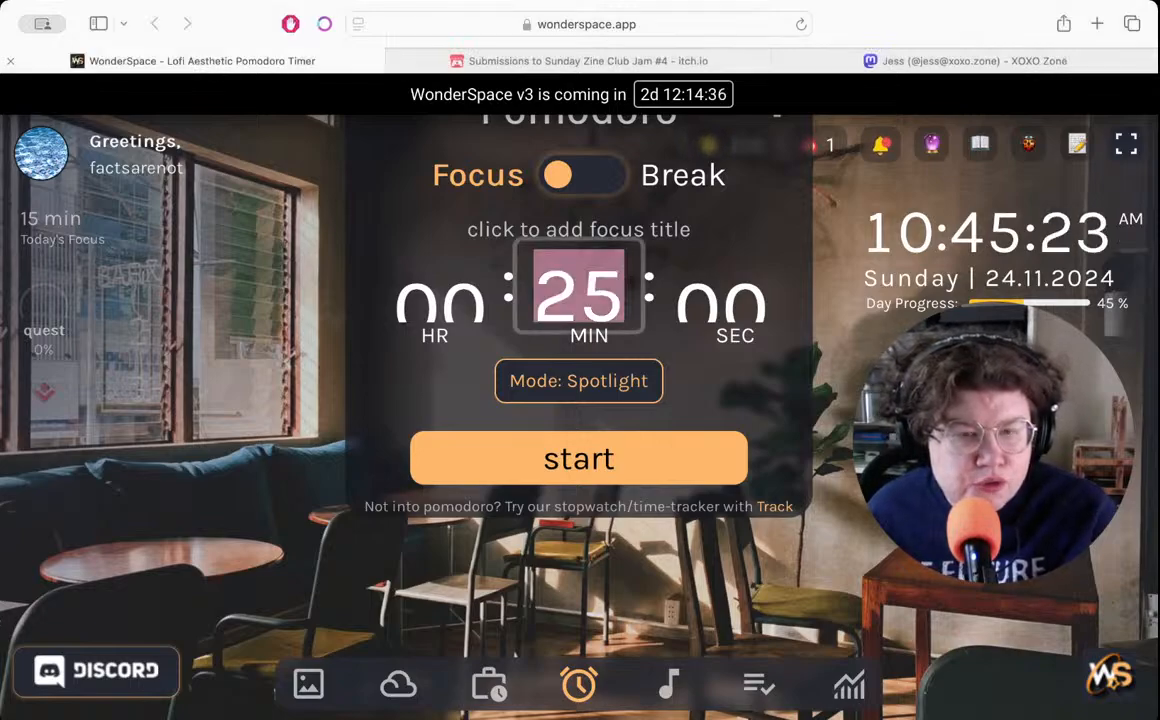
click(573, 458)
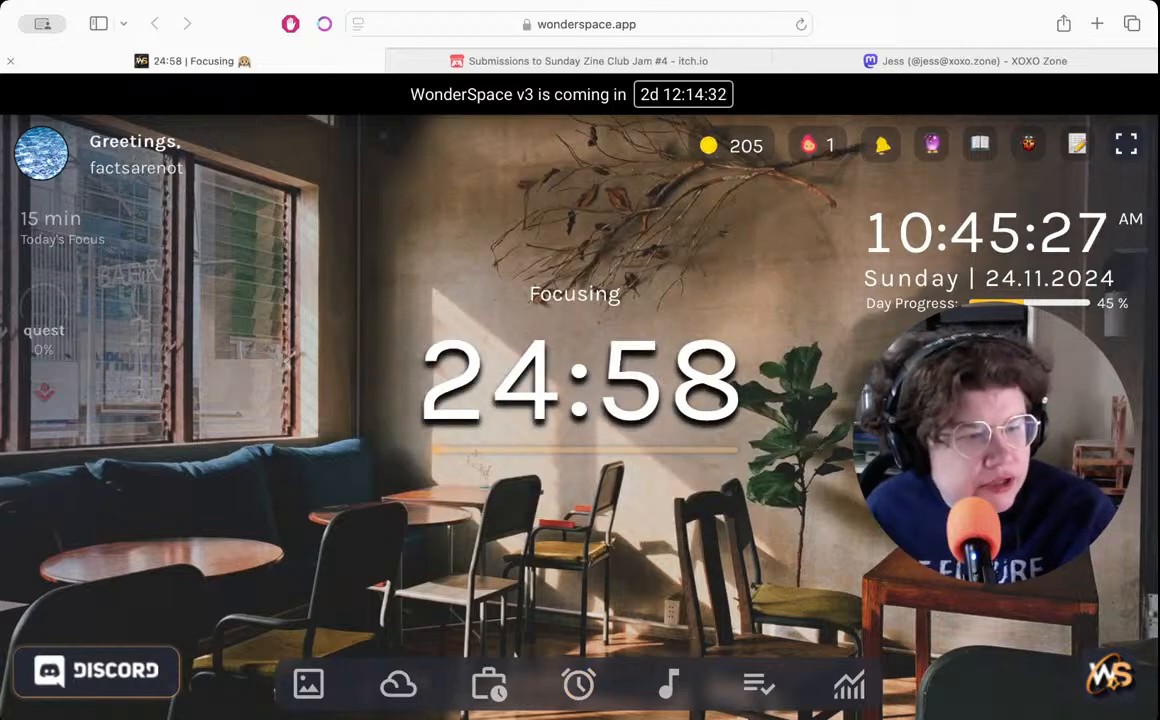
- Switch to the 241117 next document in Pages and add a blank page after the zine layout
key(super+Tab)
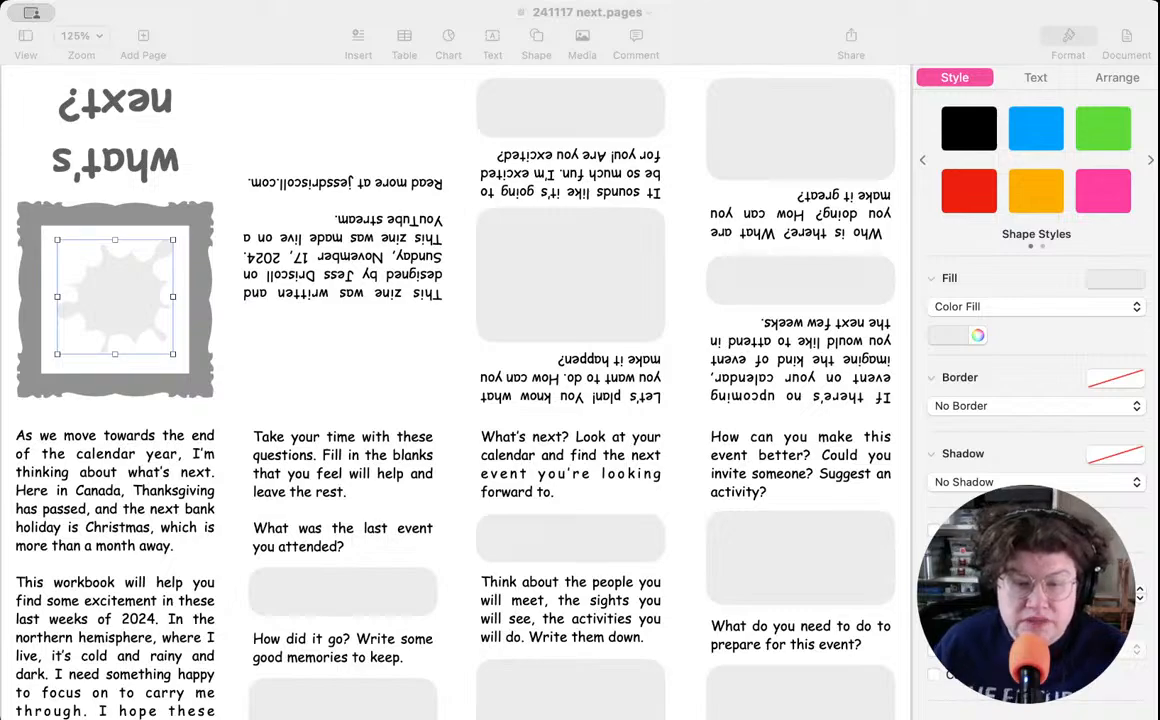
key(super+Tab)
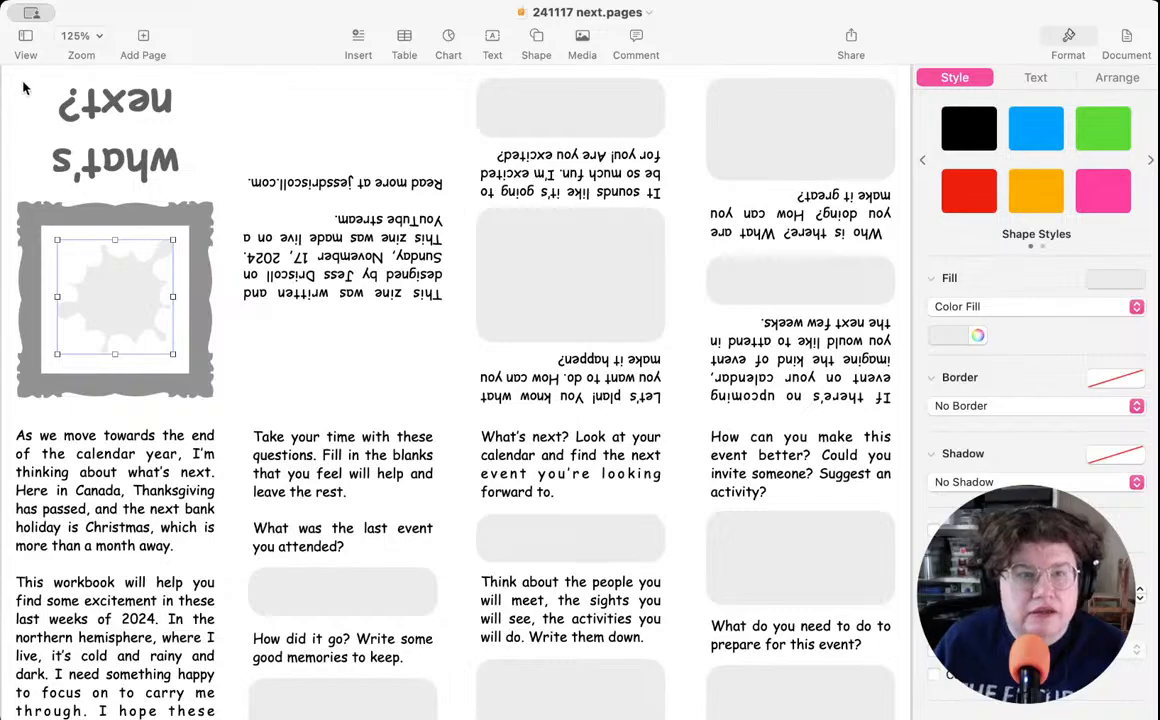
click(33, 112)
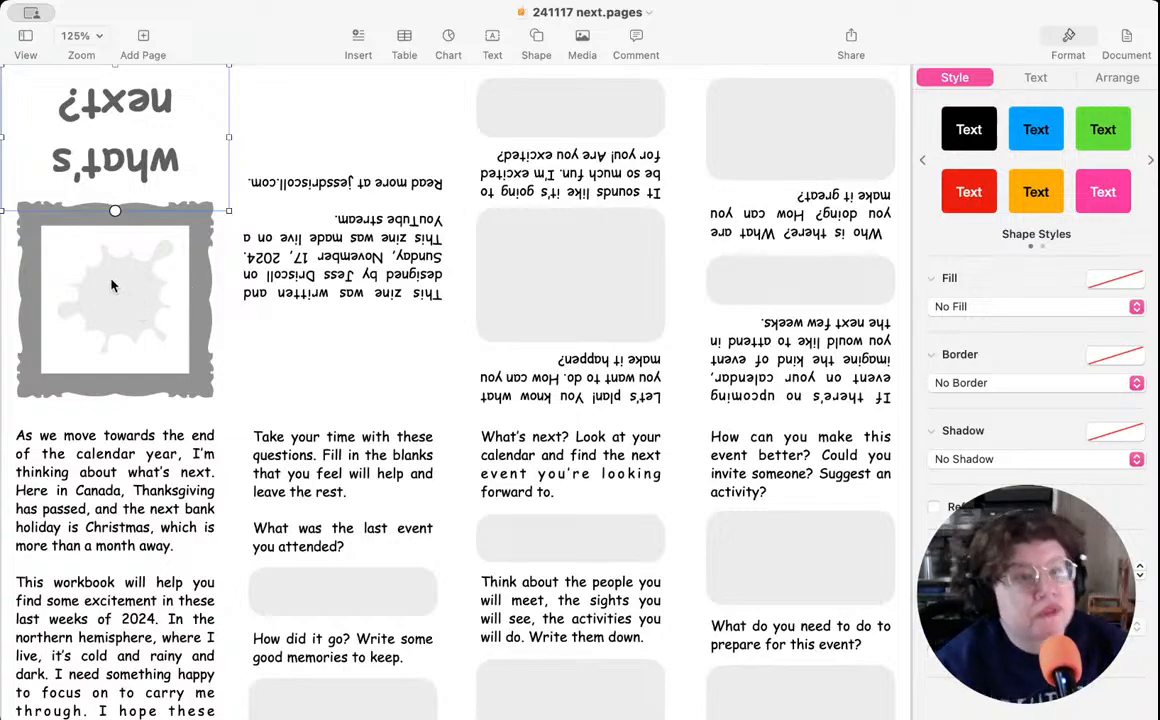
click(143, 38)
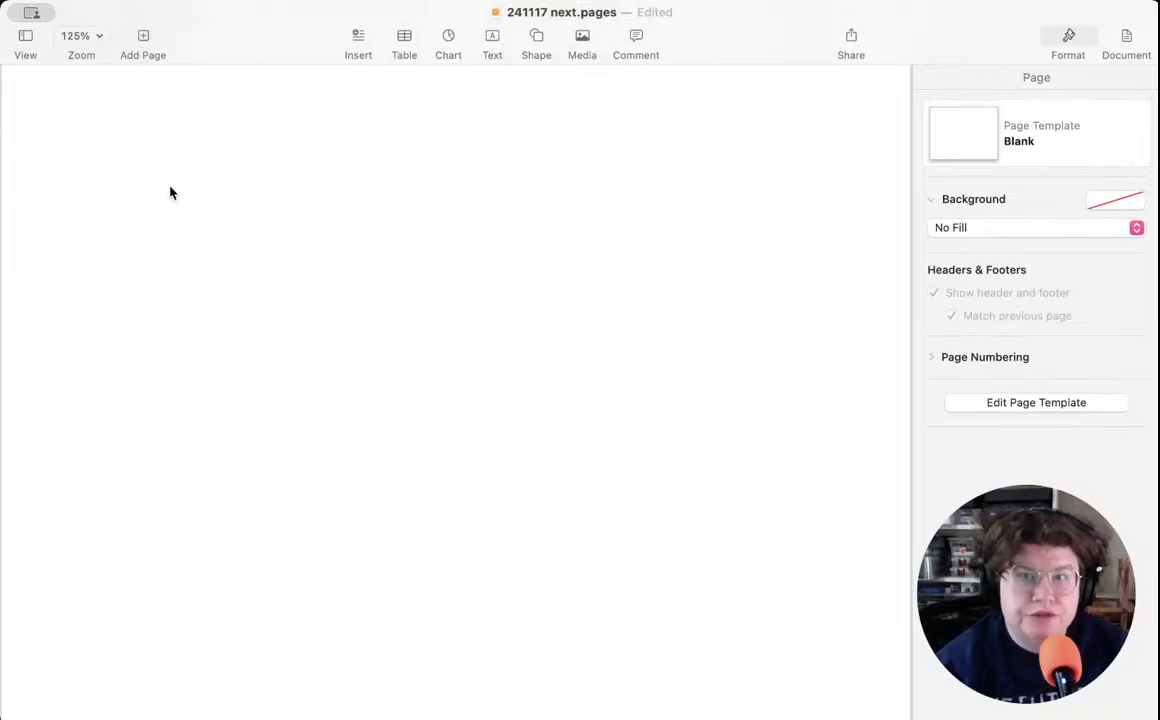
- Copy the "what's next?" title, ornate frame and splat shape from the zine cover onto the new blank page
scroll(170, 193, up, 10)
click(113, 148)
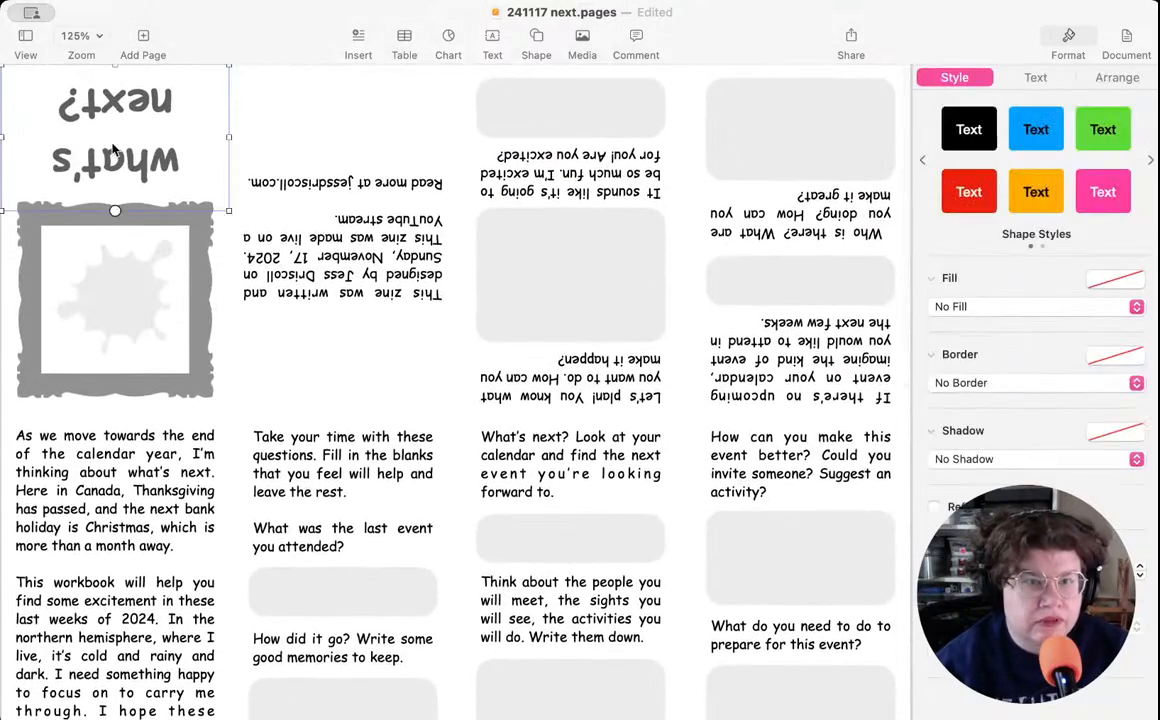
click(195, 300)
click(131, 307)
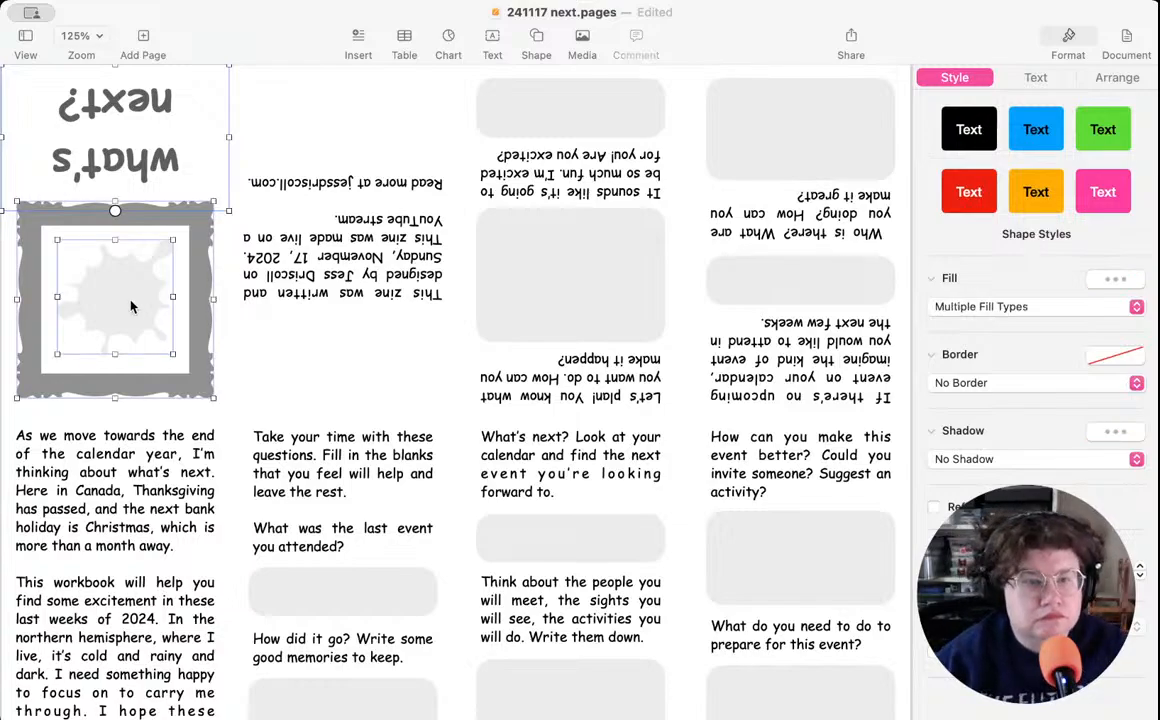
right_click(131, 307)
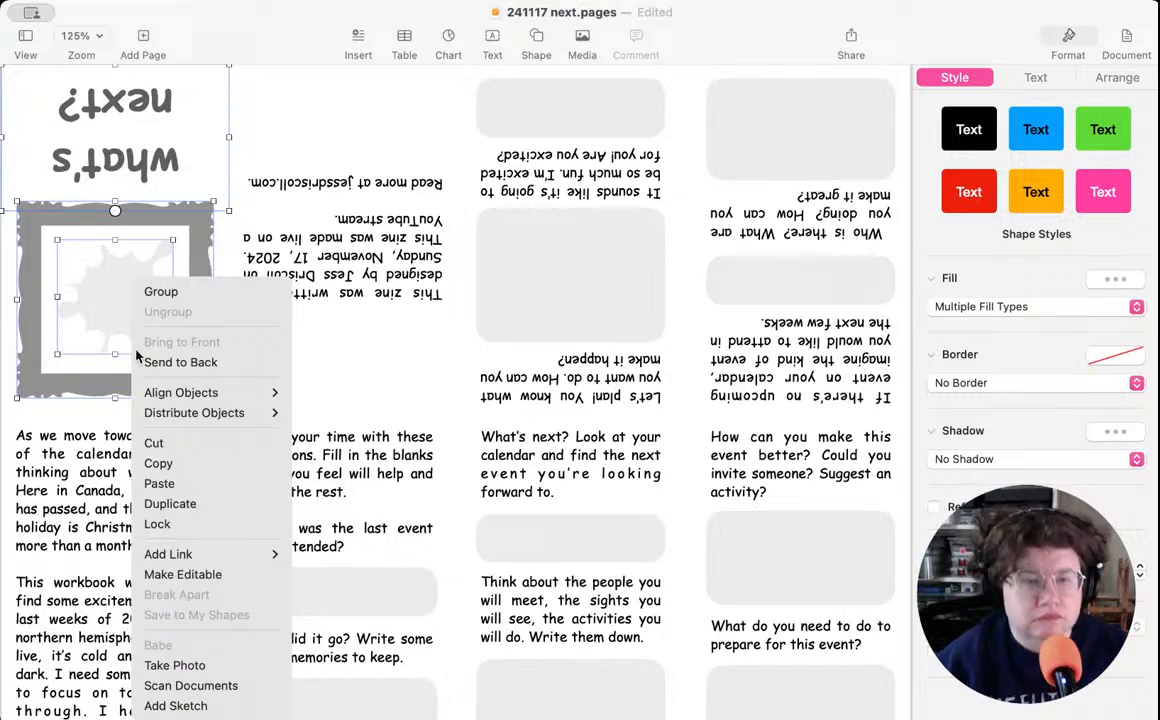
click(181, 463)
scroll(181, 472, down, 15)
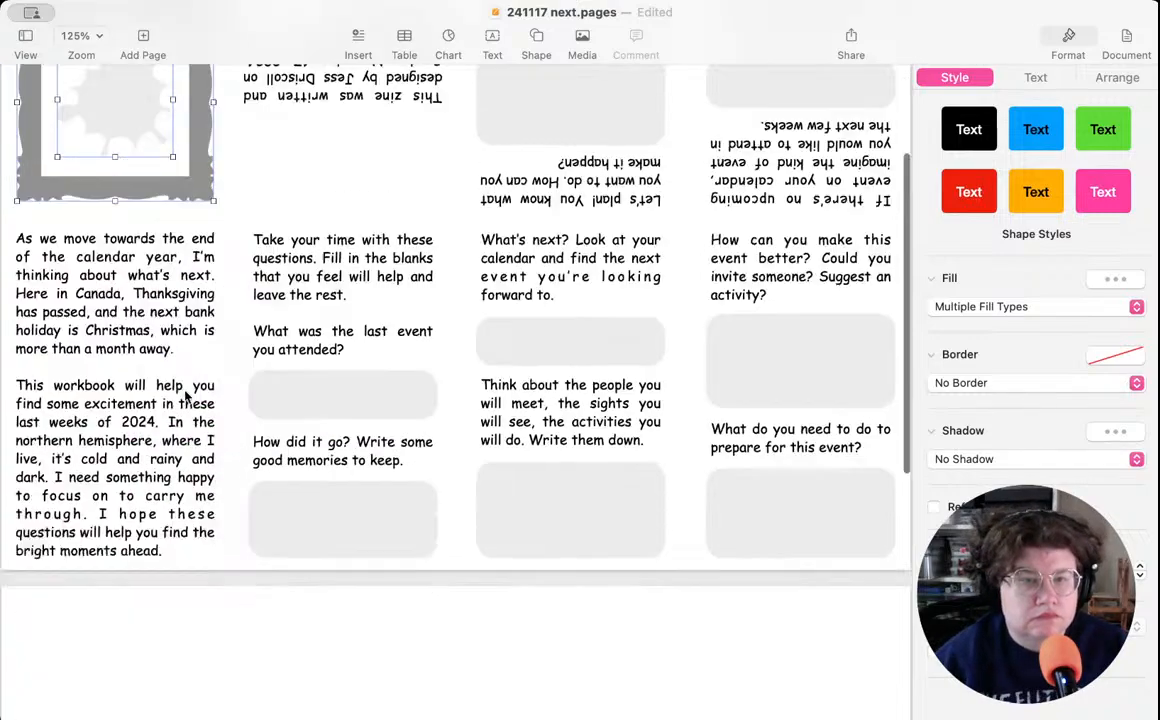
click(410, 327)
right_click(410, 327)
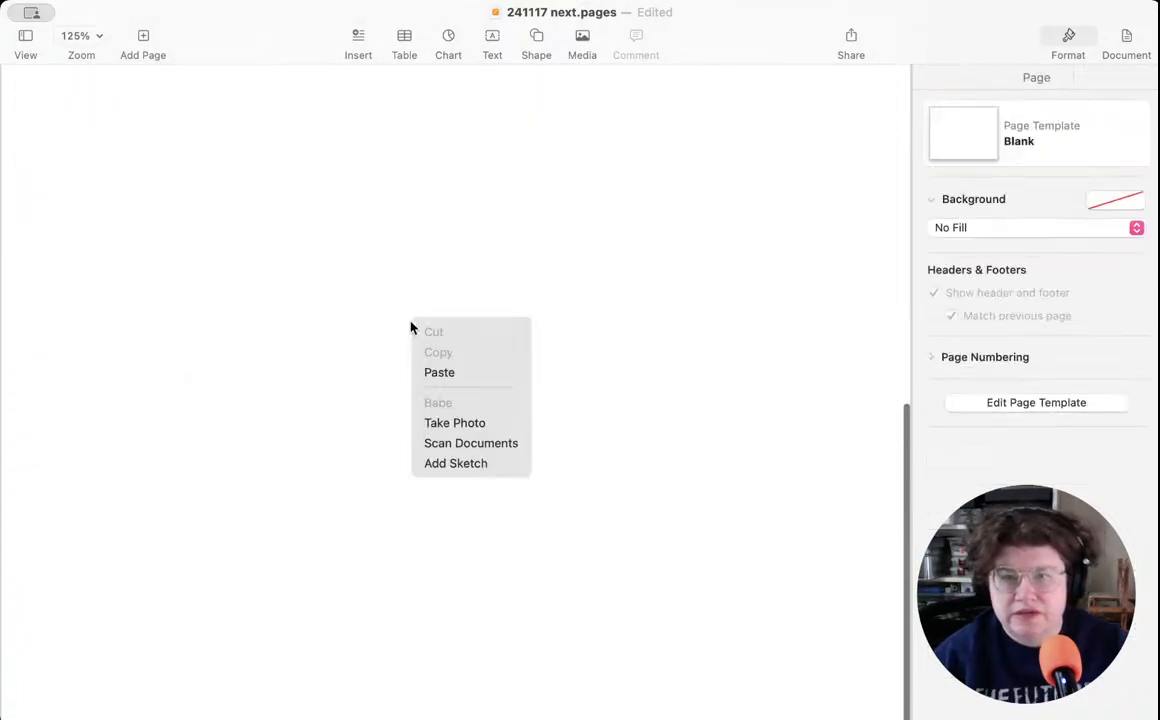
click(447, 375)
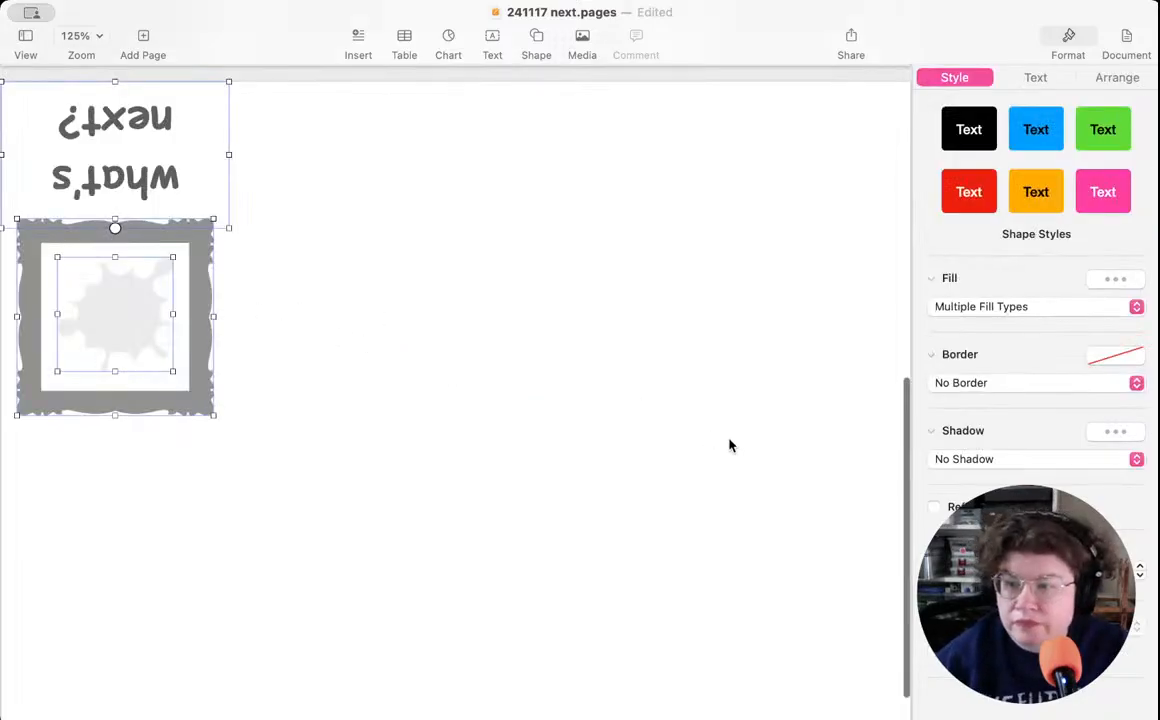
- Flip the pasted title, frame and splat upright and move them together to about X 9.12 cm, Y 4.28 cm
click(1090, 80)
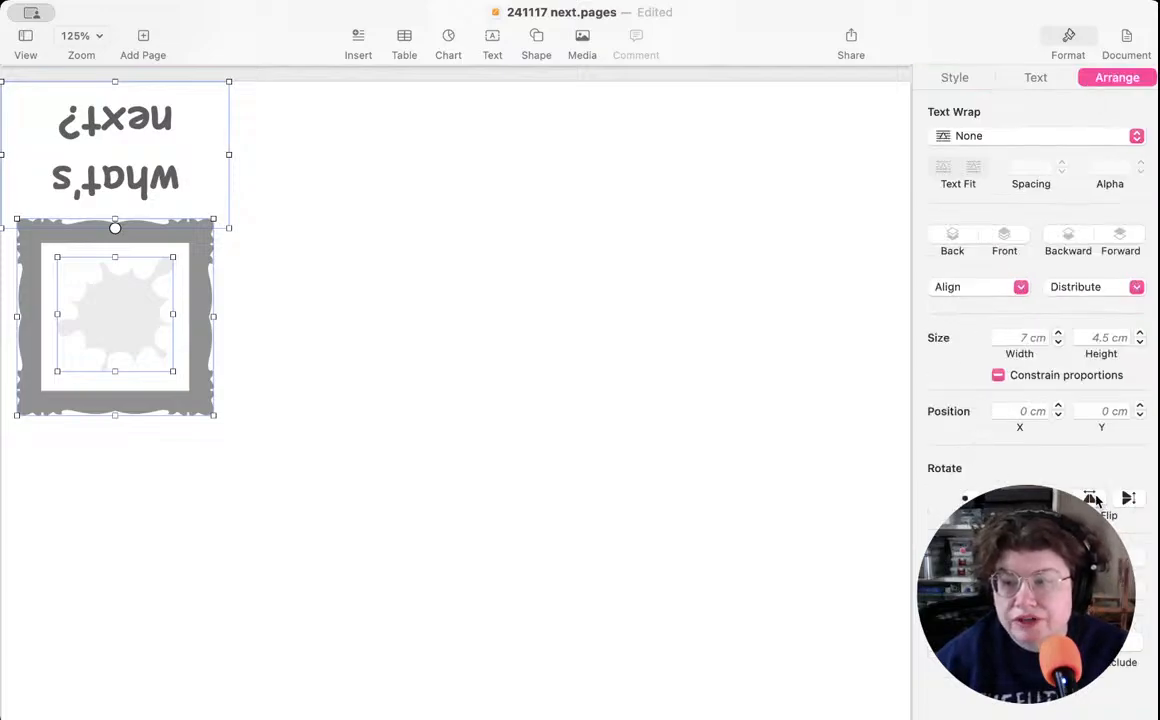
click(1090, 498)
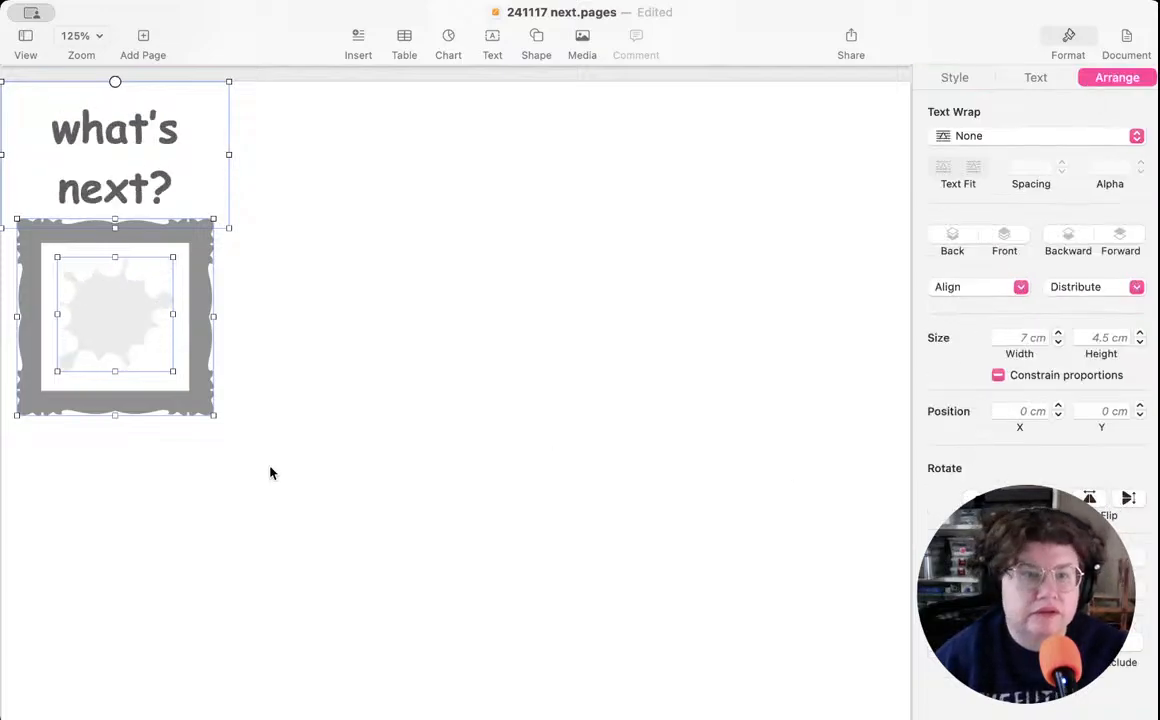
drag(114, 401, 412, 545)
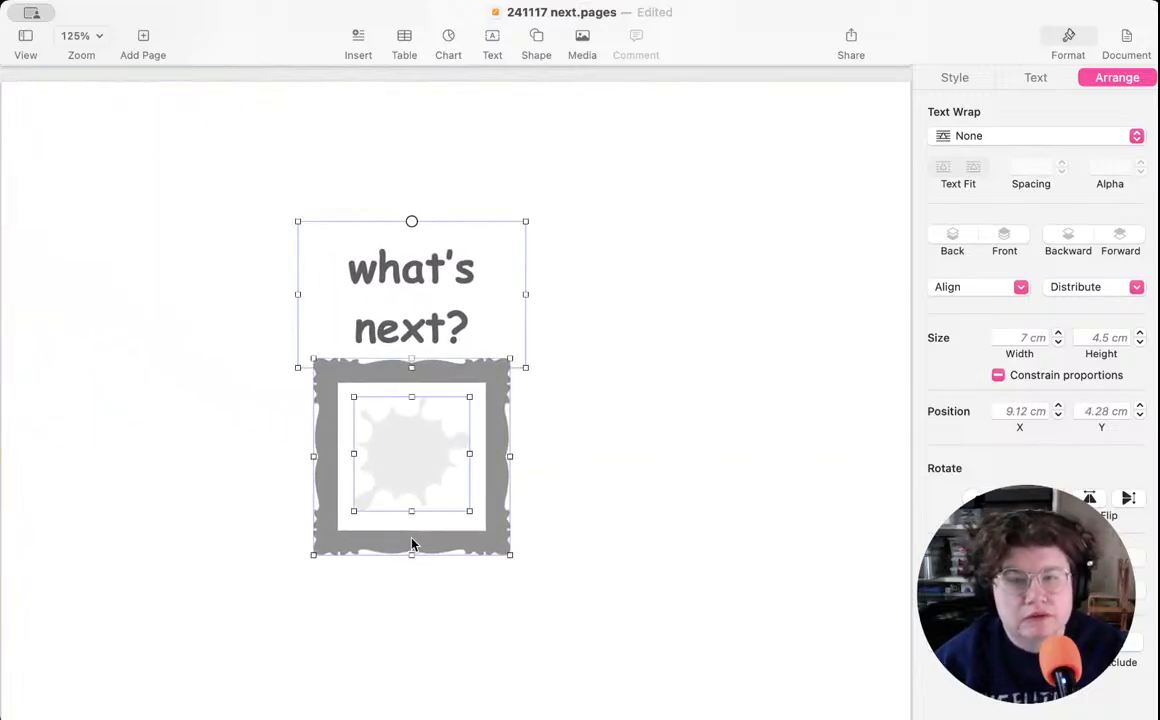
click(560, 480)
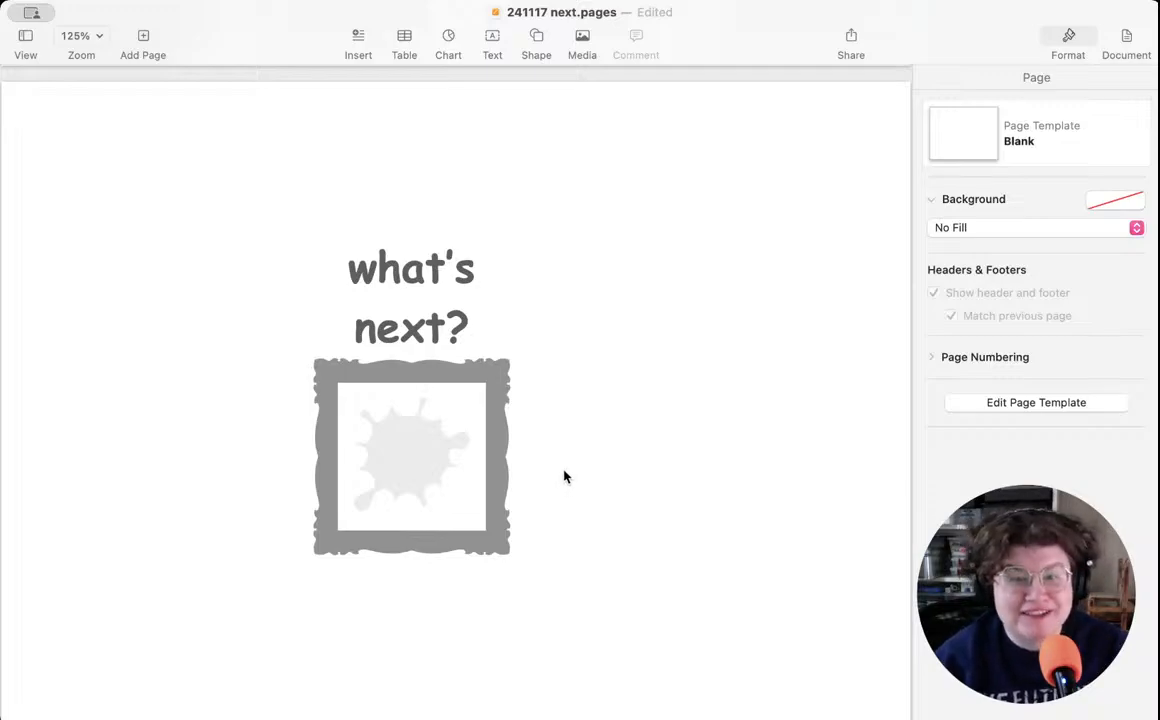
- Move the title inside the frame to about X 9.12 cm, Y 9.18 cm, and make the splat over it semi-transparent
drag(383, 251, 426, 441)
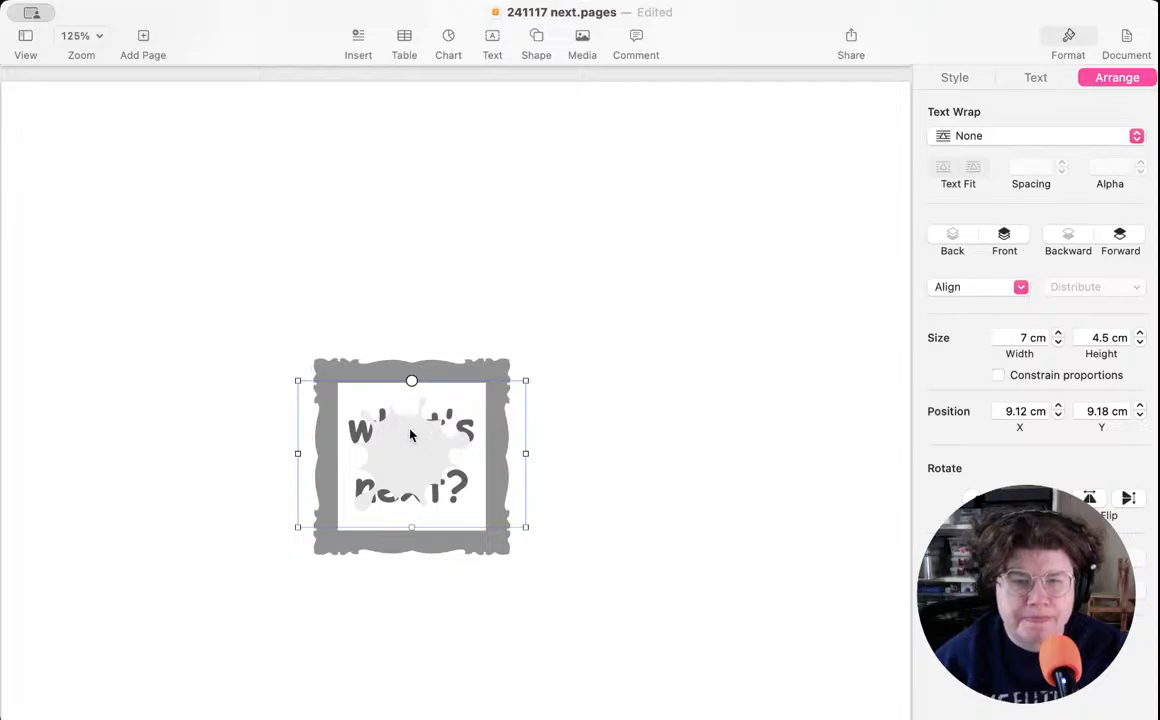
click(656, 446)
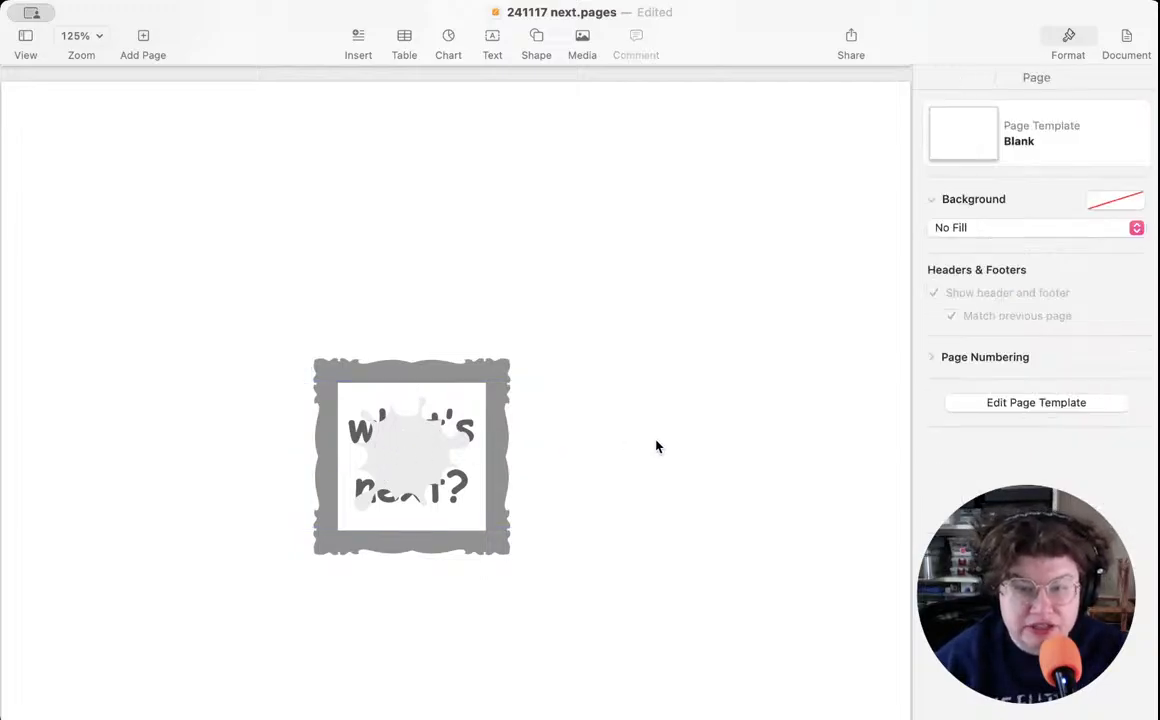
click(391, 448)
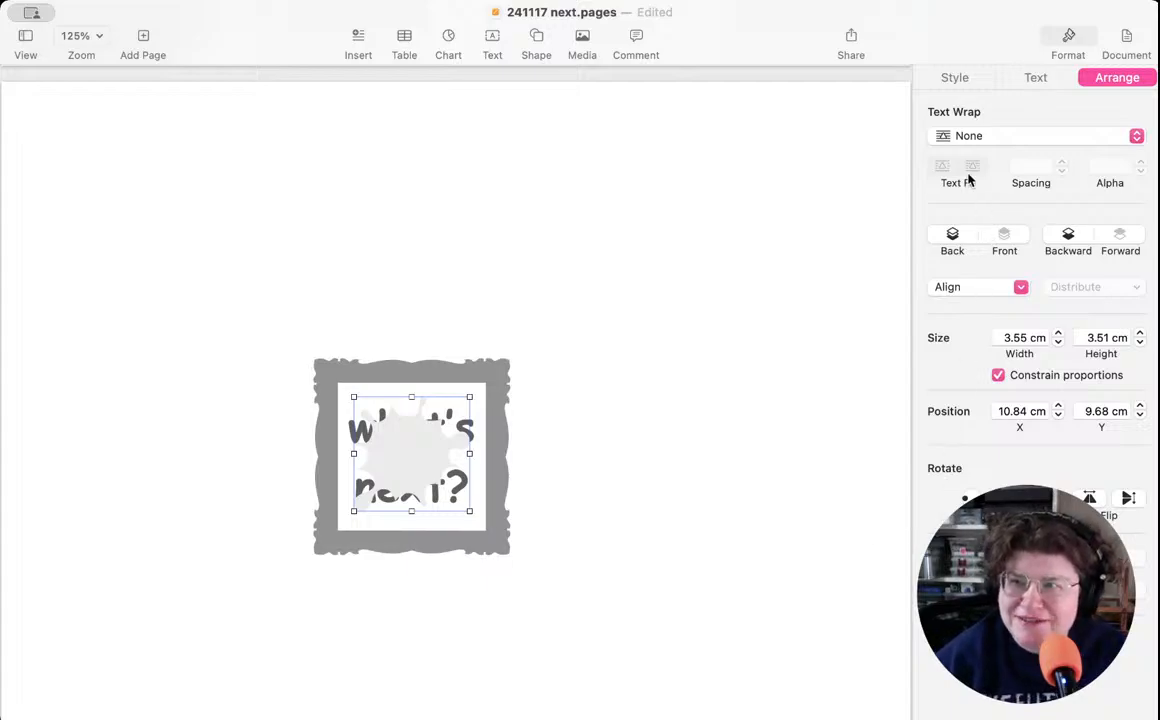
click(952, 78)
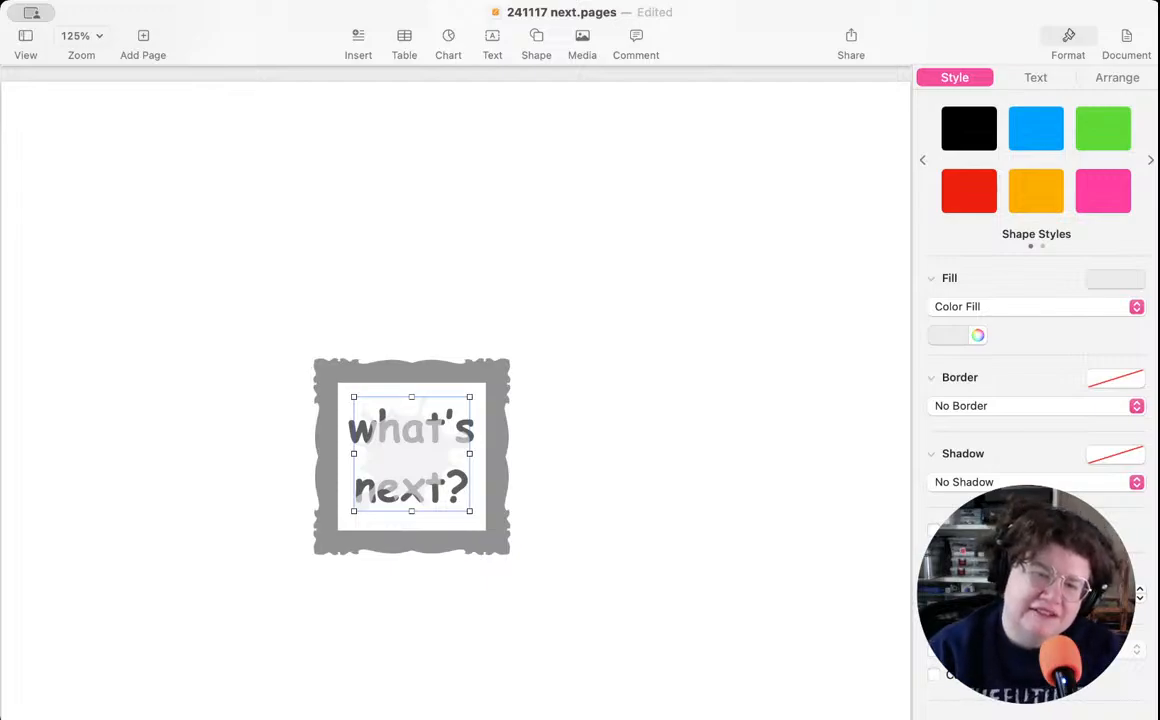
click(716, 563)
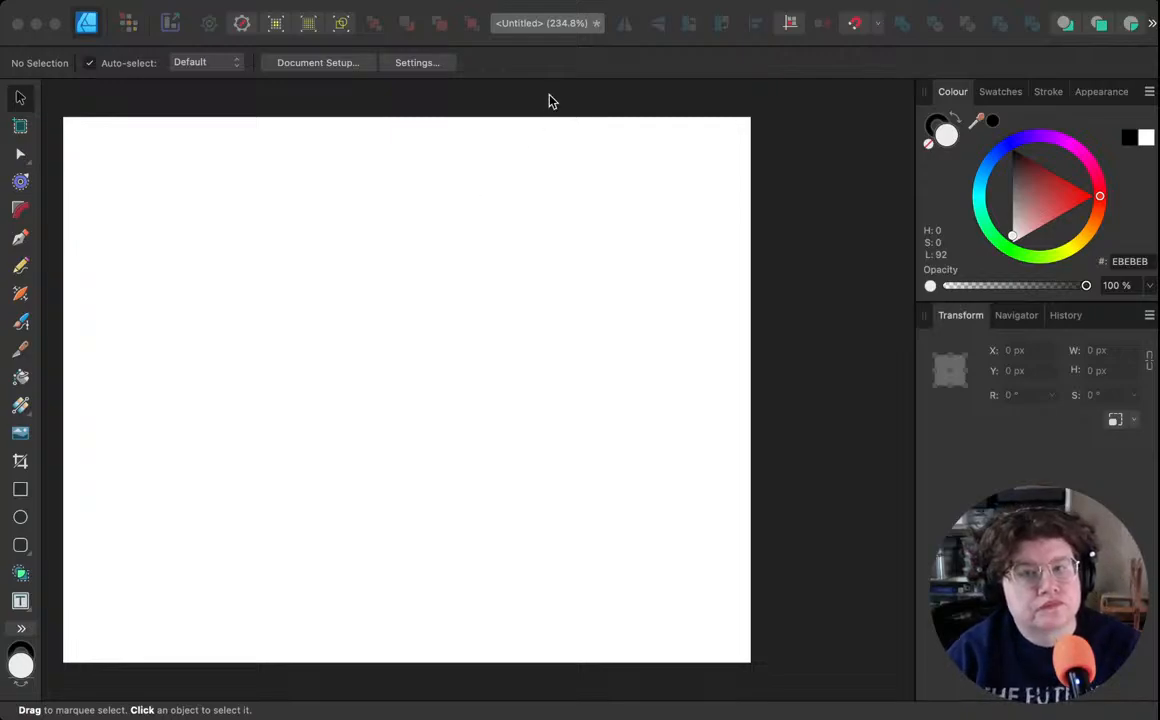
- Place the cover screenshot in the untitled Affinity Designer document and position it at about X -16.3 px, Y -27.6 px
drag(357, 190, 197, 321)
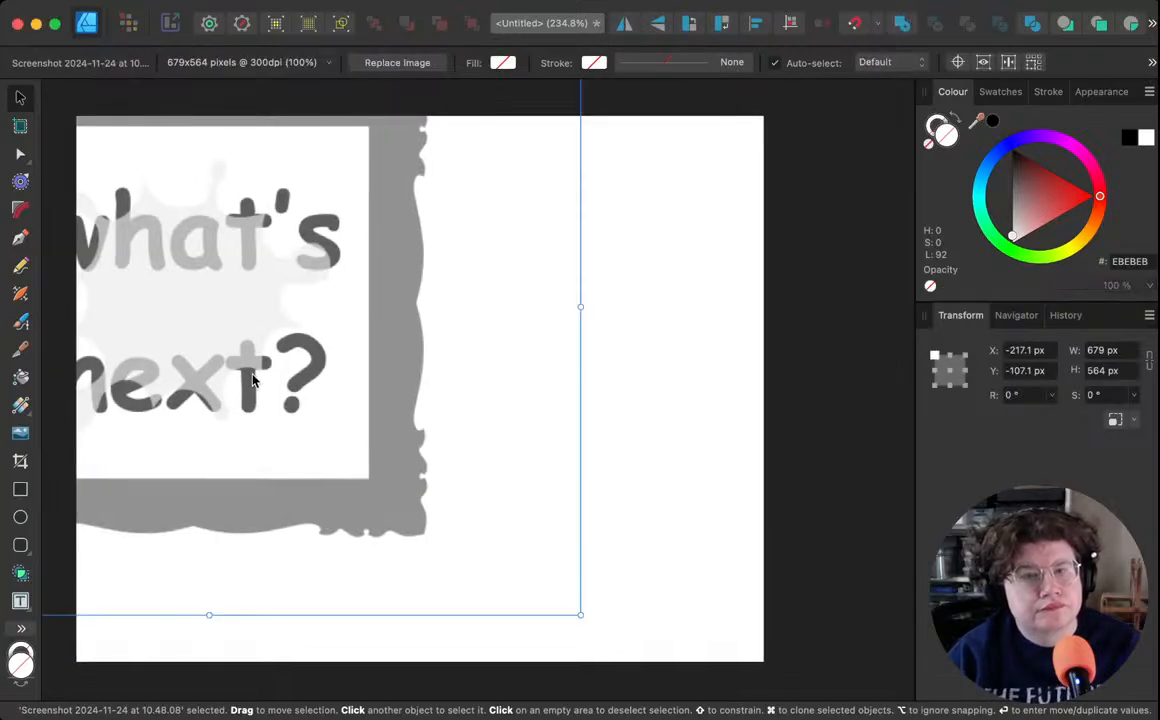
drag(266, 325, 482, 404)
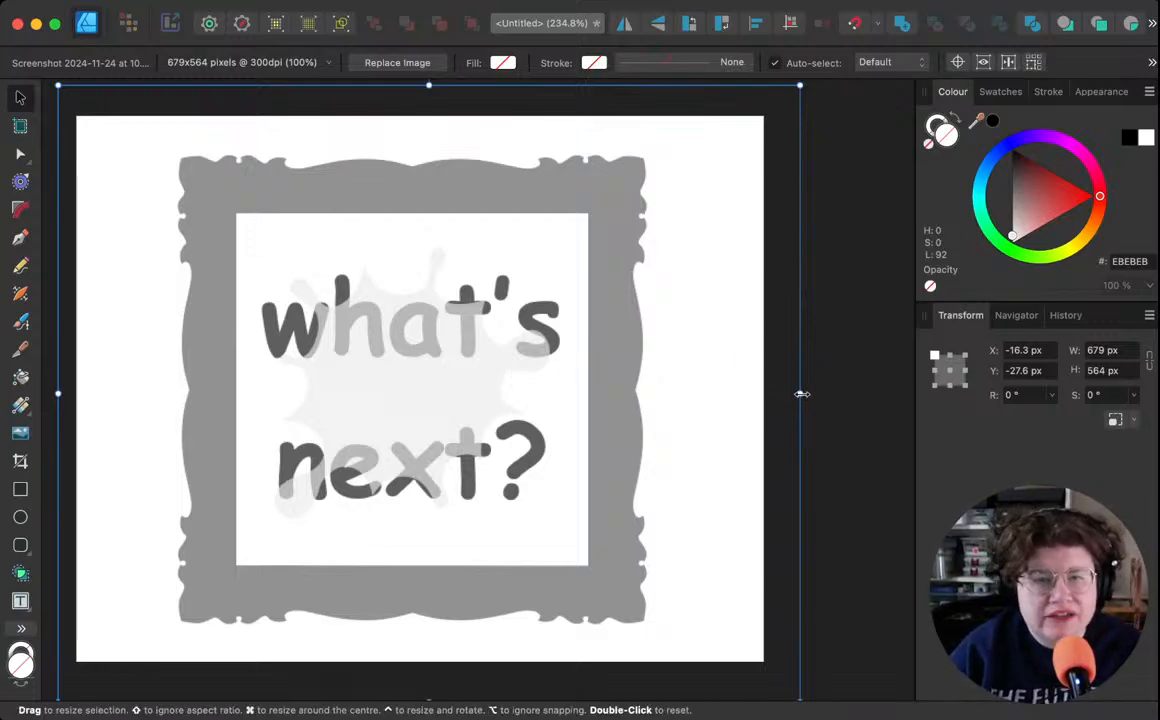
click(836, 384)
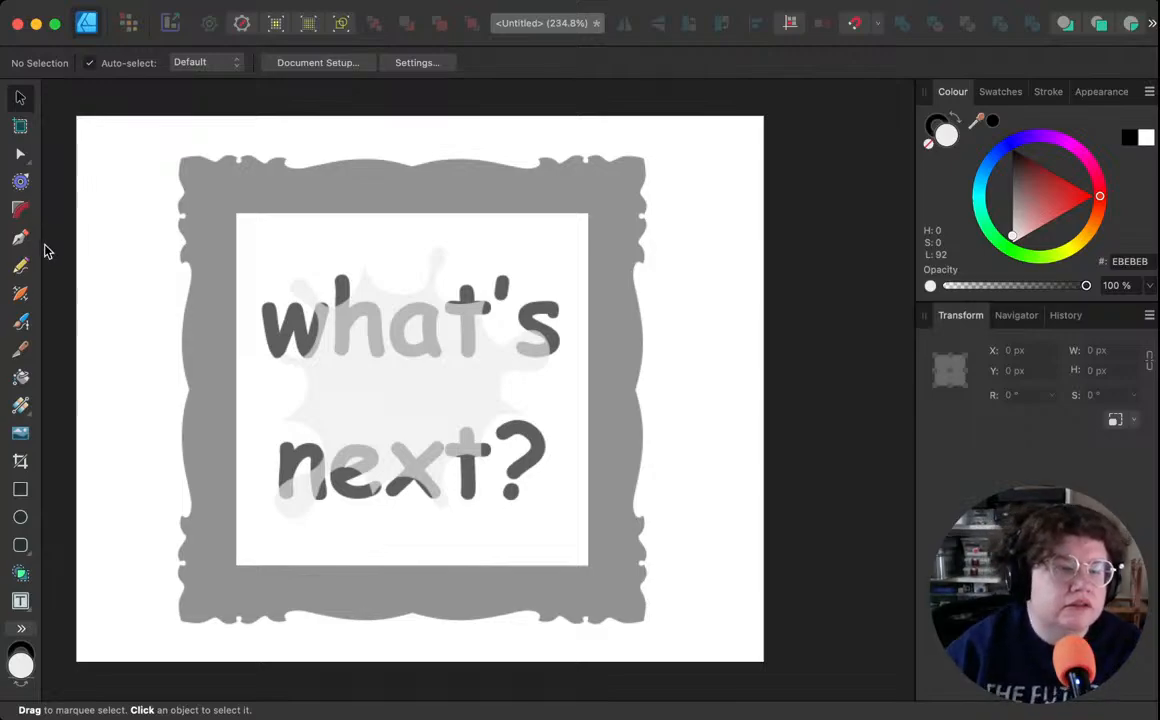
- Export the cover artwork as a PNG named "itch next.png" into the graphics folder
click(33, 404)
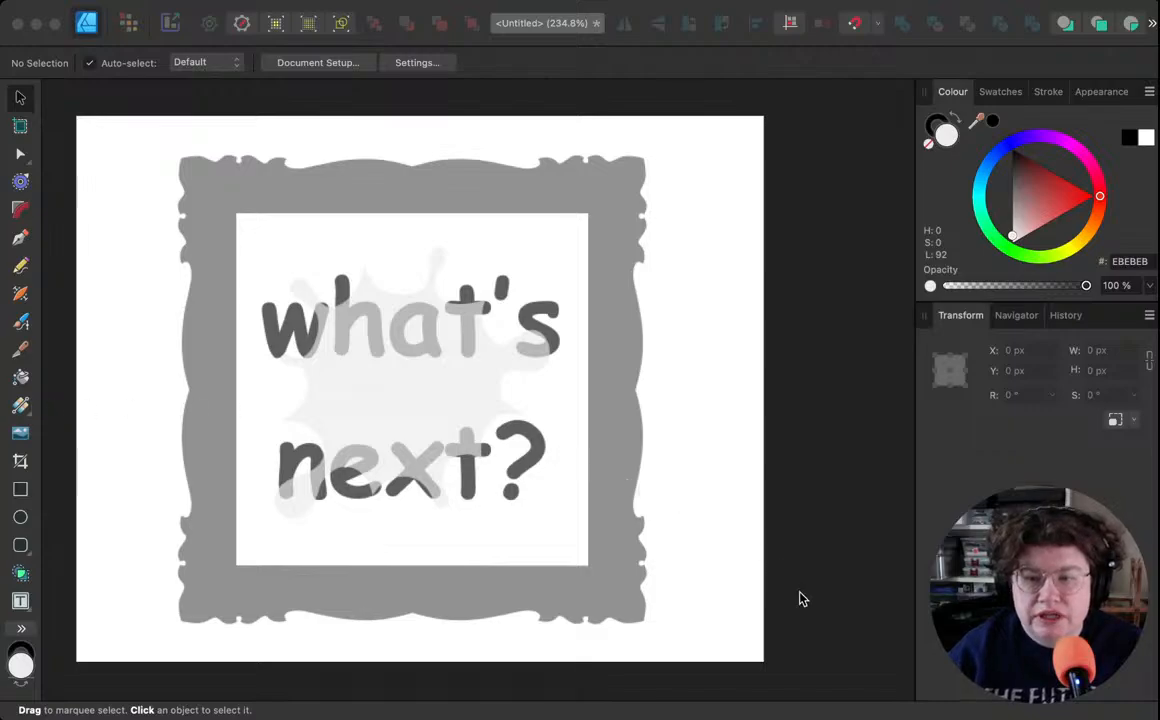
click(875, 620)
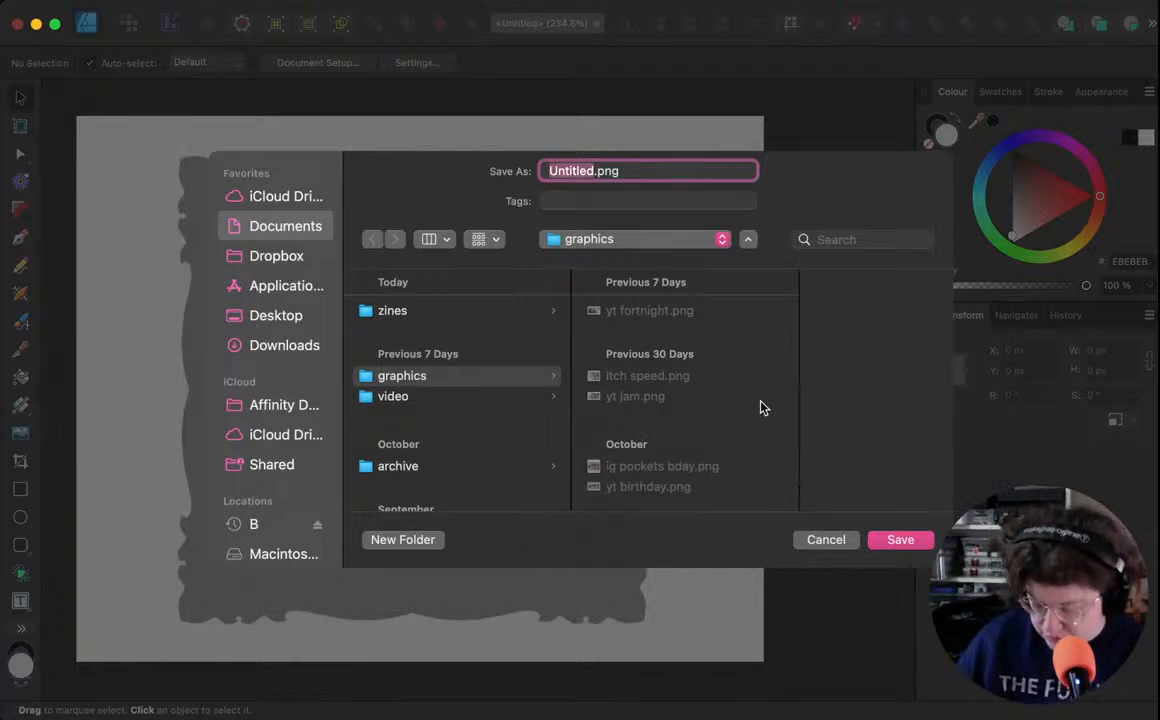
text(itch next)
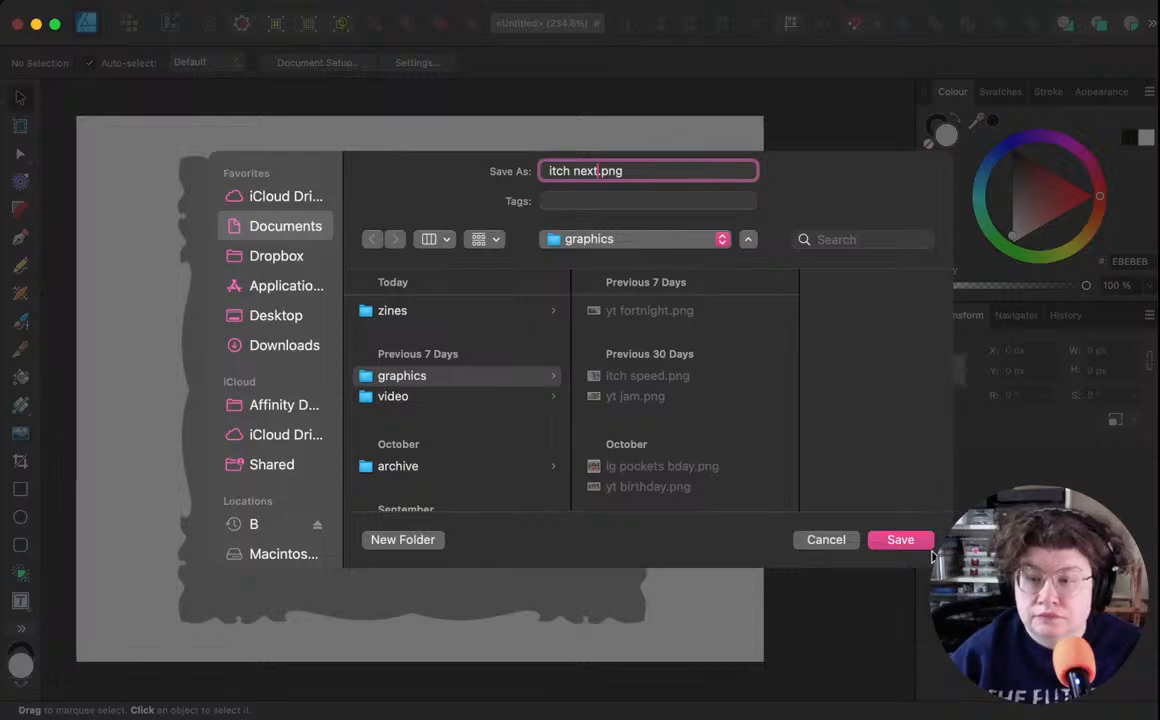
click(901, 537)
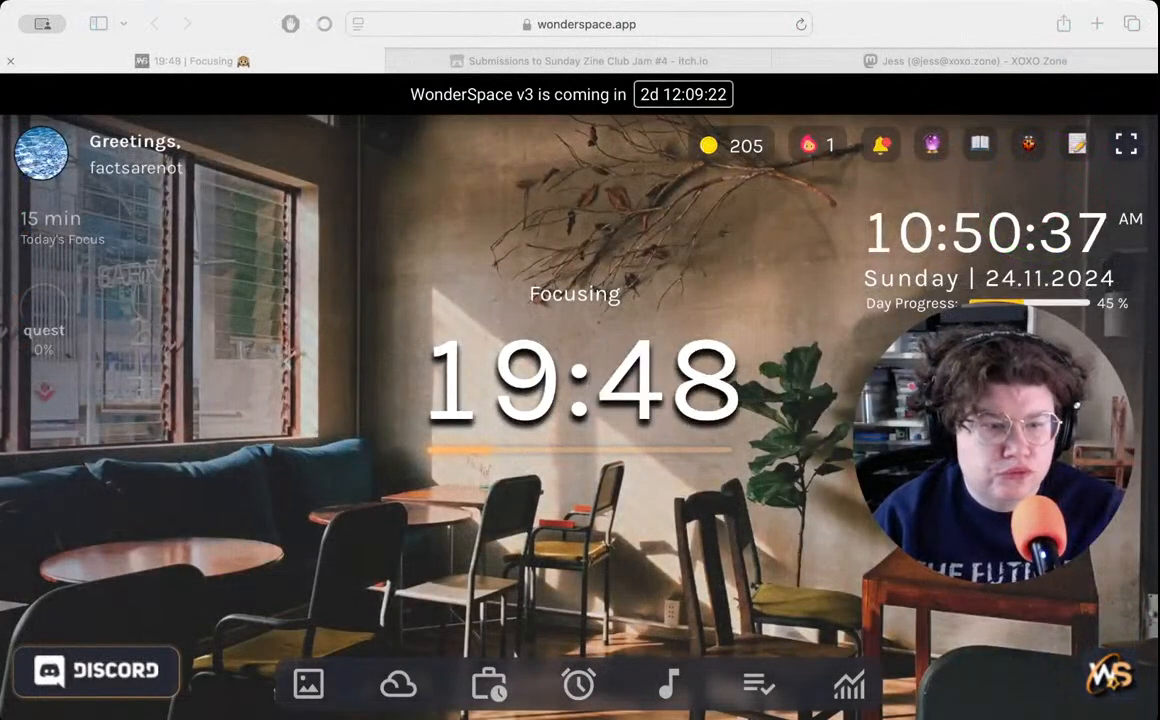
- Switch to the browser, open the Sunday Zine Club Jam #4 overview and start a new project as a jam submission
key(super+Tab)
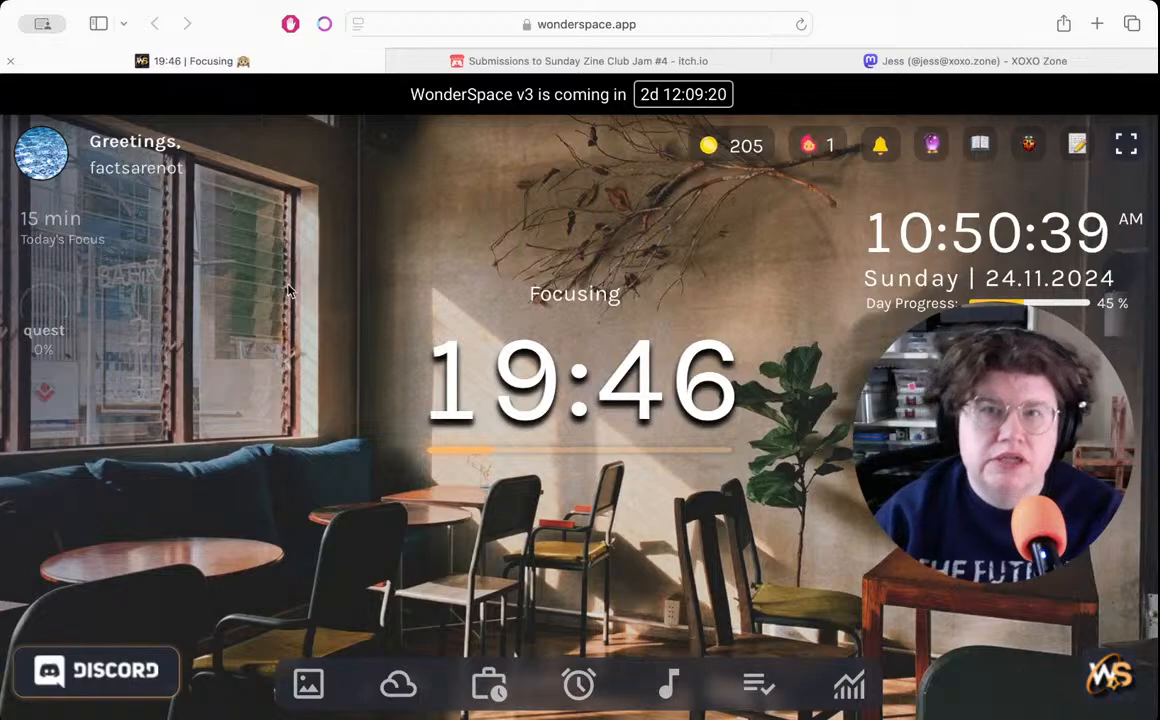
click(533, 62)
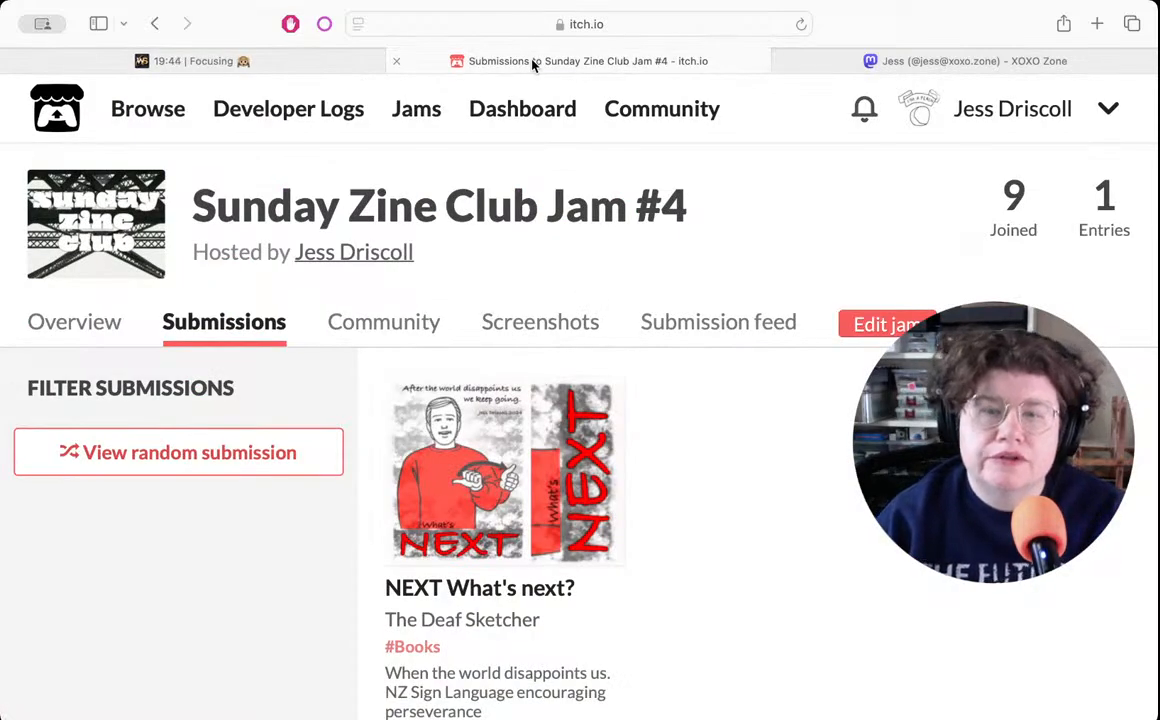
click(76, 323)
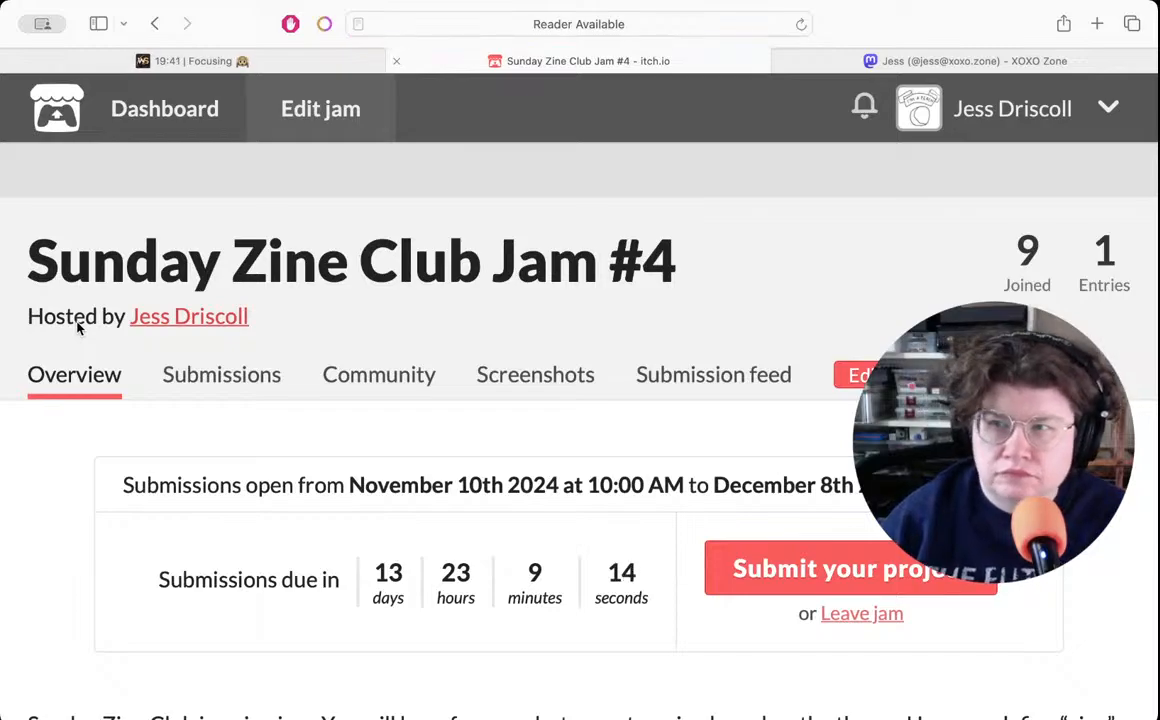
click(804, 568)
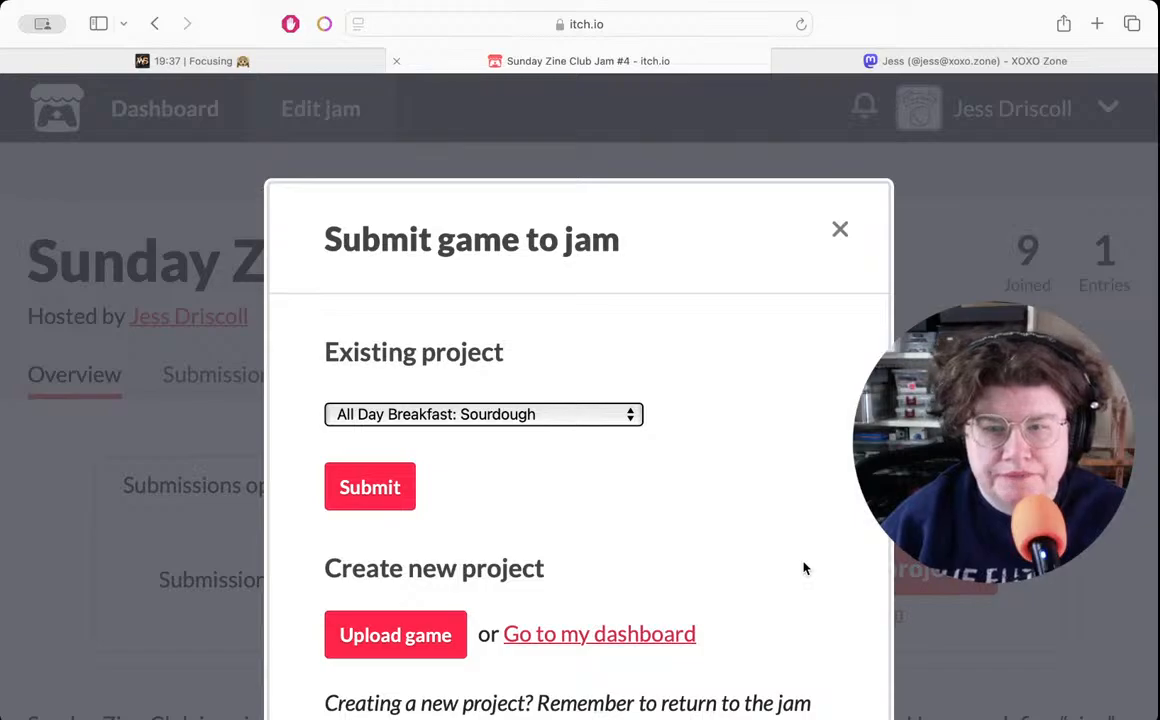
click(405, 644)
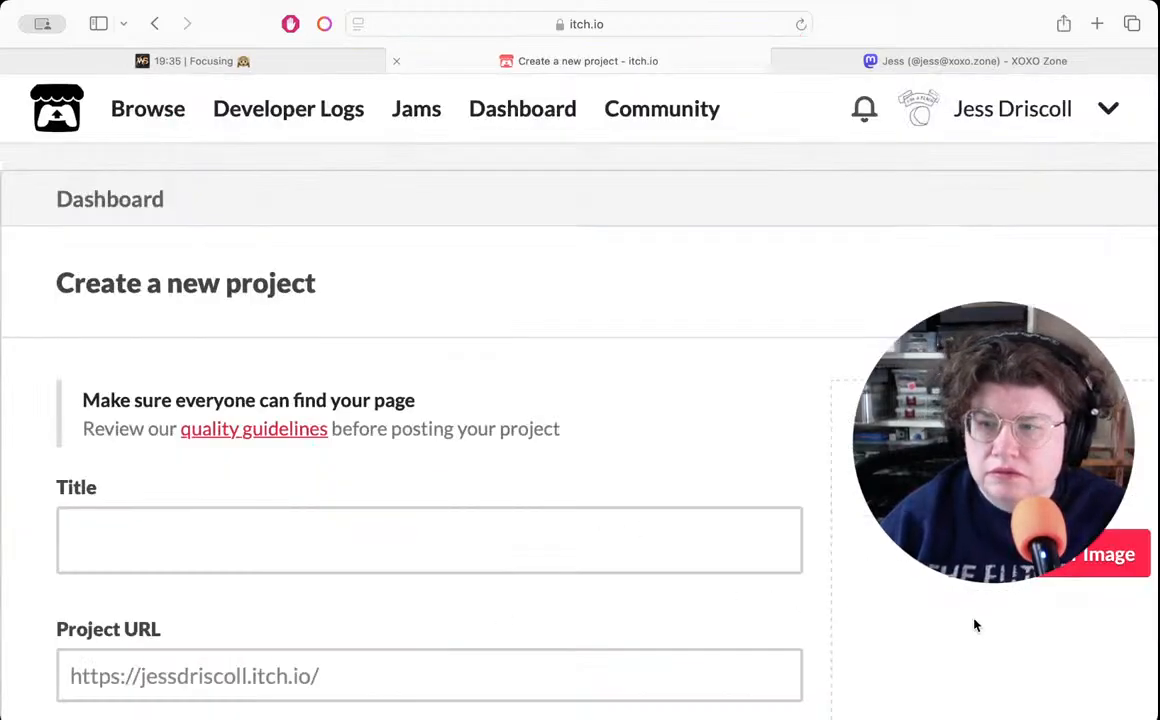
- Upload "itch next.png" as the project's cover image and title the project "what's next?"
click(1042, 555)
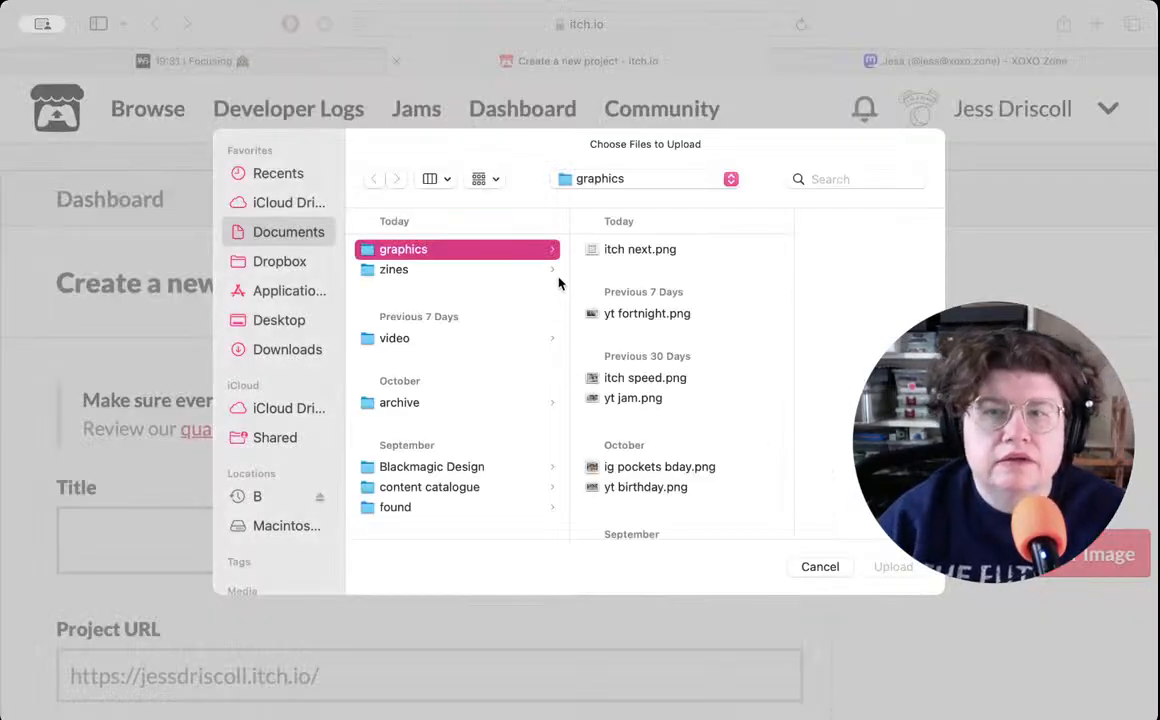
double_click(605, 251)
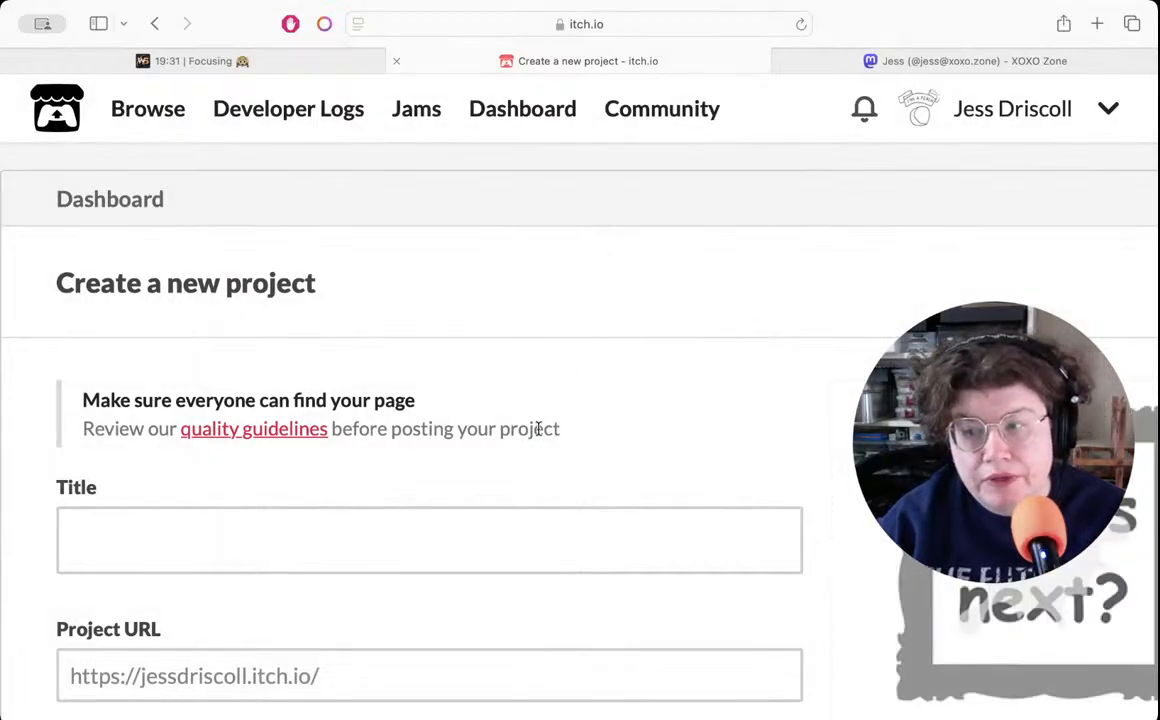
scroll(535, 425, down, 3)
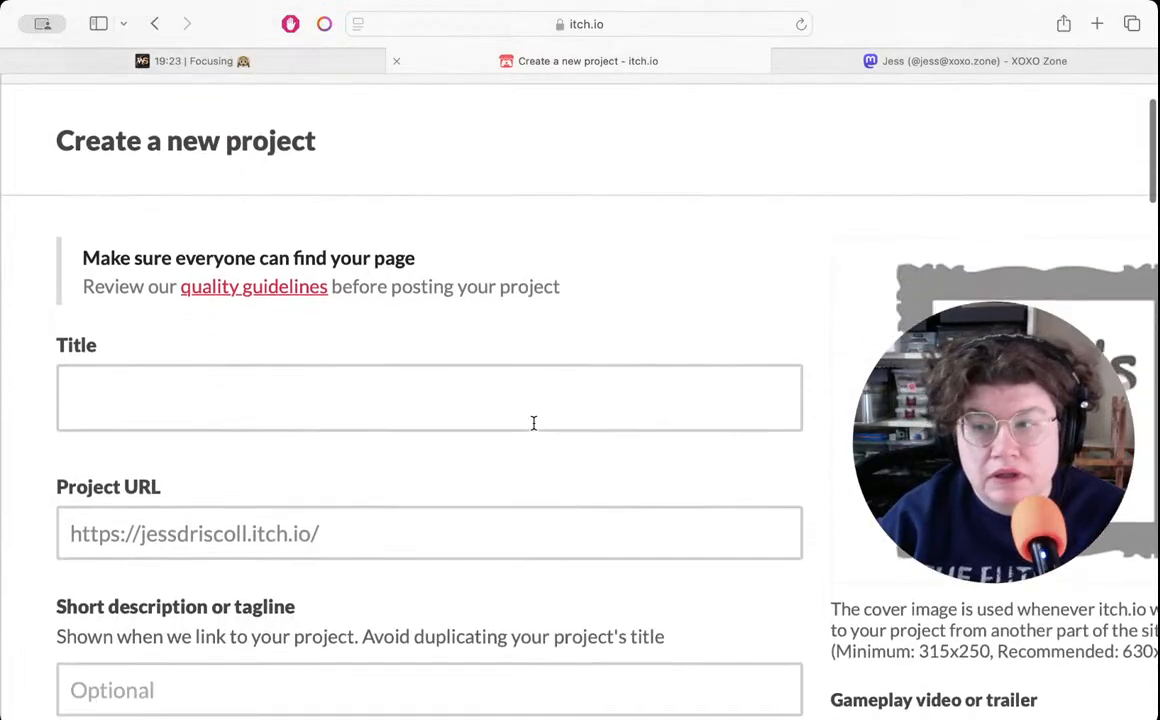
scroll(533, 423, down, 3)
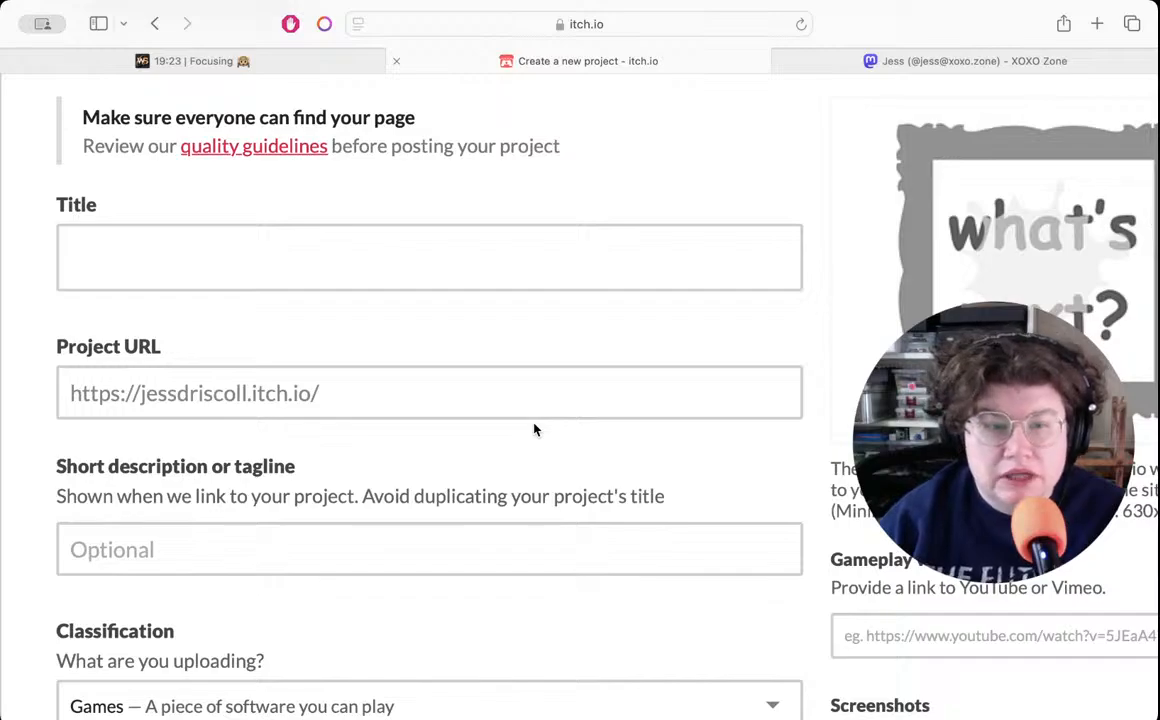
click(228, 256)
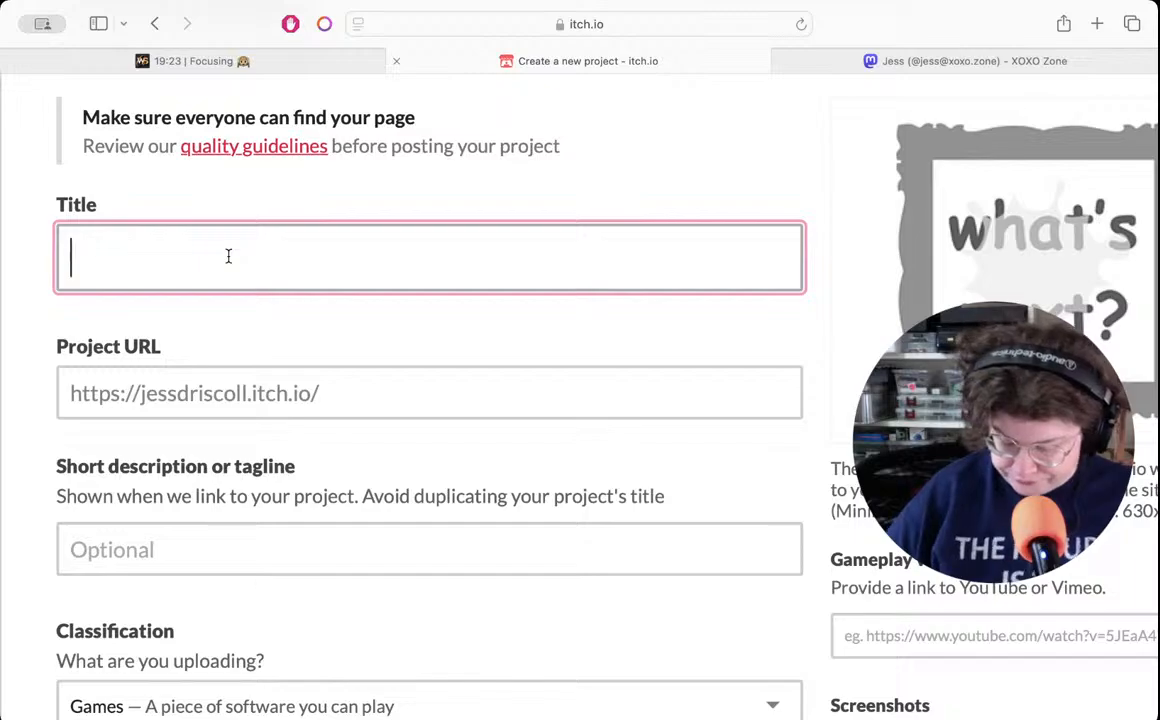
text(wha)
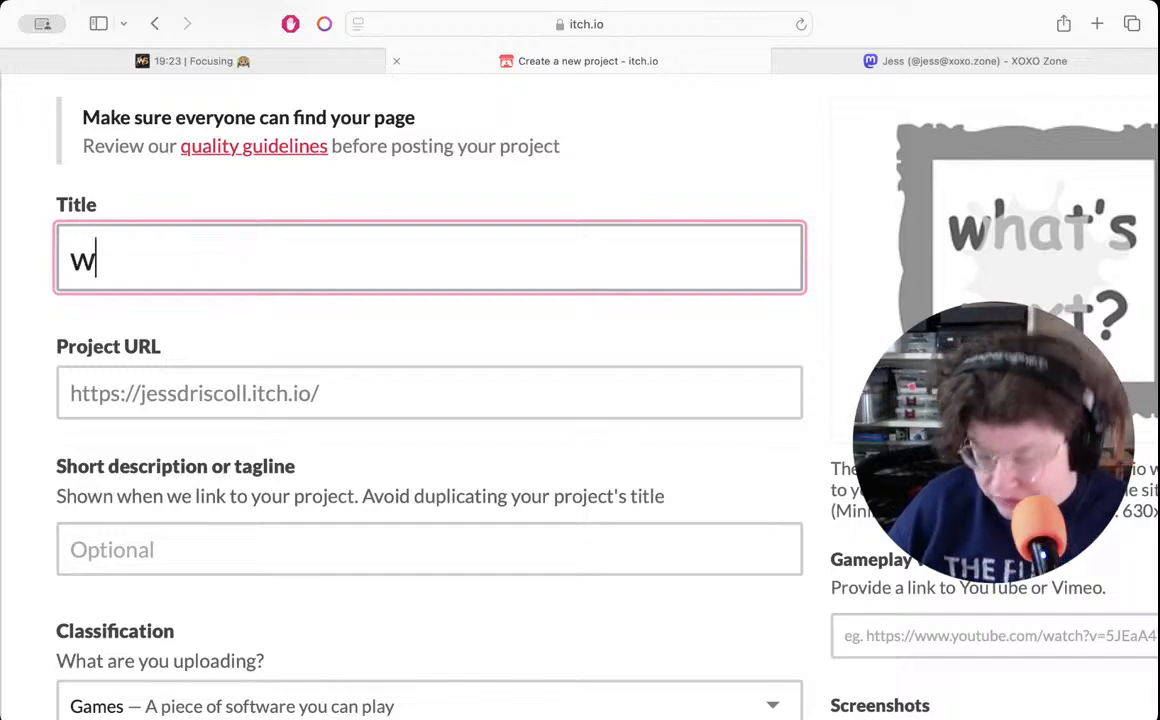
text(t's)
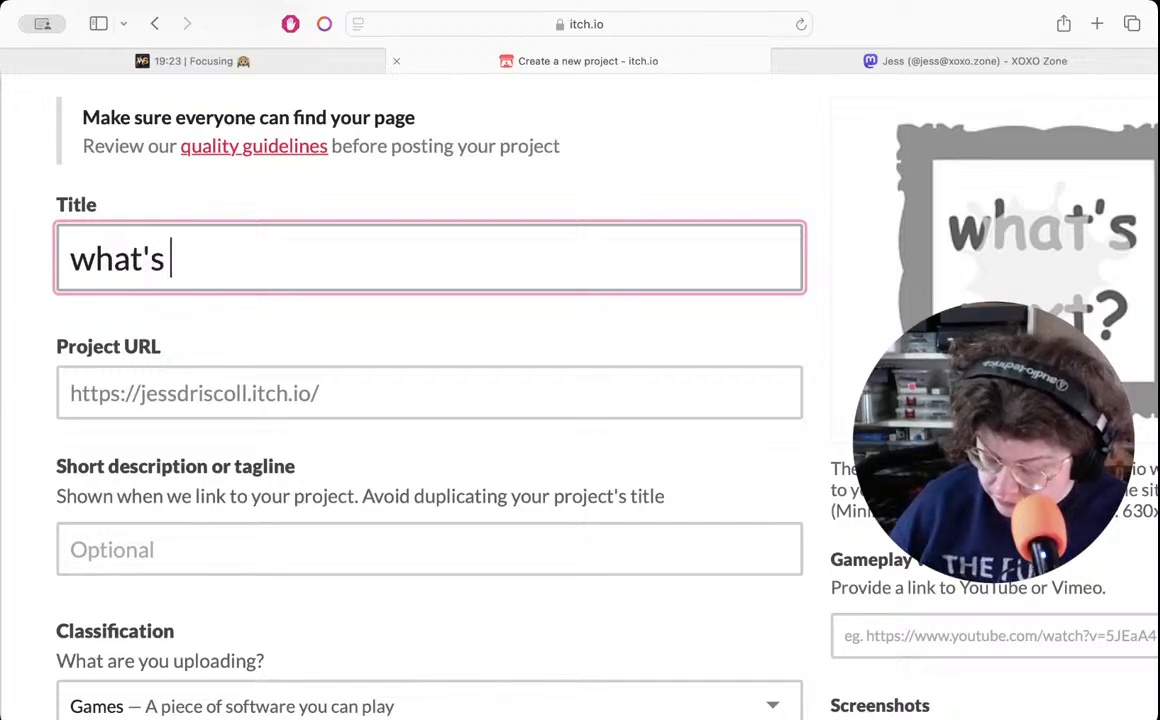
text( next?)
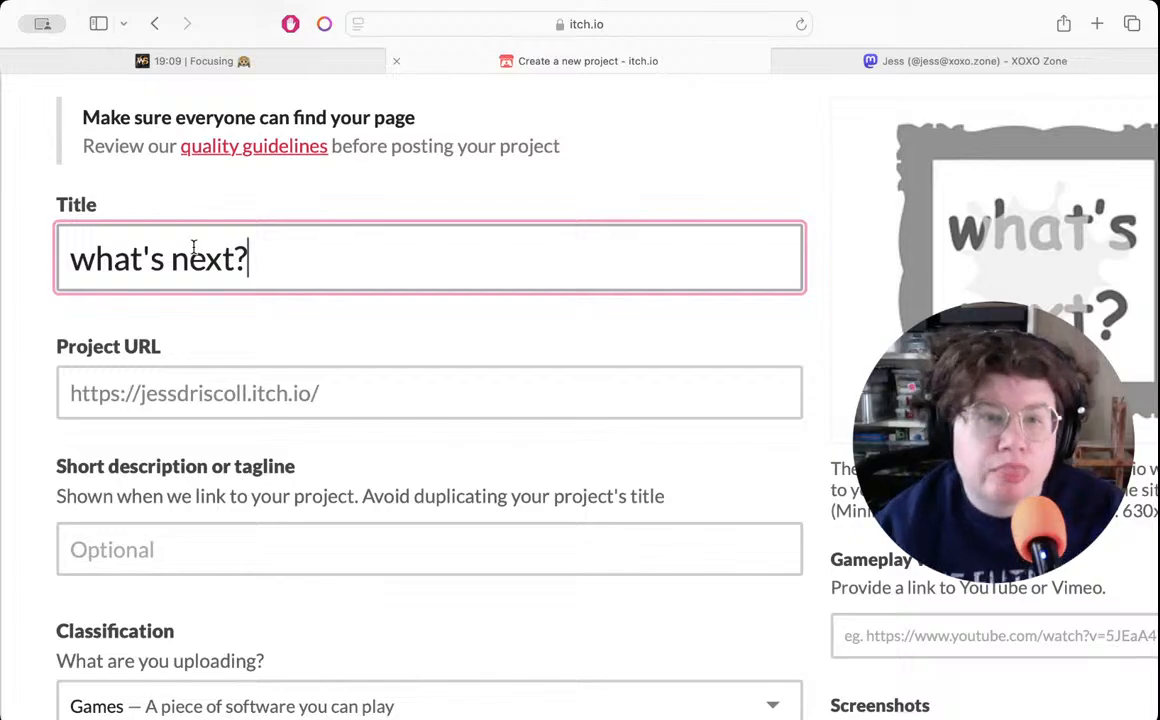
click(386, 395)
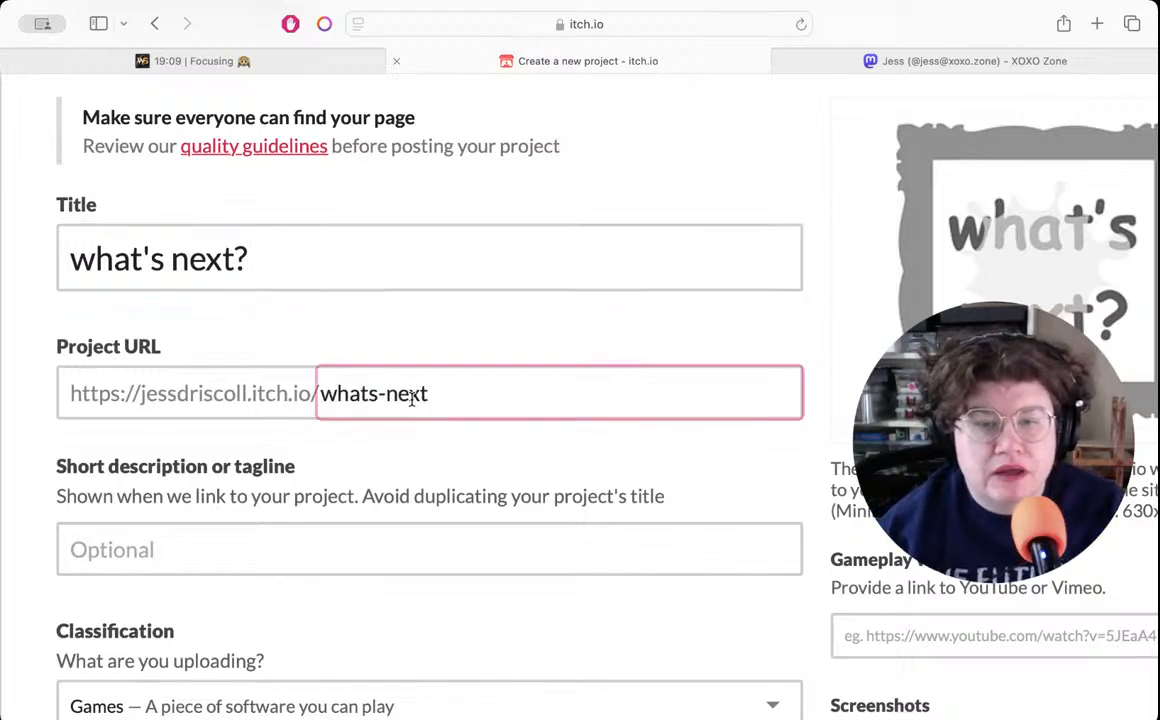
- Begin the project's short description with "a workbook for"
click(249, 550)
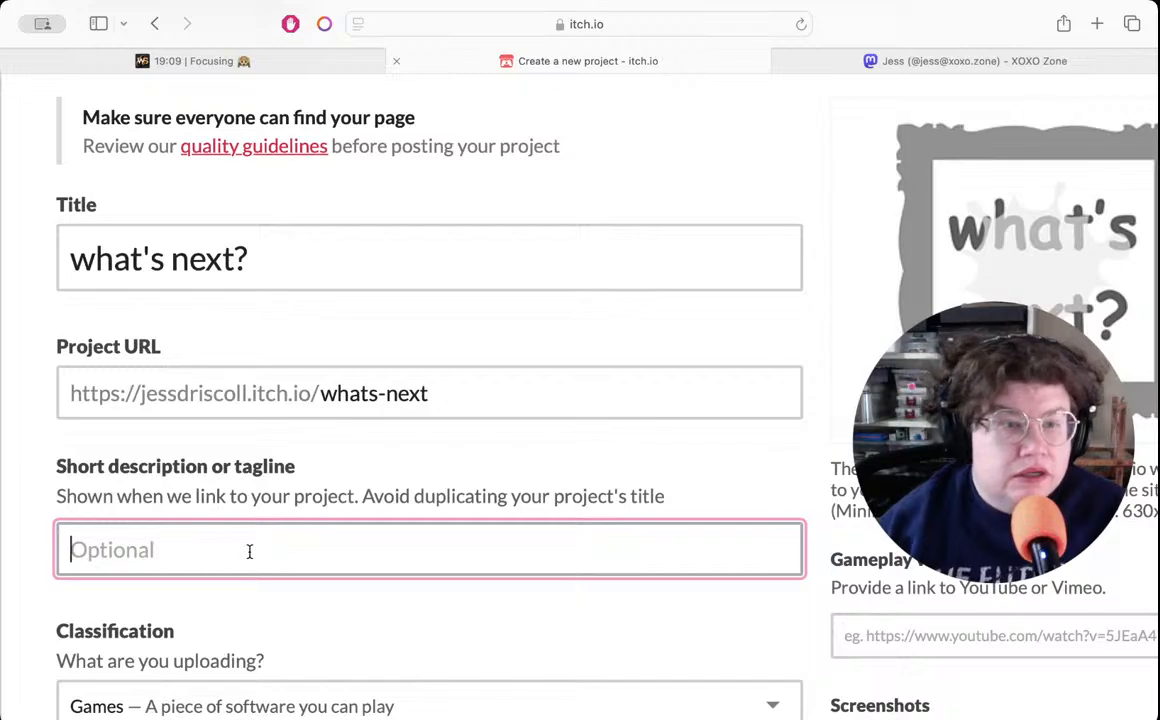
scroll(250, 555, down, 3)
scroll(250, 558, down, 2)
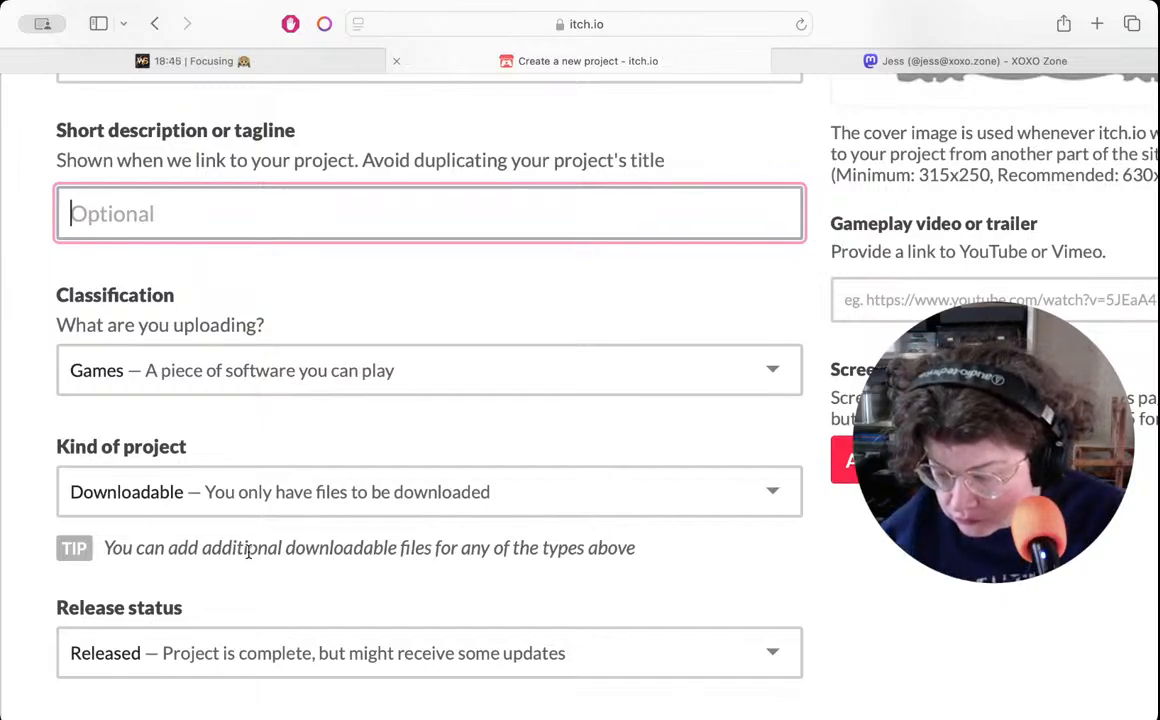
text(a workbook)
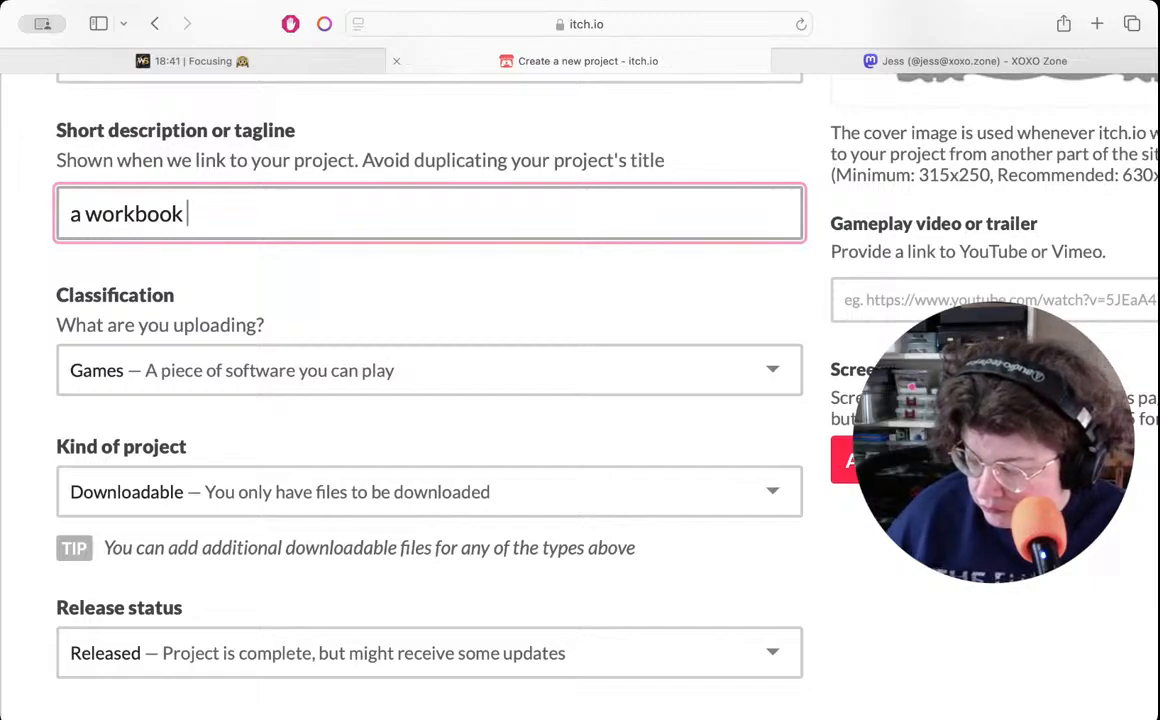
text(for)
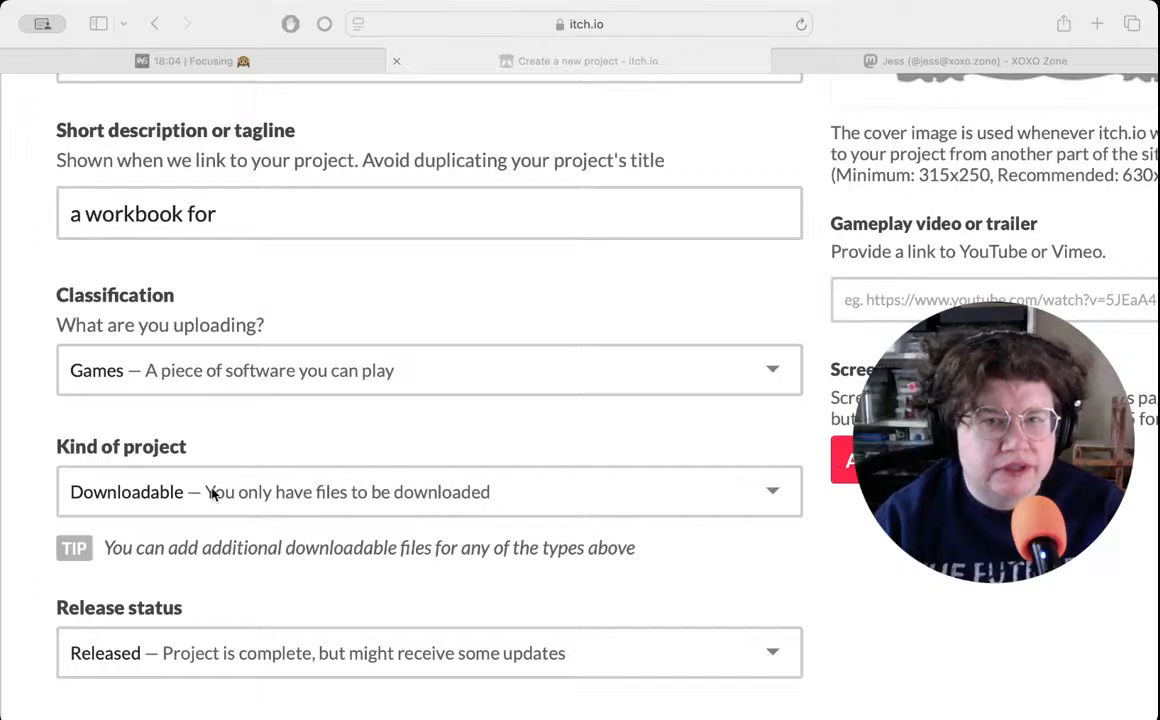
- Return to the itch.io project form and set the project's classification to Books
key(super+Tab)
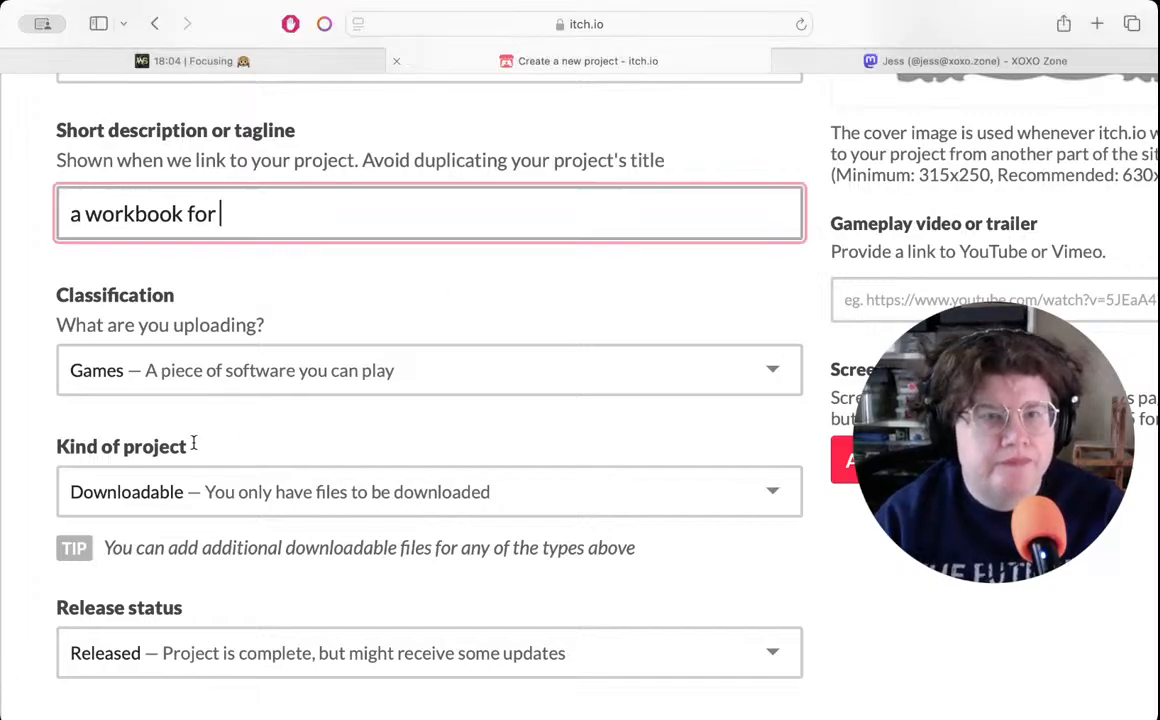
click(225, 370)
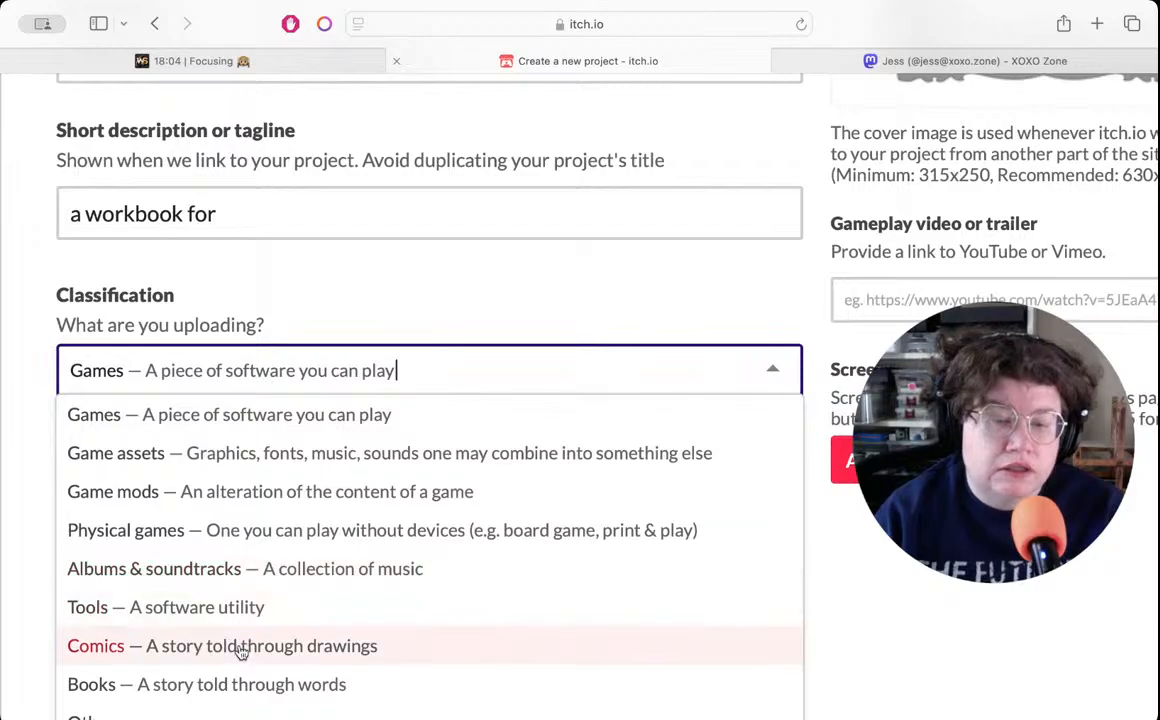
click(228, 686)
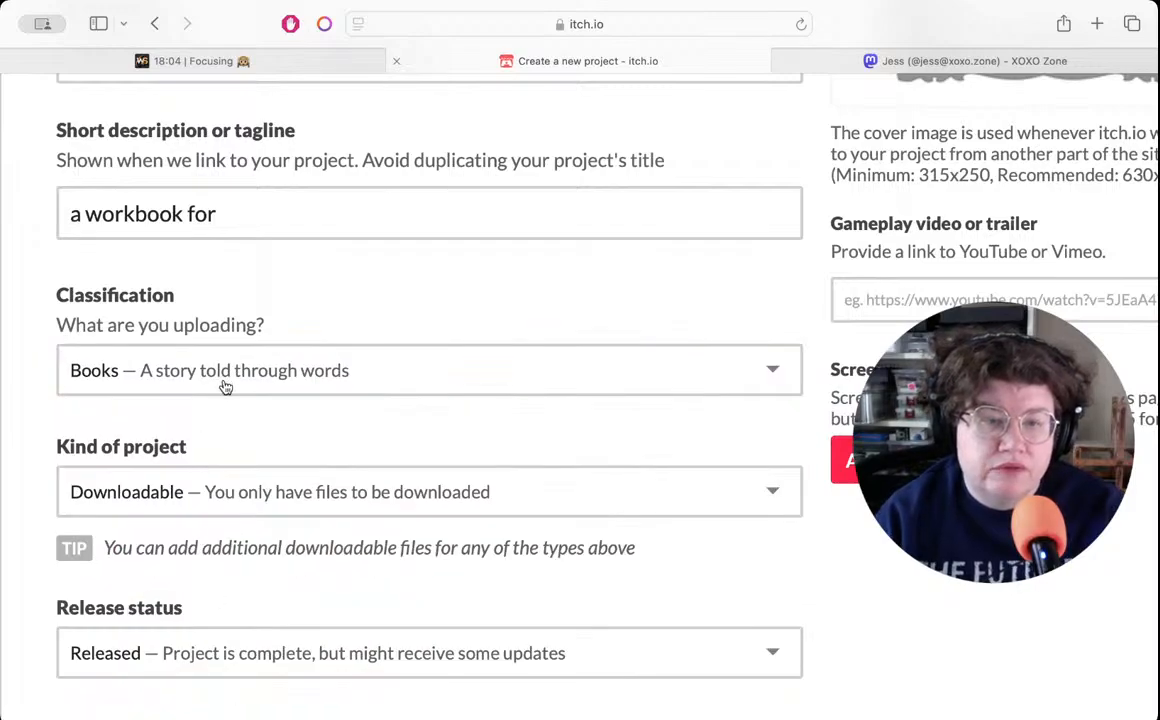
scroll(260, 450, down, 5)
scroll(262, 452, down, 4)
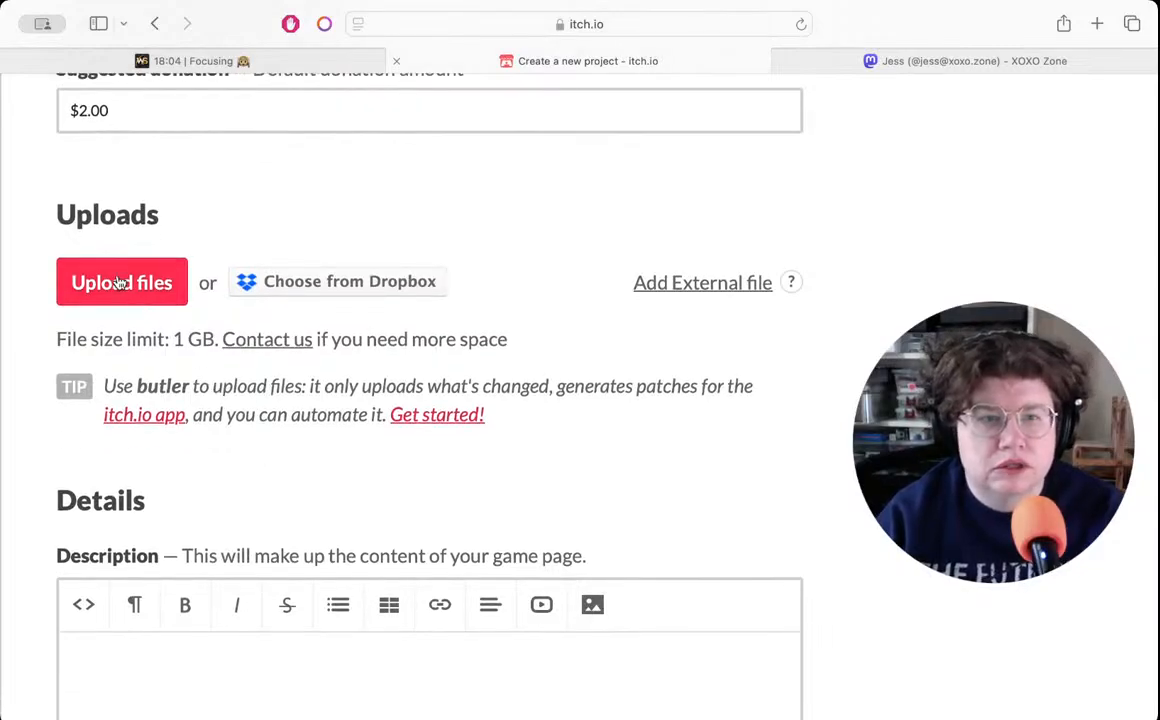
click(120, 283)
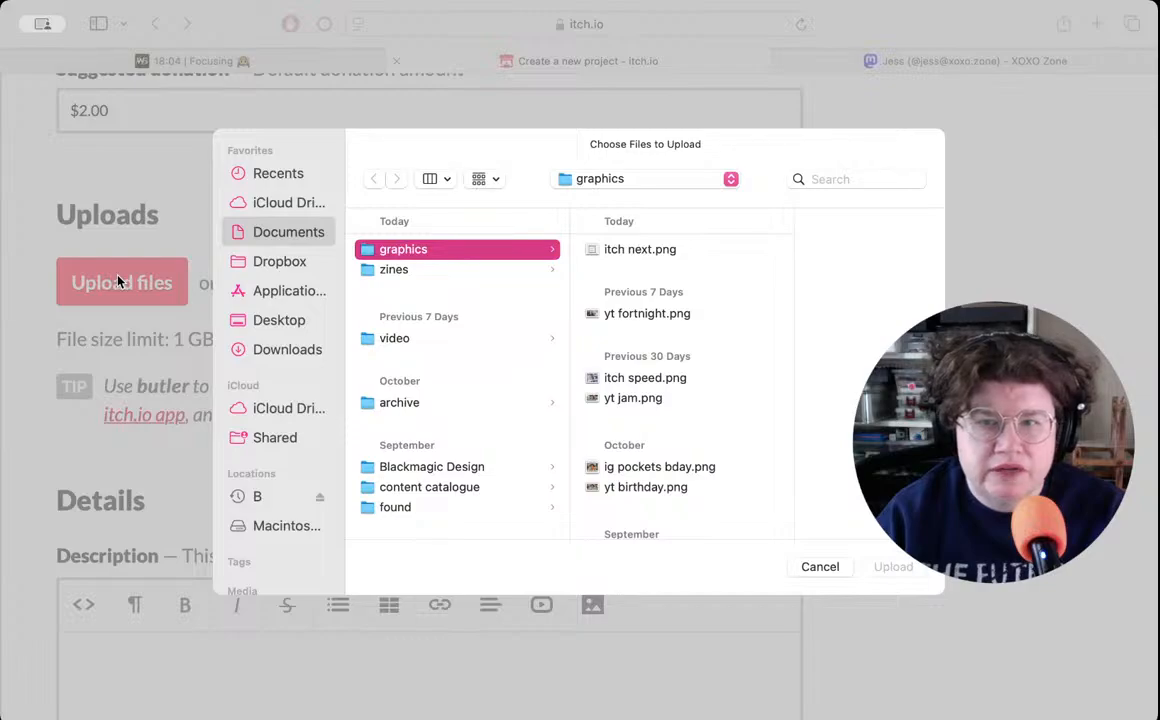
click(390, 268)
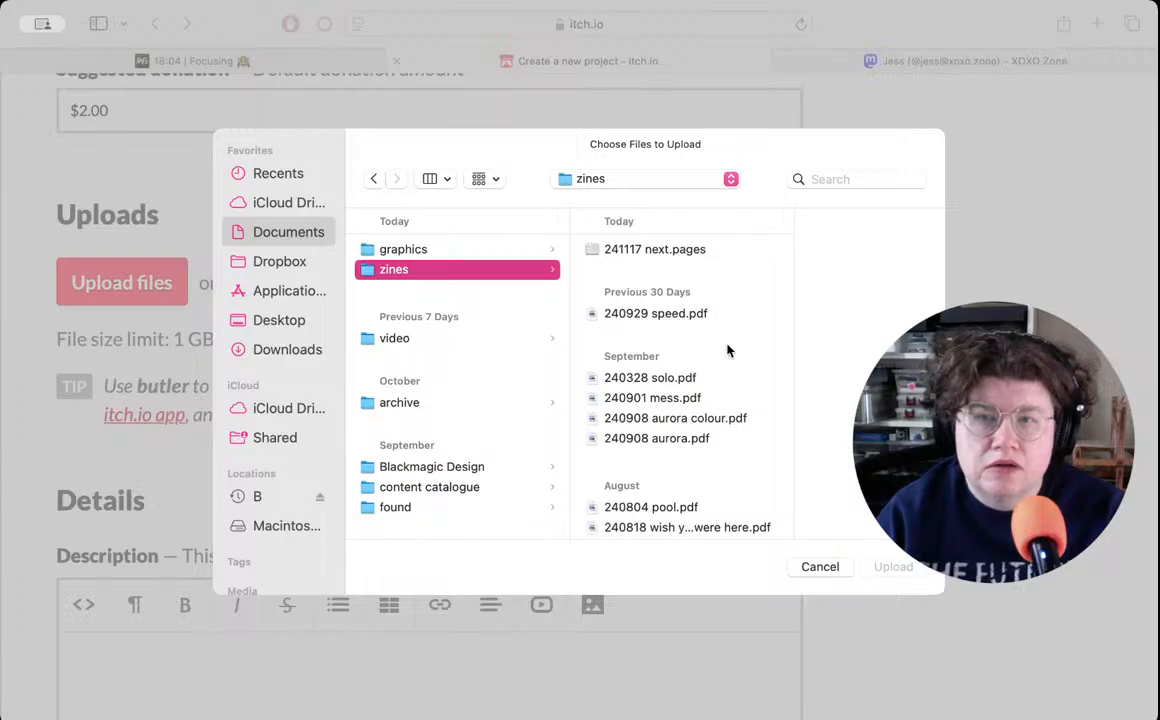
click(812, 566)
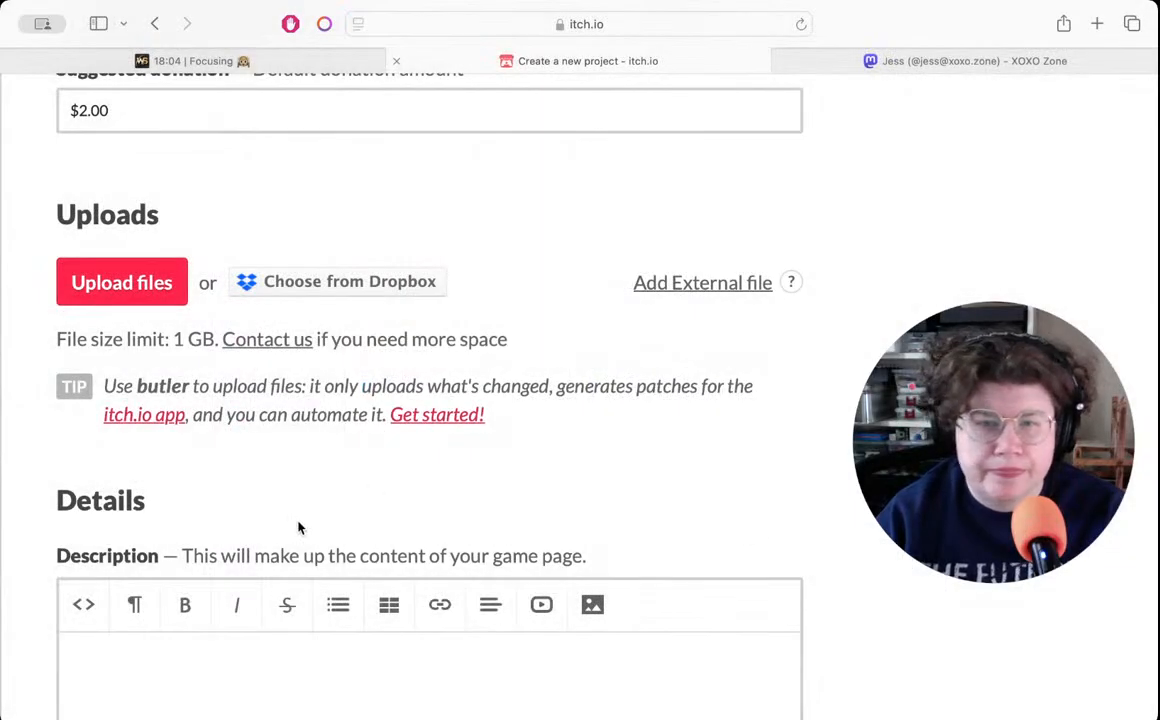
- Upload "241117 next.pdf" from the zines folder as the project's downloadable file
key(super+Tab)
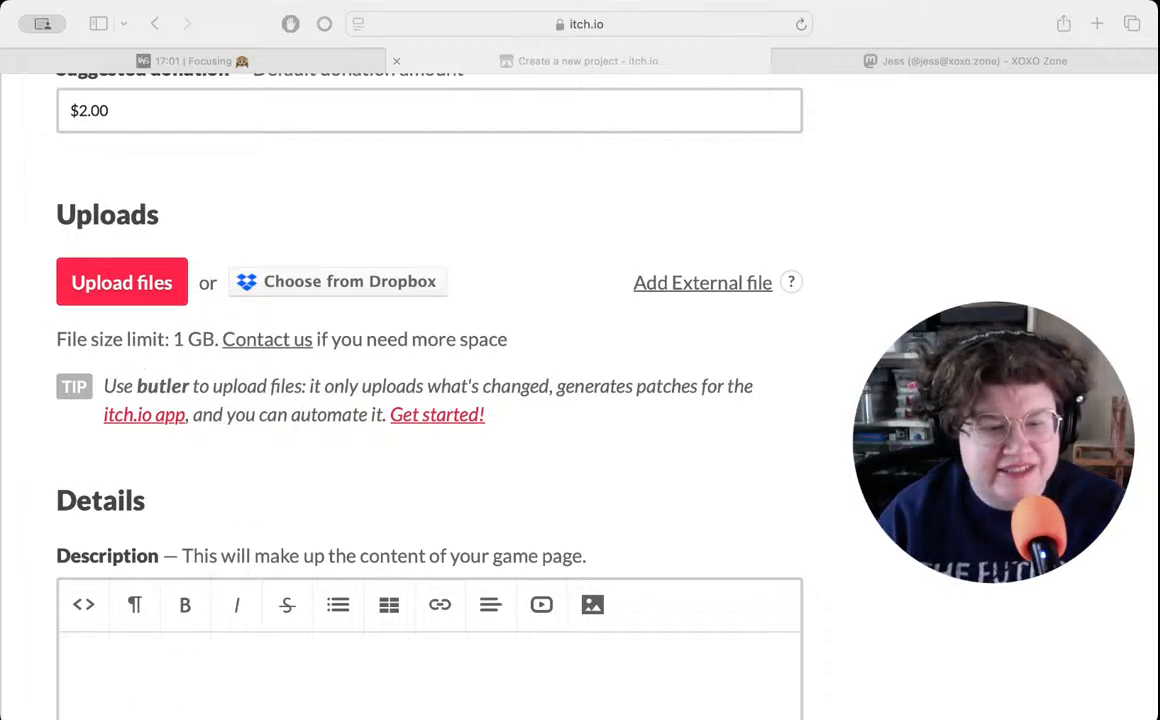
click(4, 562)
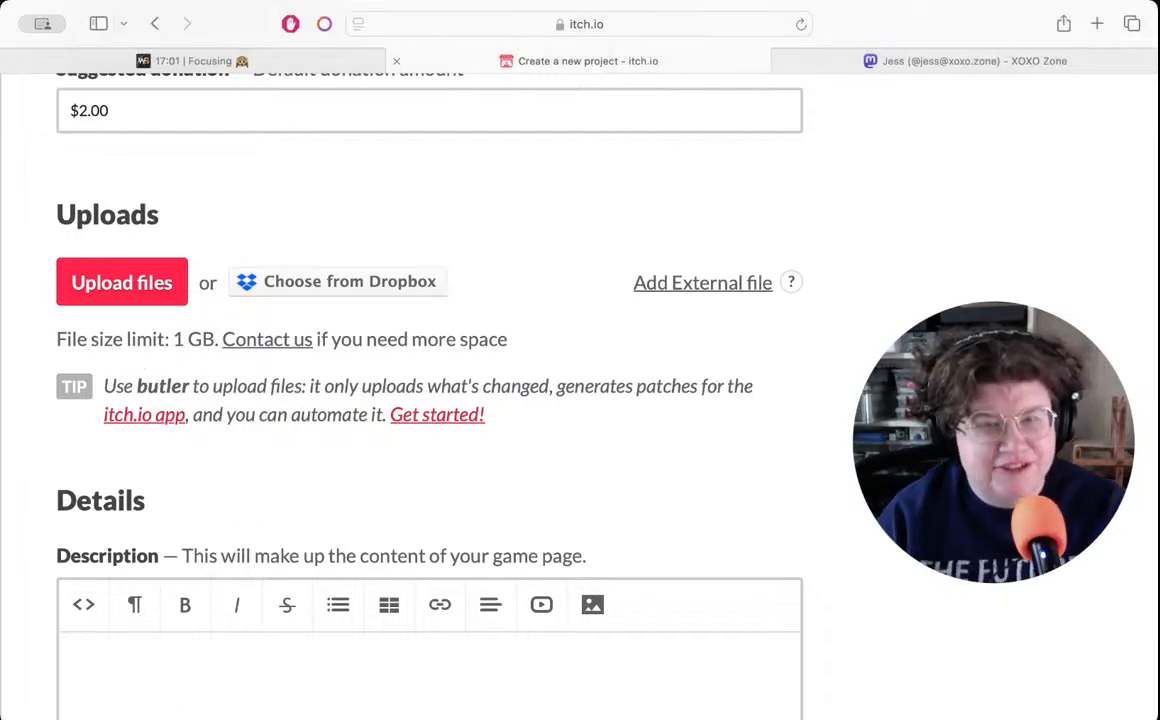
click(92, 273)
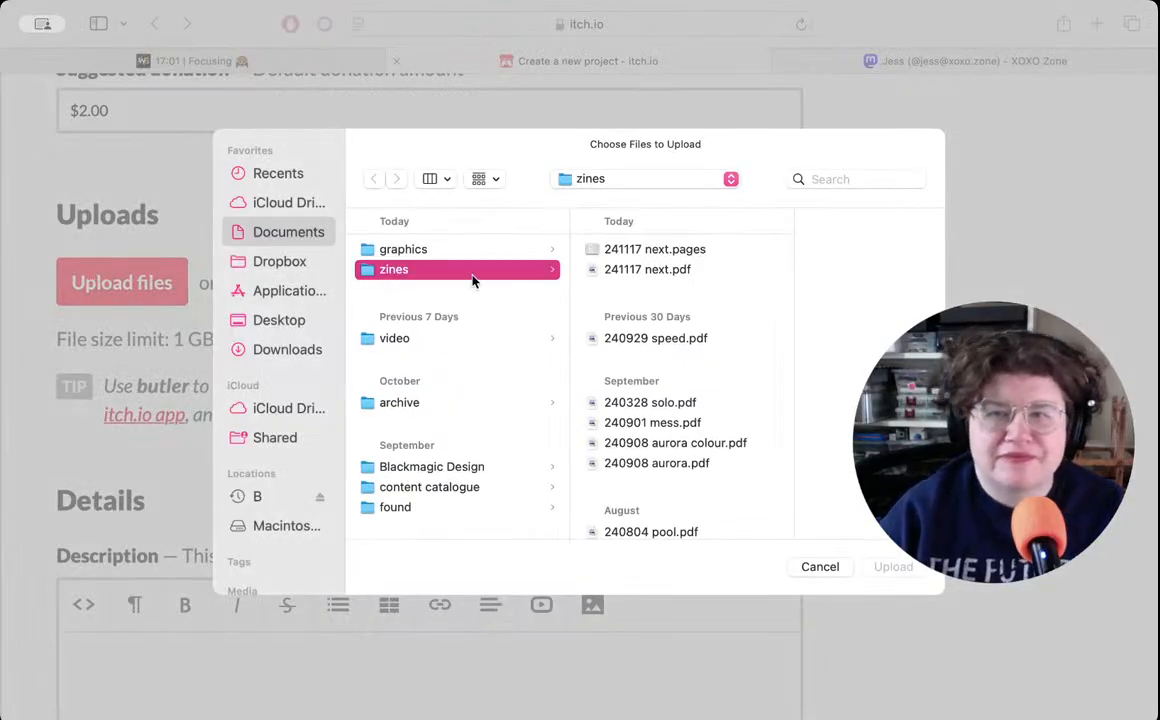
double_click(645, 270)
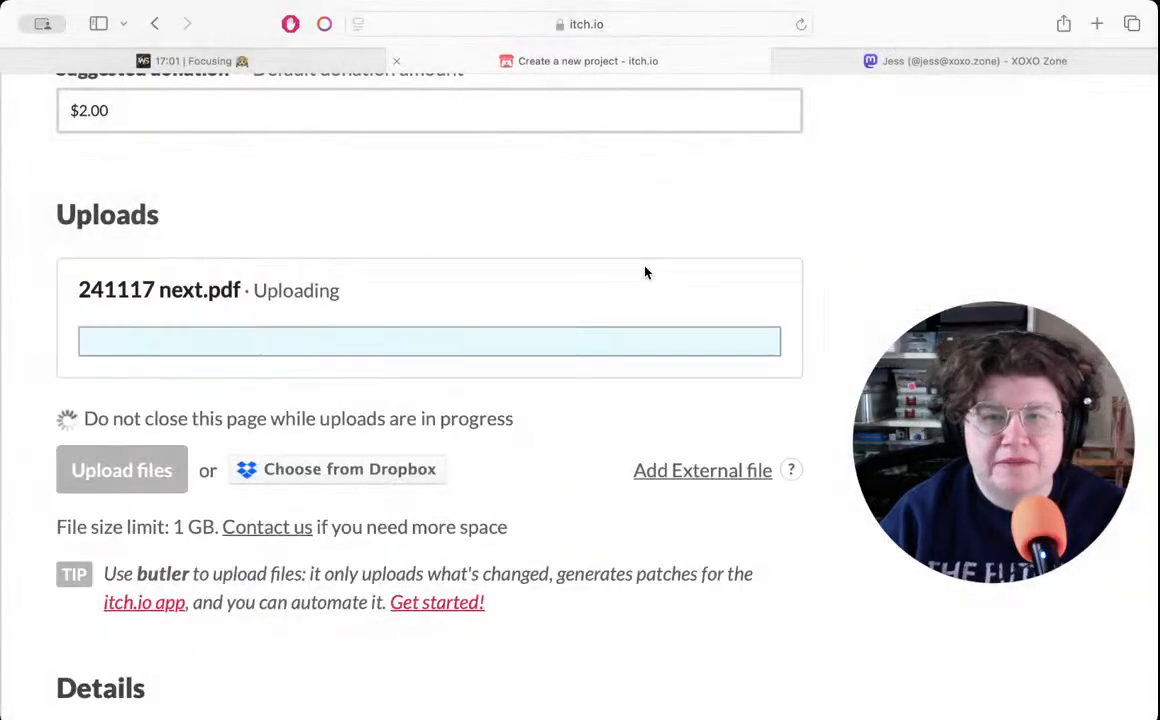
- Look over the project's empty description section and check the time remaining on the WonderSpace focus timer
scroll(645, 270, down, 7)
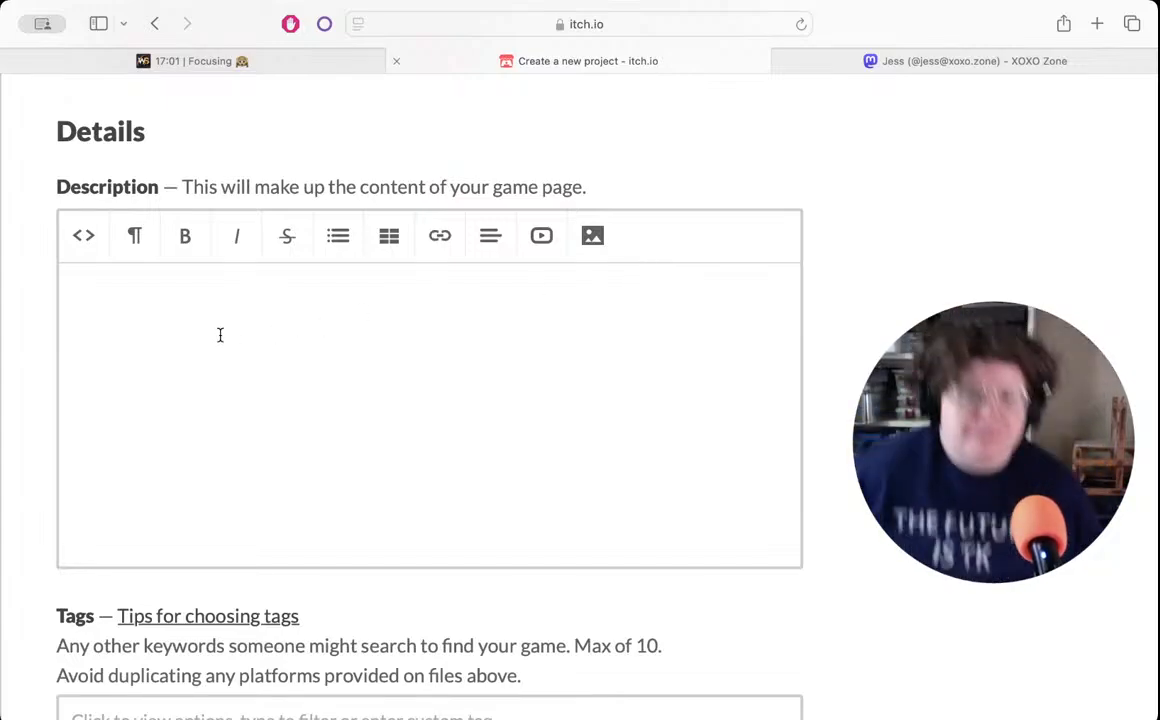
scroll(210, 335, right, 3)
scroll(210, 331, left, 3)
click(202, 62)
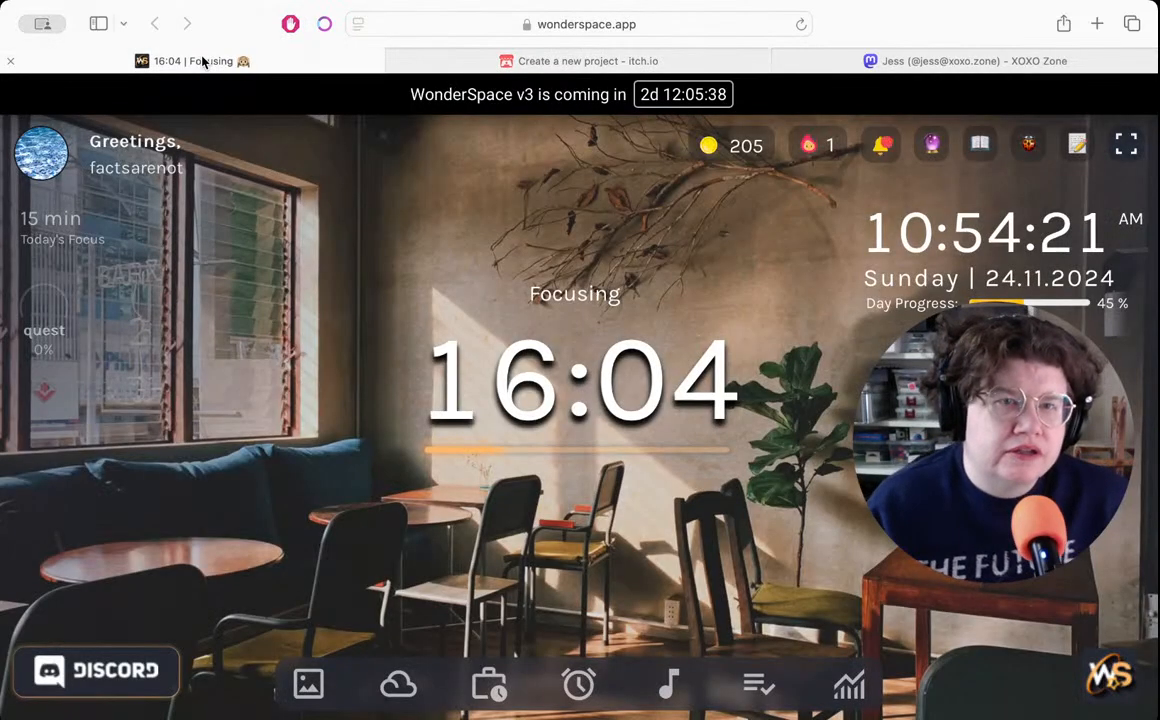
mouse_move(552, 63)
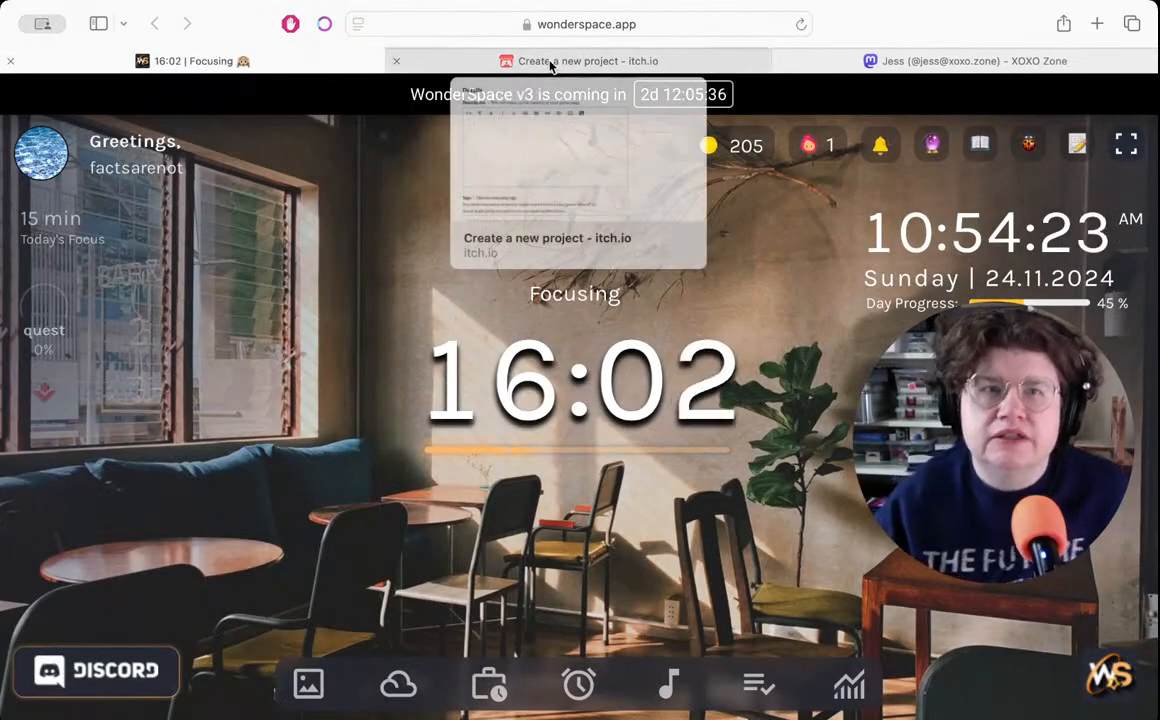
- Open itch.io in a new browser tab and go through the creator profile to the "Pop quiz, hotshot" project's description
click(578, 60)
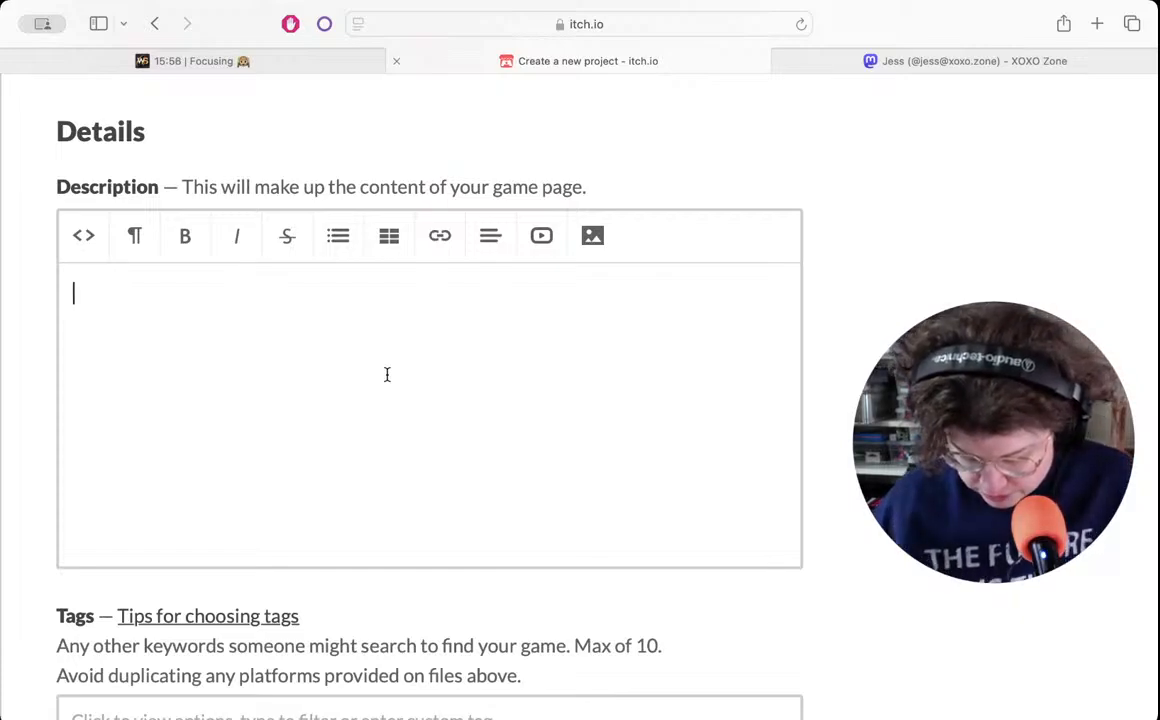
key(super+t)
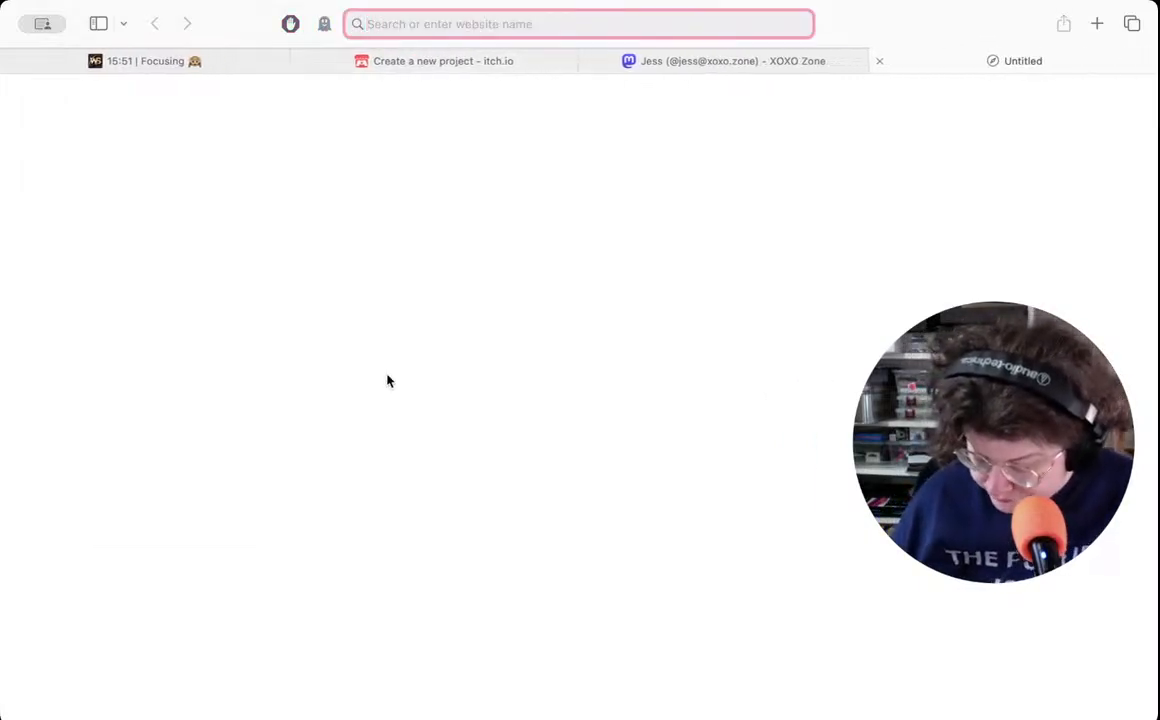
text(it)
key(Return)
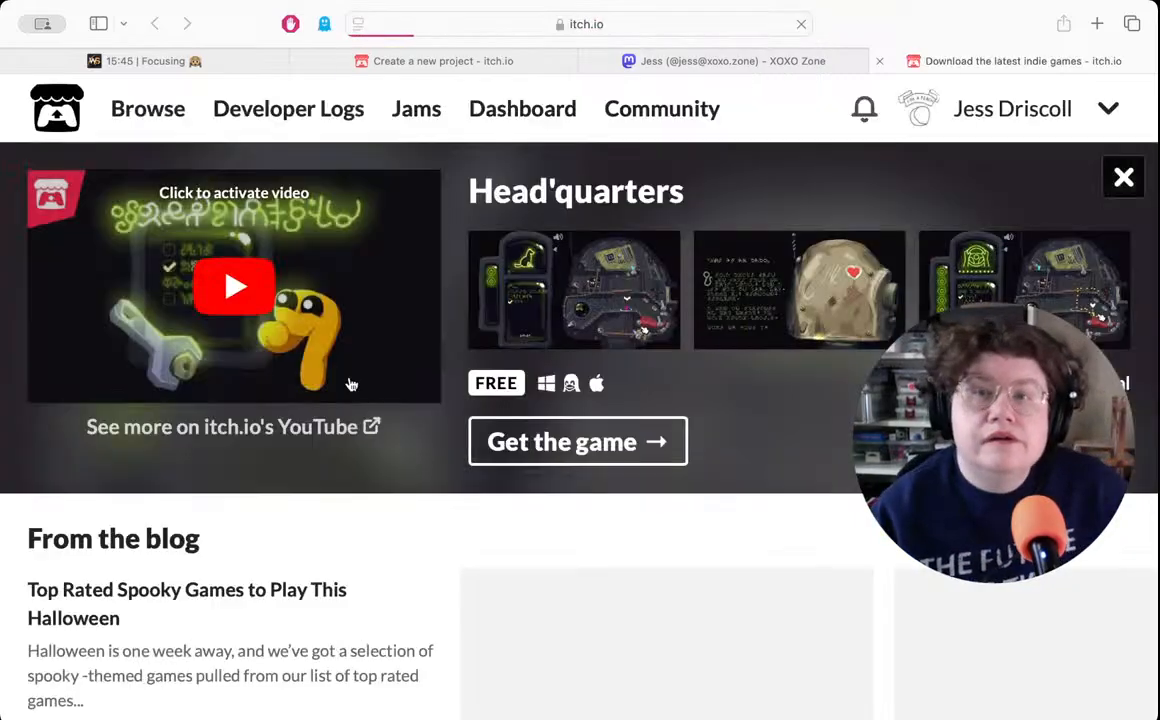
click(350, 384)
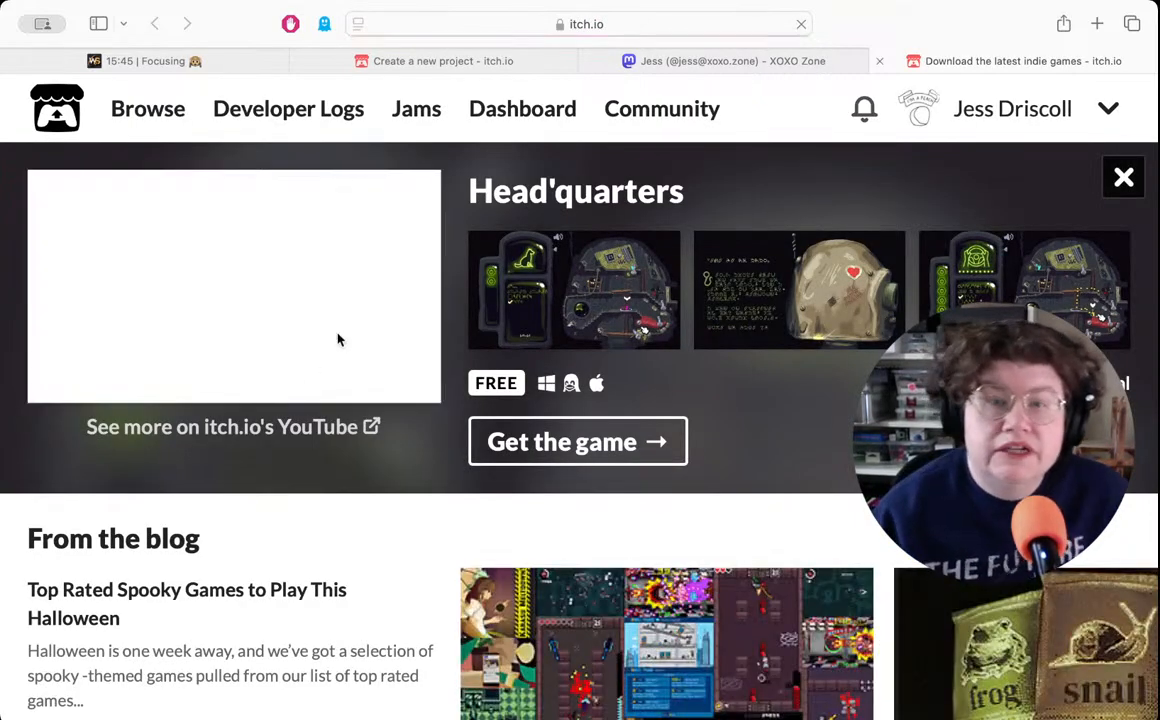
click(1015, 113)
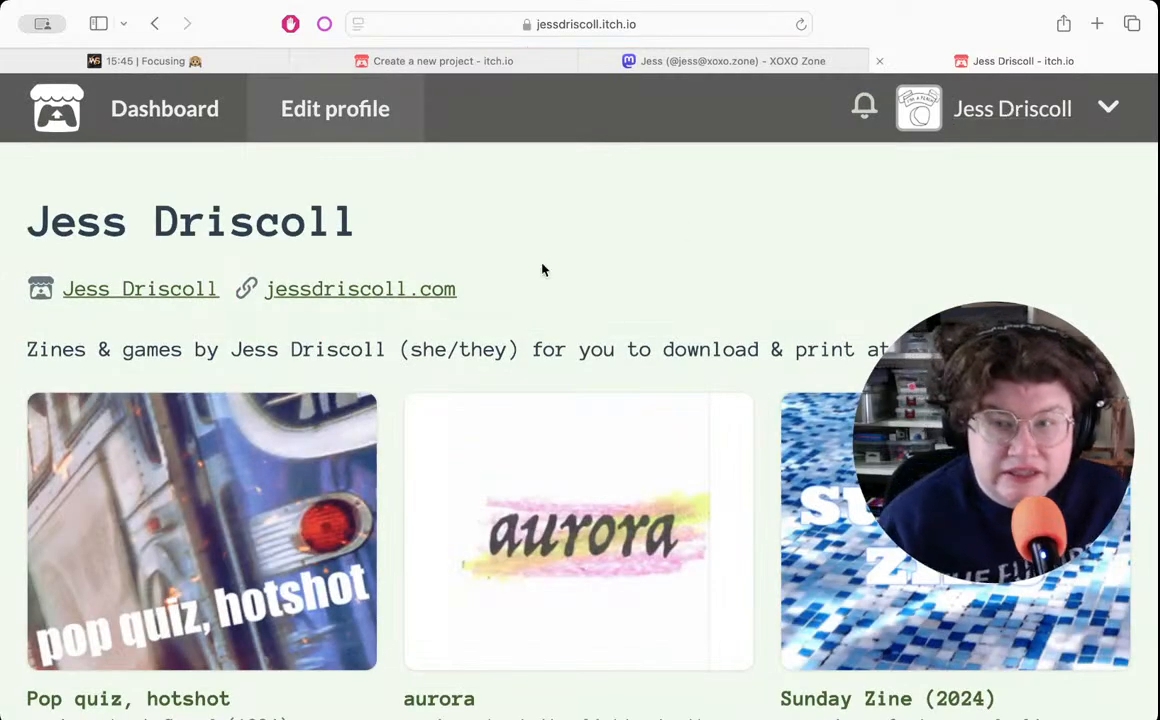
scroll(493, 286, down, 2)
click(155, 405)
scroll(318, 410, down, 10)
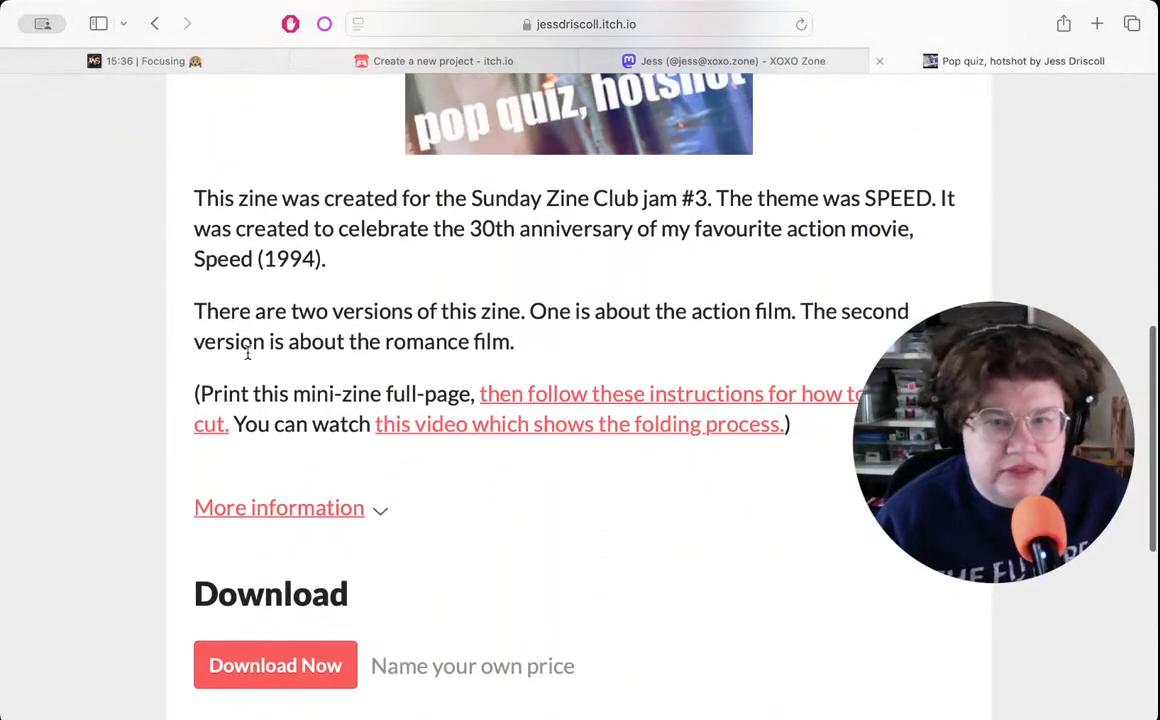
- Copy the three description paragraphs of "Pop quiz, hotshot" into the new project's description and remove the blank line above them
drag(810, 427, 196, 207)
key(super+c)
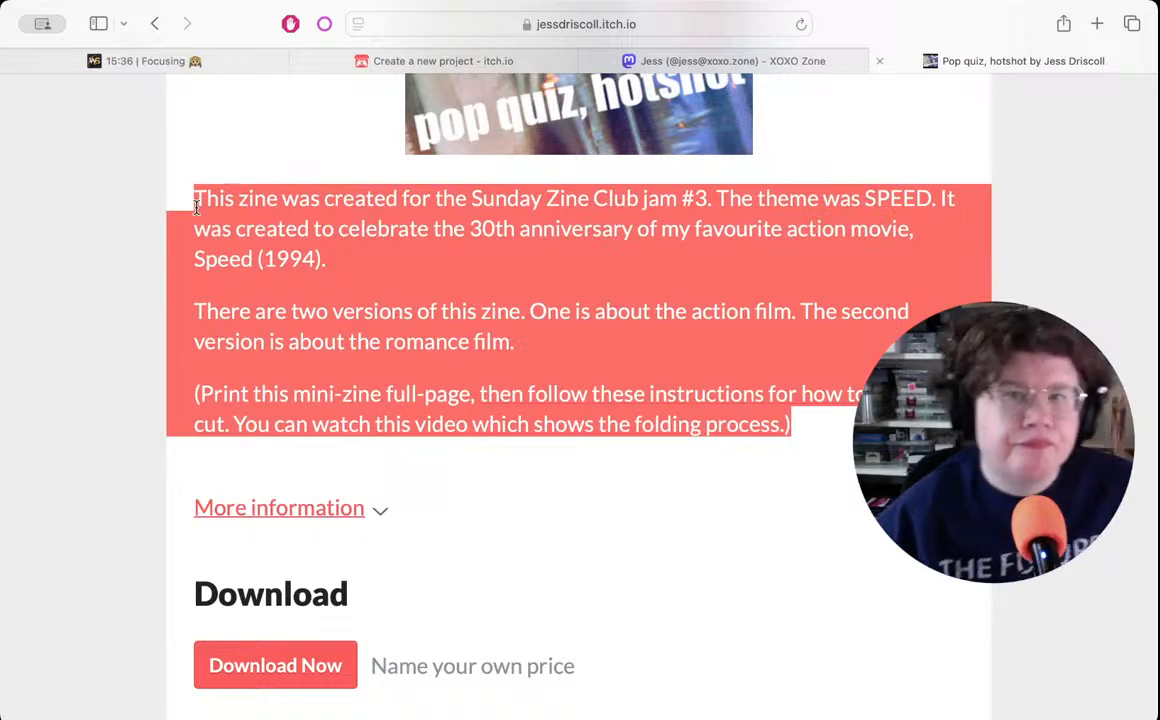
click(344, 257)
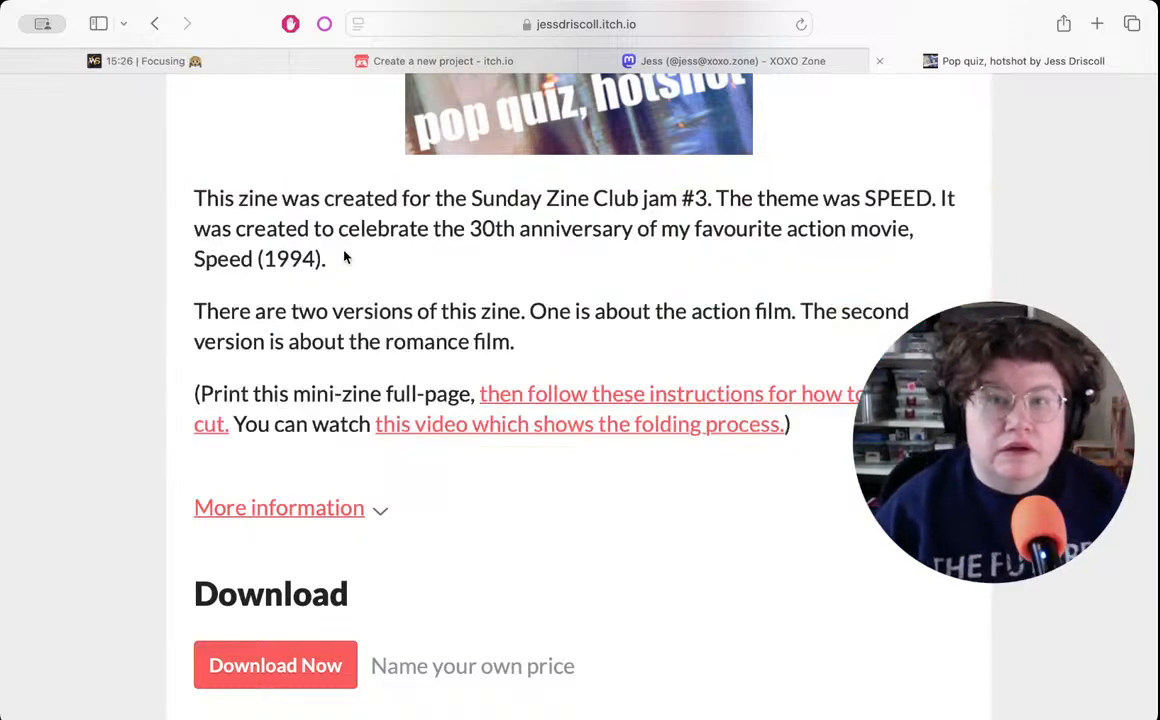
click(340, 63)
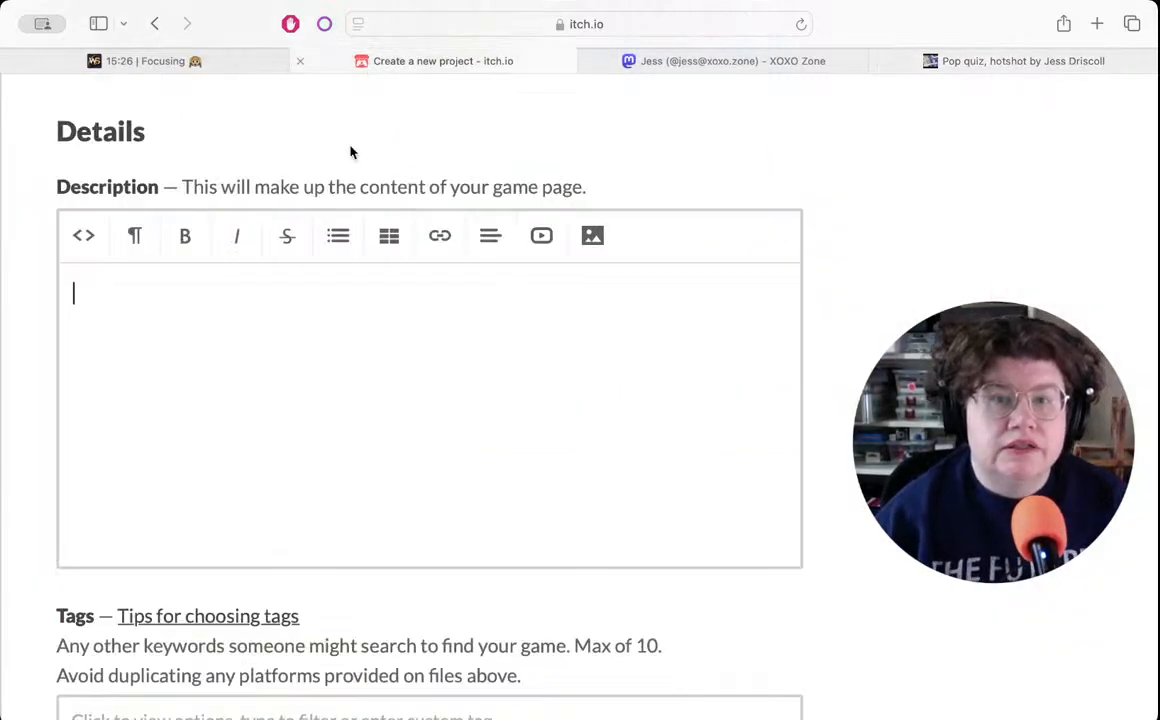
scroll(230, 330, left, 1)
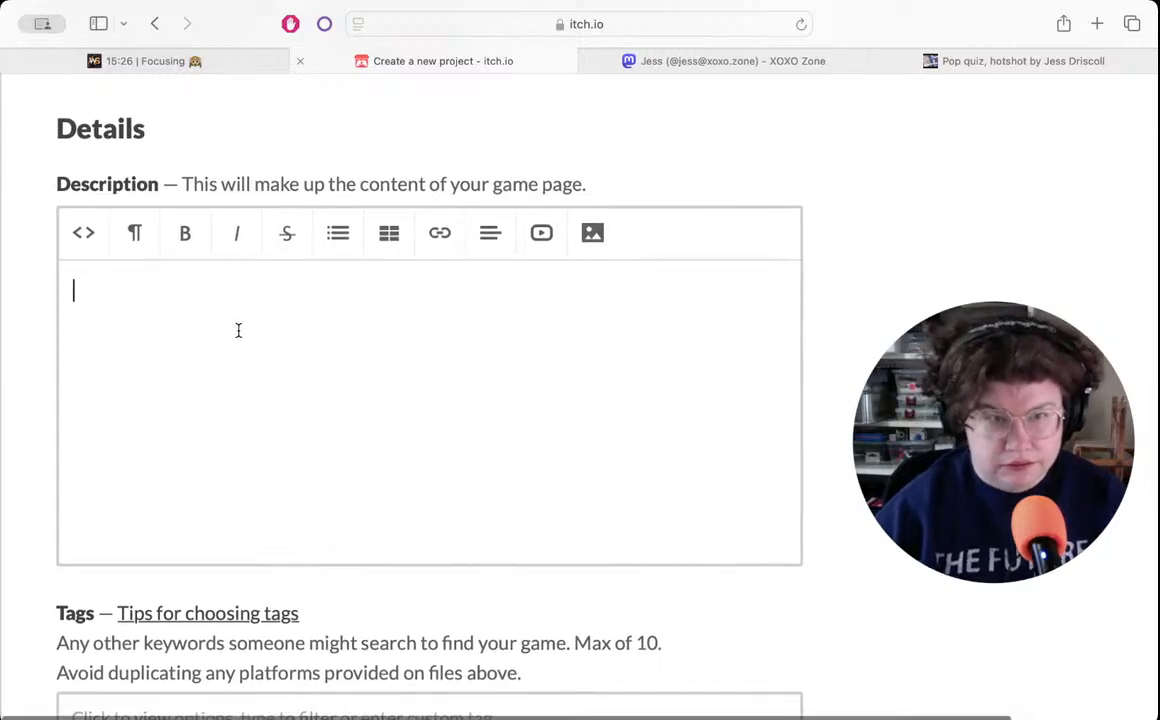
click(238, 330)
key(super+v)
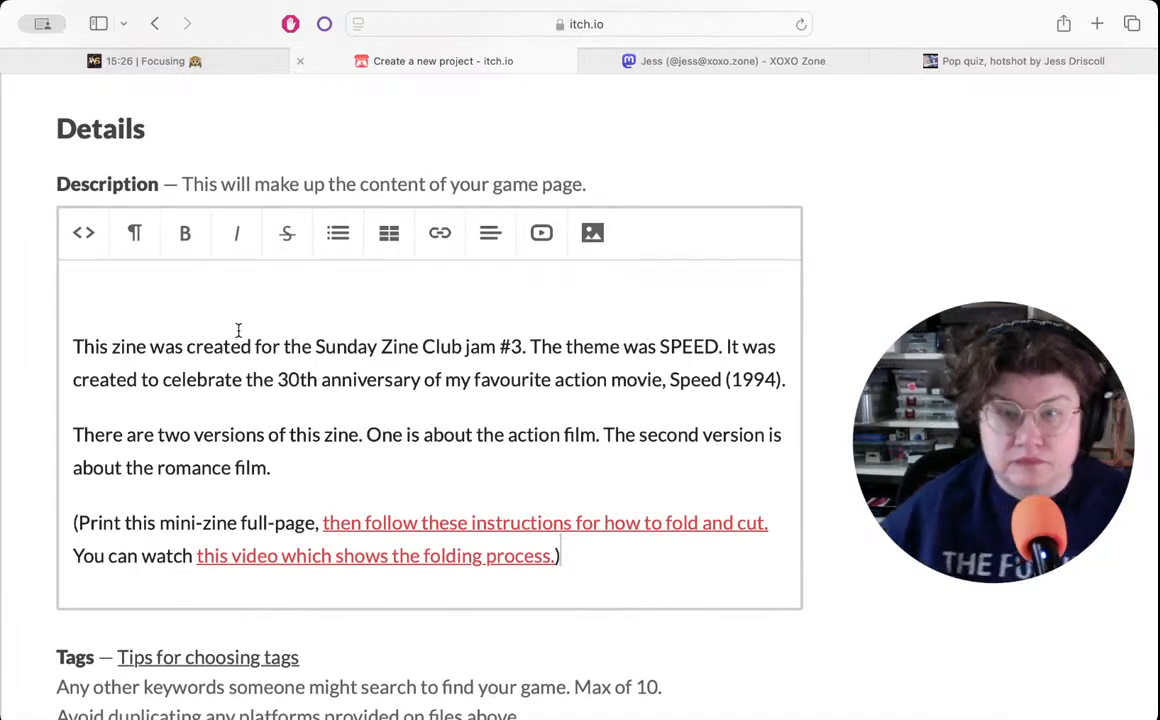
click(68, 346)
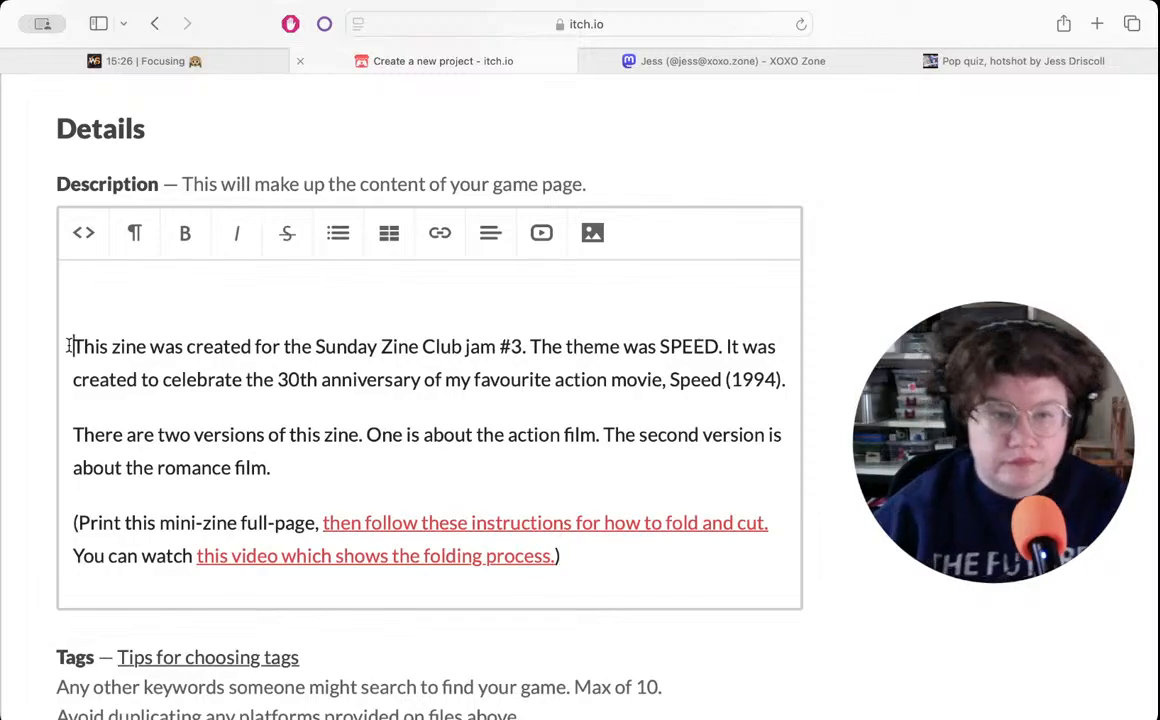
key(BackSpace)
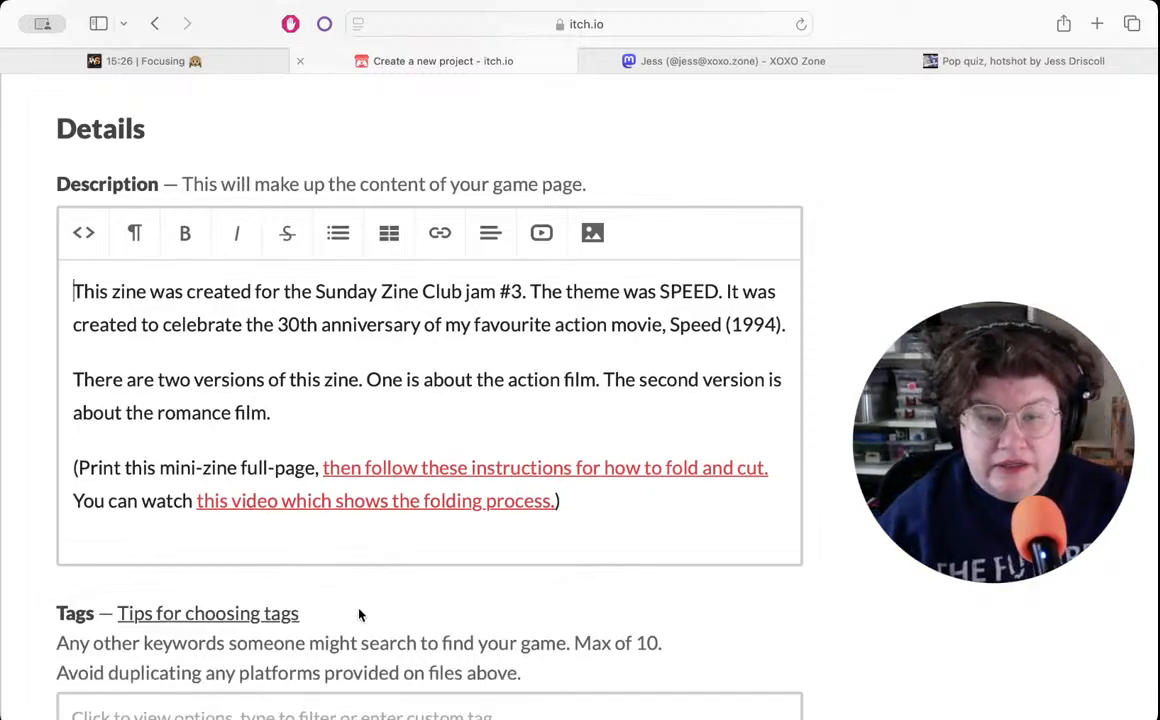
- Check the time remaining on the WonderSpace focus timer and return to the itch.io project form
click(365, 718)
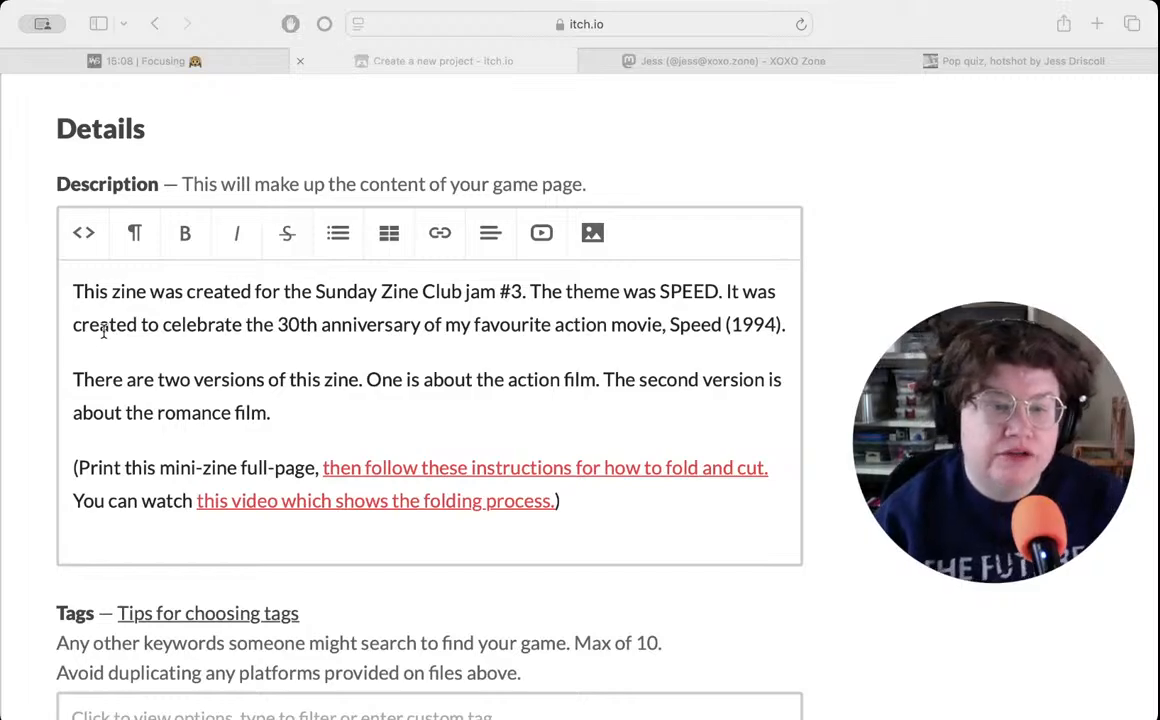
click(536, 389)
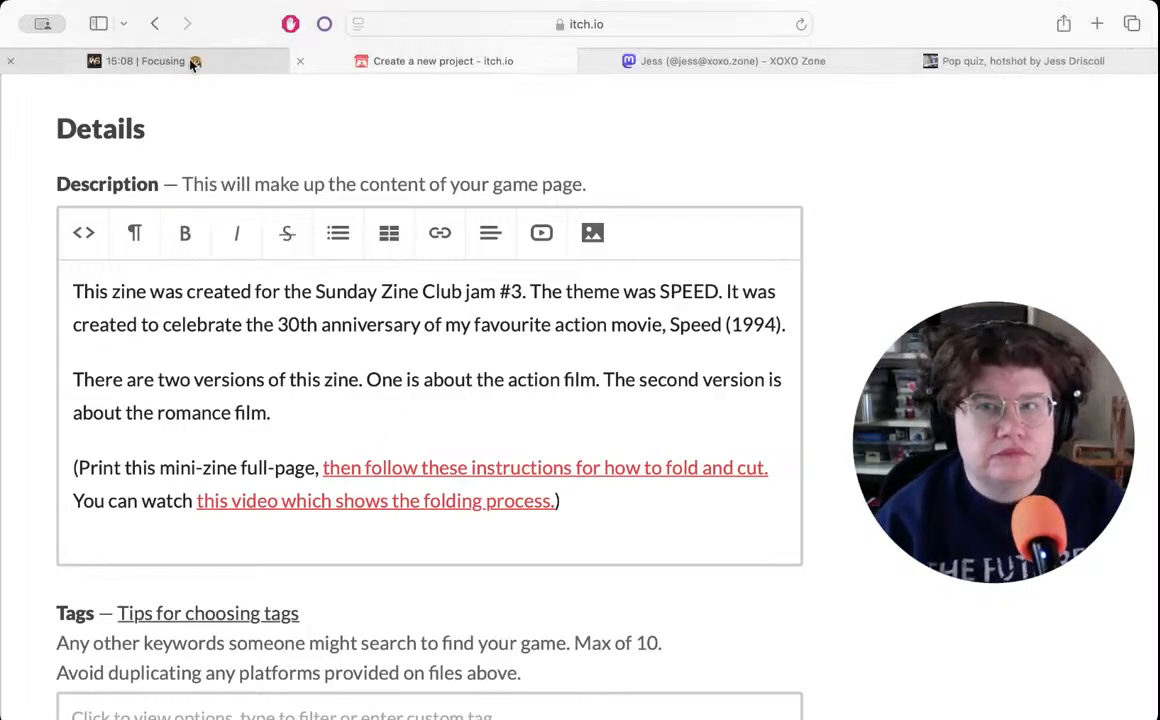
click(150, 61)
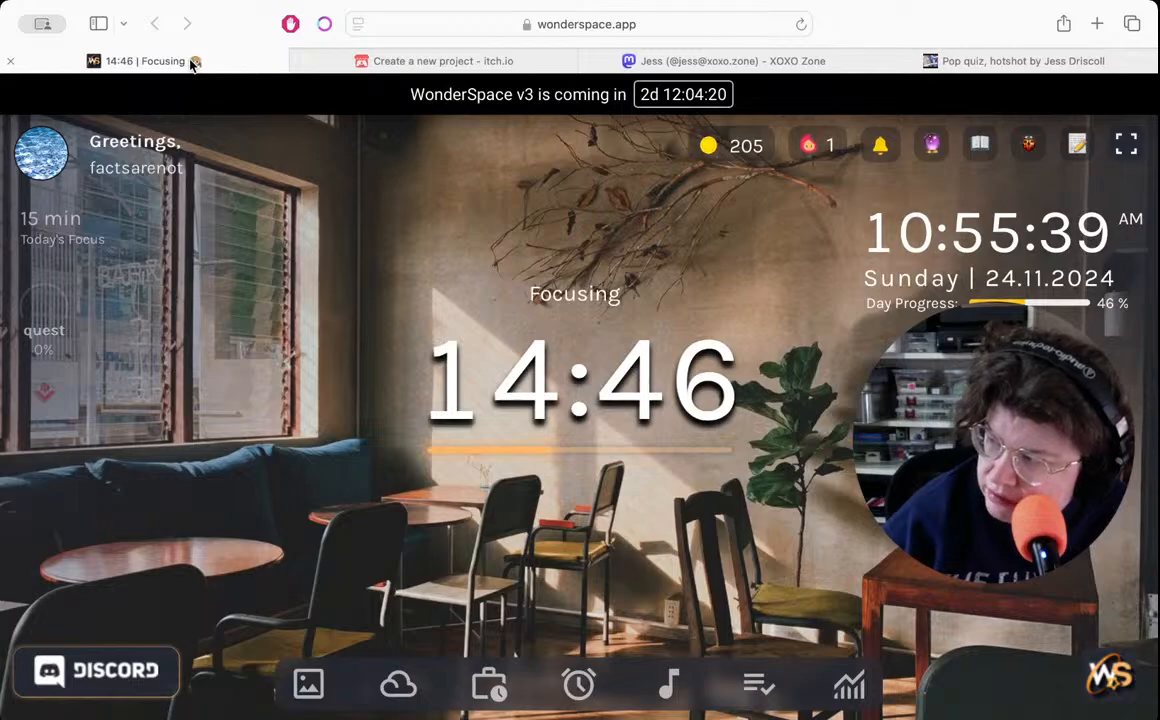
click(466, 62)
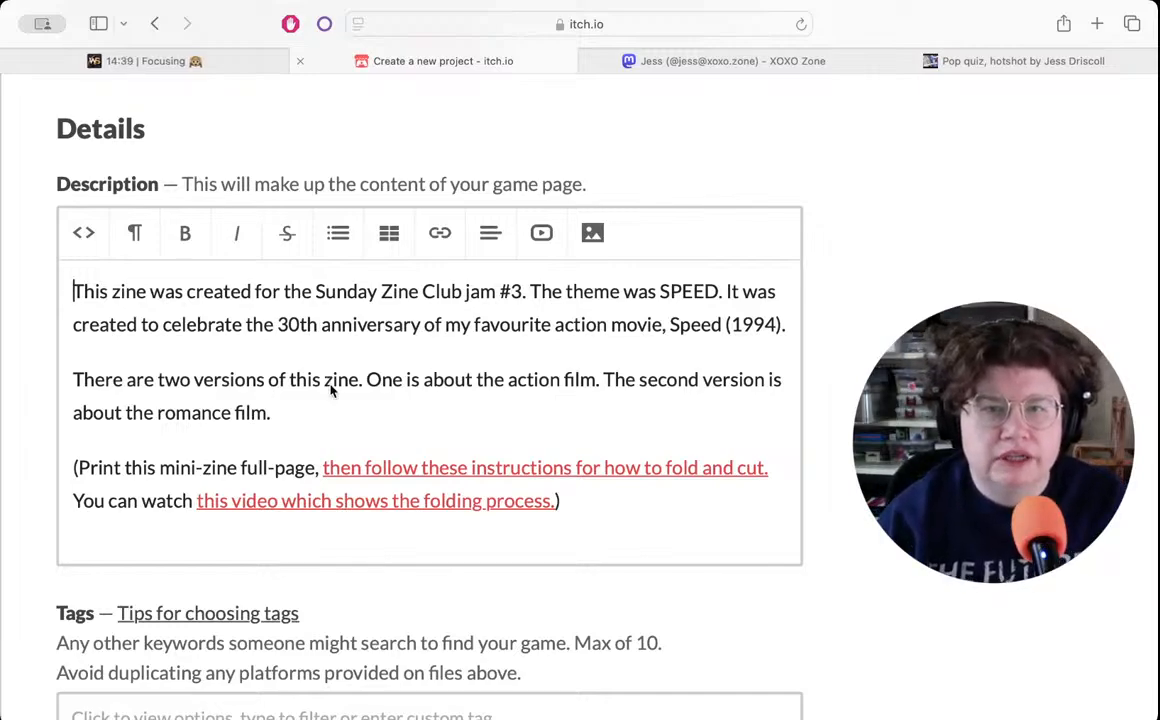
- Change the jam number in the description to #4 and the theme to NEXT
click(520, 291)
key(BackSpace)
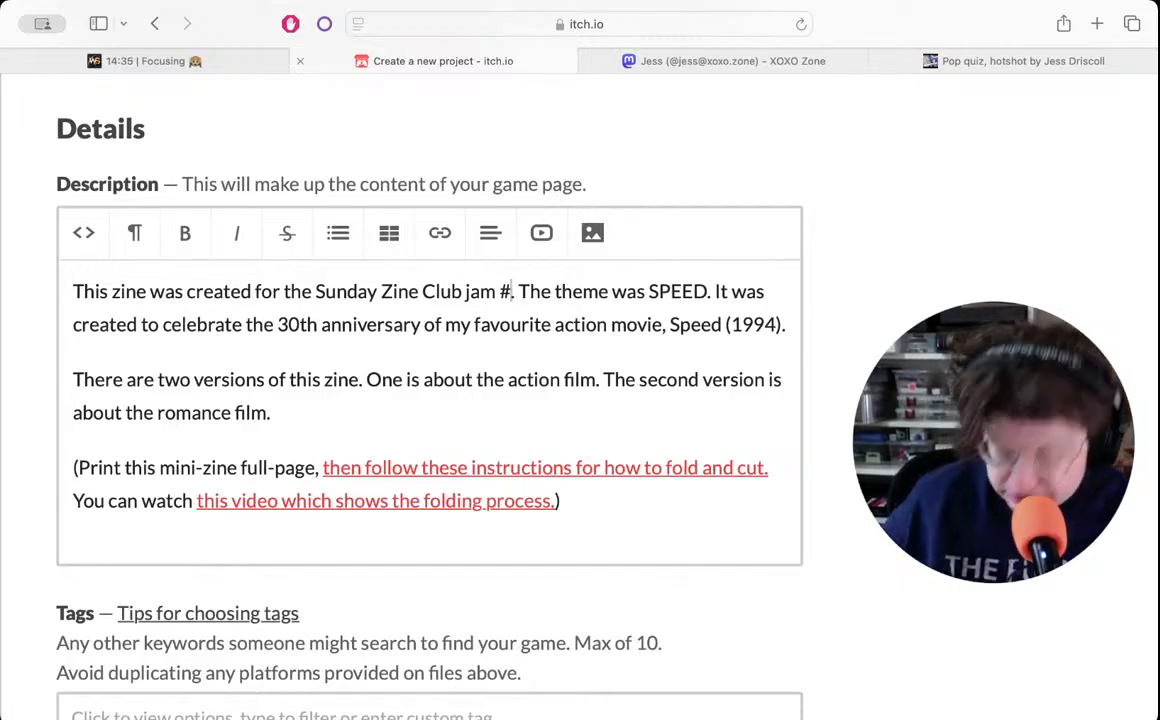
text(4)
double_click(676, 290)
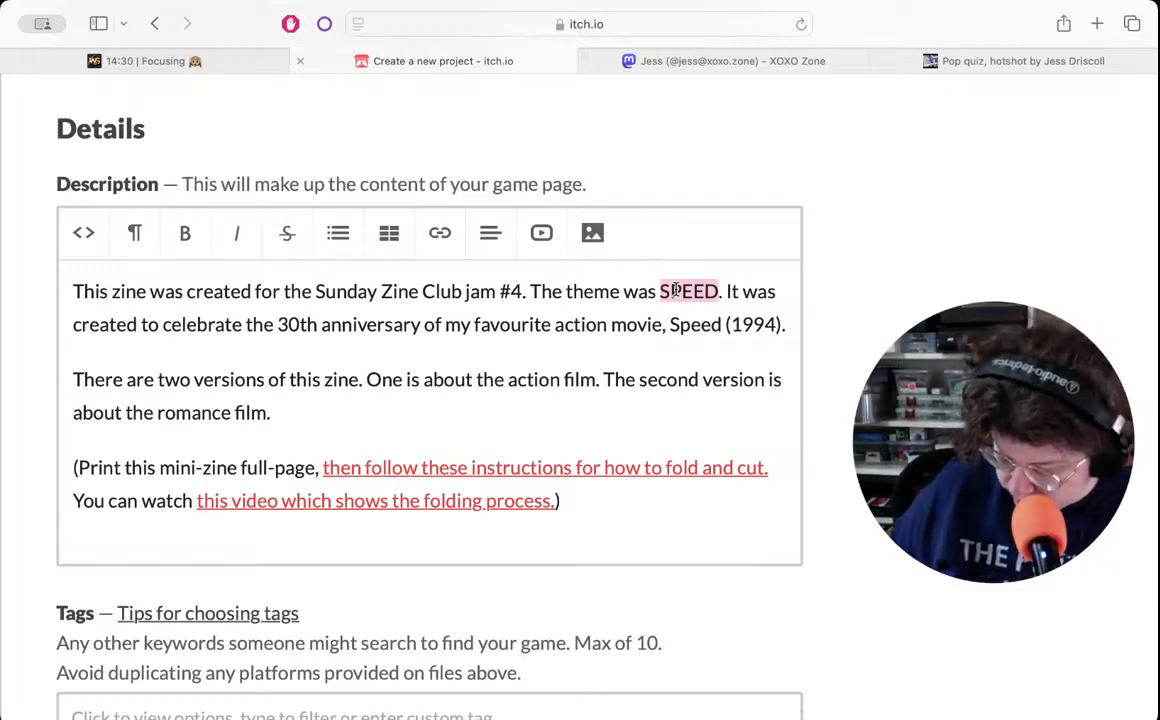
text(NEXT)
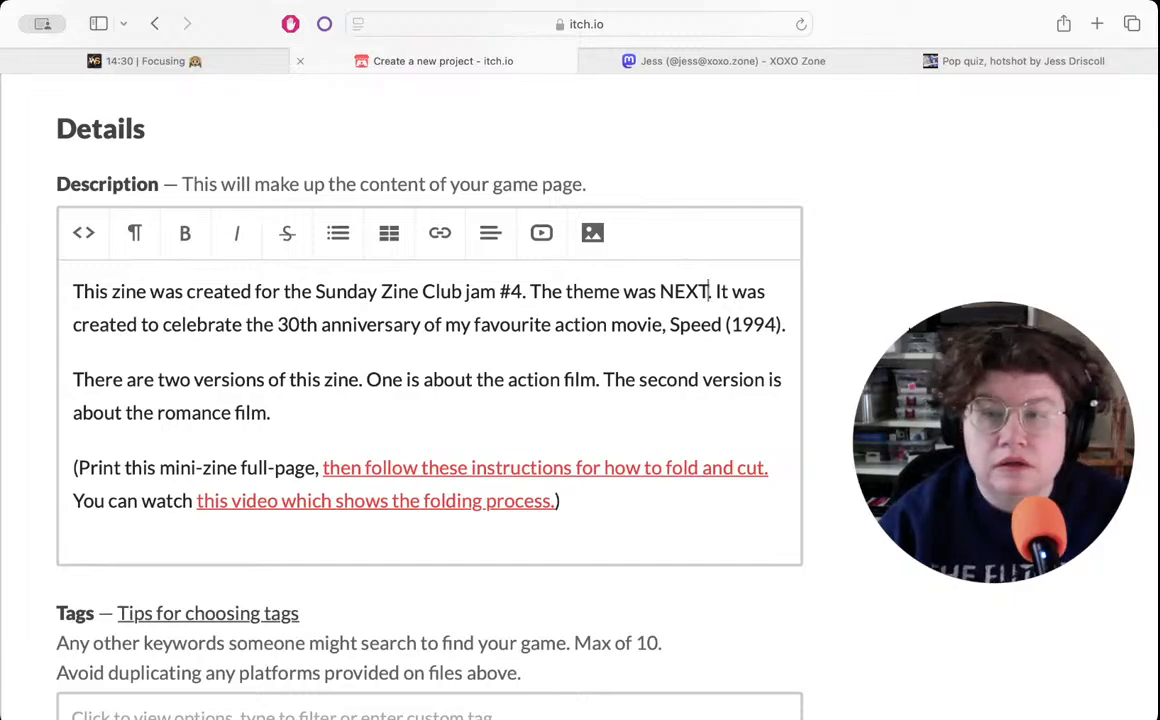
text(.)
- Delete the sentence about the Speed anniversary and the paragraph about the two zine versions from the description
drag(788, 324, 717, 297)
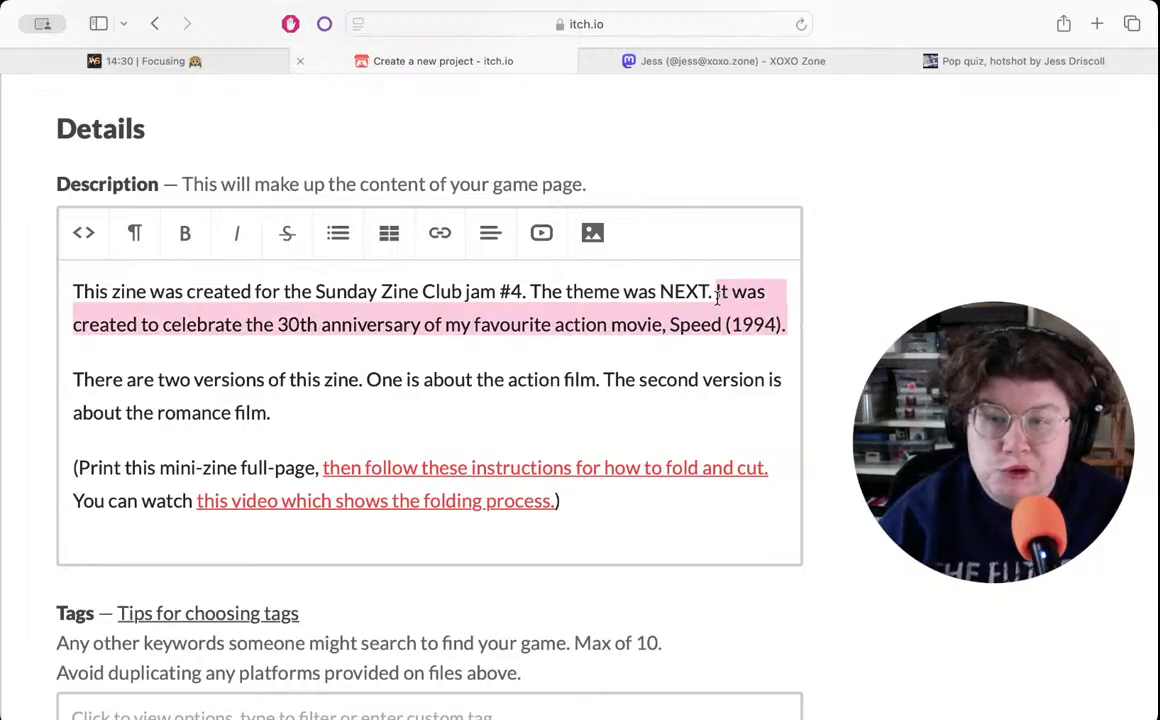
key(BackSpace)
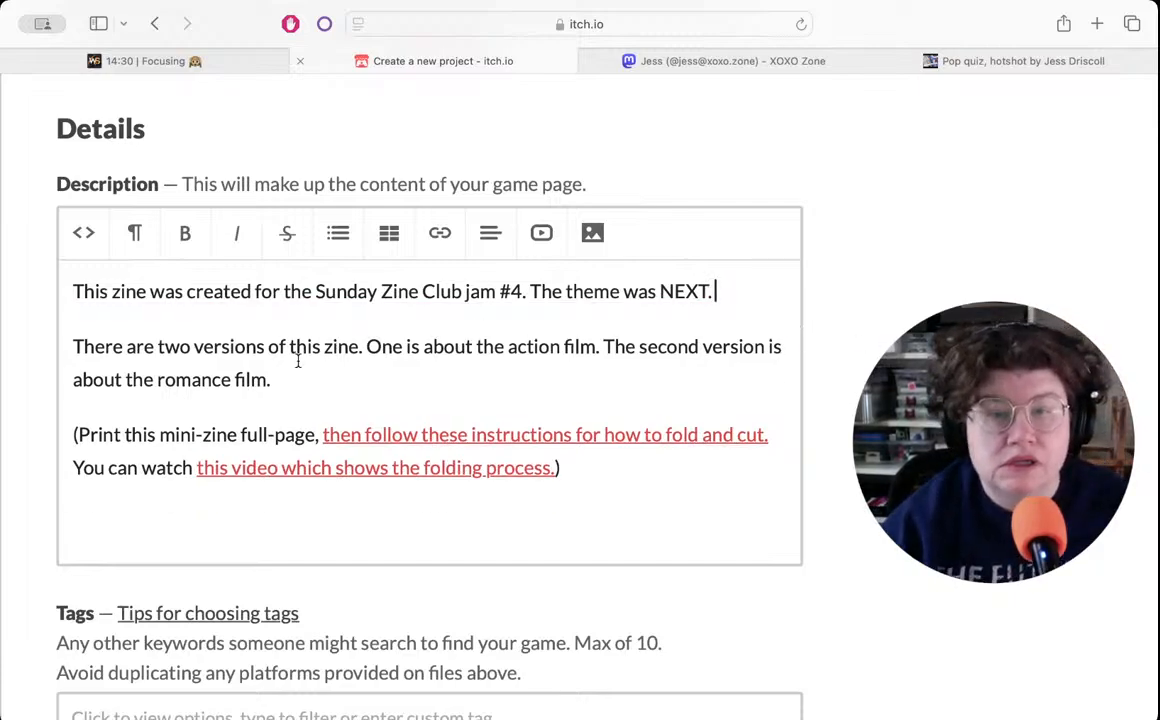
drag(272, 380, 69, 329)
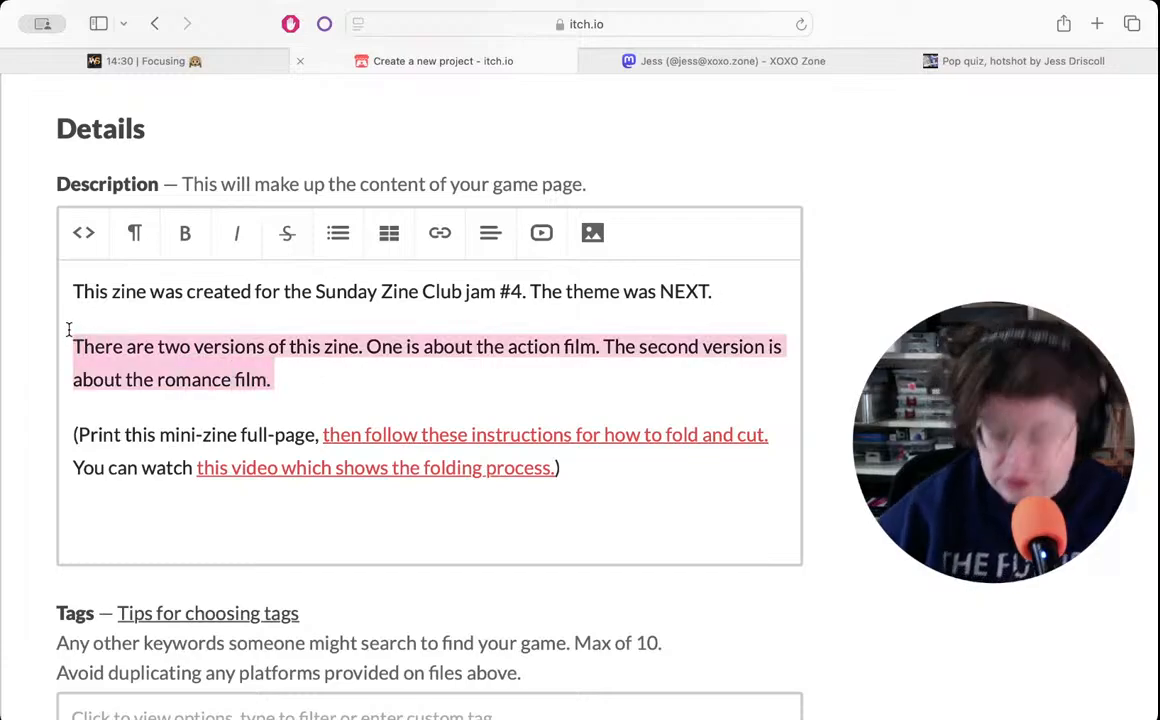
key(BackSpace)
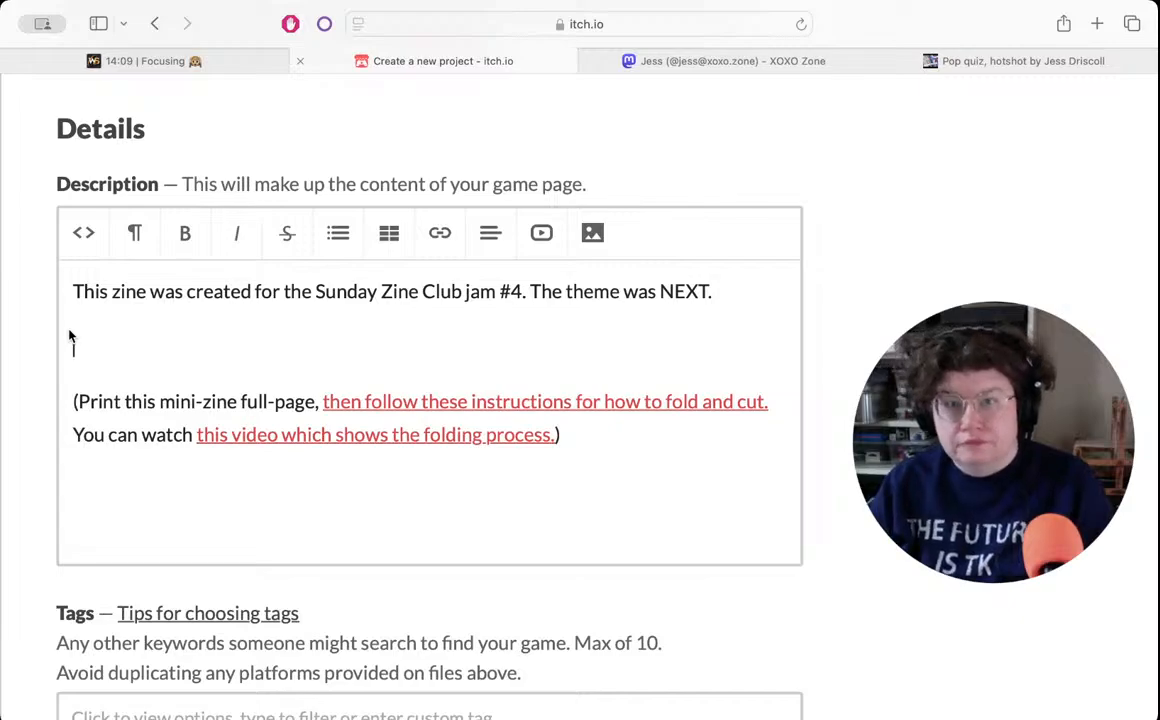
- Begin the description's empty middle paragraph with "A workbook in the form of a minizine,"
text(A mini)
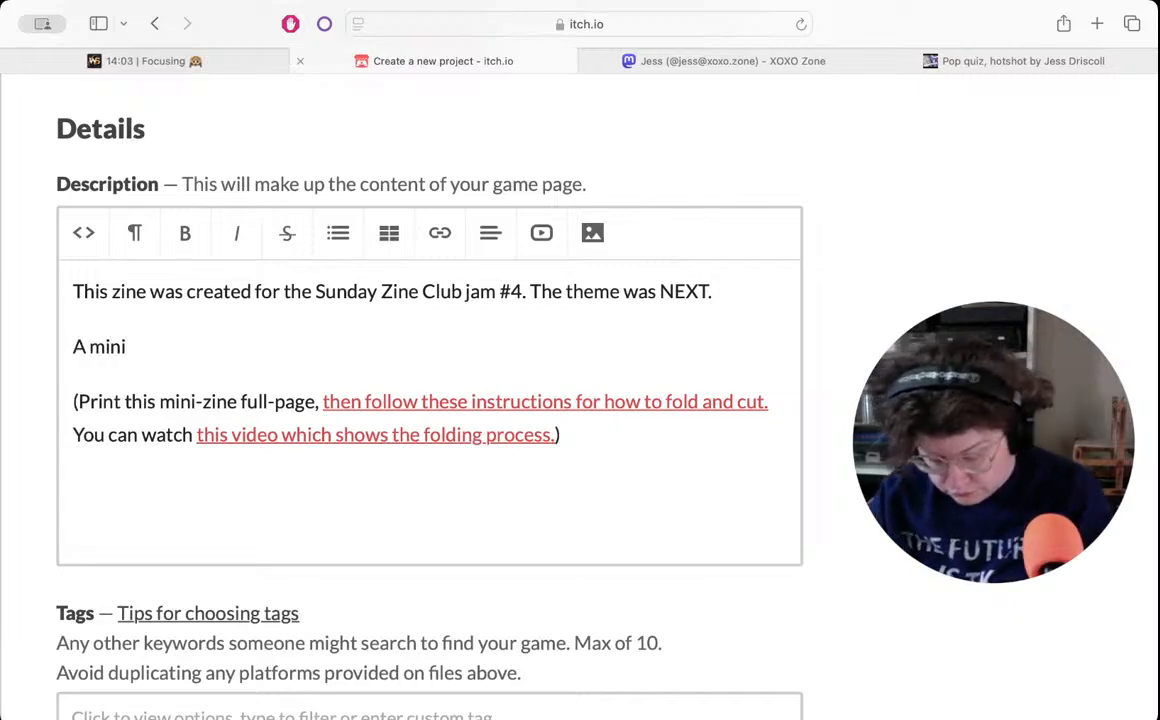
key(BackSpace)
key(BackSpace)
key(BackSpace)
key(BackSpace)
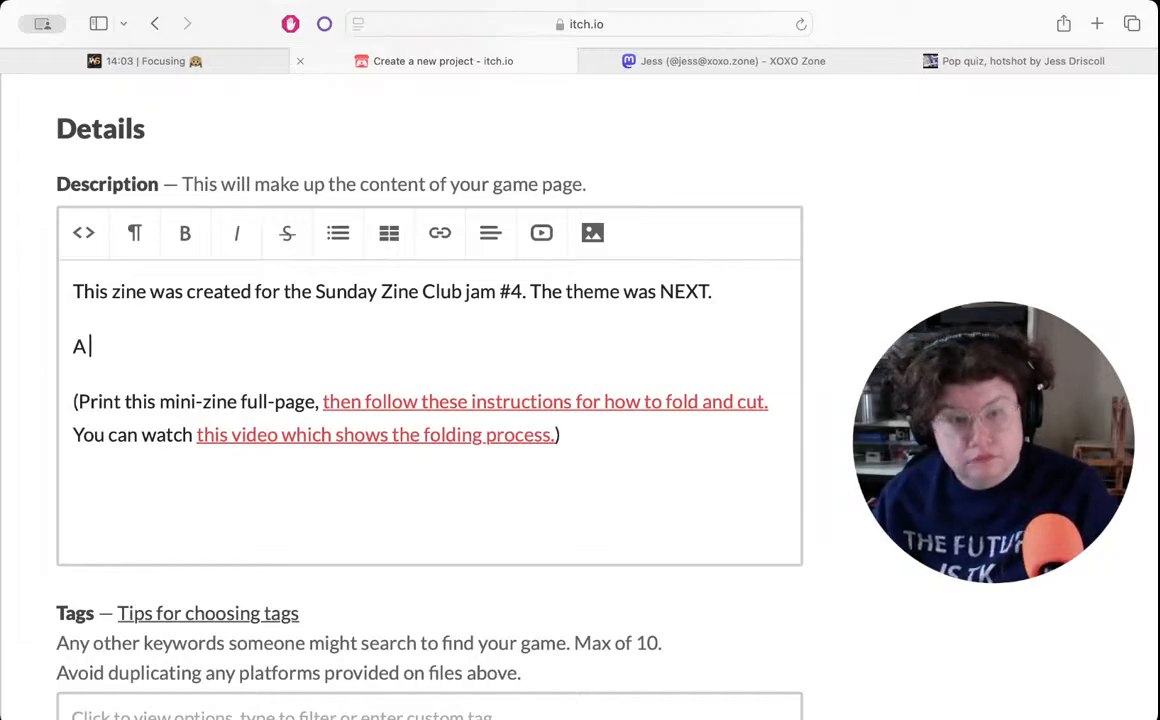
text(workbook )
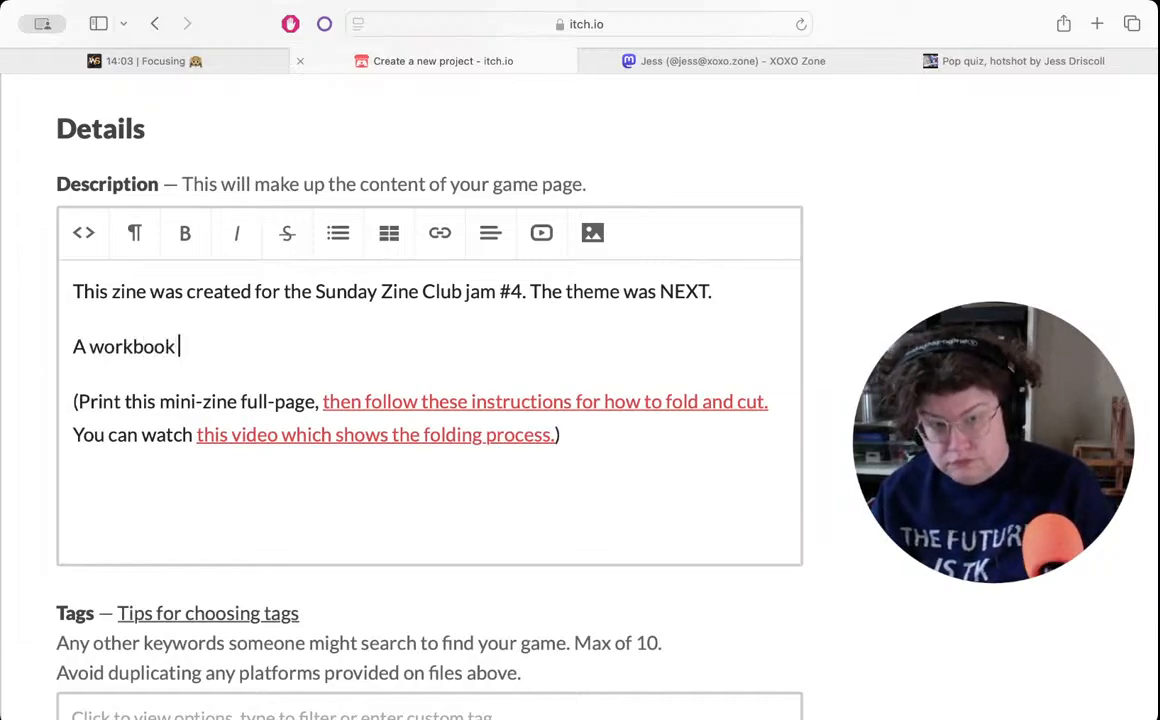
text(in the form )
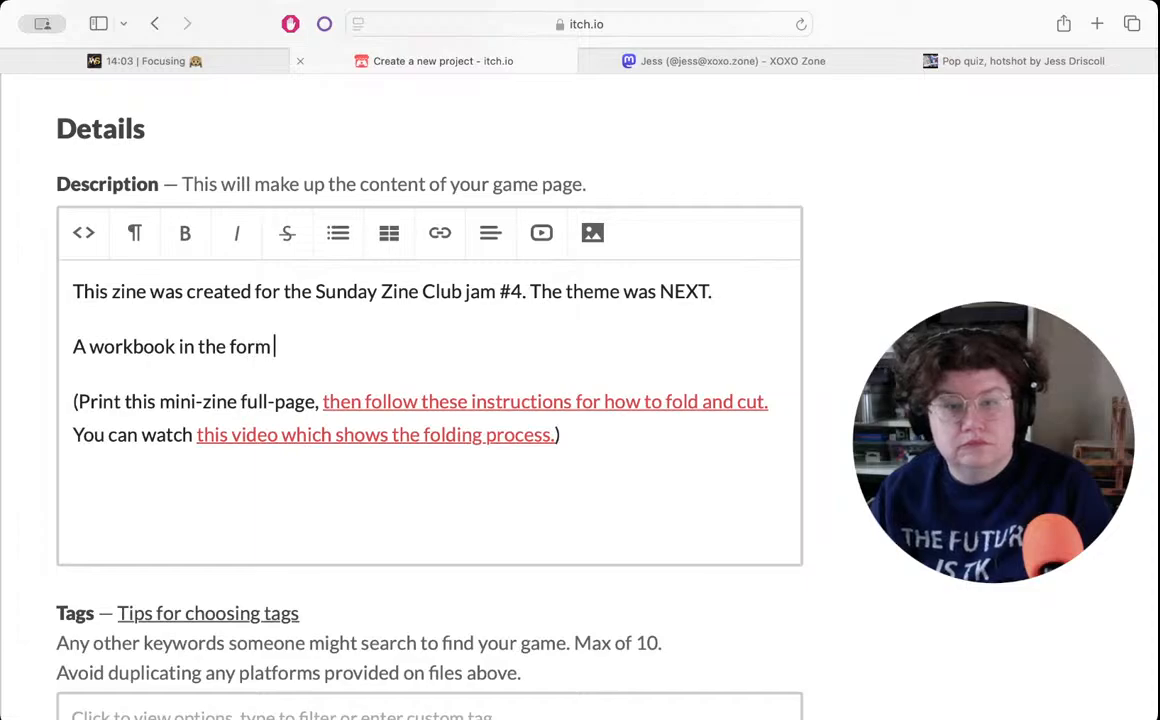
text(of a minizine,)
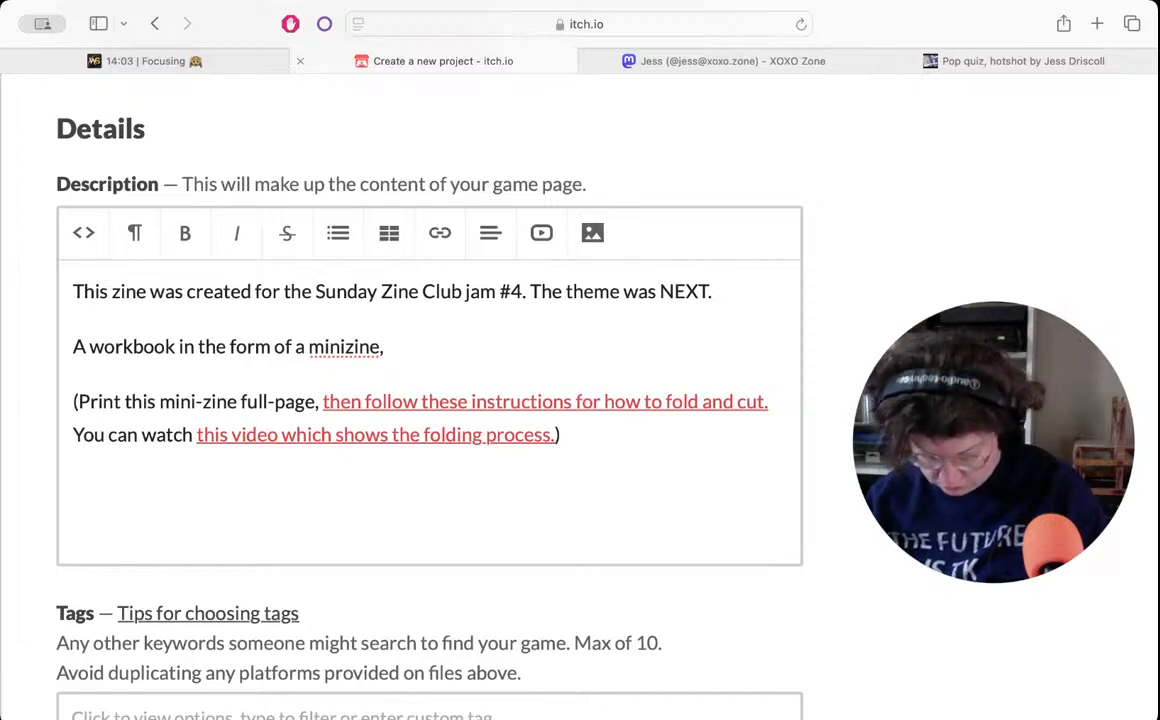
- Continue the workbook sentence with "this is meant to be printed and written"
text(this is e)
key(BackSpace)
text(meant to be printed and written)
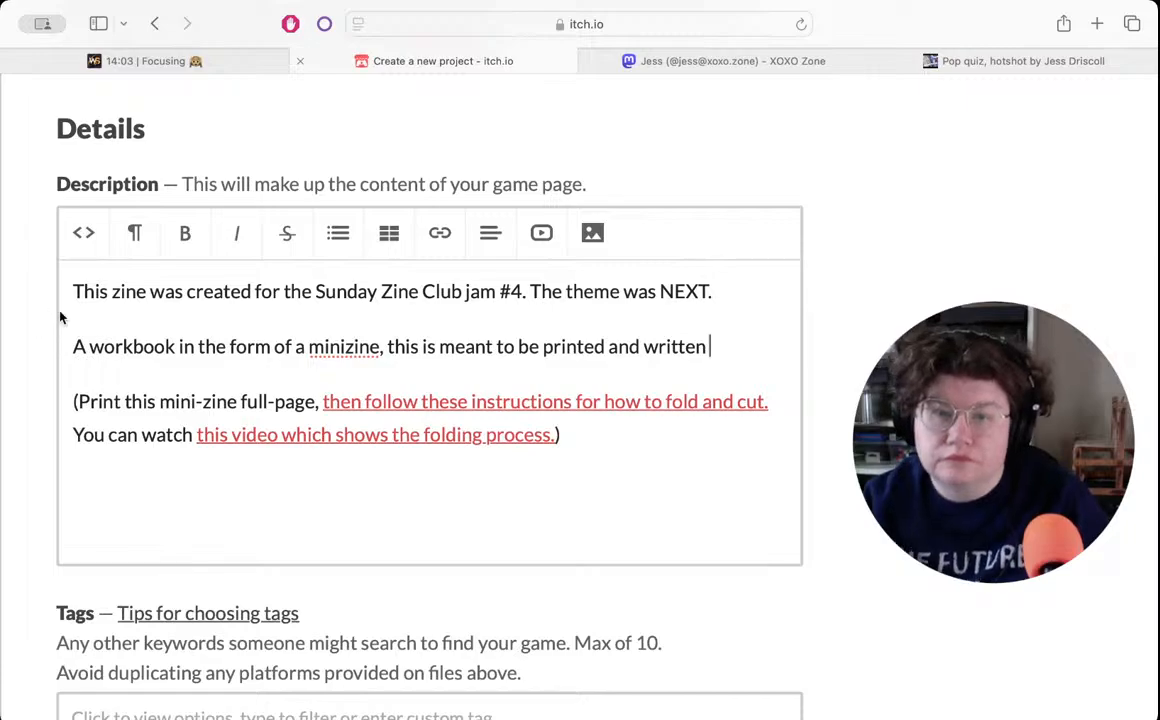
- Reword the second half of the workbook sentence to "it is meant to be printed and filled in by you."
double_click(396, 346)
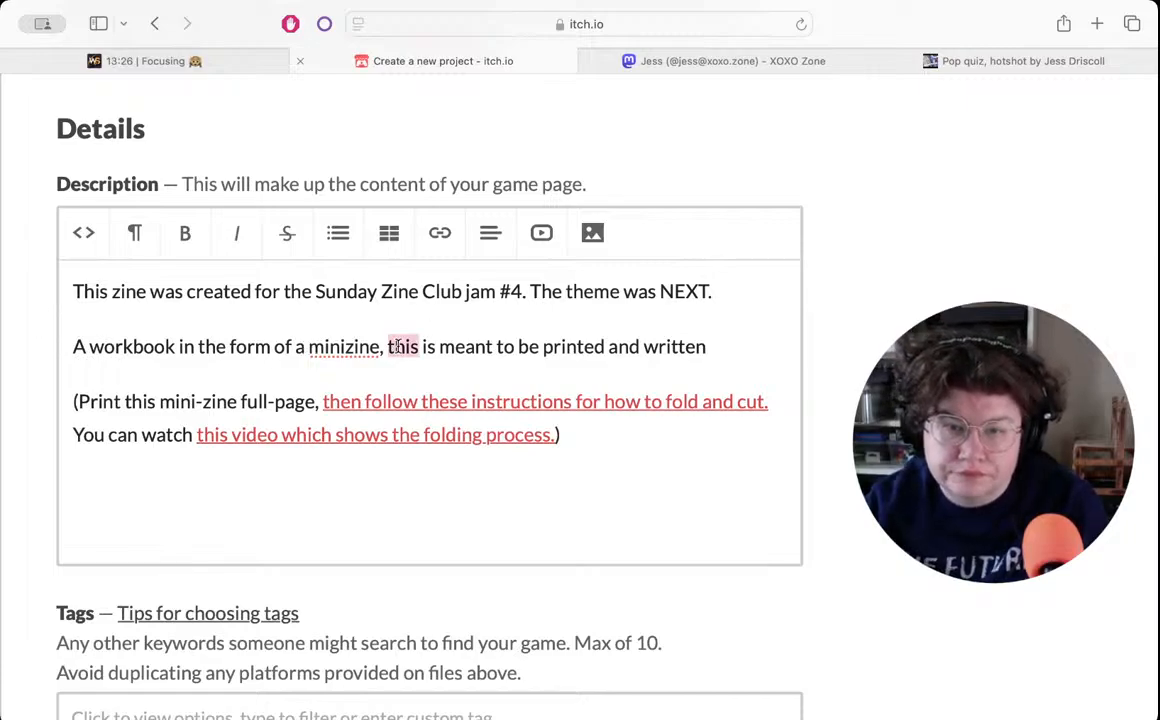
text(it)
click(710, 341)
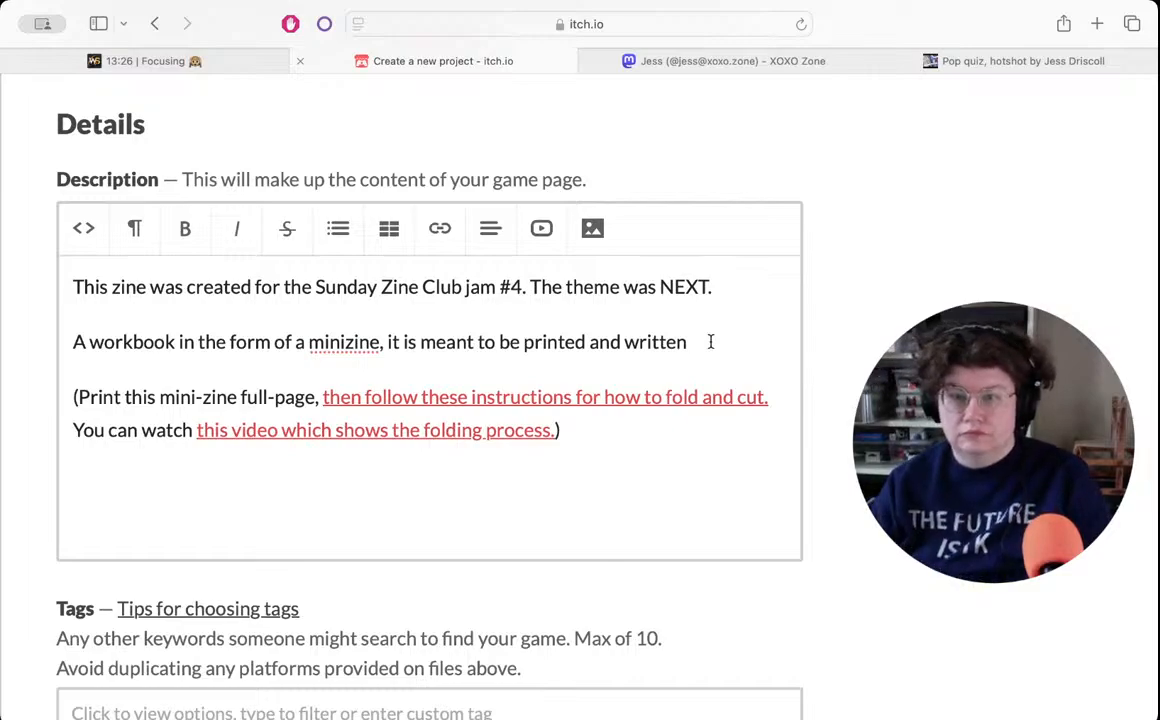
key(BackSpace)
key(BackSpace)
key(BackSpace)
key(BackSpace)
key(BackSpace)
key(BackSpace)
key(BackSpace)
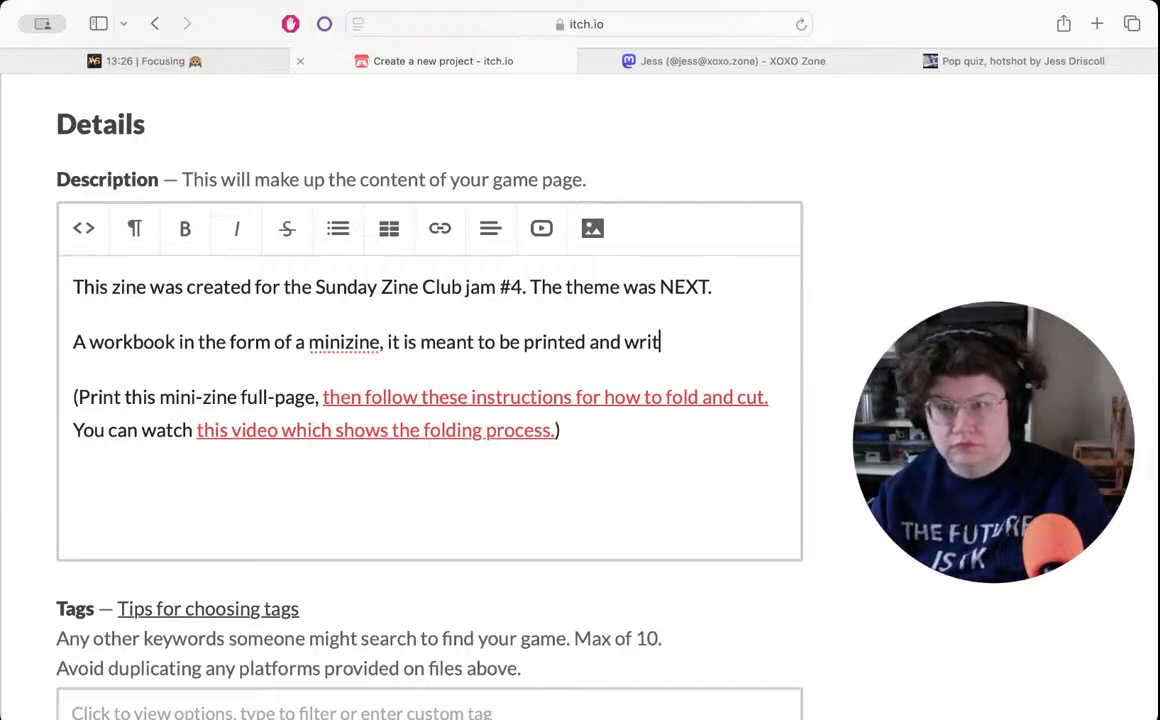
text(fille)
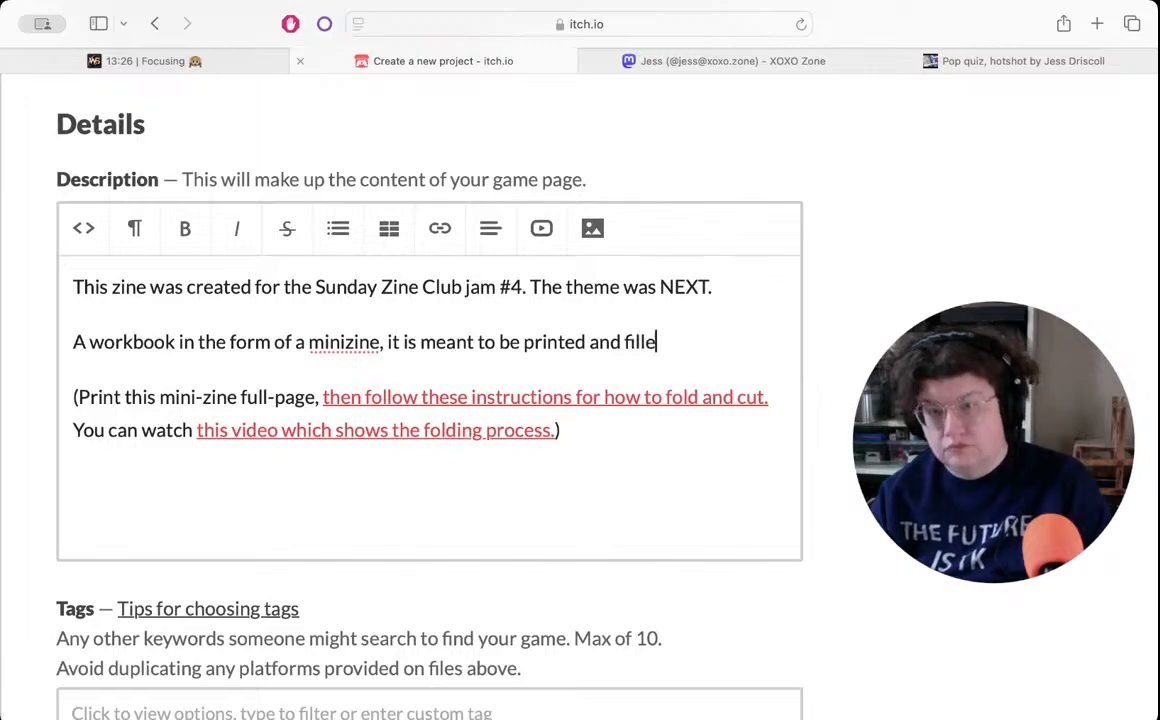
text(d in by you.)
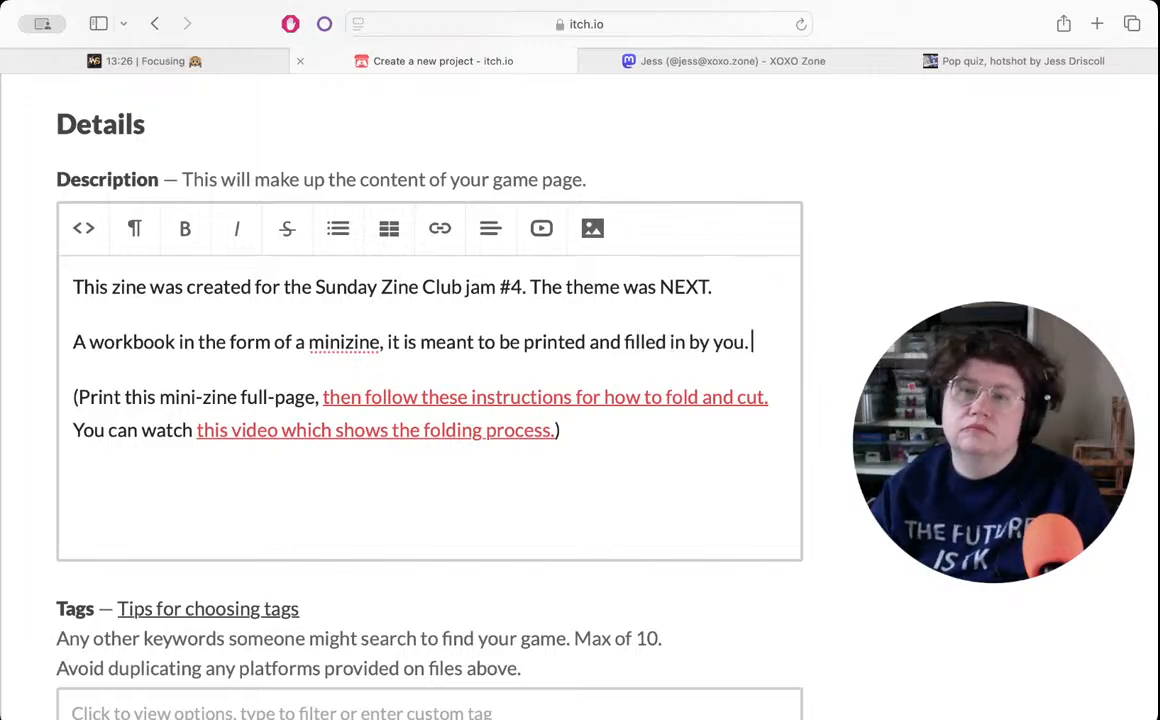
text( Follow h)
- Start a second sentence in the description's workbook paragraph with "Follow the prompts and"
key(BackSpace)
text(the prompts)
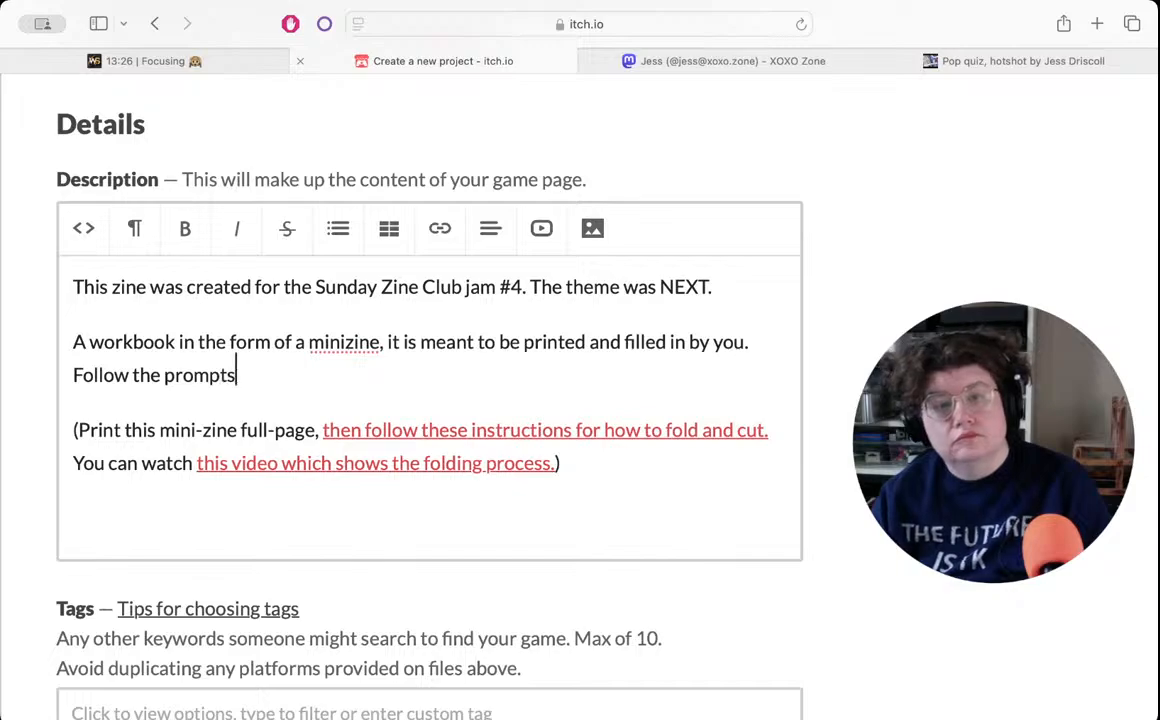
text( and)
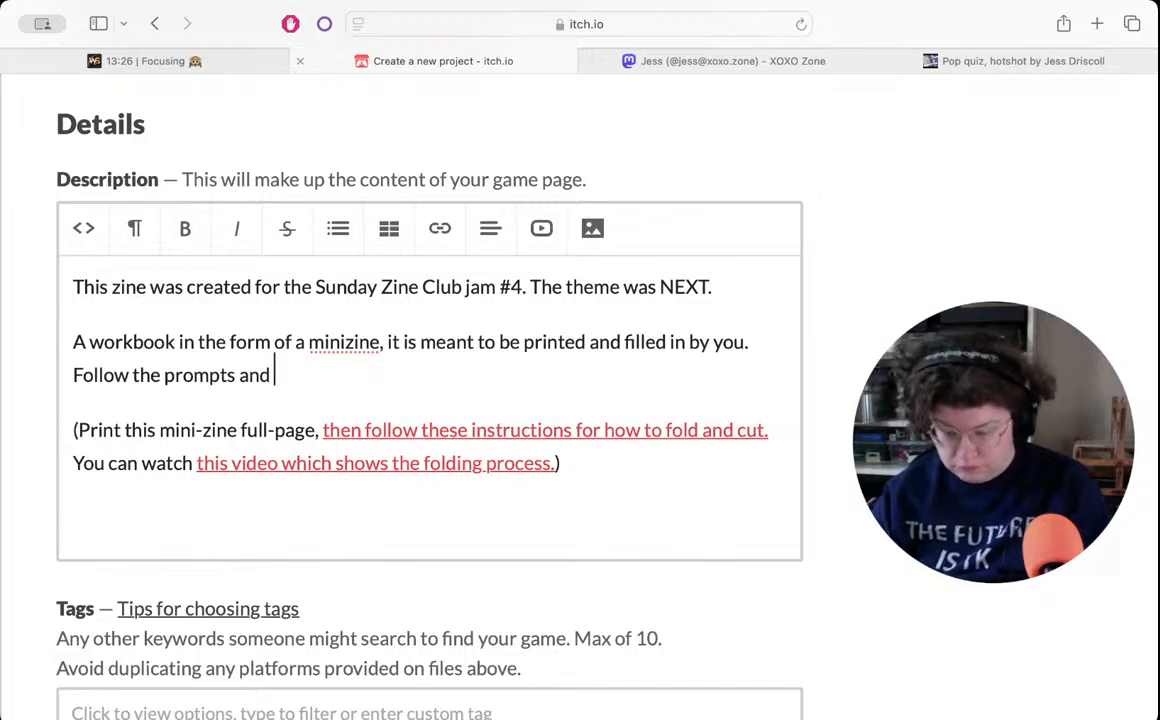
- Continue the prompts sentence with "write in the blank spaces provided"
text(journal i)
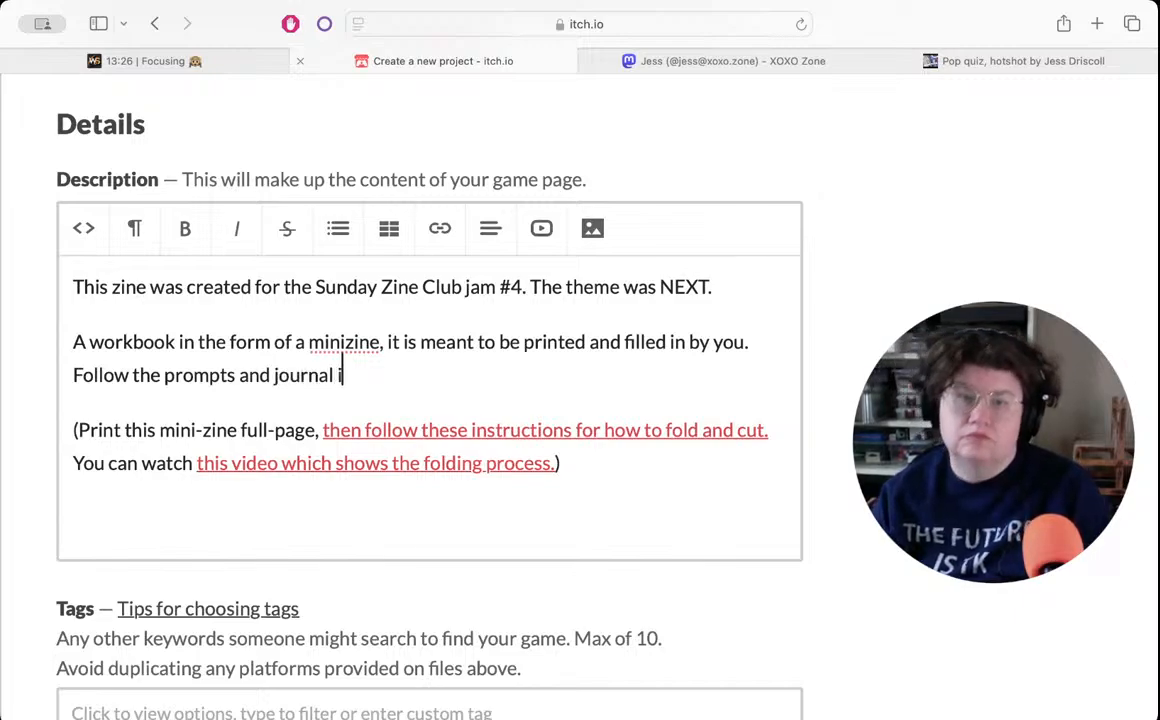
key(BackSpace)
key(BackSpace)
key(BackSpace)
key(BackSpace)
key(BackSpace)
key(BackSpace)
key(BackSpace)
key(BackSpace)
key(BackSpace)
text(write in the)
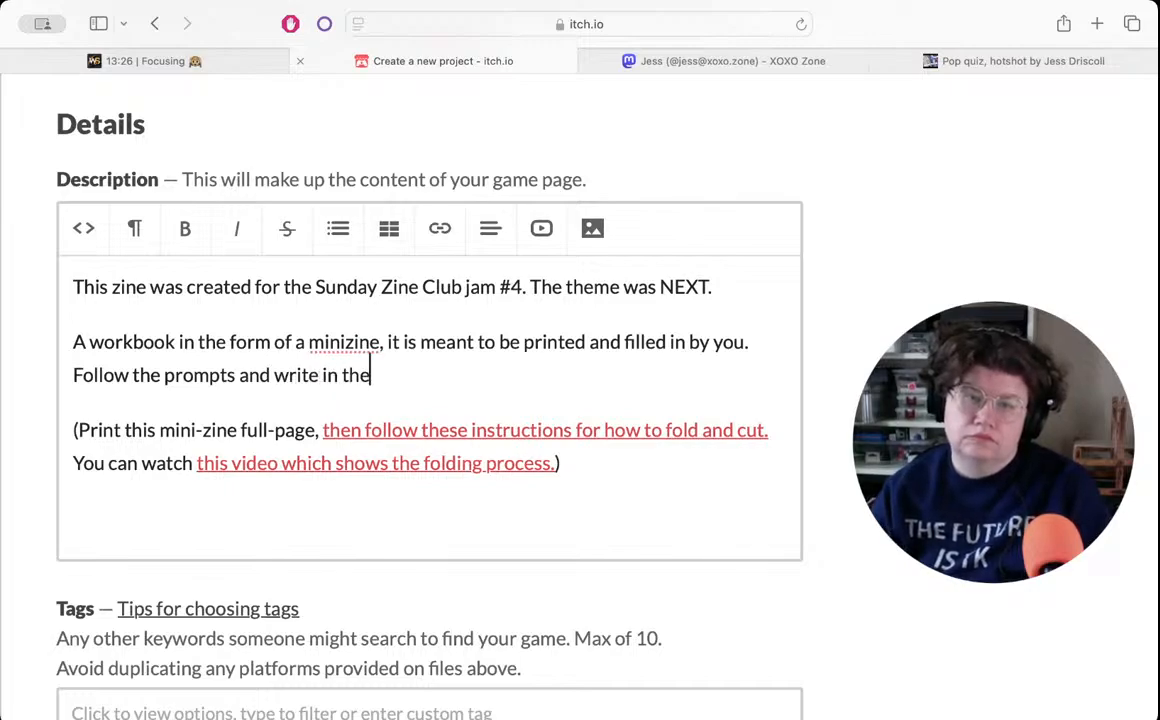
text( blank )
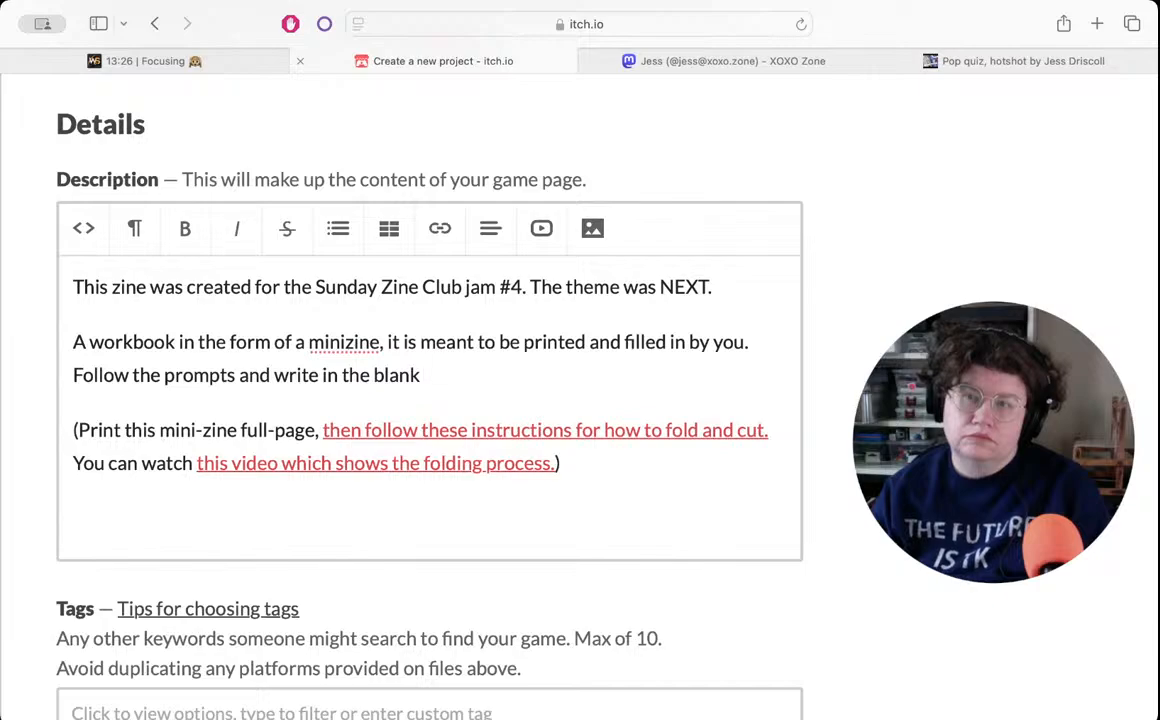
text(space)
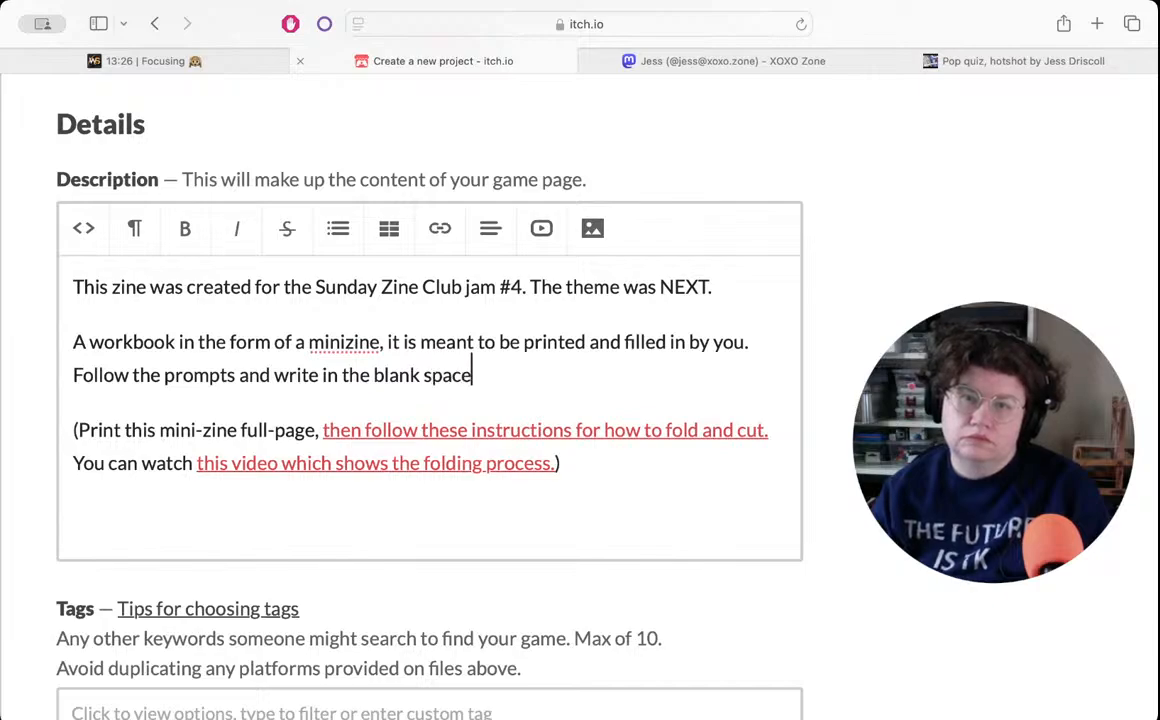
text(s left)
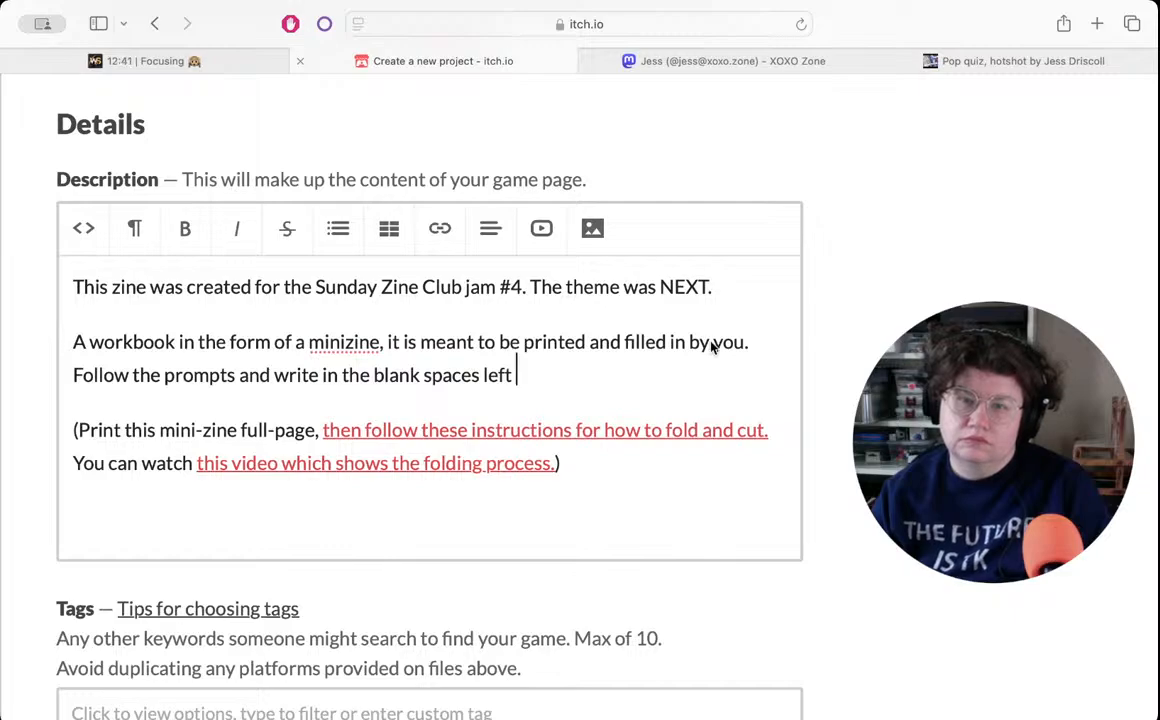
key(BackSpace)
key(BackSpace)
key(BackSpace)
key(BackSpace)
key(BackSpace)
text(provided)
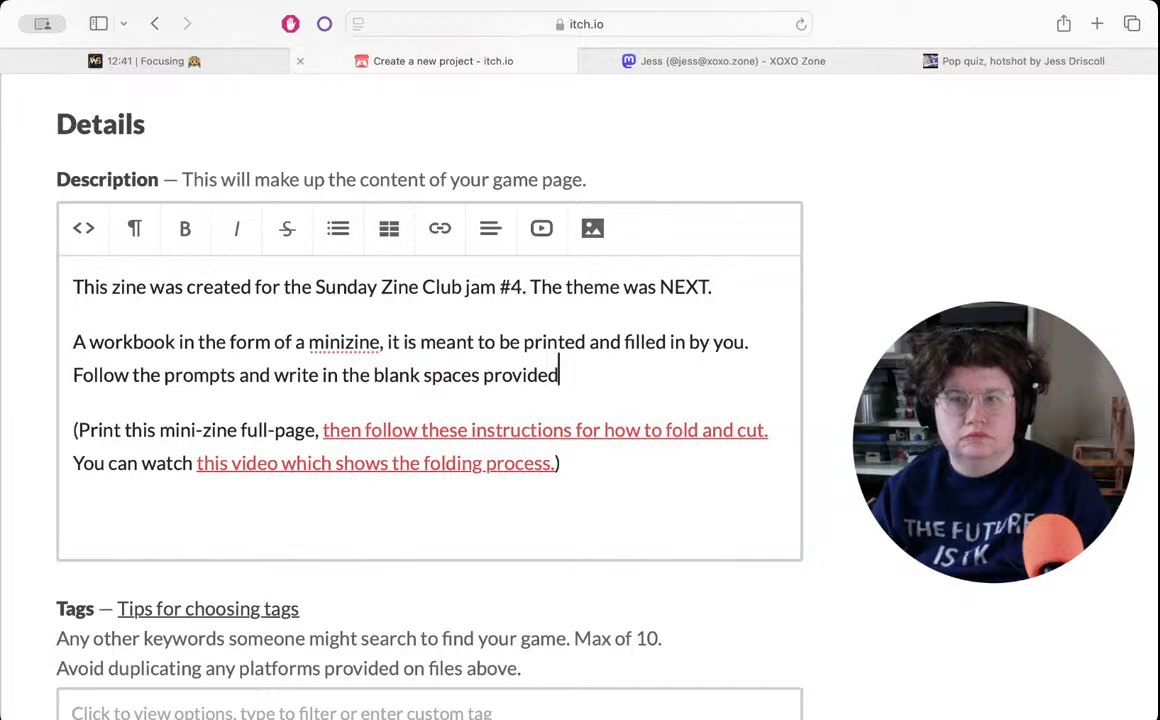
- Finish the prompts sentence with "to help you figure out what's up next in your life."
text(to)
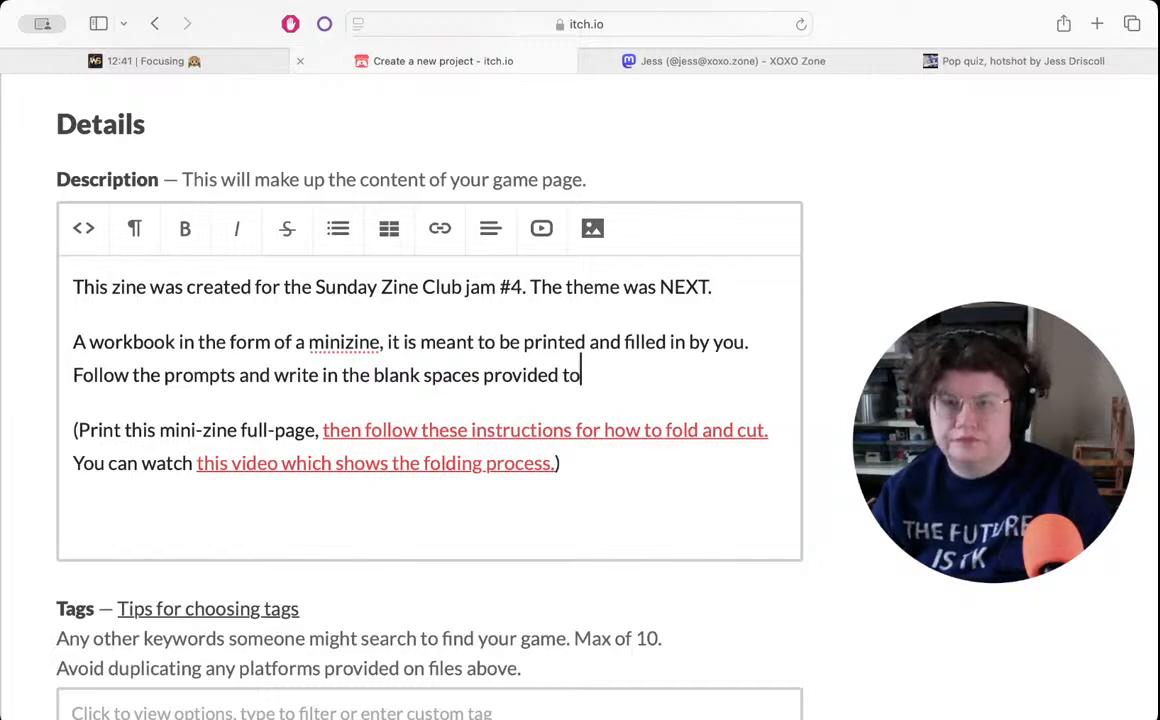
text( help you fi)
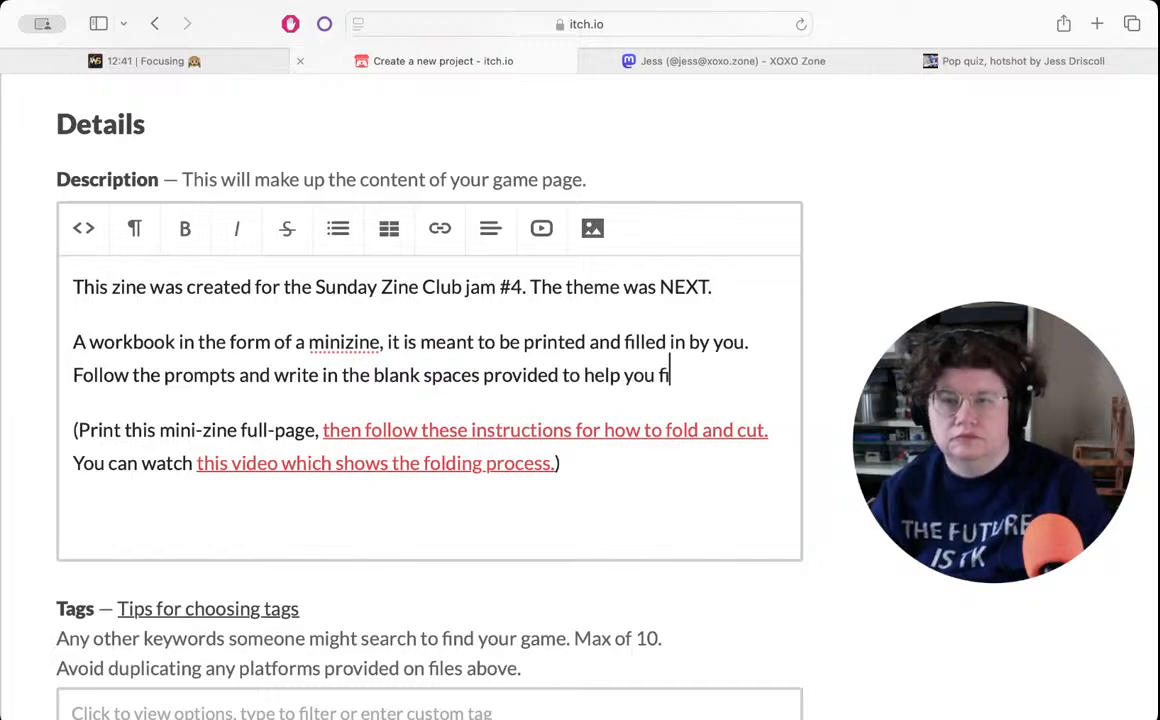
text(gure out what's nex)
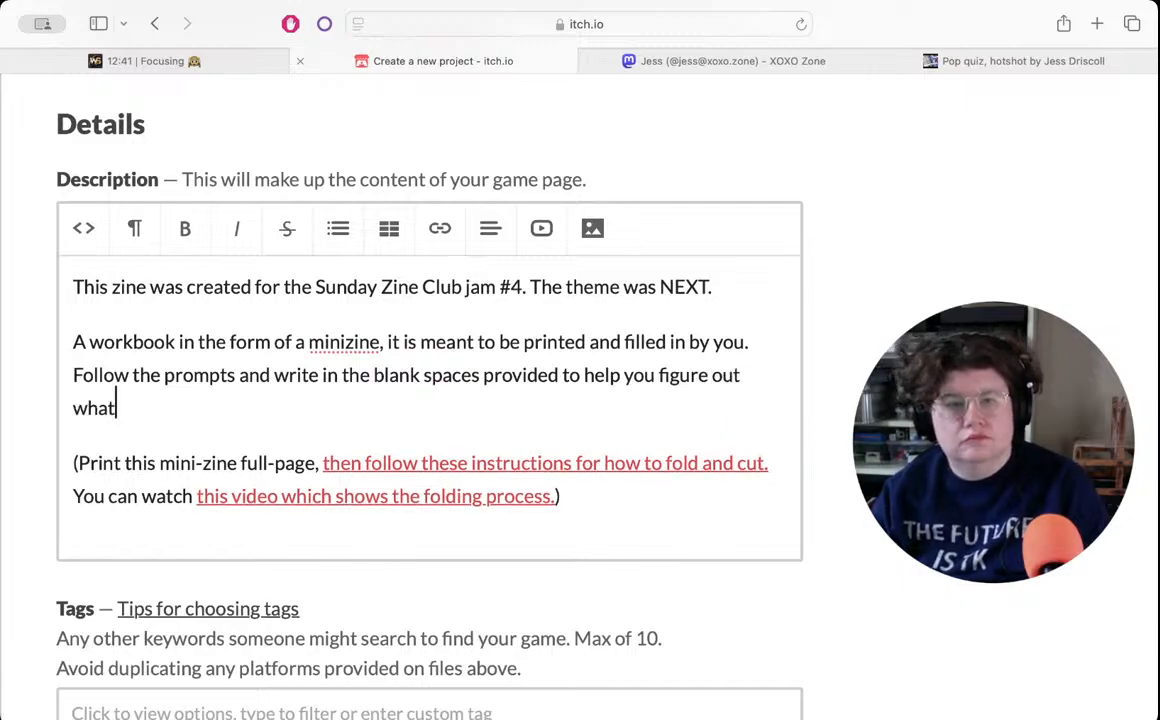
key(BackSpace)
key(BackSpace)
key(BackSpace)
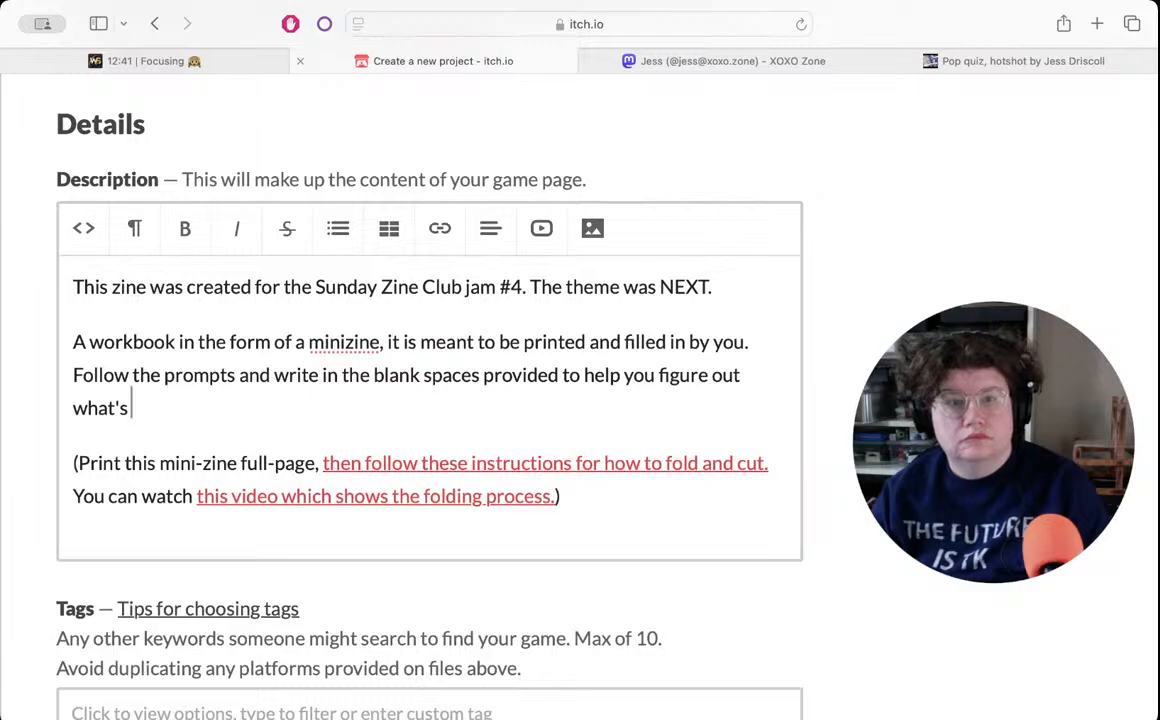
text(up next i)
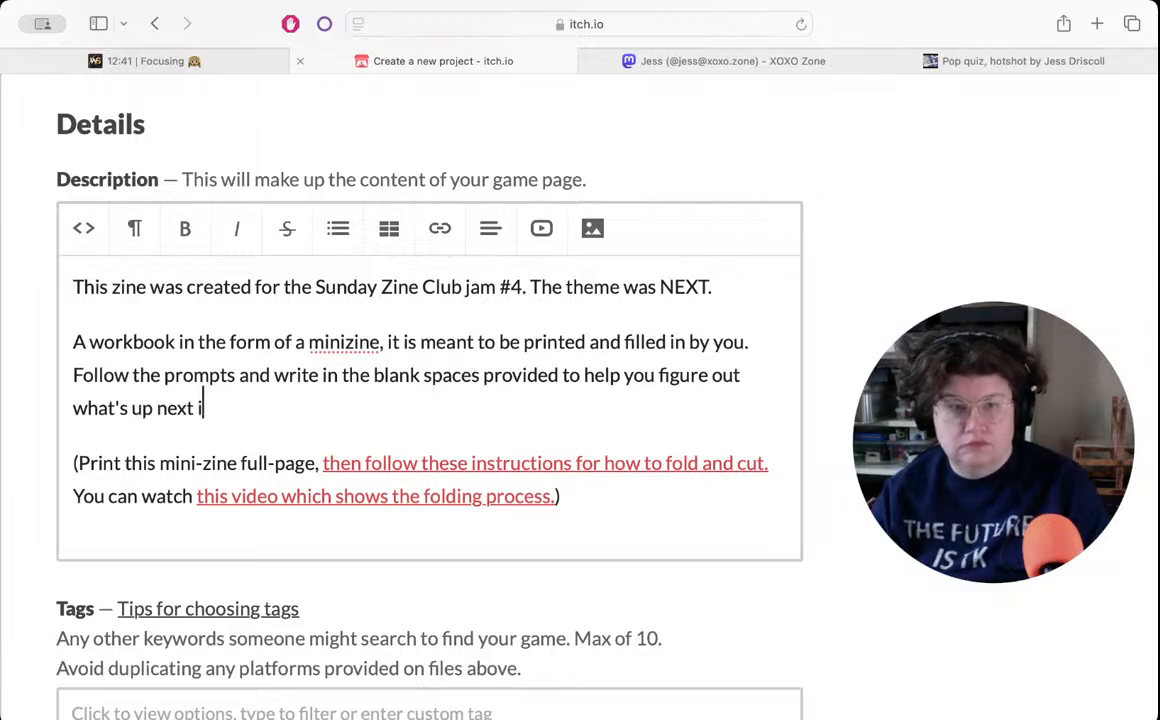
text(n your life.)
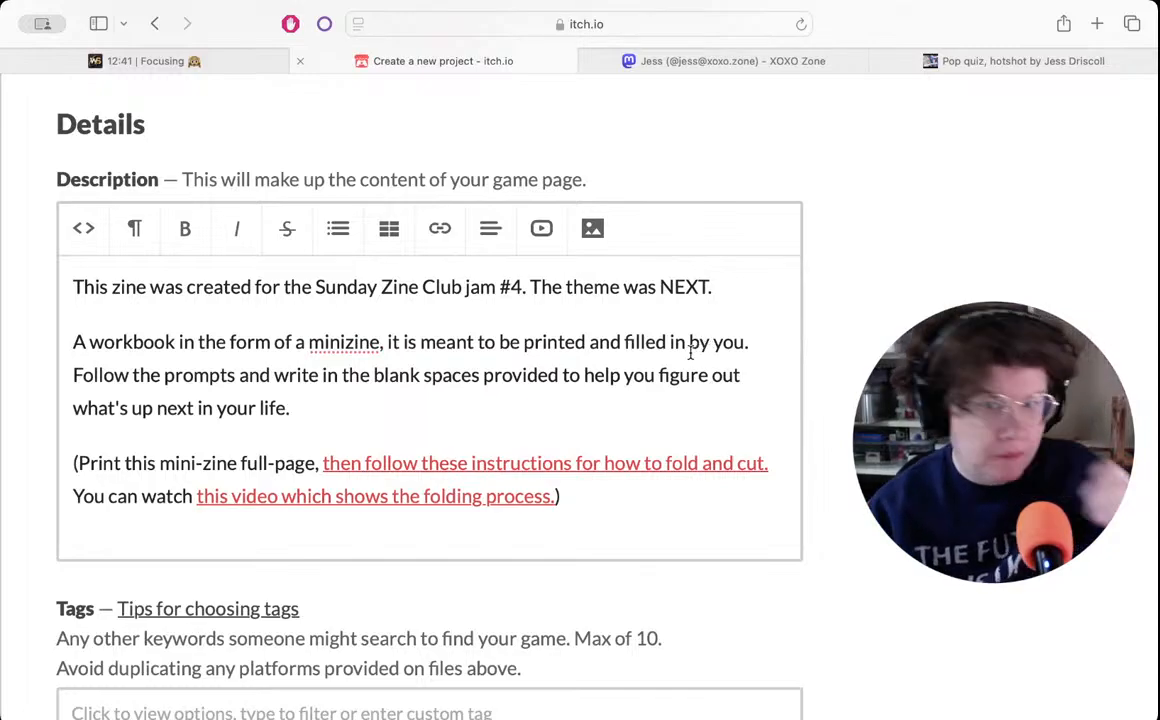
- Declare in the AI generation disclosure that the project does not contain the output of Generative AI
scroll(853, 331, down, 5)
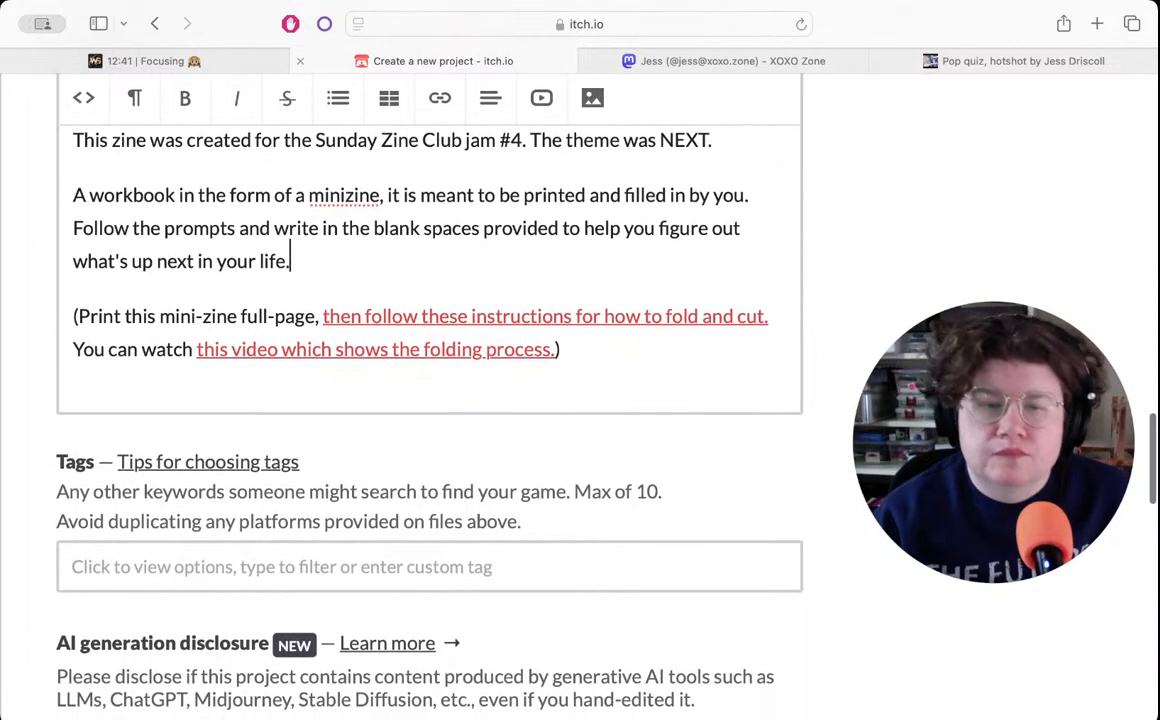
scroll(430, 400, down, 2)
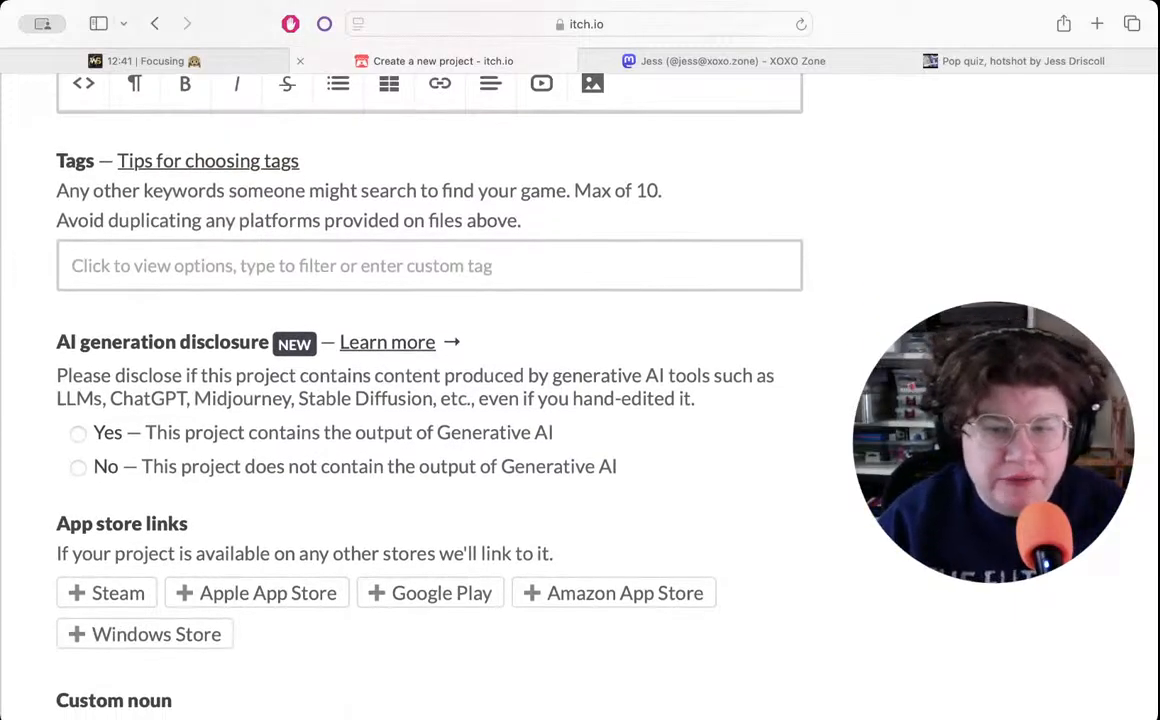
scroll(430, 400, down, 1)
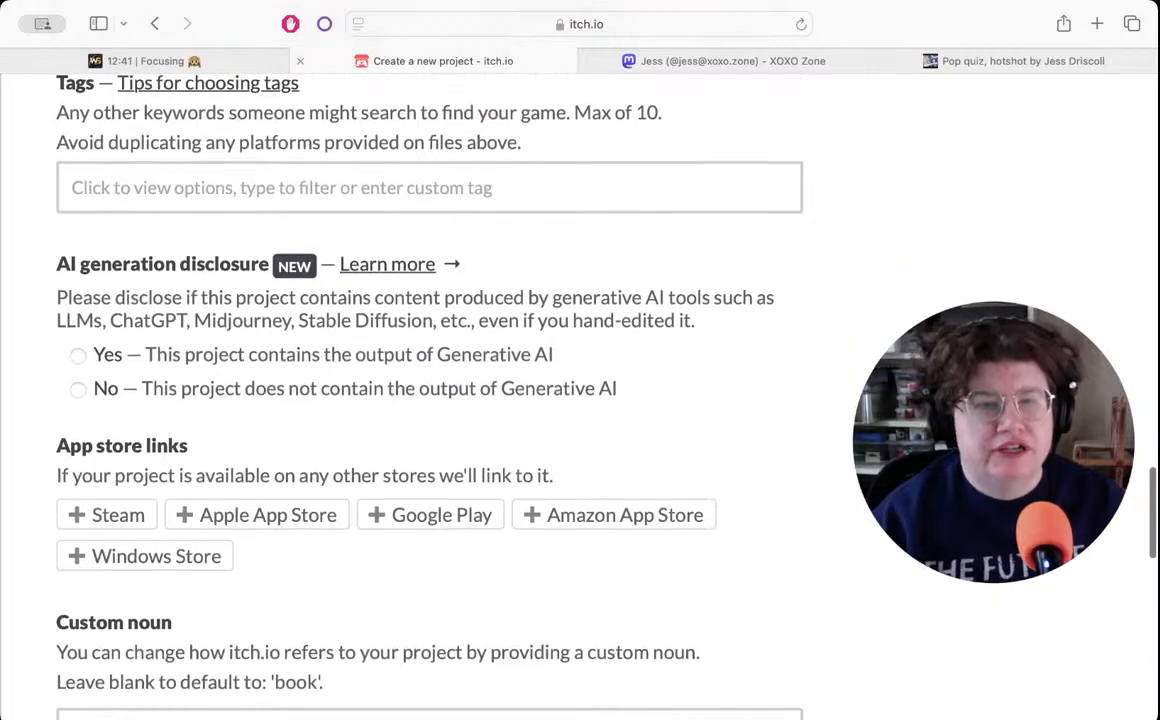
click(79, 392)
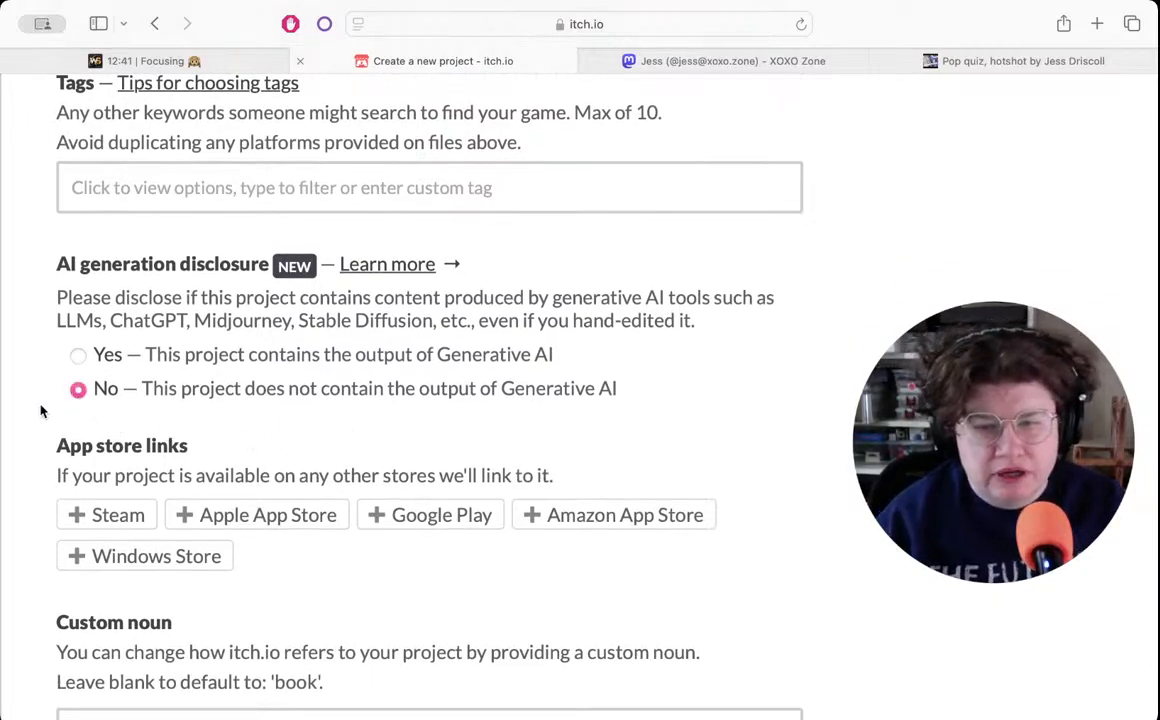
- Set the project's custom noun to "workbook"
scroll(41, 410, down, 3)
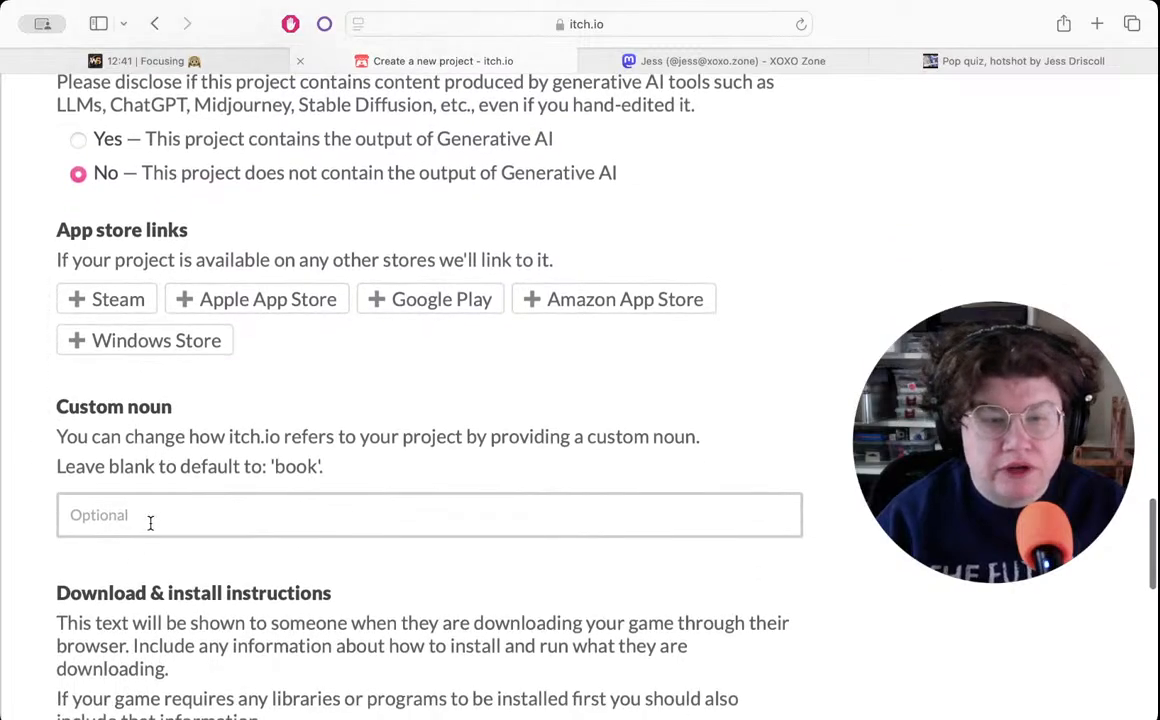
click(150, 522)
text(wo)
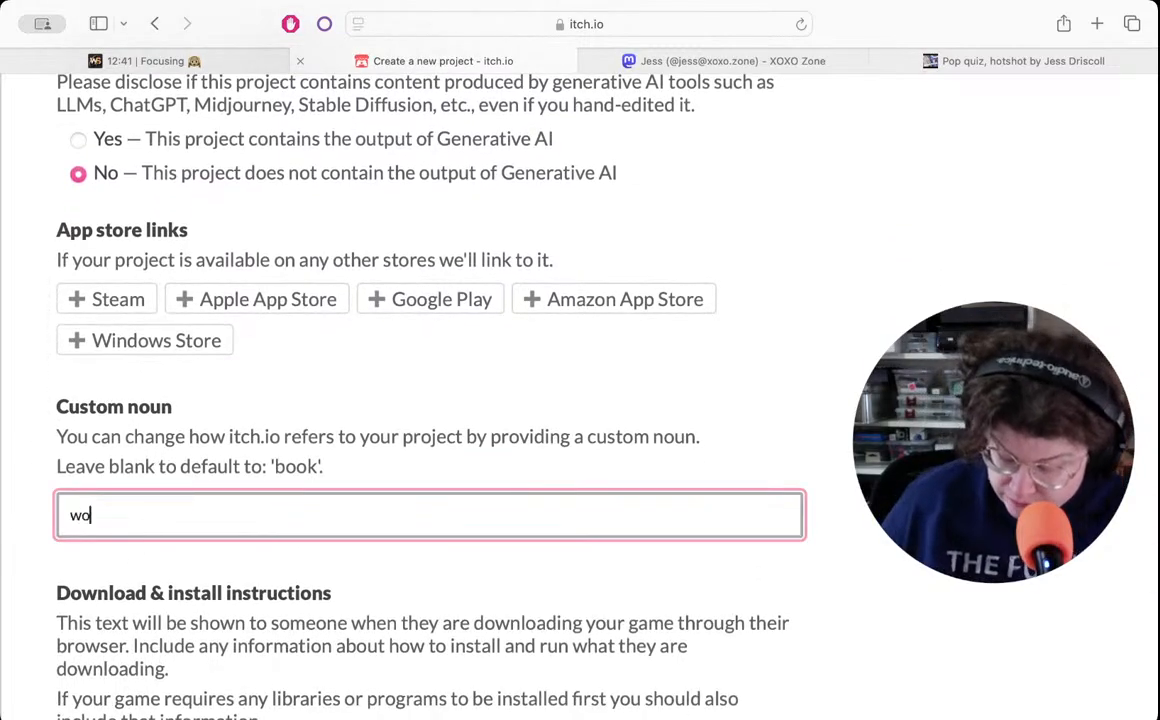
text(rk)
text(book)
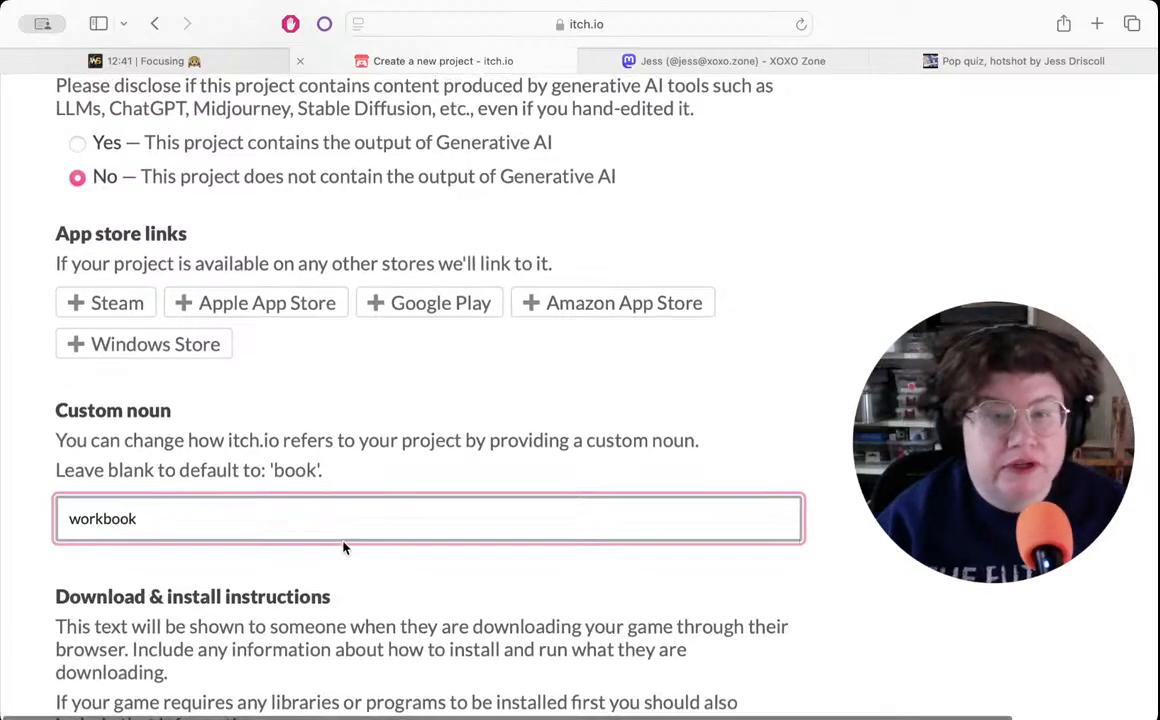
- Add the tag "zine" to the project and close the earlier "Pop quiz, hotshot" zine's page
scroll(344, 547, up, 10)
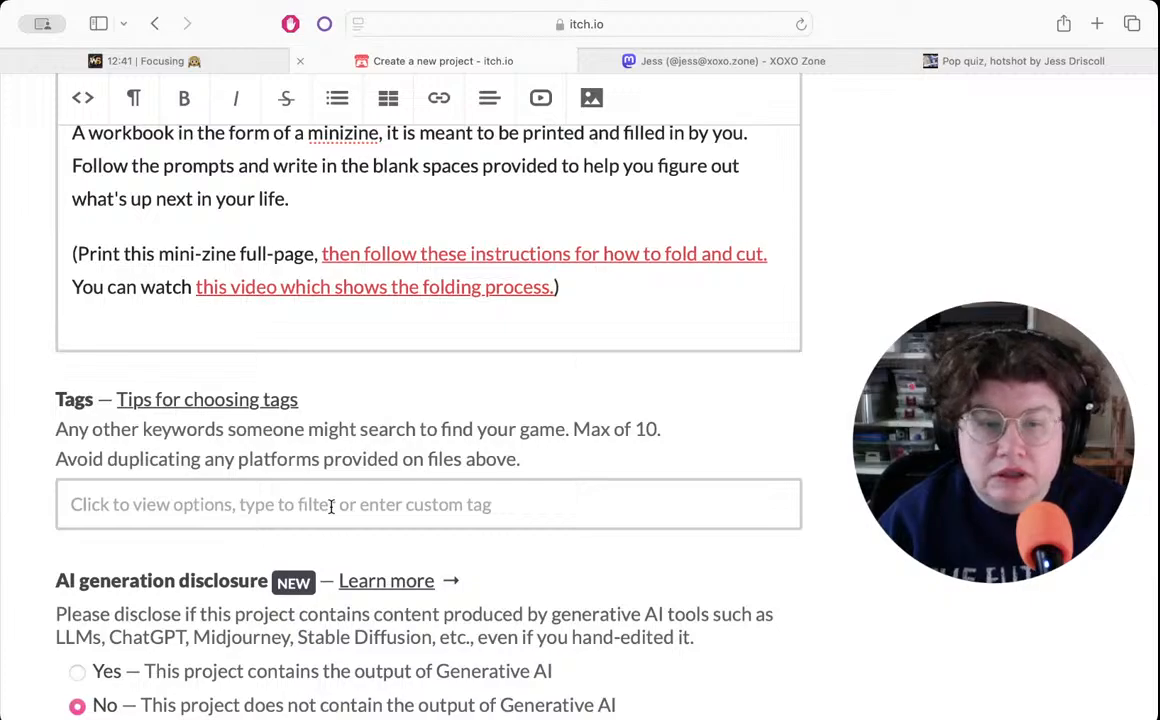
click(331, 506)
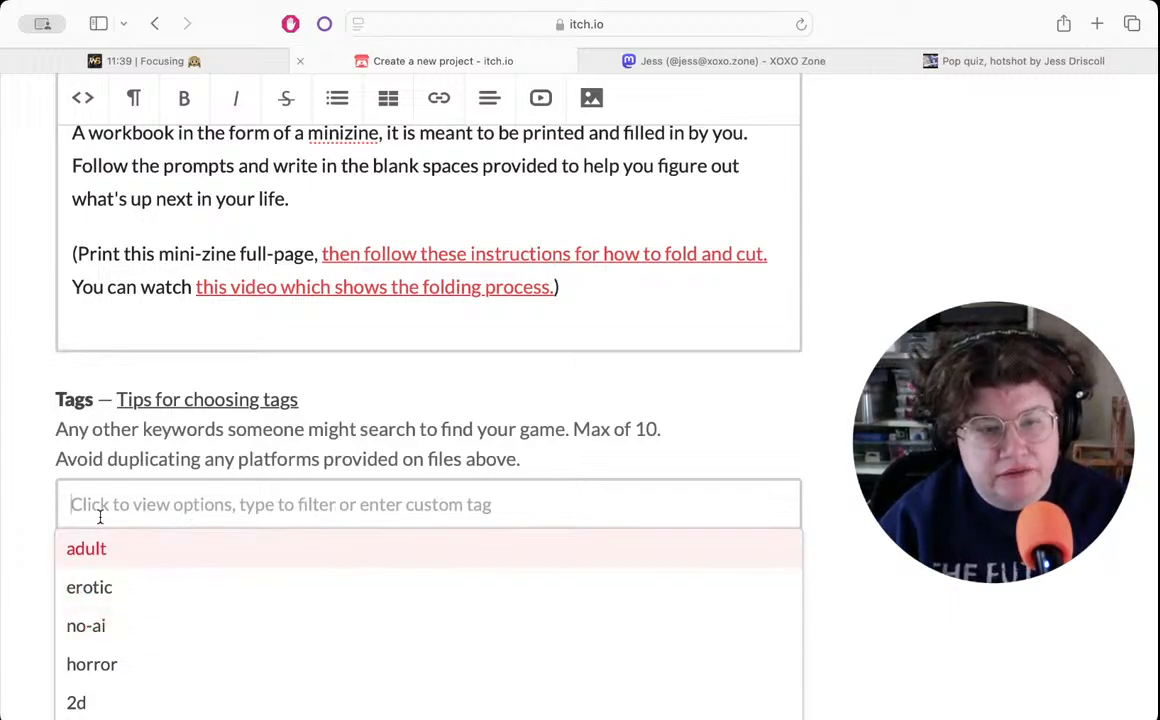
text(z)
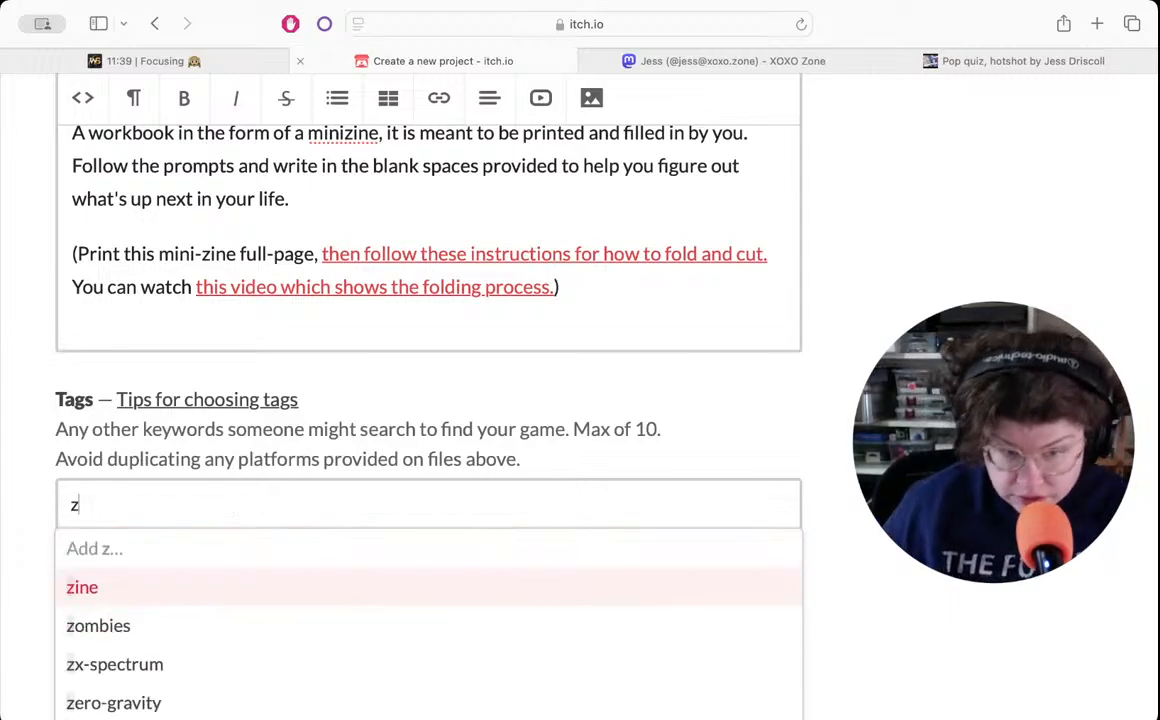
click(92, 588)
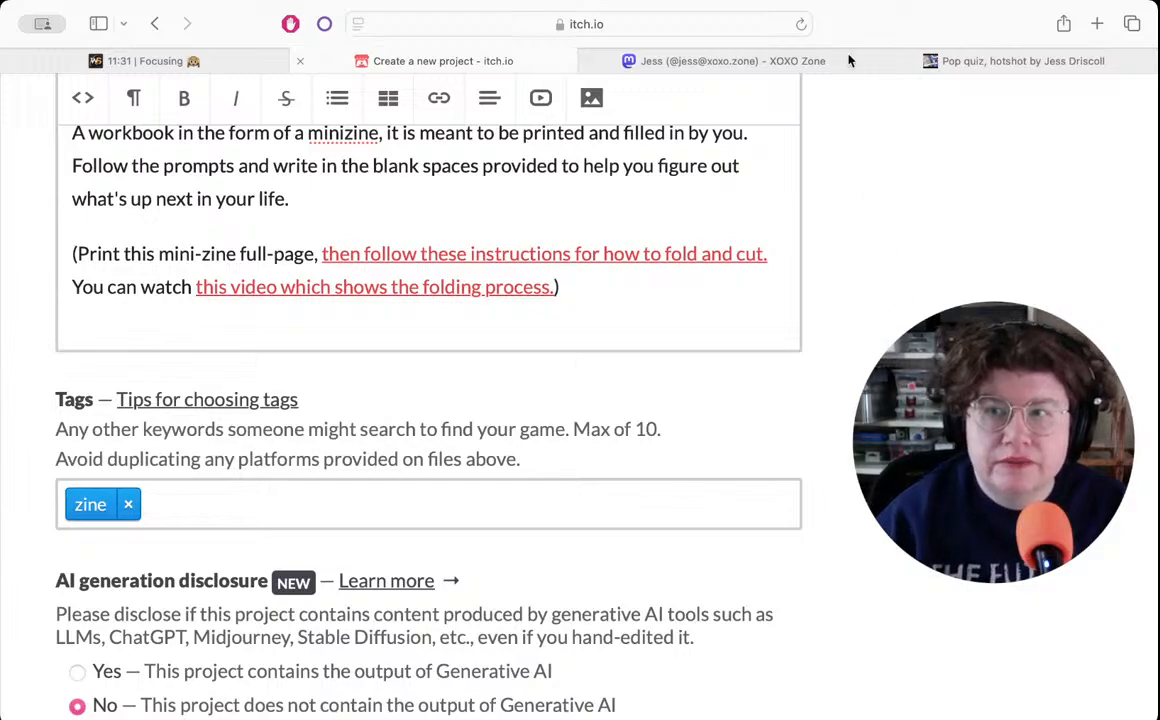
click(880, 63)
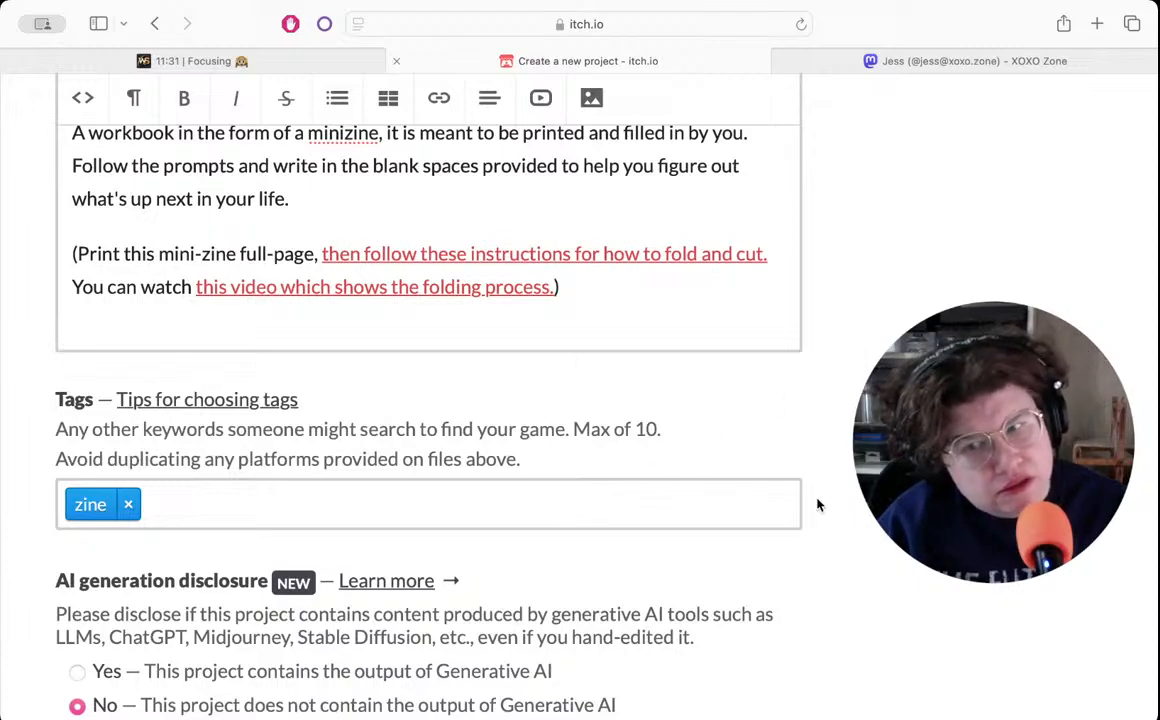
- Remove the word "for" from the end of the project's short description, leaving "a workbook"
scroll(855, 490, down, 5)
scroll(855, 490, down, 10)
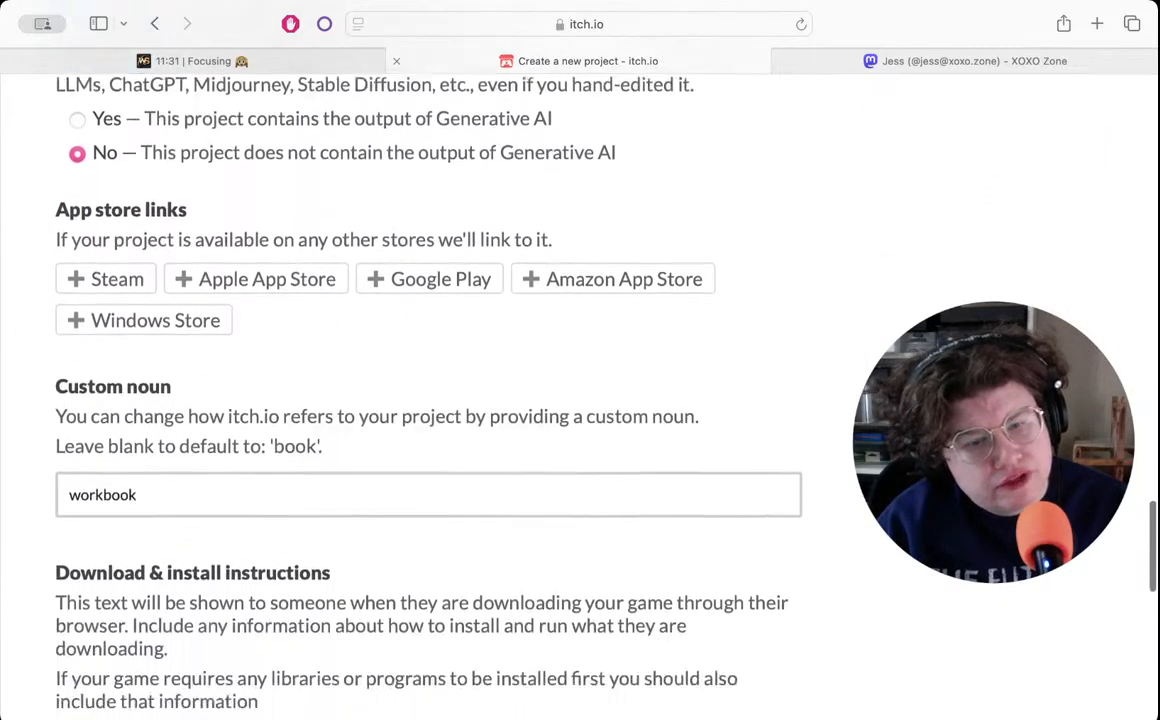
scroll(800, 505, down, 5)
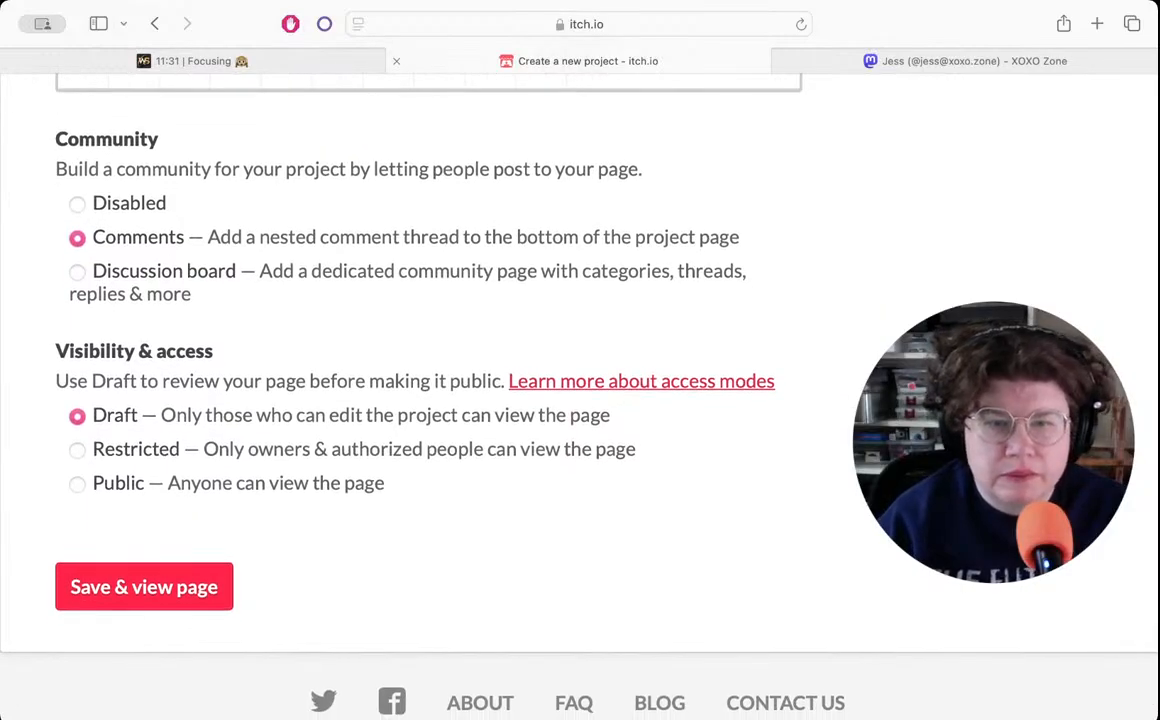
scroll(800, 505, up, 20)
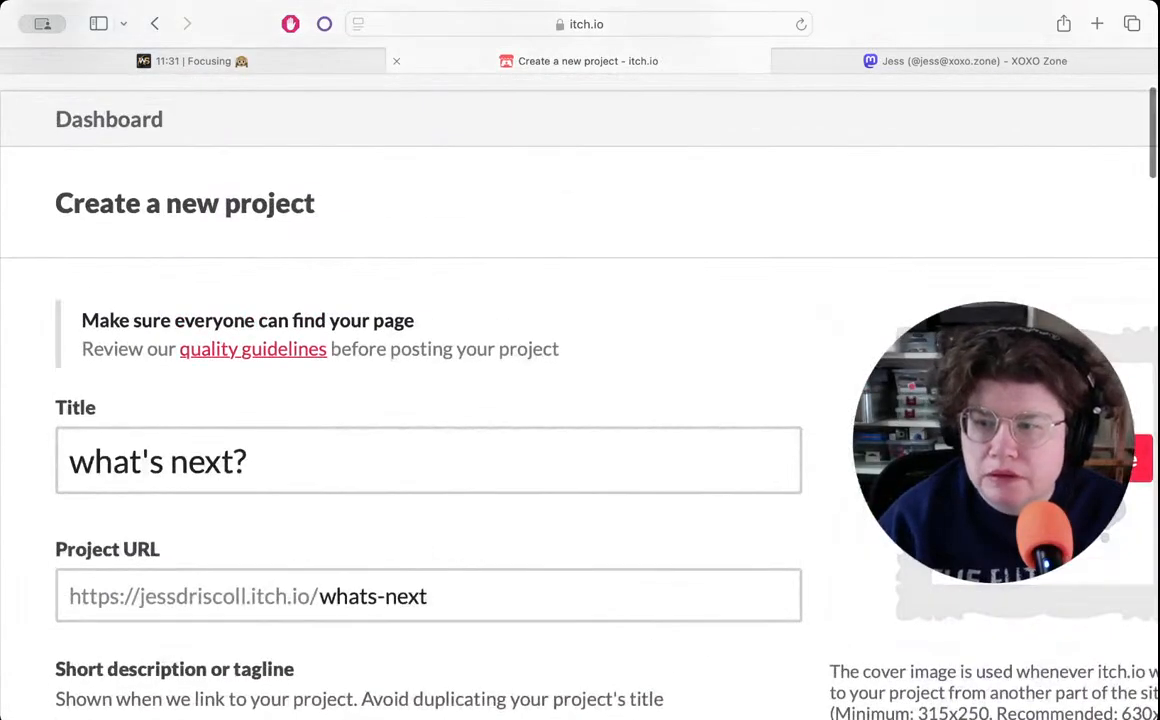
scroll(800, 505, down, 3)
scroll(818, 562, down, 5)
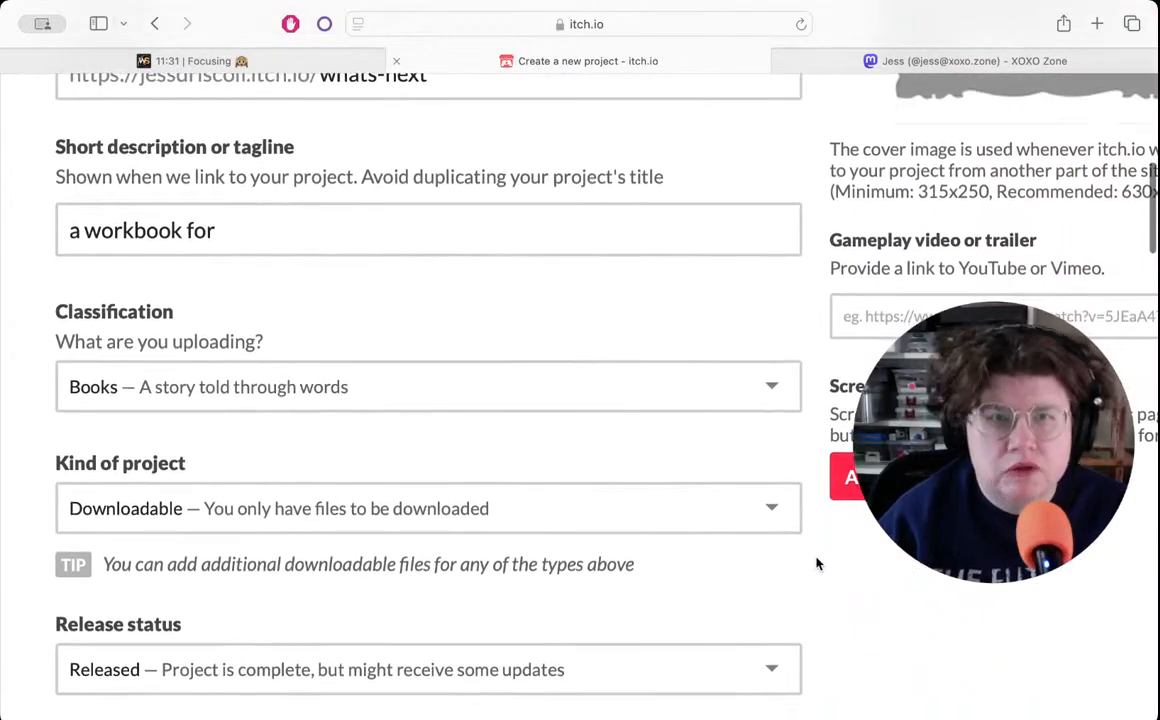
scroll(815, 563, up, 3)
scroll(816, 563, up, 1)
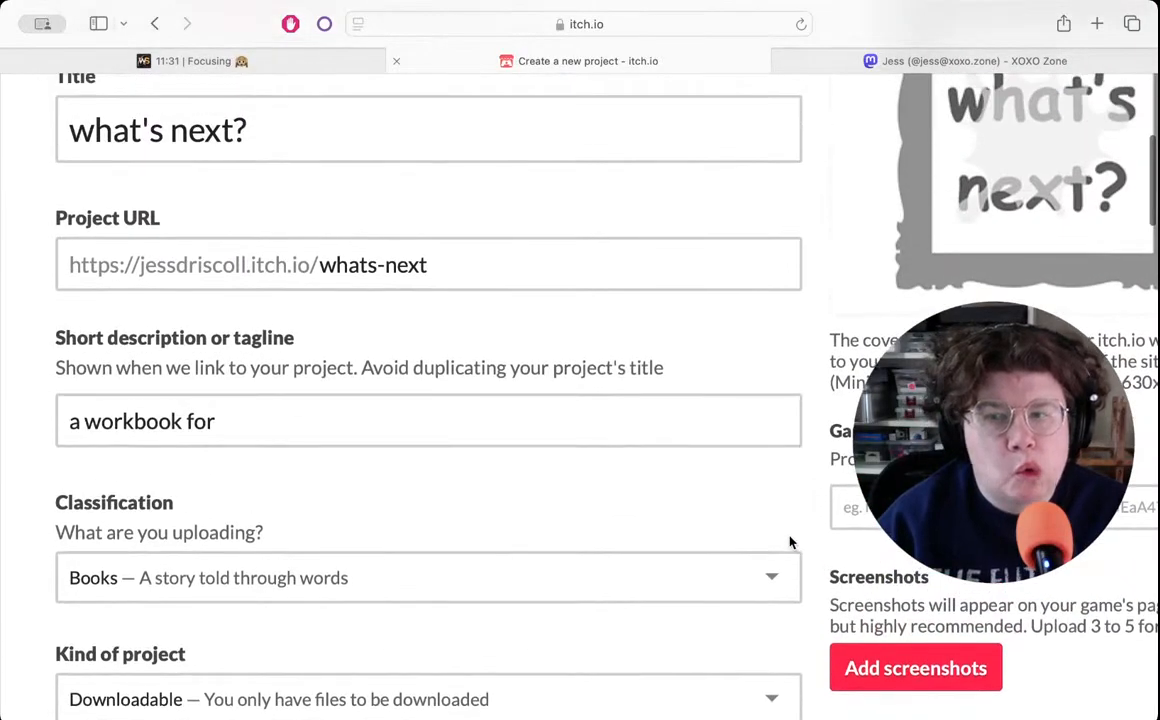
click(397, 418)
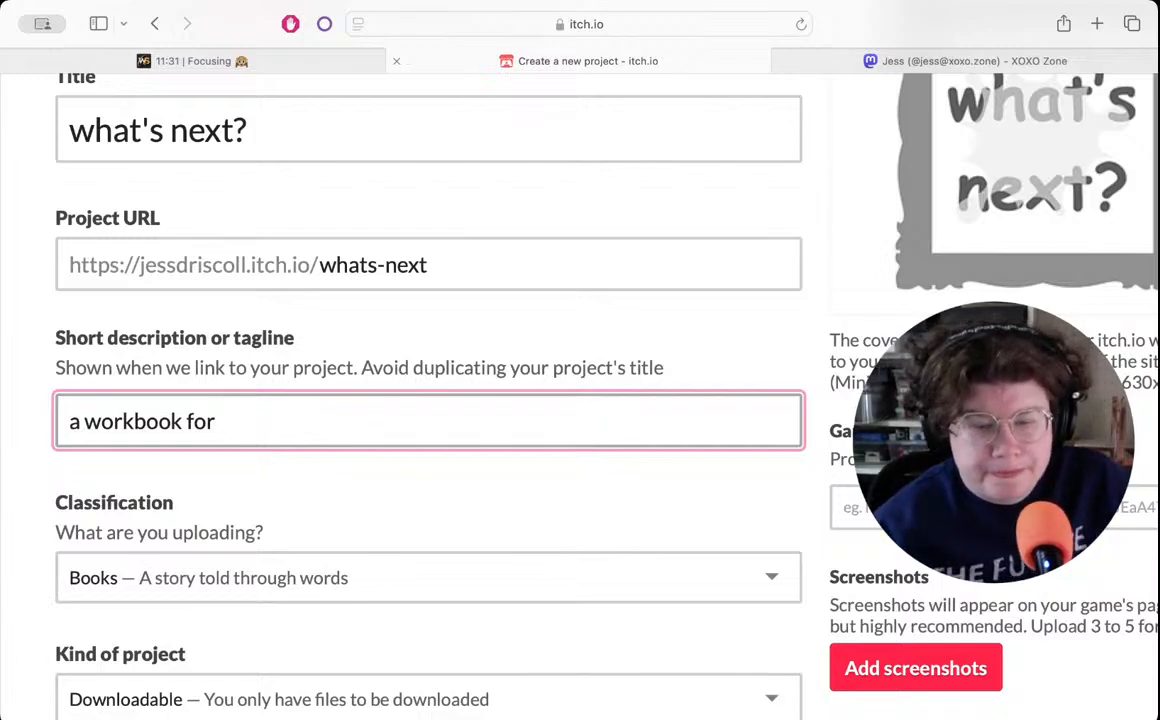
key(super+Tab)
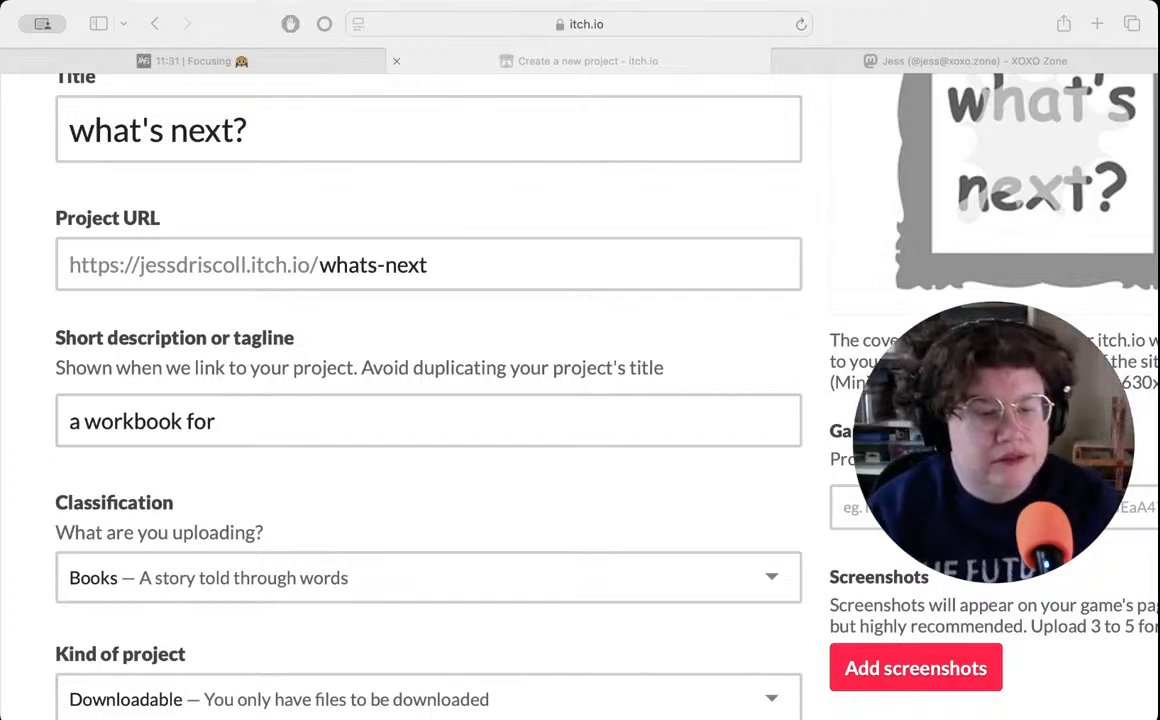
key(super+Tab)
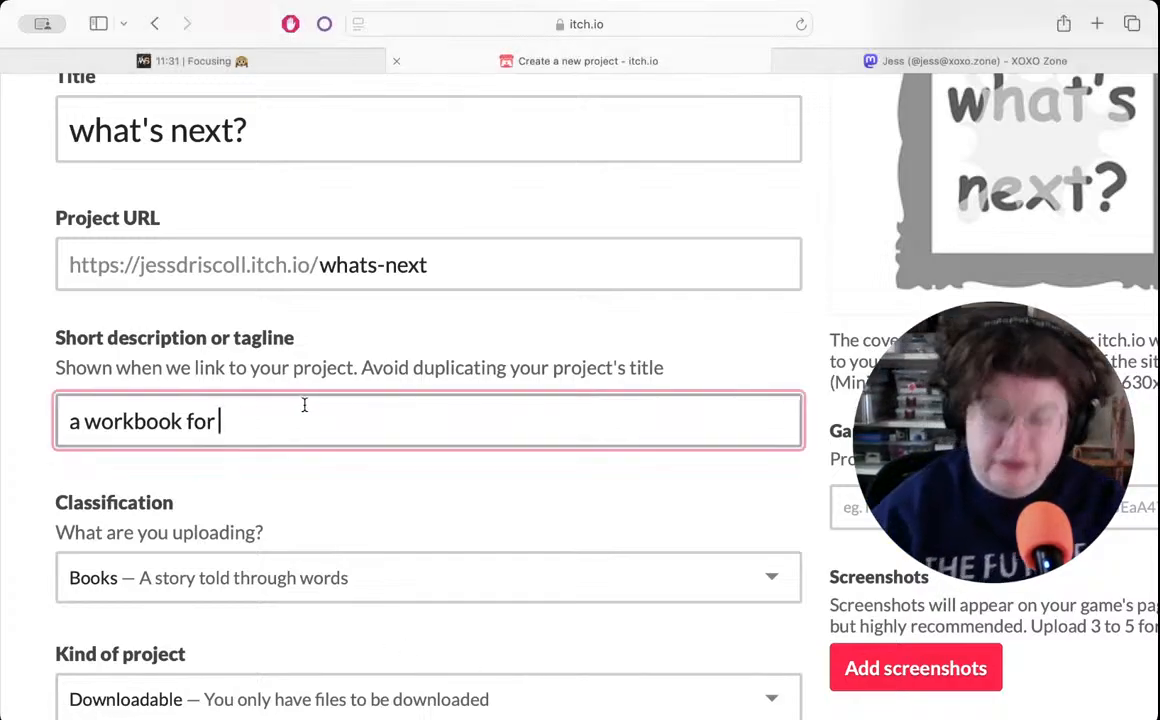
key(BackSpace)
key(BackSpace)
key(BackSpace)
key(BackSpace)
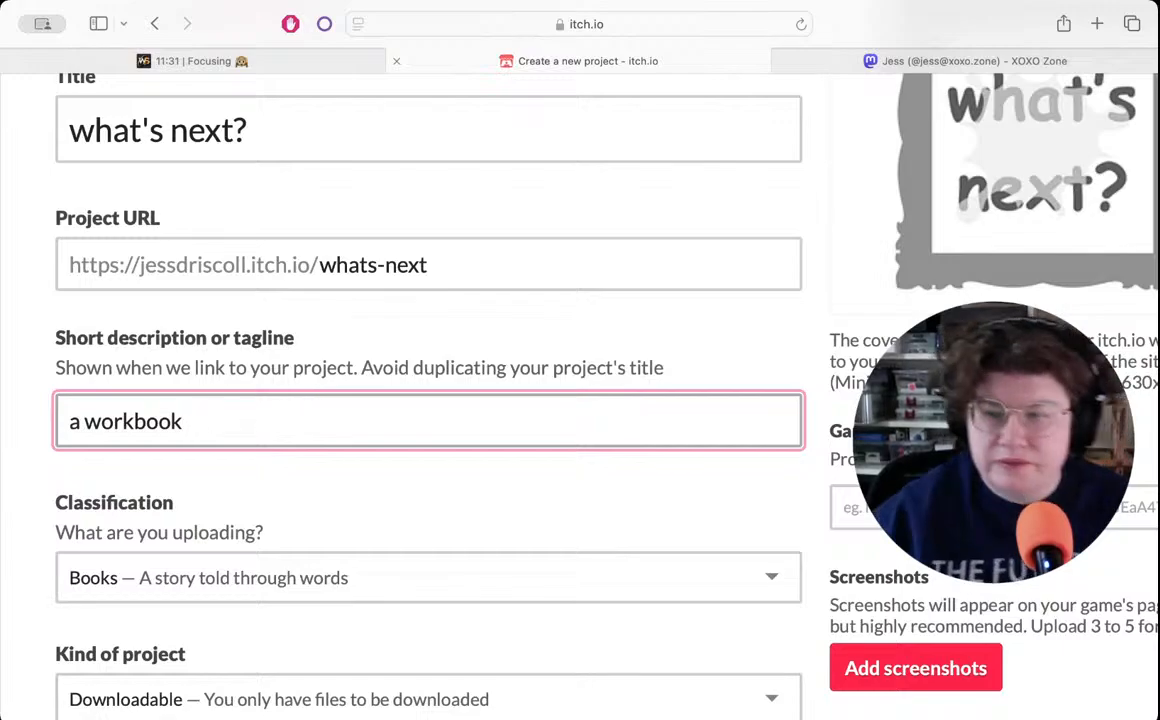
- Set the project's visibility to Public, allow new downloads and purchases, and save the page
scroll(430, 399, down, 5)
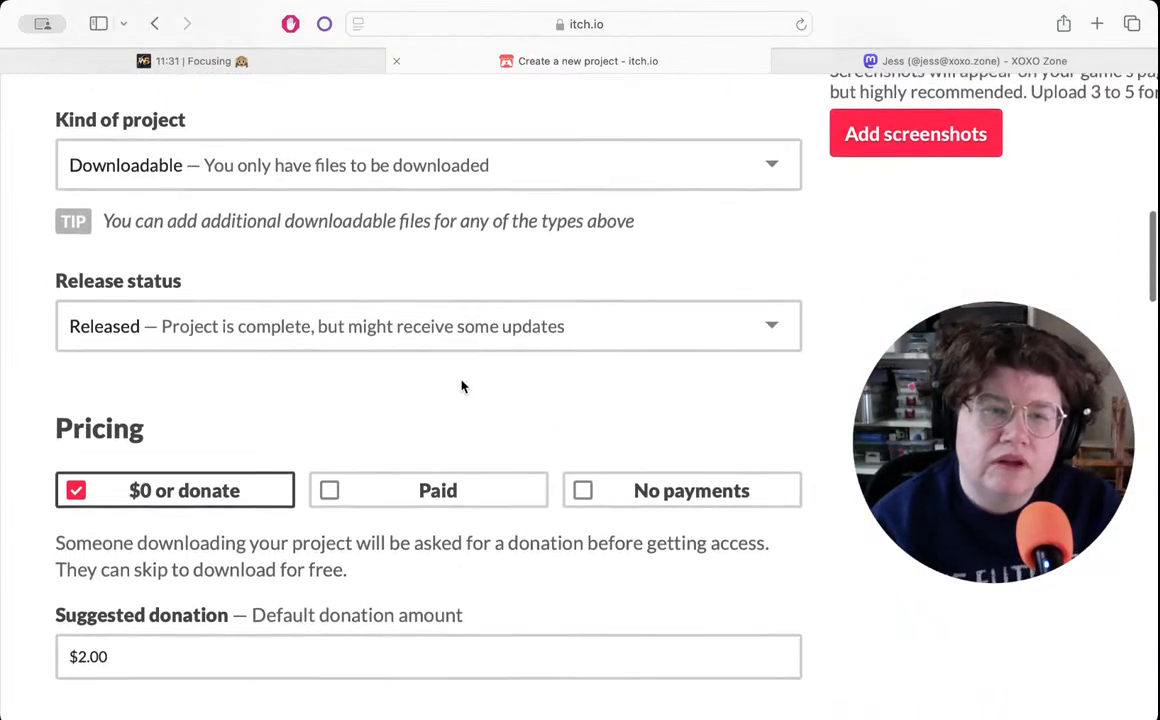
scroll(430, 399, down, 10)
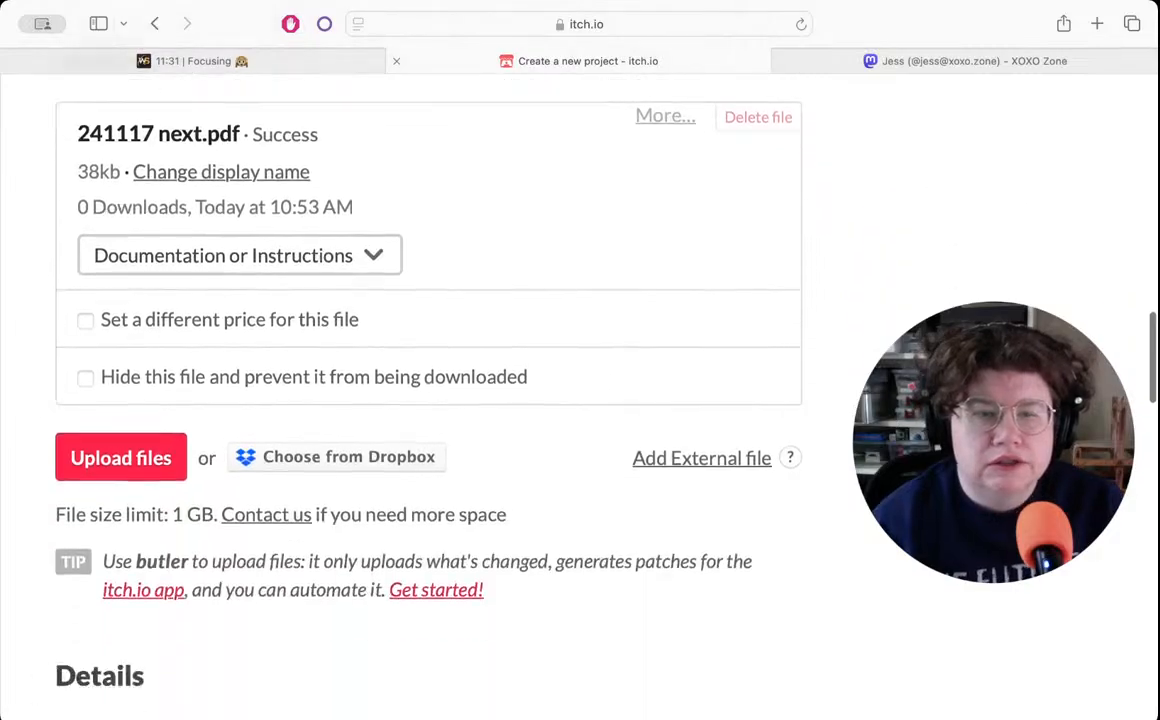
scroll(430, 399, down, 5)
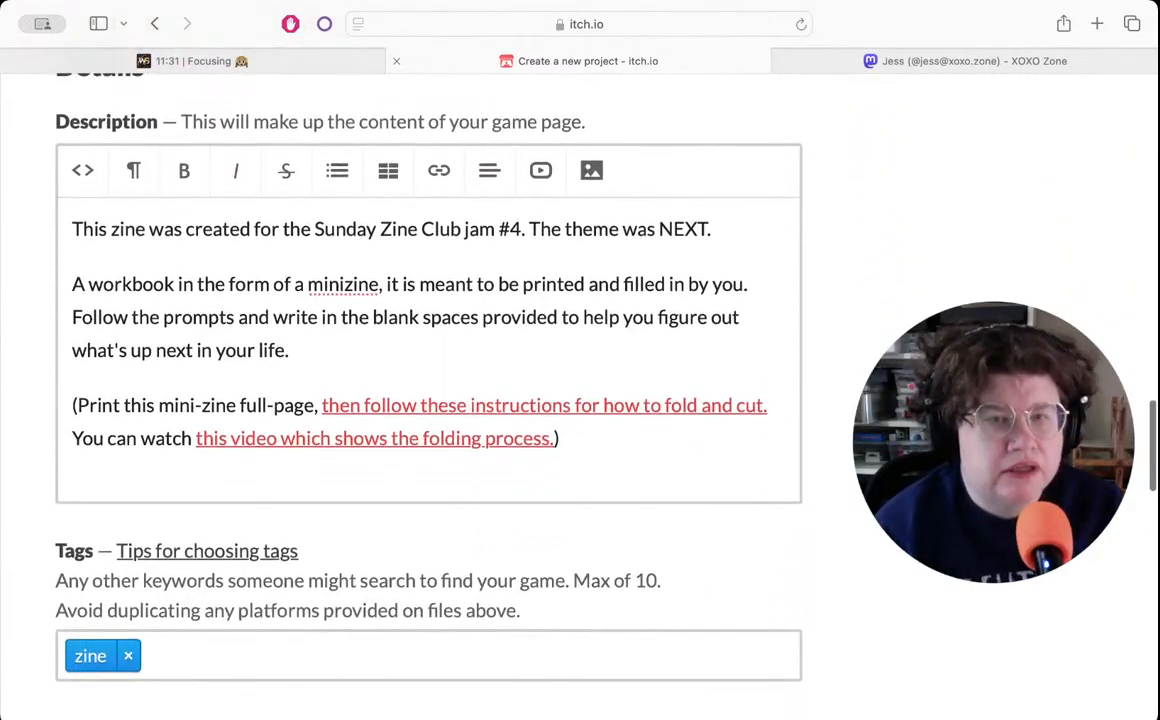
scroll(430, 399, down, 10)
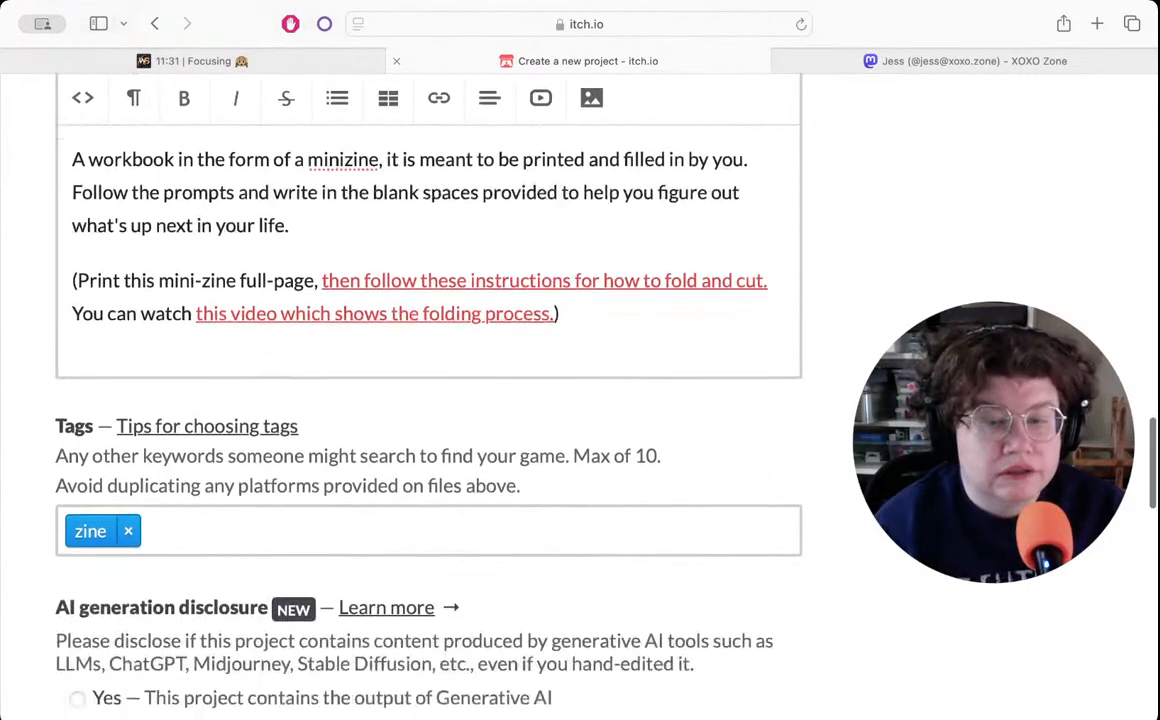
scroll(430, 399, down, 10)
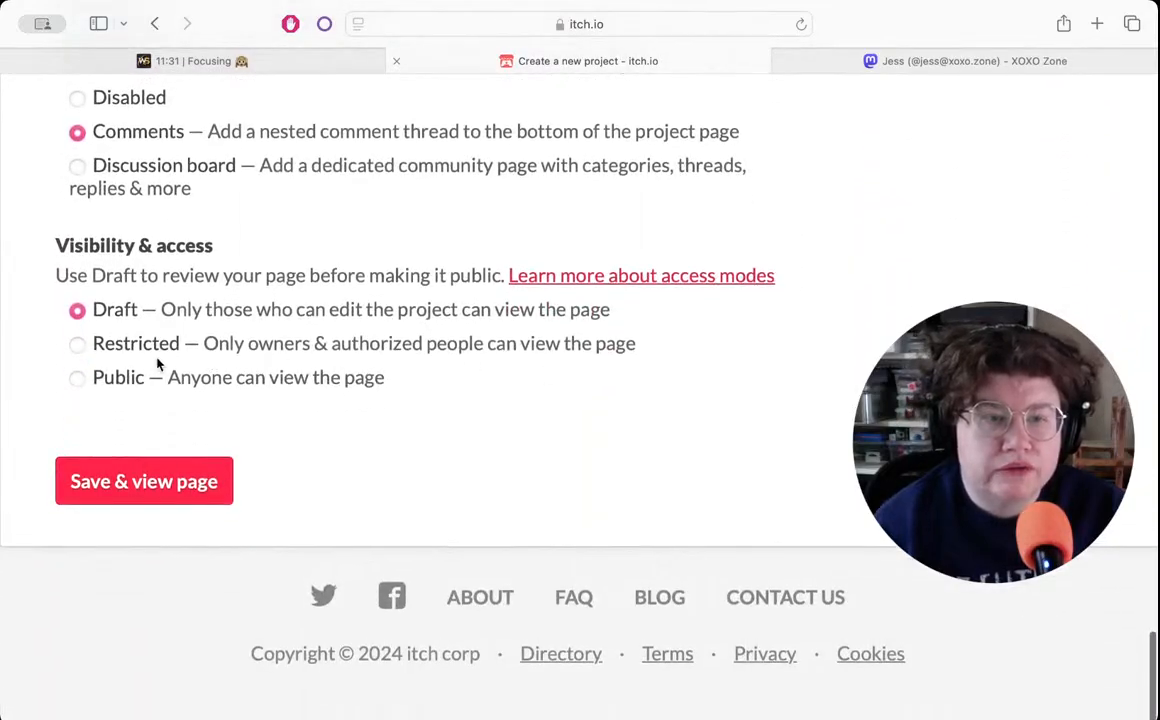
click(77, 378)
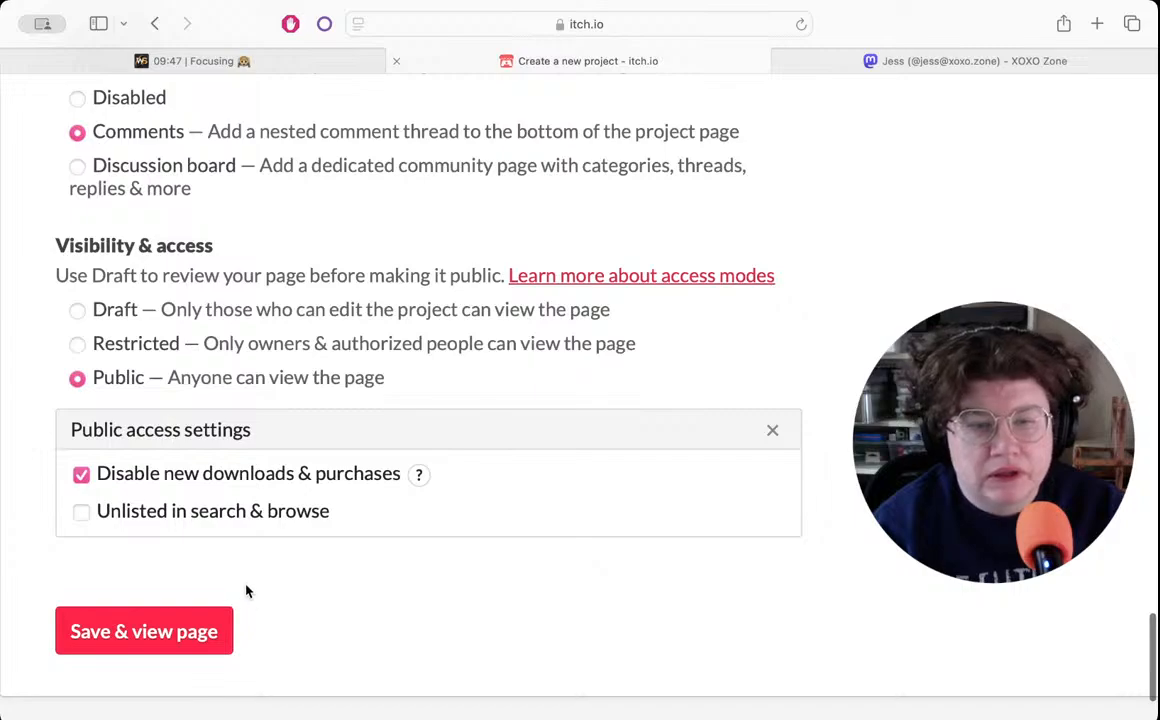
mouse_move(419, 476)
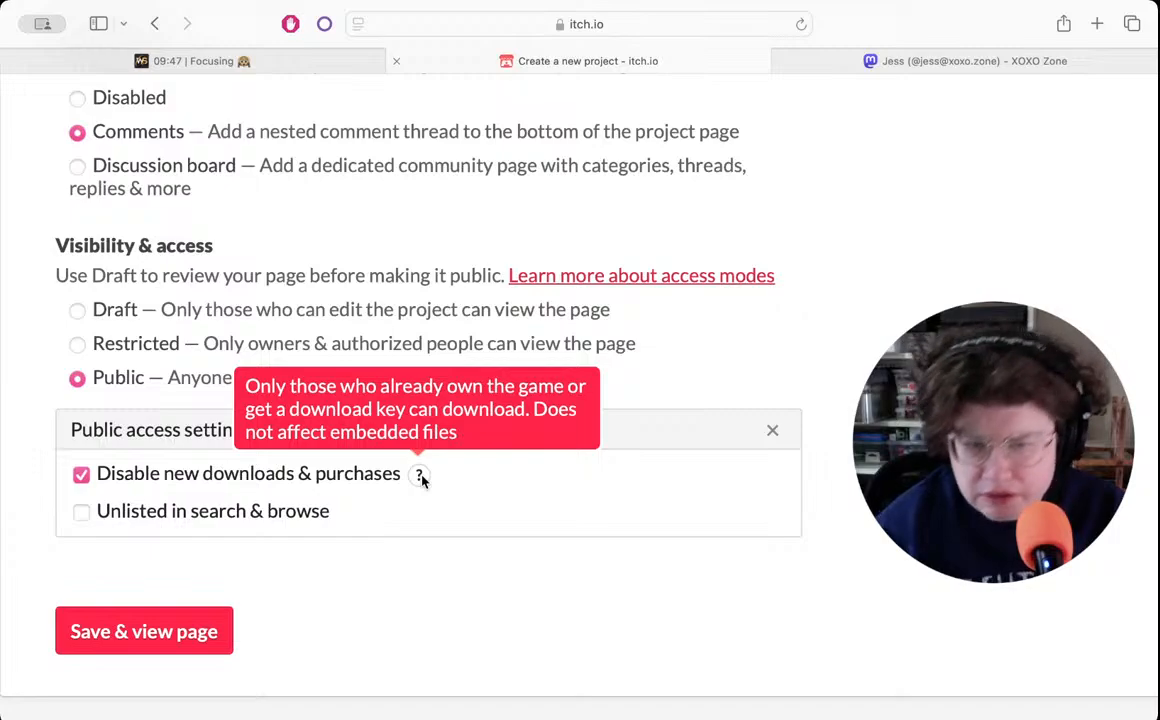
click(80, 478)
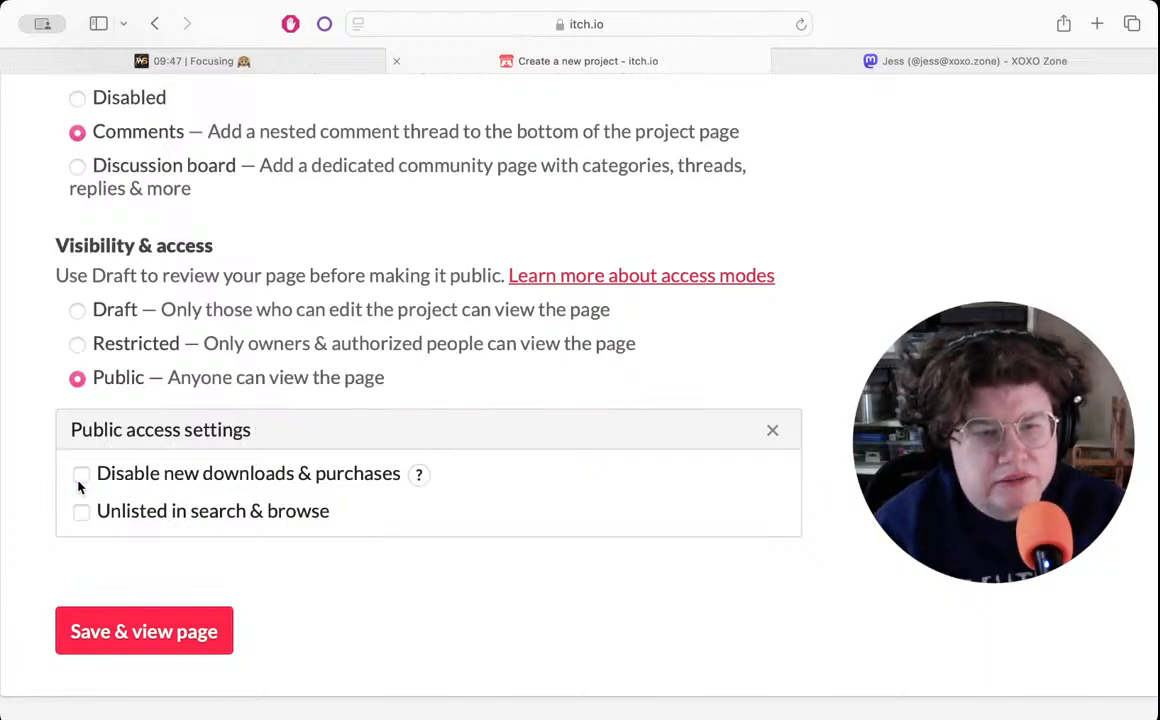
click(133, 633)
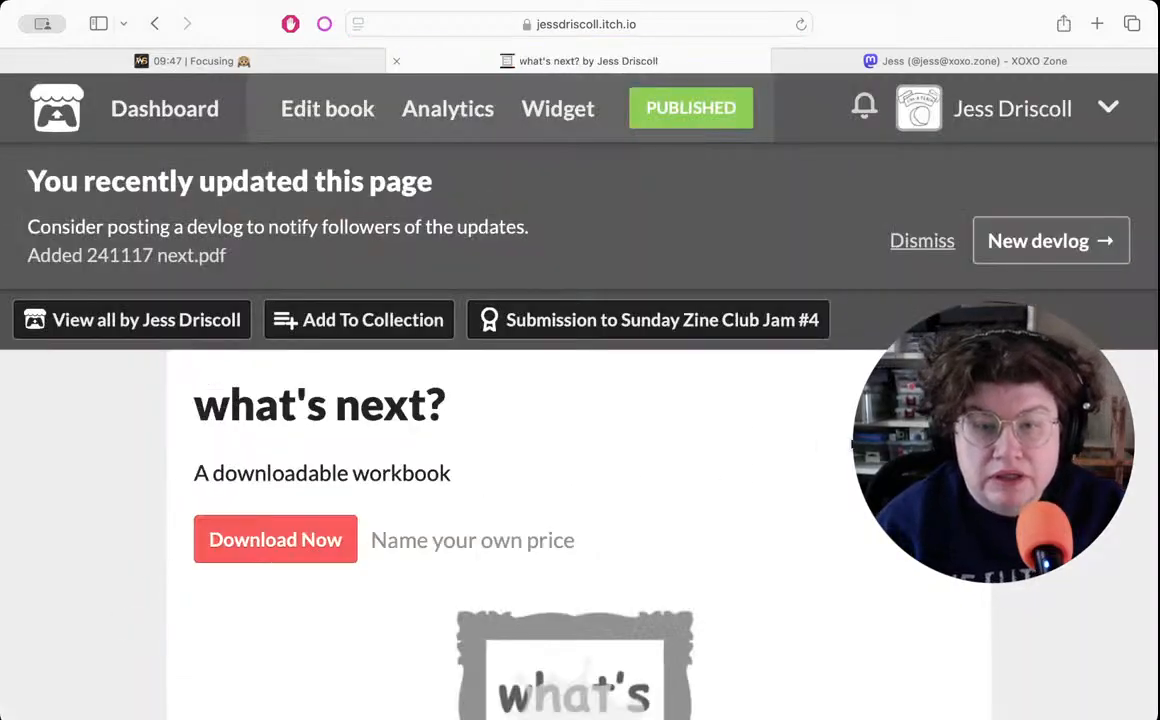
- Review the published "what's next?" project page and open its Sunday Zine Club Jam #4 submission
scroll(735, 448, down, 6)
scroll(580, 400, down, 6)
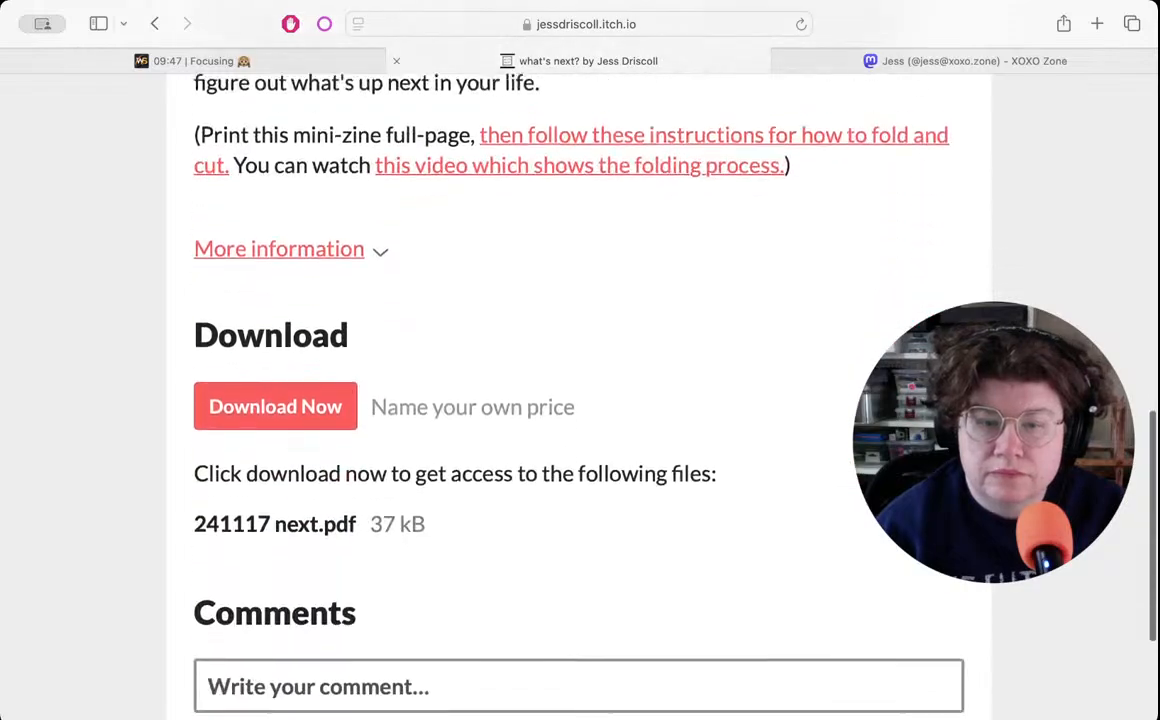
scroll(586, 325, up, 15)
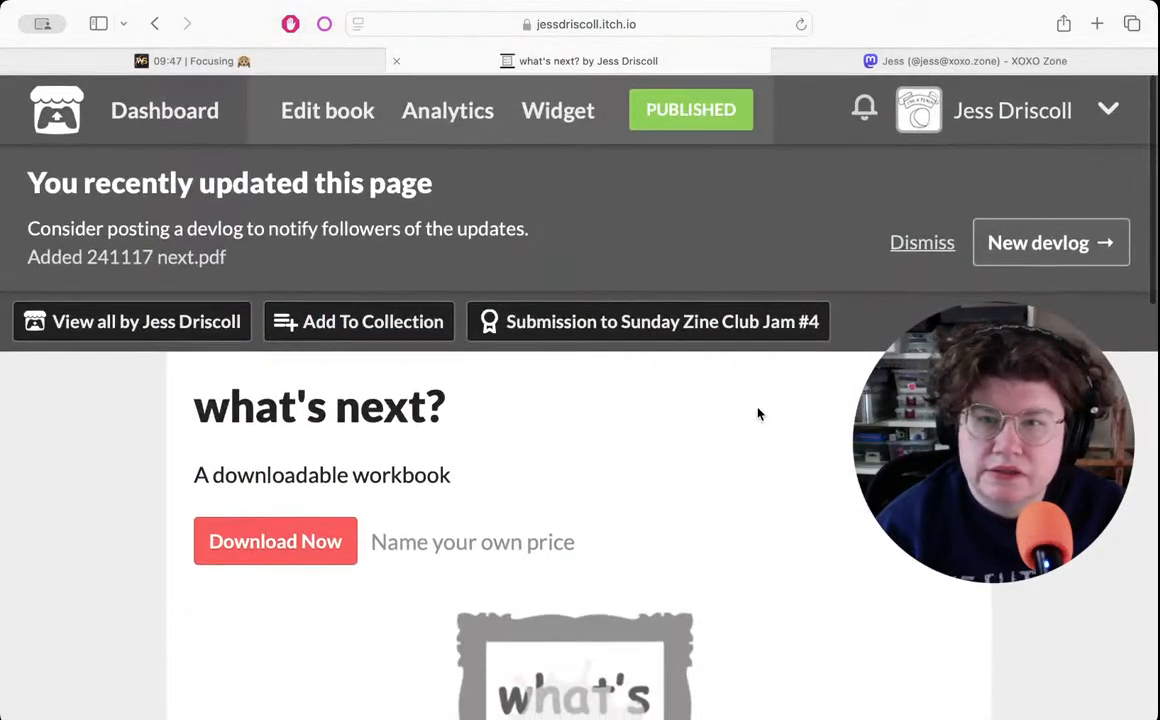
click(586, 322)
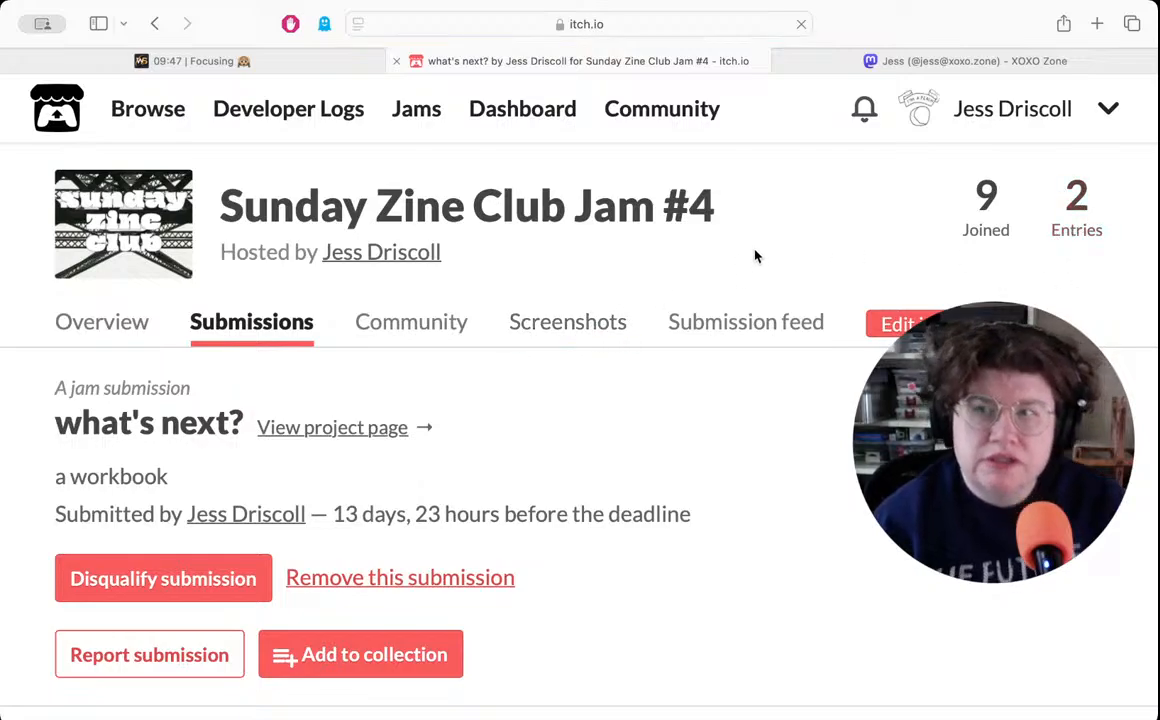
- Open the creator's itch.io profile and look through the published zines and games
click(988, 112)
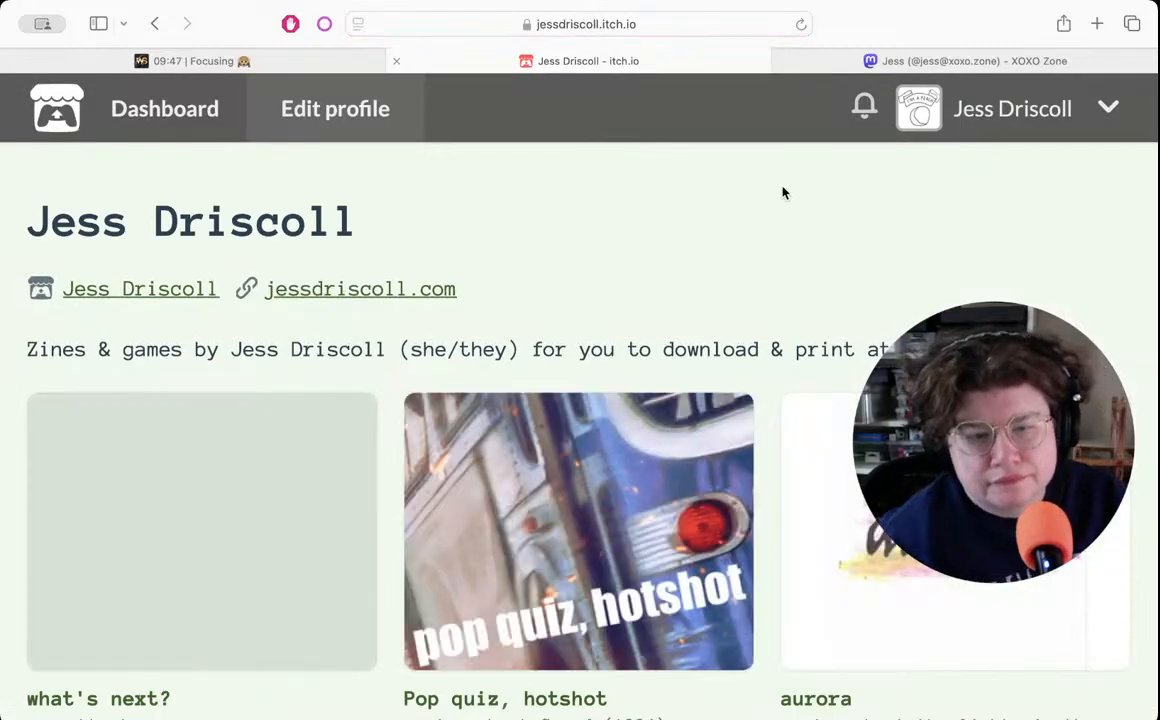
scroll(782, 195, down, 3)
scroll(782, 195, down, 2)
scroll(760, 220, up, 5)
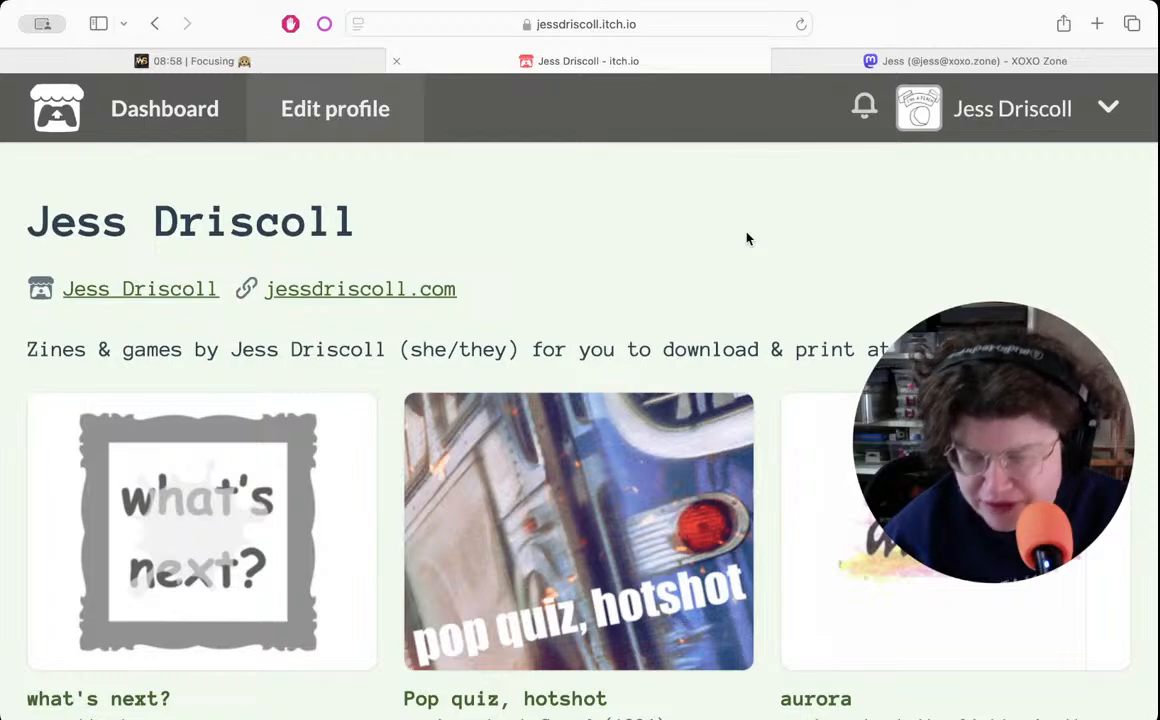
scroll(764, 234, down, 2)
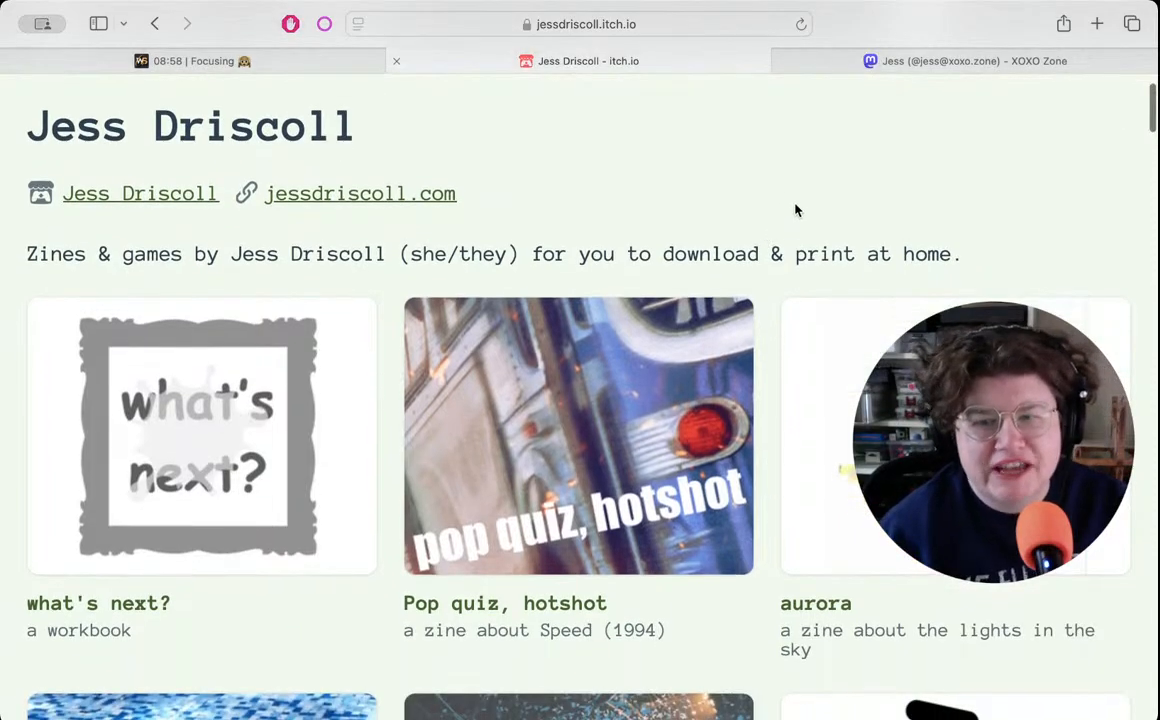
scroll(790, 200, down, 2)
scroll(780, 228, down, 1)
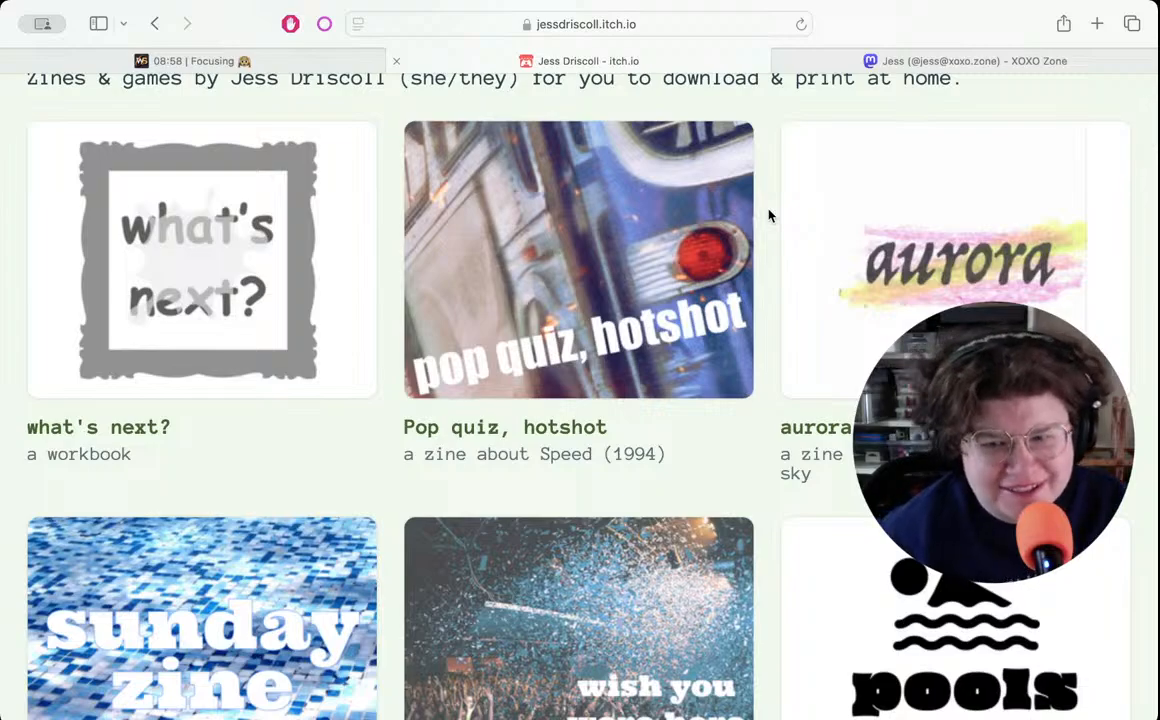
scroll(768, 215, down, 1)
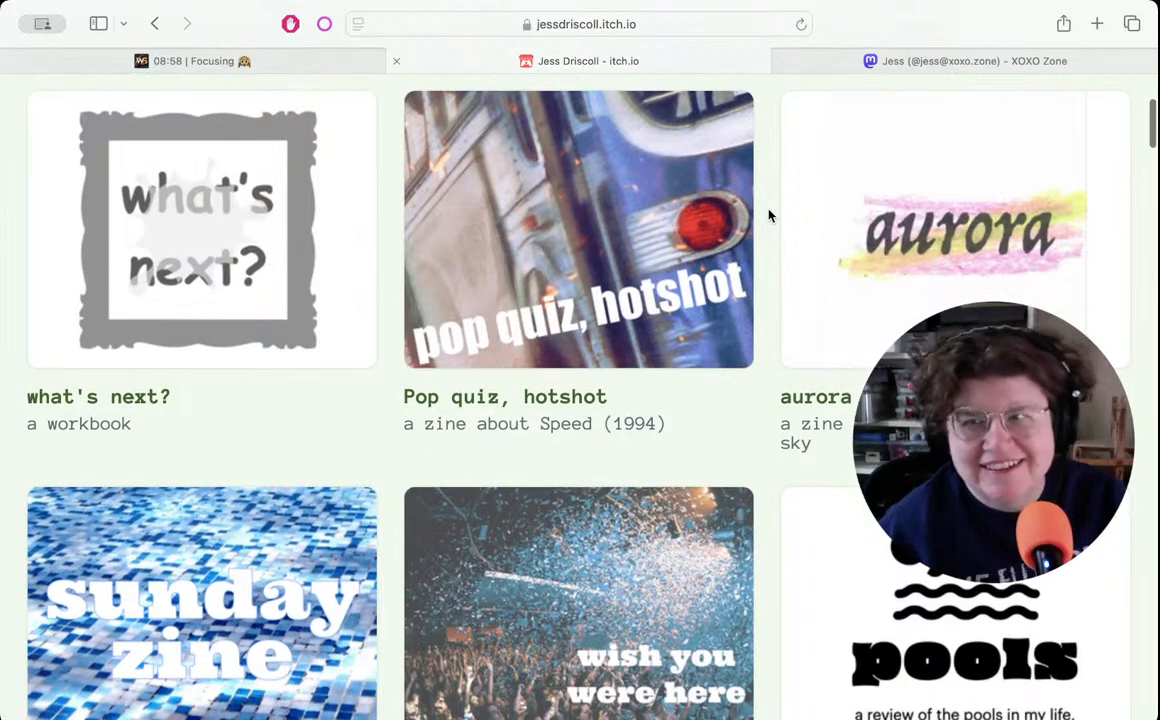
scroll(768, 215, down, 8)
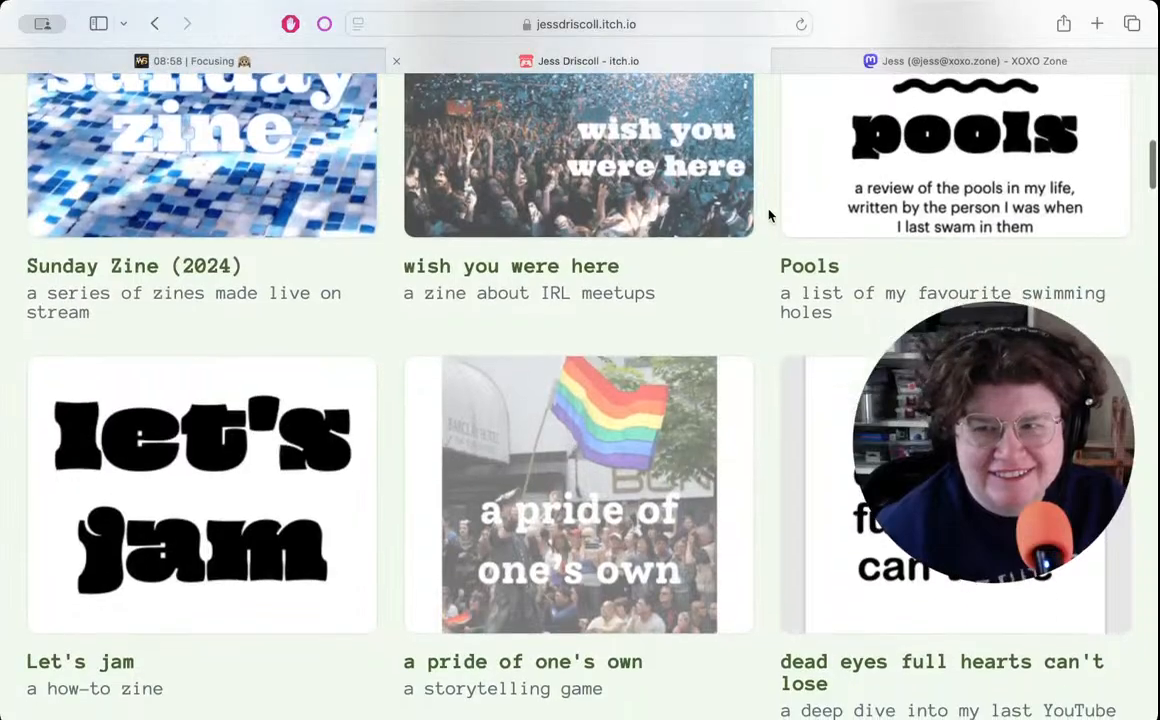
scroll(768, 215, down, 5)
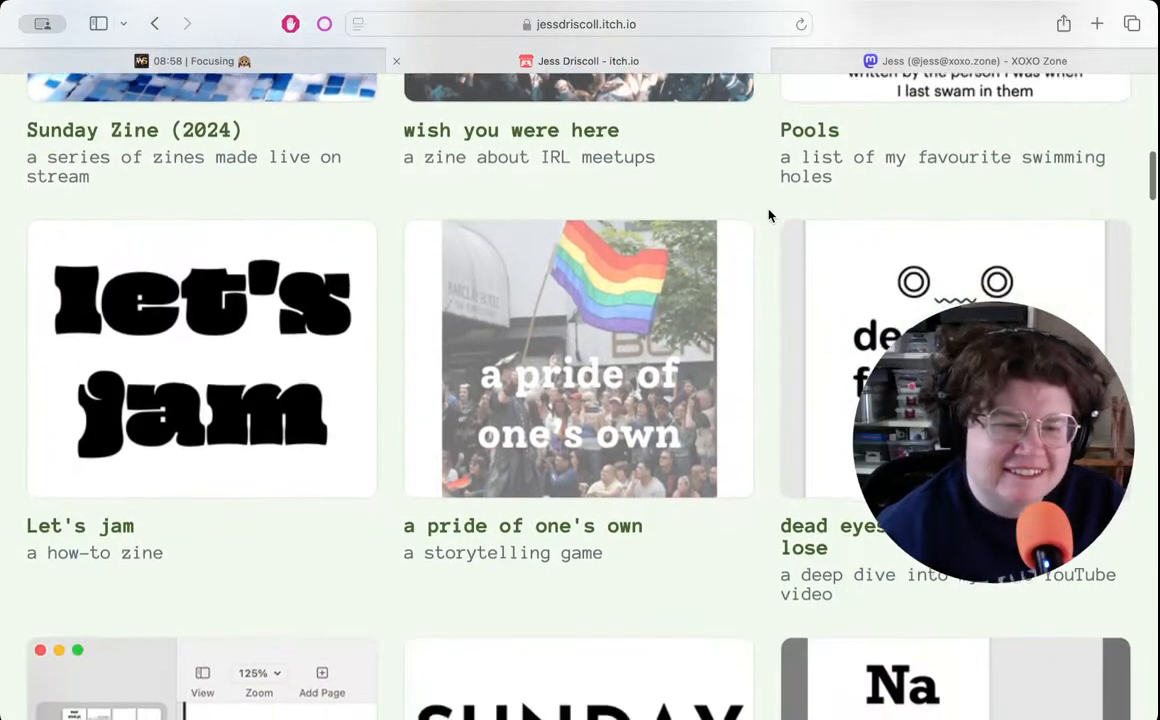
scroll(768, 215, up, 1)
scroll(768, 215, up, 15)
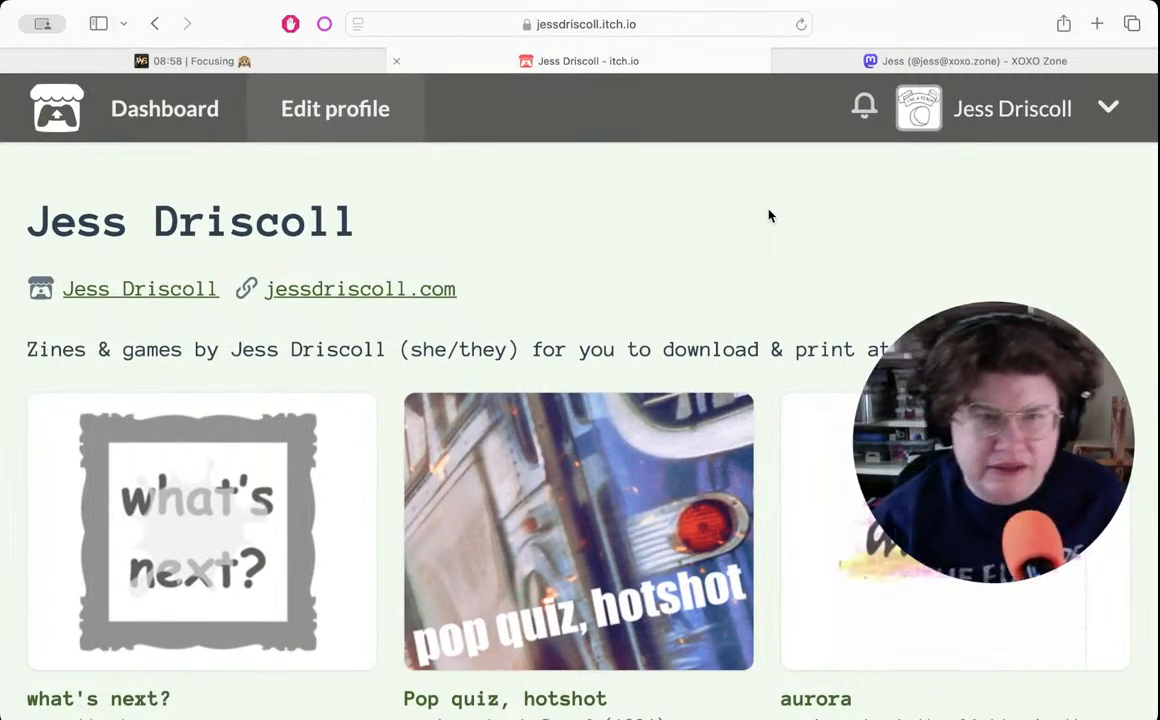
- Switch to Pages and view the "241117 next.pages" zine document
click(255, 61)
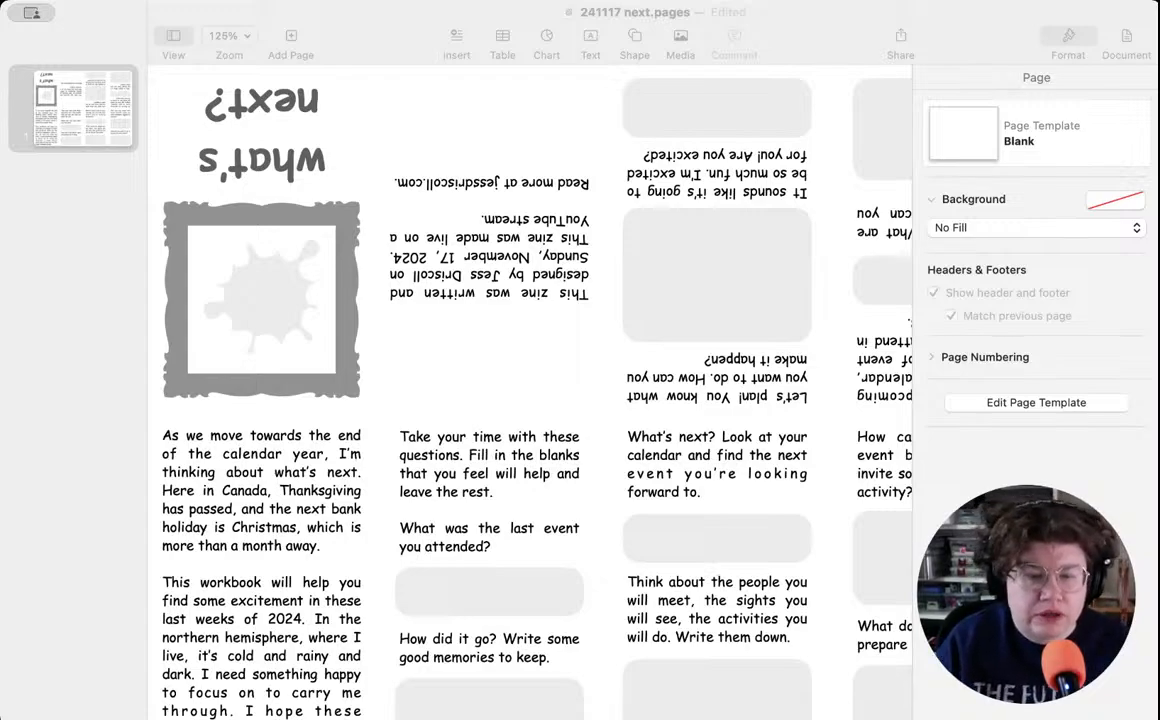
key(super+Tab)
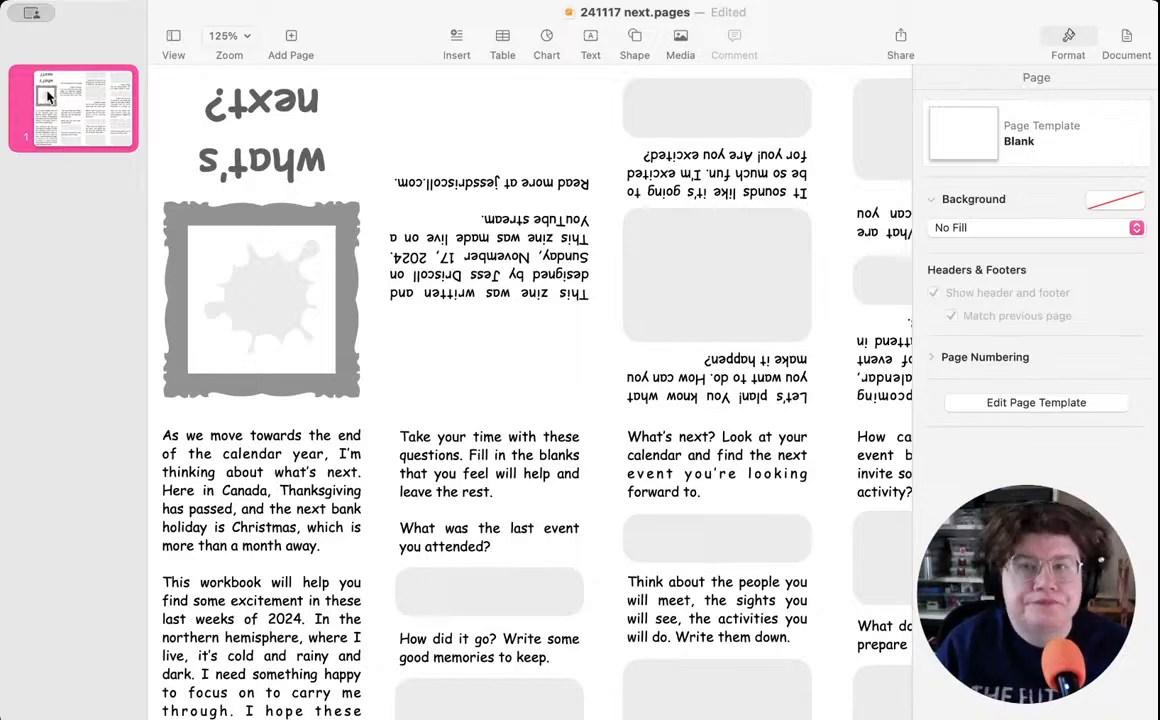
key(super+Tab)
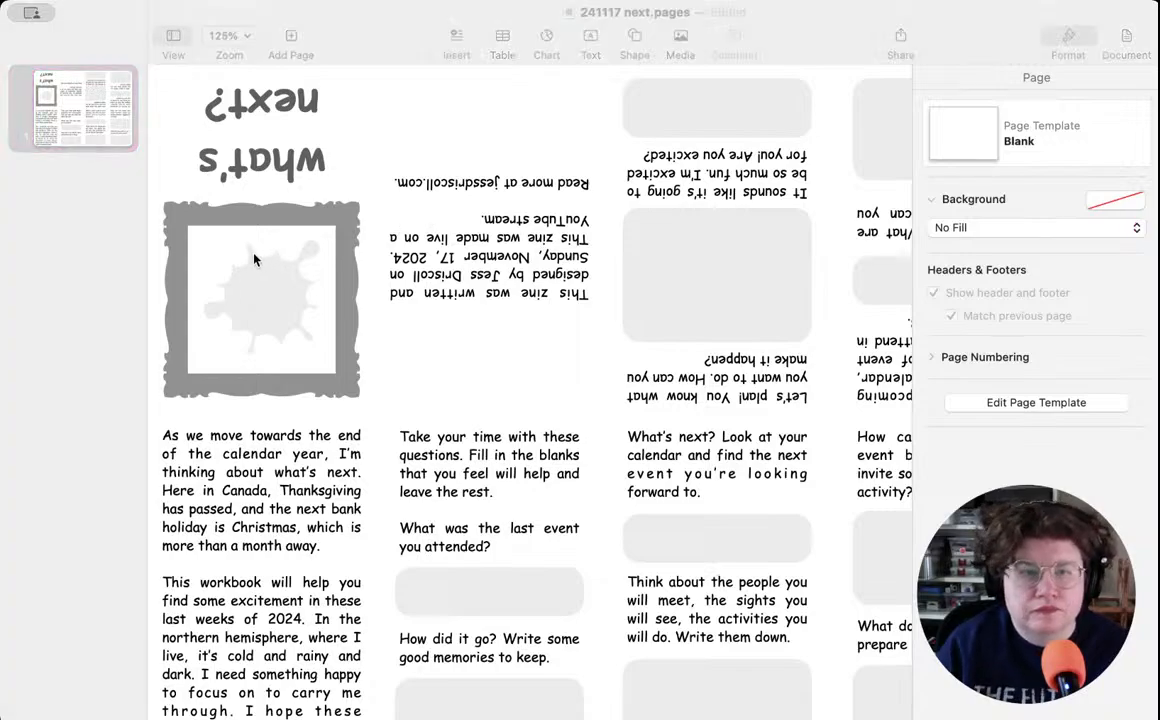
key(super+Tab)
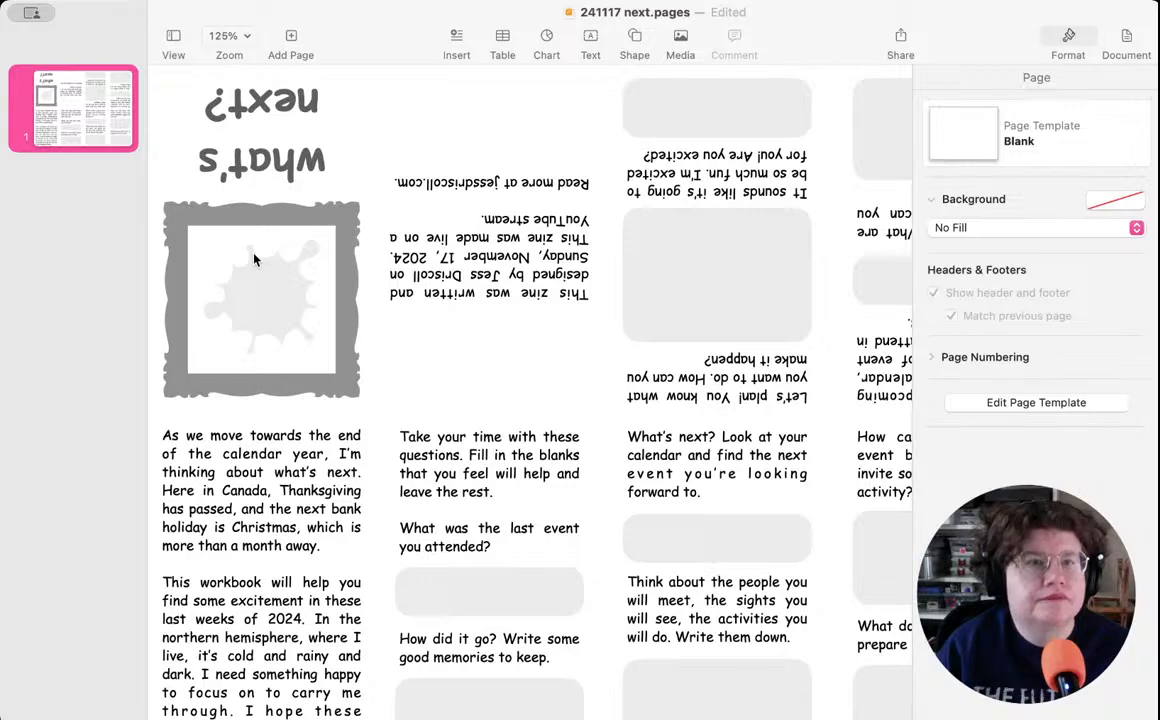
- Name the untitled zine template document "241124 autumn"
key(super+Tab)
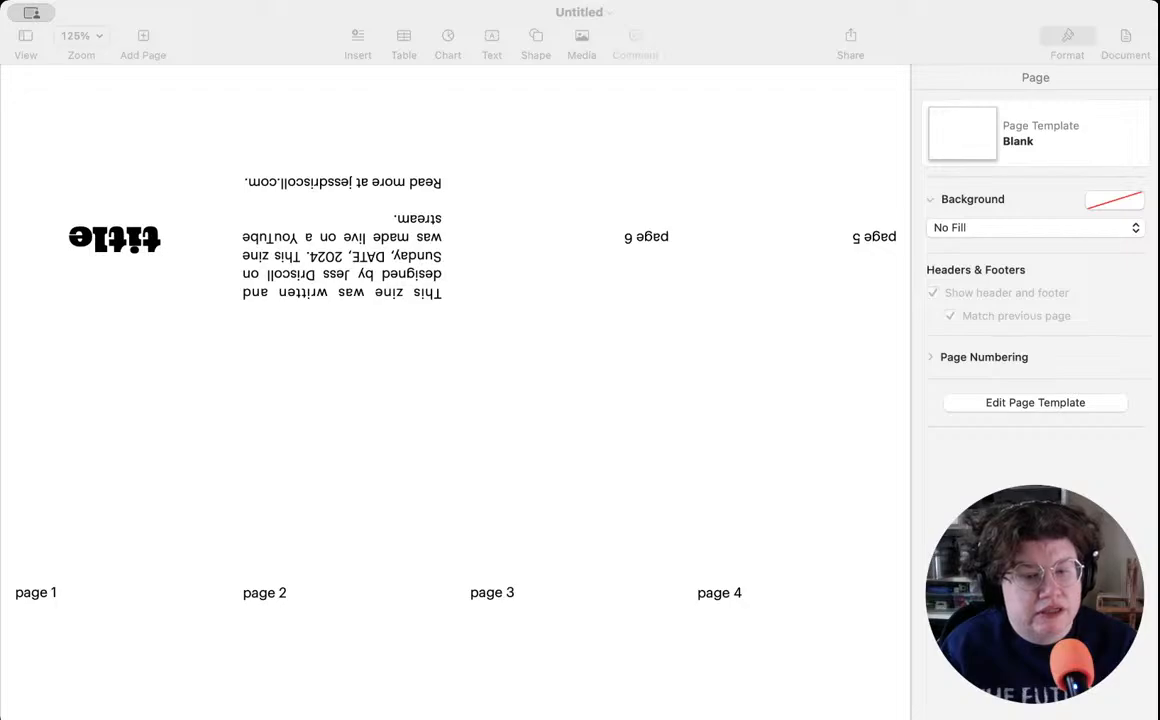
key(super+Tab)
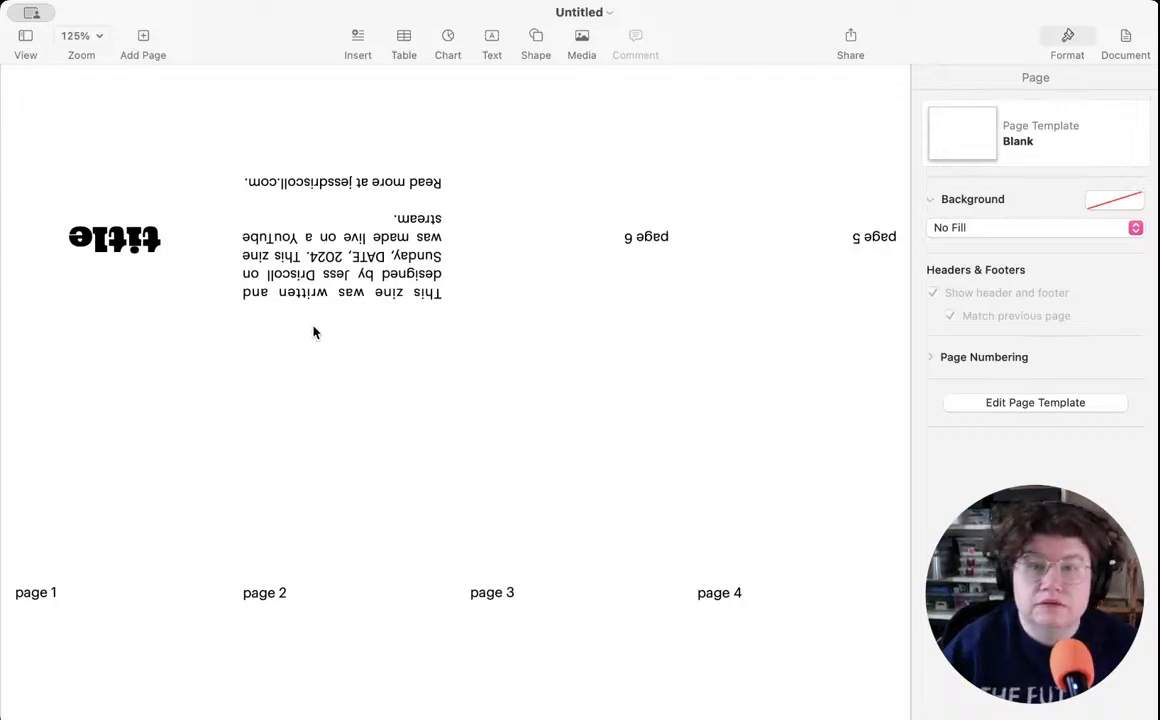
click(577, 14)
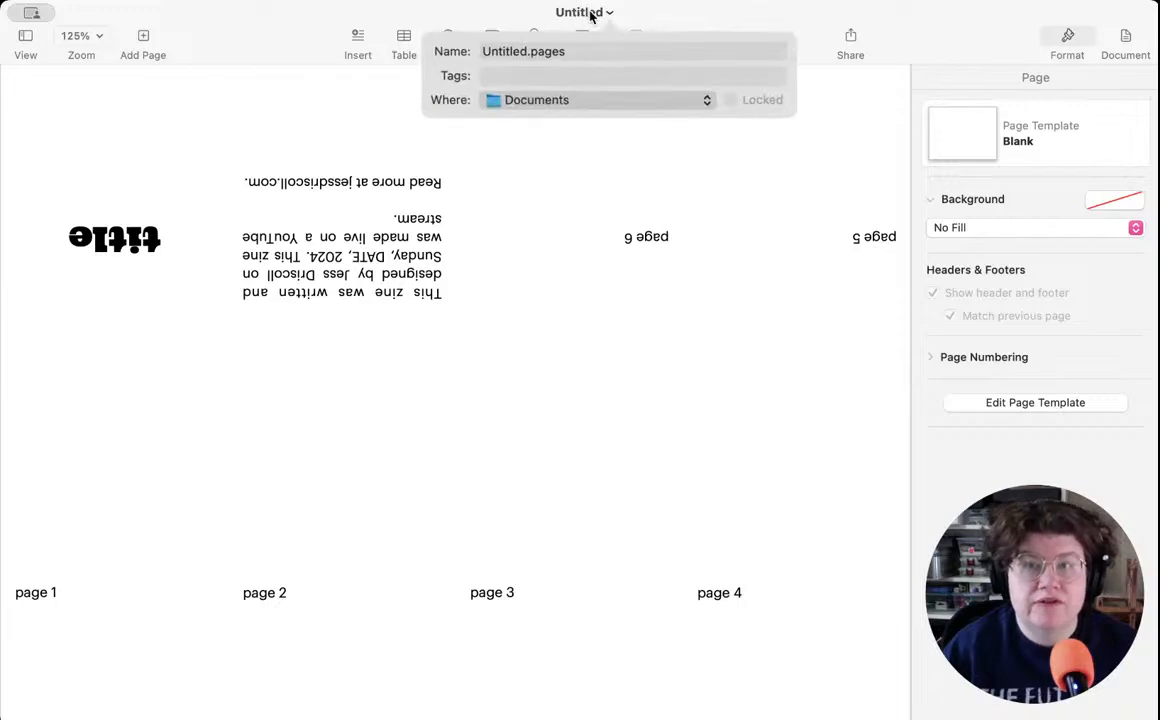
click(527, 50)
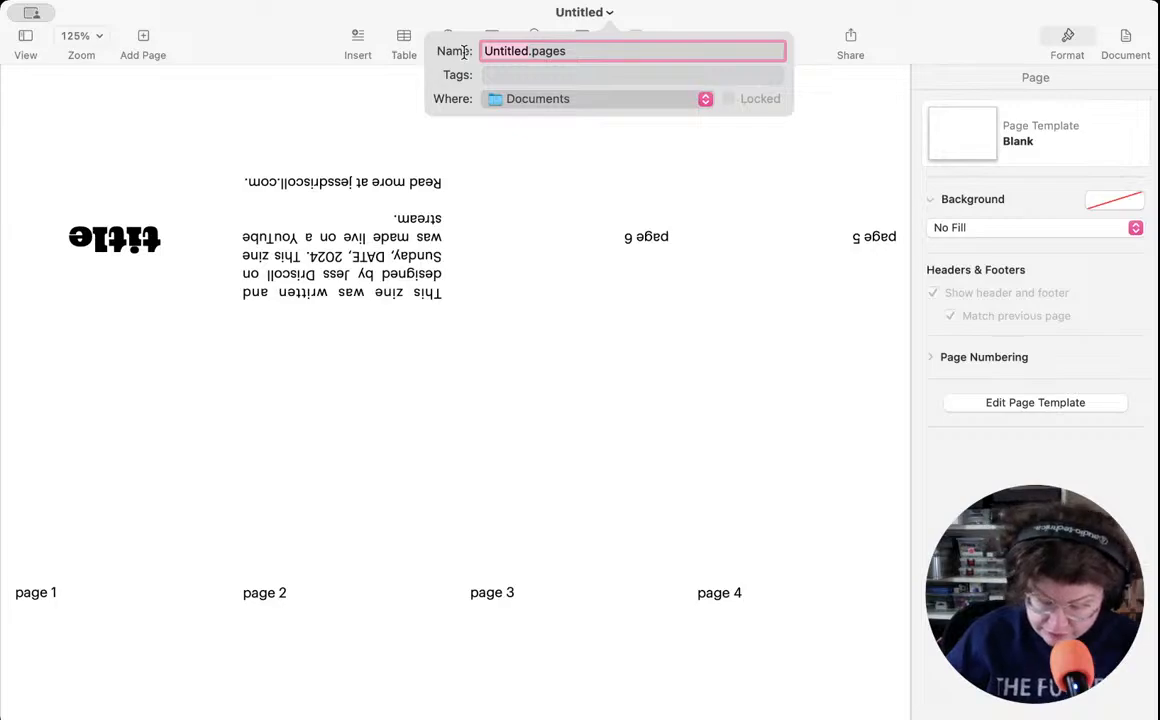
text(241124)
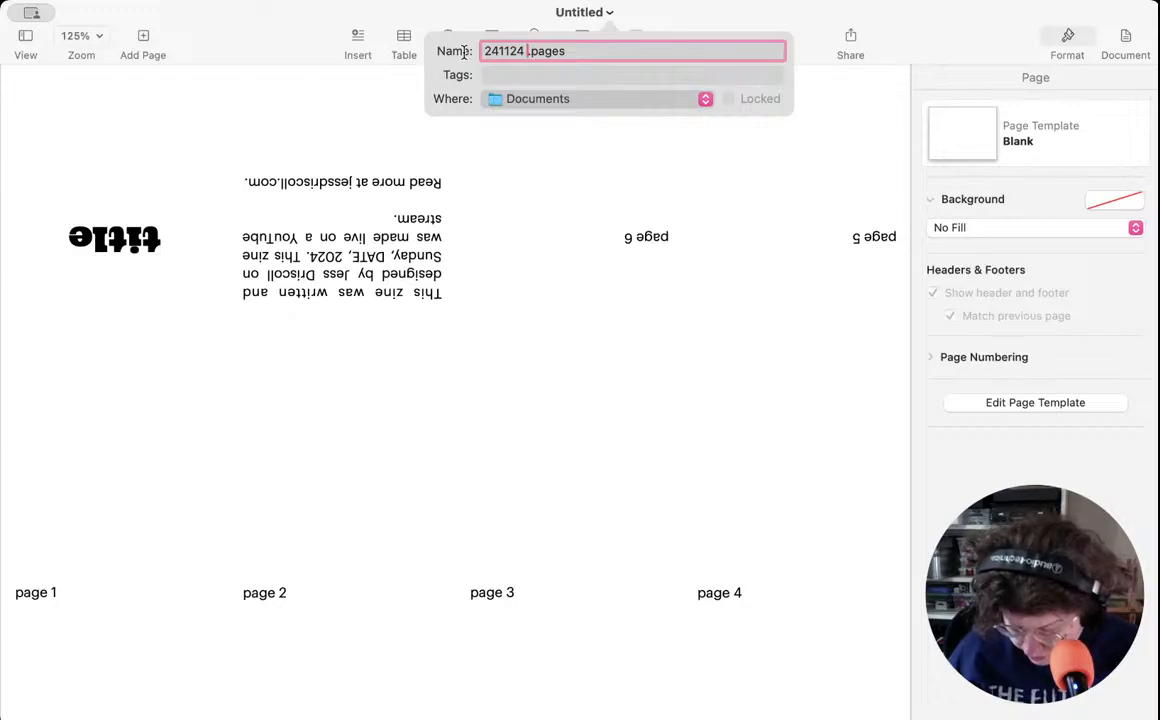
text(autumn)
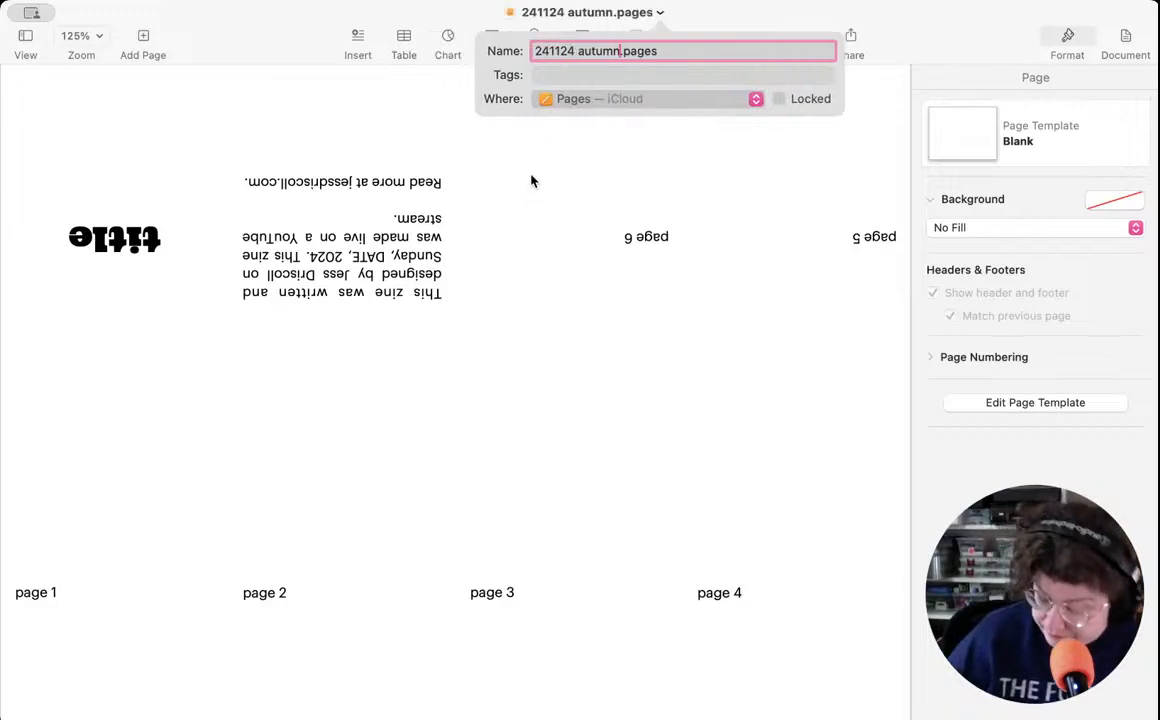
key(Return)
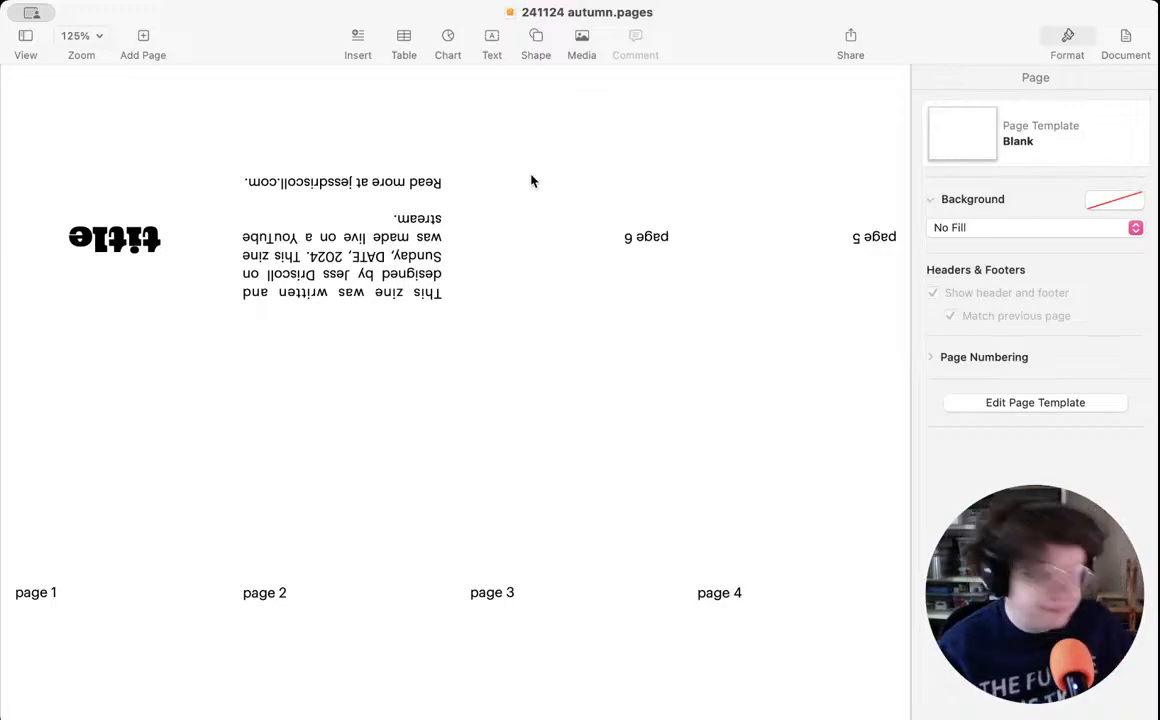
- Replace the DATE placeholder in the zine's credits text with "November 24" and save the document
click(355, 259)
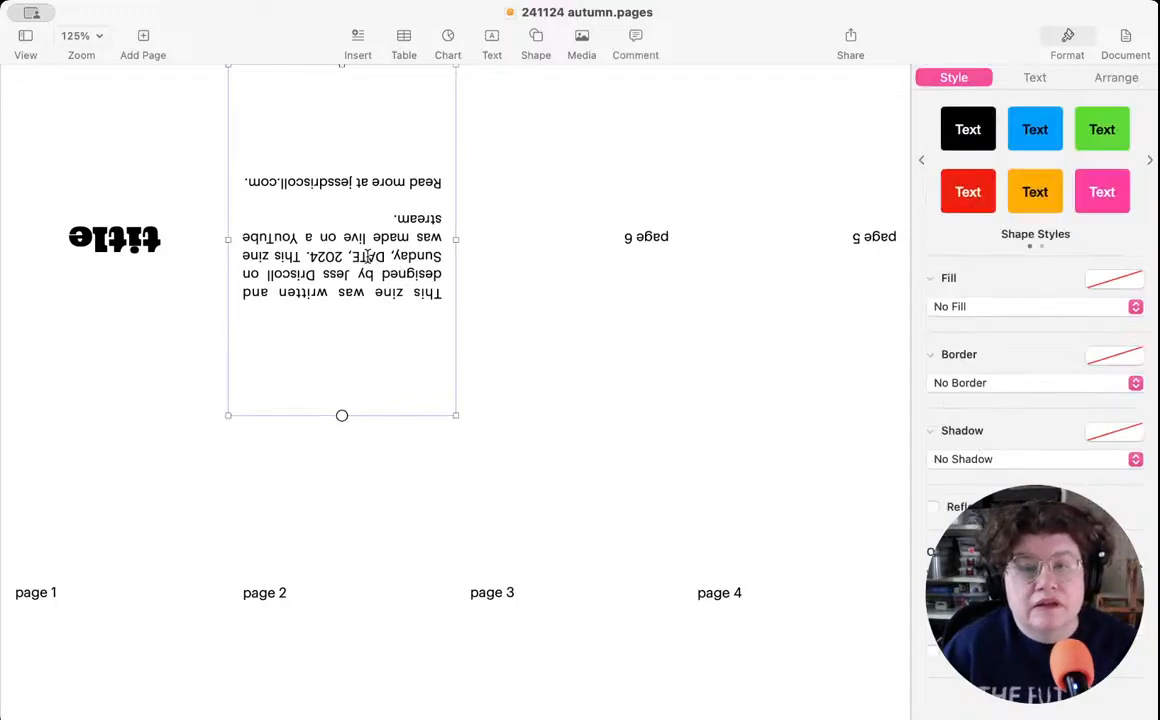
double_click(368, 256)
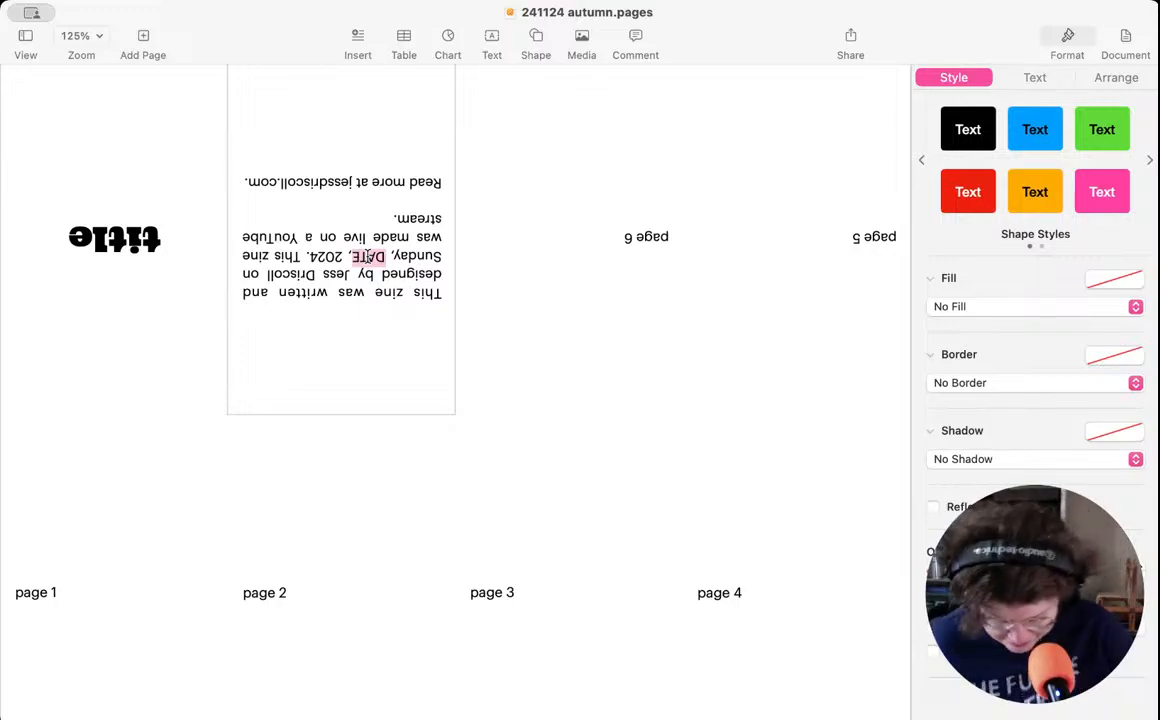
text(November )
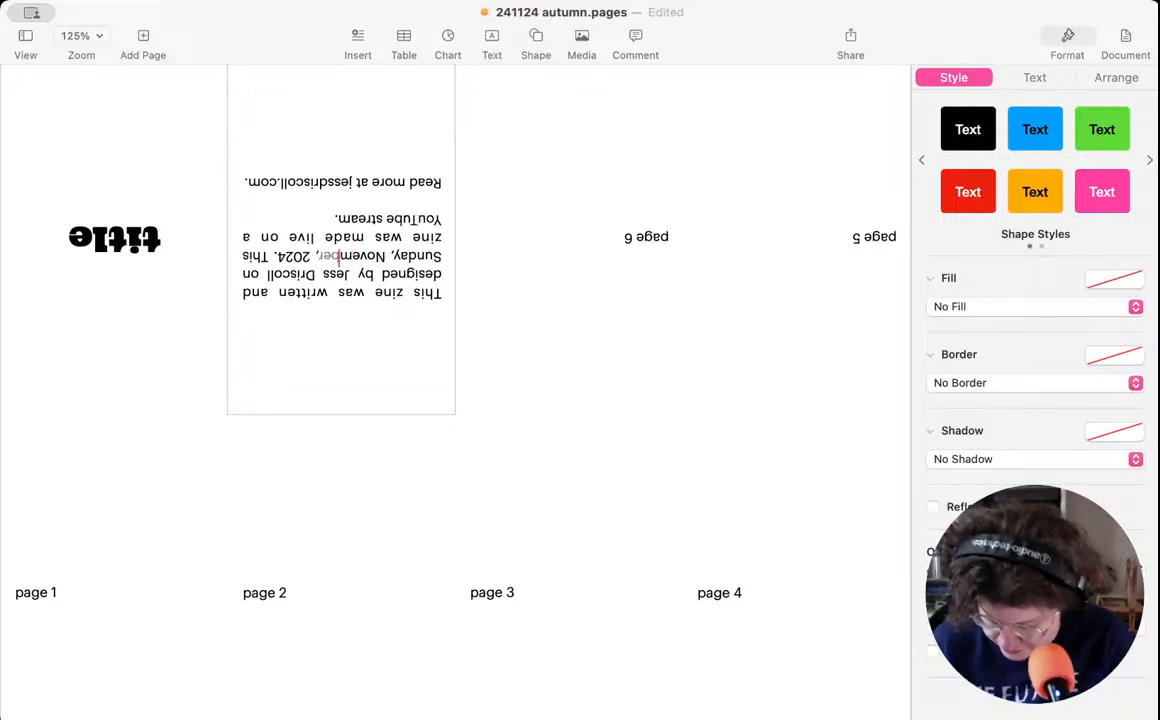
text(24)
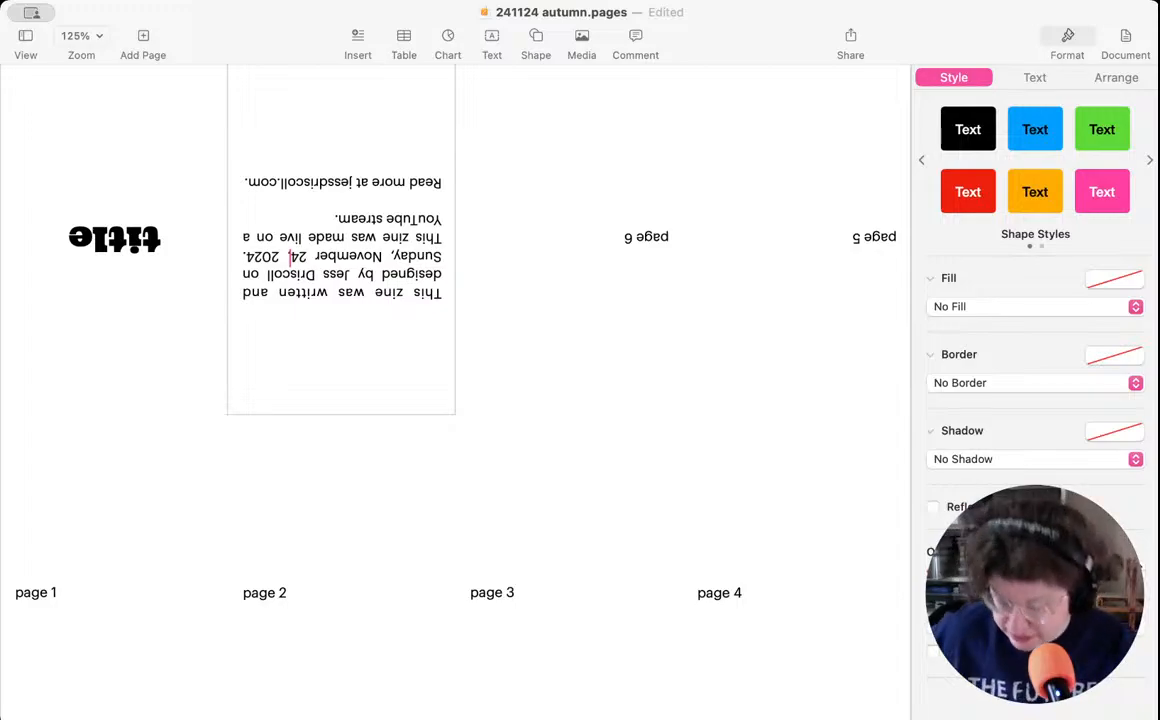
key(super+s)
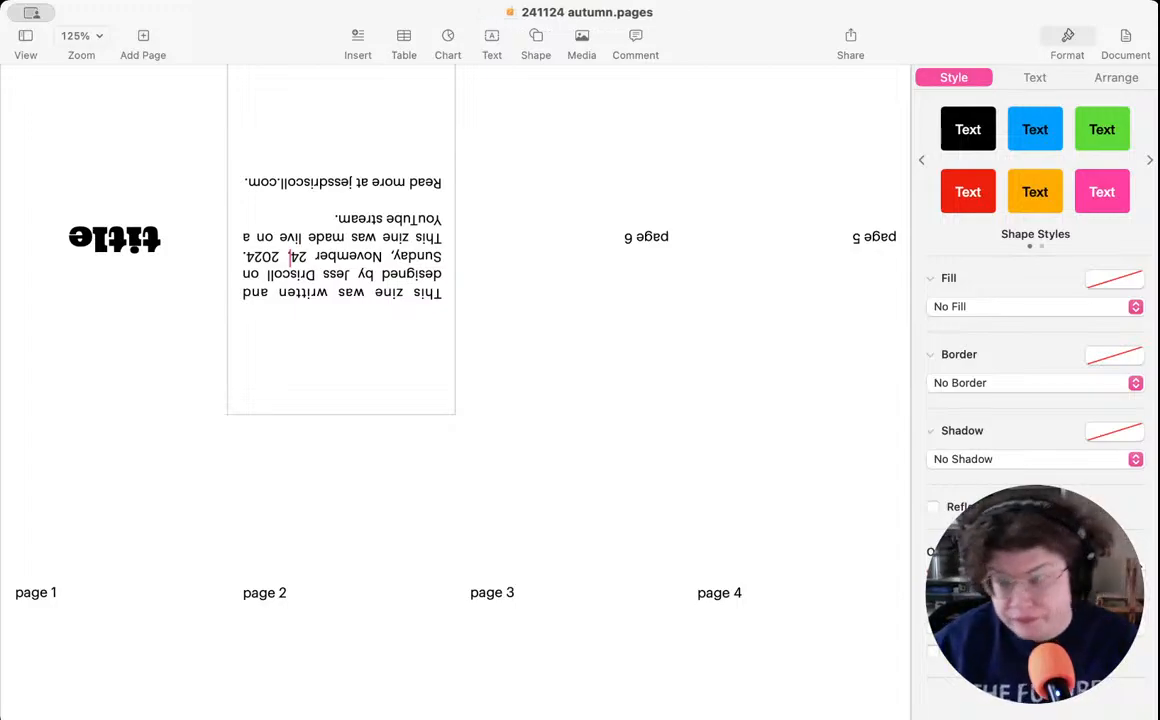
click(389, 253)
text(,)
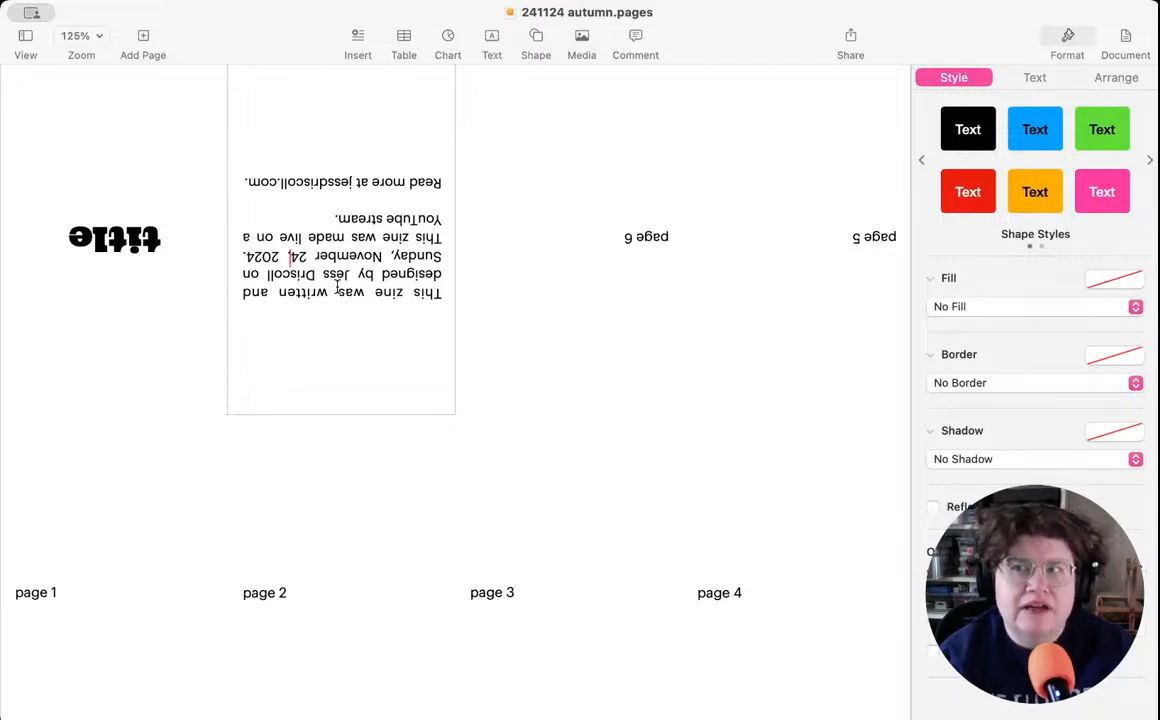
- Select the placeholder word "title" on the zine's cover panel and switch away from the document
click(111, 237)
double_click(111, 237)
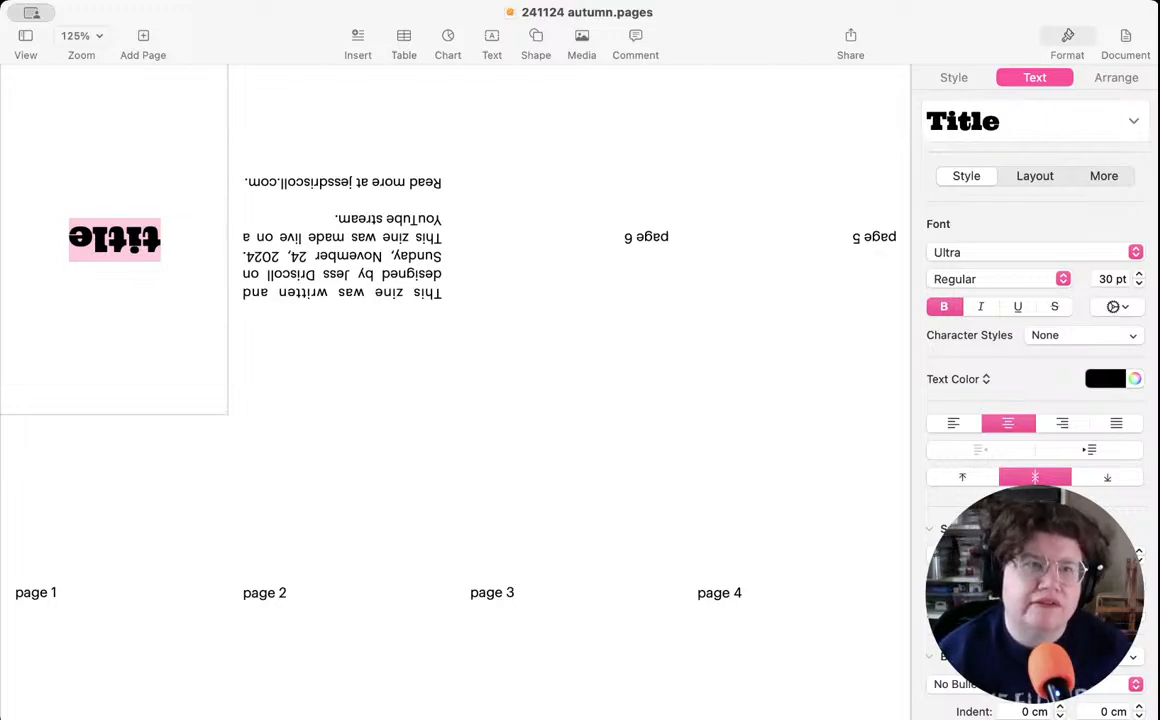
key(super+Tab)
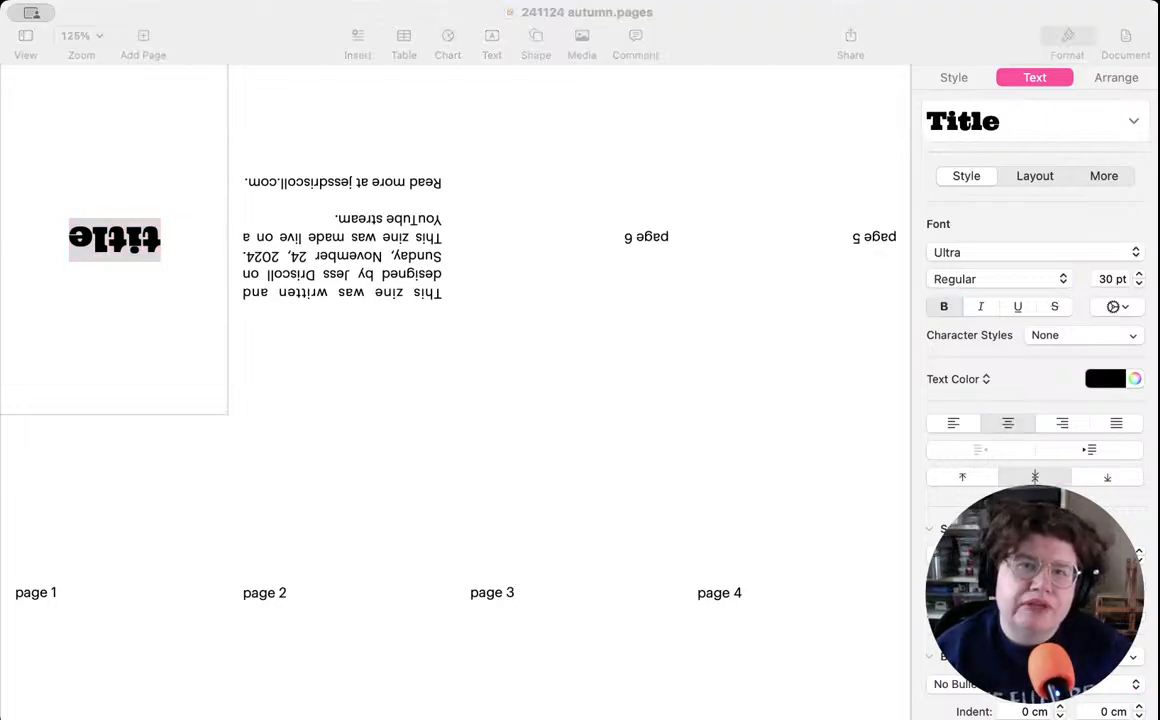
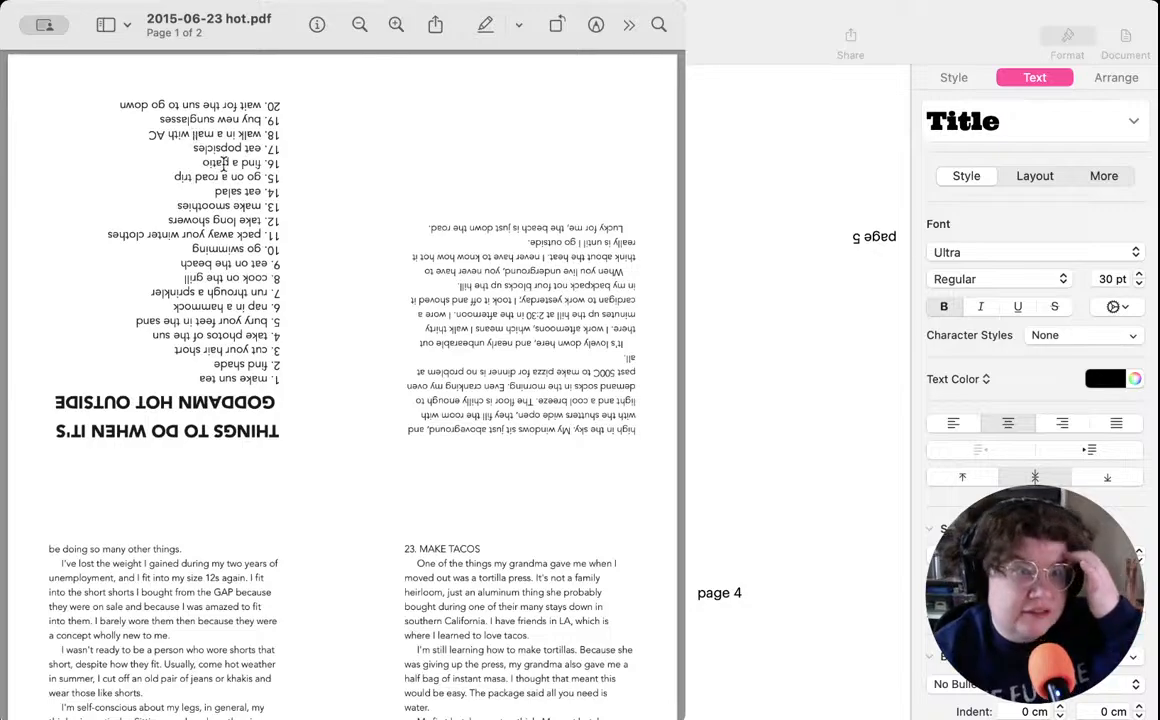
- Read through both pages of the "2015-06-23 hot.pdf" zine for its list and numbered sections
scroll(225, 228, down, 5)
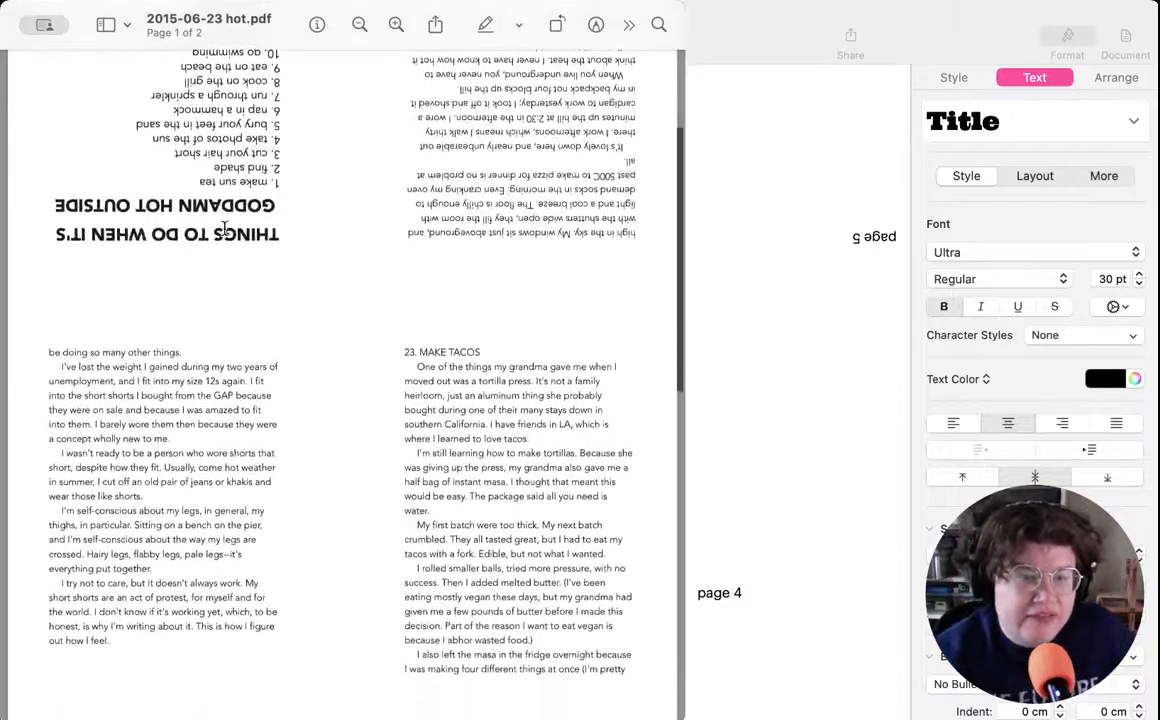
scroll(412, 338, down, 20)
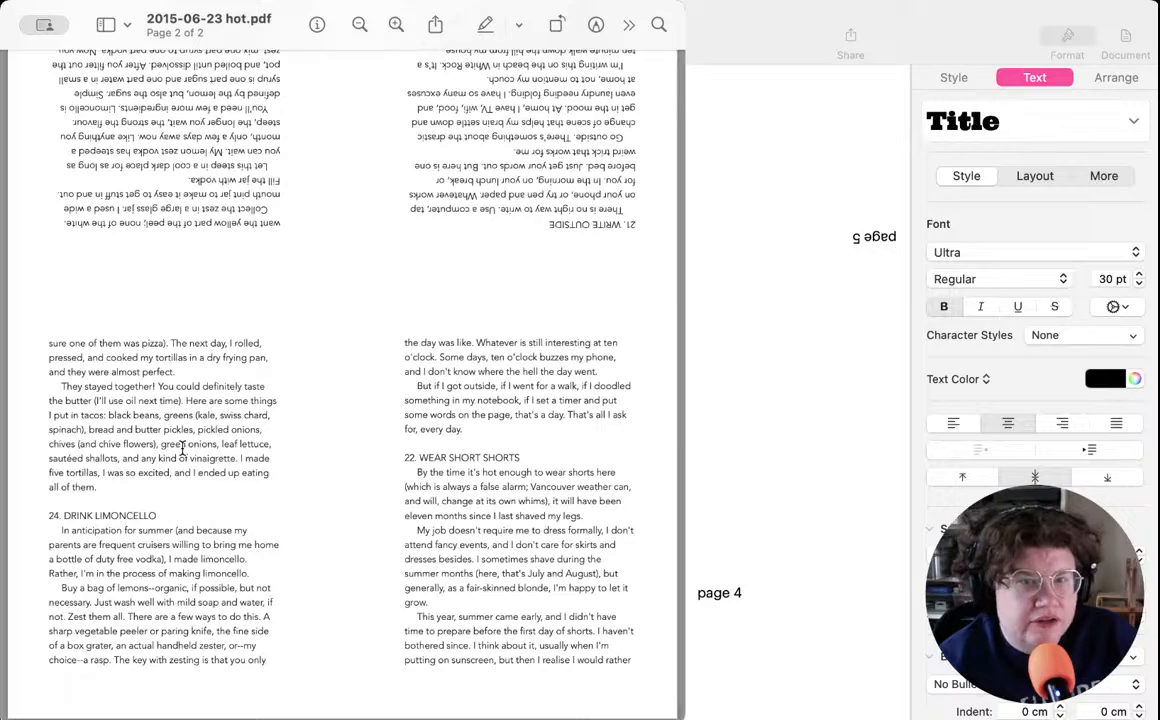
scroll(182, 450, up, 4)
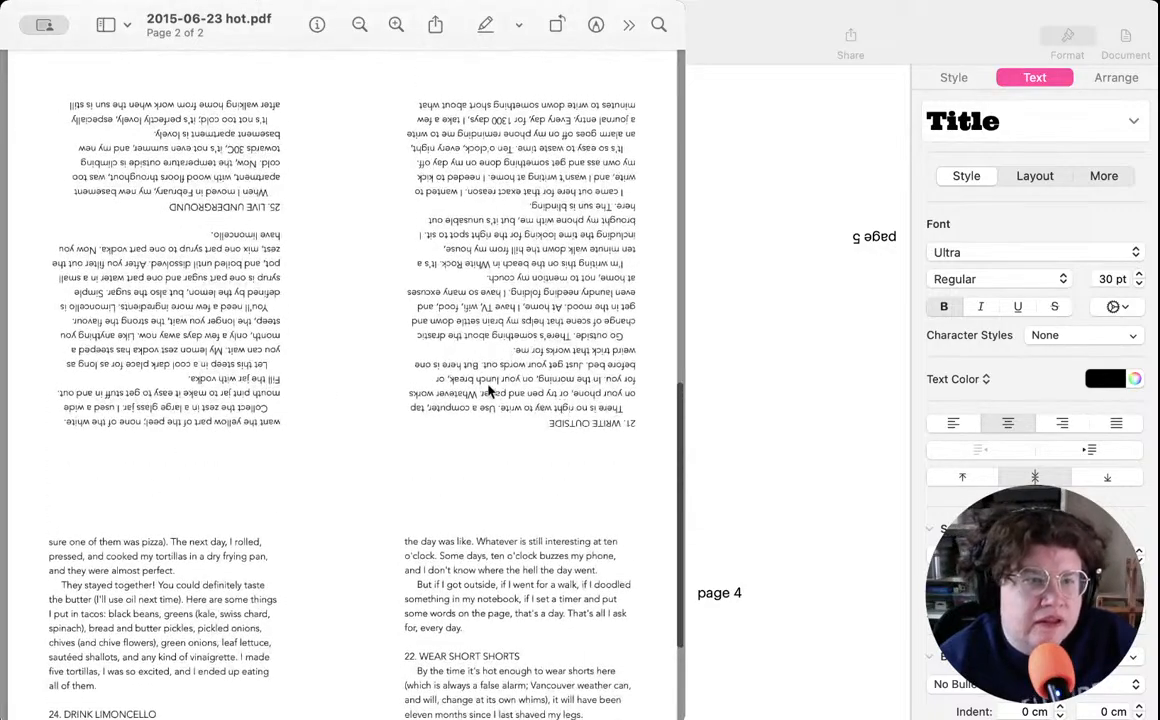
scroll(535, 420, down, 4)
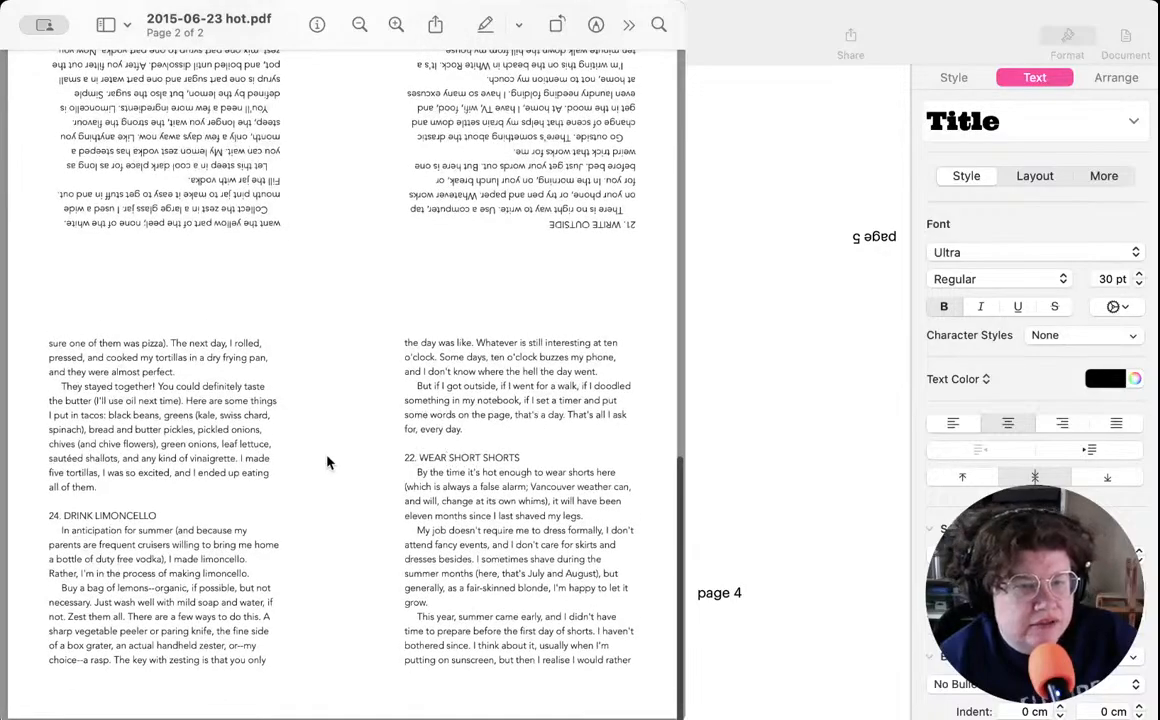
scroll(166, 511, up, 10)
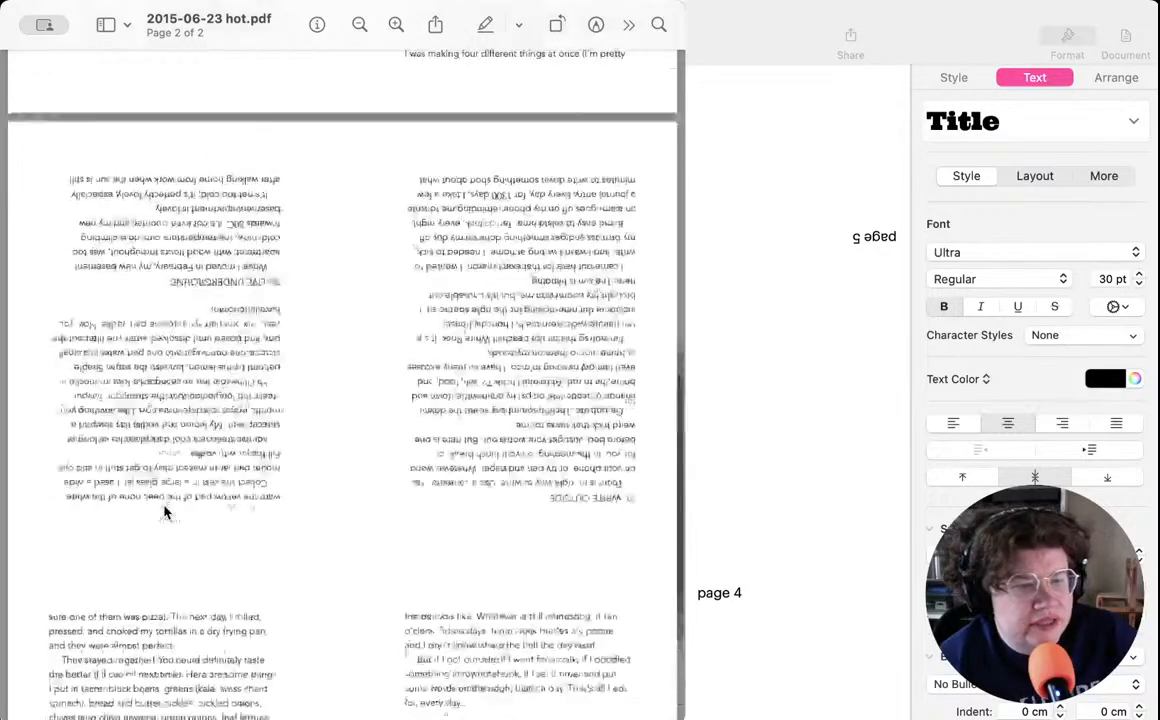
scroll(166, 511, up, 8)
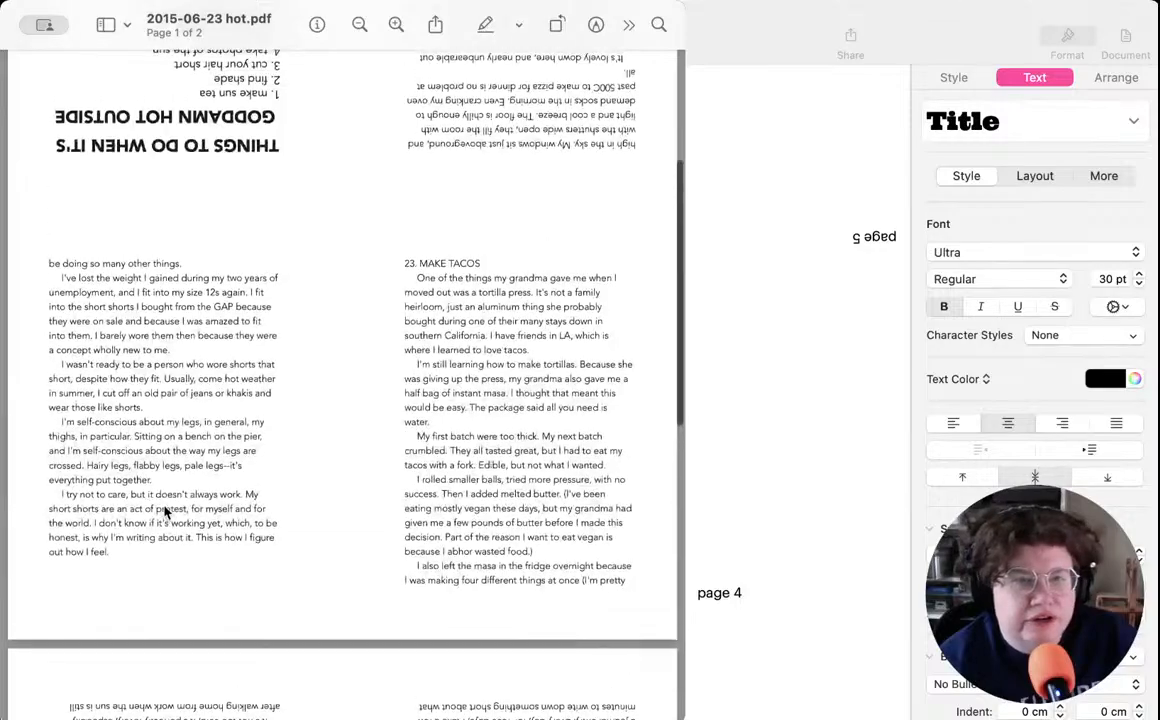
scroll(166, 511, up, 3)
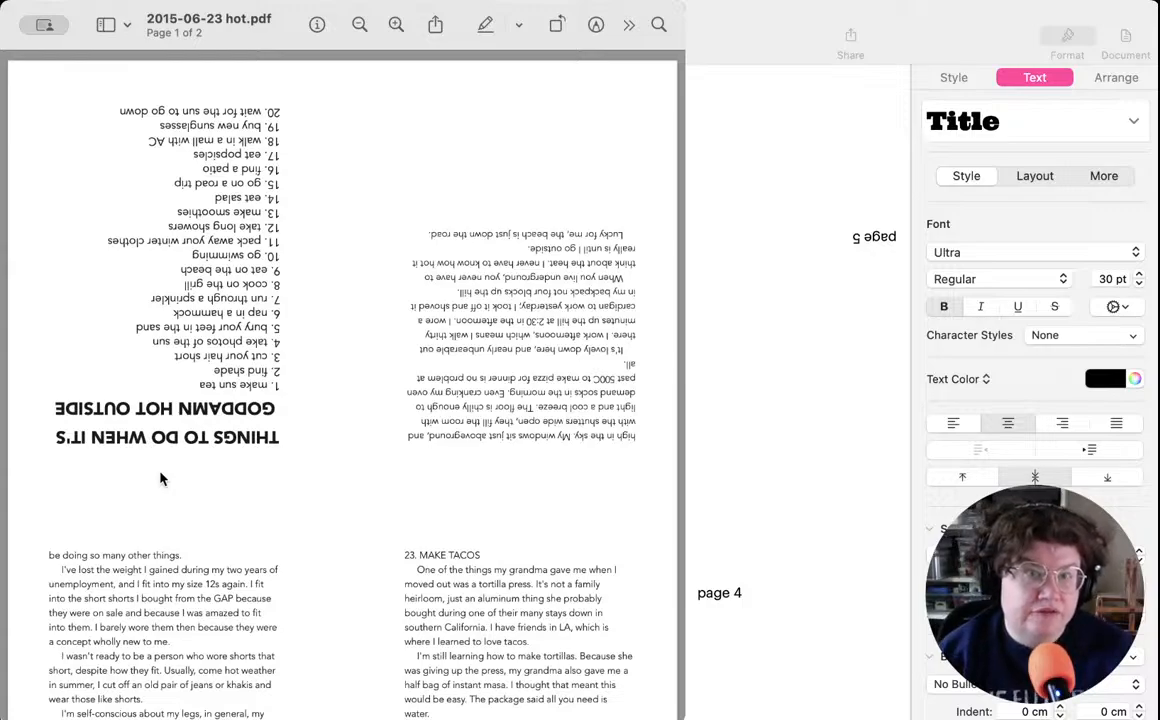
- Issue the print command for the "2015-06-23 hot.pdf" zine, then close it and return to the "241124 autumn" document in Pages
key(super+p)
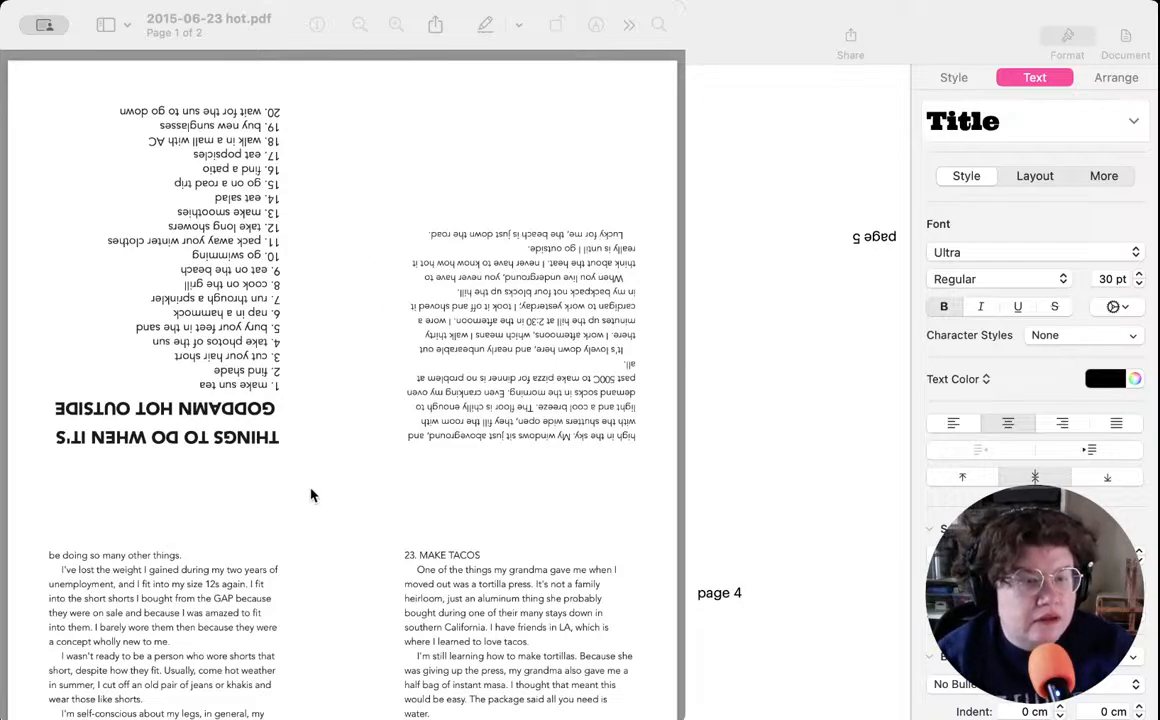
key(super+w)
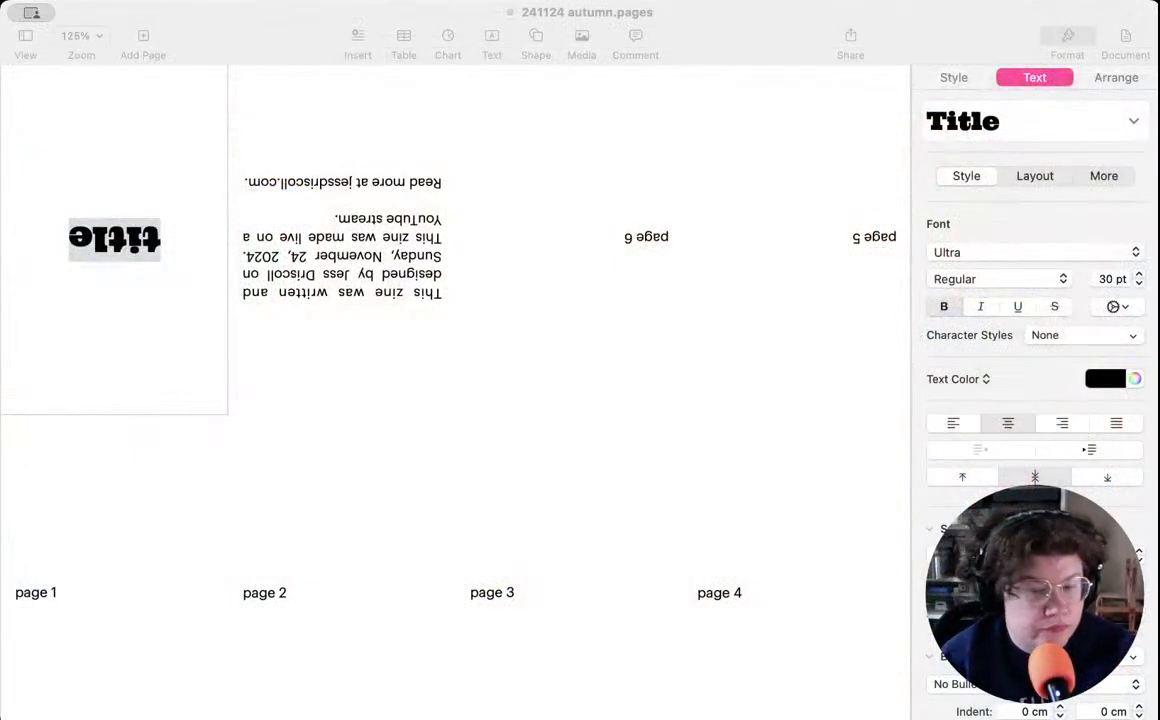
key(super+Tab)
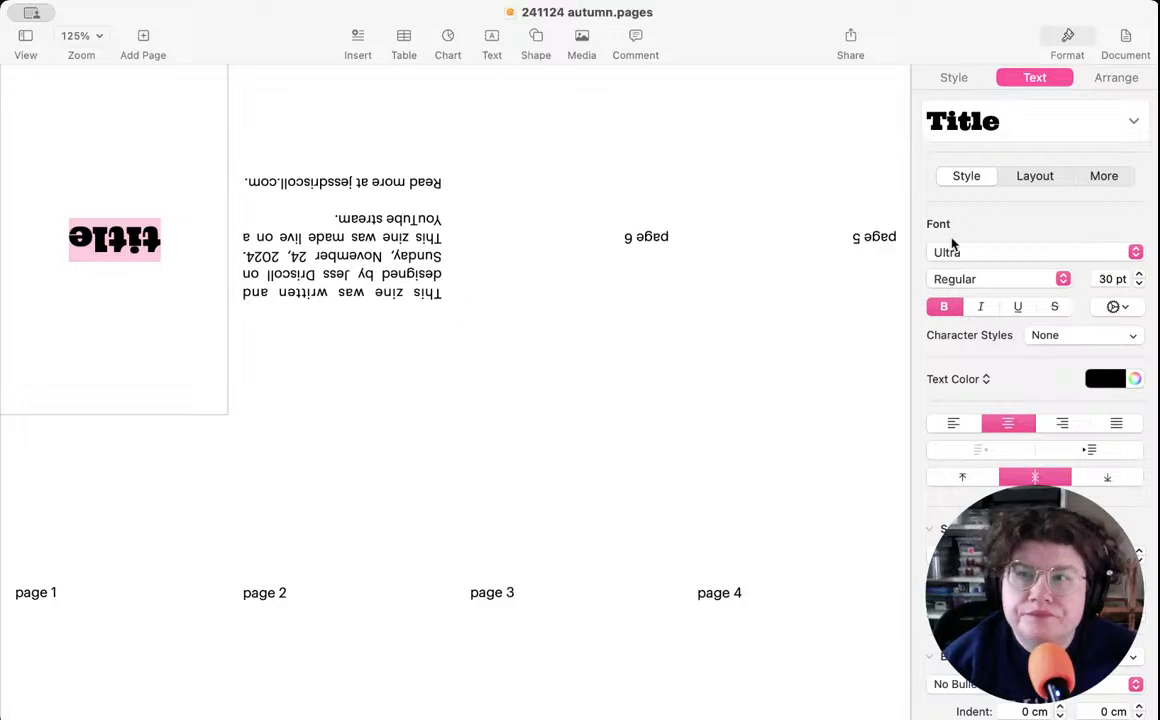
- Set the font size of the selected "title" placeholder on the cover panel to 14 pt
click(1105, 279)
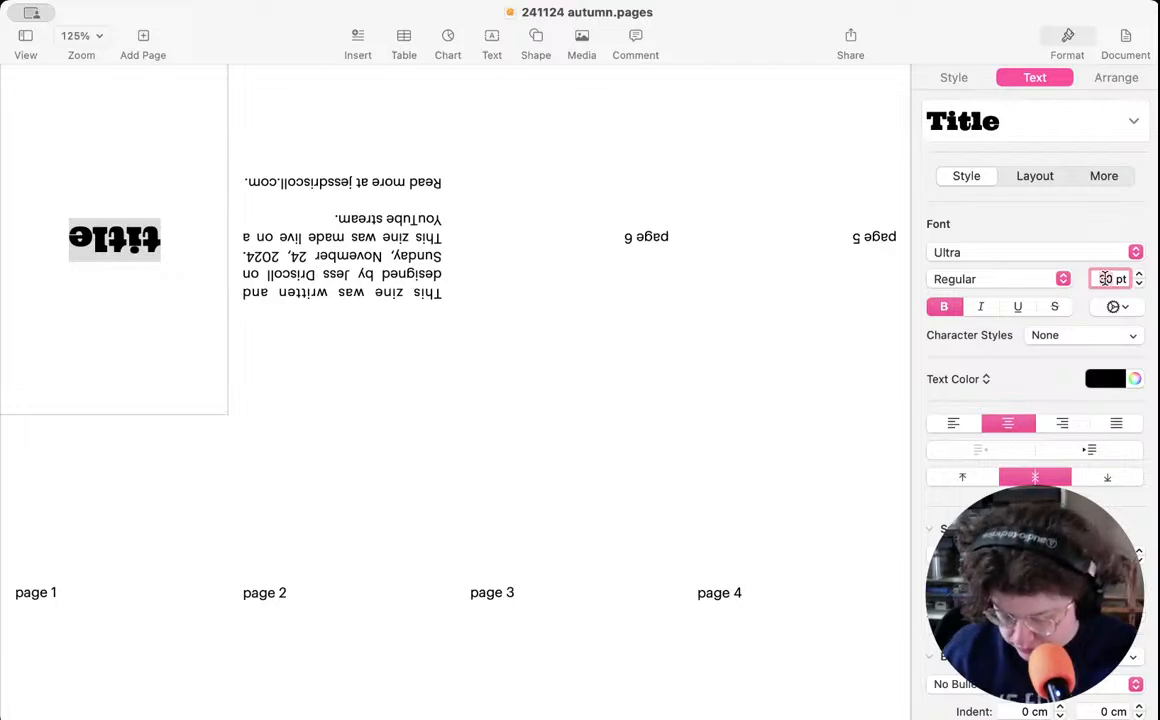
text(14)
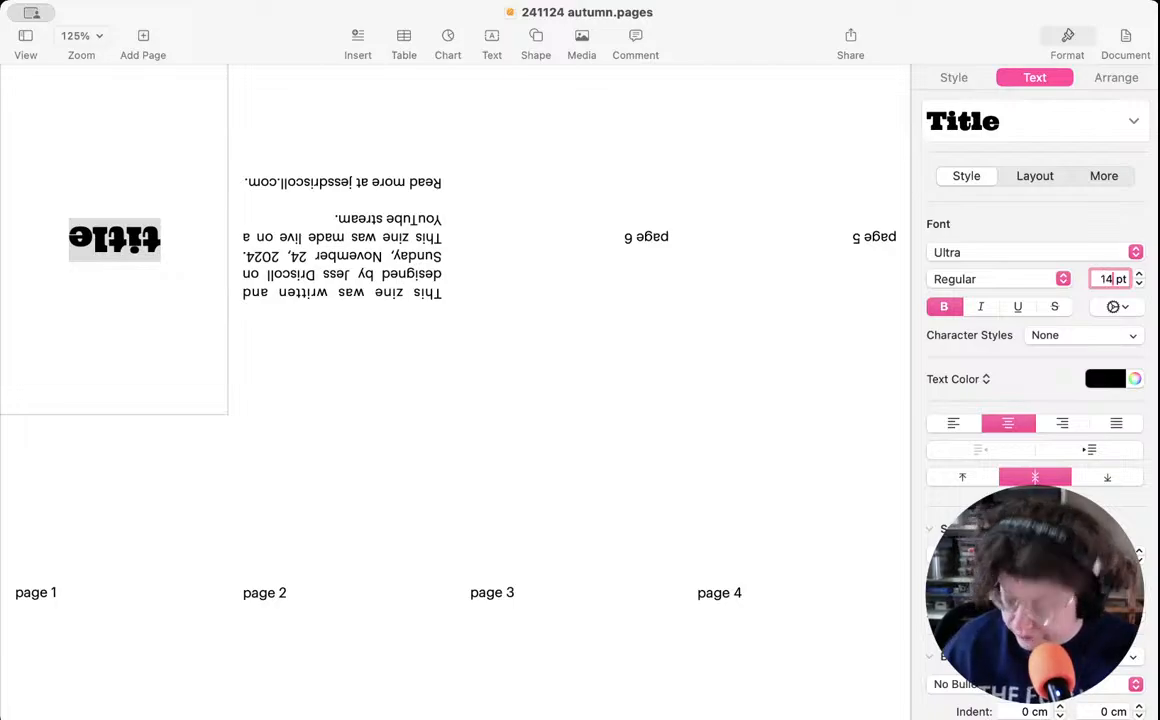
key(Return)
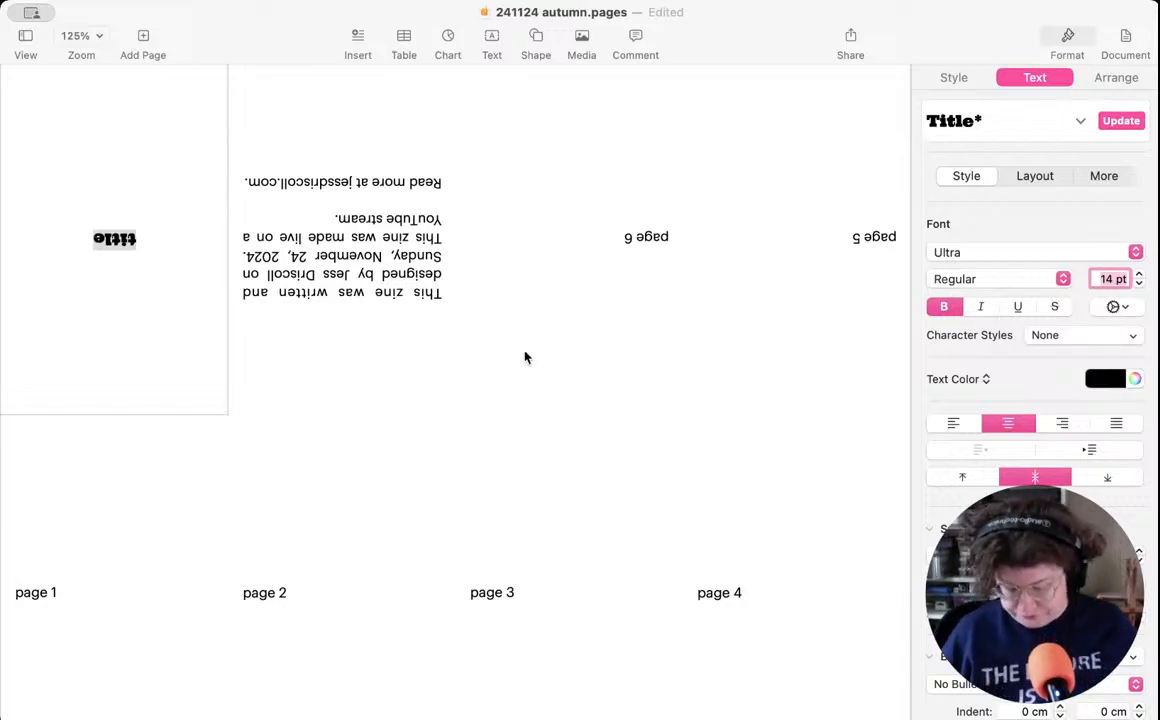
text(th)
key(Escape)
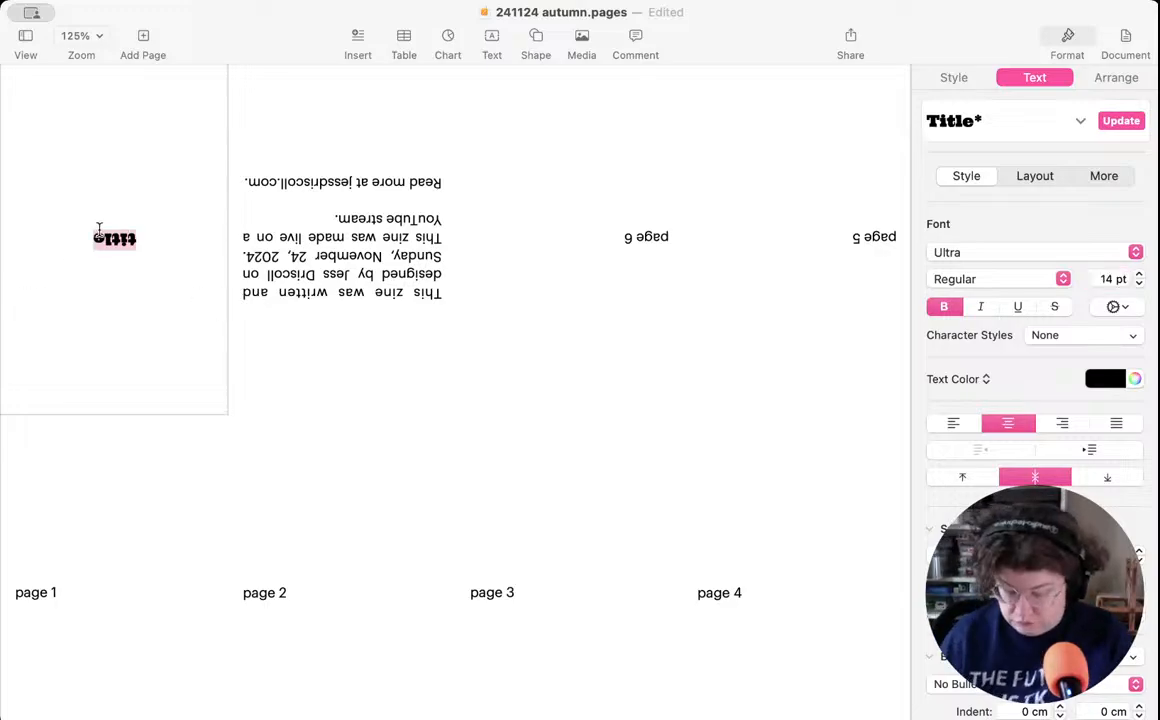
- Replace the cover's "title" placeholder with "things to do when it's goddamn dark outside"
text(things to do when it's goddamn)
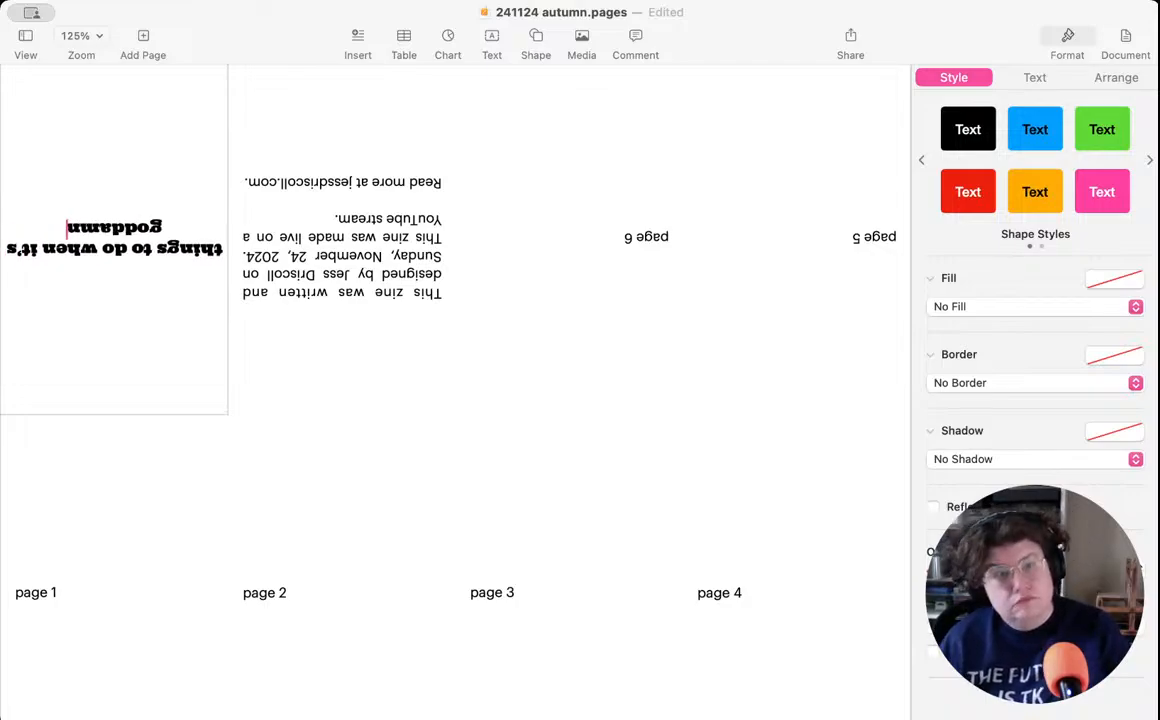
text( dark)
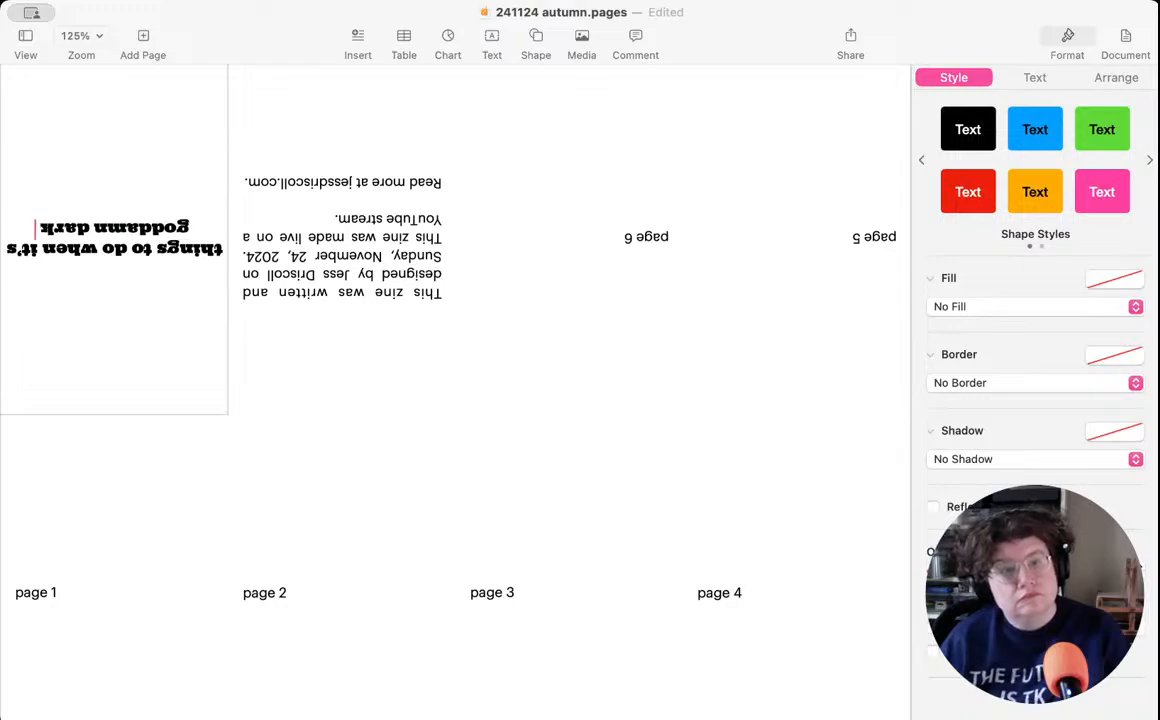
text( outs!de)
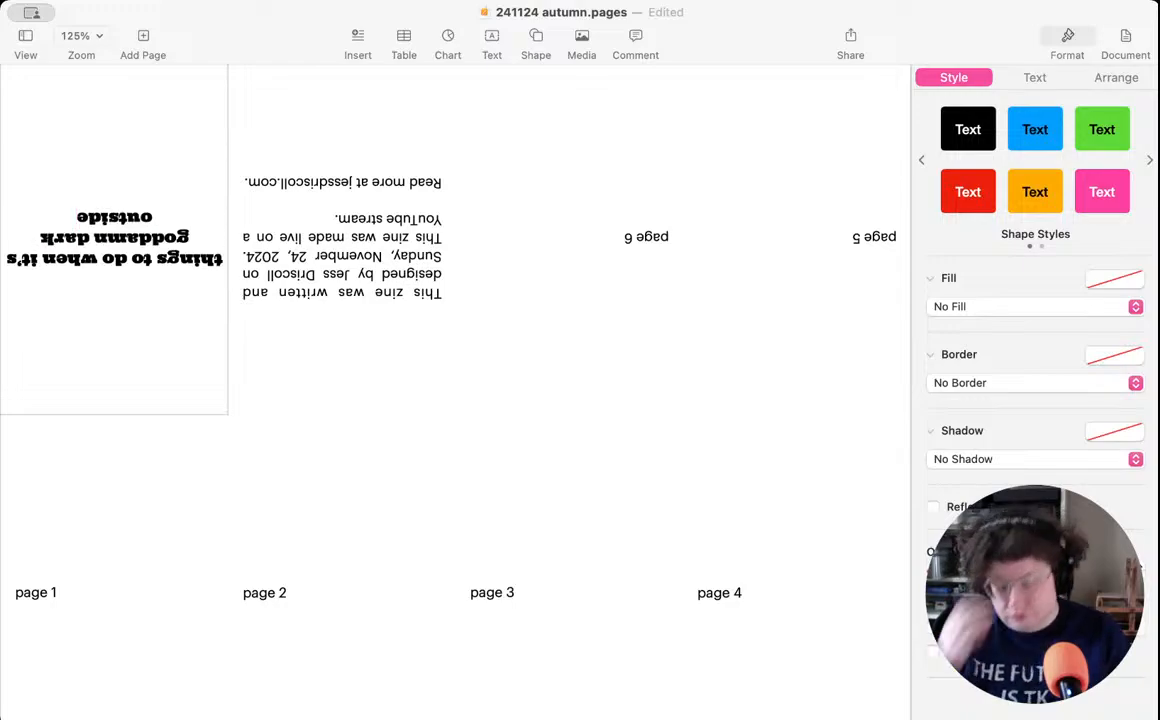
- Change the font of the whole cover title to Rockwell
key(super+a)
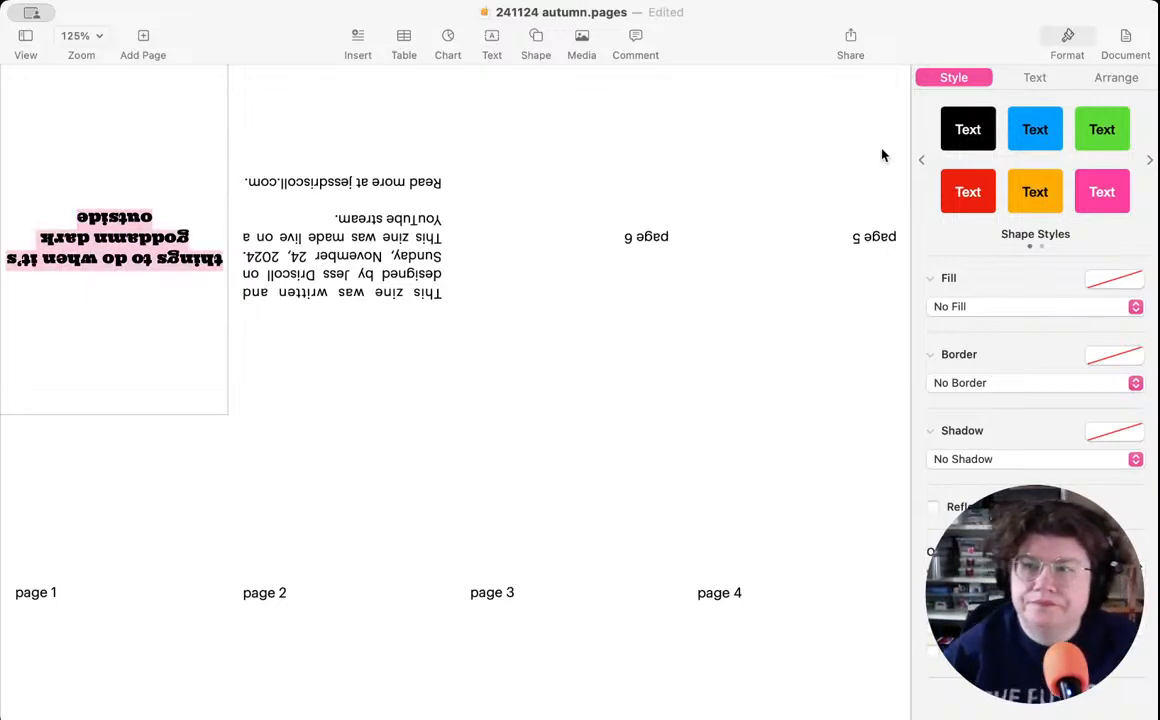
click(1036, 78)
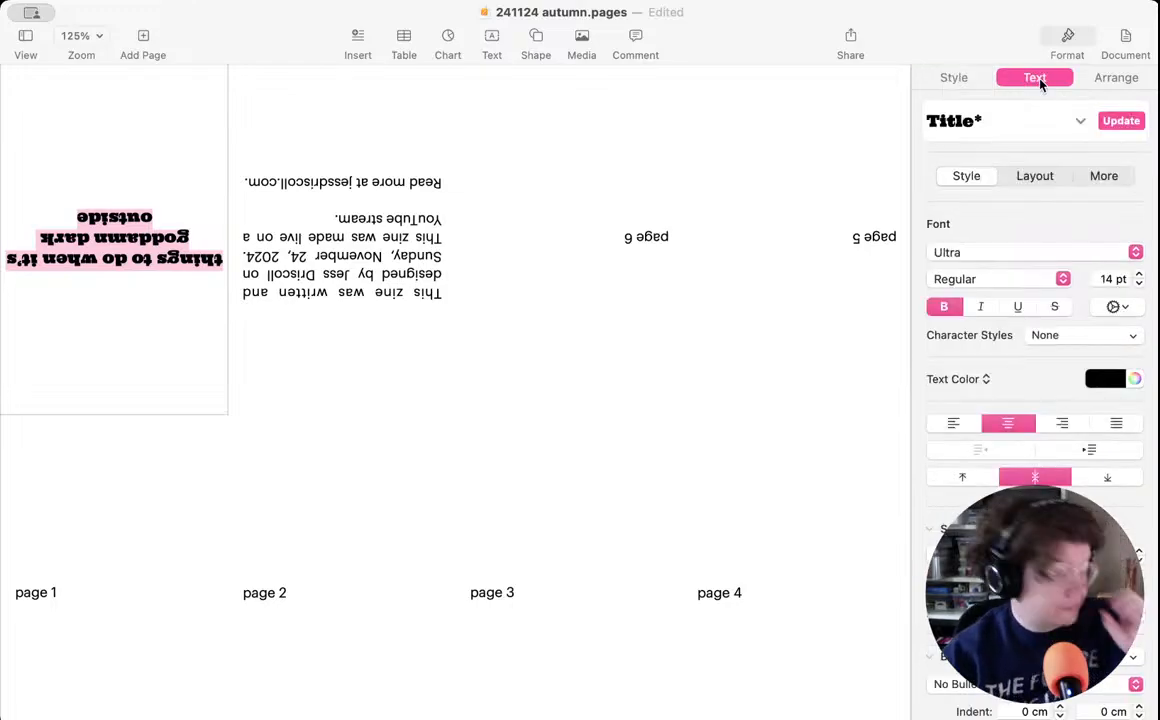
click(996, 251)
scroll(984, 288, up, 5)
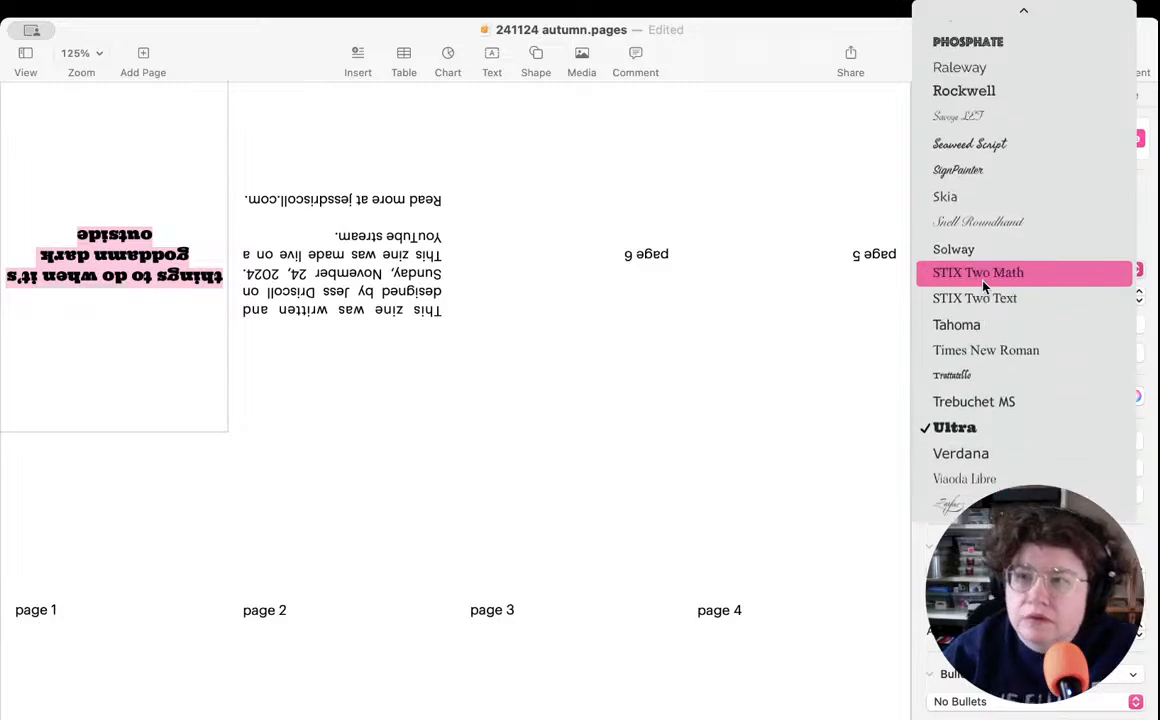
scroll(984, 287, up, 4)
scroll(984, 287, up, 2)
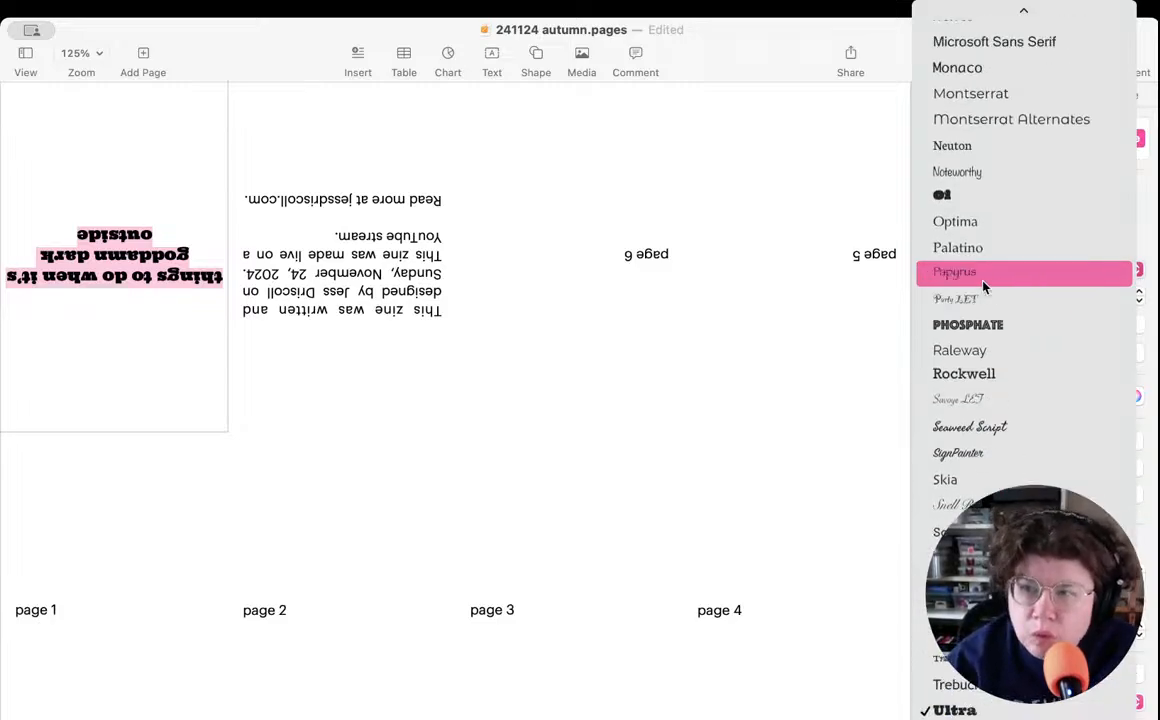
scroll(950, 287, down, 2)
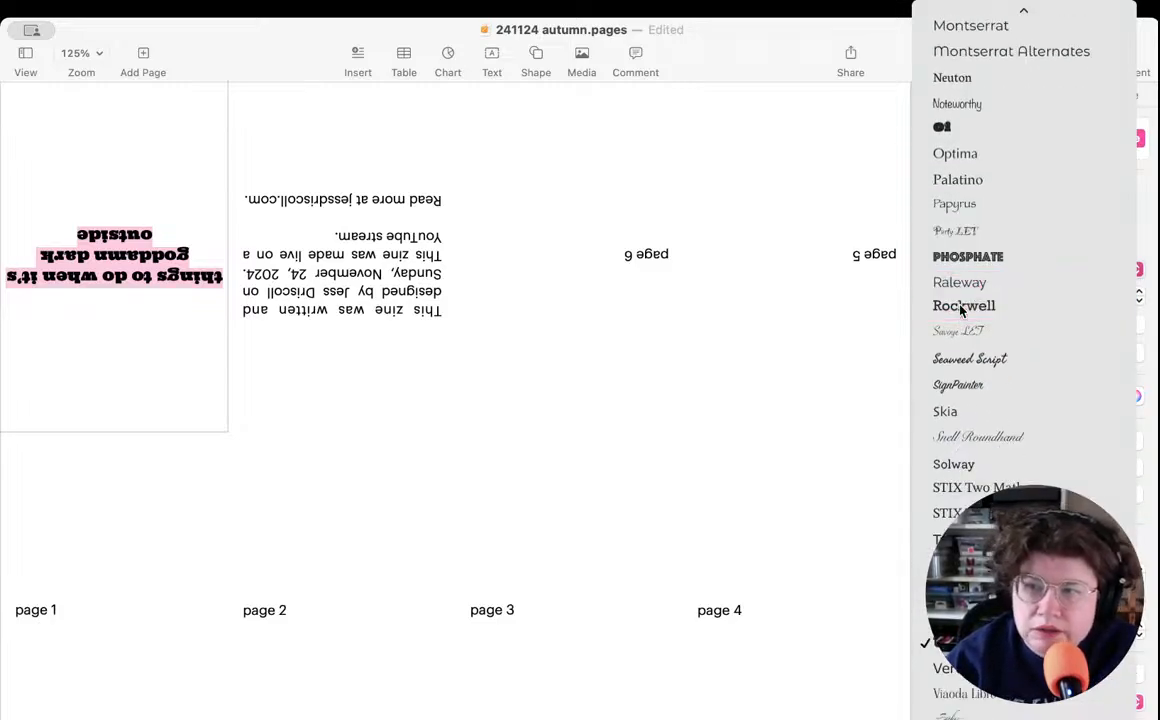
click(960, 309)
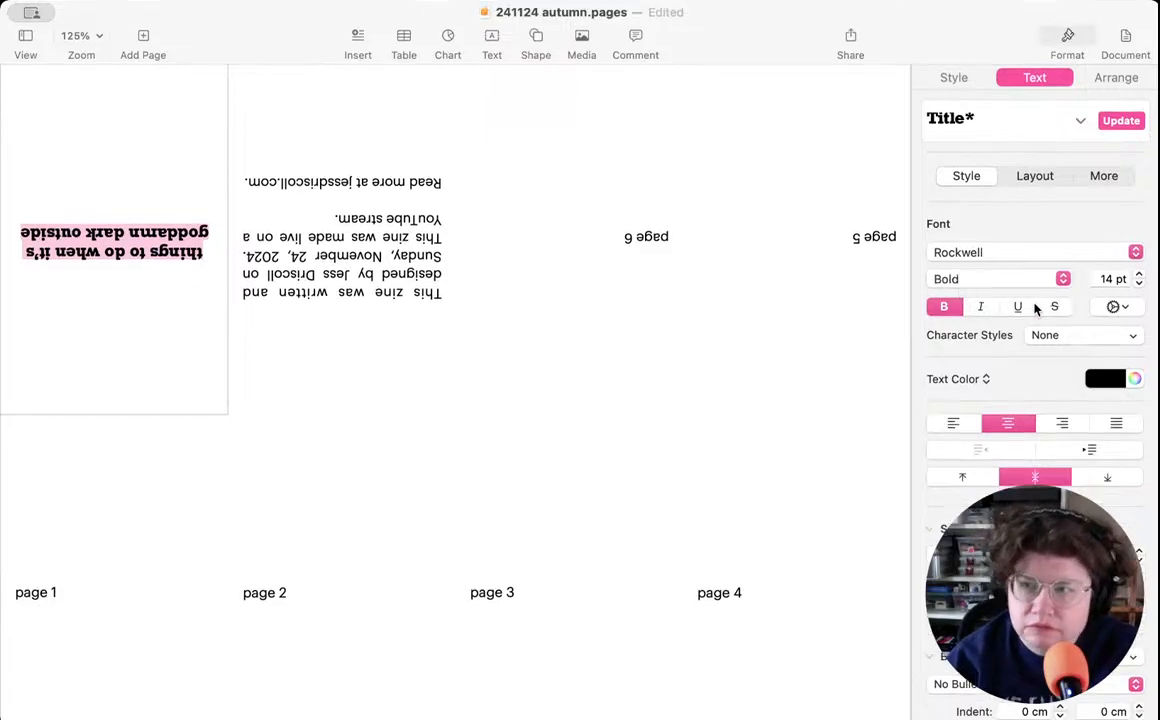
- Set the cover title's typeface to Regular and its size to 16 pt
click(1007, 285)
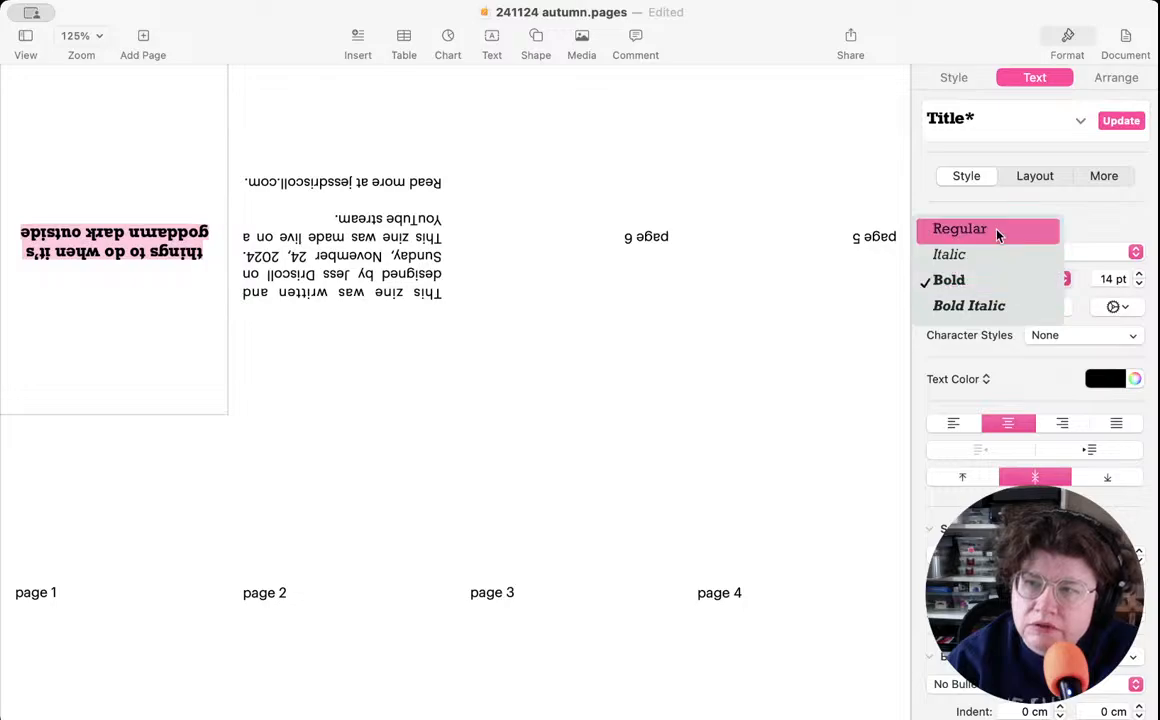
click(997, 231)
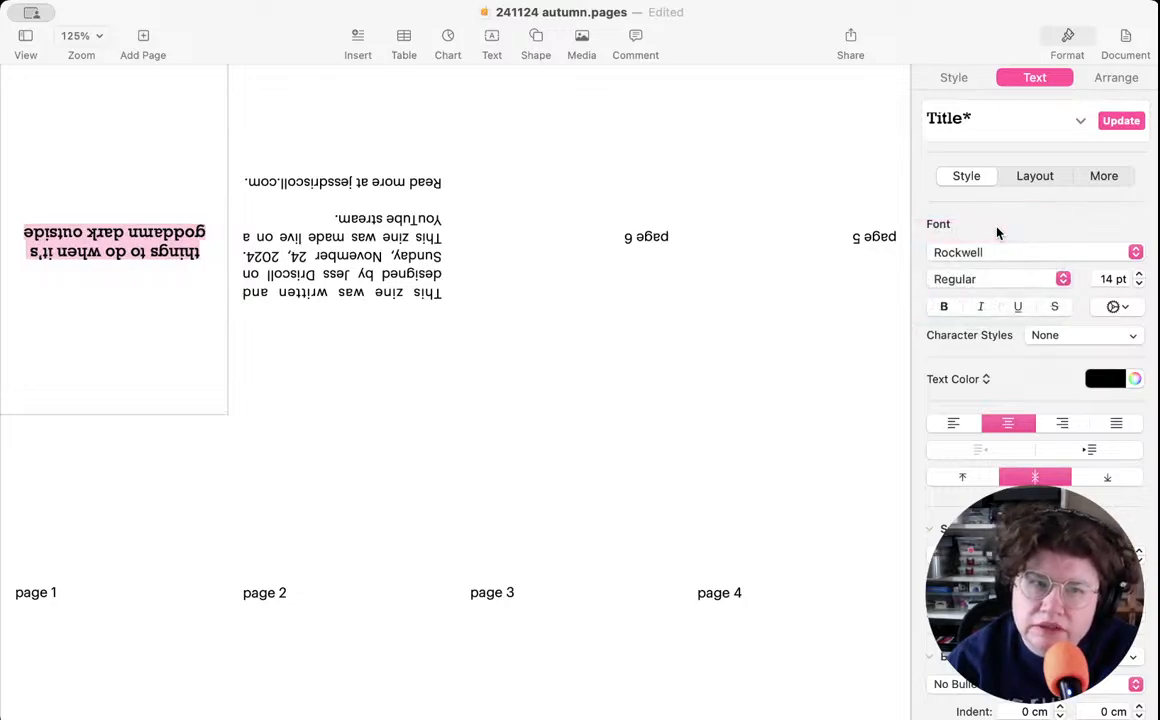
click(1140, 275)
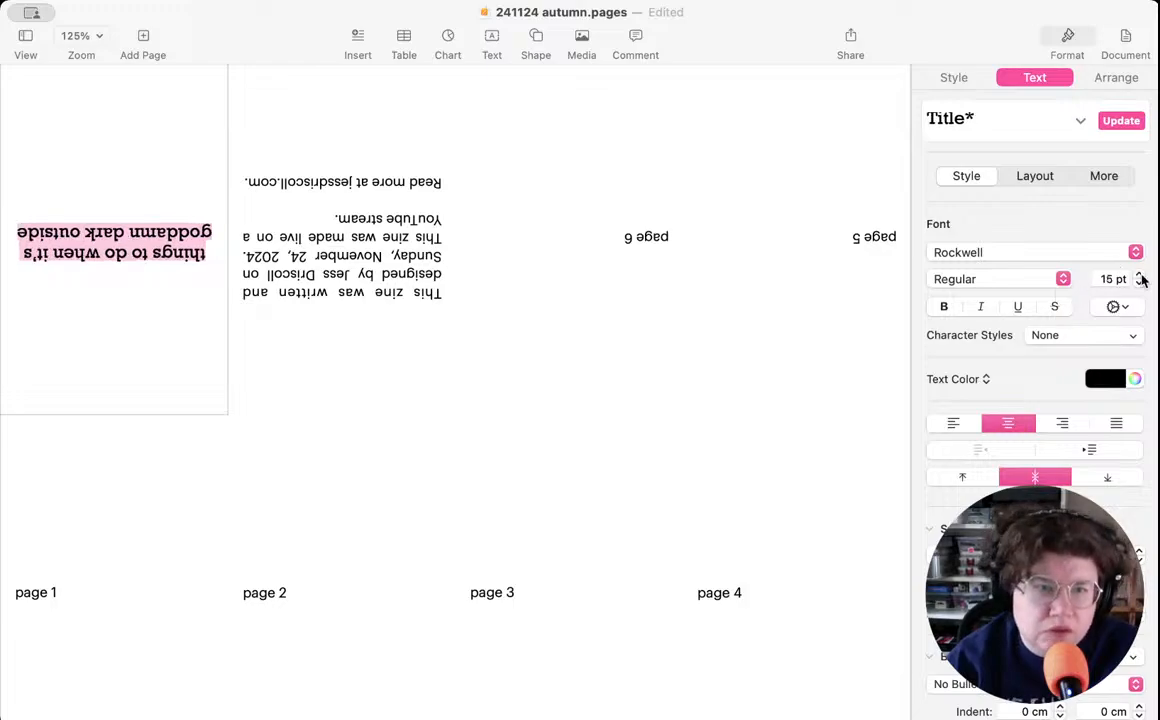
click(1140, 275)
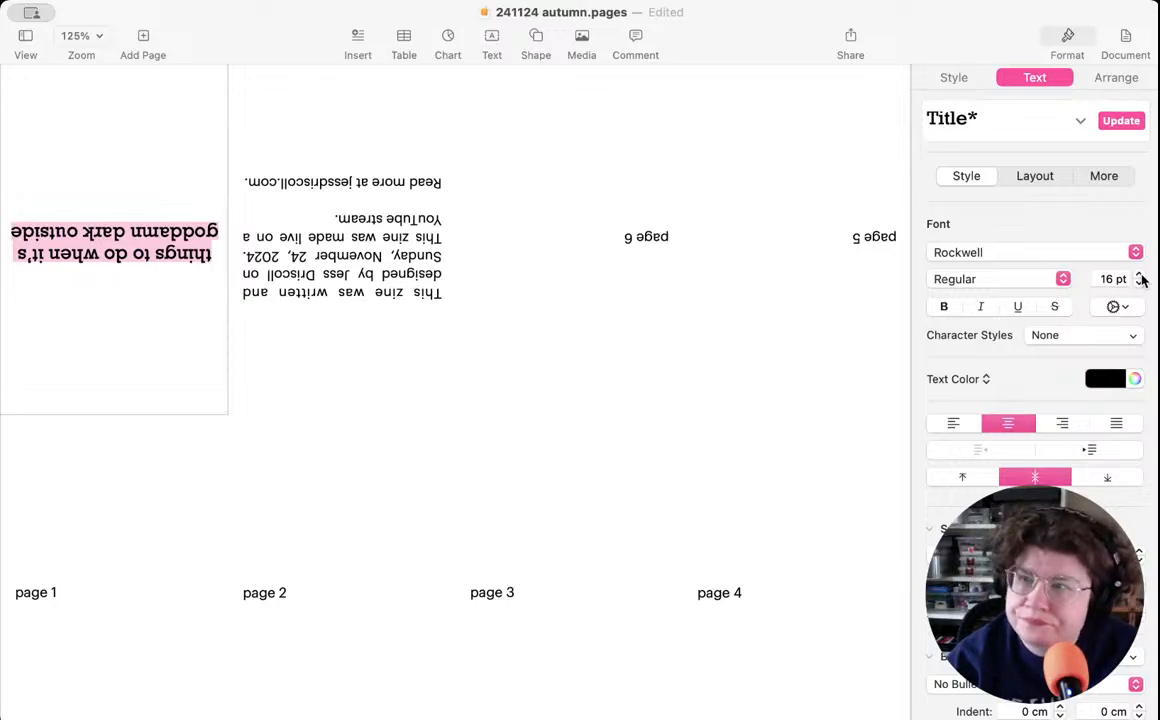
- Break the cover title after "things to do" so that "when it's goddamn dark outside" starts a new line
click(104, 253)
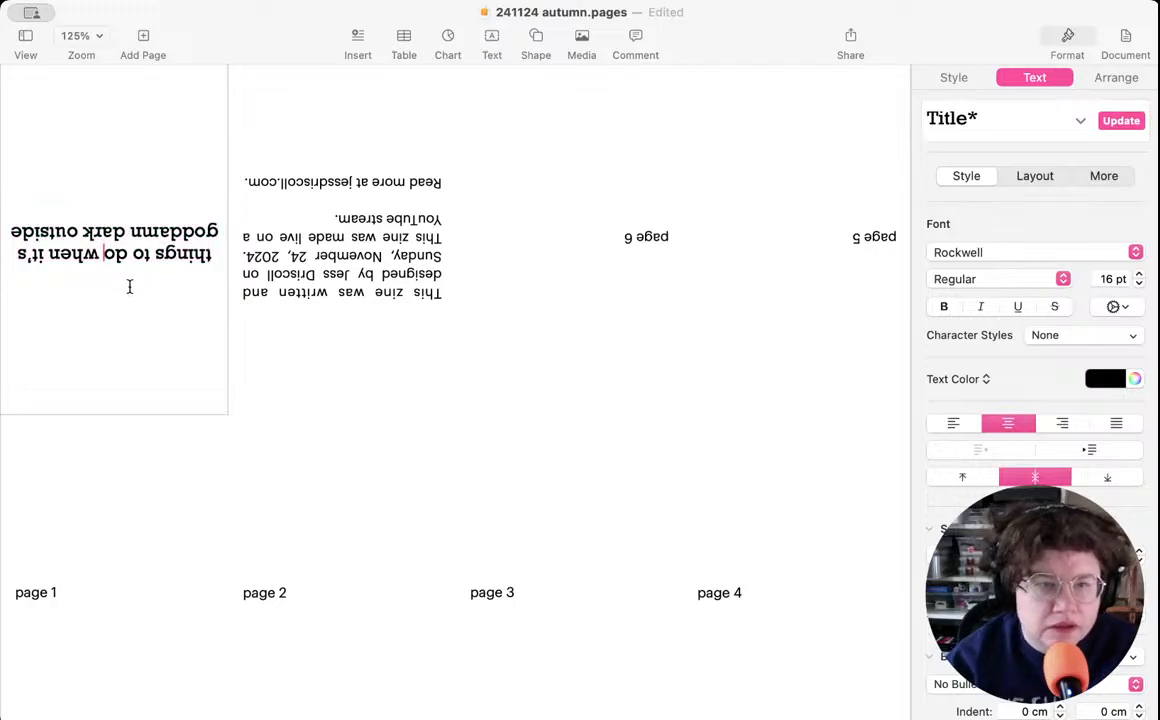
key(Return)
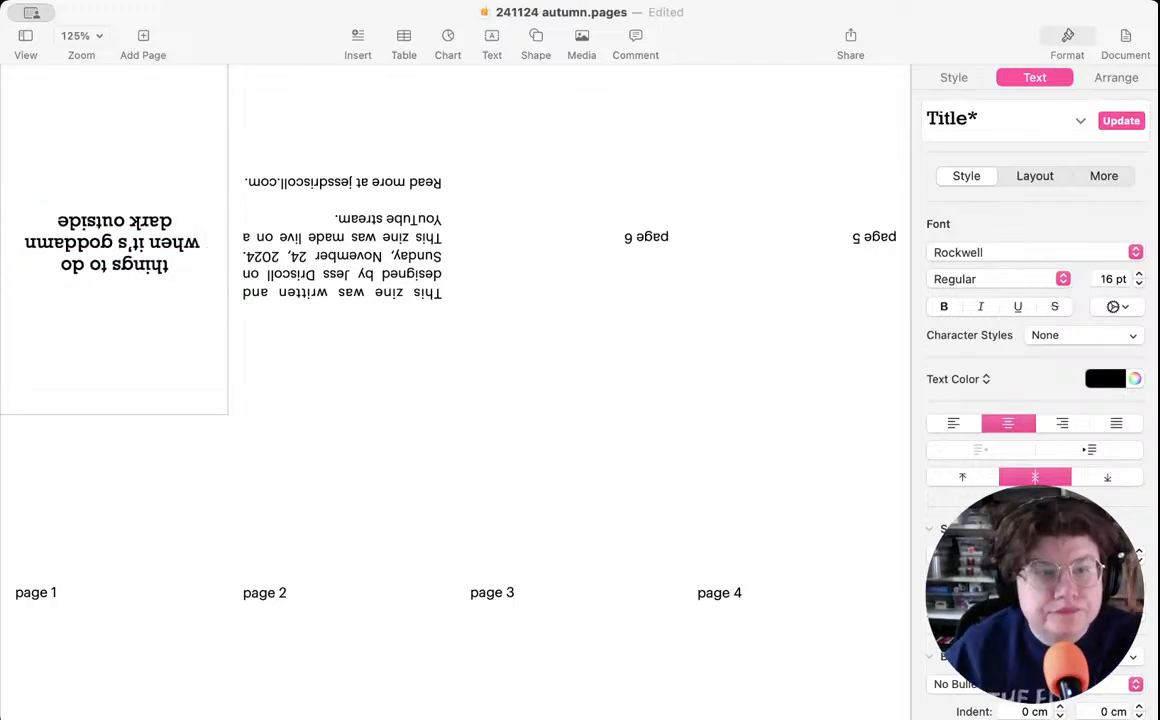
click(130, 220)
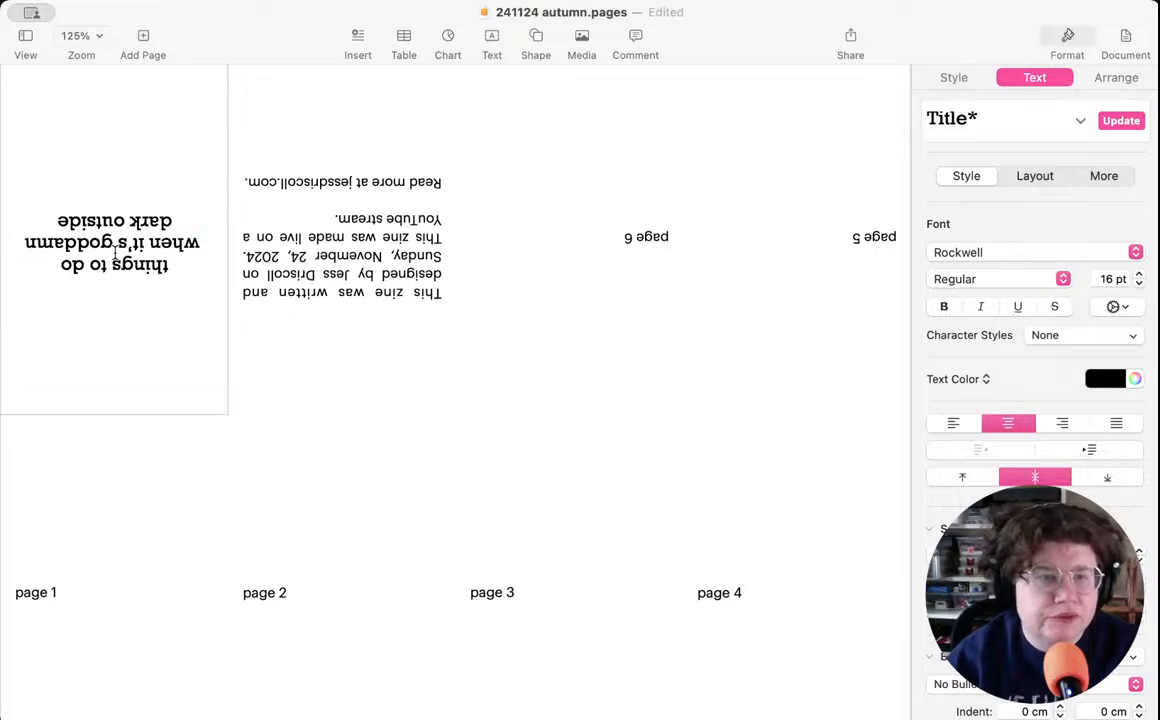
key(BackSpace)
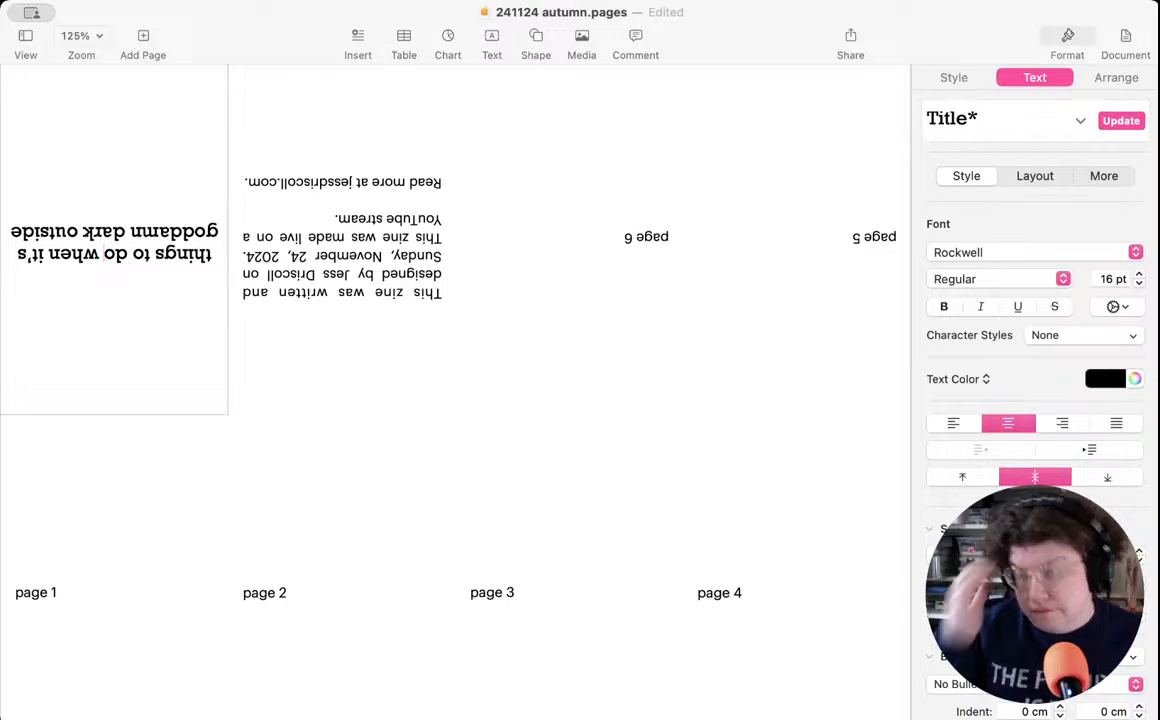
key(Return)
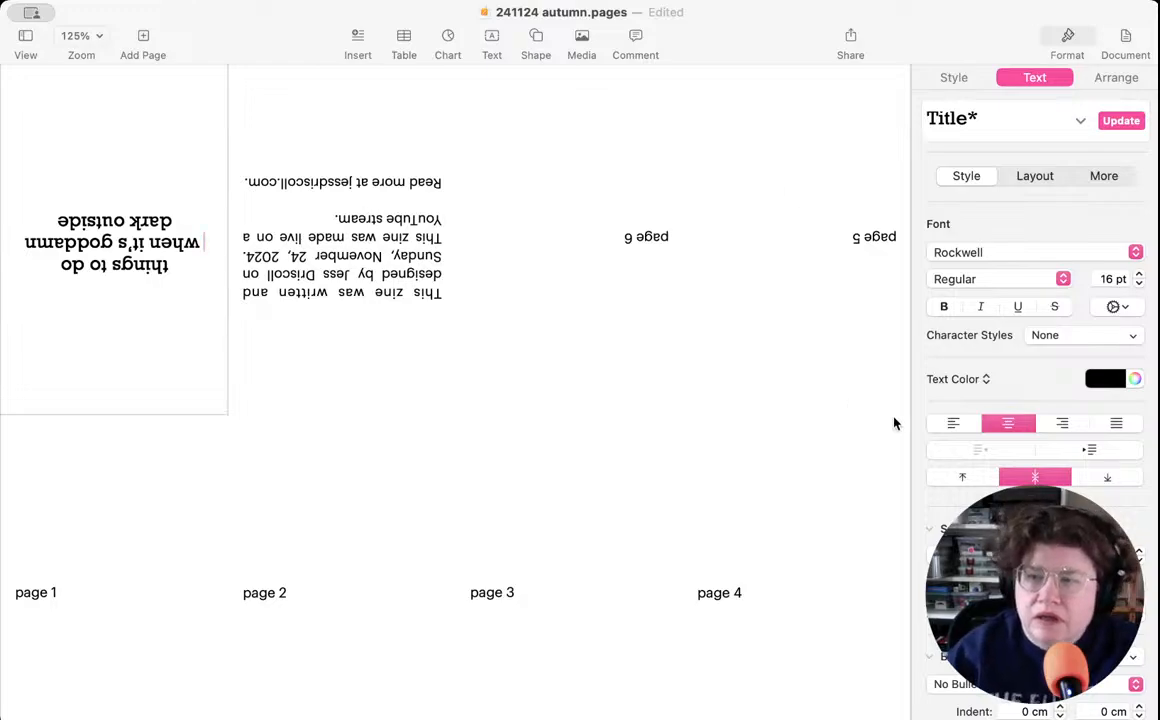
- Left-align all lines of the cover title
click(950, 430)
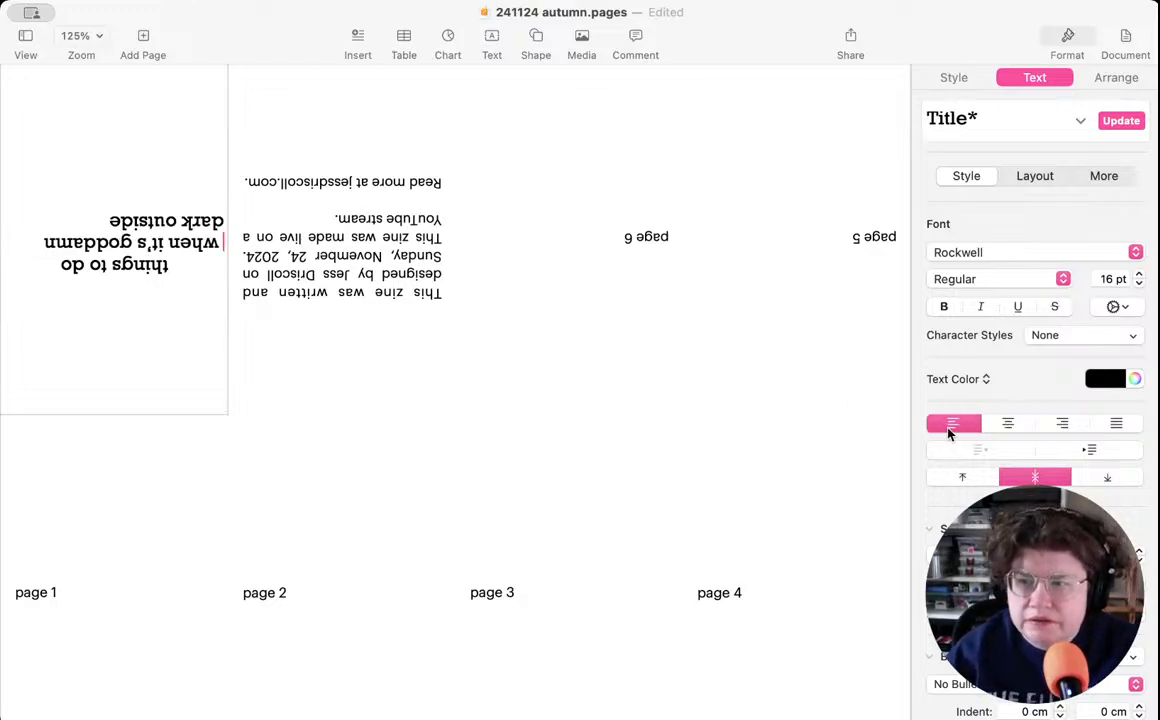
key(super+a)
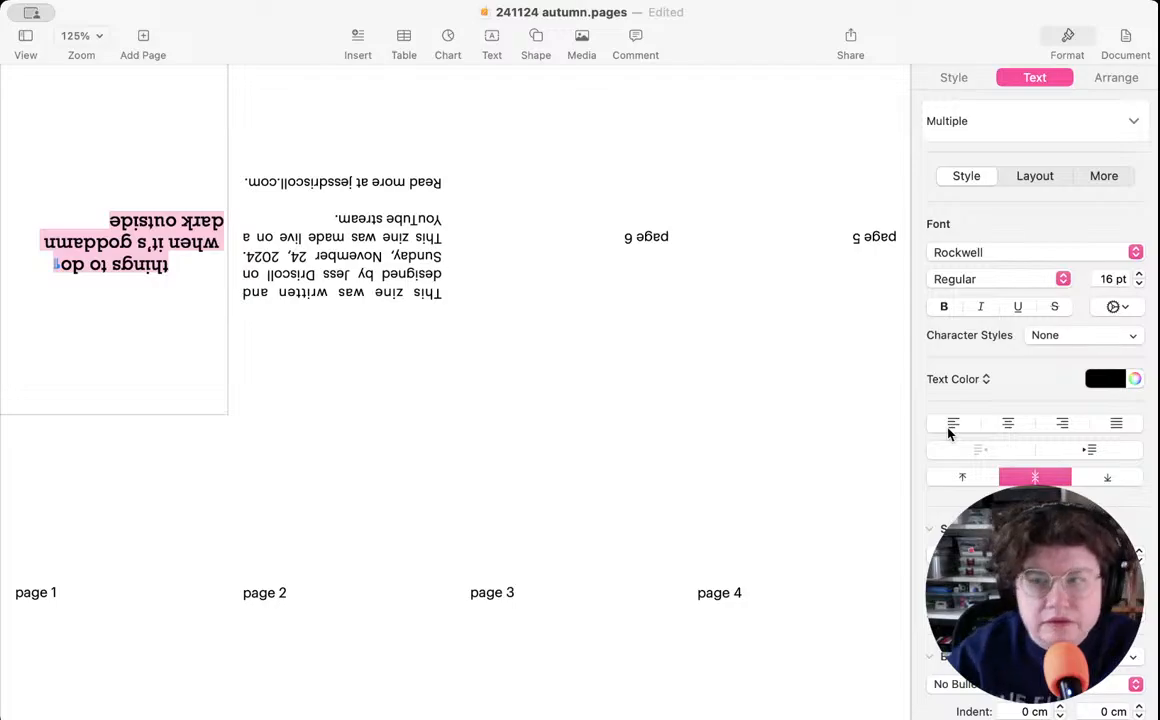
click(948, 431)
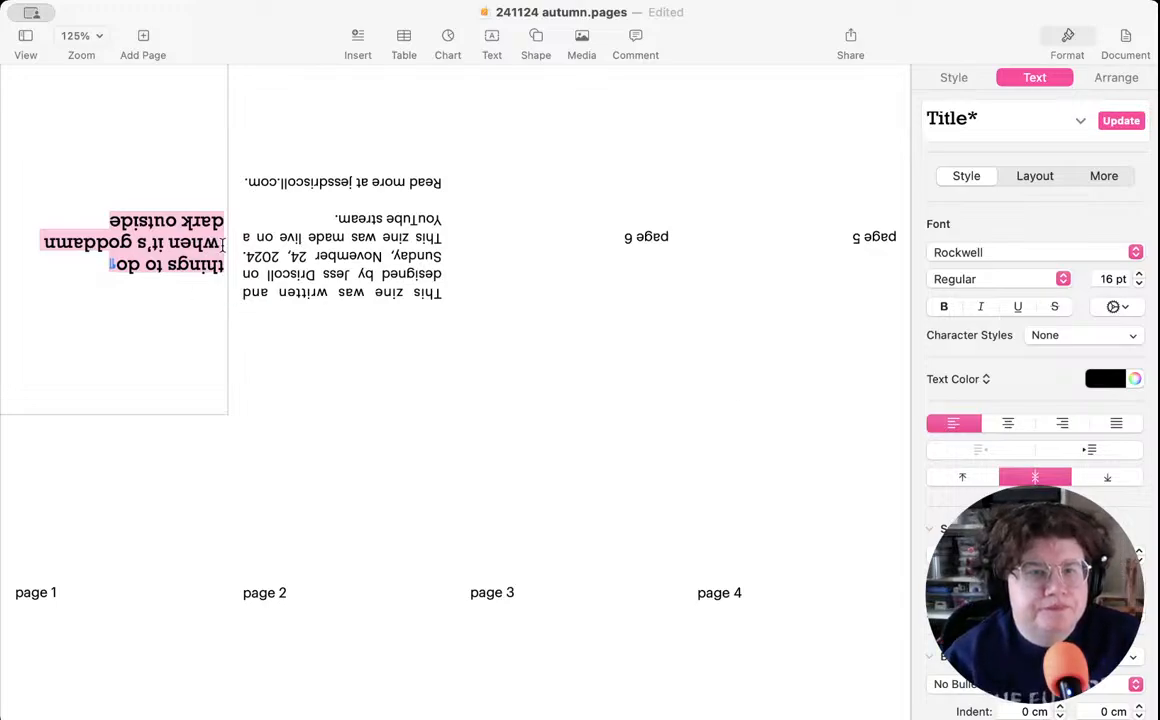
- Remove the line break after "things to do" in the cover title and align the text to the top of its box
click(221, 243)
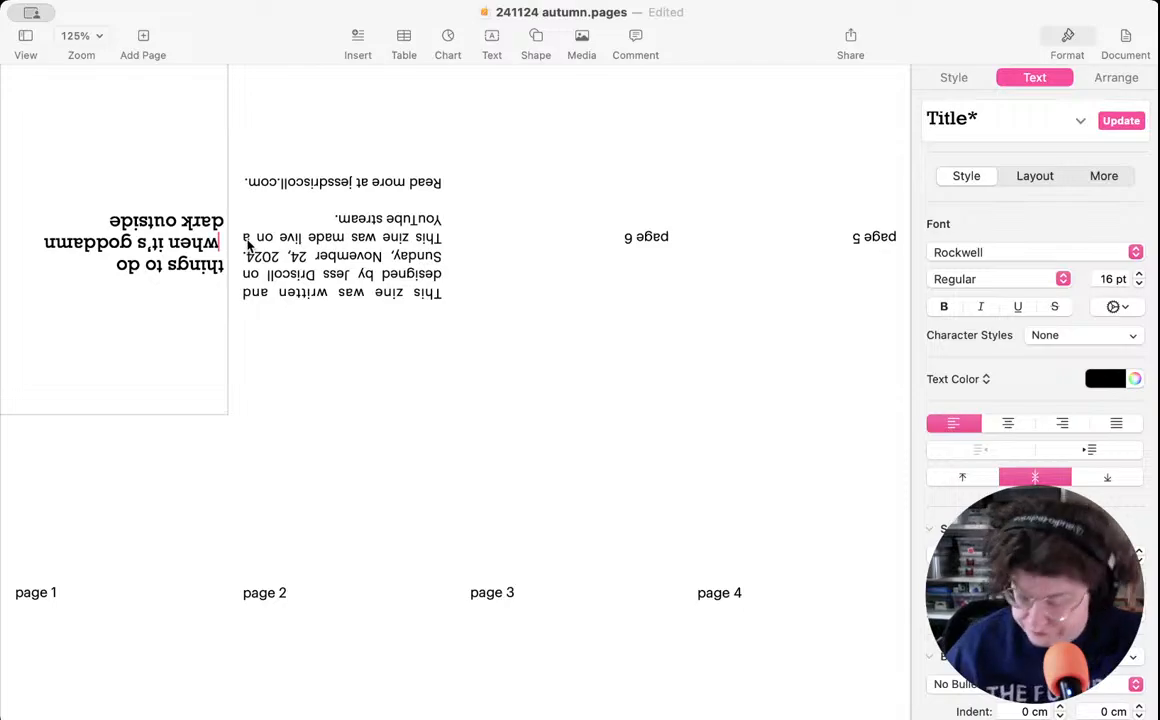
key(BackSpace)
key(BackSpace)
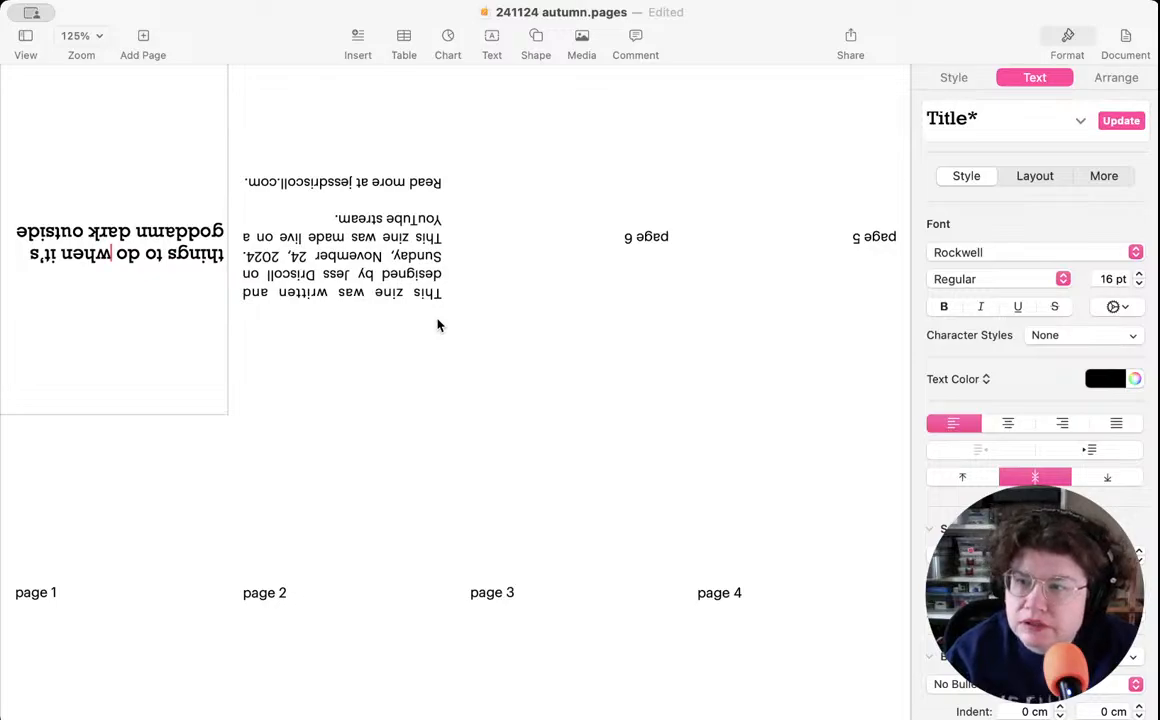
click(964, 478)
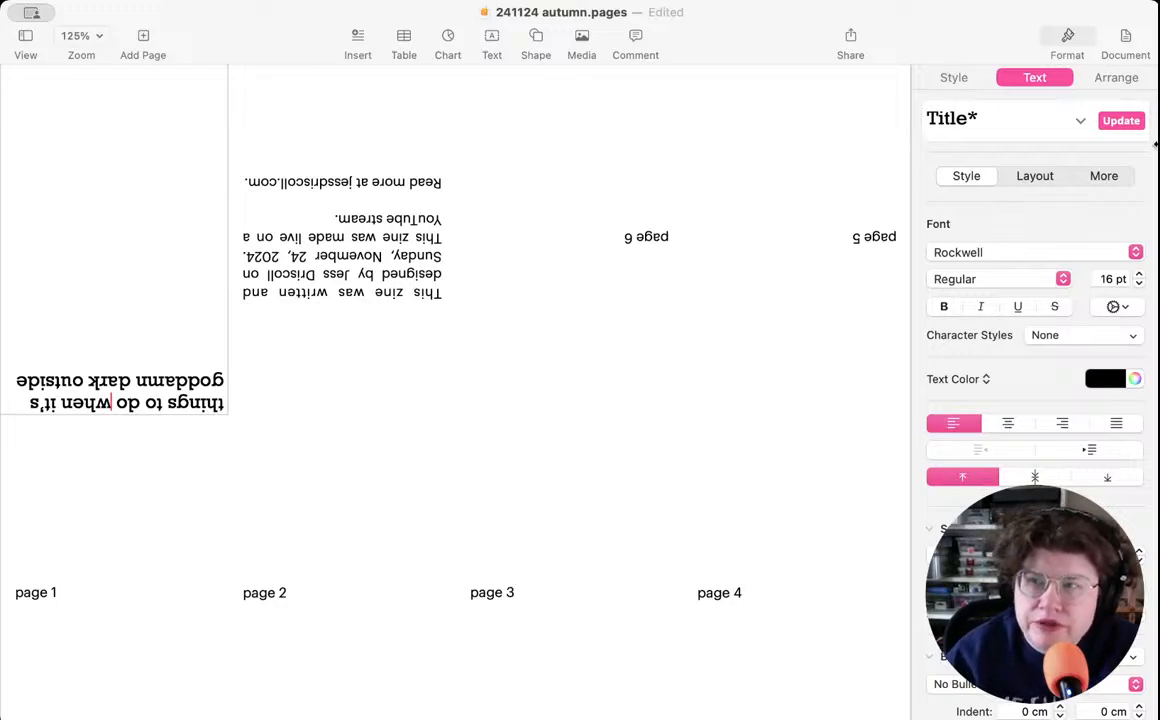
- Set the cover title's first, left and right indents to 0.5 cm
click(1036, 178)
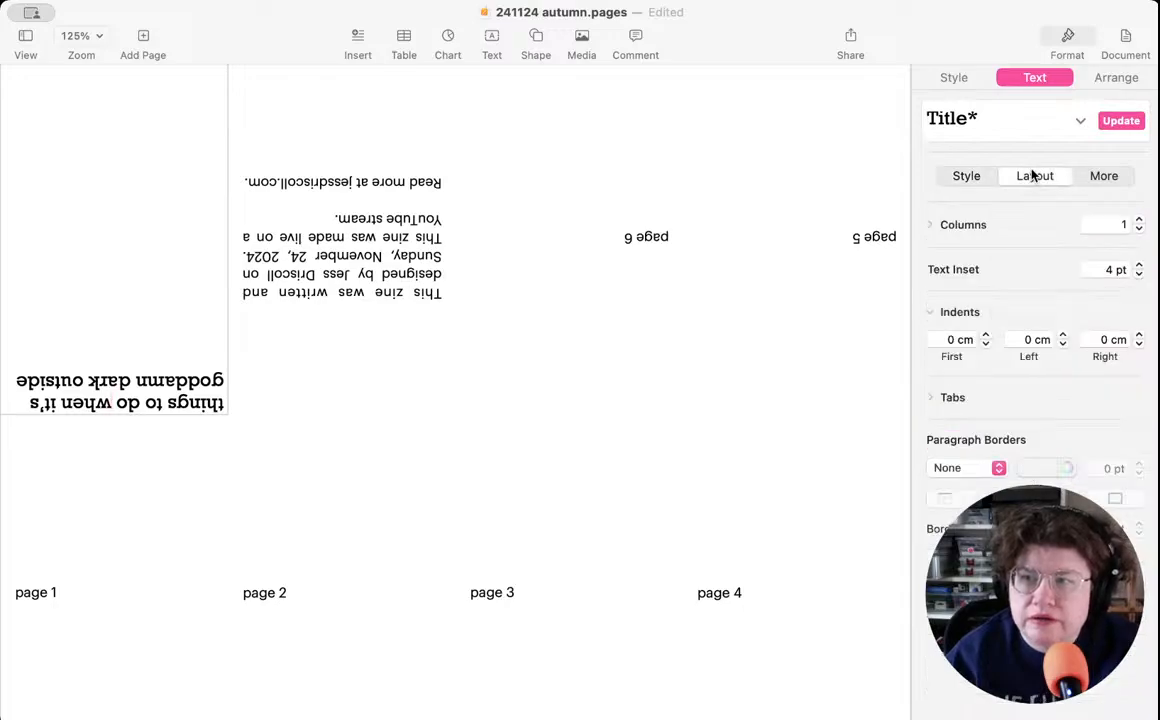
click(986, 336)
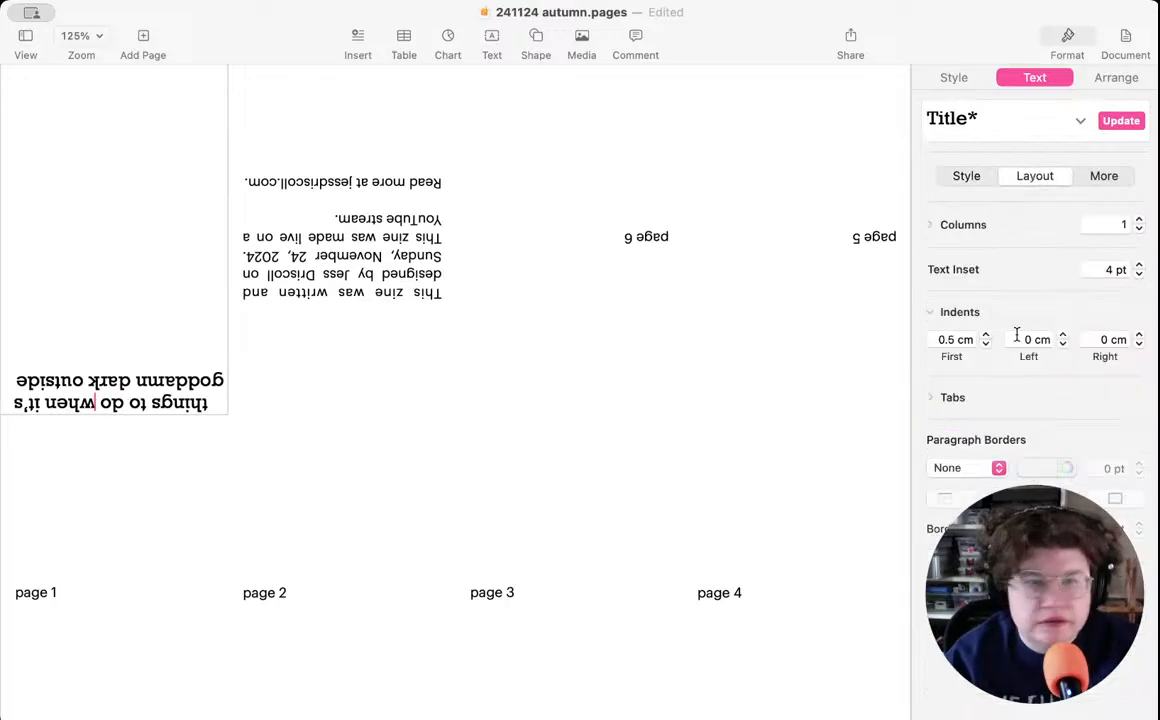
click(1062, 336)
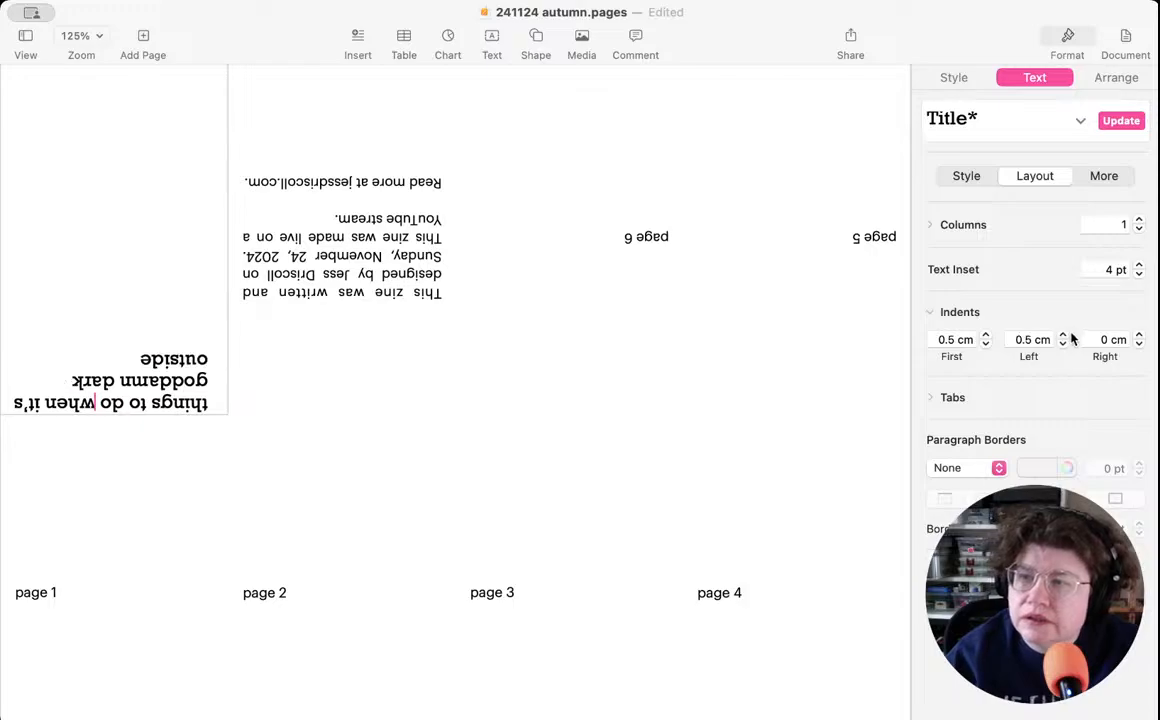
click(1140, 336)
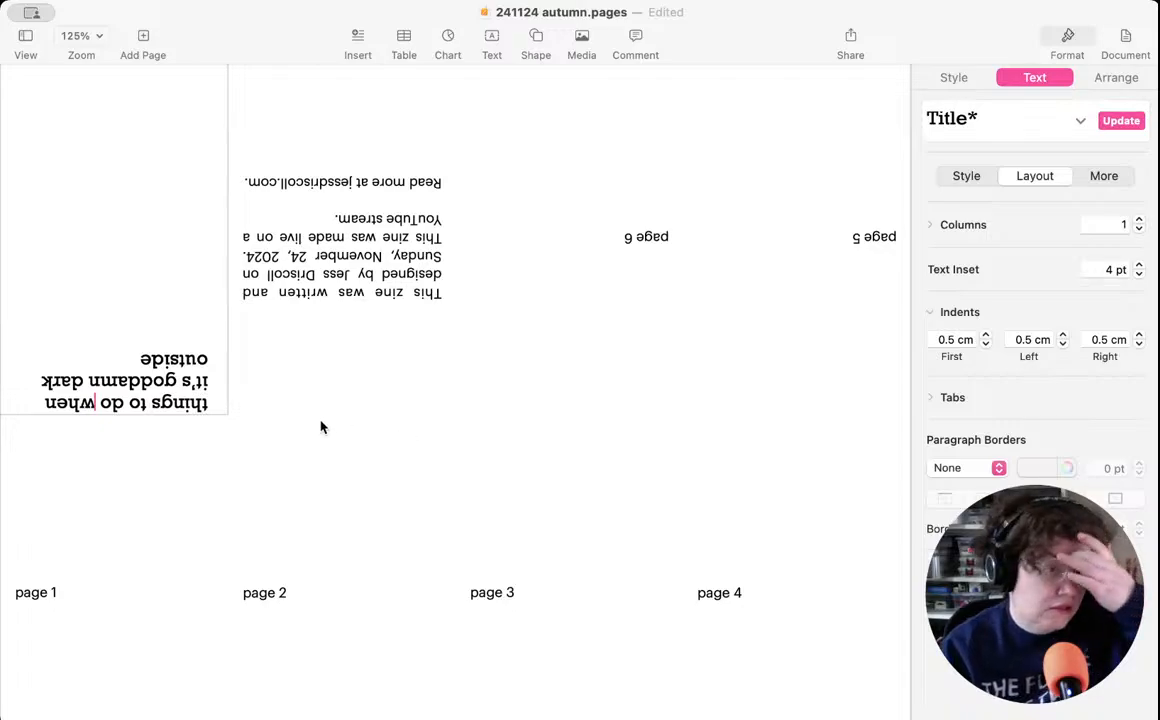
- Insert two empty lines above the cover title
click(211, 404)
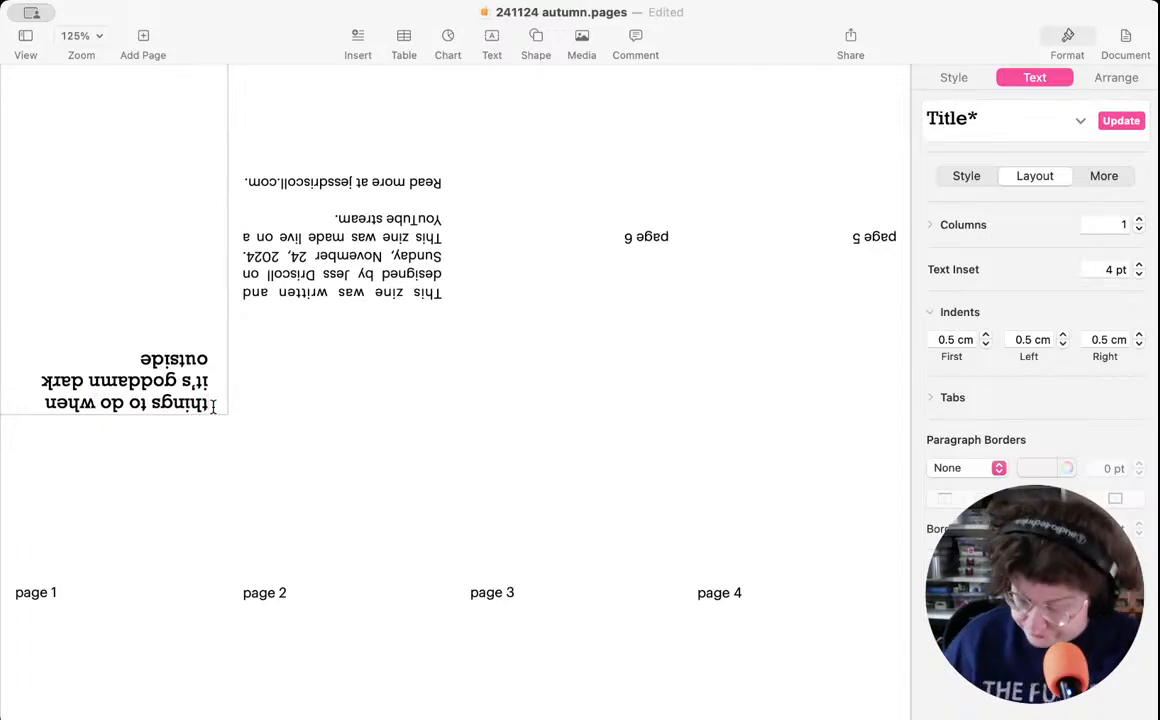
key(Return)
key(Return)
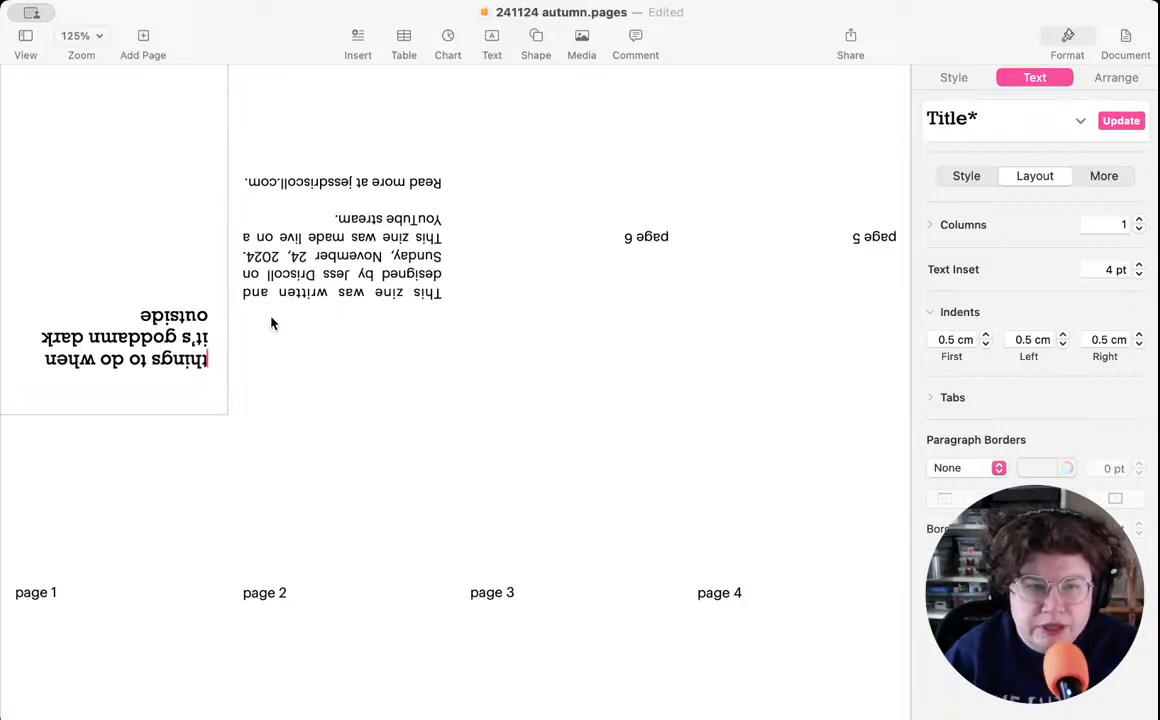
- Set the first, left and right indents of all the cover text to 0.3 cm
key(super+a)
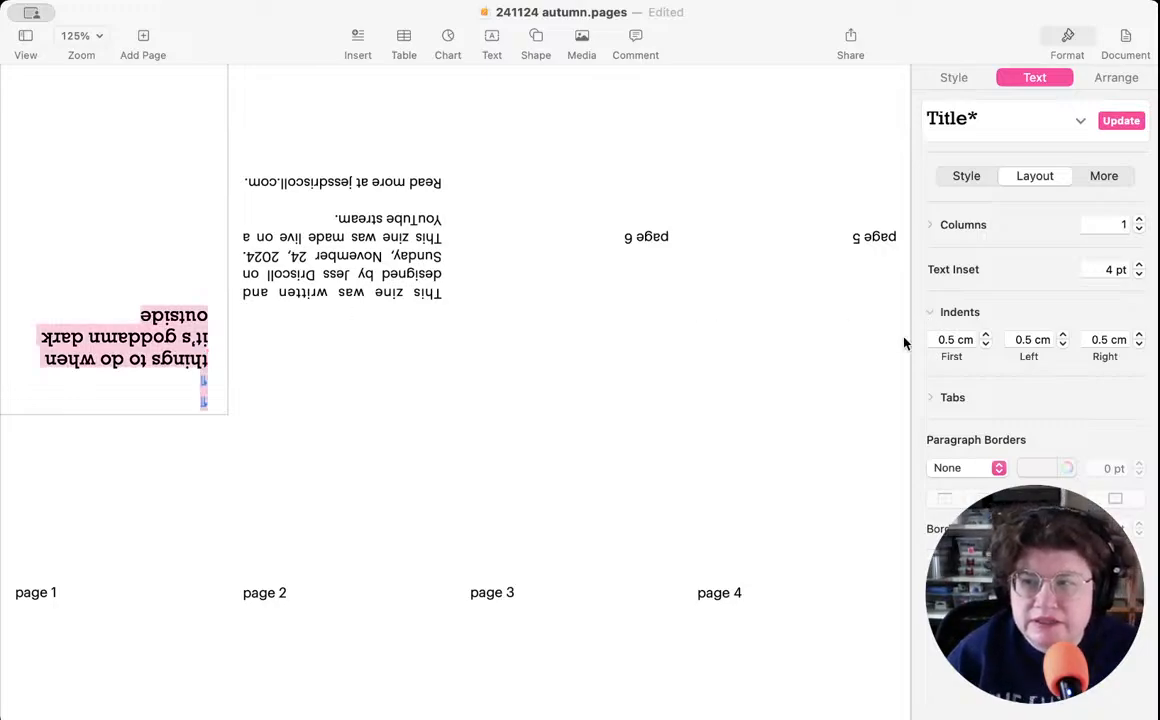
click(950, 339)
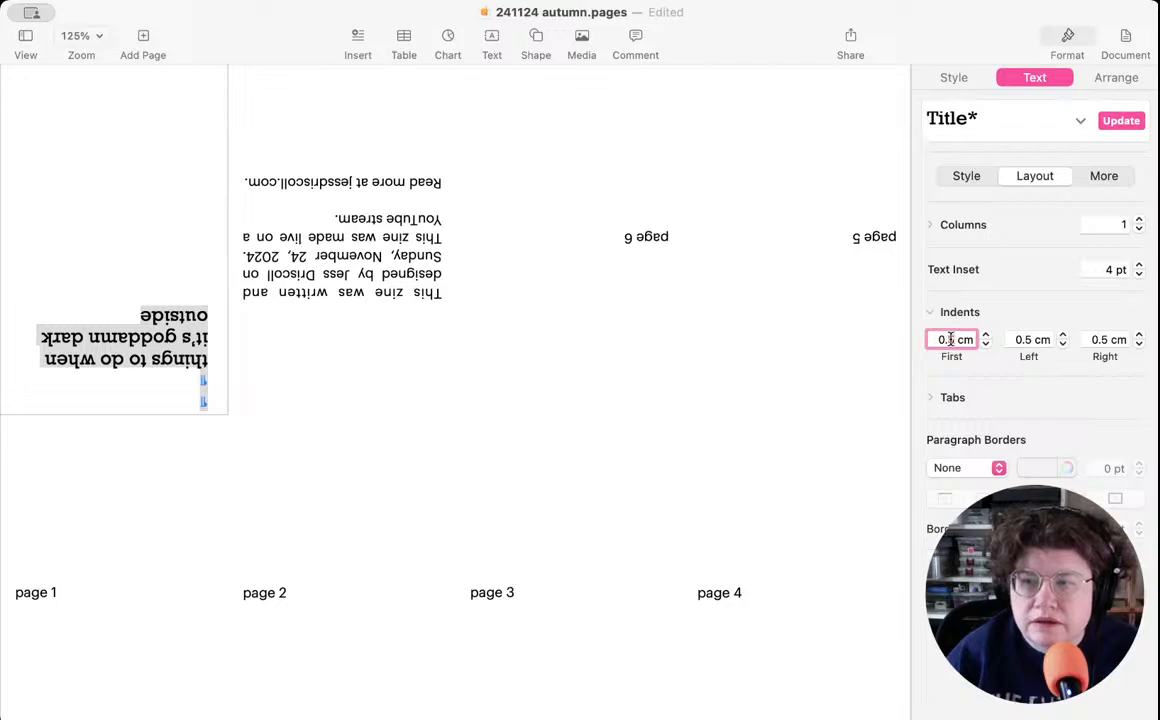
text(3)
key(Return)
click(1030, 340)
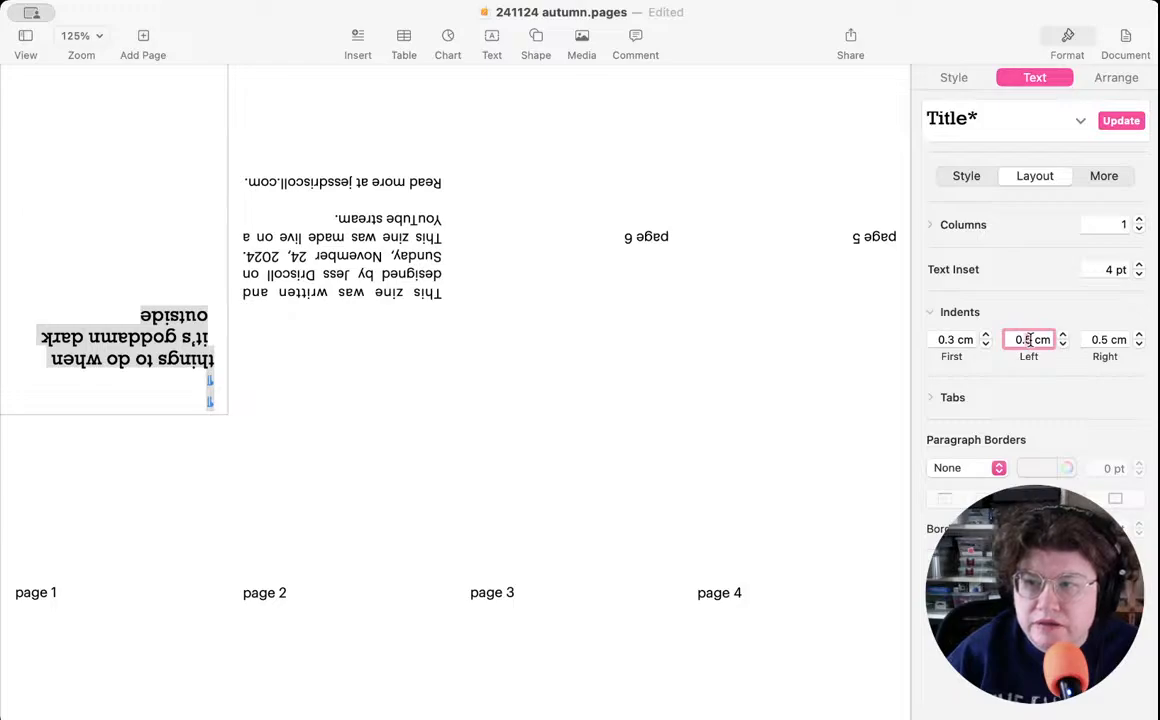
key(BackSpace)
text(3)
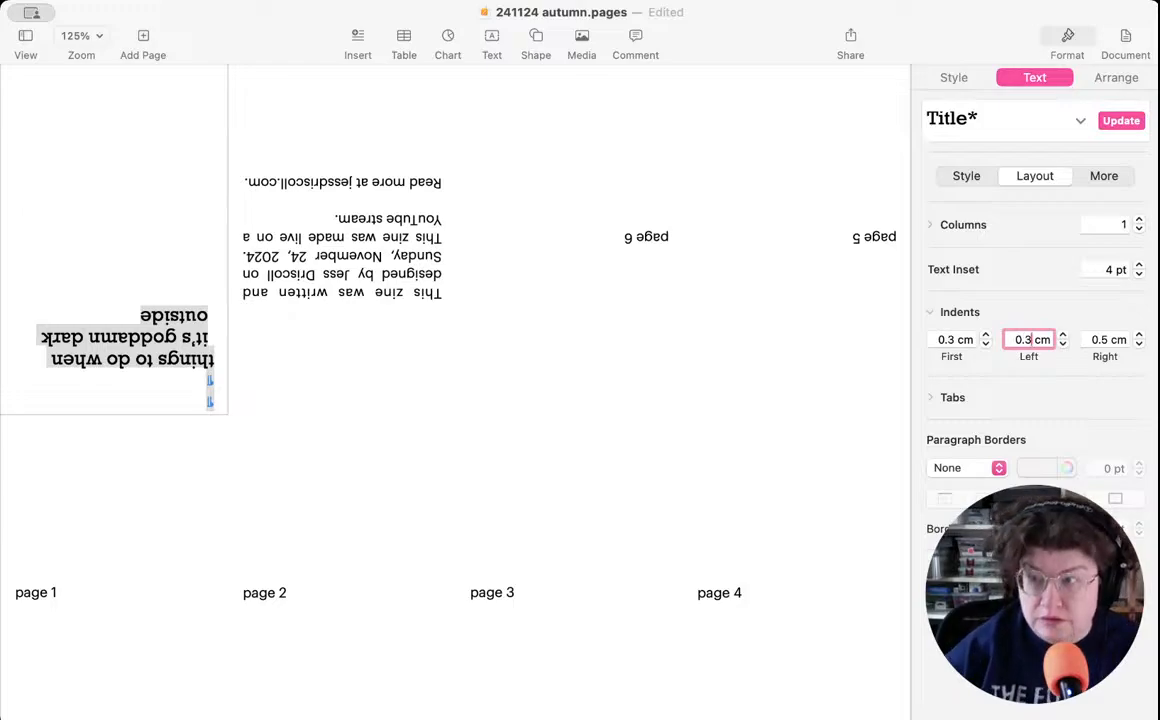
click(1106, 340)
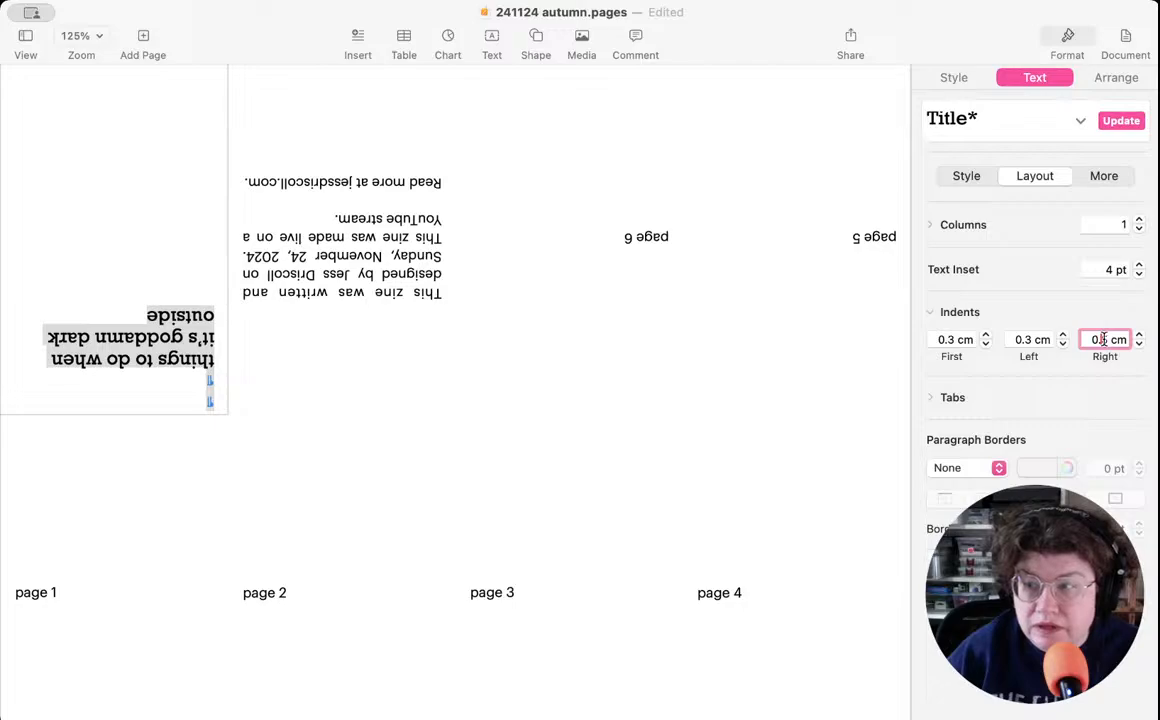
key(BackSpace)
text(3)
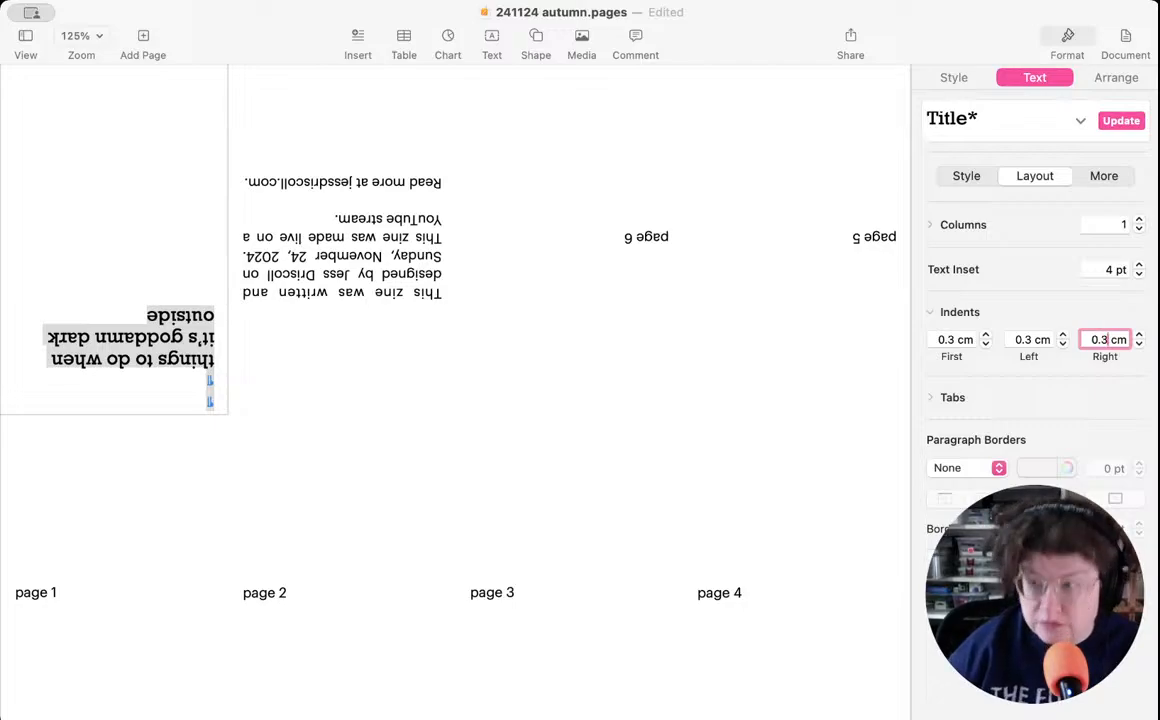
key(Return)
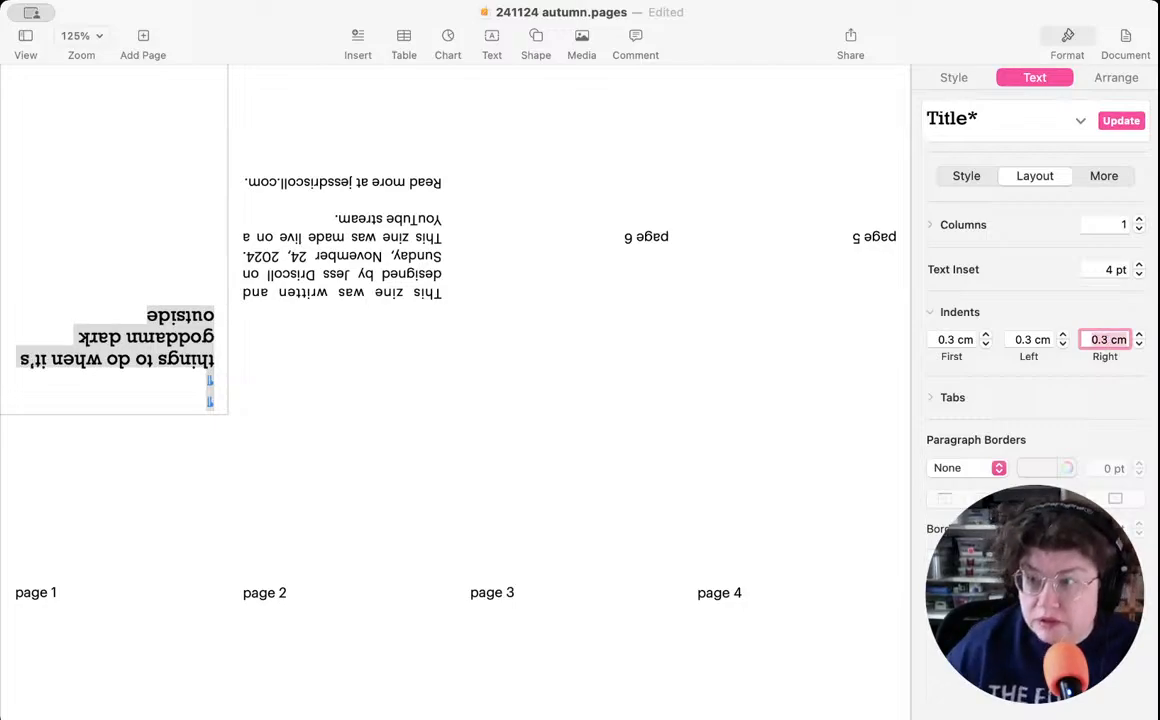
click(124, 430)
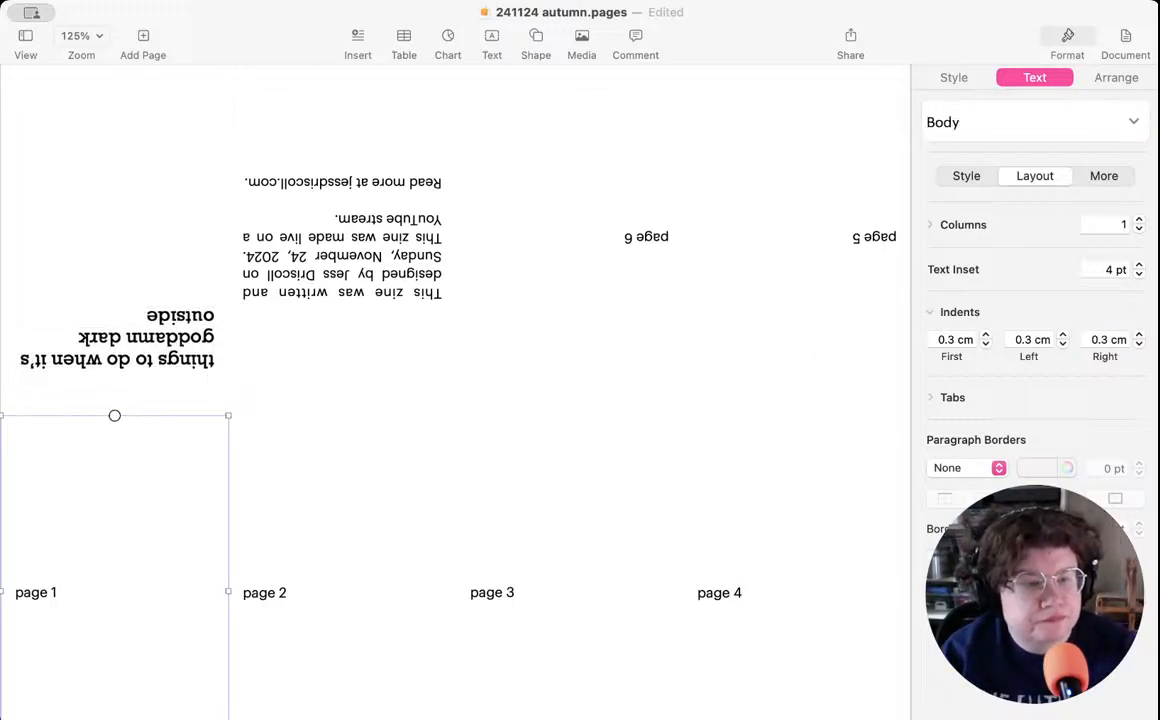
- Switch to the WonderSpace timer in the browser, start a focus session, and return to Pages
key(super+Tab)
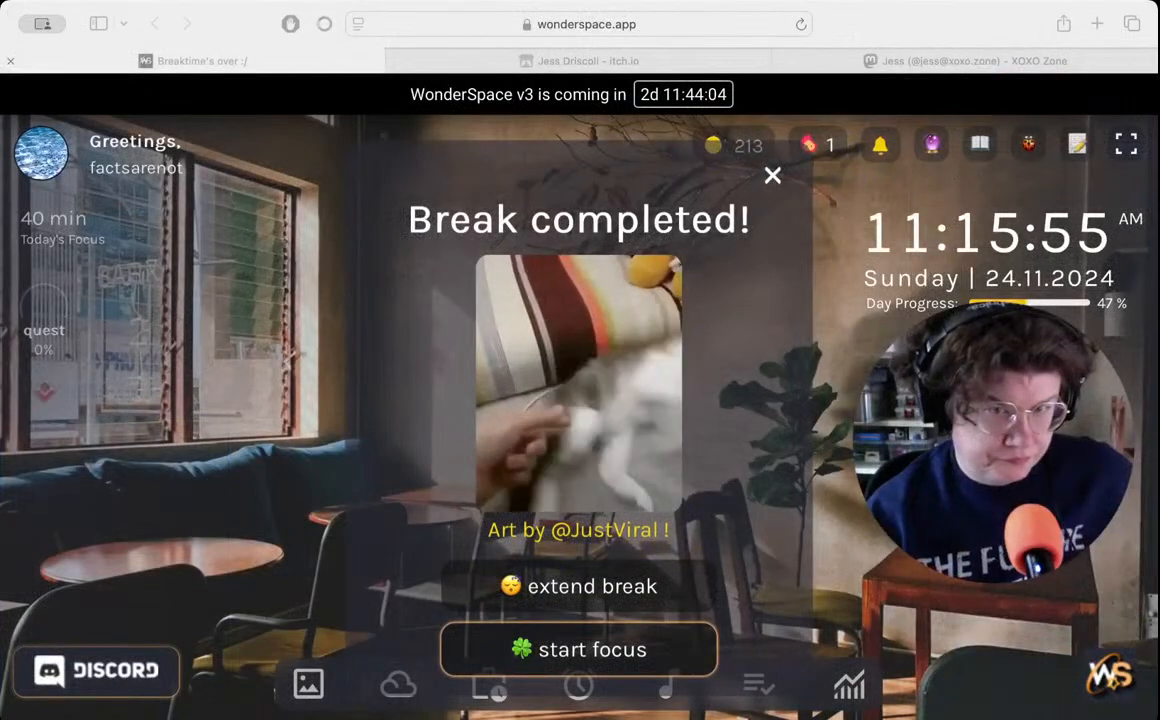
click(305, 546)
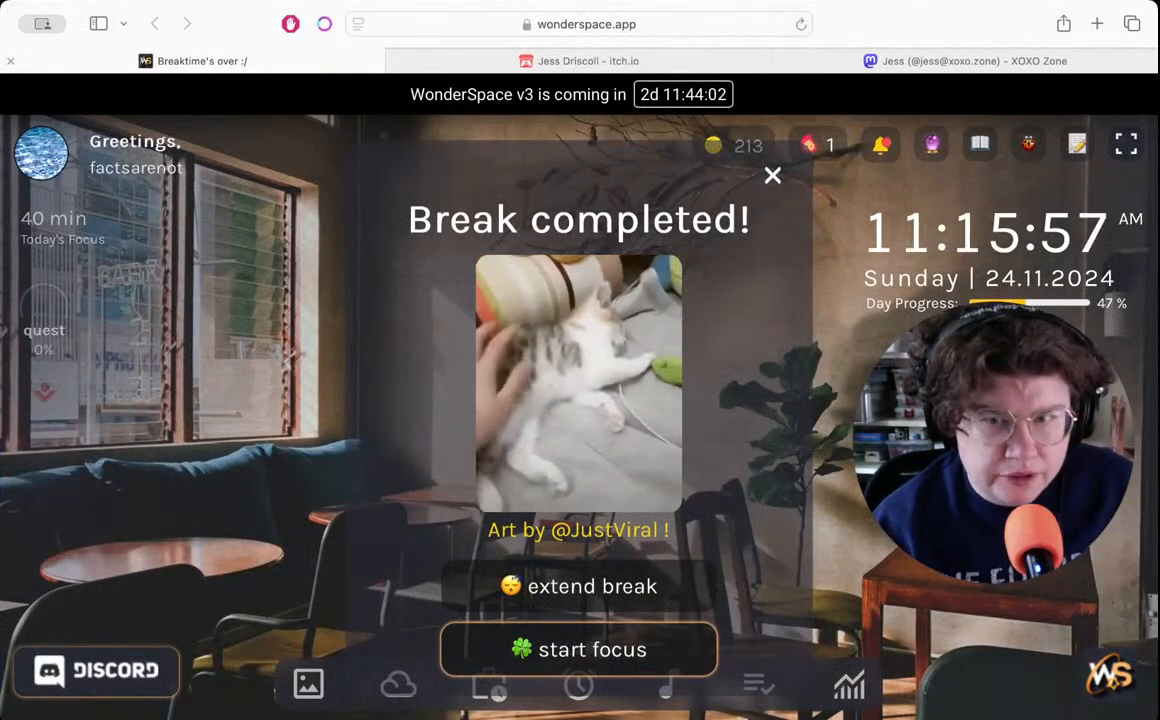
click(595, 650)
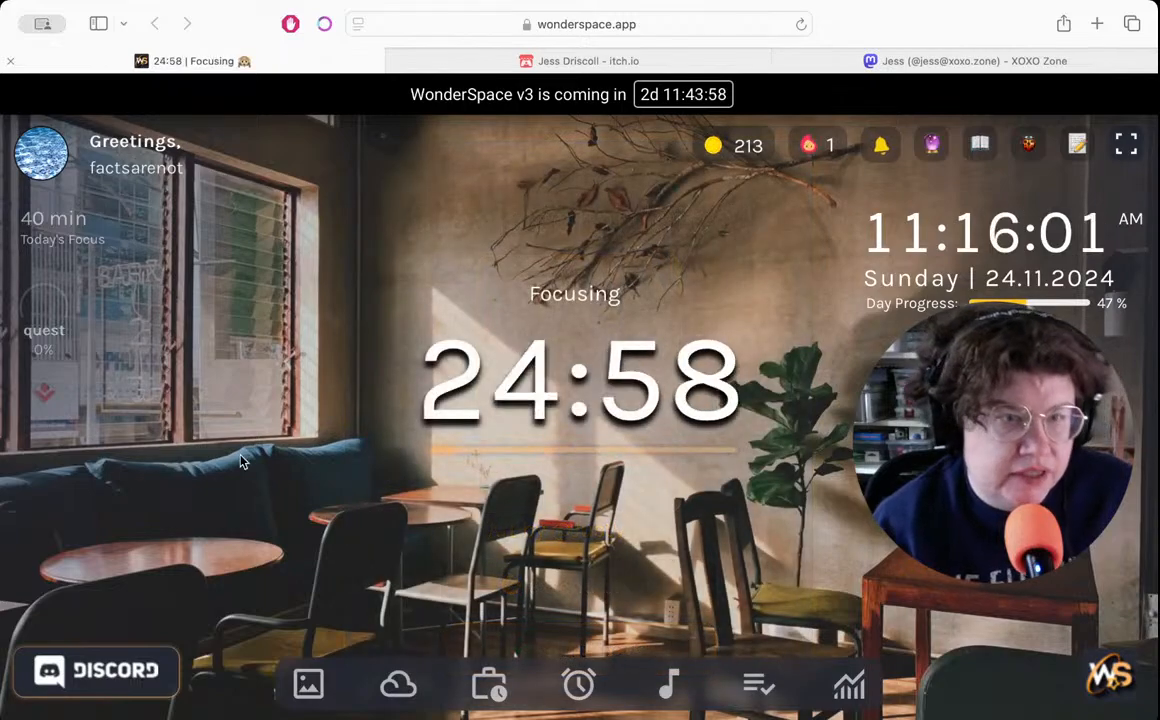
key(super+Tab)
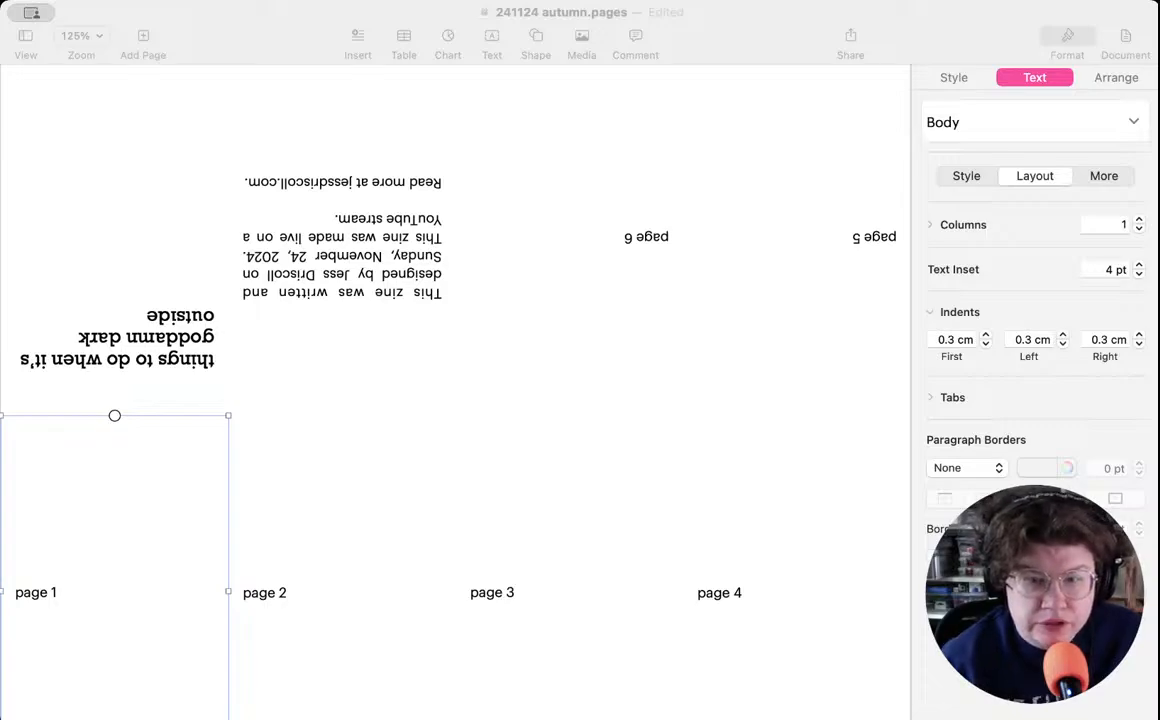
key(super+Tab)
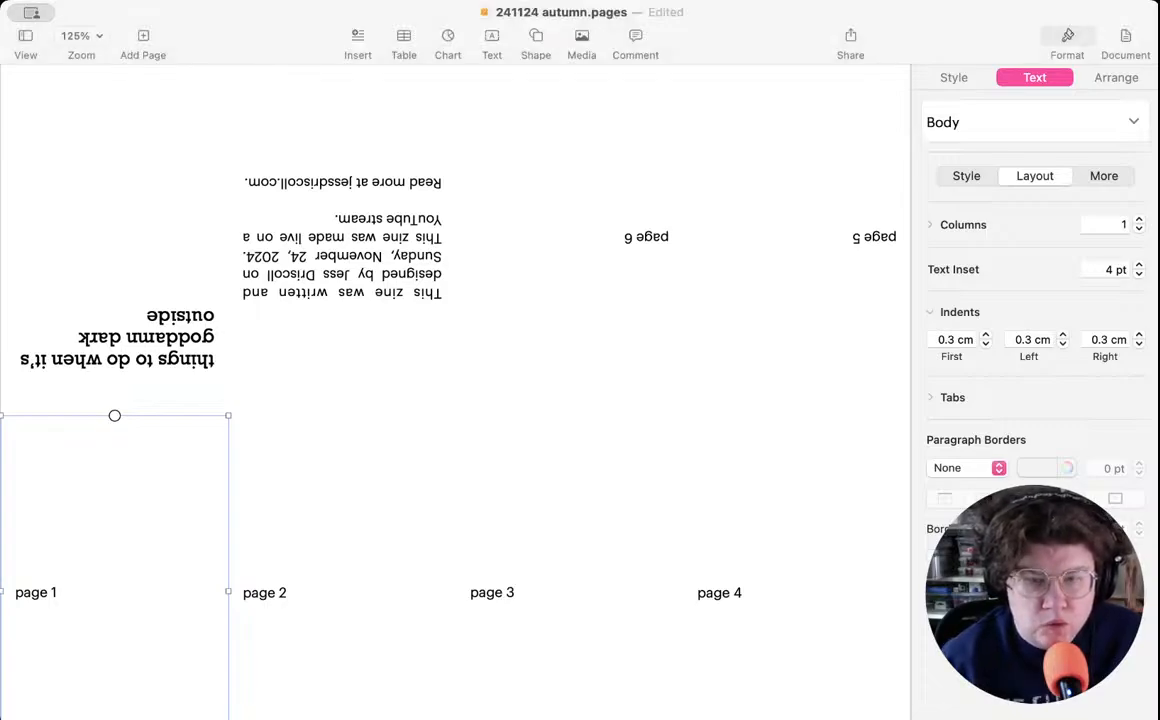
- Add a new paragraph below the cover title and apply the Body paragraph style to it
click(160, 288)
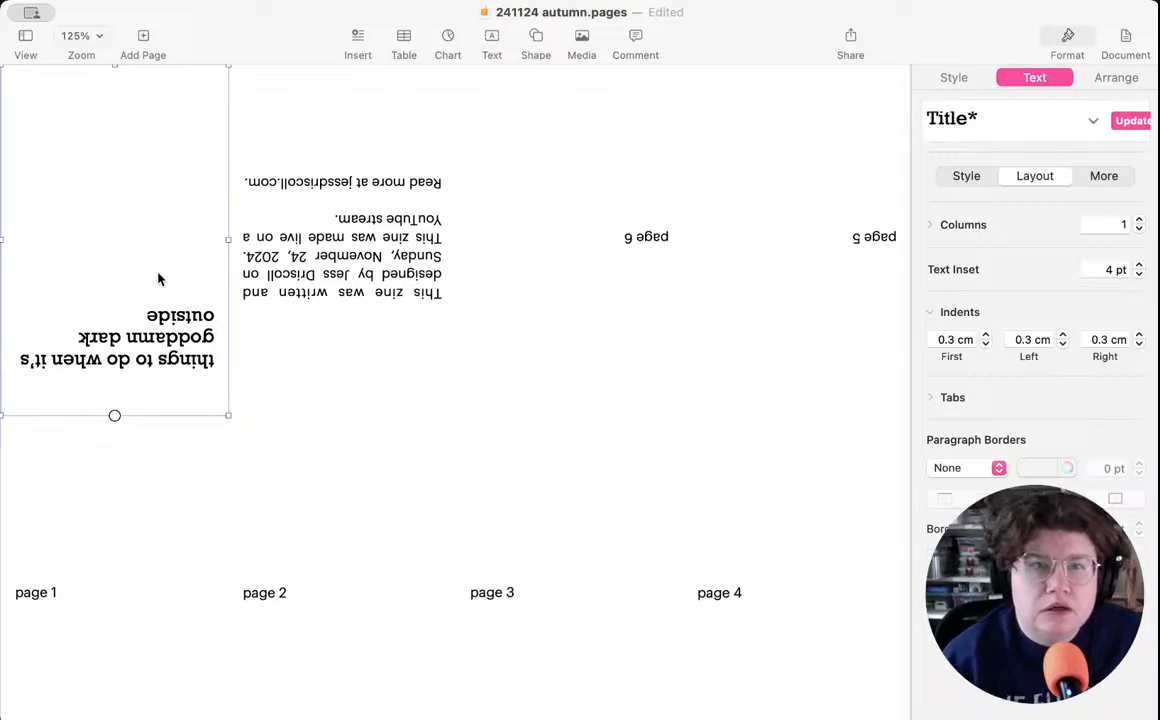
click(130, 285)
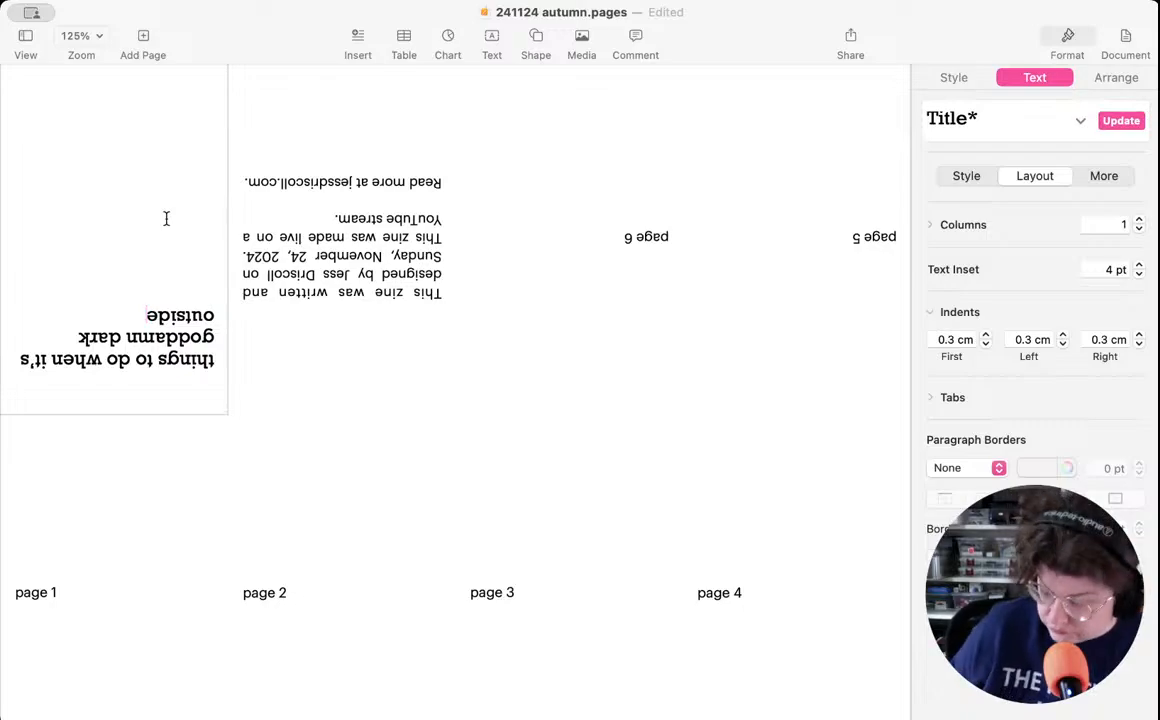
key(Return)
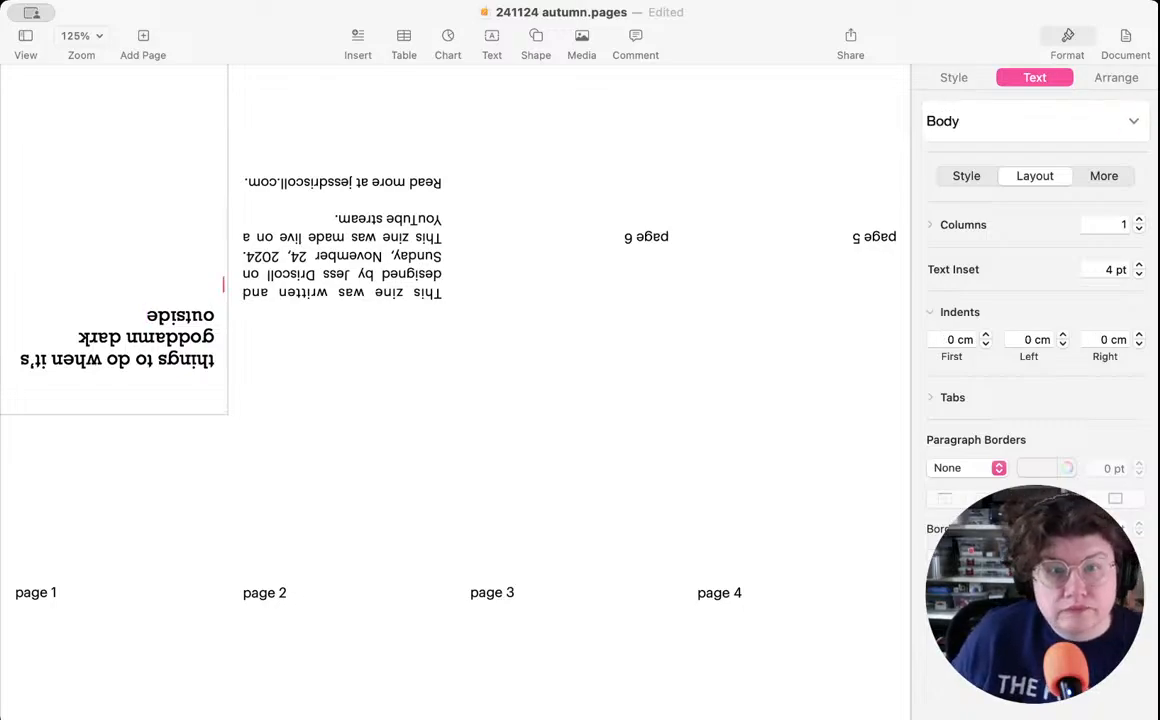
scroll(142, 181, down, 1)
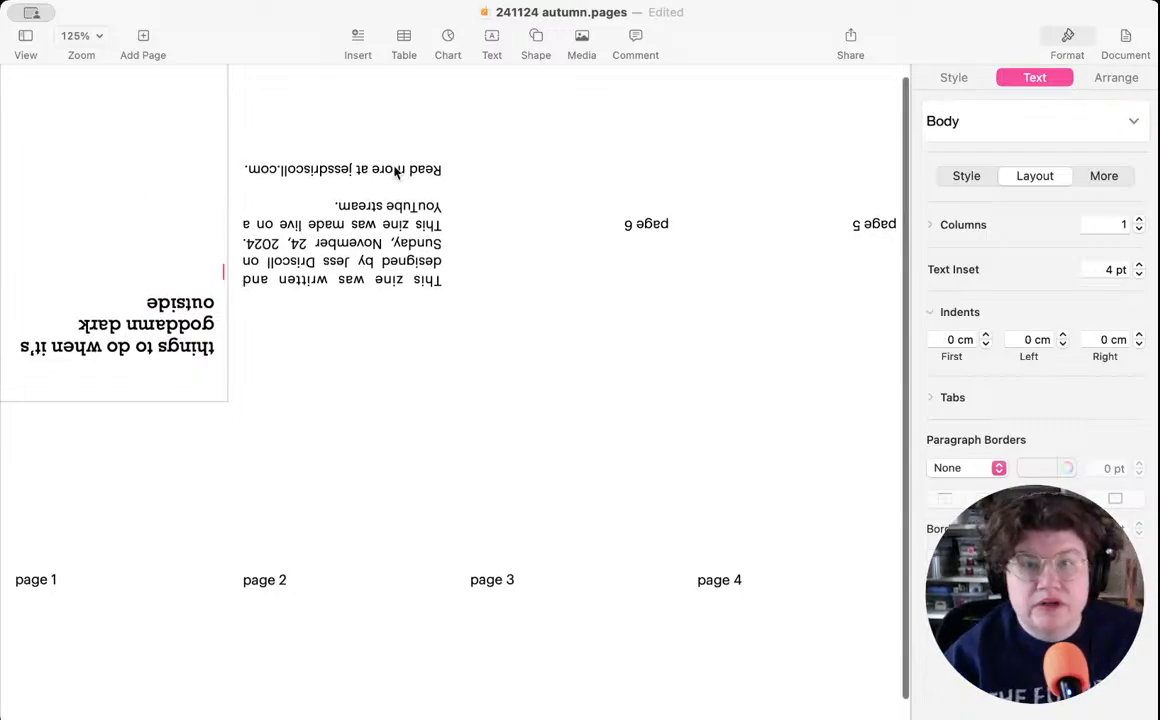
click(1030, 126)
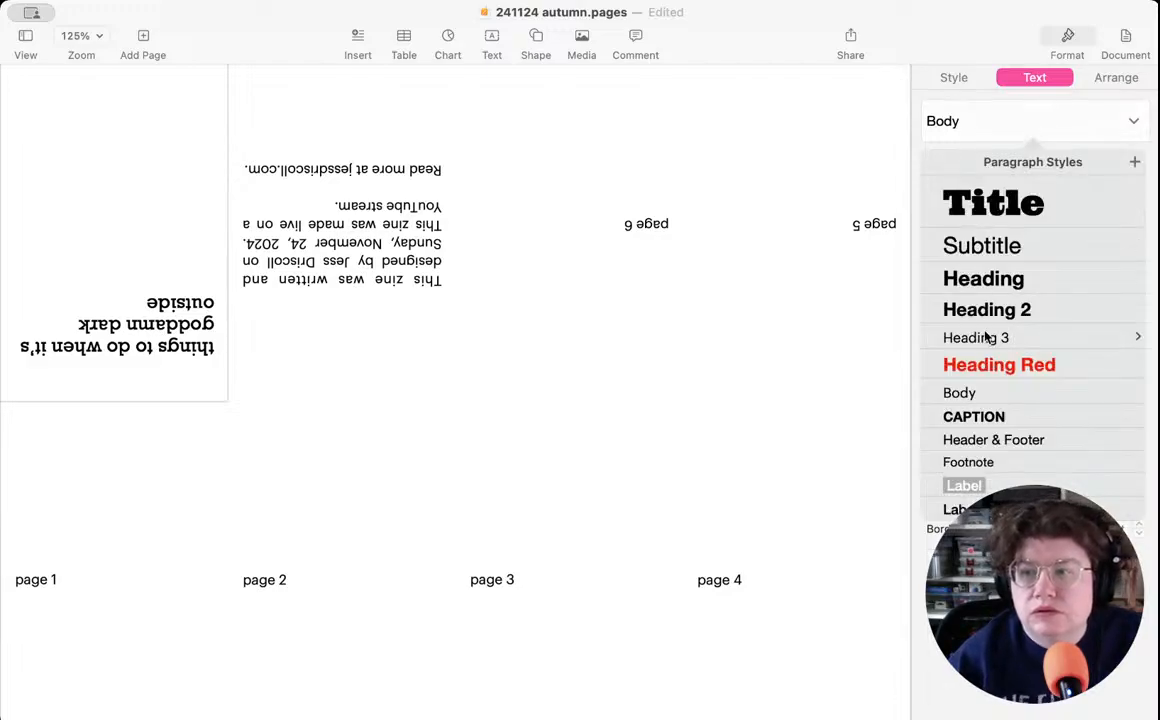
click(968, 394)
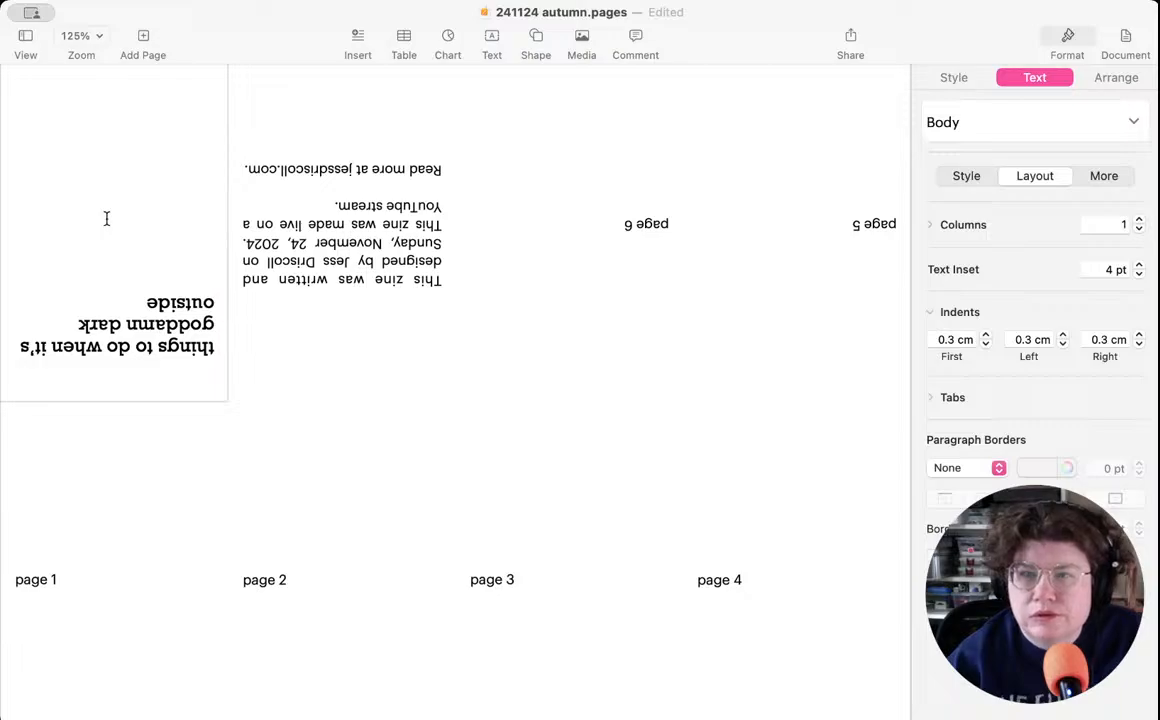
key(Return)
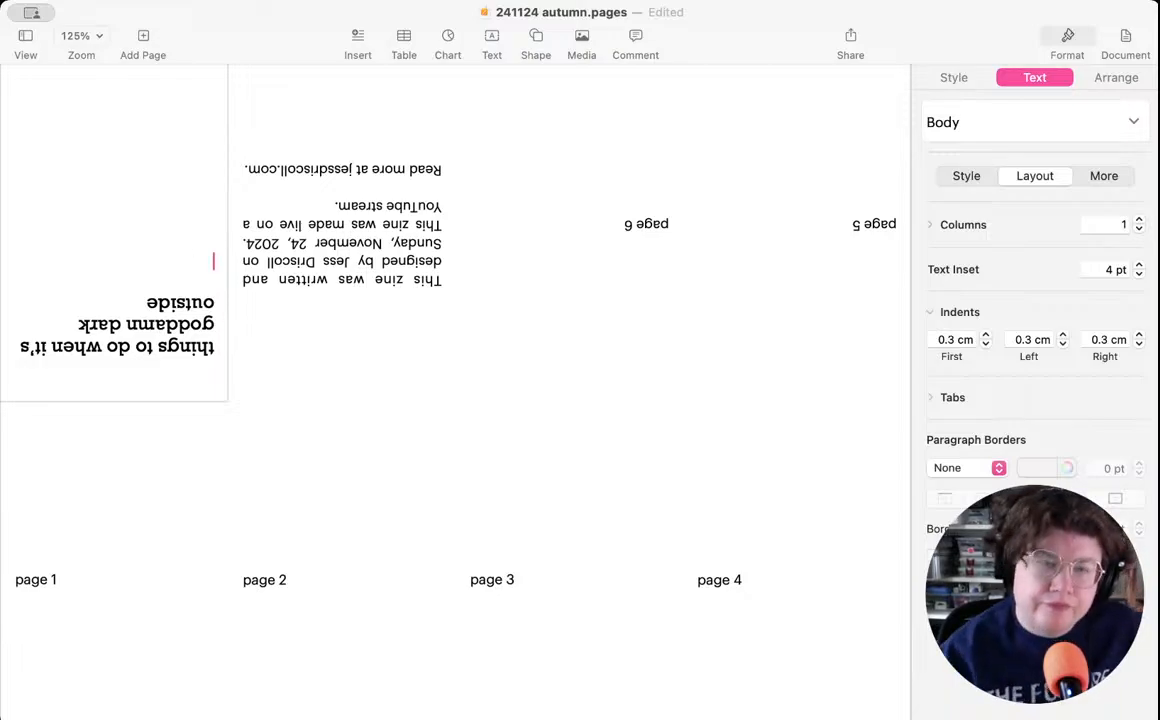
- Start a numbered list below the cover title with the items "drink tea" and "use a lightbox"
scroll(455, 390, up, 1)
text(1.)
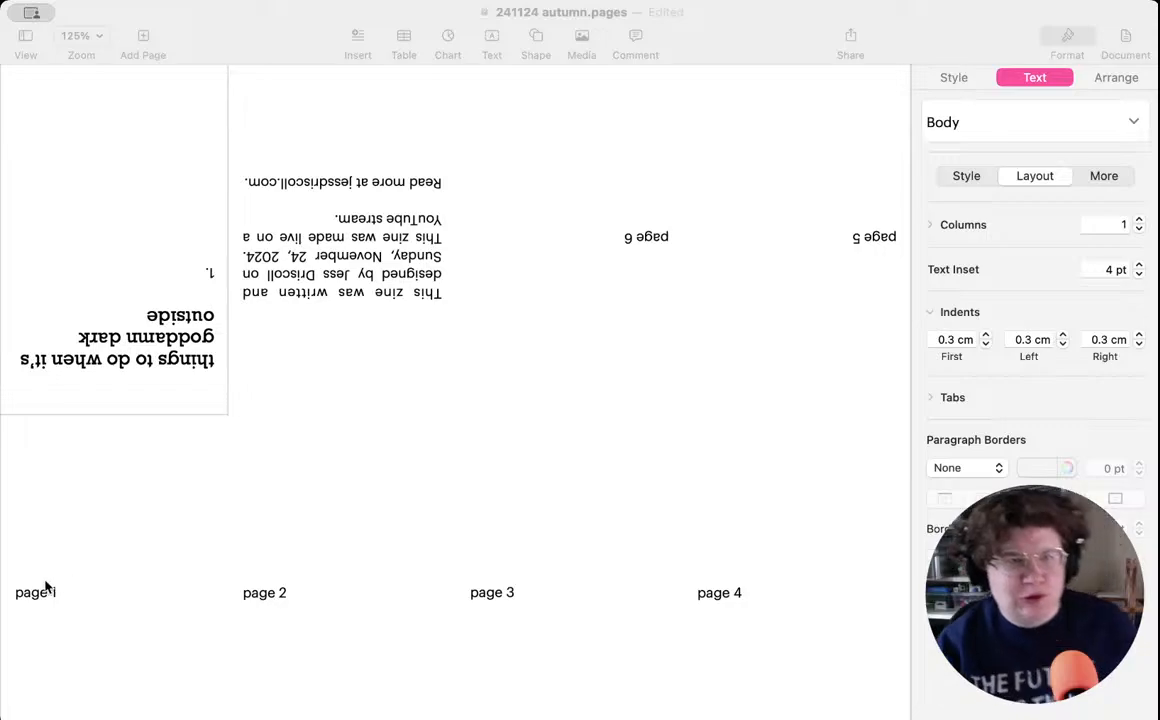
key(super+Tab)
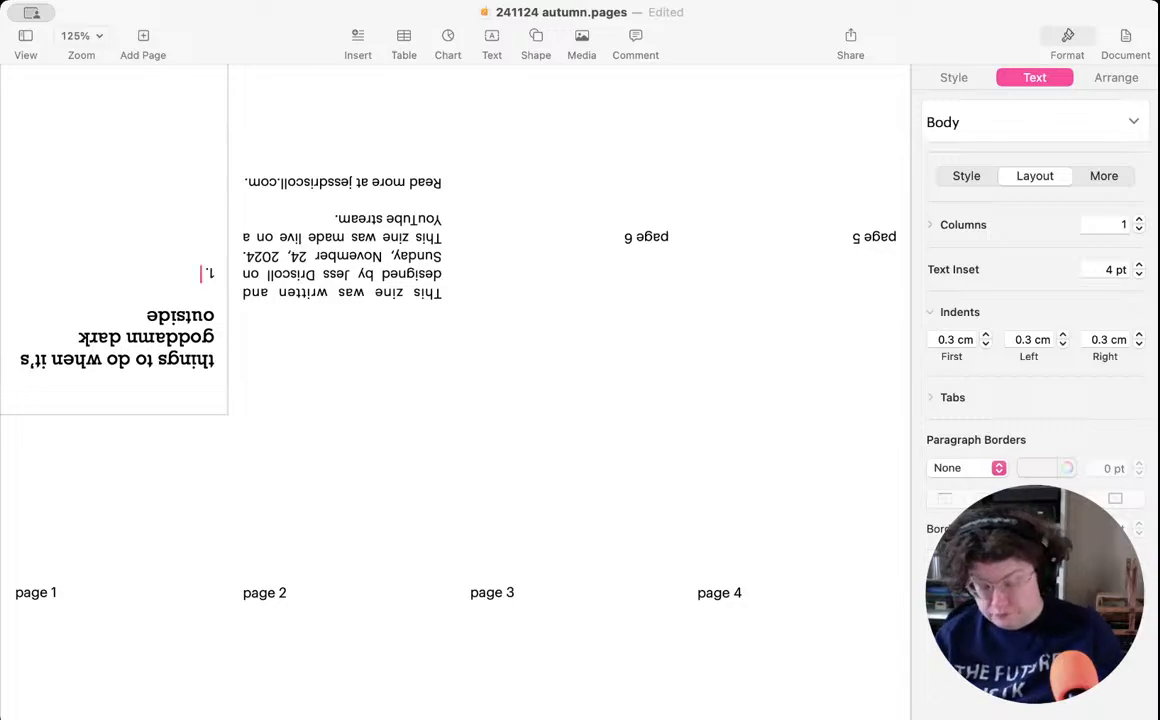
text(drink tr)
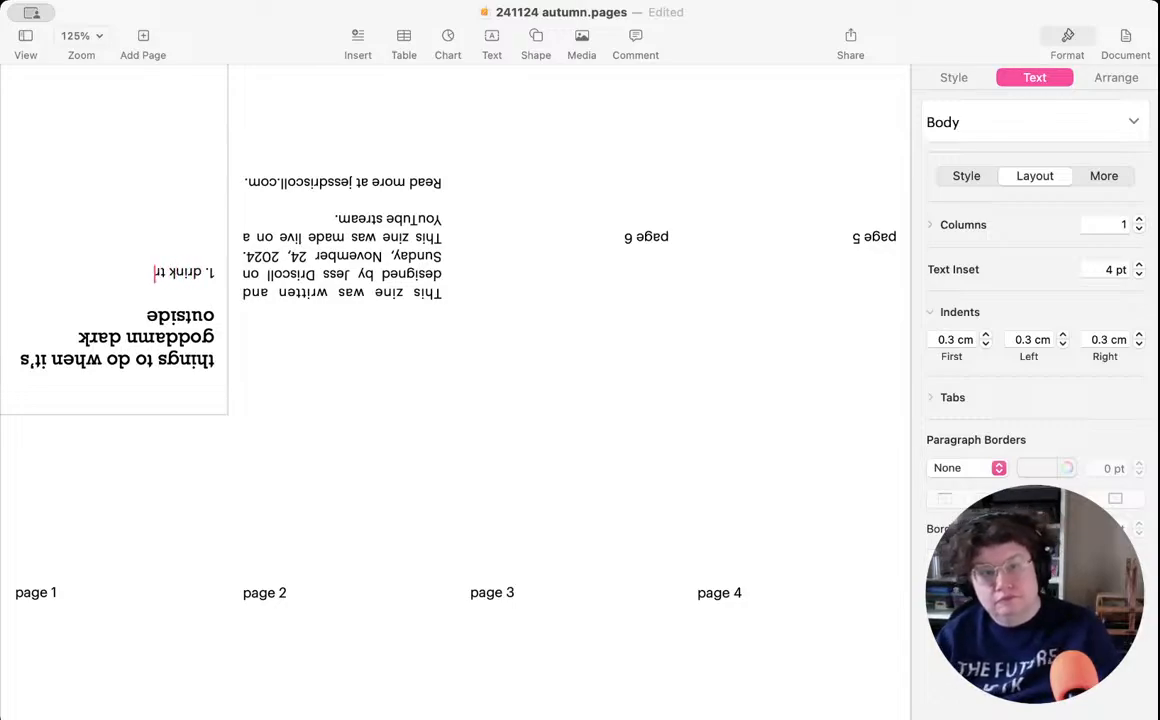
key(BackSpace)
text(ea)
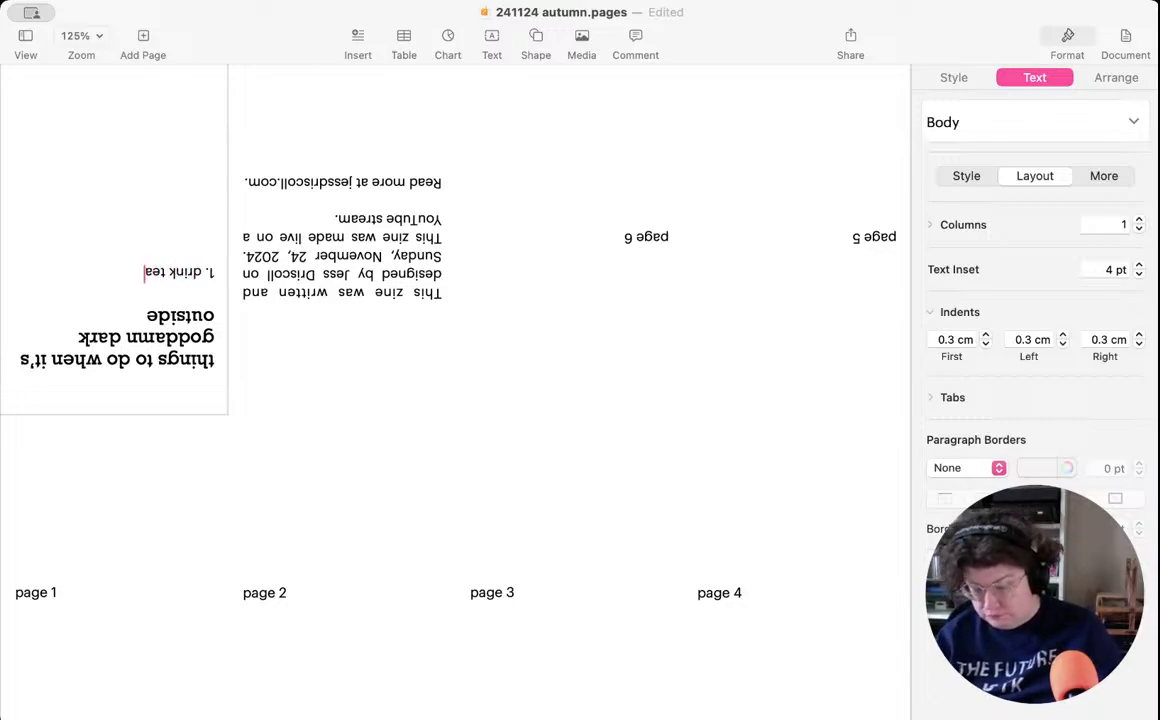
key(Return)
text(use a)
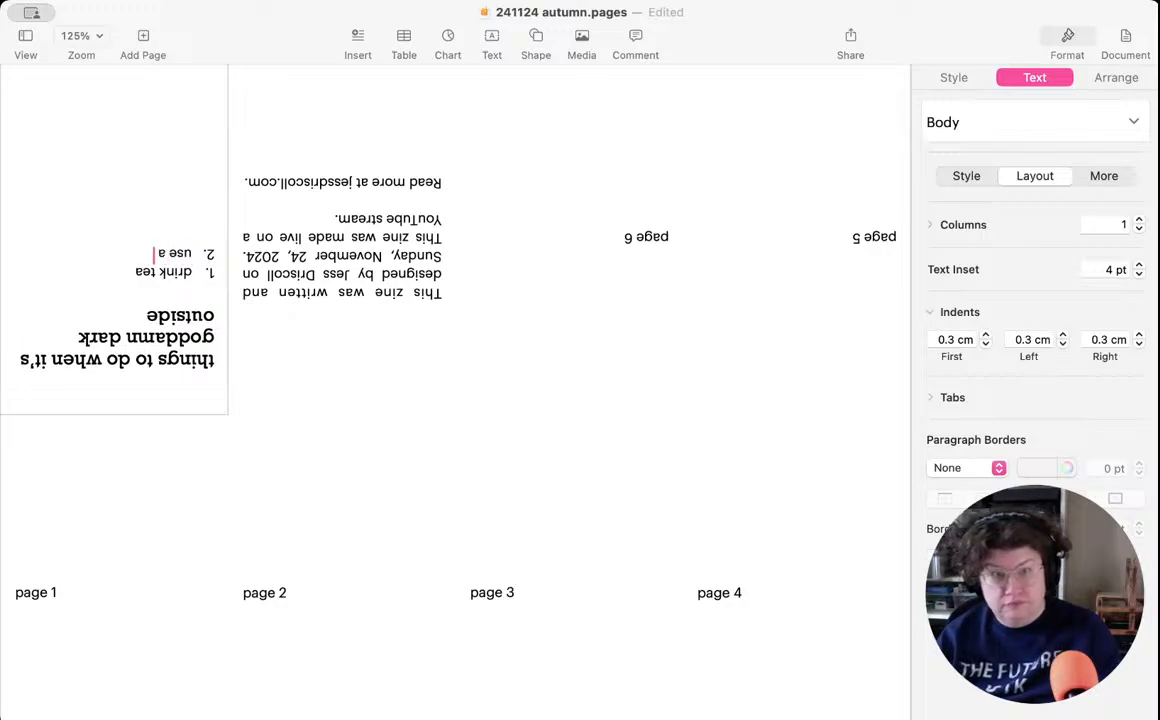
text( light)
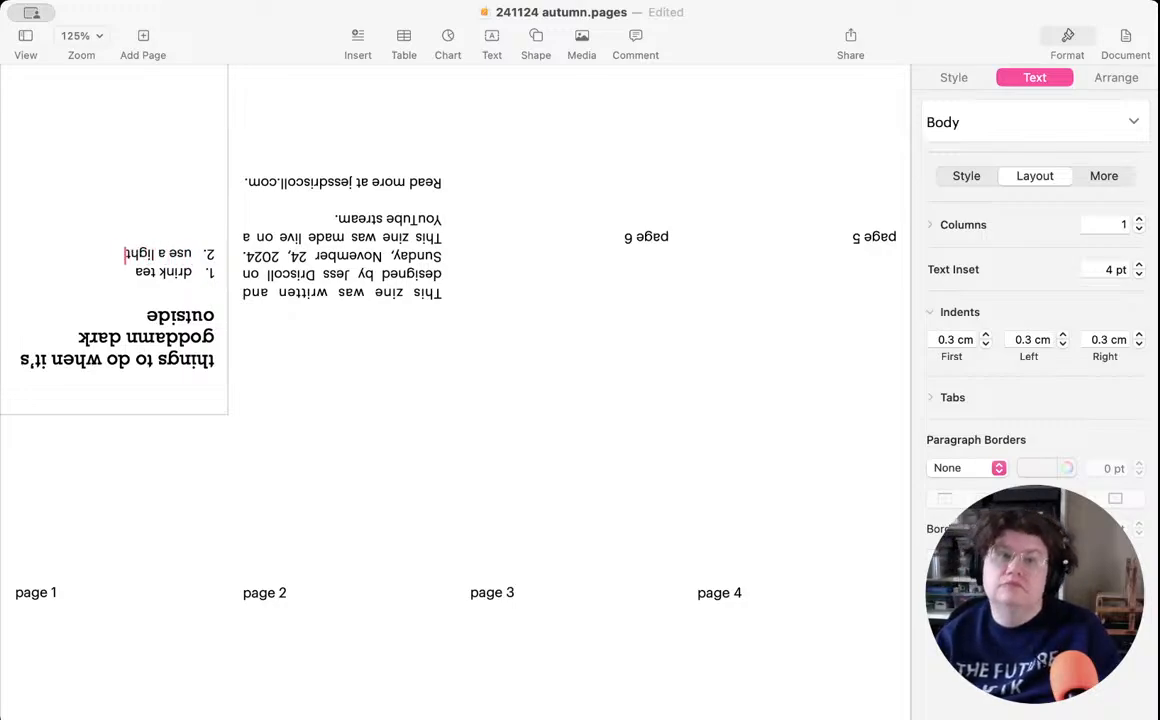
text(box)
key(Return)
- Add the list items "take a nap", "watch your fave show" and "write a book" to the cover
text(take a nap)
key(Return)
text(watch your fave show)
key(Return)
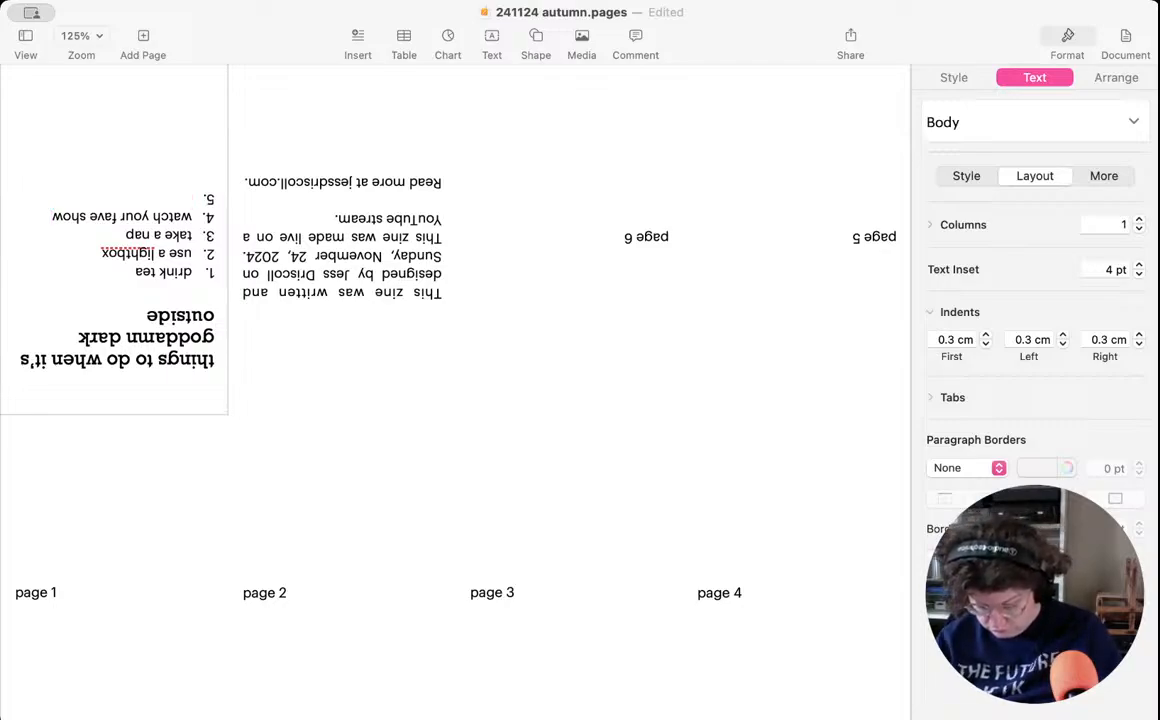
text(writ)
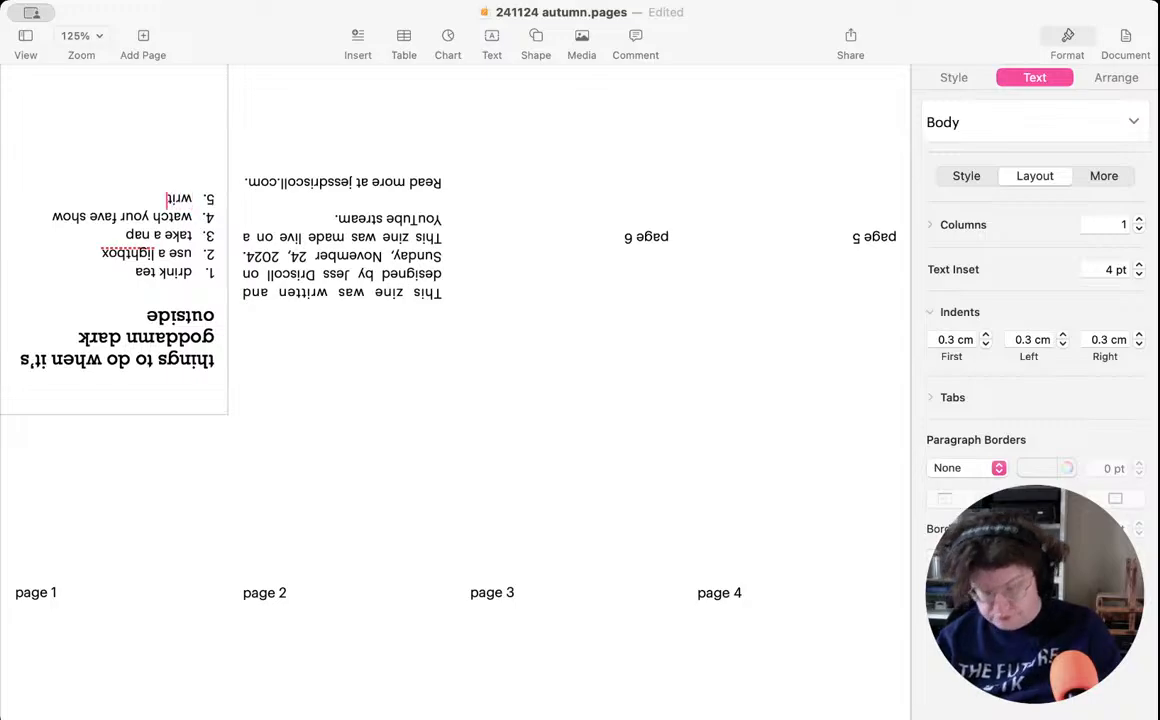
text(e a book)
key(Return)
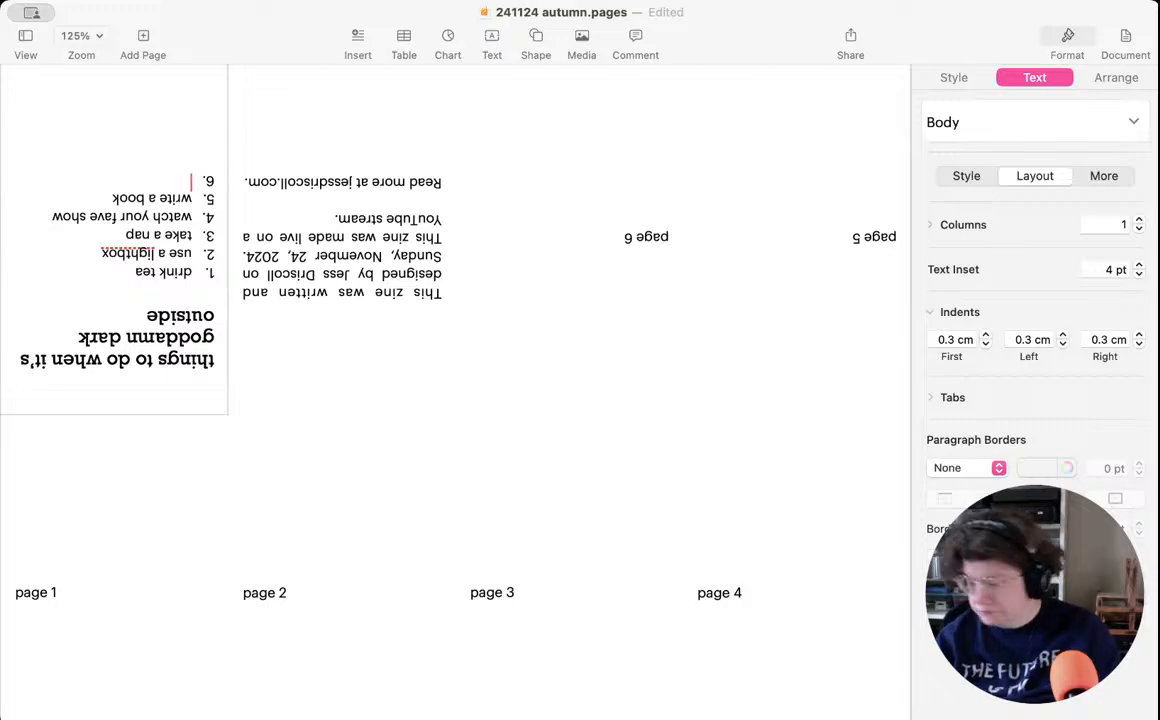
- Add "make some soup" and "read an epic novel" as items 6 and 7 of the cover list
text(make some)
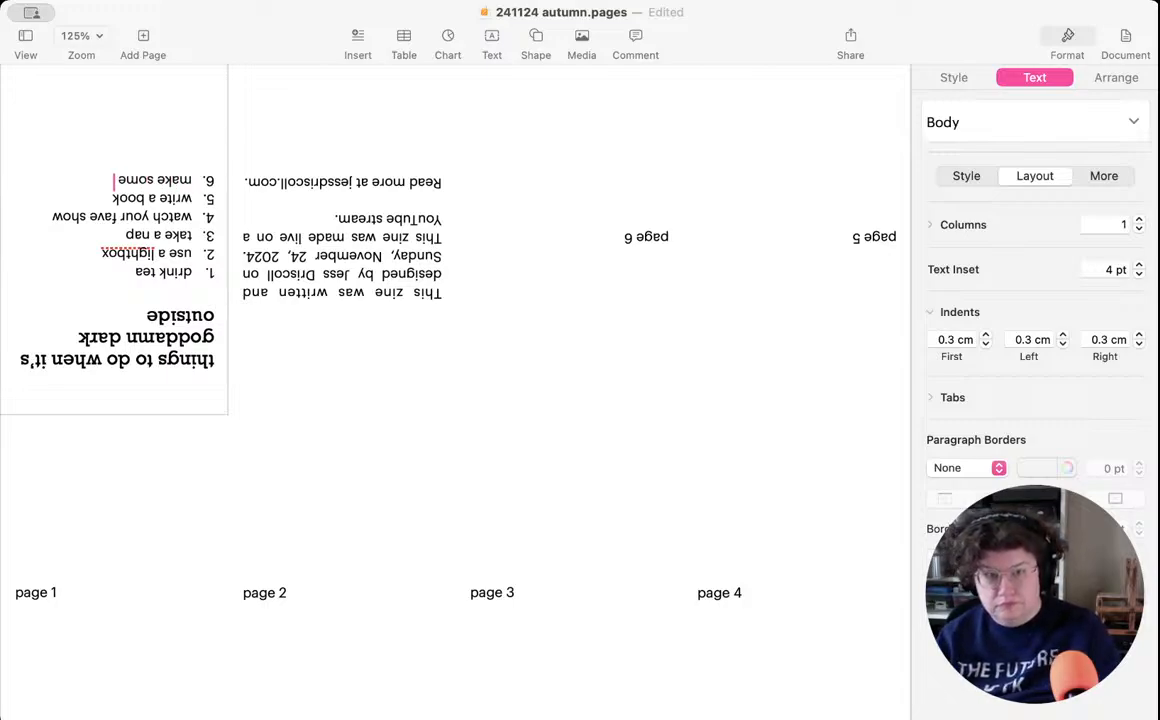
text( soup)
key(Return)
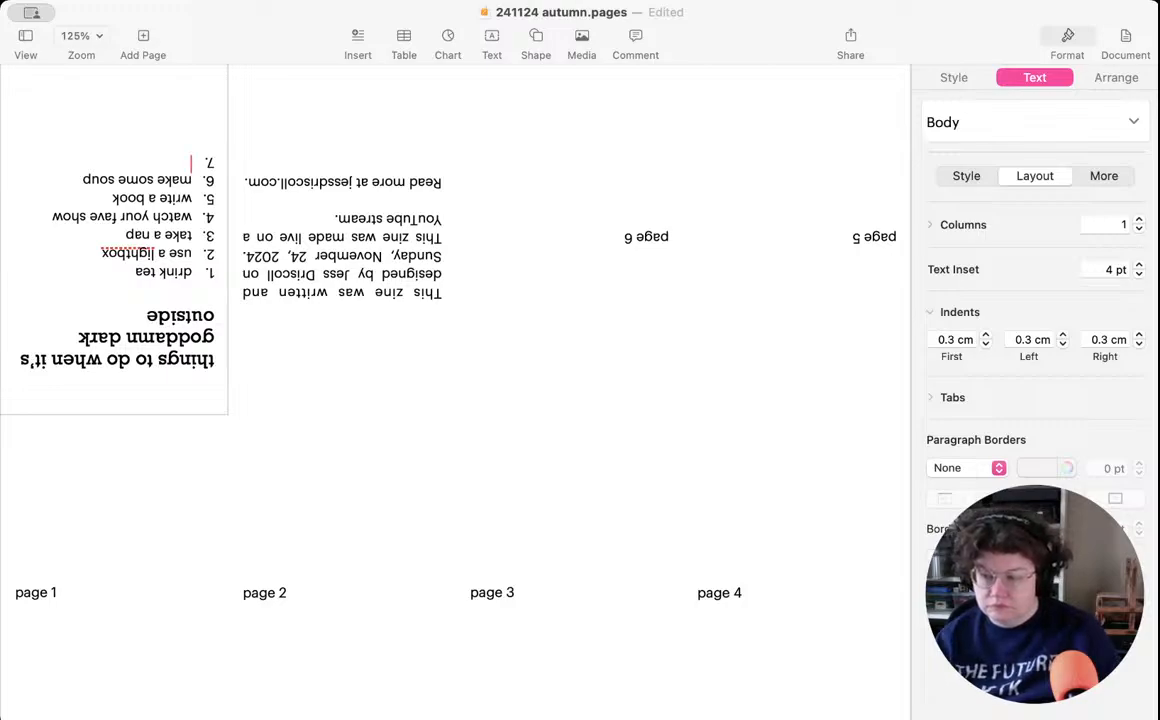
text(read a)
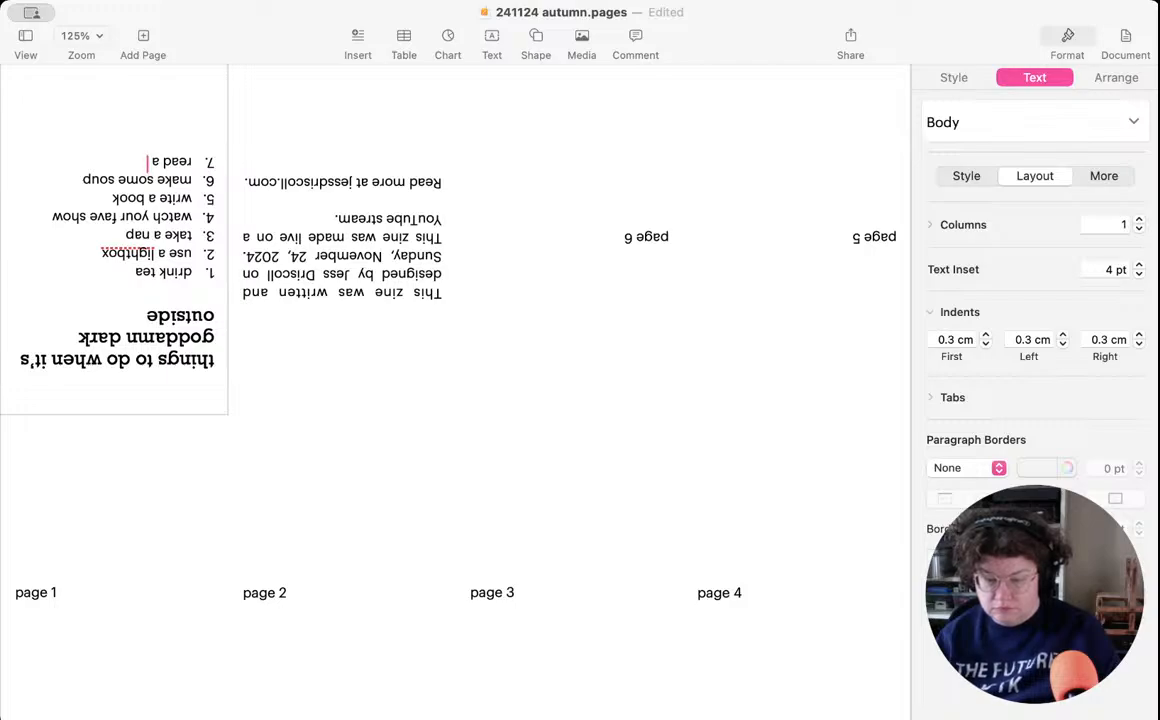
text(n epic novel)
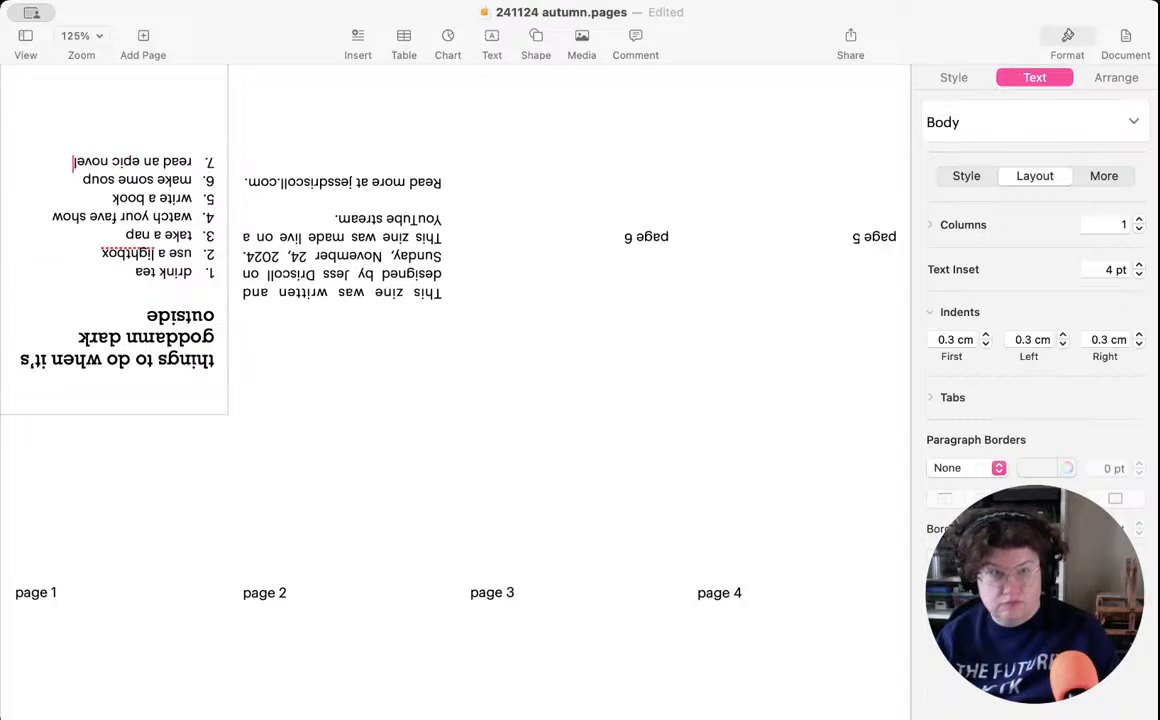
key(Return)
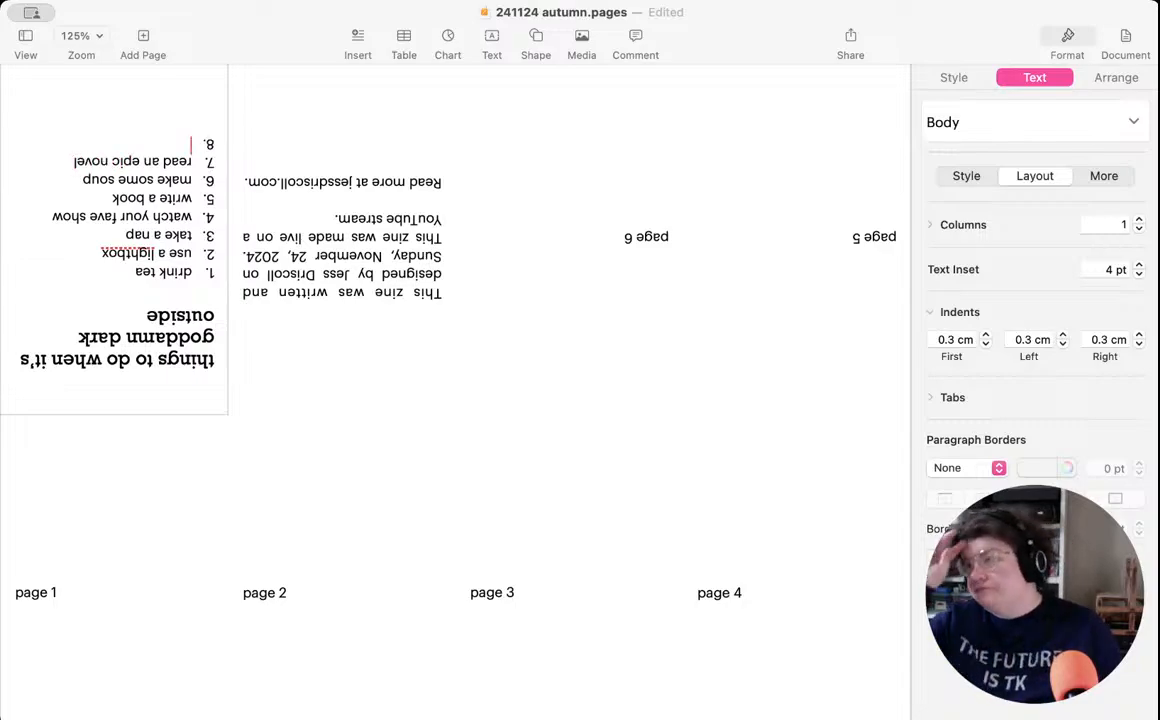
- Complete the cover list with "bake bread", "eat your vegetables" and "light a candle" as items 8 to 10
text(ba)
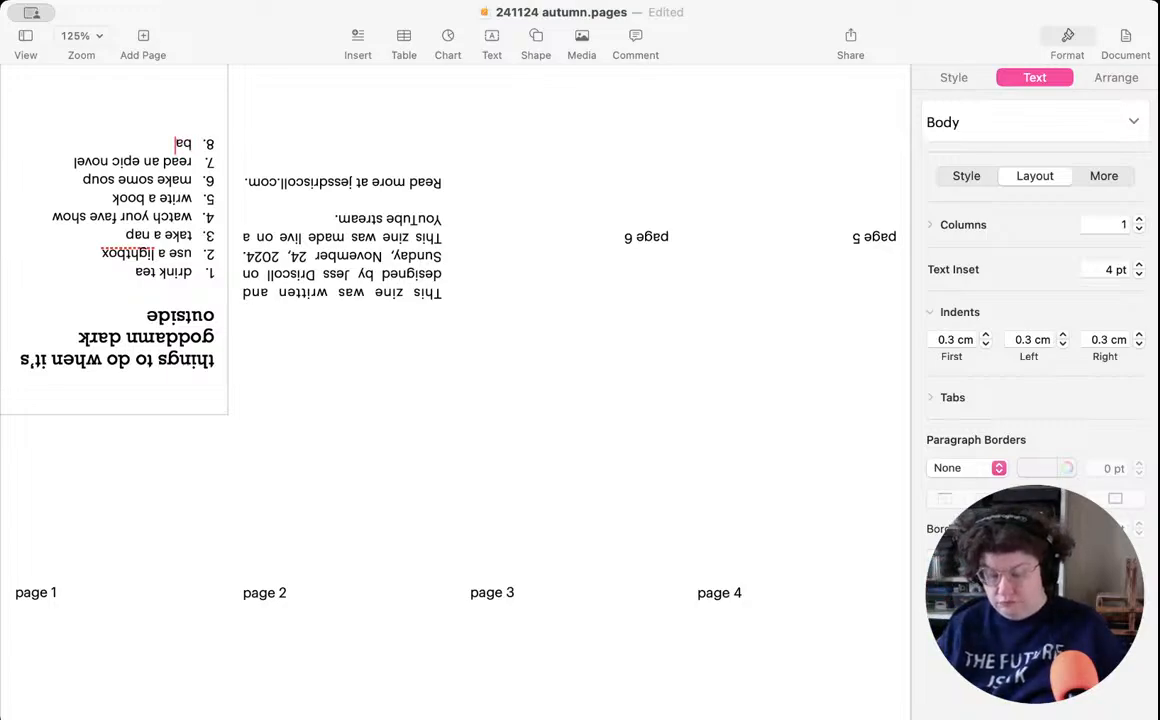
text(ke bread)
key(Return)
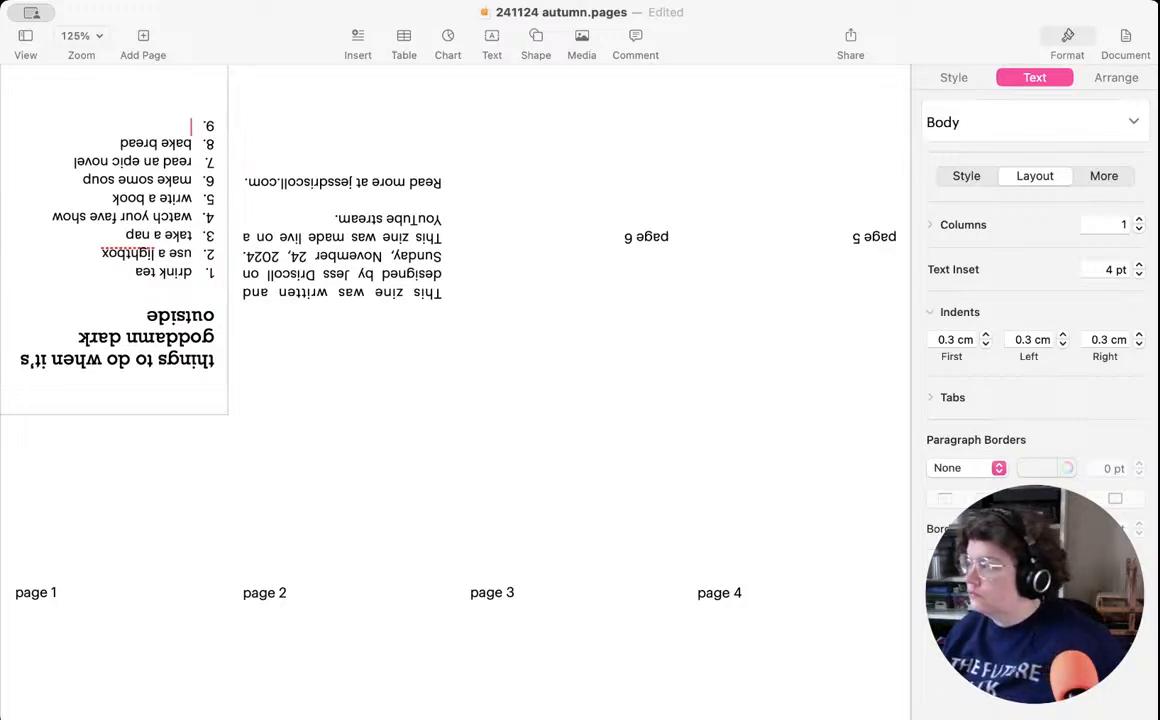
text(ea)
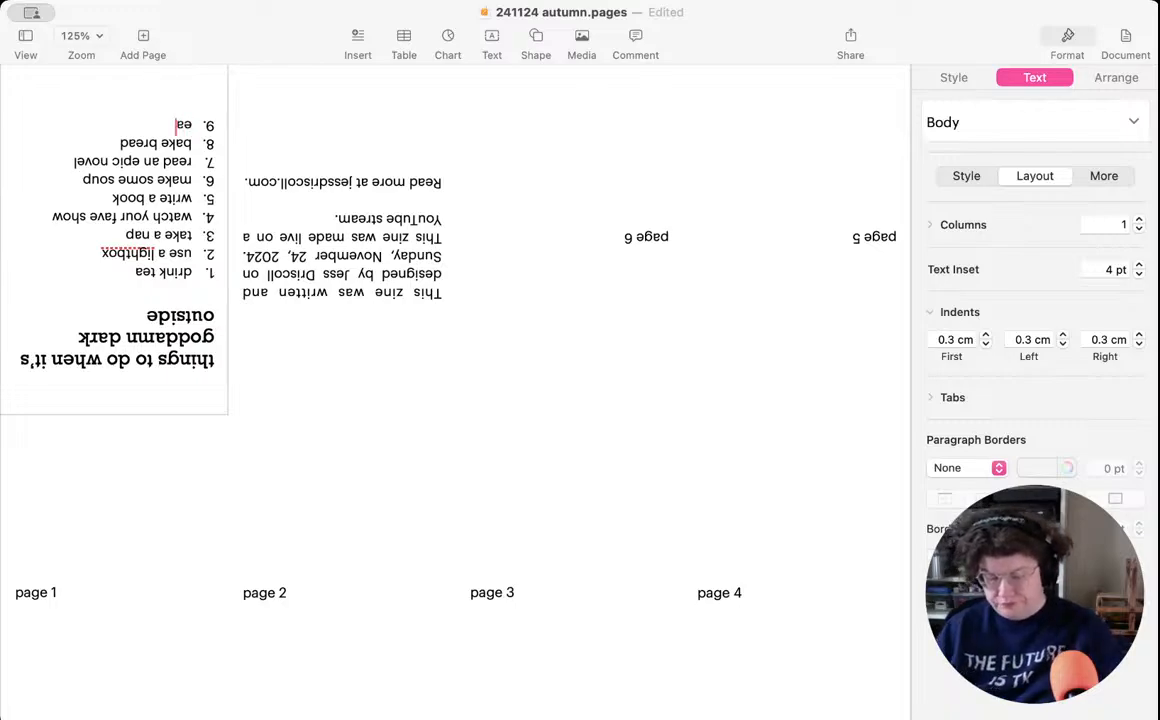
text(t your ve)
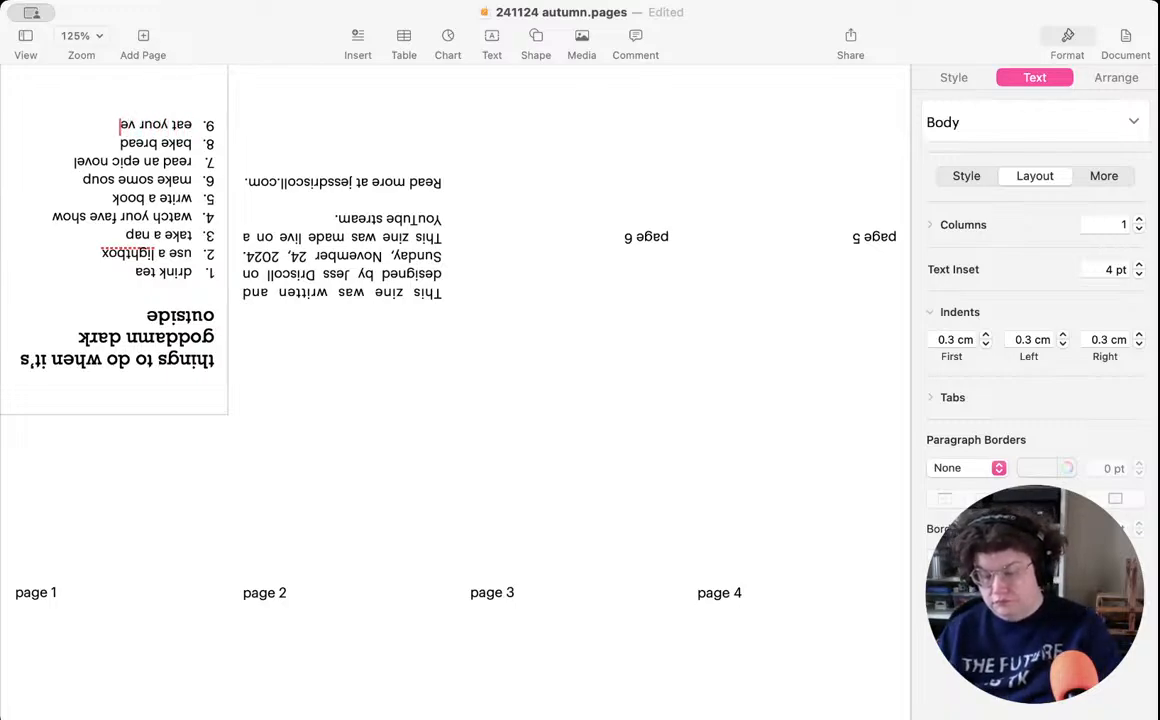
text(getables)
key(Return)
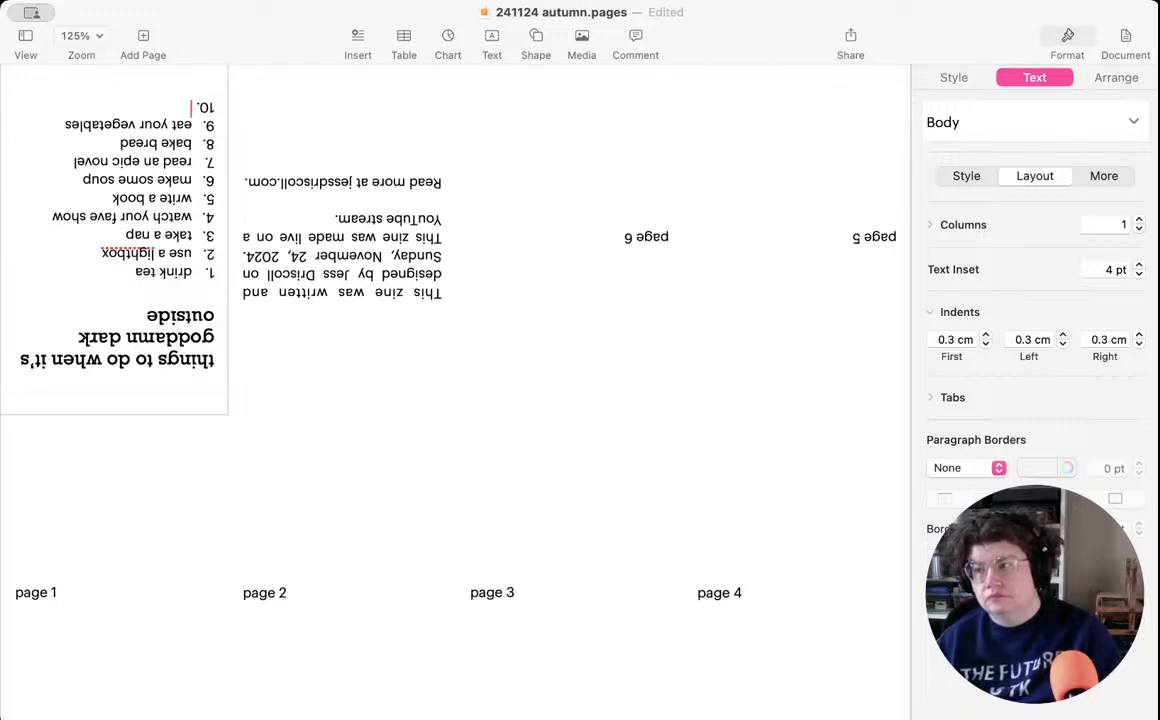
text(light a candle)
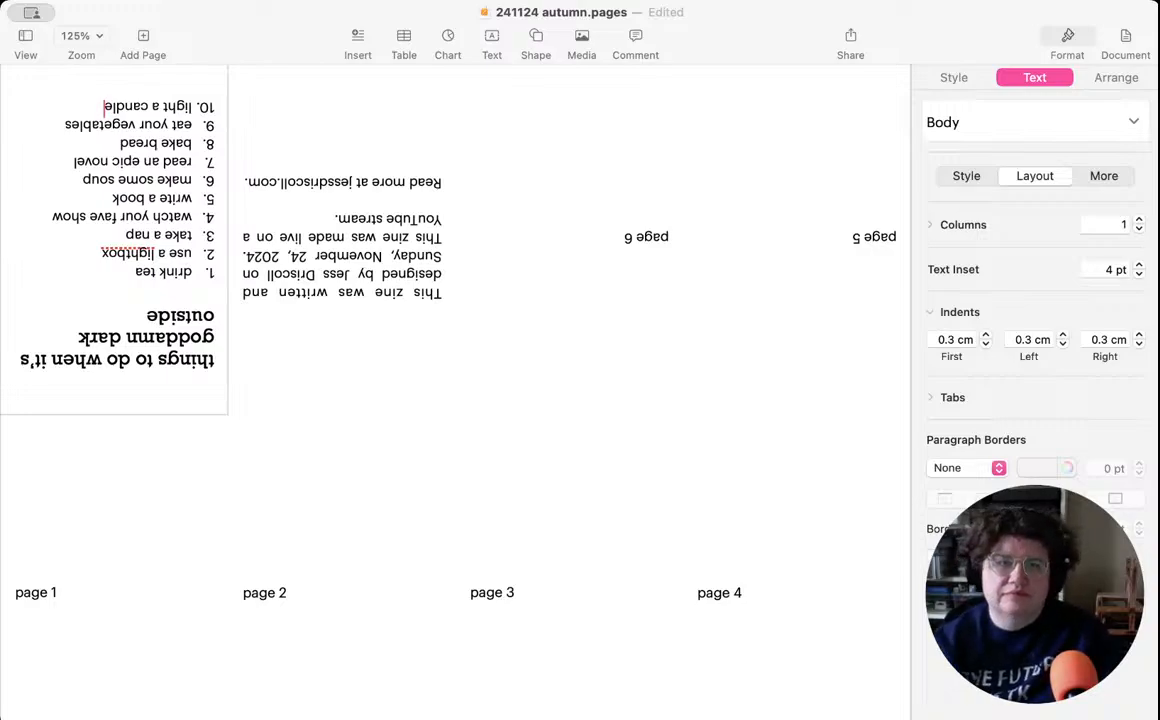
- Replace the "page 1" placeholder text with the item number "11."
scroll(130, 498, up, 2)
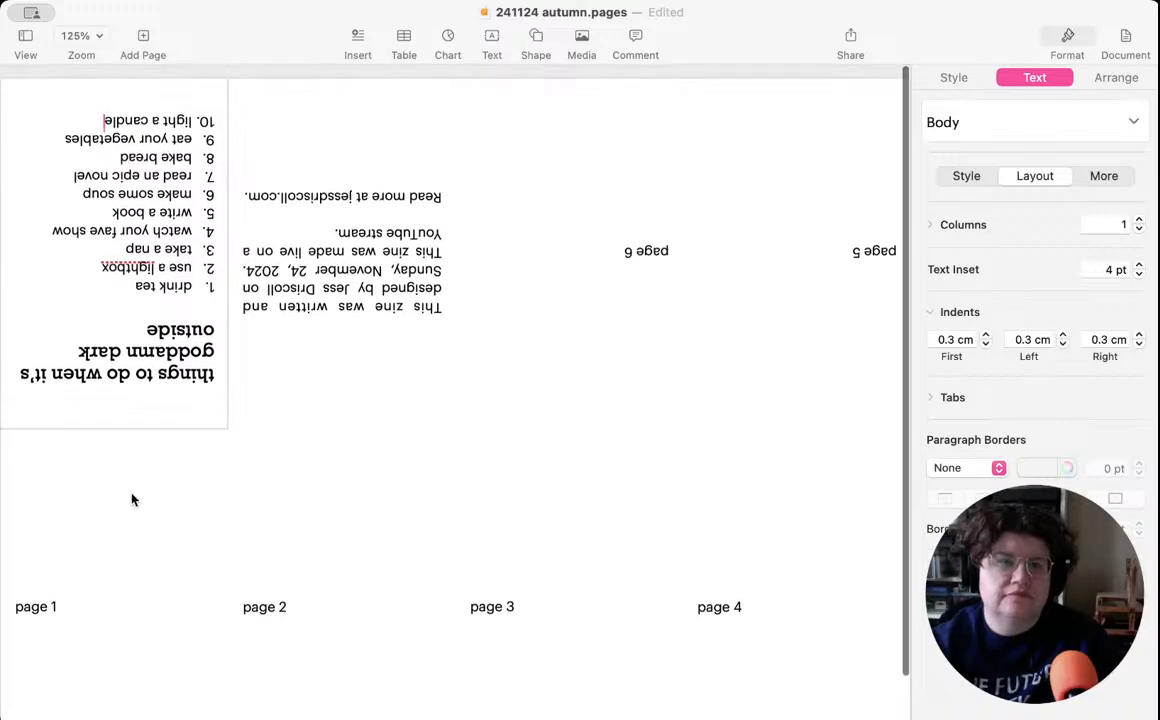
click(104, 567)
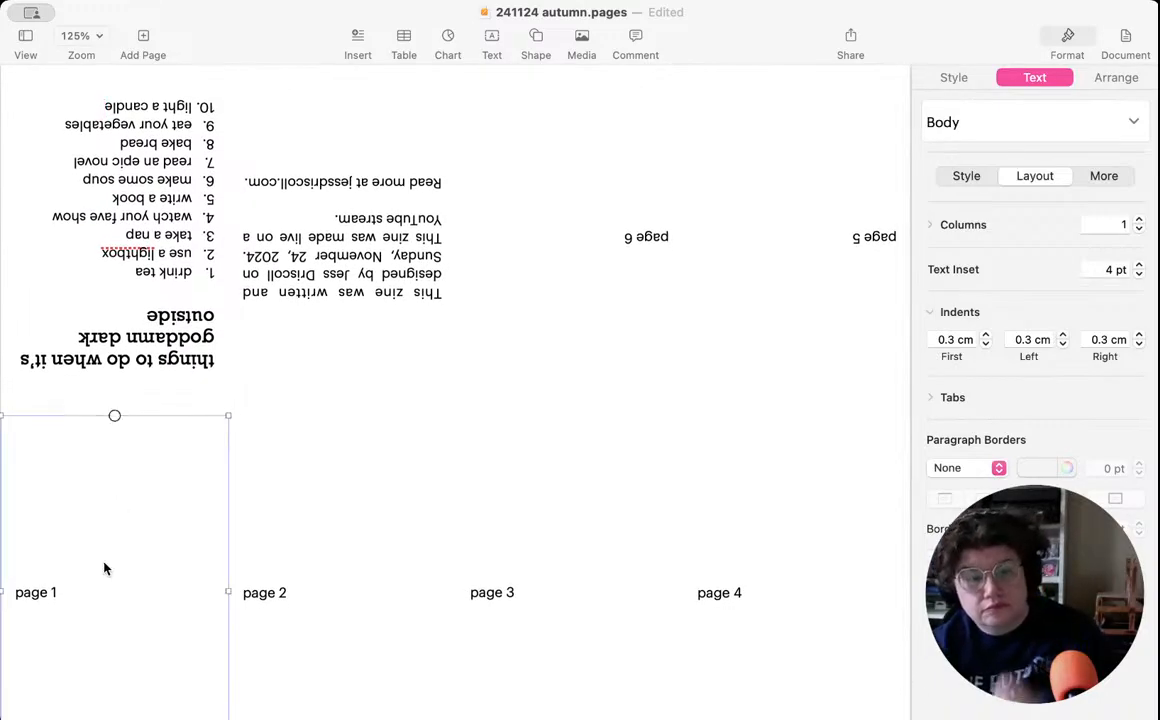
click(70, 592)
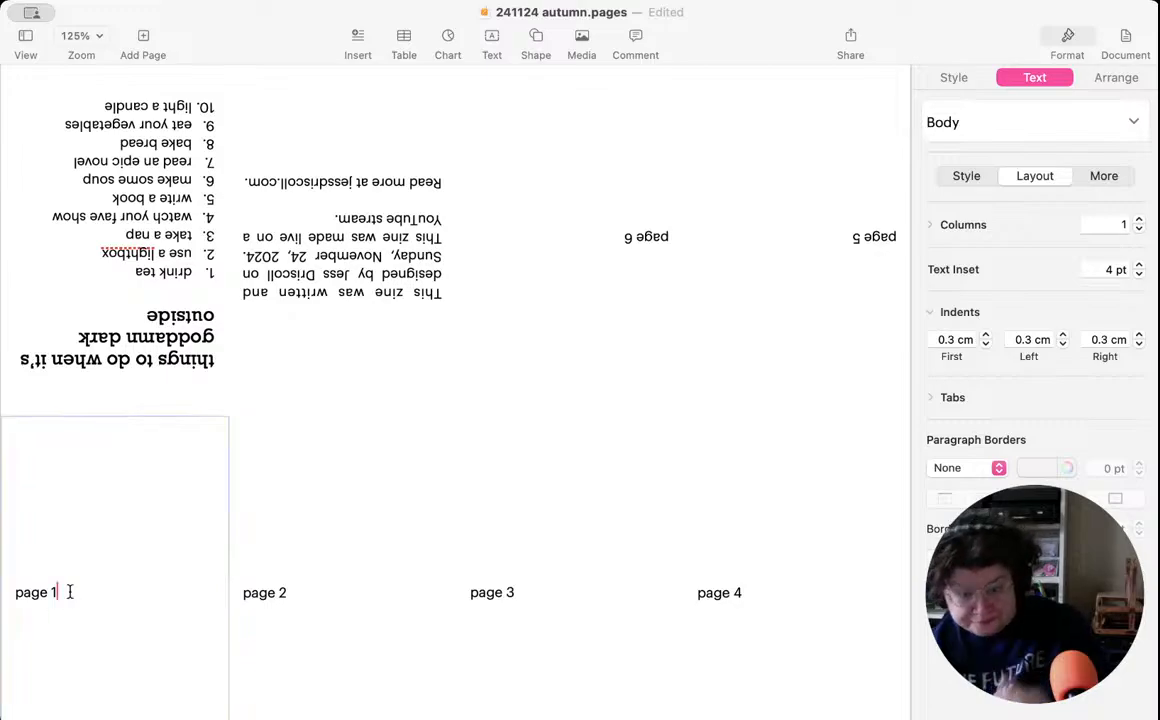
triple_click(70, 592)
text(11.)
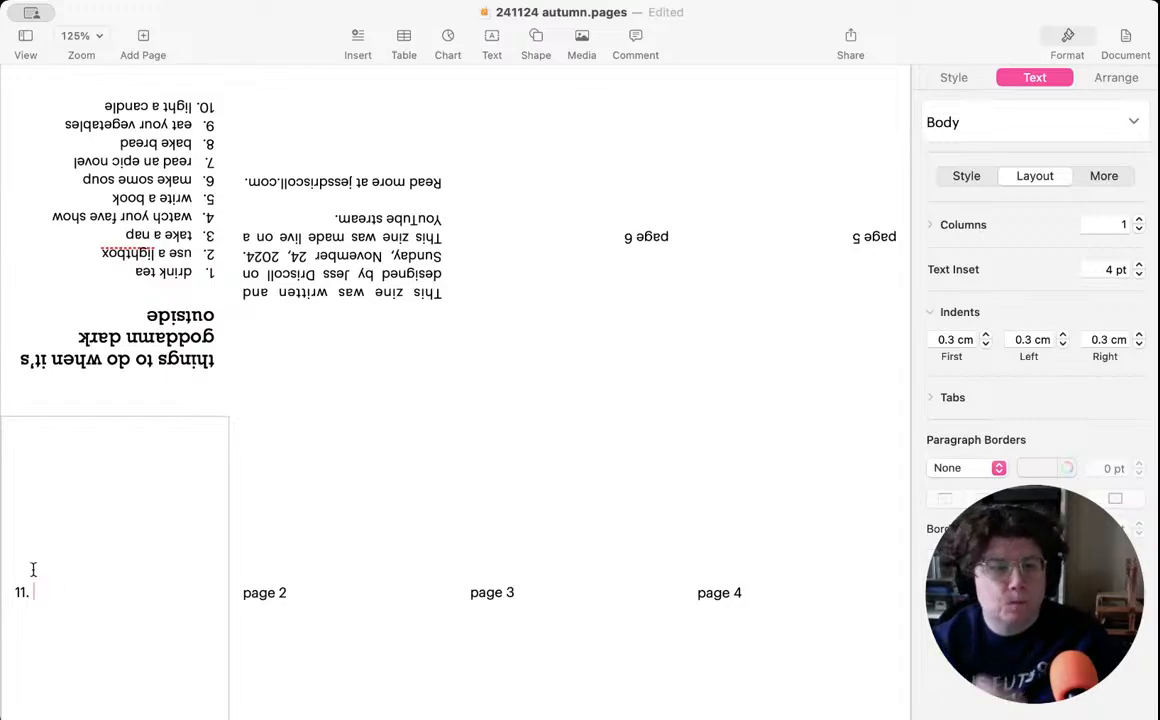
key(super+Tab)
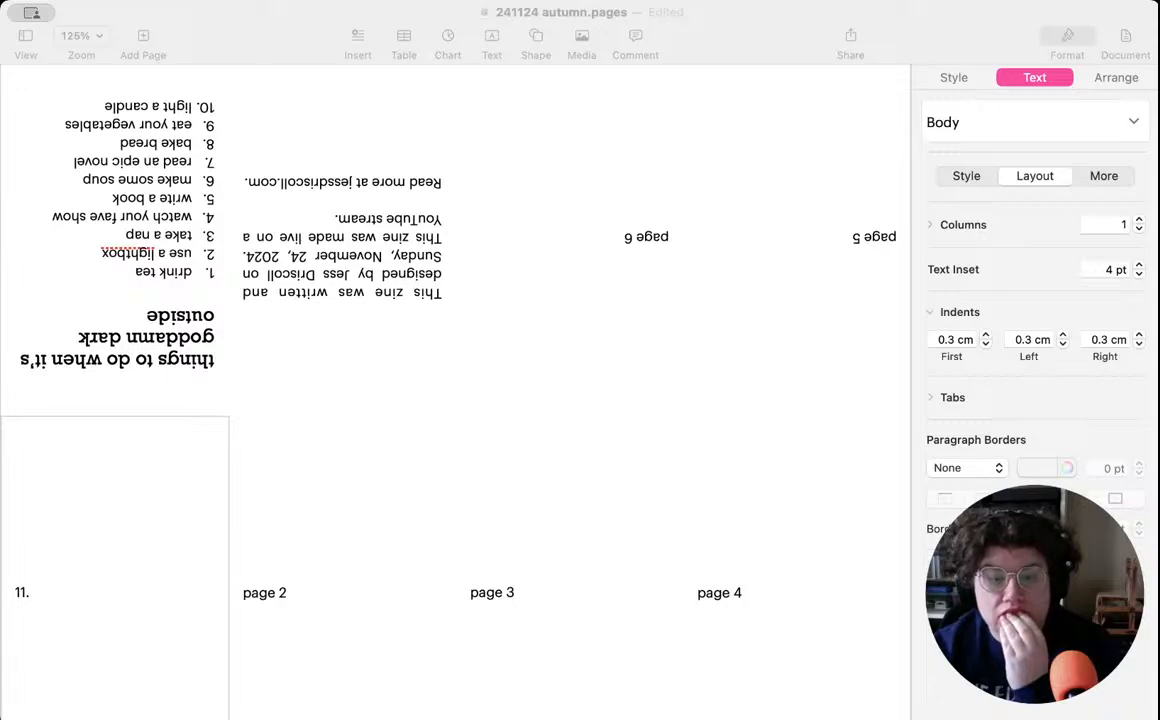
key(super+Tab)
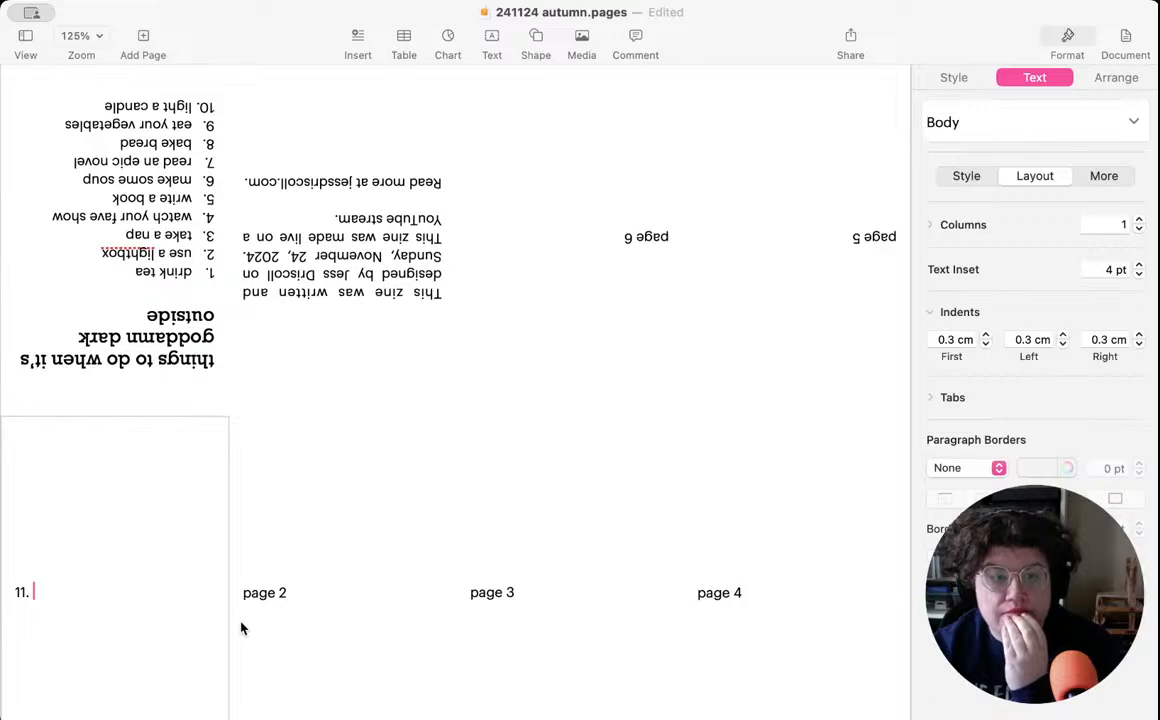
key(super+Tab)
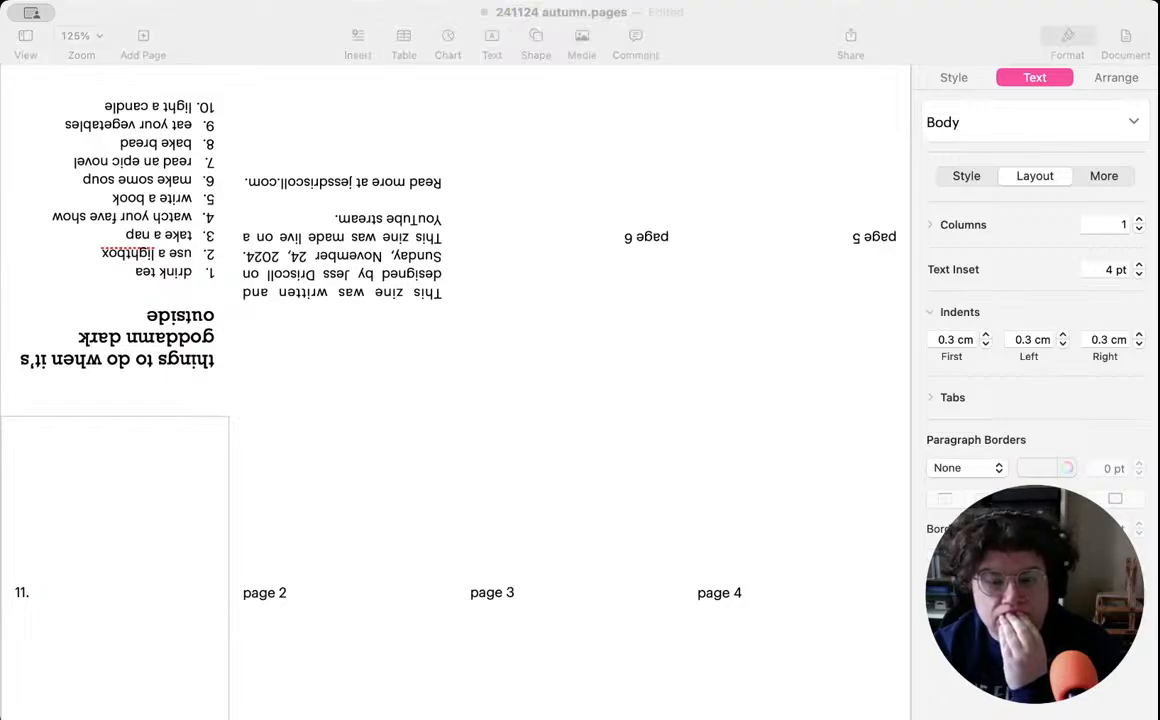
key(super+Tab)
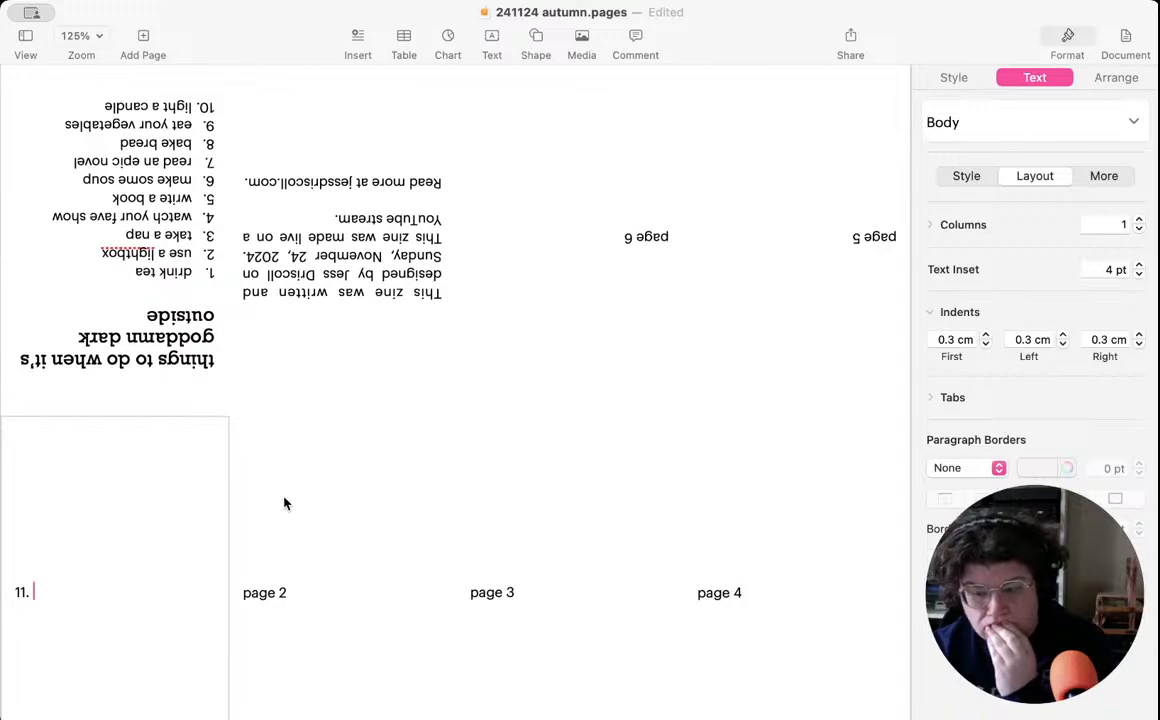
- Write "hide under a blanket" as item 11 on page 1 and start a new line with "12."
text(hide under)
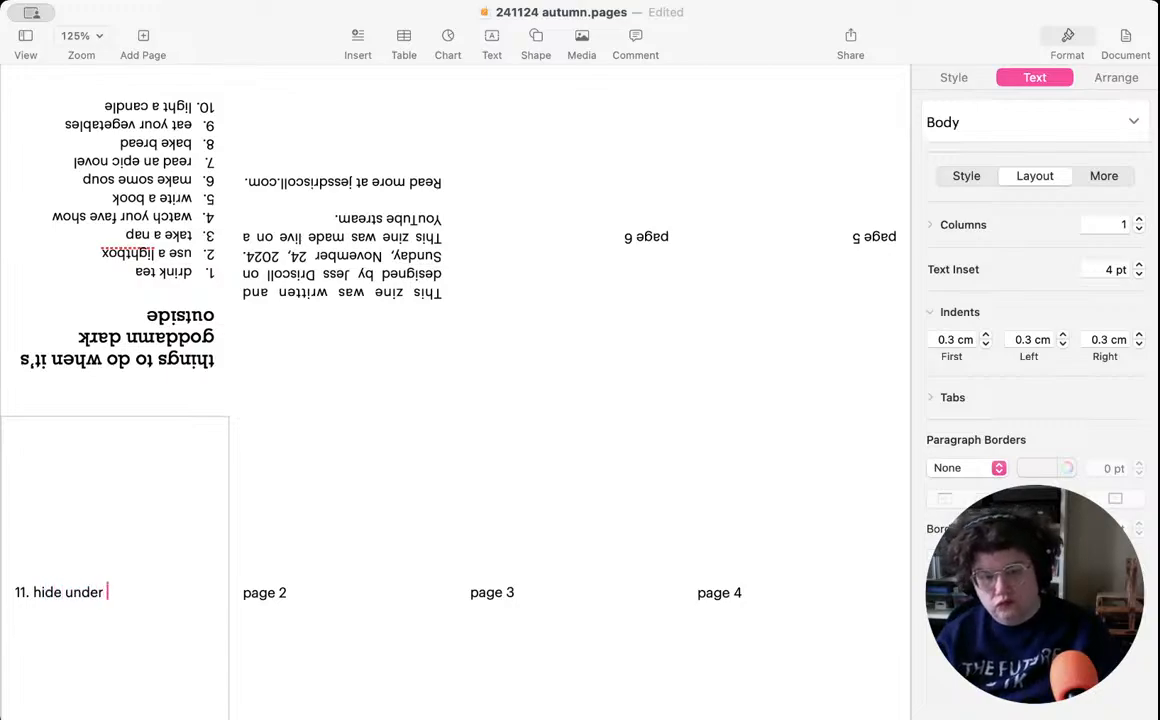
text( a blanket)
key(Return)
text(wal)
key(BackSpace)
key(BackSpace)
key(BackSpace)
key(BackSpace)
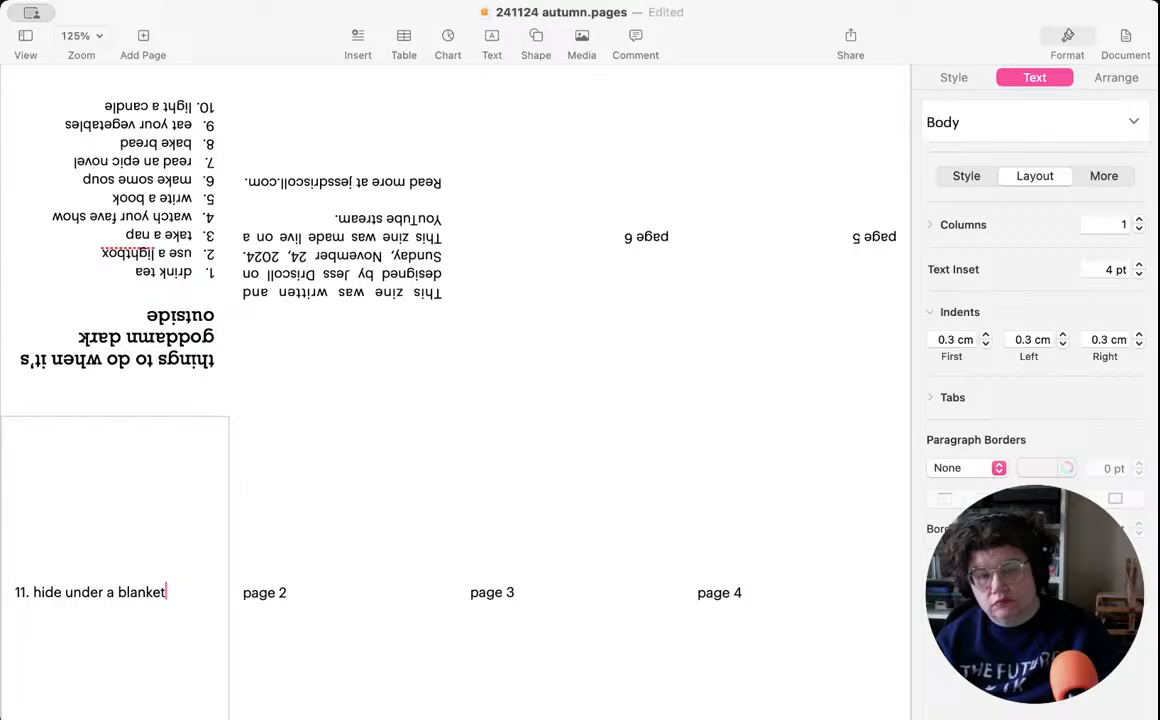
key(Return)
text(12.)
key(BackSpace)
text(.)
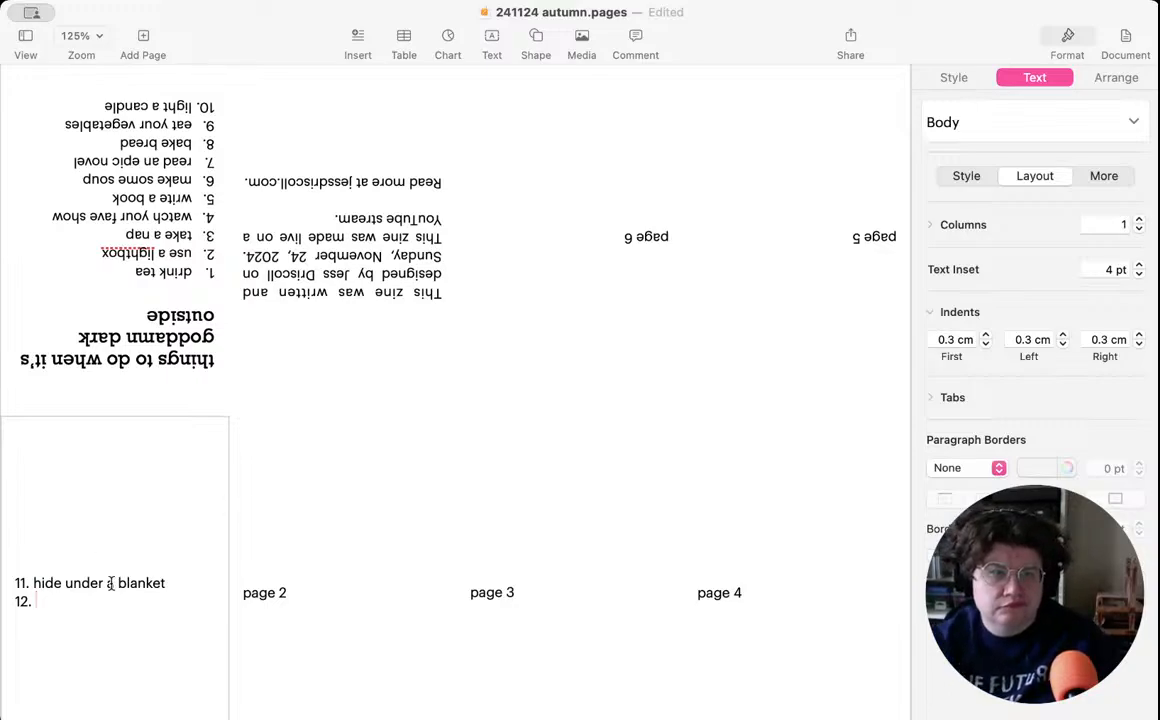
- Apply a numbered list style to the item 11 and 12 lines on page 1
drag(53, 603, 10, 580)
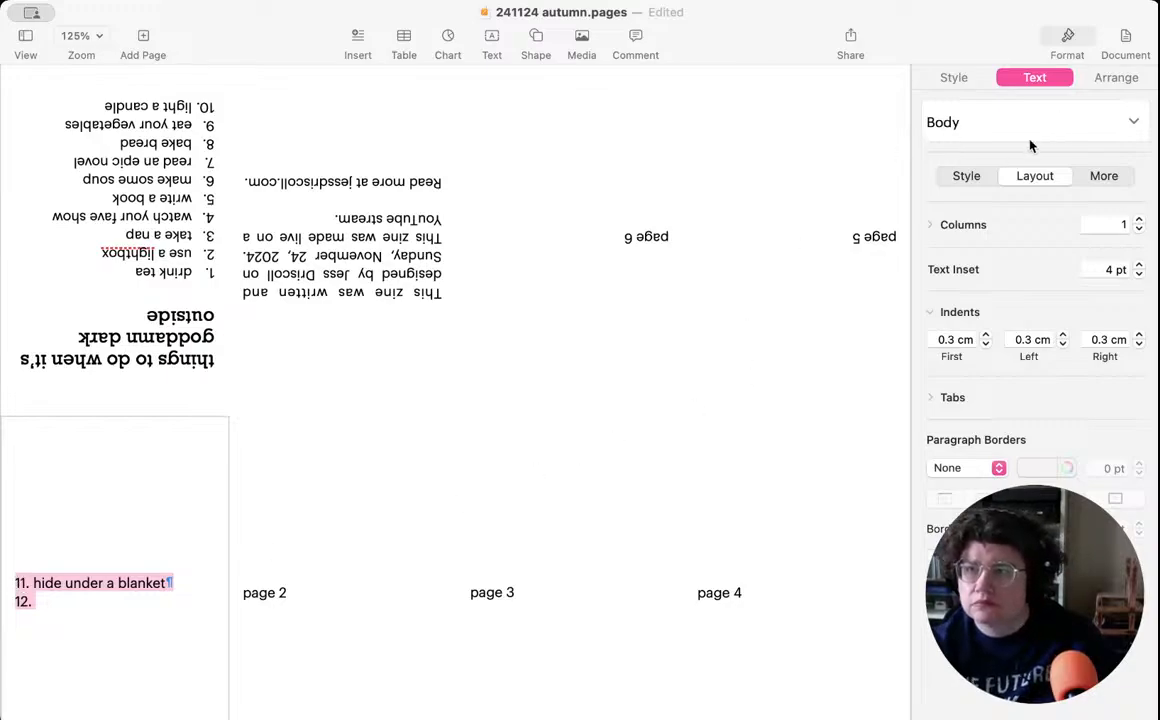
click(963, 177)
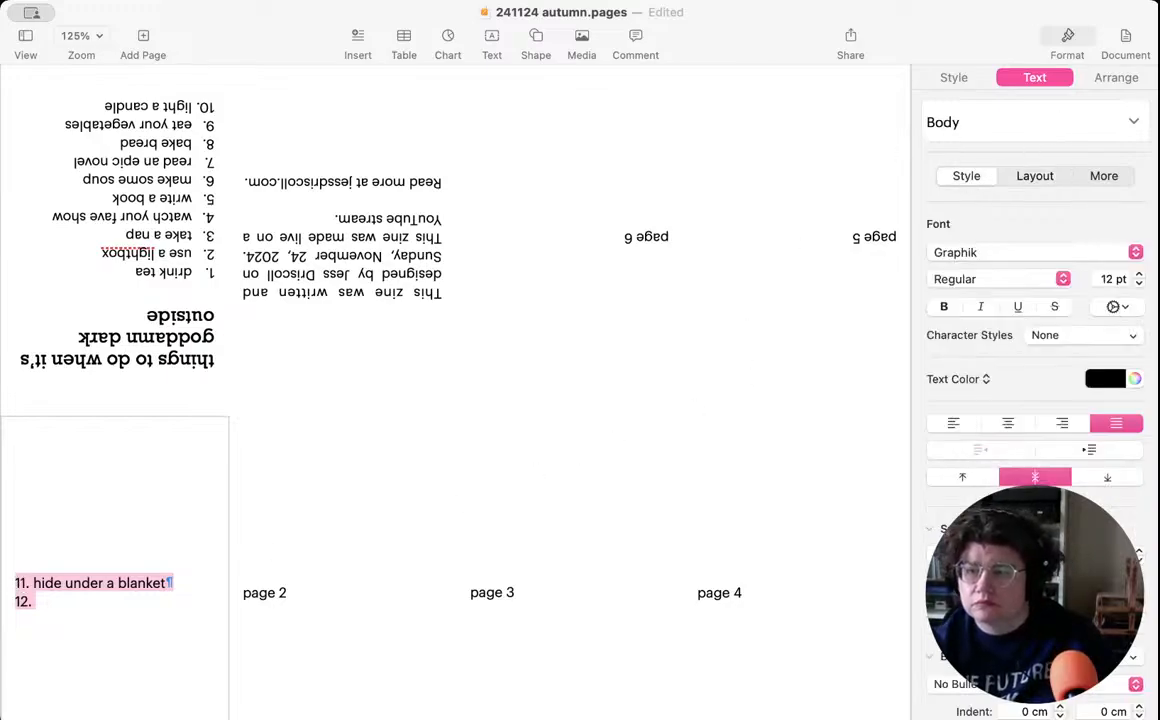
click(1086, 657)
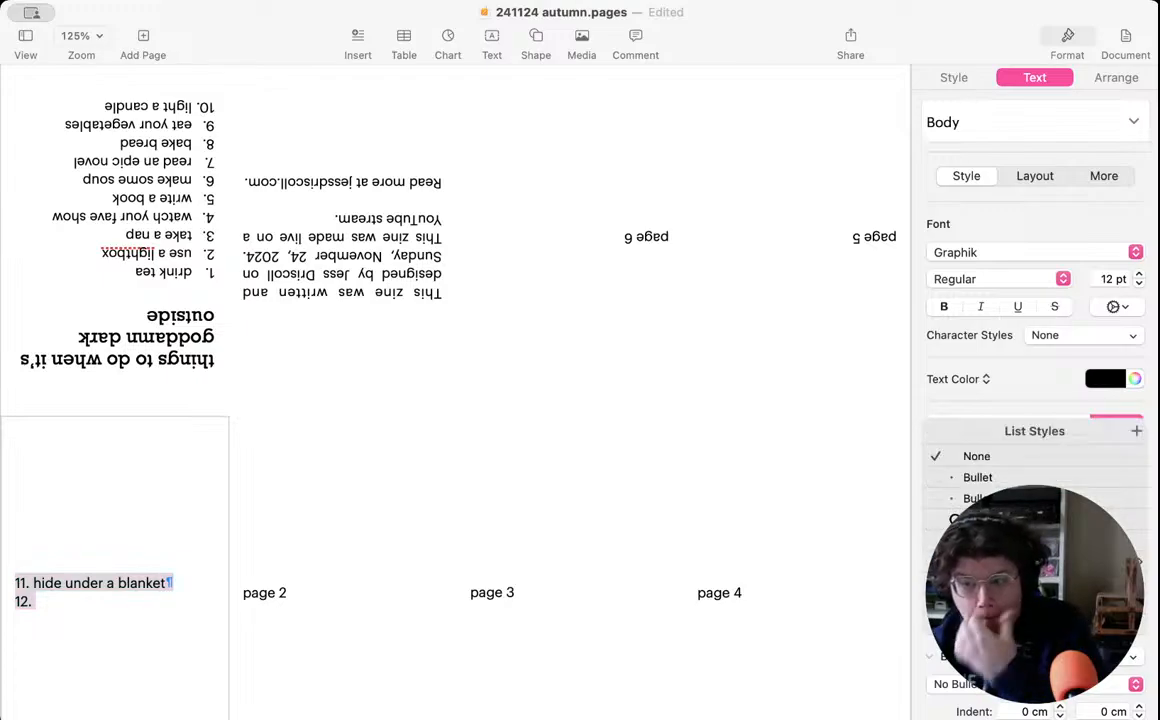
click(990, 562)
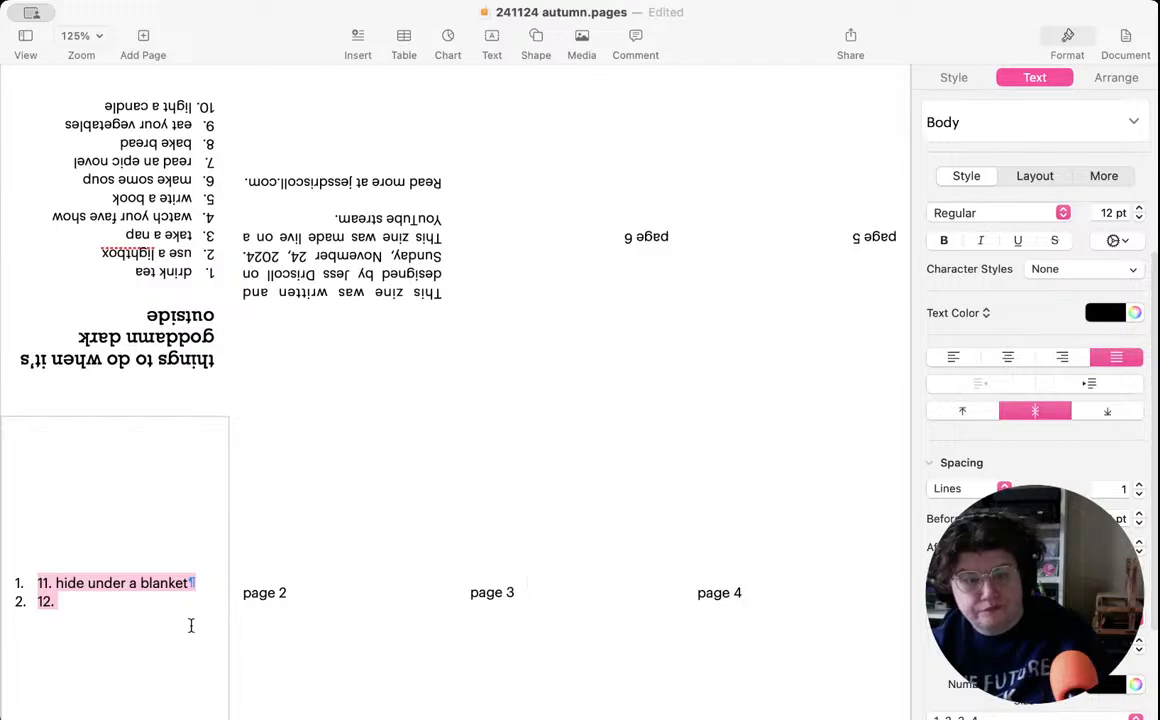
- Remove the hand-typed "11." and "12." from the two automatically numbered lines on page 1
click(55, 582)
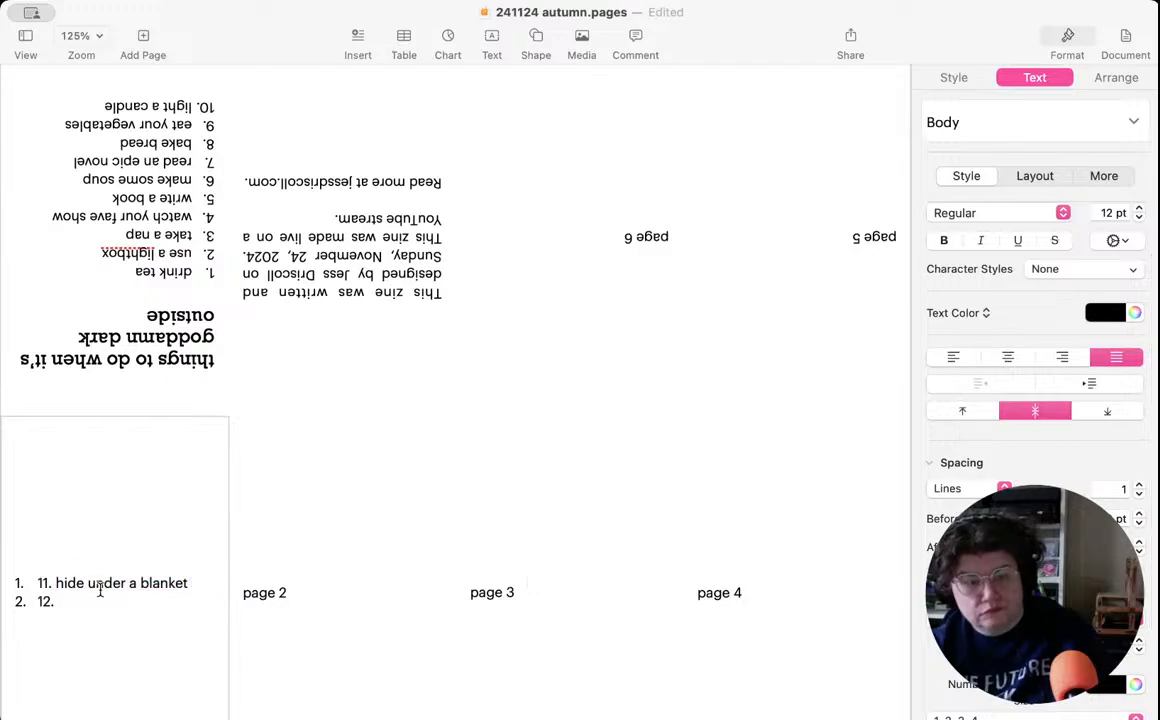
key(BackSpace)
key(BackSpace)
key(BackSpace)
key(BackSpace)
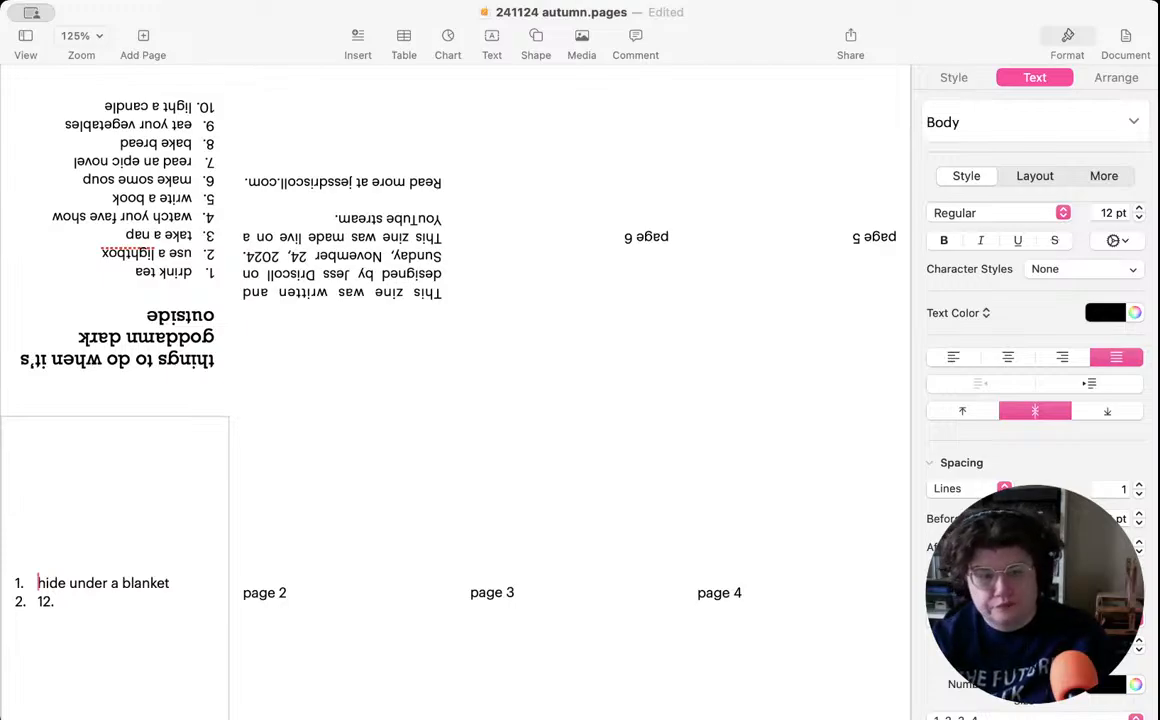
click(71, 605)
key(BackSpace)
key(BackSpace)
key(BackSpace)
key(BackSpace)
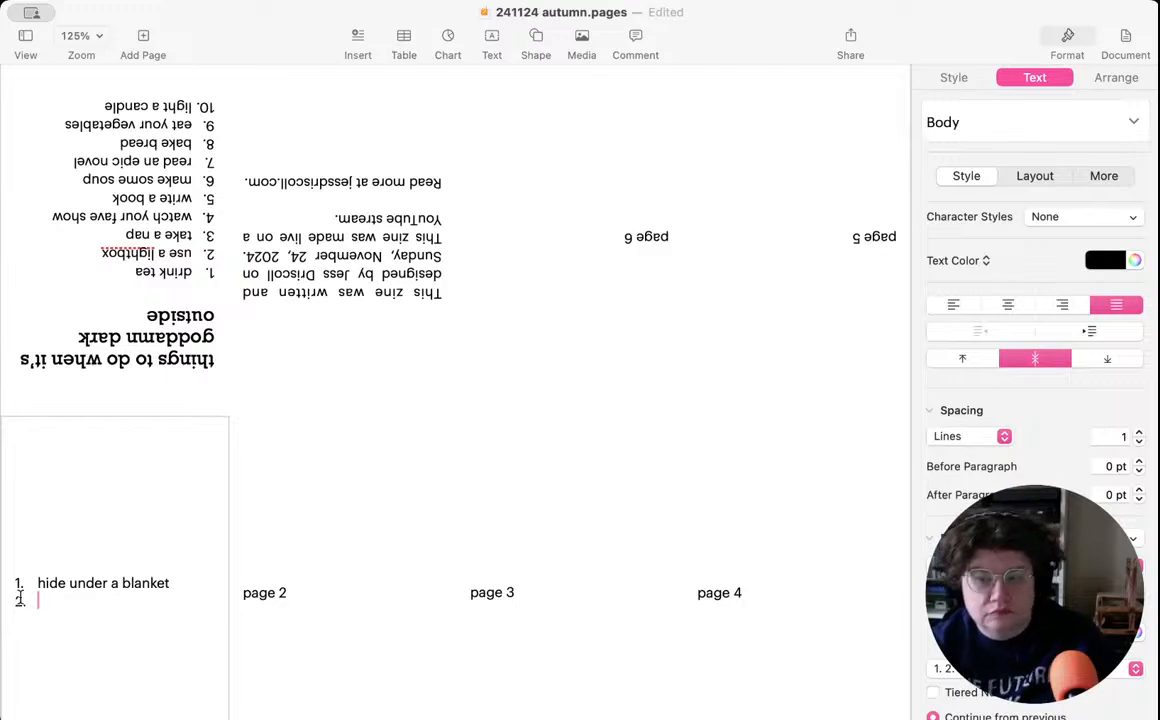
- Set the page 1 numbered list to start from 11
click(18, 584)
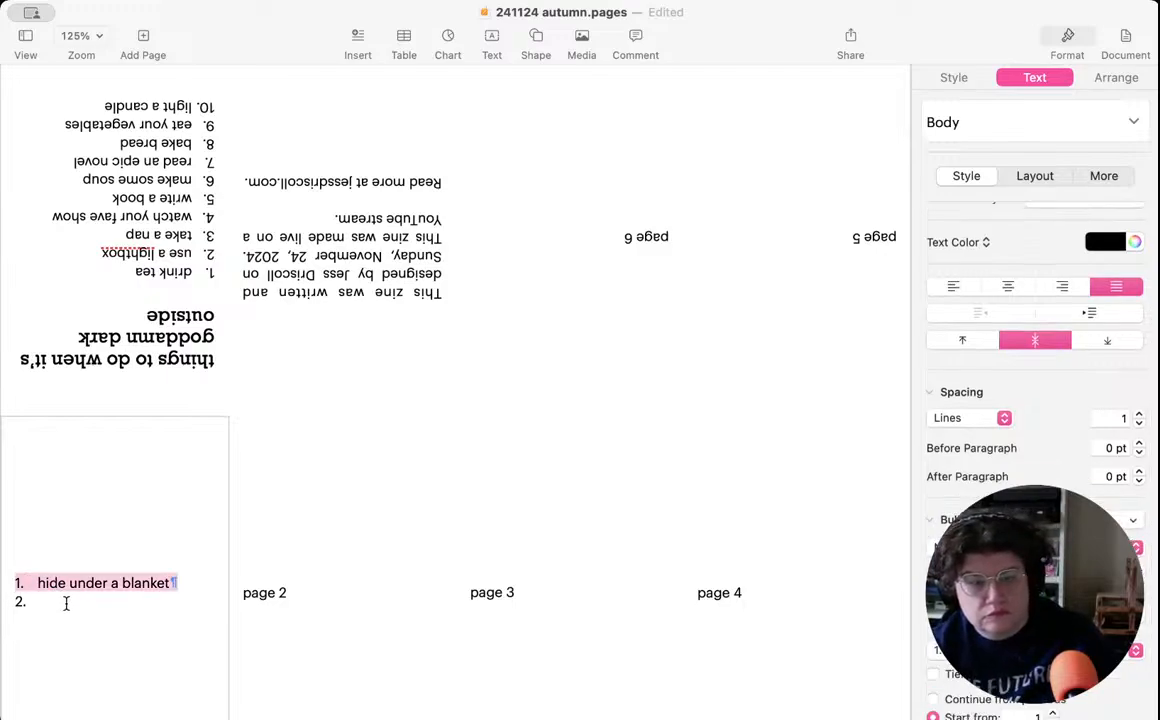
click(63, 604)
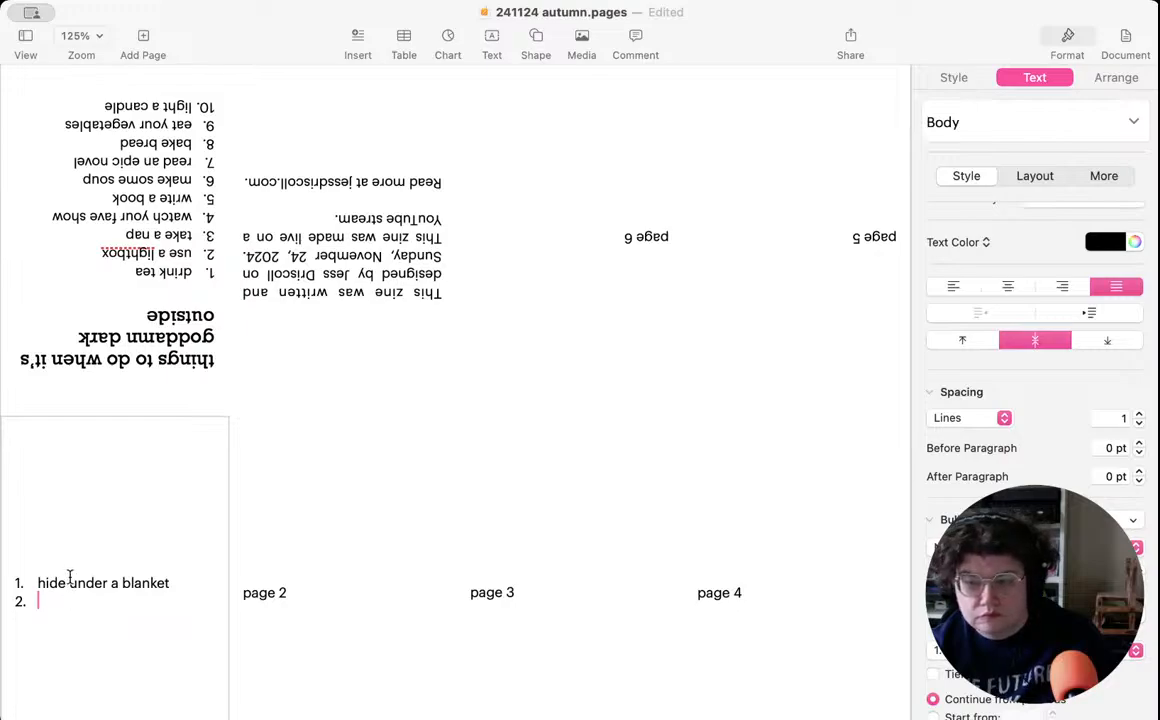
click(69, 582)
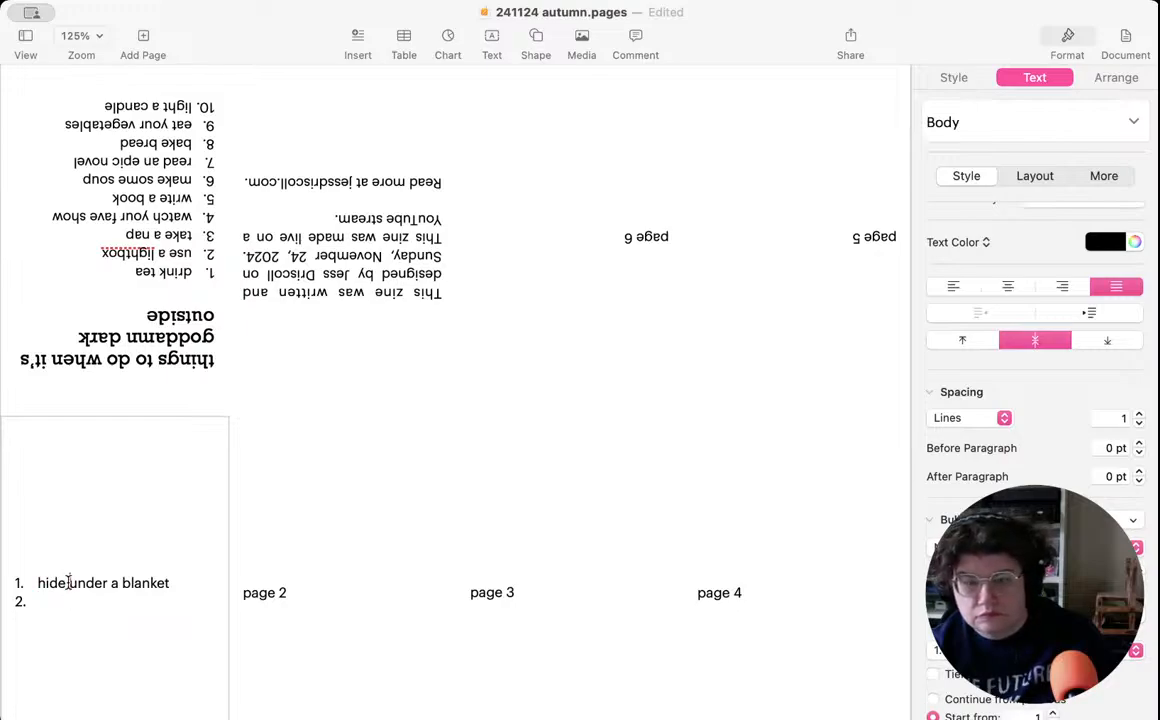
scroll(766, 575, down, 4)
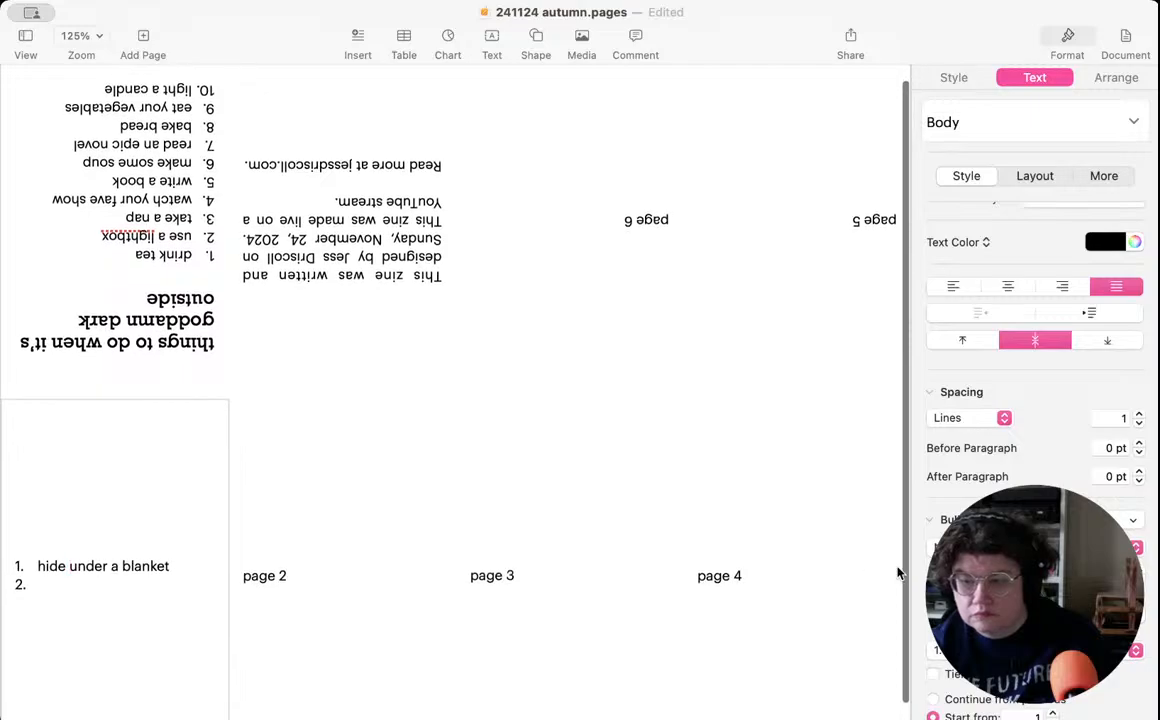
scroll(1035, 400, down, 2)
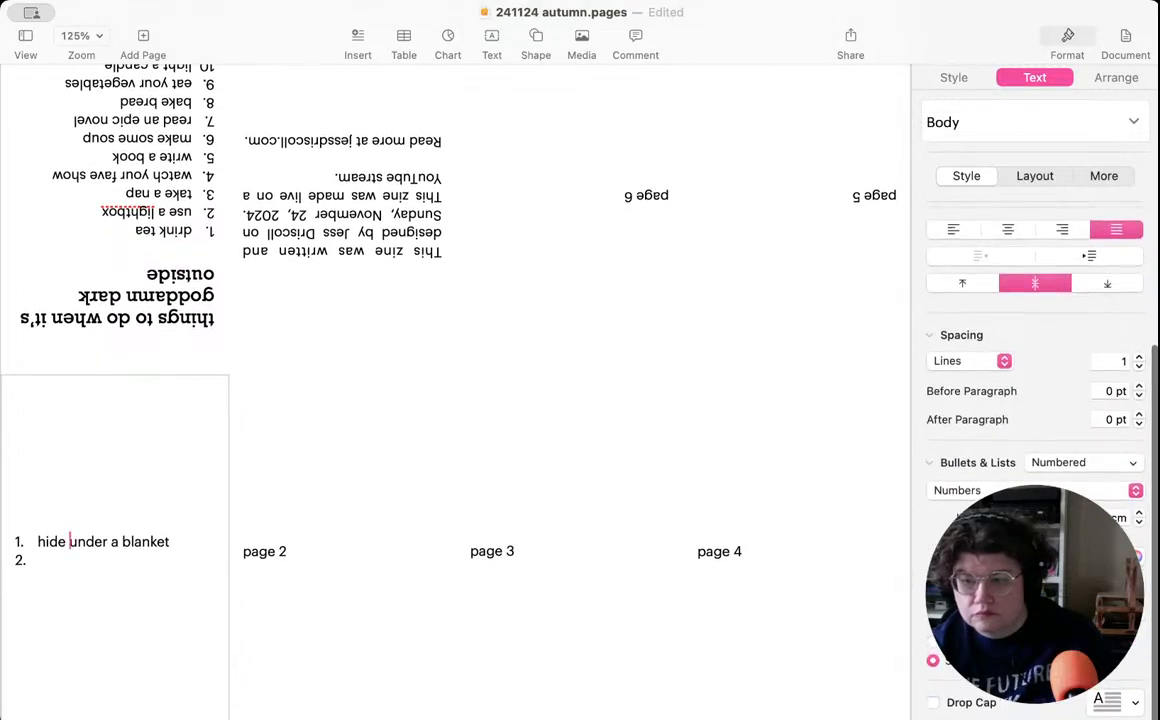
click(1059, 656)
click(1059, 656)
click(1059, 656)
click(1059, 656)
click(1059, 656)
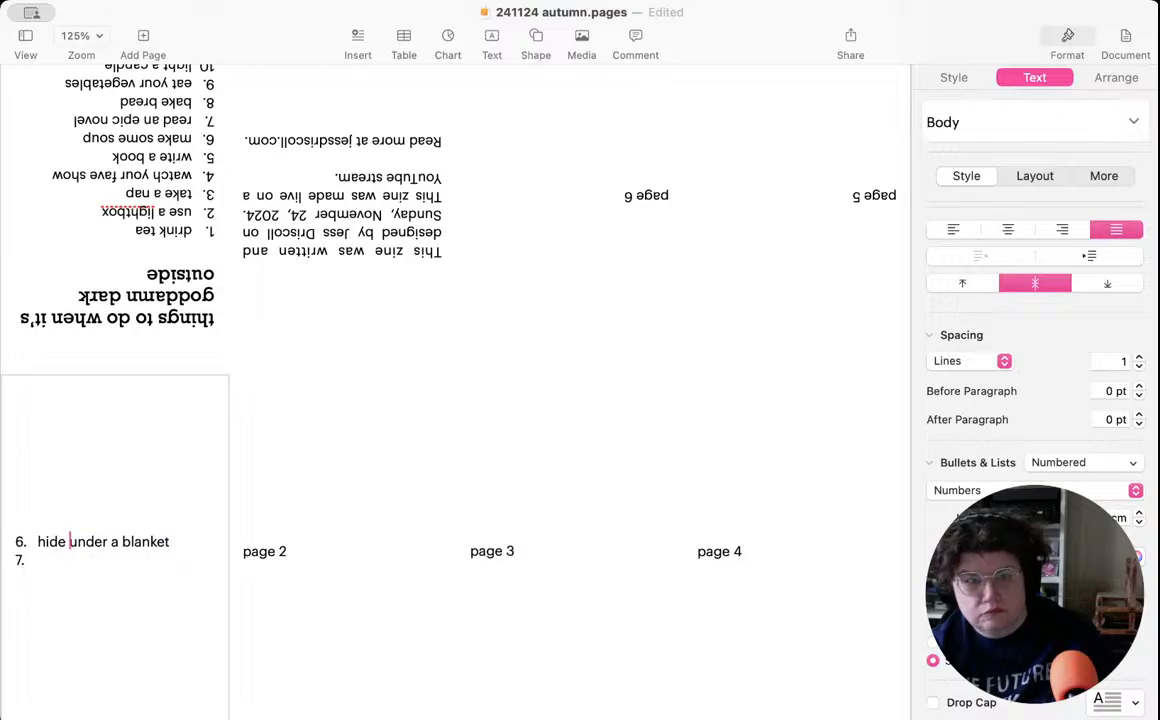
click(1059, 656)
click(1059, 656)
click(1059, 656)
click(1059, 656)
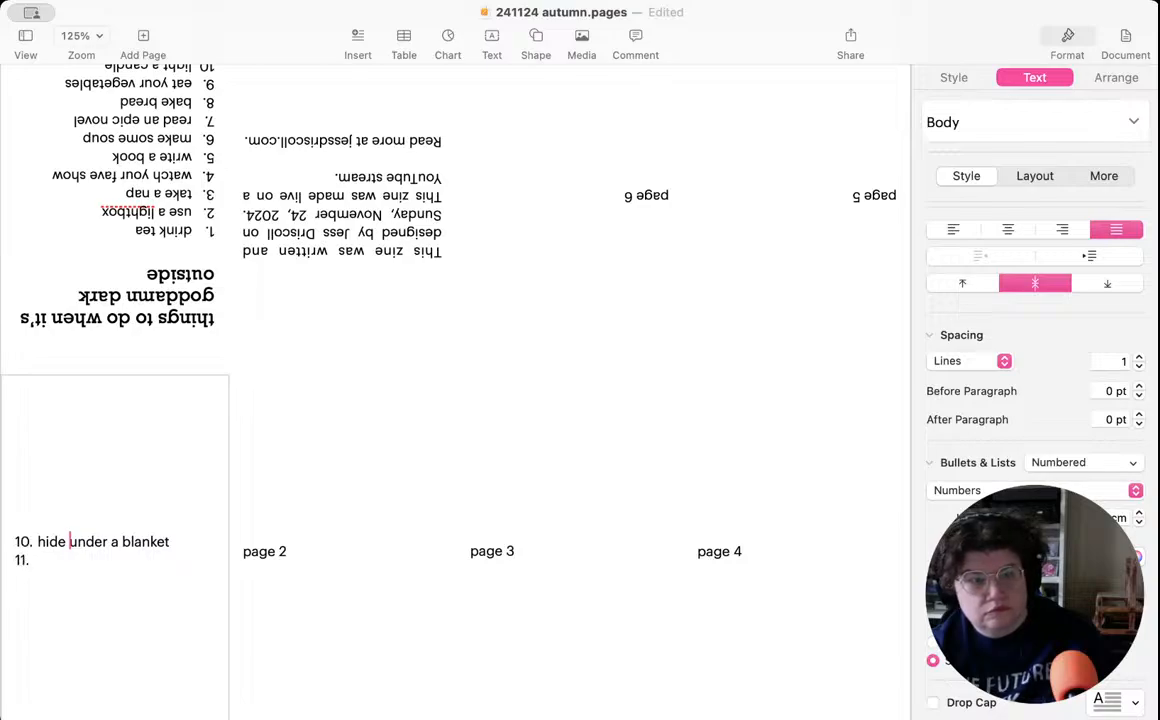
click(1059, 656)
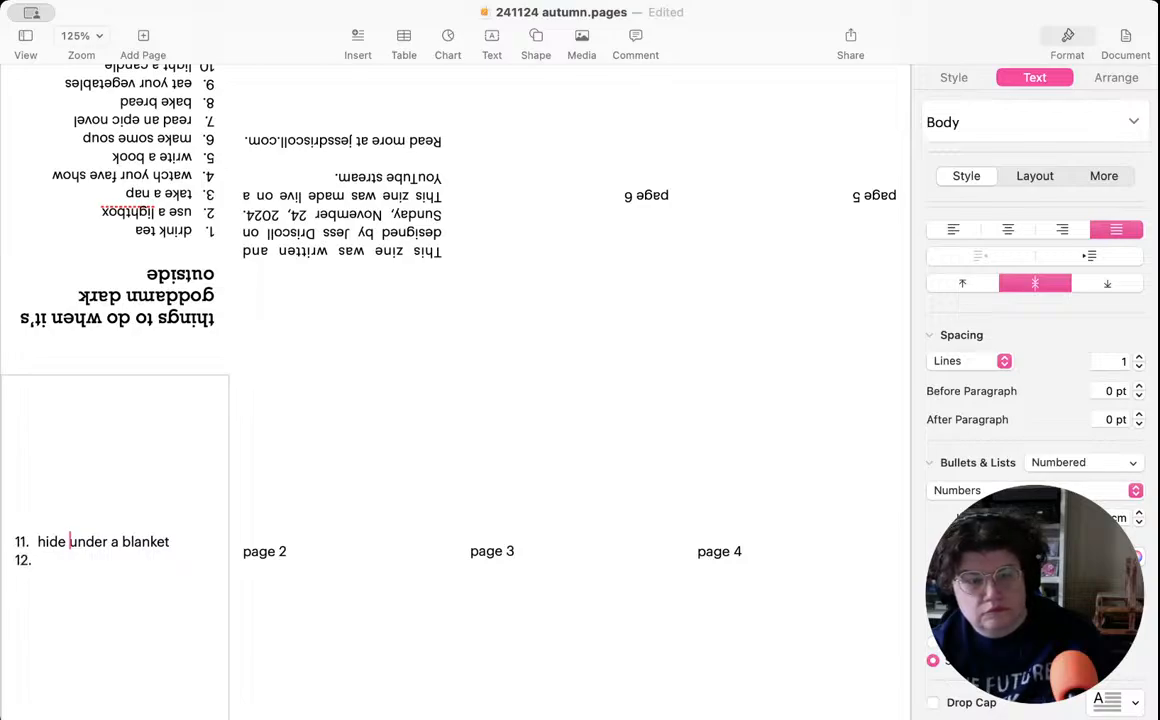
- Add "carry a flashlight" and "open the blinds" as items 12 and 13 of the page 1 list
click(57, 563)
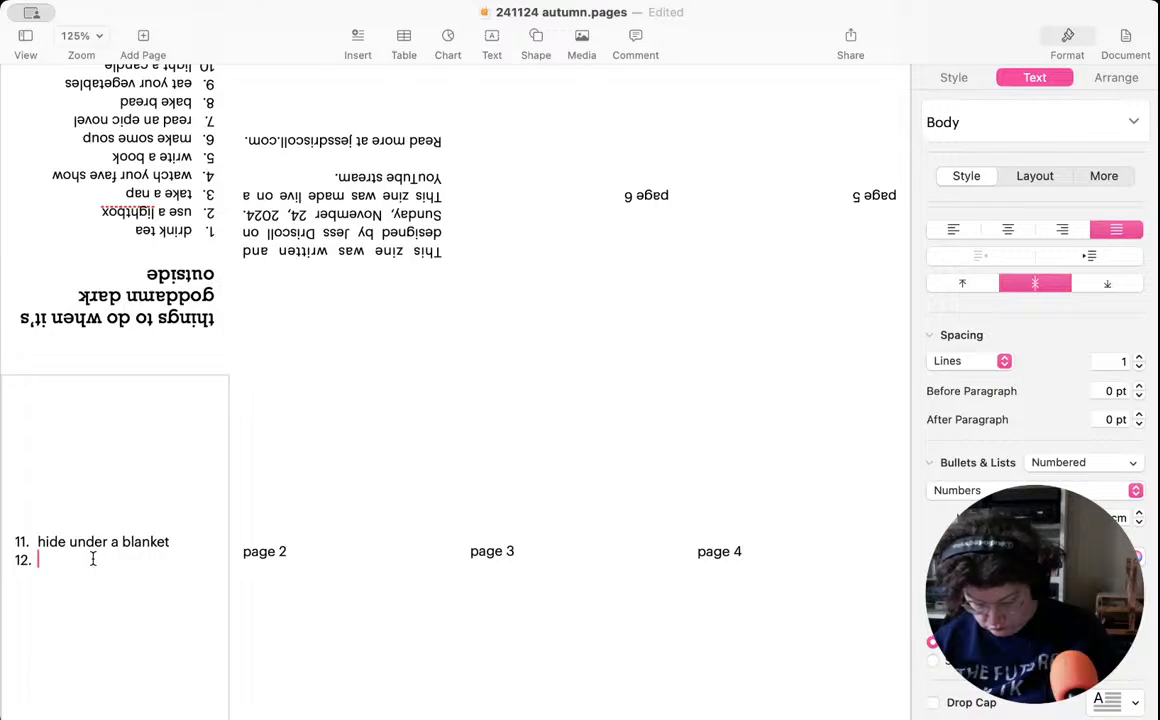
text(c)
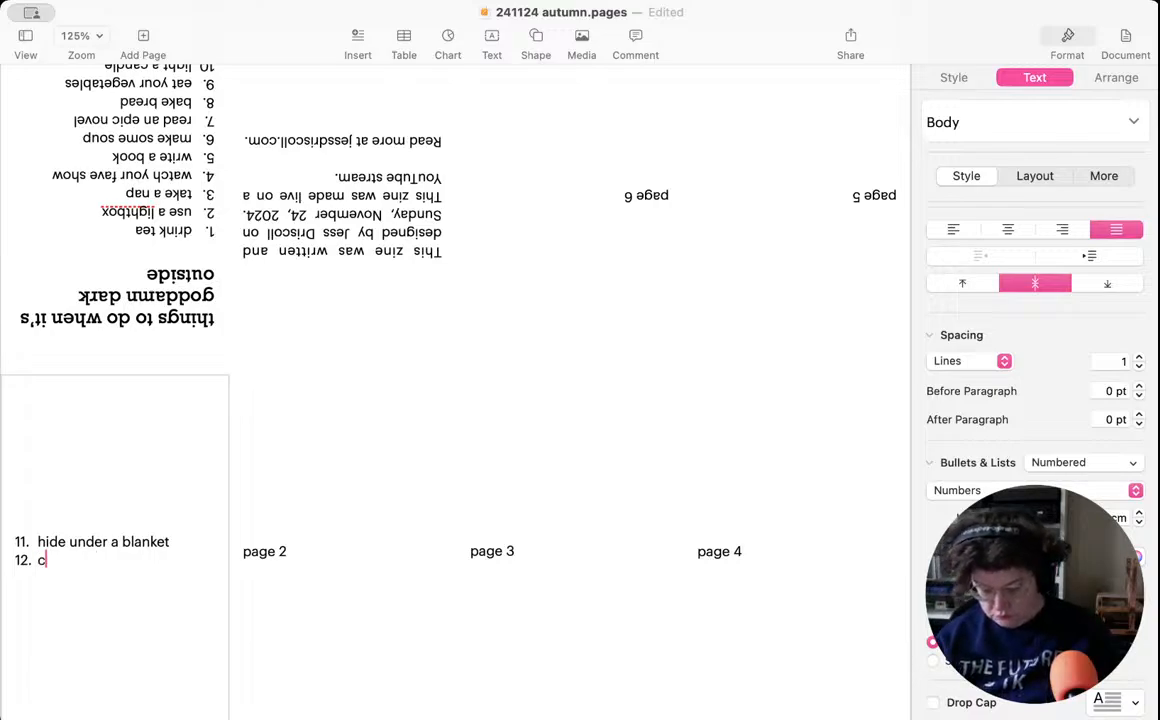
text(arry a f)
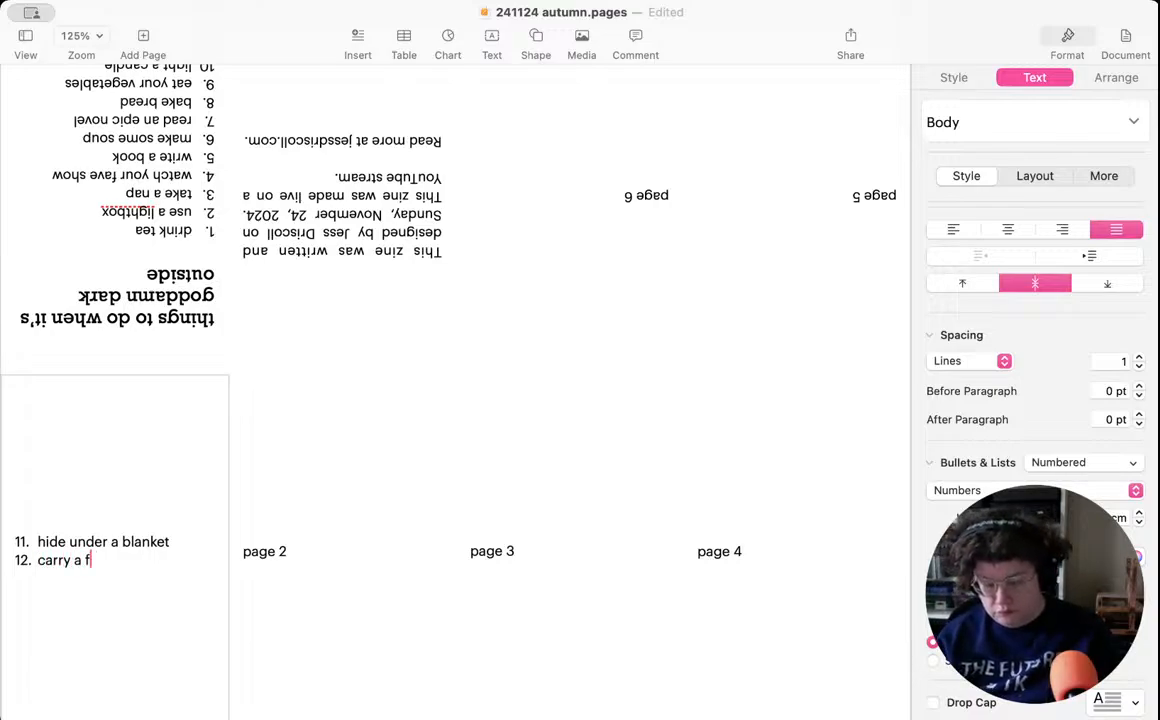
text(lashlight)
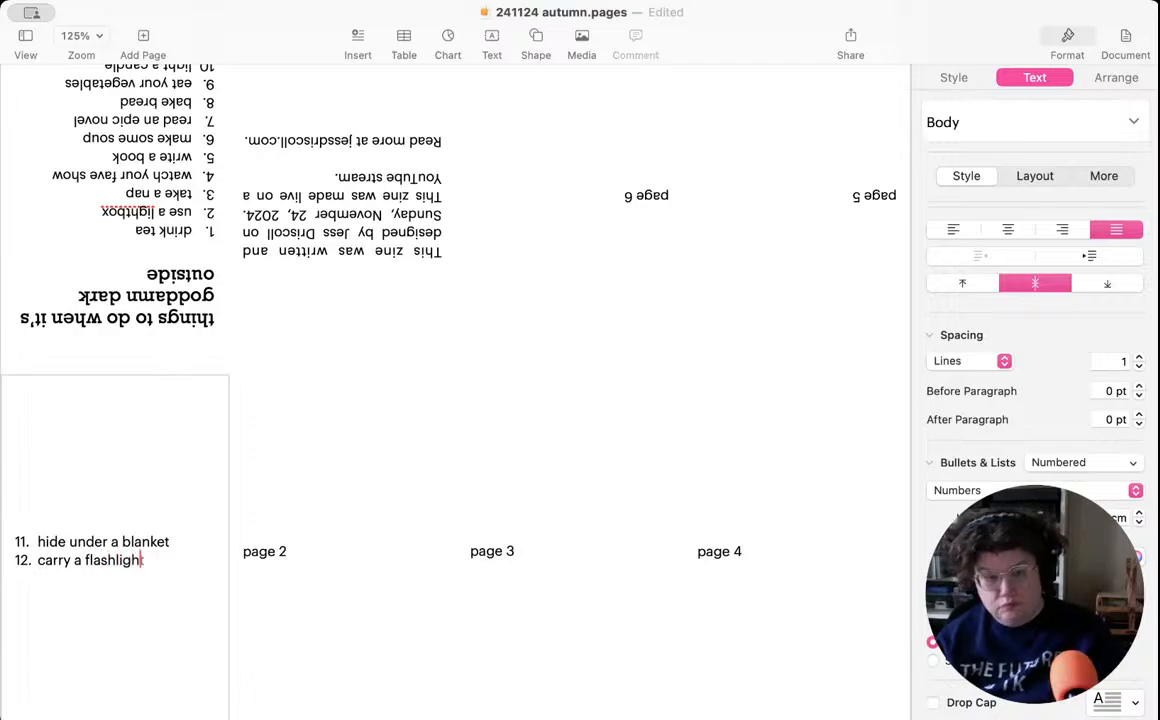
key(Return)
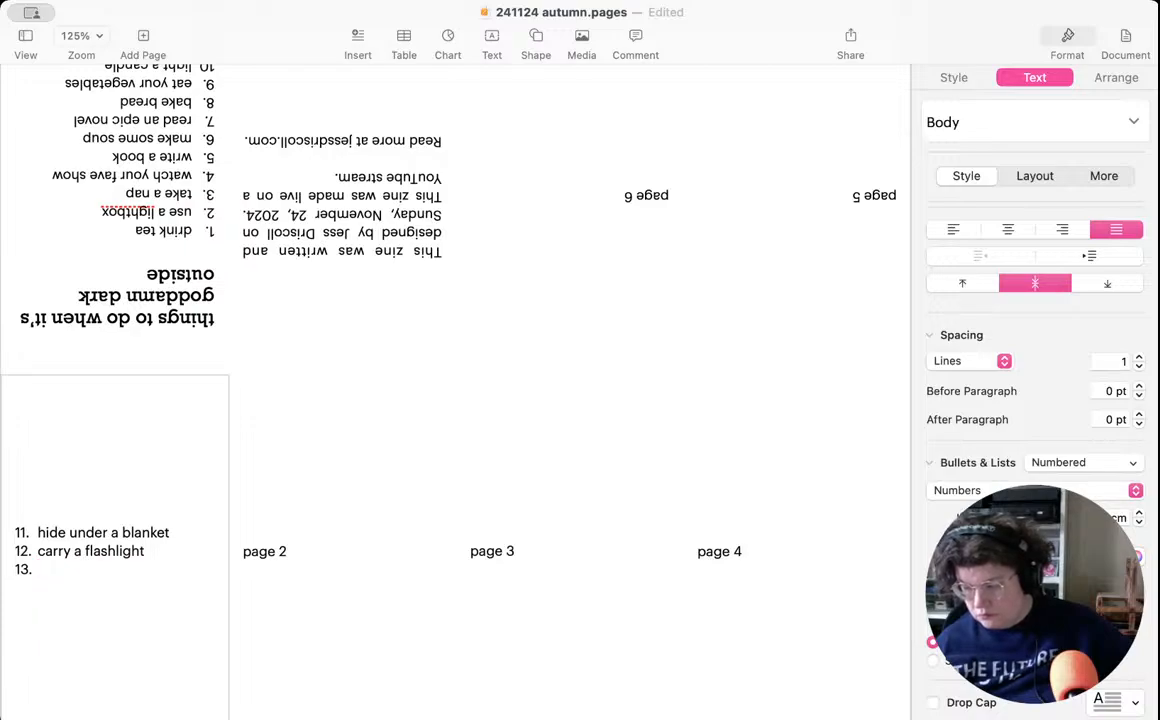
text(open the b)
key(BackSpace)
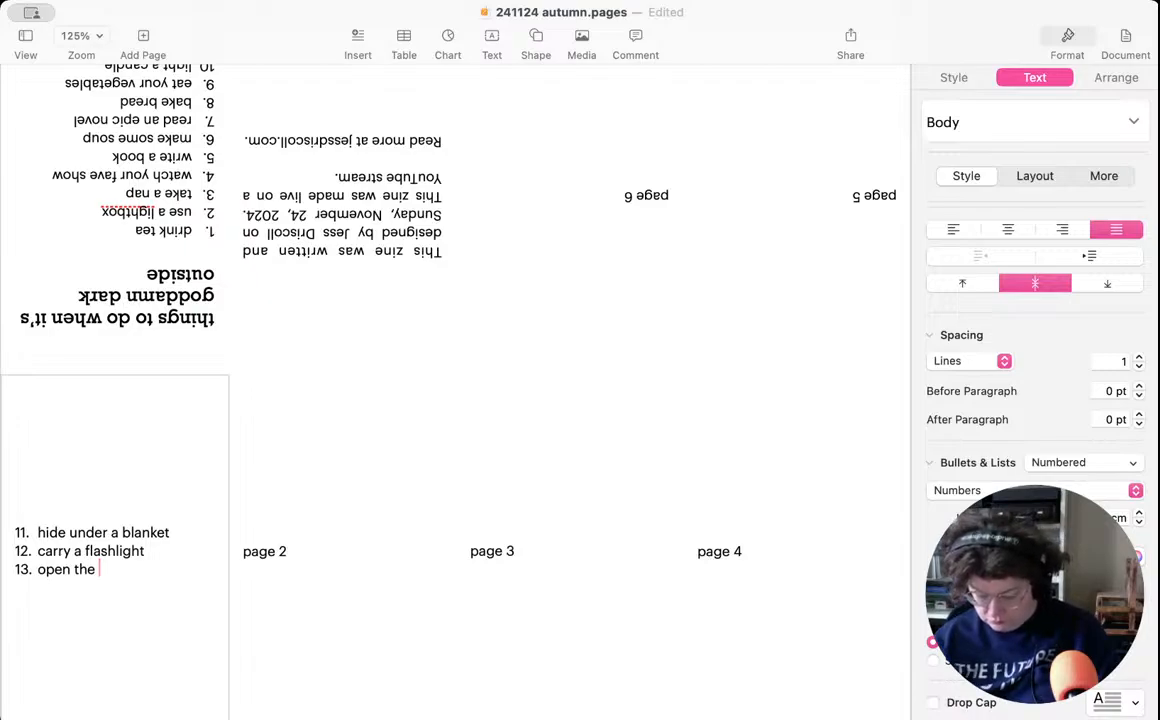
text(blinds)
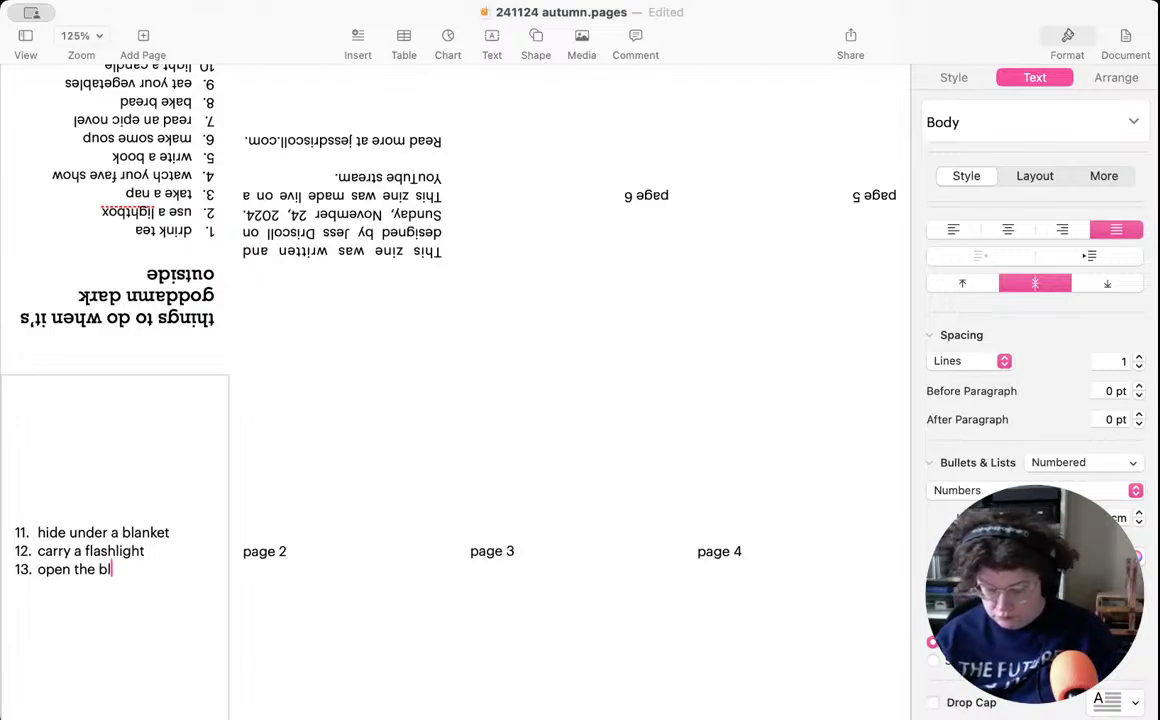
key(Return)
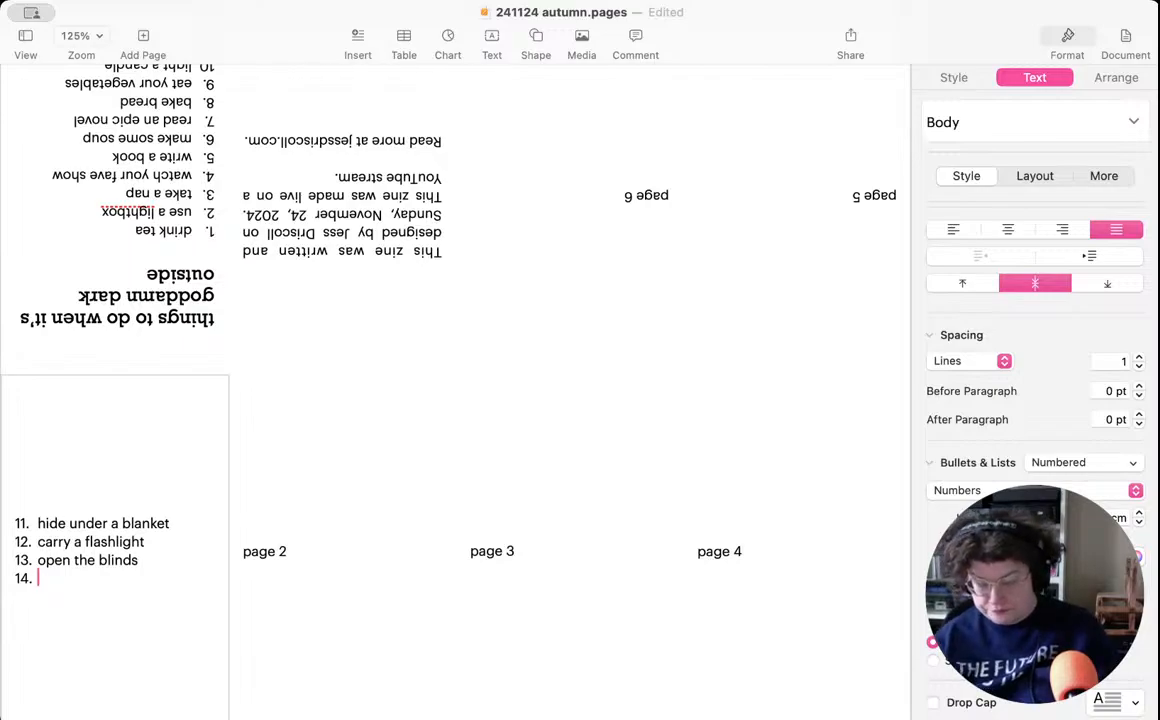
- Write "go outside" as item 14 on page 1 and start a new line for item 15
text(go outside)
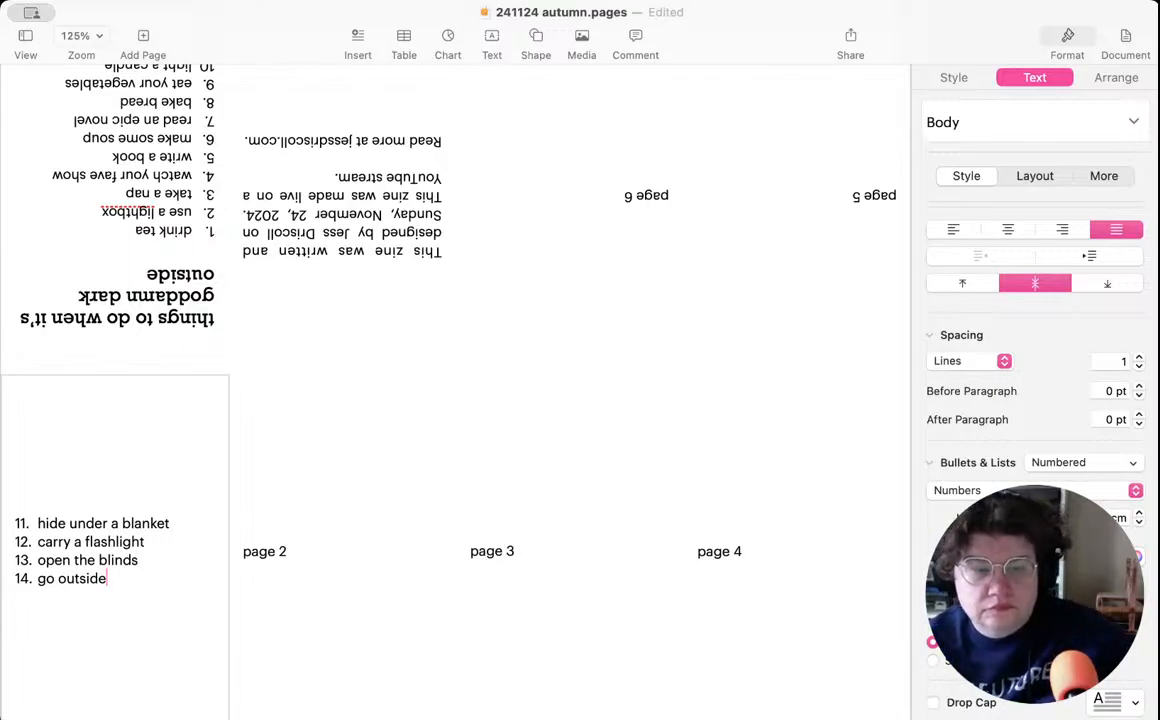
key(super+Tab)
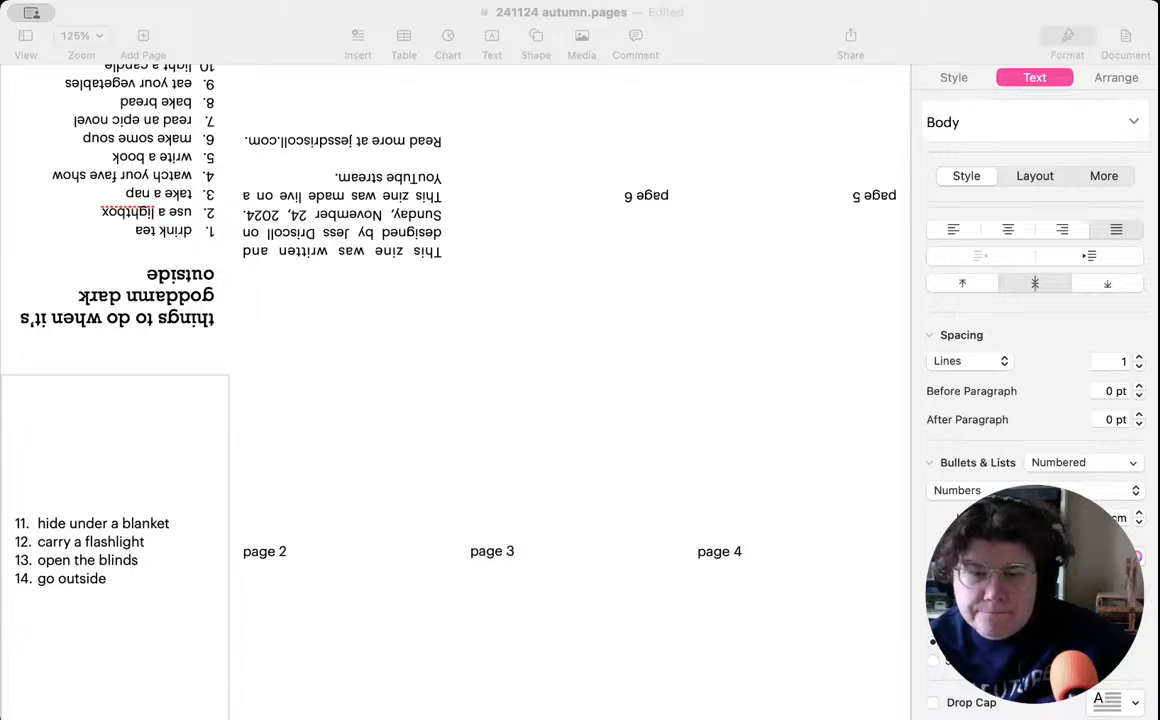
key(super+Tab)
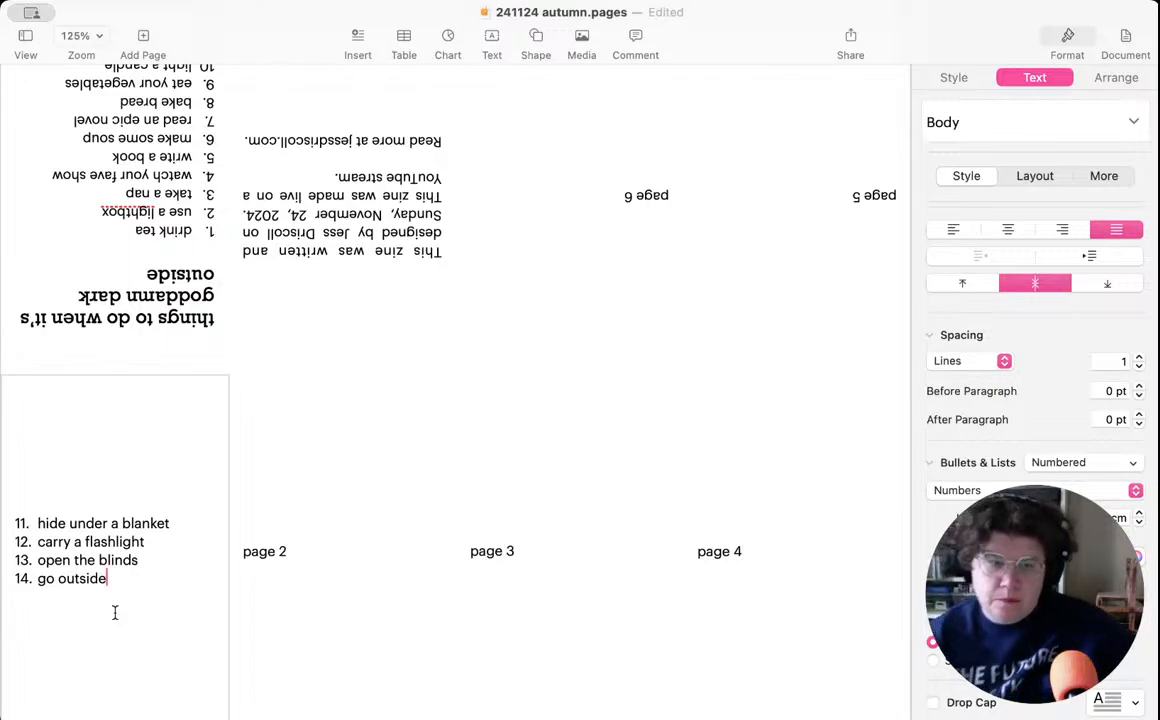
key(Return)
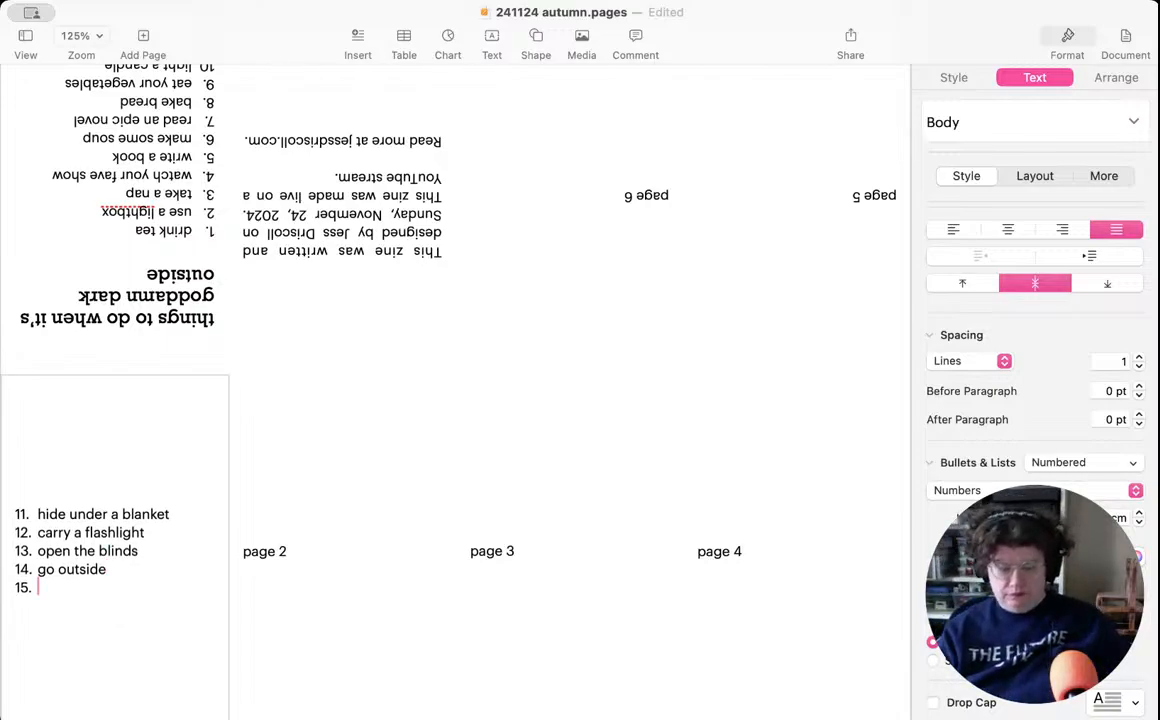
text(make something)
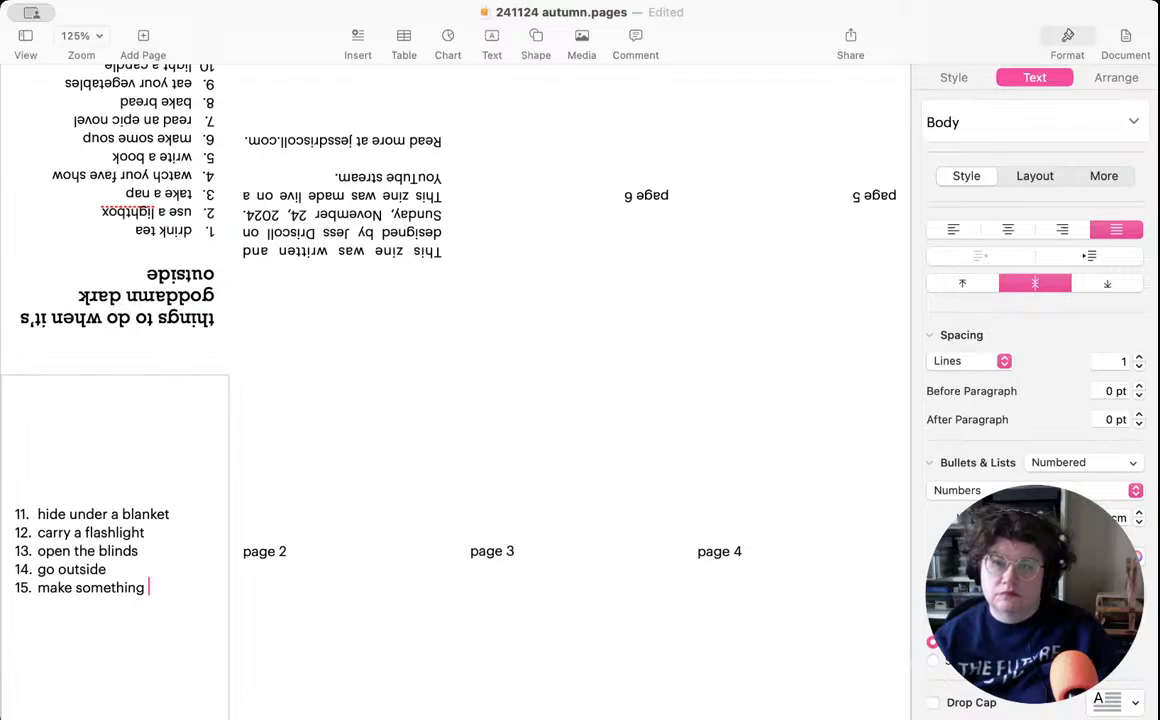
key(BackSpace)
key(BackSpace)
key(BackSpace)
key(BackSpace)
key(BackSpace)
key(BackSpace)
key(BackSpace)
key(BackSpace)
key(BackSpace)
key(BackSpace)
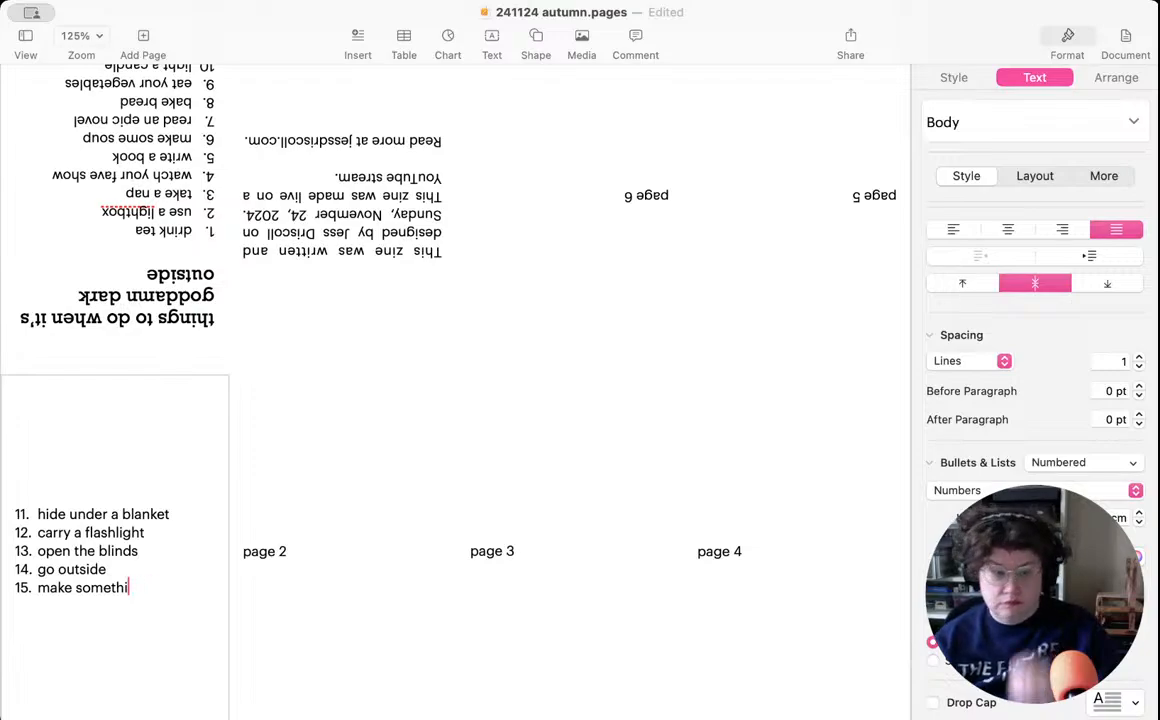
key(BackSpace)
key(BackSpace)
key(BackSpace)
key(BackSpace)
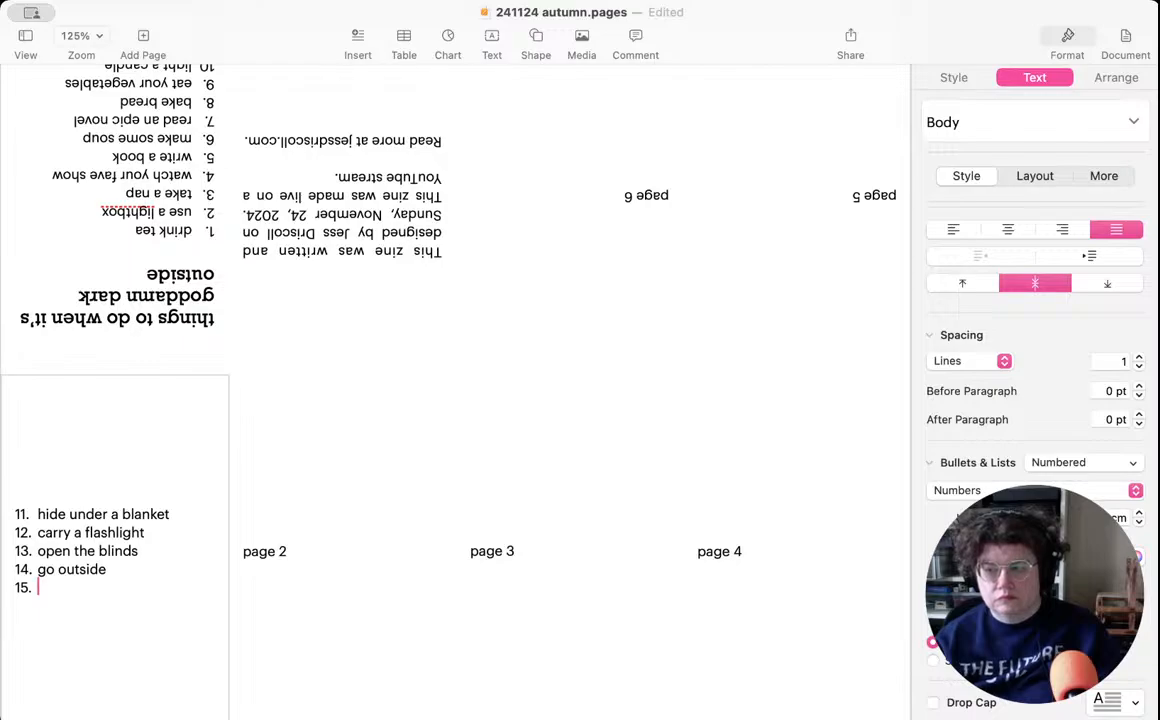
text(use you)
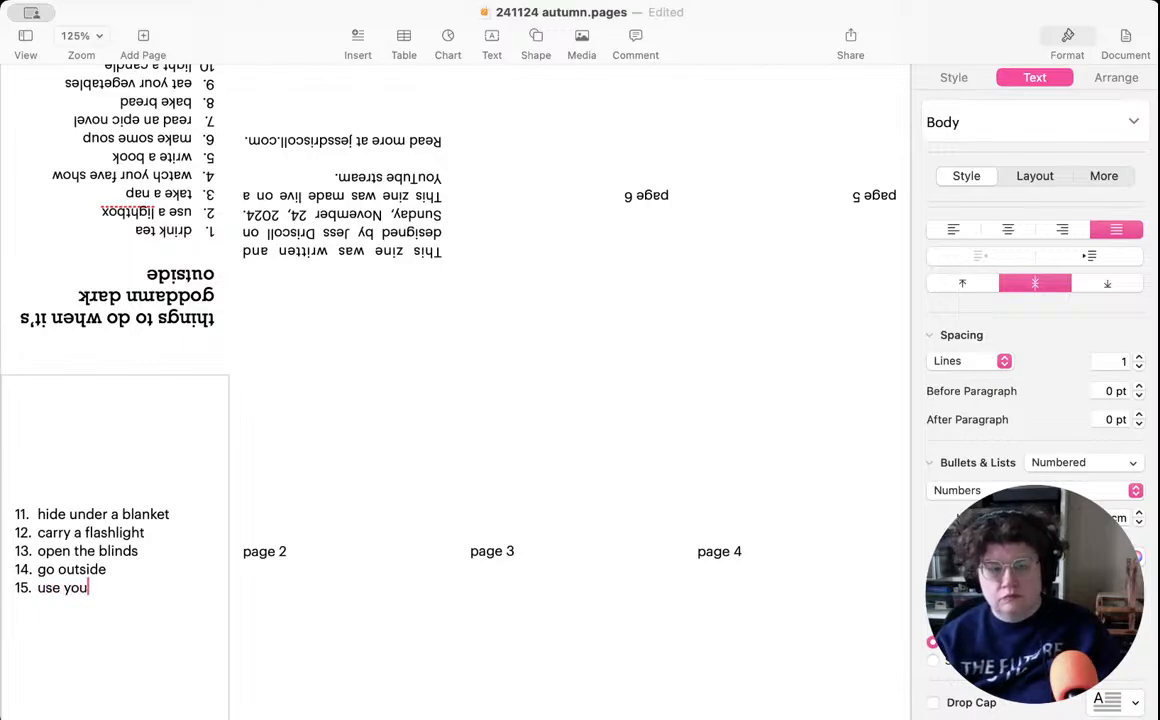
text(r hands)
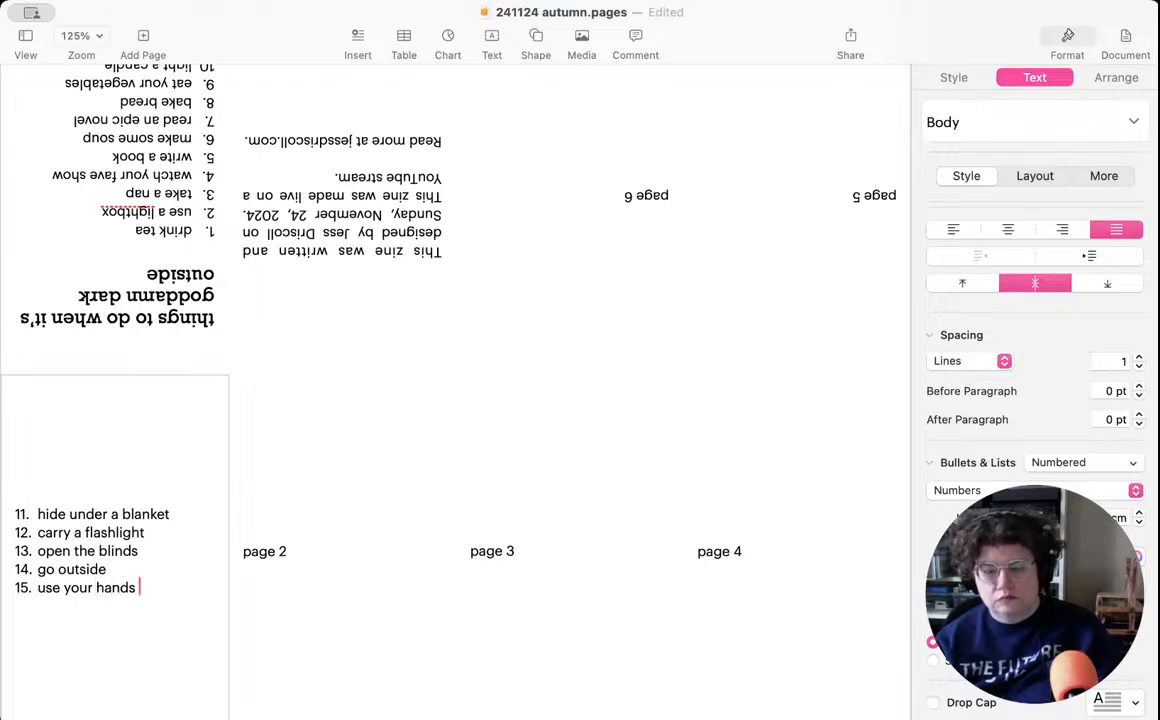
key(BackSpace)
key(BackSpace)
key(BackSpace)
key(BackSpace)
key(BackSpace)
key(BackSpace)
key(BackSpace)
key(BackSpace)
key(BackSpace)
key(BackSpace)
key(BackSpace)
key(BackSpace)
key(BackSpace)
key(BackSpace)
key(BackSpace)
- Add "make something by hand" and "wear comfy clothes" as items 15 and 16 on page 1
text(make something by hand)
key(Return)
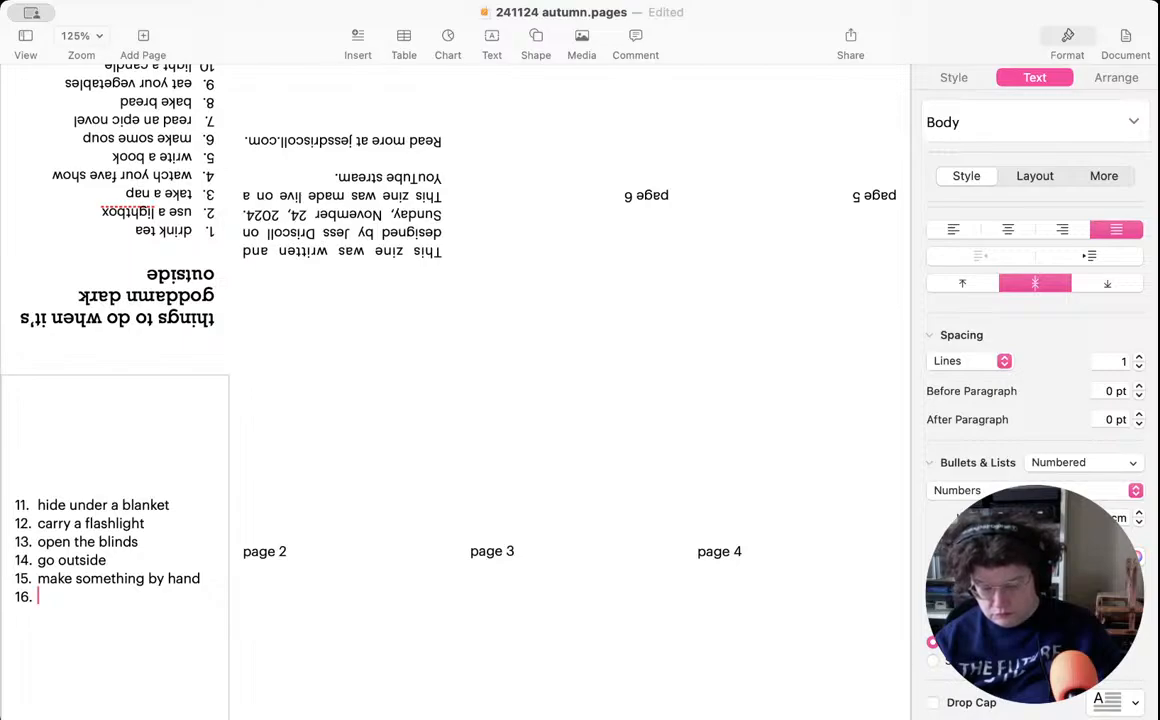
text(wear comfy clothes)
key(Return)
text(take a hot sh)
key(BackSpace)
key(BackSpace)
key(BackSpace)
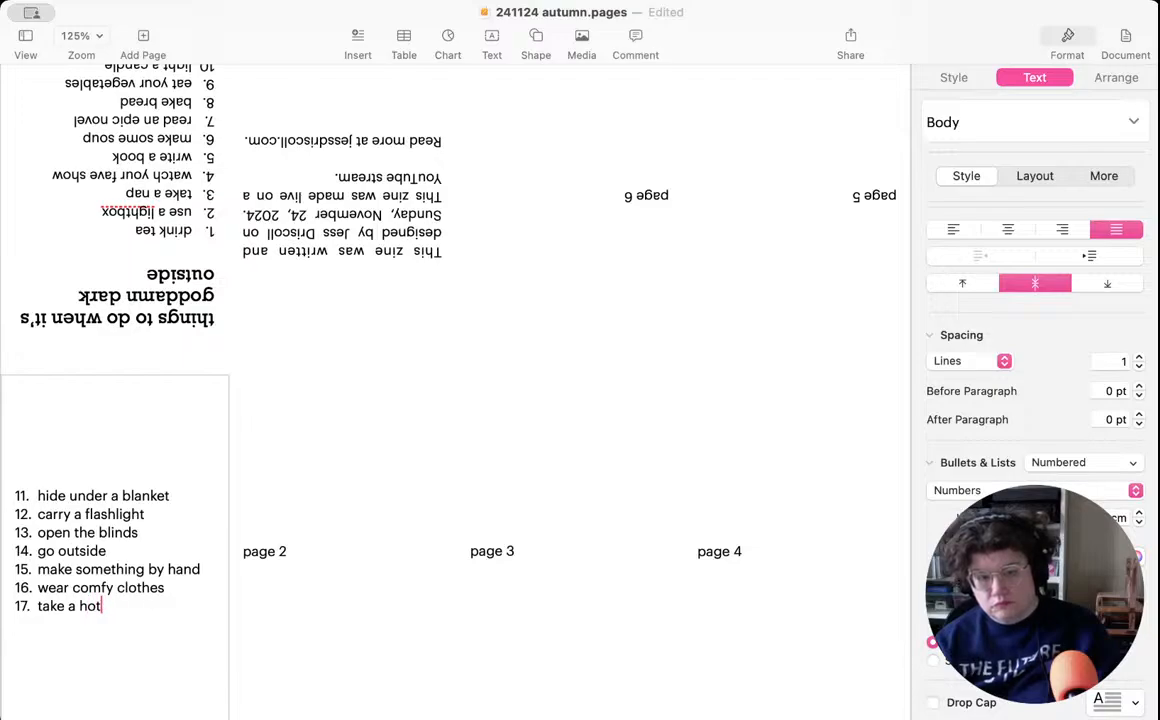
key(BackSpace)
key(BackSpace)
key(BackSpace)
key(BackSpace)
key(BackSpace)
key(BackSpace)
key(BackSpace)
key(BackSpace)
key(BackSpace)
key(BackSpace)
text(co)
key(BackSpace)
key(BackSpace)
- Write "soak in the bath" as item 17 on page 1 and start a new line for item 18
text(soak in the bath)
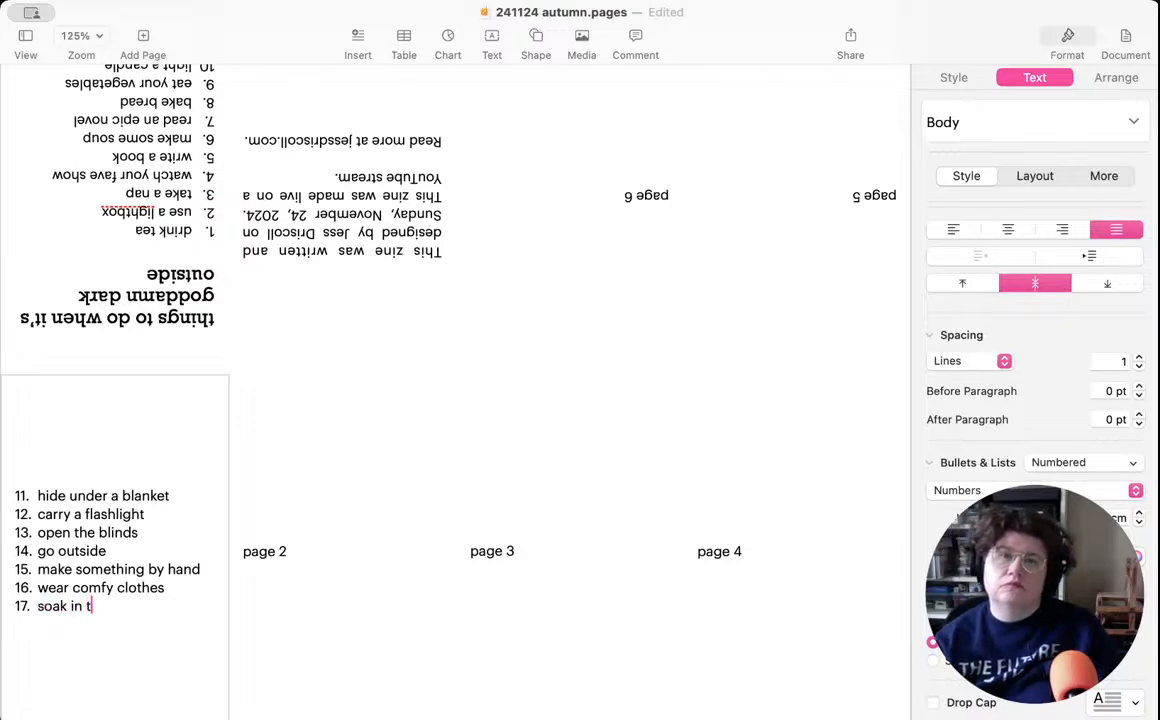
key(Return)
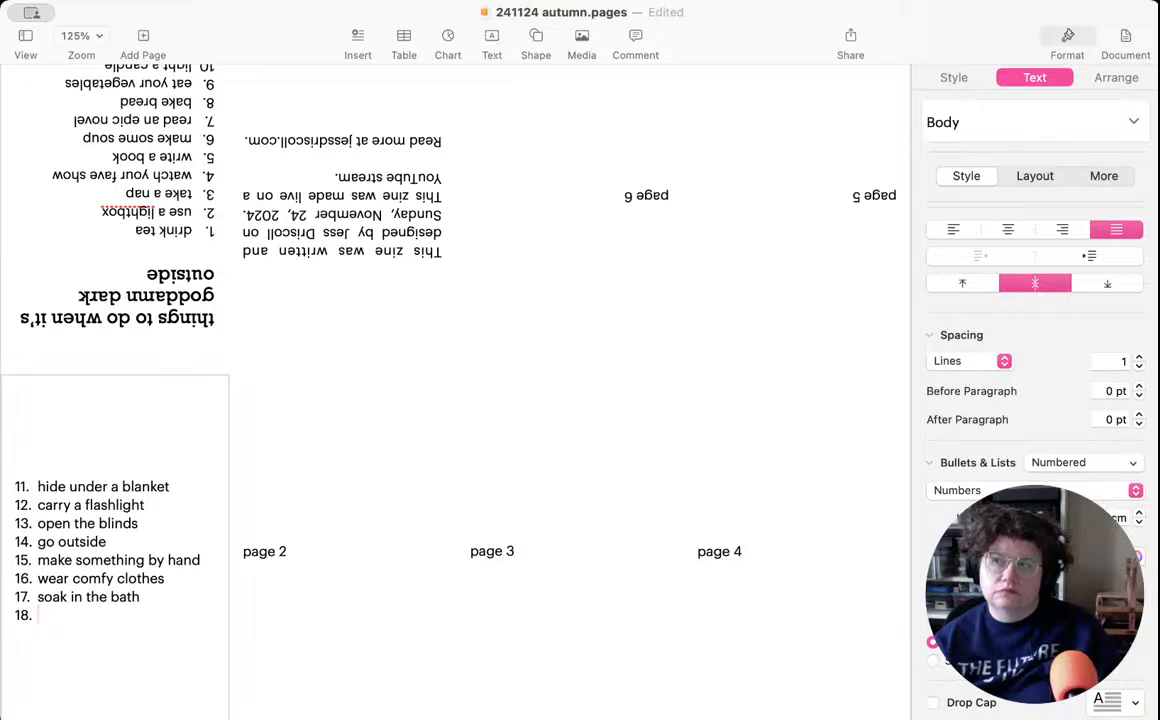
- Write "plan a summer vacation" as item 18 on page 1 and start a new line for item 19
text(plan )
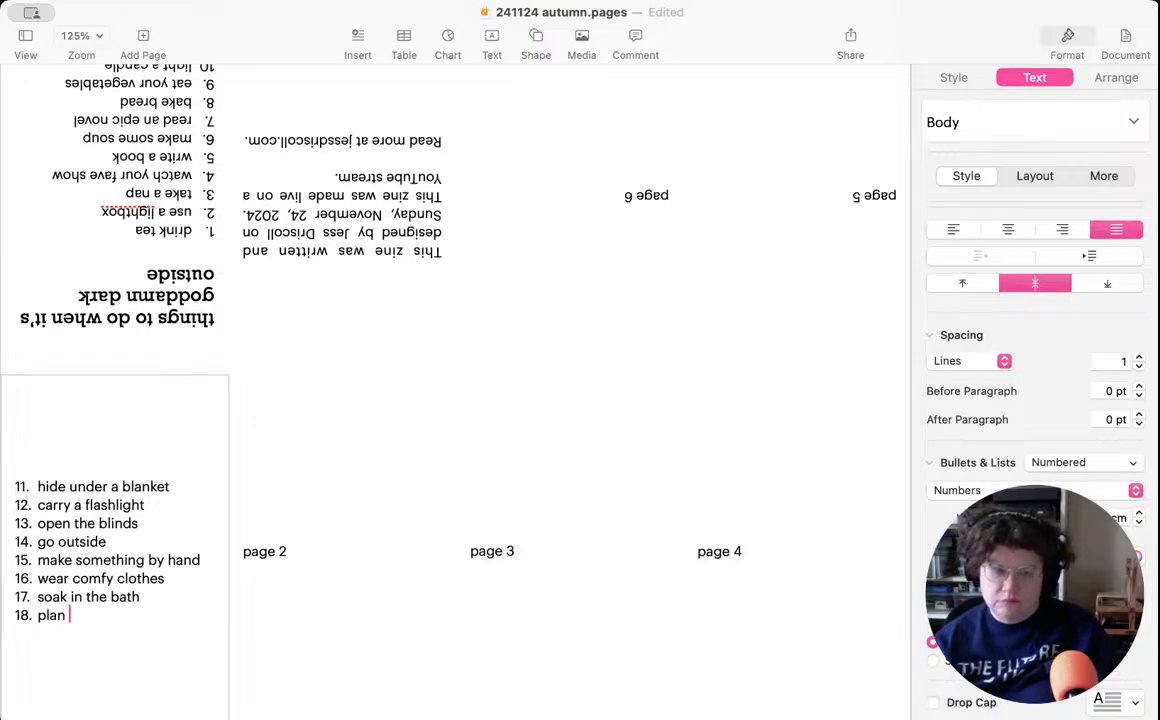
text(a summe)
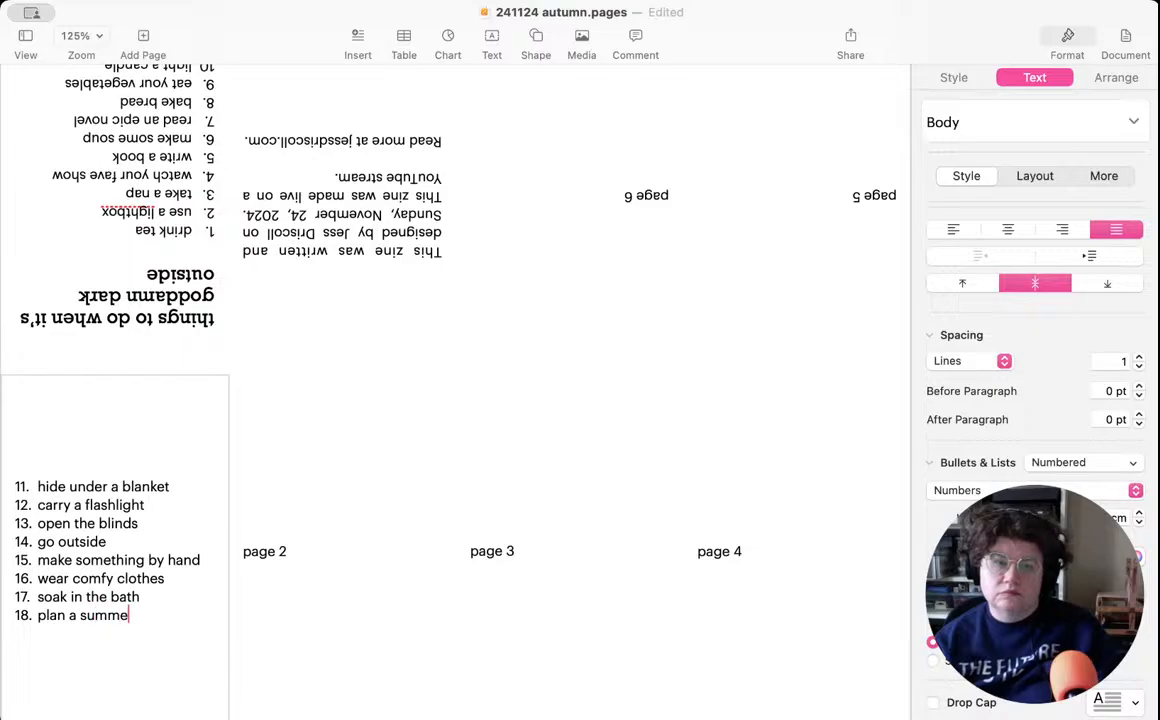
text(r vacatio)
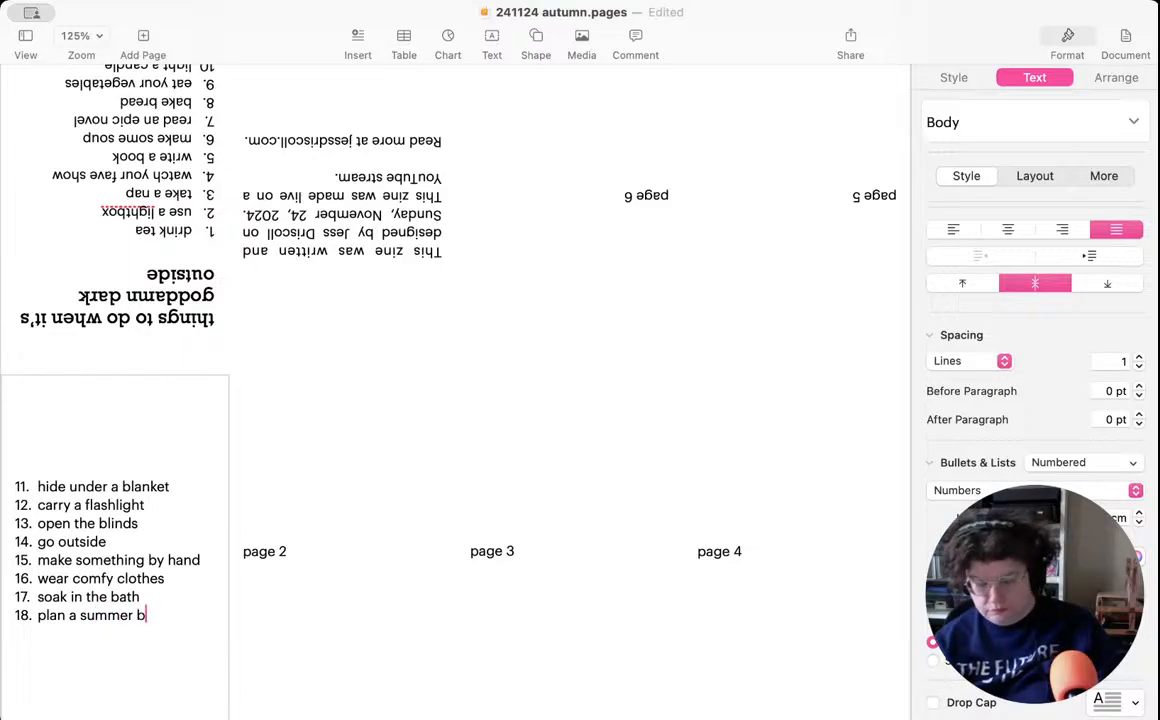
text(n)
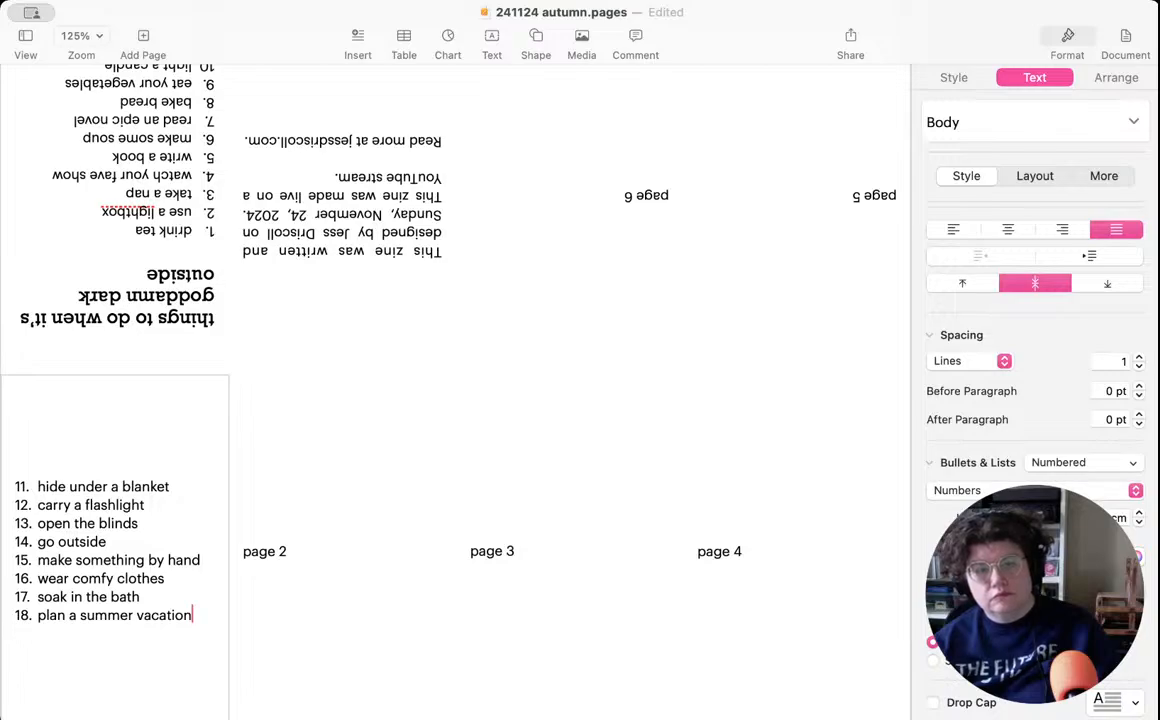
key(Return)
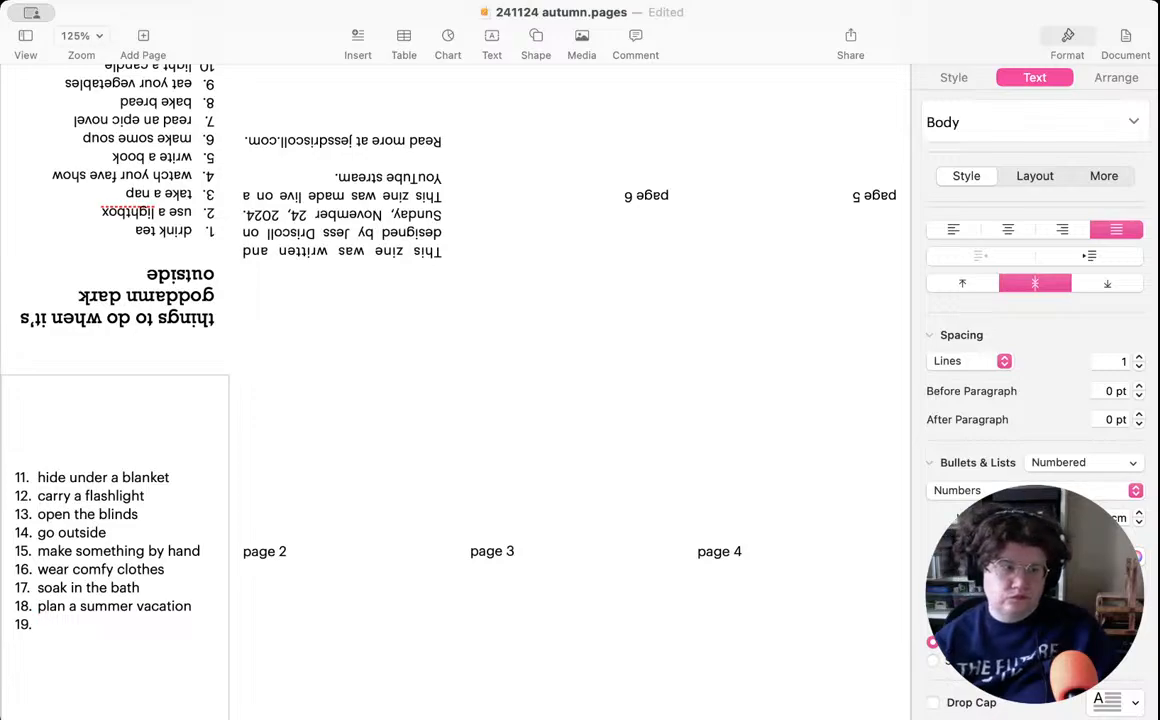
- Write "record your days" as item 19 on page 1 and start a new line for item 20
text(journal)
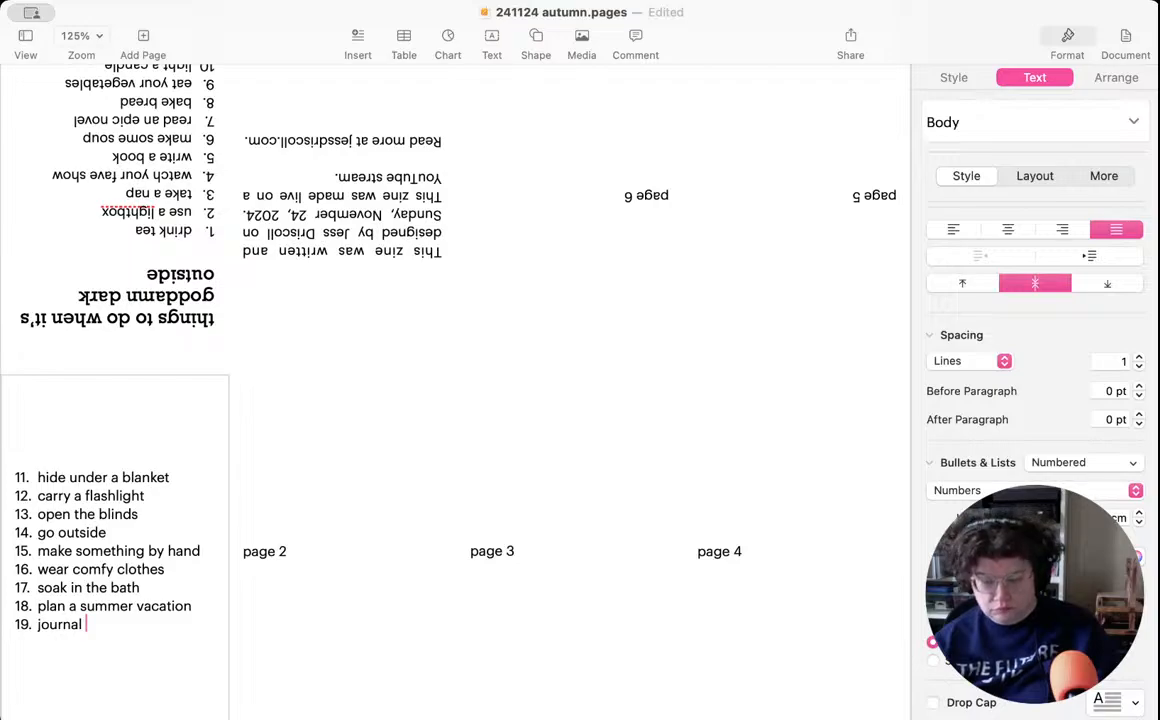
key(BackSpace)
key(BackSpace)
key(BackSpace)
key(BackSpace)
key(BackSpace)
key(BackSpace)
key(BackSpace)
key(BackSpace)
text(record your days)
key(Return)
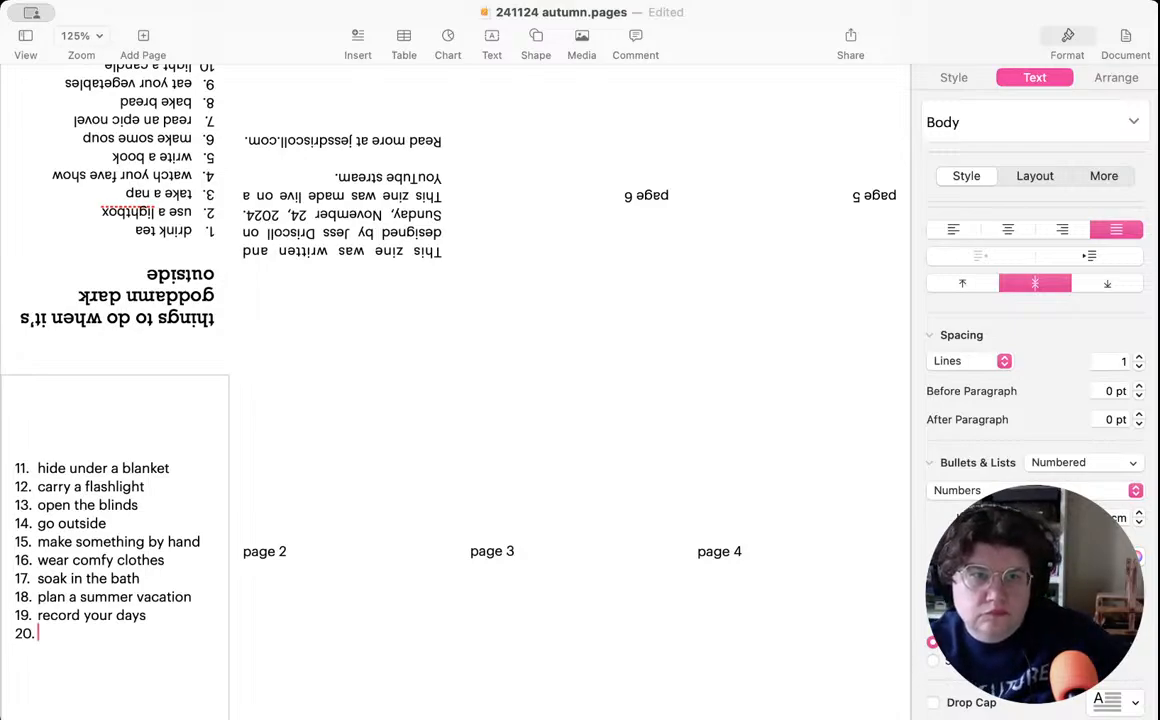
- Write "write to a friend" as item 20 of the page 1 list
scroll(115, 533, up, 2)
scroll(115, 535, down, 1)
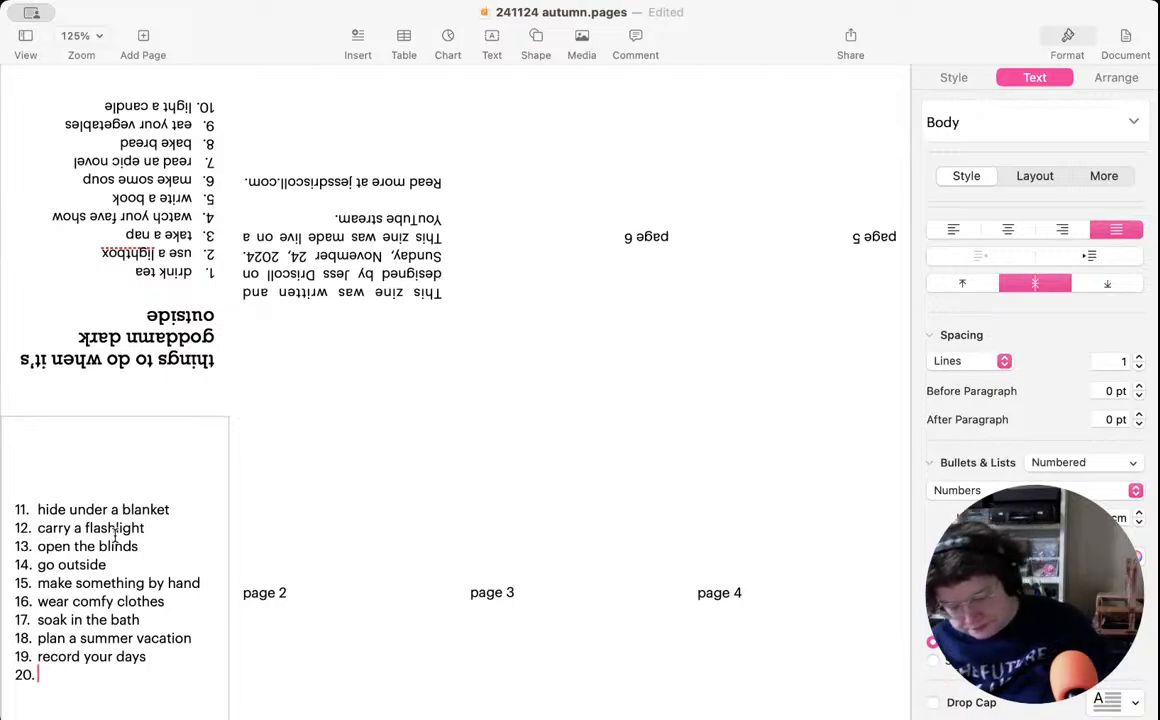
text(write to)
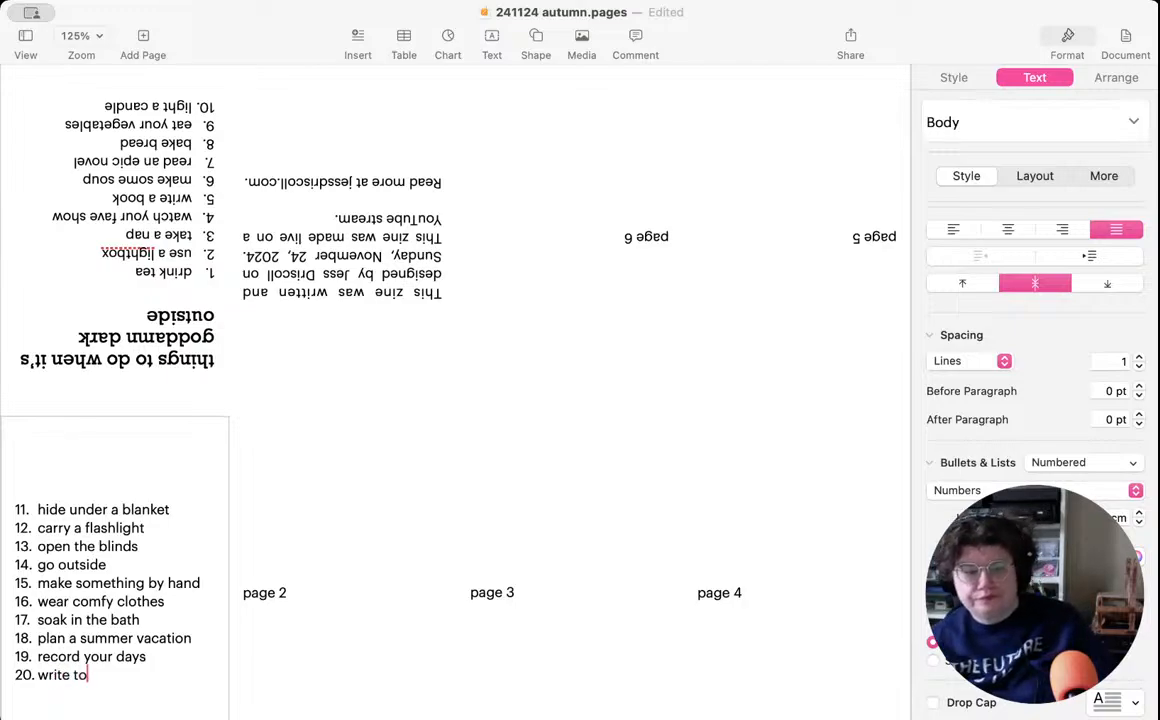
text( a friend)
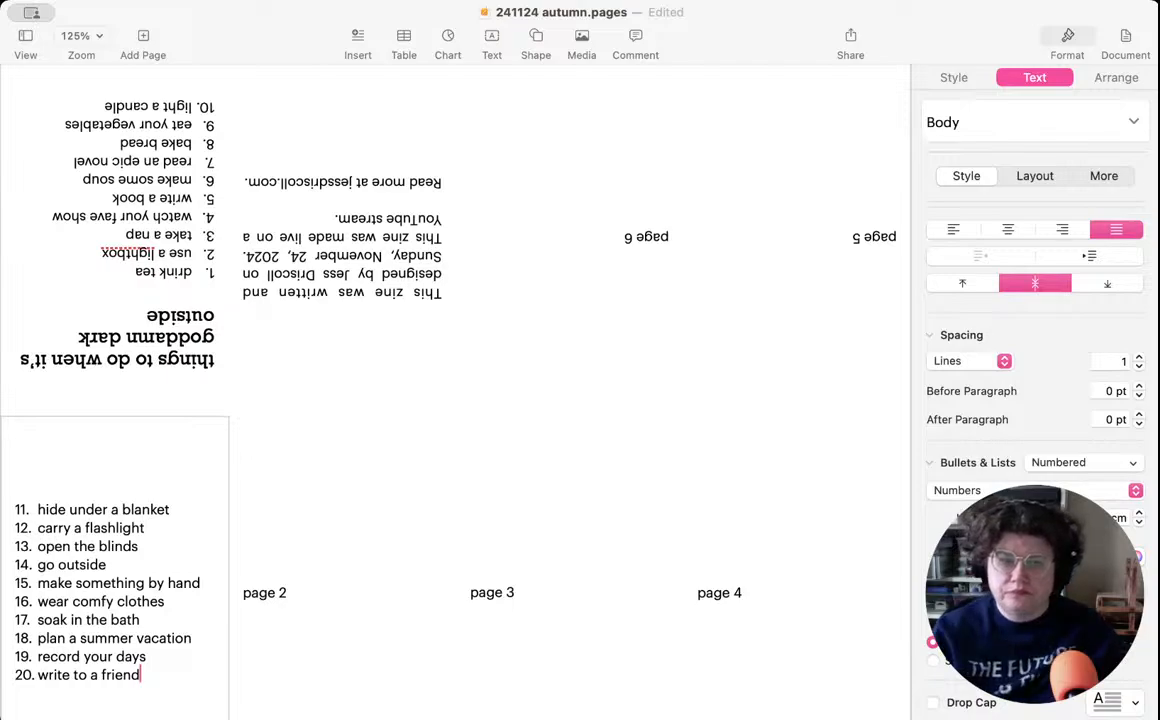
key(super+Tab)
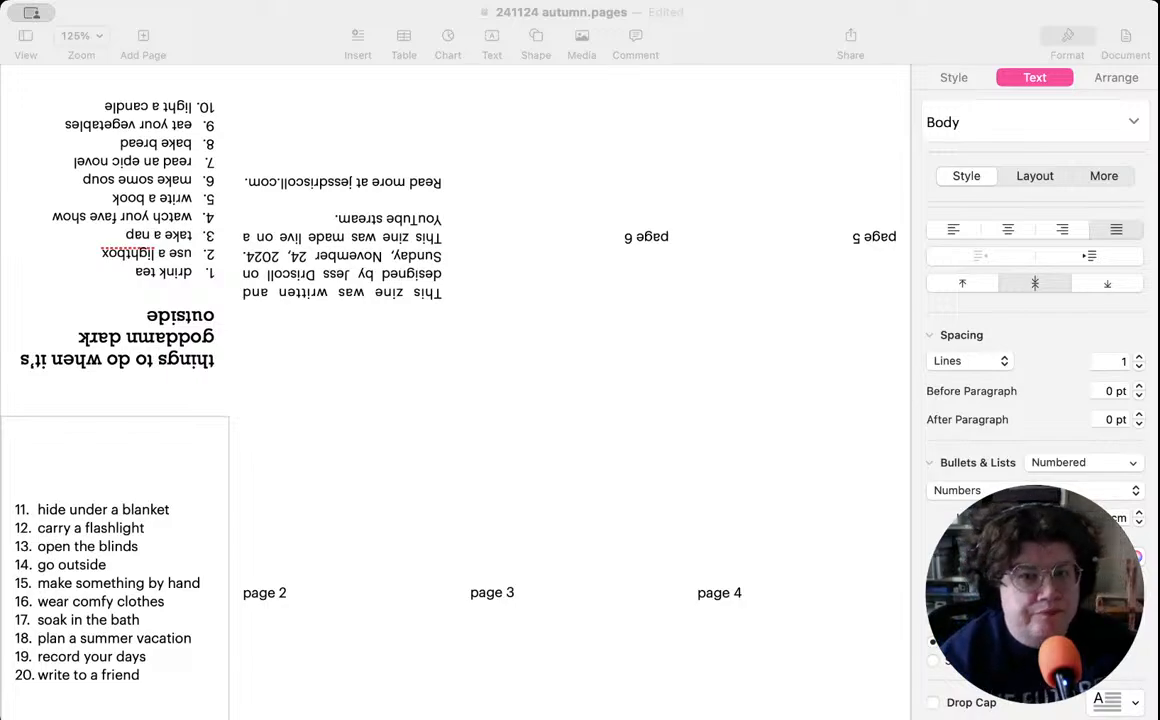
key(super+Tab)
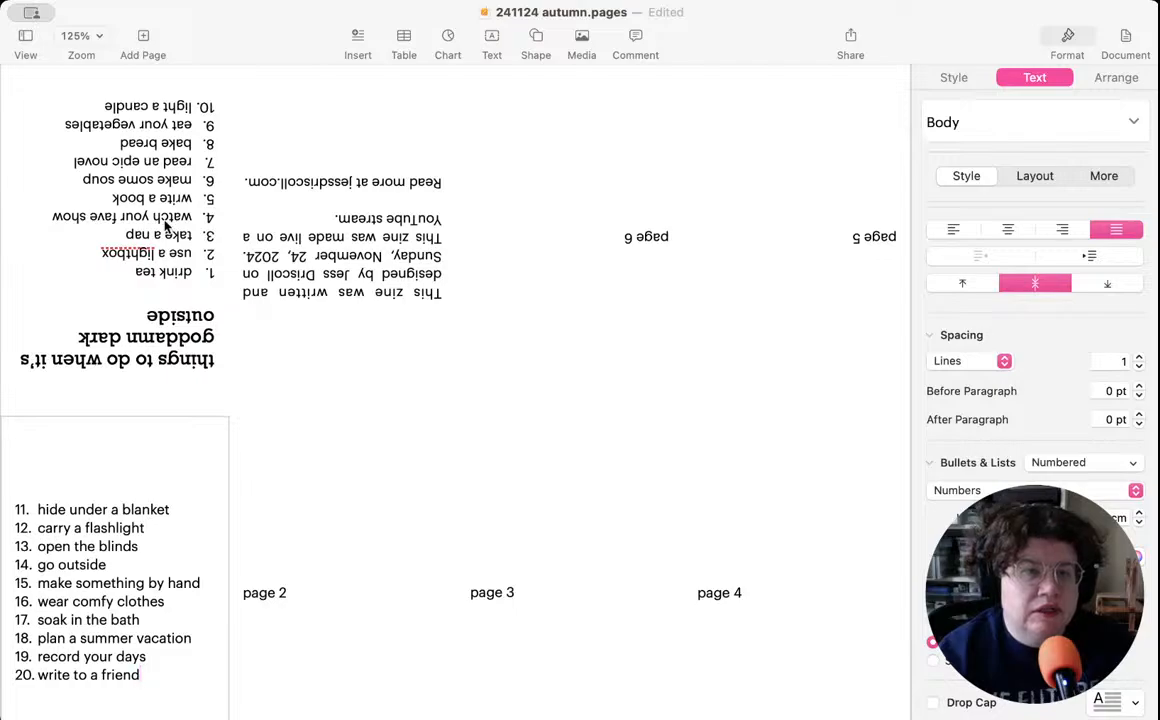
- Delete the text "use a lightbox" from item 2 of the cover list, leaving the numbered line empty
click(113, 255)
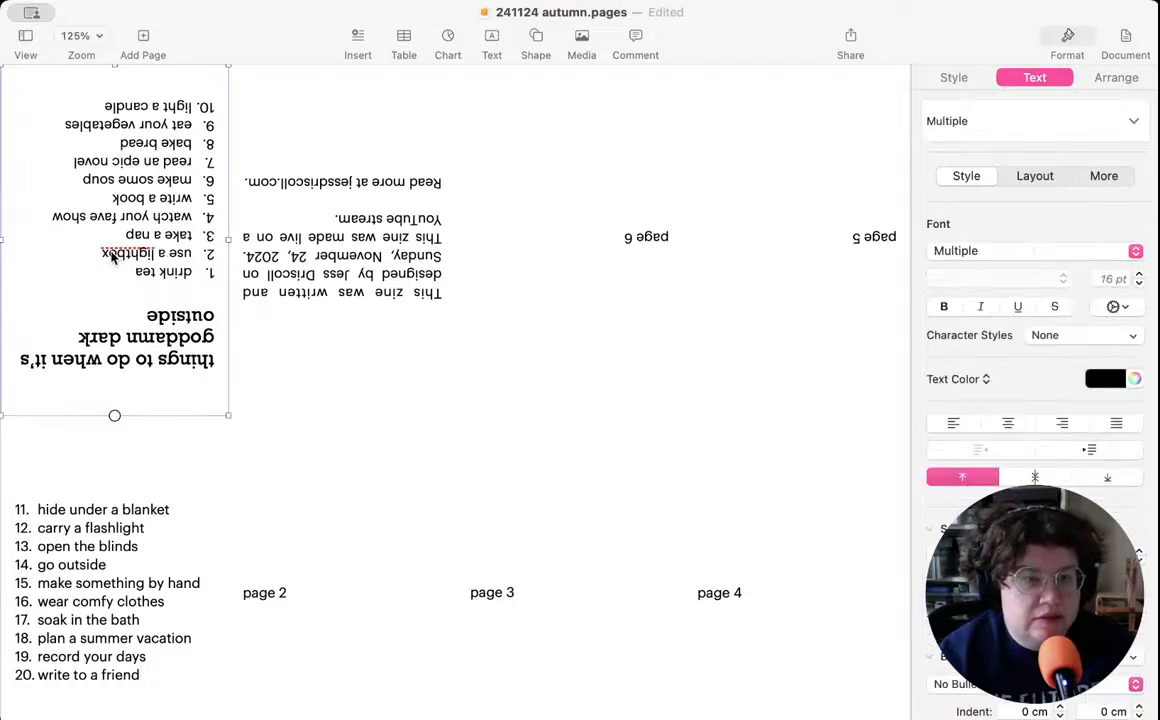
double_click(112, 256)
click(97, 252)
drag(96, 252, 191, 252)
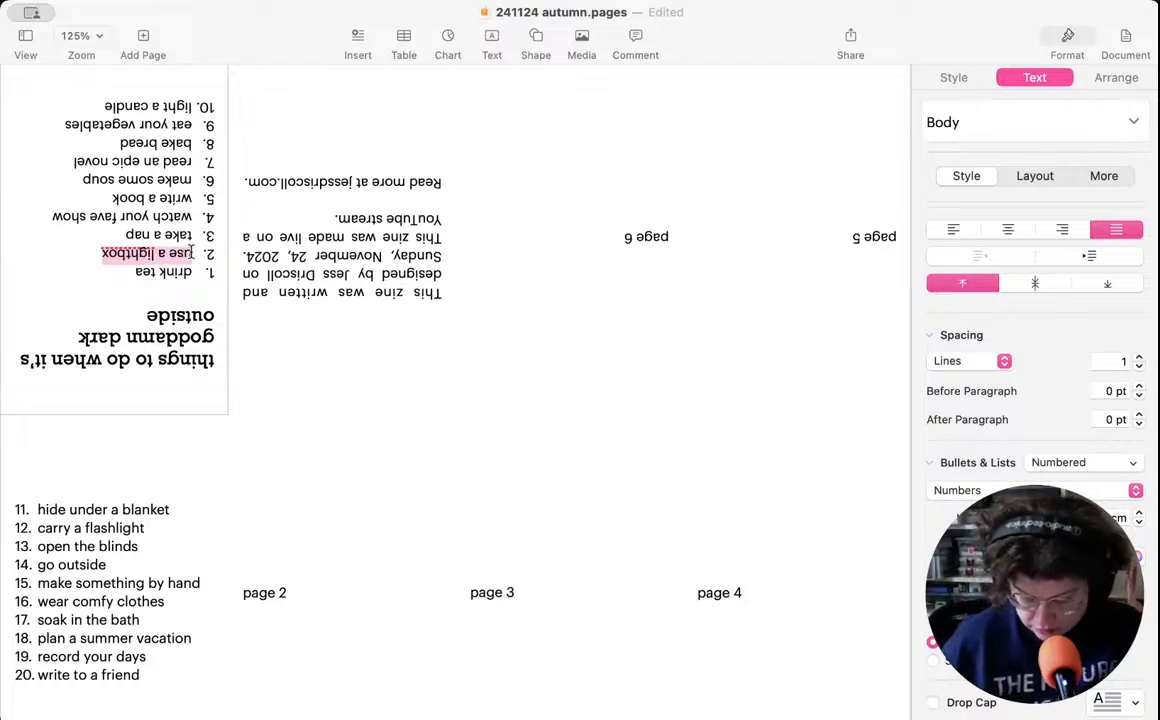
key(BackSpace)
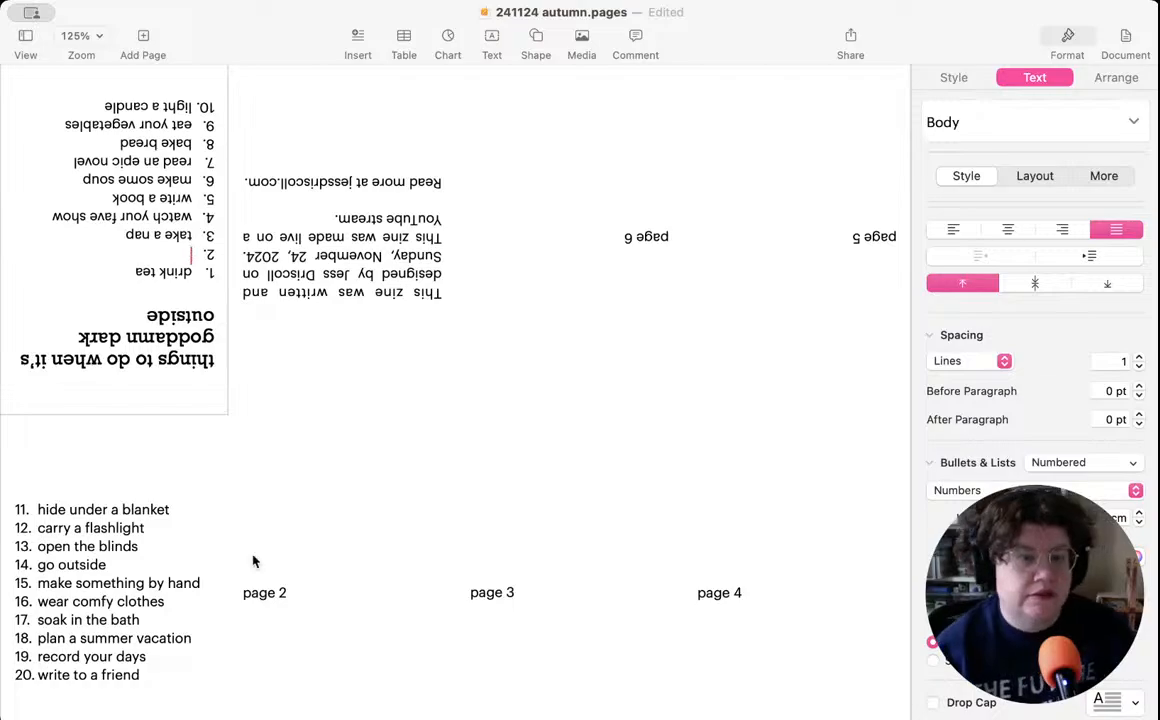
- Examine the list numbering settings of page 1 and the text boxes of pages 2 to 6
click(286, 596)
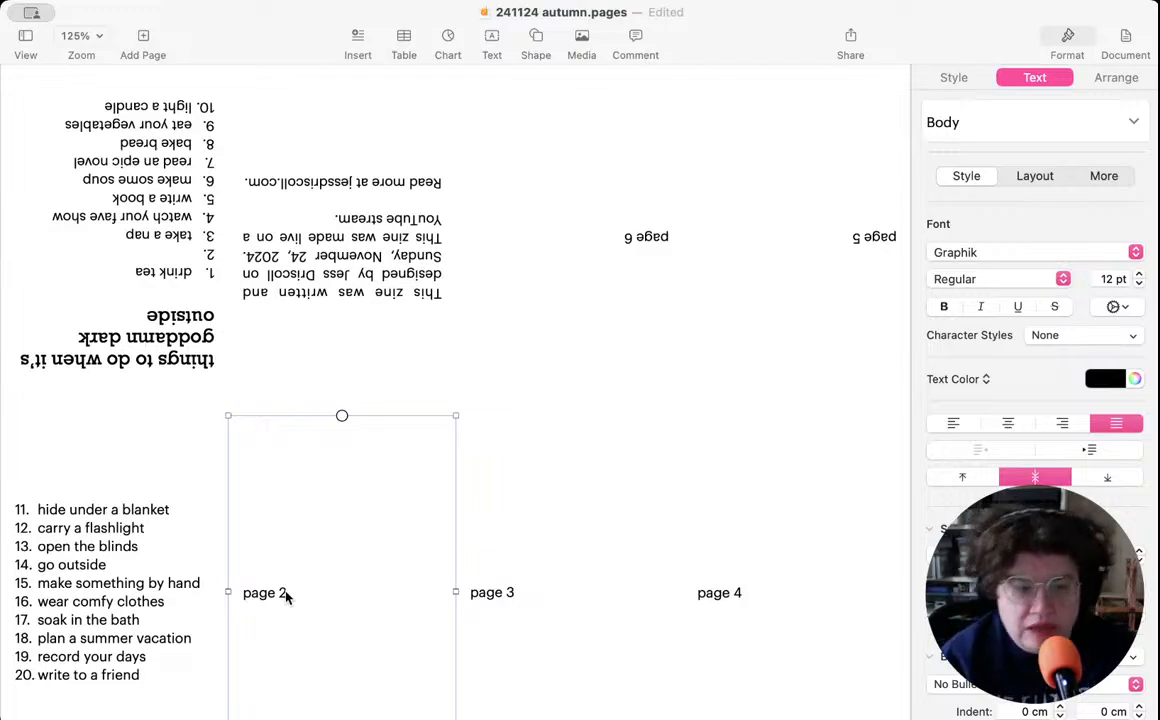
click(105, 542)
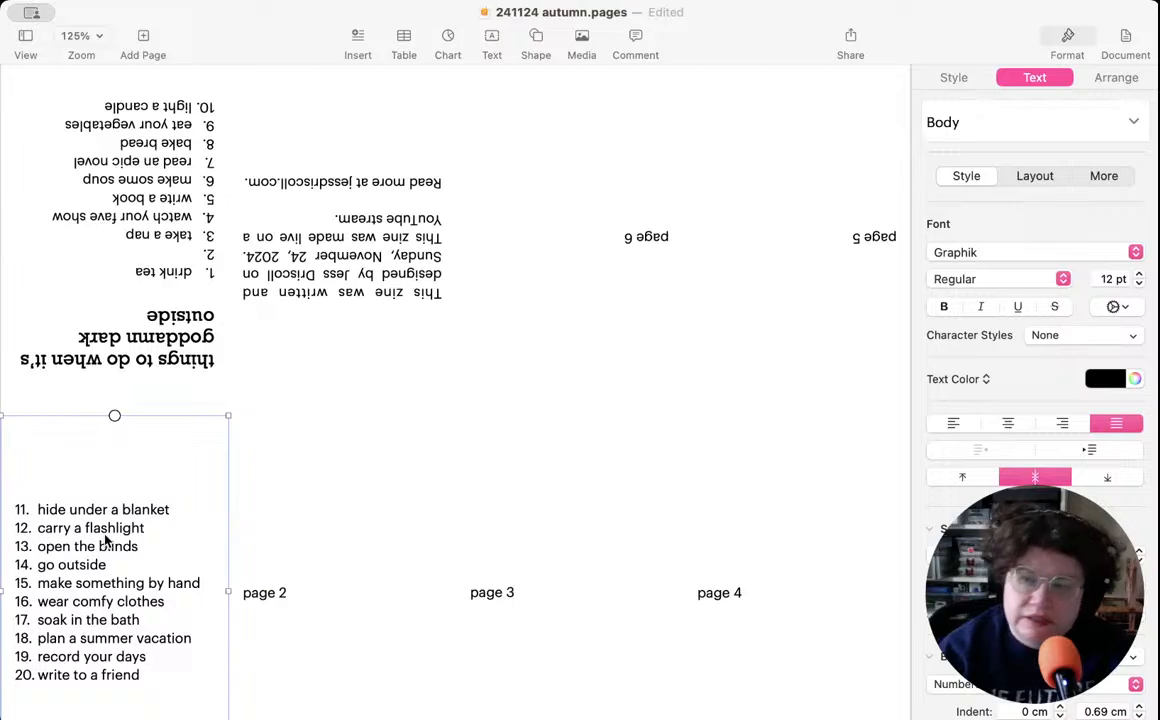
scroll(1067, 473, down, 5)
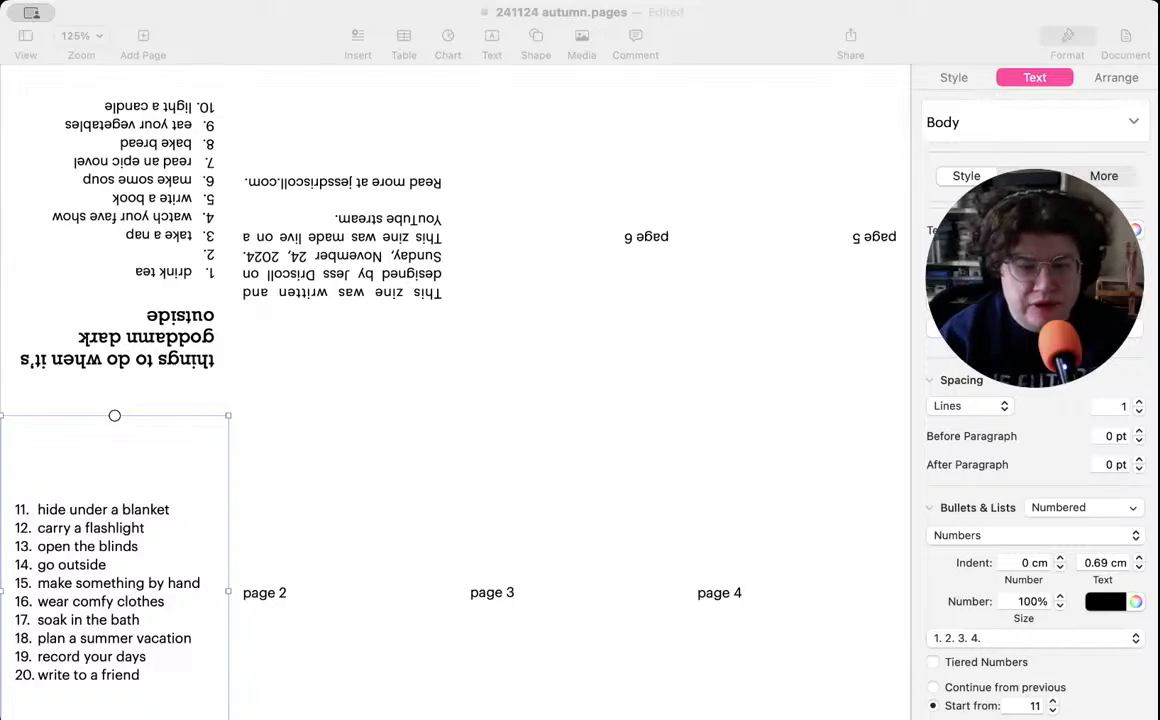
click(365, 600)
click(551, 584)
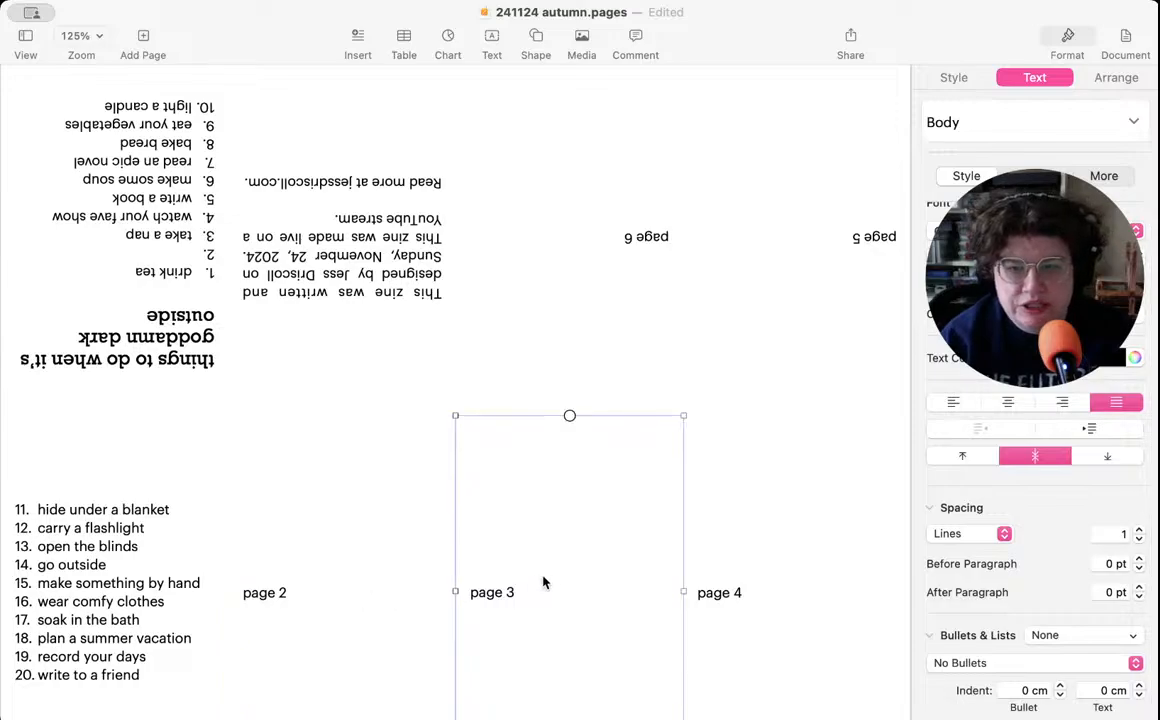
click(783, 557)
click(812, 324)
click(605, 315)
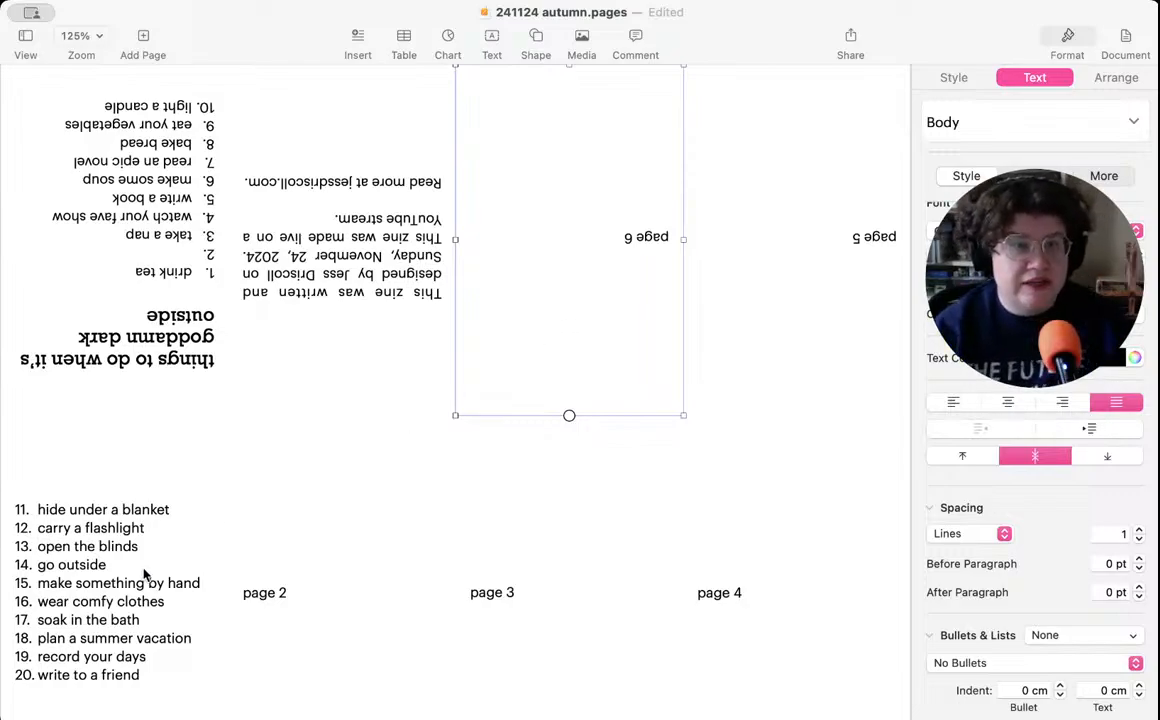
click(99, 588)
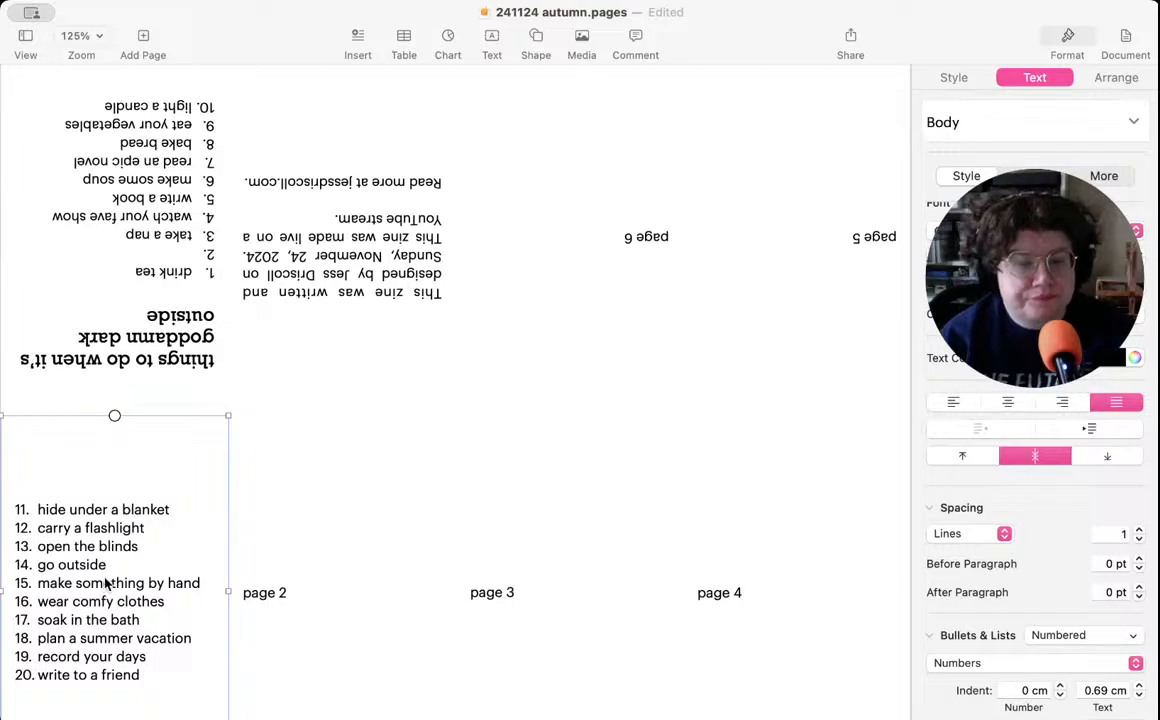
- Apply the Numbered list style to the "page 2" placeholder text
click(278, 610)
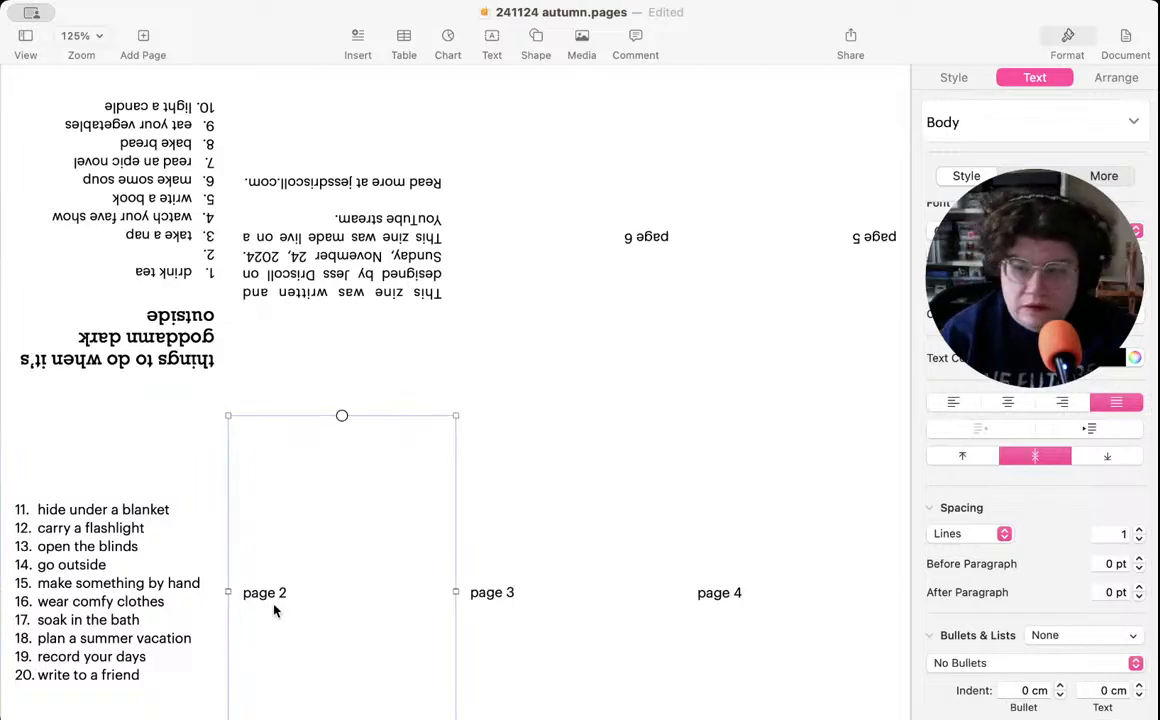
double_click(275, 604)
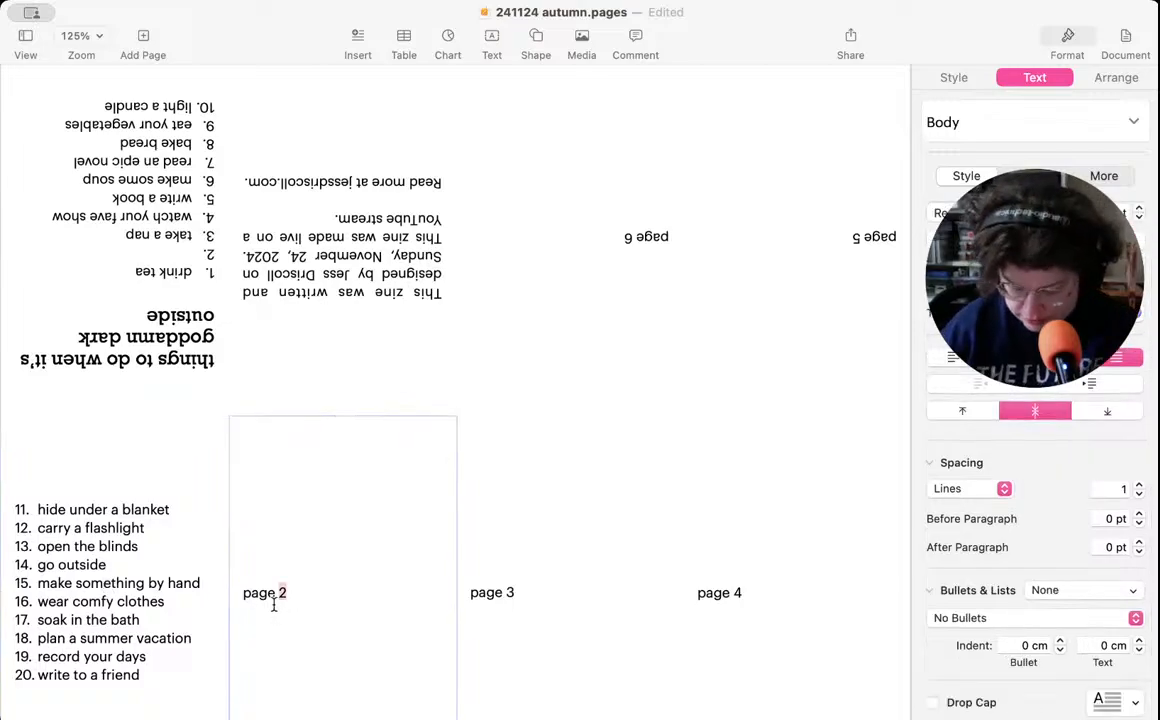
triple_click(274, 605)
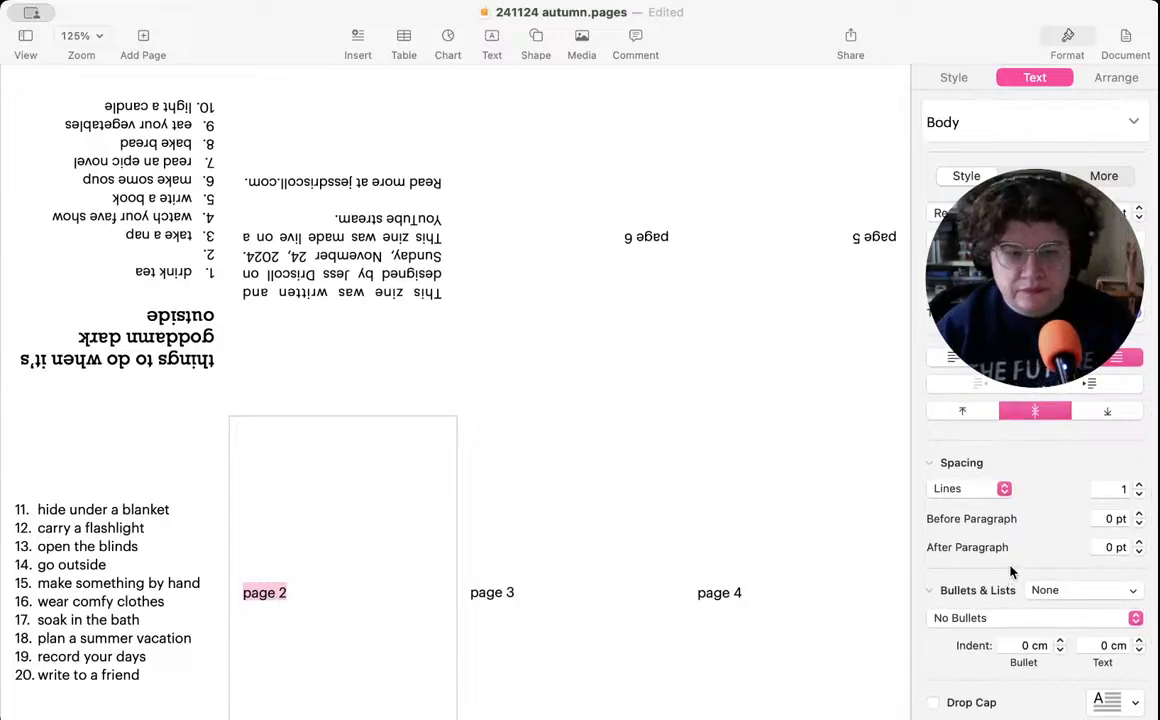
click(1040, 590)
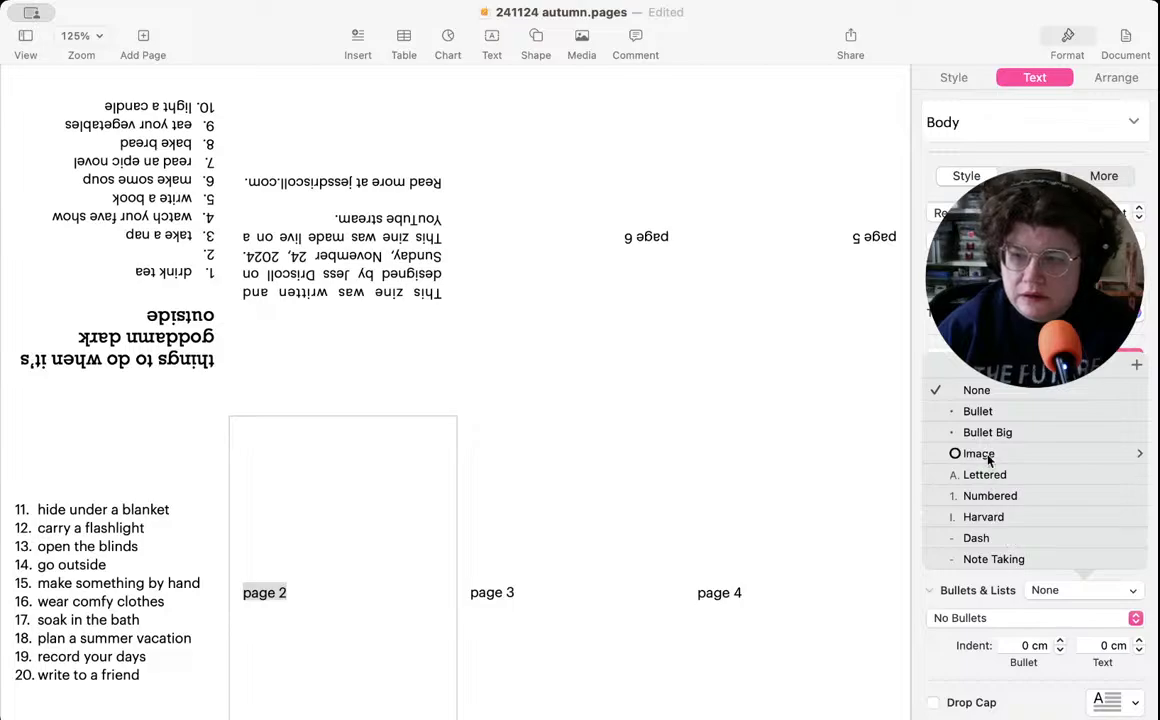
click(990, 496)
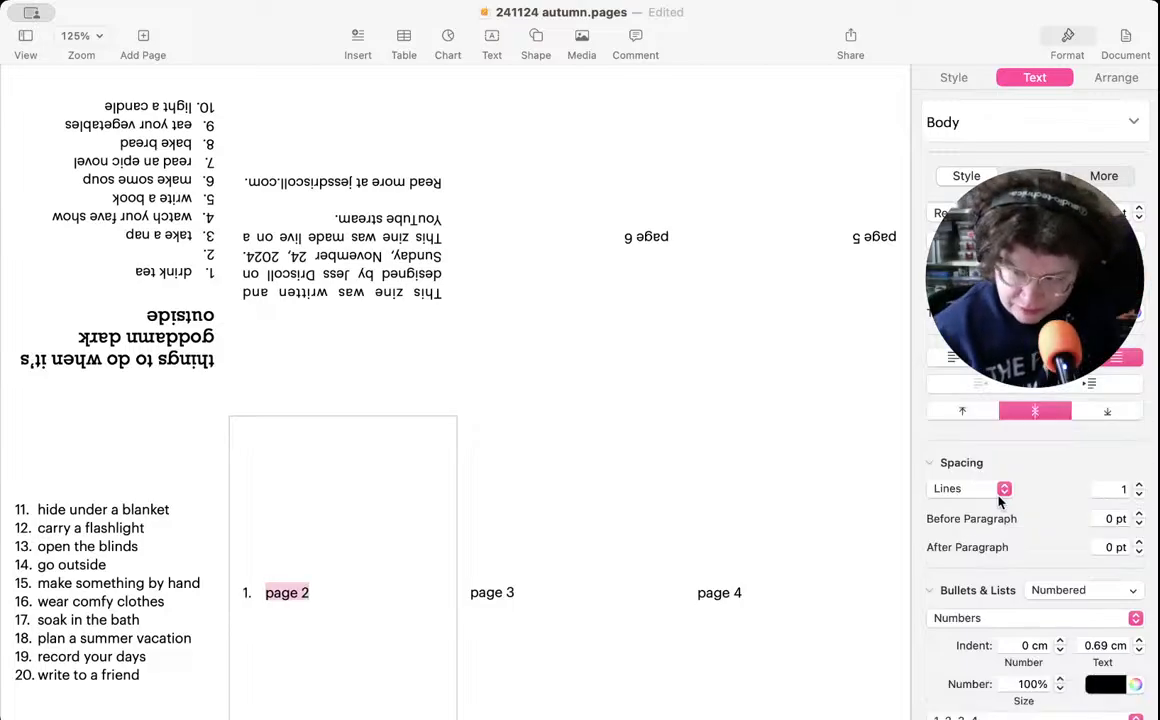
- Apply the Numbered list style to the page 3 and page 4 text boxes
click(526, 628)
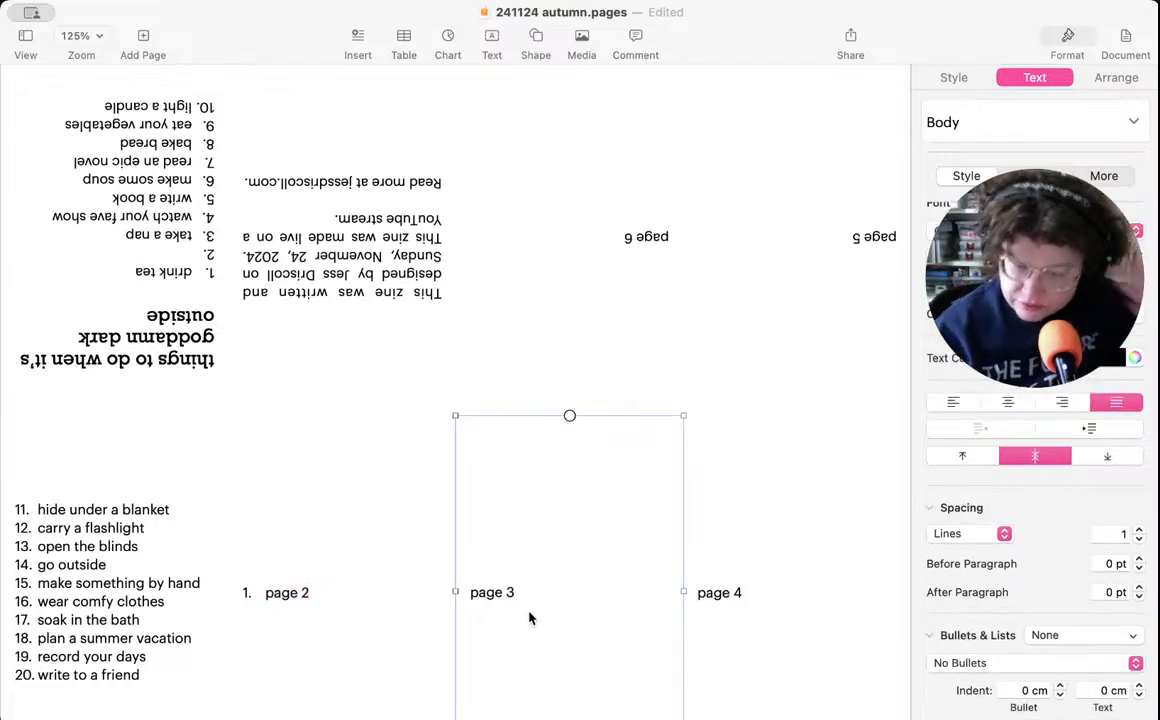
click(1049, 636)
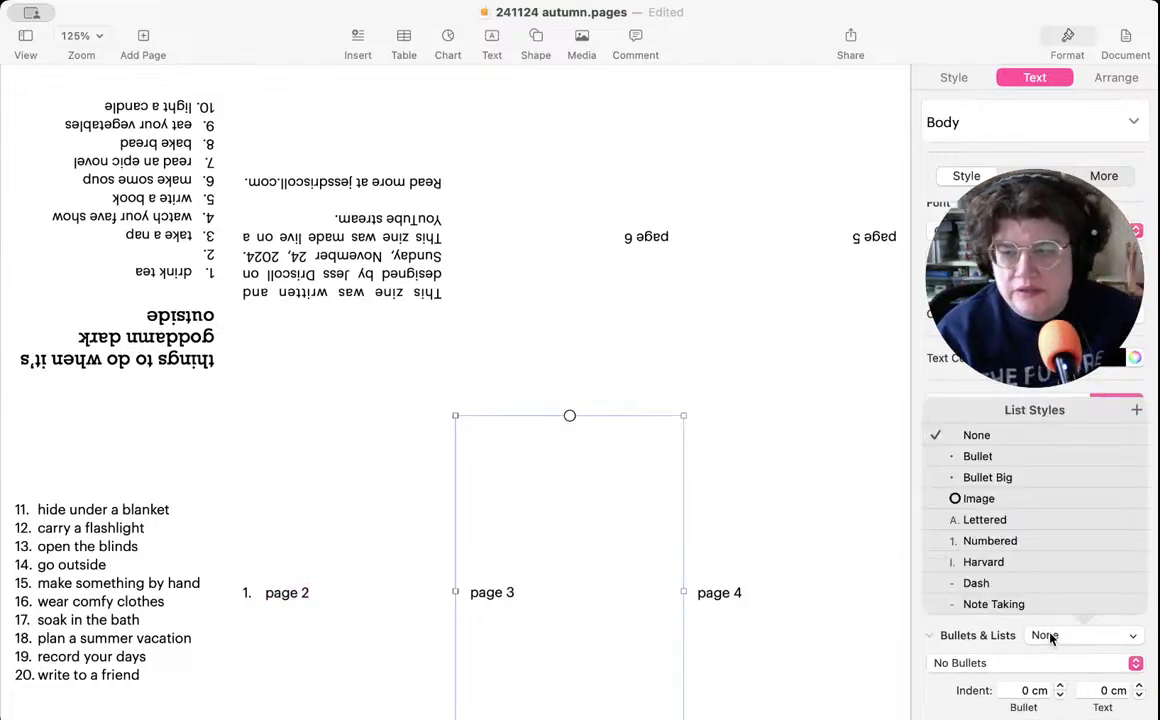
click(990, 541)
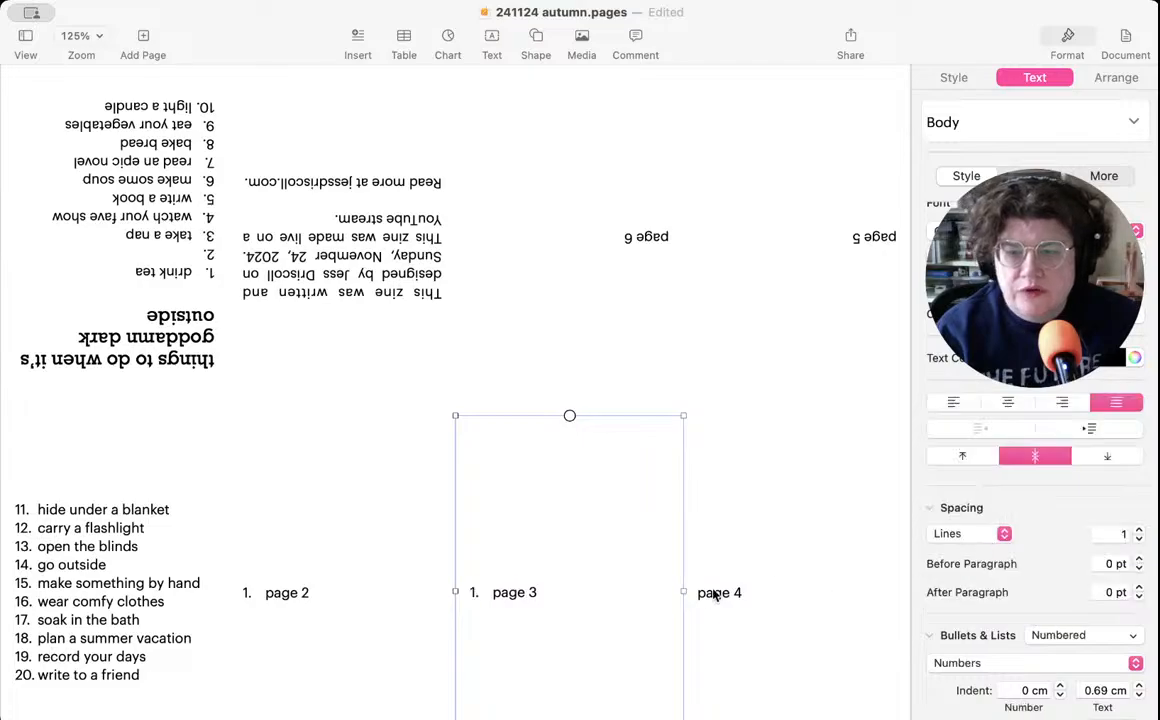
click(735, 596)
click(1056, 640)
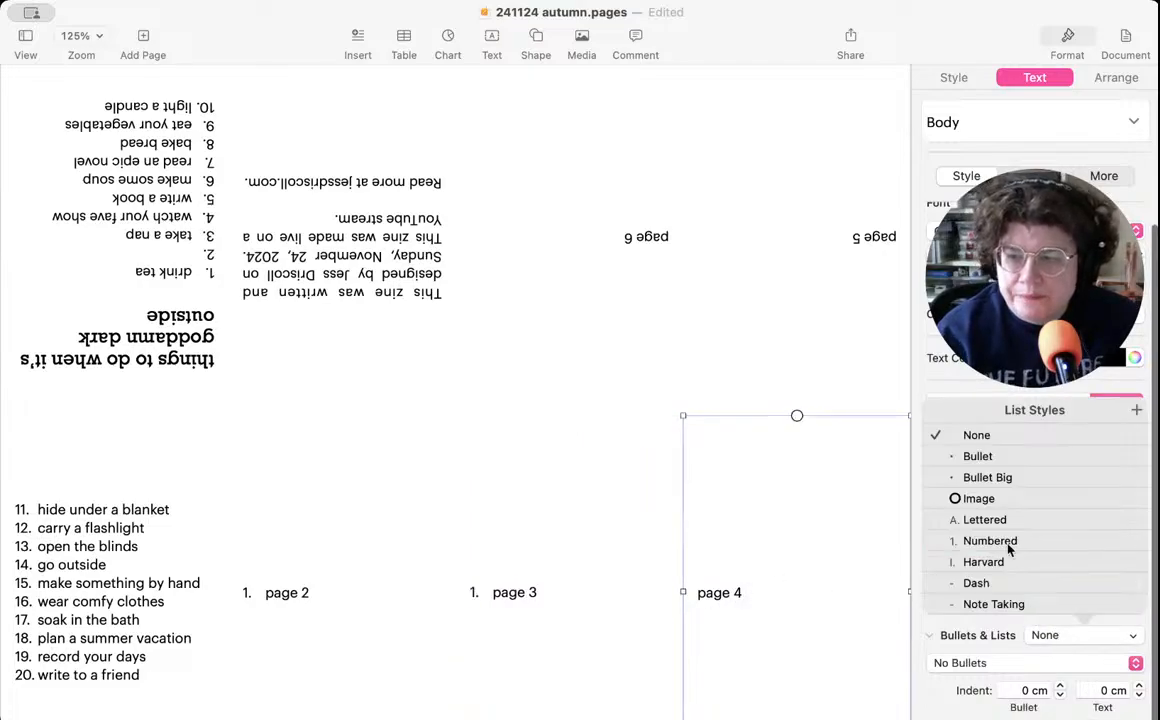
click(1001, 541)
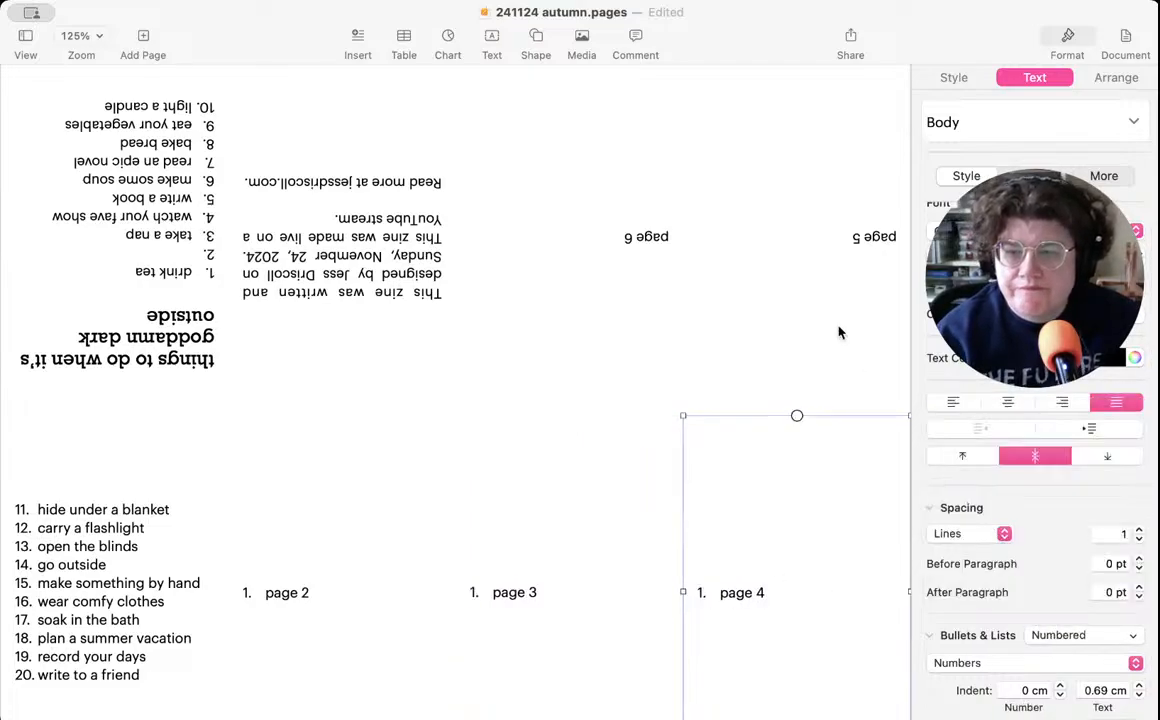
- Apply the Numbered list style to the upside-down page 5 and page 6 text boxes
click(742, 258)
click(1045, 635)
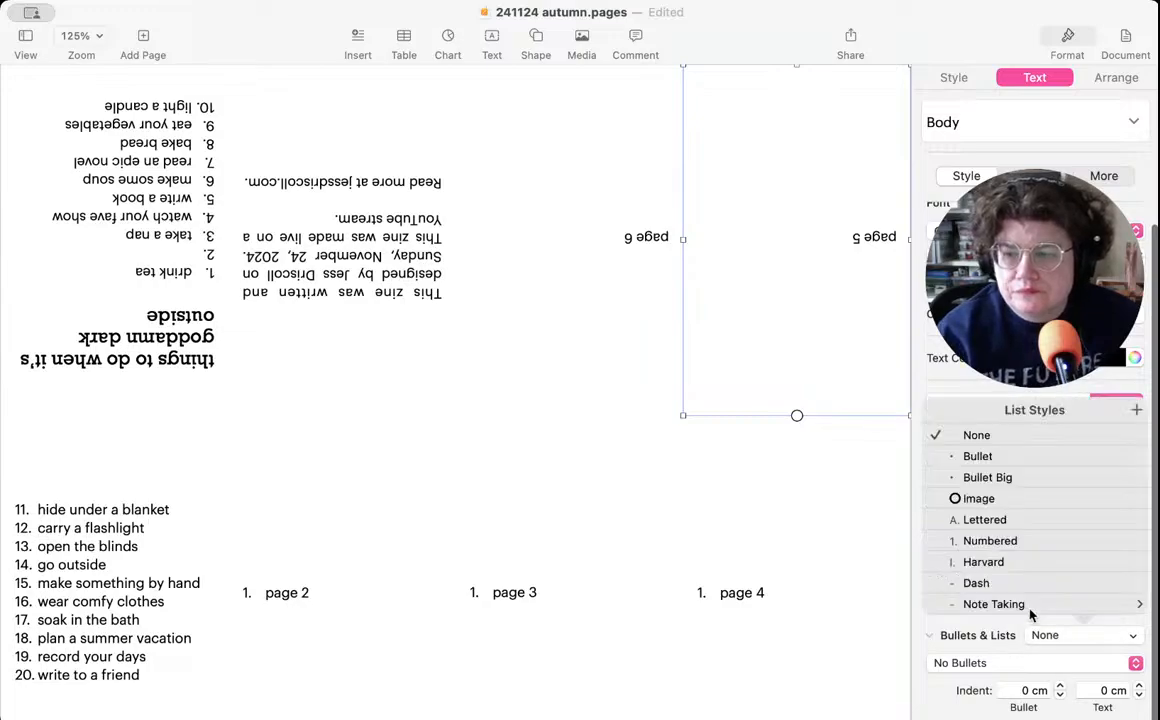
click(980, 543)
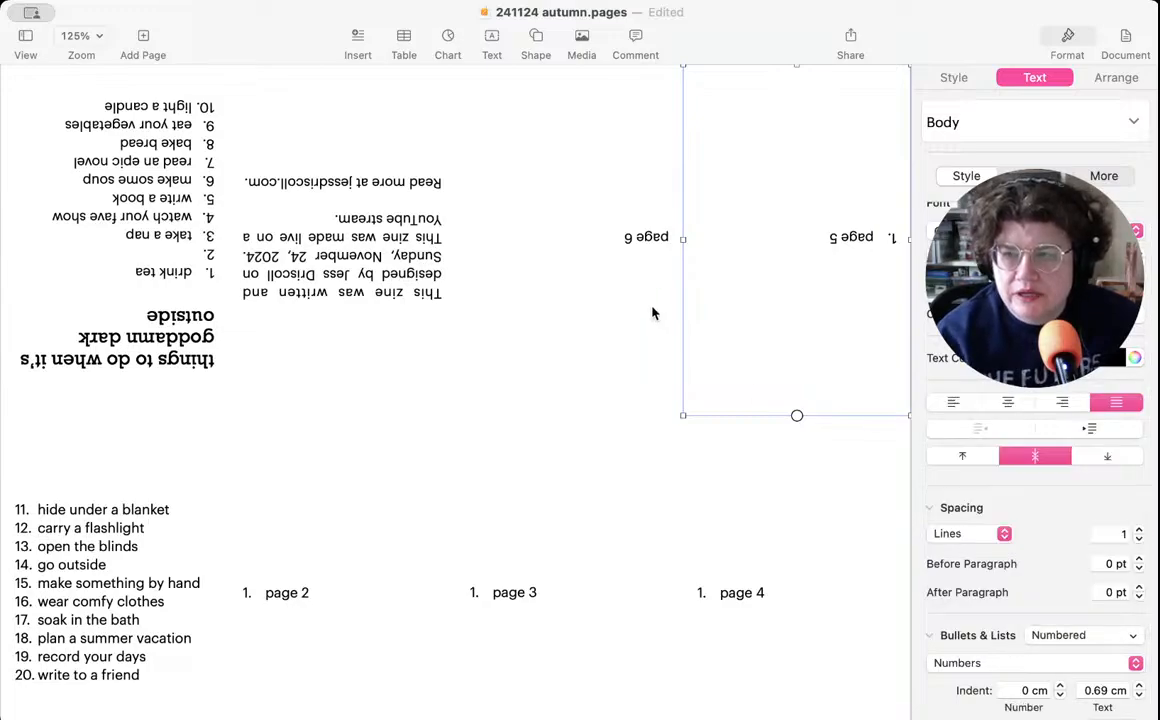
click(573, 268)
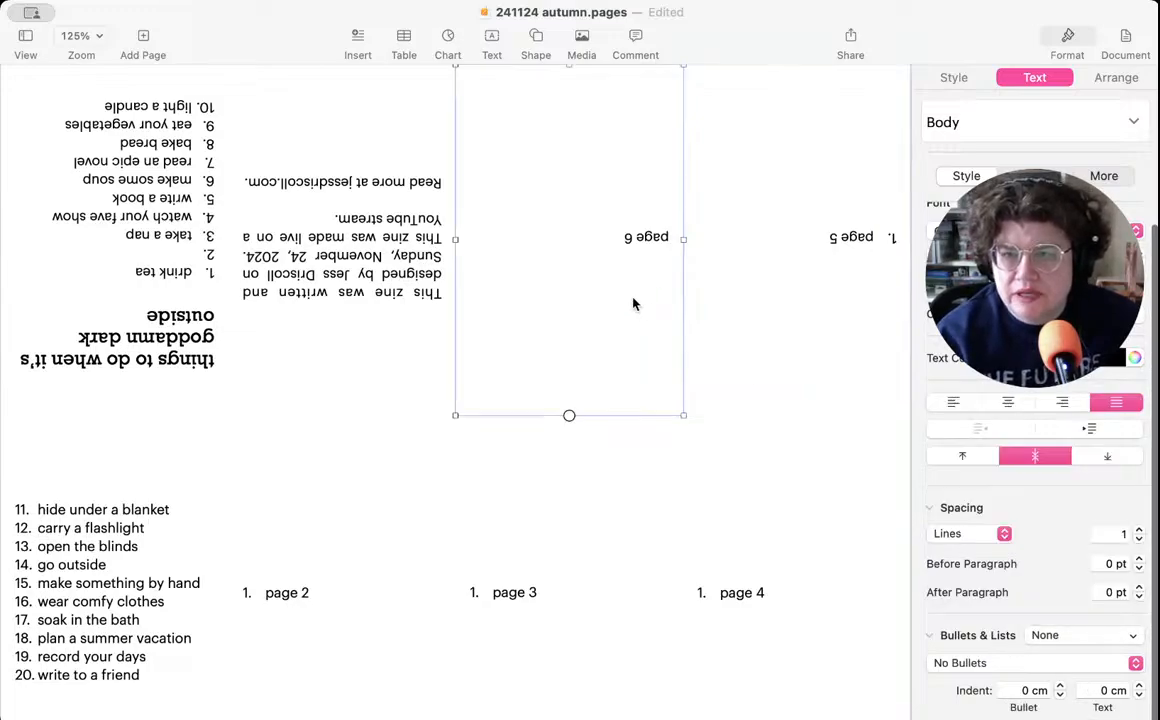
click(1045, 635)
click(990, 541)
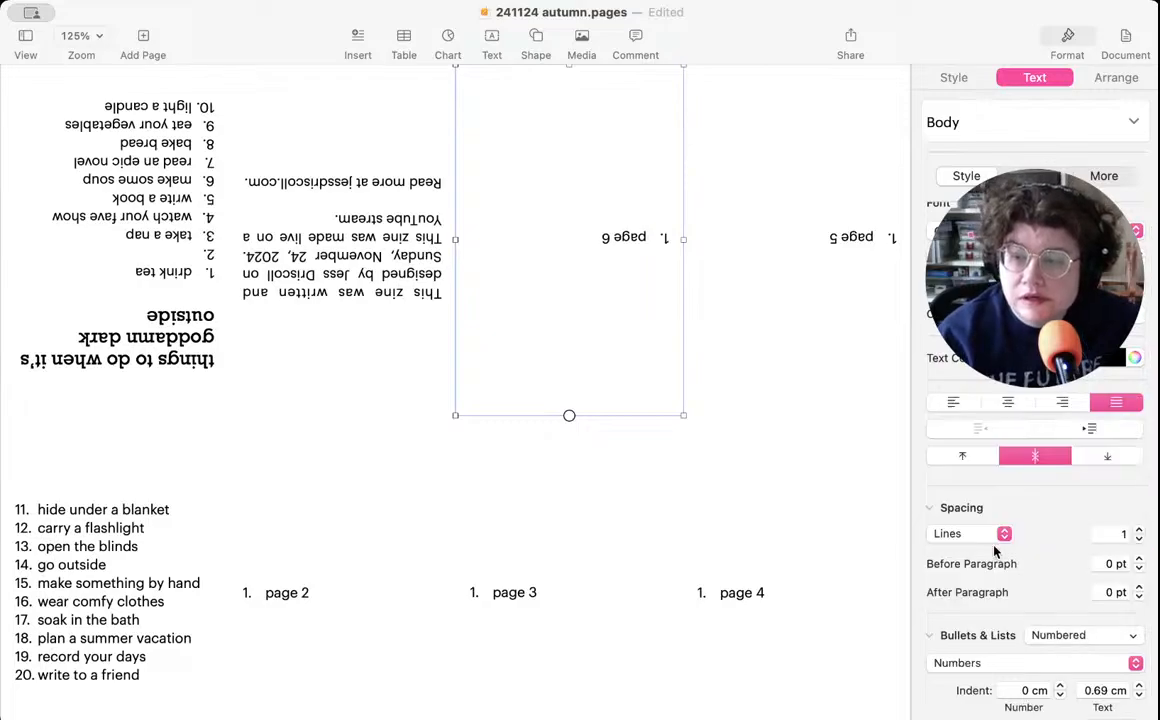
- Replace the "page 2" placeholder text with "use a lightbox"
scroll(995, 549, down, 3)
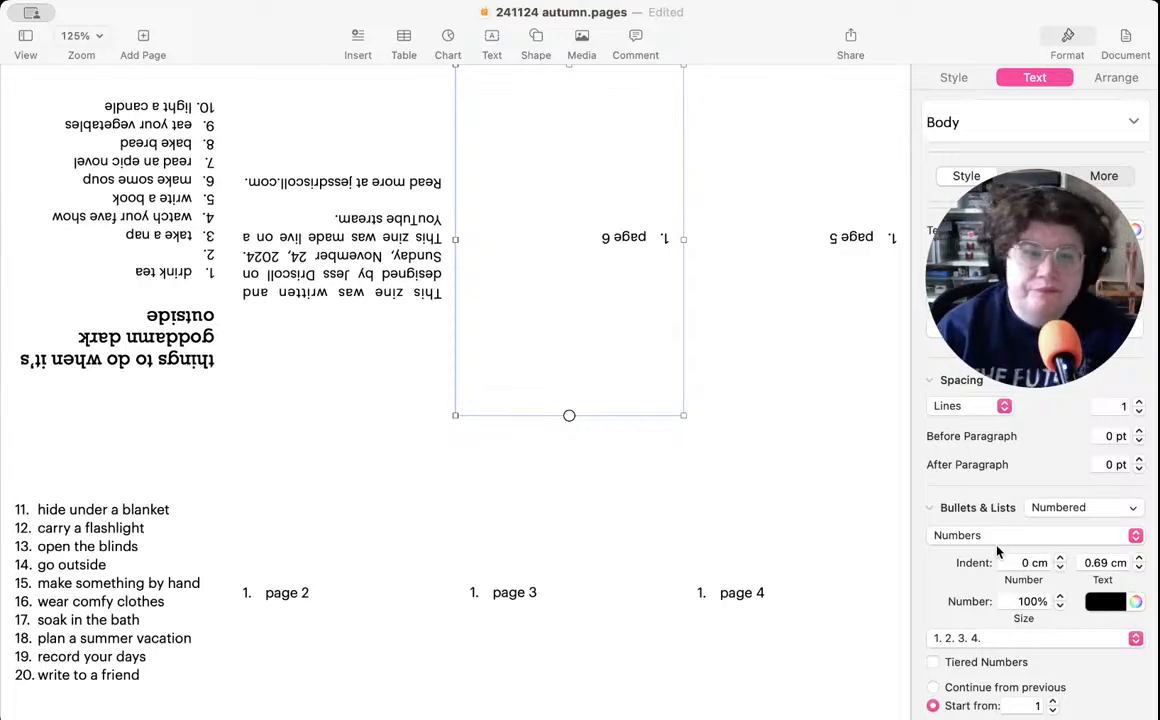
click(293, 601)
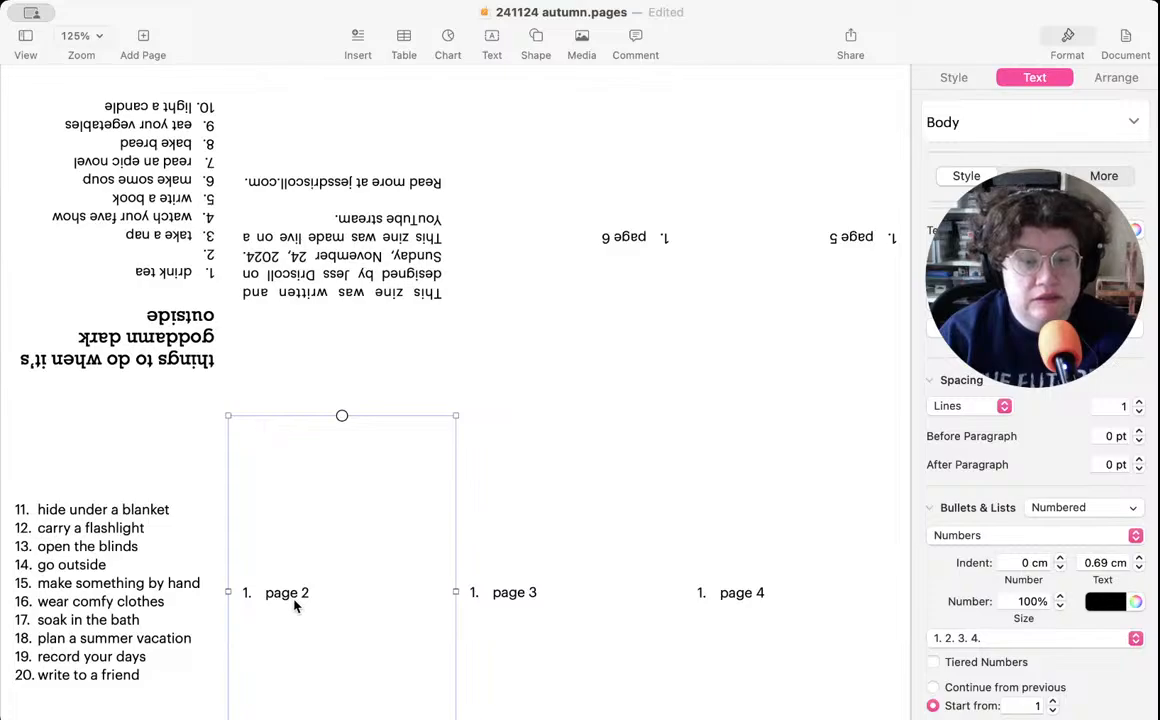
double_click(294, 597)
drag(329, 590, 265, 592)
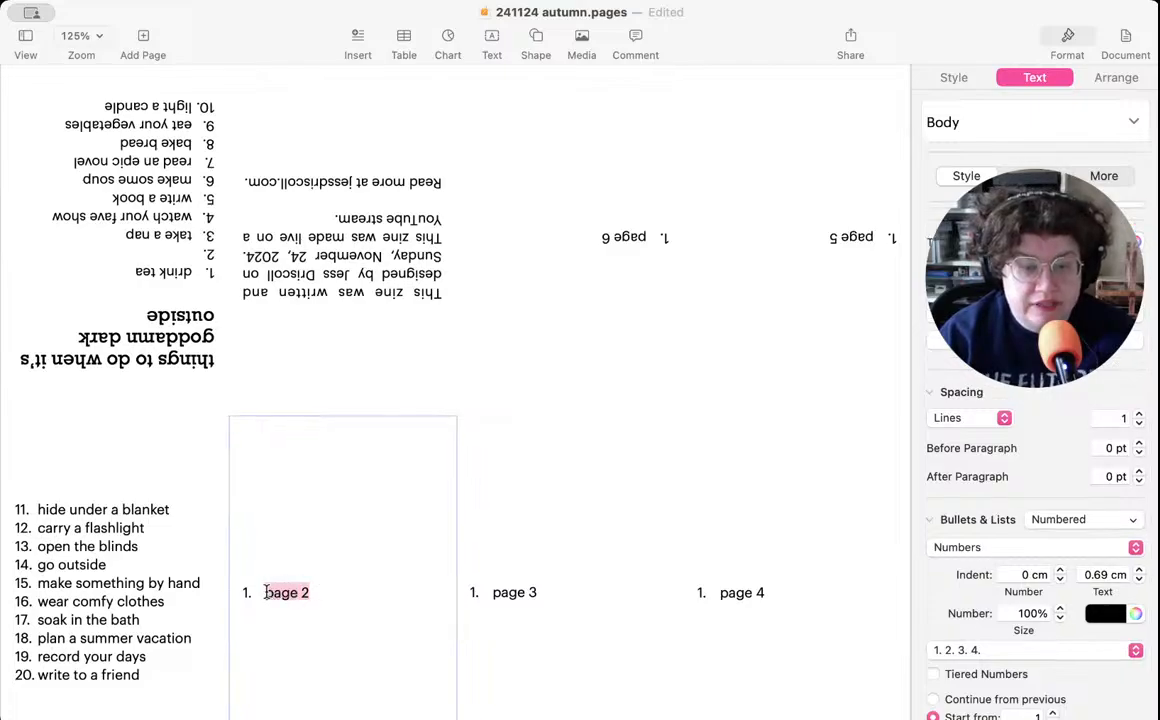
text(use a lightbox)
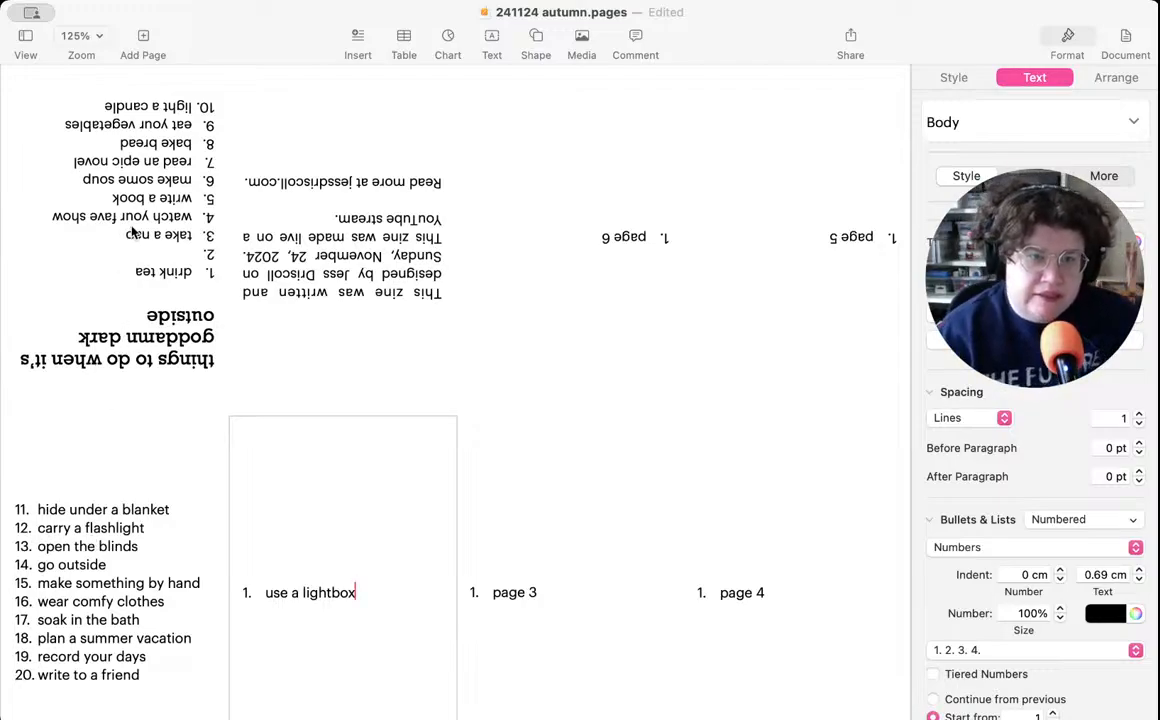
- Move "make some soup" from item 6 of the cover list to page 3, replacing the placeholder text
click(97, 184)
click(97, 184)
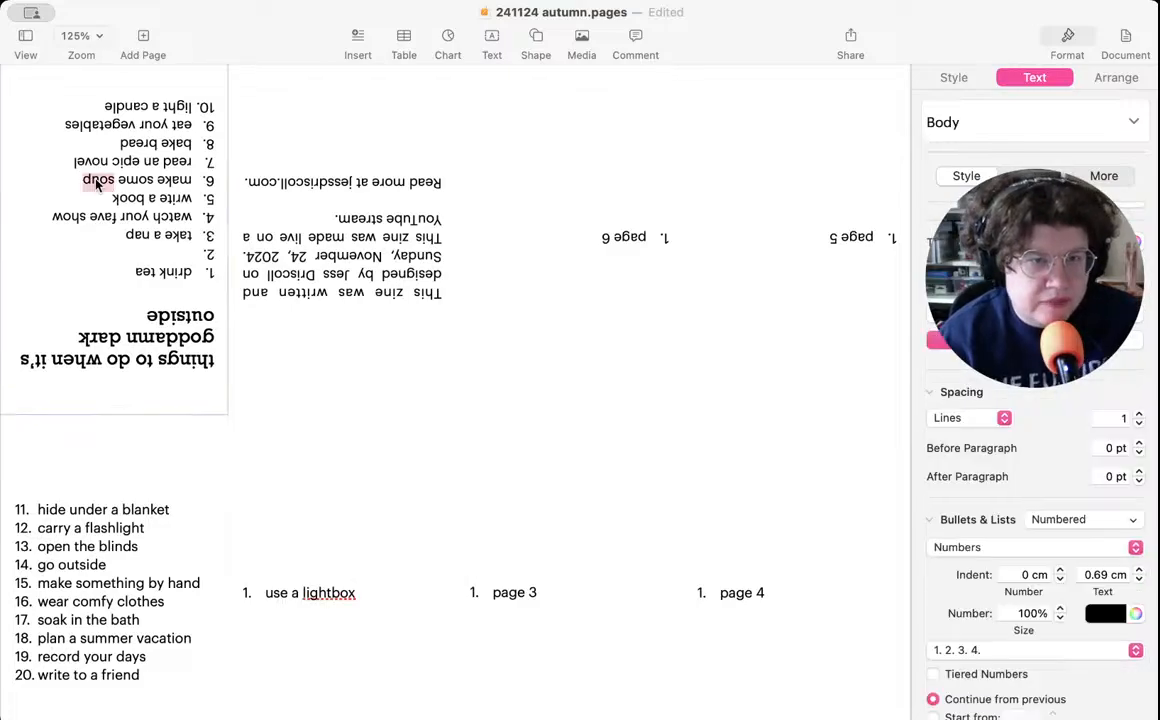
drag(83, 180, 189, 177)
key(super+c)
key(BackSpace)
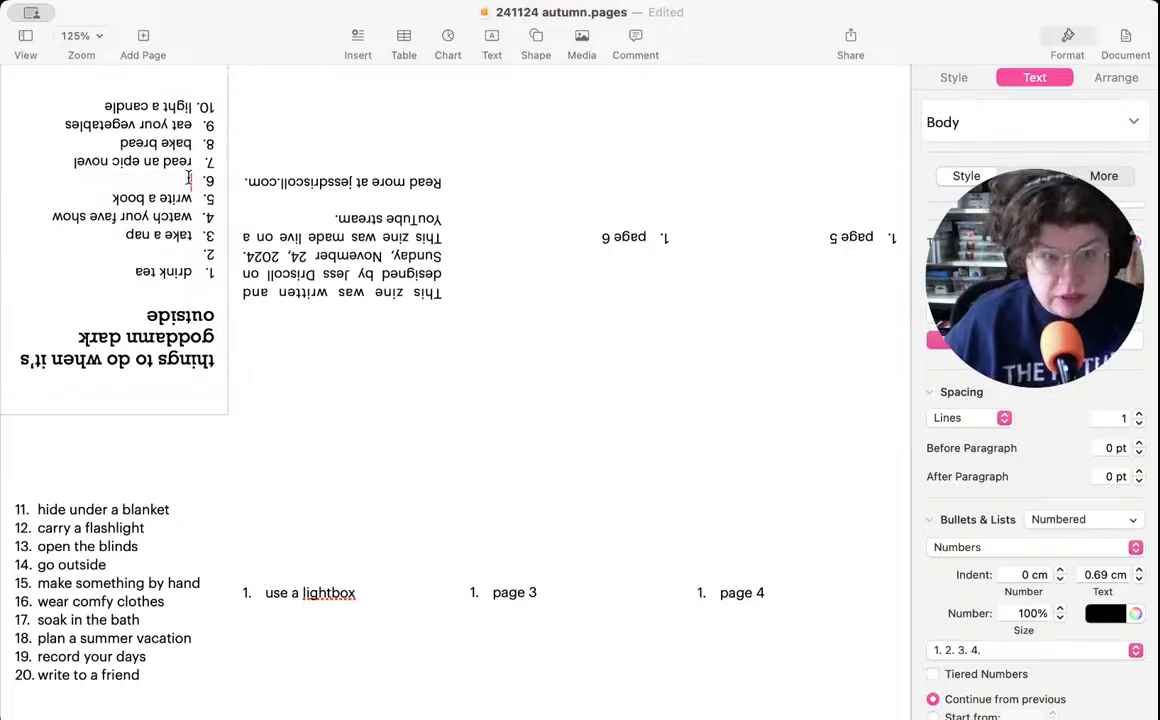
click(548, 626)
click(530, 593)
drag(533, 592, 493, 593)
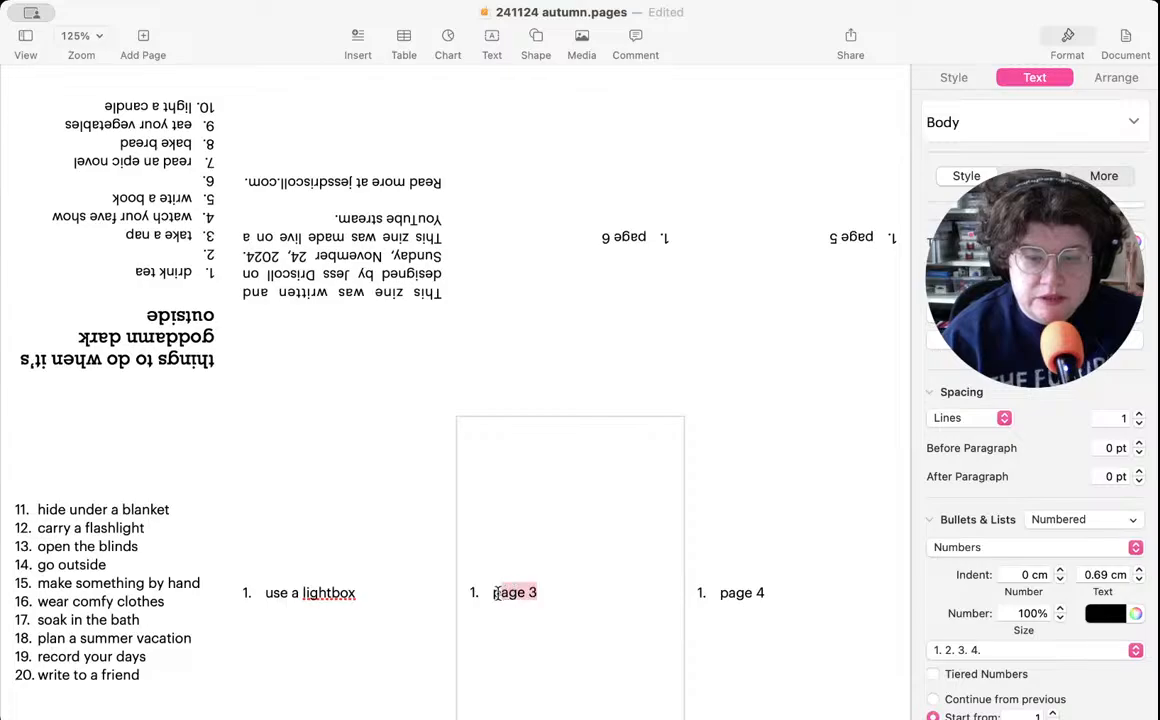
key(super+v)
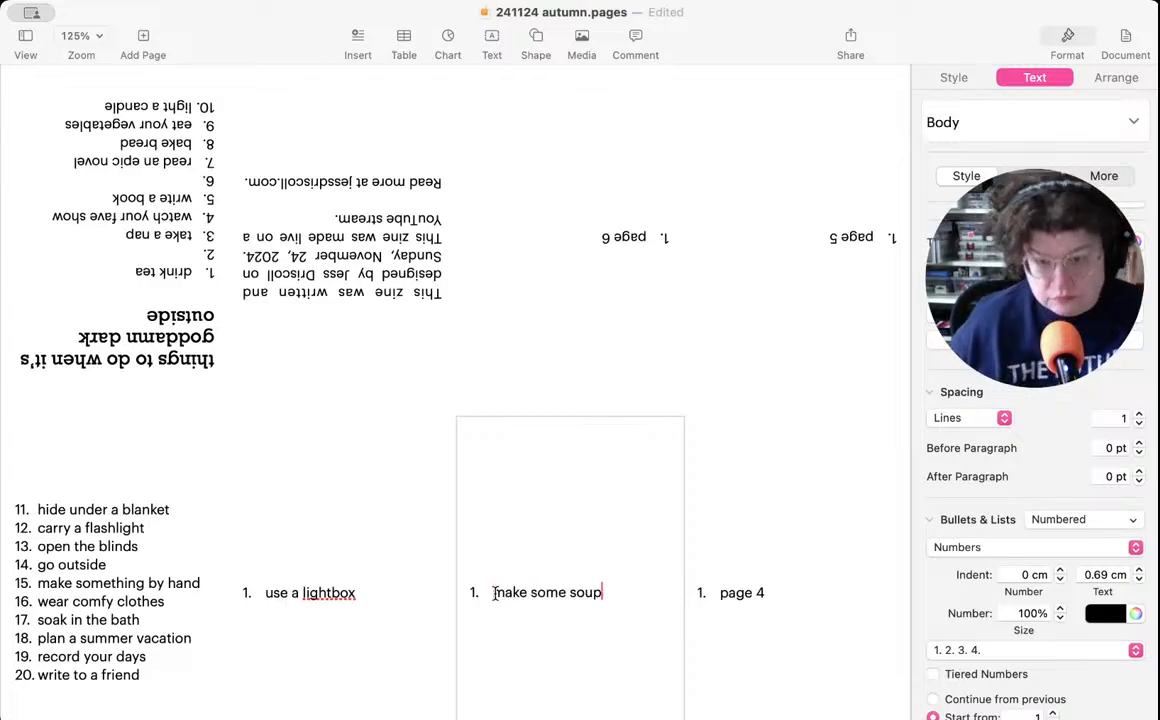
- Move "record your days" from item 19 of the page 1 list to page 4, replacing the placeholder text
click(114, 585)
click(152, 657)
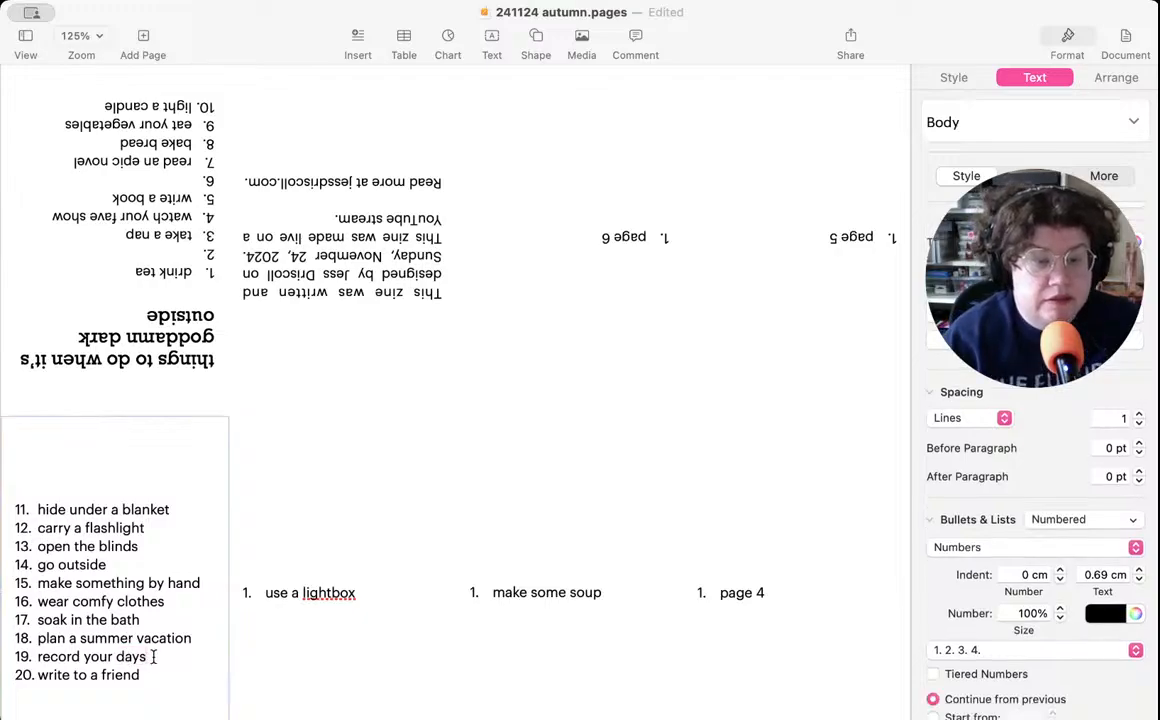
drag(152, 657, 36, 658)
key(super+c)
key(BackSpace)
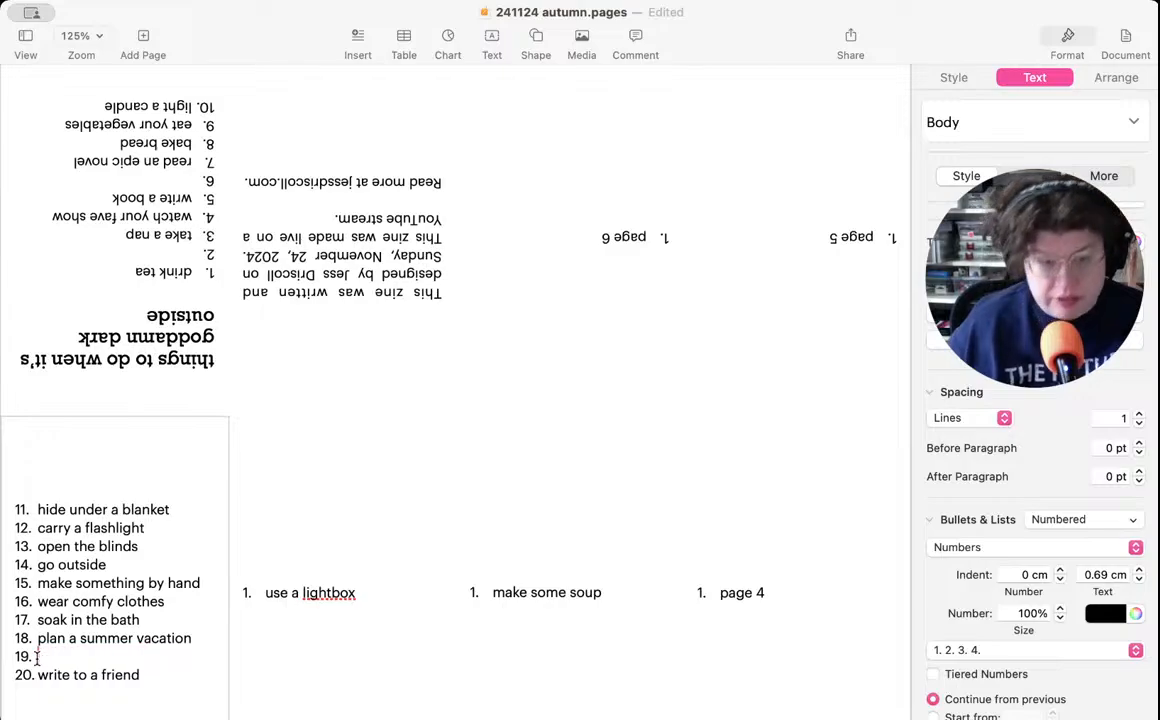
click(774, 603)
click(778, 593)
drag(778, 593, 720, 597)
key(super+v)
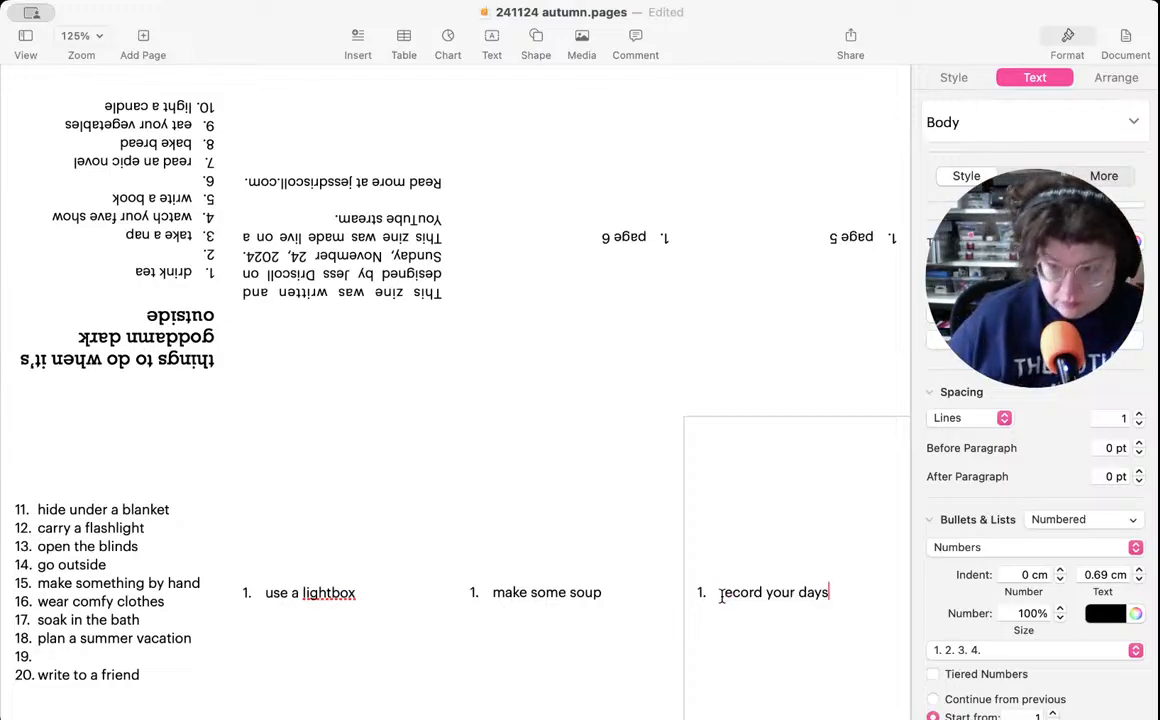
- Move "eat your vegetables" from item 9 of the cover list to page 5, replacing the placeholder text
click(148, 572)
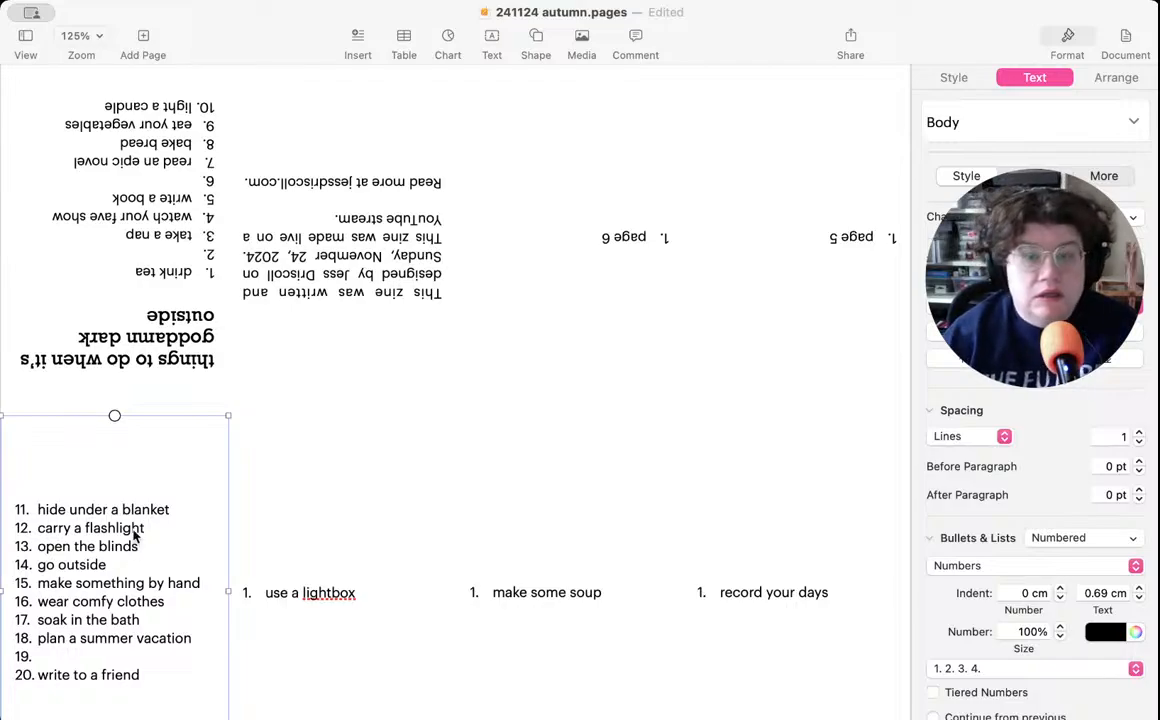
click(122, 125)
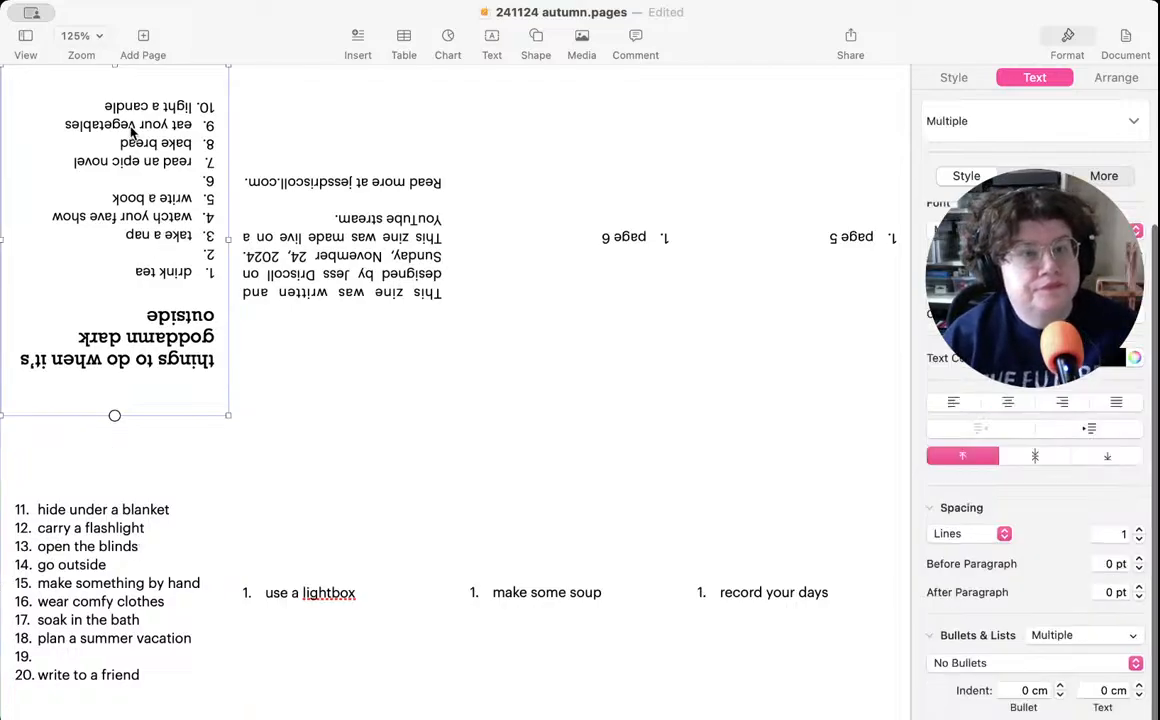
double_click(100, 123)
click(58, 123)
drag(58, 123, 196, 123)
key(super+c)
key(BackSpace)
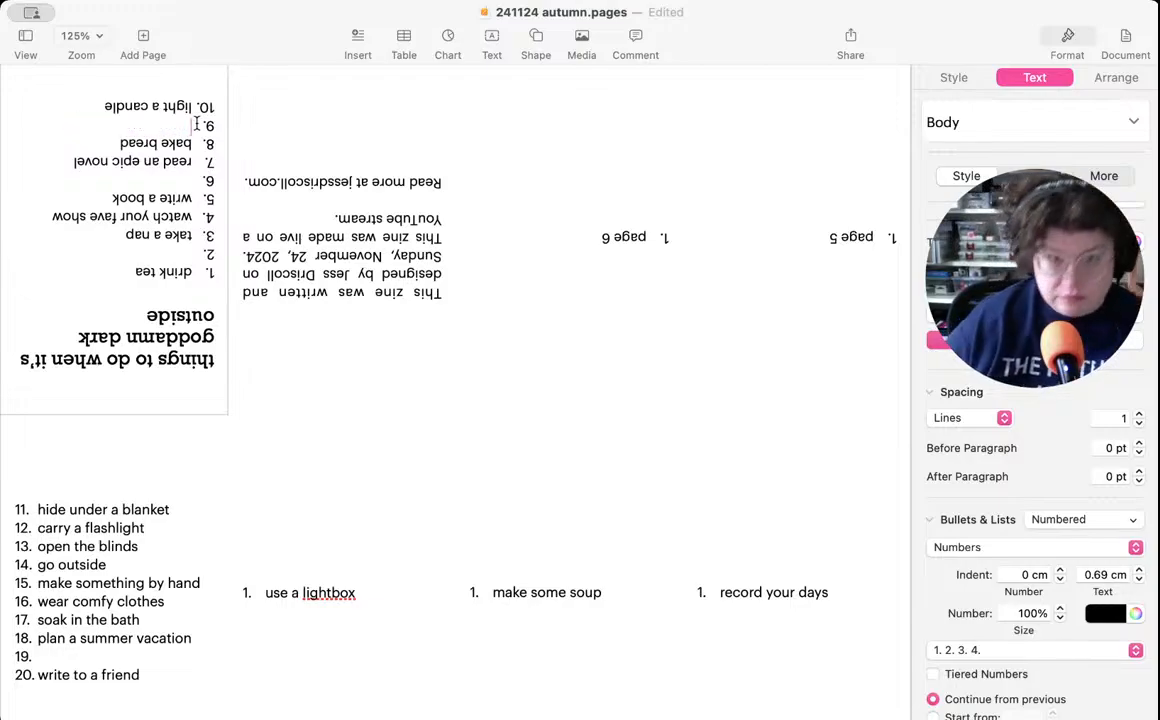
double_click(856, 237)
drag(818, 238, 876, 234)
key(super+v)
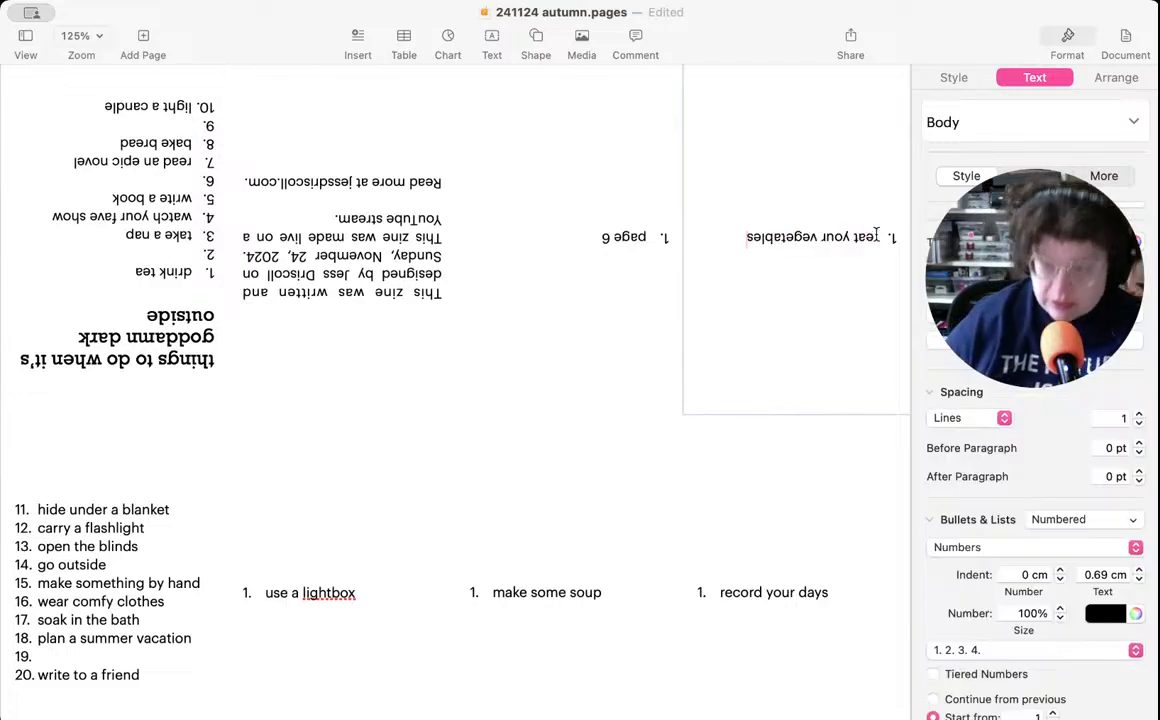
- Move "light a candle" from item 10 of the cover list to page 6, replacing the placeholder text
click(124, 135)
double_click(100, 106)
drag(99, 106, 190, 98)
key(super+c)
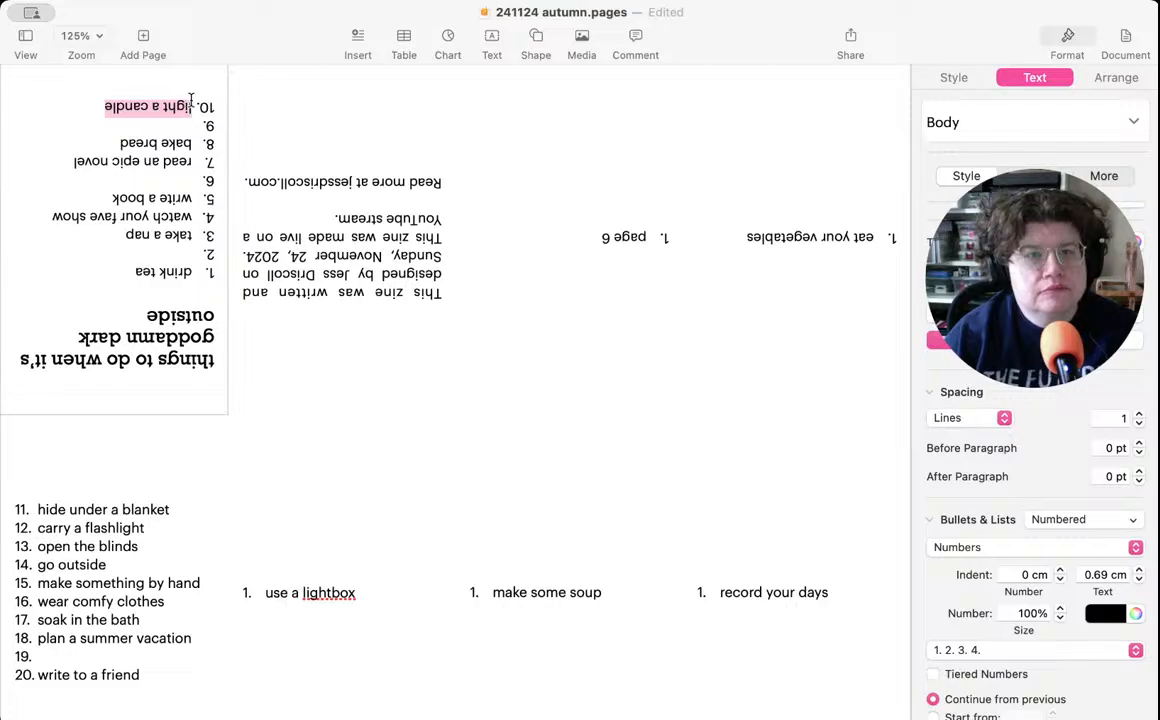
key(BackSpace)
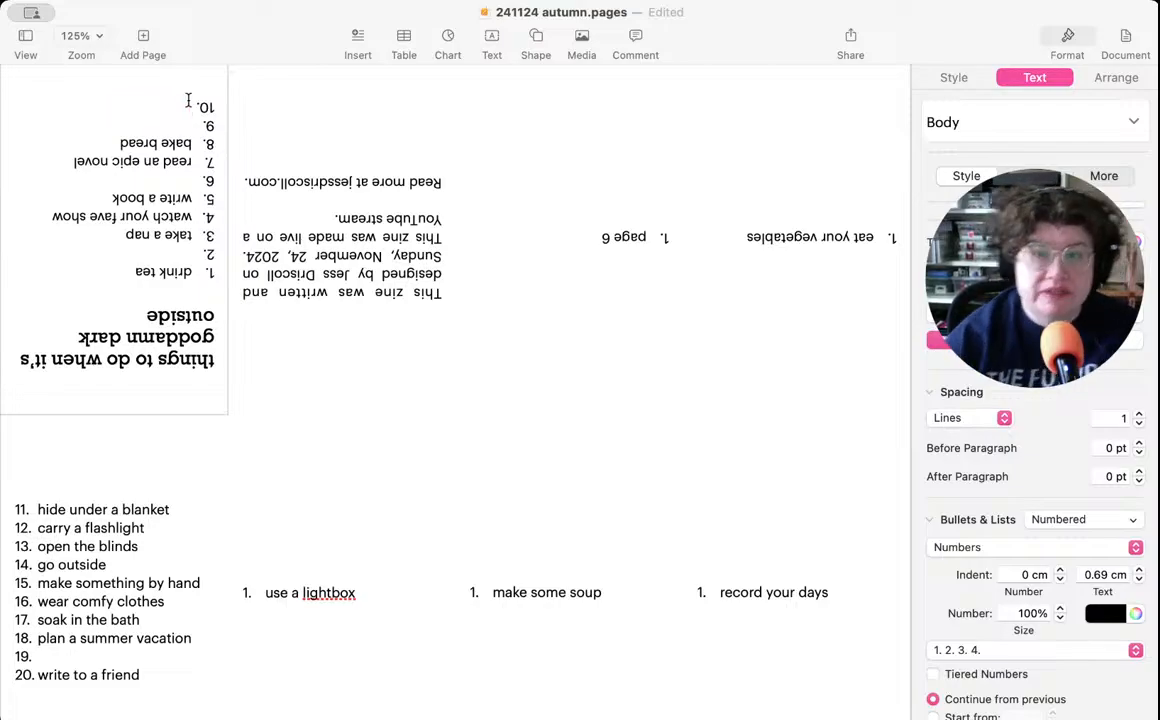
click(617, 238)
click(575, 245)
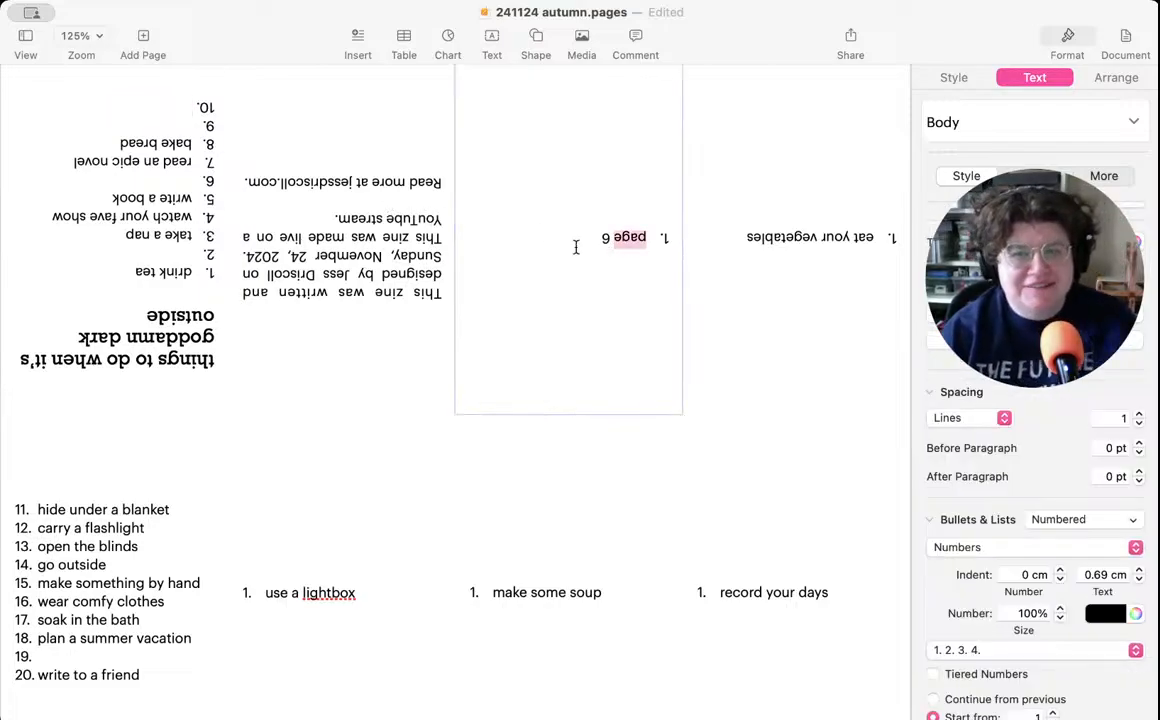
drag(578, 235, 648, 234)
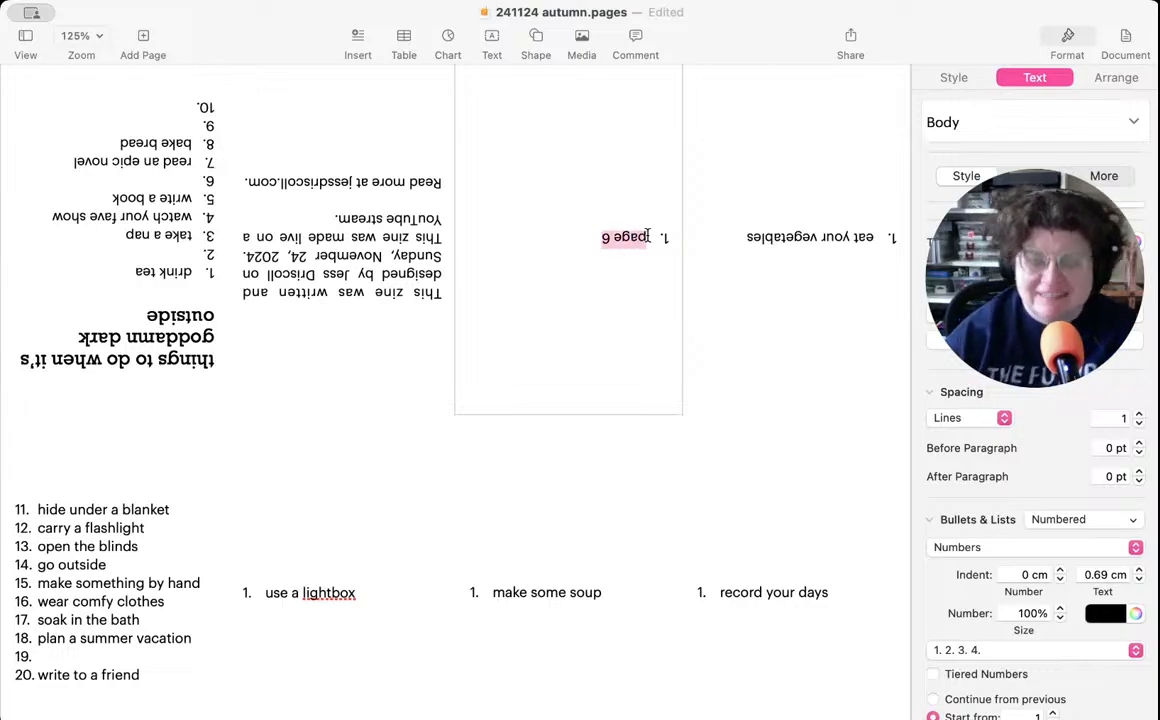
key(super+v)
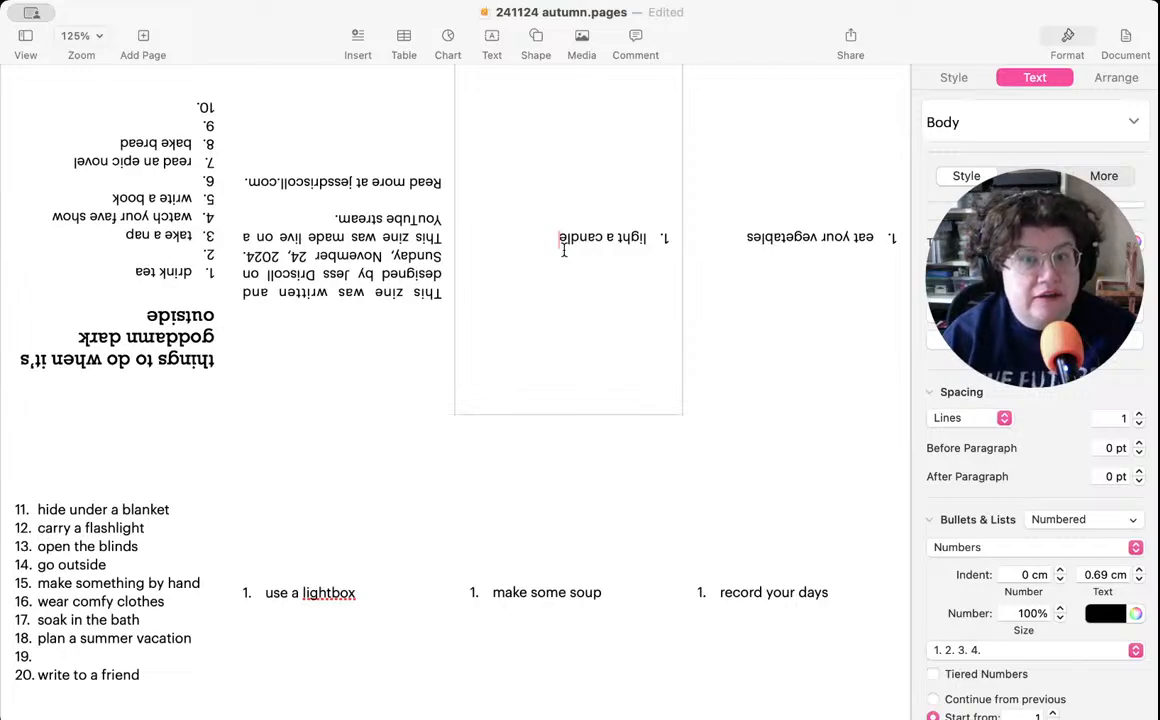
click(162, 256)
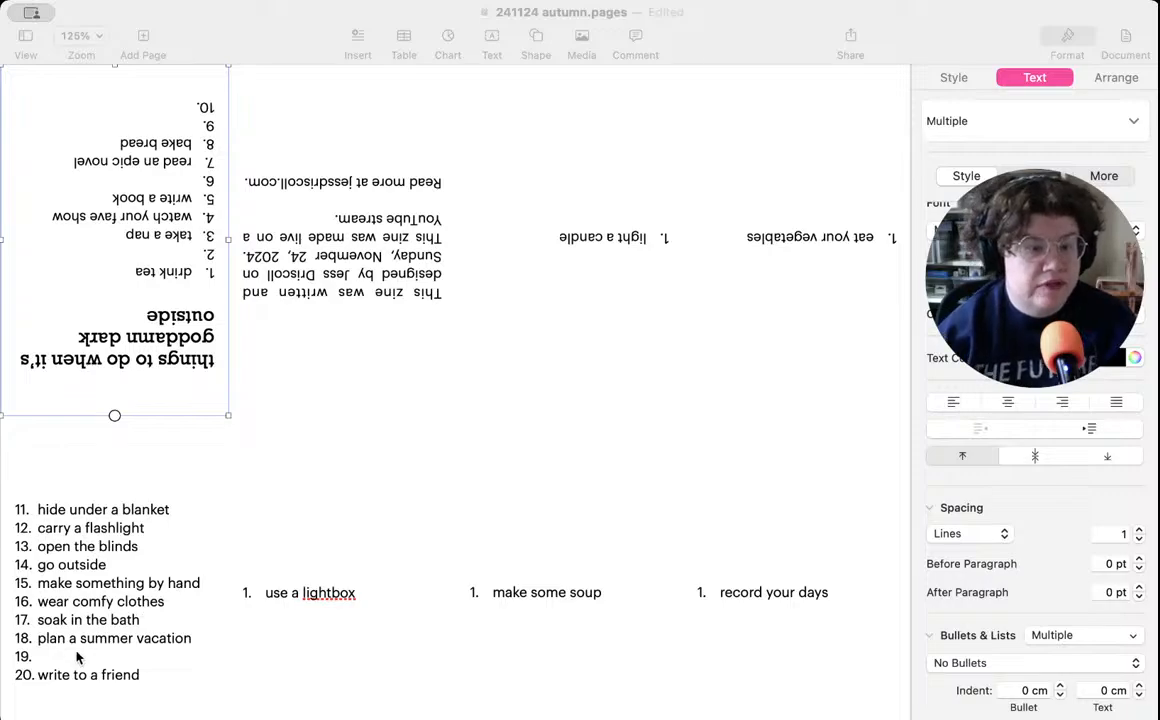
key(super+Tab)
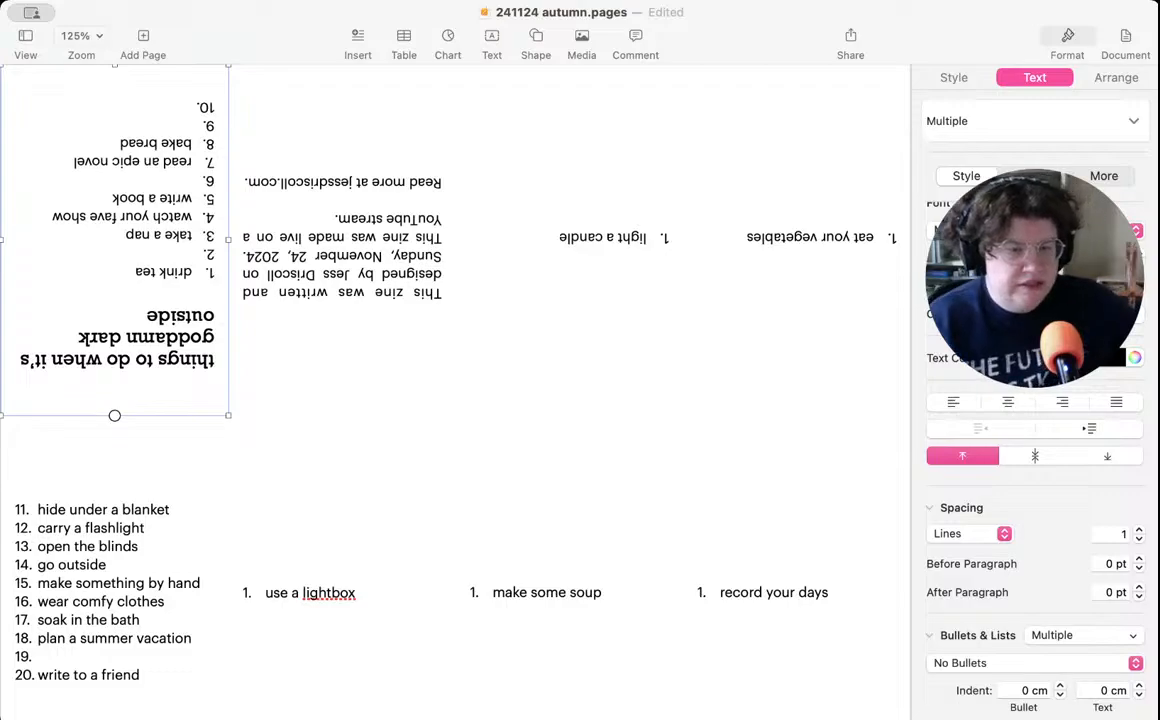
key(super+Tab)
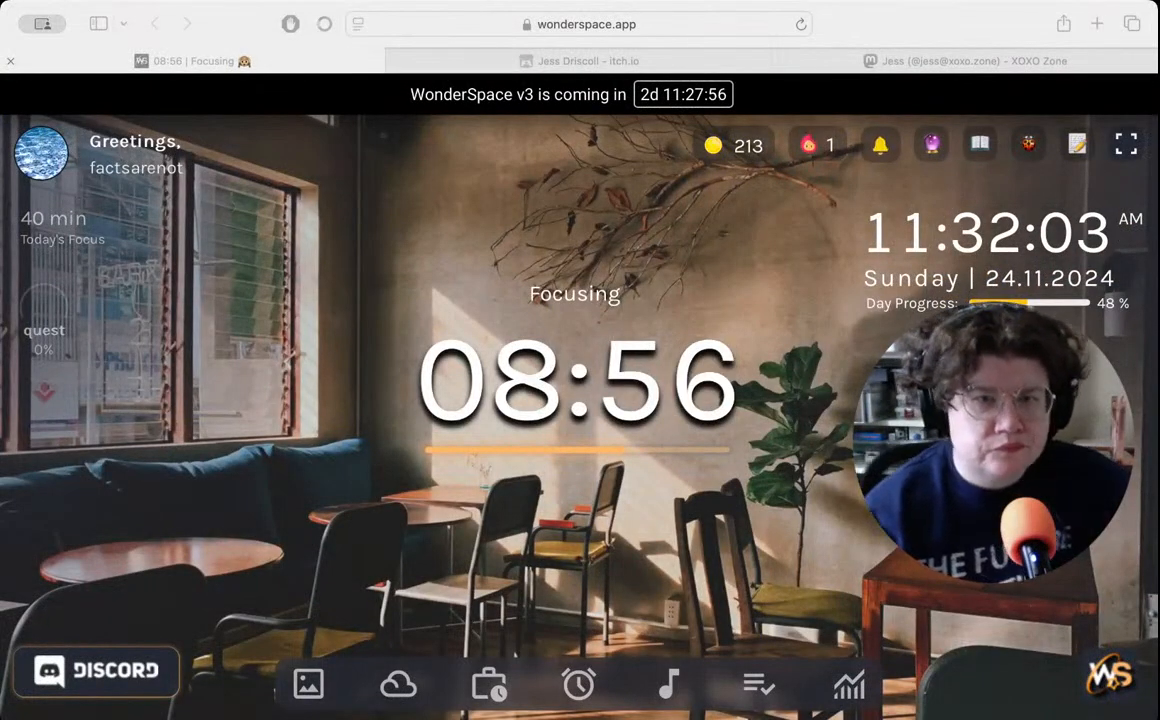
key(super+Tab)
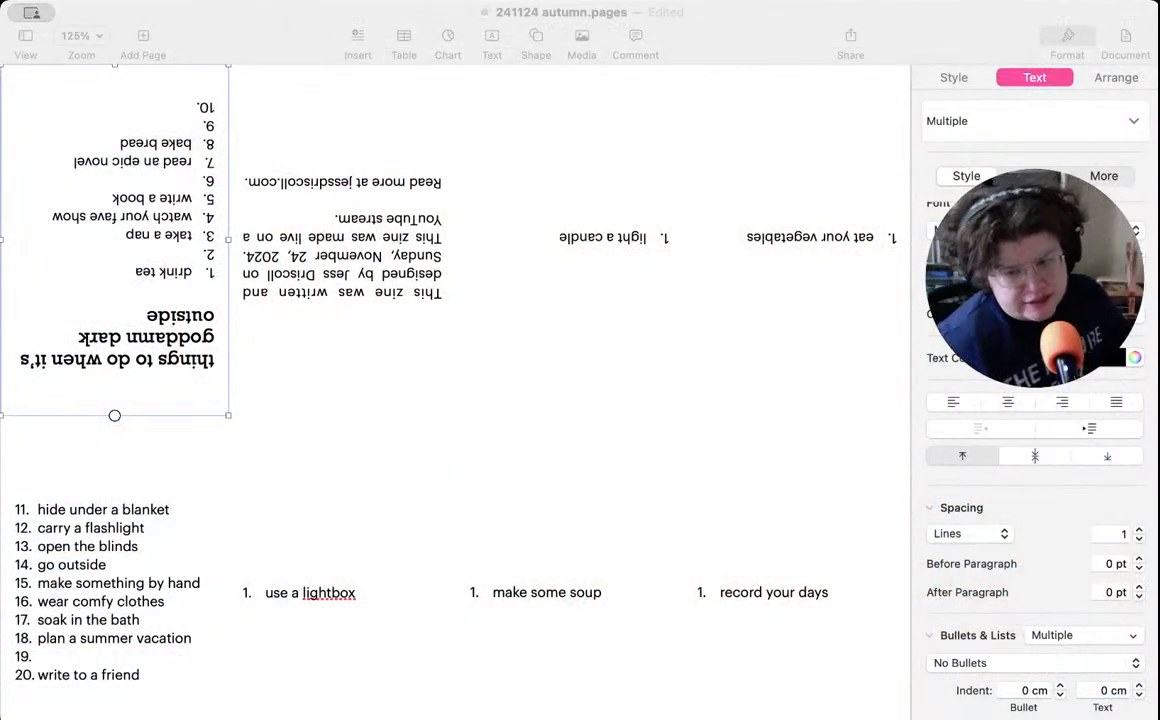
key(super+Tab)
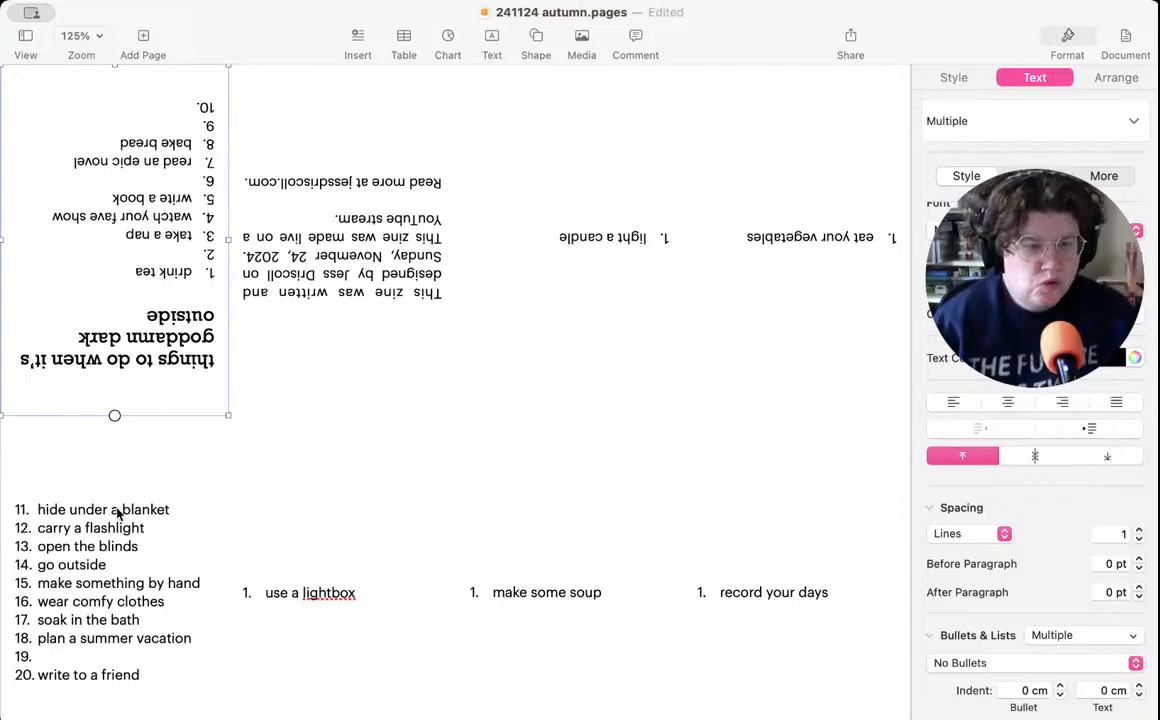
- Move "hide under a blanket" from item 11 of the page 1 list to the empty item 10 on the cover
click(68, 570)
double_click(83, 510)
click(176, 510)
drag(176, 510, 35, 510)
key(super+c)
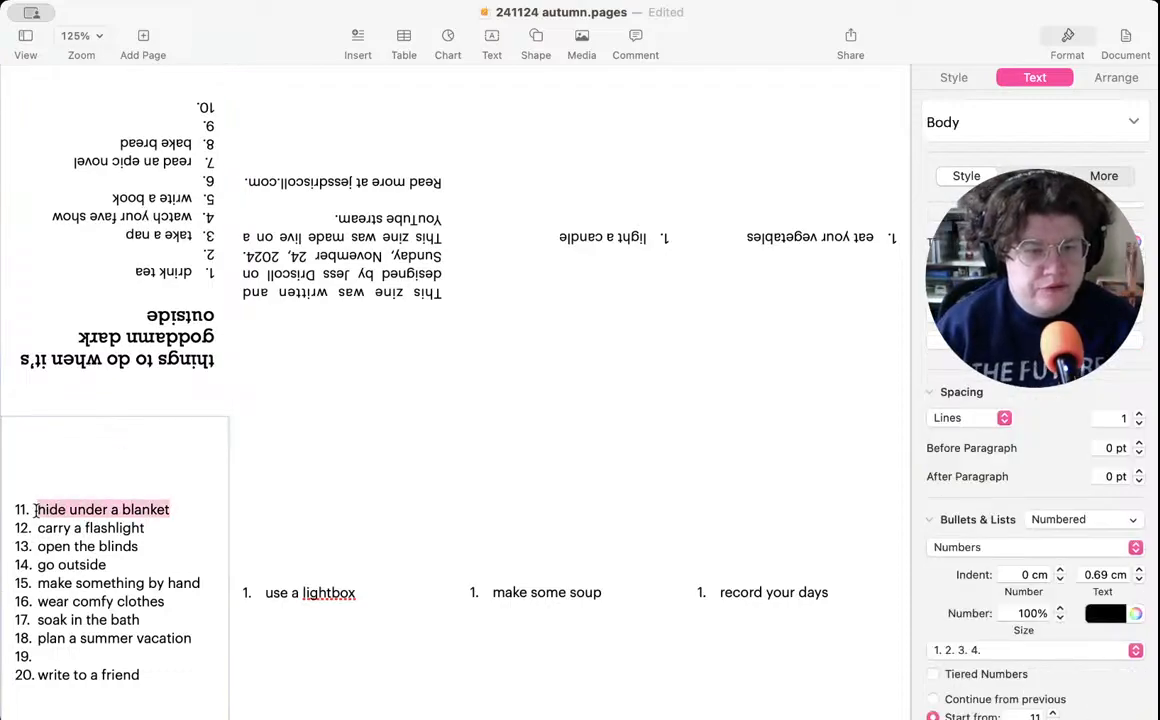
key(BackSpace)
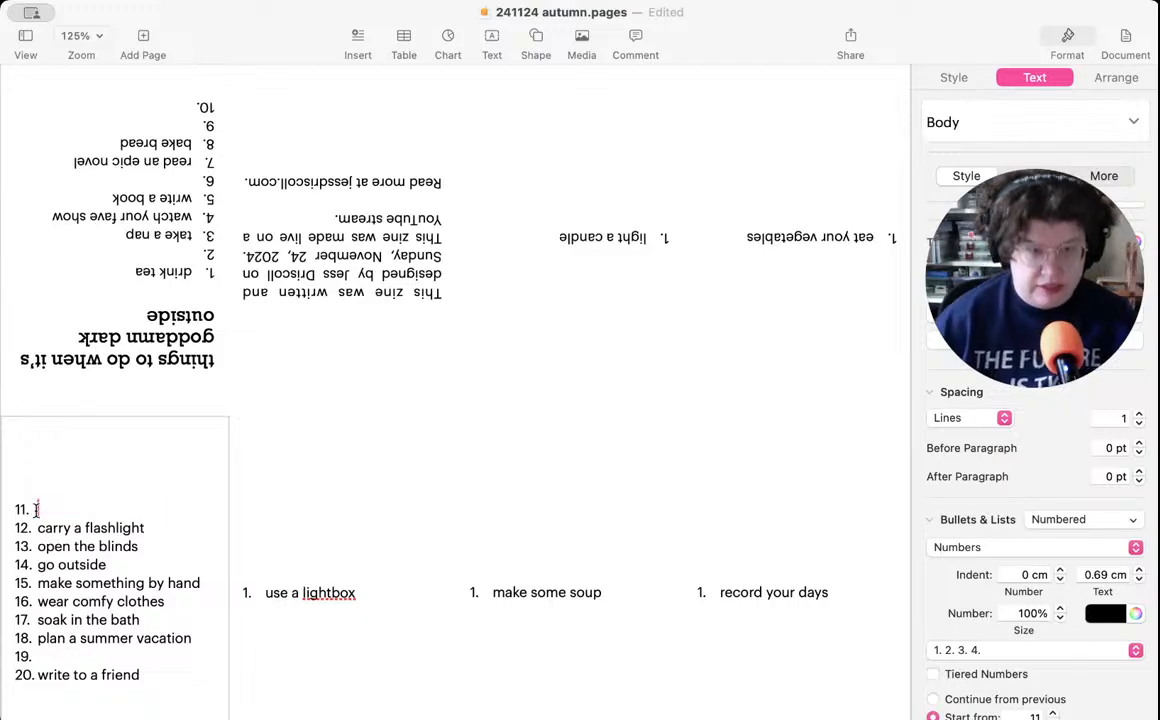
click(170, 241)
click(182, 107)
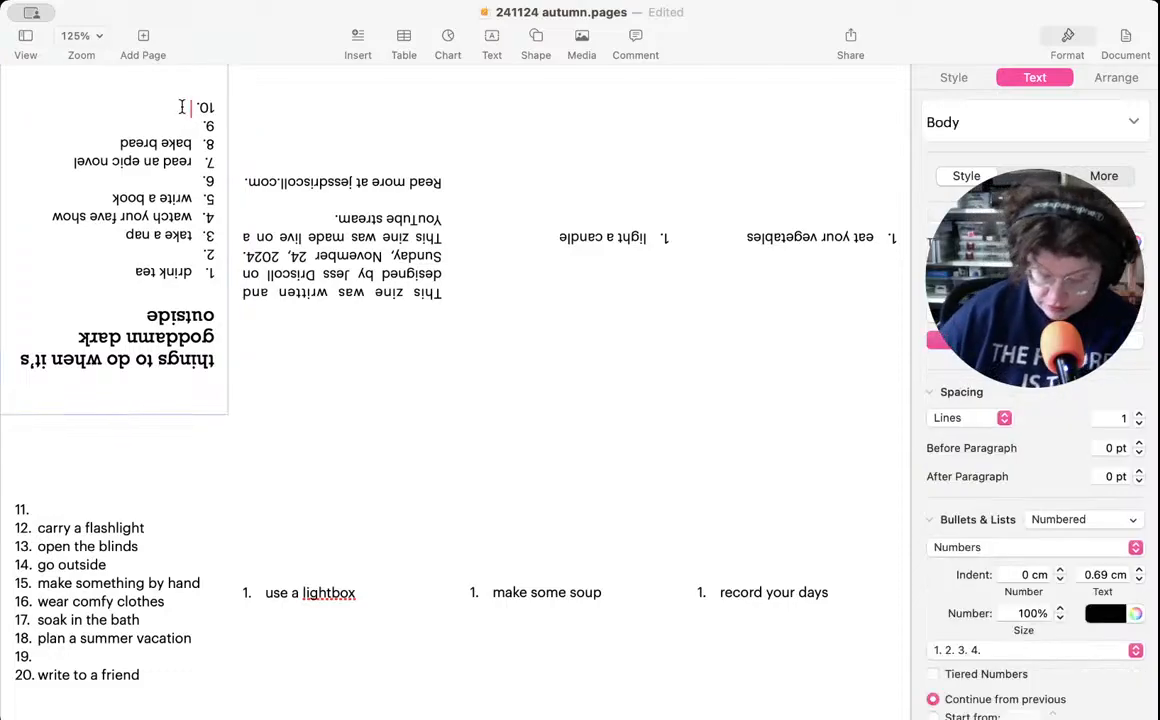
key(super+v)
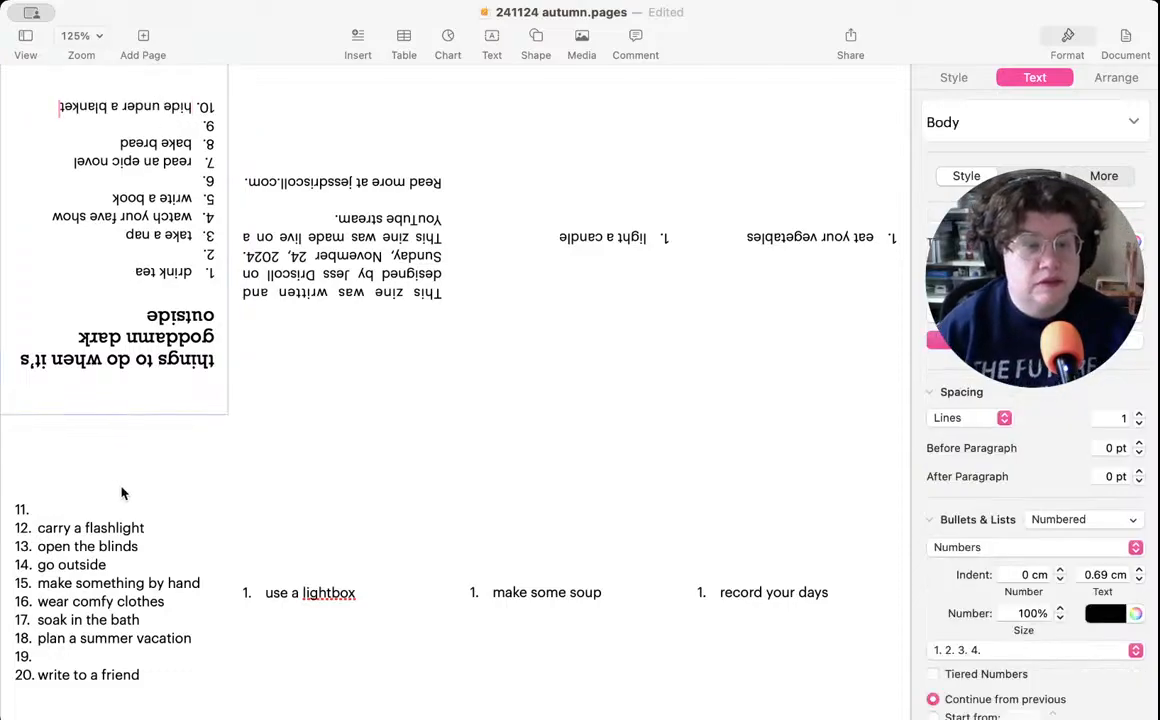
- Move "plan a summer vacation" from item 18 of the page 1 list to the empty item 2 on the cover
click(147, 546)
drag(157, 545, 37, 537)
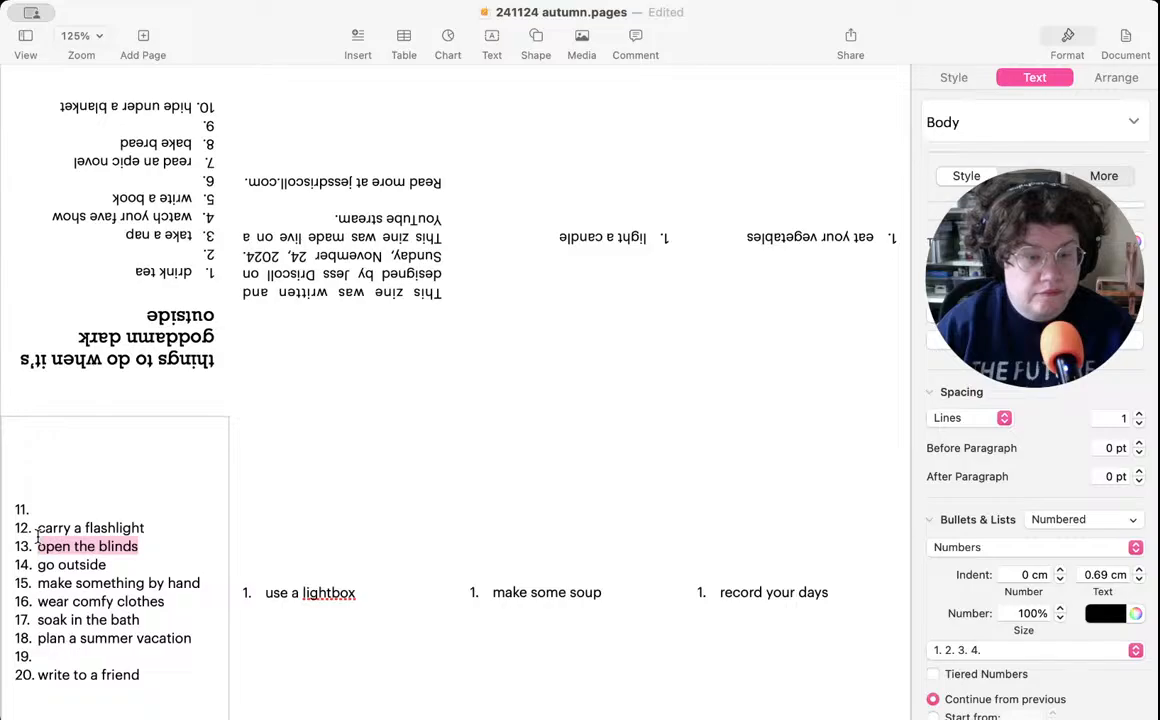
drag(198, 640, 37, 640)
key(super+c)
key(BackSpace)
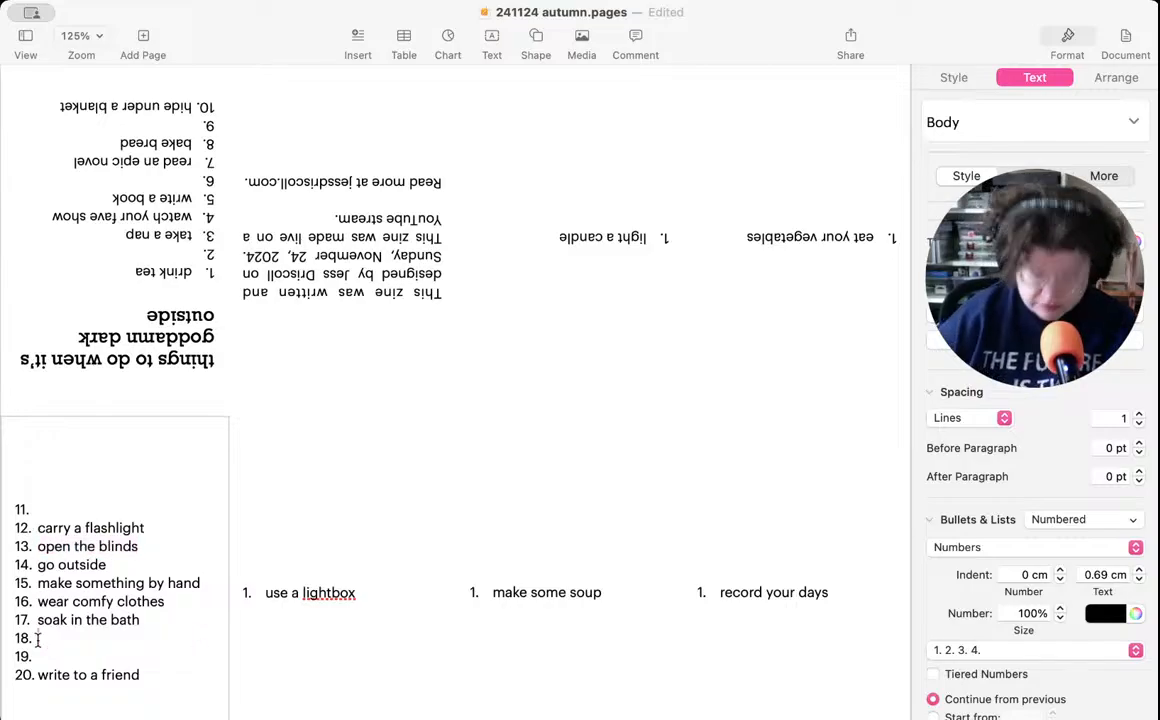
click(143, 226)
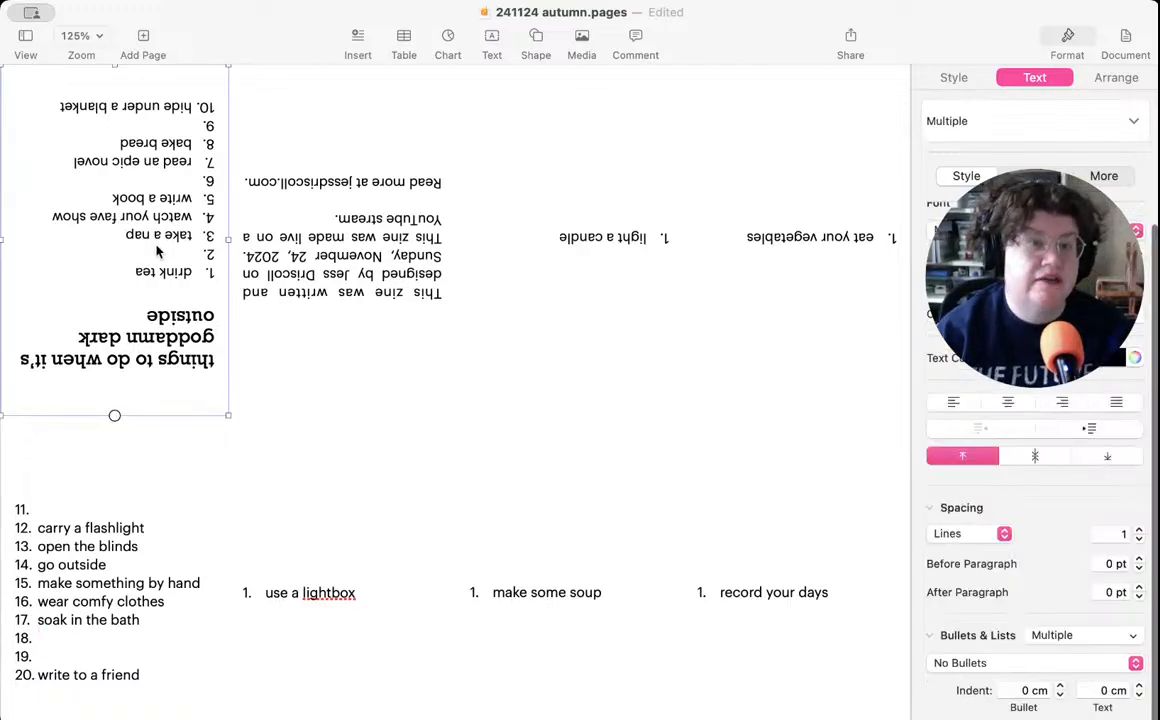
click(172, 253)
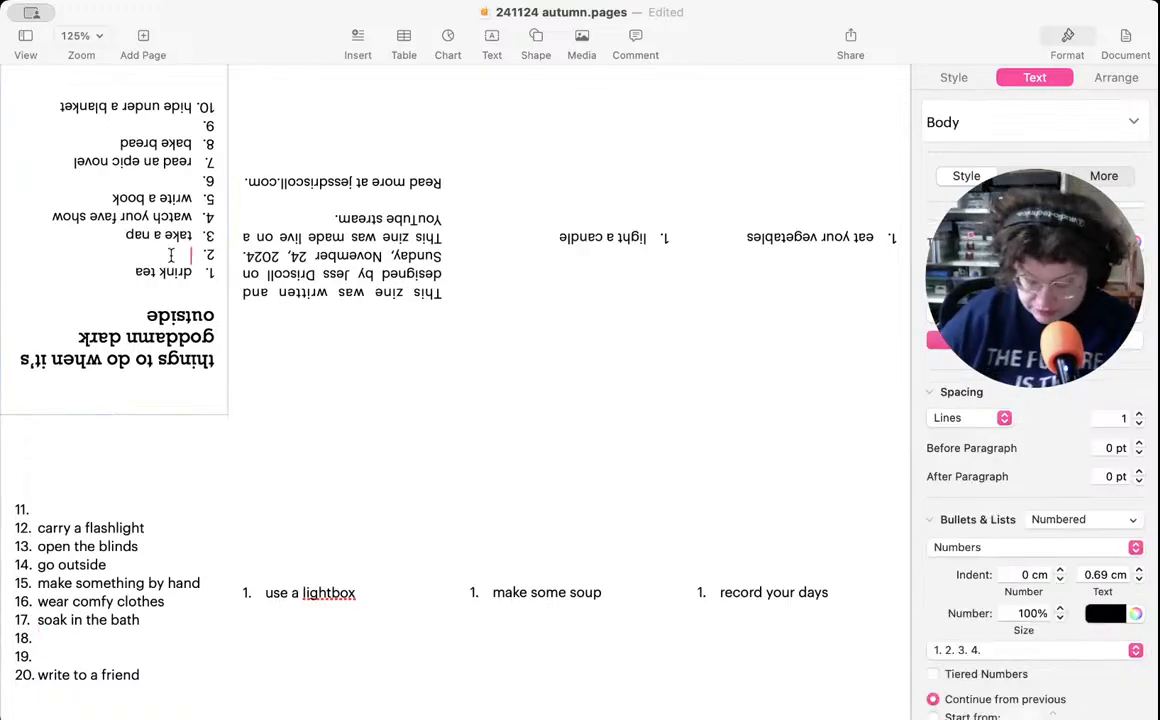
key(super+v)
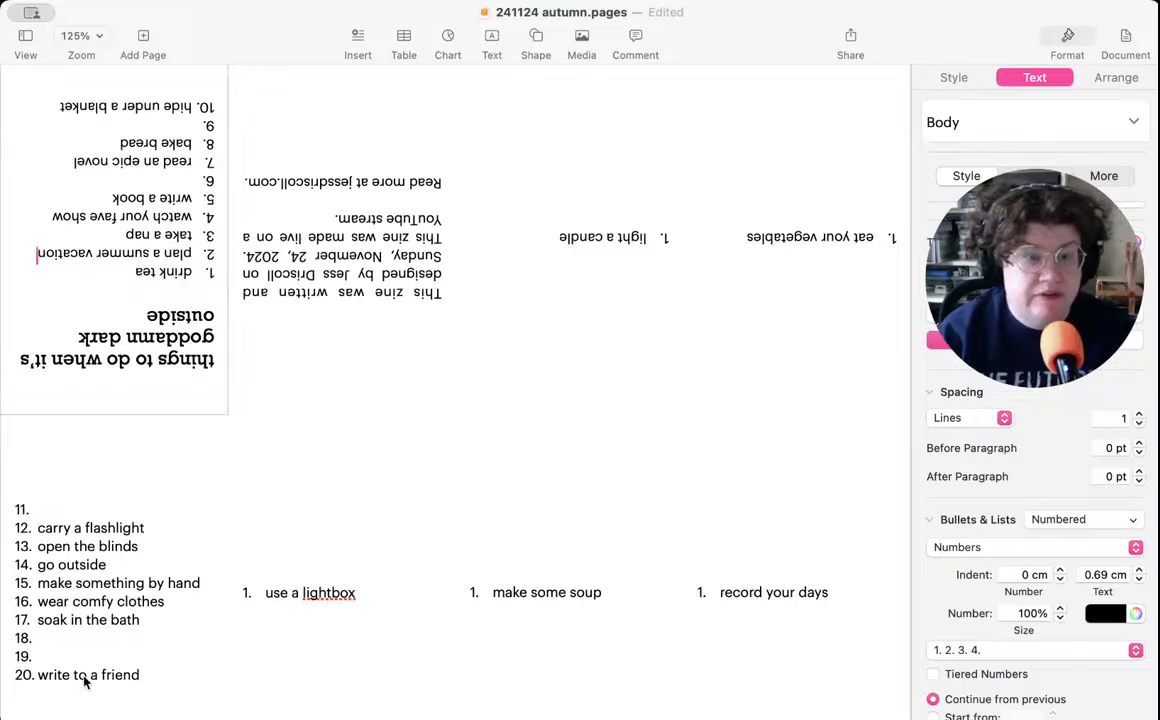
- Move "wear comfy clothes" from item 16 of the page 1 list to the empty item 6 on the cover
click(117, 593)
double_click(117, 591)
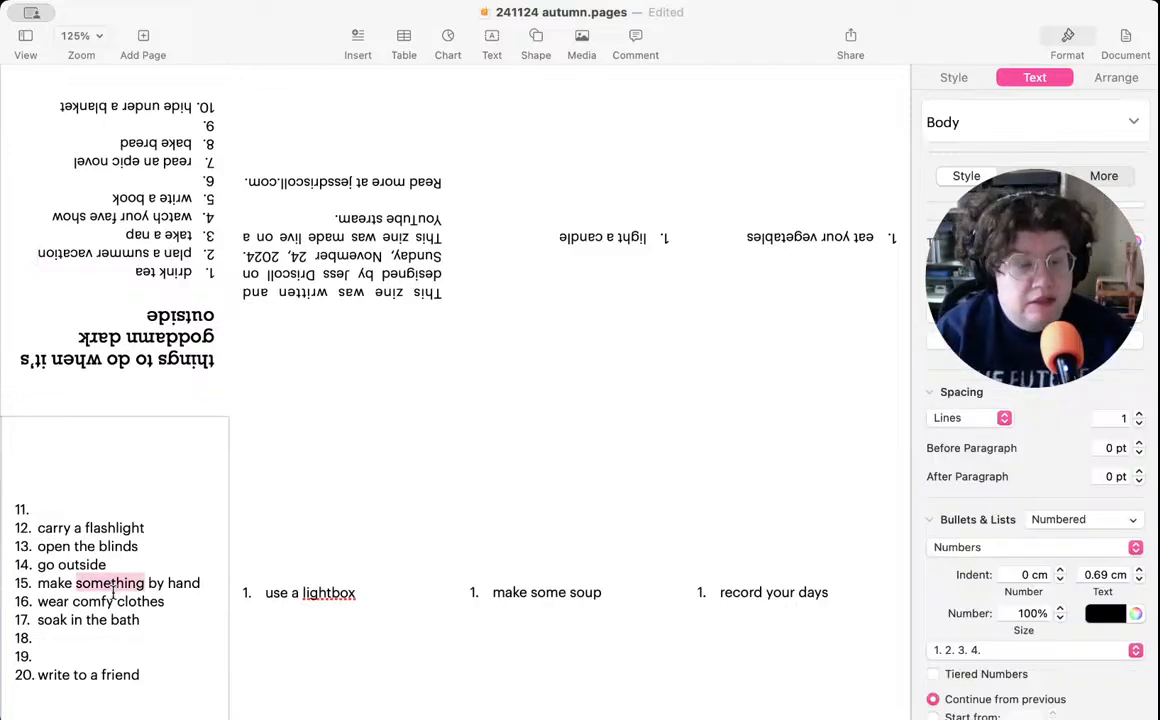
click(170, 603)
drag(168, 601, 36, 600)
key(super+x)
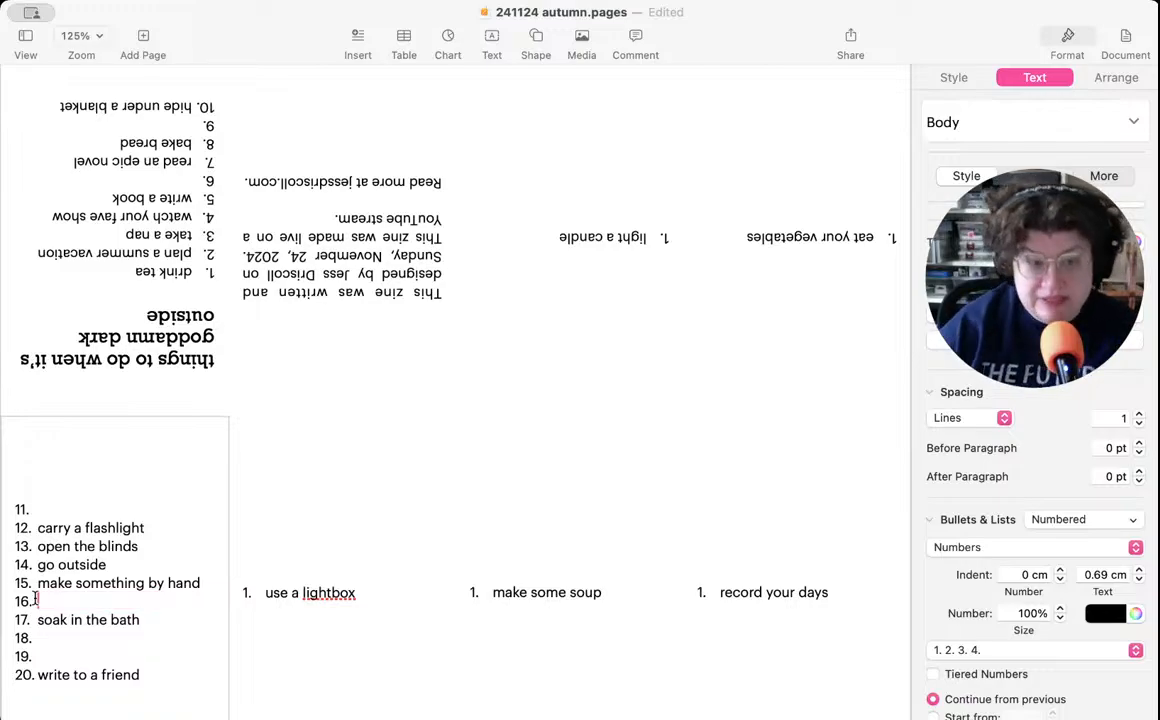
click(165, 168)
click(172, 174)
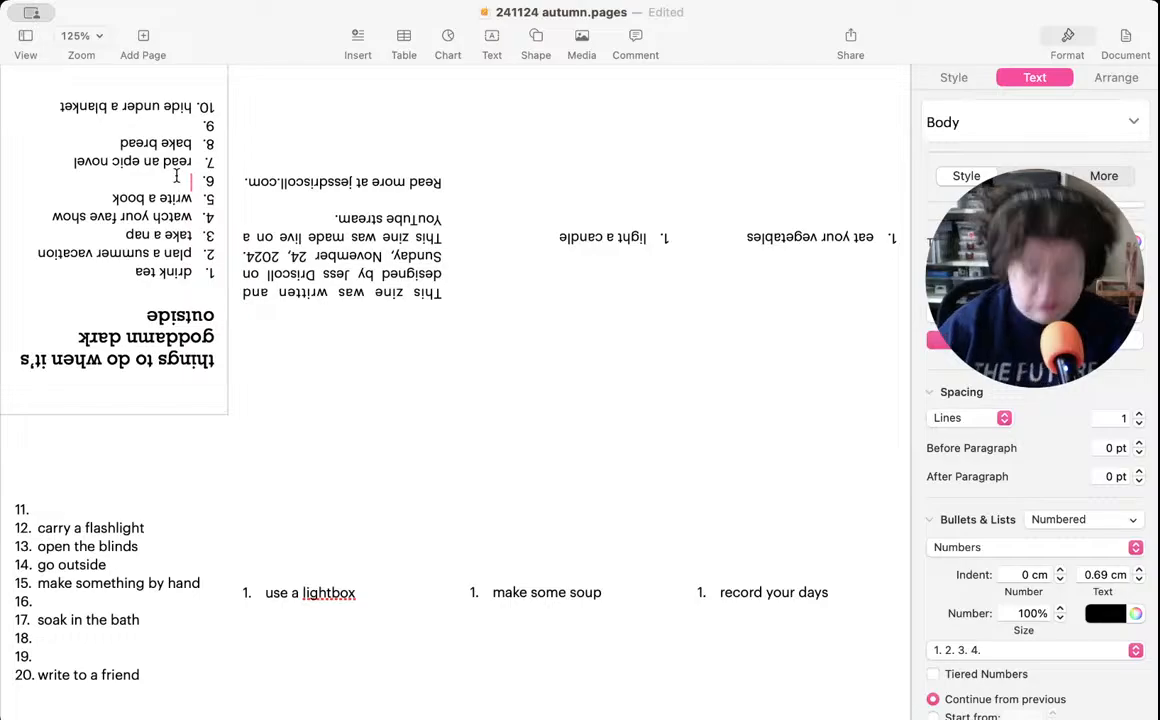
key(super+v)
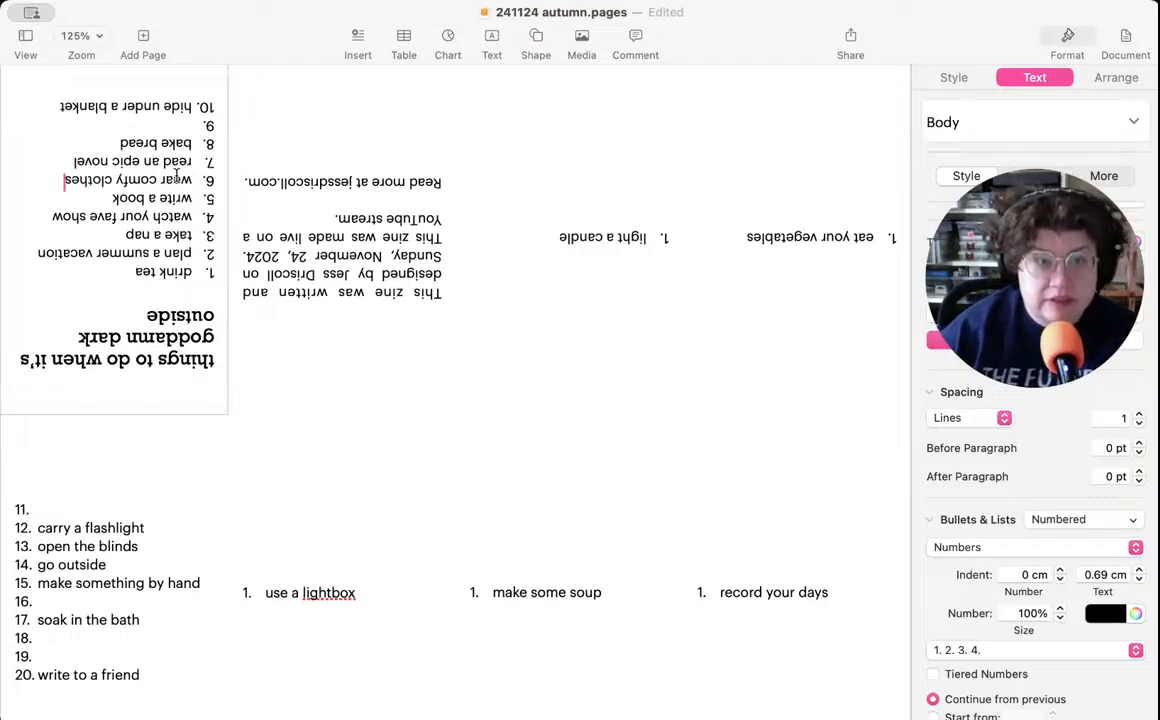
- Move "go outside" from item 14 of the page 1 list to the empty item 9 on the cover
click(127, 550)
double_click(127, 548)
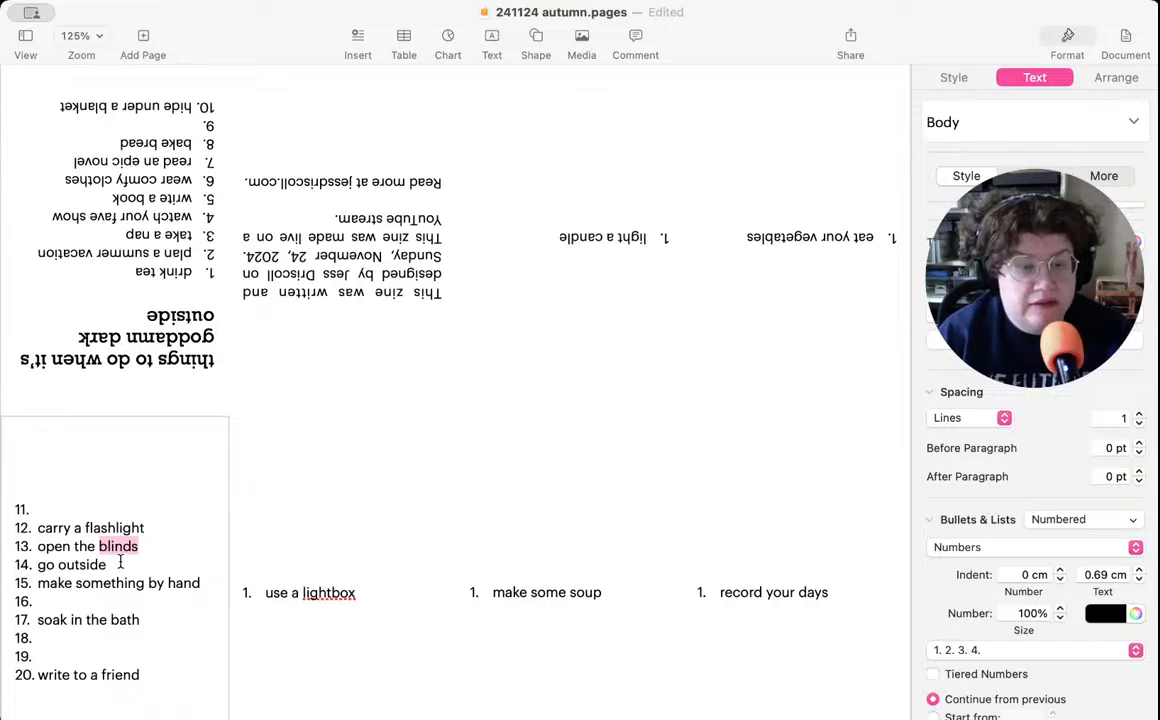
drag(108, 564, 12, 564)
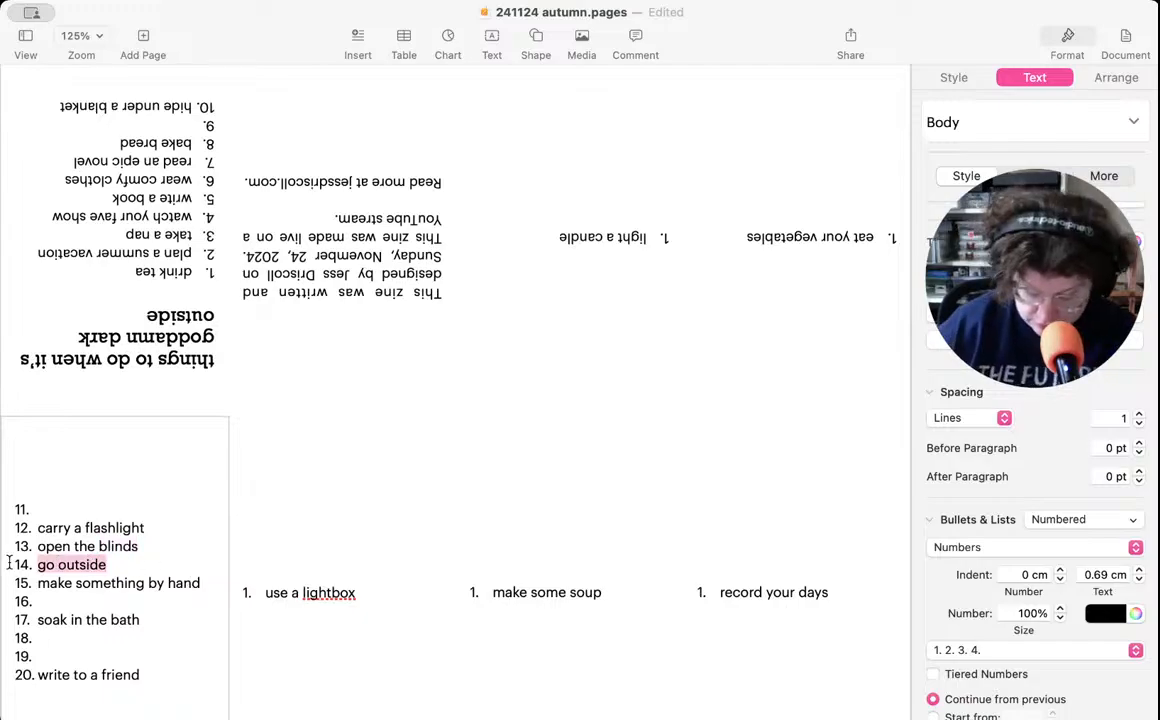
key(BackSpace)
scroll(90, 460, down, 1)
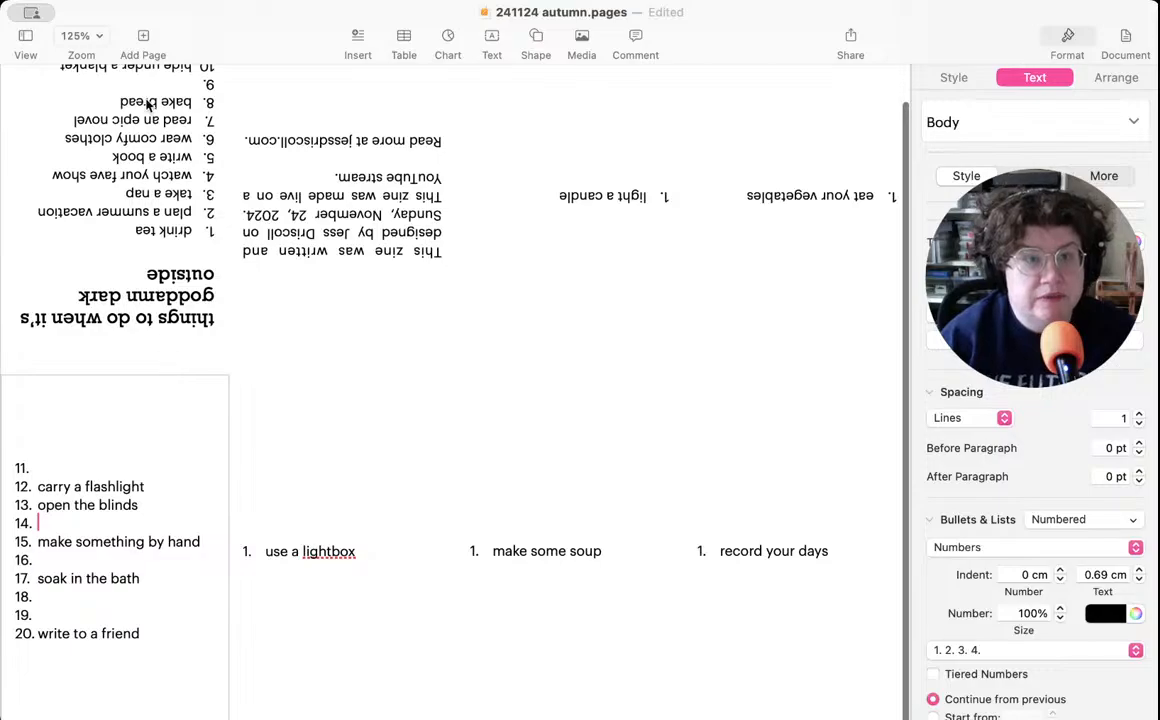
scroll(147, 105, up, 2)
click(171, 127)
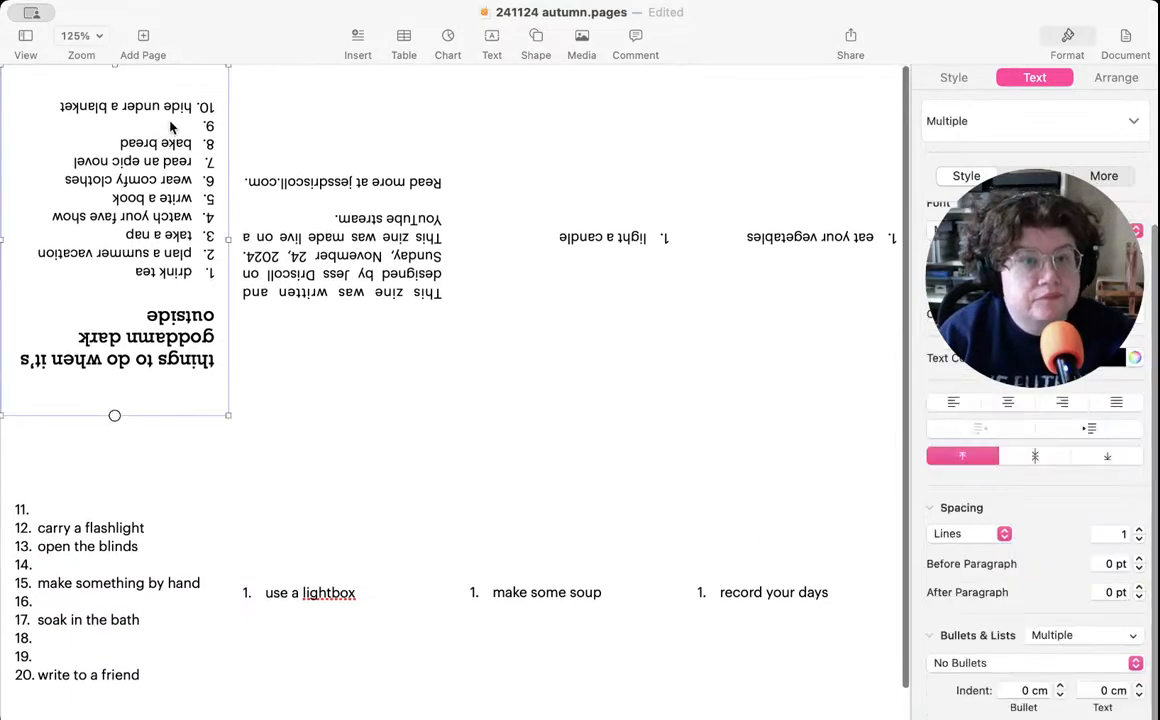
click(171, 125)
key(cmd+v)
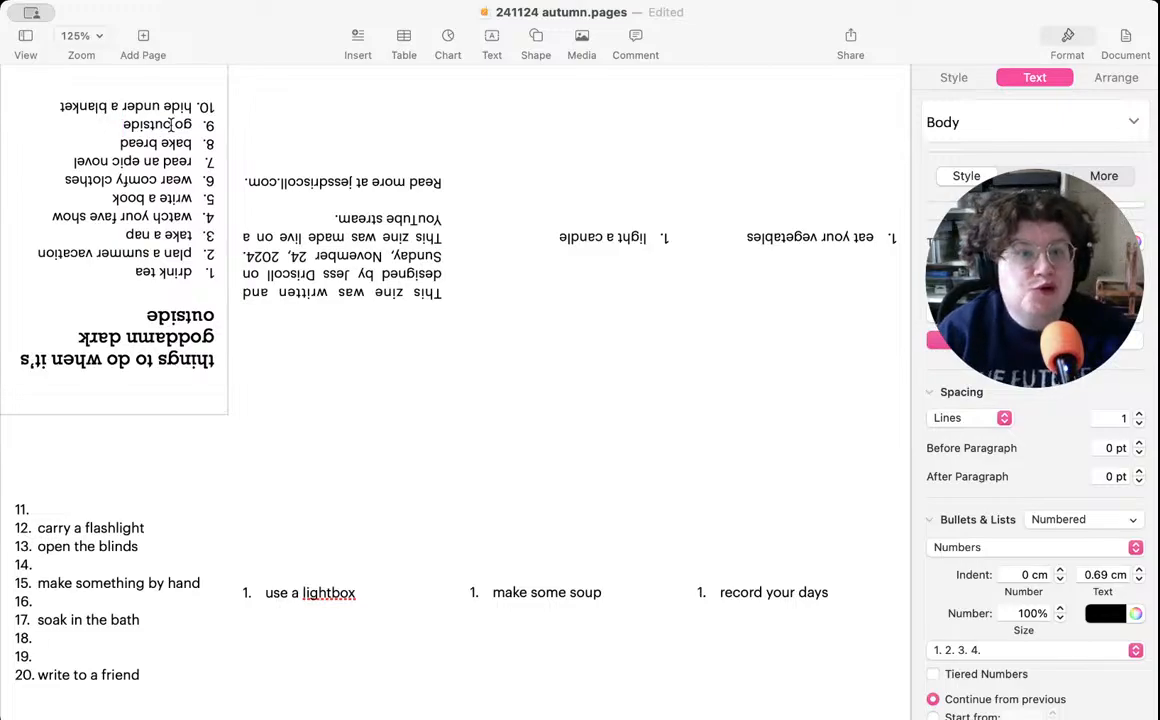
- Move "open the blinds" from item 13 of the page 1 list to page 6 as a second item under "light a candle"
double_click(120, 546)
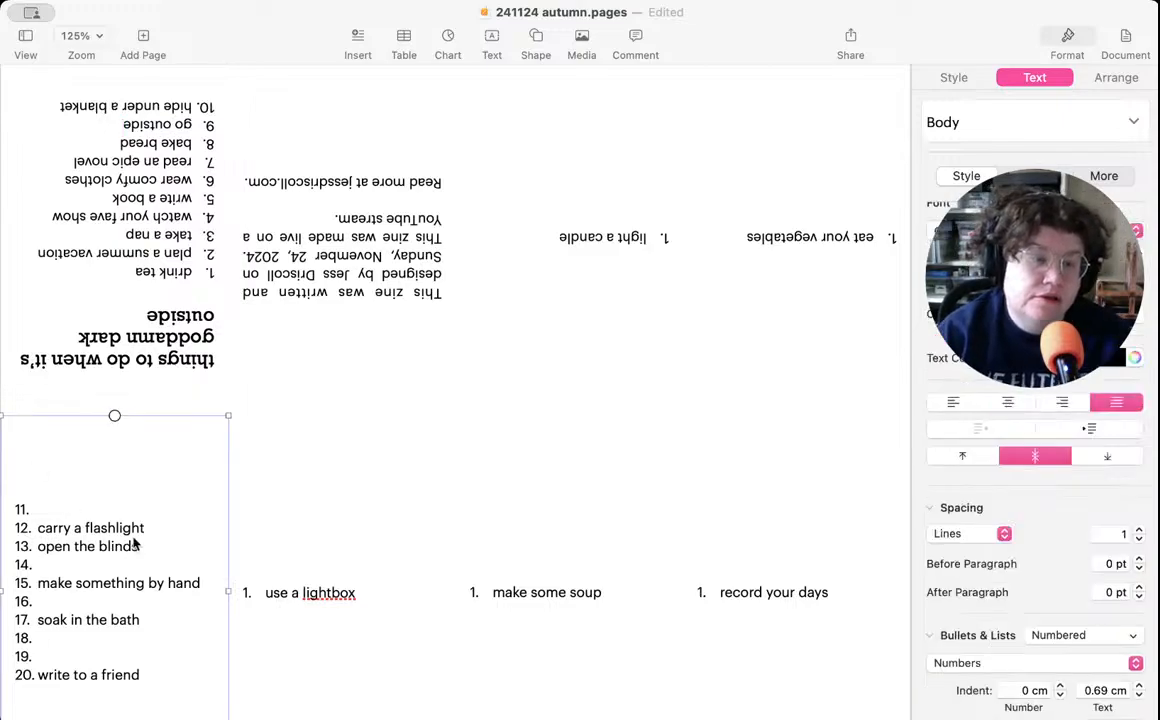
click(155, 541)
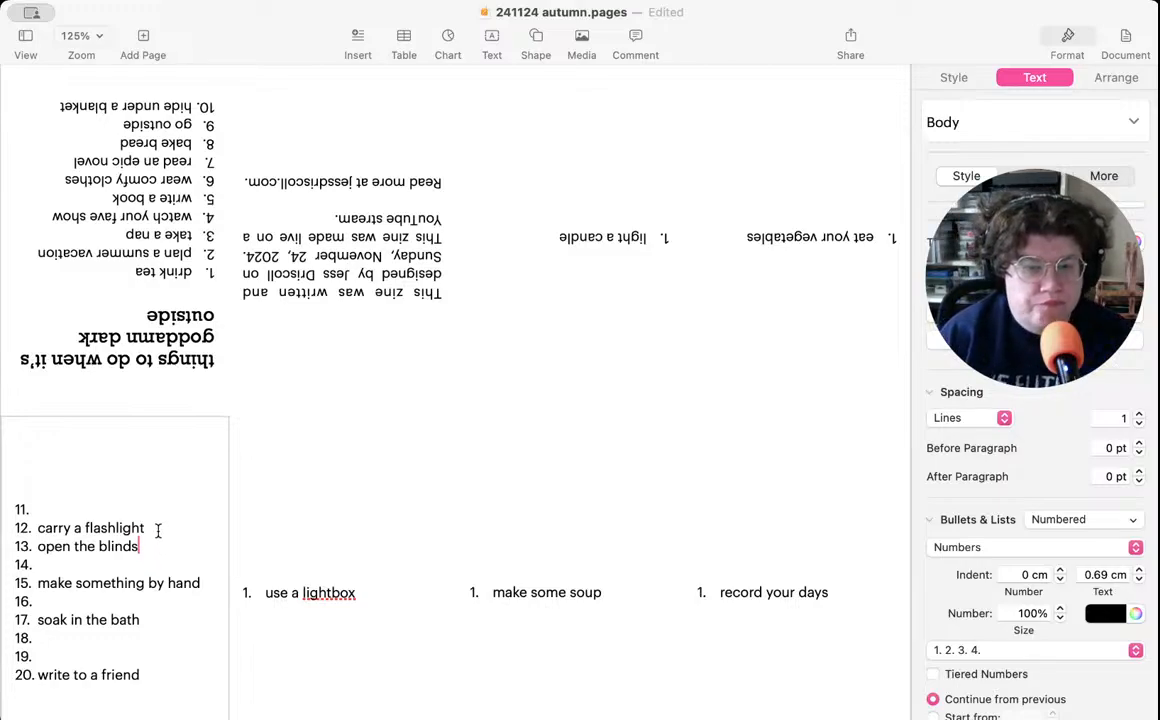
drag(140, 546, 22, 546)
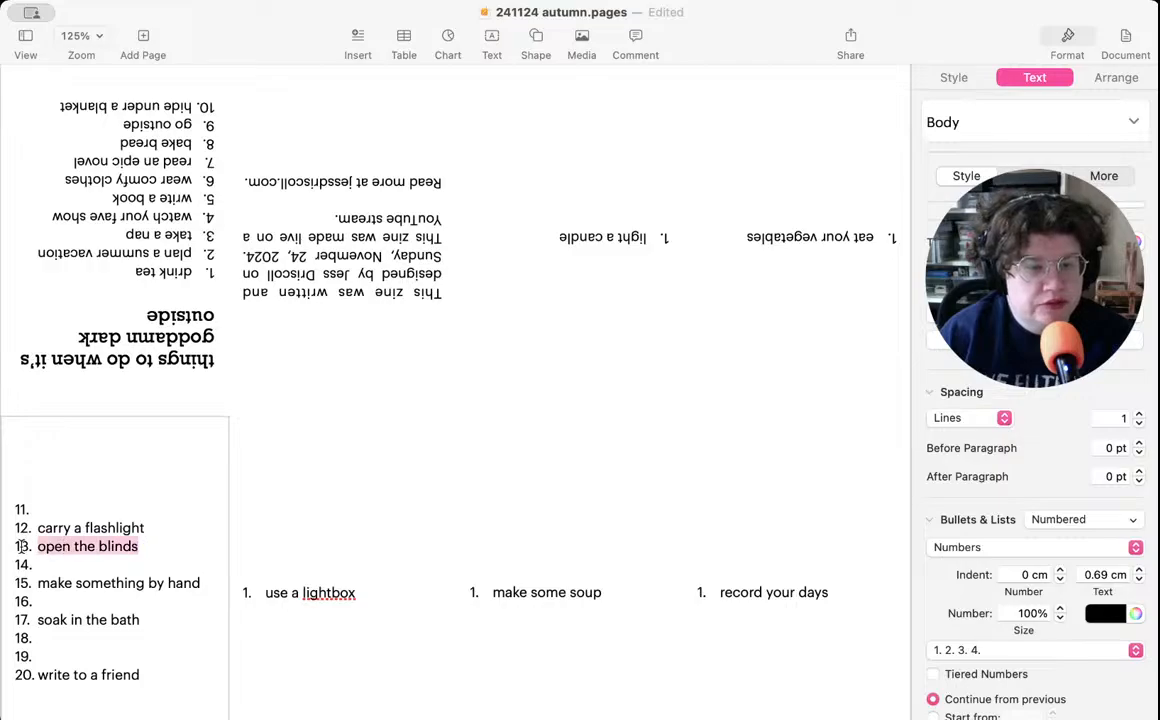
key(BackSpace)
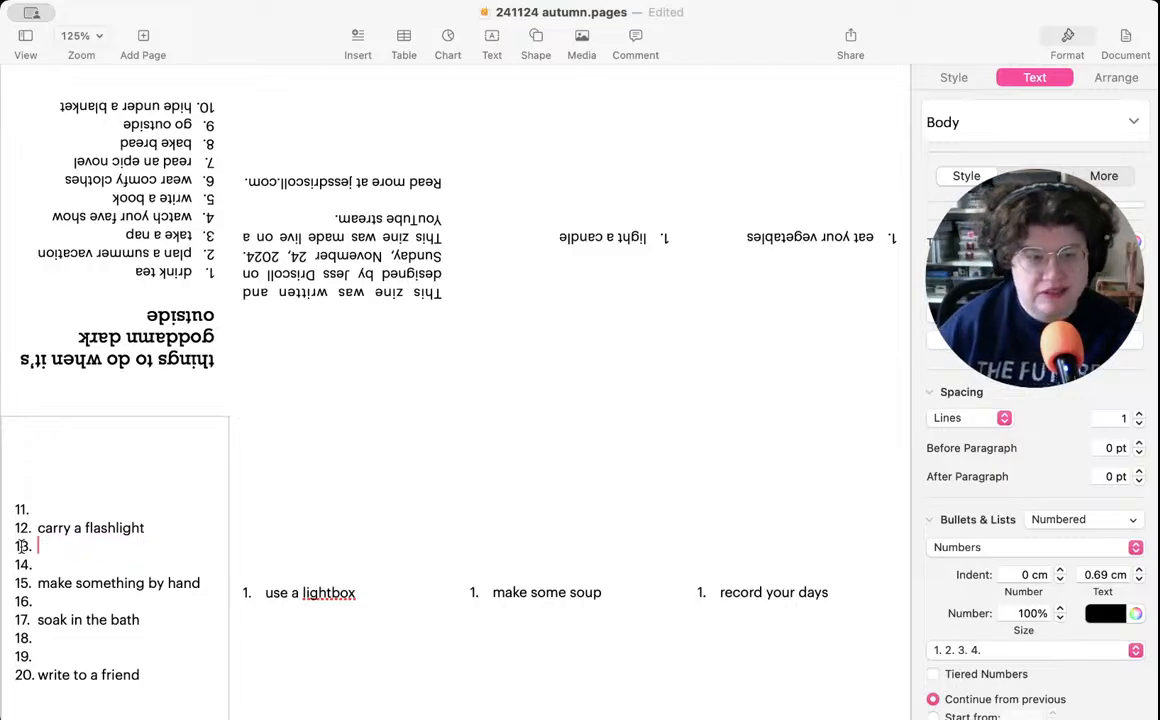
click(624, 212)
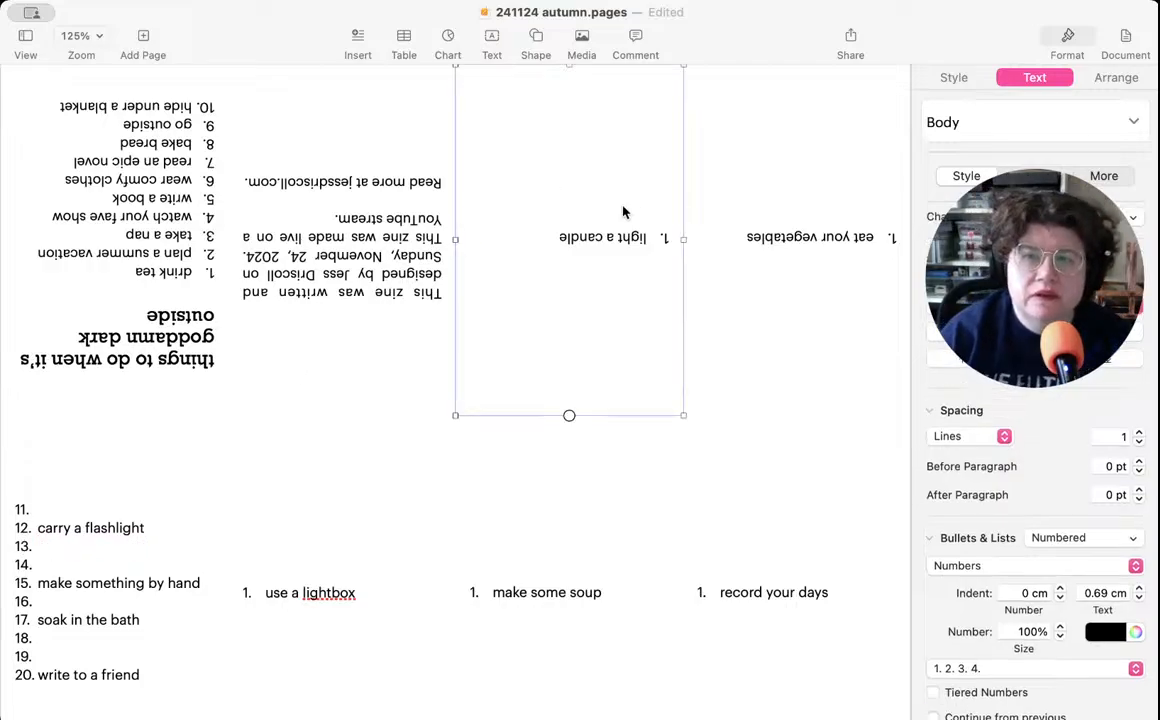
click(551, 237)
key(Return)
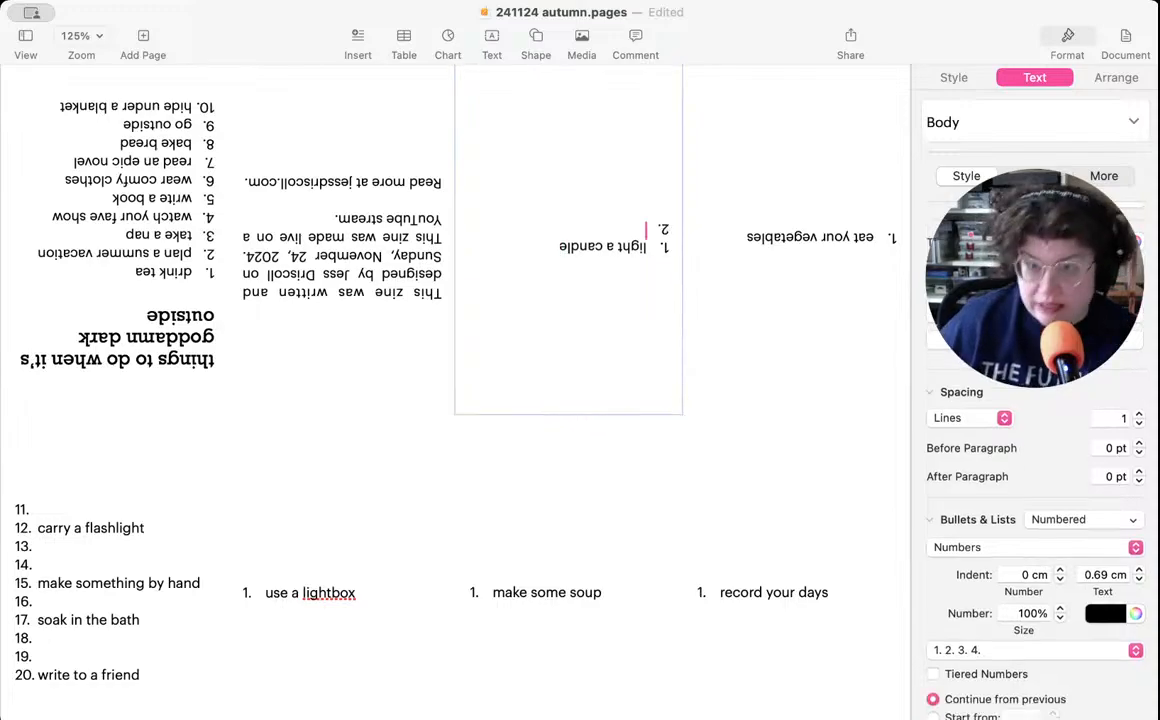
text(open the blinds)
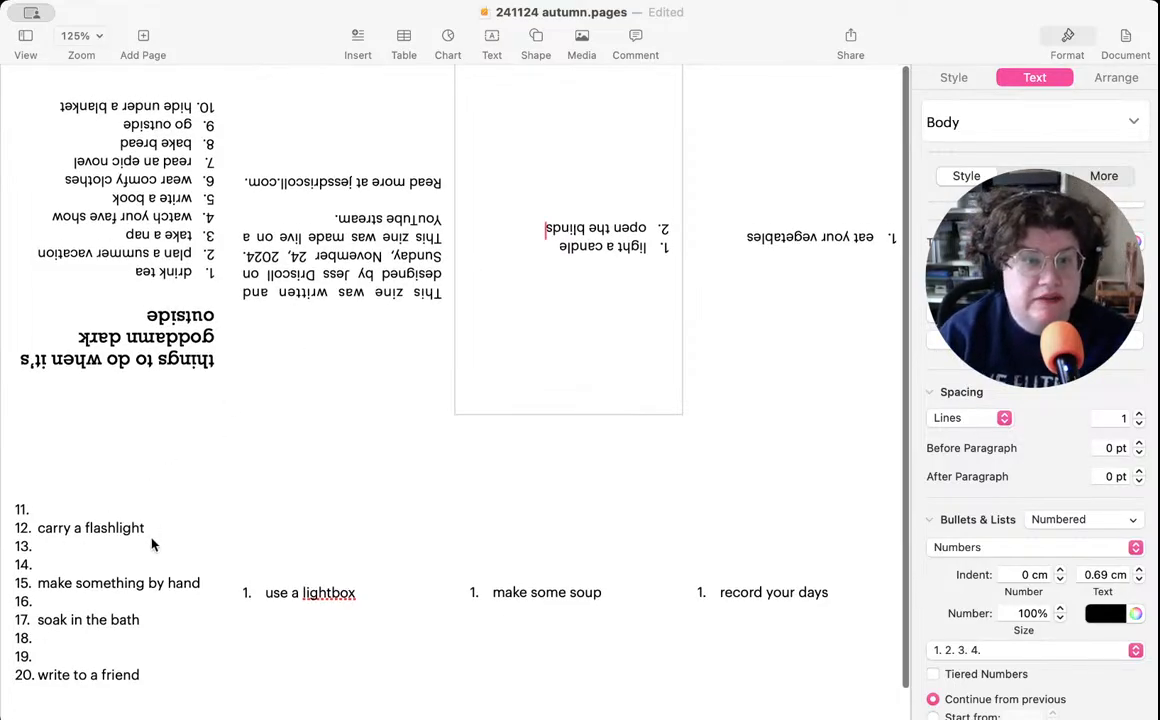
- Change "carry" to "have" in the flashlight idea at item 12 of the page 1 list
click(118, 540)
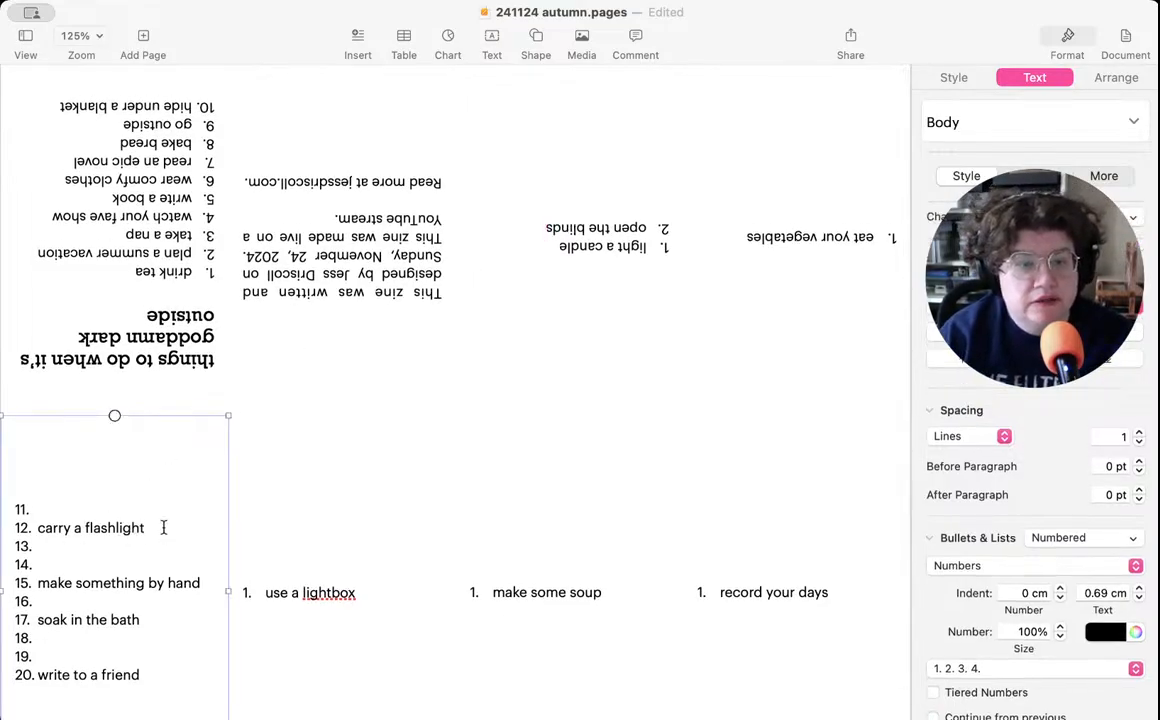
click(164, 528)
drag(164, 528, 38, 529)
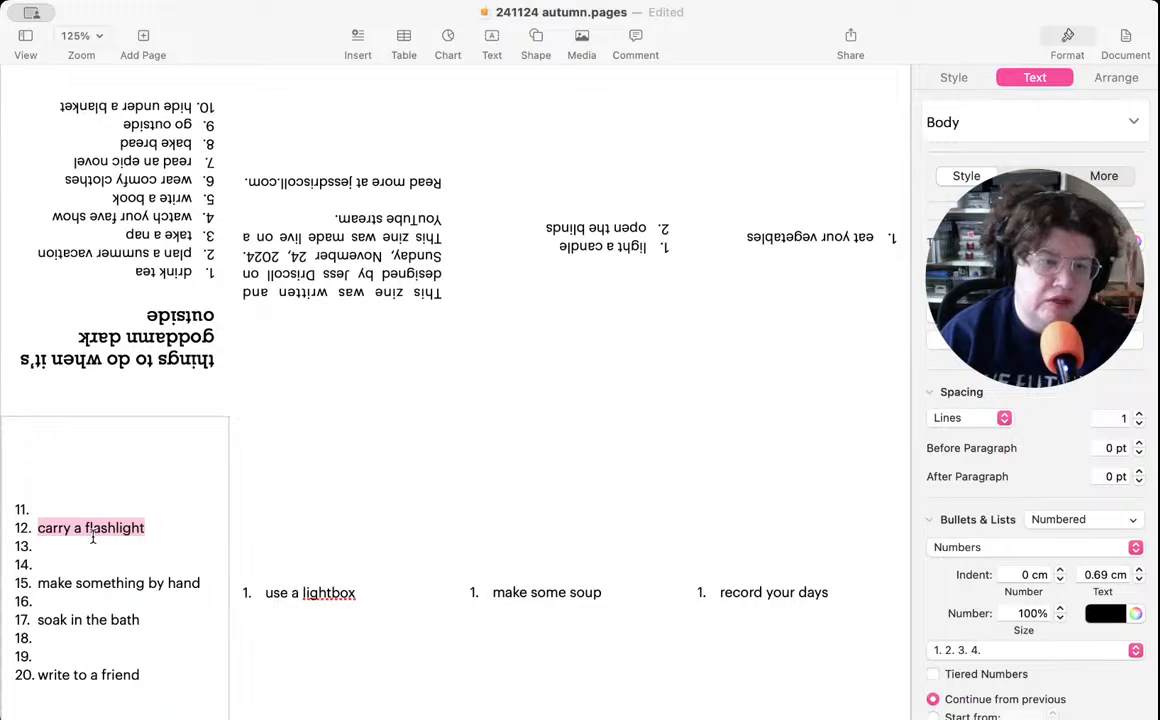
click(38, 528)
double_click(54, 528)
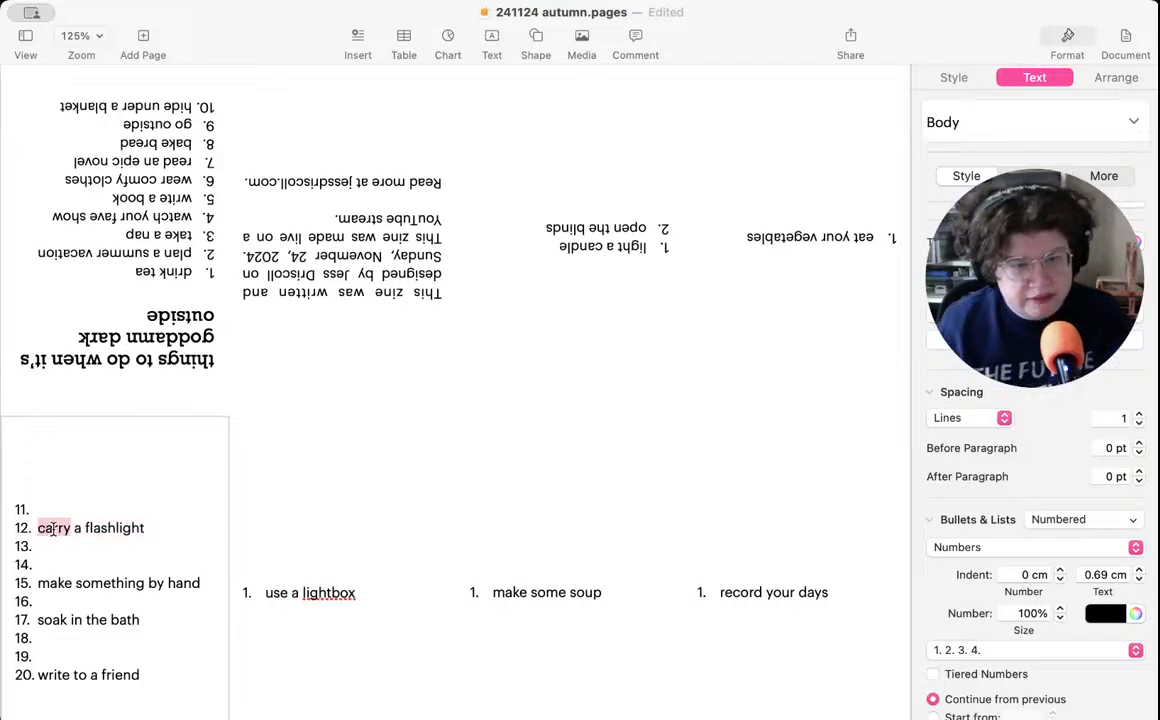
text(have)
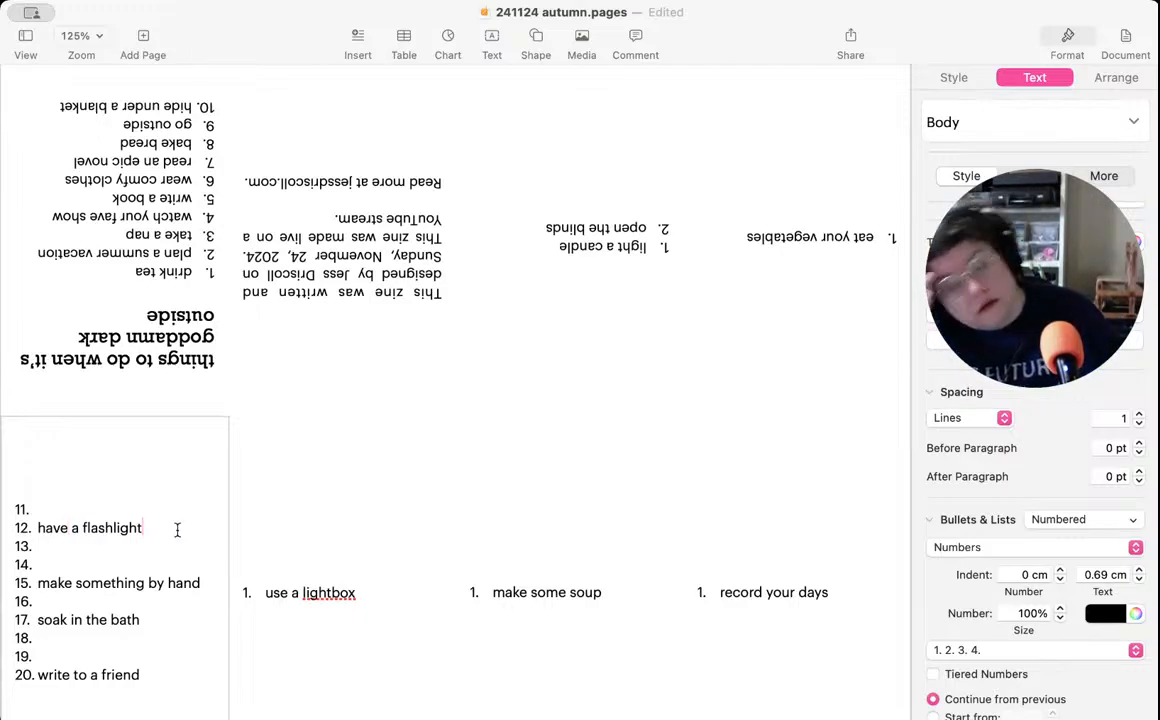
- Replace the whole text of item 12 in the page 1 list with "be prepared"
drag(161, 531, 33, 530)
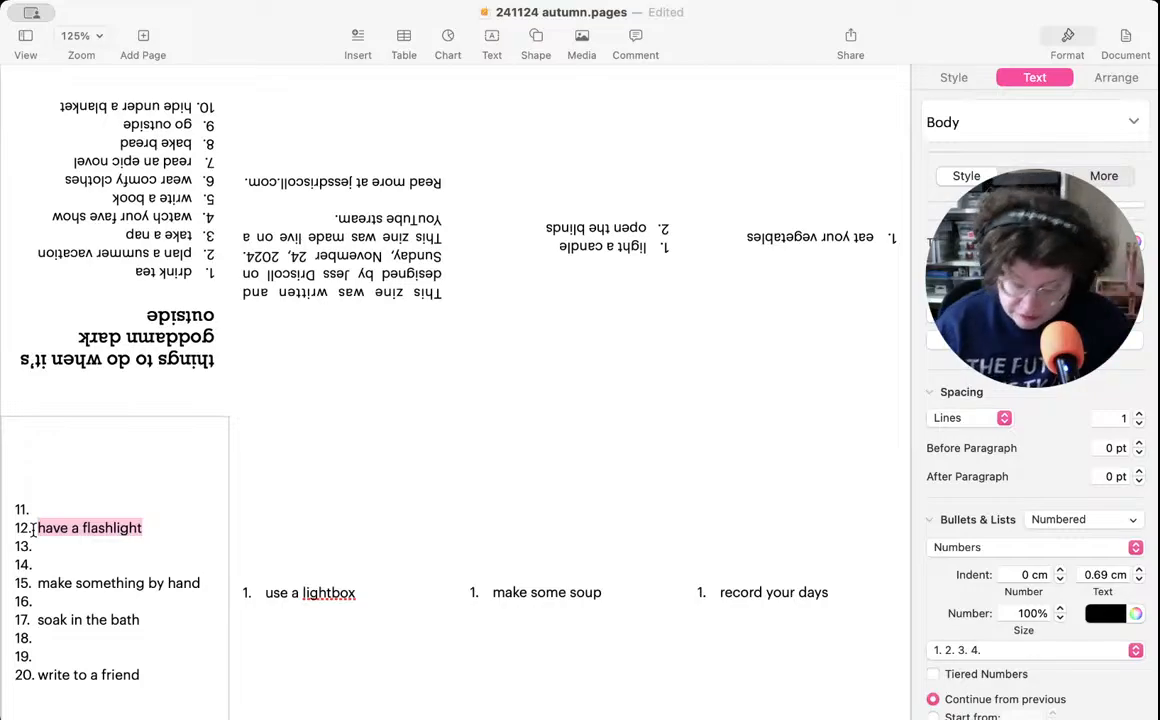
text(be prepared)
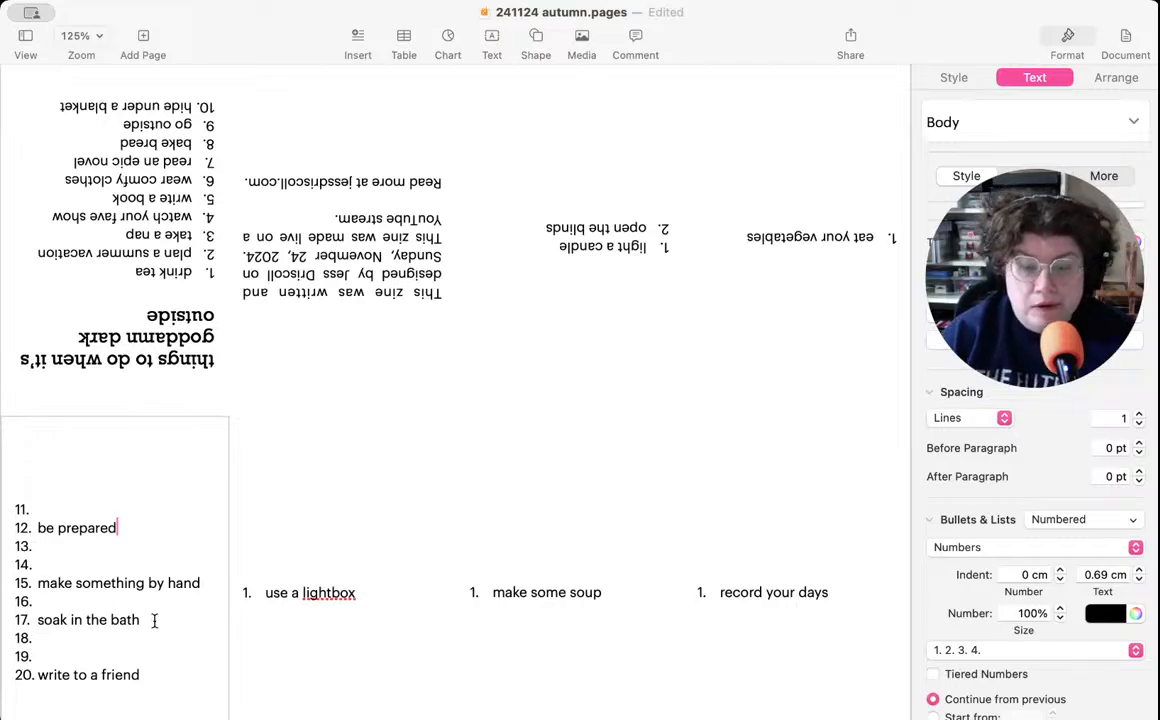
- Move "soak in the bath" from item 17 of the page 1 list to page 2 as a second item under "use a lightbox"
drag(154, 620, 27, 621)
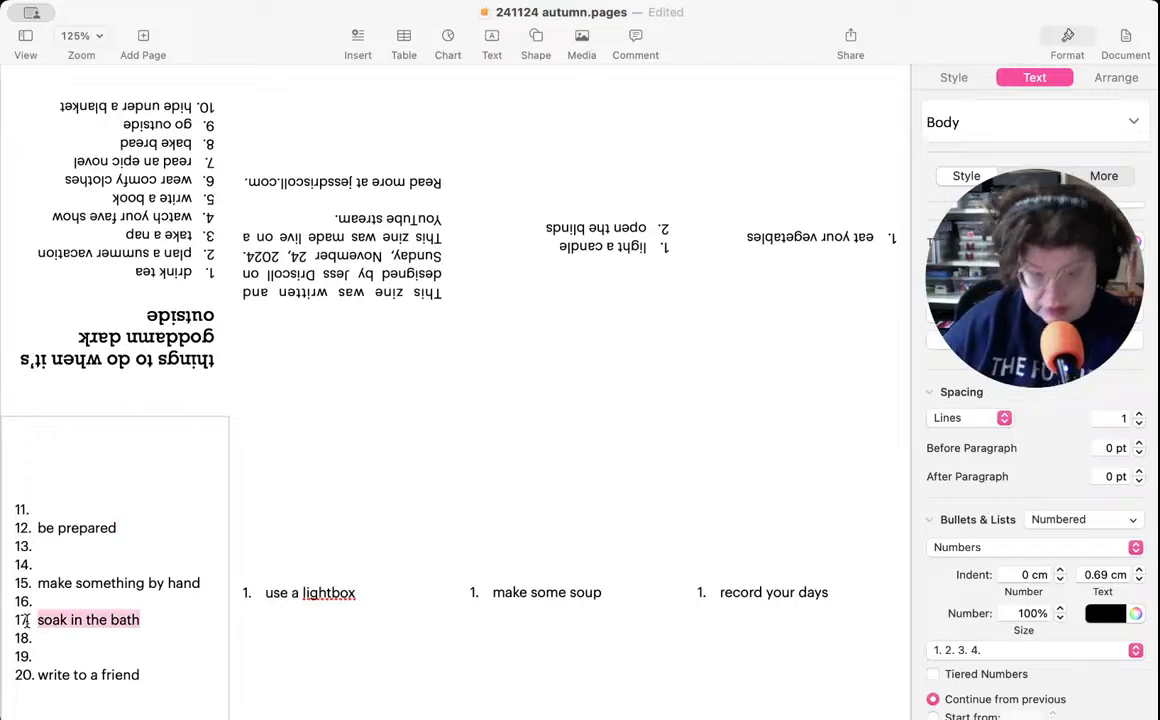
key(BackSpace)
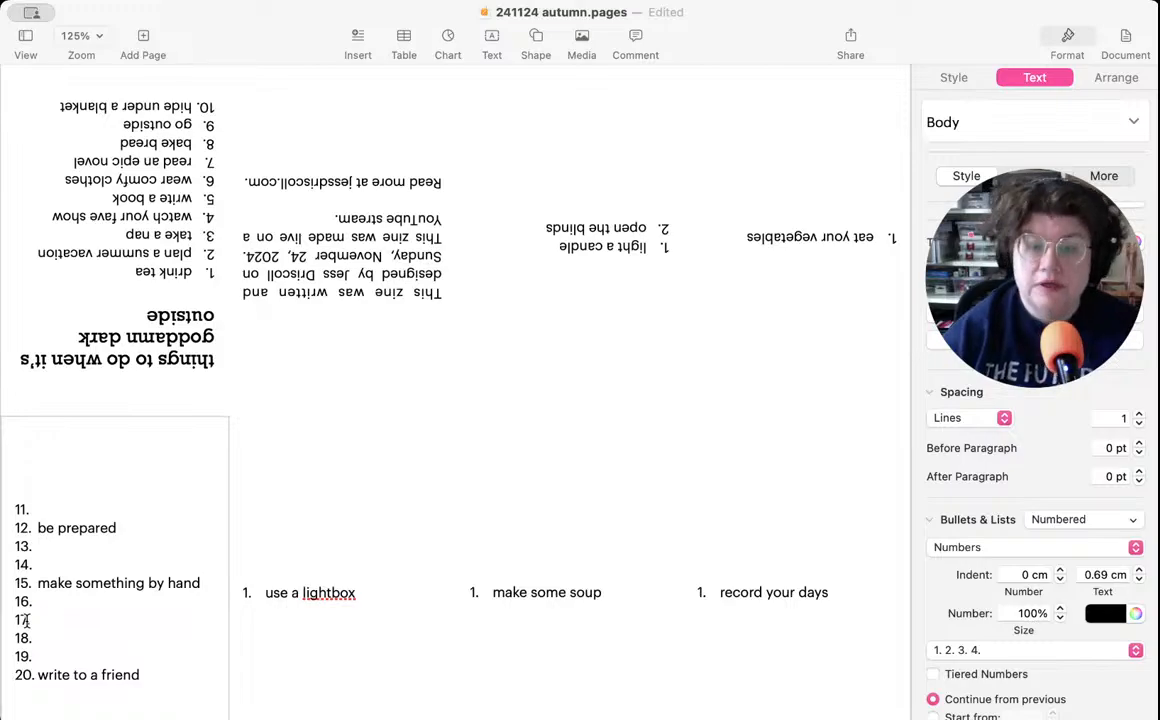
click(367, 600)
click(366, 594)
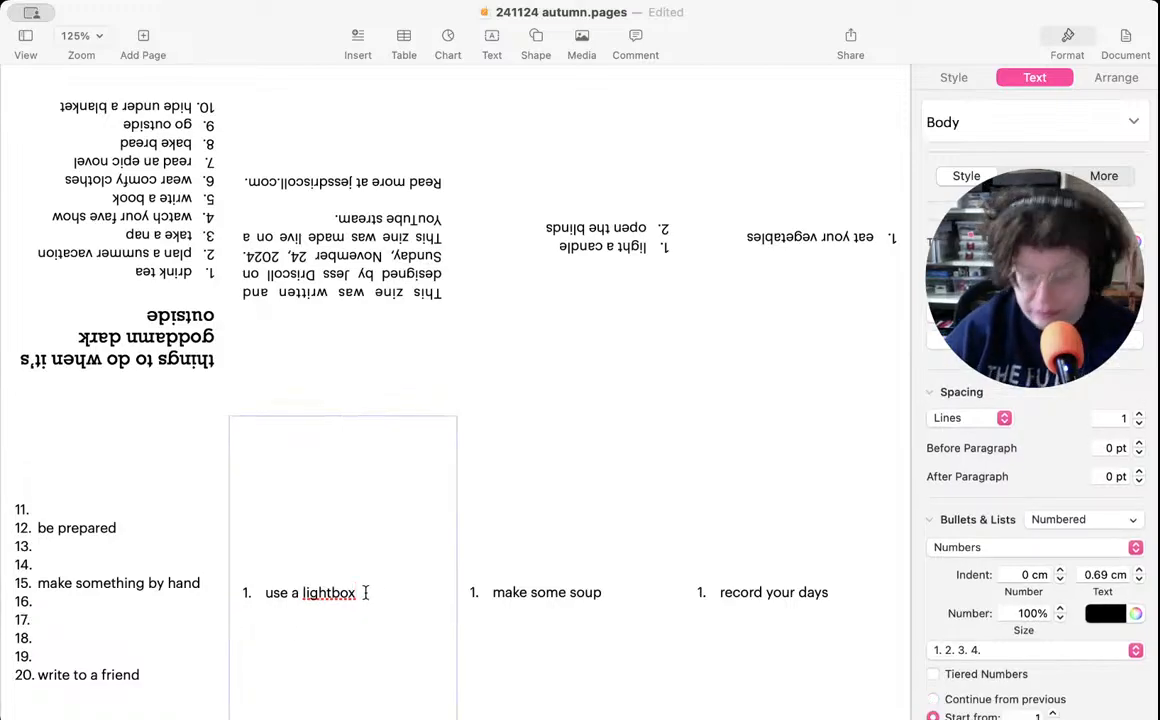
key(Return)
text(soak in the bath)
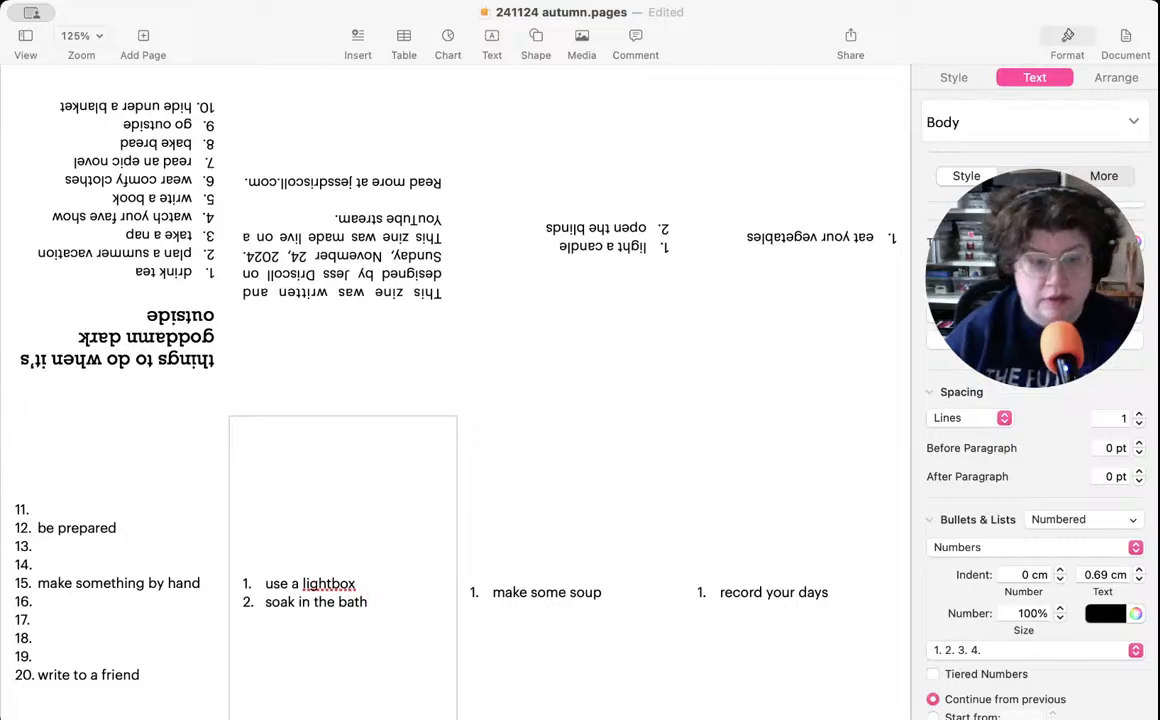
- Move "make something by hand" from item 15 of the page 1 list to page 5 as a second item under "eat your vegetables"
click(150, 594)
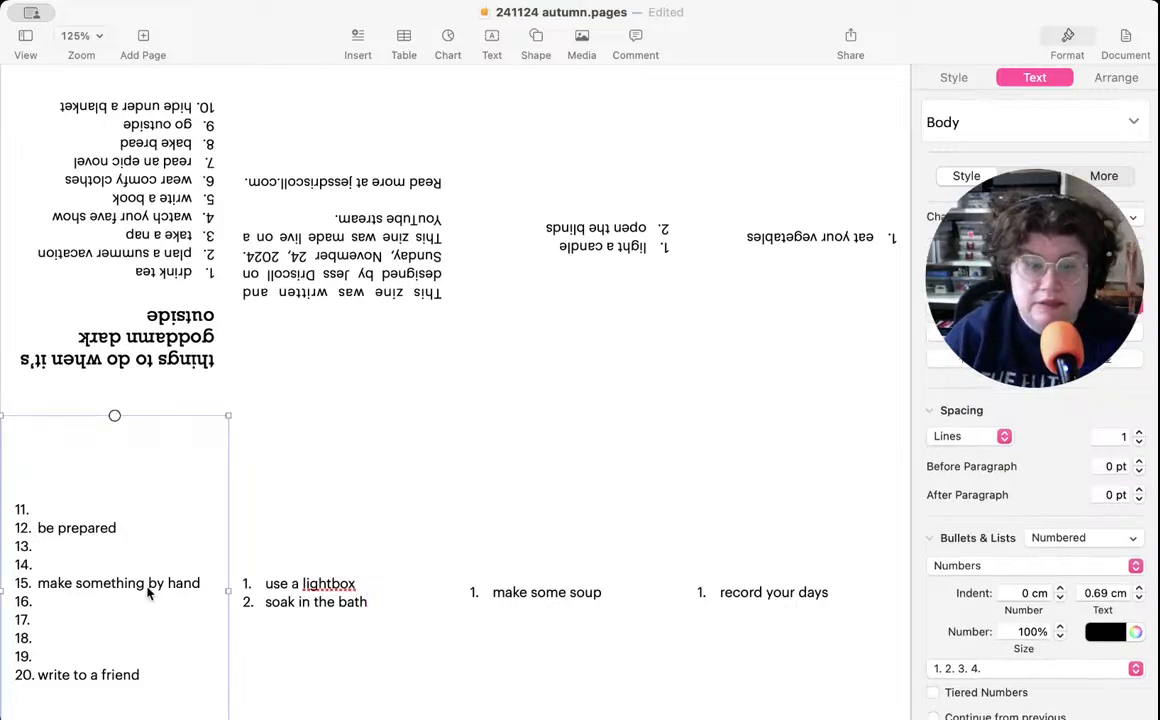
double_click(157, 592)
click(208, 581)
drag(208, 581, 37, 580)
key(BackSpace)
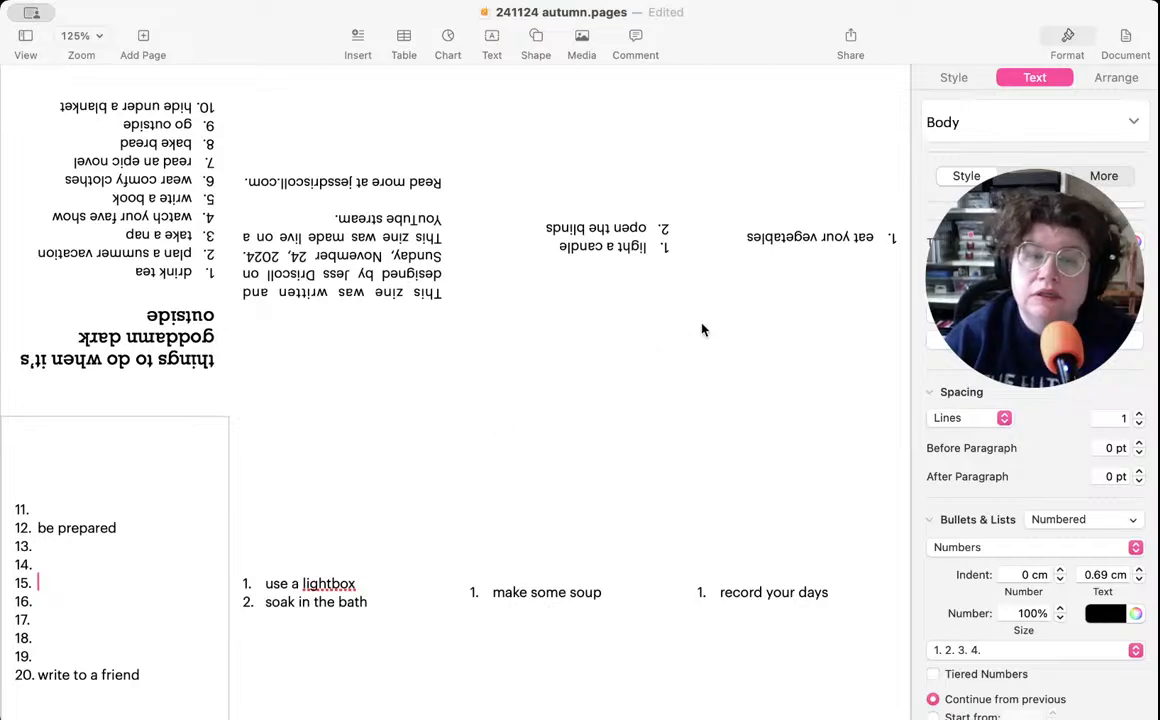
click(743, 240)
double_click(742, 238)
click(742, 238)
key(Return)
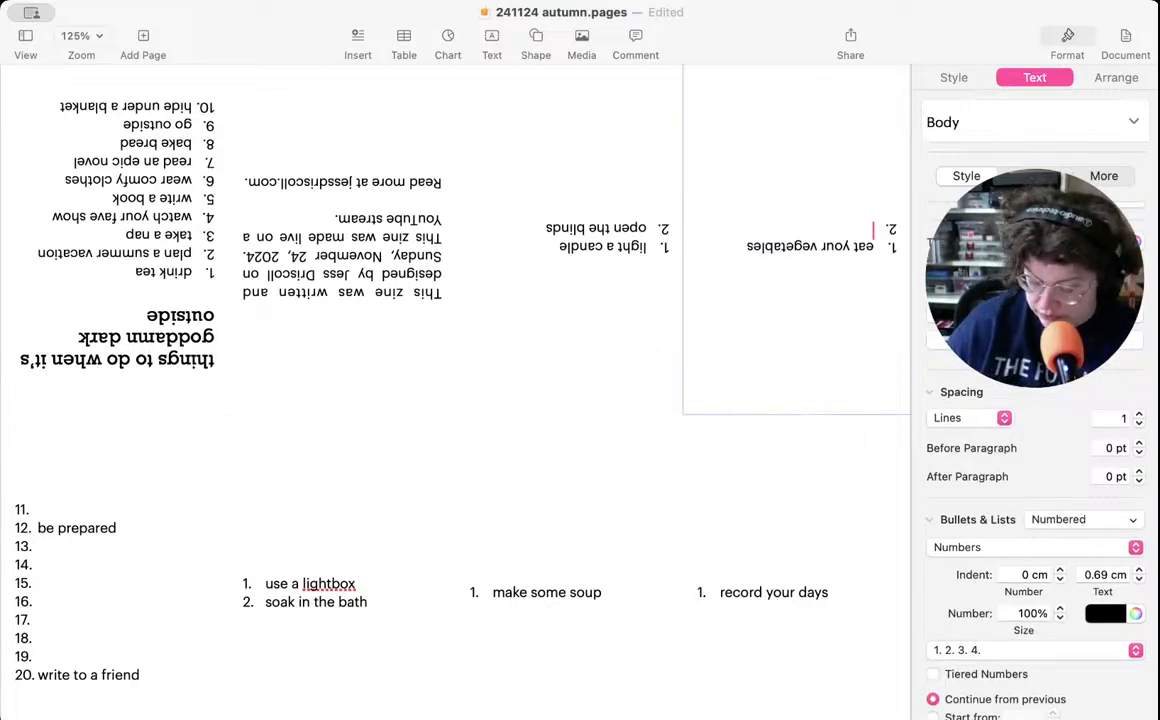
text(make something by hand)
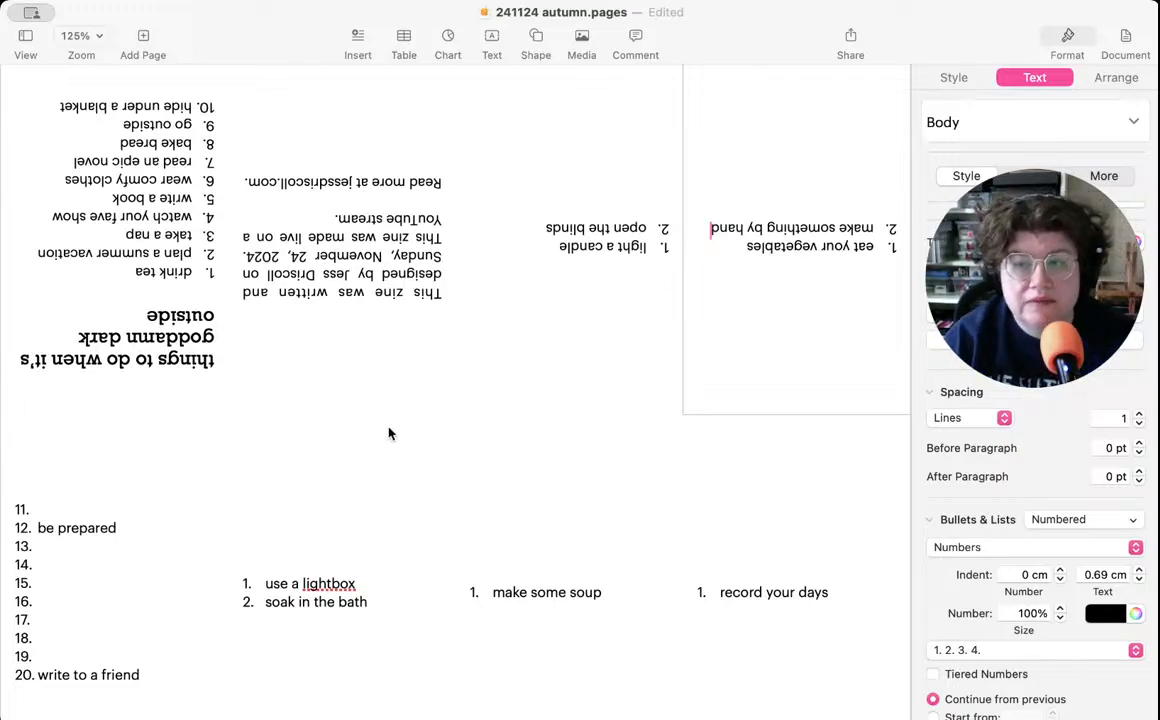
- Delete all the empty items from the page 1 list, keeping only "be prepared" and "write to a friend"
click(83, 637)
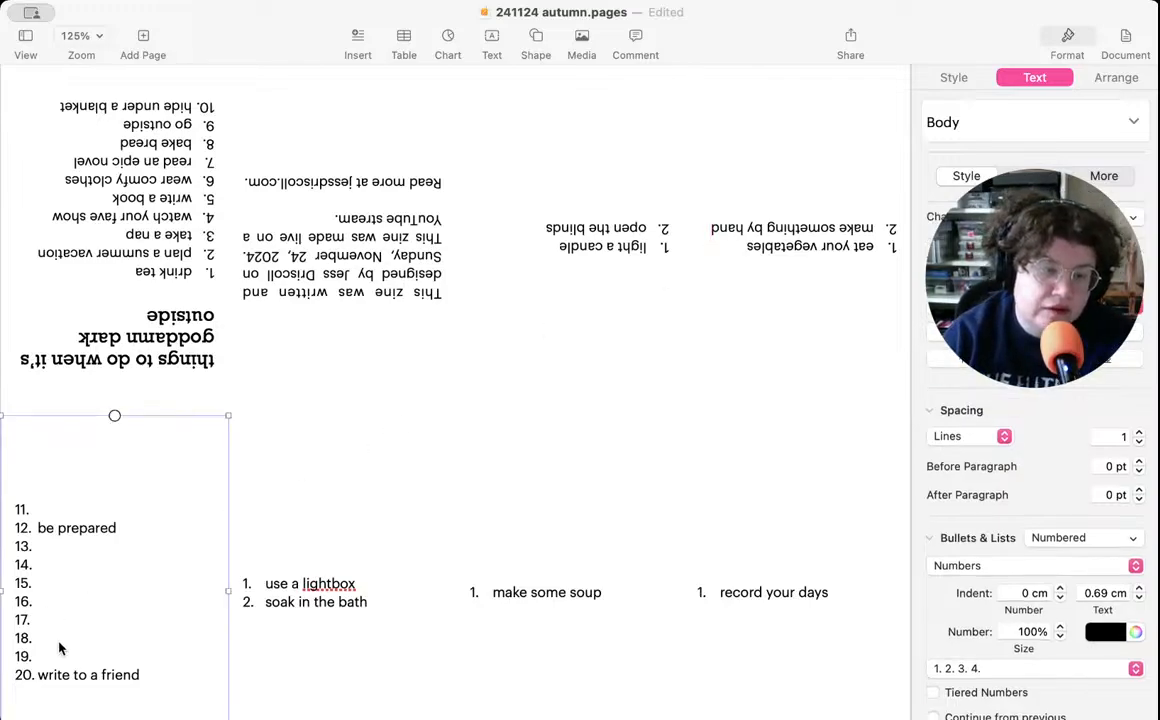
click(92, 622)
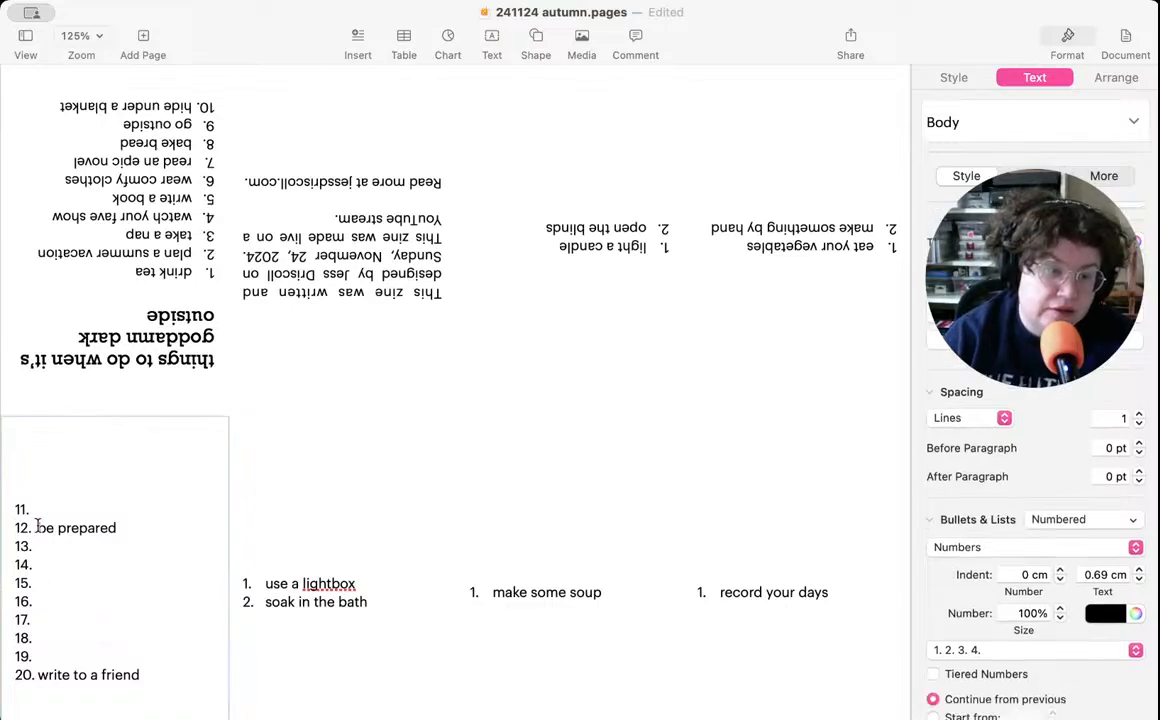
click(37, 527)
key(BackSpace)
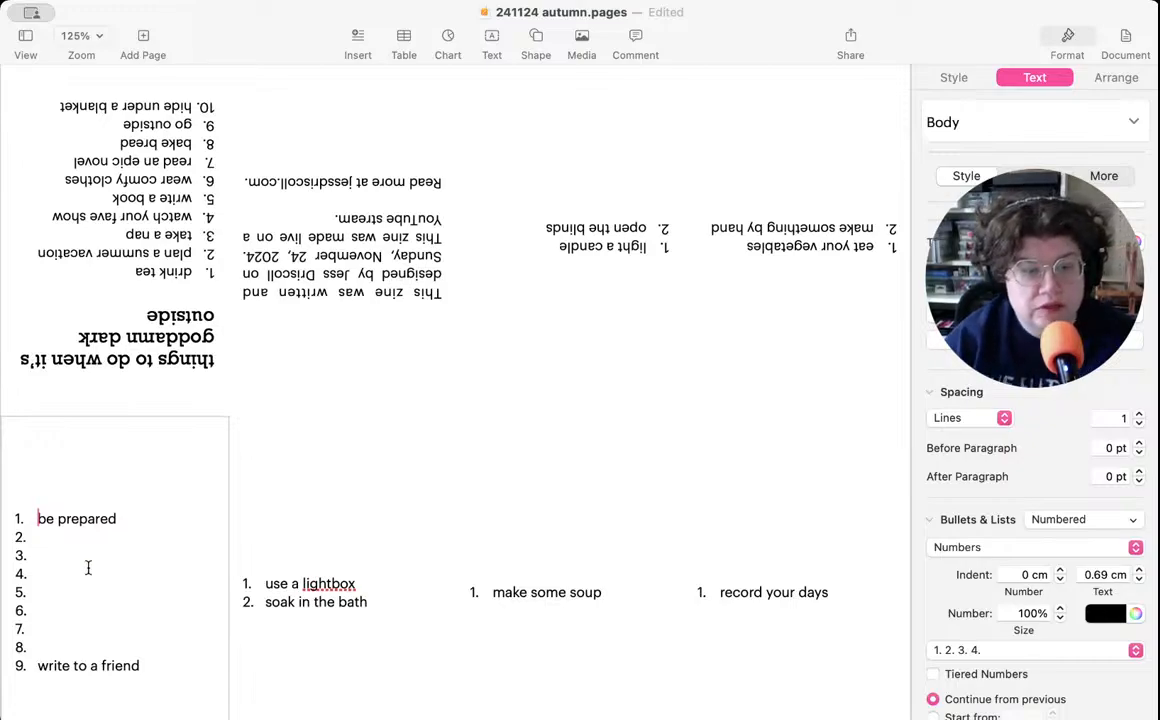
click(37, 666)
key(BackSpace)
key(BackSpace)
key(BackSpace)
key(BackSpace)
key(BackSpace)
key(BackSpace)
key(BackSpace)
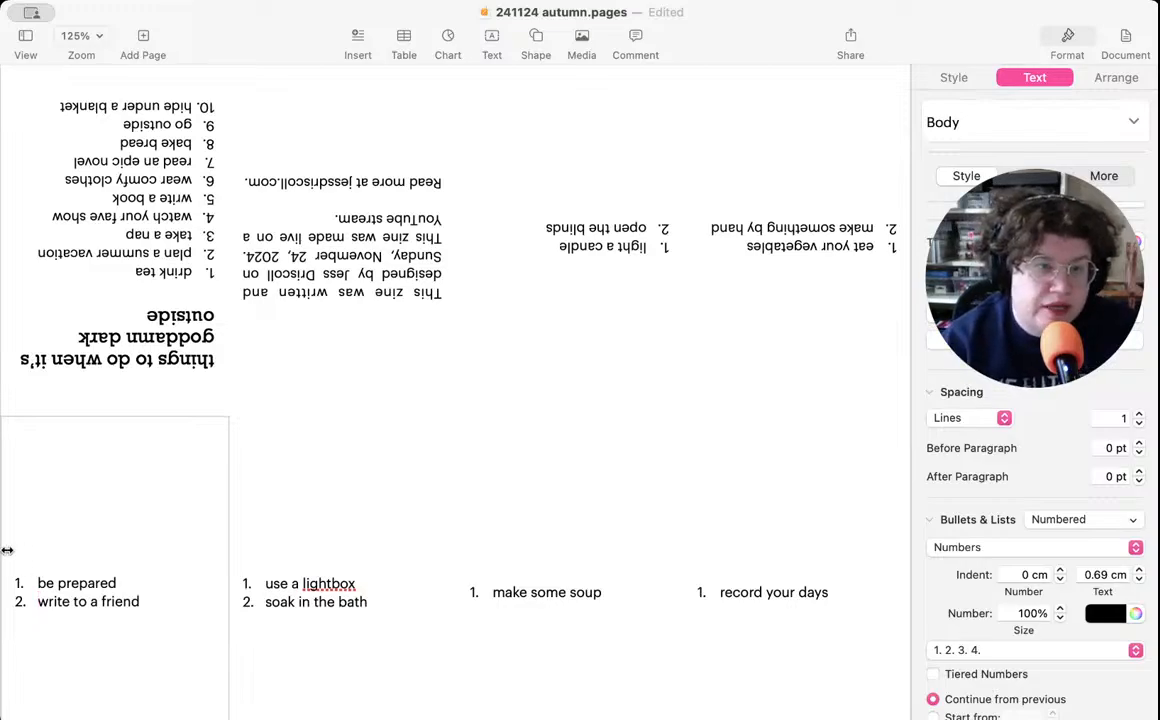
- Set the page 1 list with "be prepared" and "write to a friend" to start numbering from 11
scroll(107, 289, down, 1)
click(105, 289)
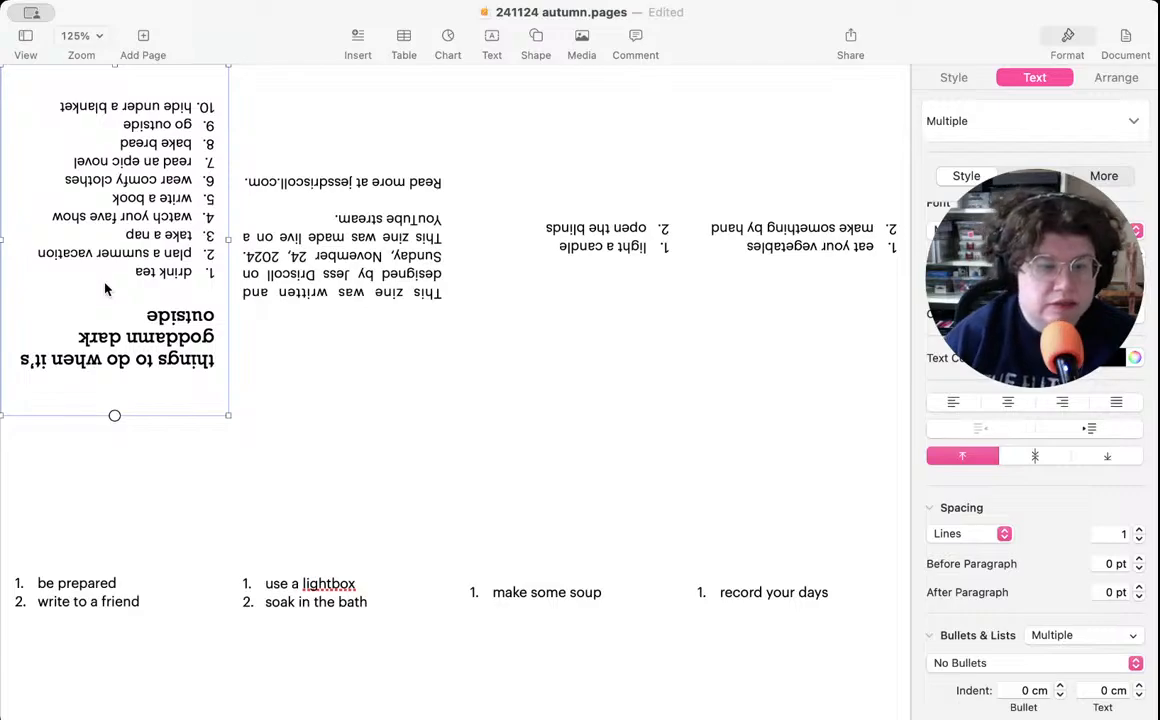
click(111, 490)
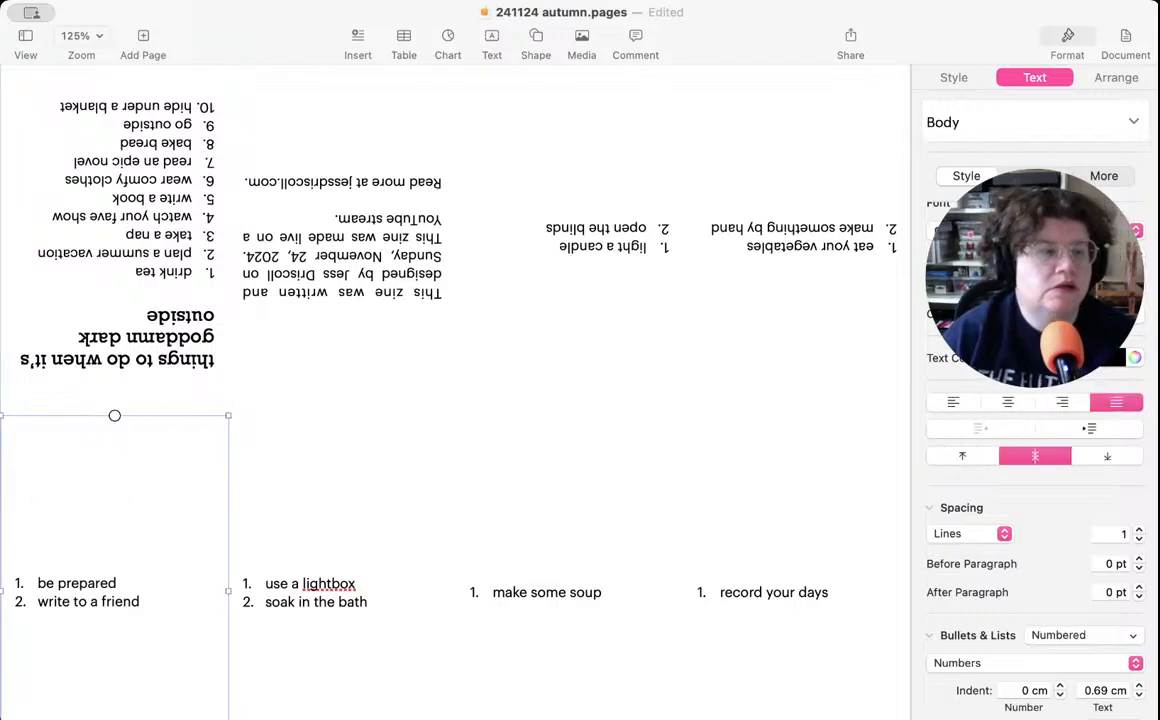
scroll(128, 578, down, 2)
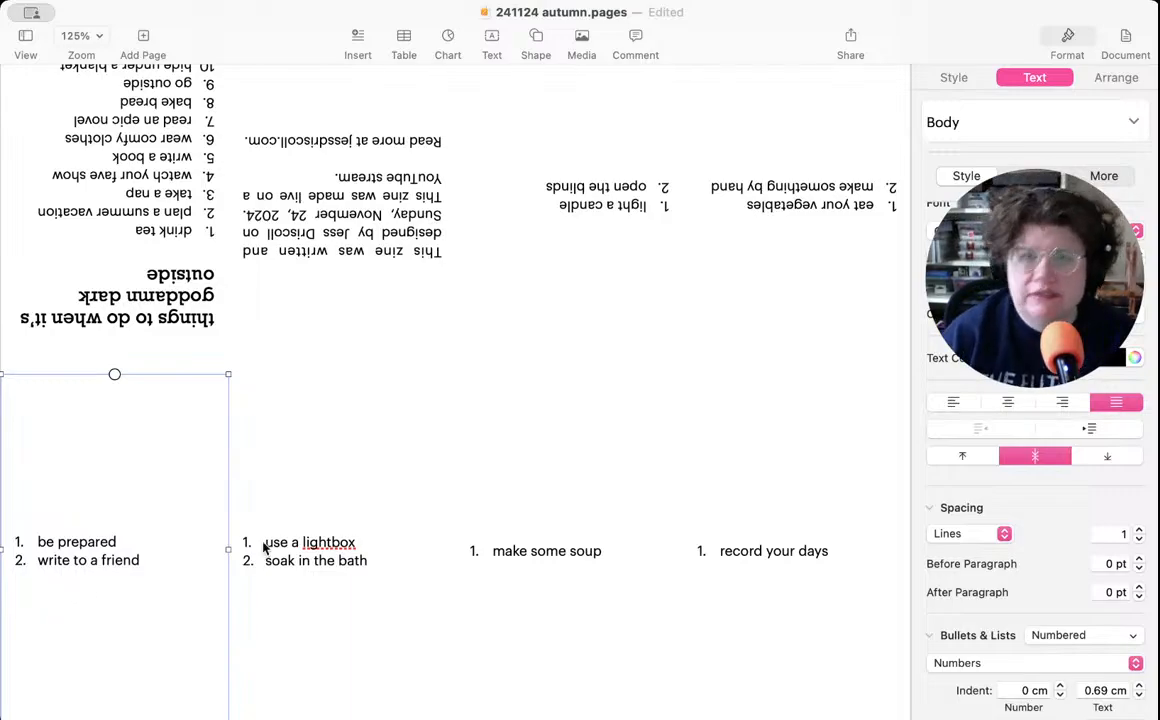
scroll(1031, 533, down, 1)
scroll(1031, 533, down, 3)
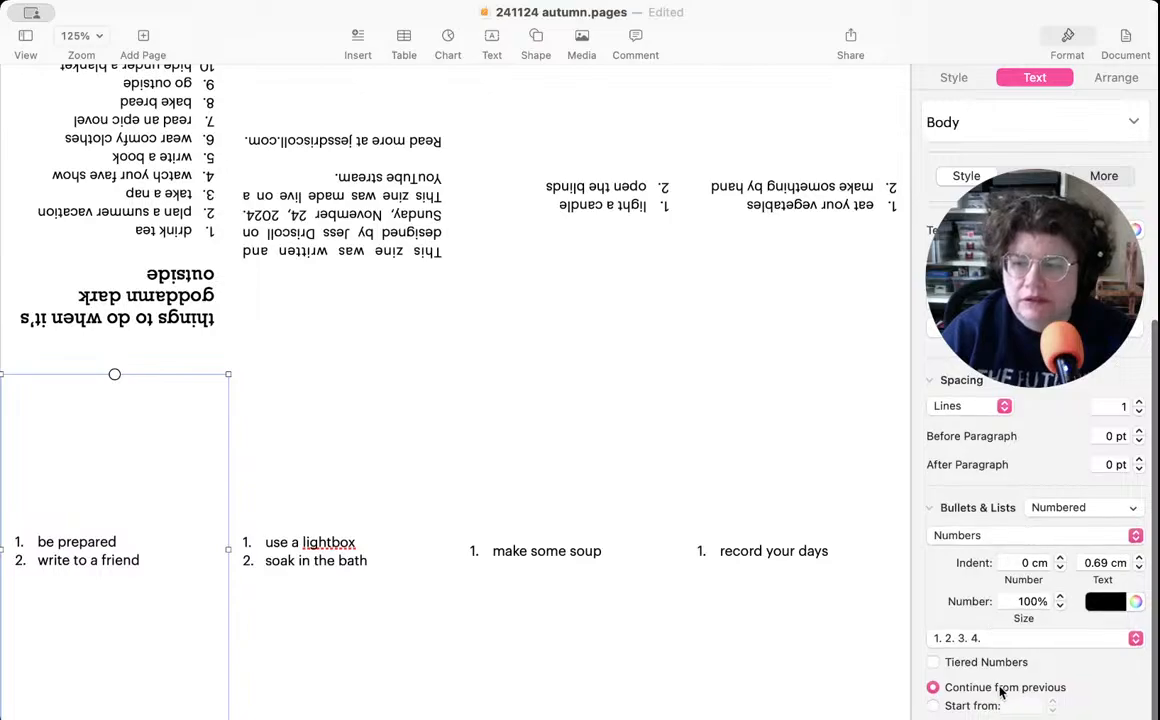
click(933, 706)
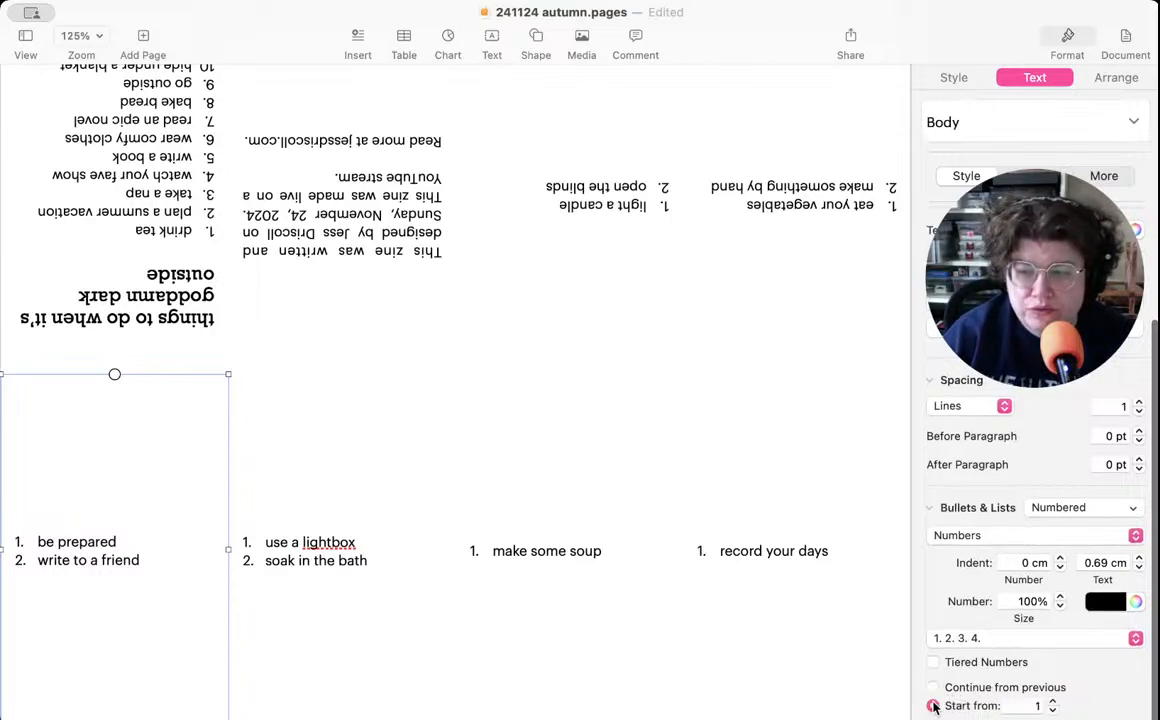
click(1053, 702)
click(1054, 702)
click(1054, 702)
click(1054, 702)
click(1054, 702)
click(1054, 702)
click(1054, 702)
click(1054, 702)
click(1054, 702)
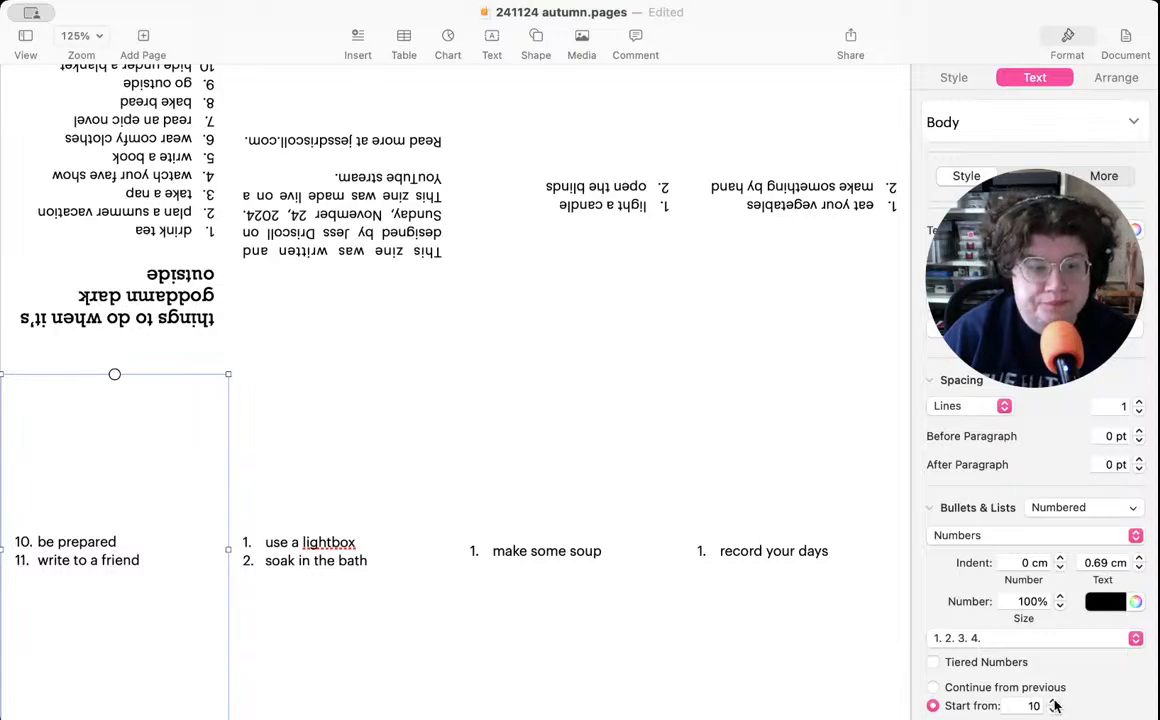
click(1054, 702)
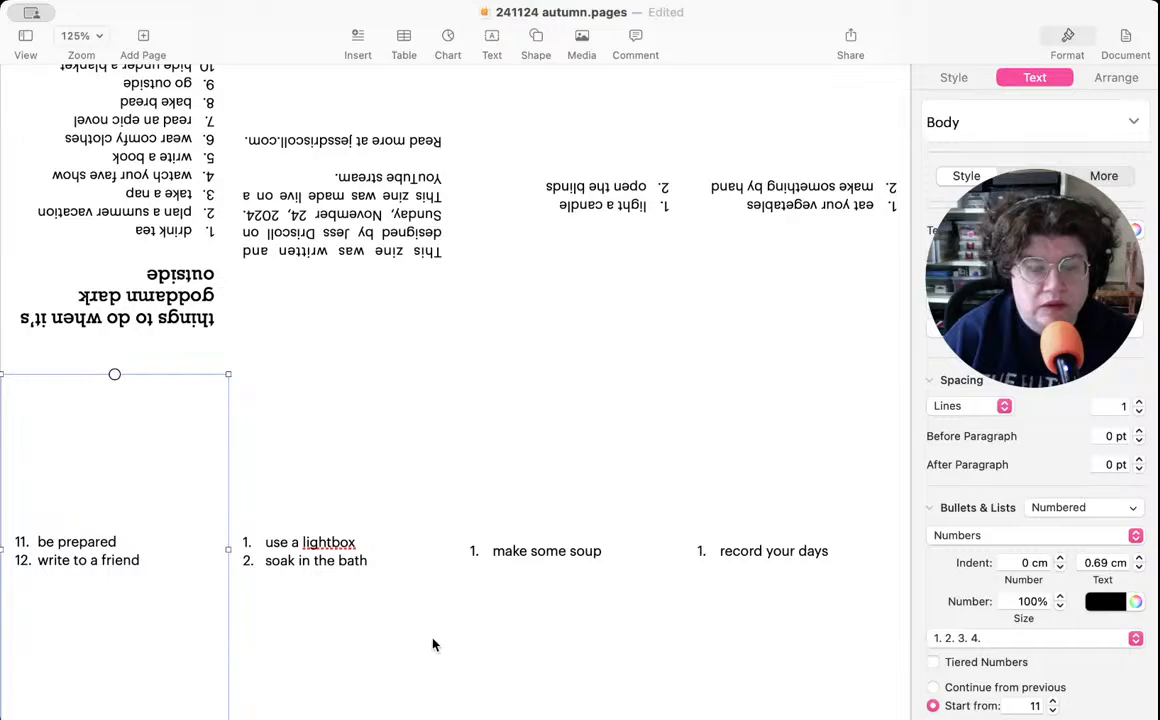
- Insert an unnumbered blank line between "be prepared" and "write to a friend" on page 1, with its list style set to None
click(311, 590)
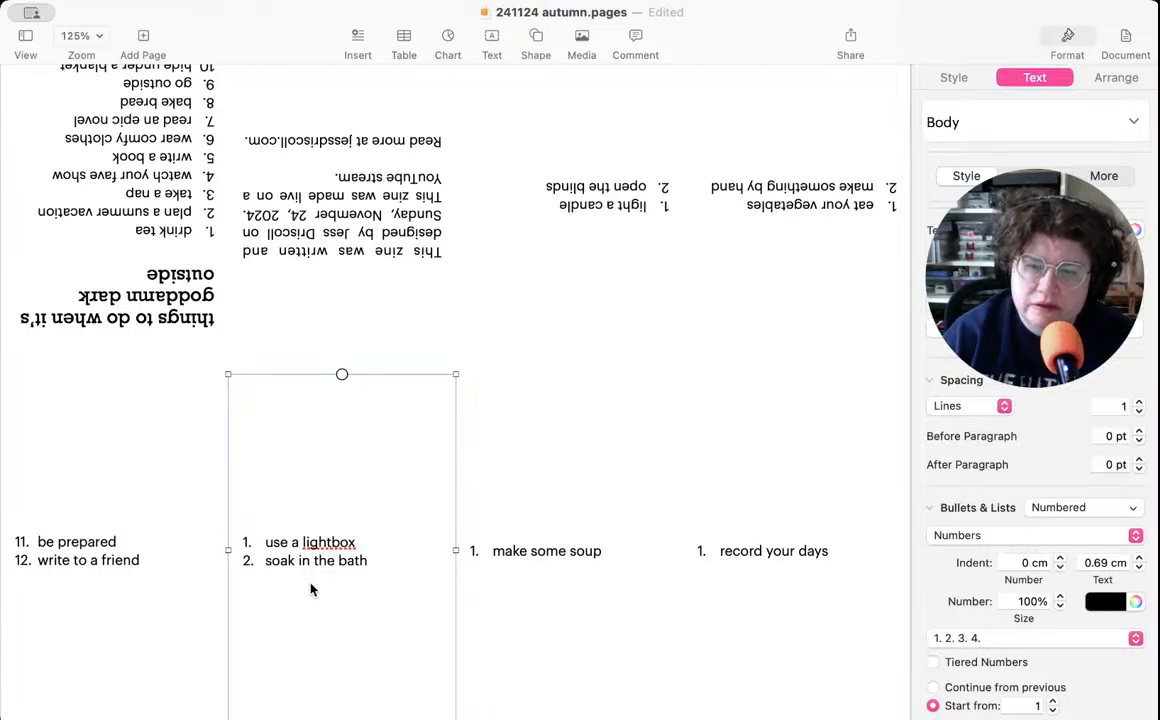
click(138, 545)
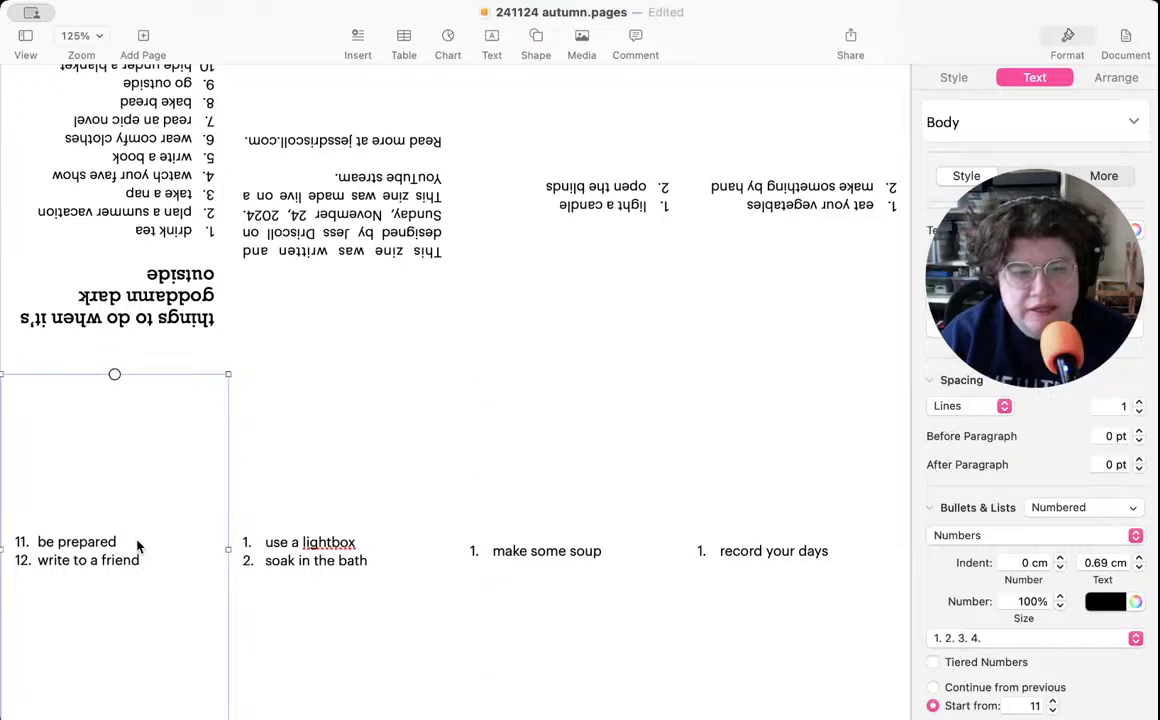
click(118, 545)
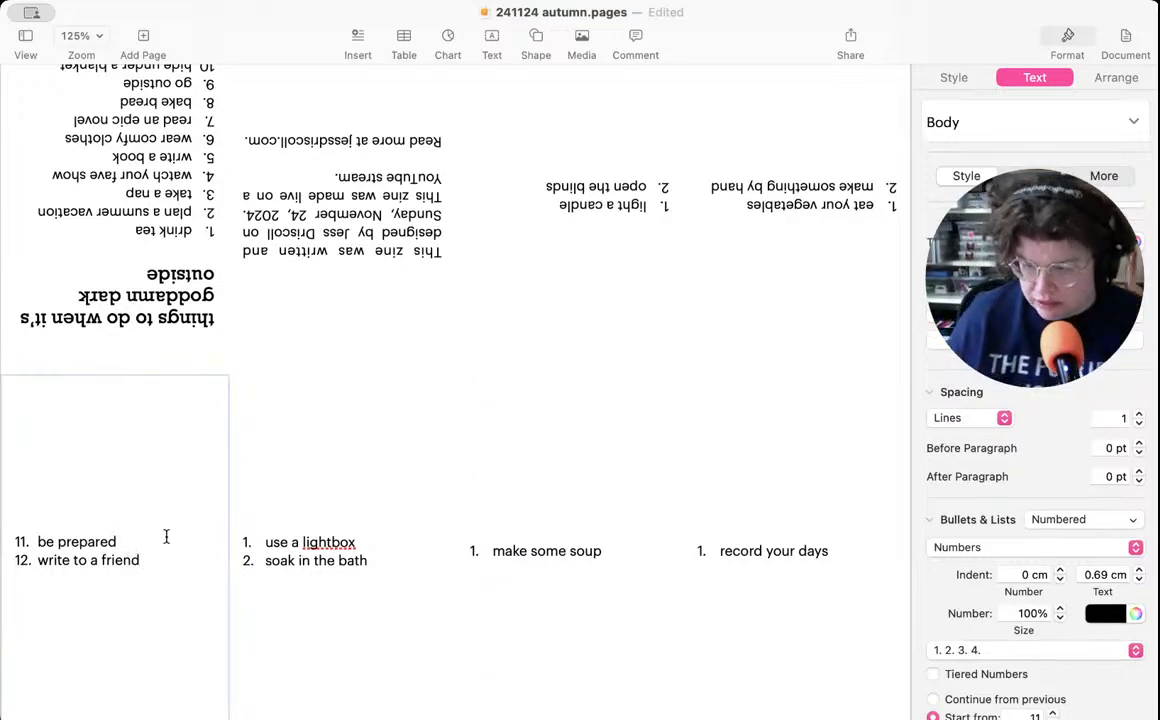
key(Return)
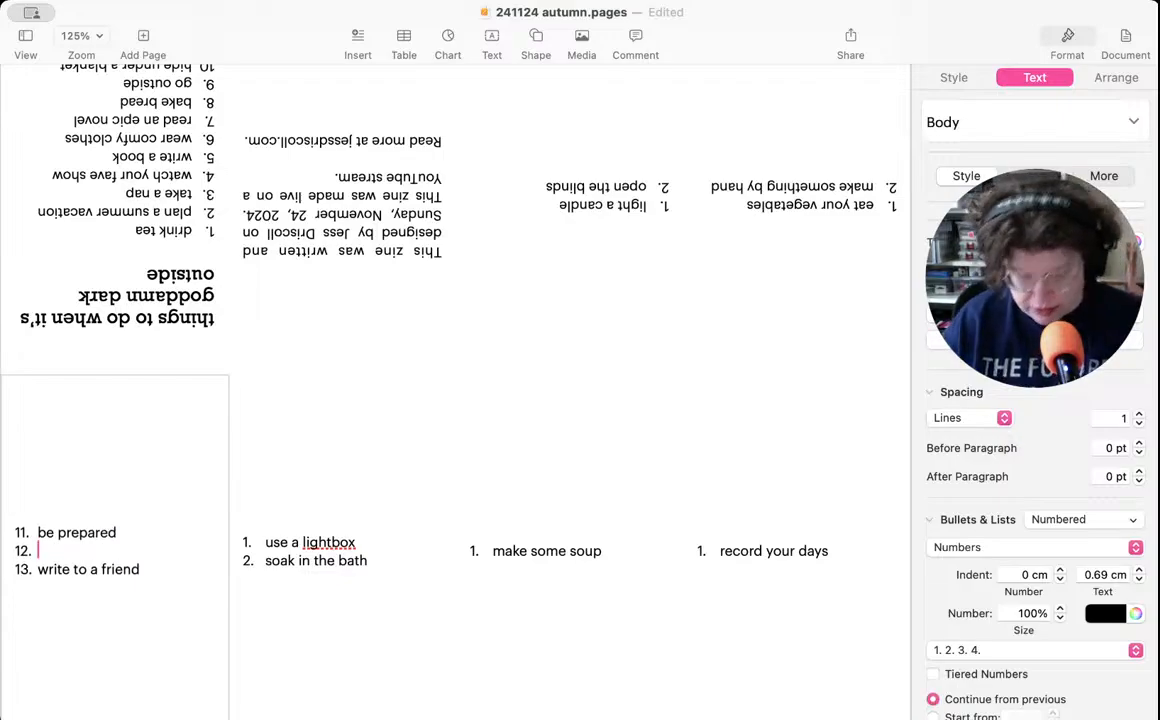
key(Tab)
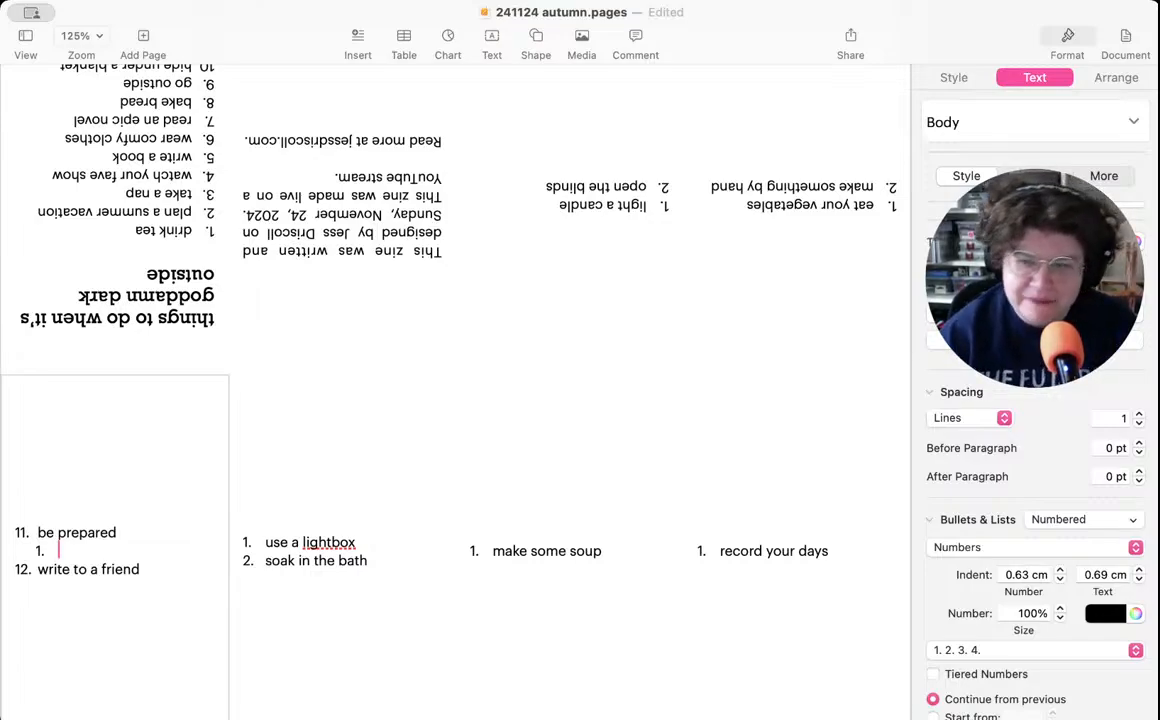
click(1062, 522)
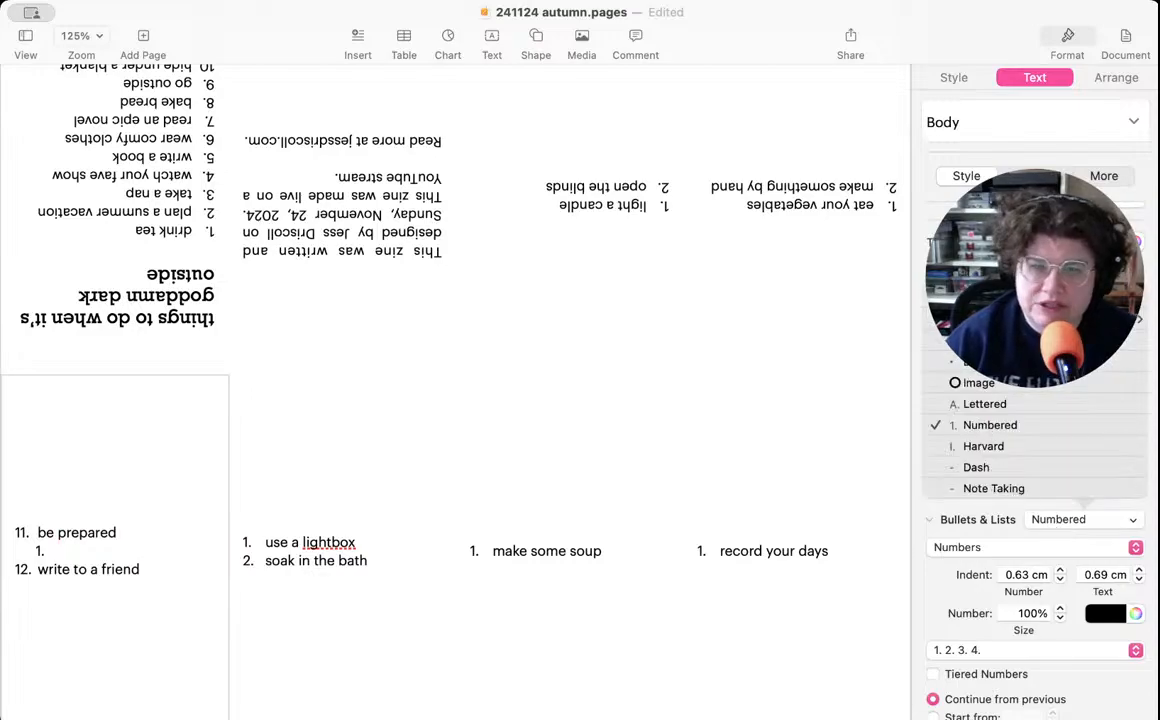
click(990, 319)
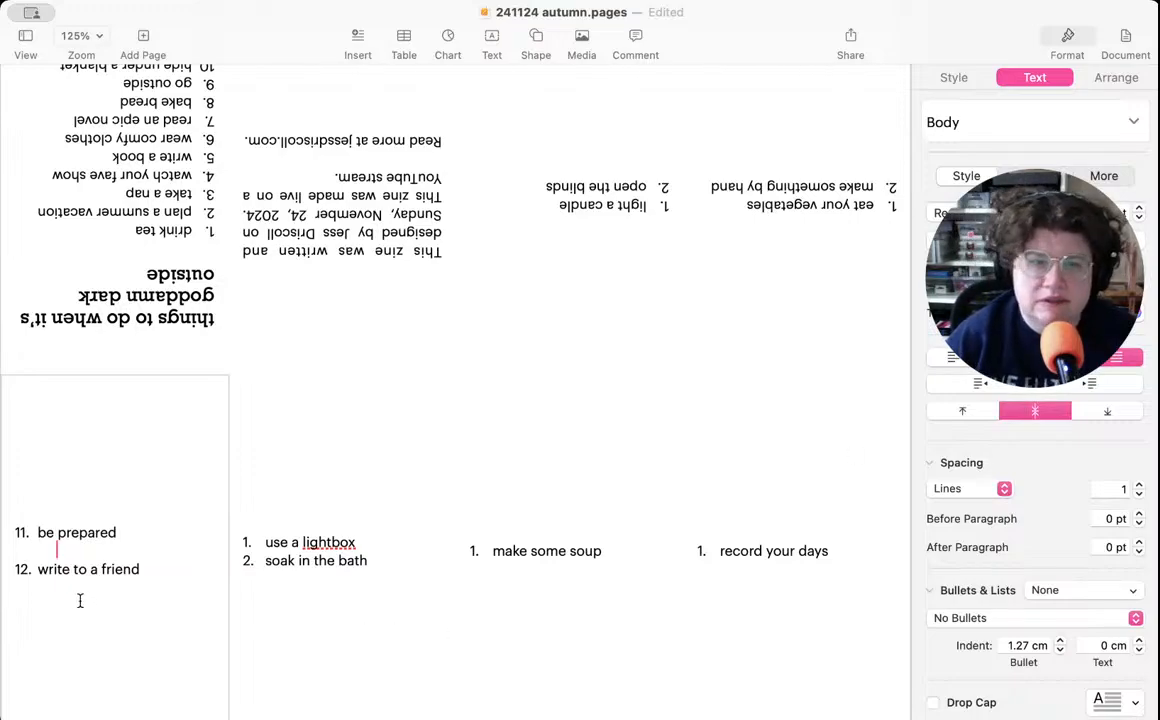
- Start the numbering of the page 2 list, "use a lightbox" and "soak in the bath", from 13
click(342, 562)
scroll(1054, 609, down, 2)
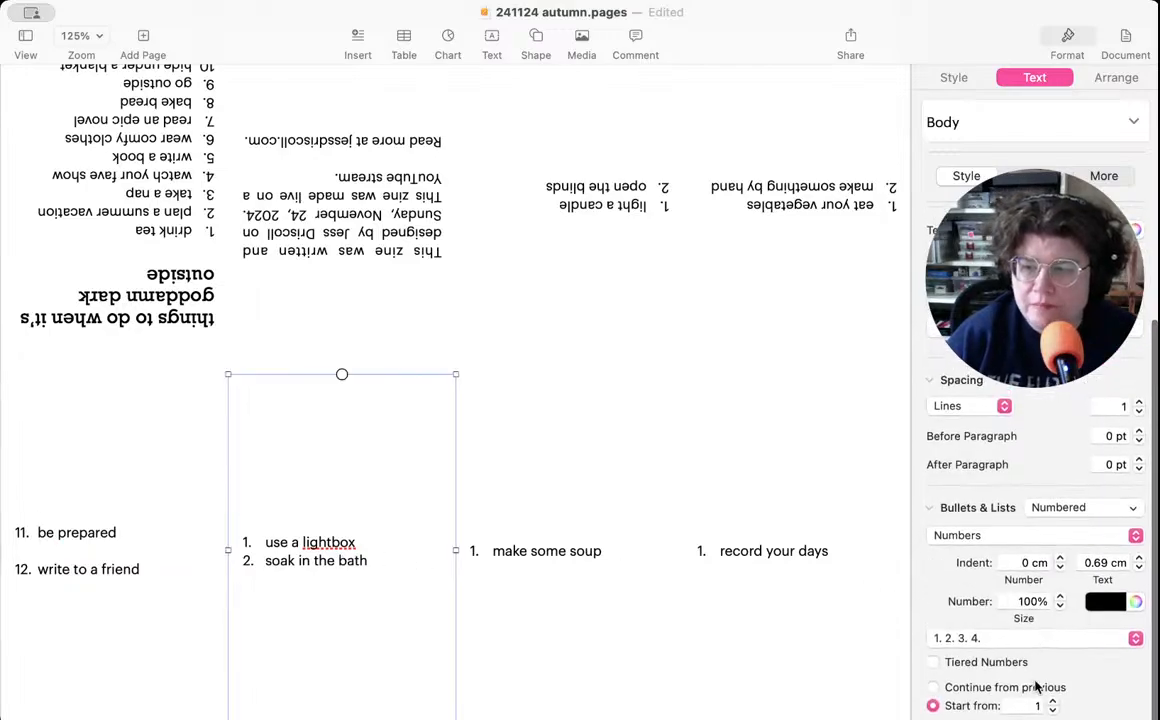
click(1053, 702)
click(1053, 702)
click(1053, 702)
click(1053, 702)
click(1053, 702)
click(1054, 701)
click(1054, 701)
click(1054, 701)
click(1054, 701)
click(1054, 701)
click(1054, 701)
click(1054, 701)
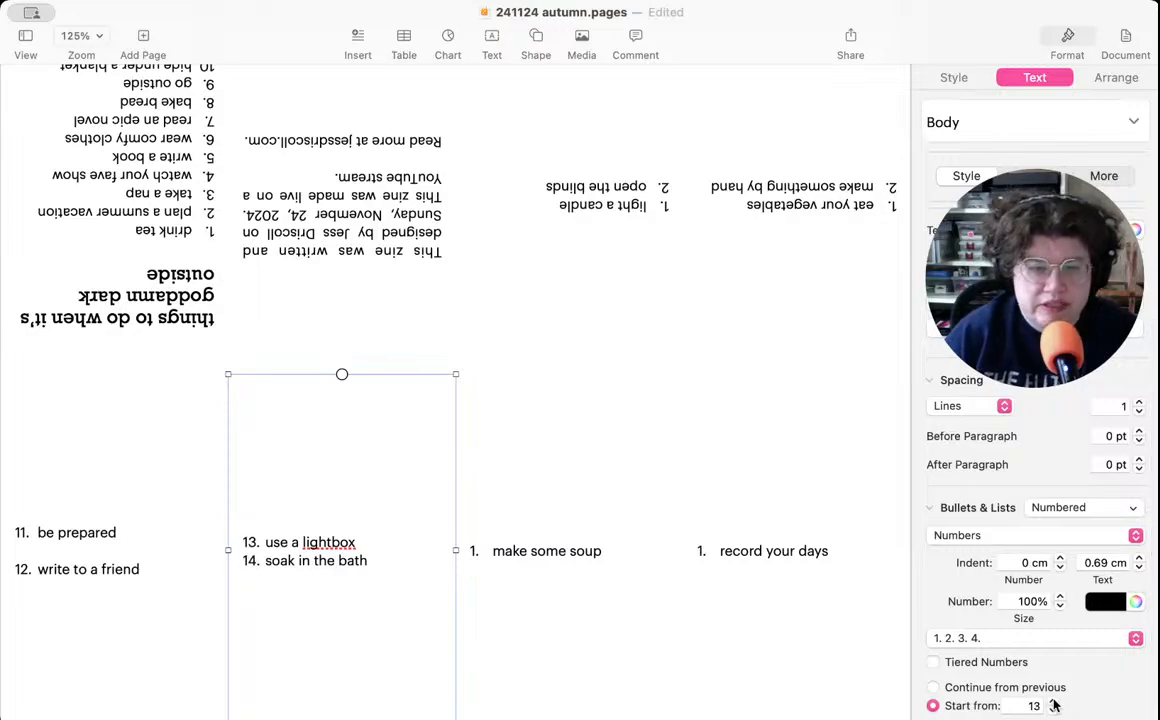
- Start the numbering of the page 3 list, "make some soup", from 15
click(501, 586)
click(1053, 702)
click(1053, 702)
click(1053, 702)
click(1053, 702)
click(1053, 702)
click(1053, 702)
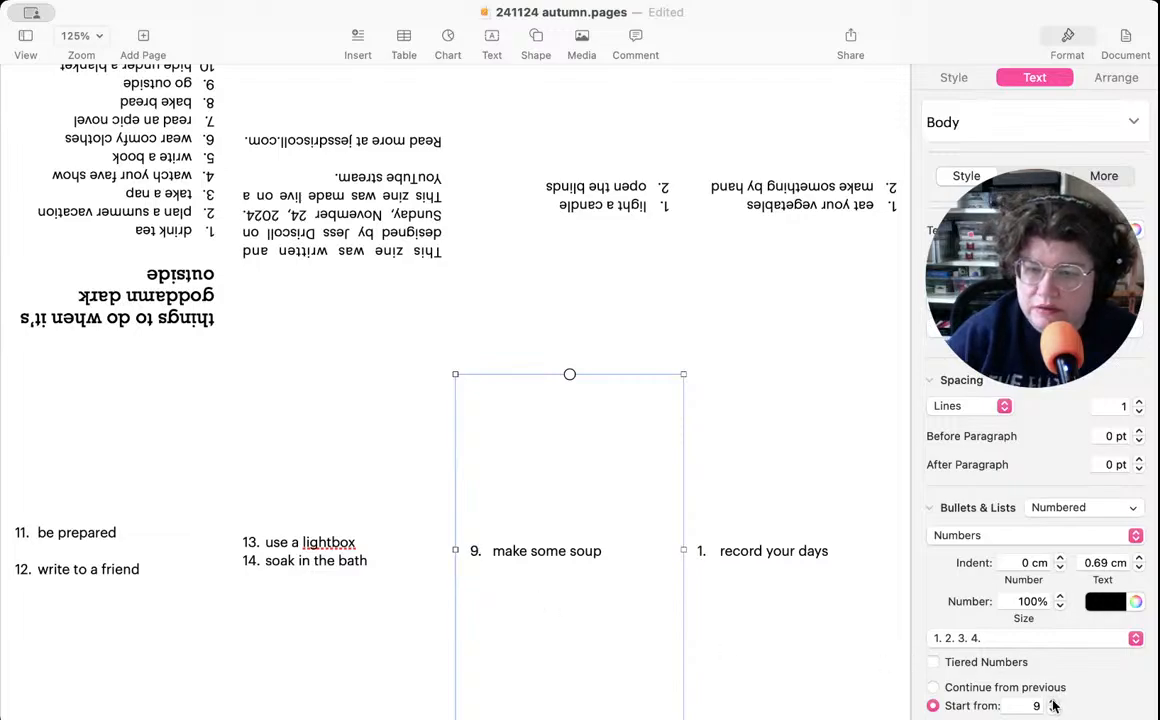
click(1053, 702)
- Start the numbering of the page 4 list, "record your days", from 16
click(1053, 702)
click(1053, 702)
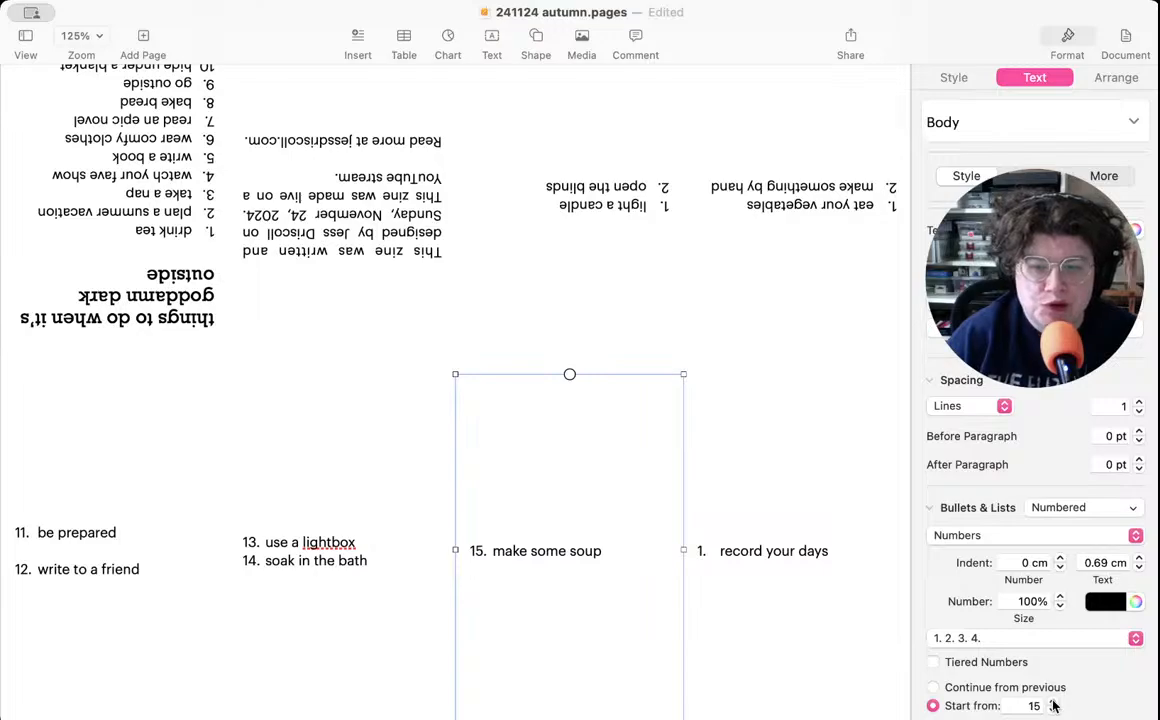
click(772, 629)
click(1053, 702)
click(1053, 702)
click(1053, 702)
click(1053, 702)
click(1053, 702)
click(1053, 702)
click(1053, 702)
click(1053, 702)
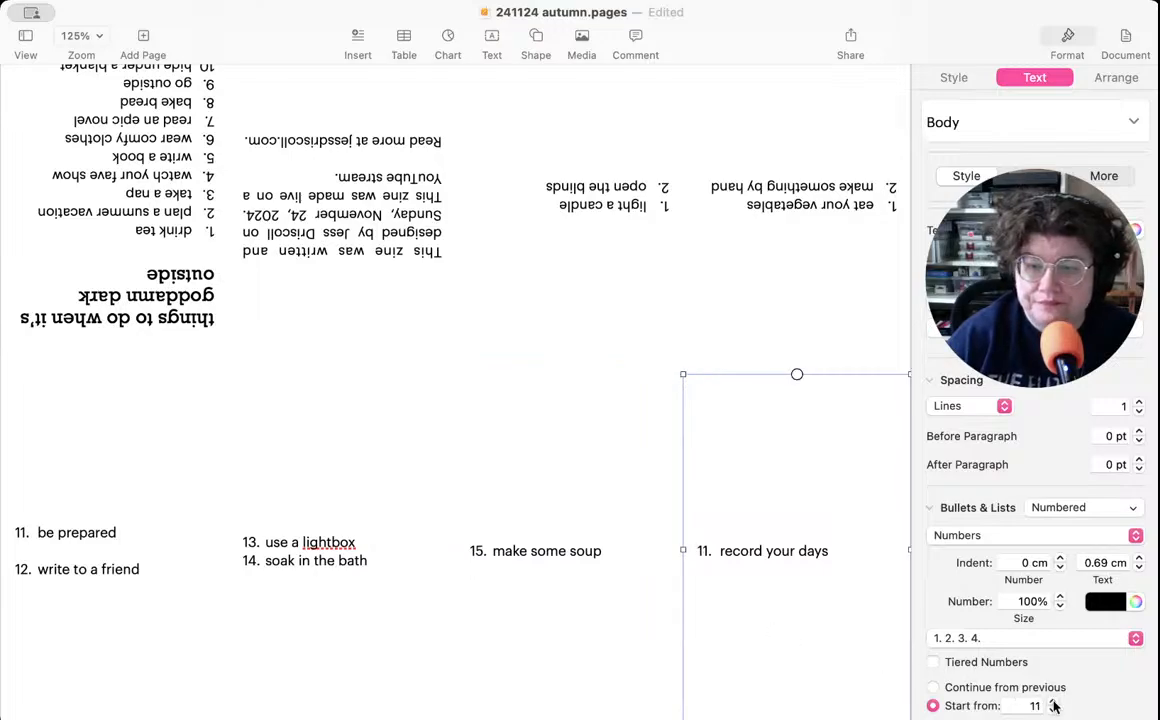
click(1053, 702)
click(1053, 702)
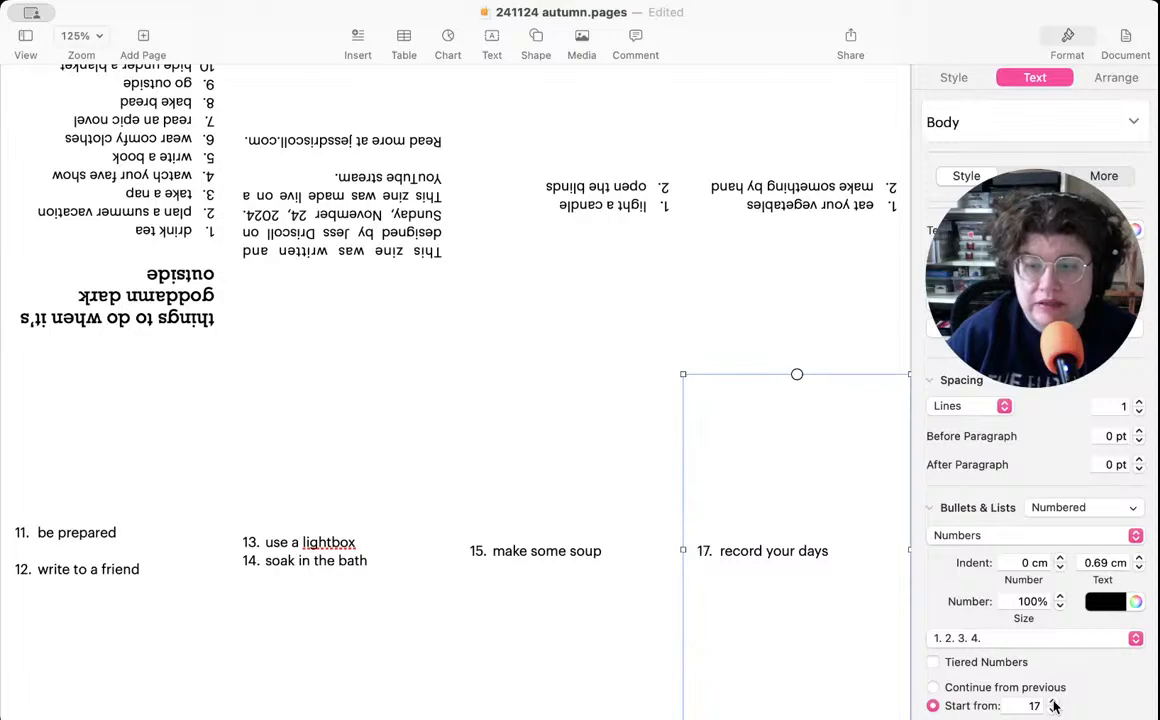
click(1053, 709)
- Start the numbering of the page 5 list, "eat your vegetables" and "make something by hand", from 17
click(750, 220)
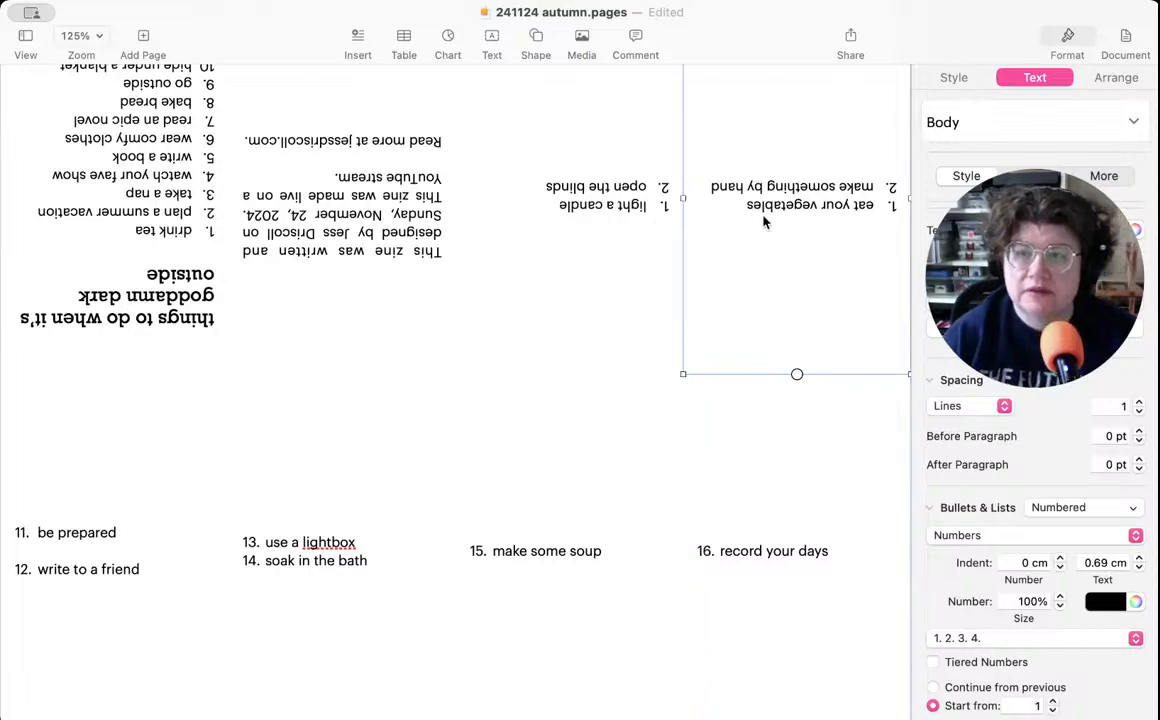
click(1053, 702)
click(1053, 702)
click(1053, 702)
double_click(1053, 702)
click(1053, 702)
click(1053, 702)
click(1053, 702)
double_click(1053, 702)
double_click(1053, 702)
click(1053, 702)
double_click(1053, 702)
click(1053, 702)
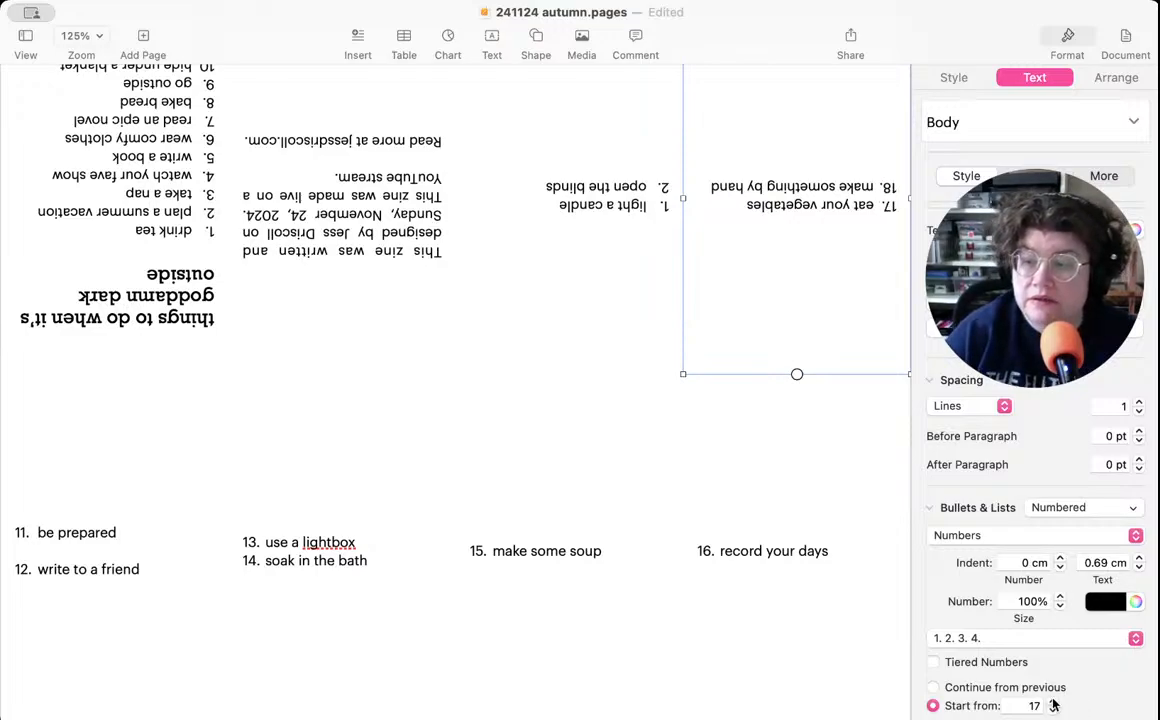
- Start the numbering of the page 6 list, "light a candle" and "open the blinds", from 19
click(538, 254)
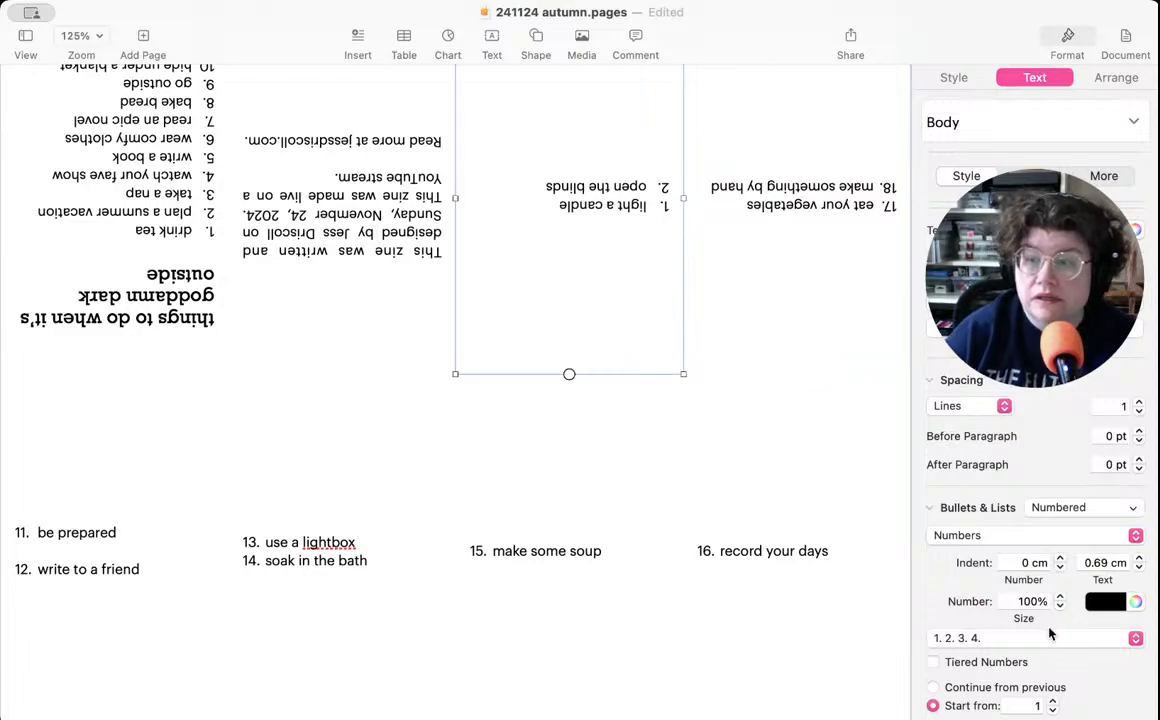
click(1053, 702)
triple_click(1053, 702)
triple_click(1053, 702)
double_click(1053, 702)
triple_click(1053, 702)
double_click(1053, 702)
click(1053, 702)
double_click(1053, 702)
click(1053, 702)
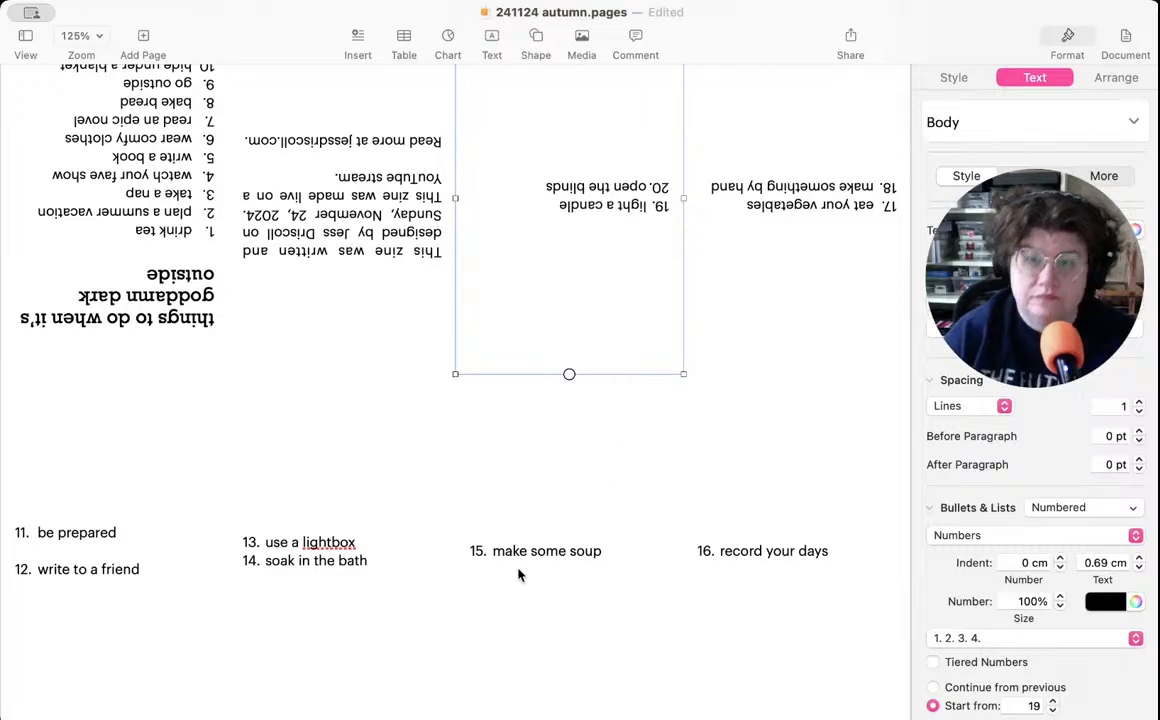
- Insert a blank line with list style None between "use a lightbox" and "soak in the bath" on page 2
click(536, 616)
click(289, 593)
click(365, 541)
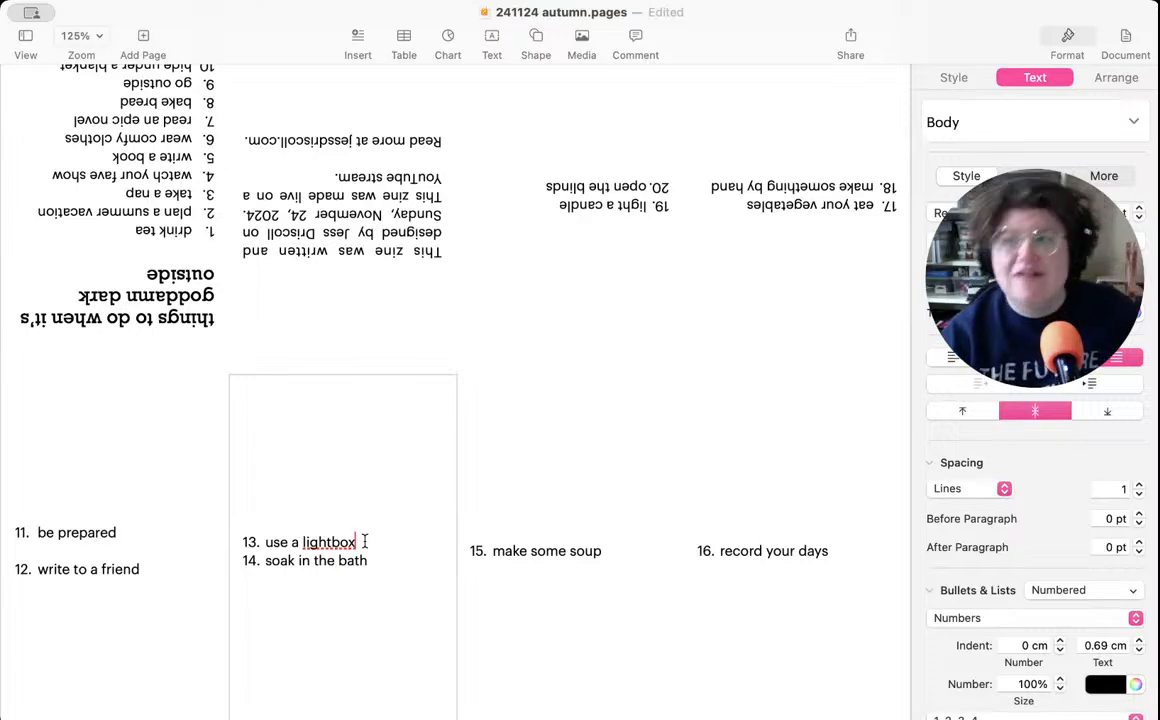
key(super+Tab)
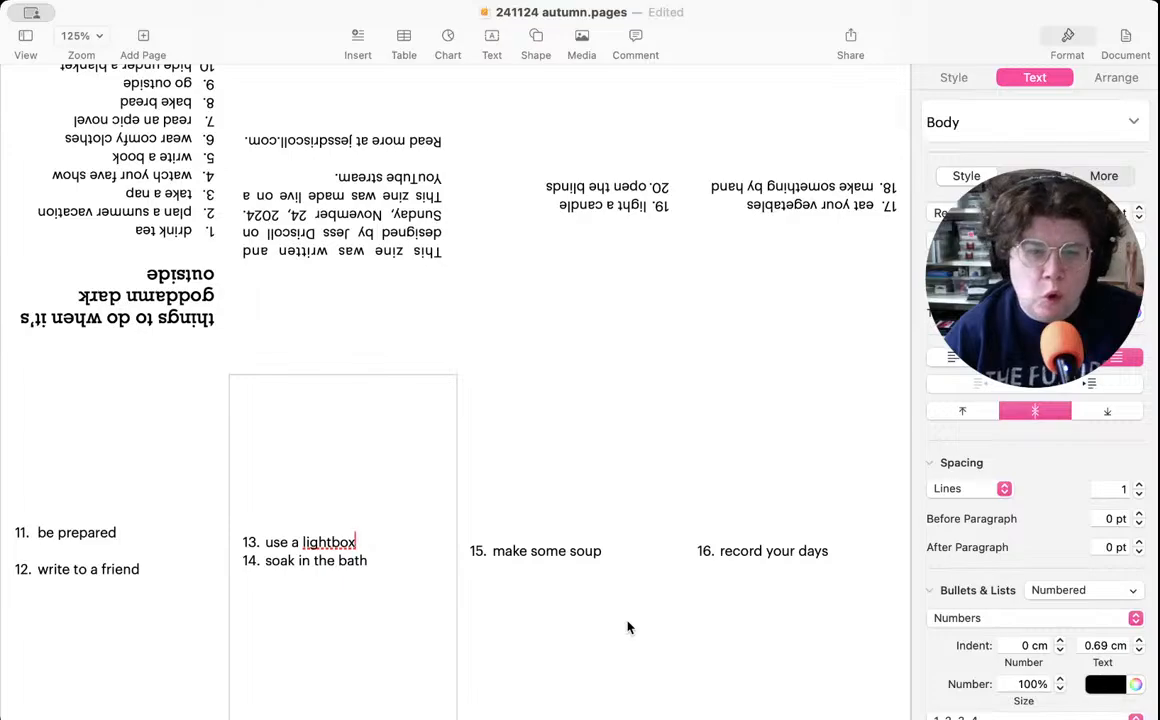
key(Return)
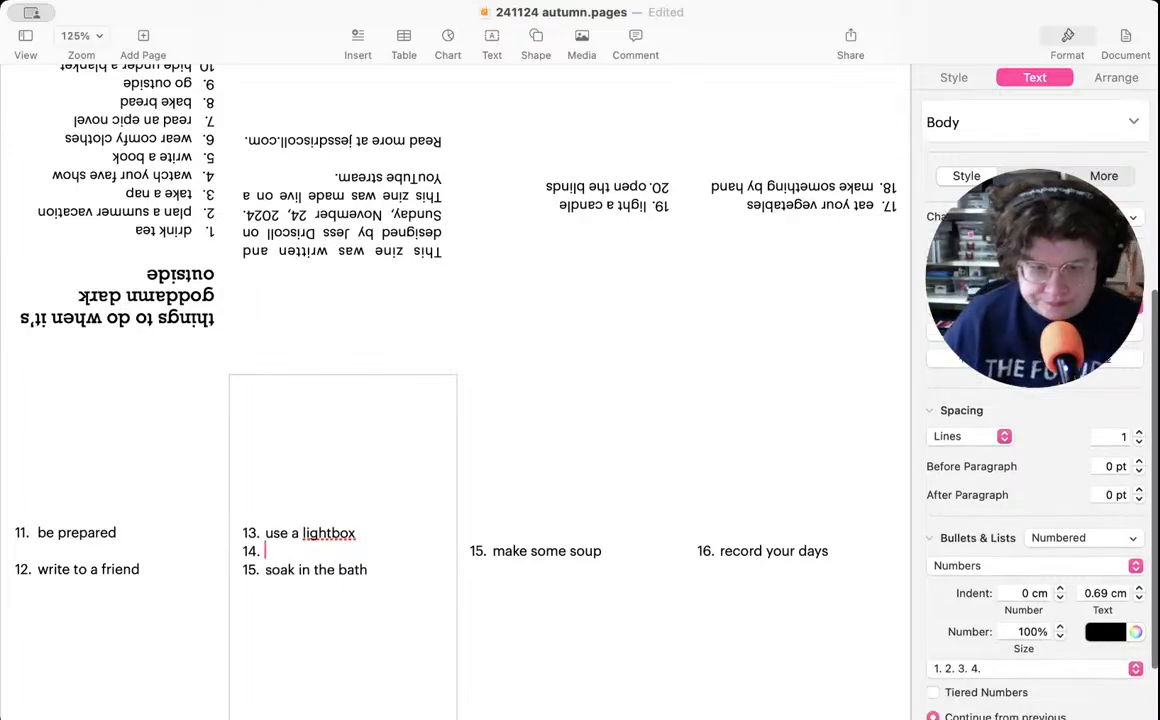
click(1045, 538)
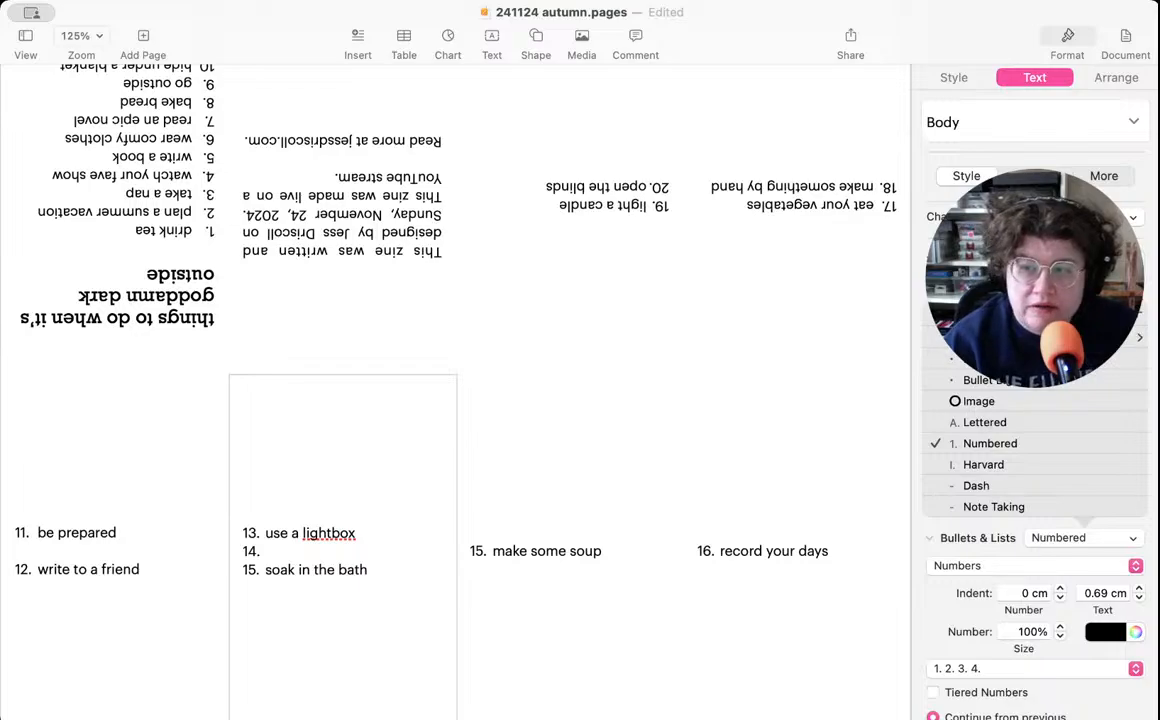
click(975, 337)
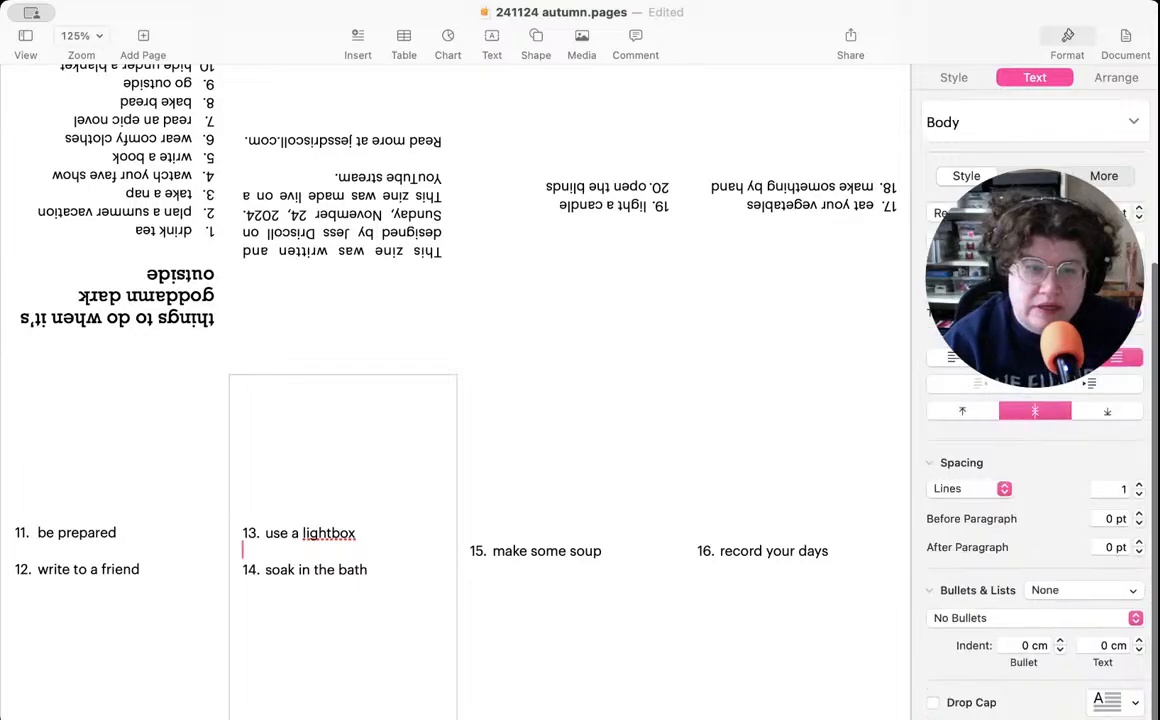
- Insert a blank line with list style None between "eat your vegetables" and "make something by hand" on page 5
click(535, 598)
click(787, 288)
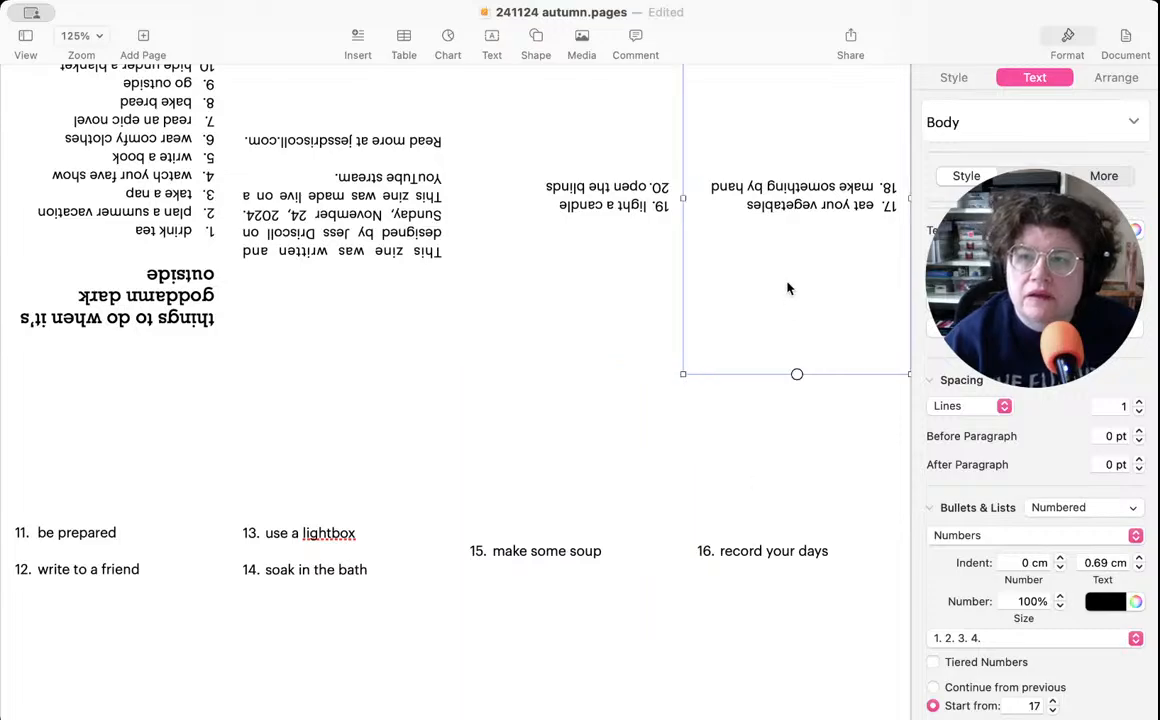
double_click(731, 199)
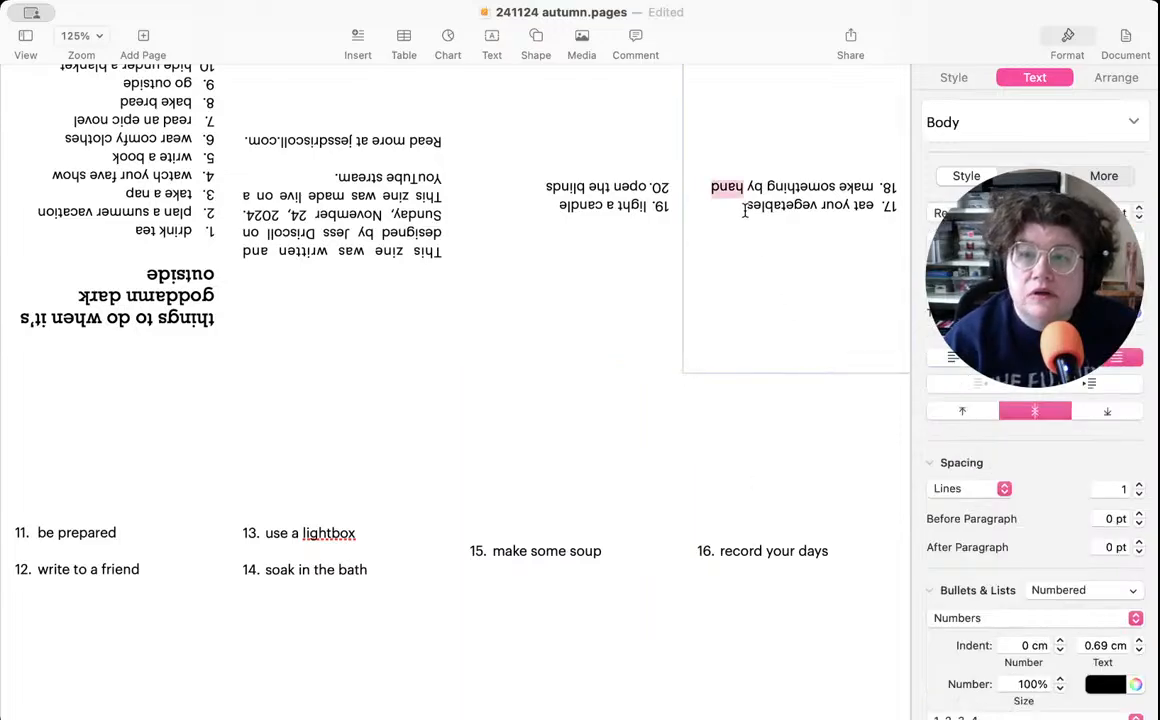
click(745, 210)
key(Return)
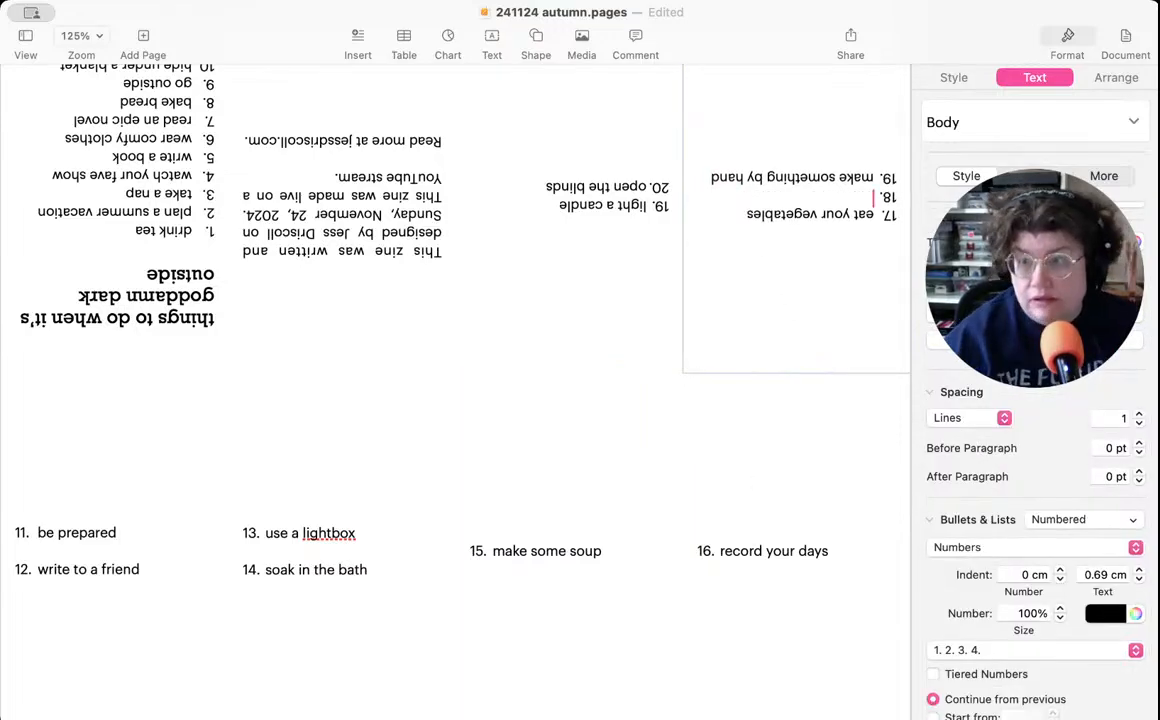
click(1060, 520)
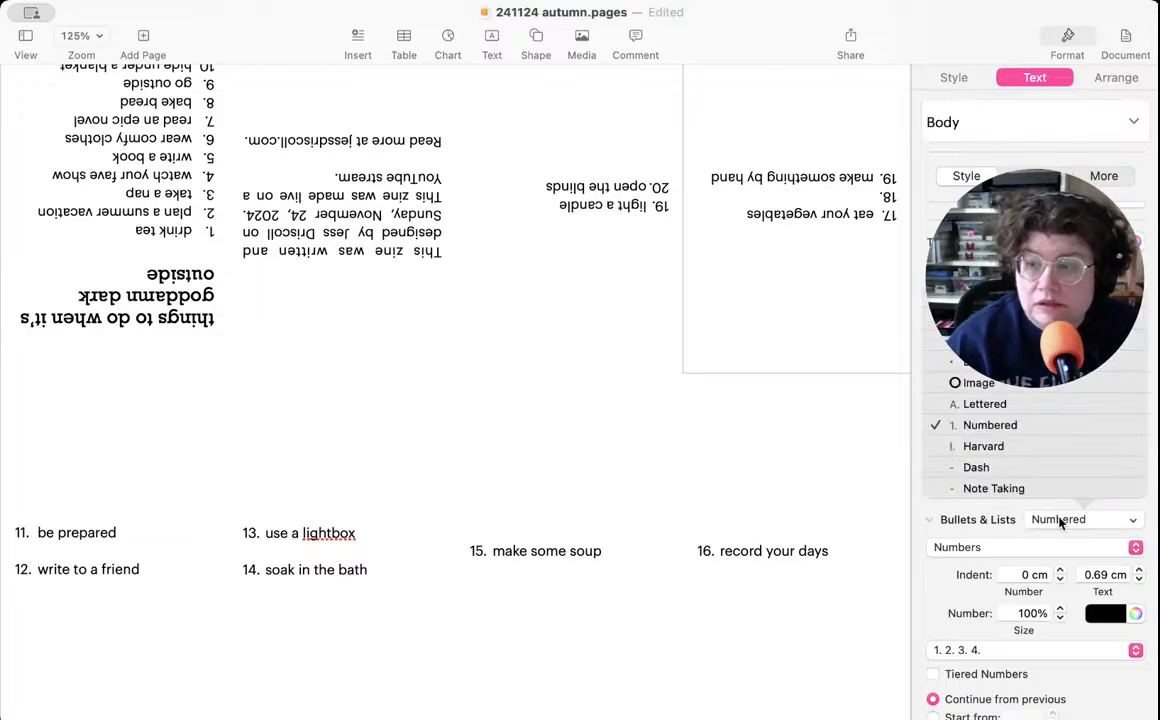
click(978, 341)
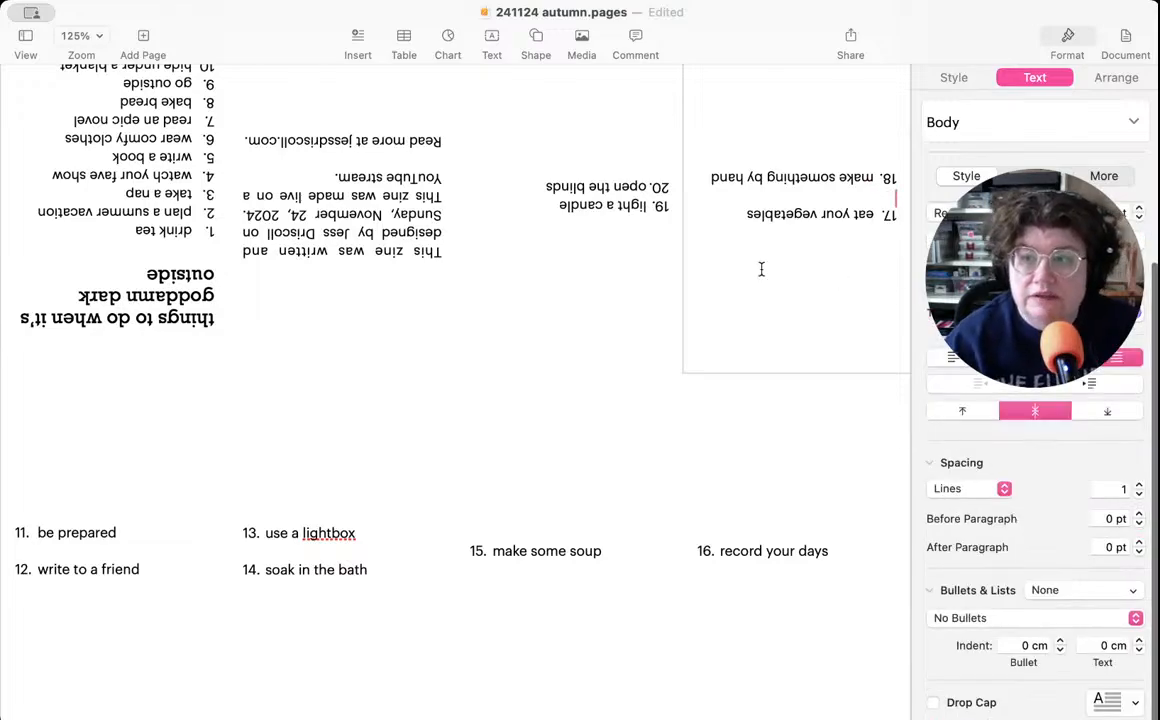
- Insert a blank line with list style None between "light a candle" and "open the blinds" on page 6, and save the document
click(585, 250)
click(545, 215)
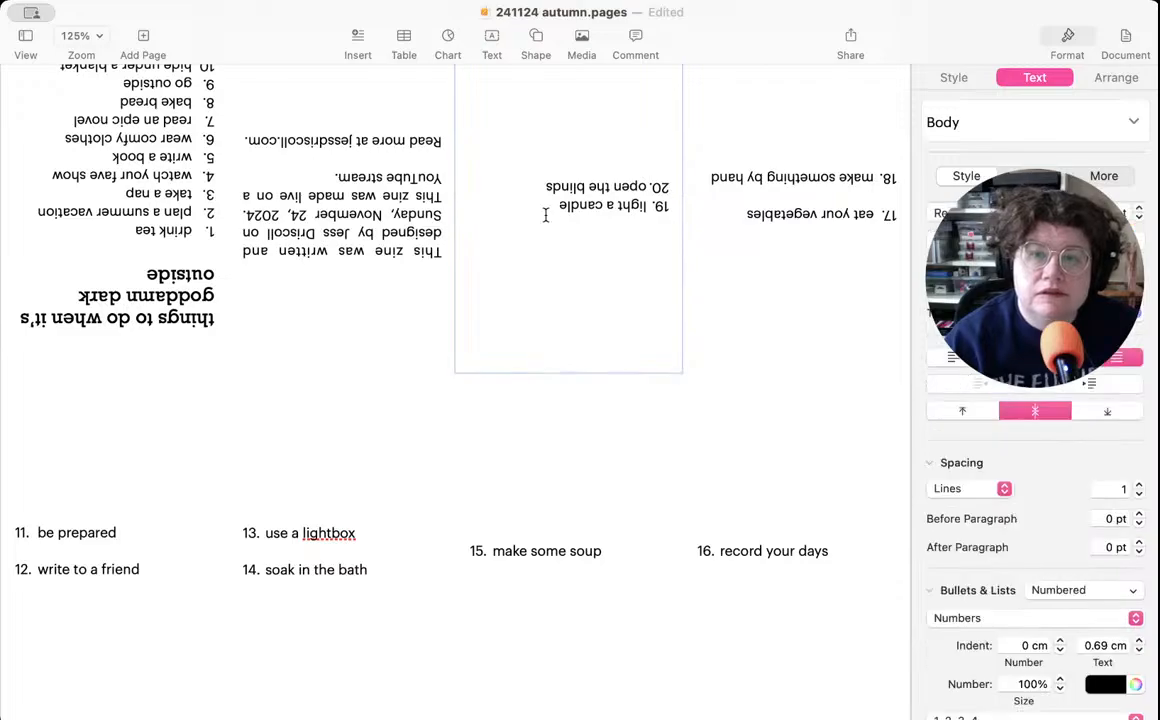
key(BackSpace)
text(e)
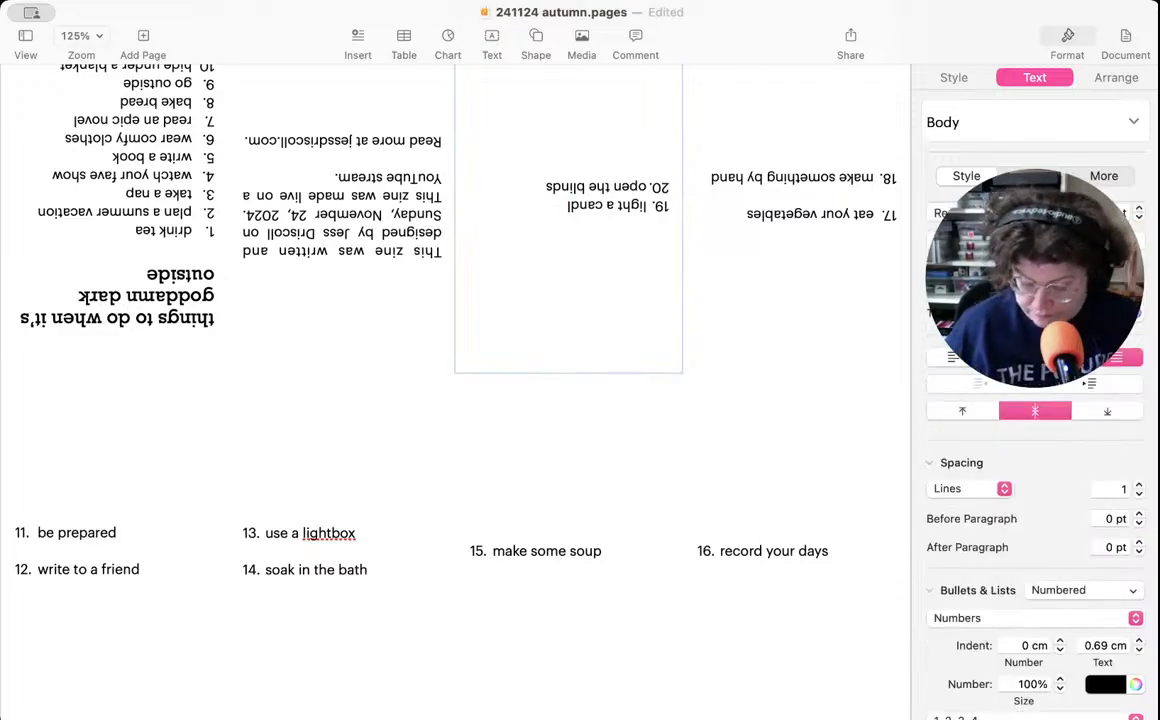
key(Return)
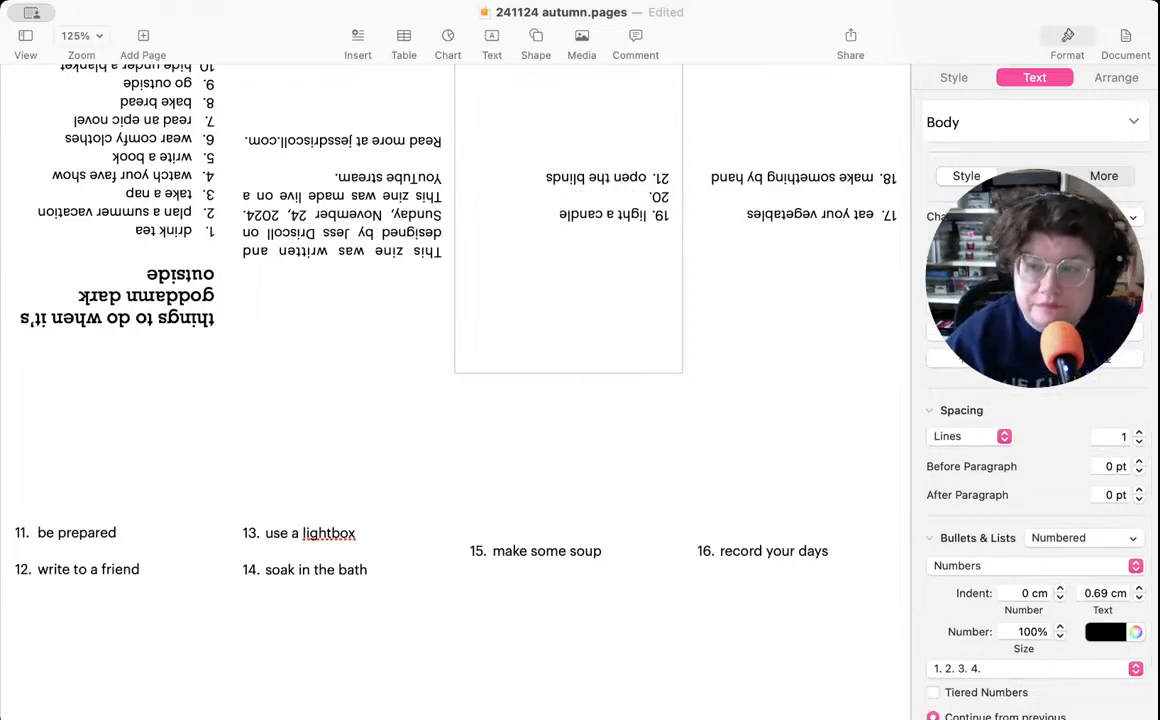
click(1065, 547)
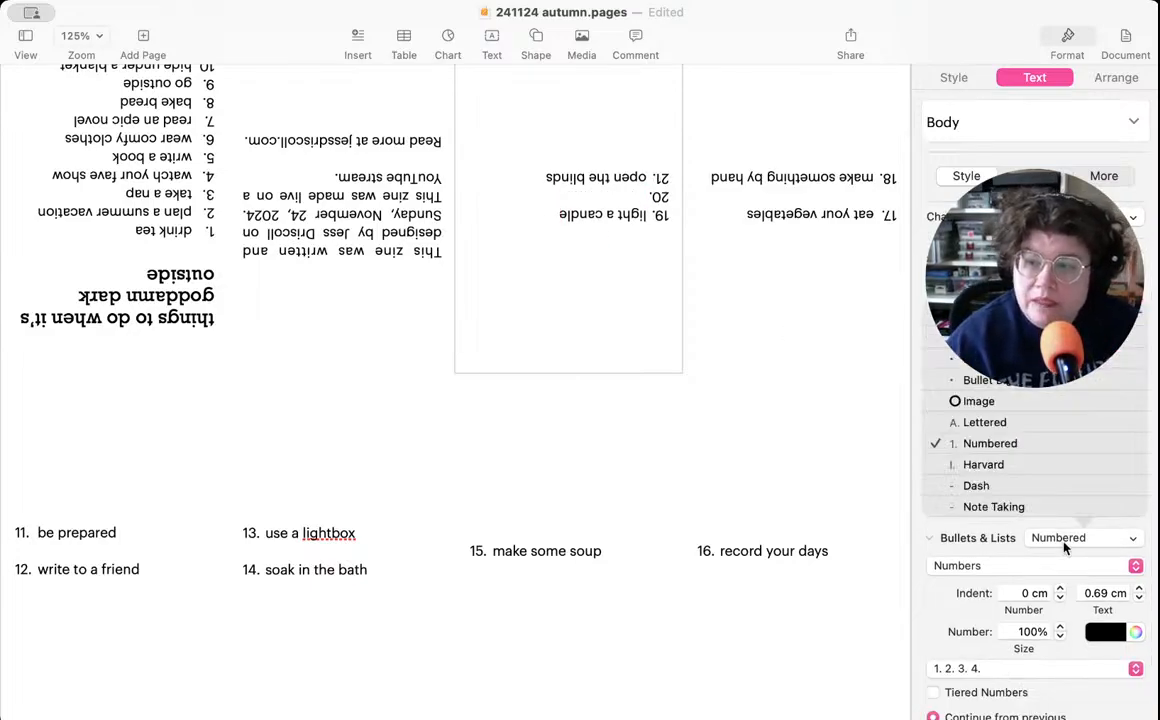
click(975, 345)
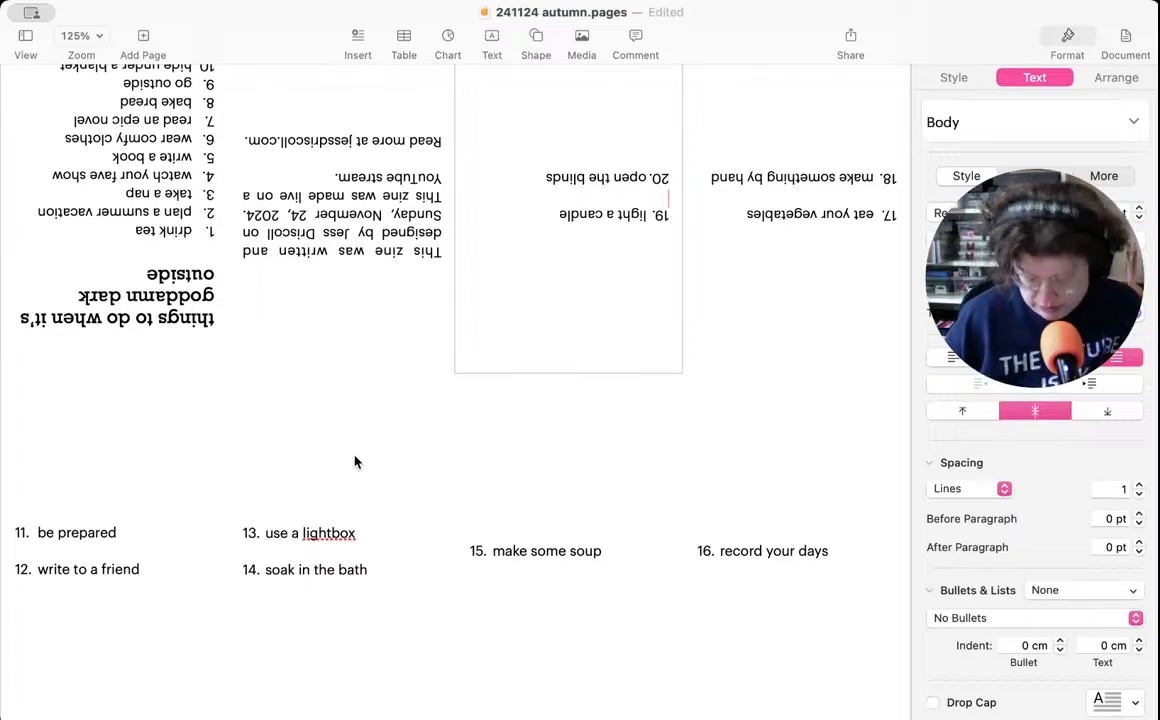
key(super+s)
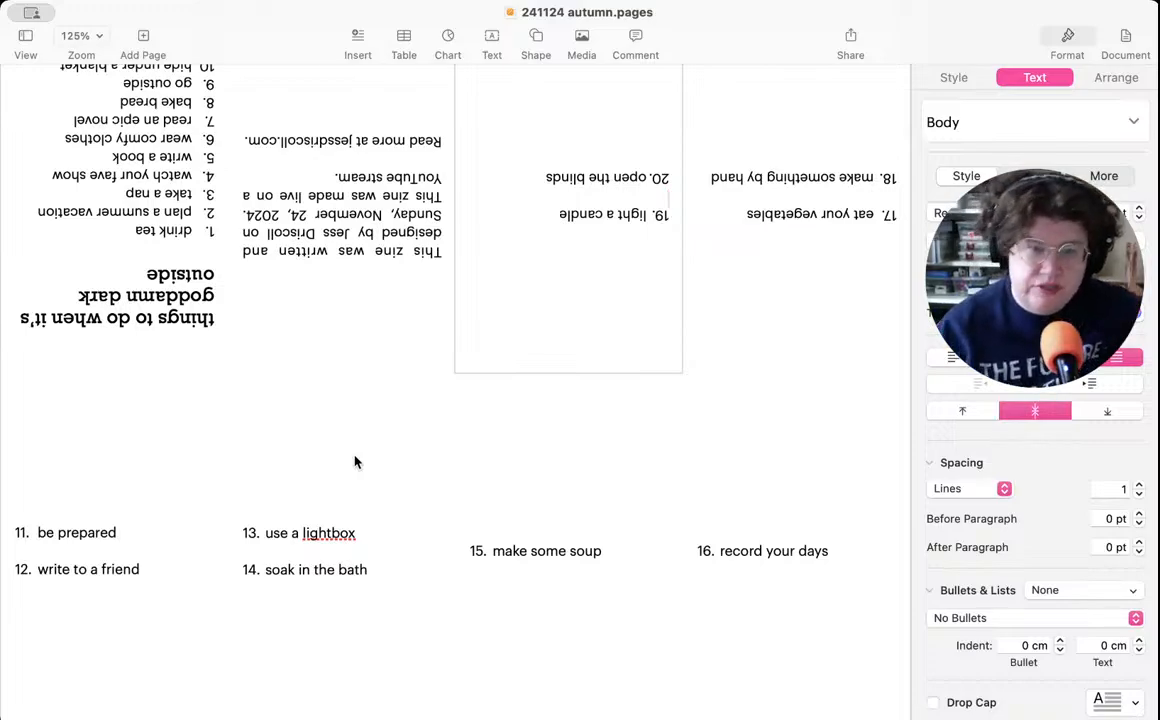
- Switch to Safari and close the XOXO Zone and itch.io tabs, keeping only the WonderSpace timer page open
key(super+Tab)
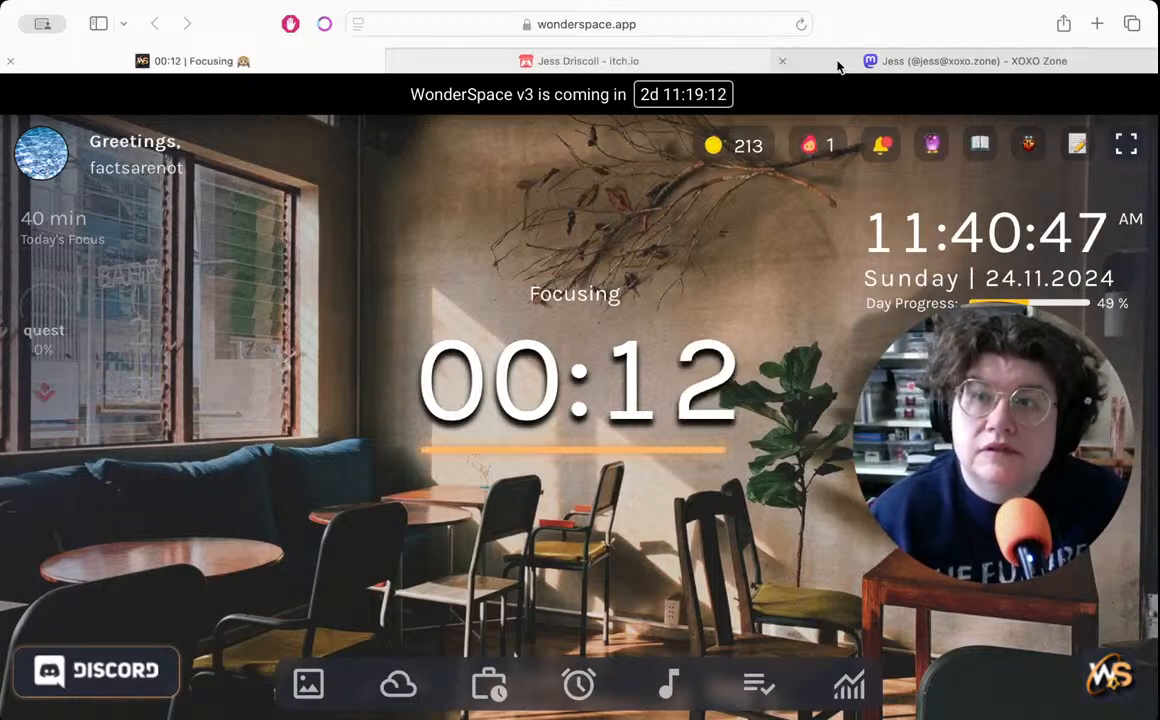
click(783, 62)
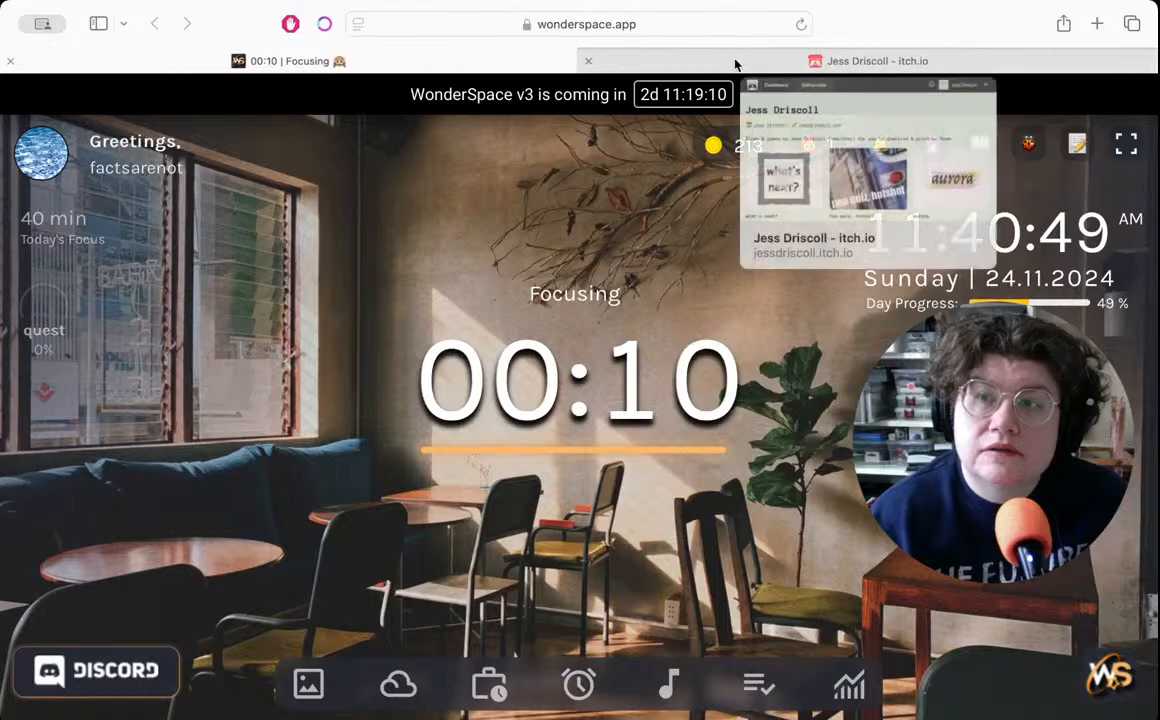
click(590, 61)
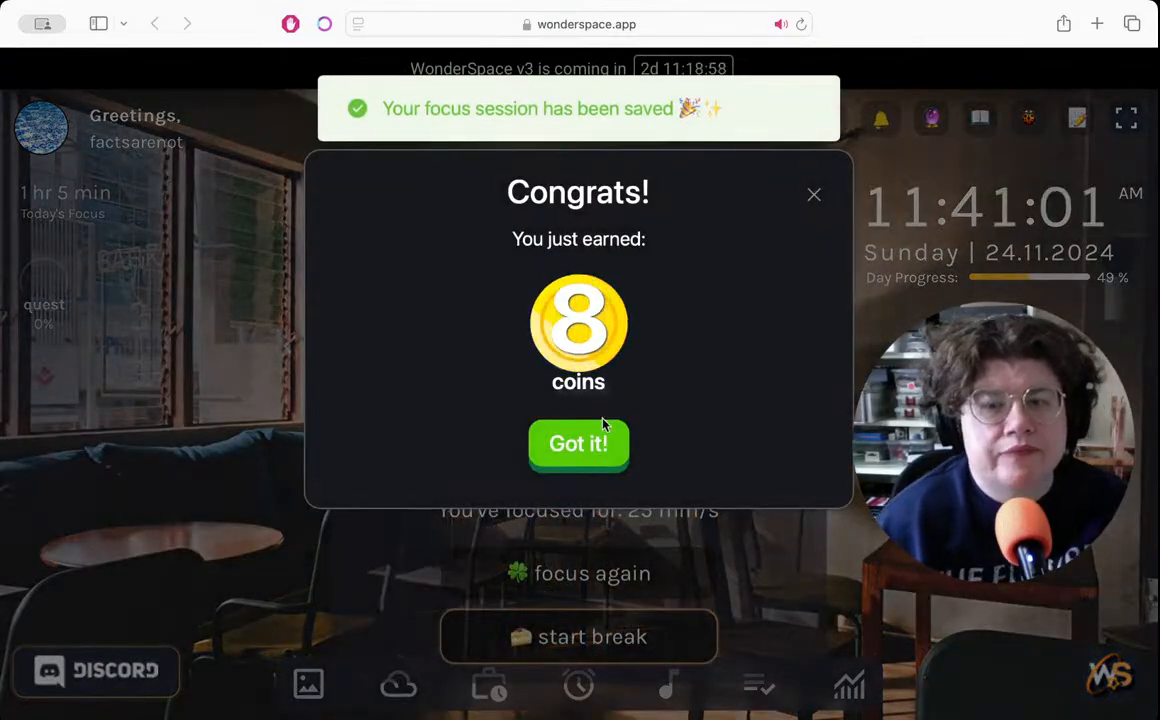
- Acknowledge the coin reward for the completed WonderSpace focus session and start the break timer
click(584, 452)
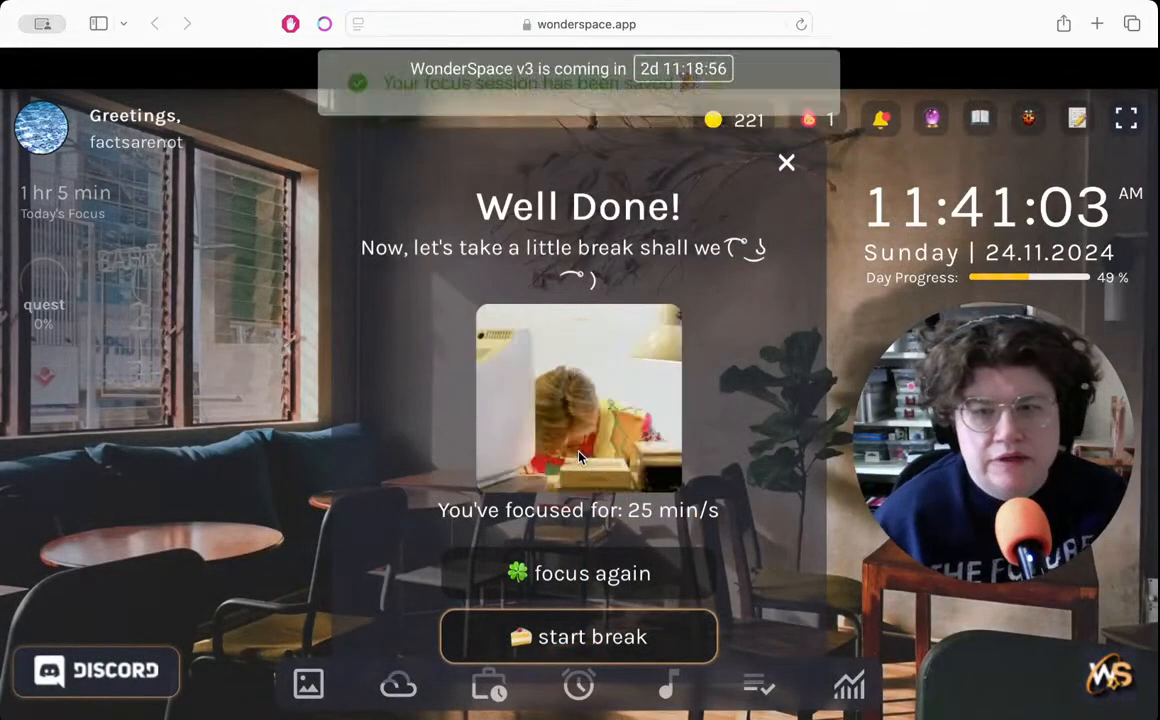
click(590, 638)
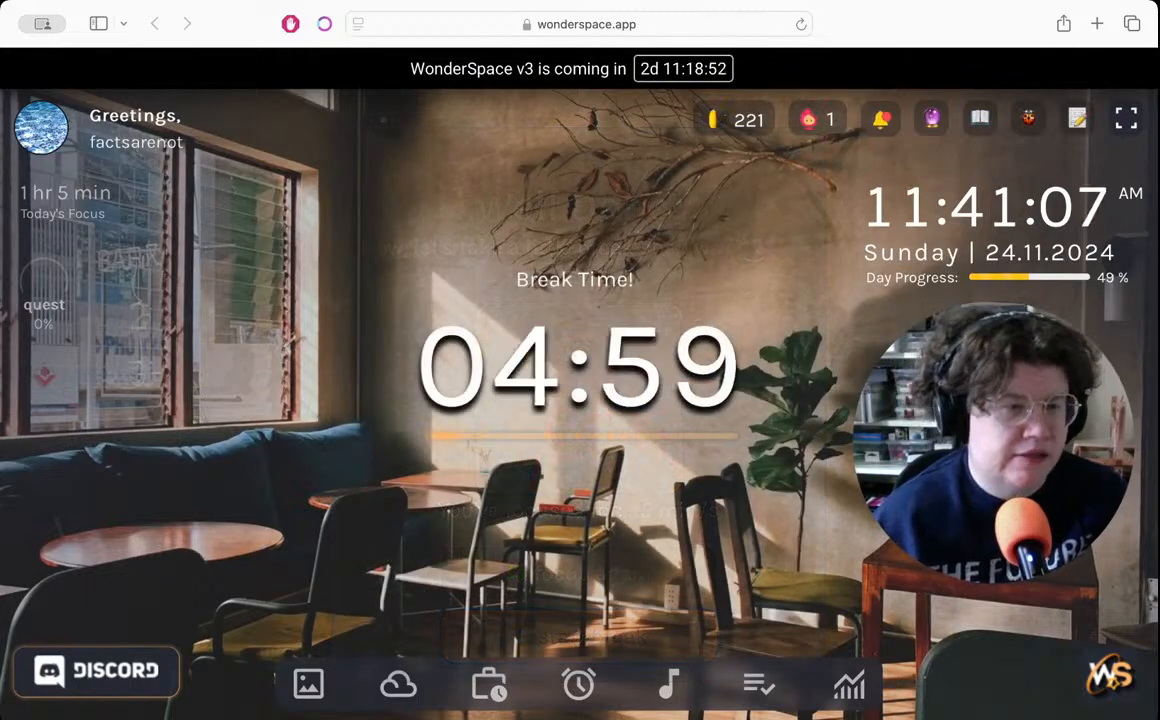
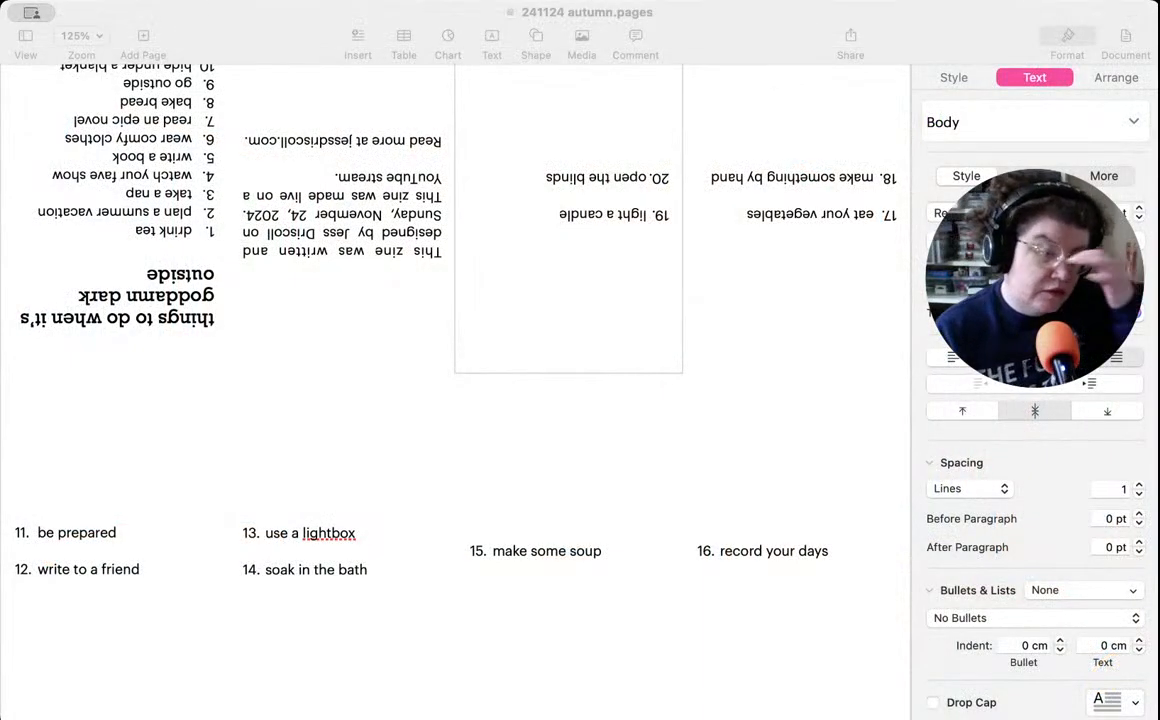
- Add two lines with list style None below item 15, "make some soup", and save the document
click(606, 179)
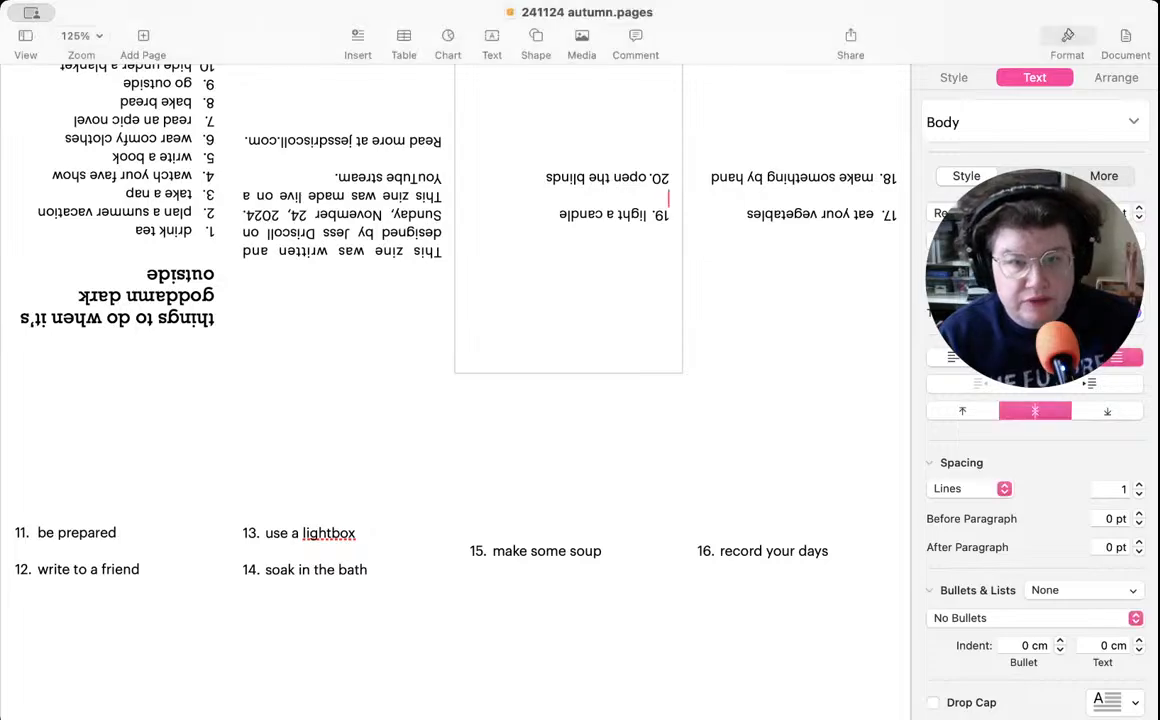
click(539, 589)
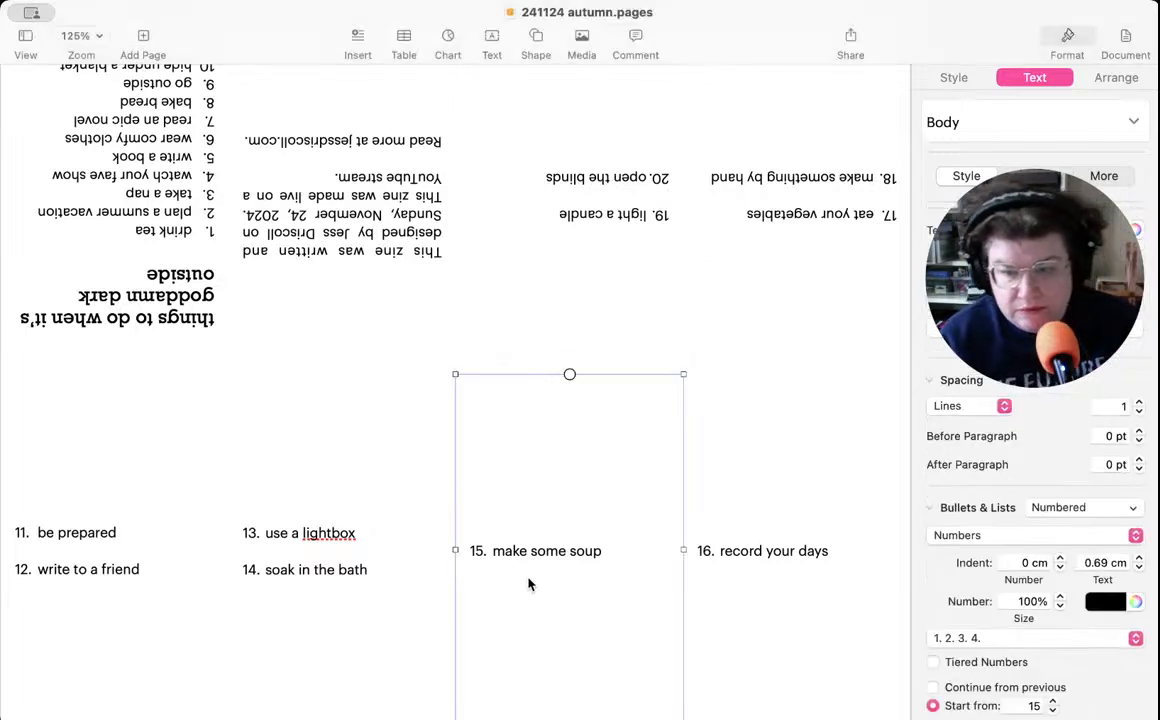
double_click(624, 551)
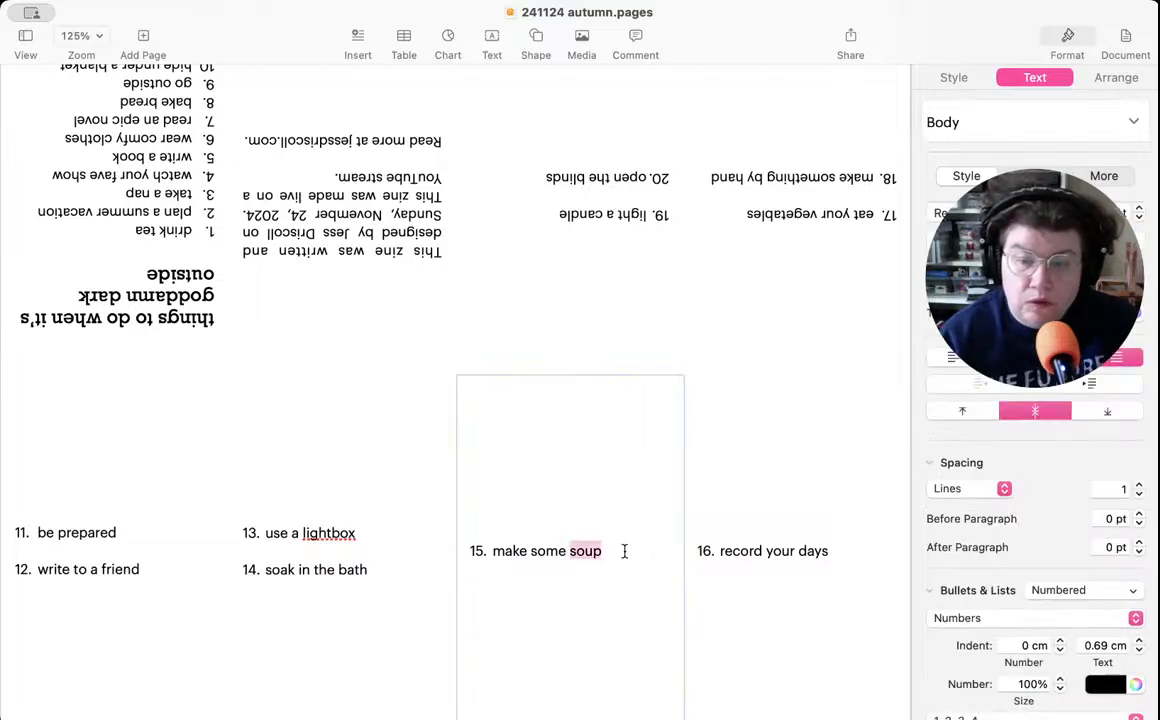
click(624, 551)
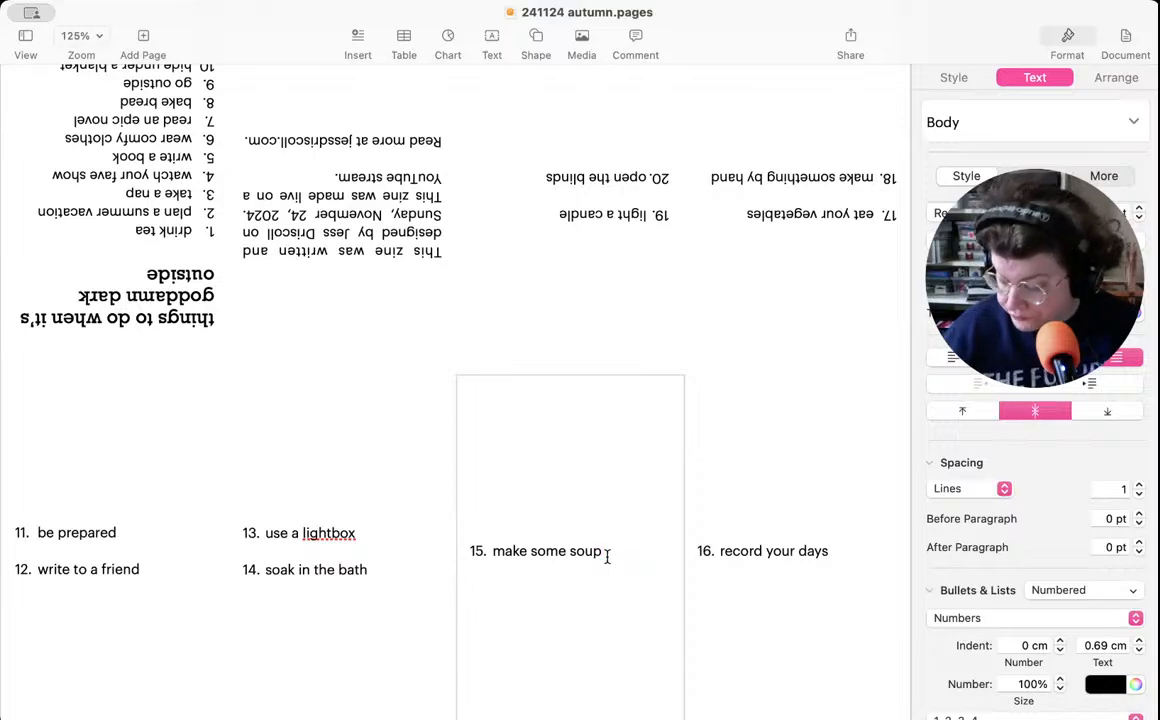
key(Return)
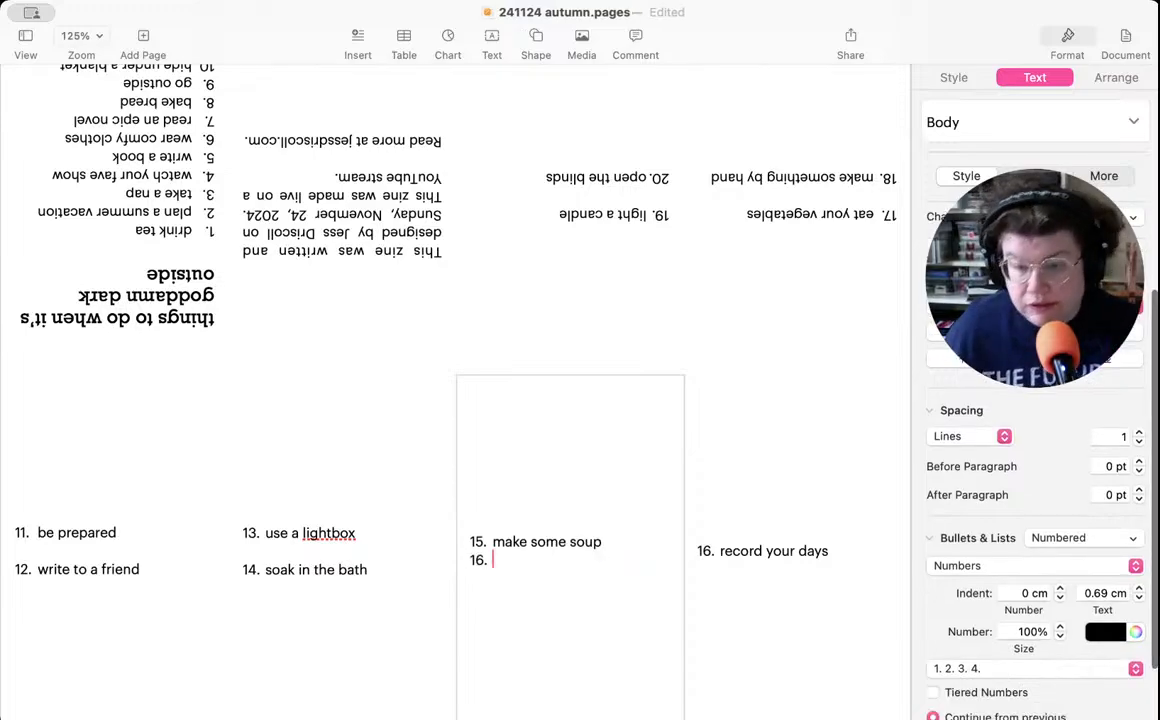
click(1082, 540)
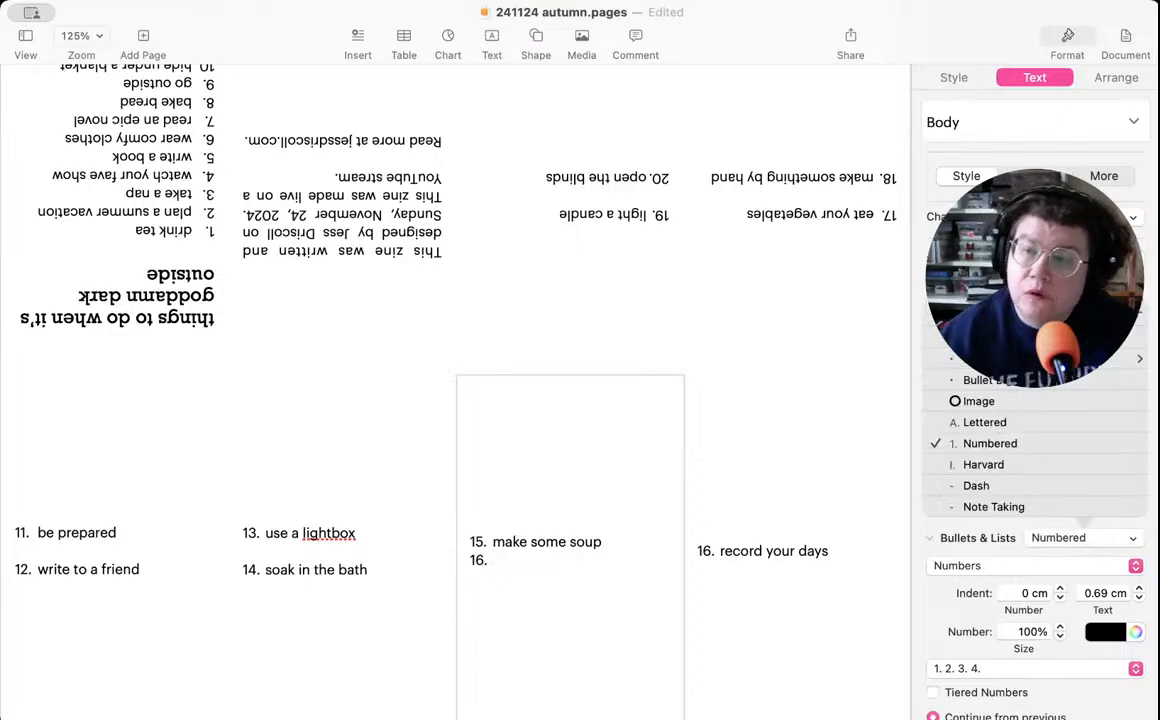
click(1030, 338)
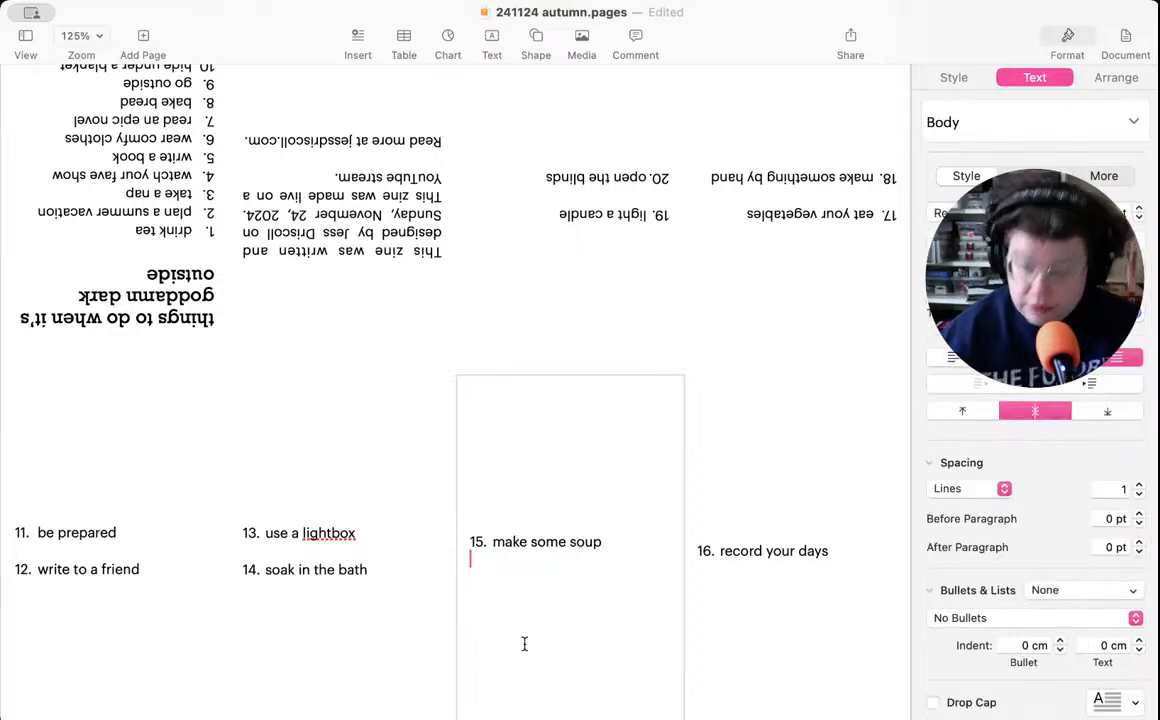
key(Return)
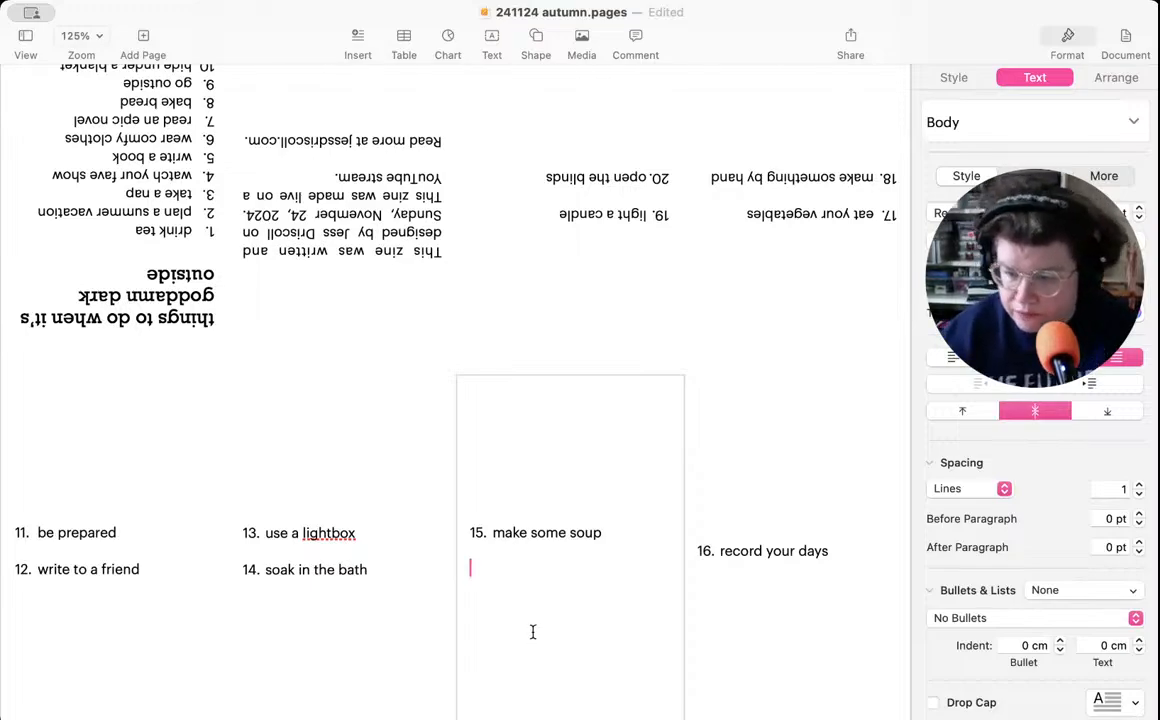
key(super+s)
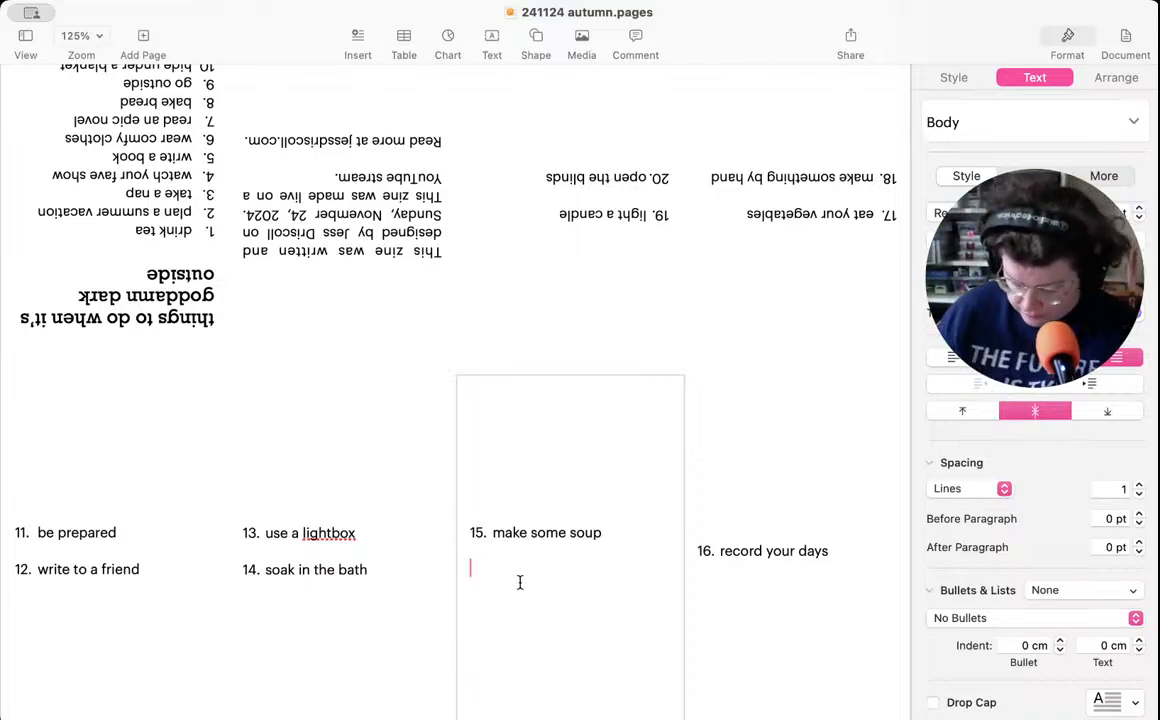
- Begin the soup recipe paragraph under "make some soup" with the words "In a large"
text(In a)
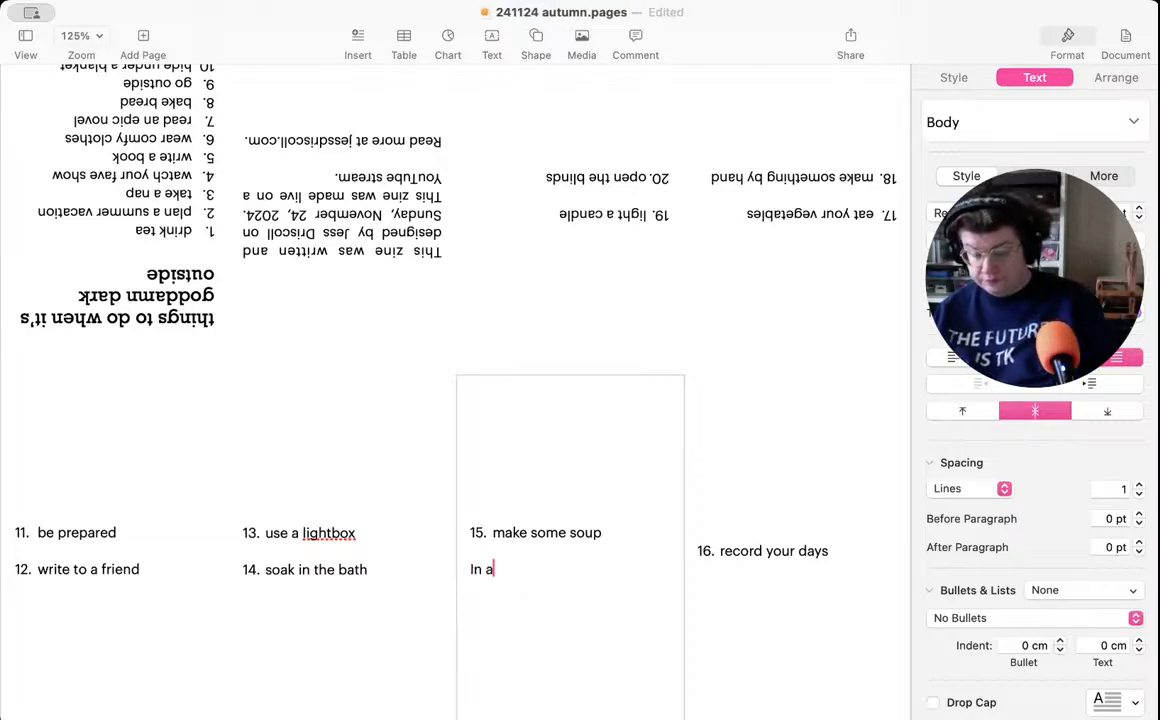
text( large)
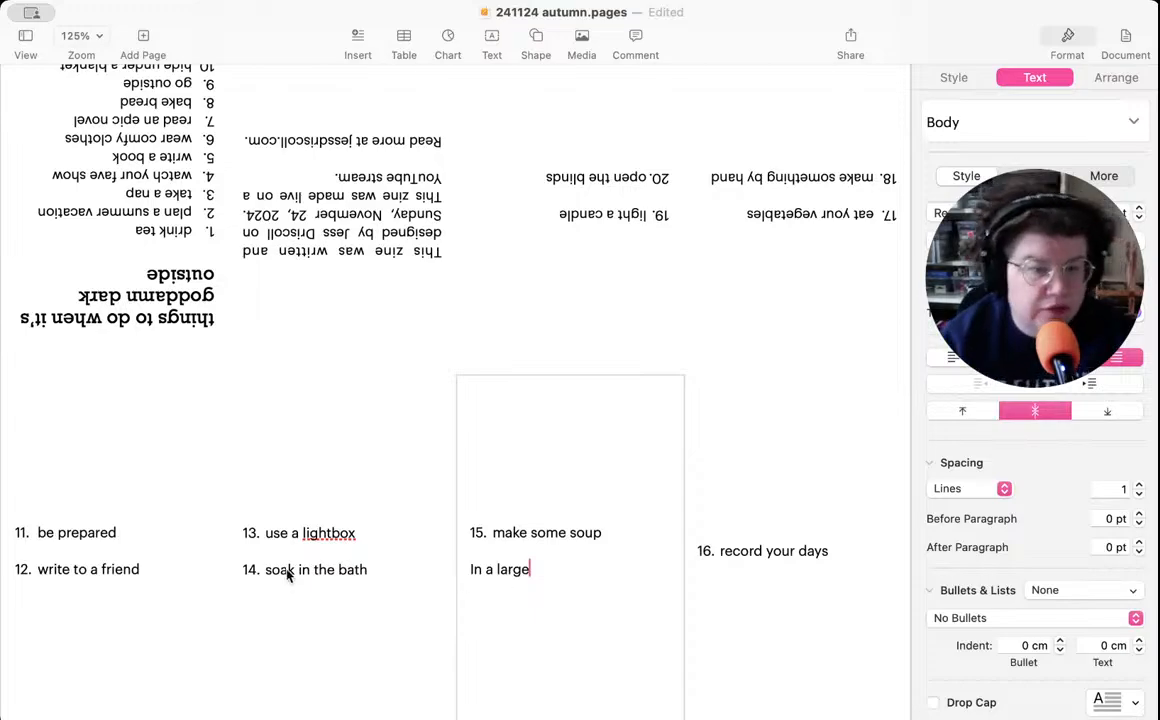
- Switch to Safari to start a new WonderSpace focus session, and return to the zine in Pages
key(super+Tab)
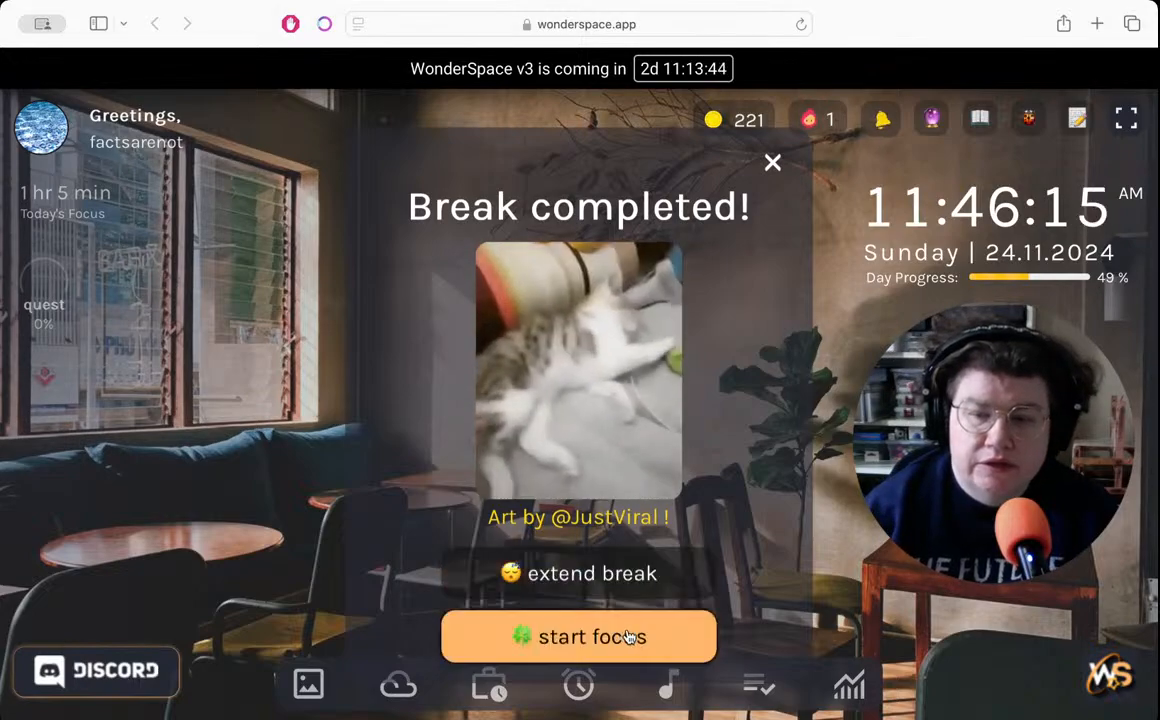
click(626, 638)
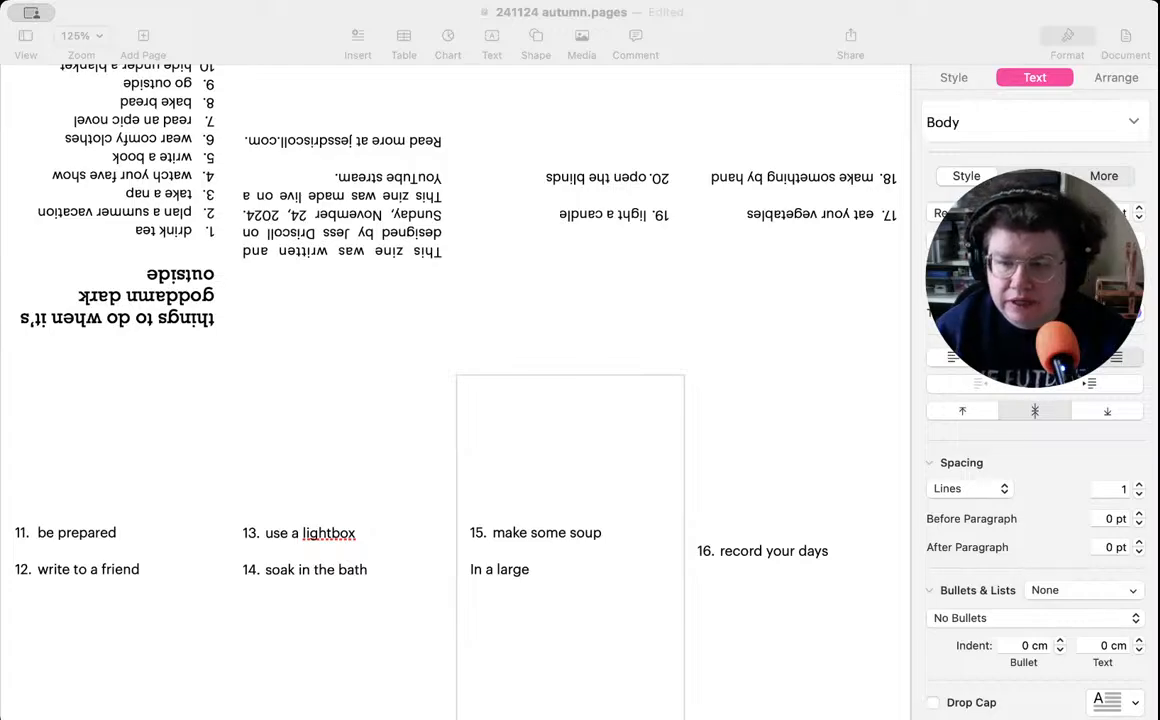
key(super+Tab)
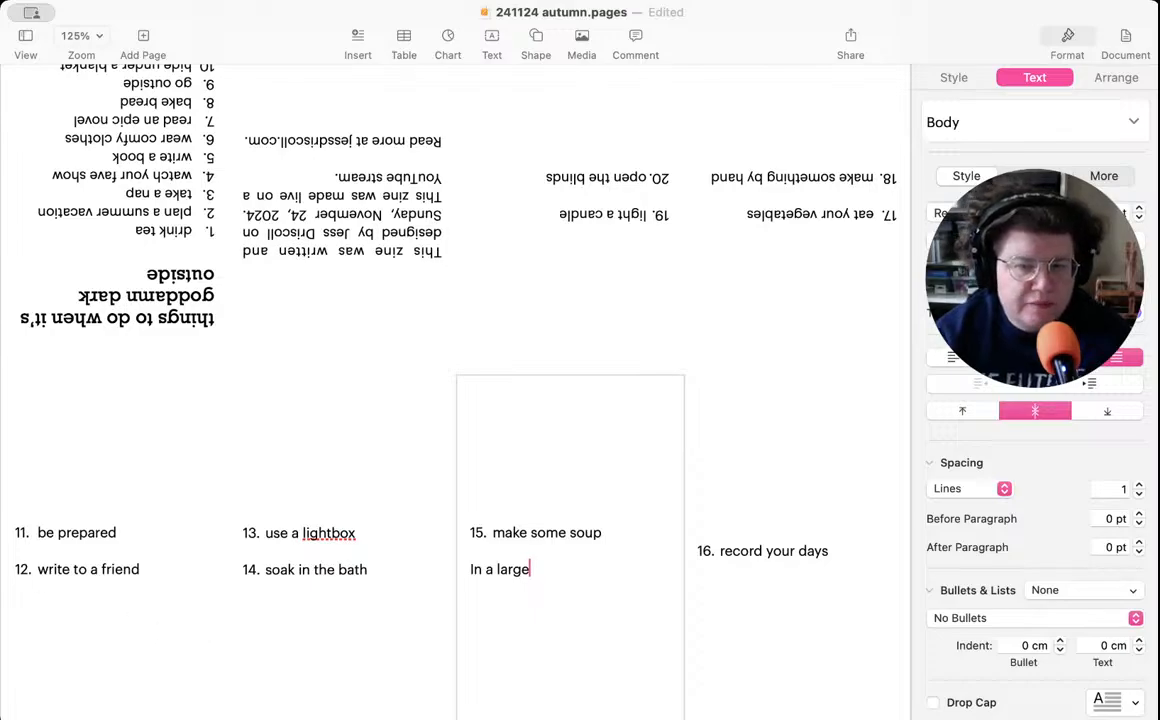
key(super+Tab)
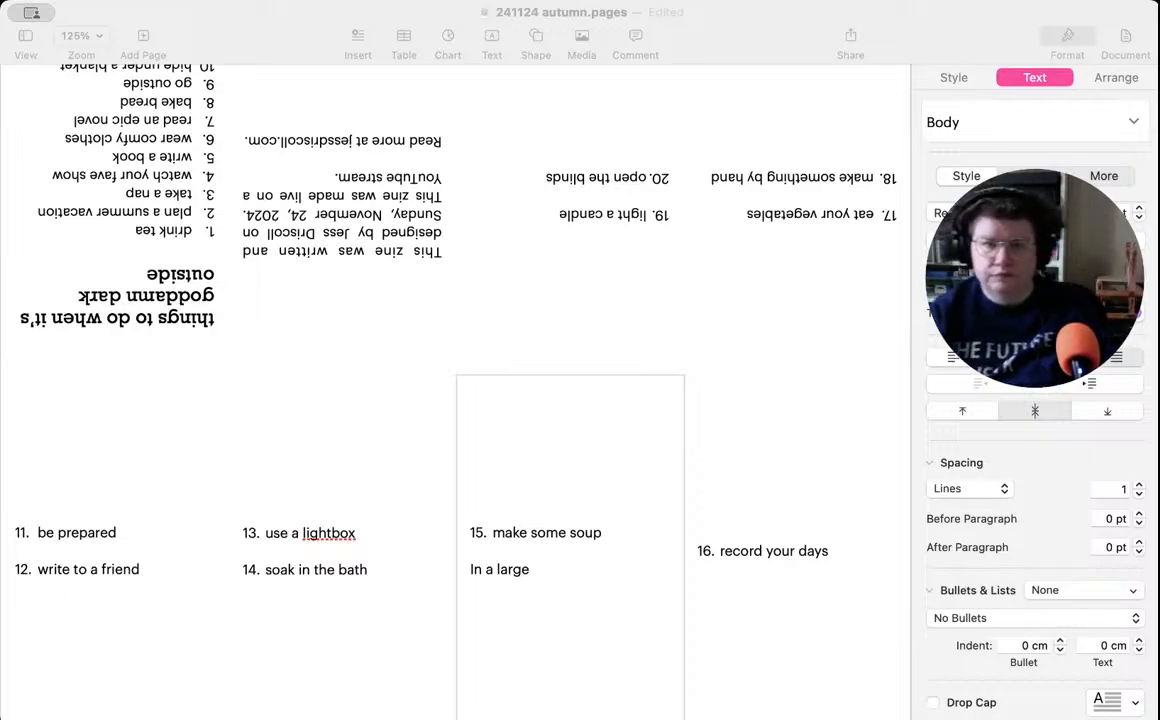
key(super+Tab)
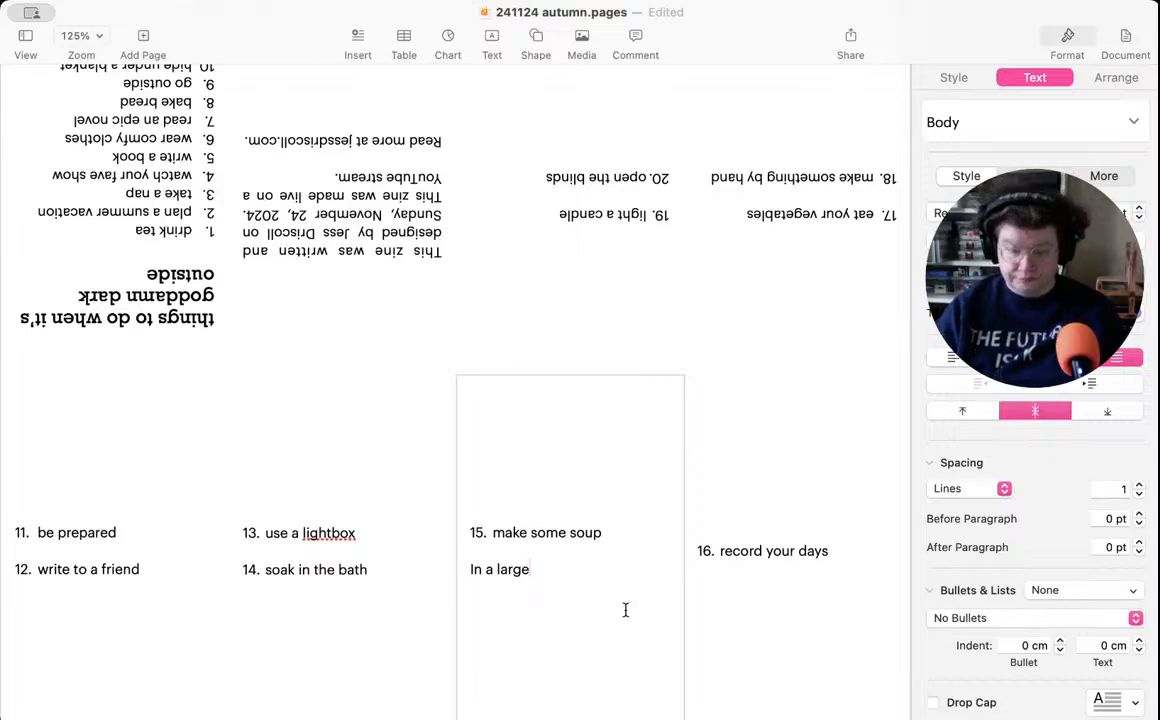
- Complete the first recipe sentence with "pot on medium heat, add oil and butter."
text(pot on ne)
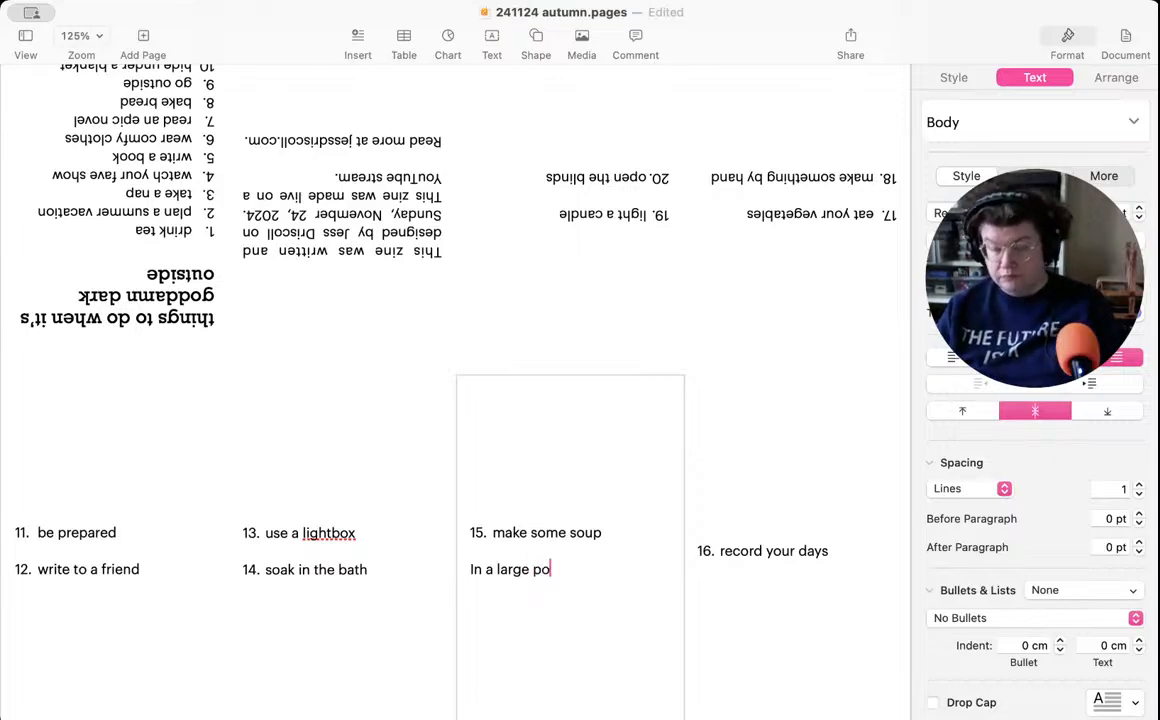
key(BackSpace)
key(BackSpace)
text(m)
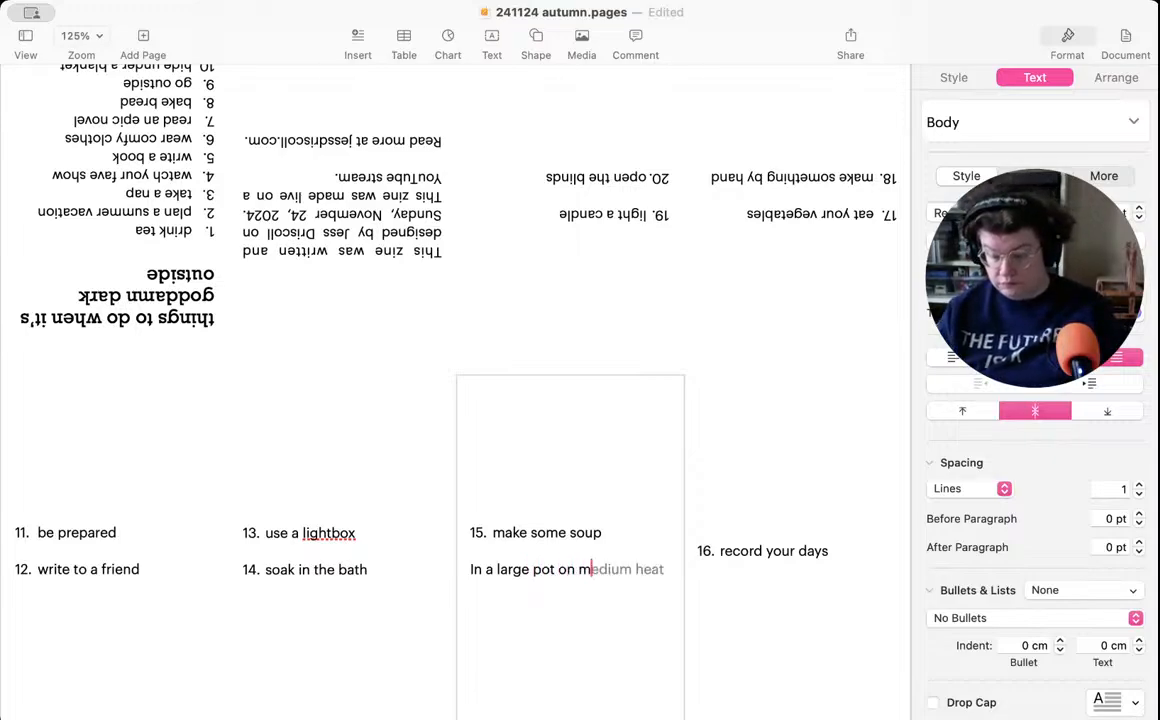
text(edium heat, )
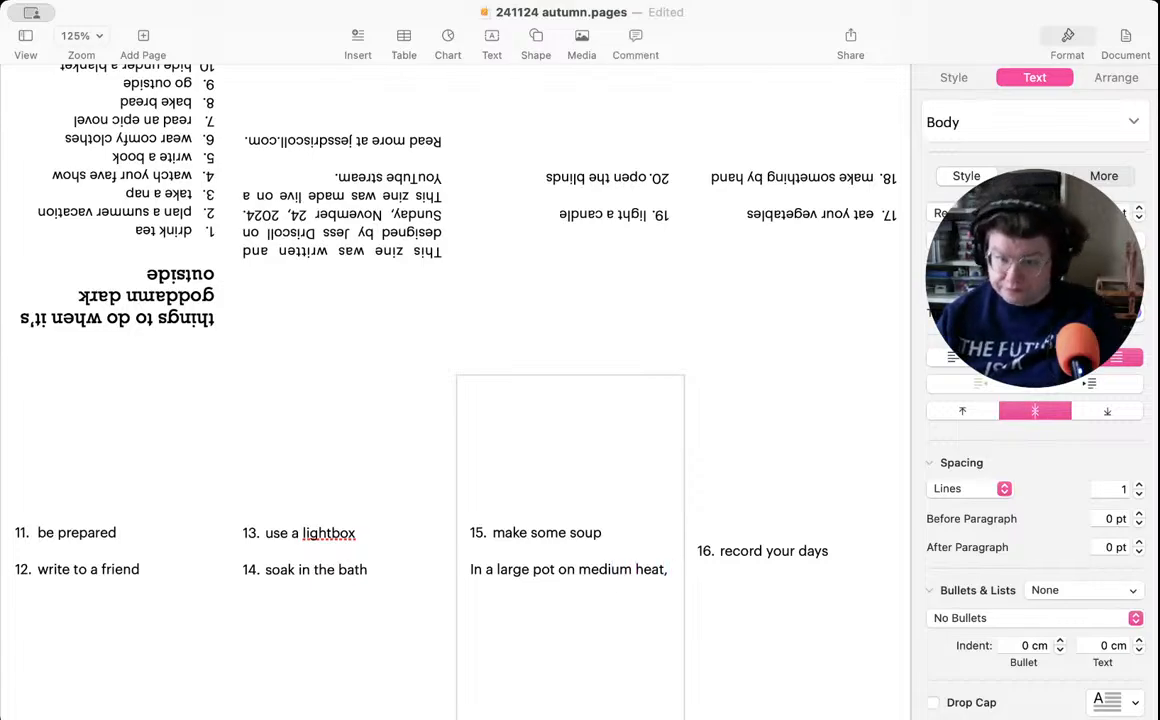
text(add oile)
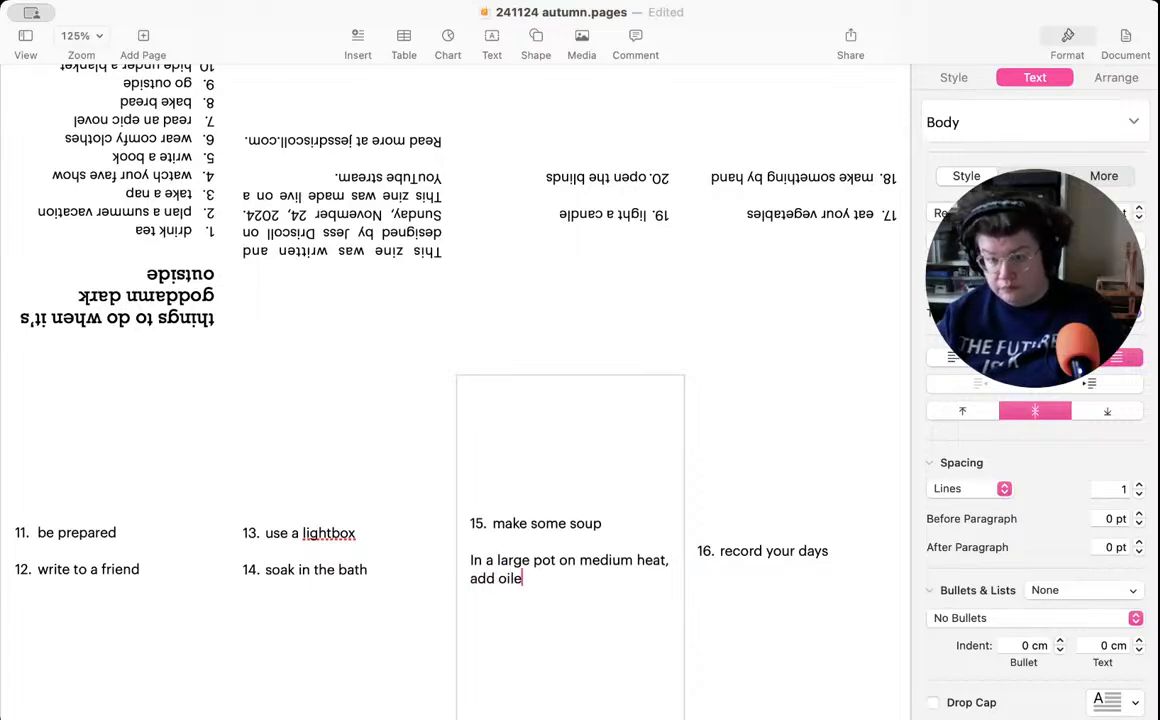
key(BackSpace)
text(and butter )
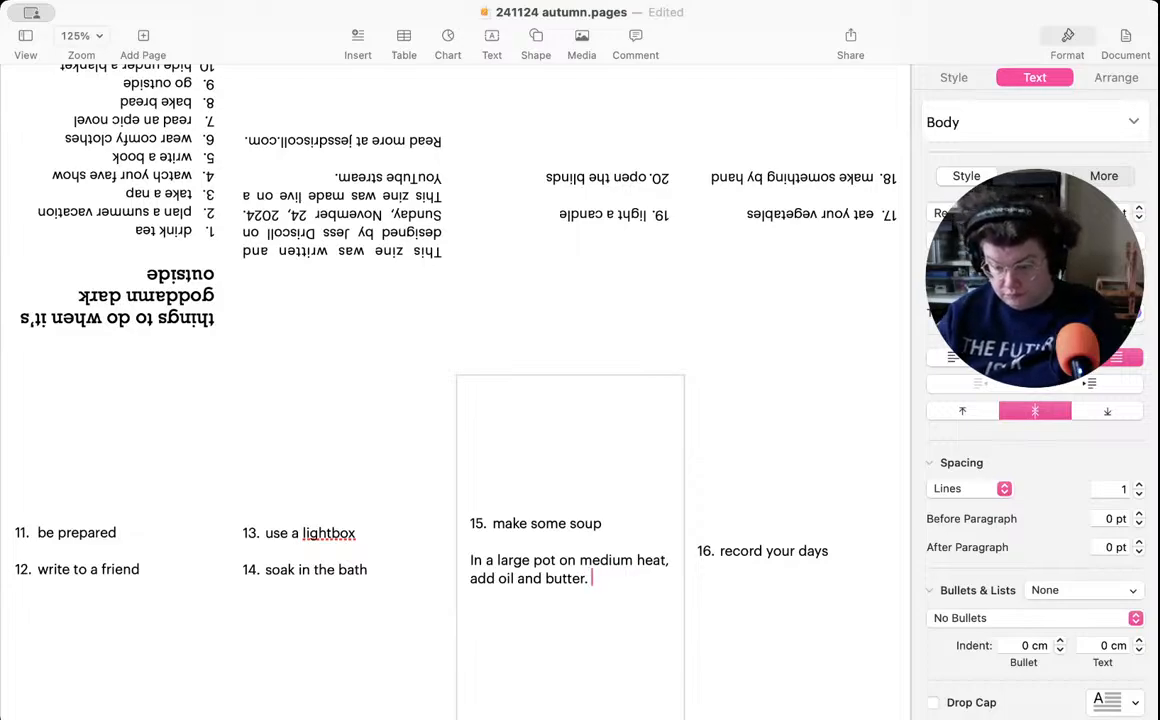
text( When )
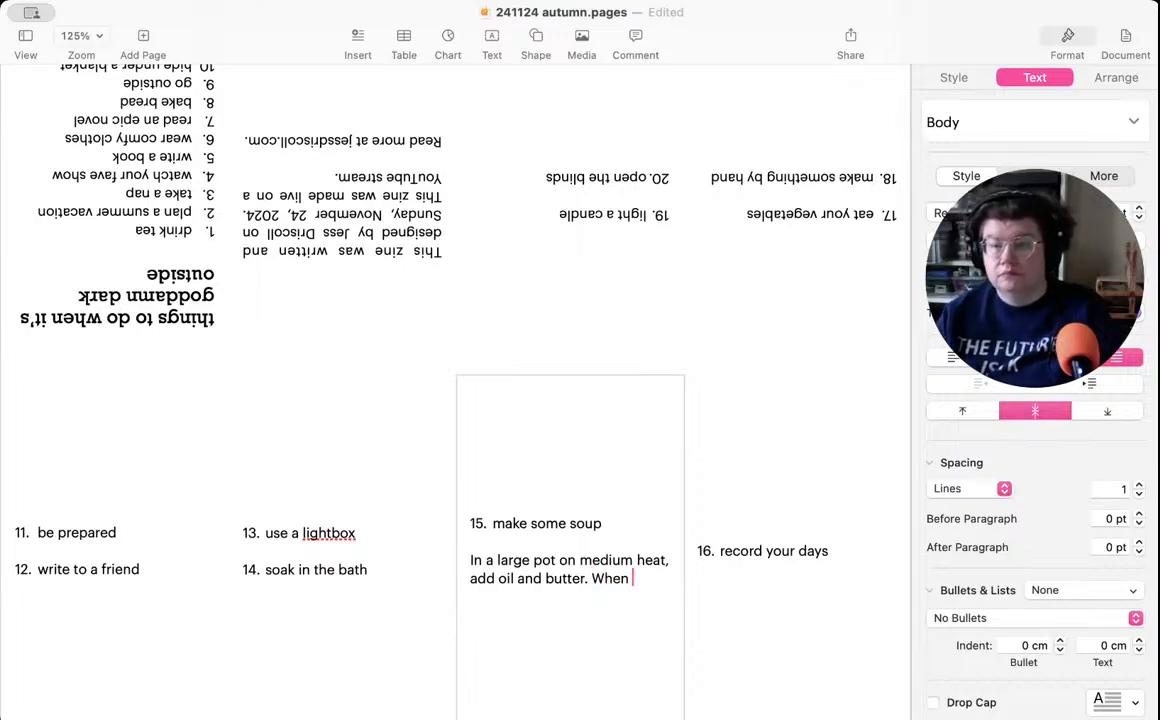
text(the butter has)
- Continue the soup recipe with the words "When the butter is melted, add"
key(BackSpace)
key(BackSpace)
key(BackSpace)
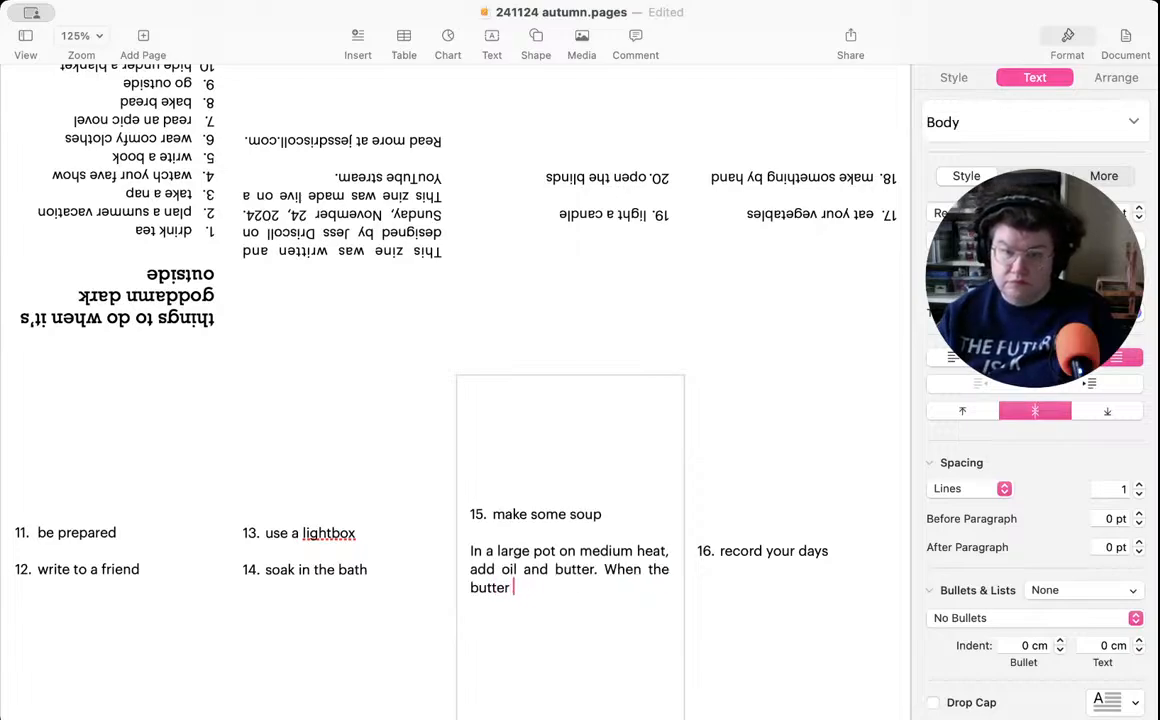
text(is melt)
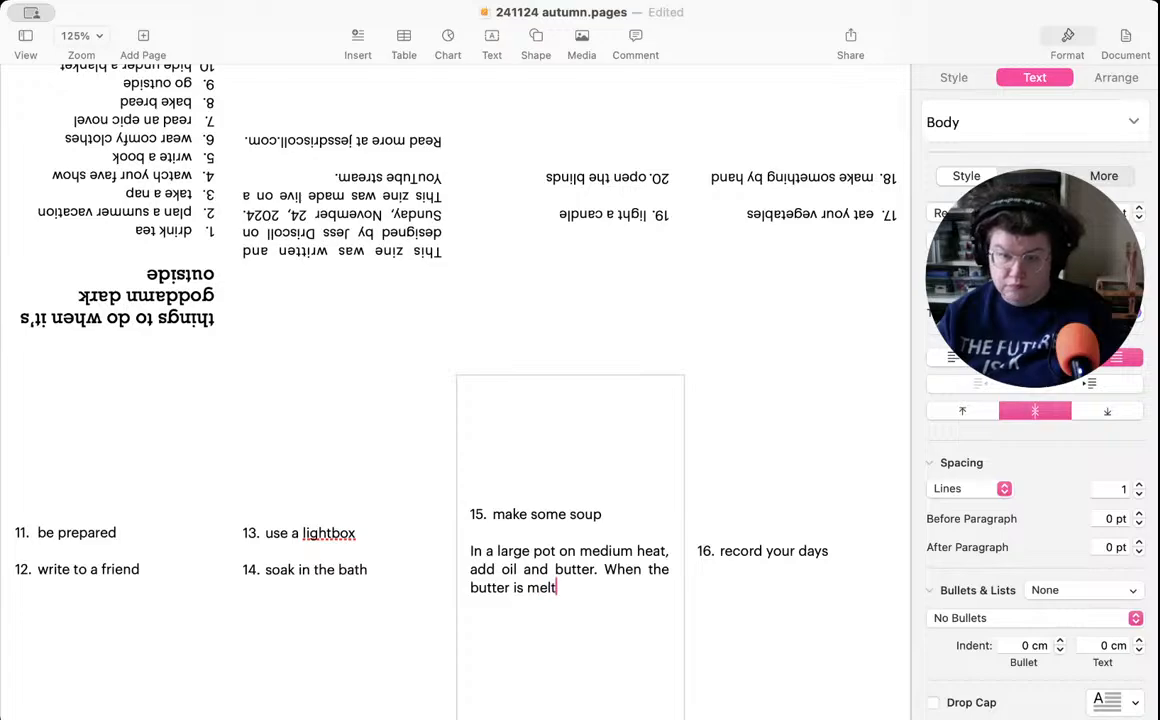
text(ed, add)
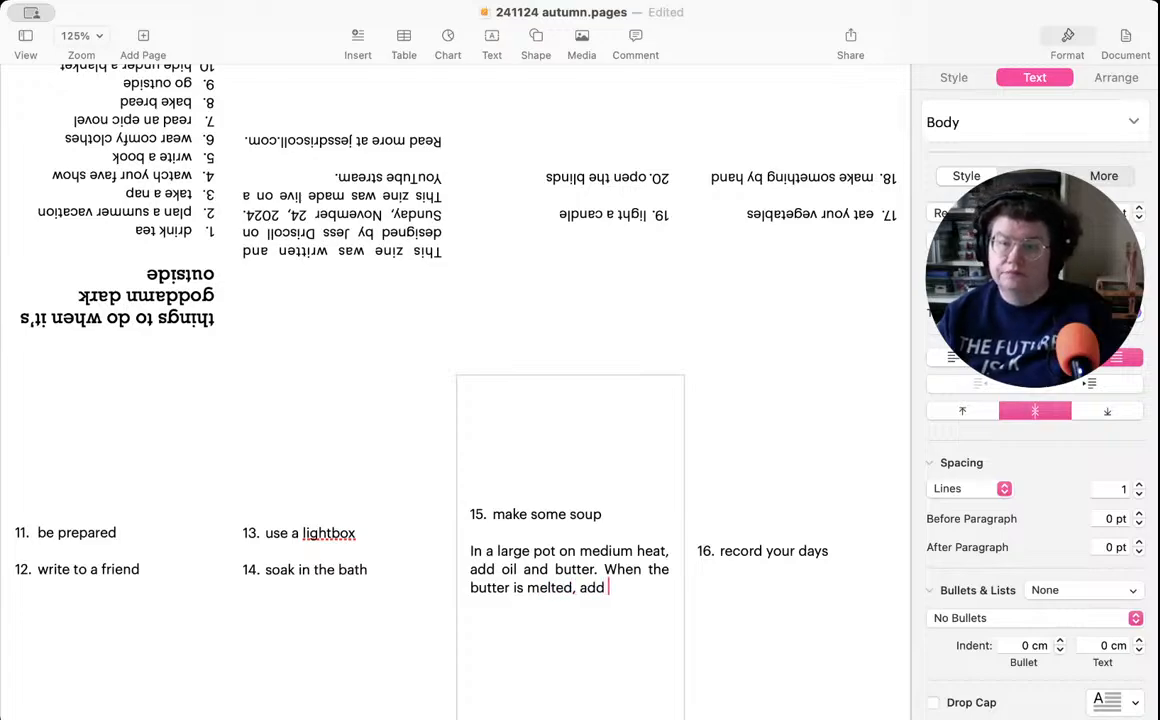
text( dice)
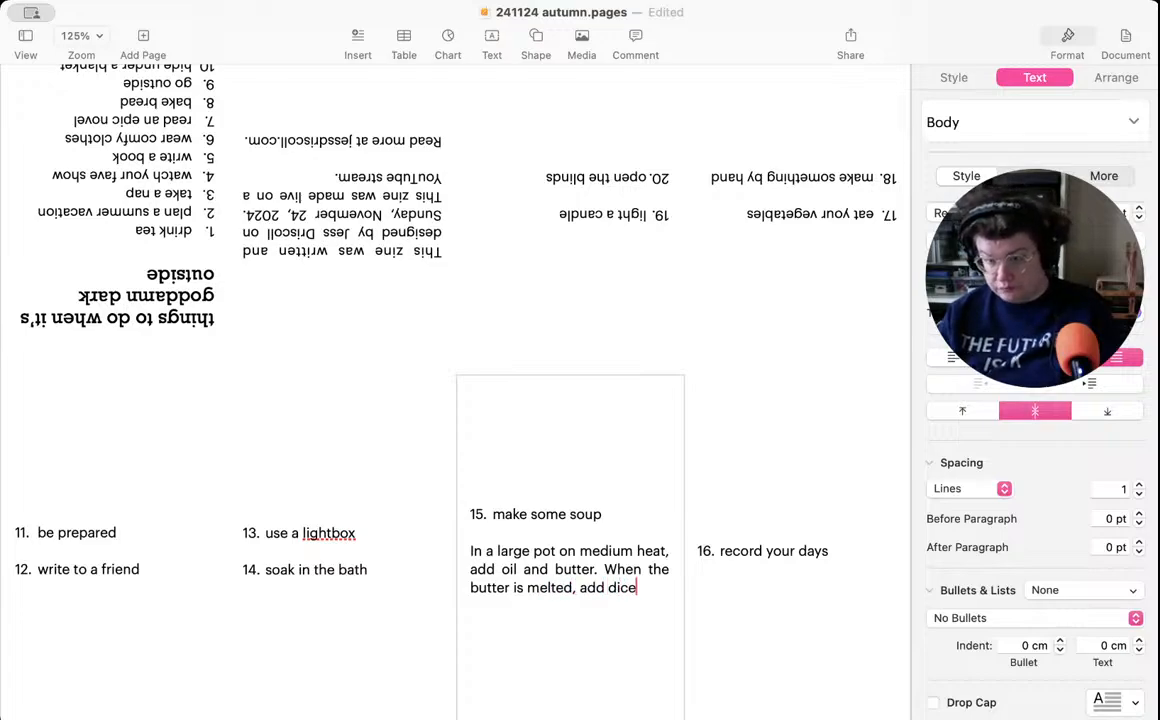
text(d onion, )
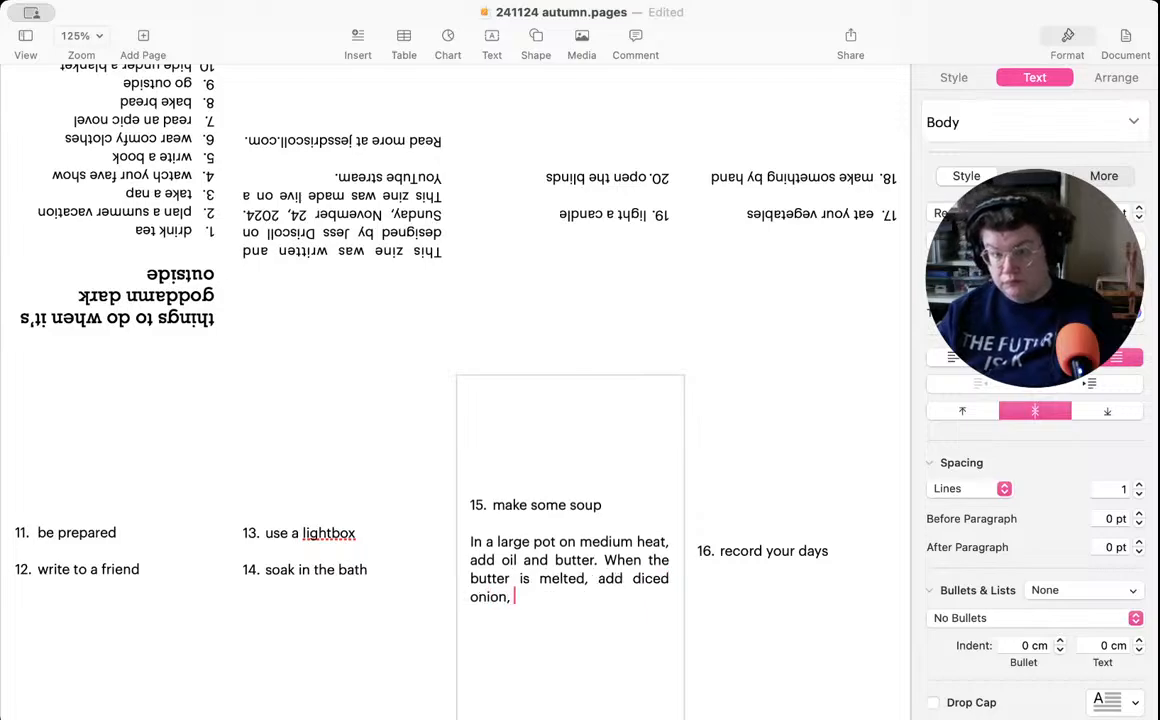
text(garlic,)
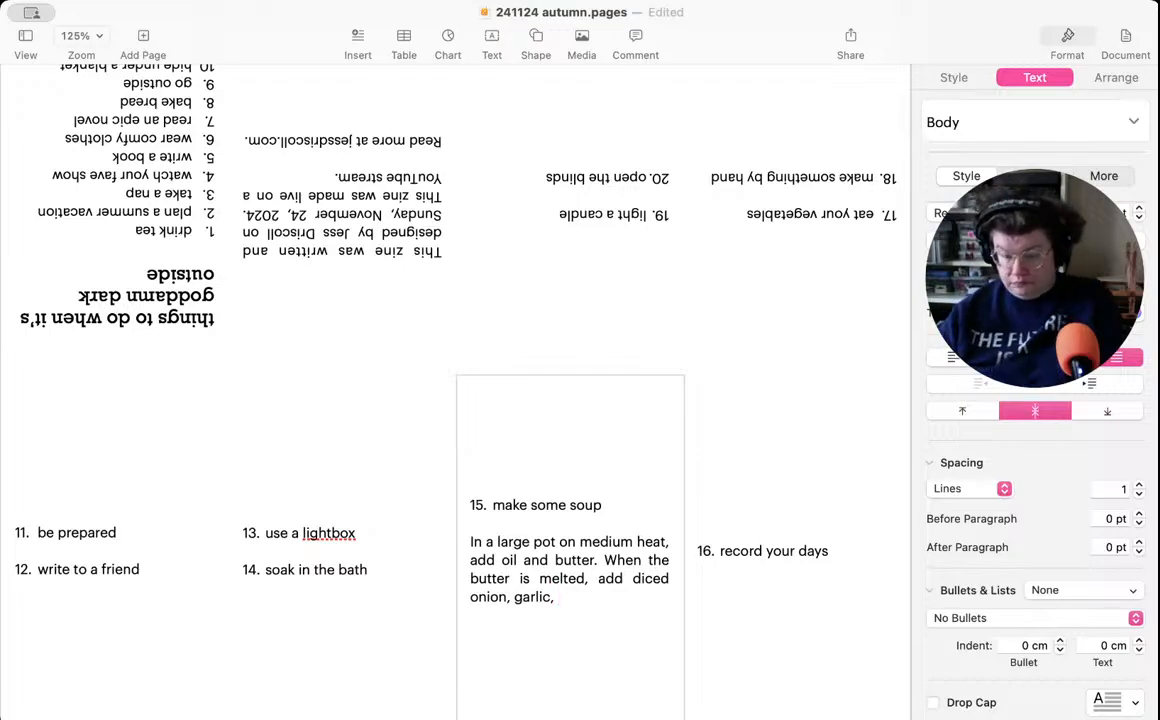
- Finish the second recipe sentence with the ingredients "diced onion, garlic, carrots, squash."
text(carrots,)
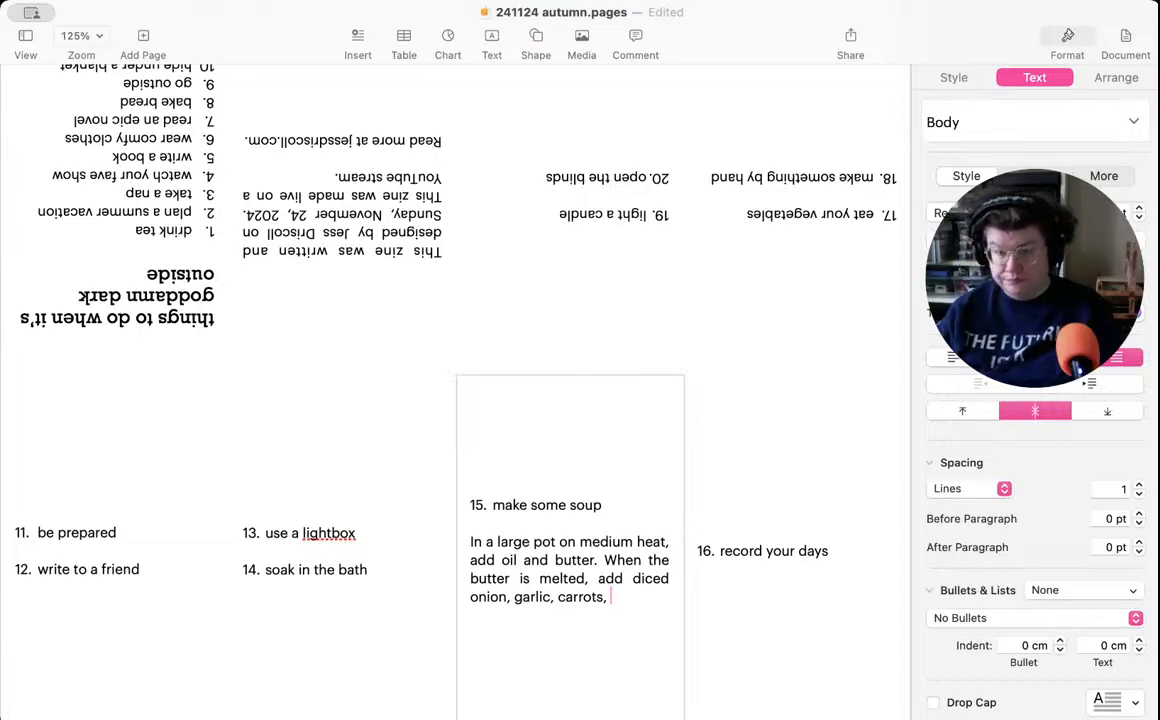
text(squash.)
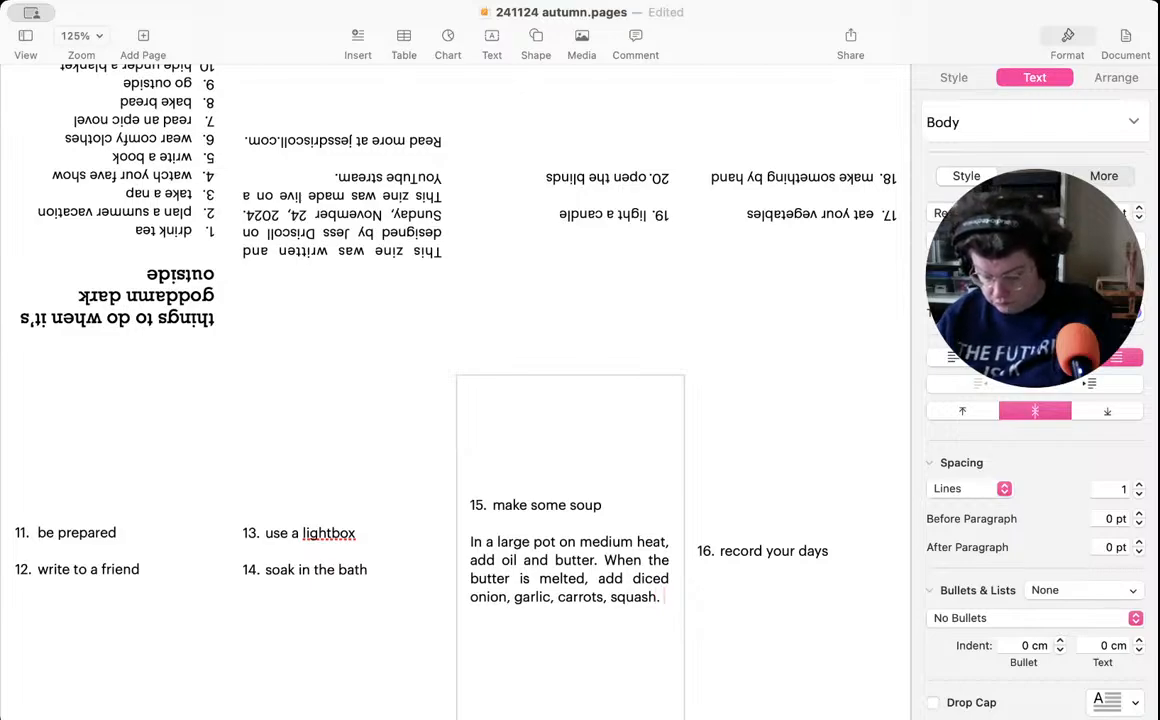
- Add the sentence "Cook until browned." to the end of the soup recipe
text(Cook )
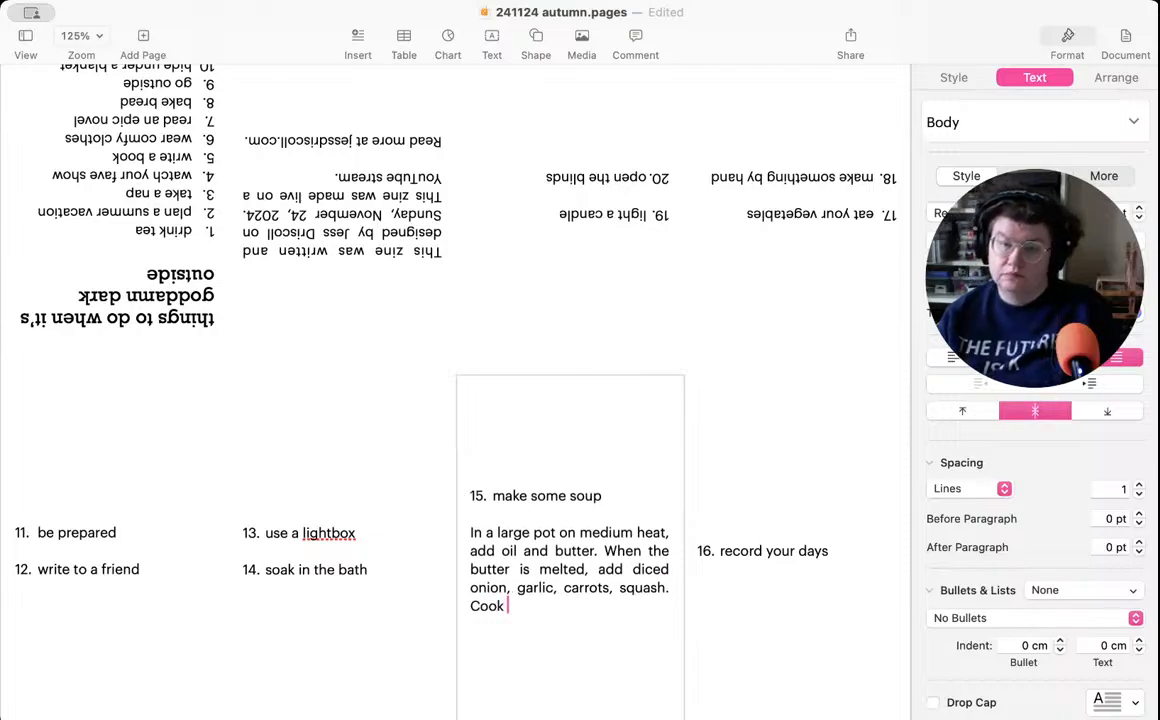
text(until )
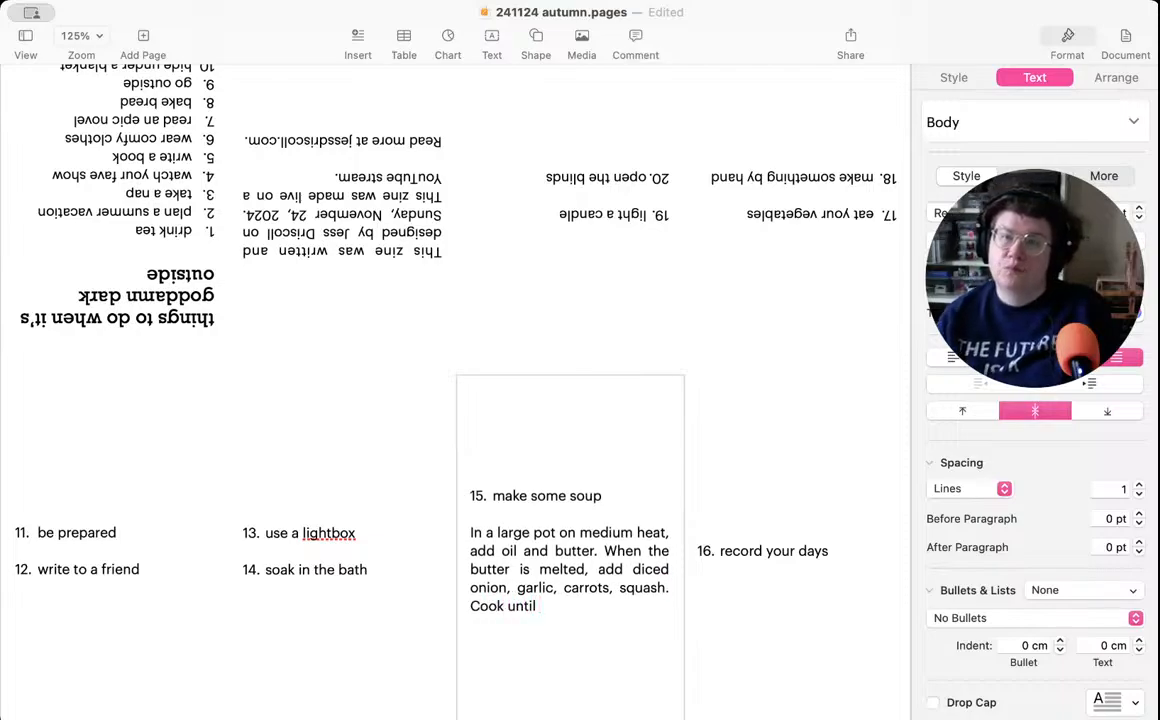
text(browned)
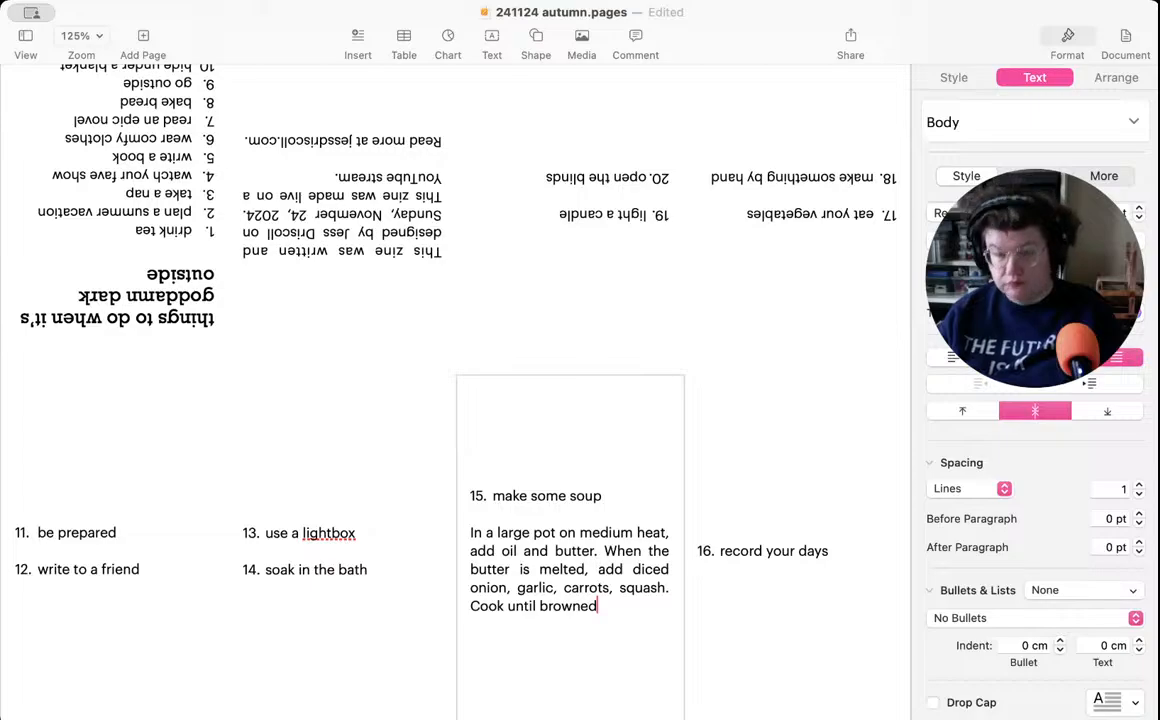
text(.)
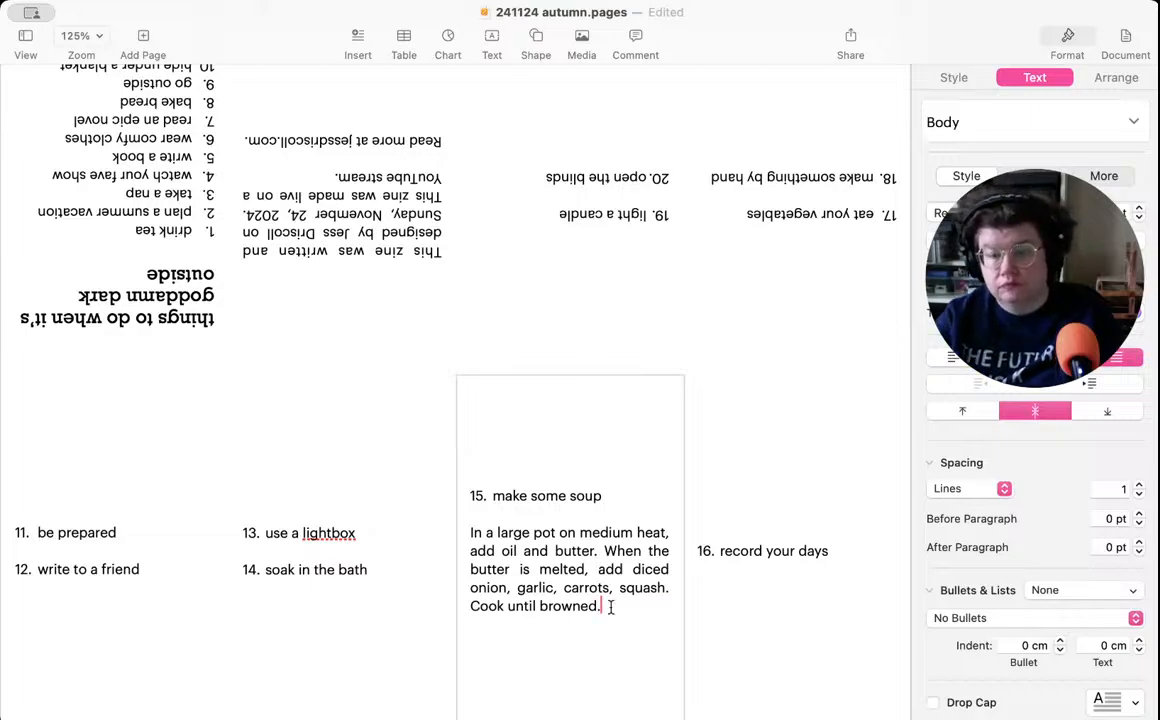
- Insert the words "Season with salt and pepper, as well as" before "Cook until browned." in the soup recipe
click(675, 591)
text(Season wit)
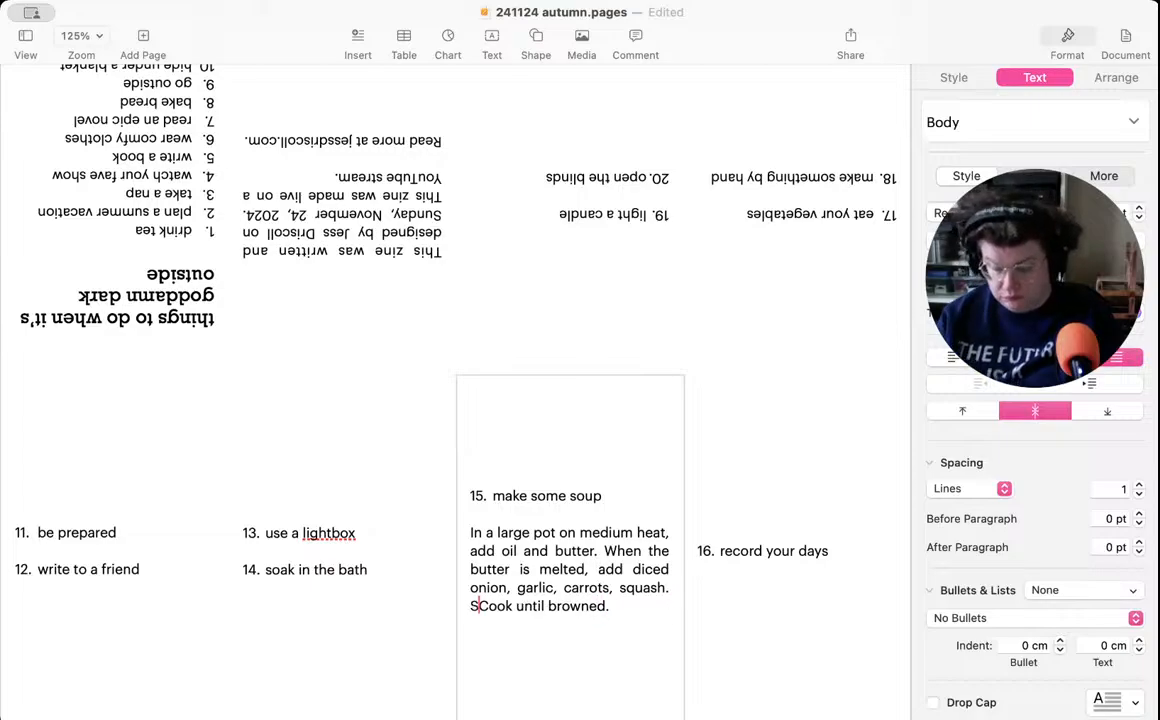
text(h salt and )
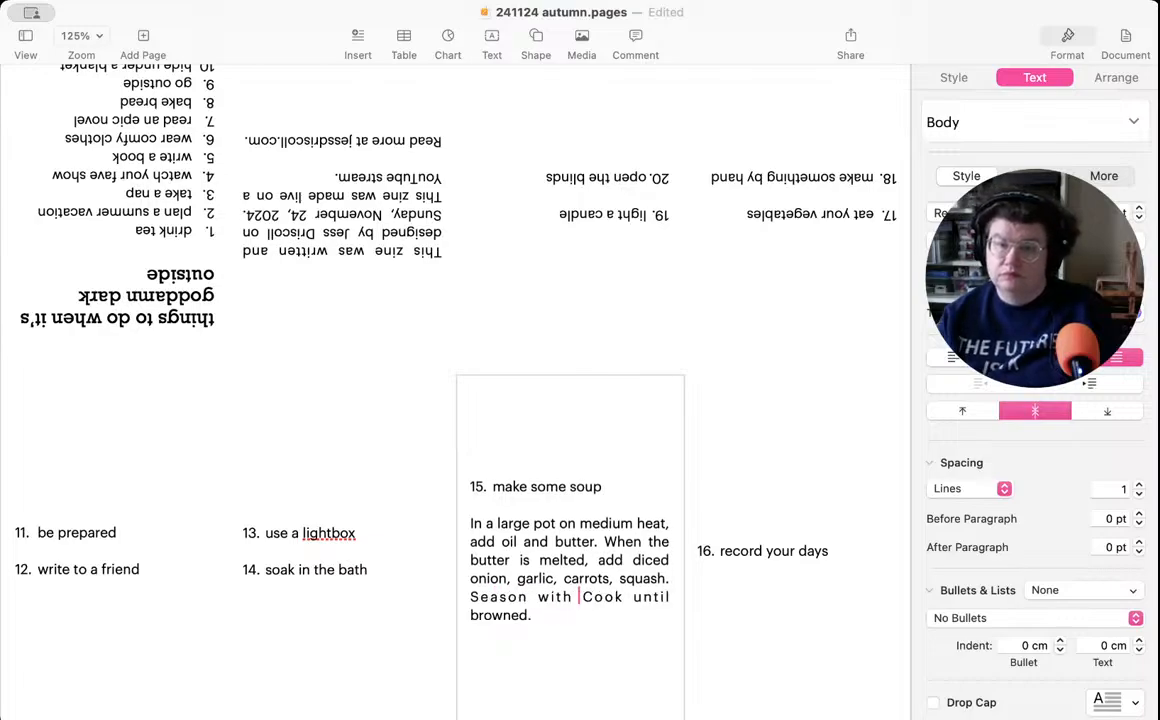
text(pepper)
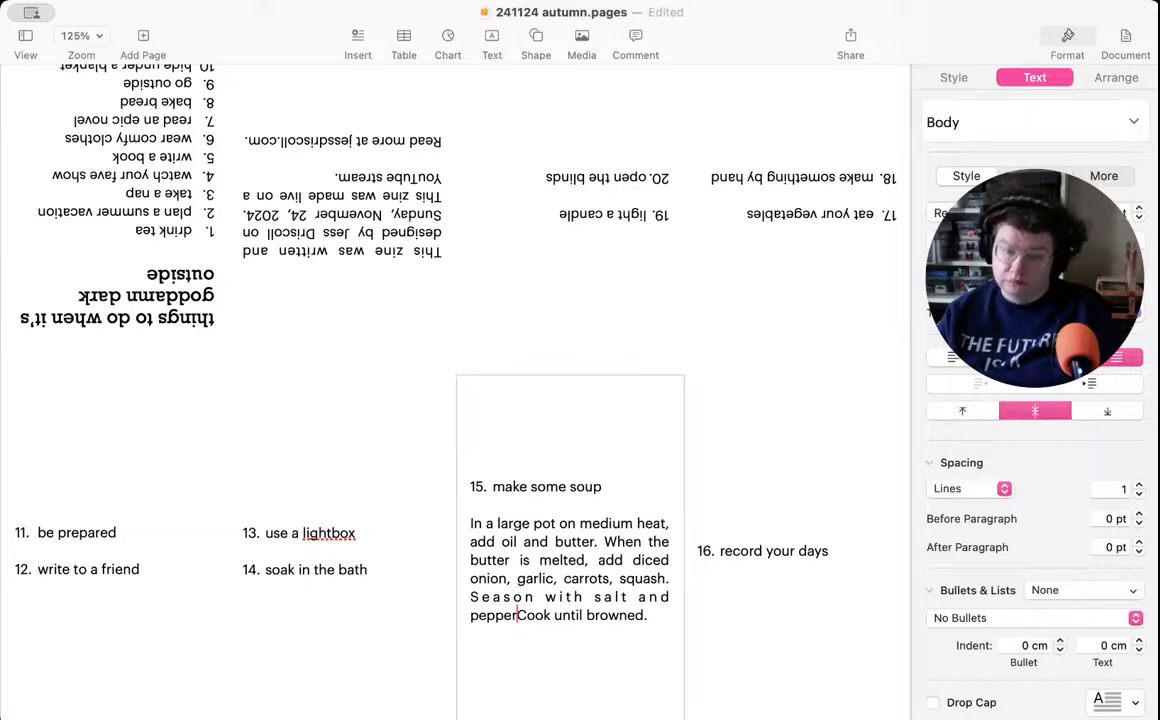
text(. )
text(as well a)
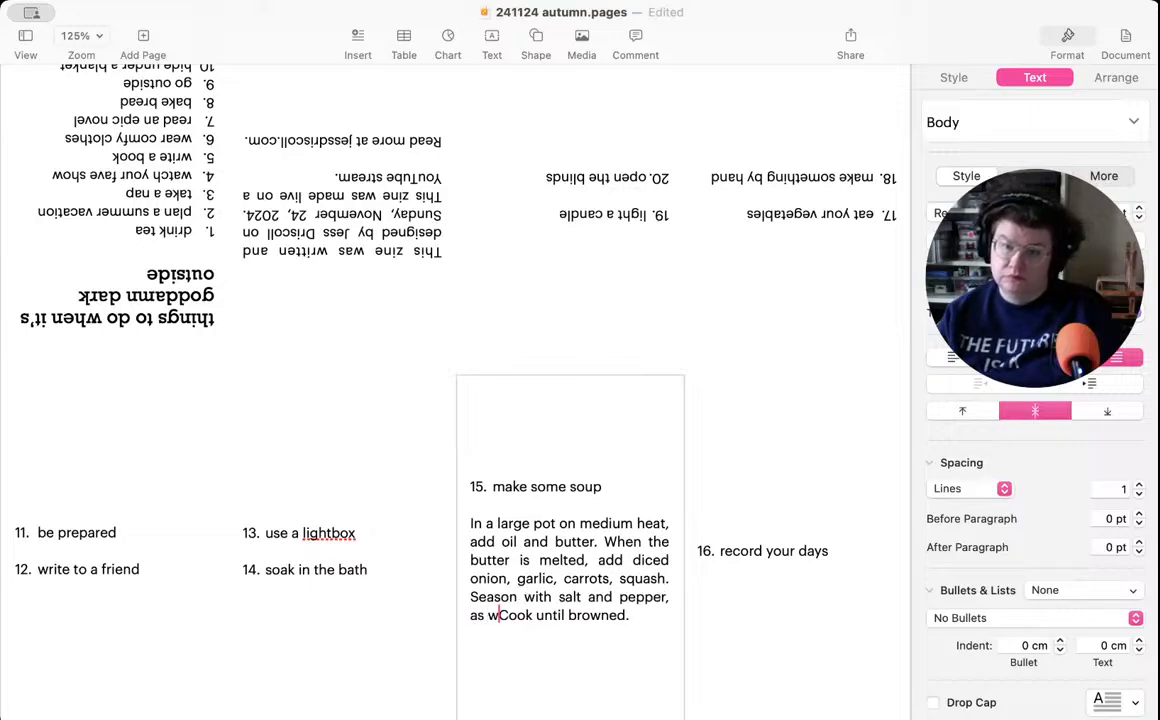
text(s)
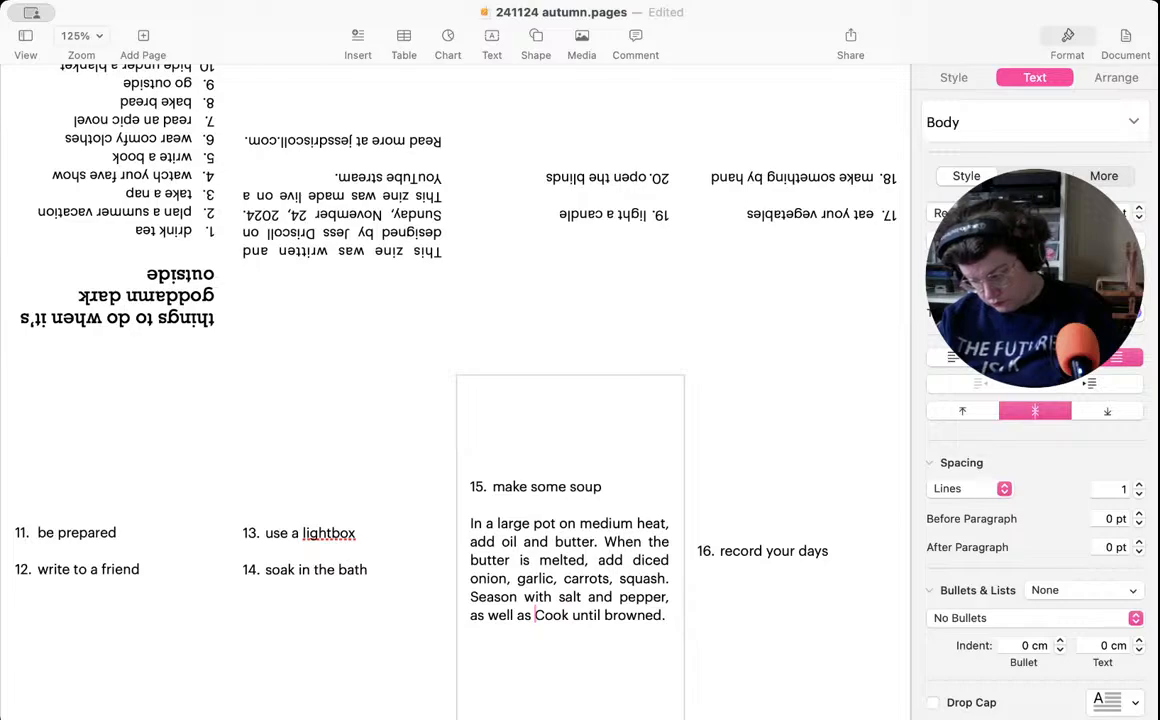
- Complete the seasoning sentence with "your choice of warm spices, such as turmeric and cumin."
text(your )
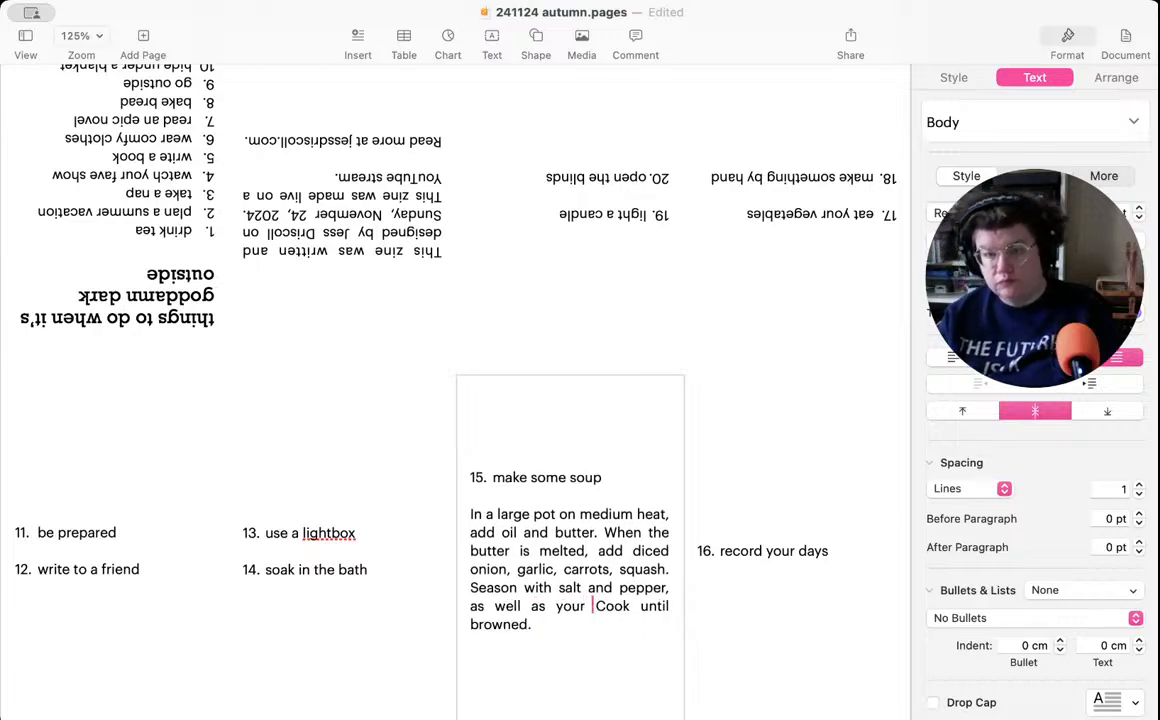
text(choice of w)
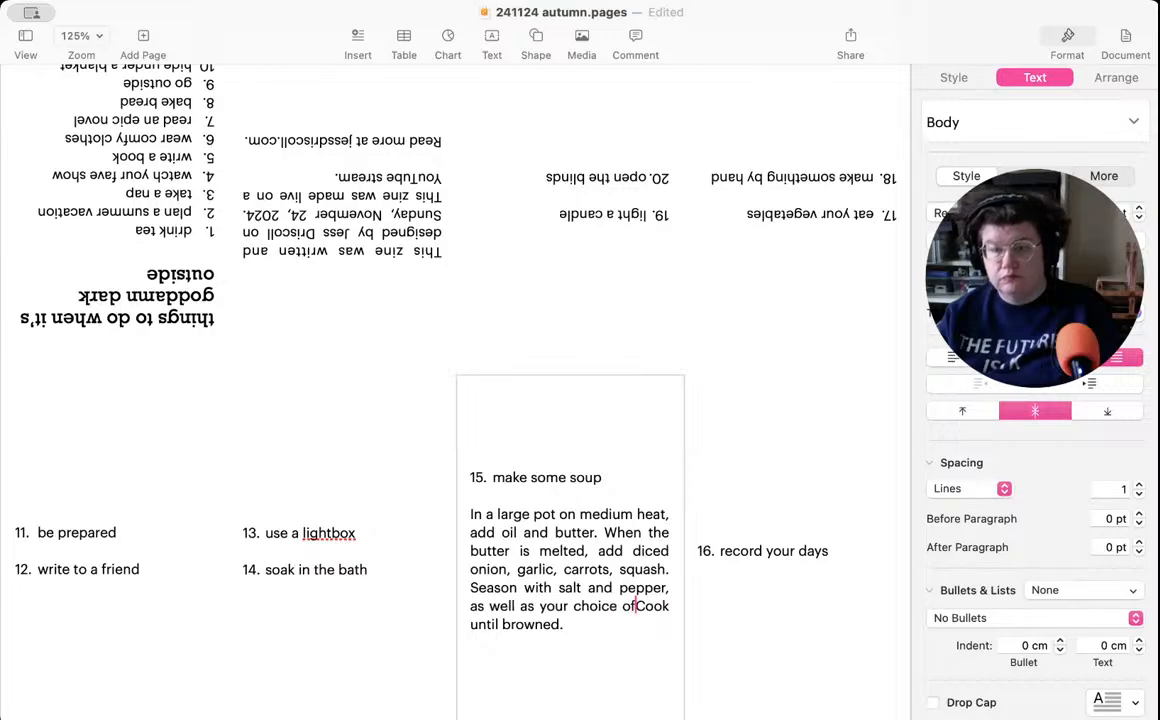
text(arm spices.)
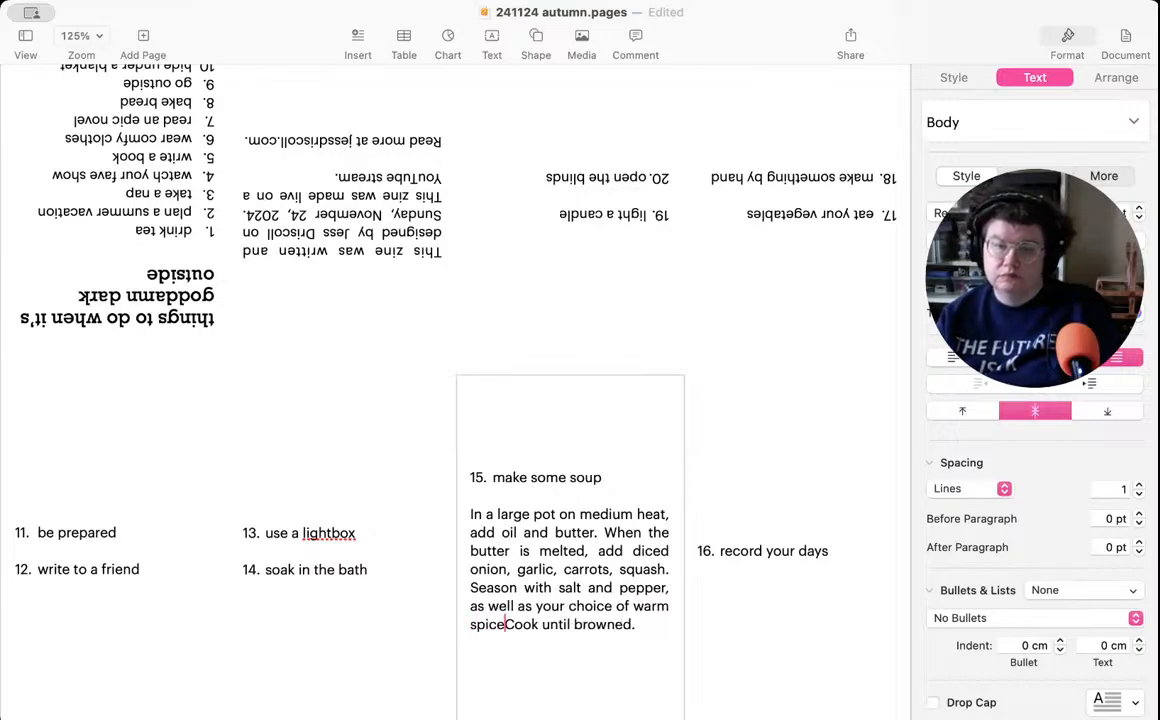
text( such as )
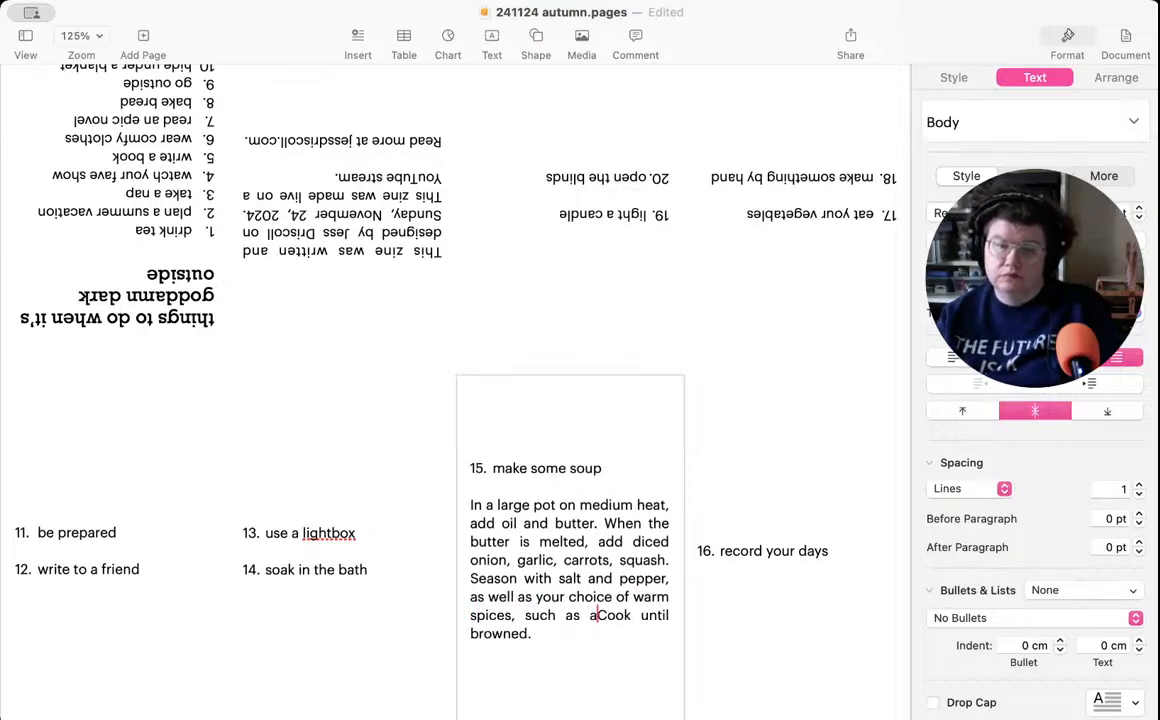
text(turmeric)
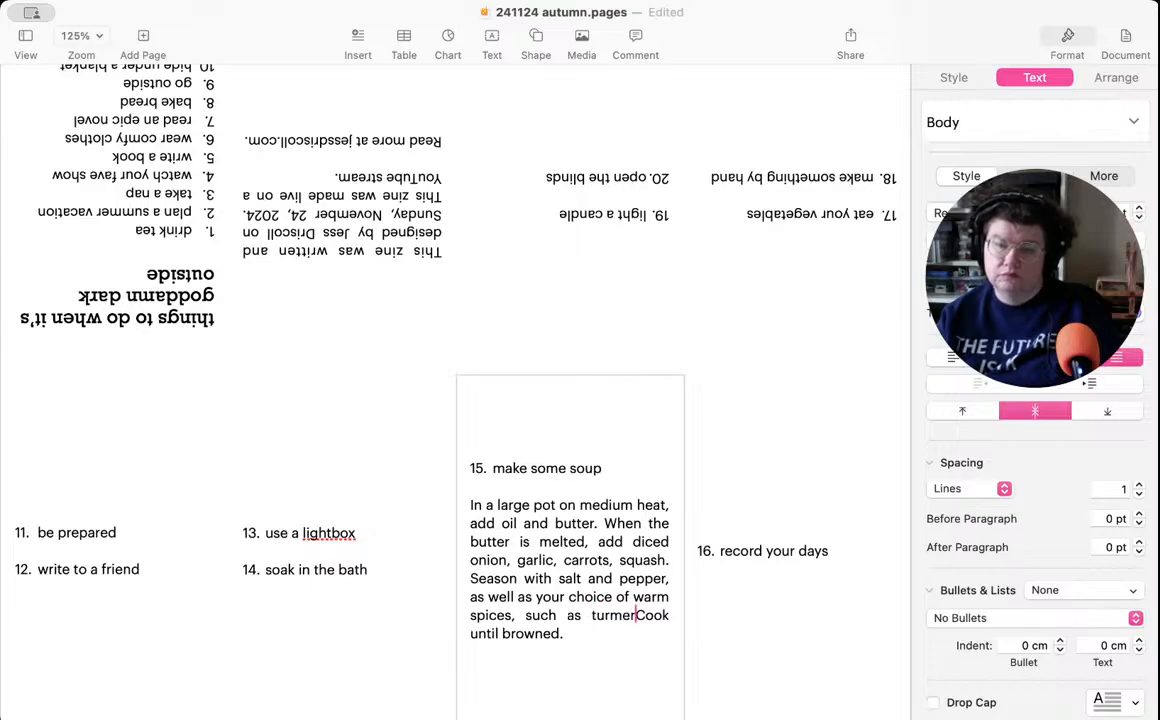
text( and cumi)
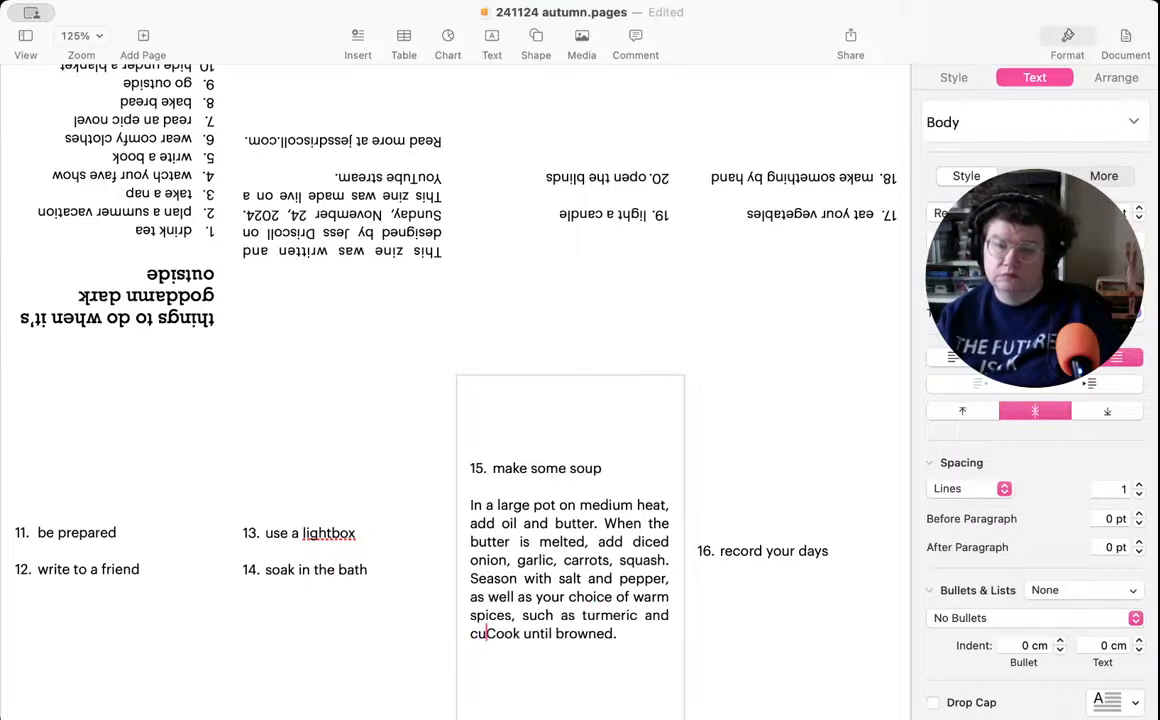
text(ng)
key(BackSpace)
text(.)
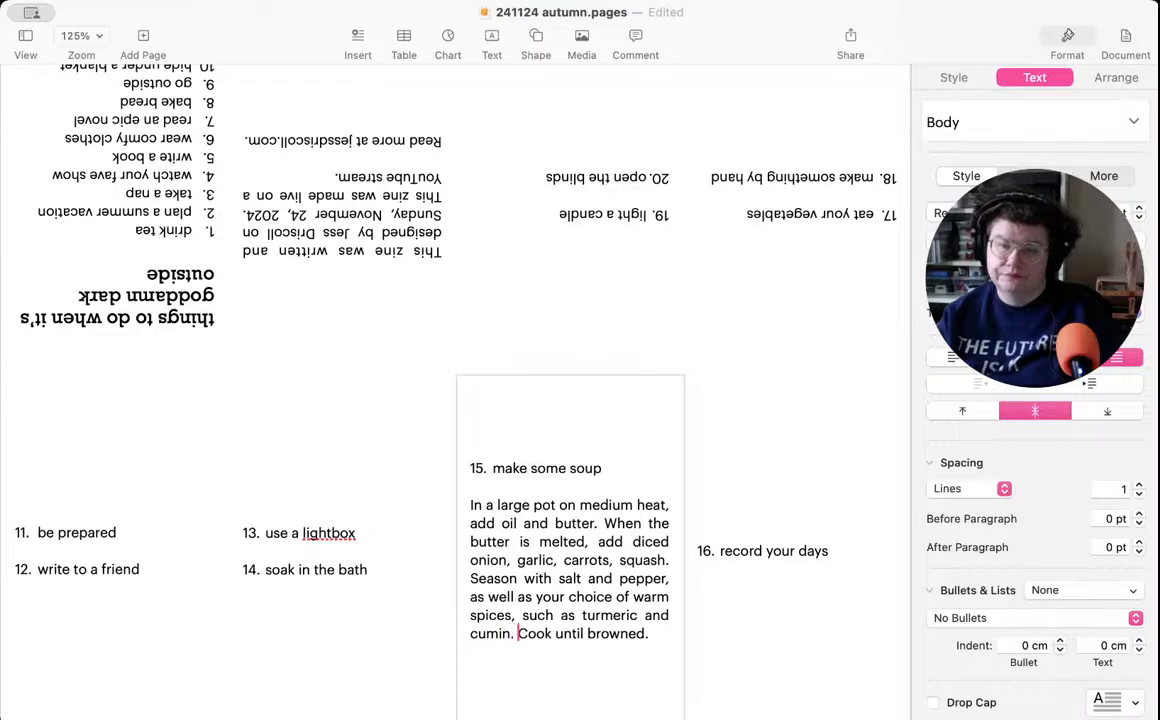
- Add the sentence "Add chicken or vegetable stock." after "Cook until browned." at the end of the soup recipe
click(660, 634)
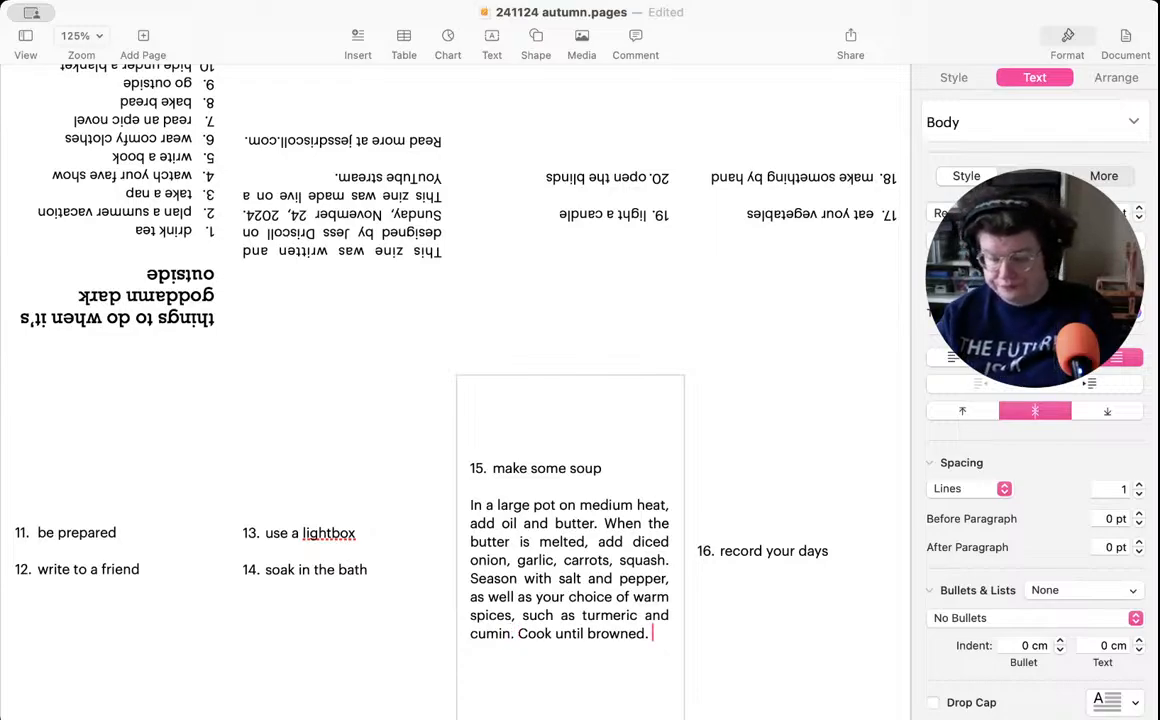
text(Add)
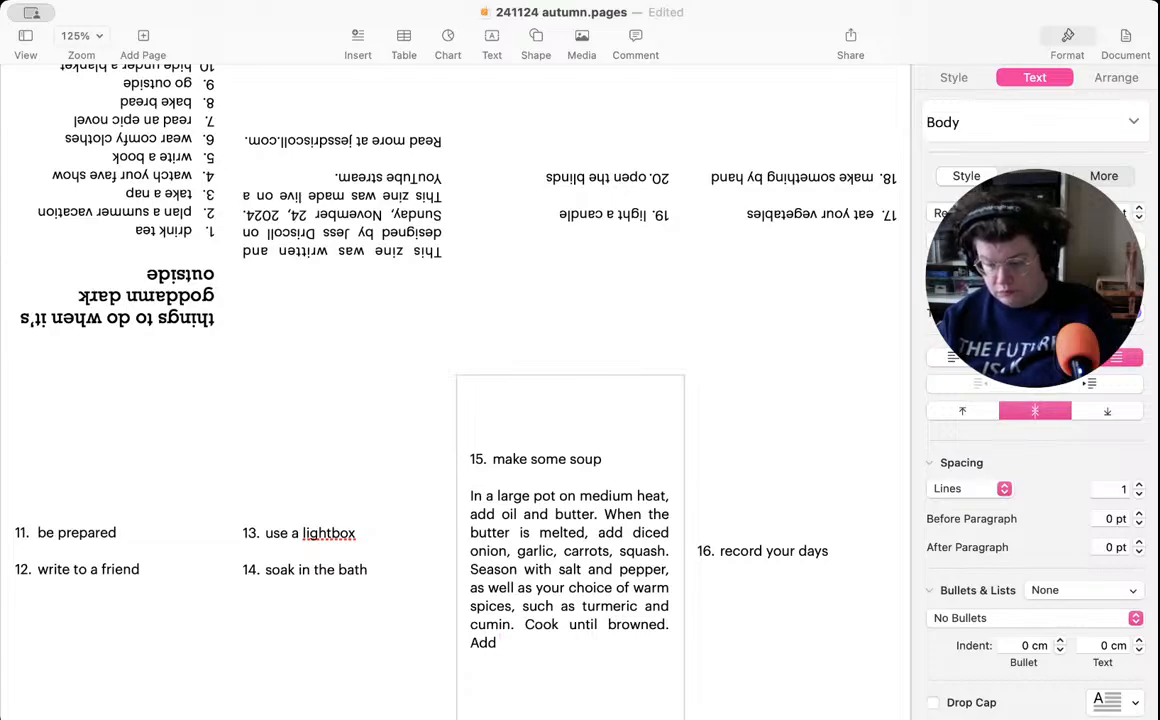
text(cken o)
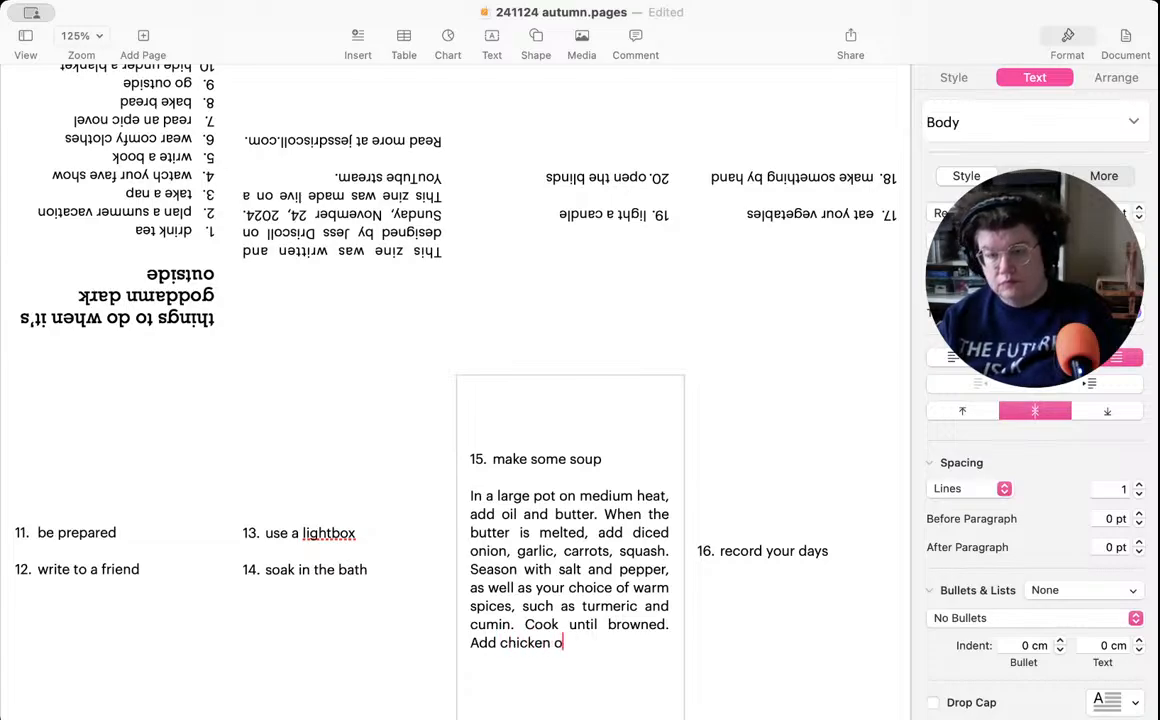
text(r vegetable st)
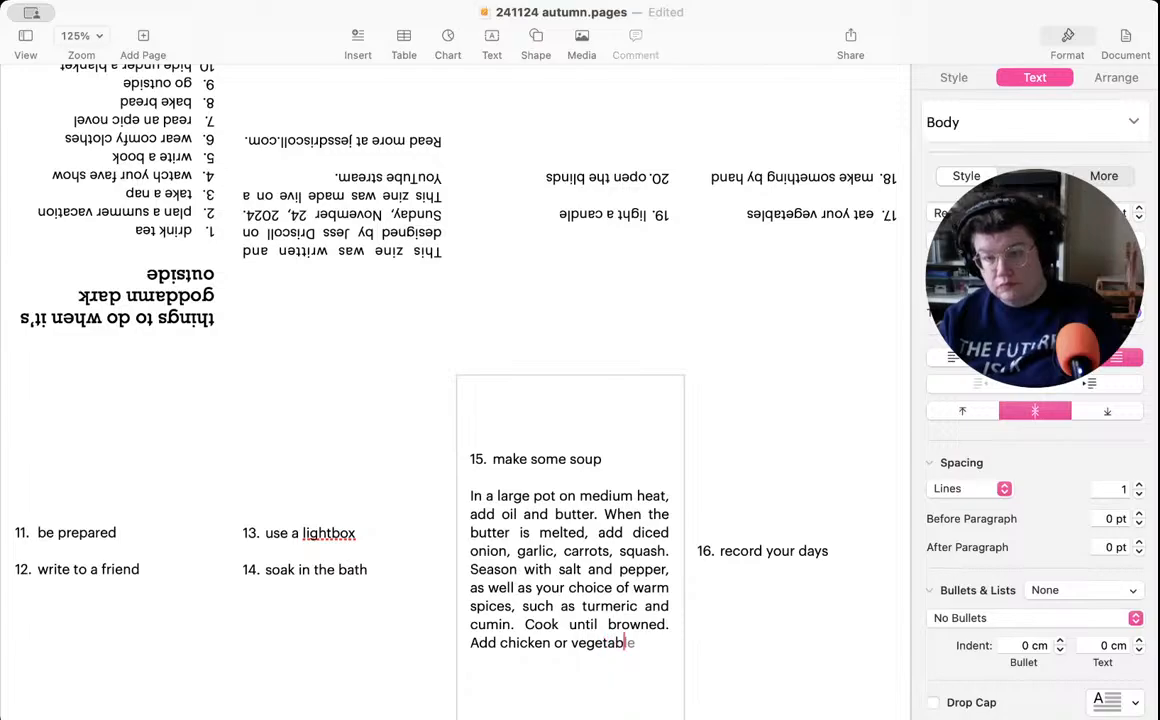
text(ock)
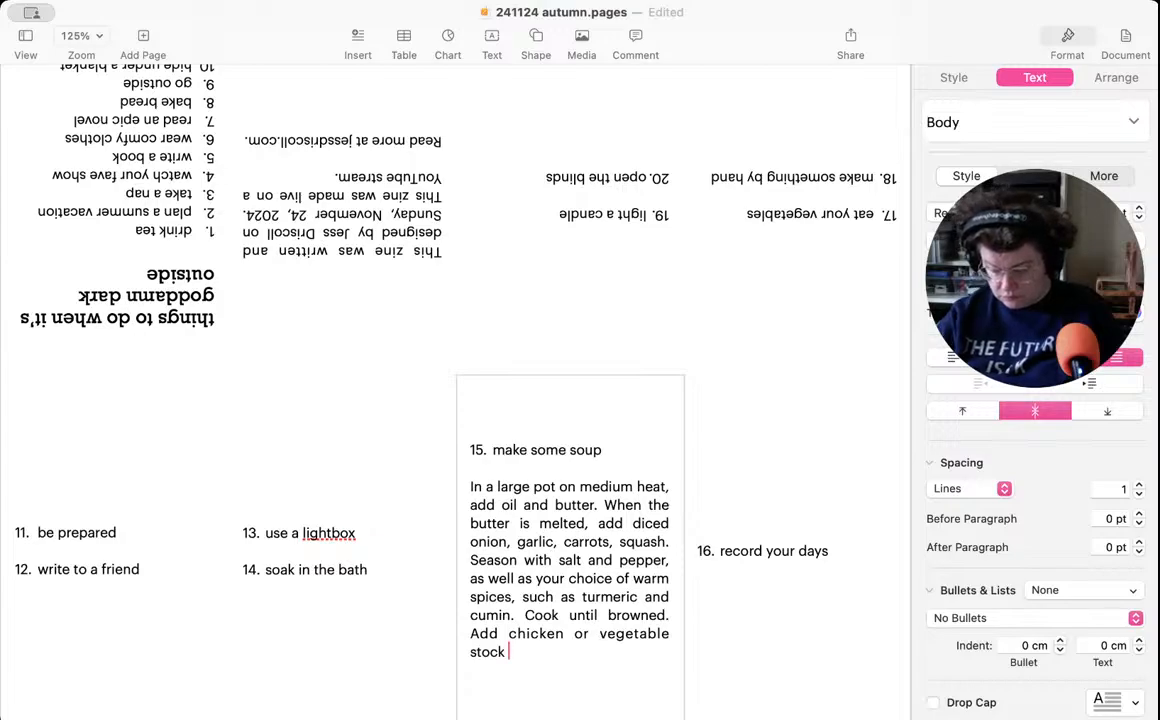
text(to)
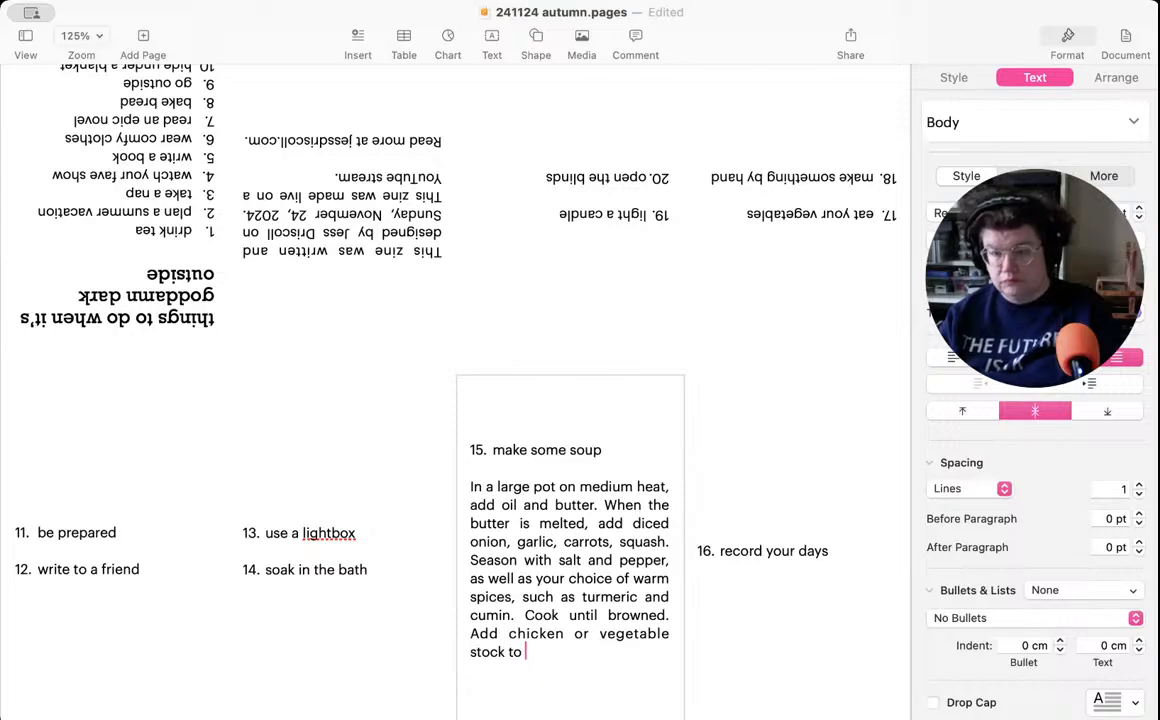
key(BackSpace)
key(BackSpace)
key(BackSpace)
text(. )
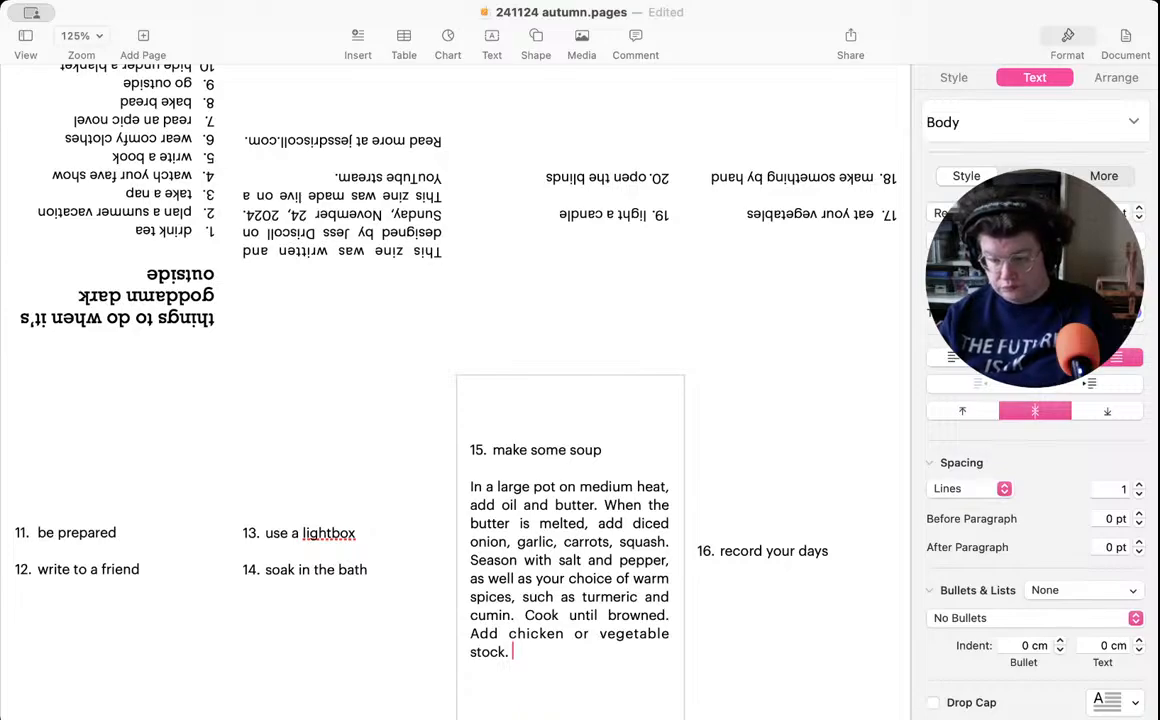
text(Cover )
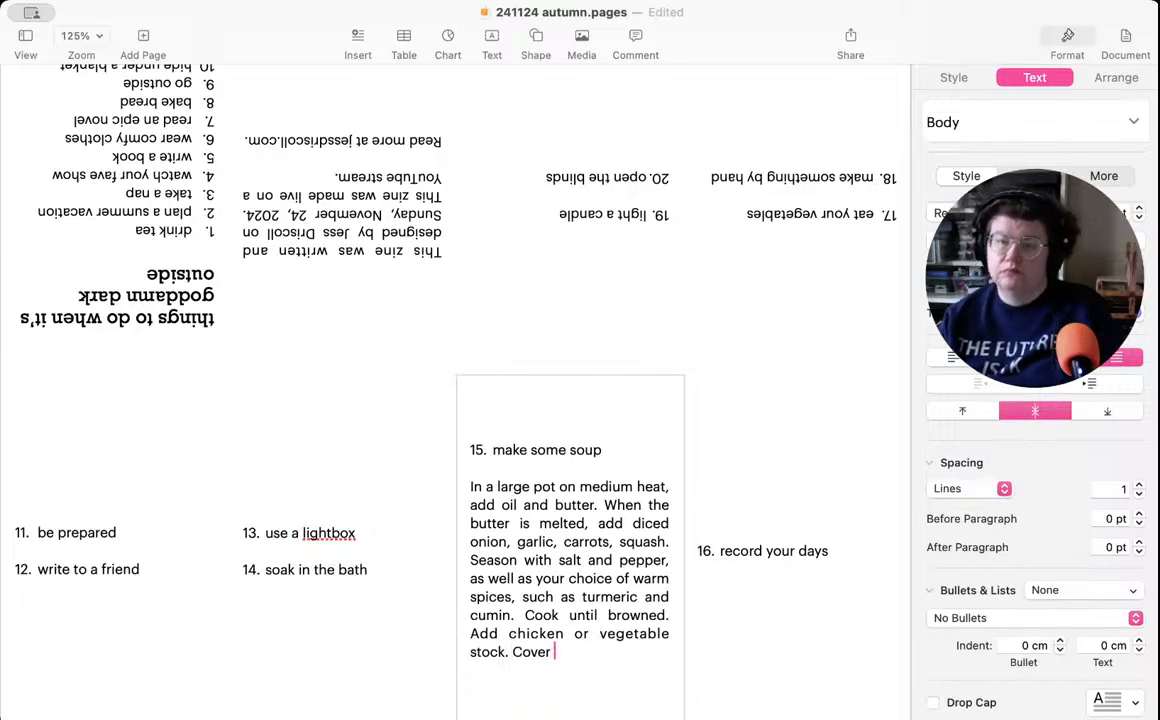
text(and s)
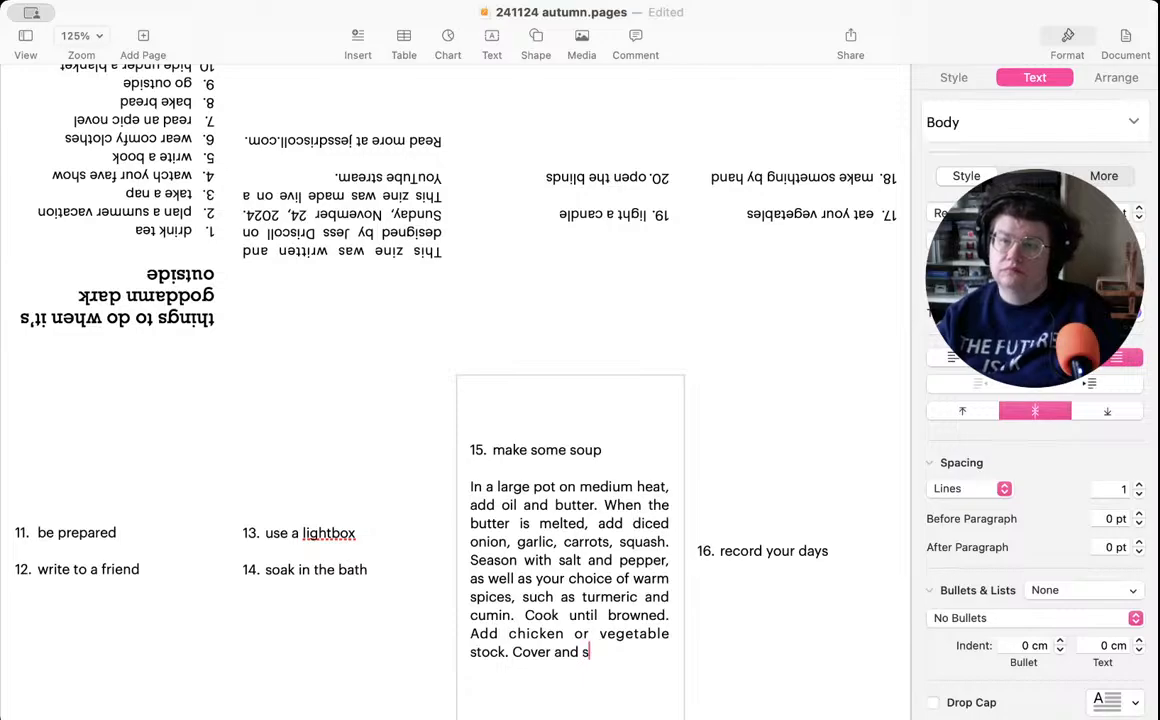
text(immer )
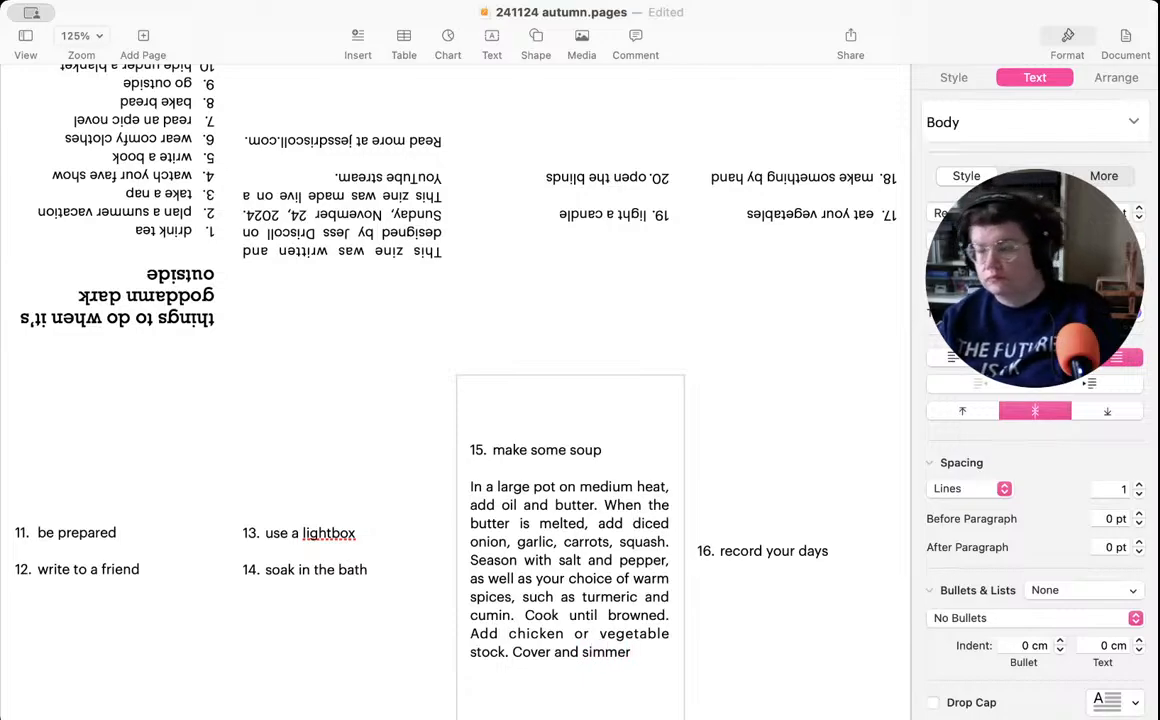
text(until)
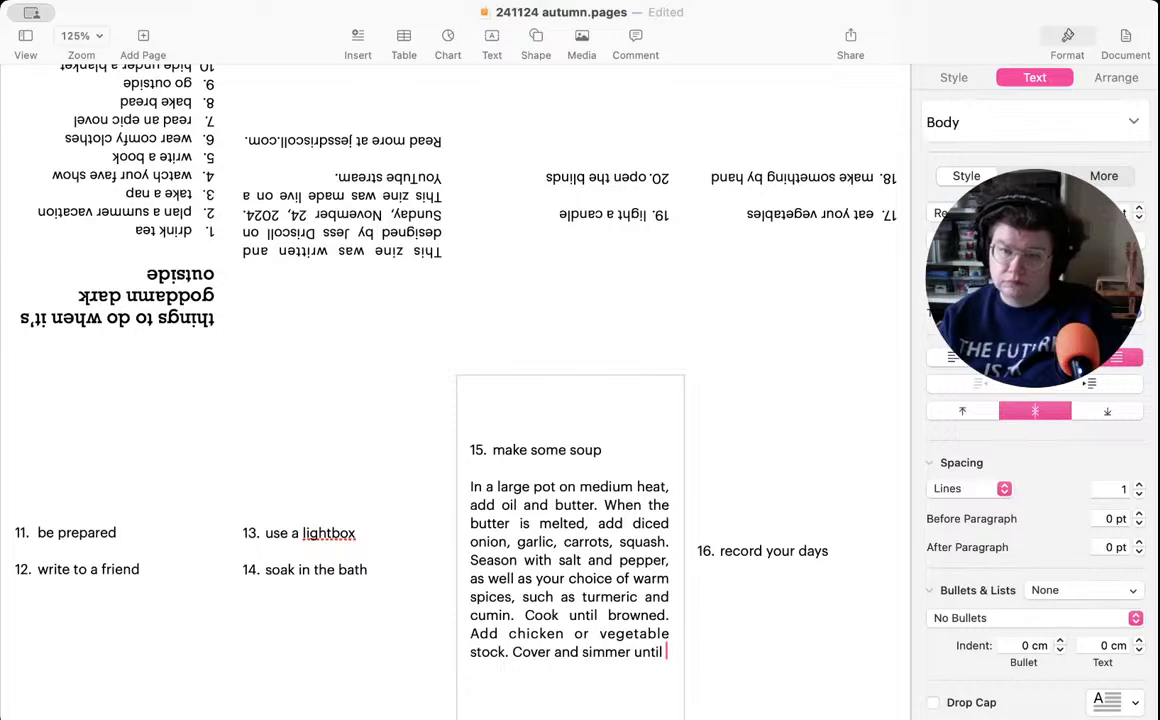
text( squahs)
- Continue the soup recipe with the sentence "Cover and simmer until squash is soft."
key(BackSpace)
key(BackSpace)
text(sh is sof)
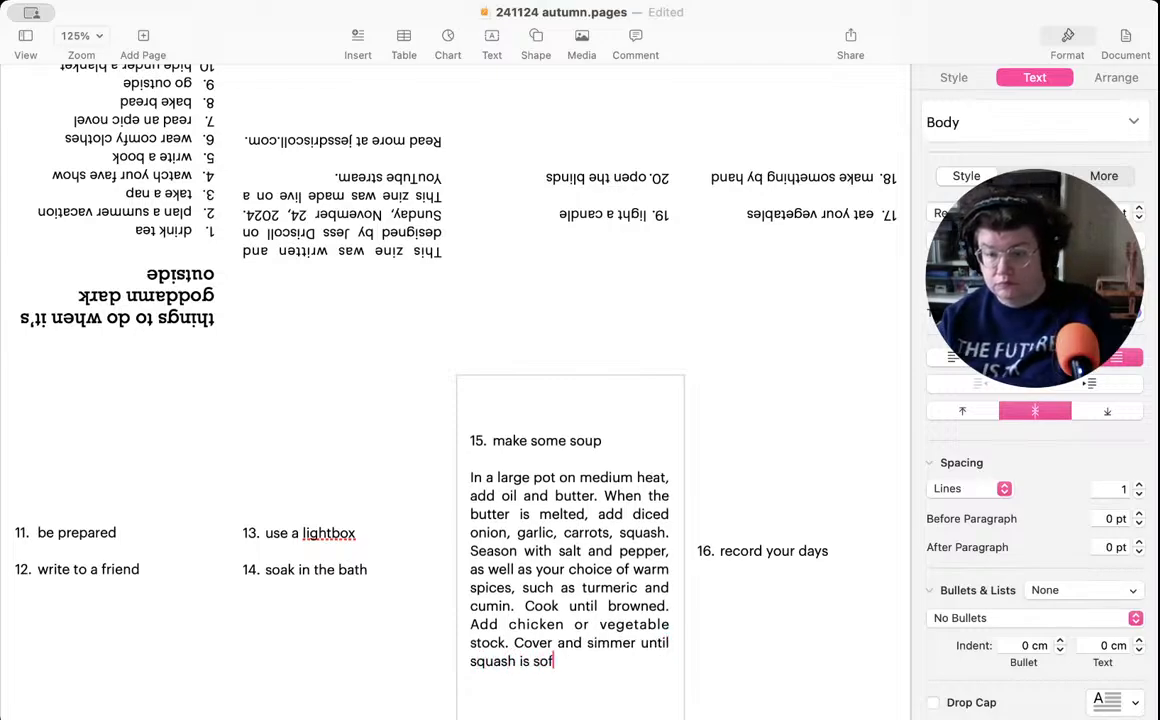
text(t. A)
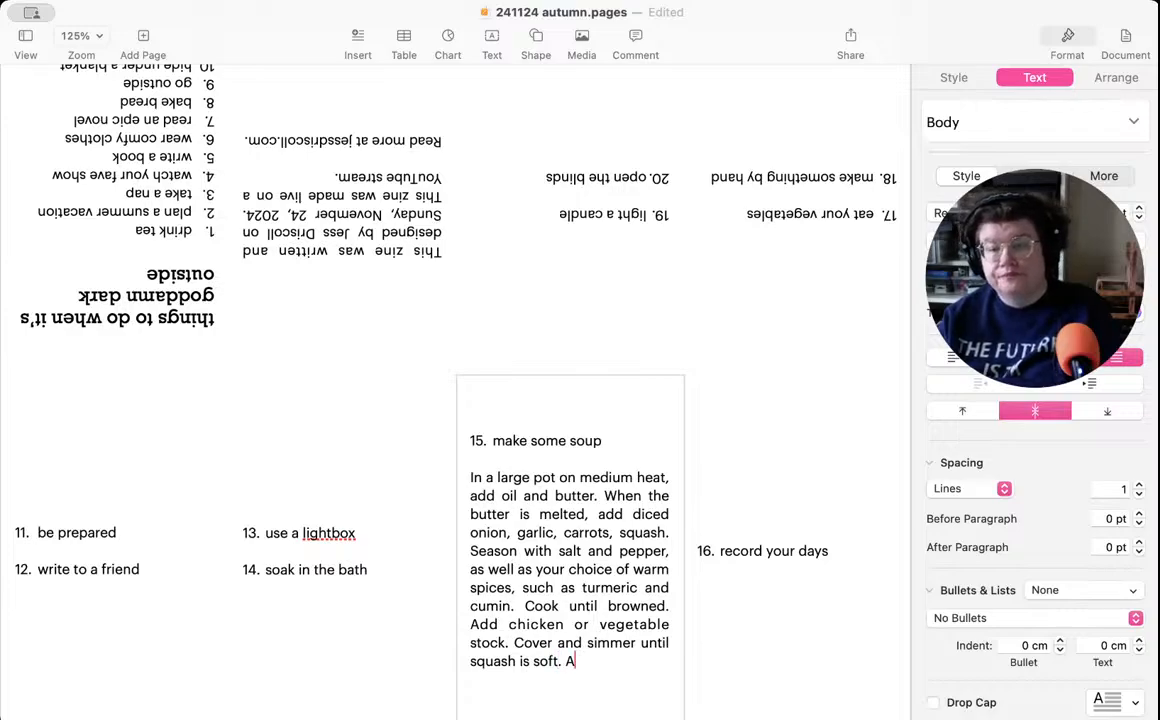
text(dd cocou)
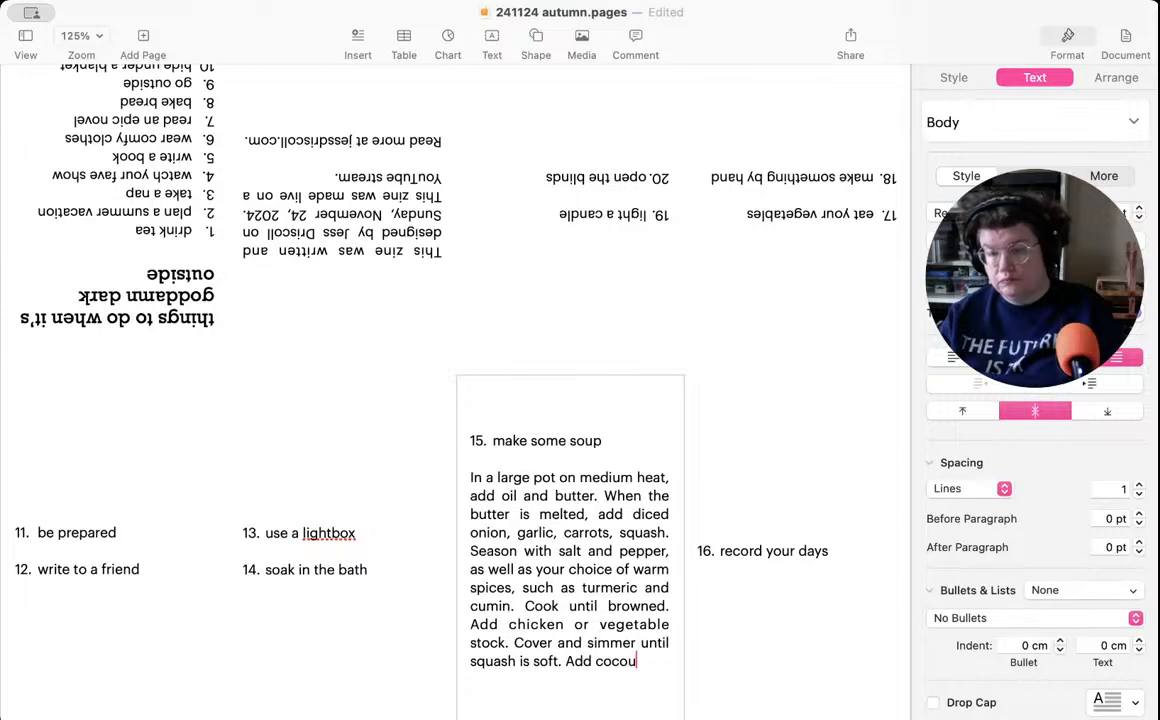
key(BackSpace)
text(nut)
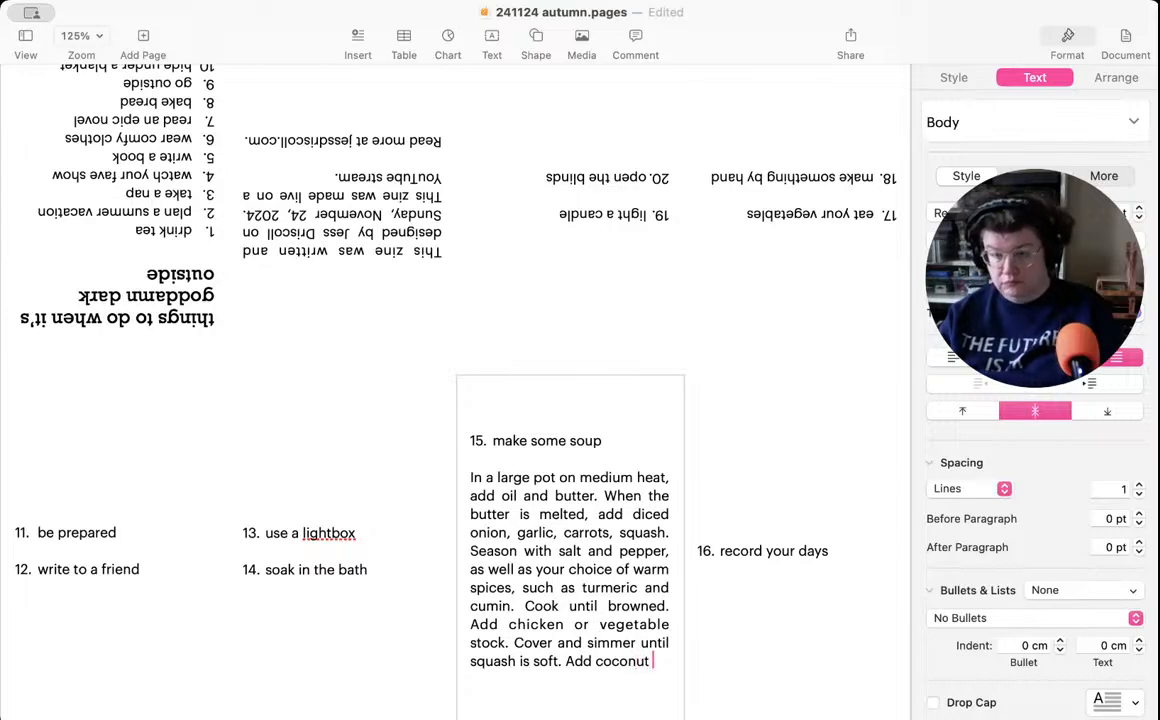
text( milk and)
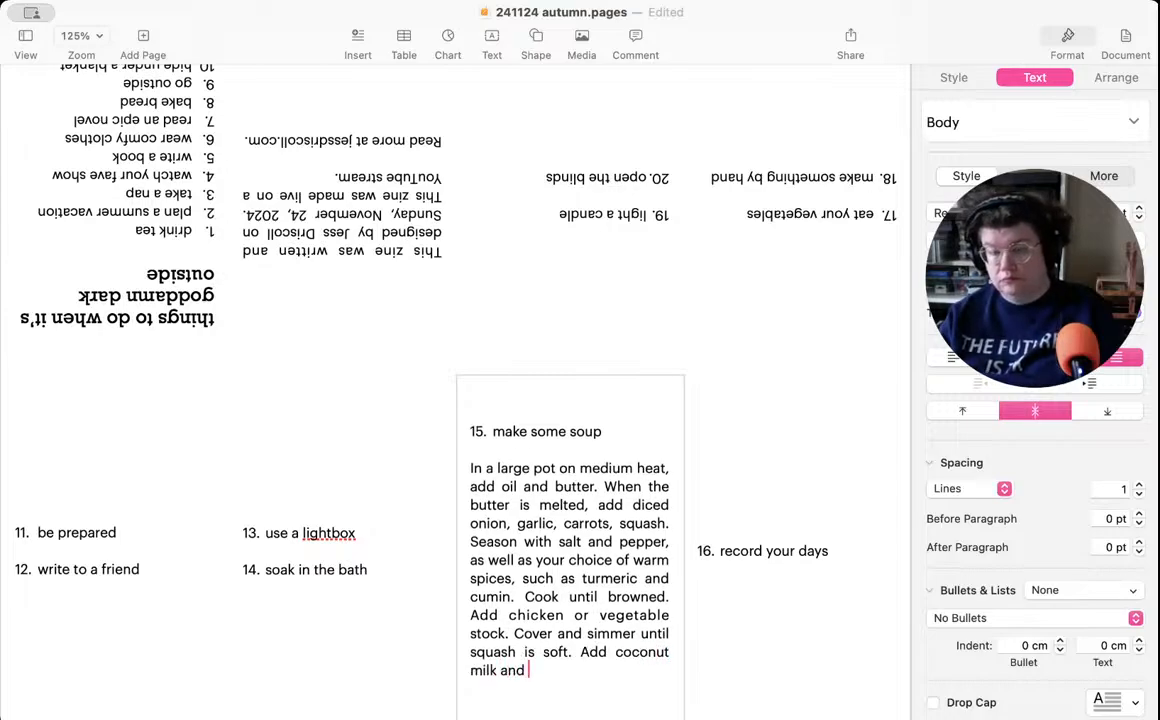
text( blend )
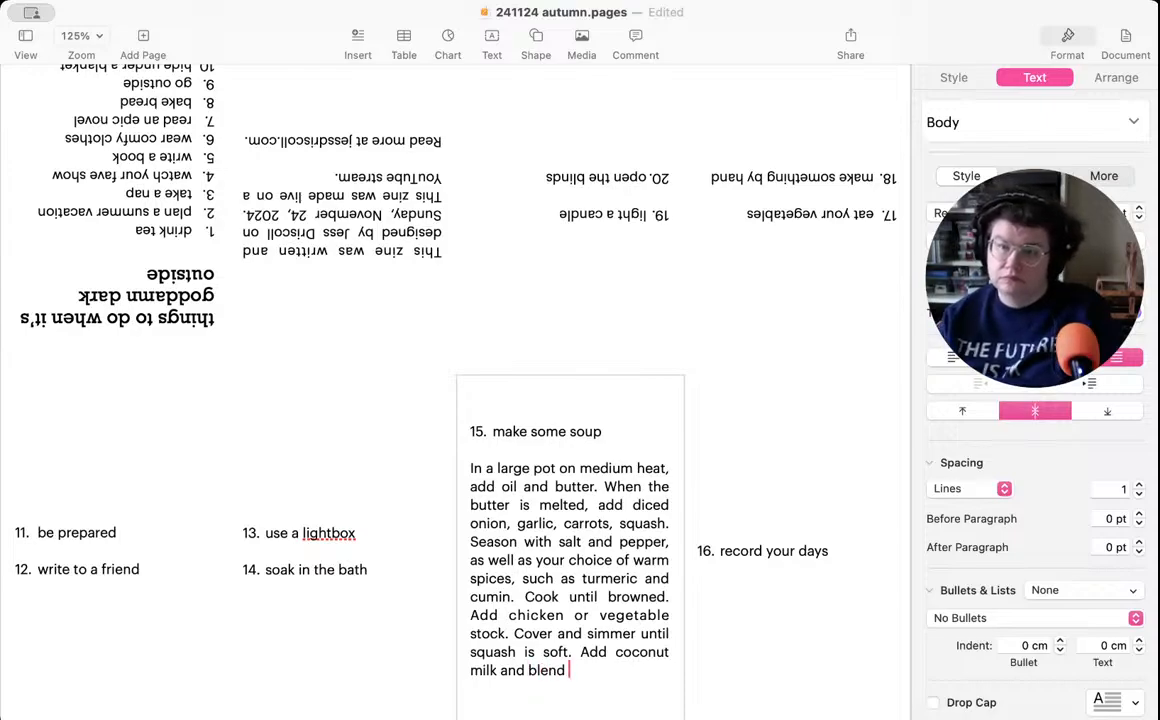
text(with)
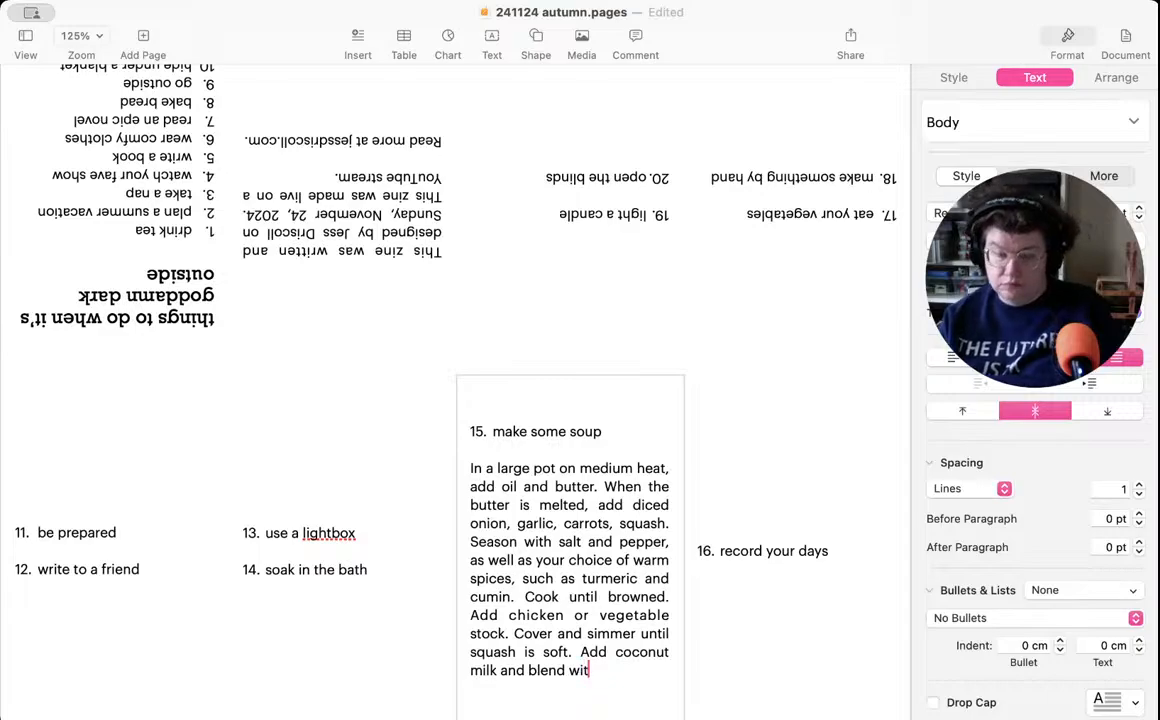
- Append the sentence "Add coconut milk and blend until smooth" to the soup recipe
key(BackSpace)
key(BackSpace)
key(BackSpace)
key(BackSpace)
key(BackSpace)
text(until smooth)
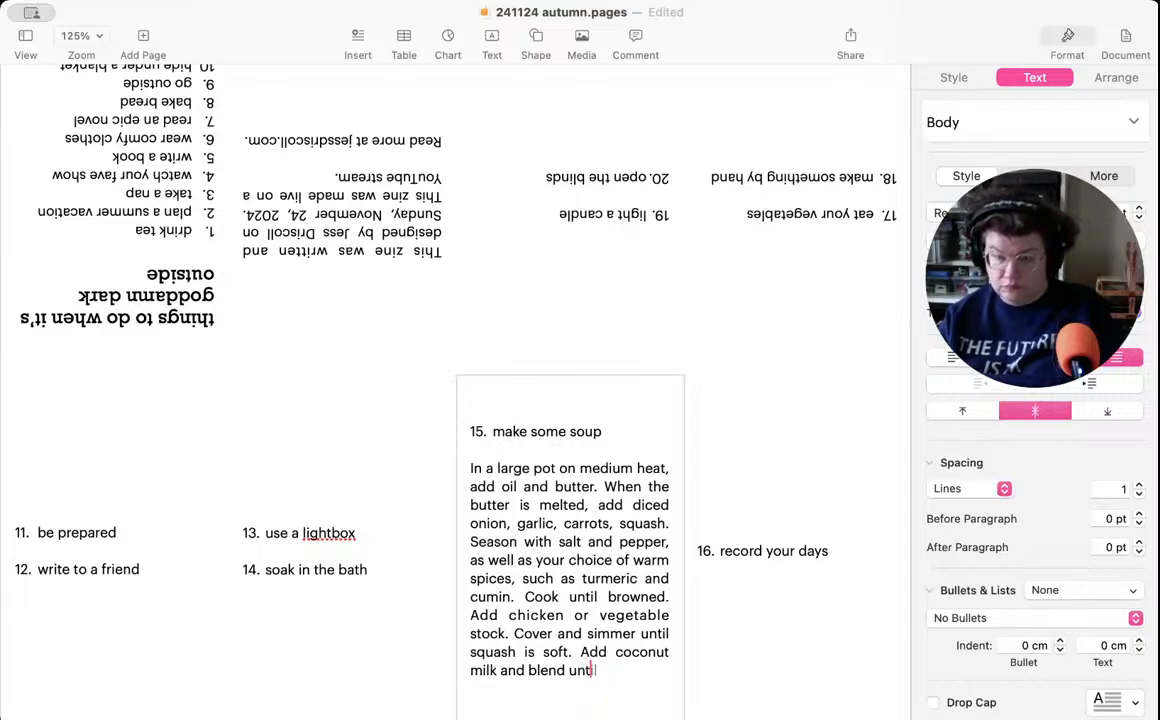
text(. )
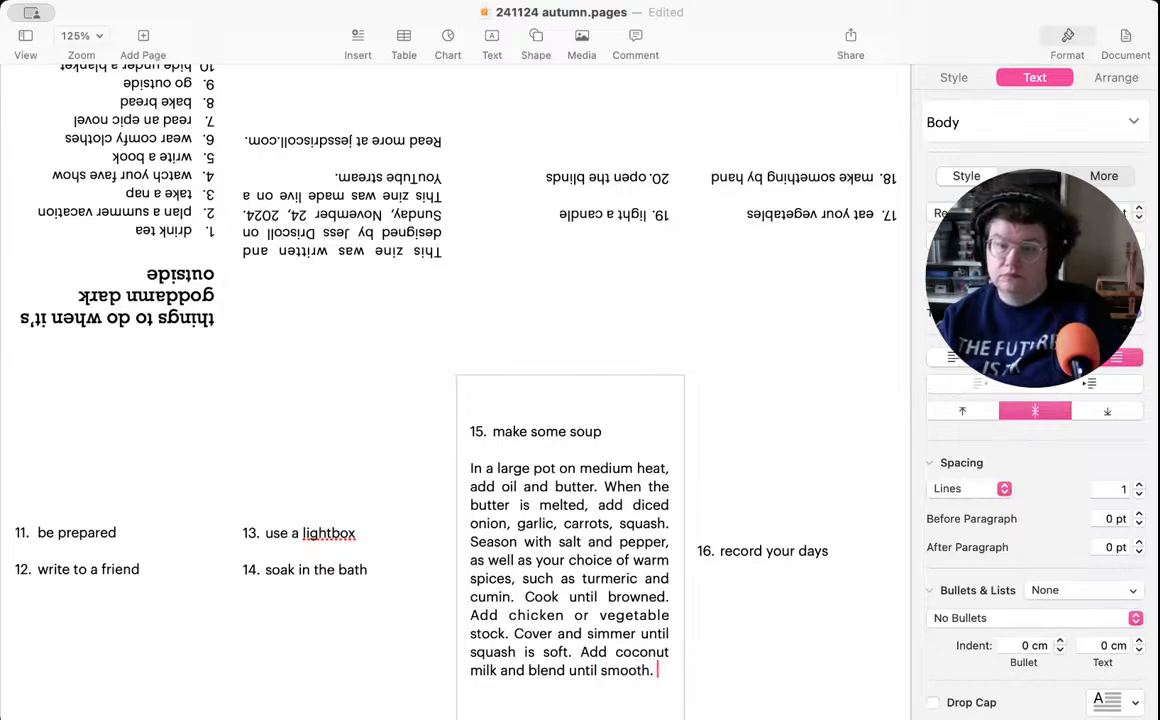
text(Taste and )
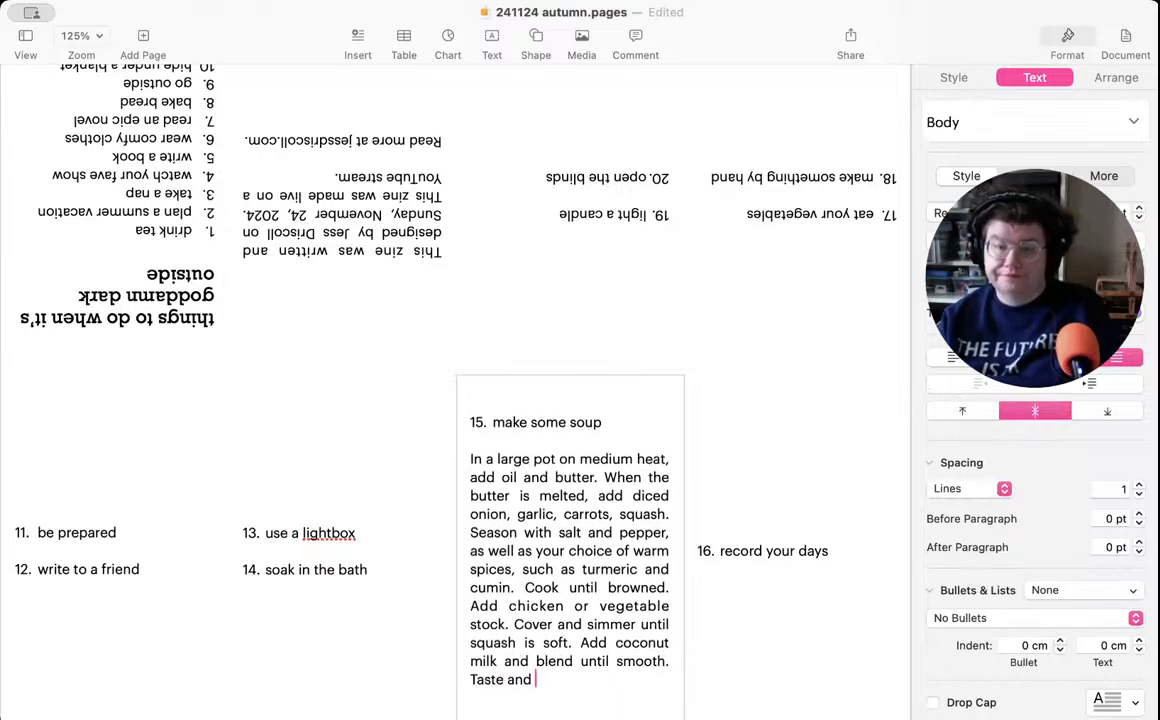
text(adjust)
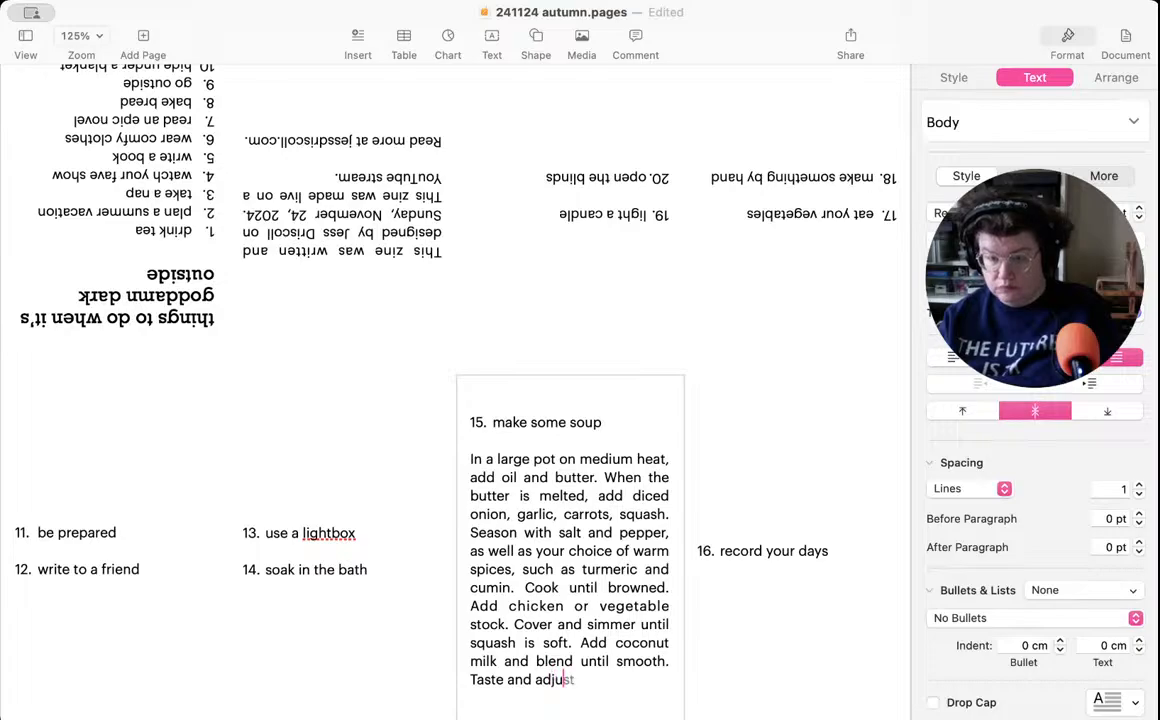
text( the season)
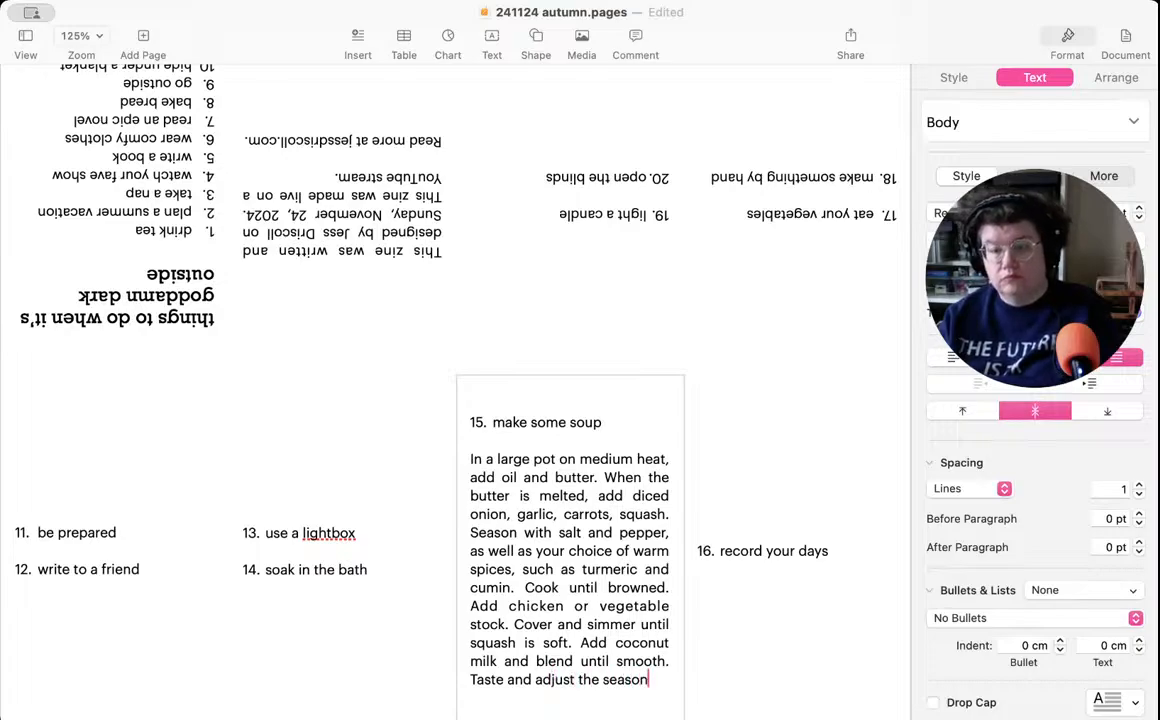
text(ing as necessar)
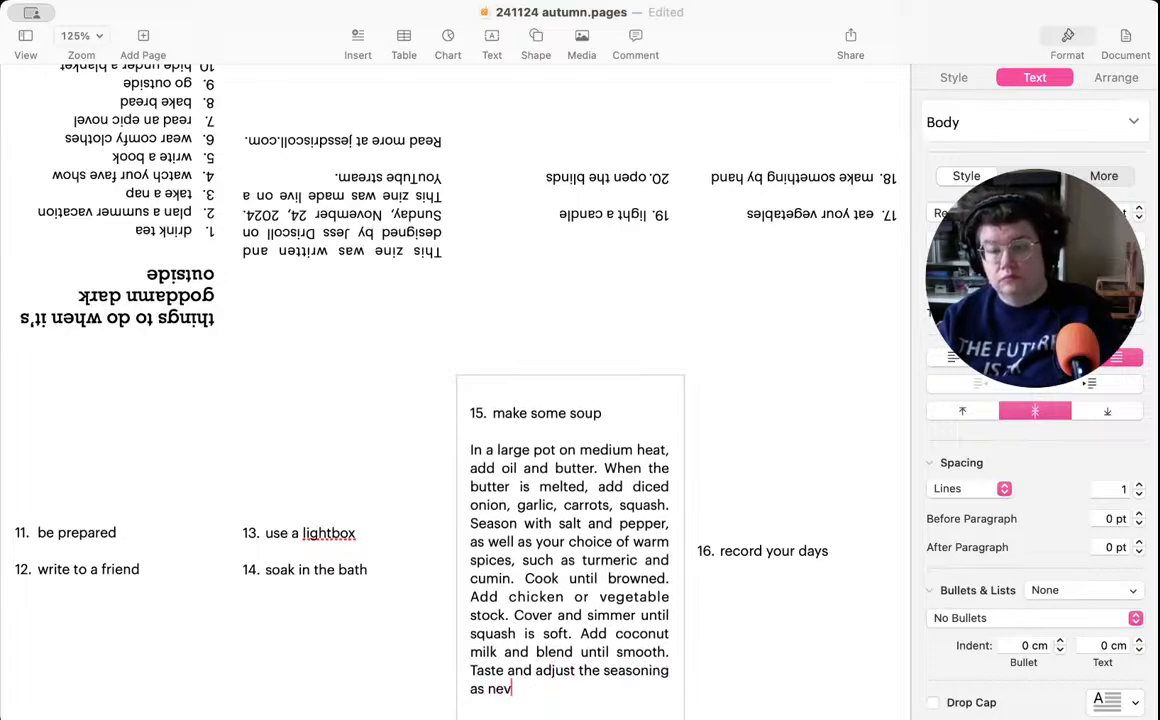
text(y ()
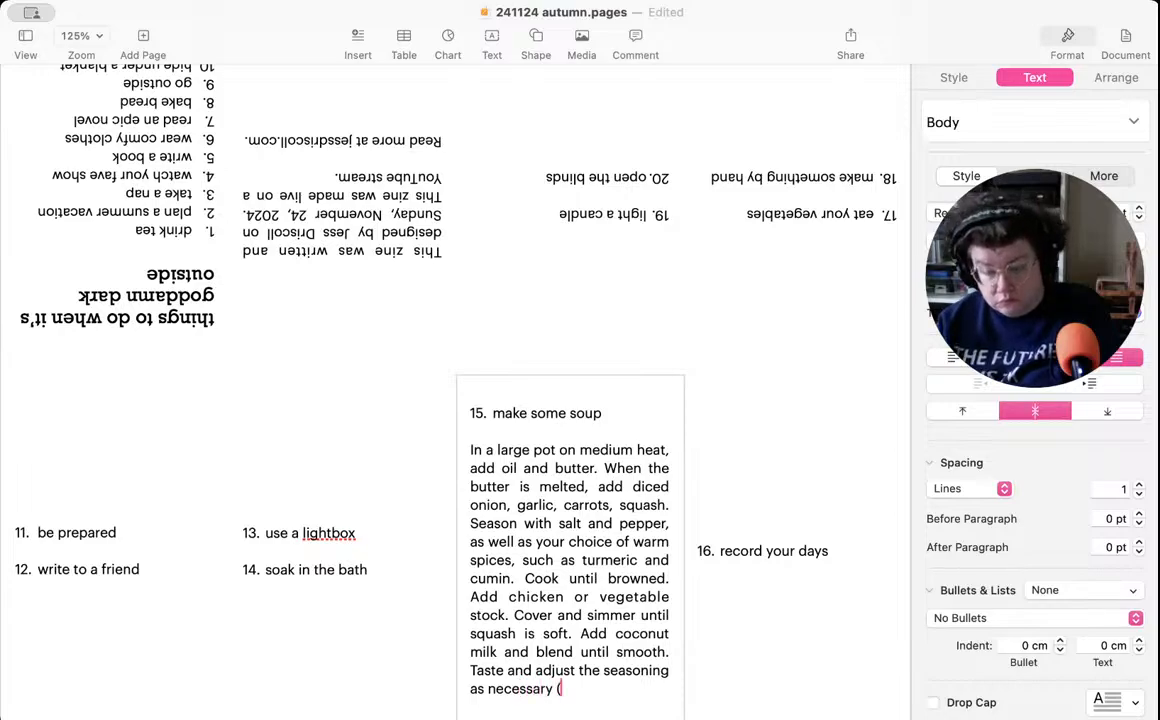
text(you prob)
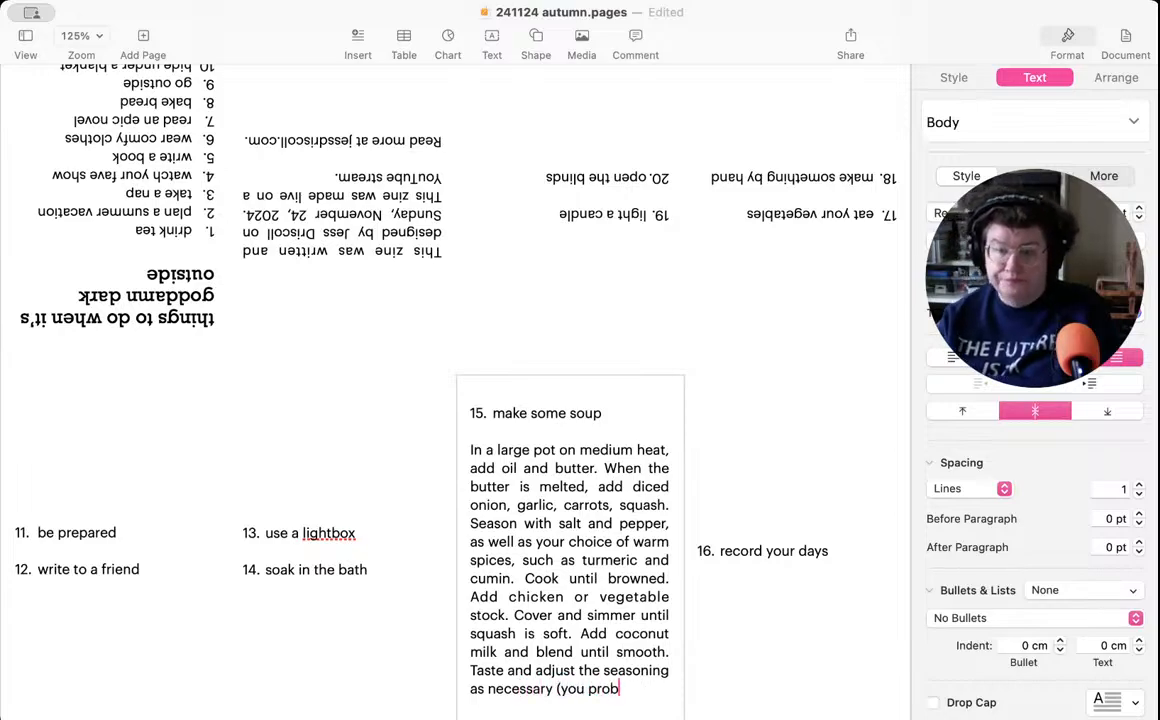
text(ably need more sal)
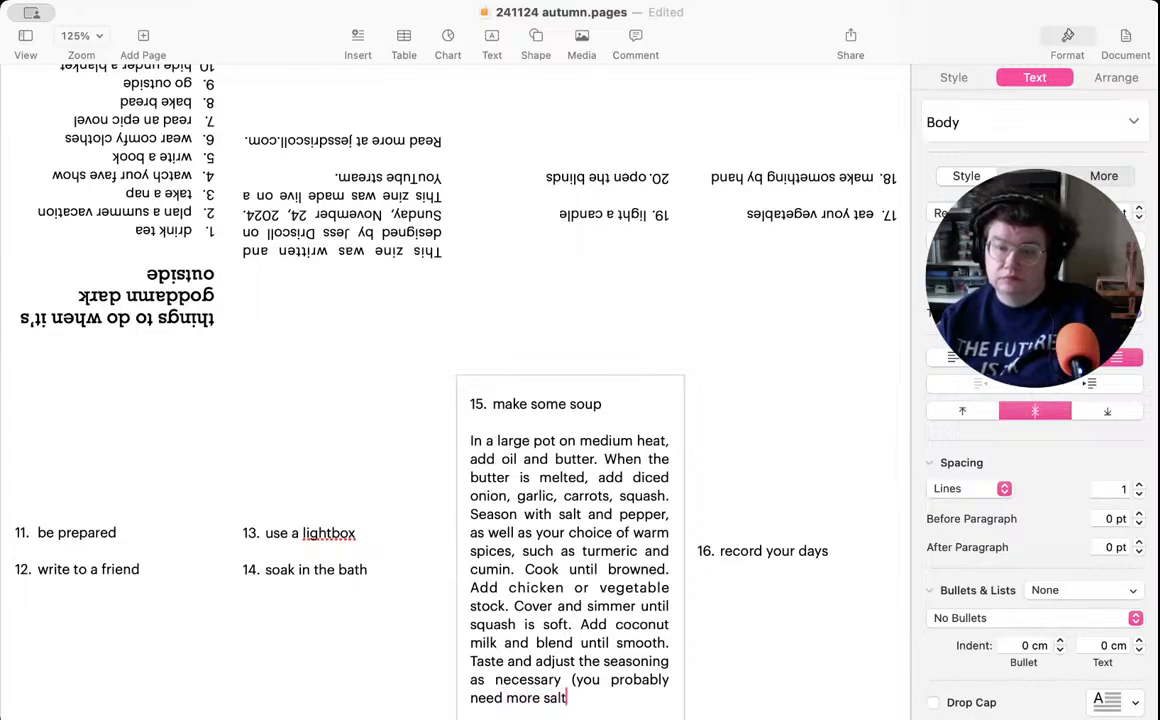
text(t). Eat with )
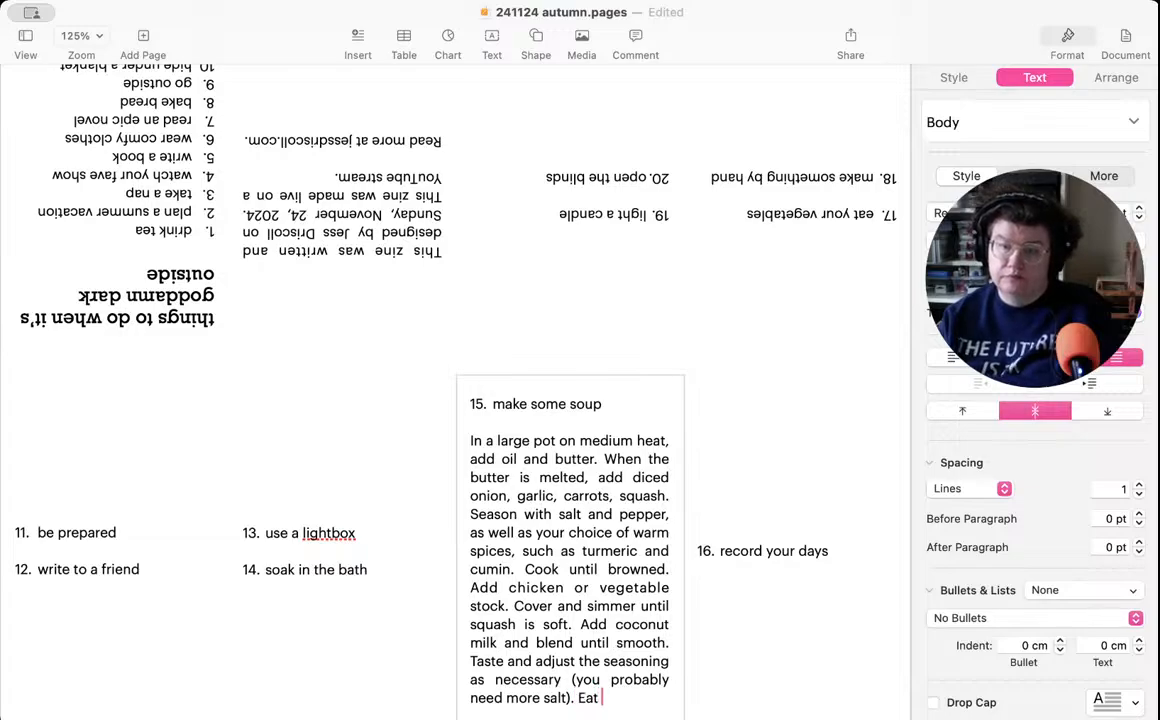
text(bread.)
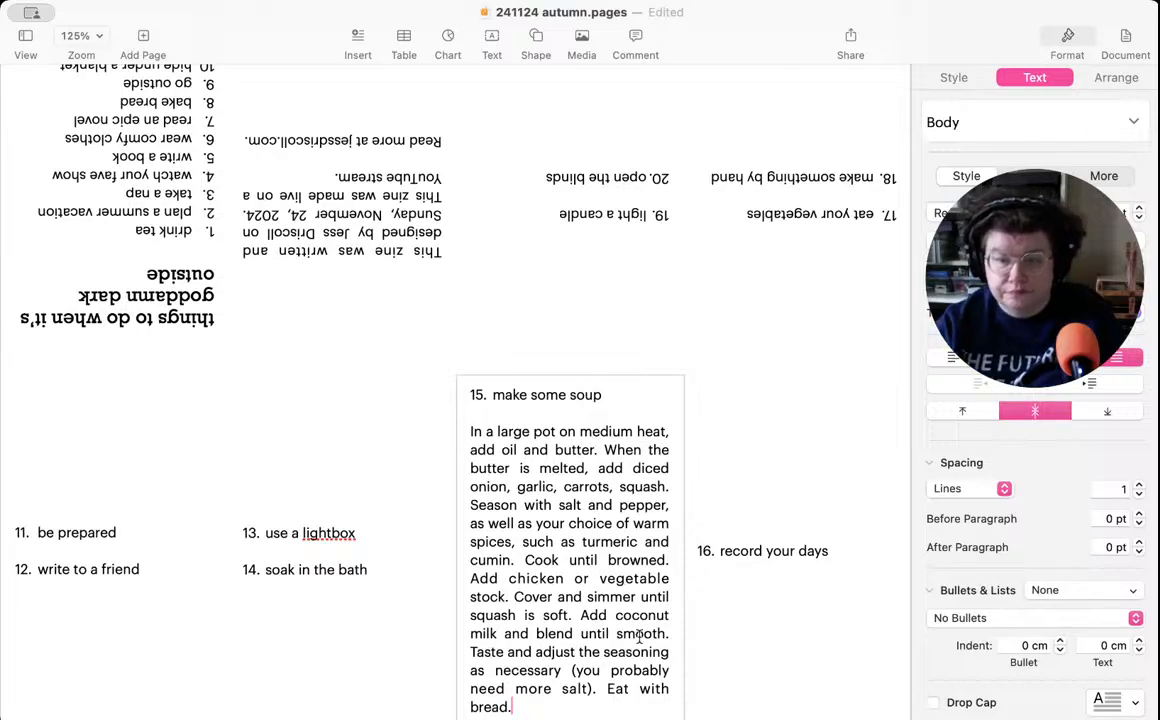
- End the soup recipe with "Eat with bread." and remove the word "more" before "salt"
double_click(533, 690)
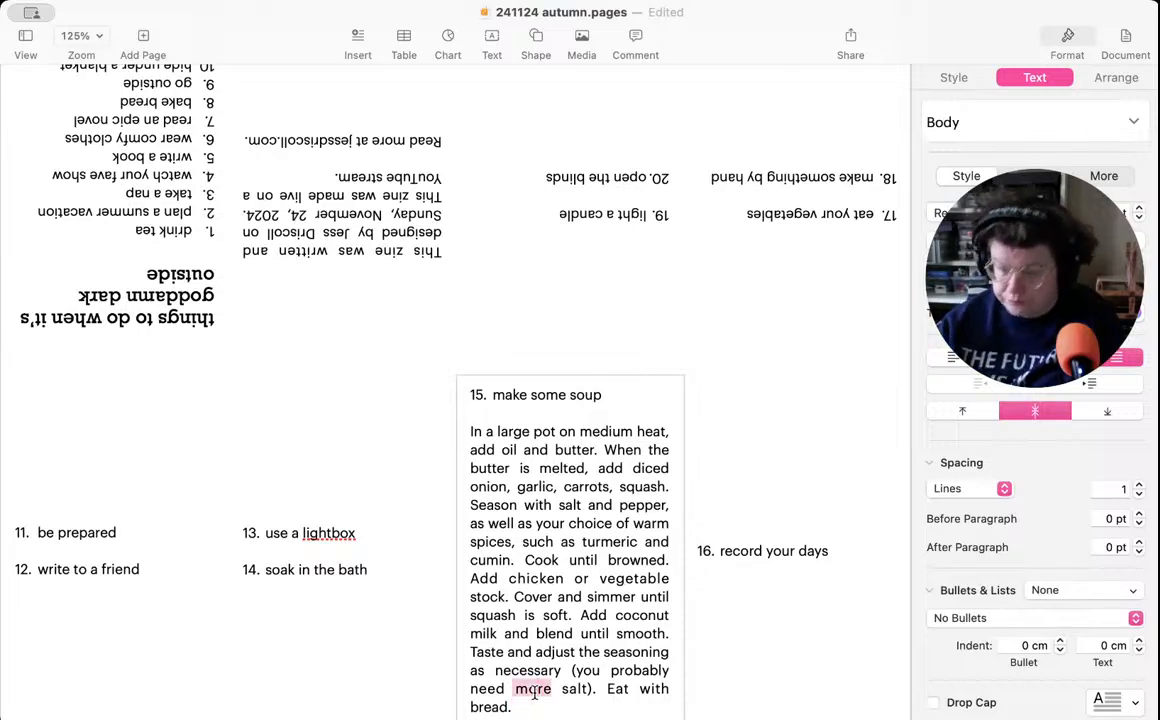
key(BackSpace)
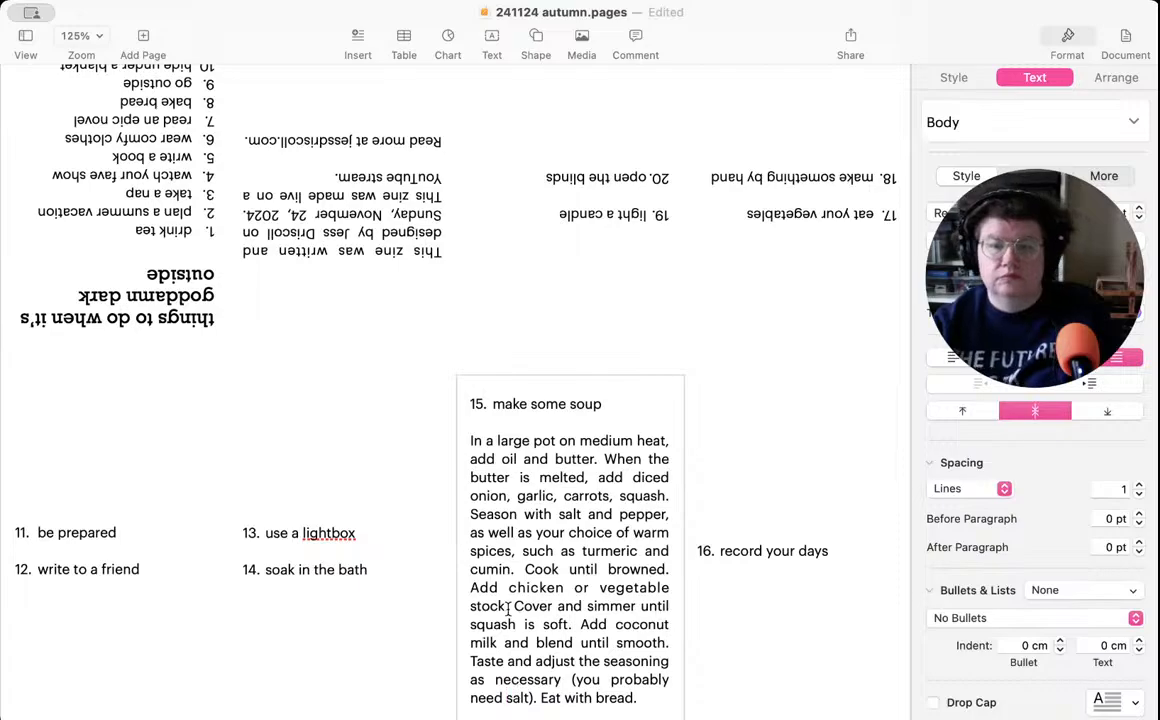
- Insert unnumbered blank lines below item 13 to make room for its description
scroll(297, 549, down, 1)
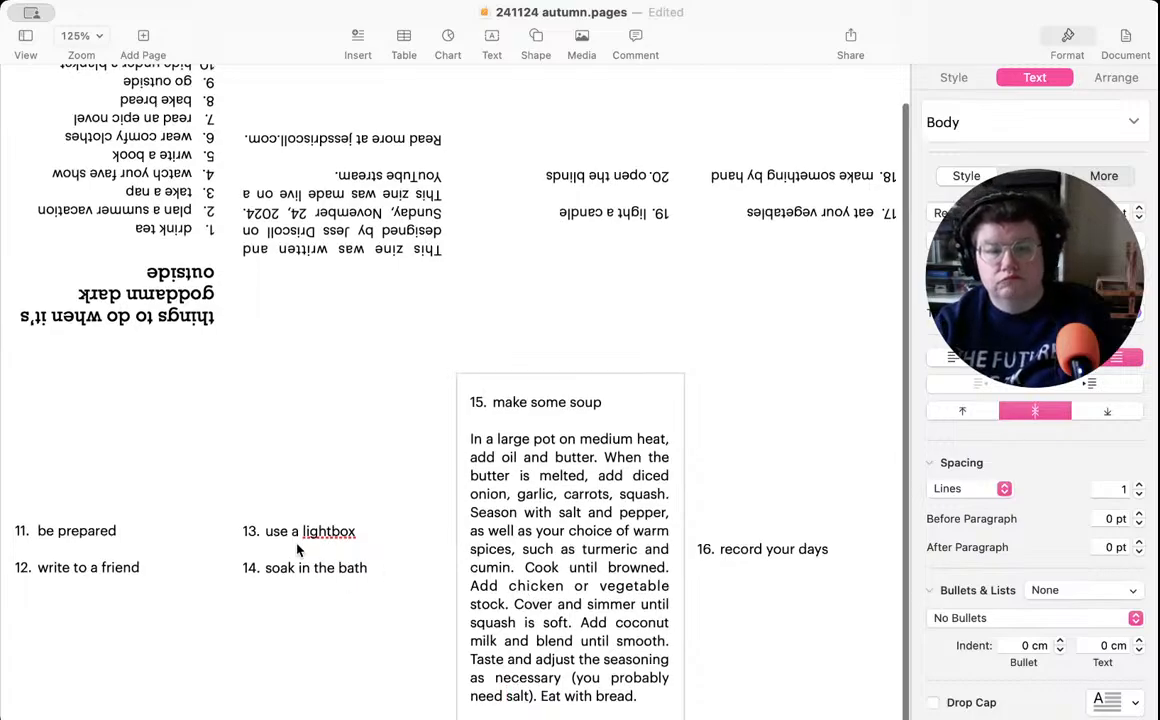
click(344, 536)
click(376, 538)
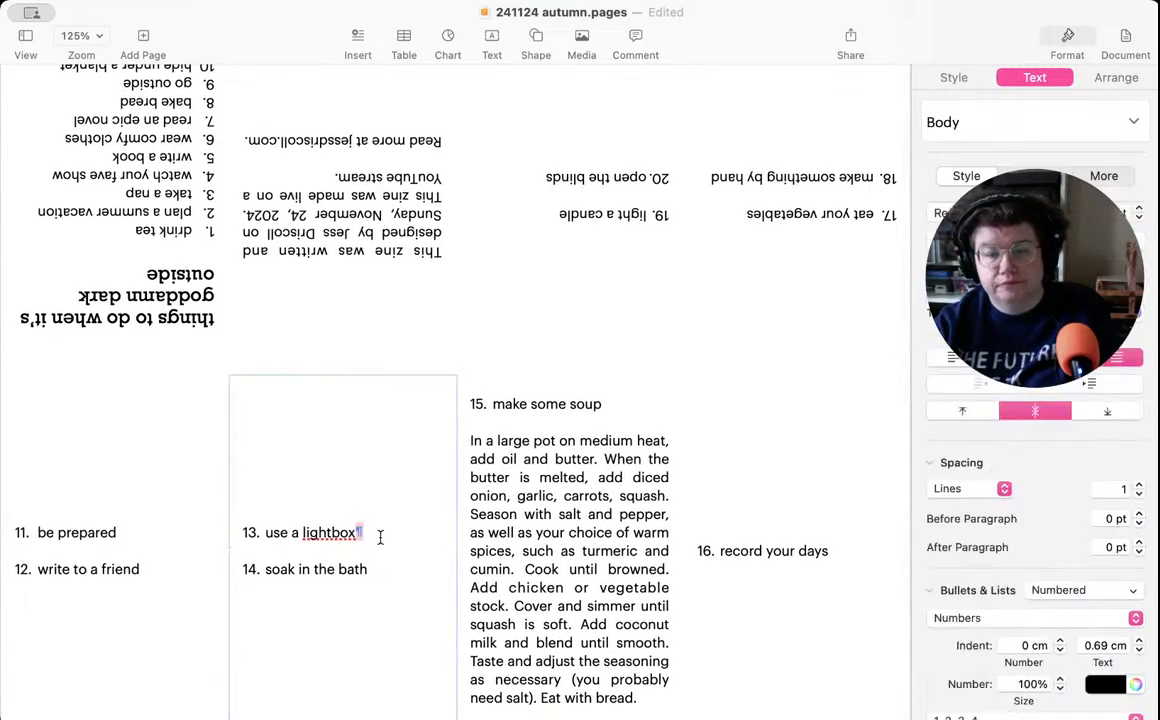
key(Return)
key(Return)
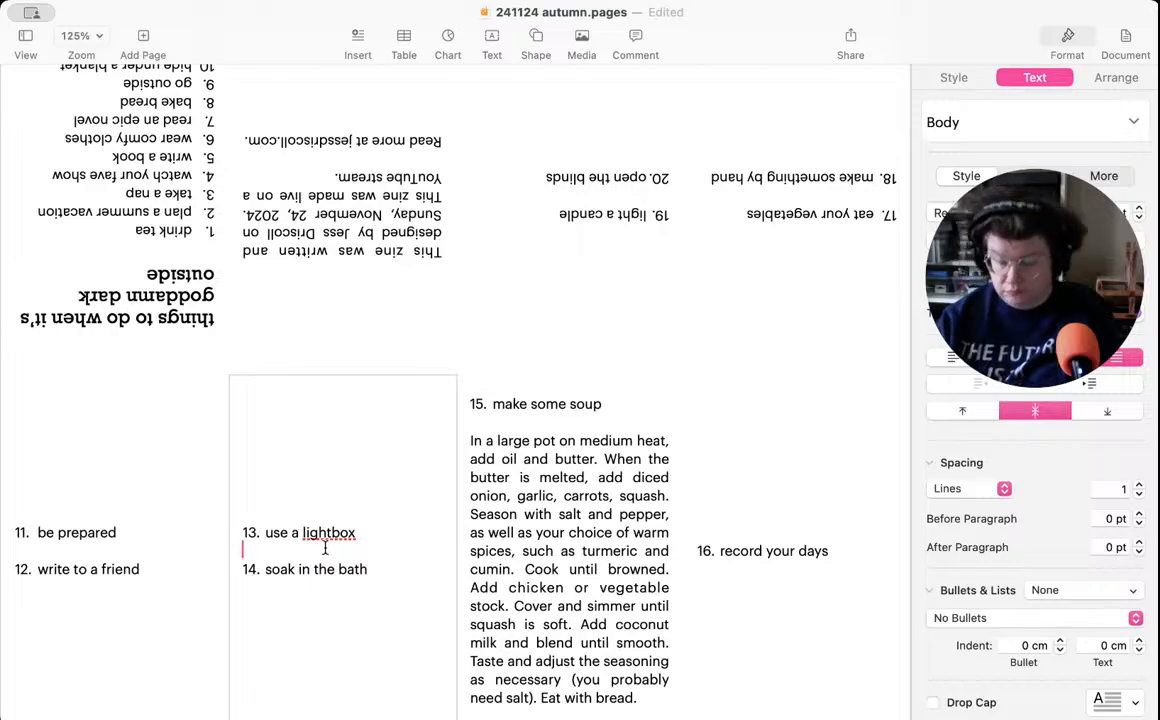
key(Return)
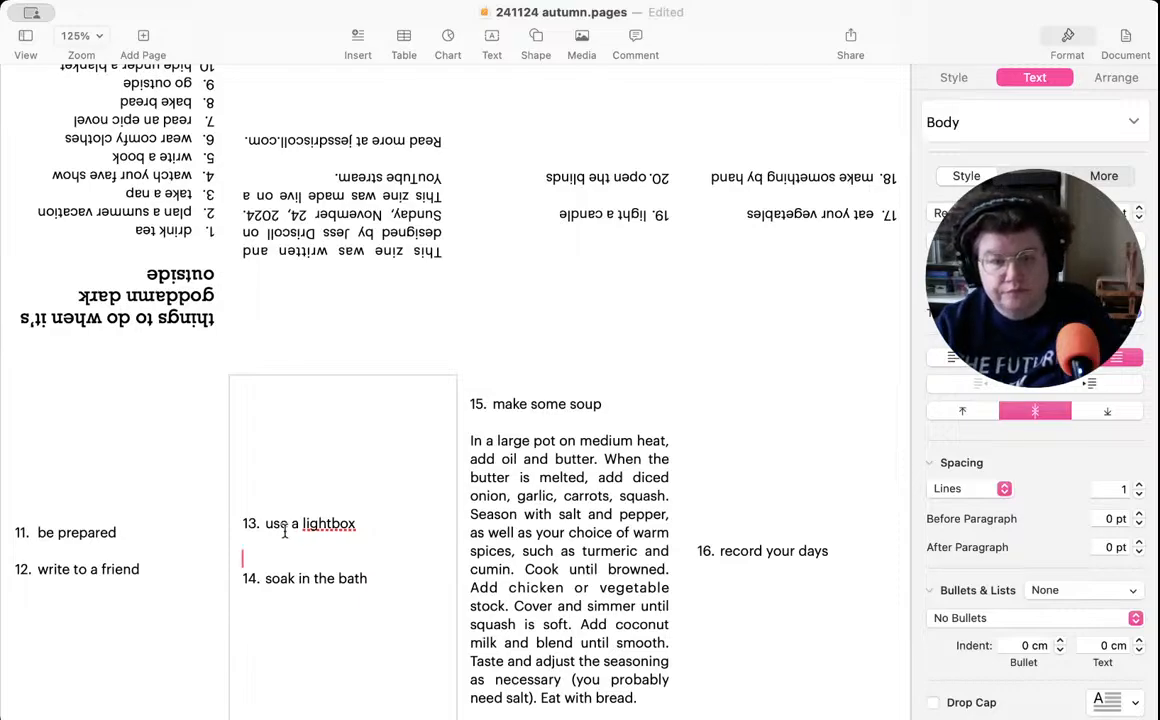
- Reword item 13 to read "use a therapy light"
double_click(323, 524)
text(t)
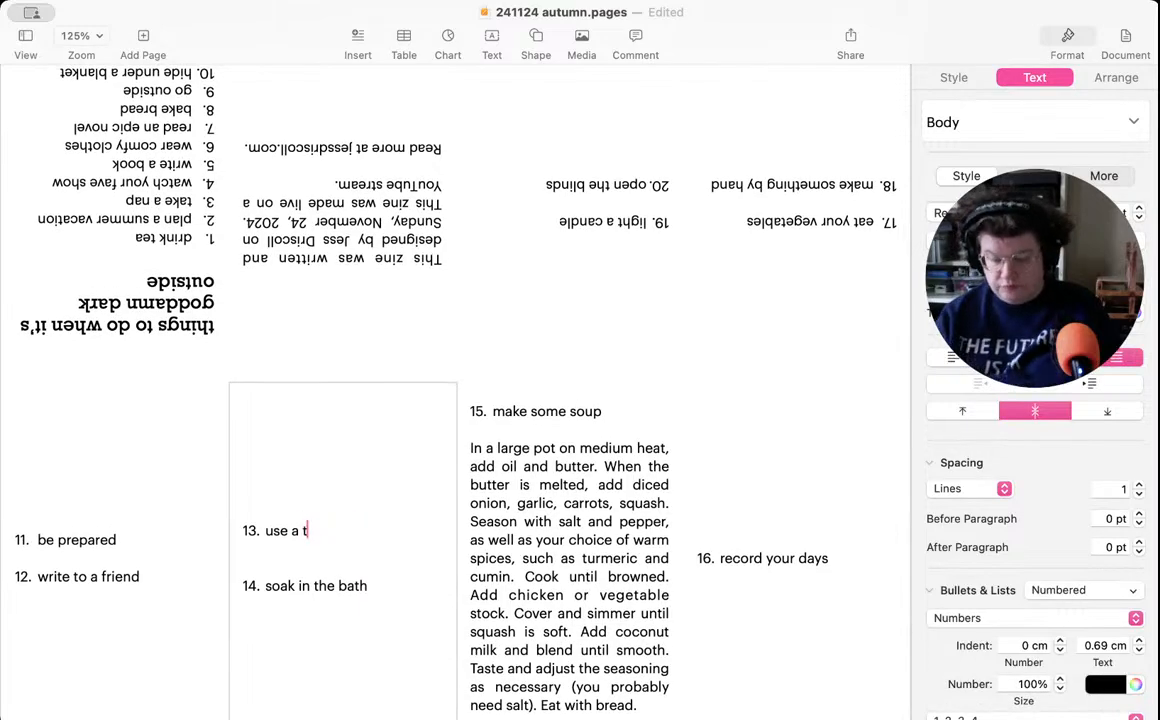
text(heraoy)
key(BackSpace)
key(BackSpace)
text(py ku)
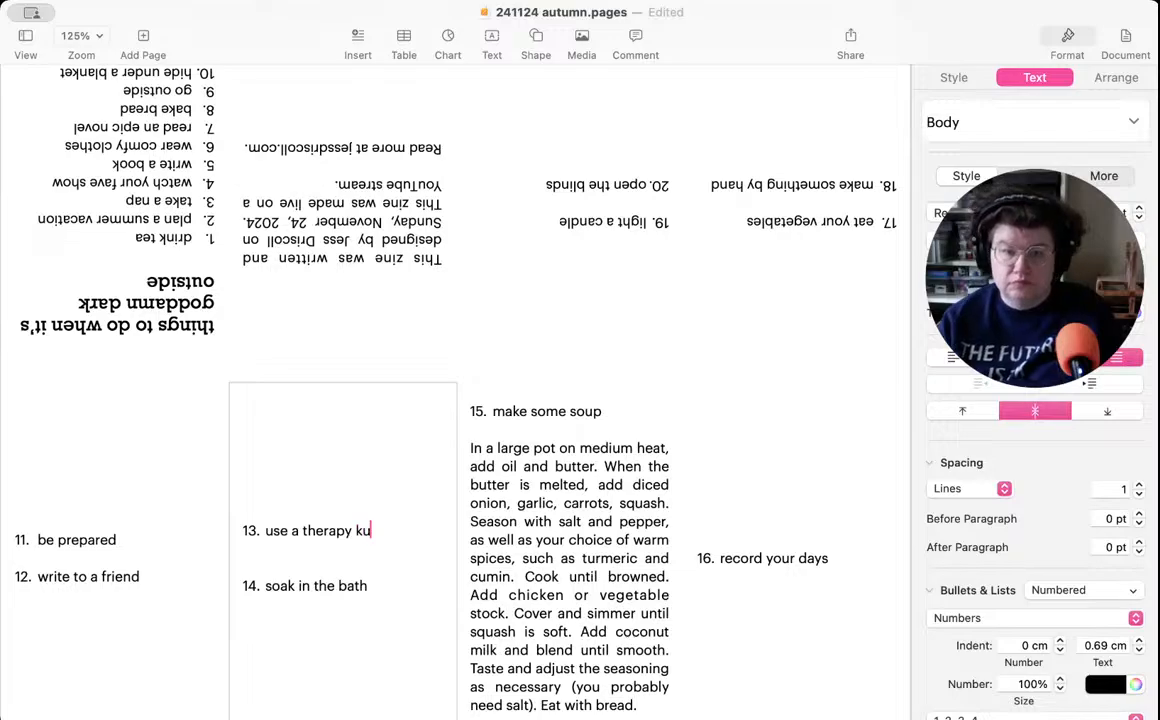
key(BackSpace)
key(BackSpace)
text(light)
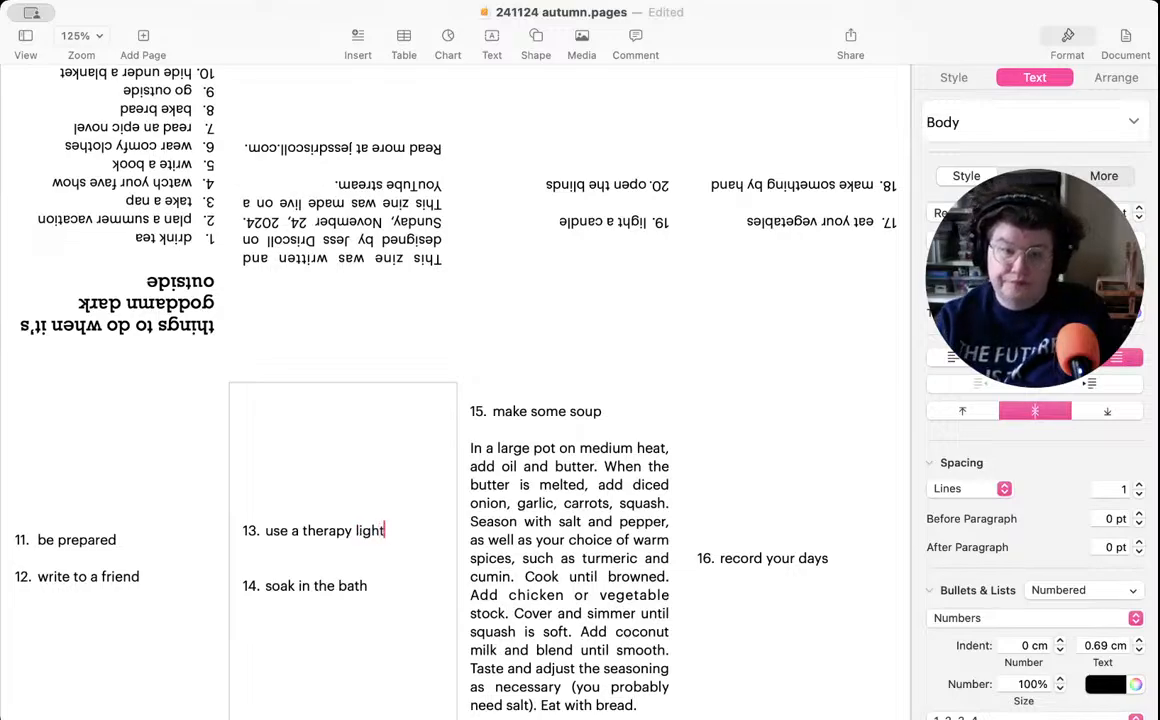
- Write the description "A therapy light is a small tabletop appliance that mimics sunlight." below the item 13 heading, after a blank line
click(254, 565)
text(A therao)
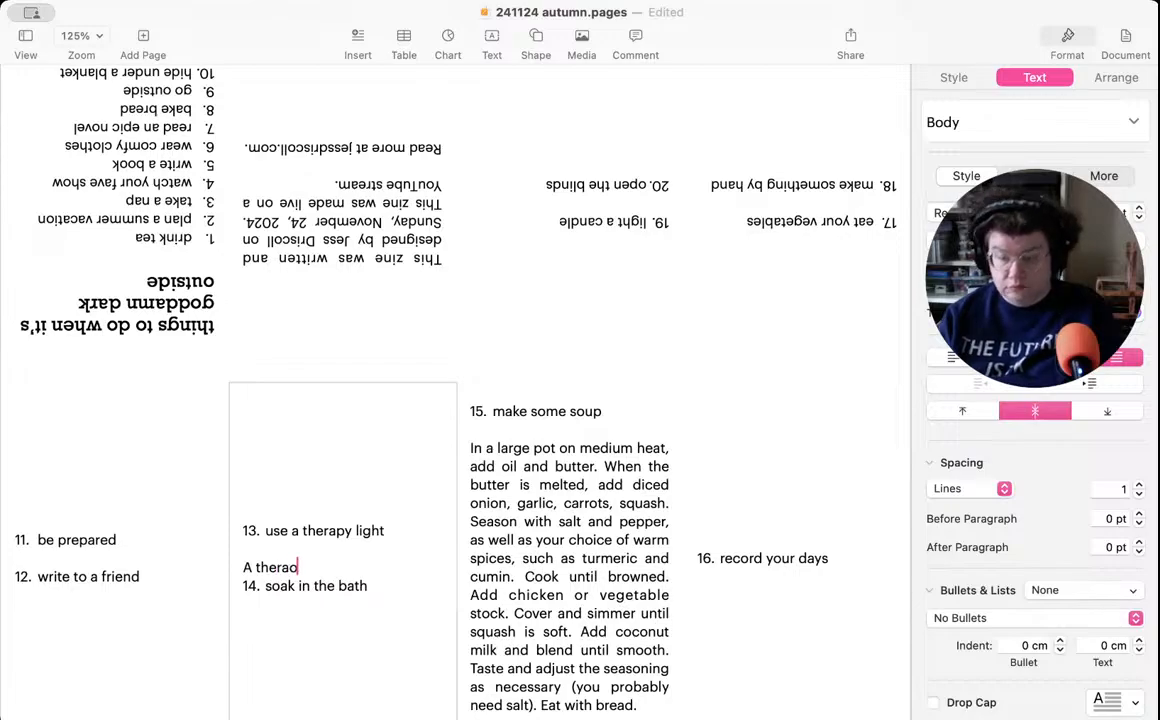
key(BackSpace)
text(py light is a)
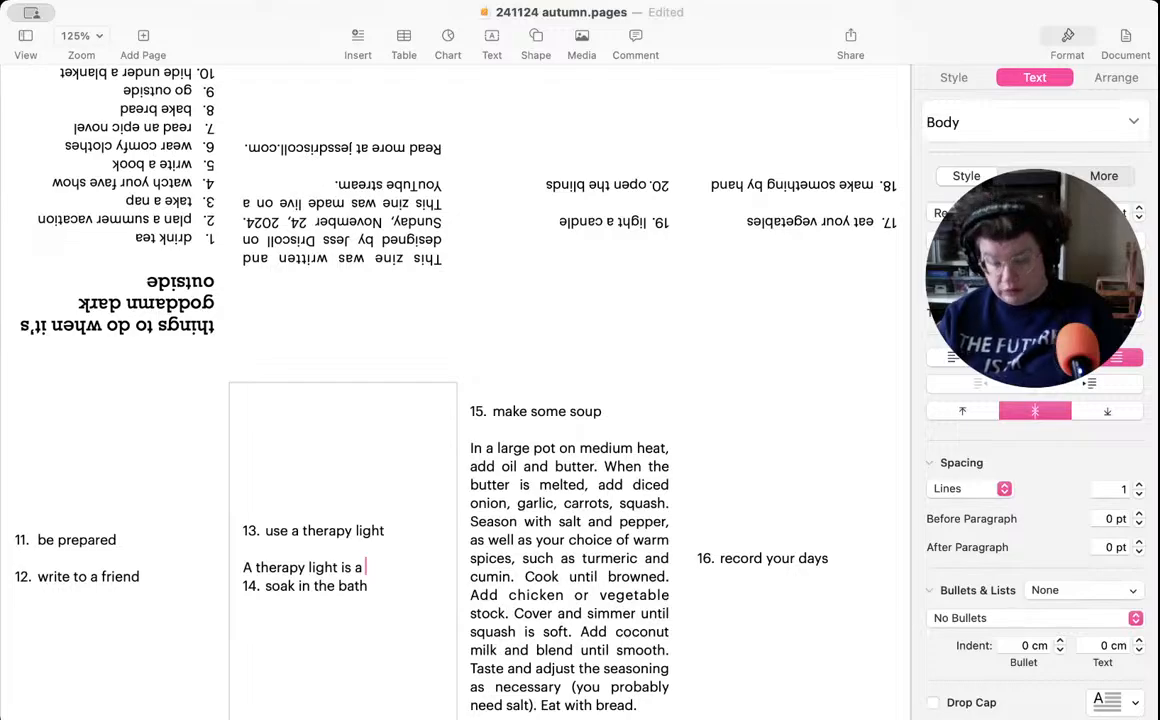
text(small tabletop appliane)
key(BackSpace)
key(BackSpace)
key(BackSpace)
text(ance that )
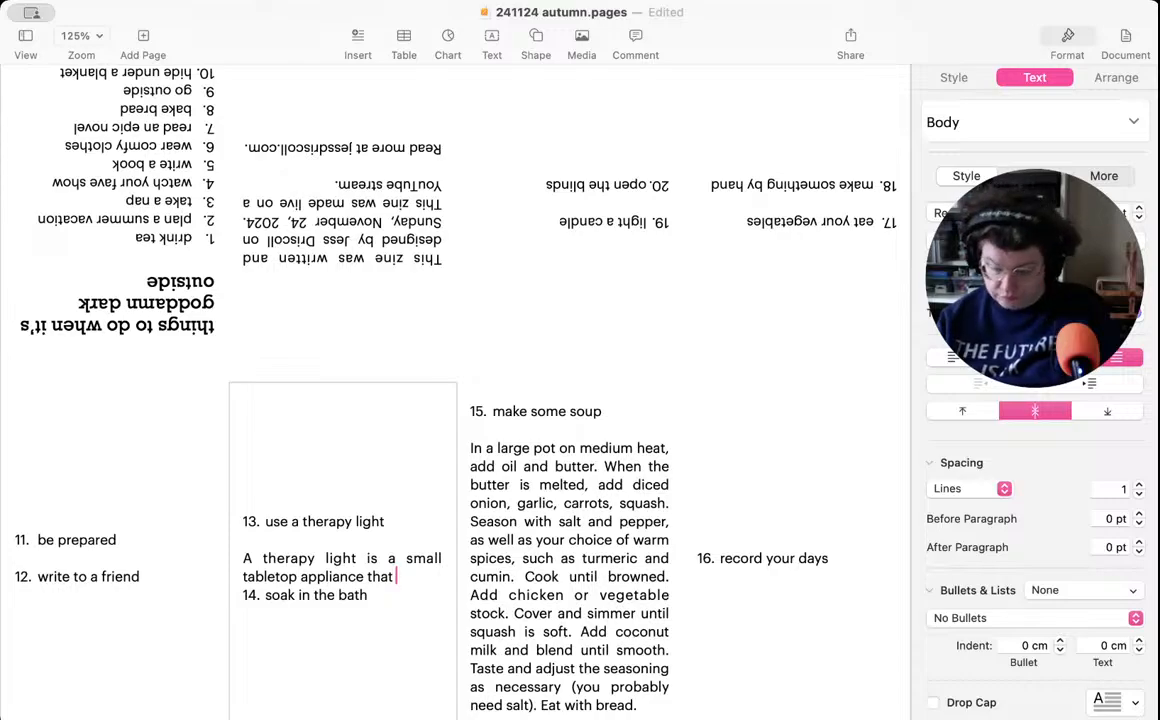
text(mimics)
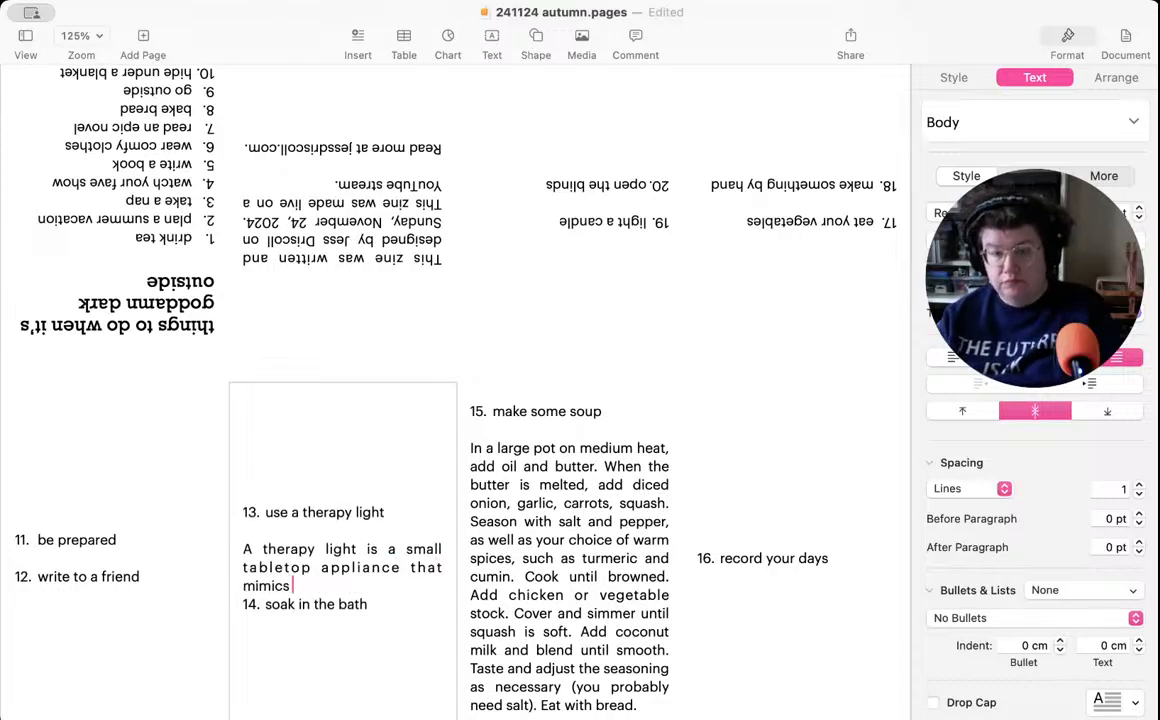
text( sunlight)
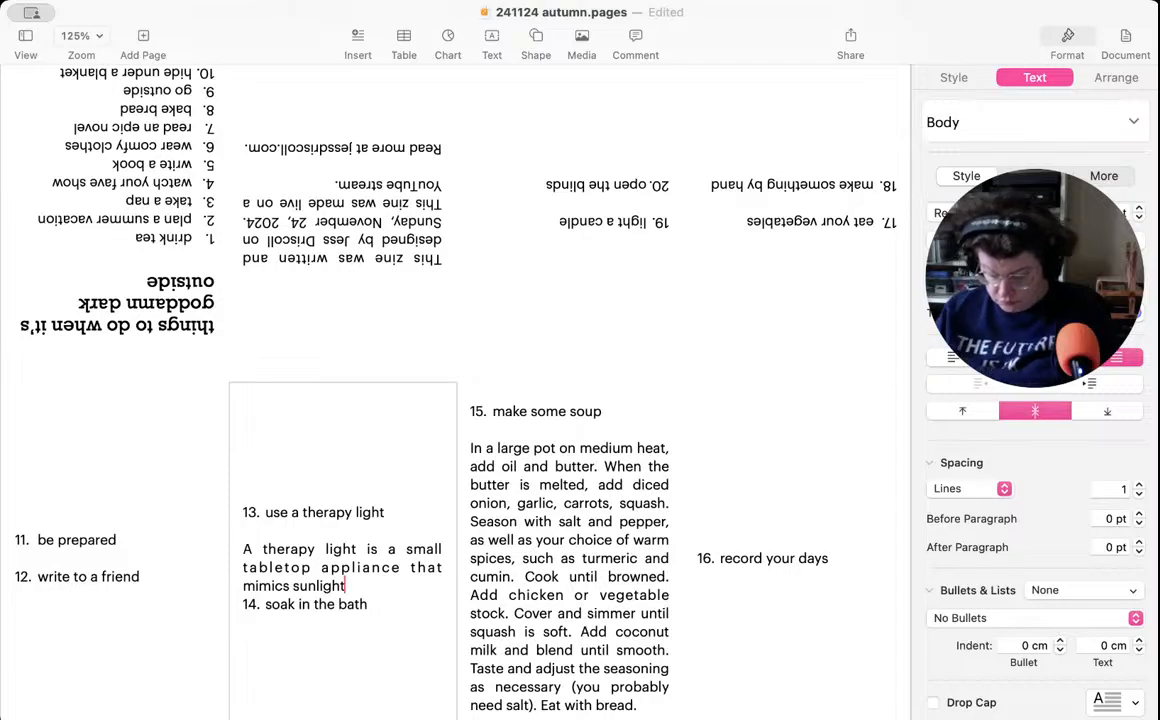
text(. It's best)
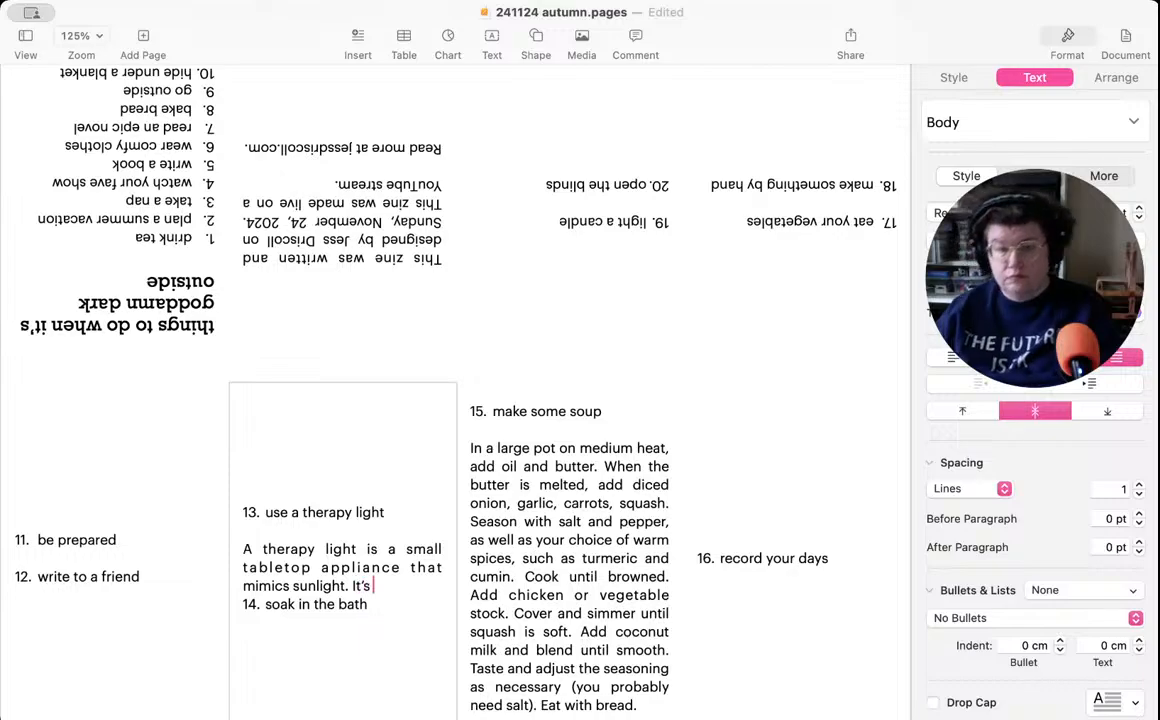
text( used)
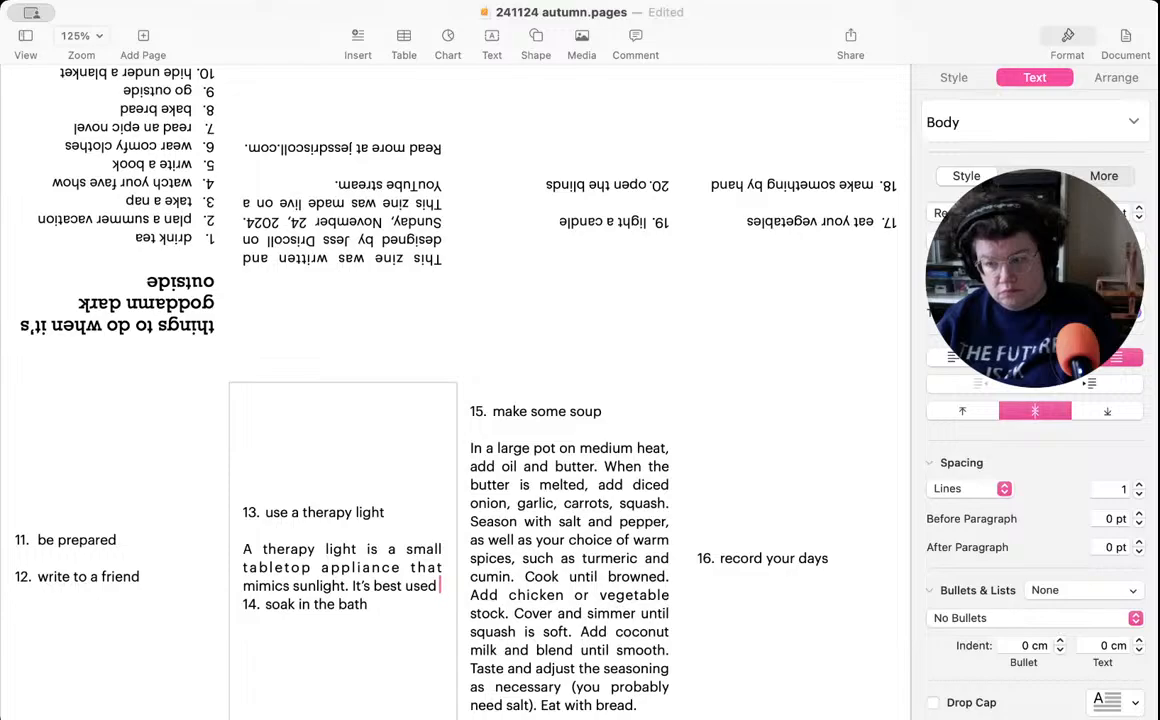
key(BackSpace)
key(BackSpace)
key(BackSpace)
key(BackSpace)
key(BackSpace)
key(BackSpace)
key(BackSpace)
key(BackSpace)
key(BackSpace)
key(BackSpace)
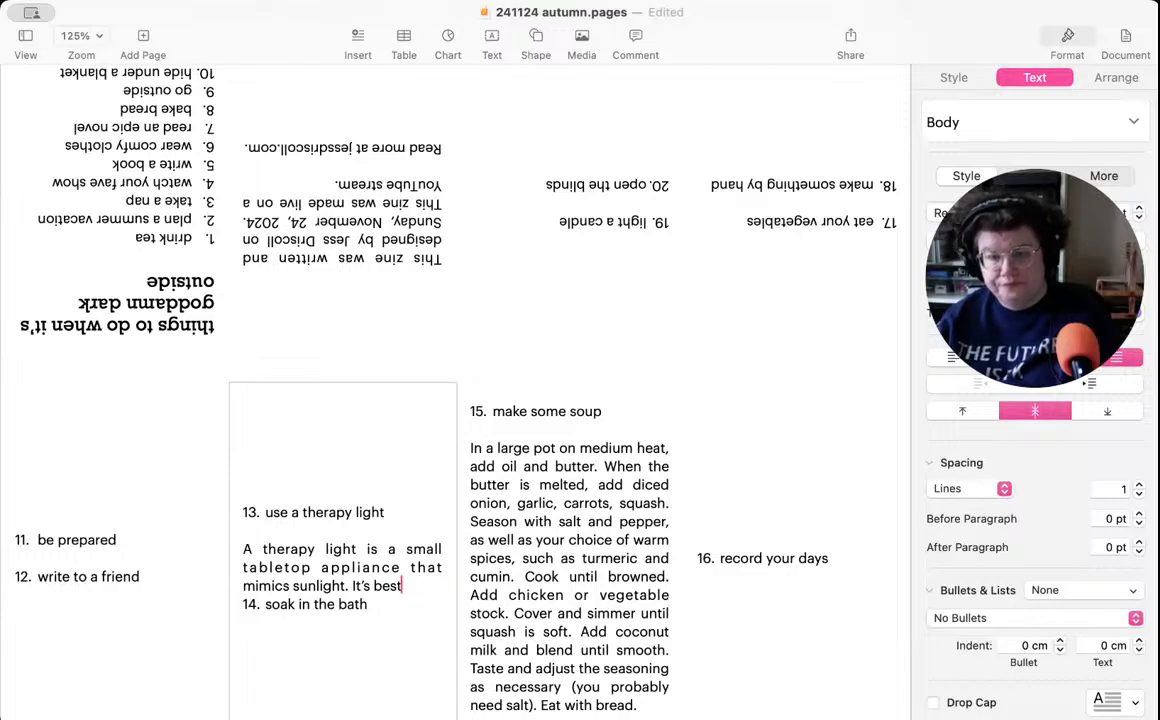
key(BackSpace)
key(BackSpace)
key(BackSpace)
key(BackSpace)
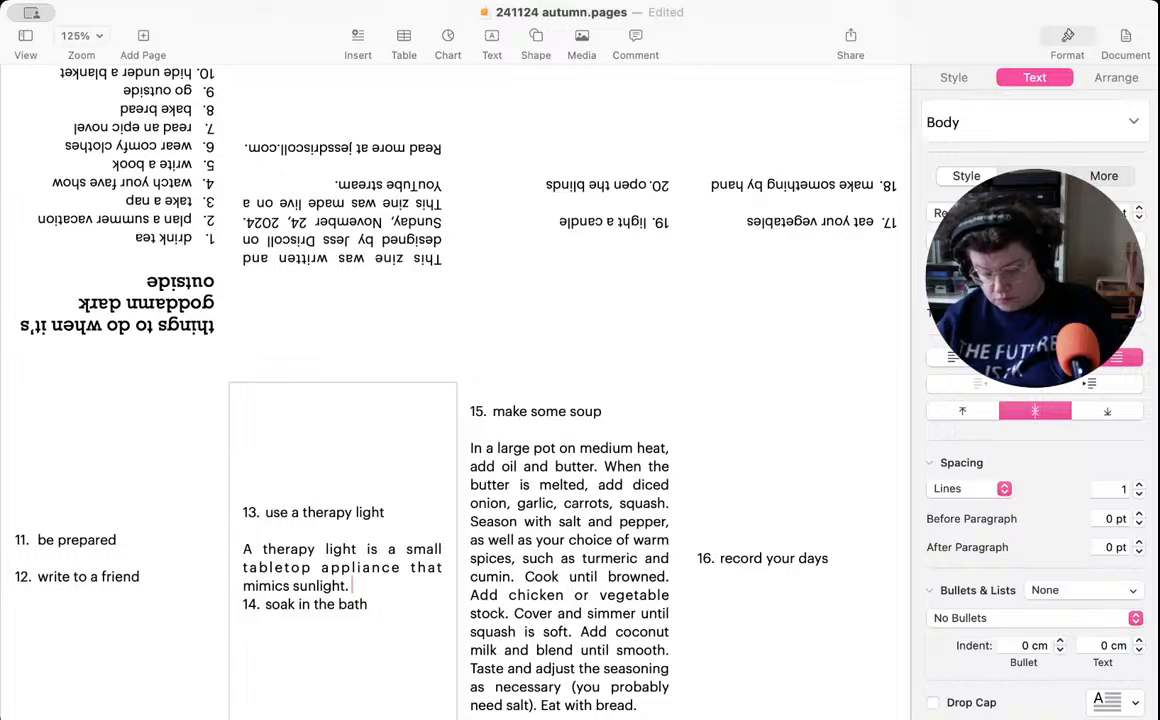
- Append the sentence "Shine the light towards your face at an angle." to the therapy light description
text(Shine )
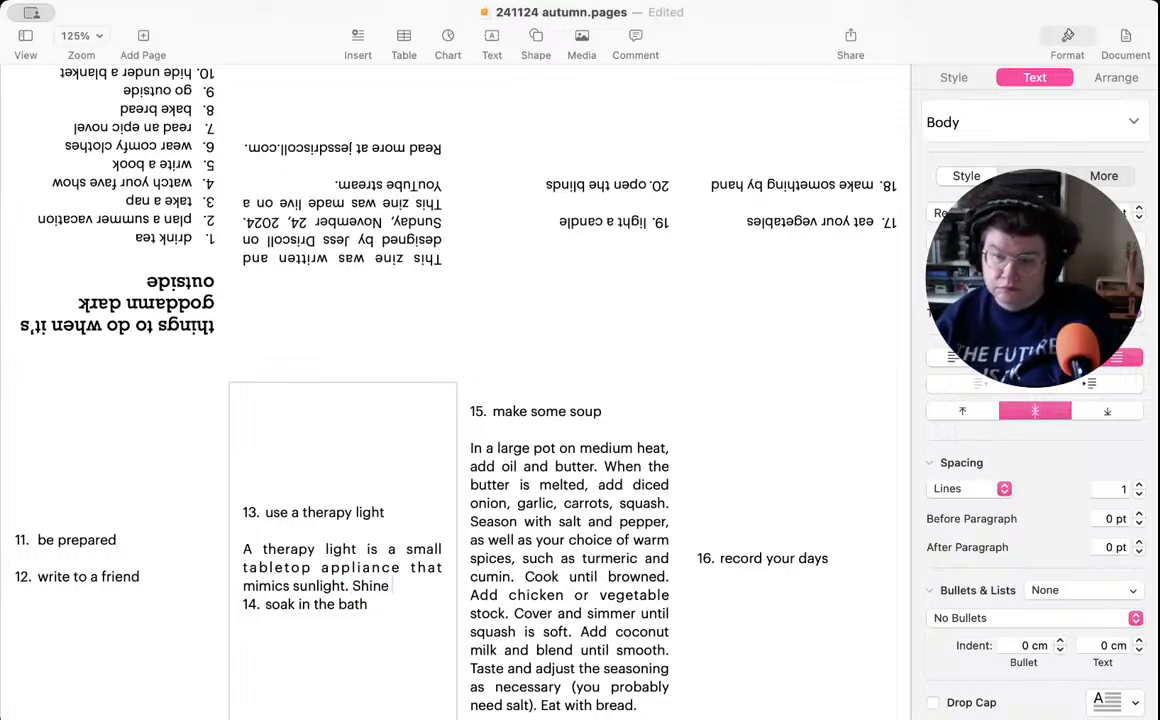
text(the li)
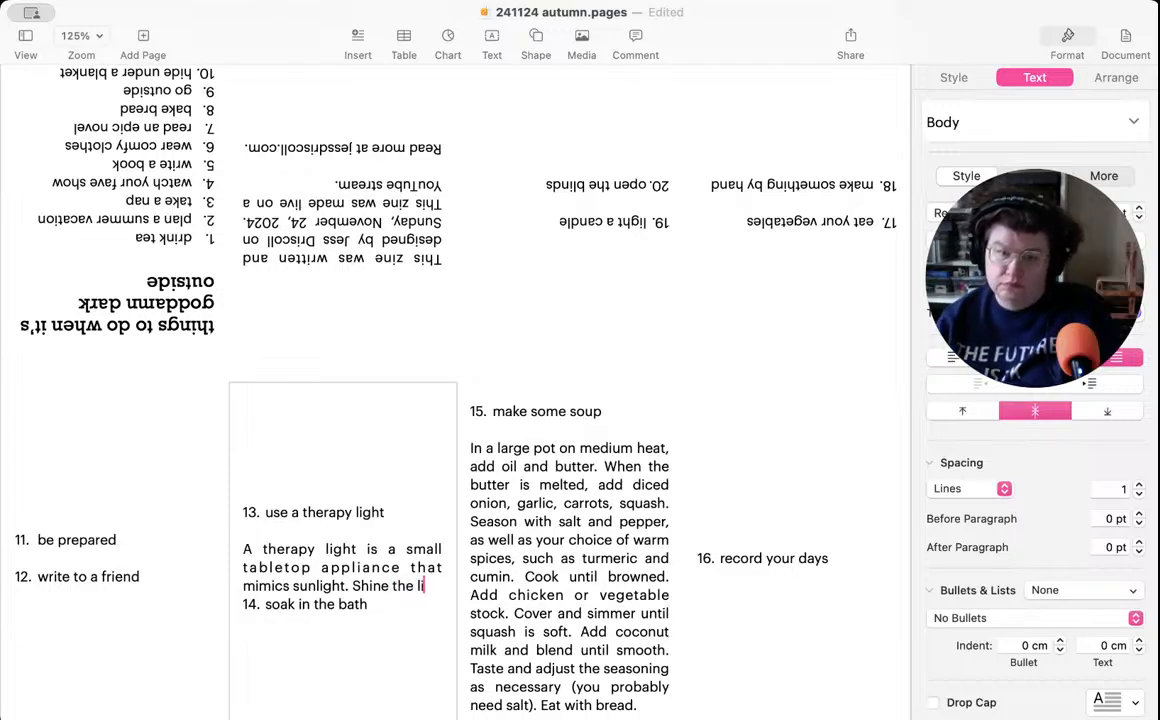
text(ght towa)
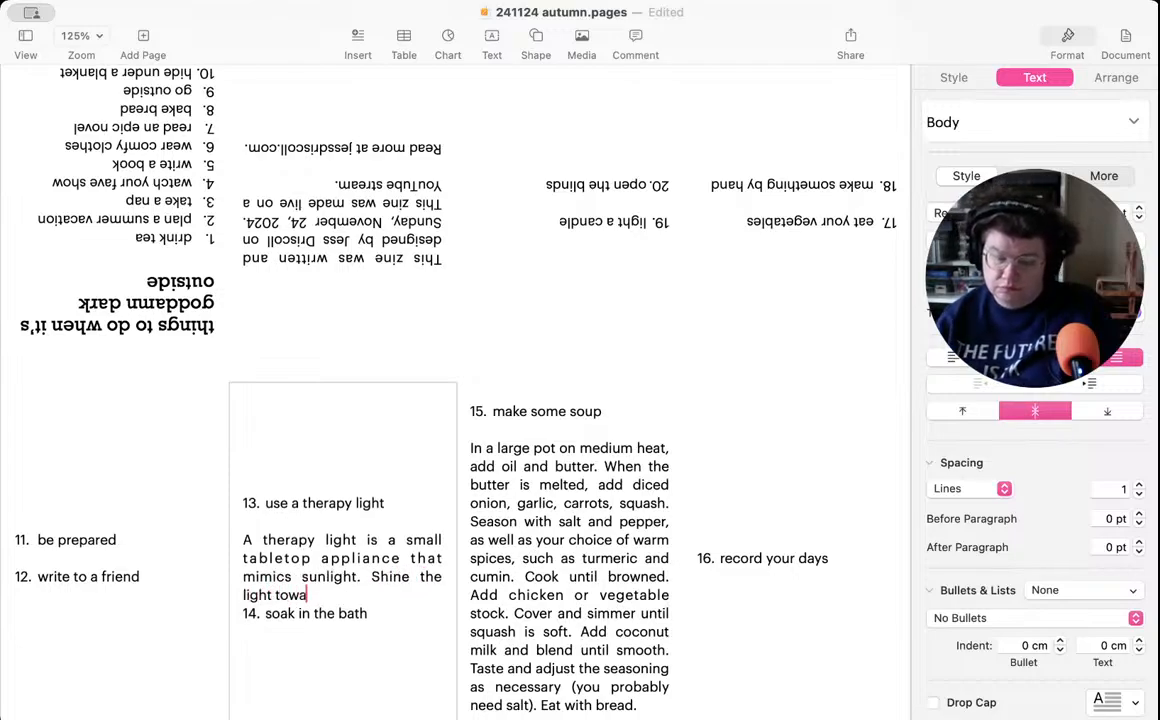
text(rds your fa)
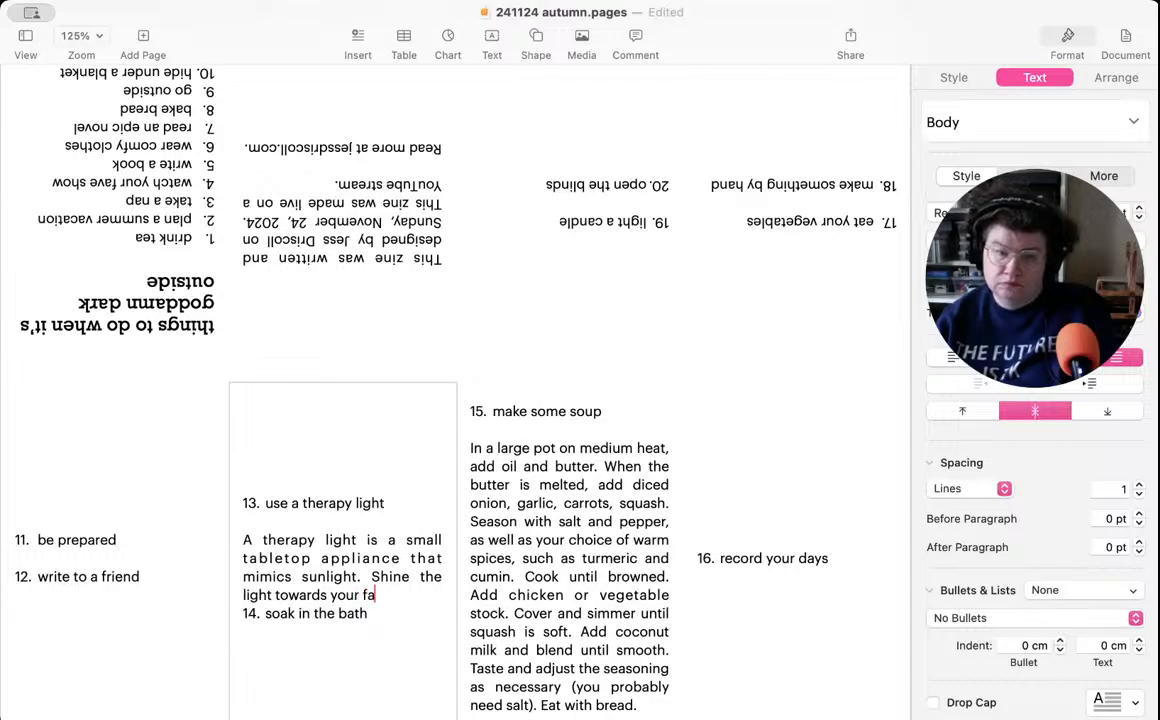
key(BackSpace)
text(ace)
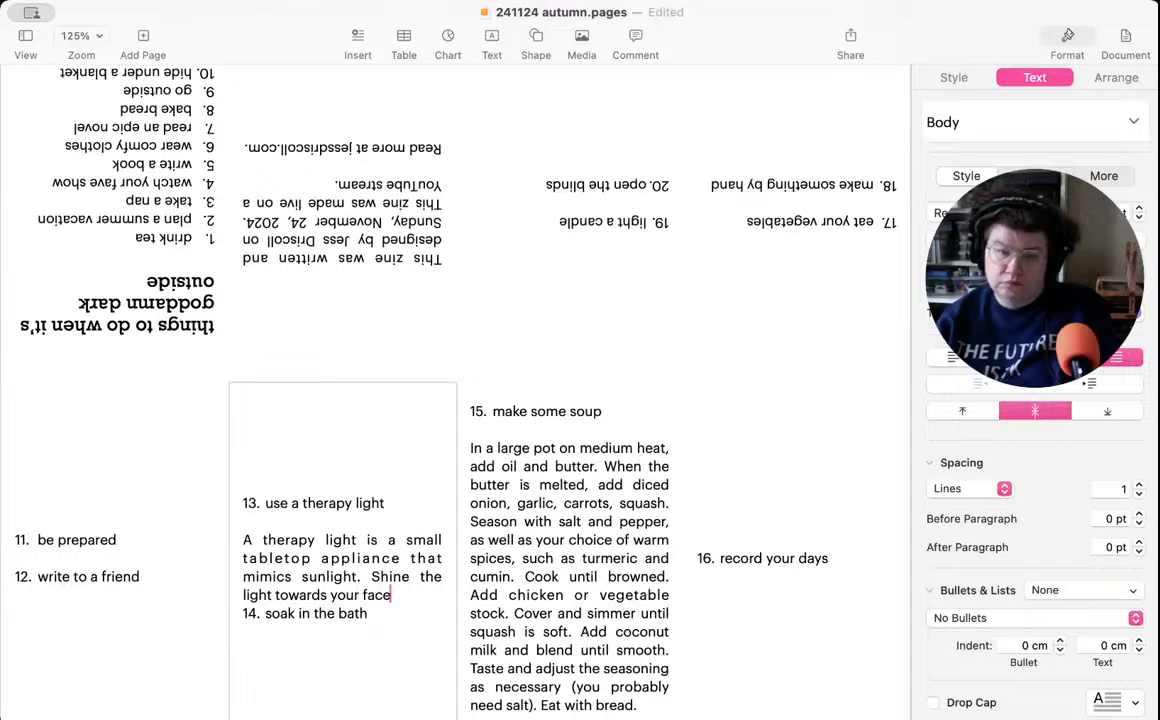
text( at an angle)
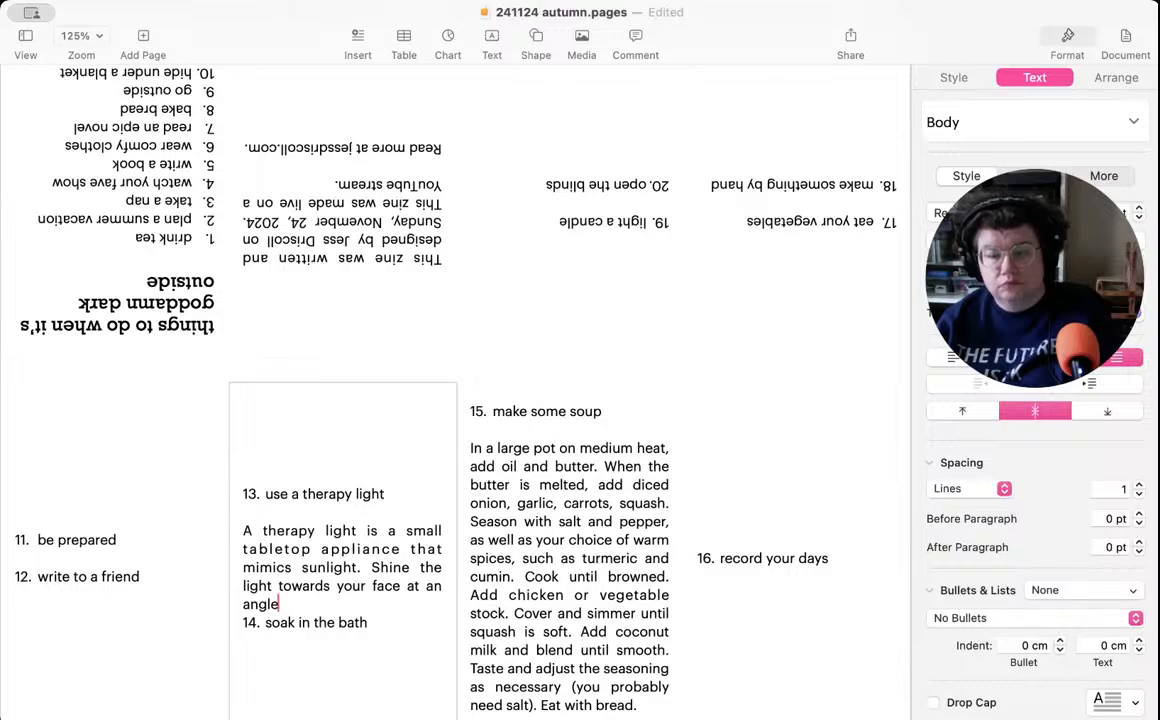
text(.)
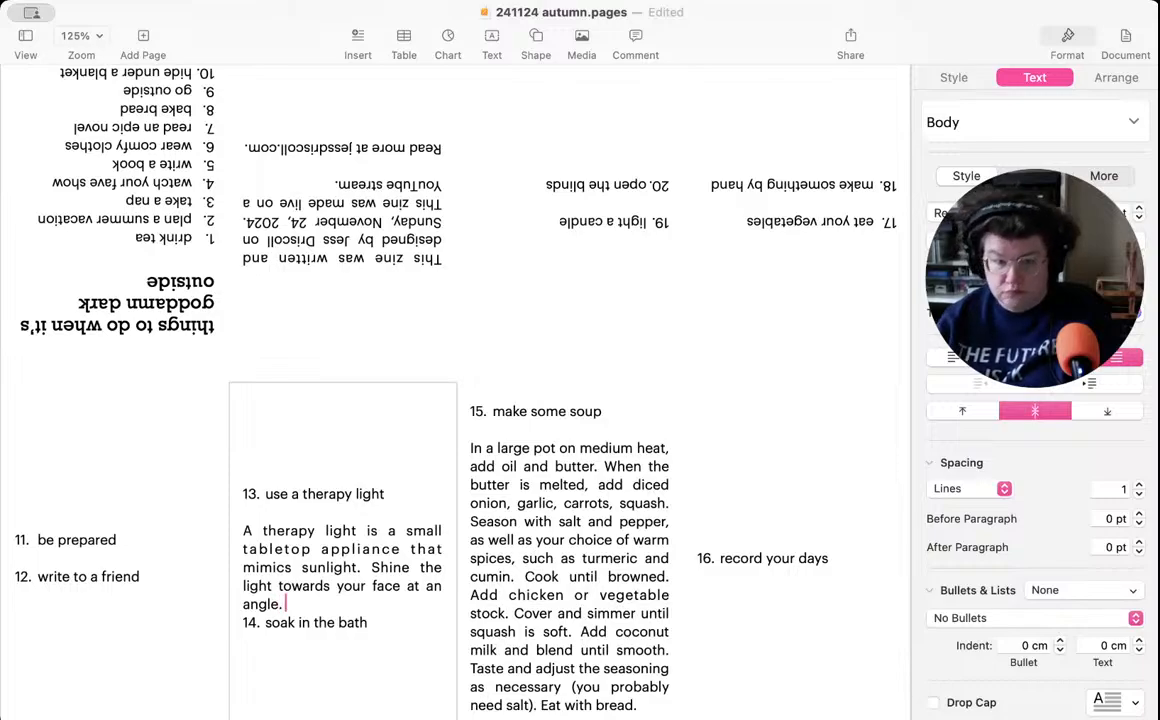
- Insert "—not directly, but" after "Shine the light towards your face" in the item 13 description
click(402, 586)
text(—not d)
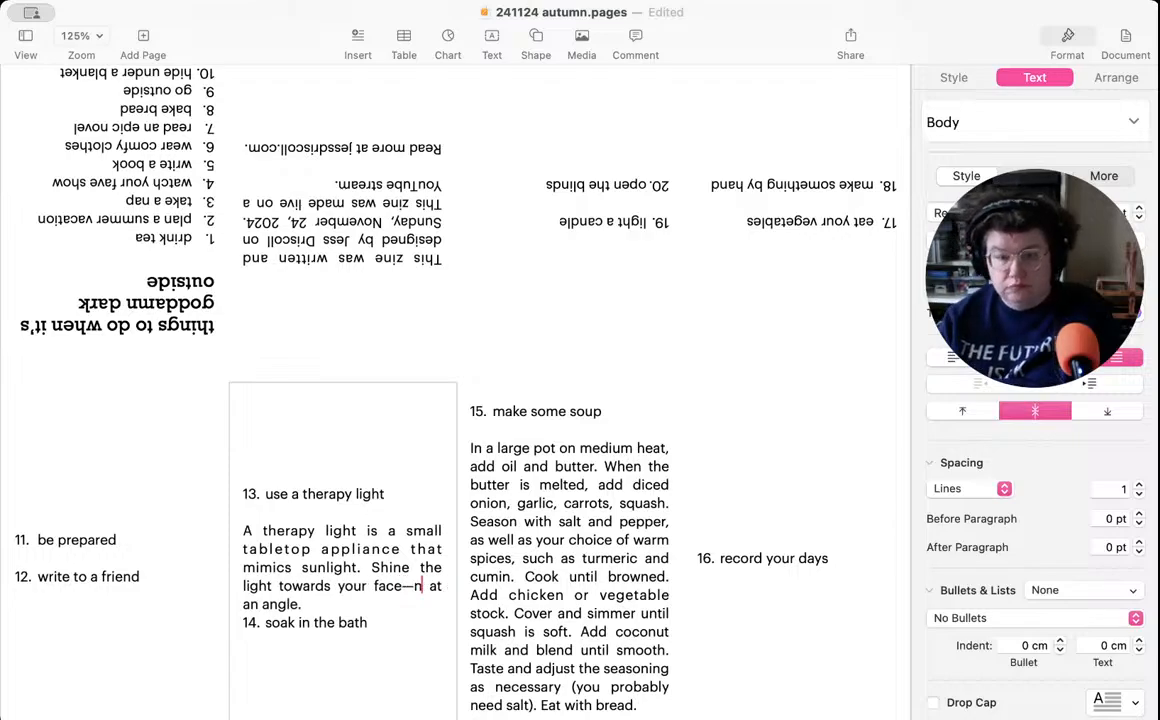
text(irectly,)
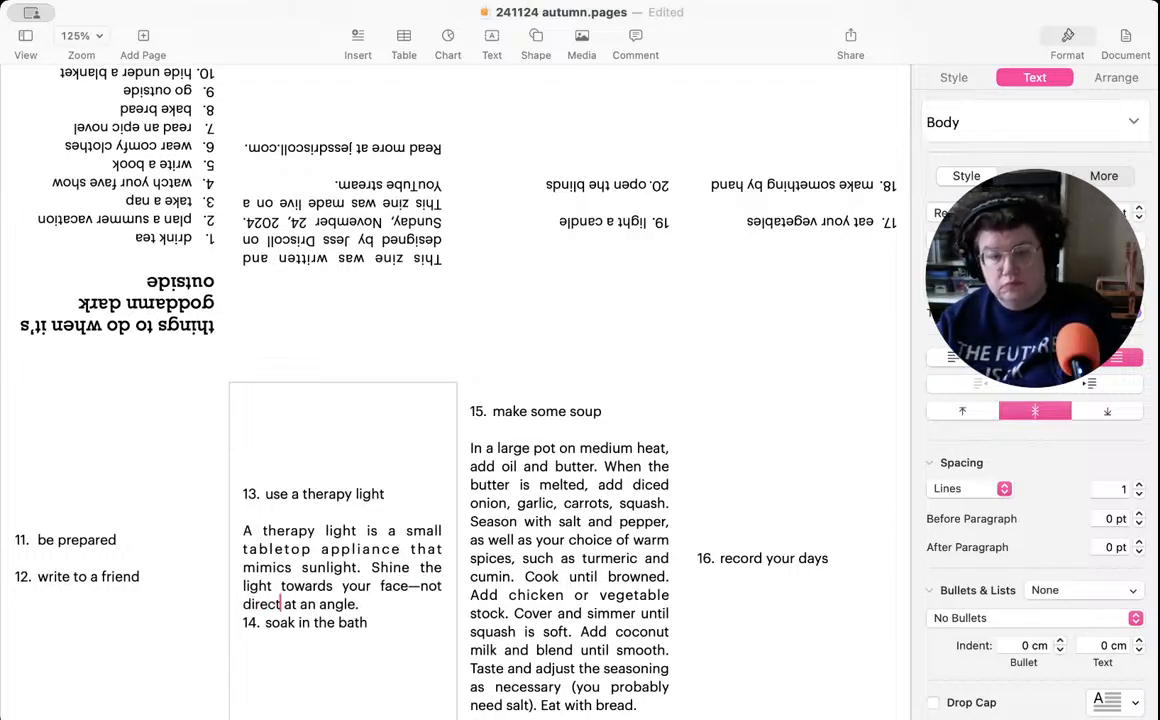
text( but)
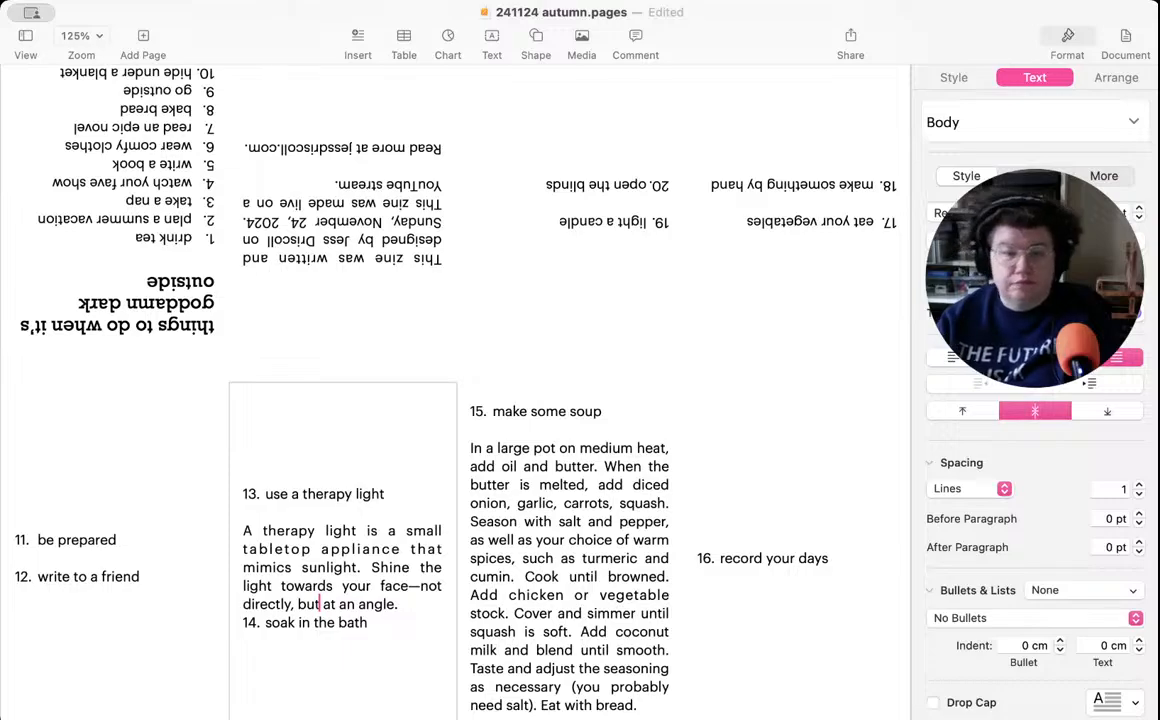
click(405, 604)
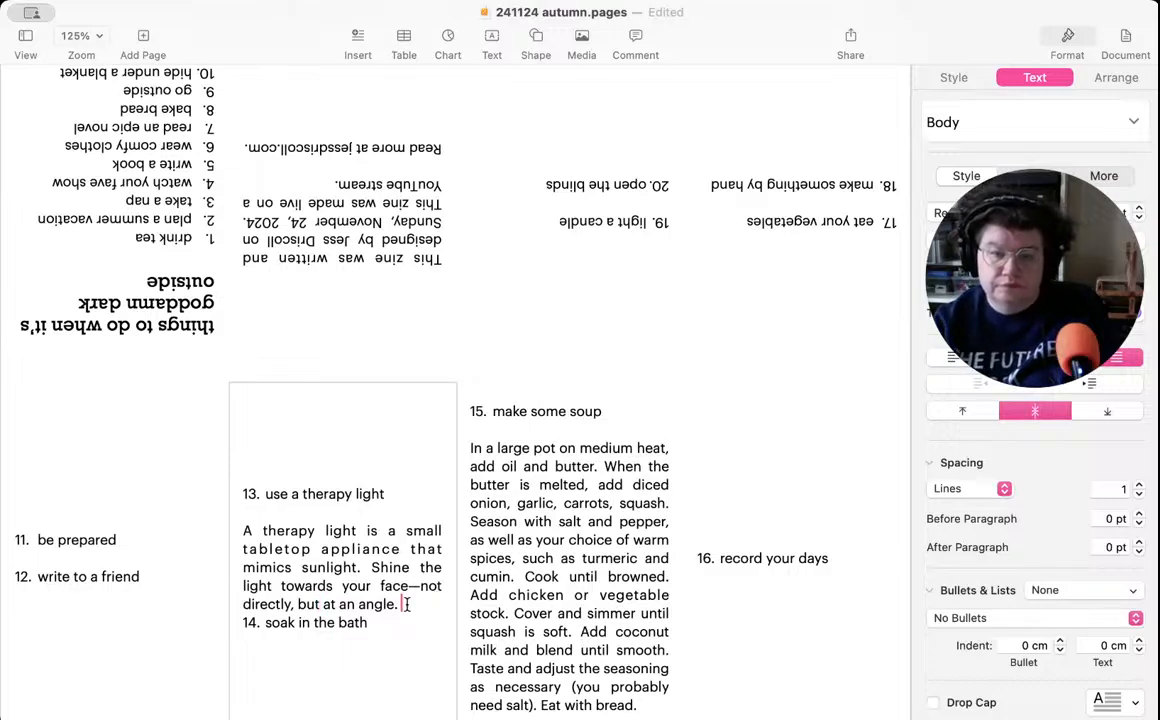
text(Use )
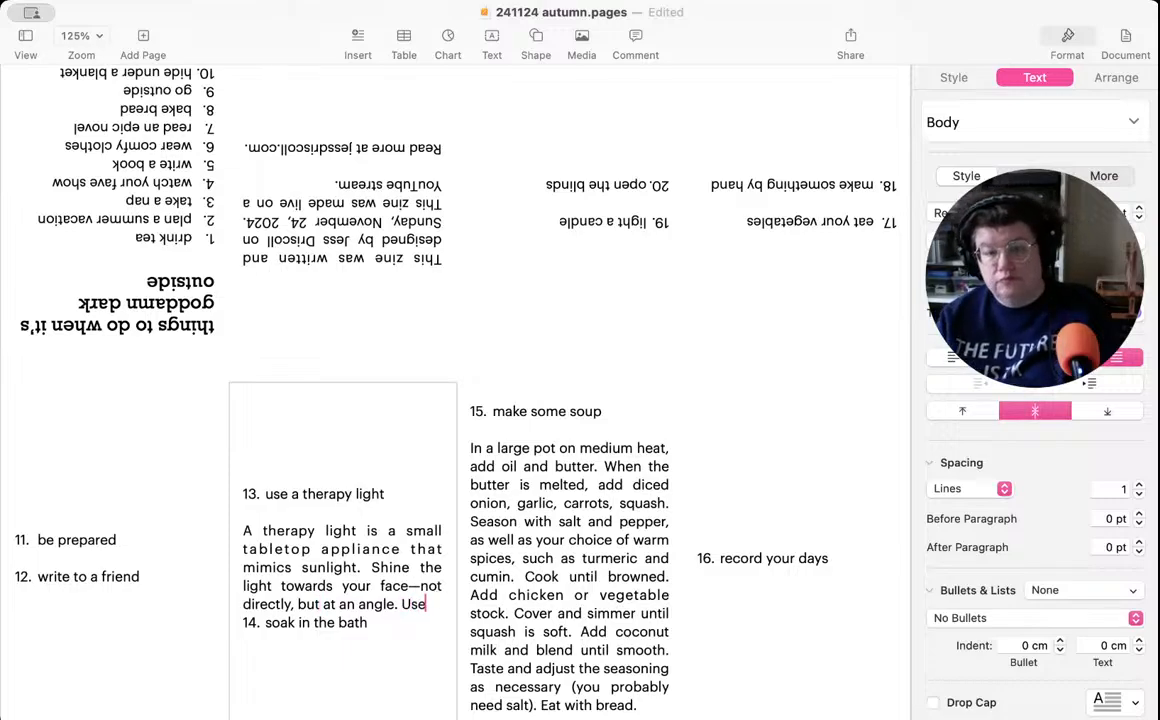
text(it)
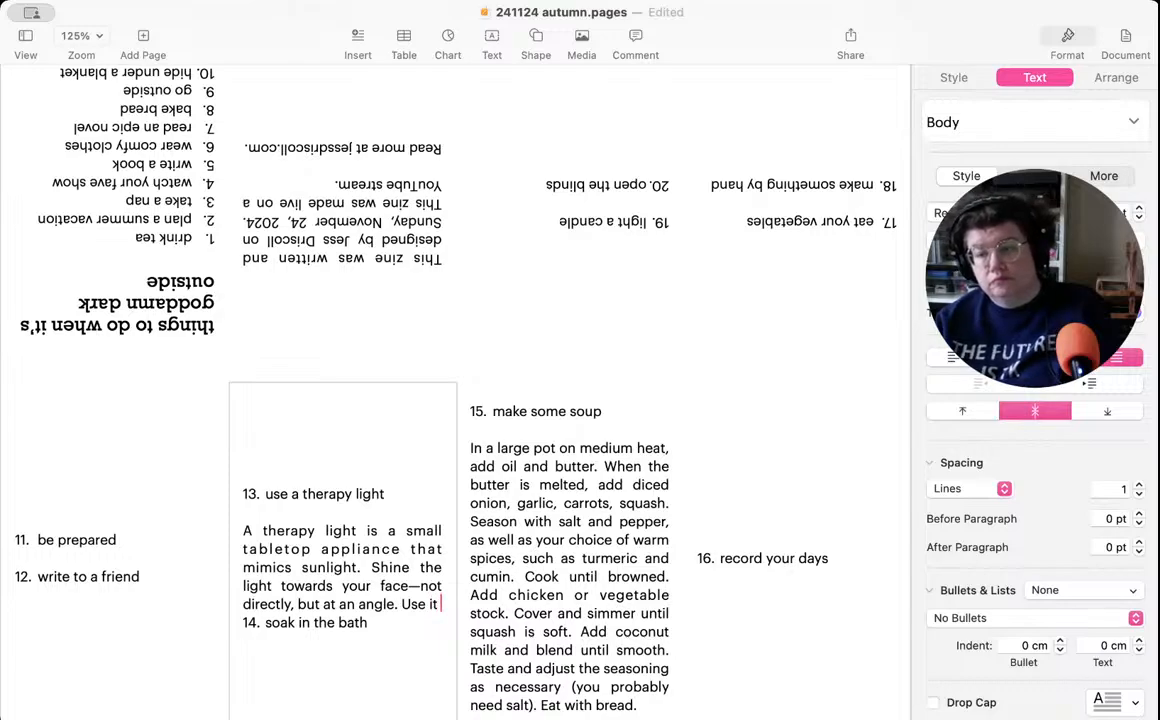
text( each morning)
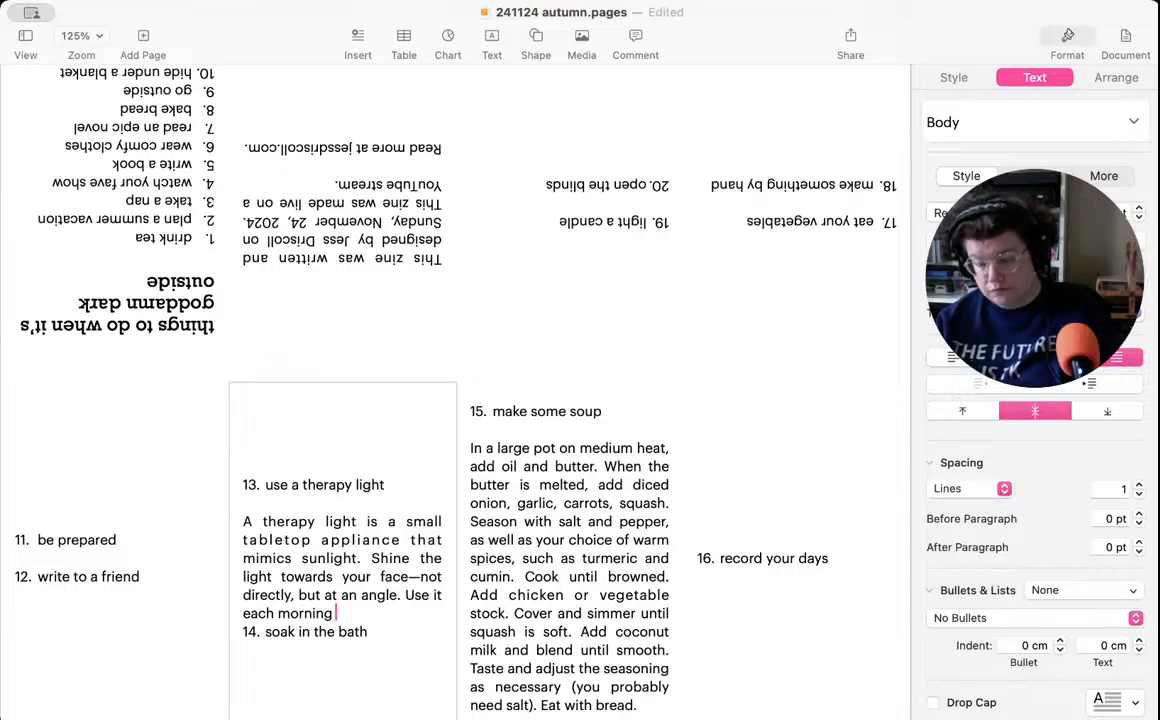
key(BackSpace)
key(BackSpace)
key(BackSpace)
key(BackSpace)
key(BackSpace)
key(BackSpace)
key(BackSpace)
key(BackSpace)
key(BackSpace)
key(BackSpace)
key(BackSpace)
key(BackSpace)
key(BackSpace)
key(BackSpace)
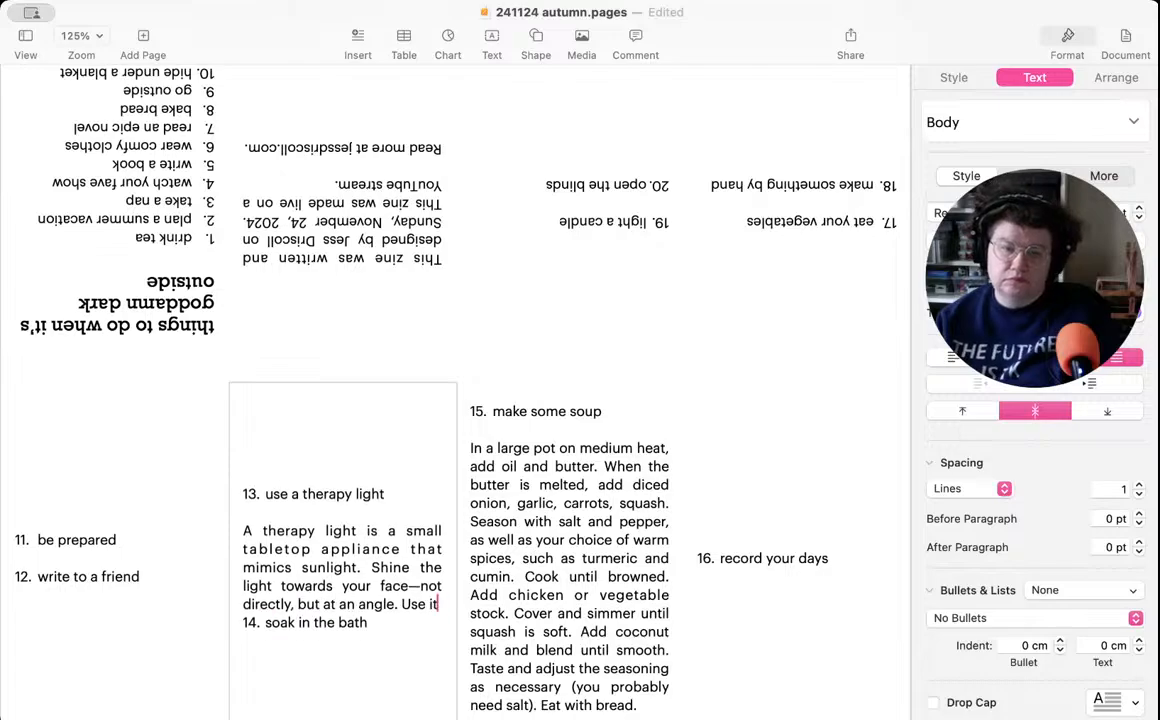
key(BackSpace)
key(BackSpace)
key(BackSpace)
key(BackSpace)
key(BackSpace)
key(BackSpace)
- Append to item 13 "Make a habit of using it regularly, perhaps in the morning while drinking your tea or writing in your journal."
text(Make a habit of using it regularly, pr)
key(BackSpace)
text(erhaps in the morning while drinking your tea or writing in your)
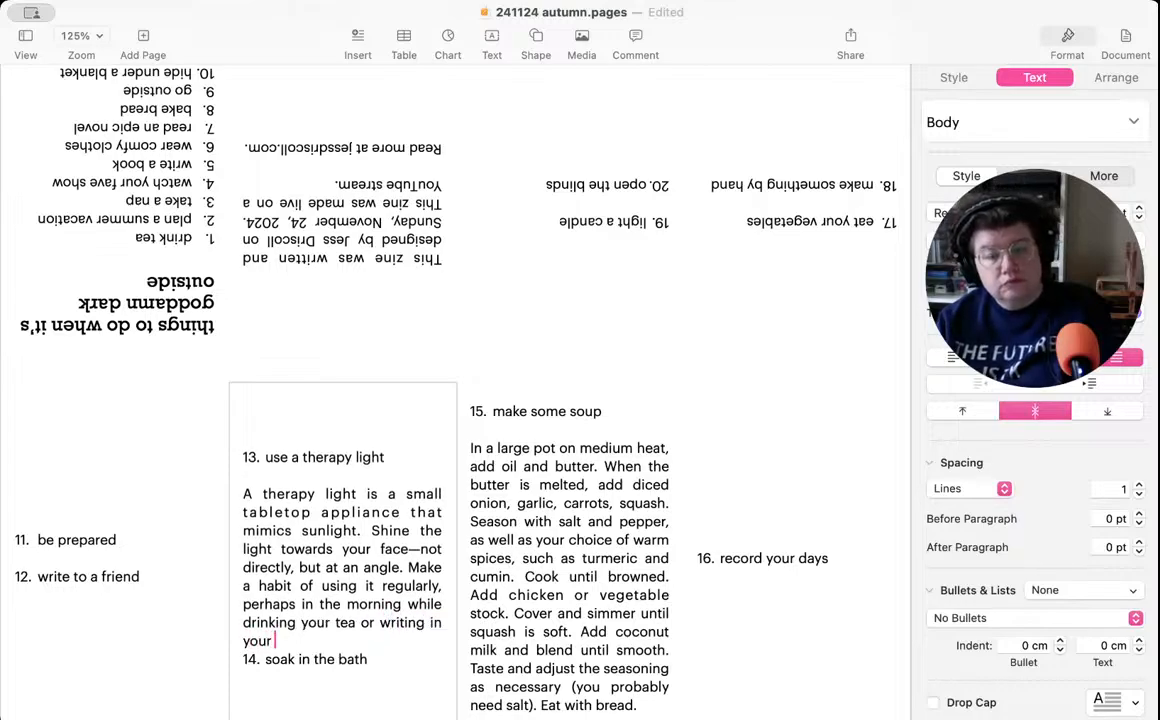
text( journal.)
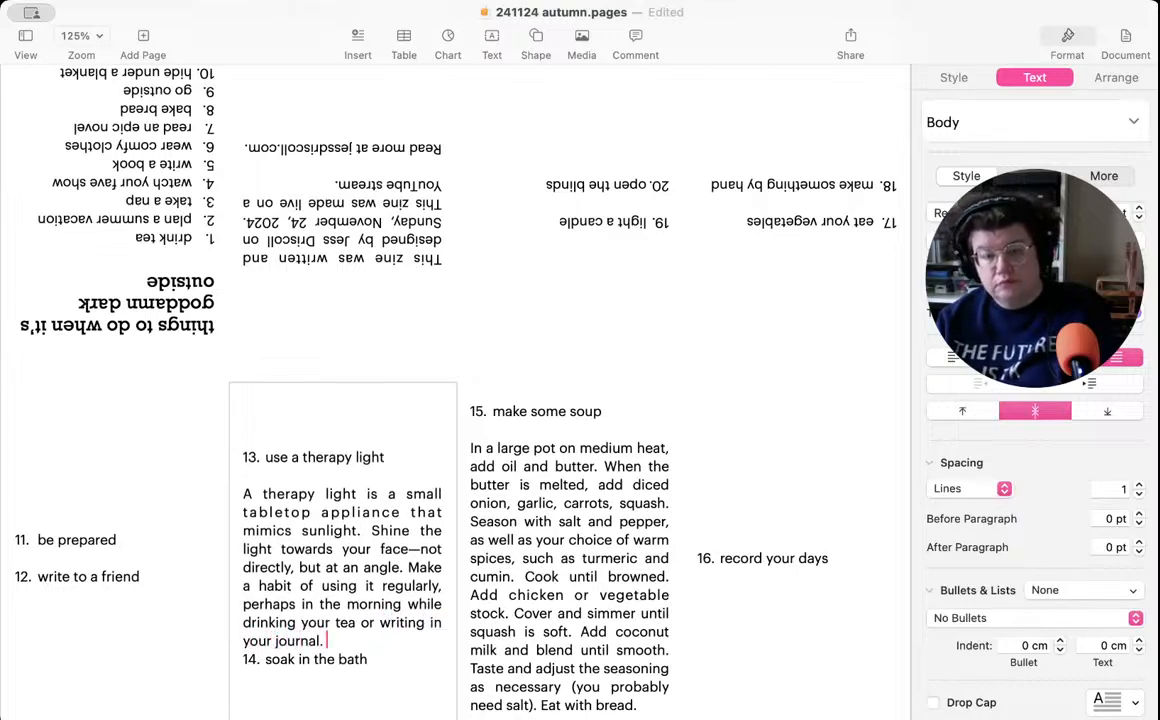
- Add a blank line above item 14 and insert "we lack during the dark months" after "sunlight" in the item 13 description
key(Return)
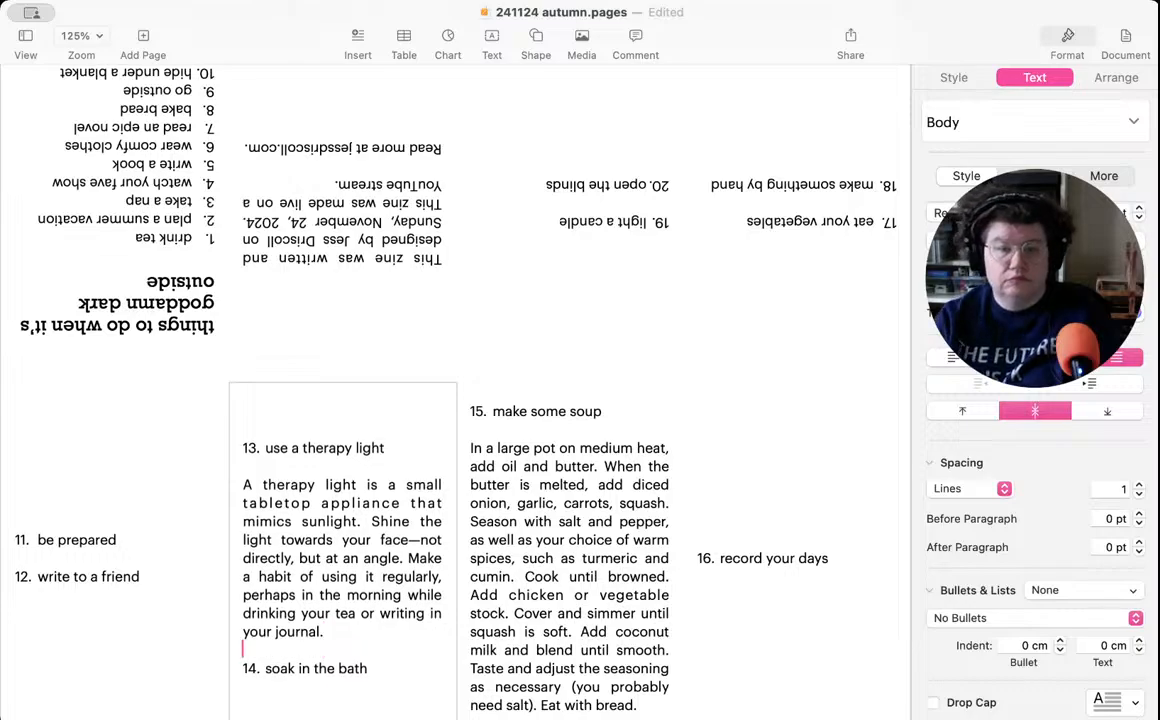
click(356, 521)
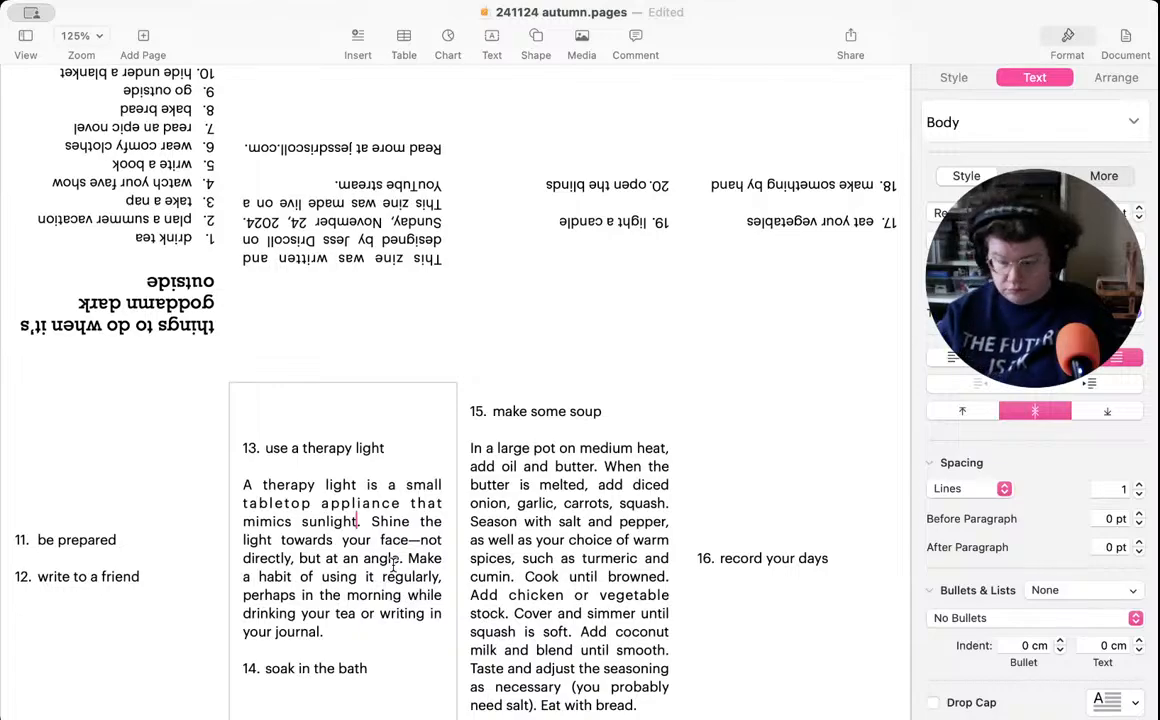
text(we lack during the dark months)
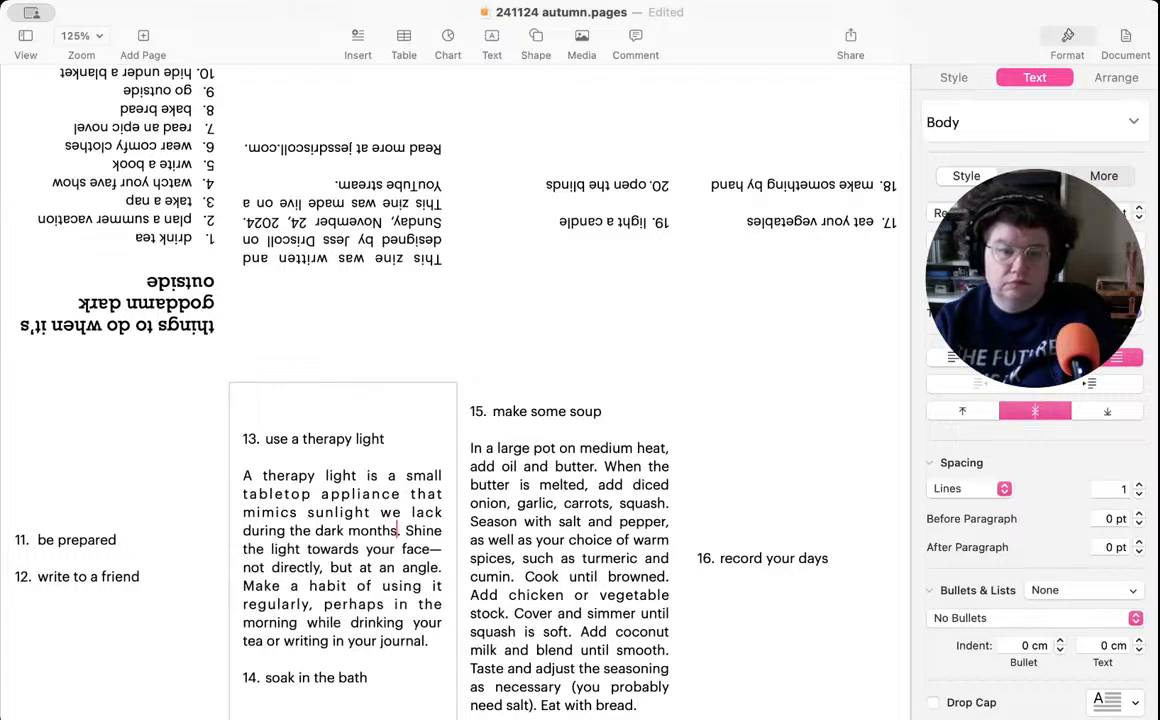
- Write "Or take a hot shower, if you don't have a bath." below the item 14 heading, after a blank line
click(386, 677)
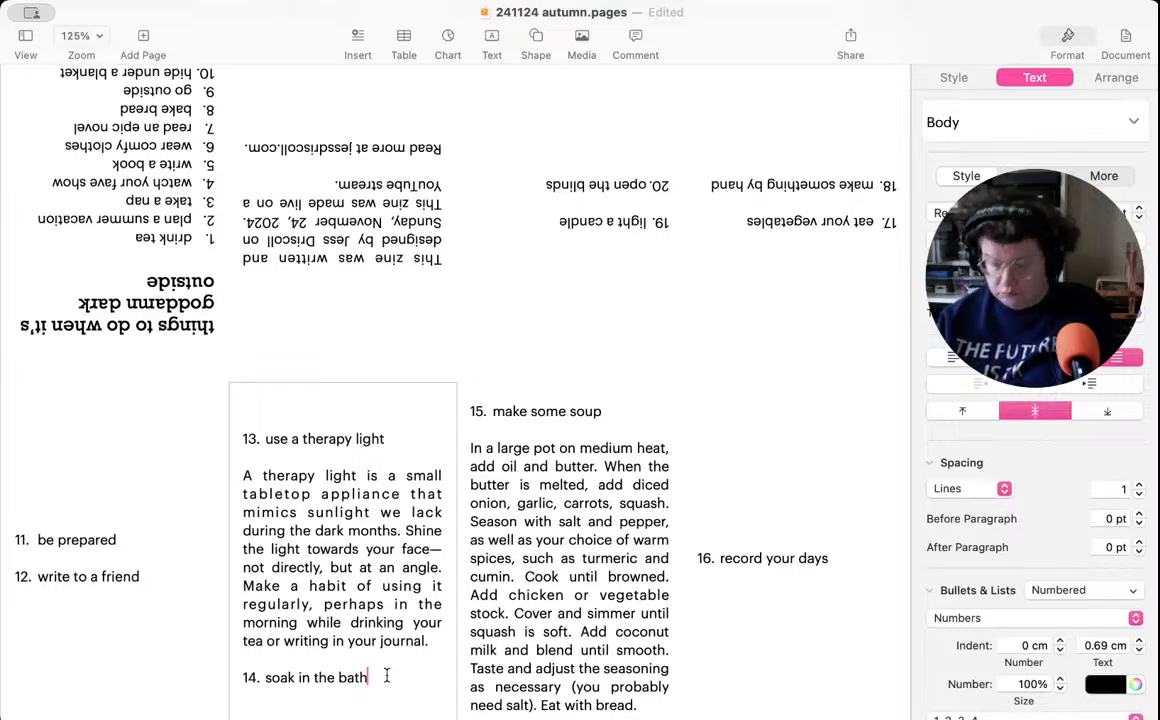
key(Return)
key(Return)
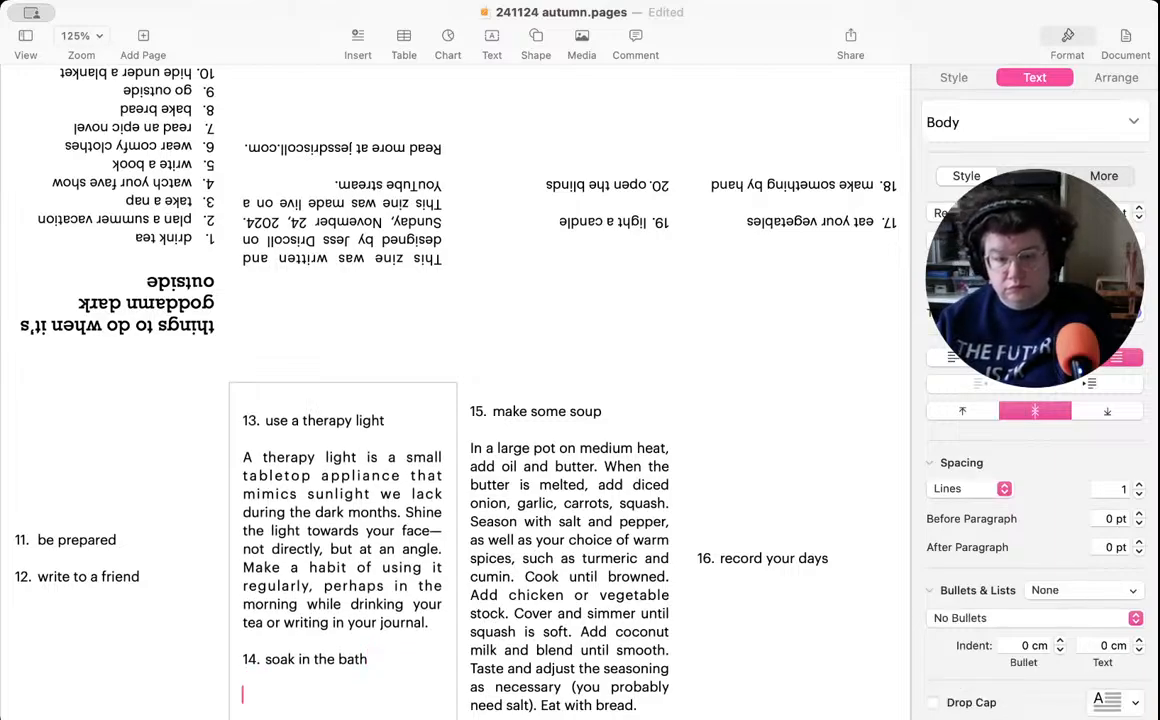
text(Or tak)
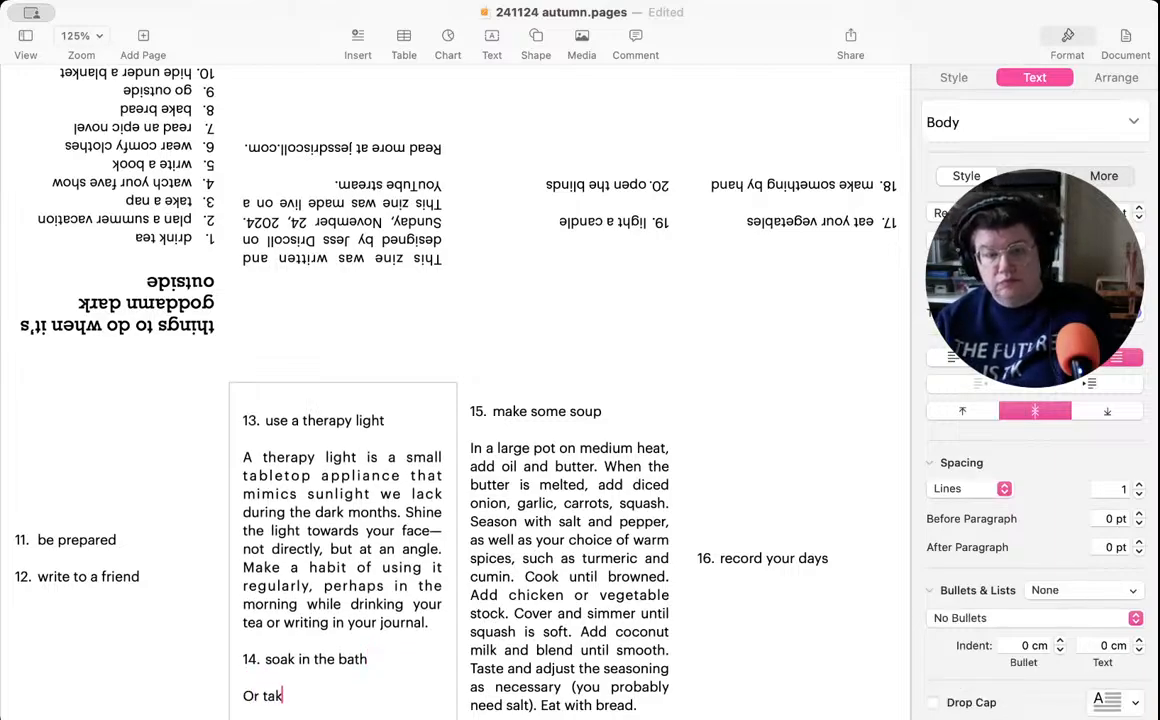
text(e a hot sho)
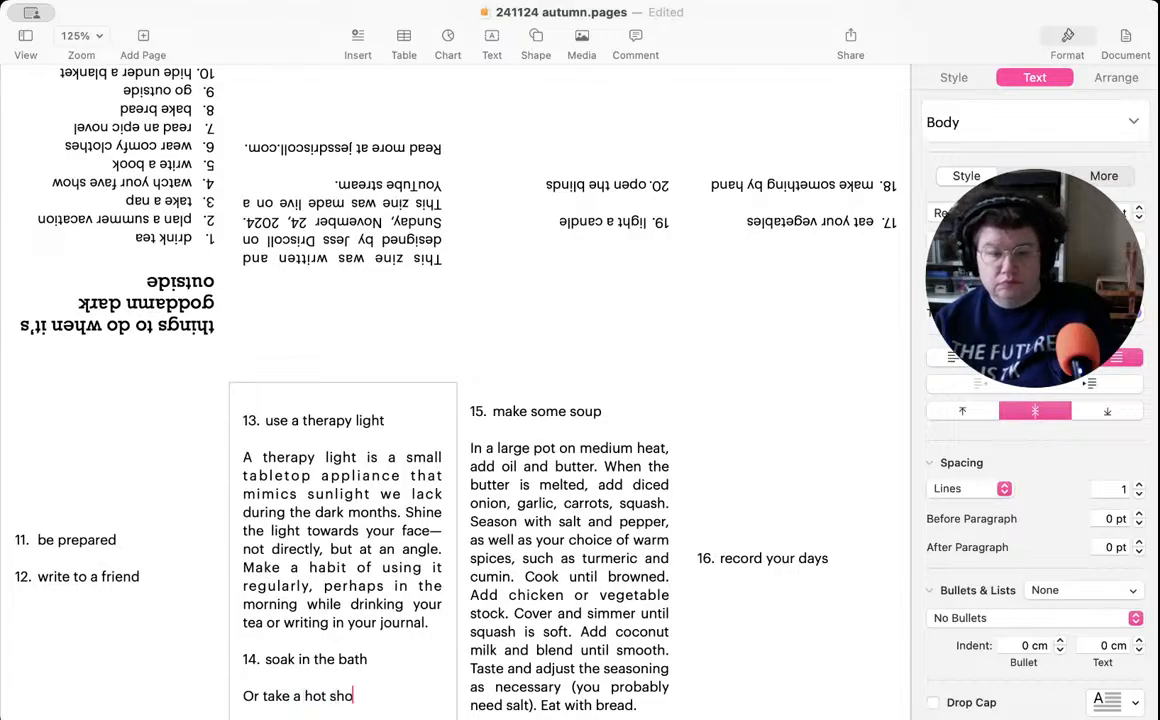
text(wer)
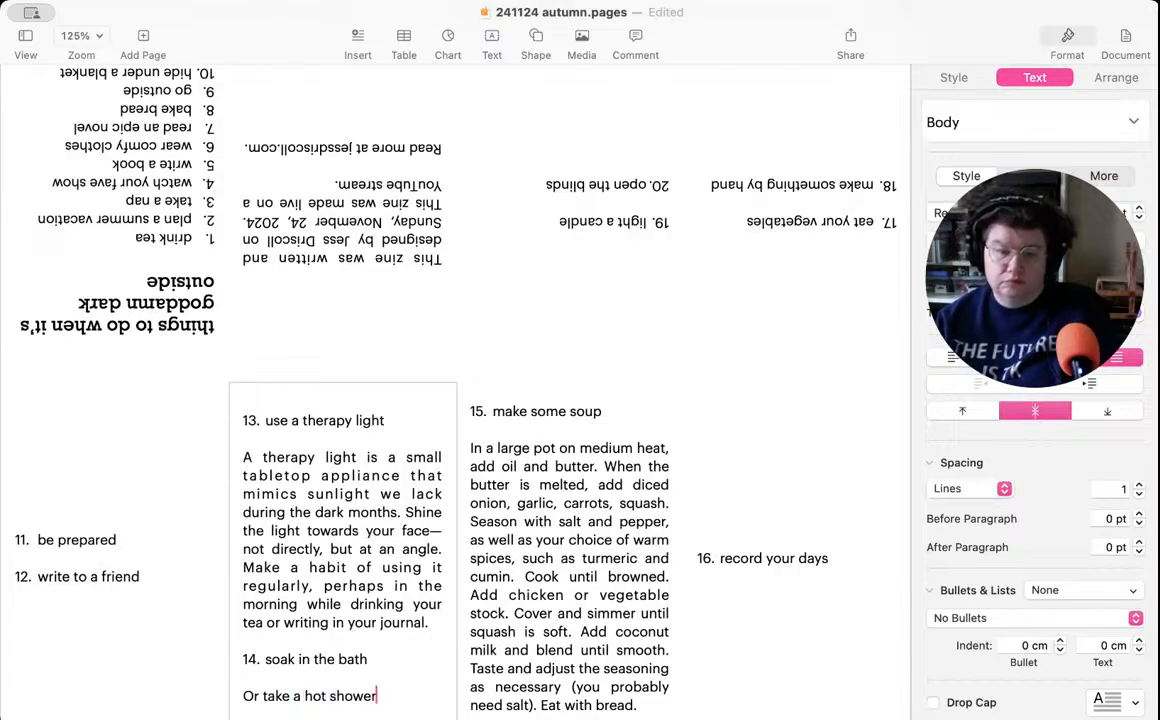
text(, if you d)
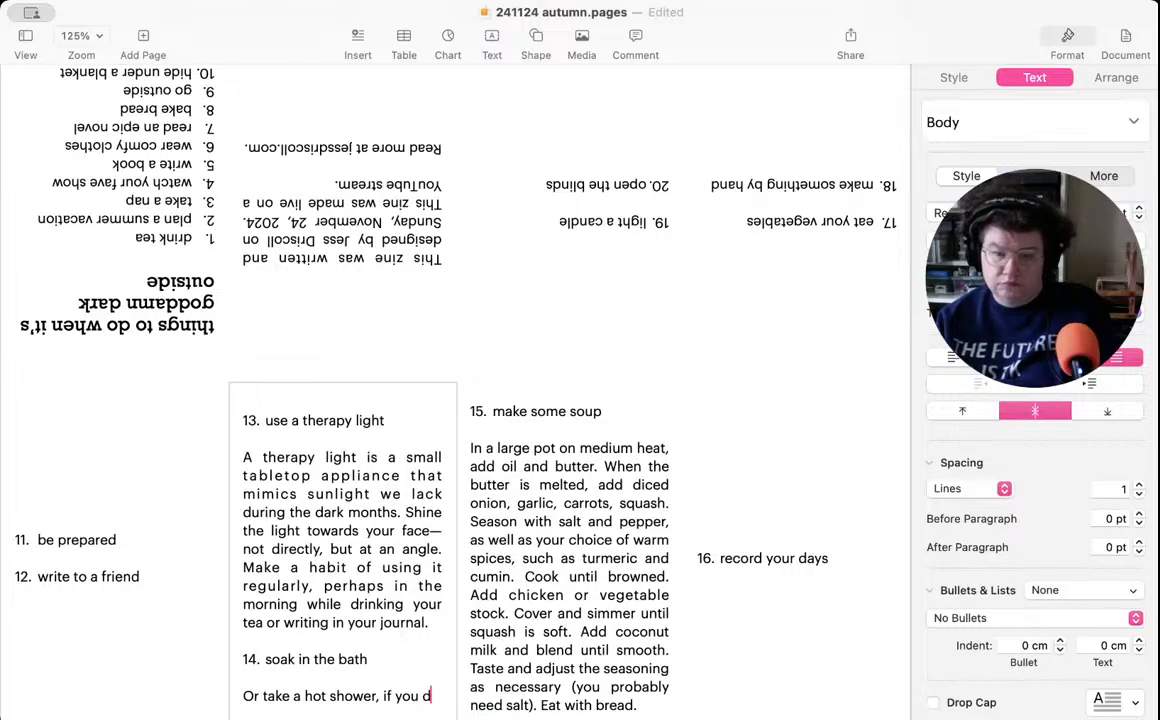
text(on't have a ba)
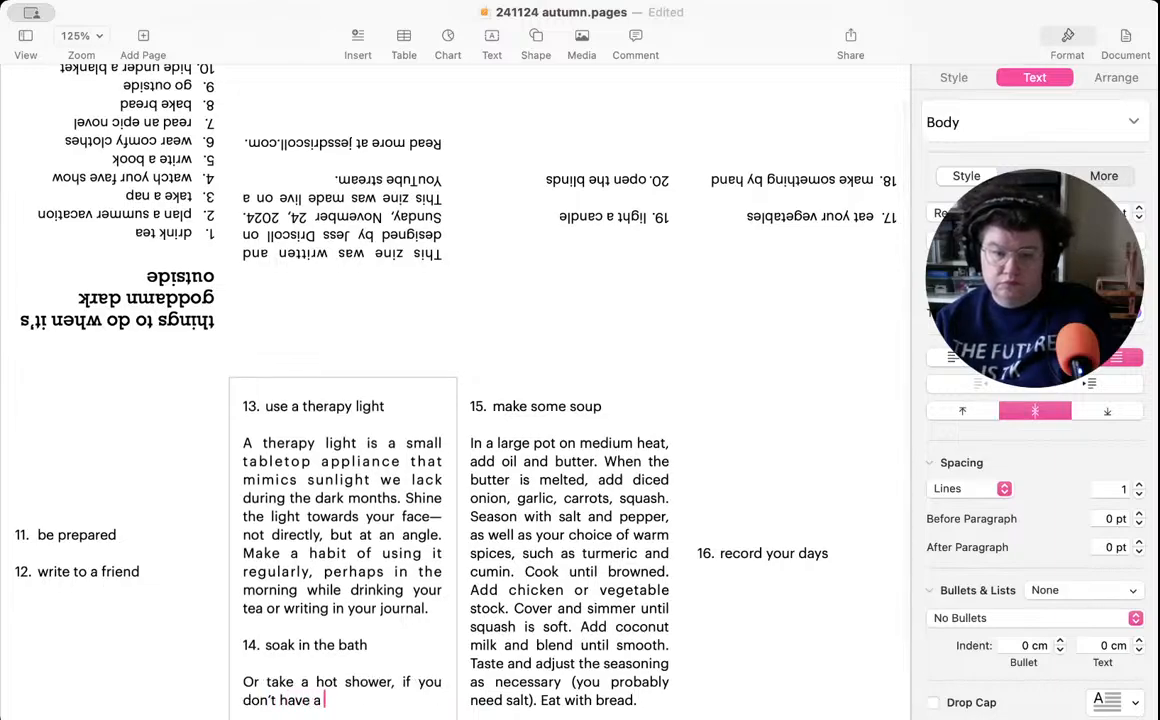
text(th.)
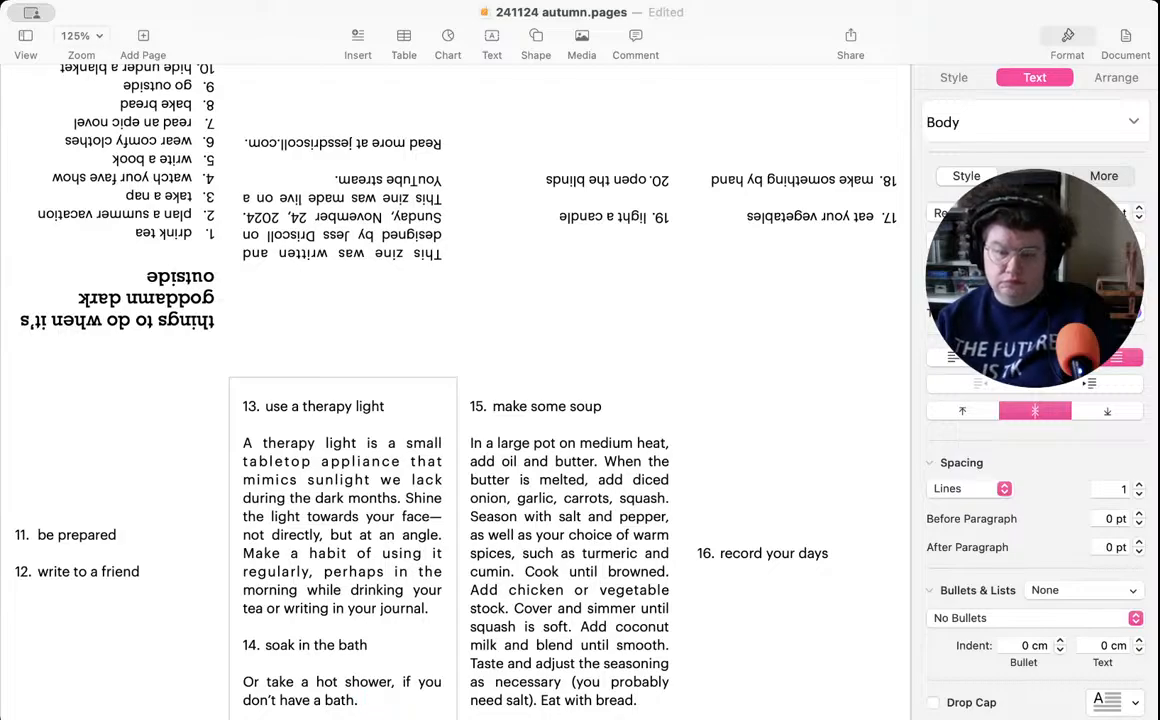
- Append the sentence "Float and breath in the warm steam." to the item 14 description
text(Float)
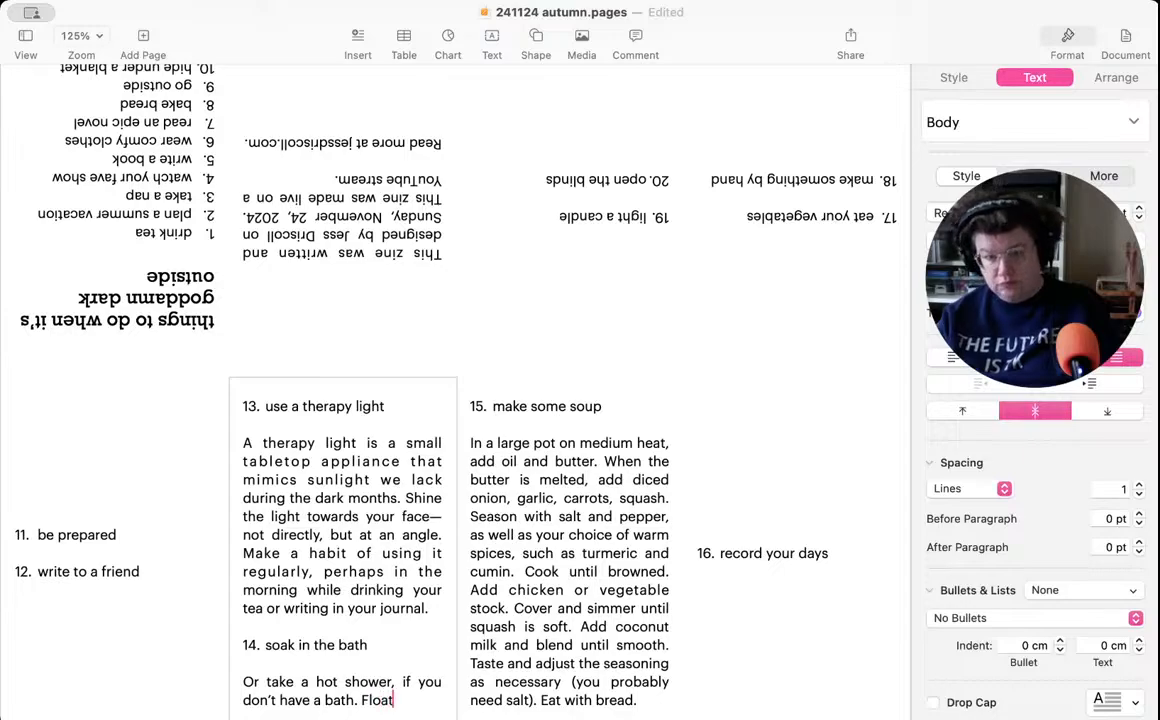
text( and)
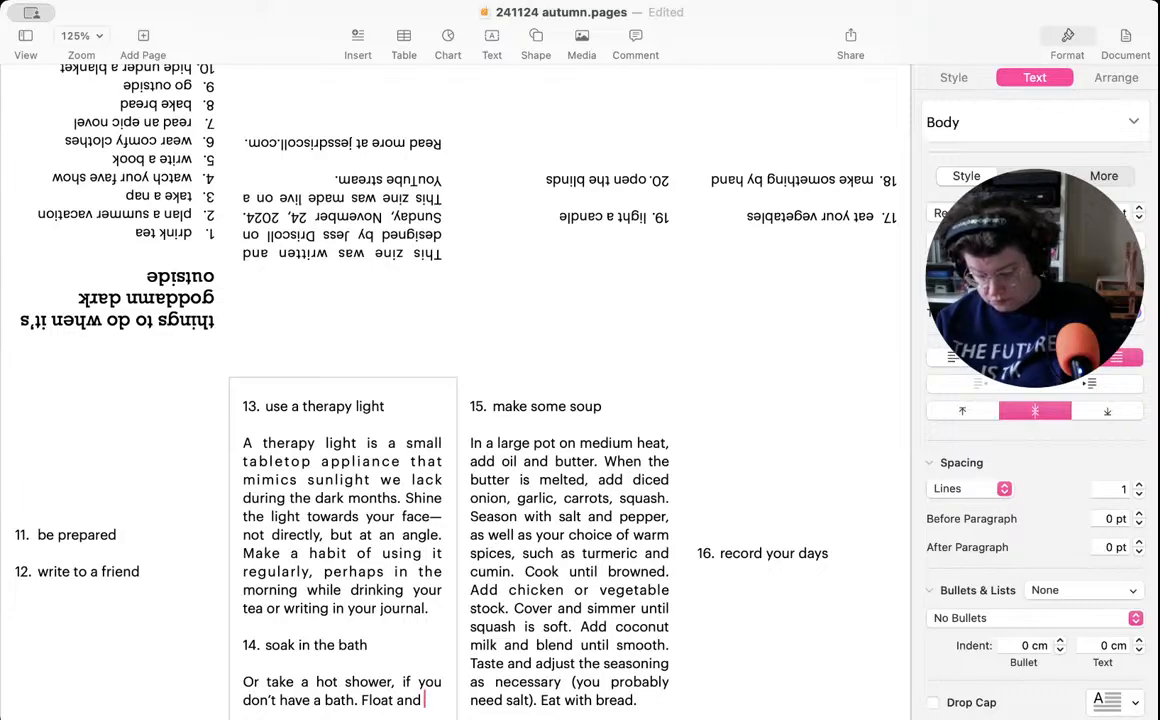
text(breath in the w)
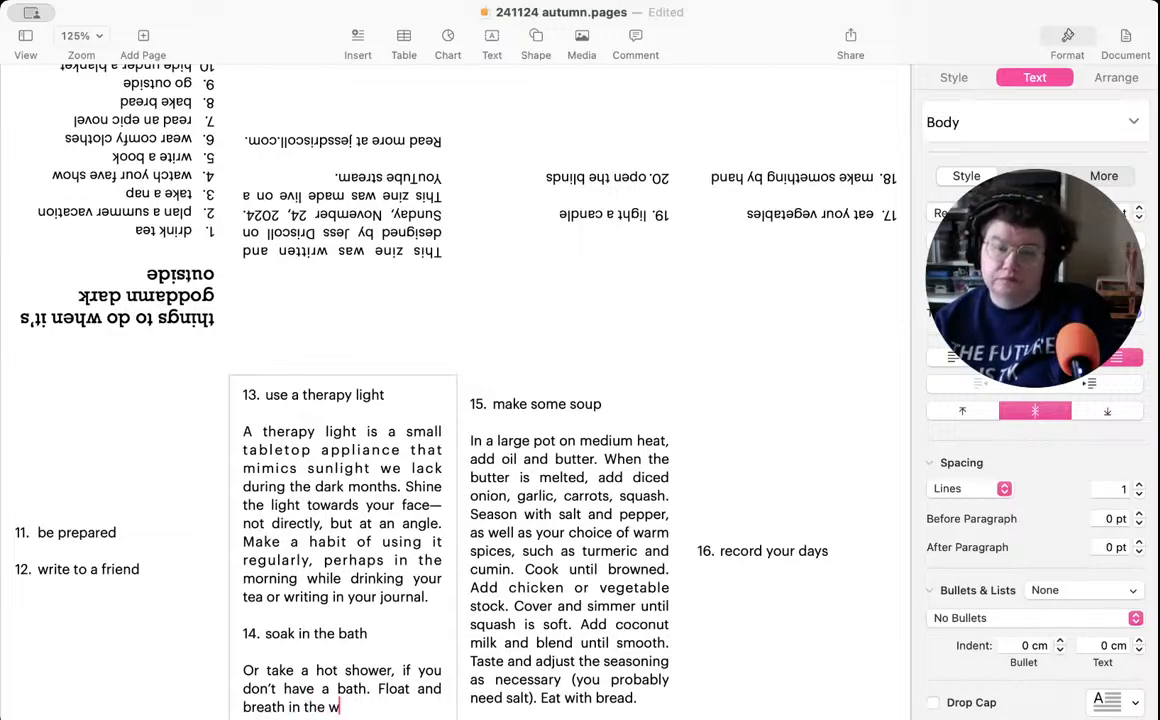
text(arm stream)
key(BackSpace)
key(BackSpace)
key(BackSpace)
key(BackSpace)
text(eam.)
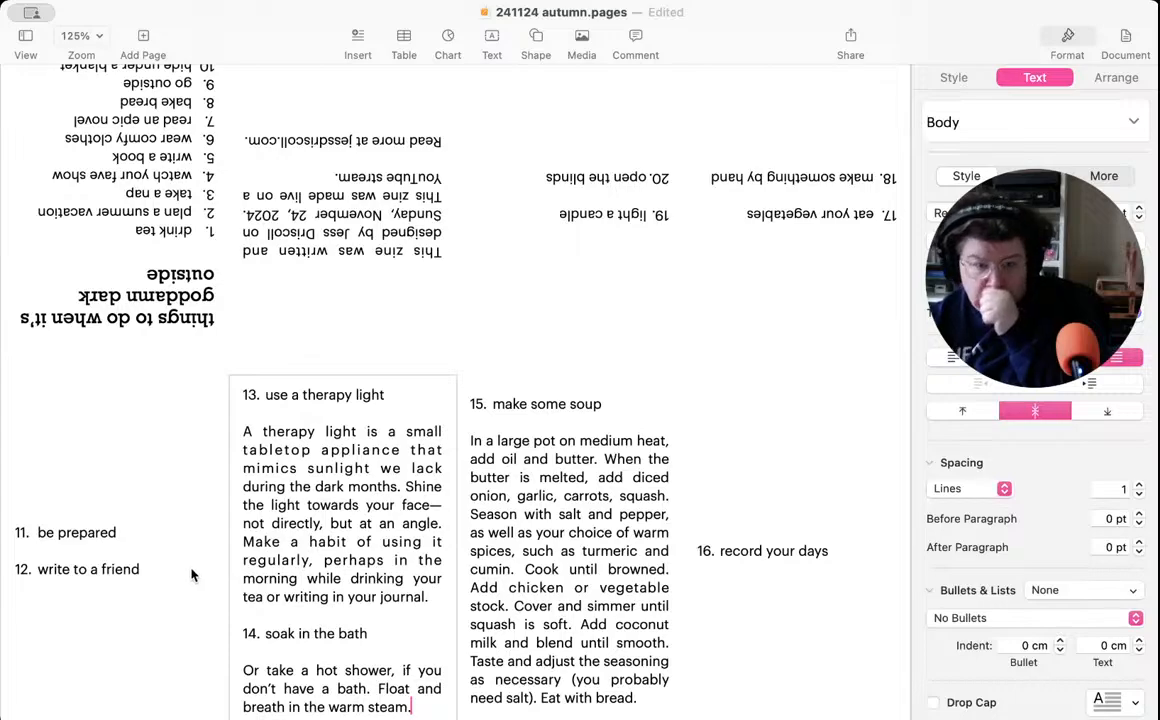
- Replace the indented blank line below item 11 with unindented lines for its description, and save the document
click(140, 553)
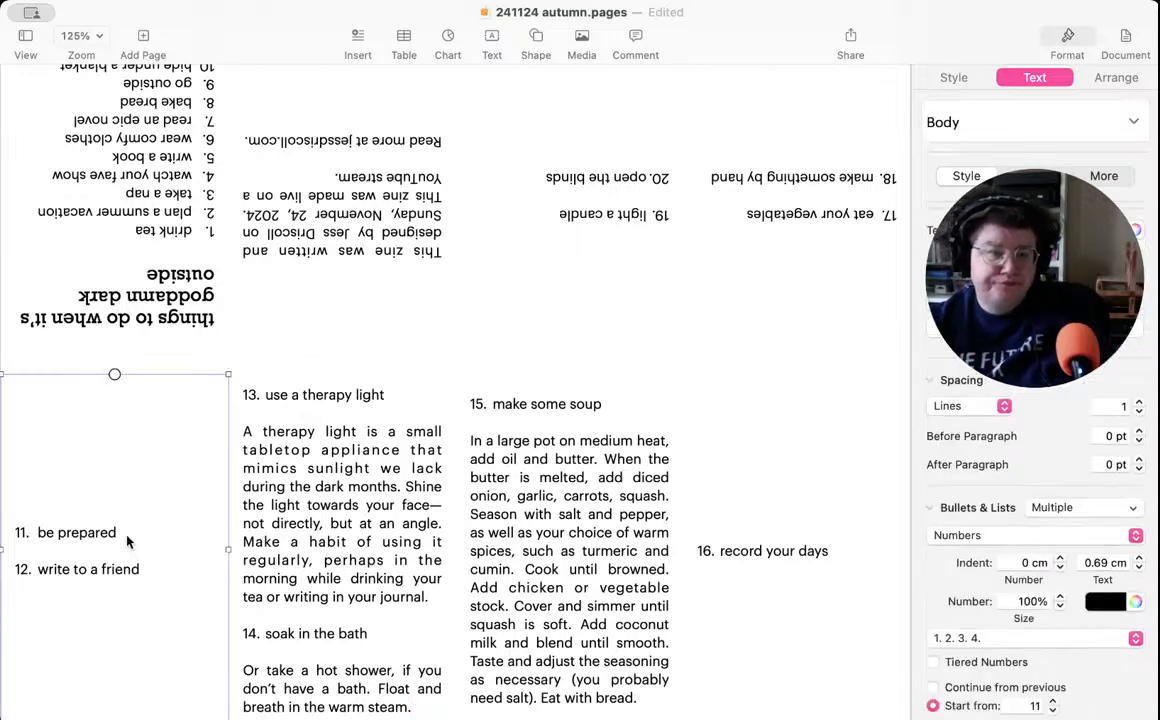
click(88, 553)
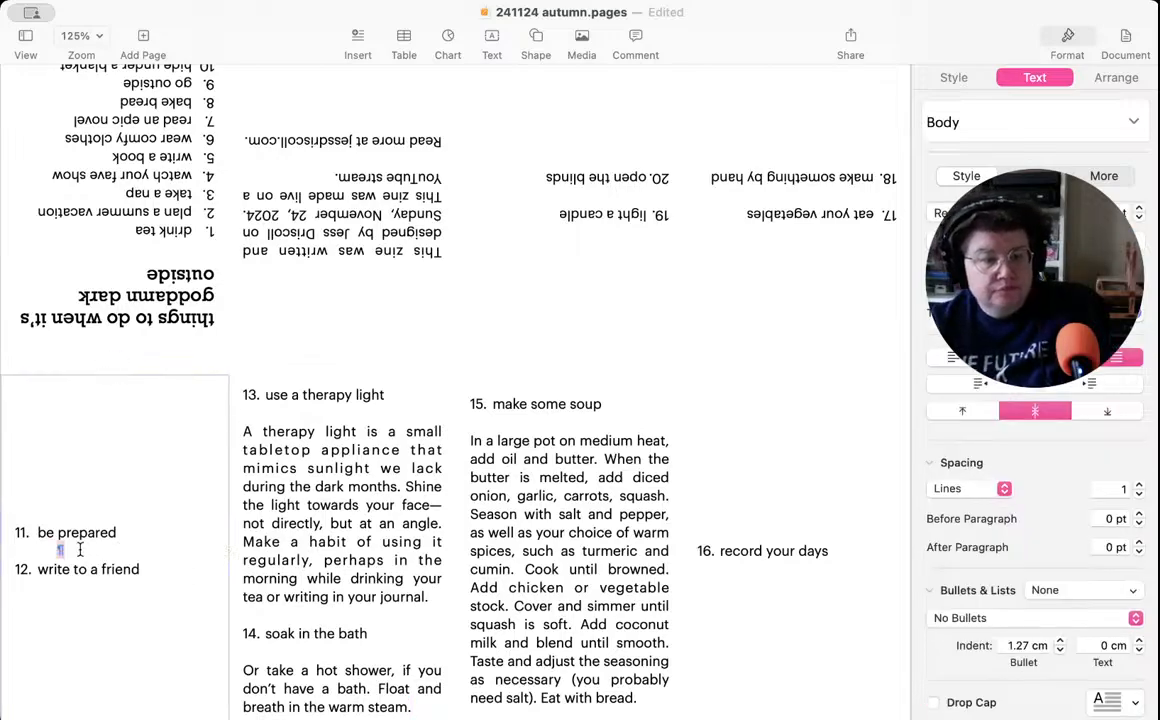
key(BackSpace)
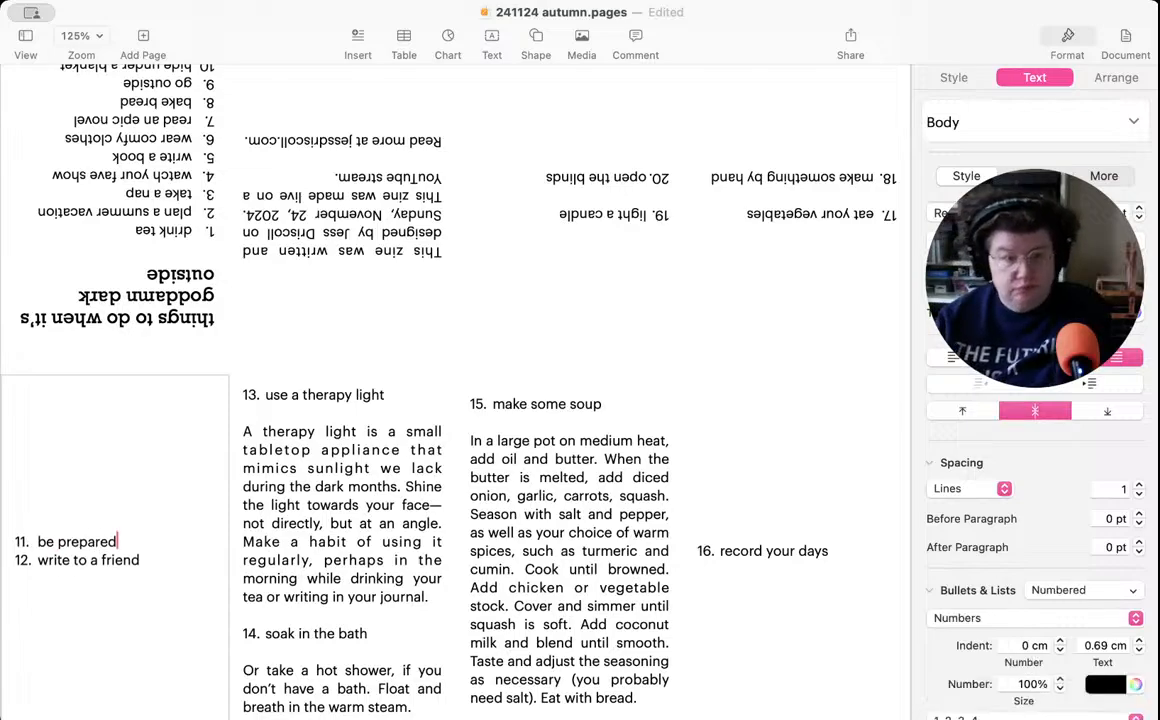
key(Return)
key(Return)
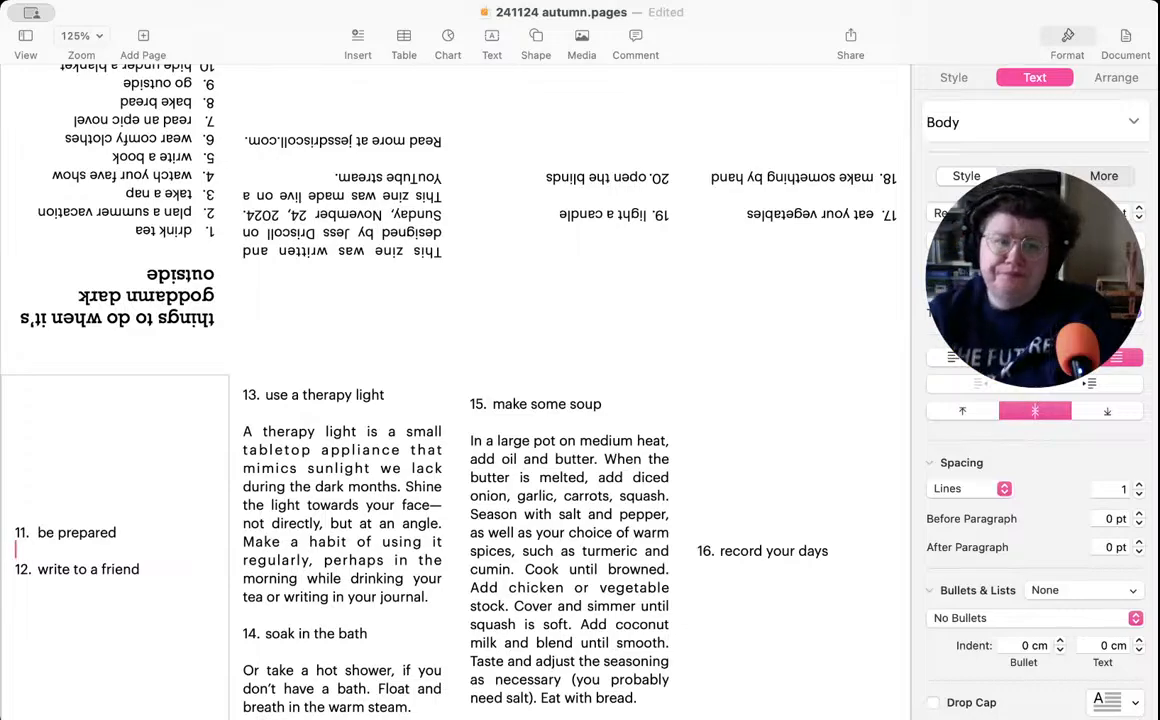
key(super+Tab)
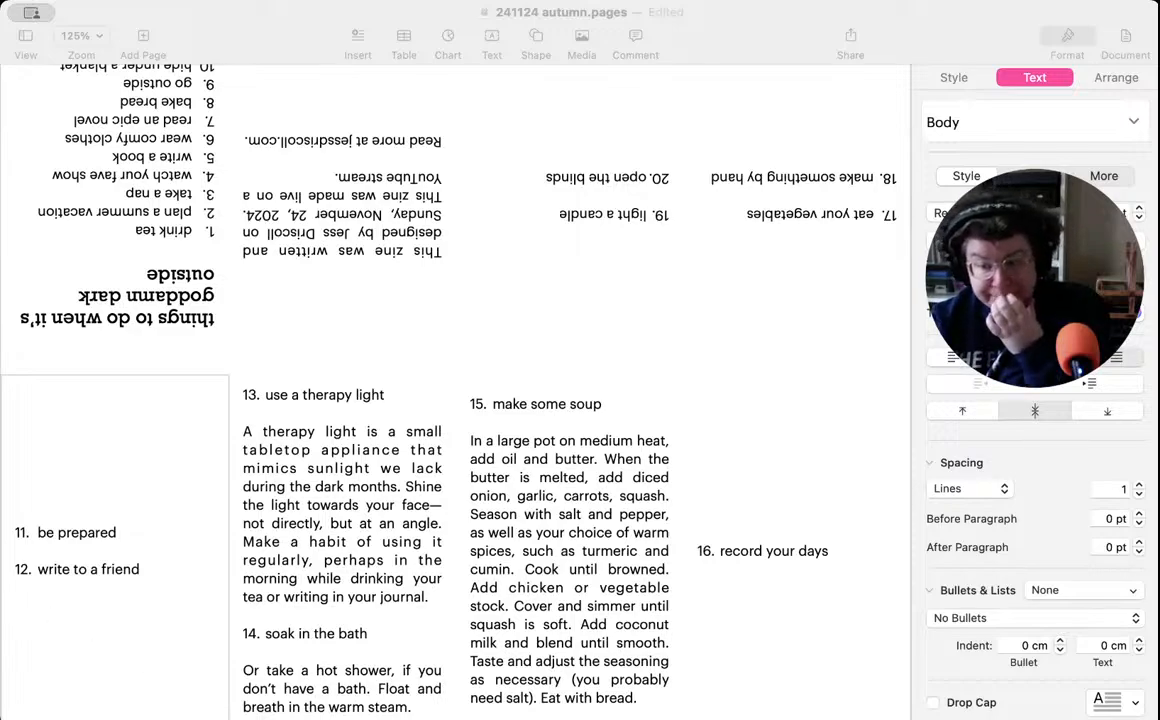
key(super+Tab)
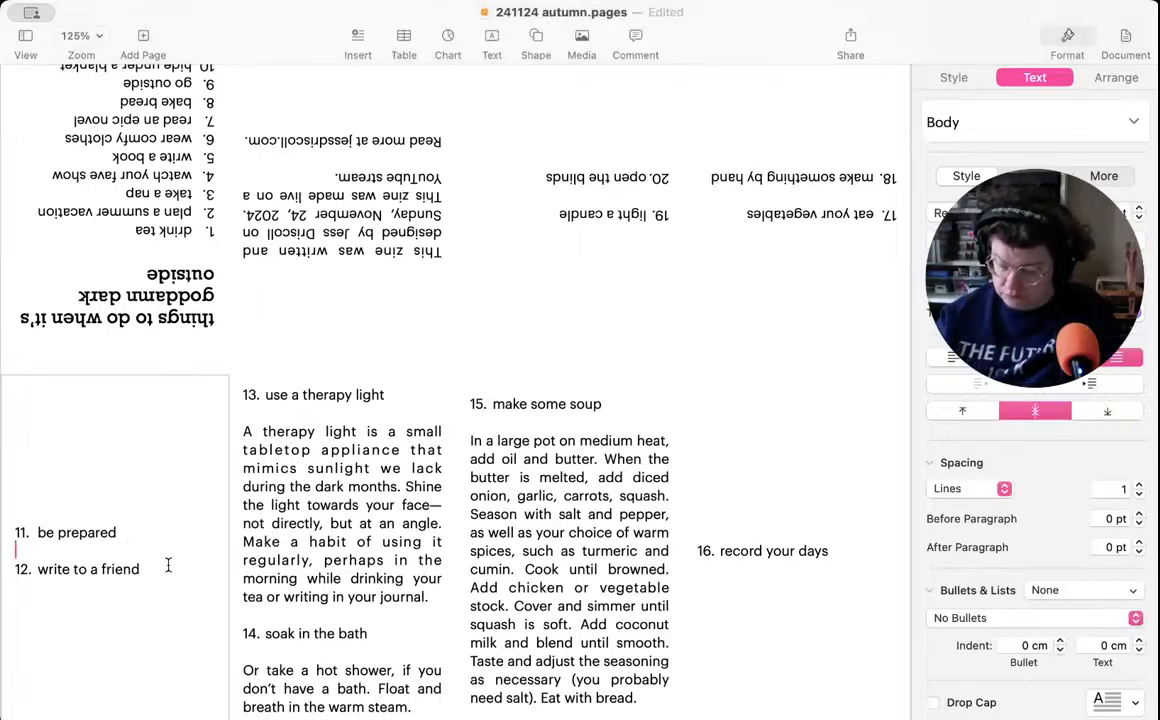
key(Return)
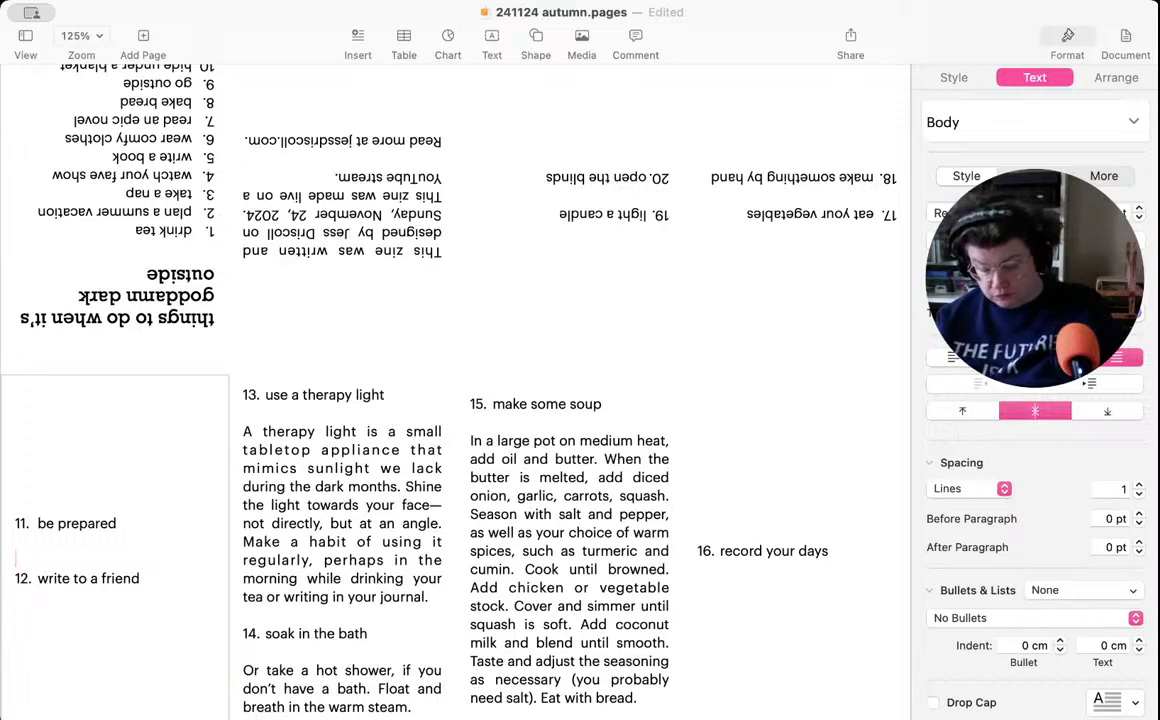
key(super+s)
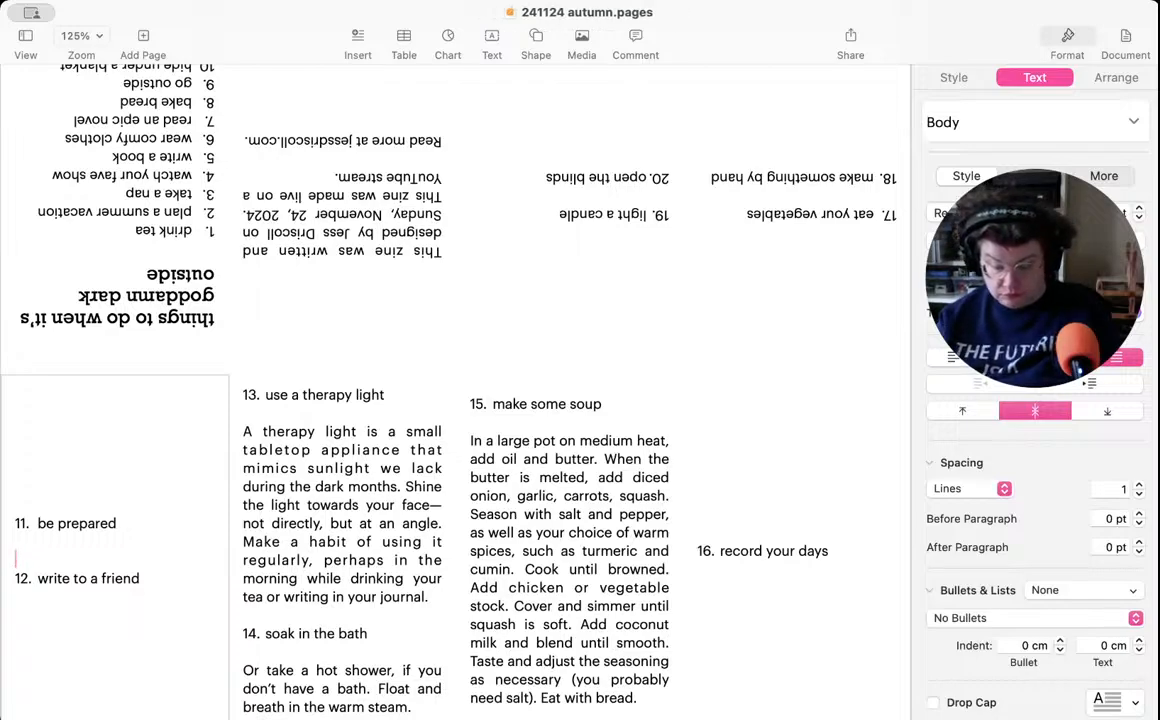
- Write "With winter comes storms, comes wind." as the first sentence of the item 11 description
text(With )
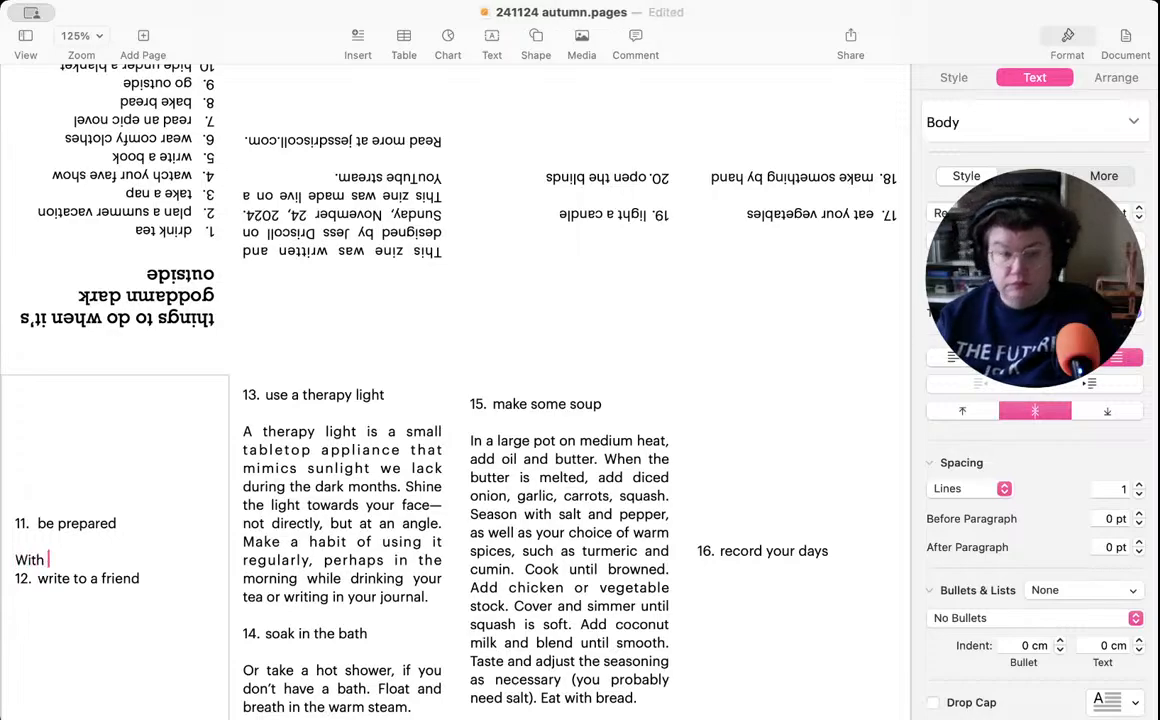
text(winter)
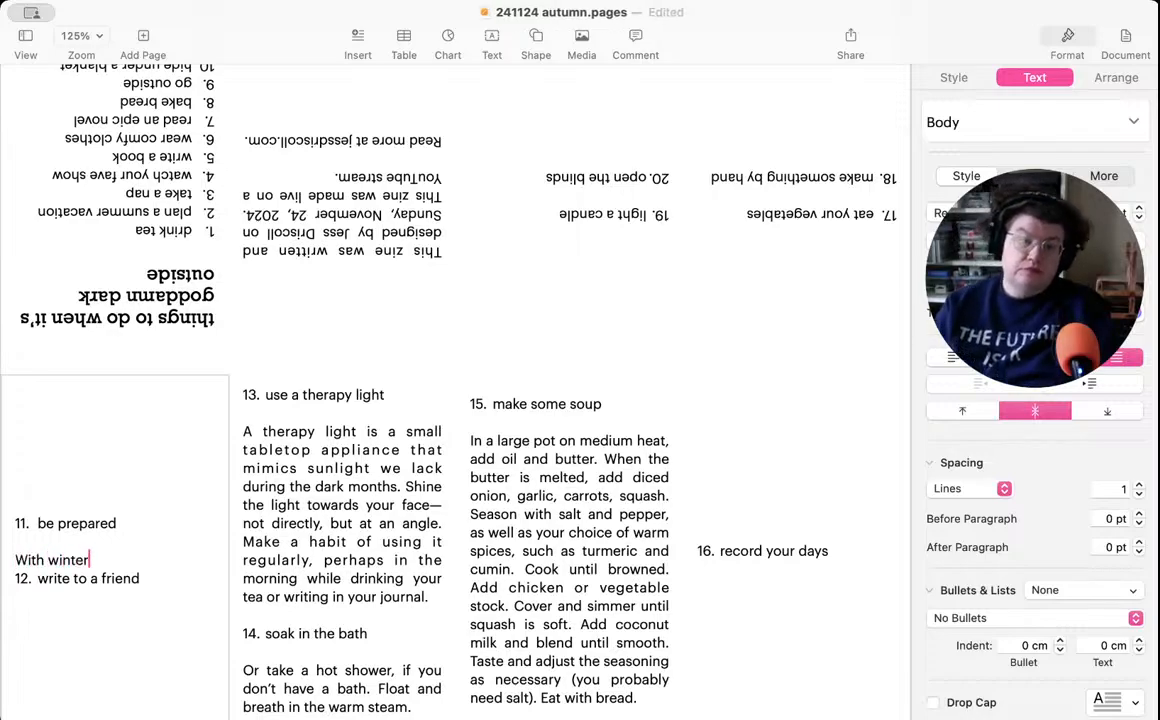
text( comes st)
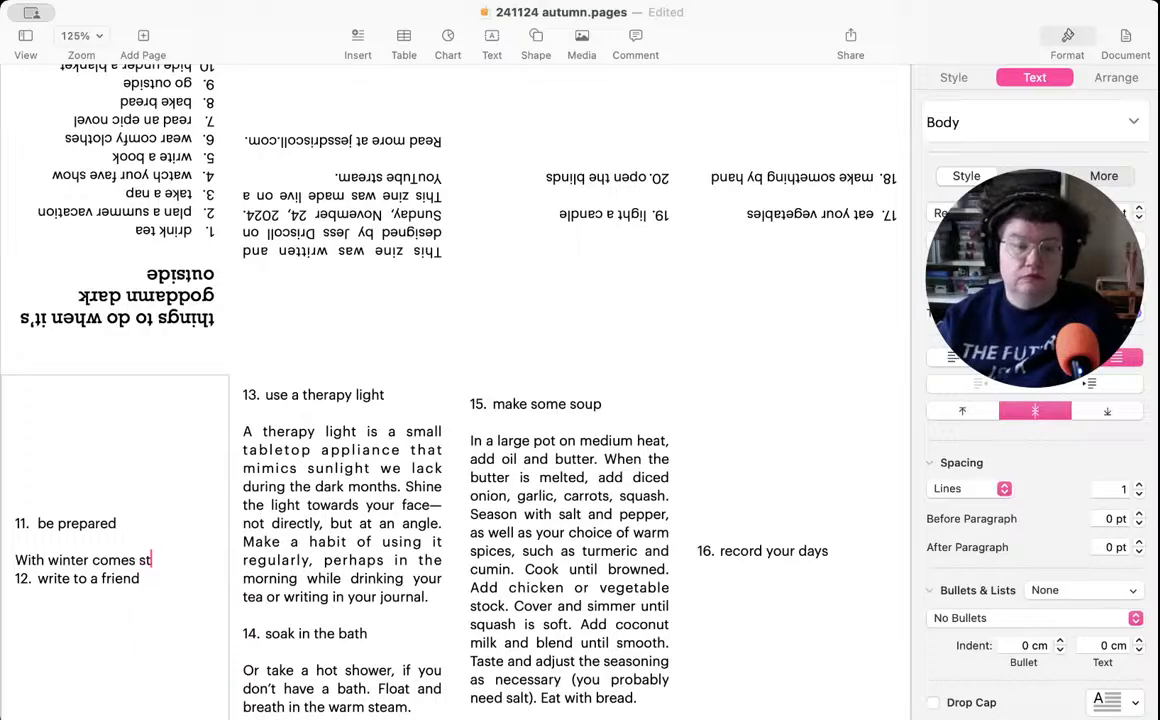
text(orms, comes)
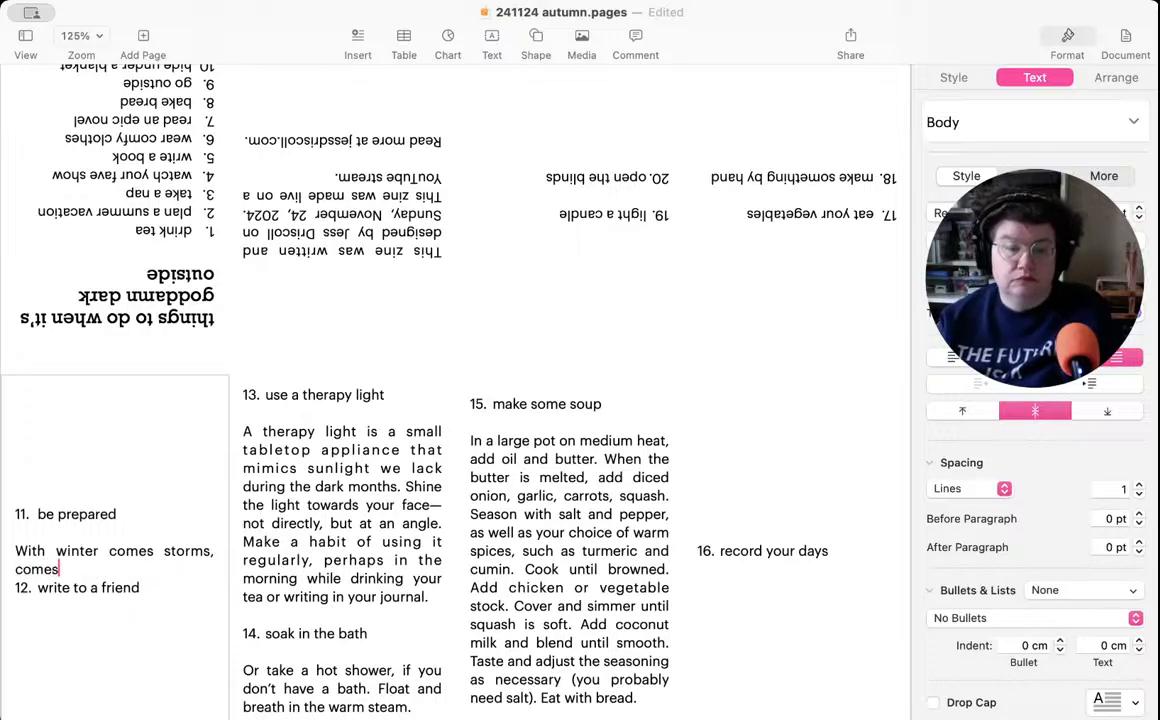
text( wind. )
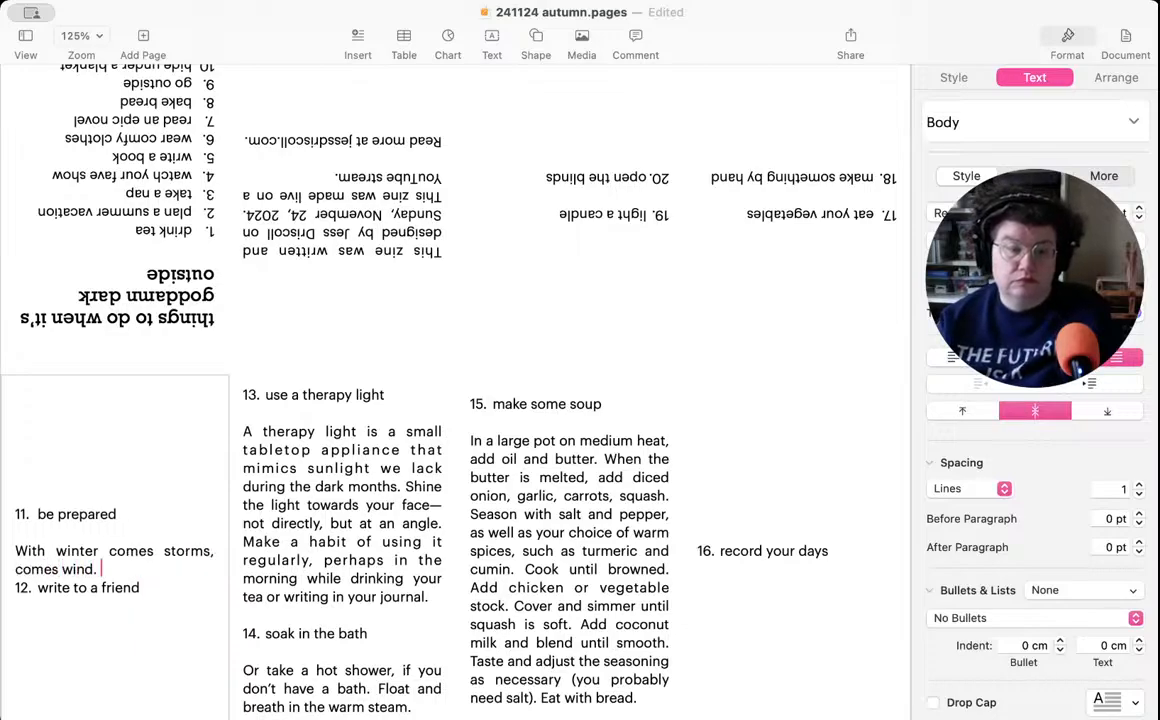
text(It's best)
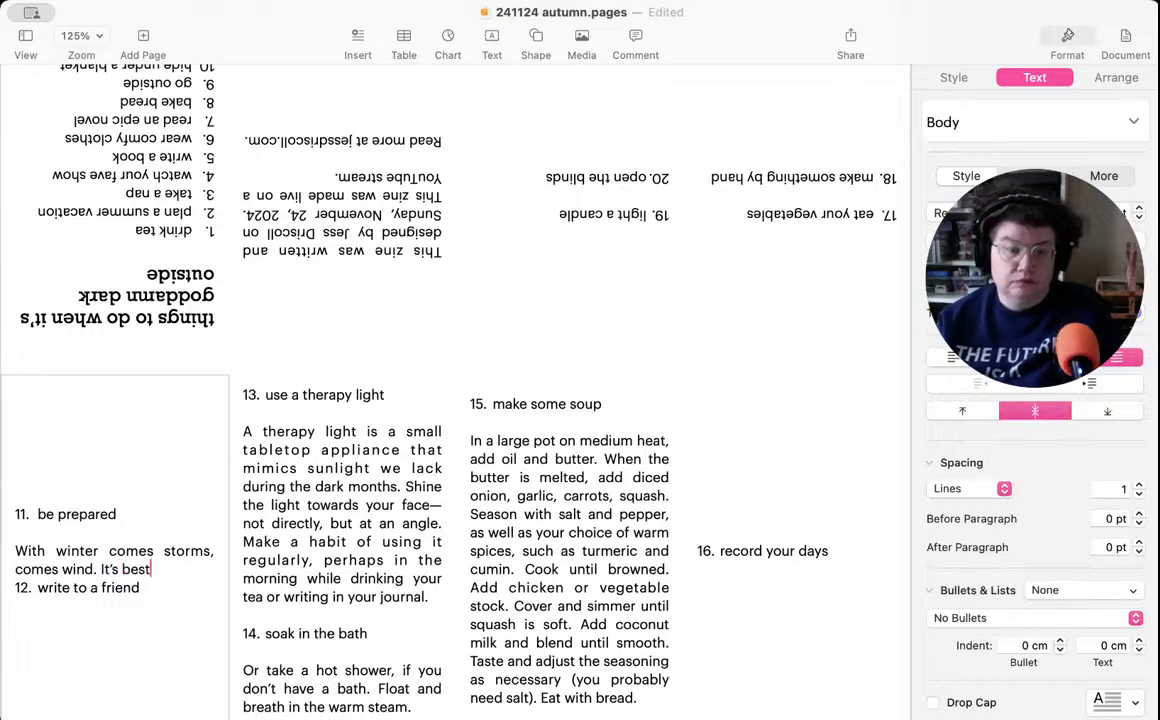
text( to be )
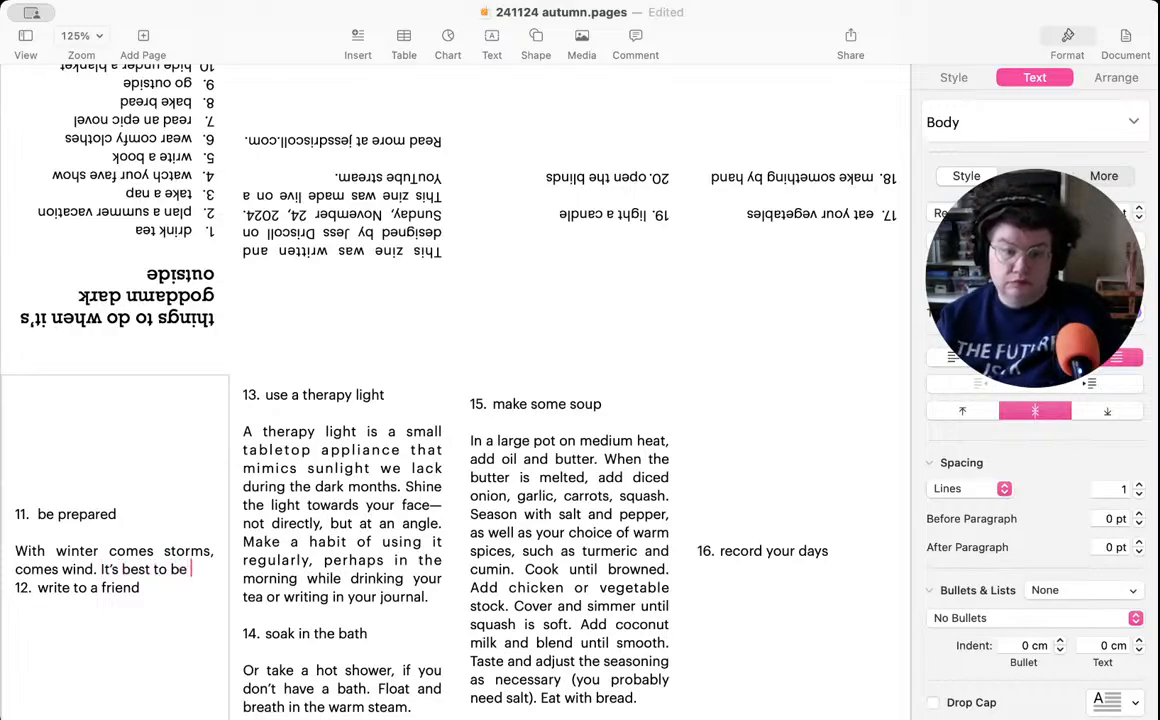
text(prepared f)
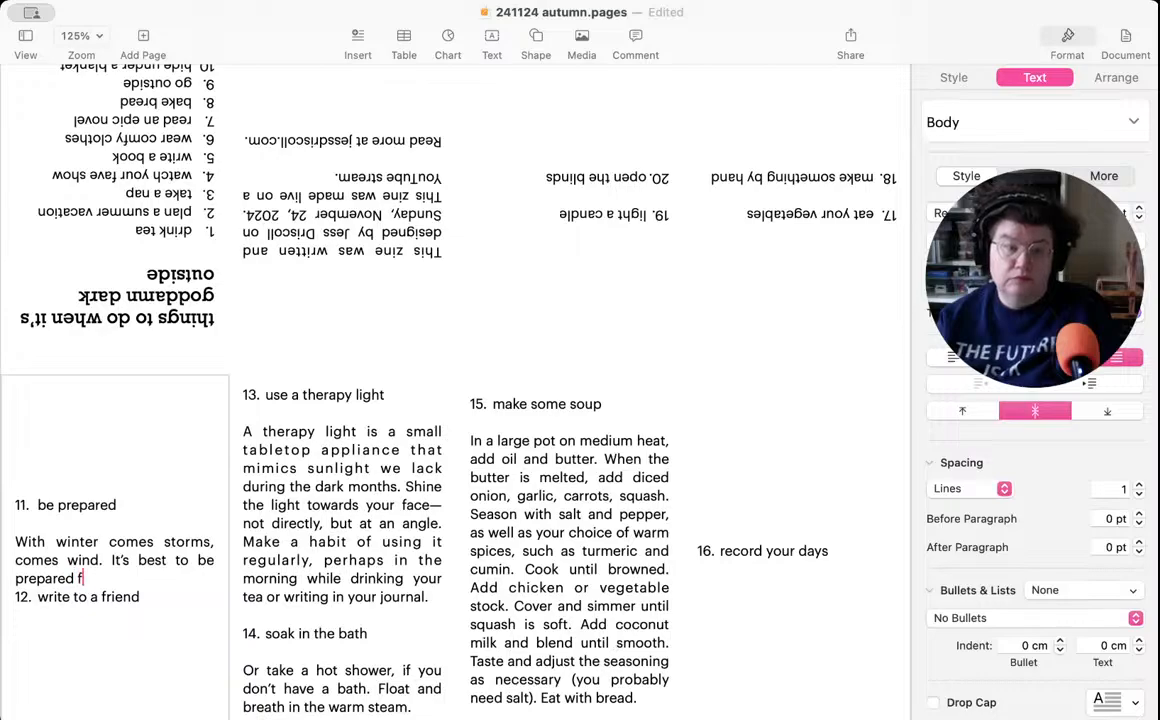
text(or your p)
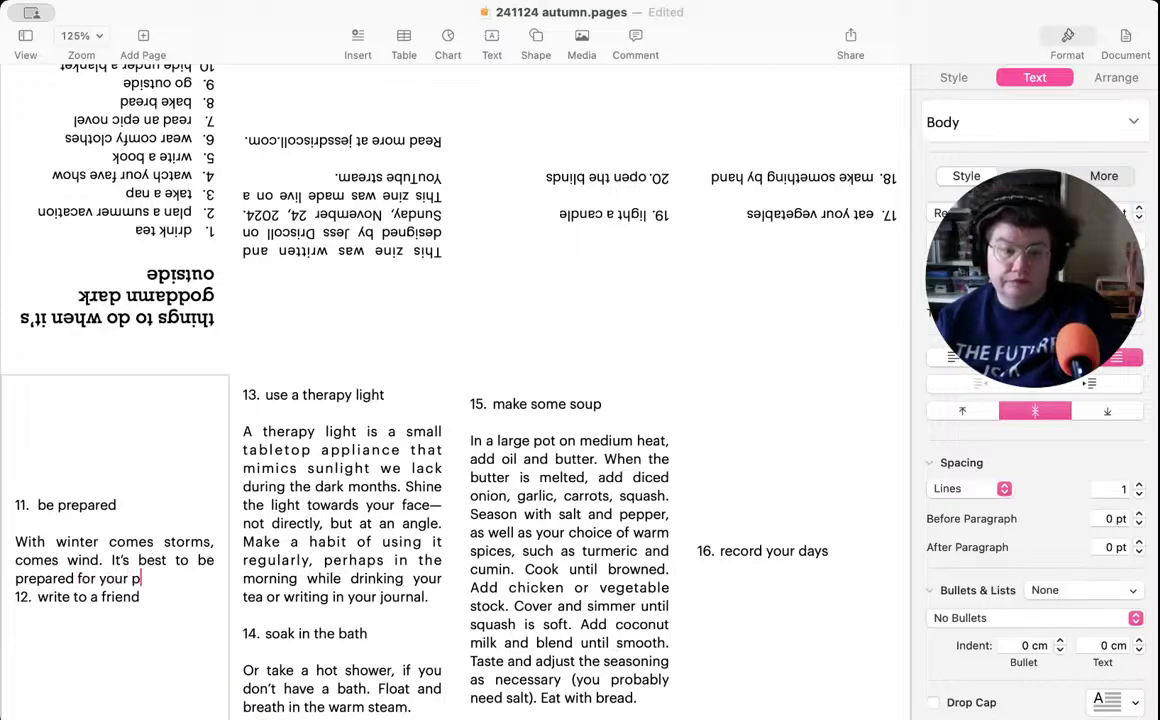
text(ower to)
- Append the sentence "It's best to be prepared for a power outage." to the item 11 description
key(BackSpace)
key(BackSpace)
key(BackSpace)
key(BackSpace)
key(BackSpace)
key(BackSpace)
key(BackSpace)
key(BackSpace)
key(BackSpace)
key(BackSpace)
key(BackSpace)
key(BackSpace)
key(BackSpace)
text(a power outage. )
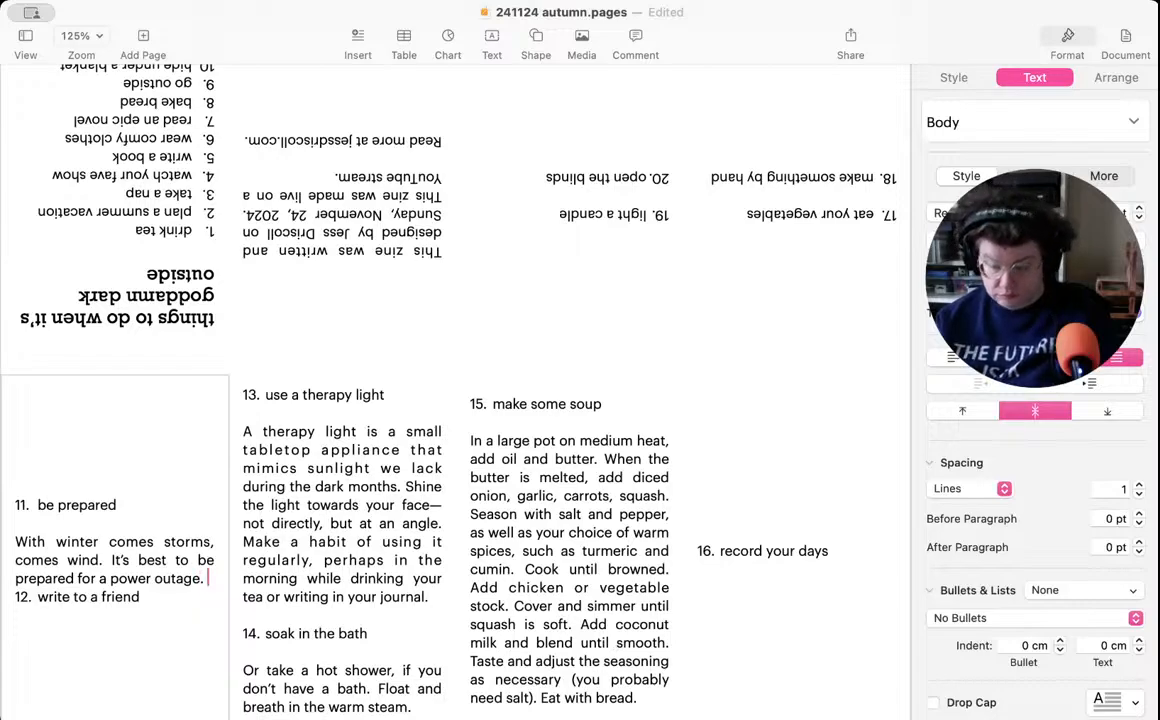
text(Pack)
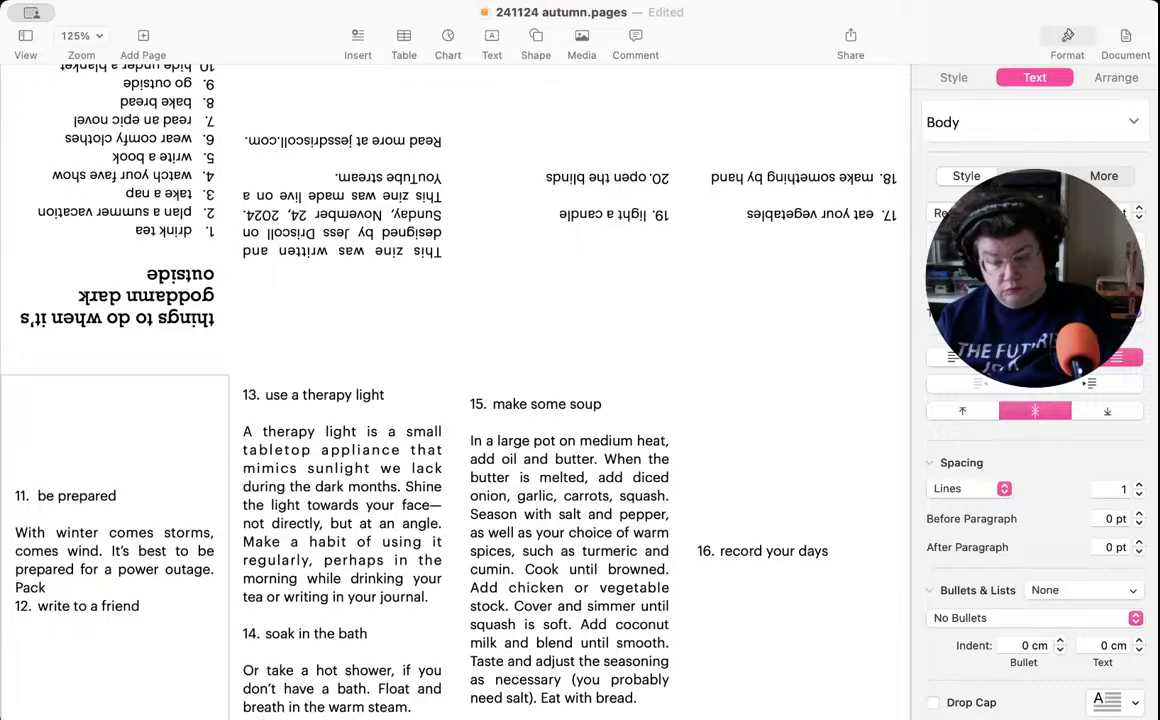
- Begin a packing-list sentence in the item 11 description with "Pack a flashlight, batteries,"
text(a flashlight, )
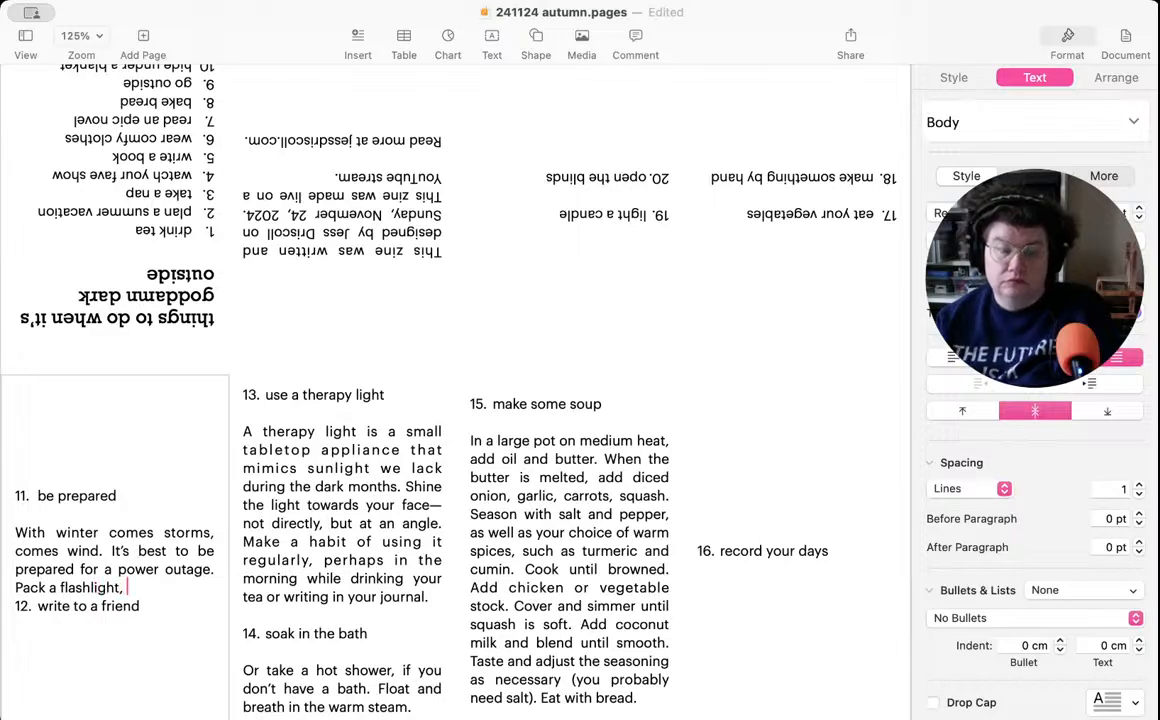
text(batteries, )
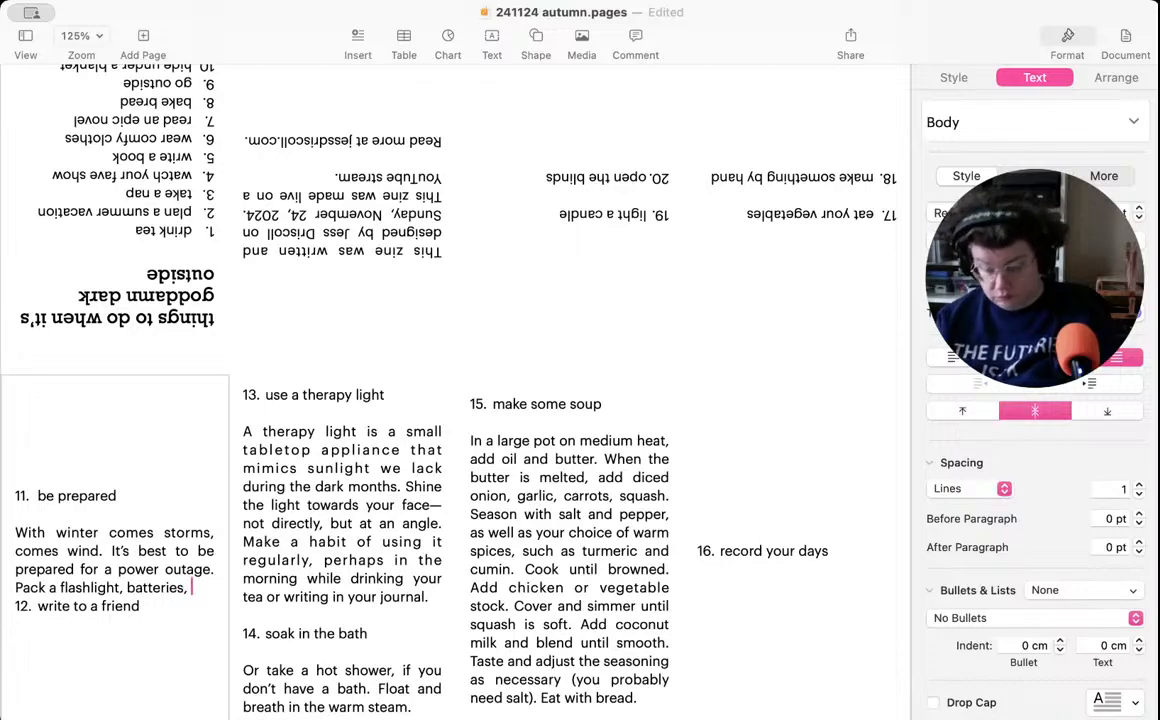
text(shelf-stable protein)
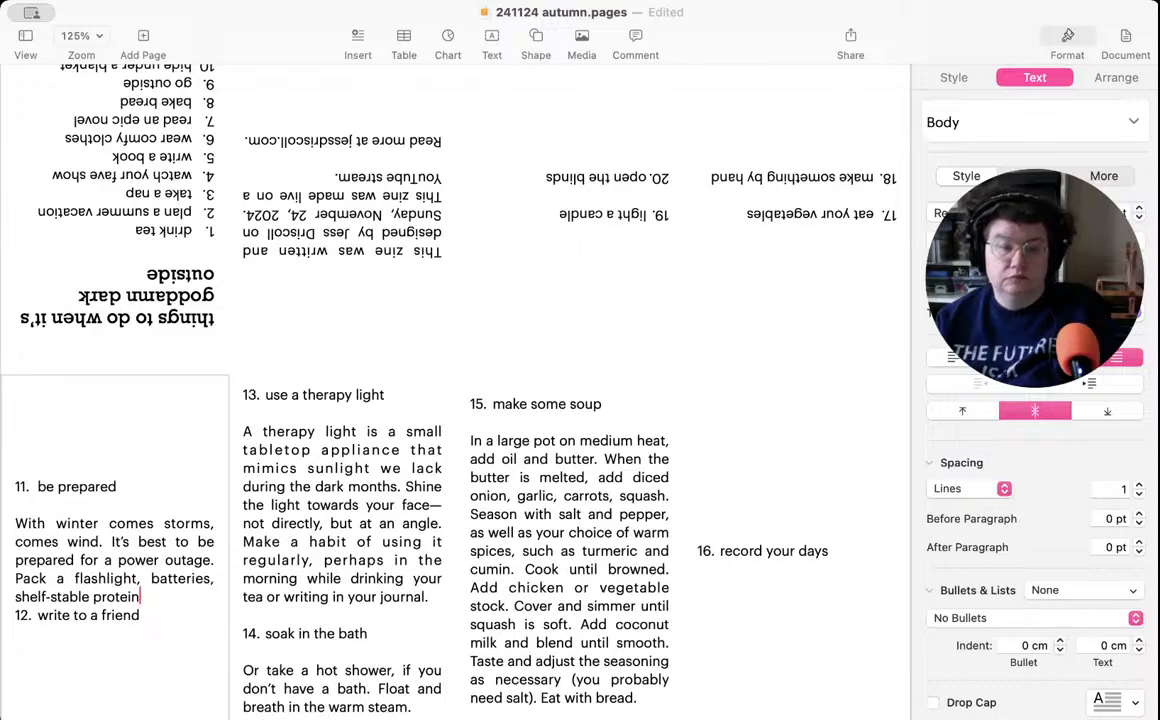
- Finish the packing list with "shelf-stable food such as protein bars, and bottled water." and add a blank line above item 12
key(BackSpace)
key(BackSpace)
key(BackSpace)
key(BackSpace)
key(BackSpace)
key(BackSpace)
key(BackSpace)
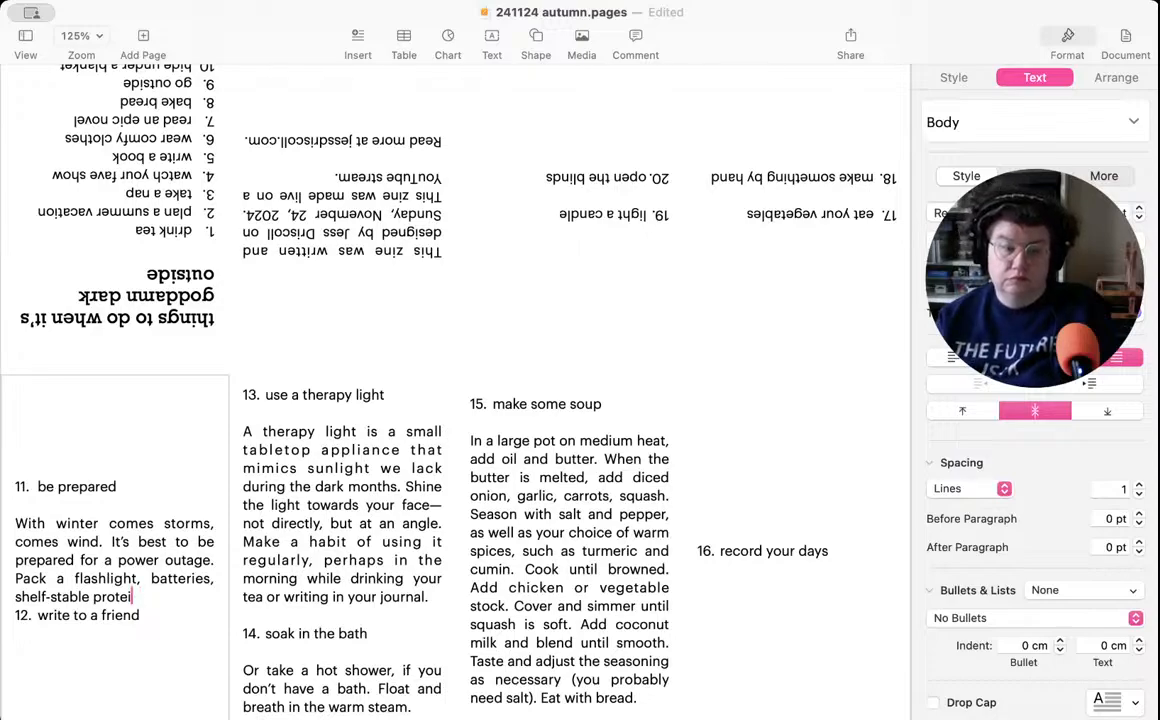
text(foo)
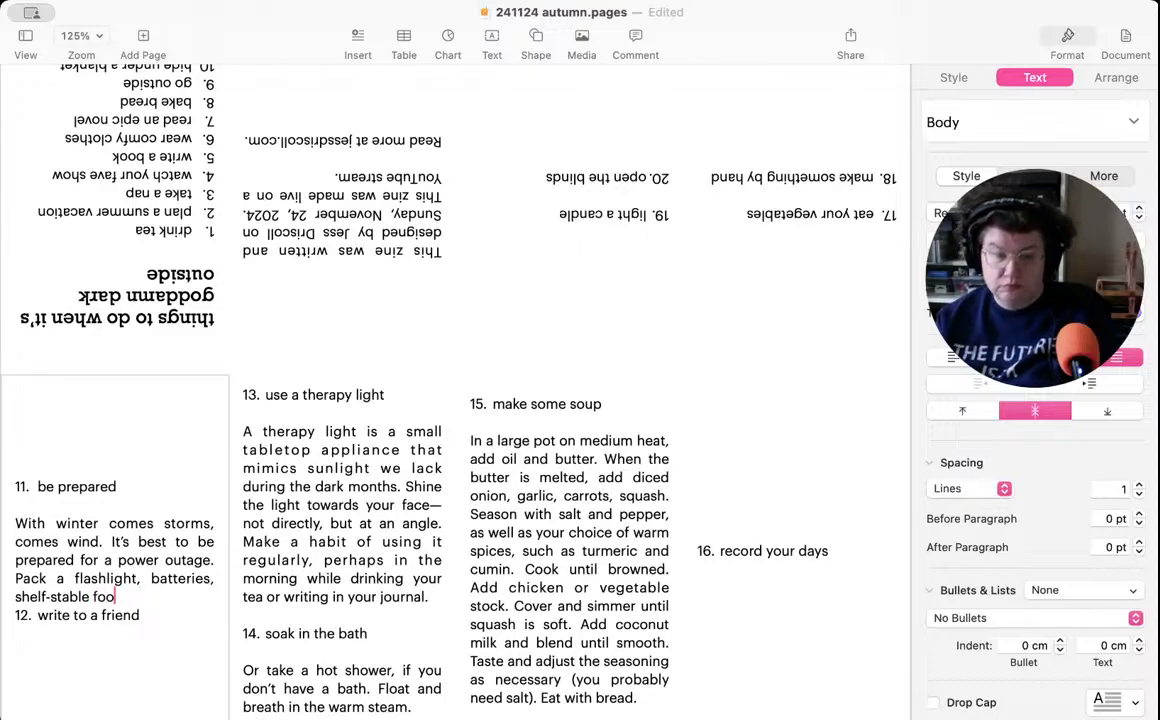
text(d such as p)
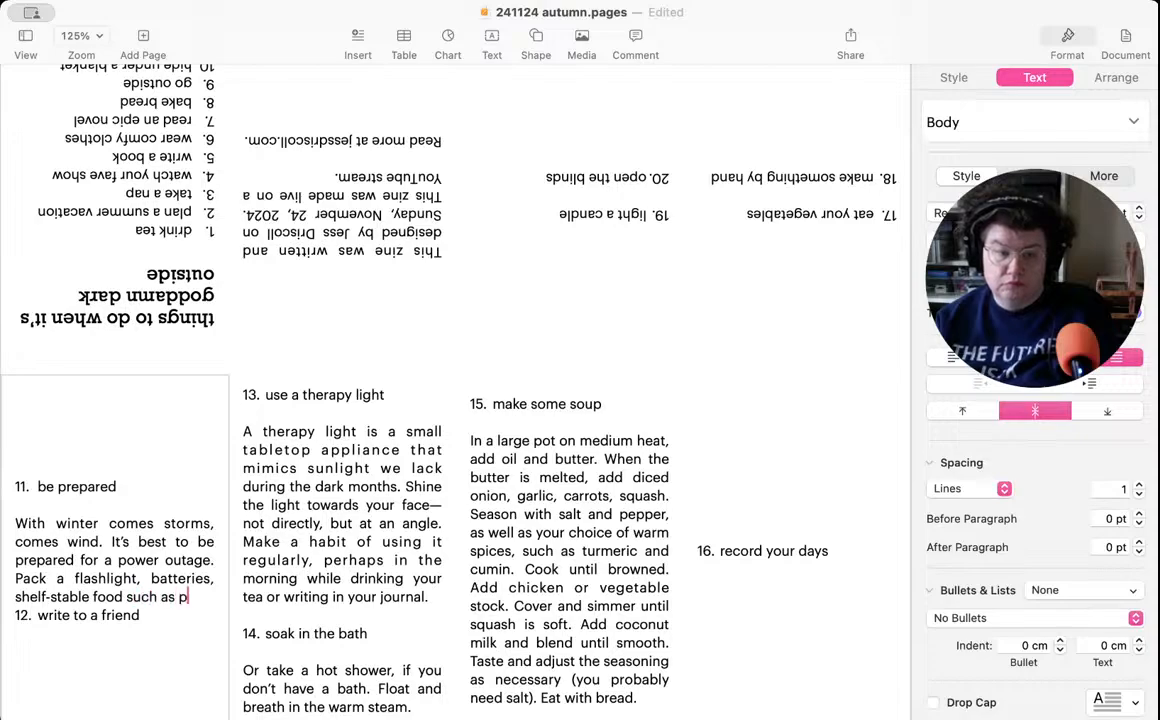
text(rotein bar)
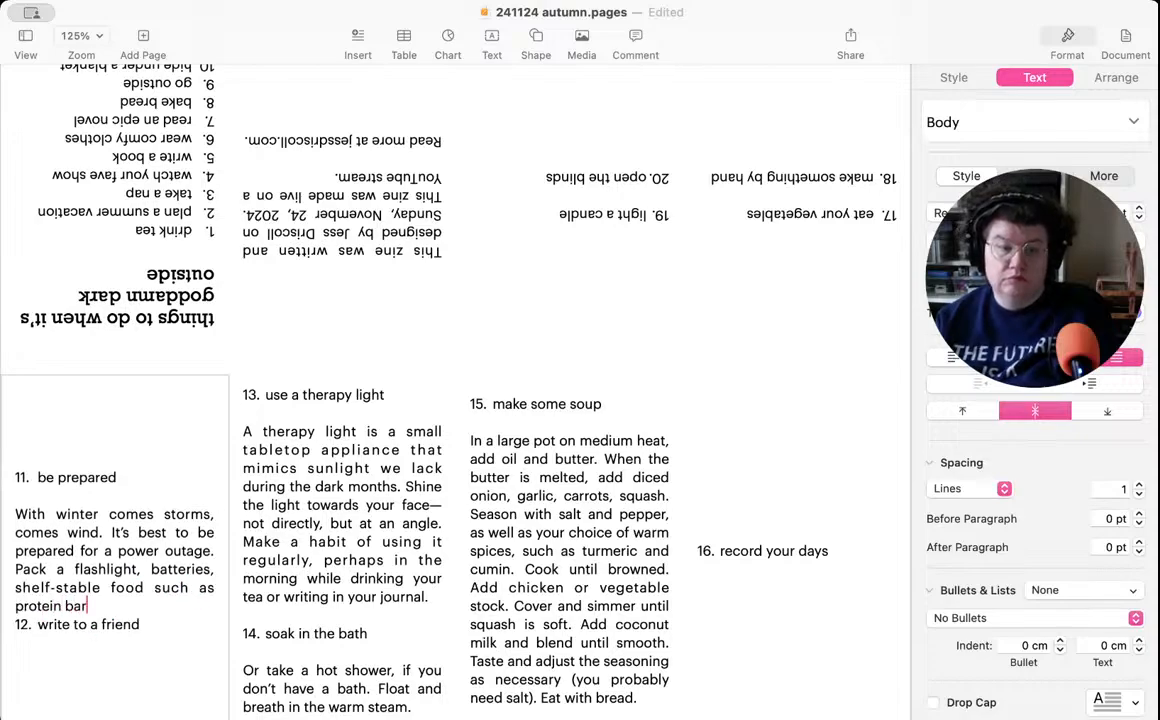
text(s, and bottled water.)
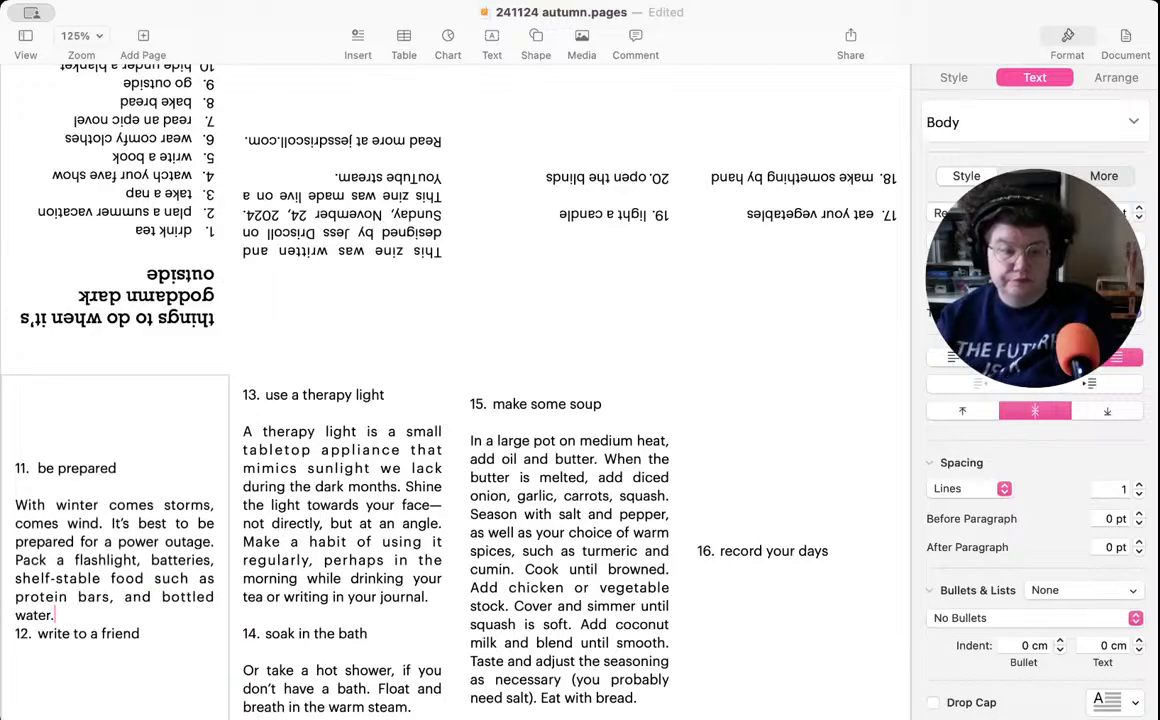
key(Return)
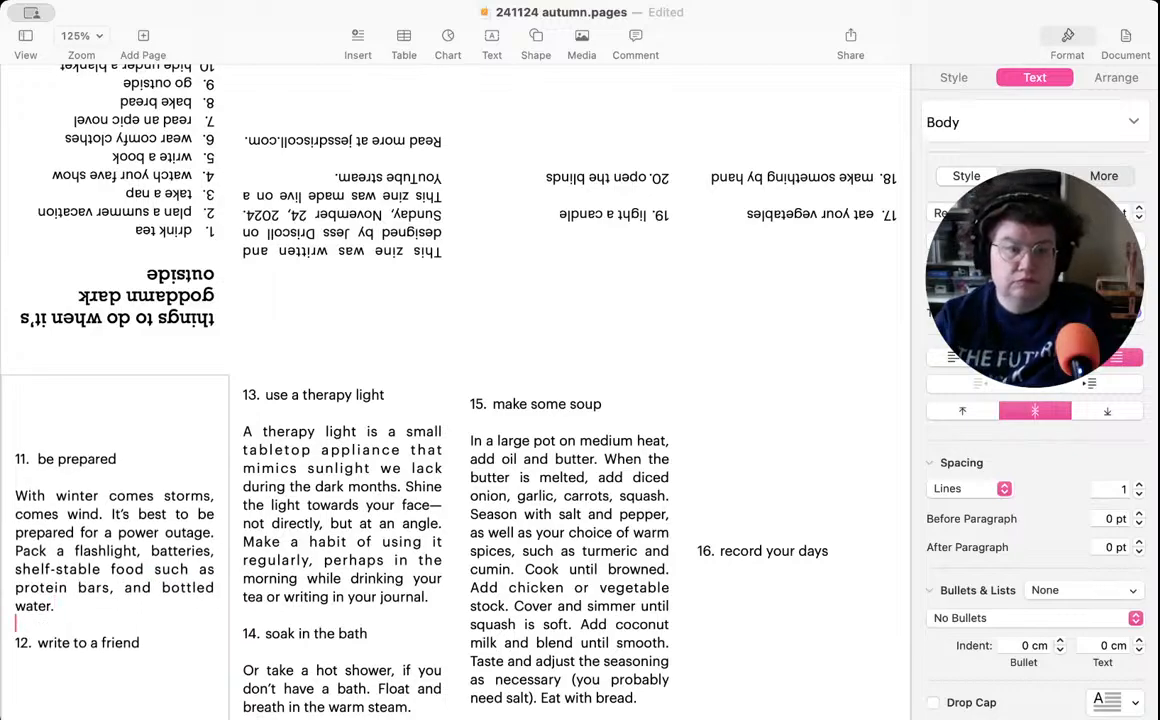
- Write "We tend to spend more time at home during the winter." below the item 12 heading, after a blank line
click(97, 681)
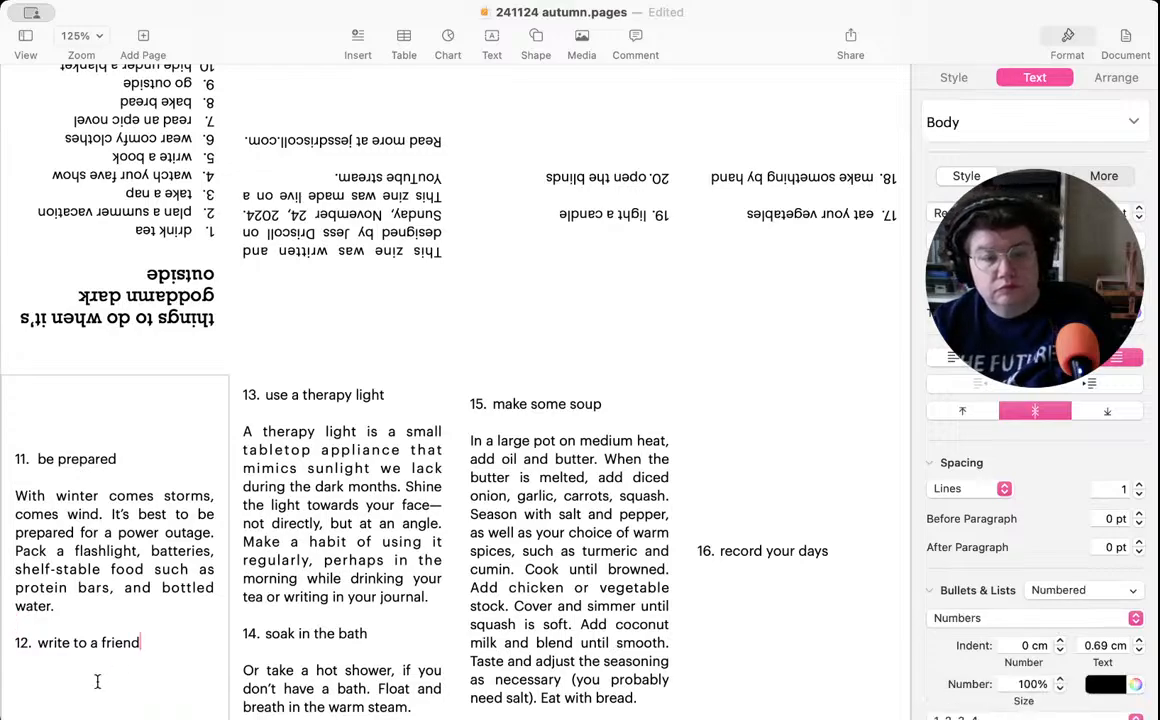
key(Return)
key(Return)
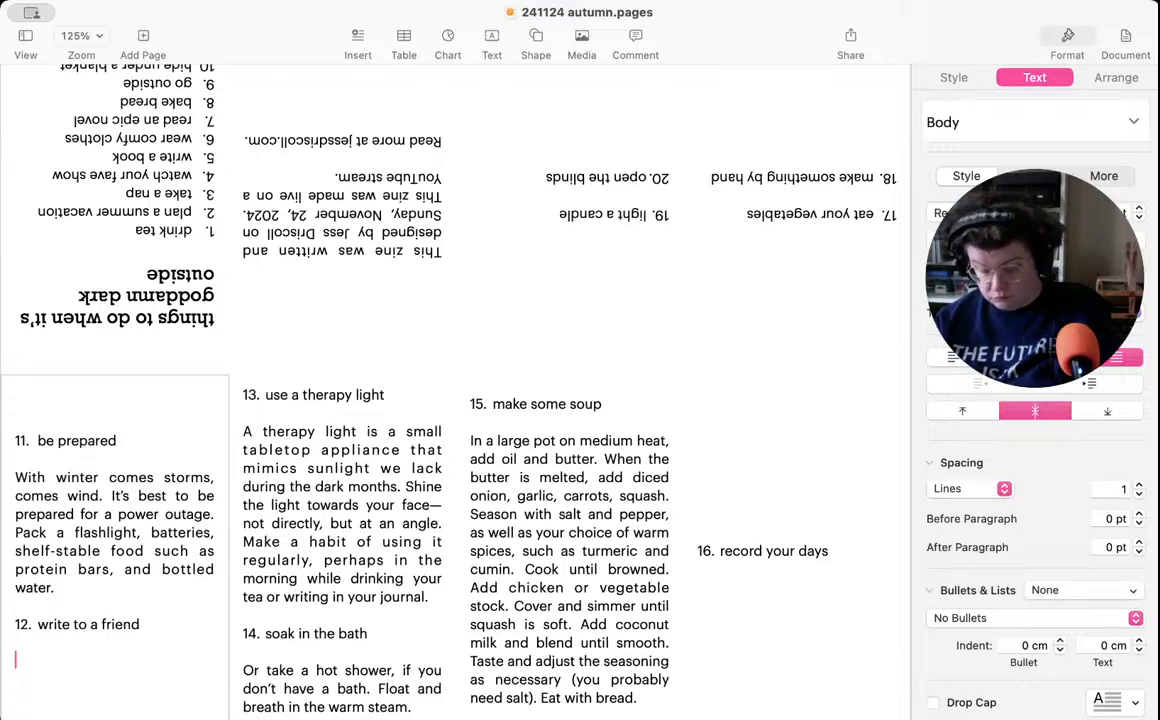
text(We )
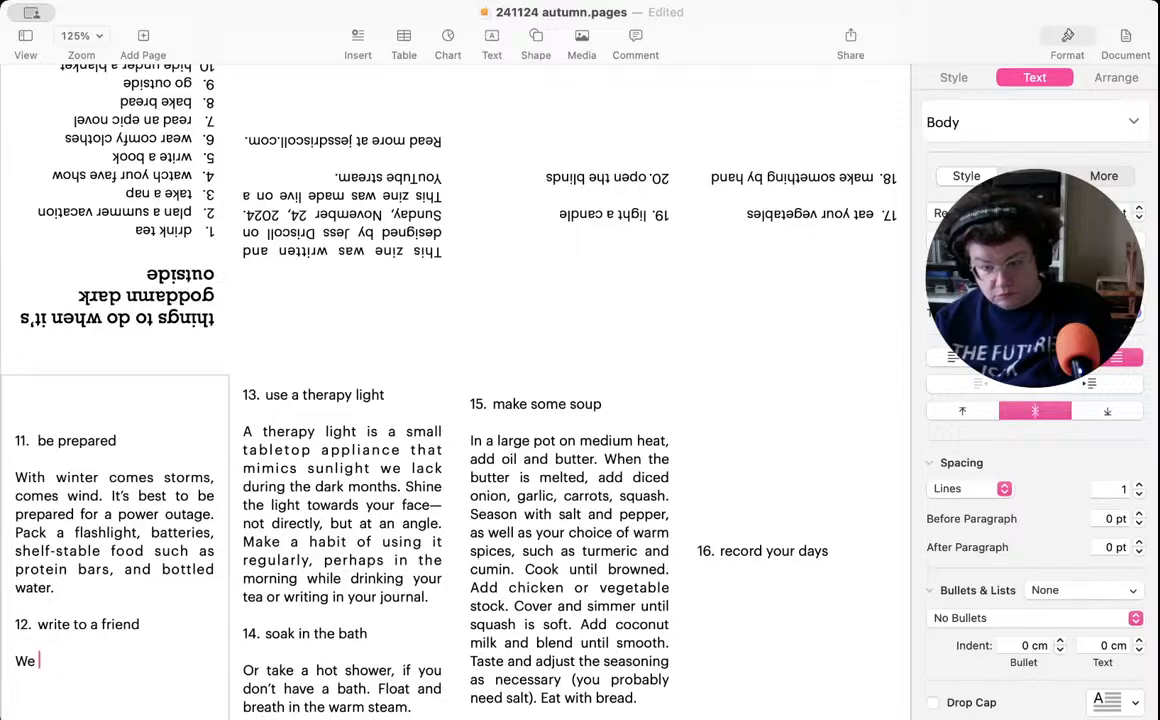
text(te)
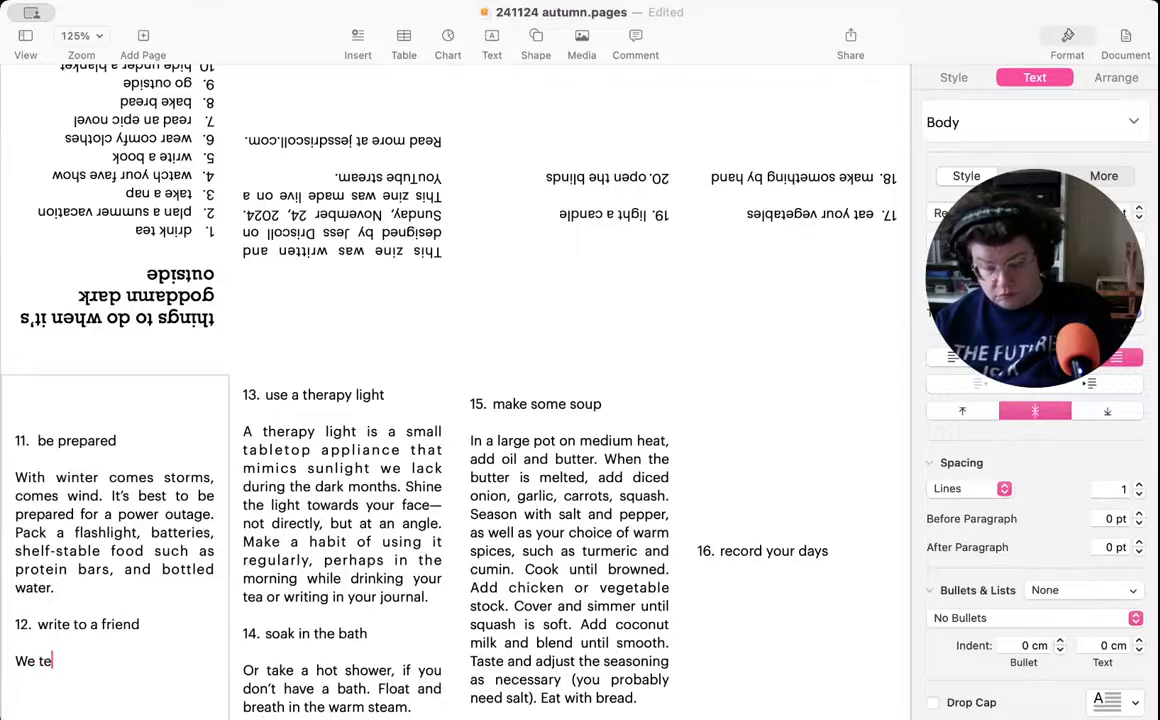
text(nd to spend m)
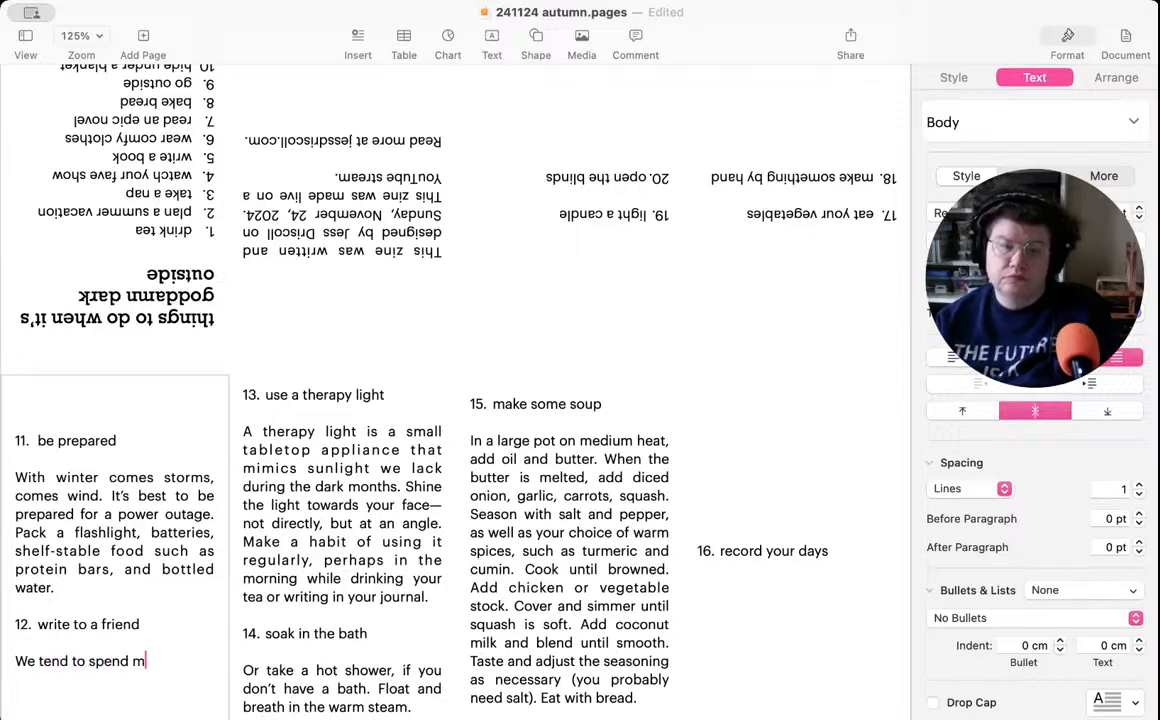
text(ore time at h)
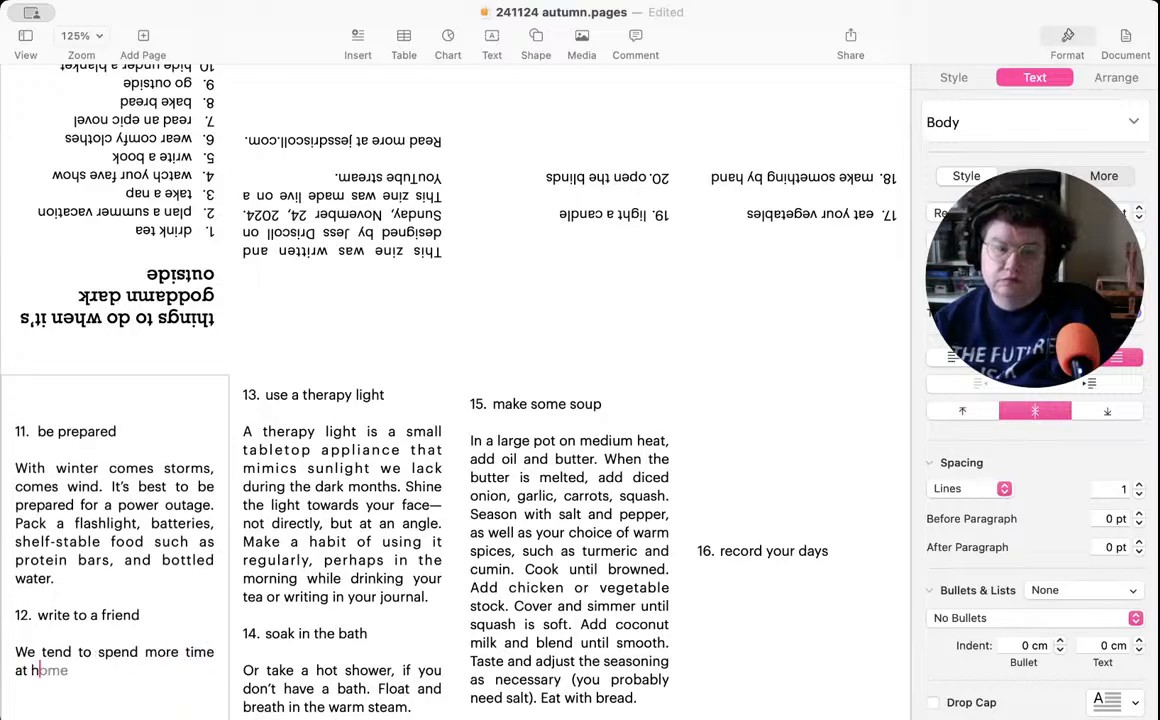
text(ome during the winter)
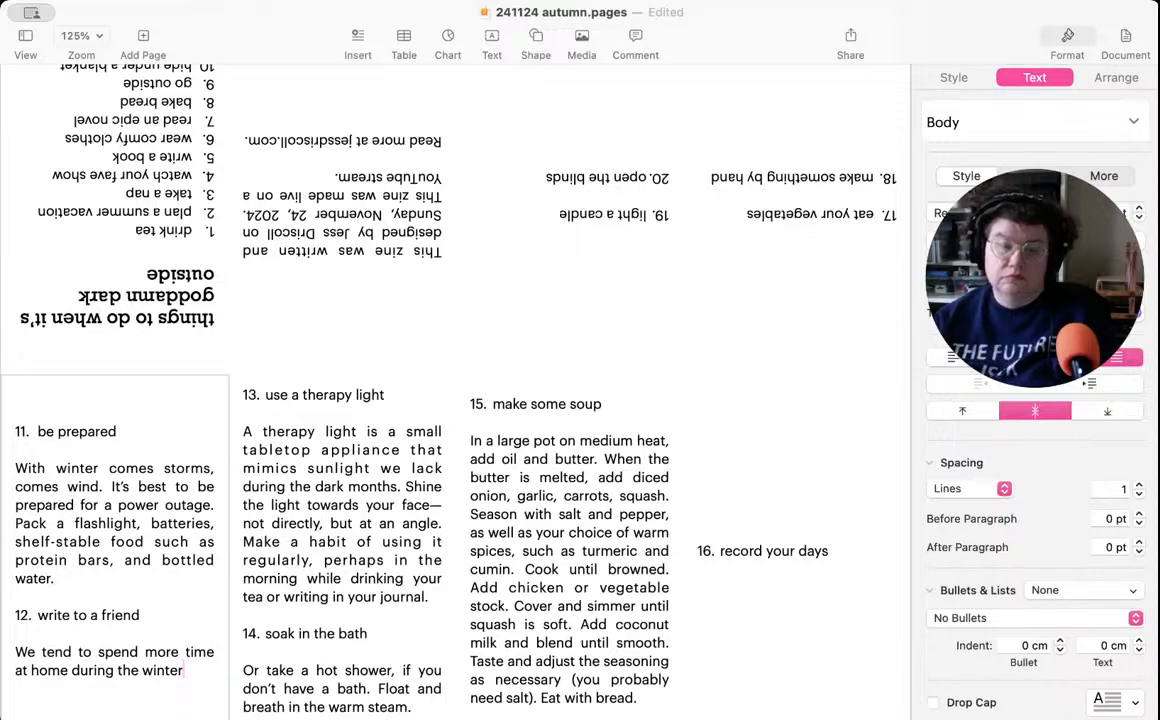
text(. )
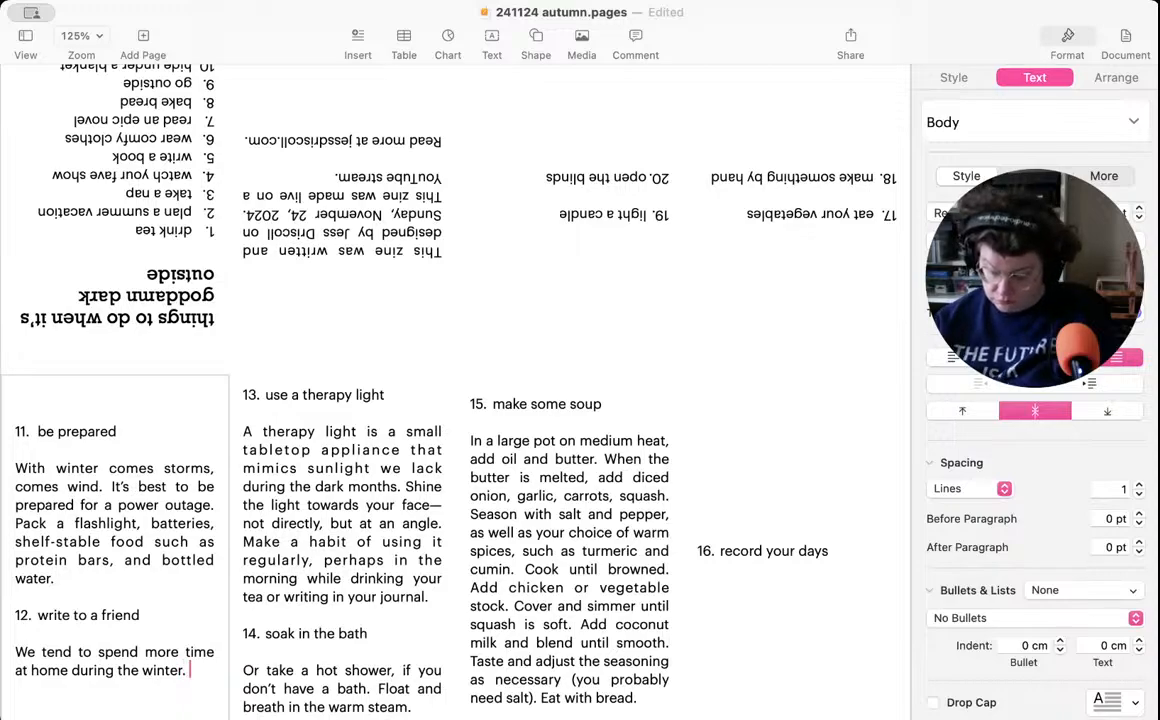
text(It's important)
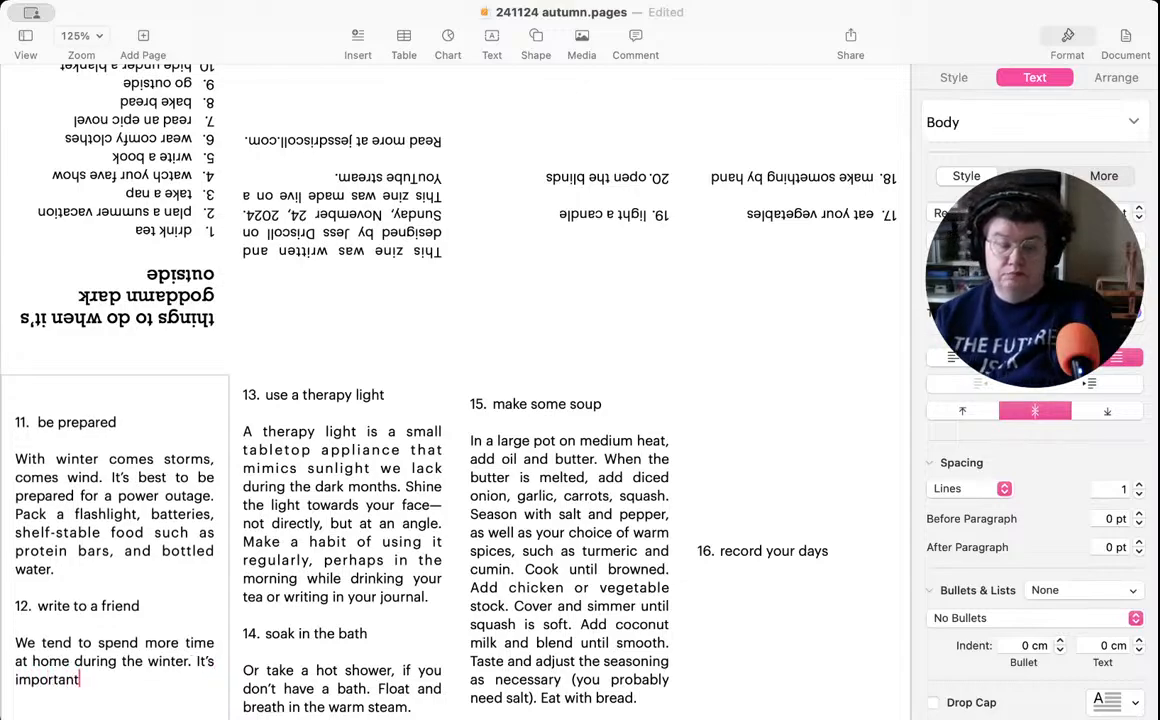
text( to st)
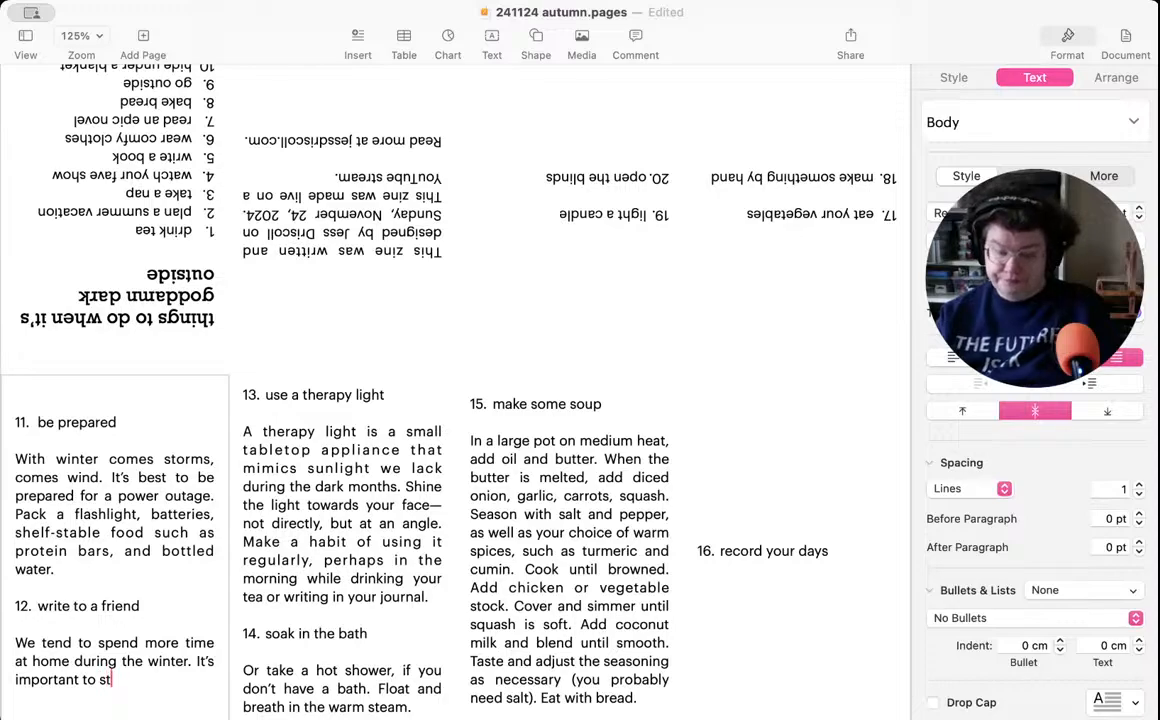
text(ay connected to )
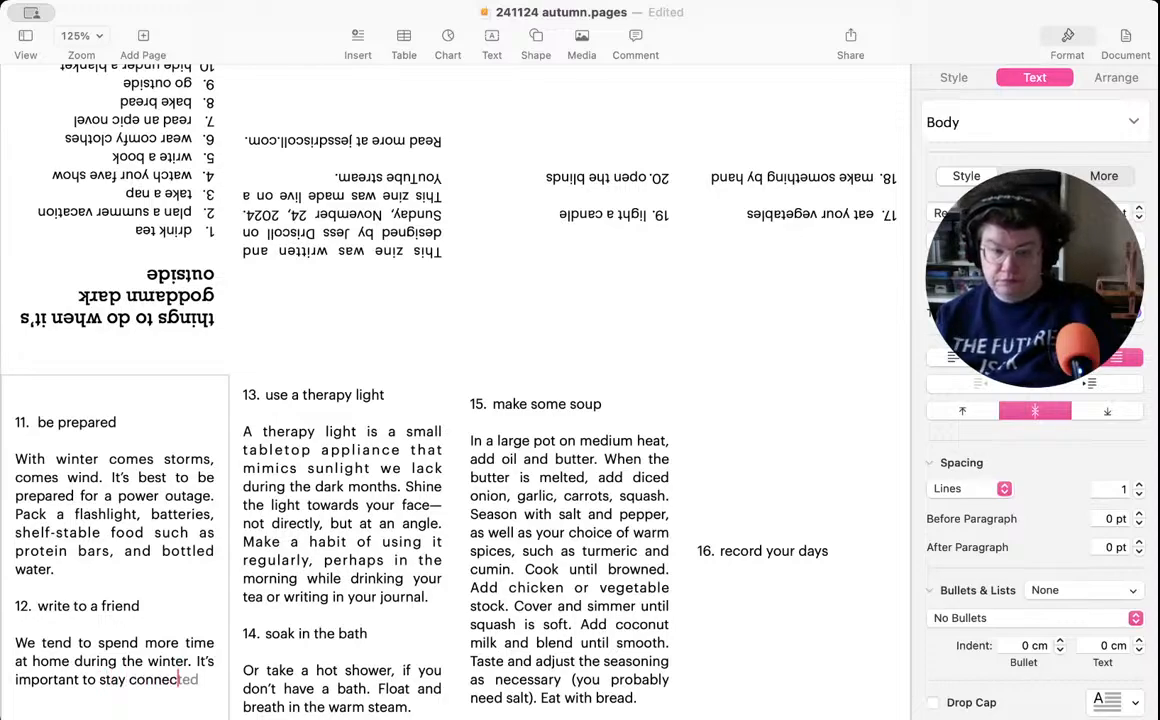
text(pe)
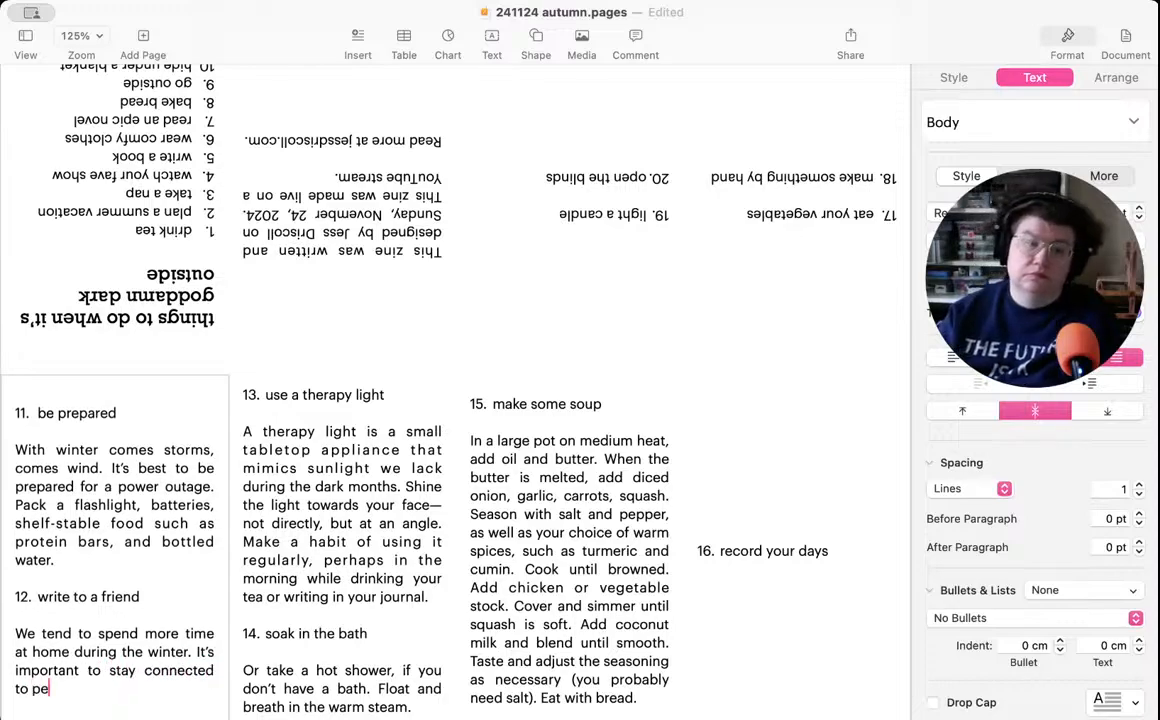
text(ople. )
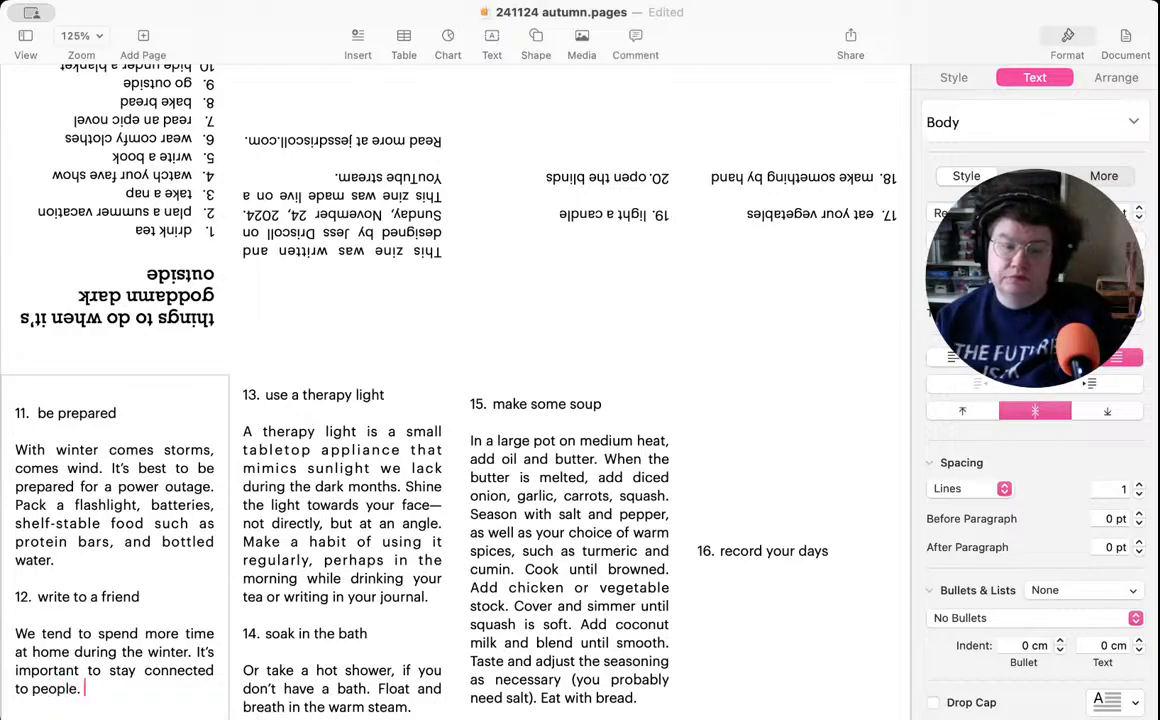
text(Write a)
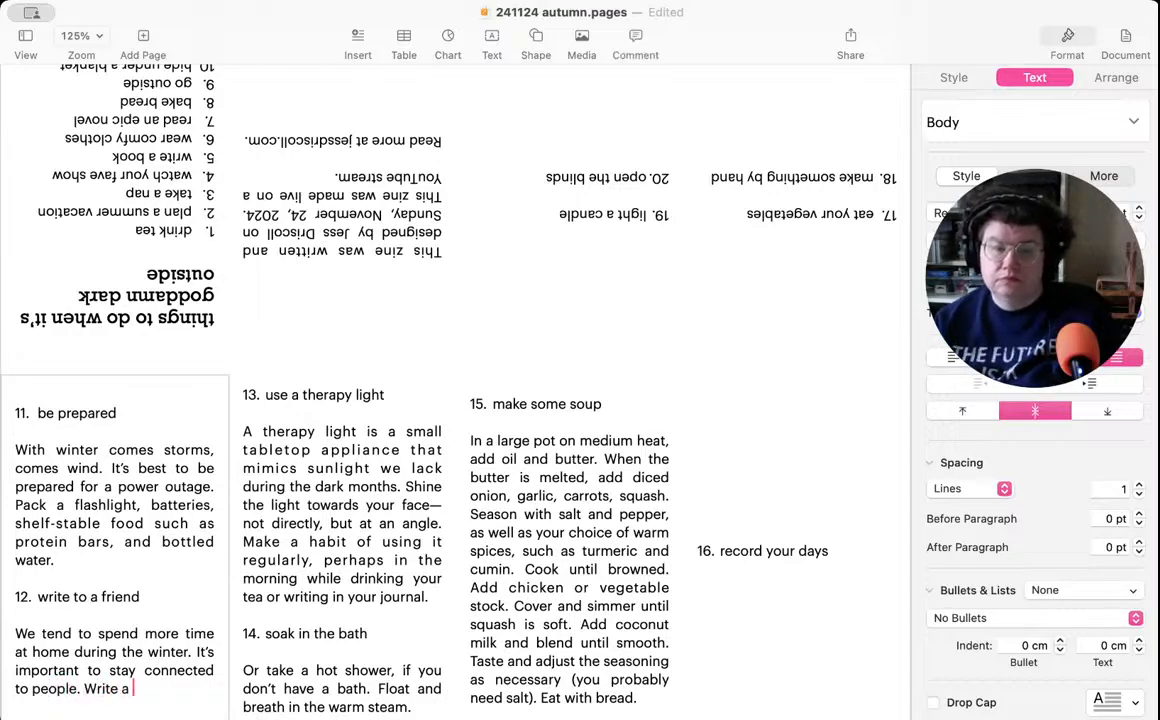
- Append "Write an email, send a text, start a group chat or send a postcard." to the item 12 description
key(BackSpace)
text(n)
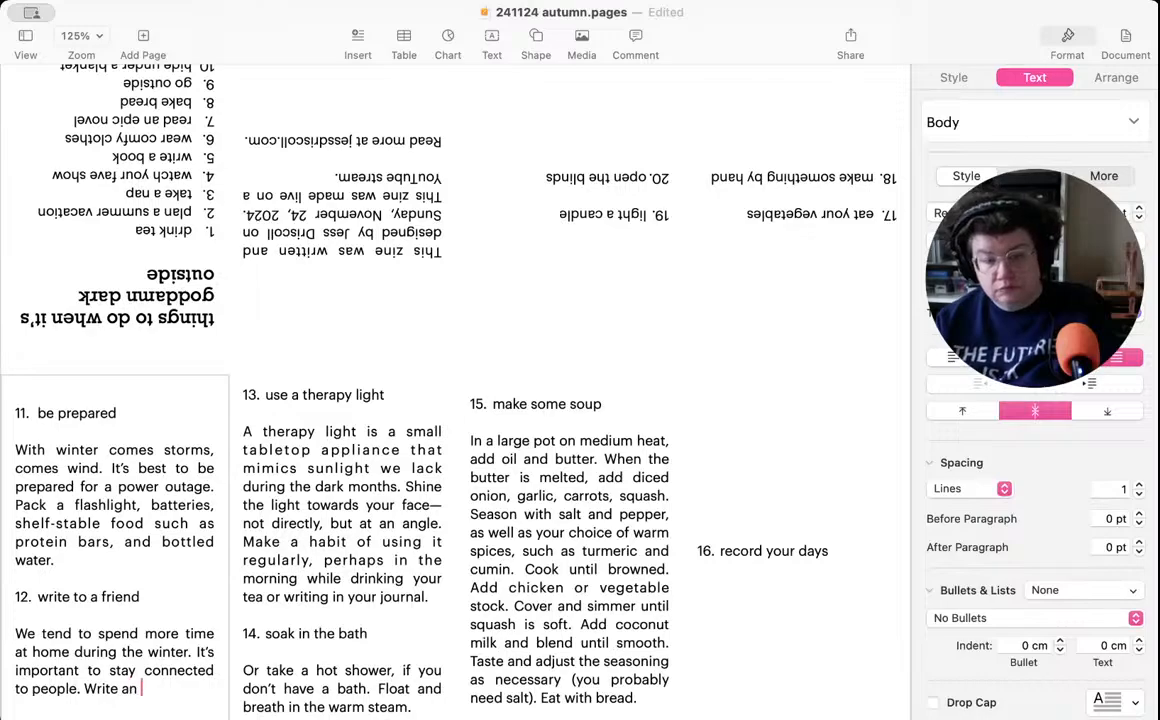
text( email, send)
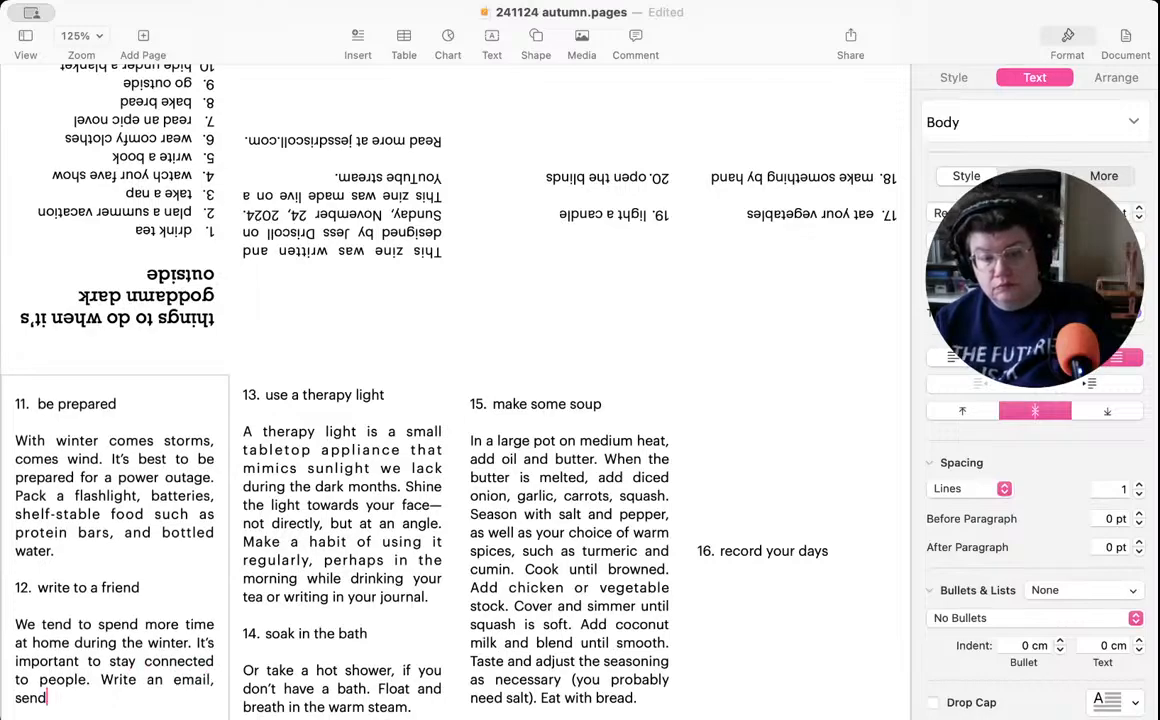
text( a text,)
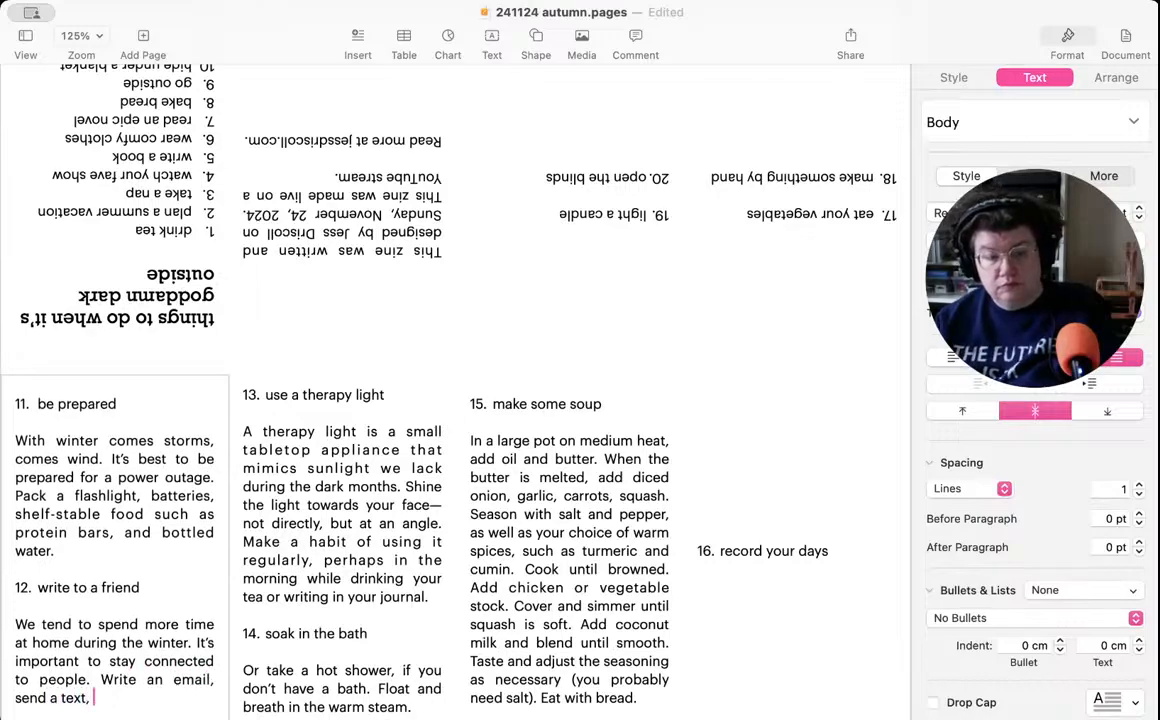
text( start a gr)
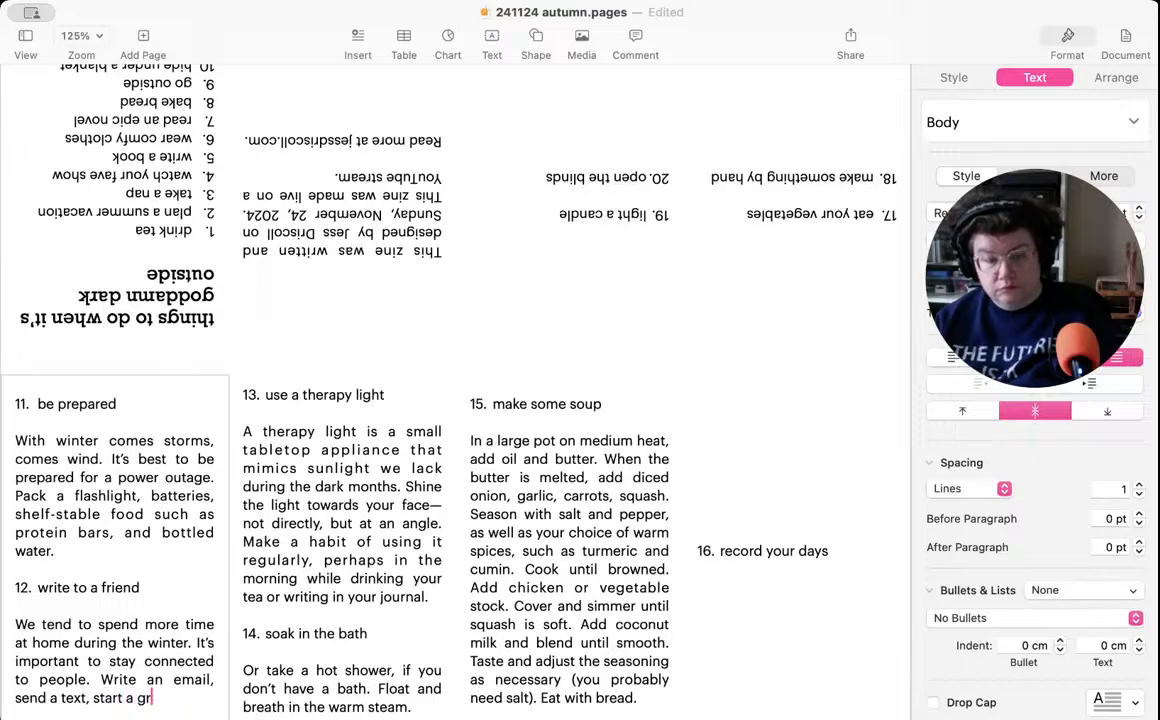
text(oup cha)
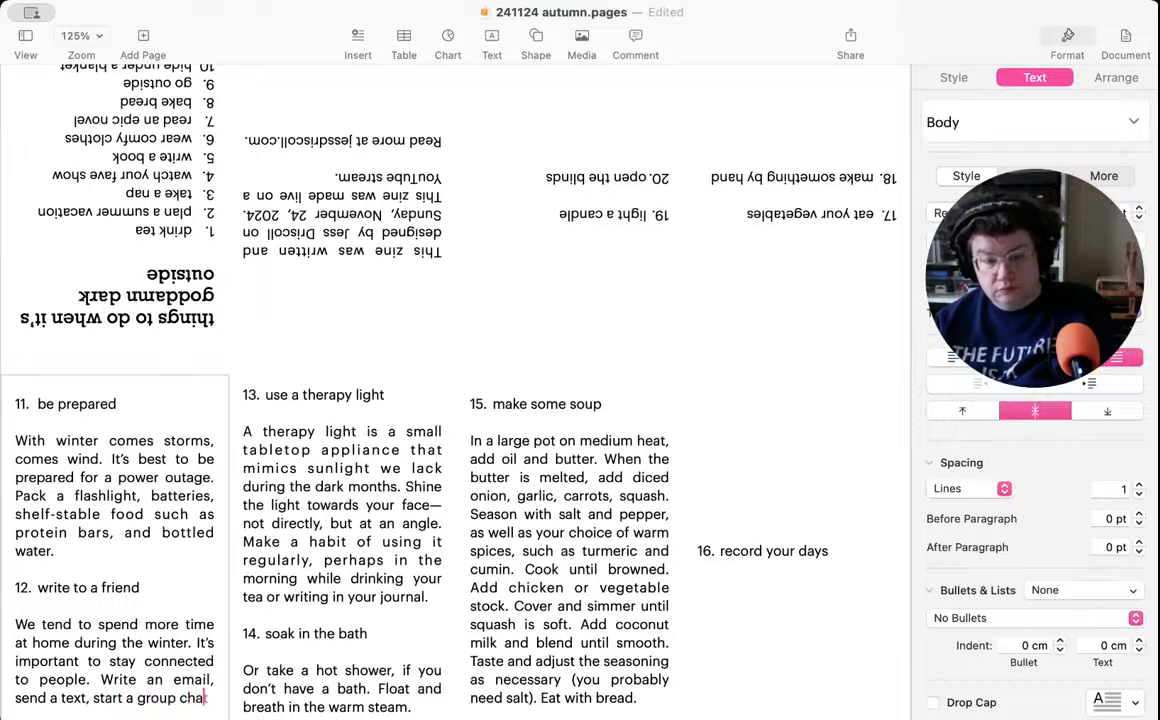
text(t or send )
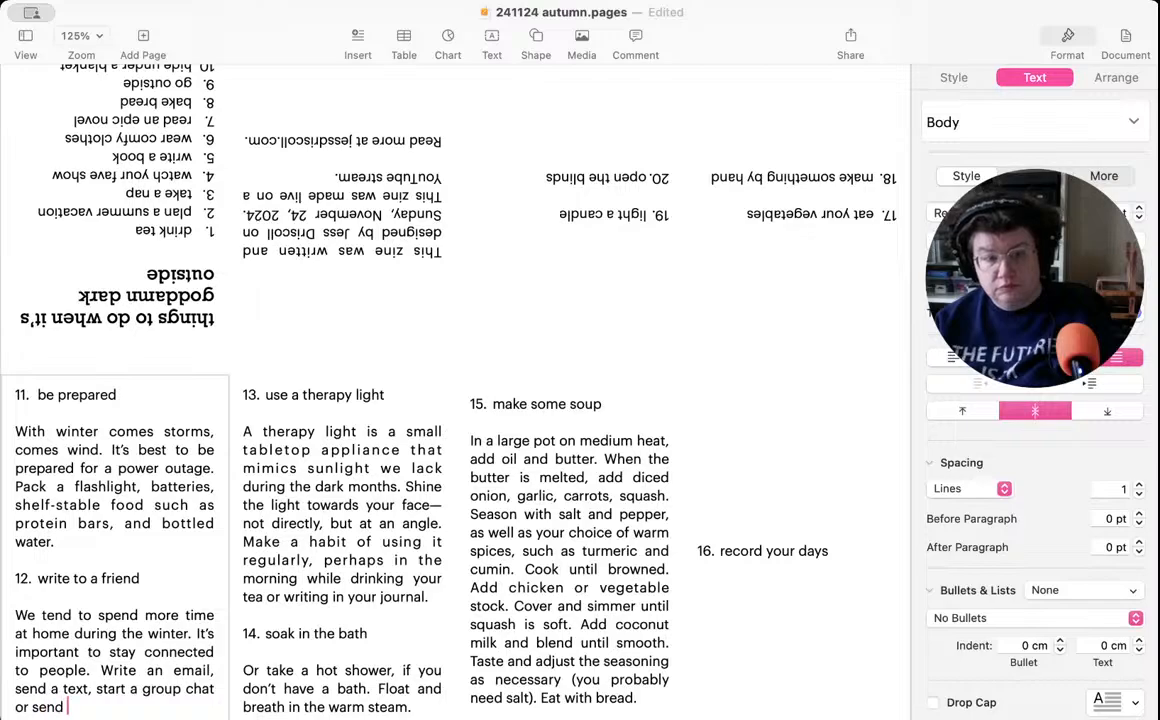
text(a postcard.)
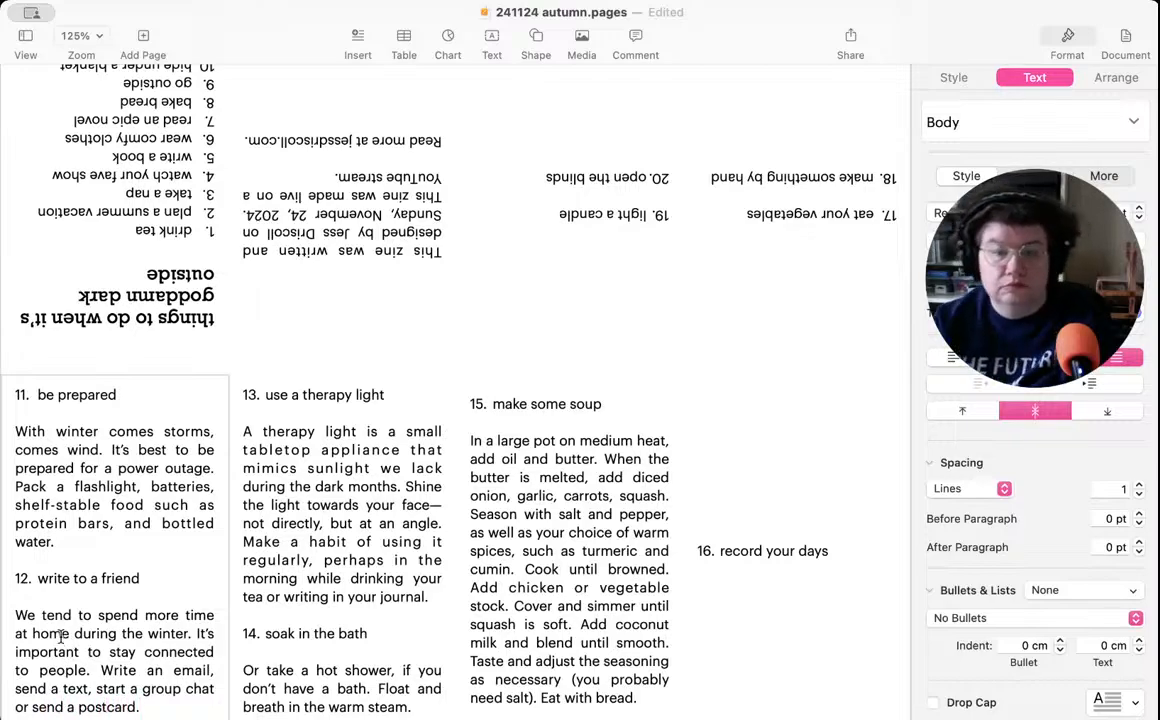
- Insert "more" before "salt" in the item 15 soup recipe so the parenthesis reads "you probably need more salt"
click(512, 577)
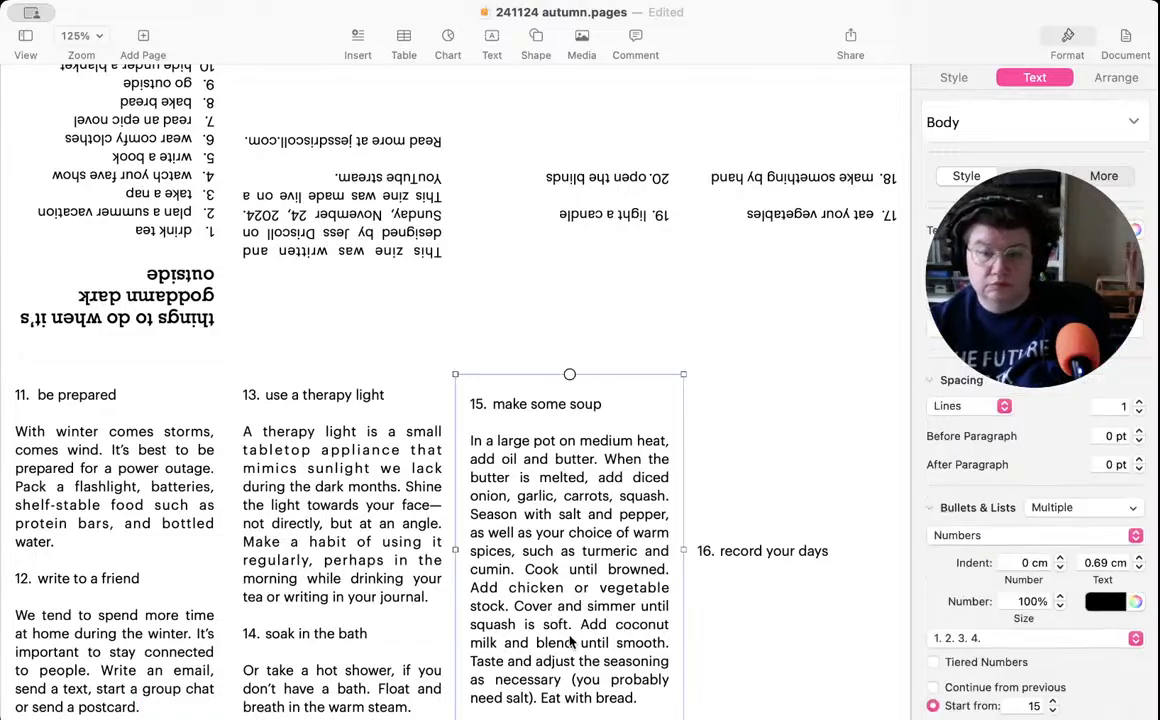
double_click(512, 698)
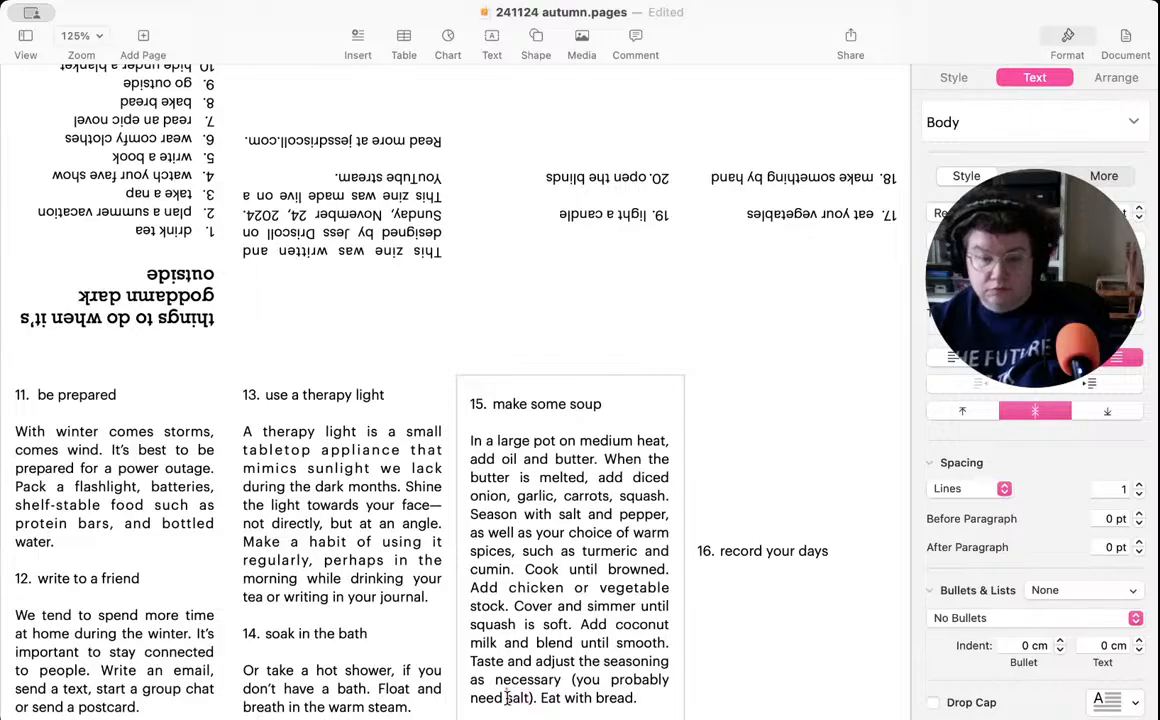
click(504, 698)
text(more)
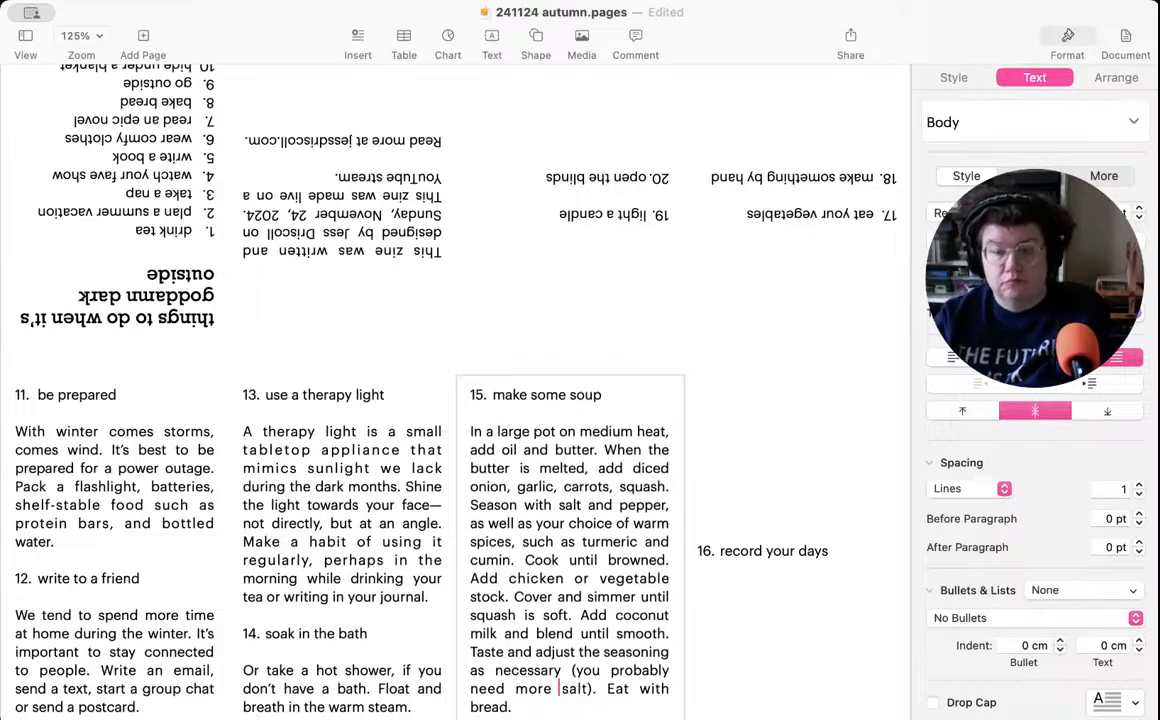
- Insert "your freshly baked" before "bread" in the last sentence of the item 15 soup recipe
scroll(432, 645, up, 3)
scroll(430, 638, down, 3)
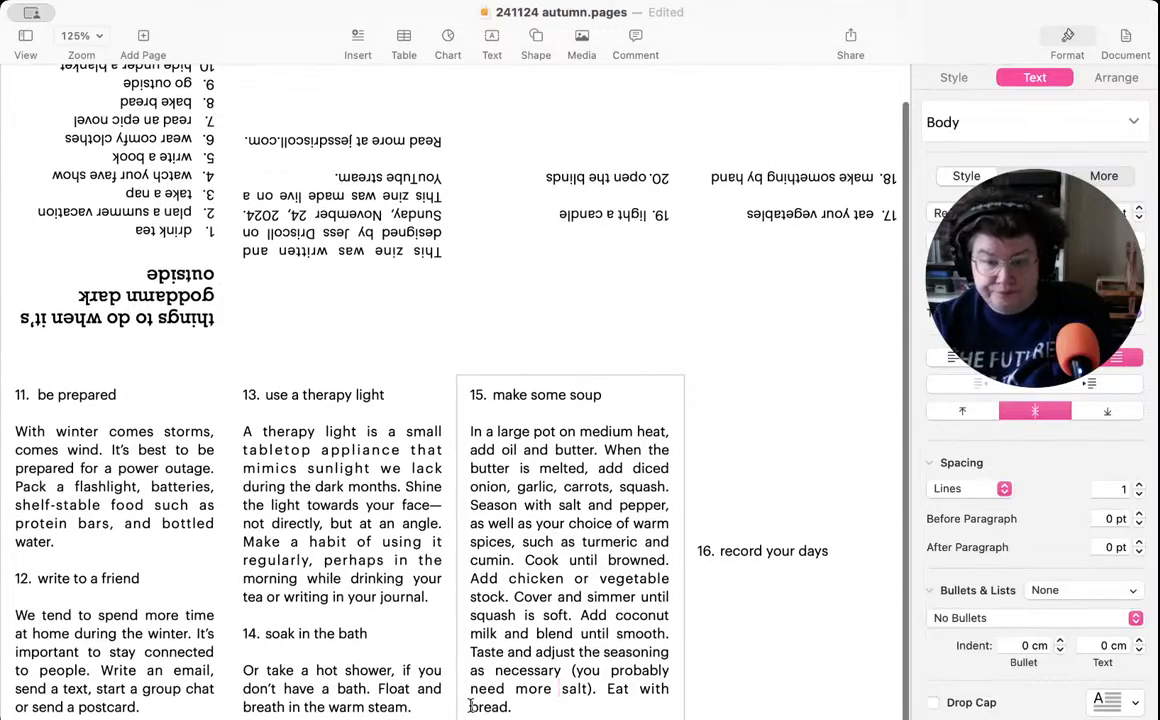
click(471, 706)
text(your )
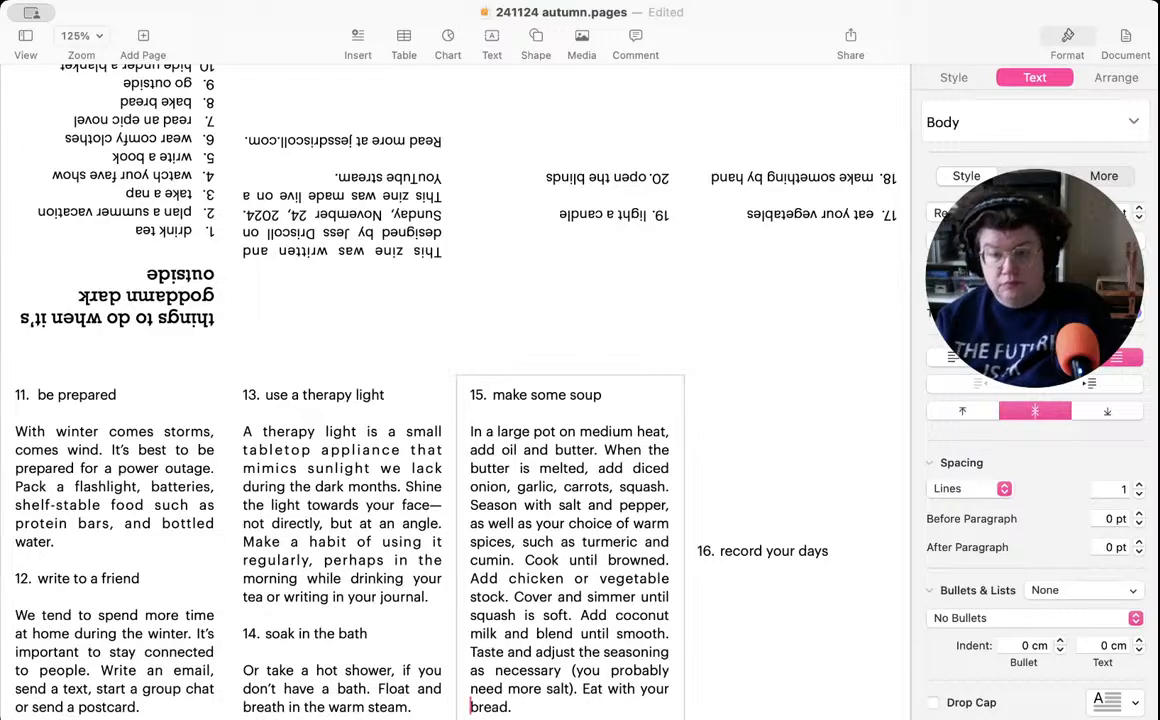
text(freshly )
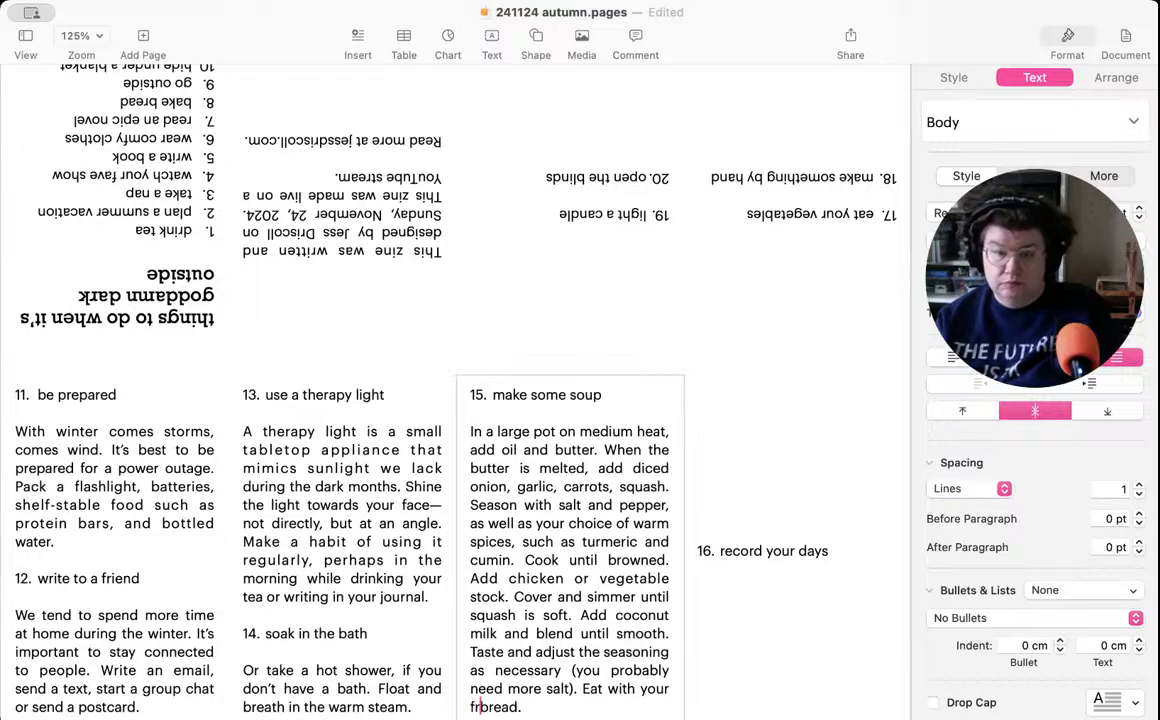
text(baked)
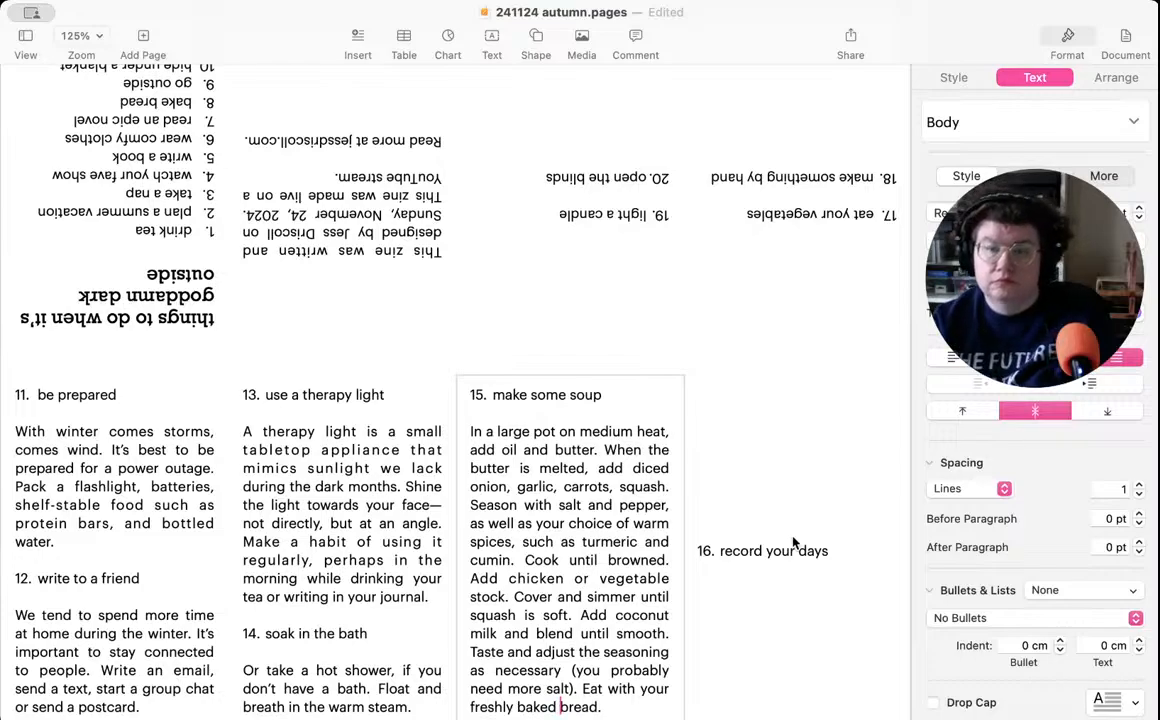
- Write "Start a journal, if you haven't already." below the item 16 heading, after a blank line
click(765, 571)
click(777, 566)
double_click(849, 559)
click(849, 559)
key(Return)
key(Return)
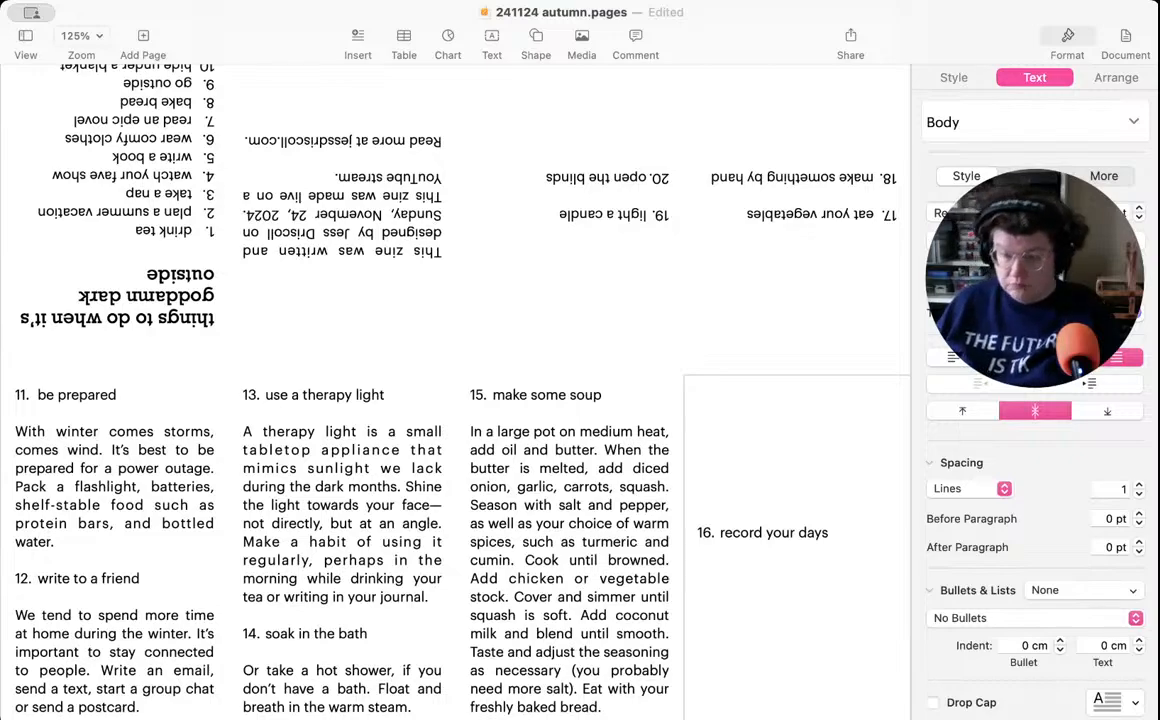
text(Start a jo)
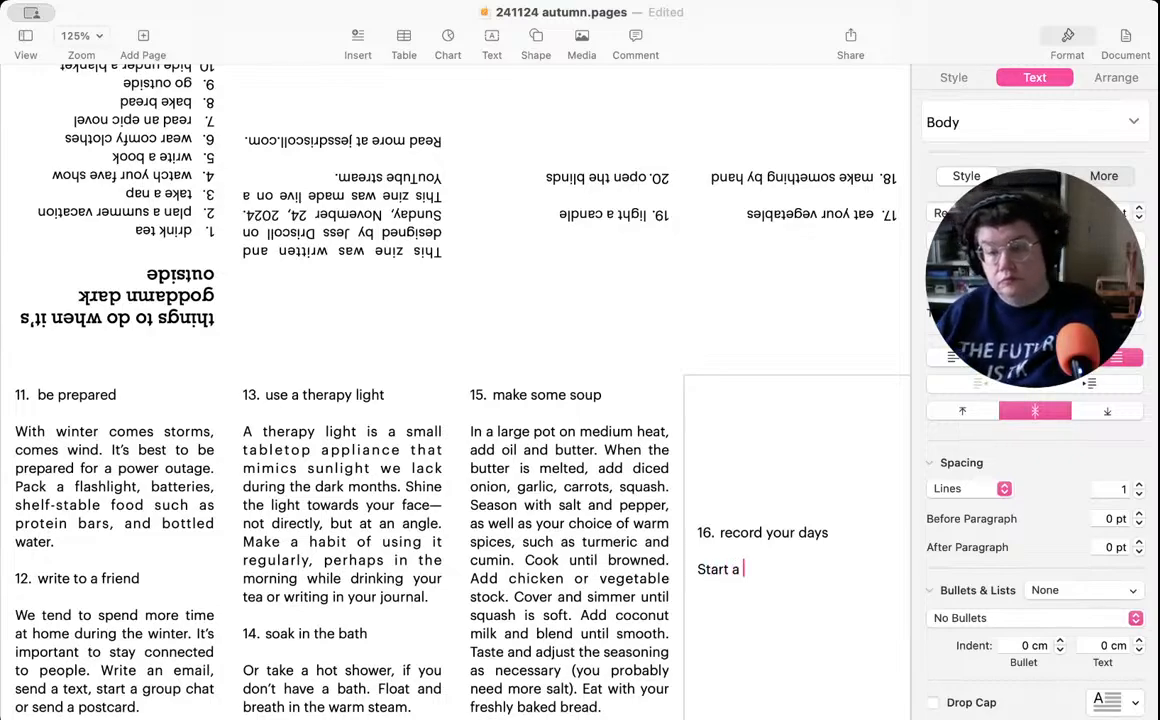
text(rna)
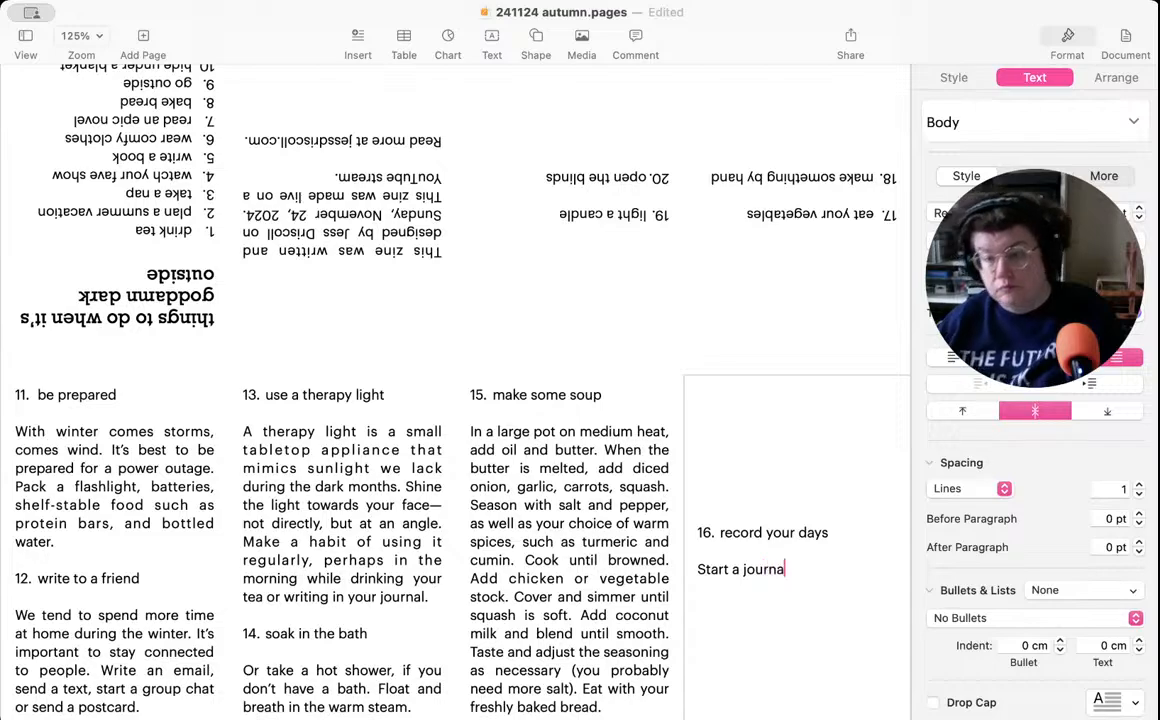
text(l, if you ha)
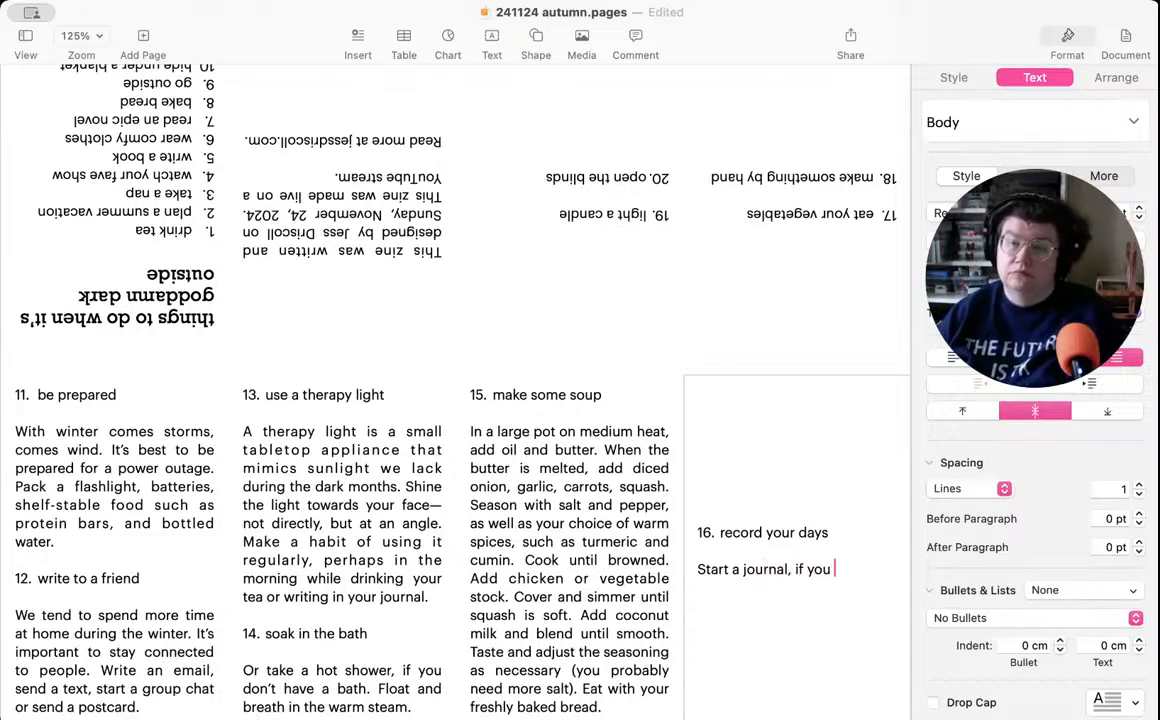
key(BackSpace)
text(haven't already)
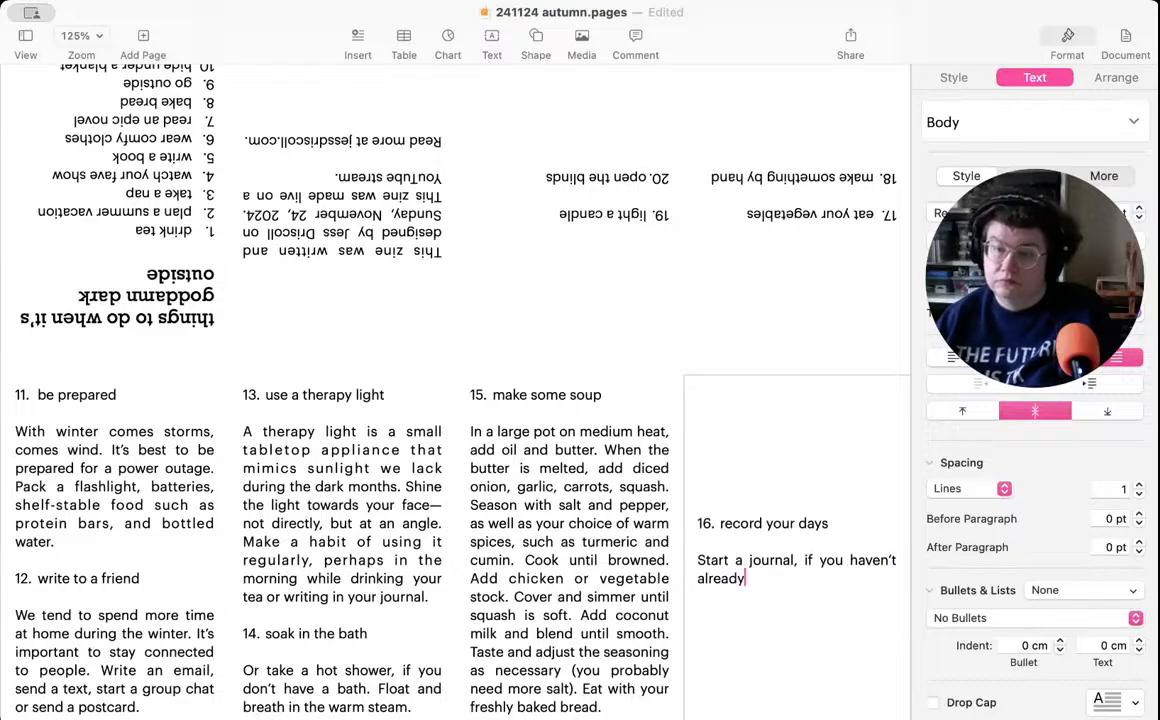
text(. )
text(It's not nec)
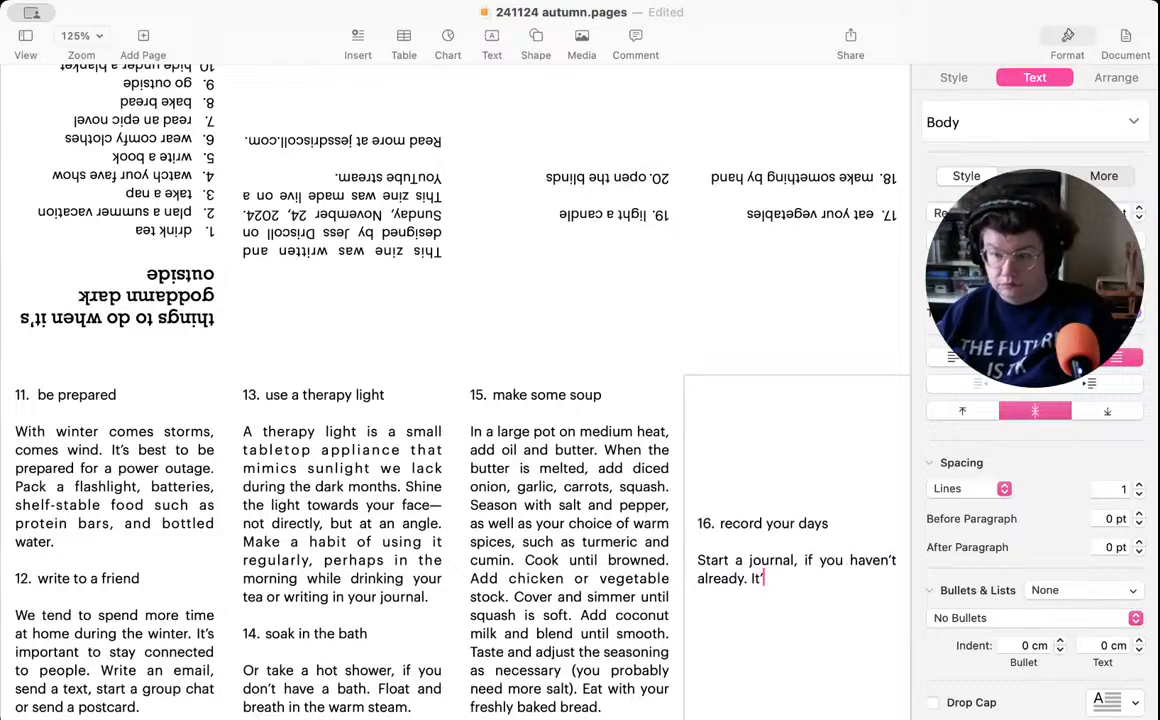
- Continue the item 16 description with "It's not necessary to write in it every single day, but make a habit,"
key(BackSpace)
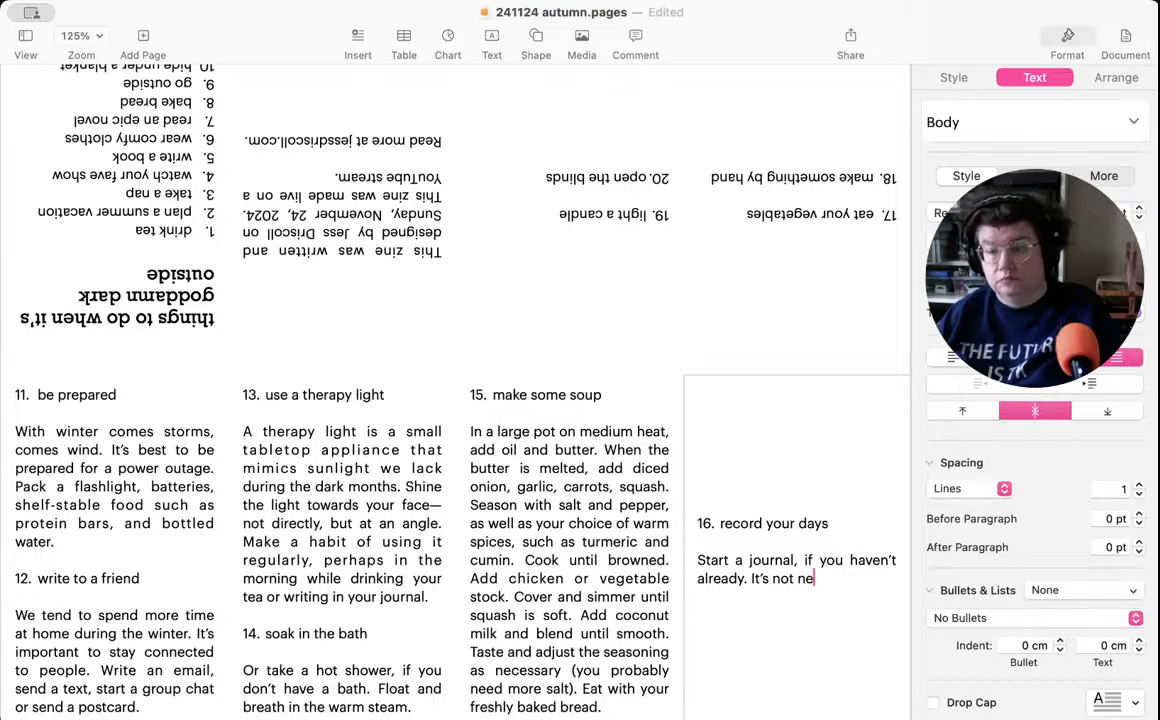
text(ce)
text(ssary to wr)
text(ite in it e)
text(very single )
text(day, but mak)
text(e a habit,)
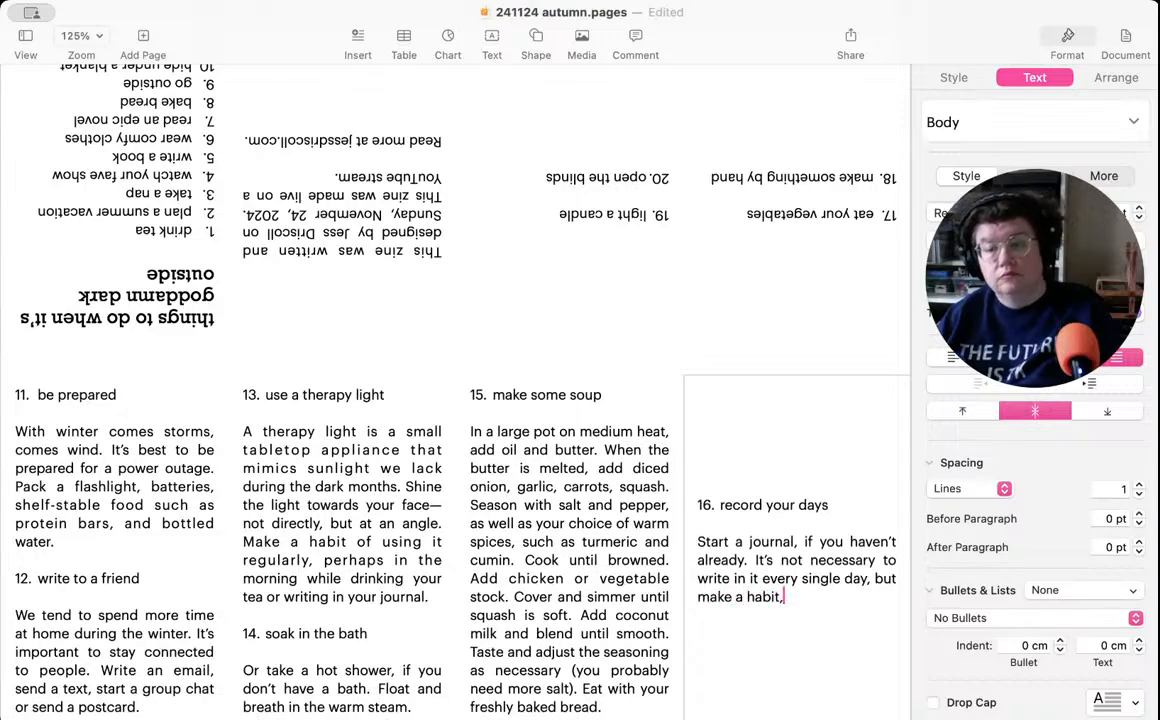
text( and you)
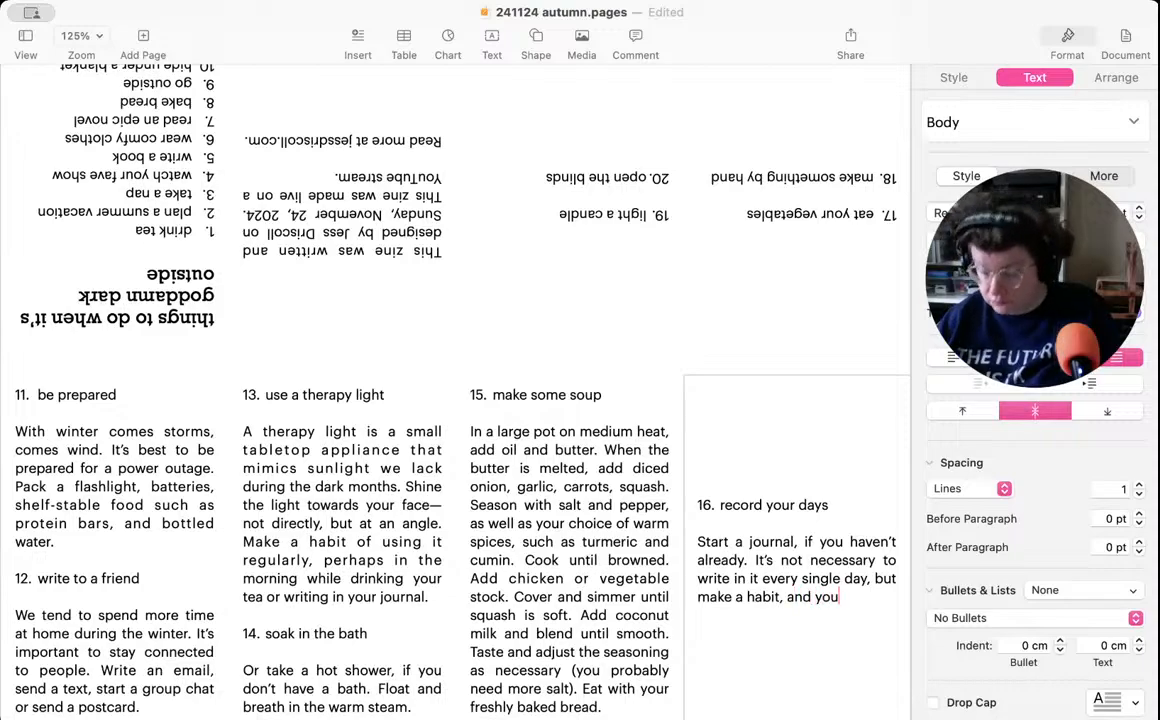
text('ll be surp)
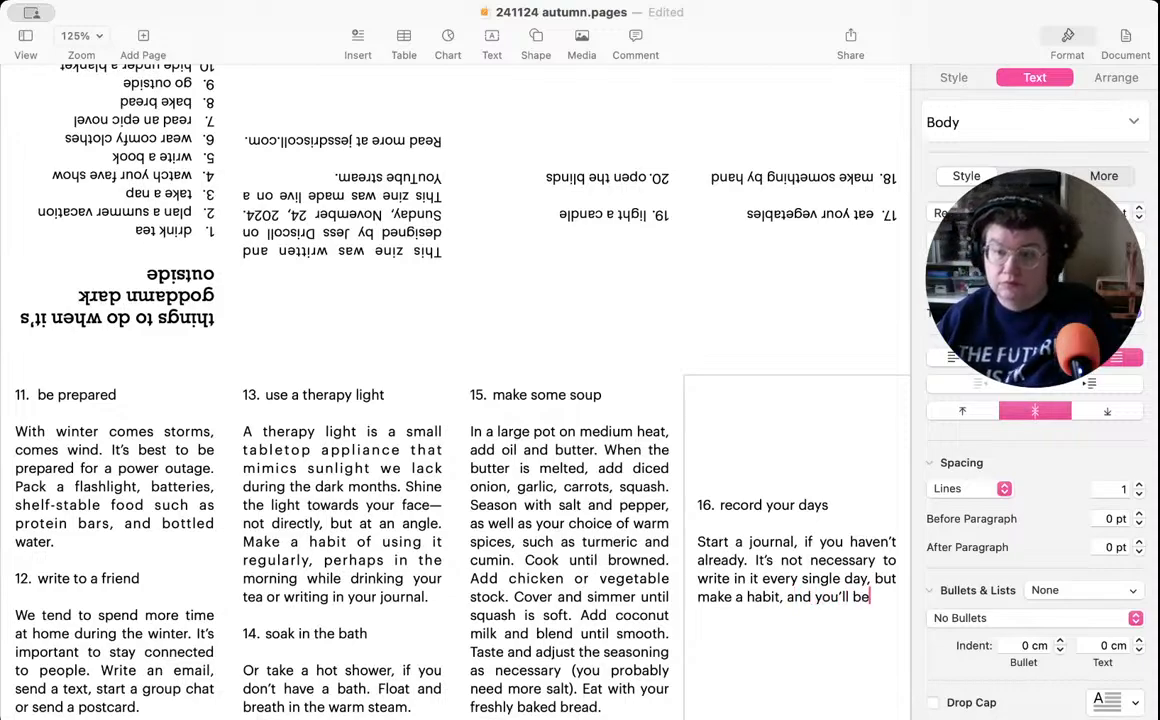
text(rised hw)
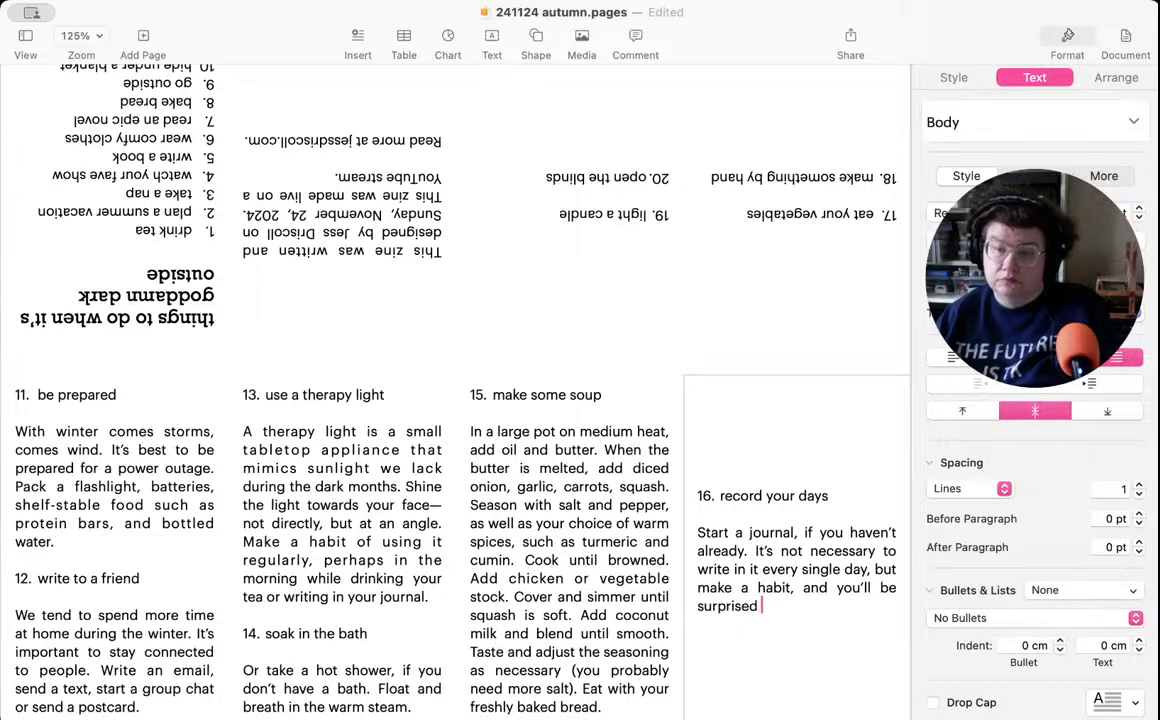
- Finish the habit sentence in item 16 with "and you'll be surprised how much you want to write."
key(BackSpace)
key(BackSpace)
text(ow m)
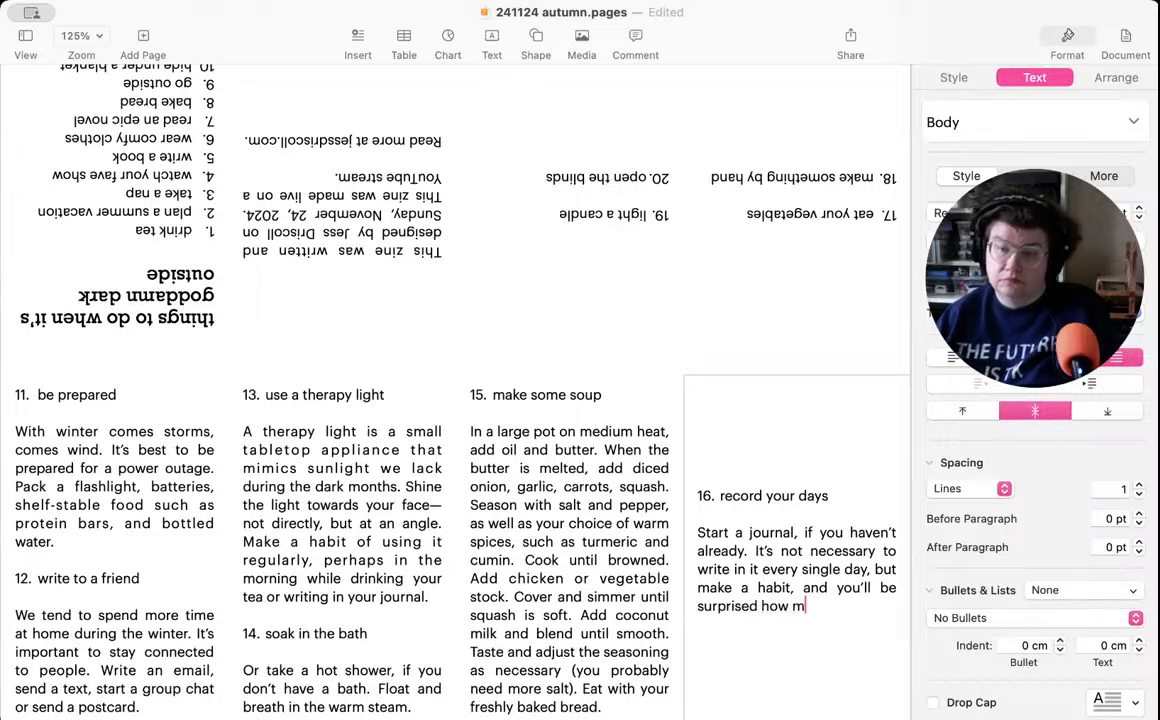
text(uch you want)
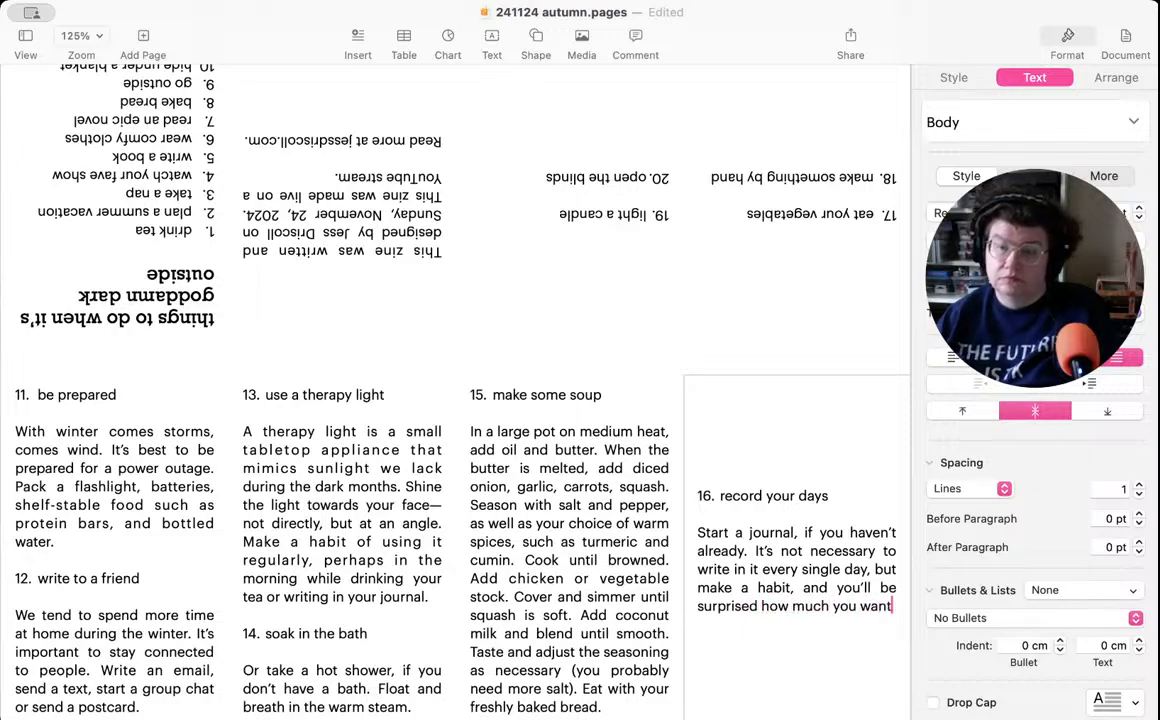
text( to write.)
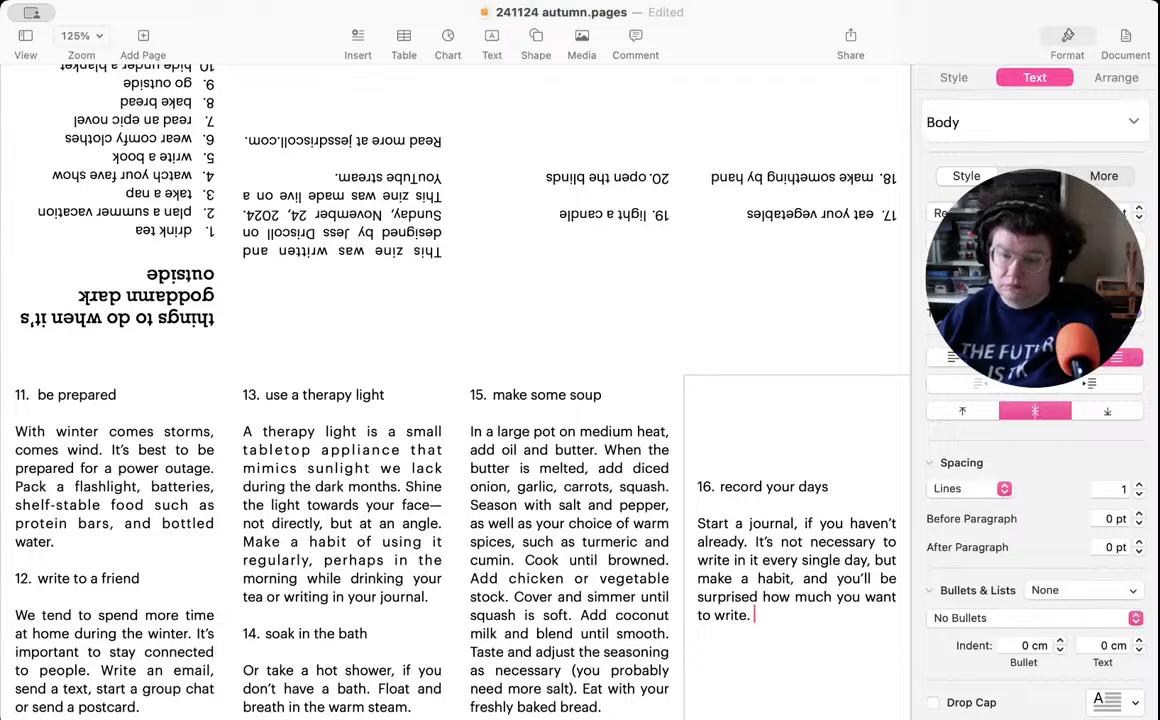
- Add "Record the weather, track your mood, remember funny moments, and keep a list of what books you read." to item 16
text(Rec)
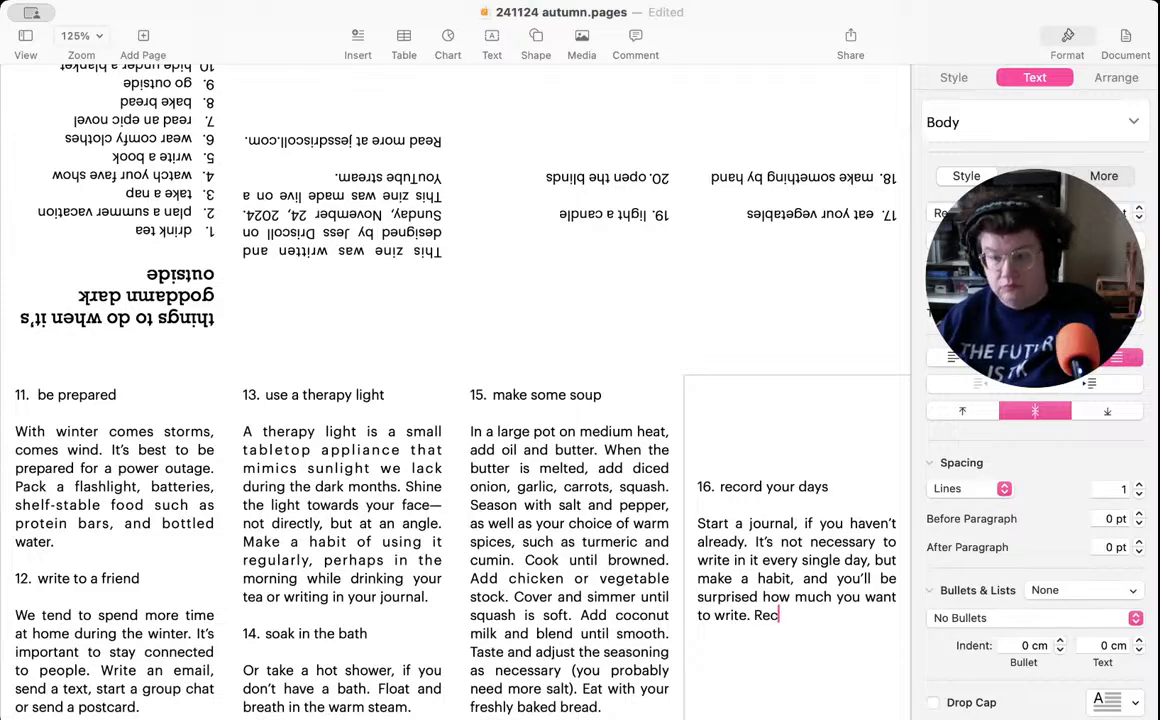
text(ord the weather,)
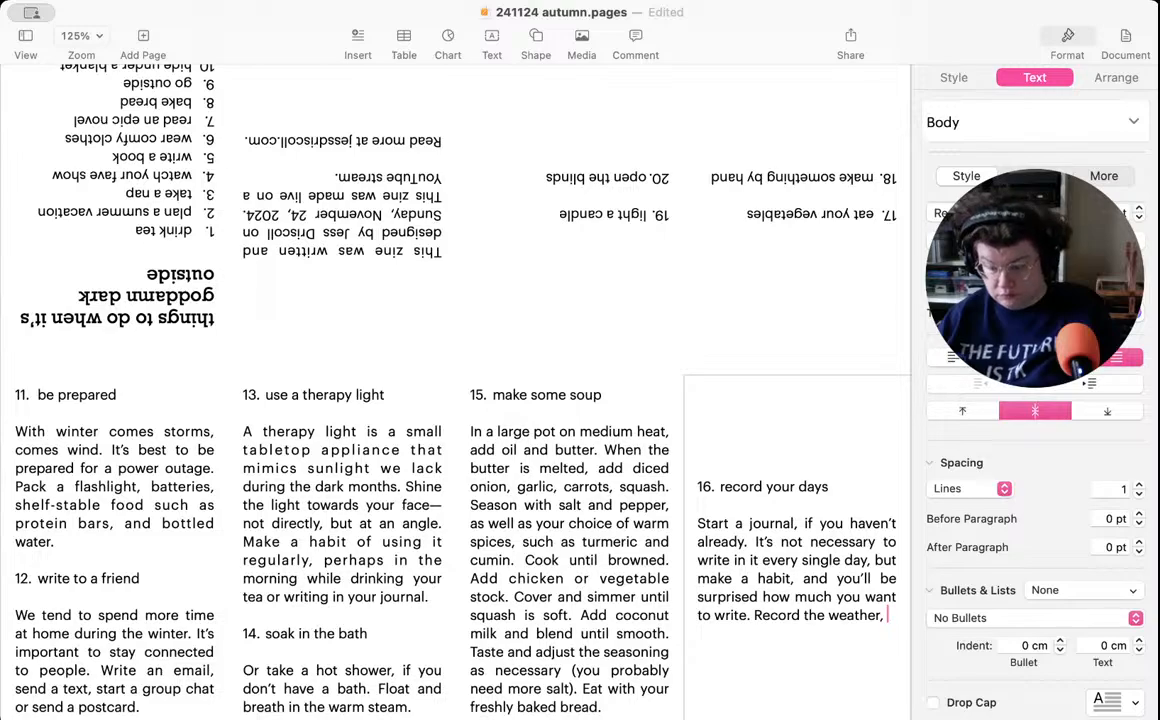
text(track your mood, remember )
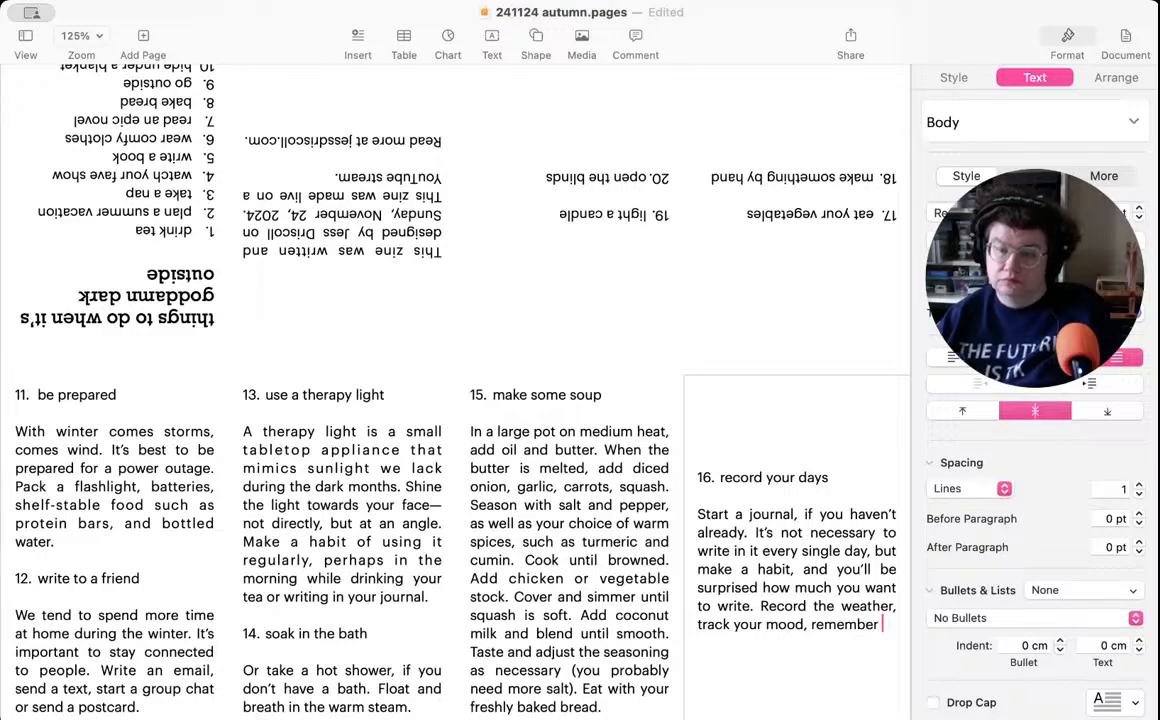
text(funny m)
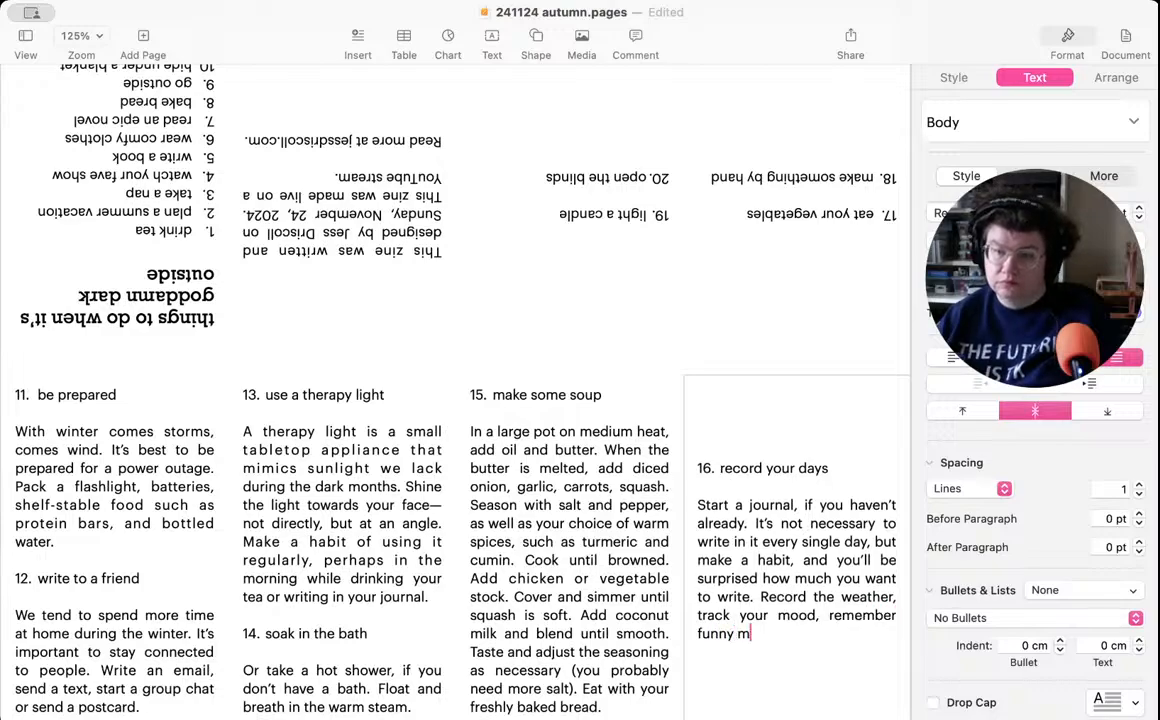
text(oments, and)
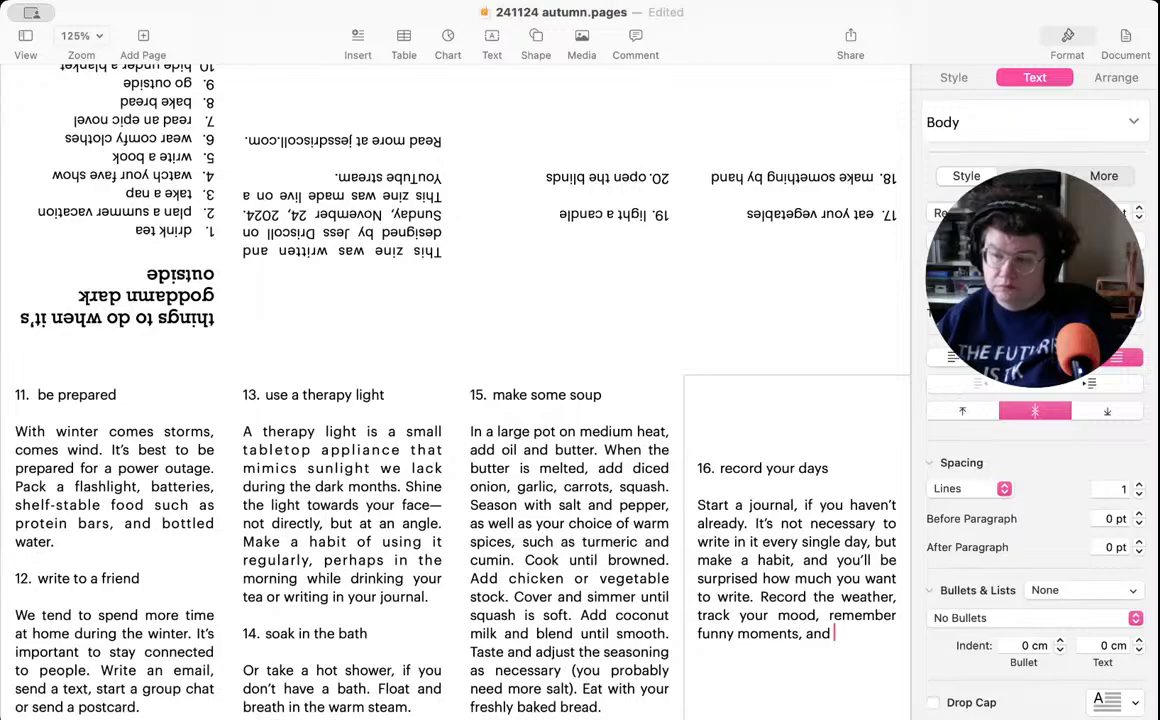
text(ke)
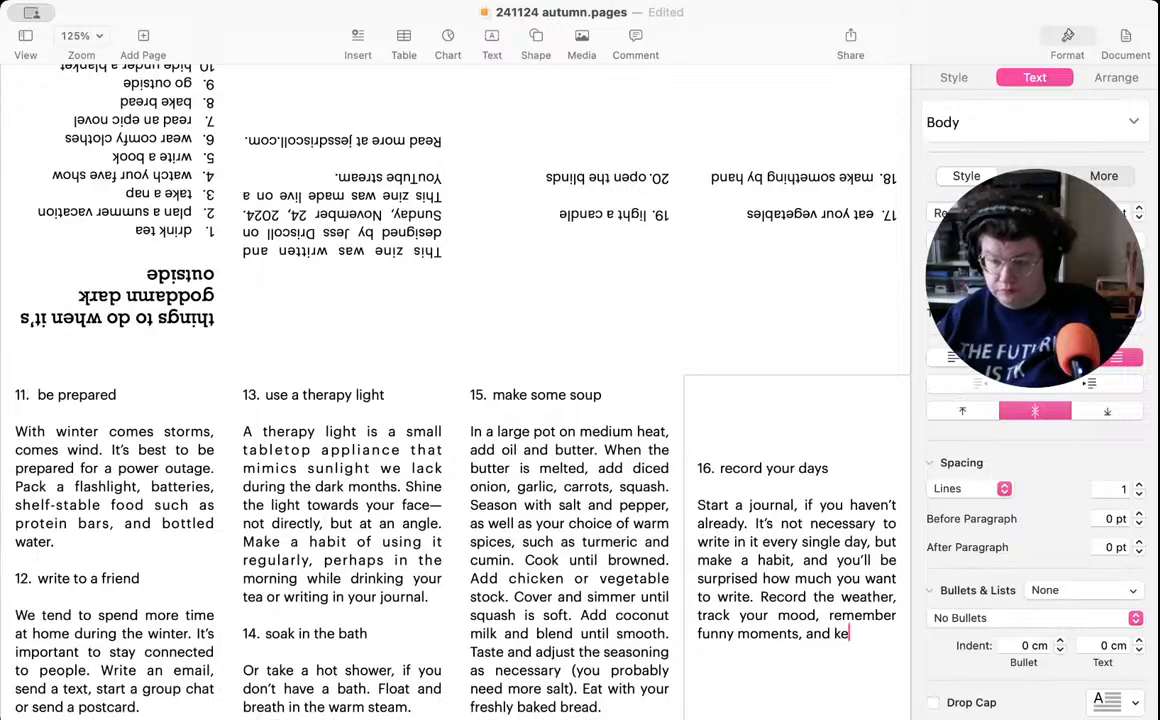
text(ep a list o)
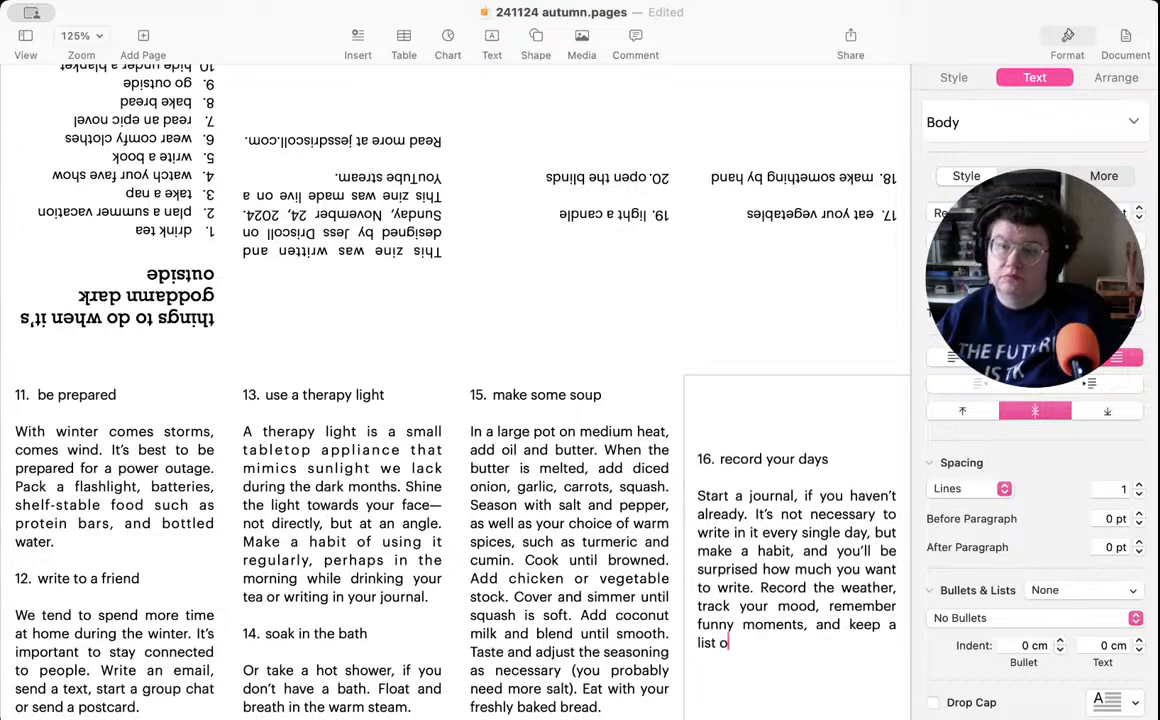
text(f wha)
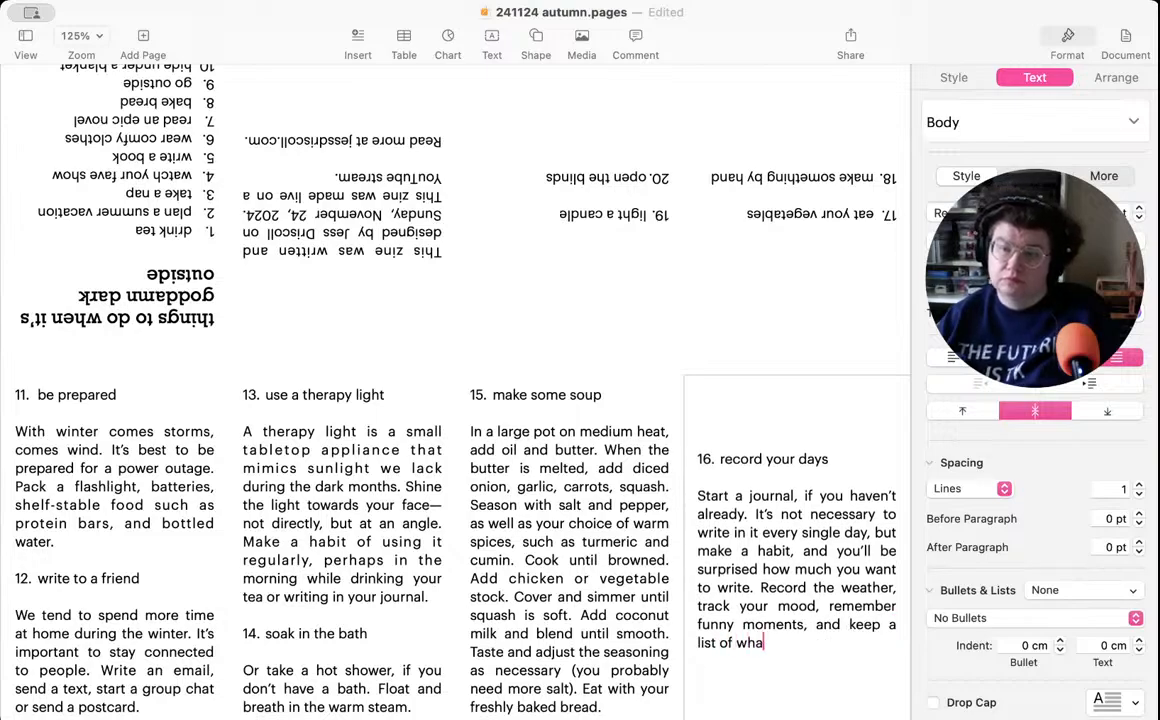
text(t books you )
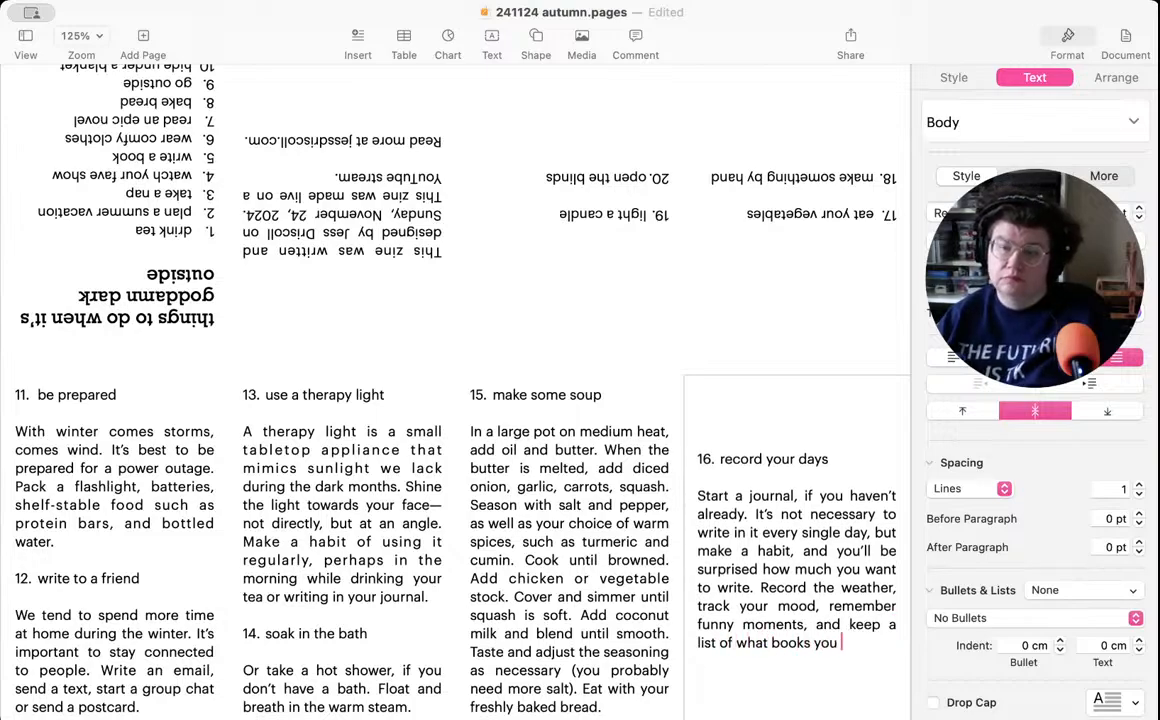
text(read. It)
key(BackSpace)
key(BackSpace)
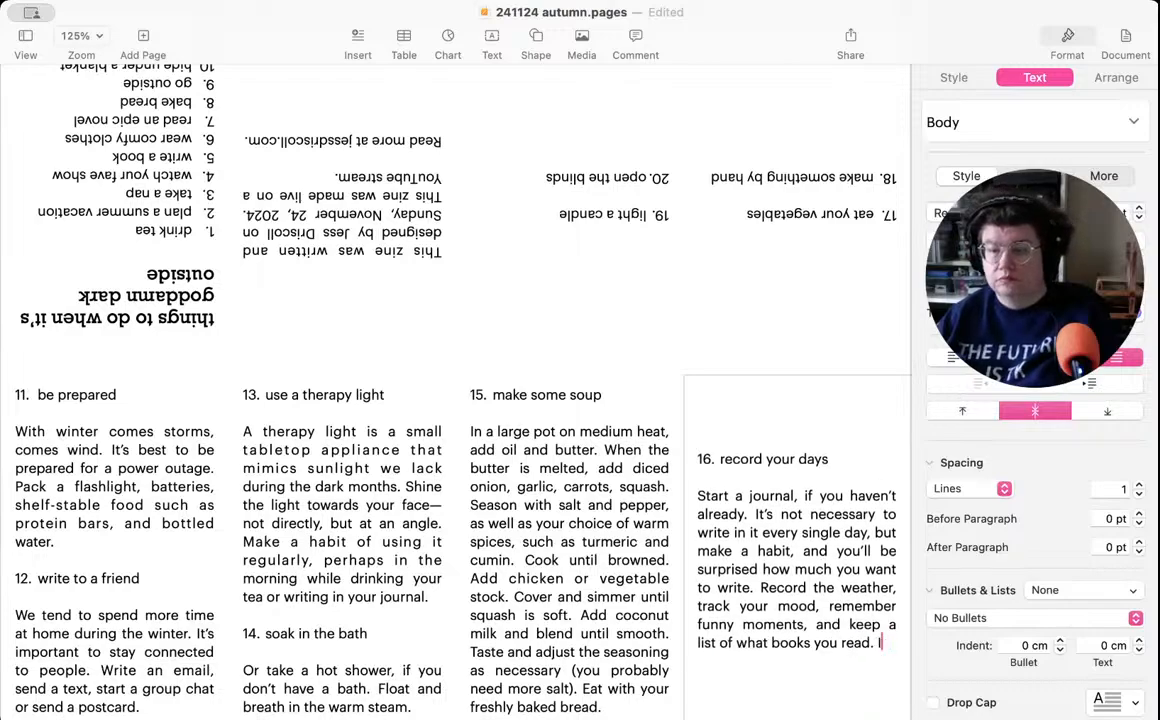
- Continue the item 16 description with "A journal doesn't have to be all about feelings."
text(A jou)
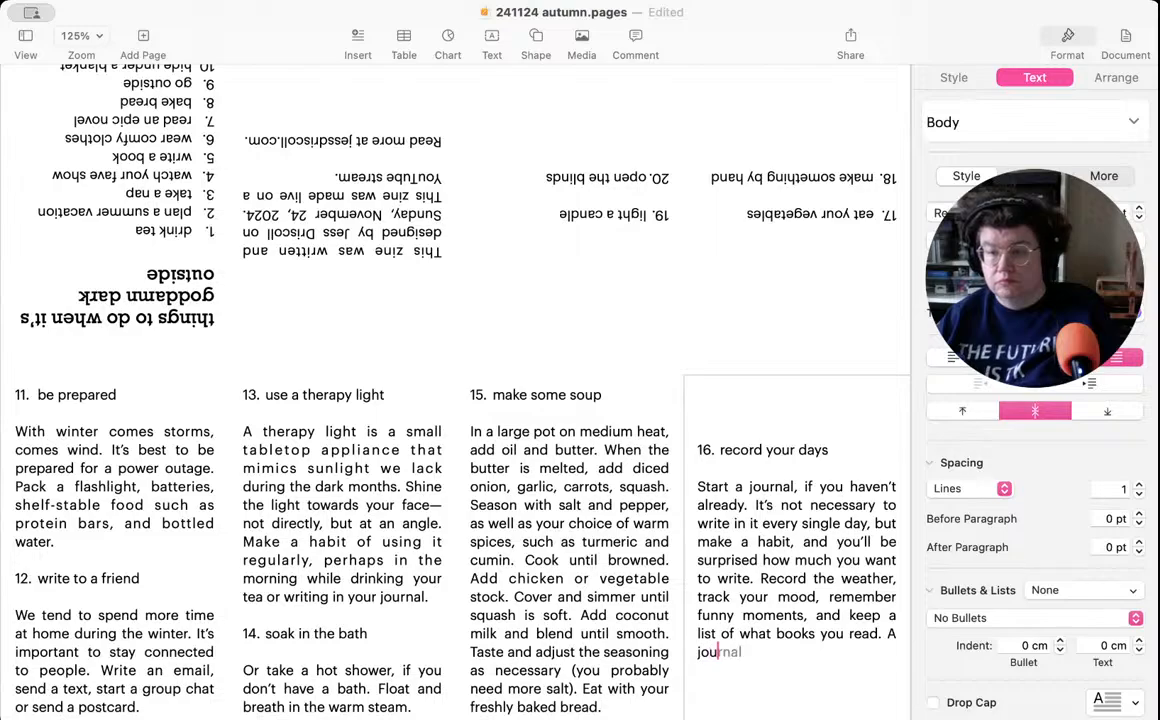
text(rnal doesn't h)
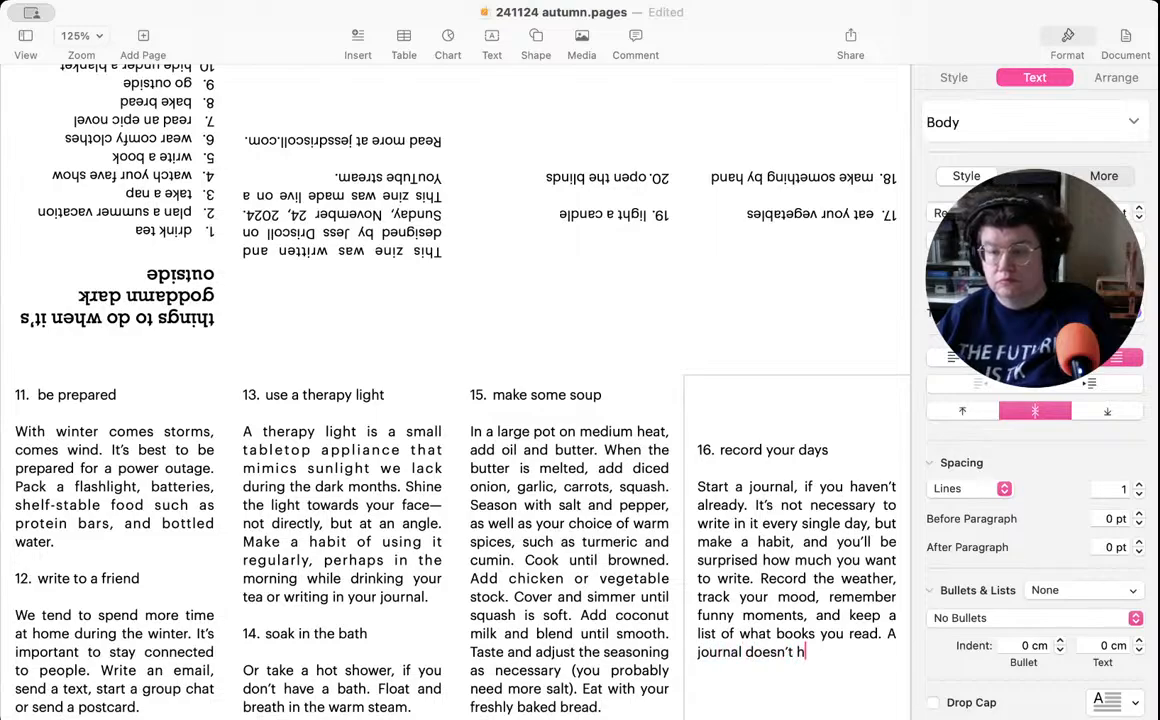
text(ave to be)
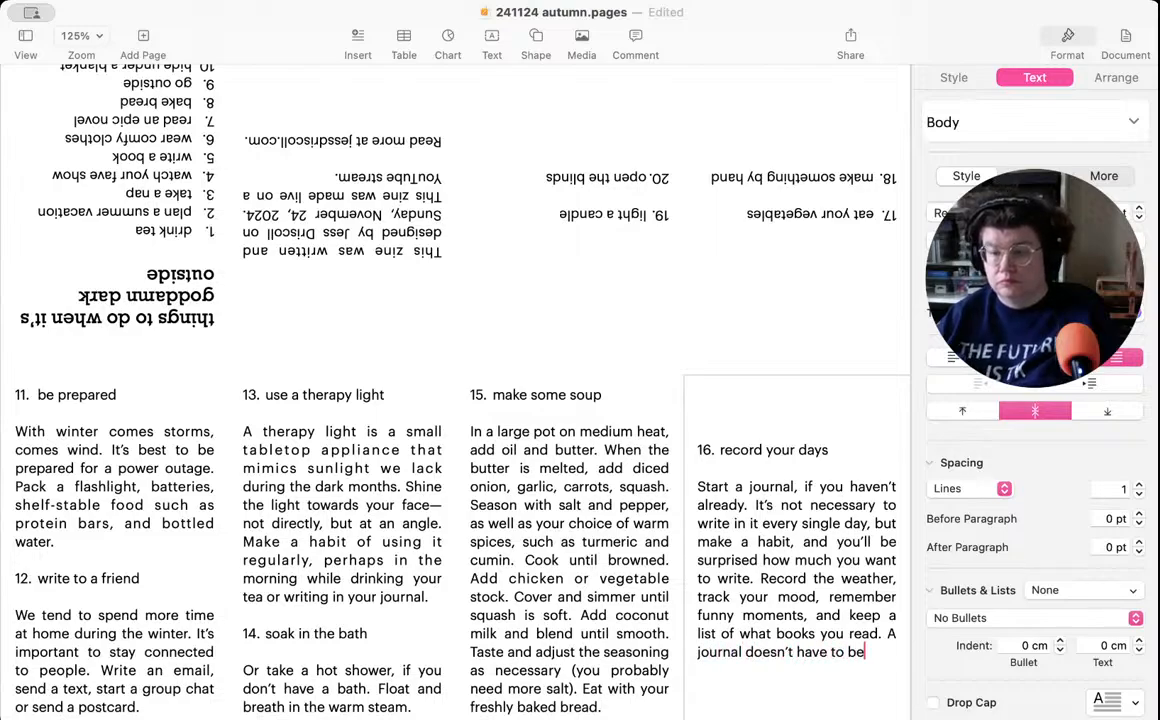
text( all about )
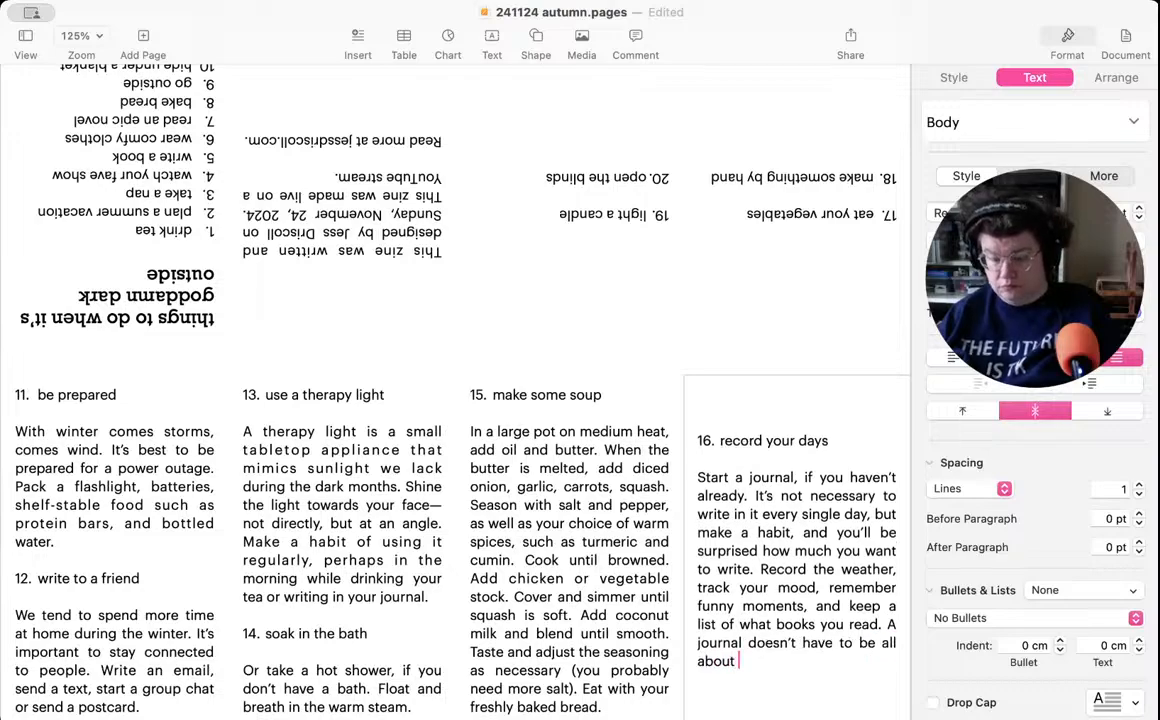
text(feelings. It)
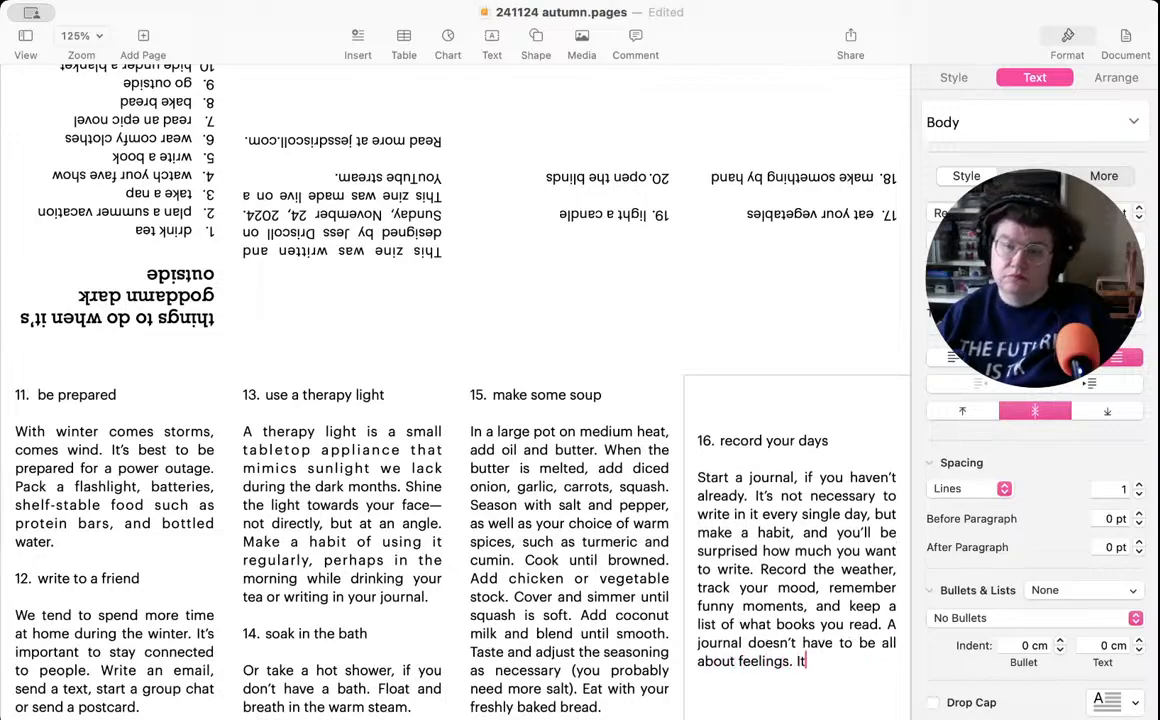
text( can be a)
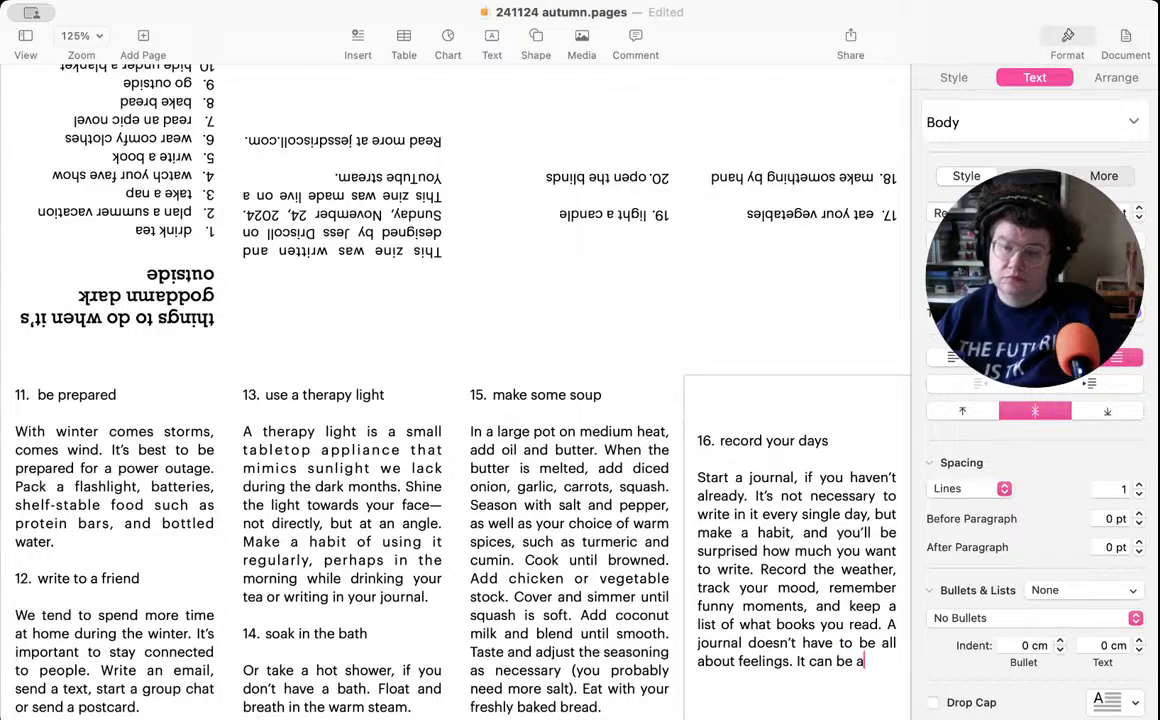
text(s simple as )
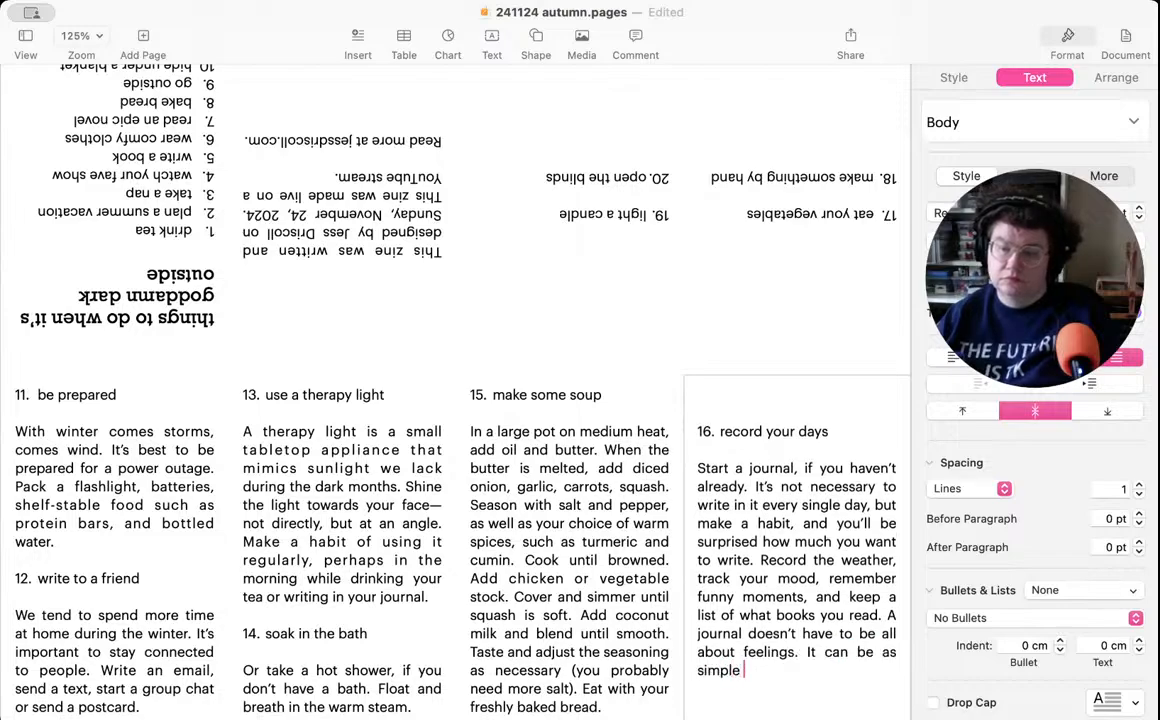
text(a d)
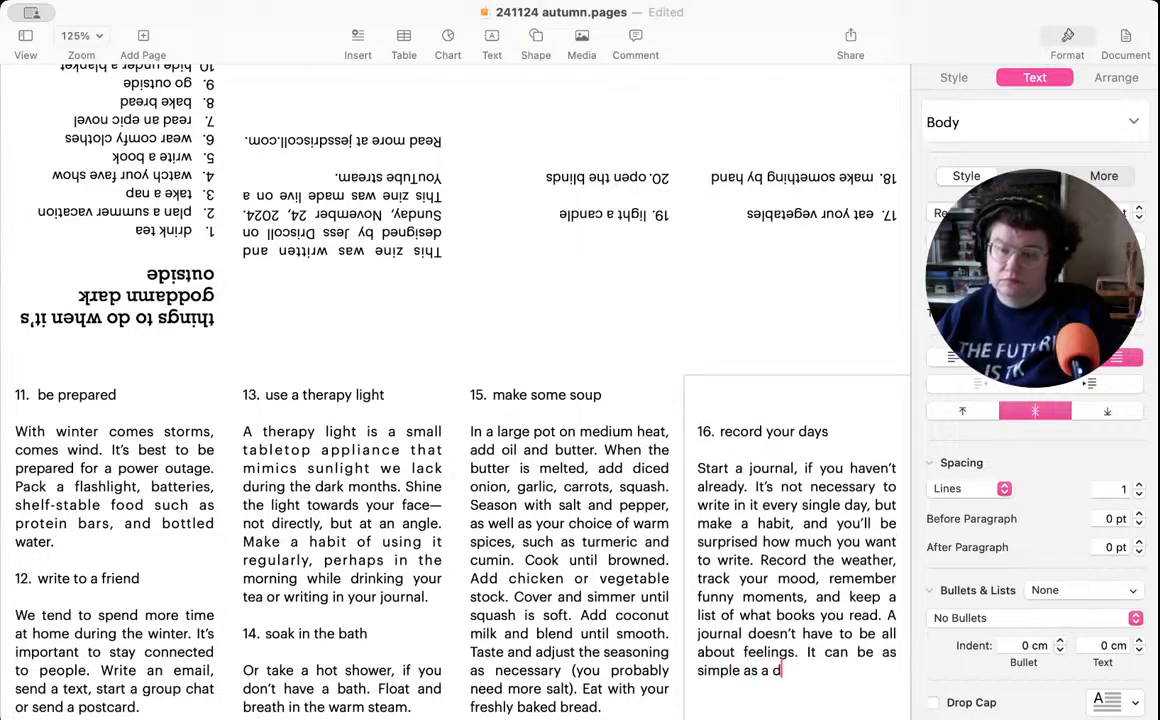
text(ocument)
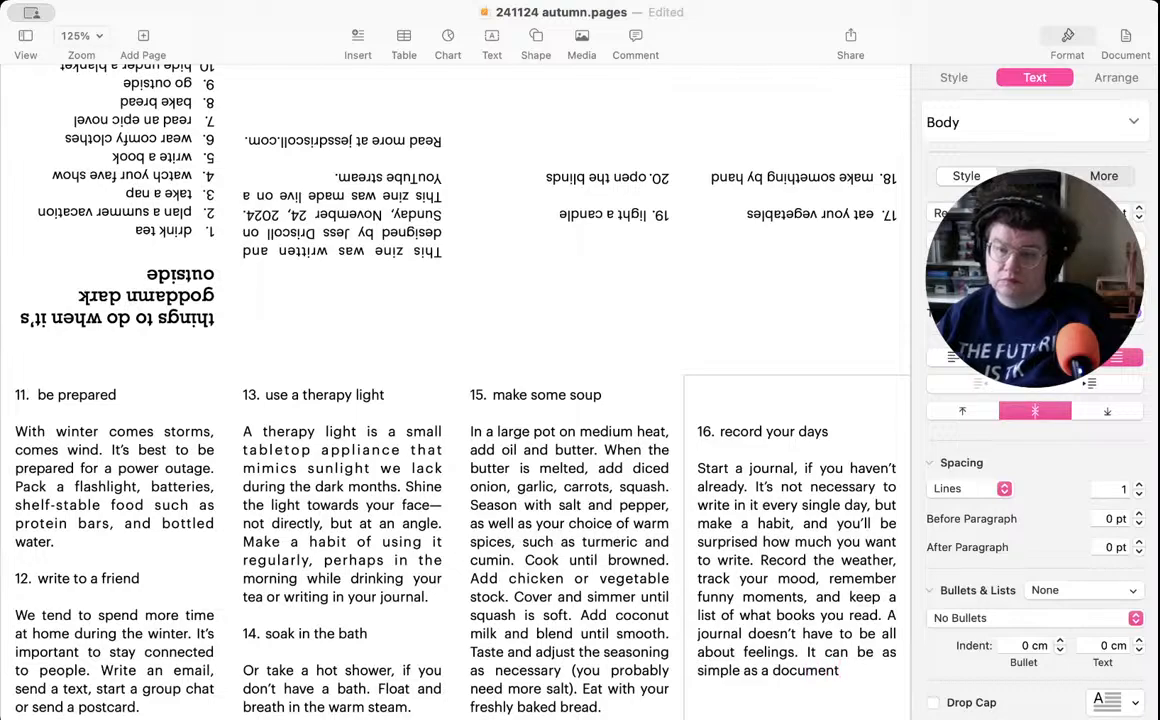
- Add the sentence "It can be as simple as a record of how you spend your time." to item 16
key(BackSpace)
key(BackSpace)
key(BackSpace)
key(BackSpace)
key(BackSpace)
key(BackSpace)
key(BackSpace)
key(BackSpace)
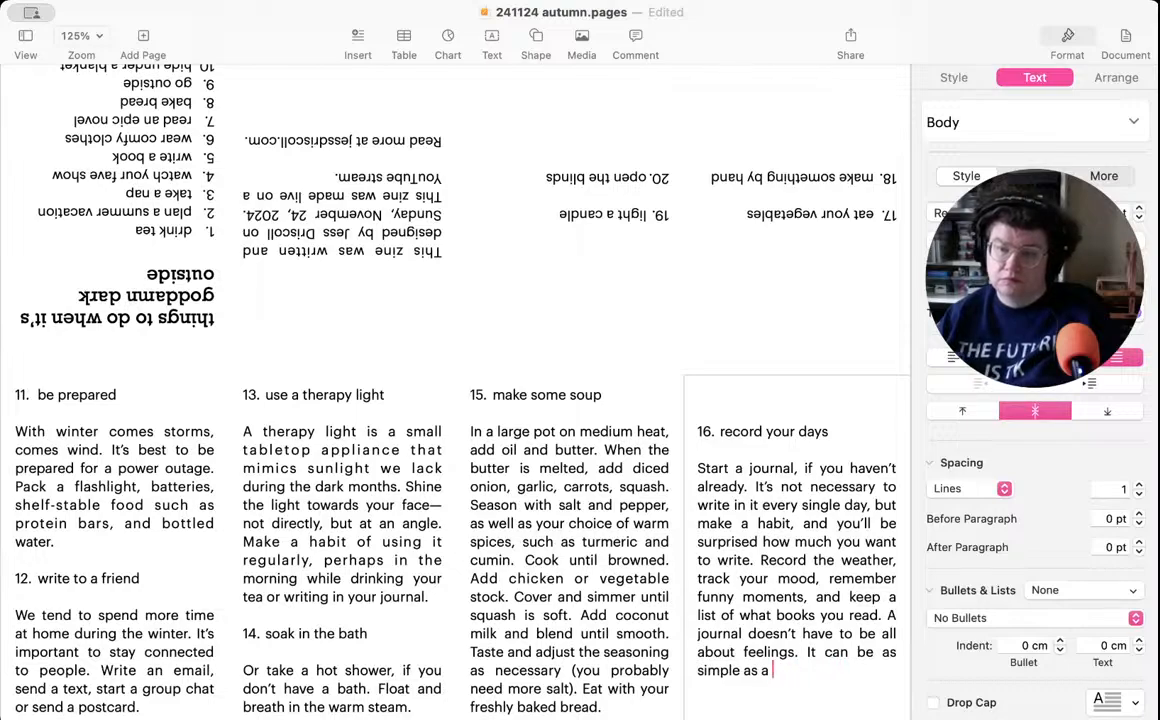
text(record of y)
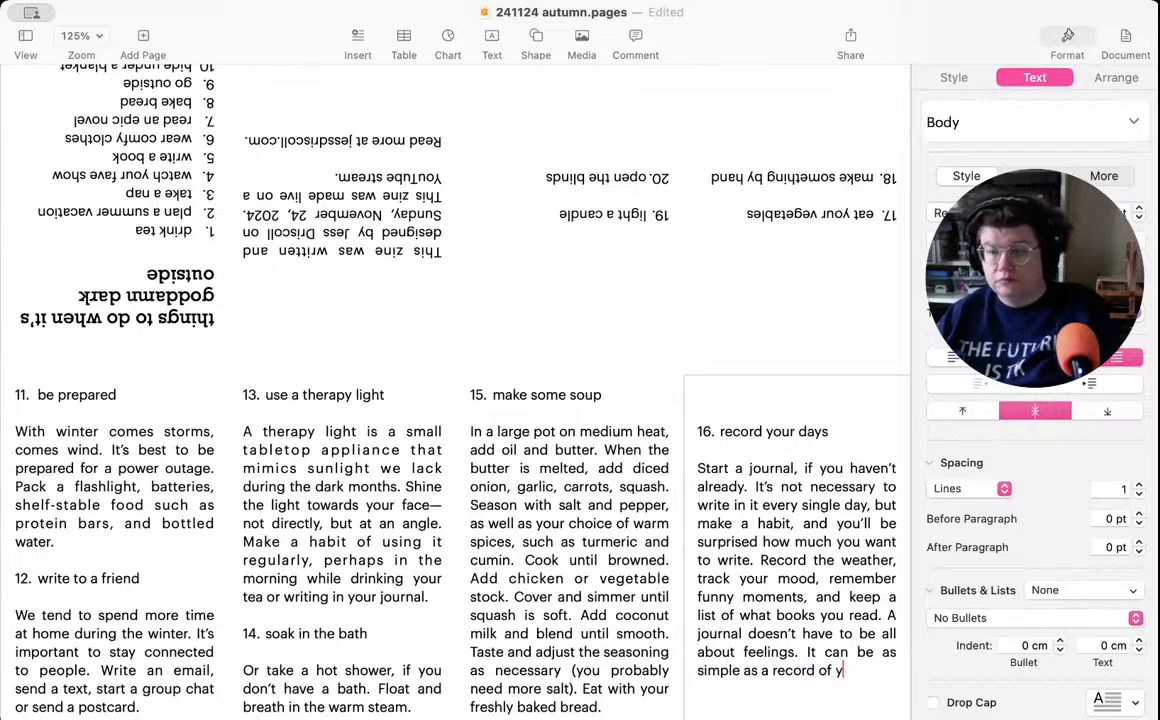
key(BackSpace)
text(how you spen)
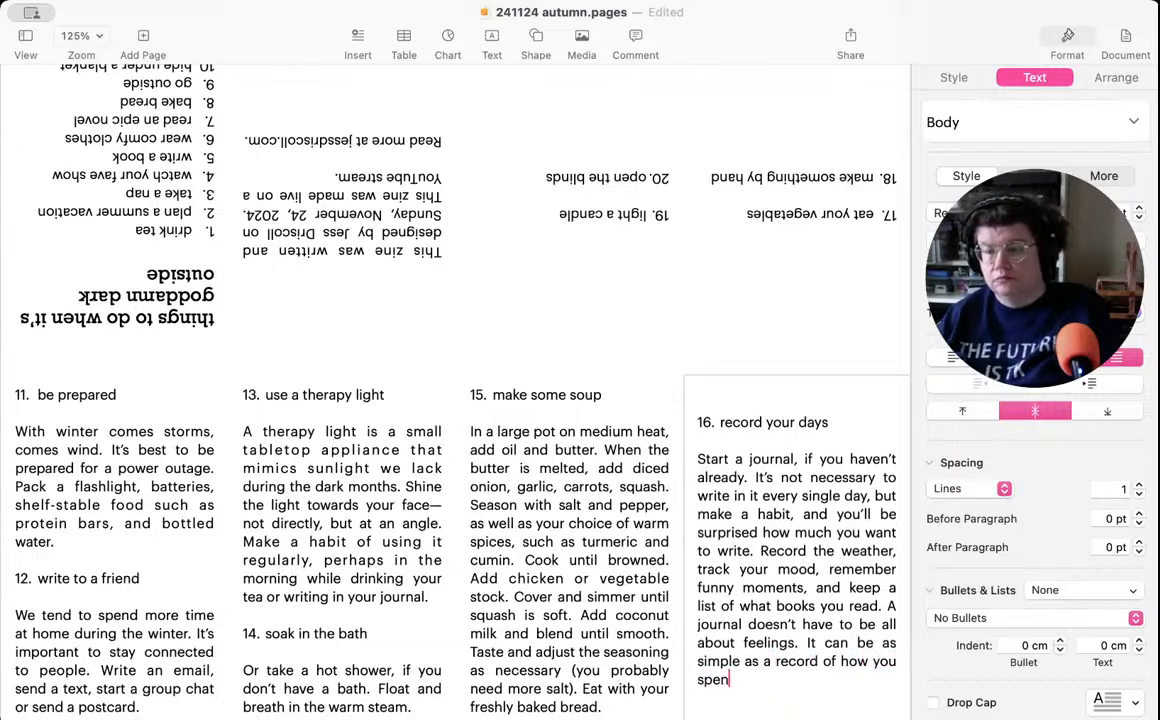
text(d your time.)
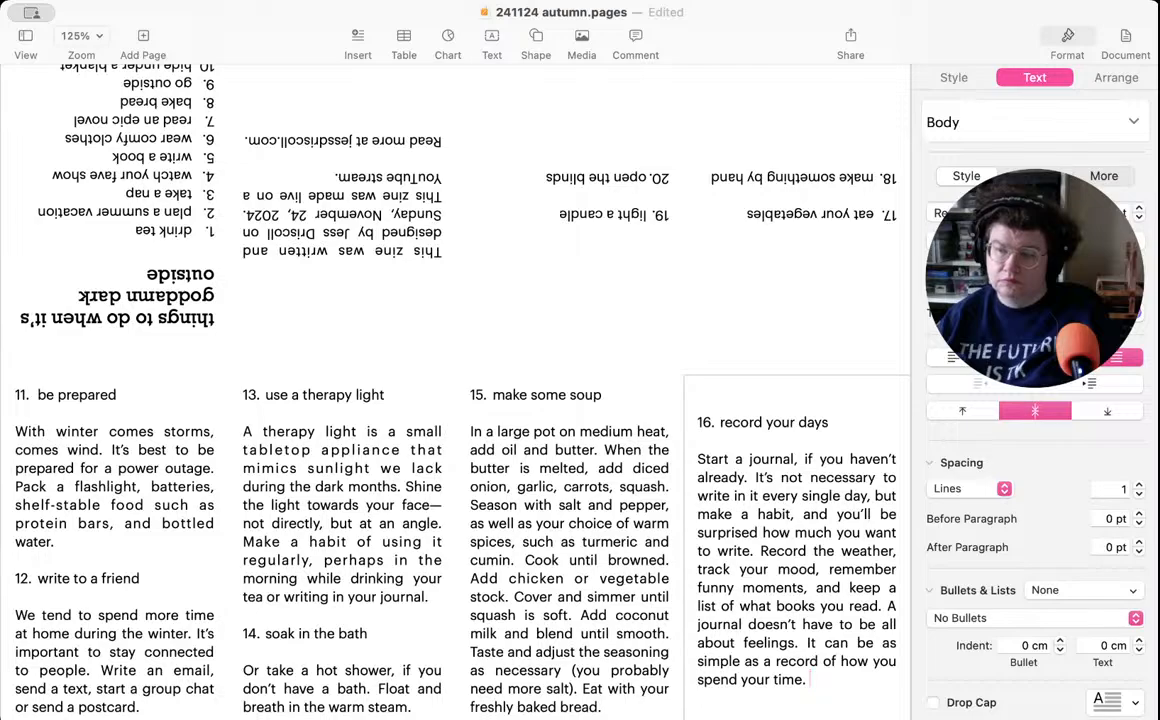
- Continue item 16 with "During these cold and dark months, time moves differently."
text(During these)
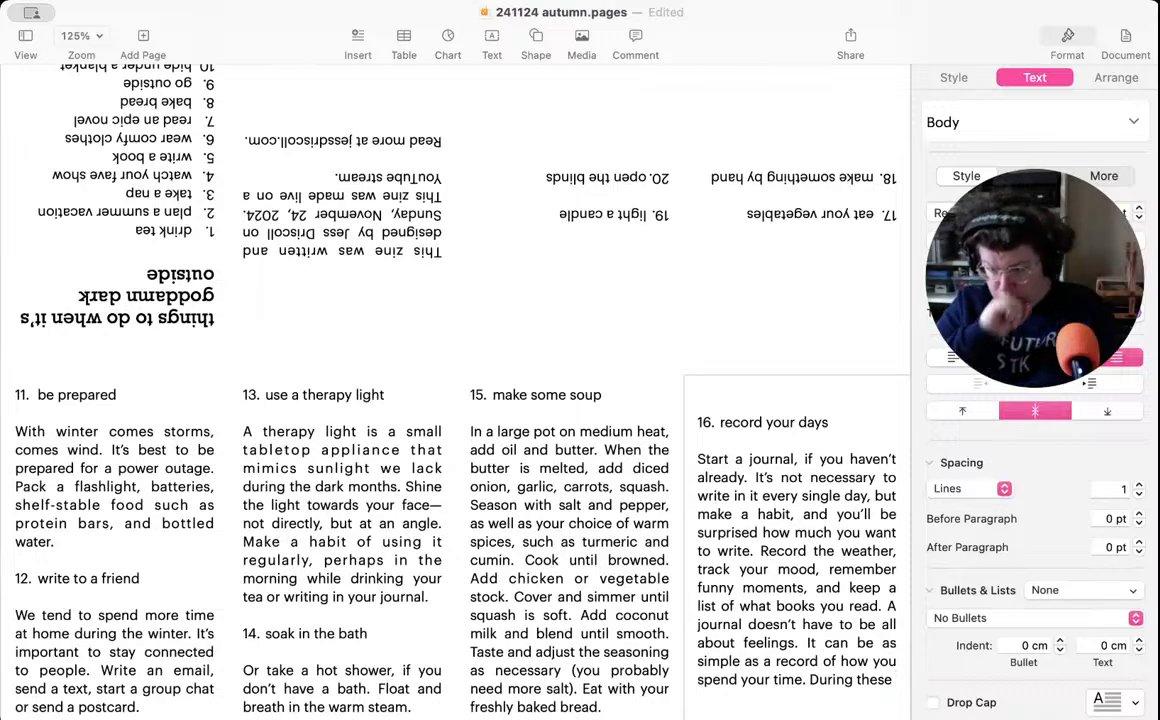
text( cold and dark months, time )
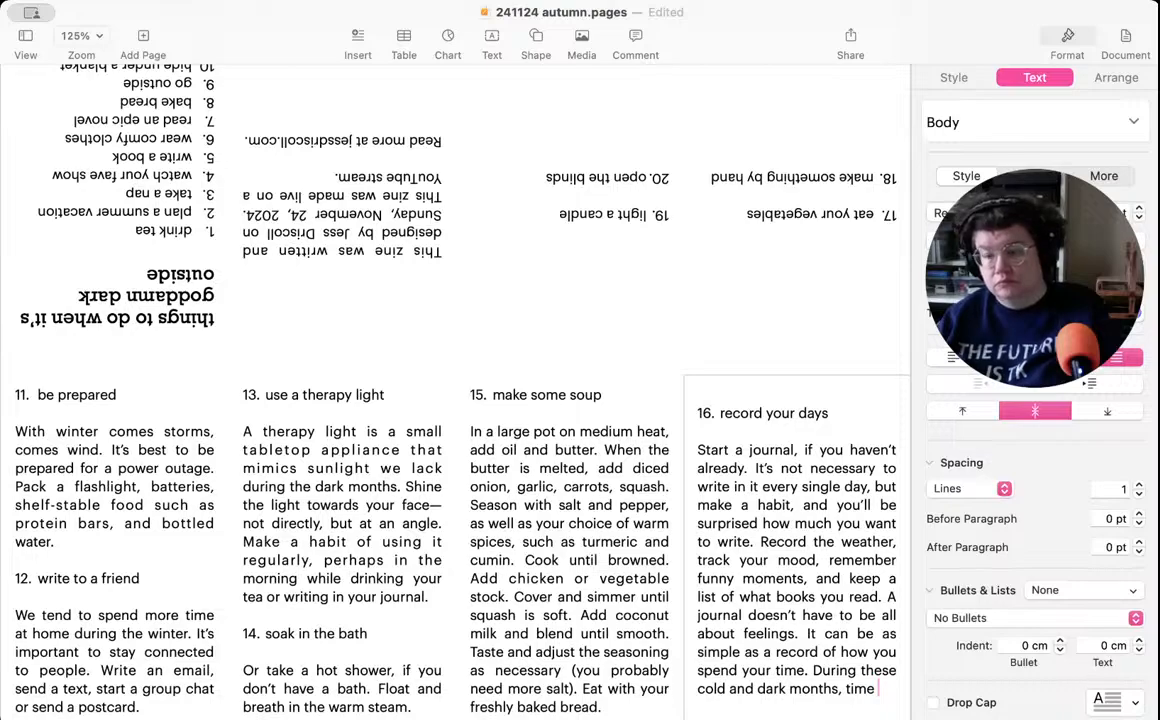
text(moves )
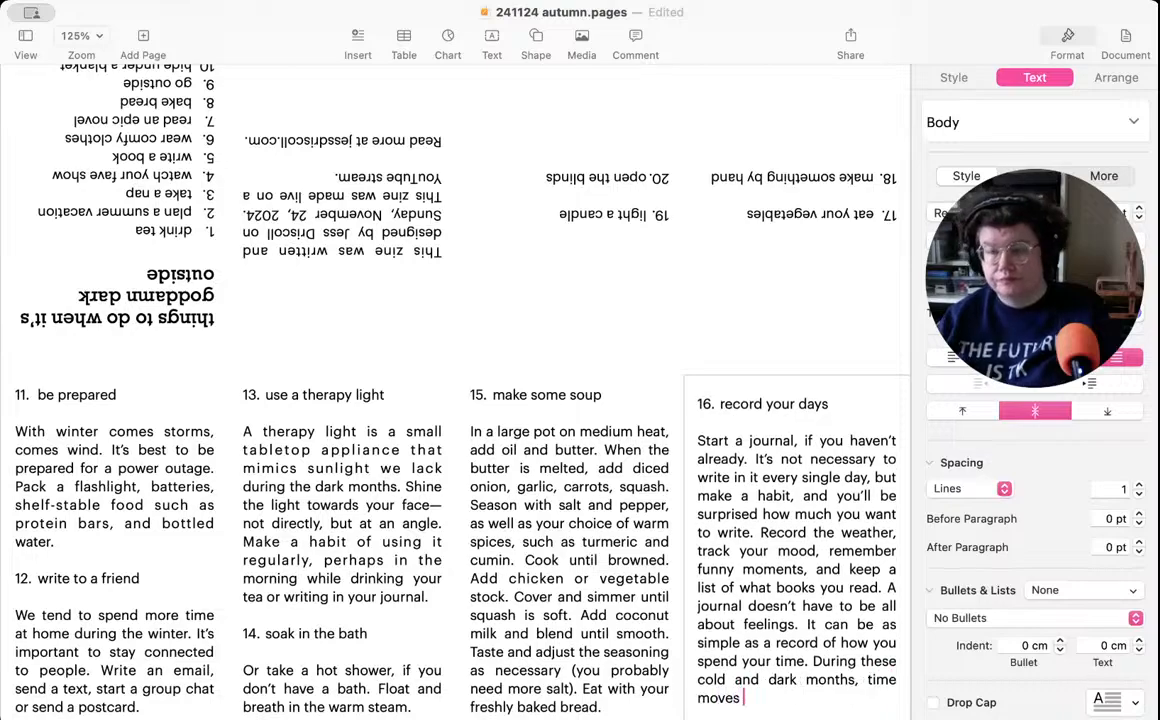
text(diffe)
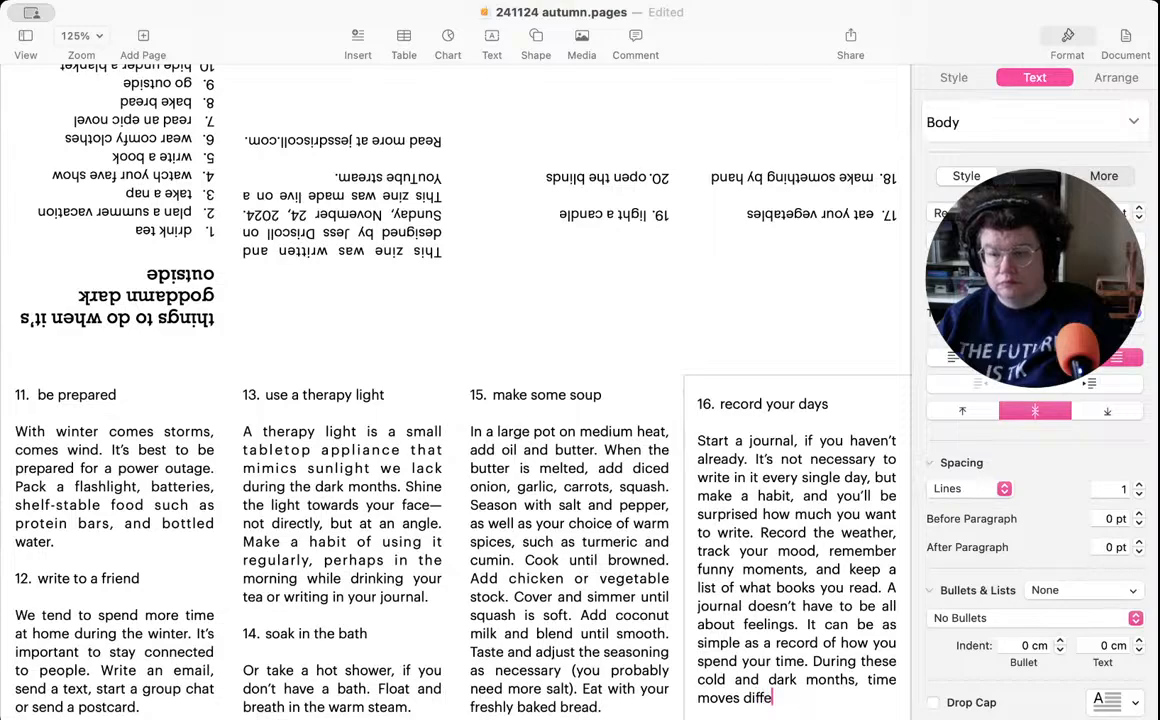
text(rently. )
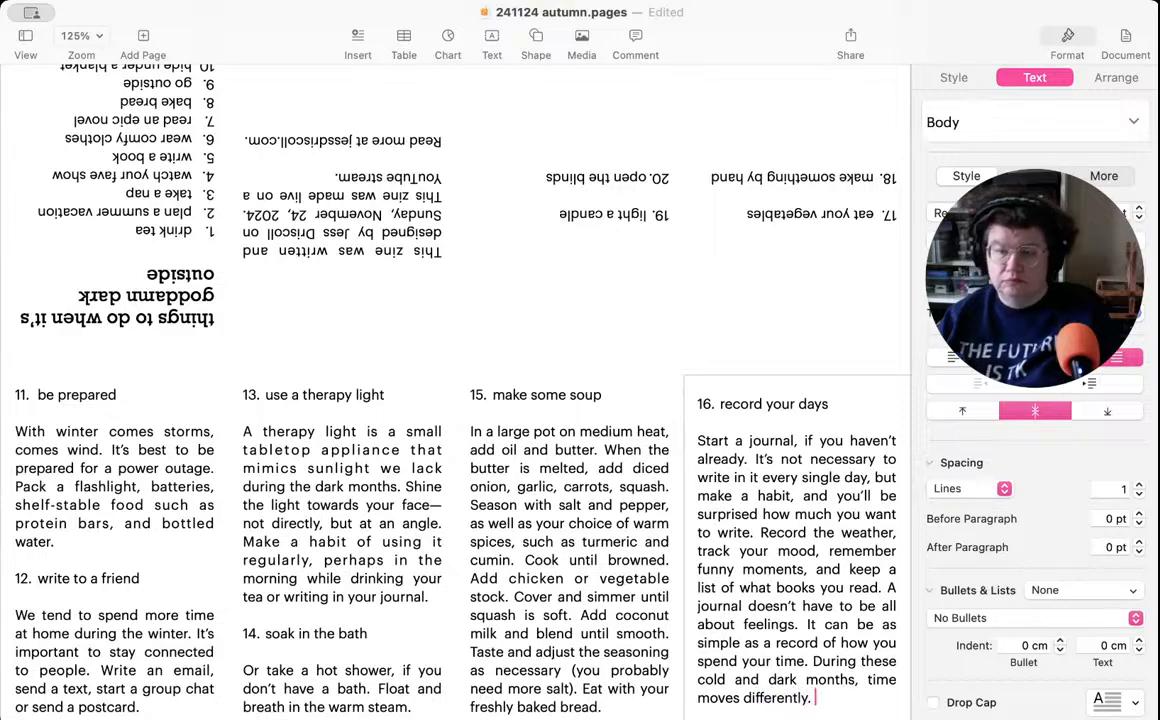
text(Help yourse)
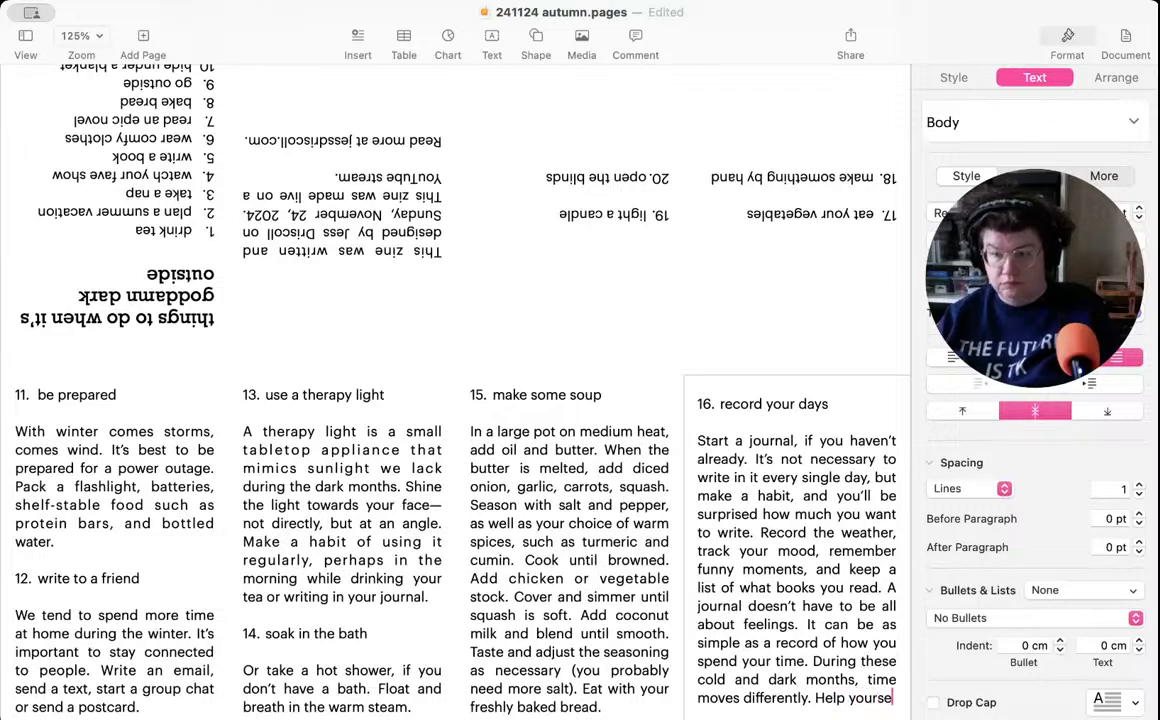
text(lf remember.)
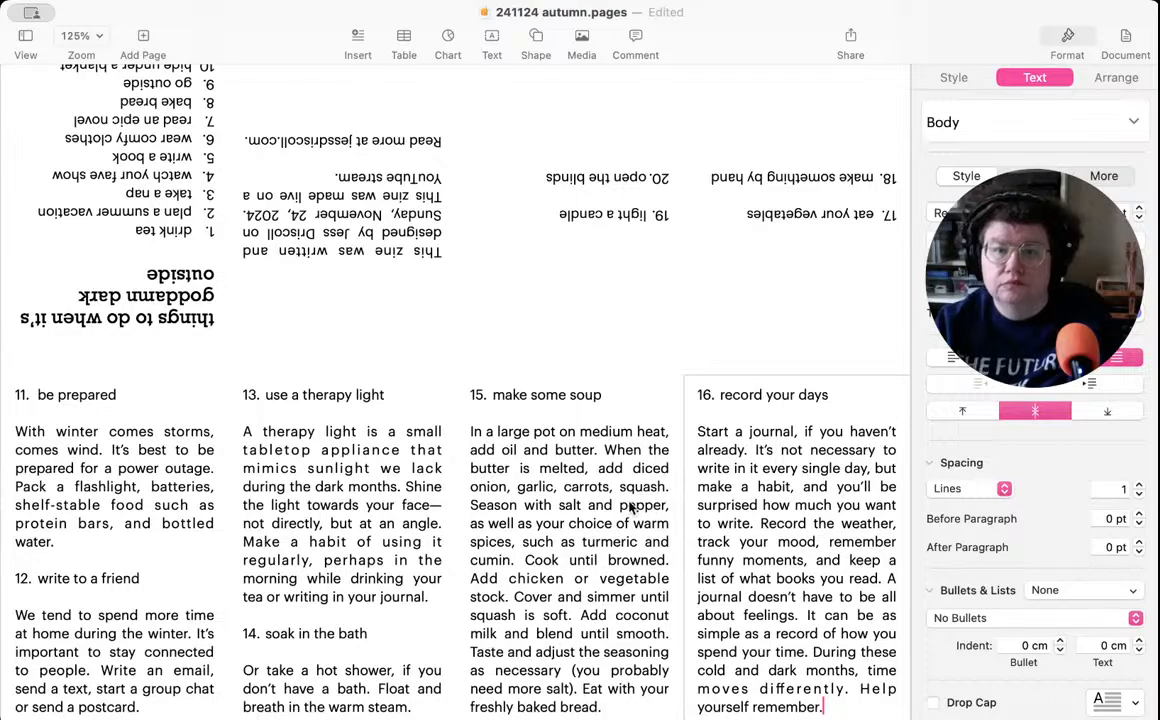
- End the item 16 description with "Help yourself remember." and save the document
scroll(580, 462, up, 2)
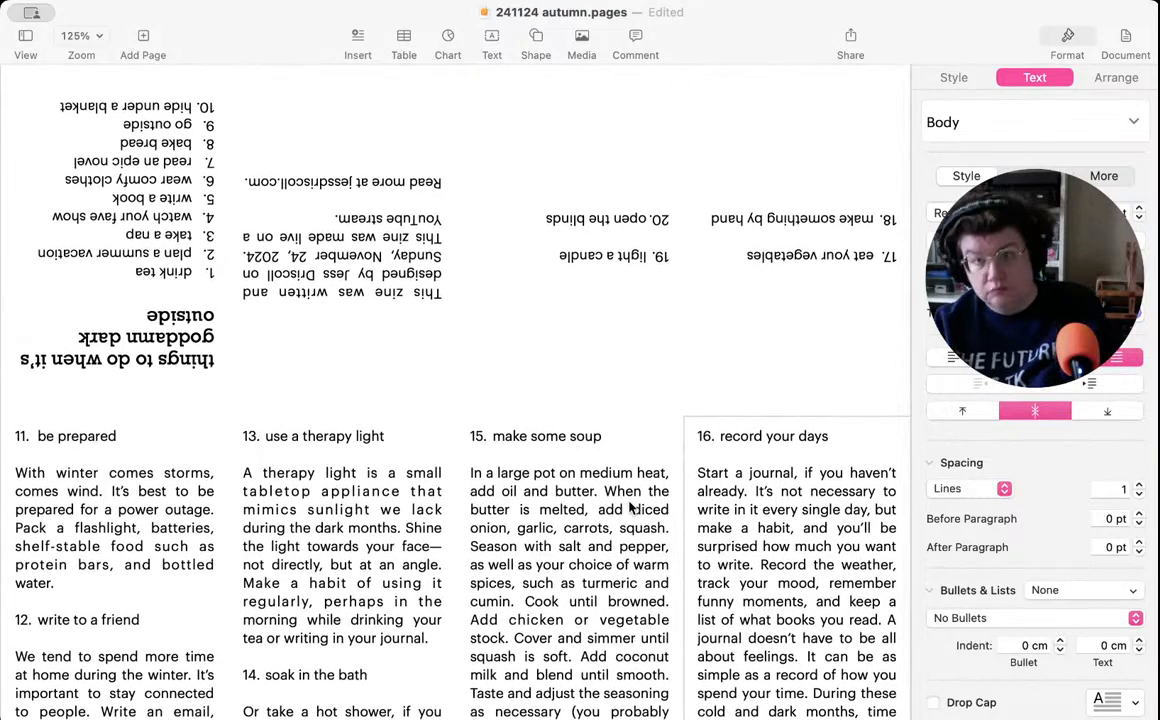
key(super+s)
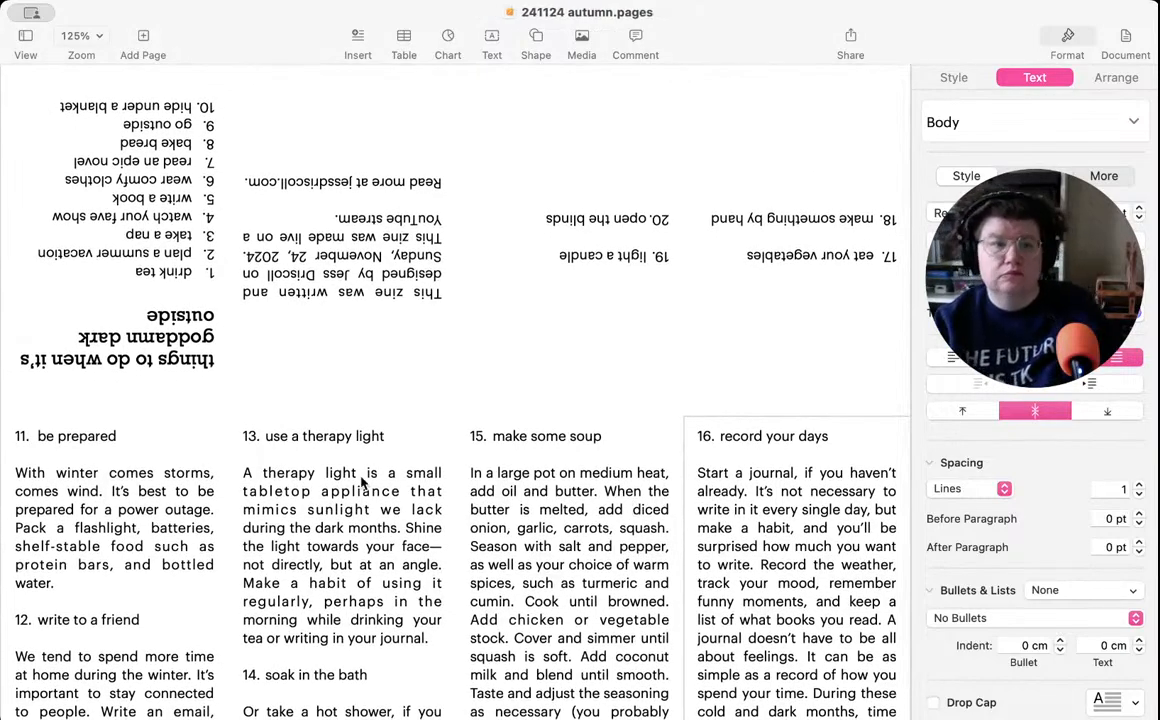
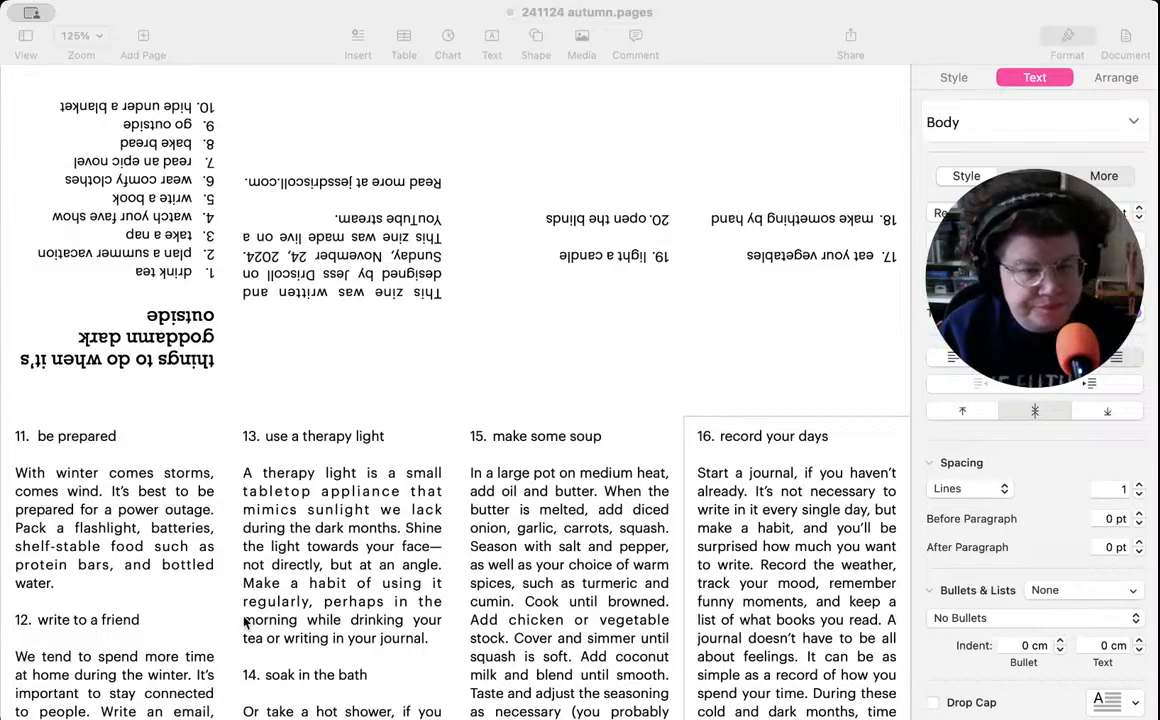
- Insert "fruits &" before "vegetables" in the item 17 heading
click(385, 716)
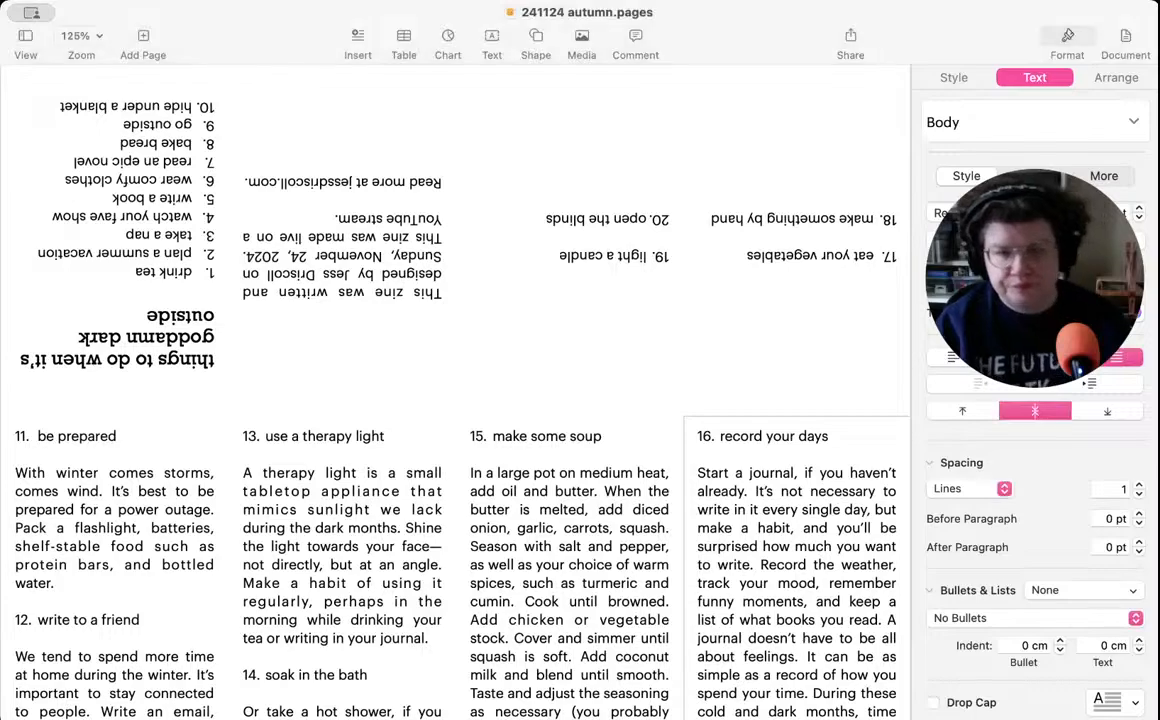
click(818, 284)
double_click(767, 275)
click(732, 252)
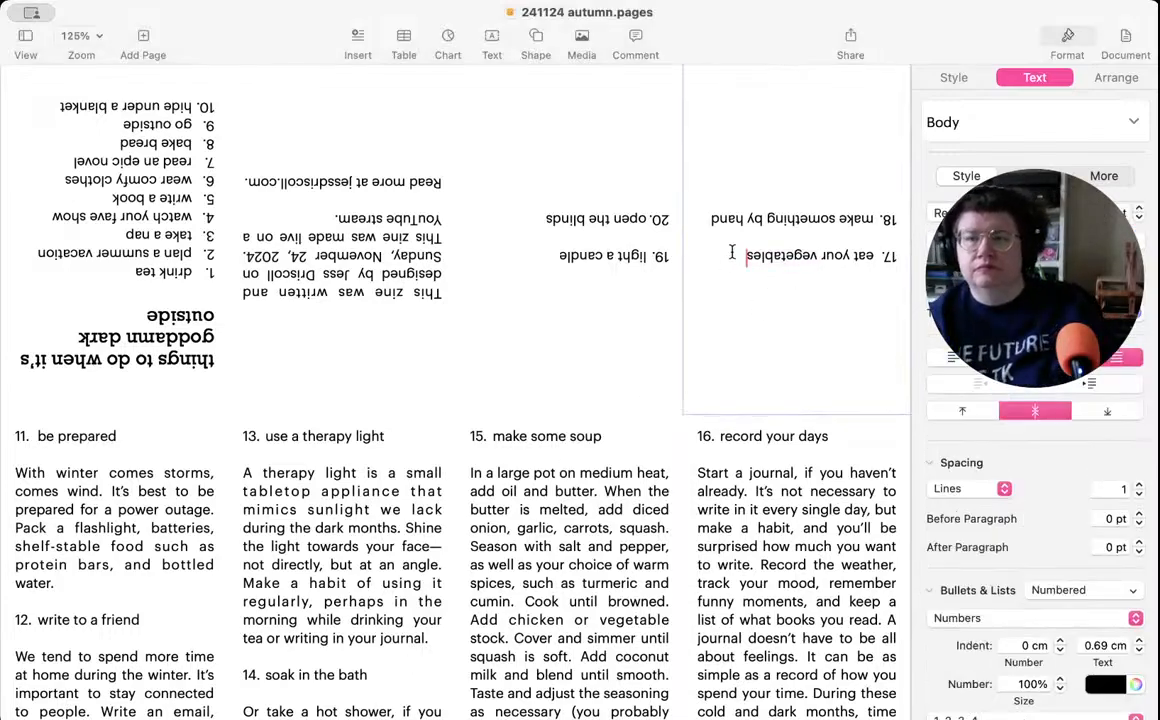
click(816, 254)
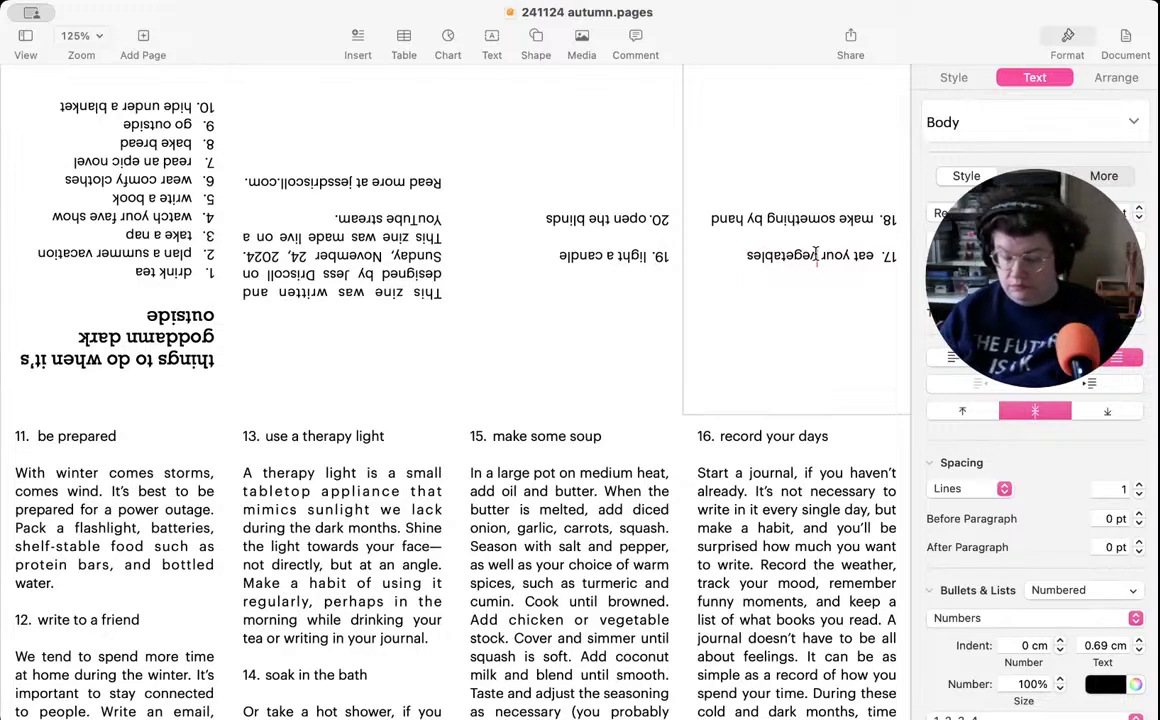
text(fruits and)
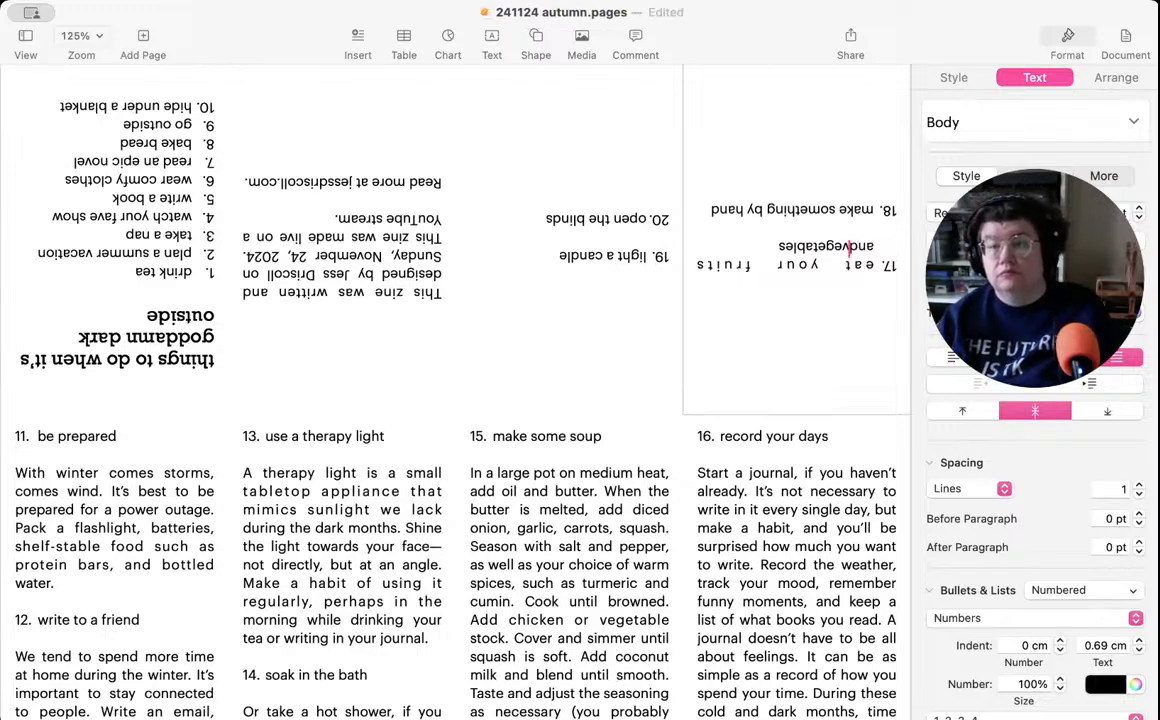
key(BackSpace)
key(BackSpace)
key(BackSpace)
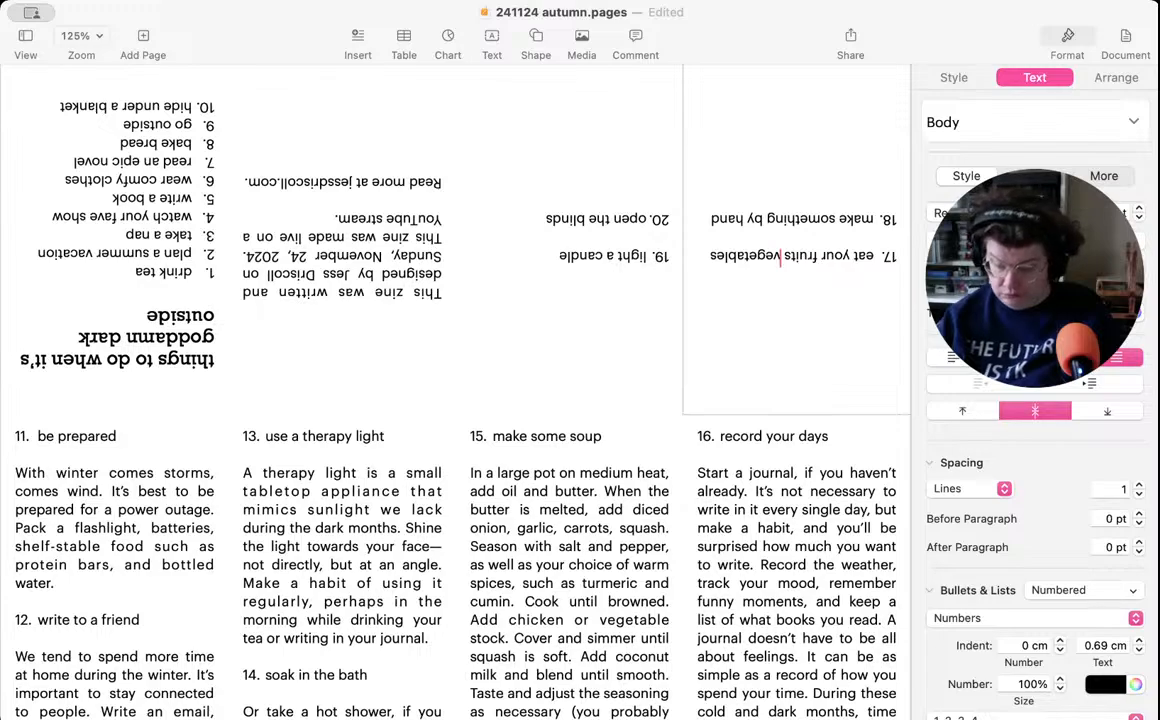
text(&)
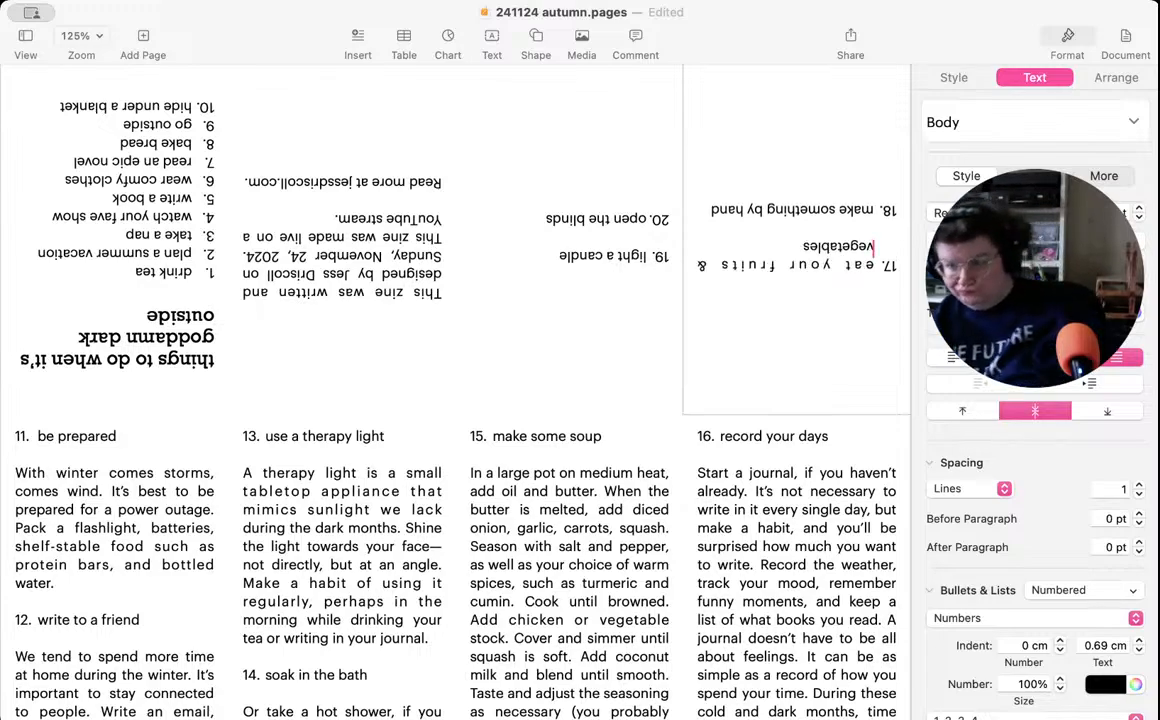
key(BackSpace)
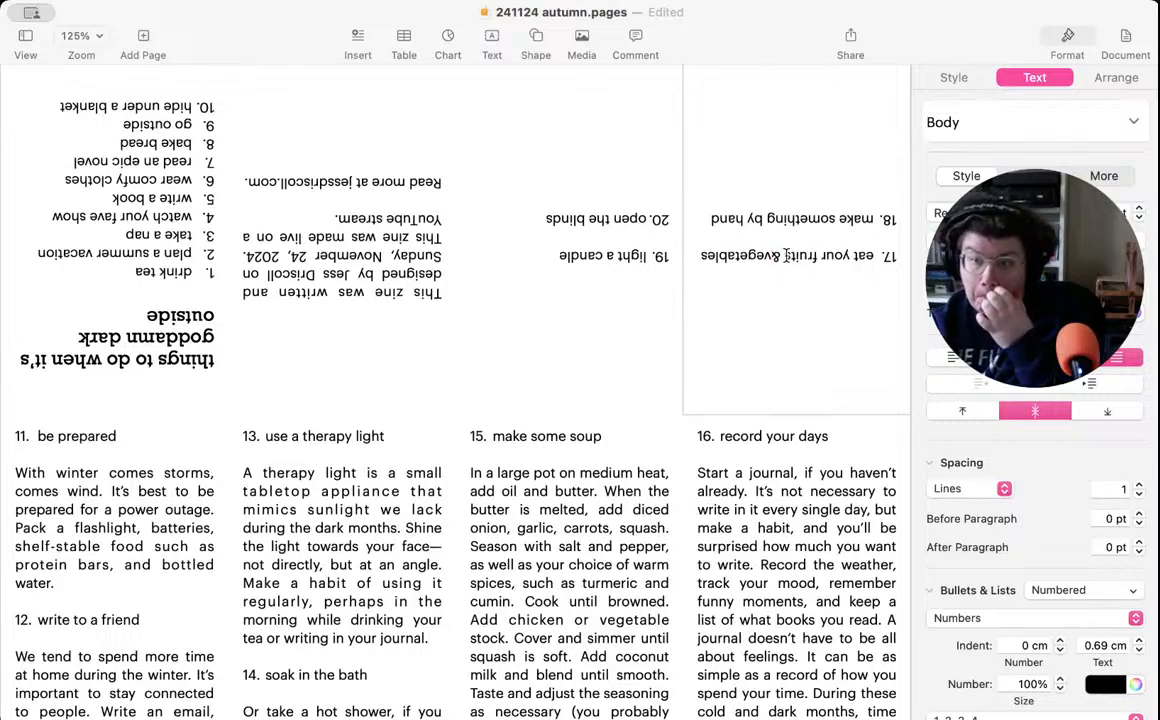
- Make "fruits" singular and remove "your" so the item 17 heading reads "eat fruit & vegetables"
click(786, 256)
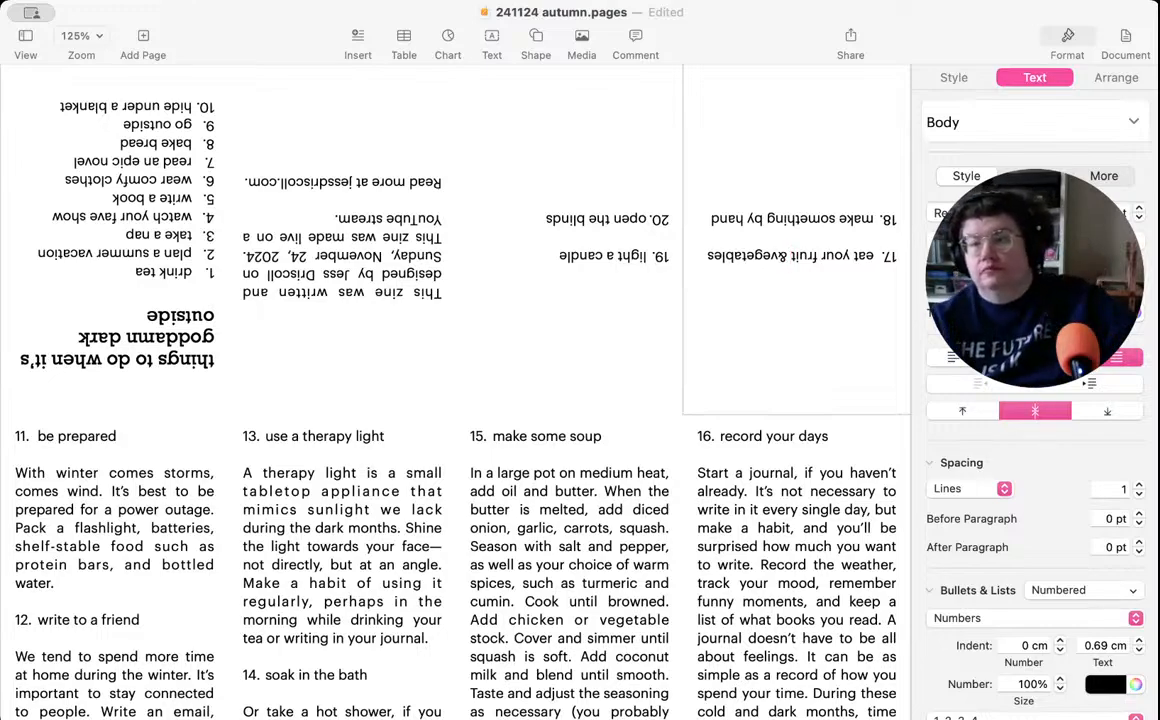
key(BackSpace)
double_click(836, 257)
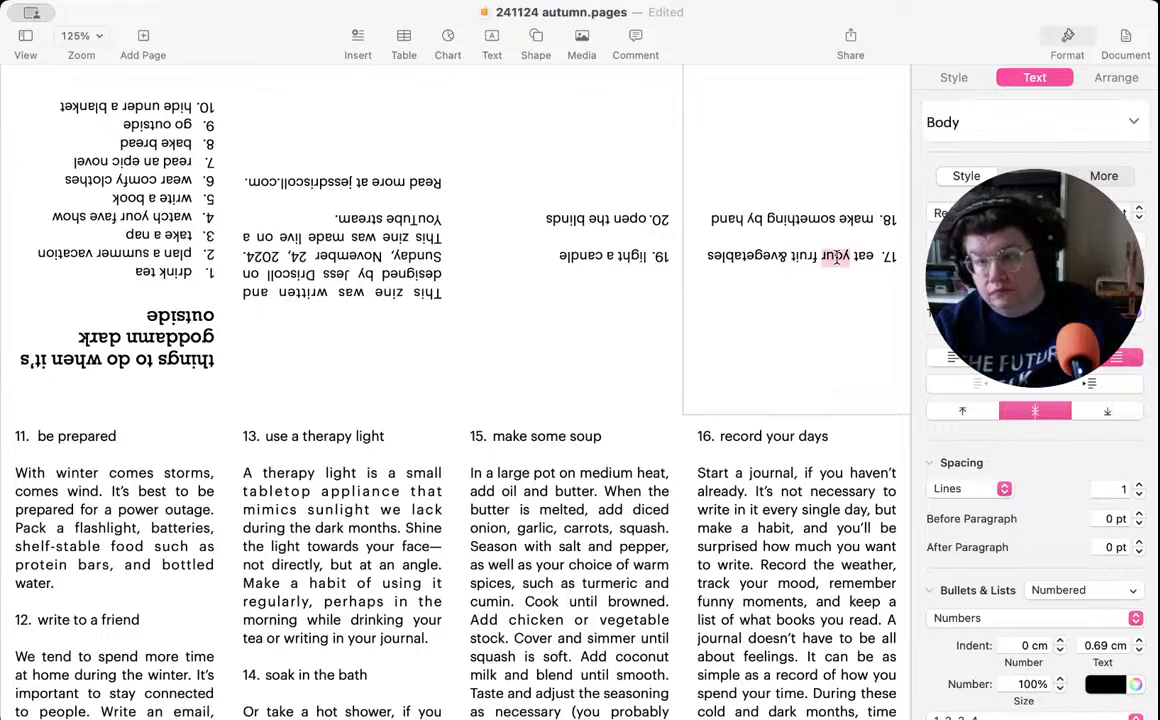
key(BackSpace)
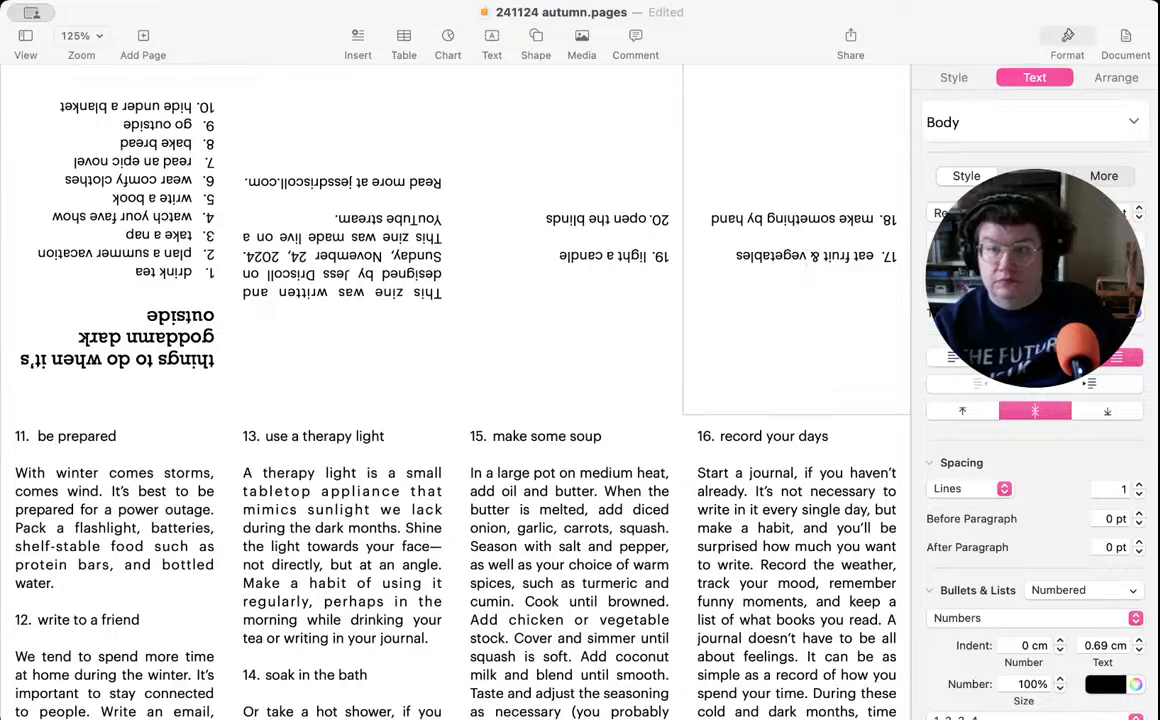
- Start the item 17 description below its heading with "It's too easy, when the weather turns cold, to"
click(811, 232)
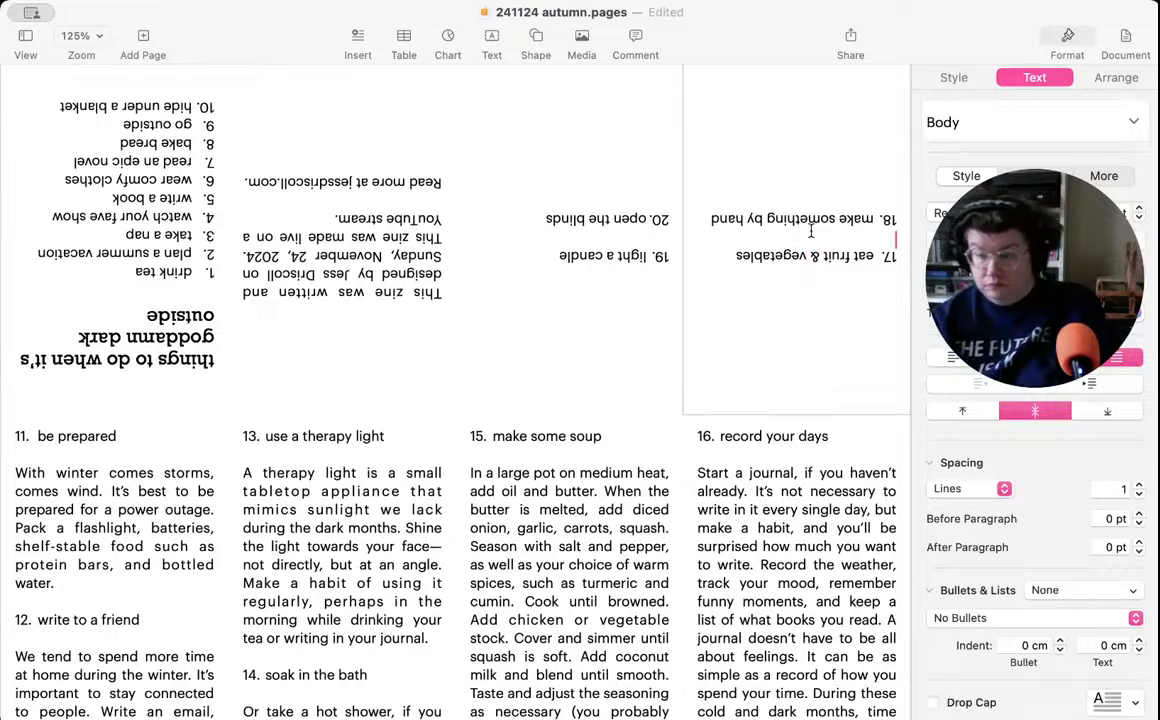
key(Return)
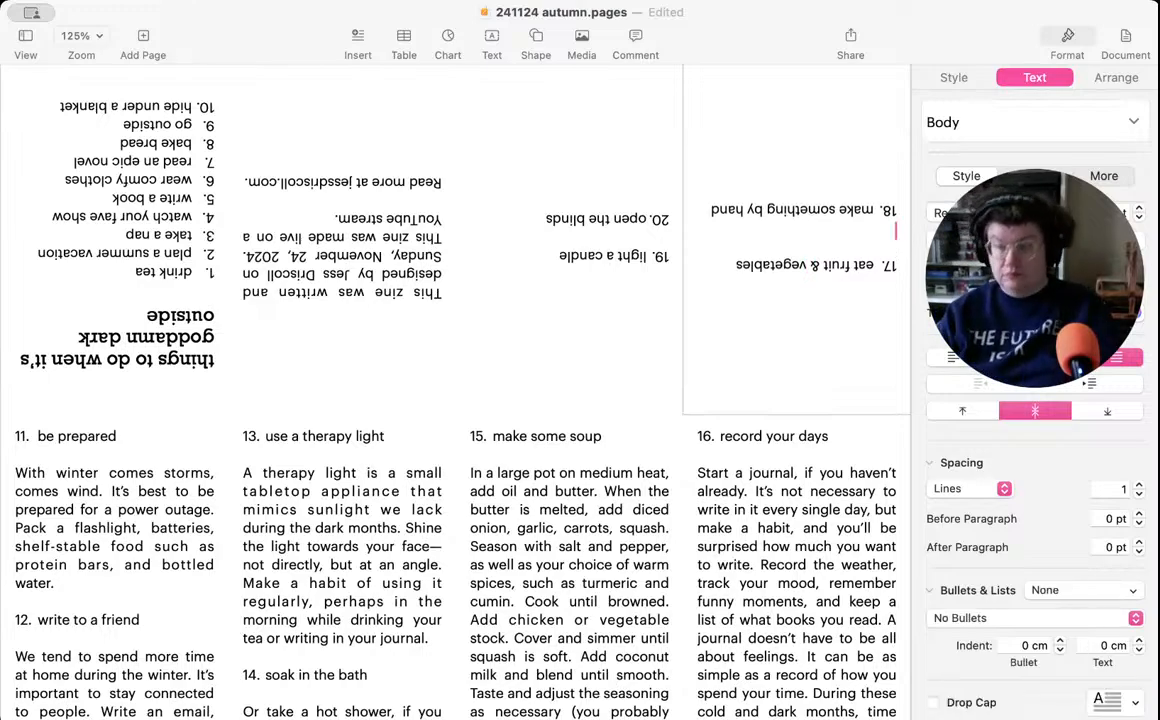
text(It's too easy,)
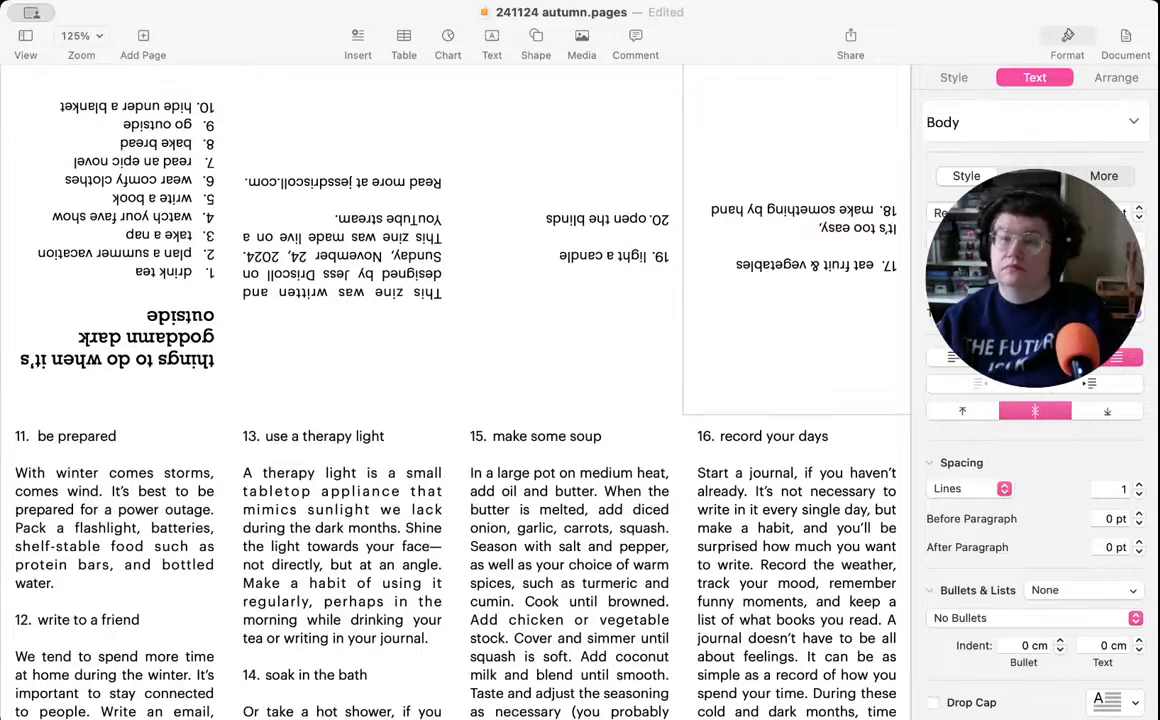
text( whe)
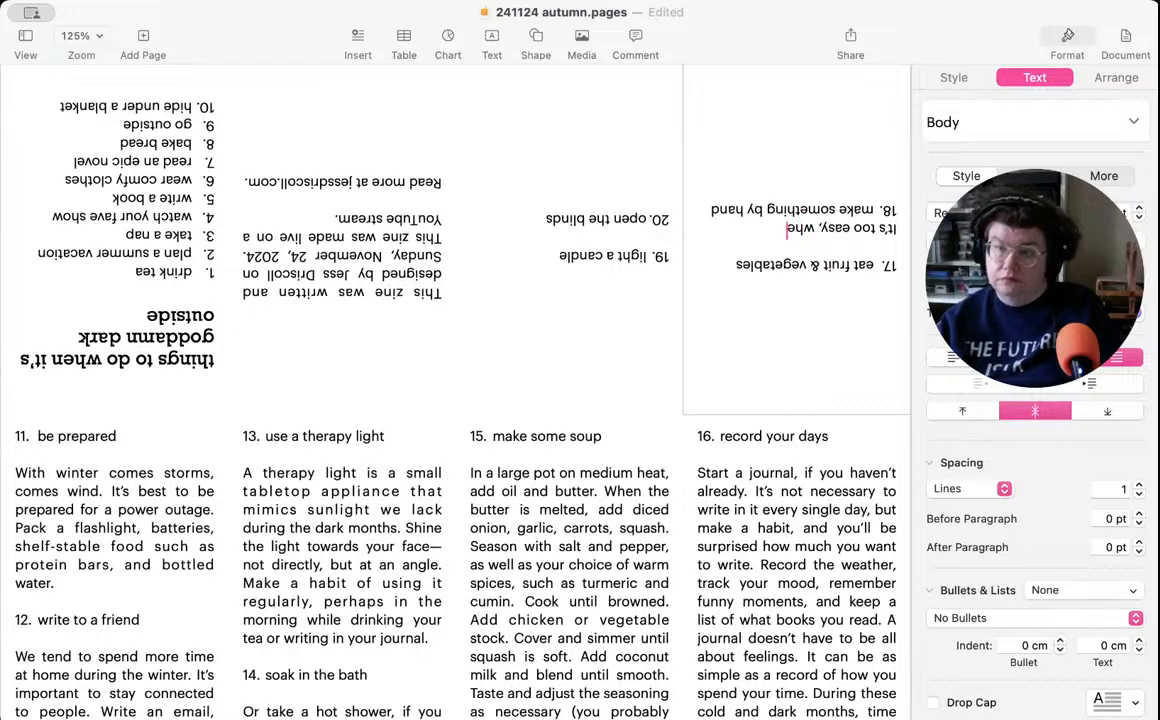
text(n the weathe)
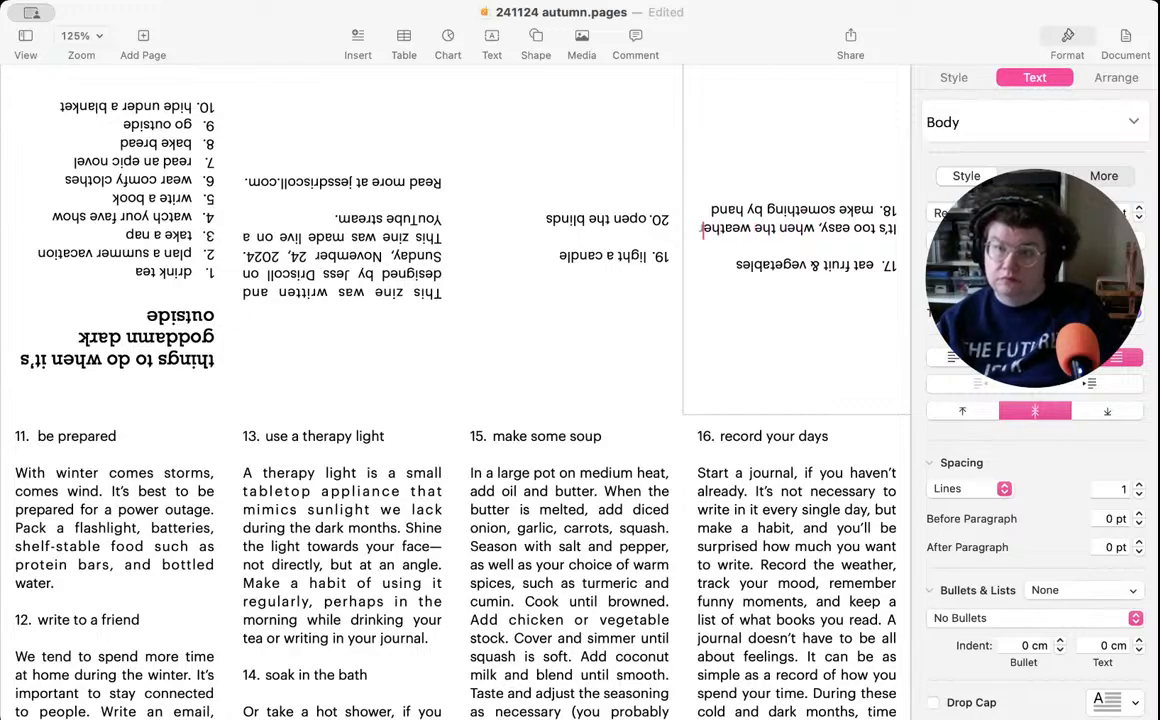
text(r turns cold, to)
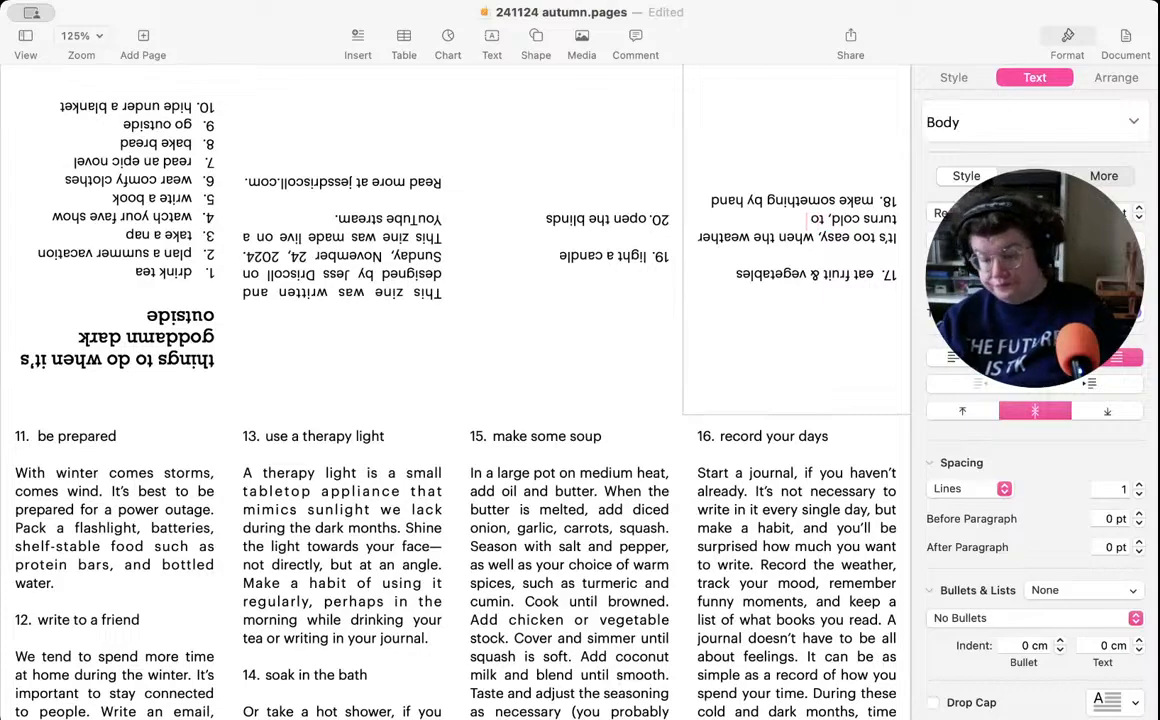
text( turn our)
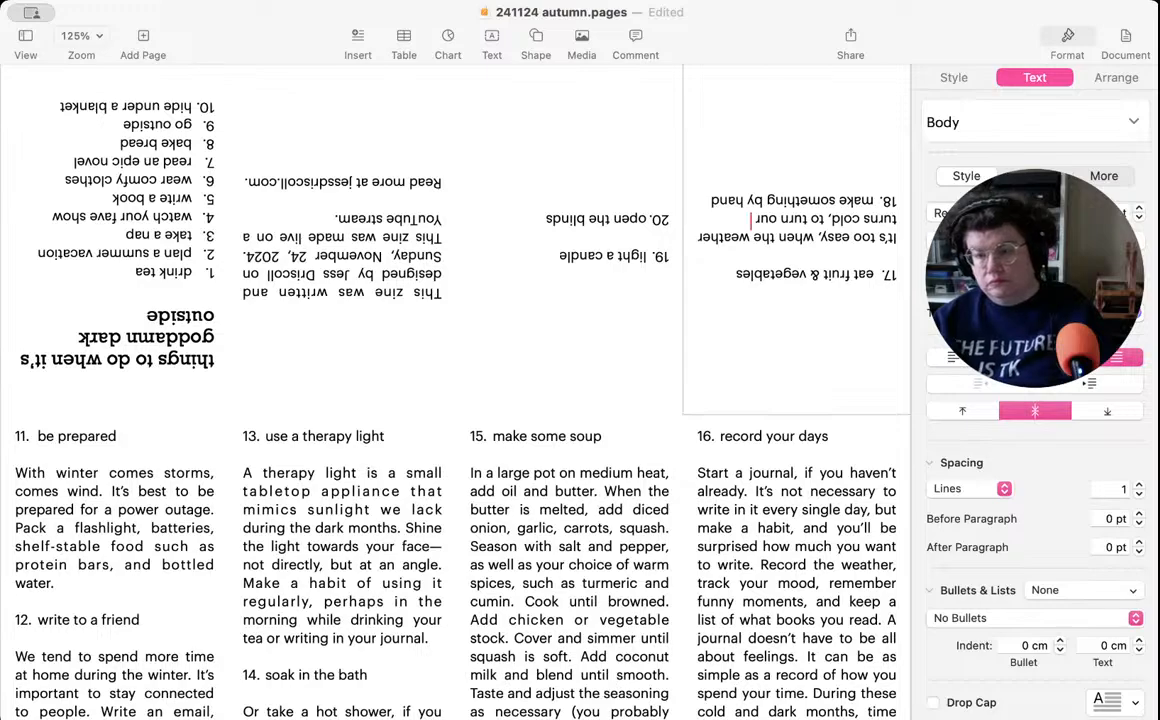
- Complete the first sentence of item 17 with "indulge our cravings for comfort food."
key(BackSpace)
key(BackSpace)
key(BackSpace)
key(BackSpace)
key(BackSpace)
key(BackSpace)
key(BackSpace)
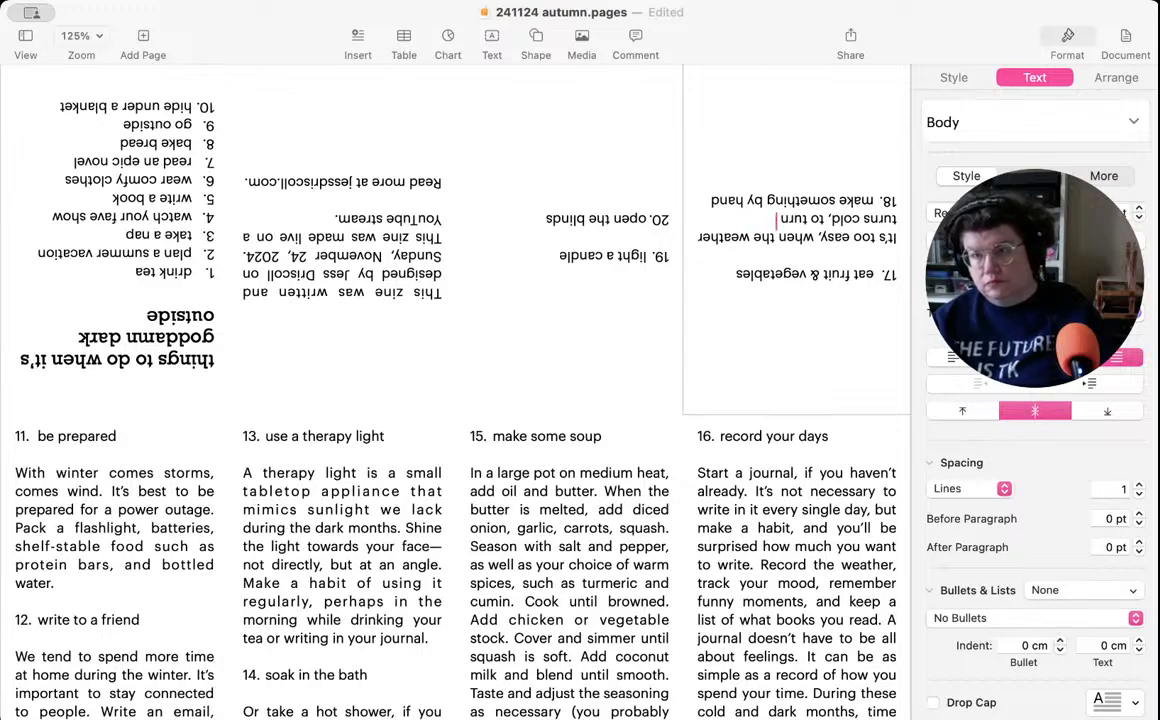
key(BackSpace)
text(in)
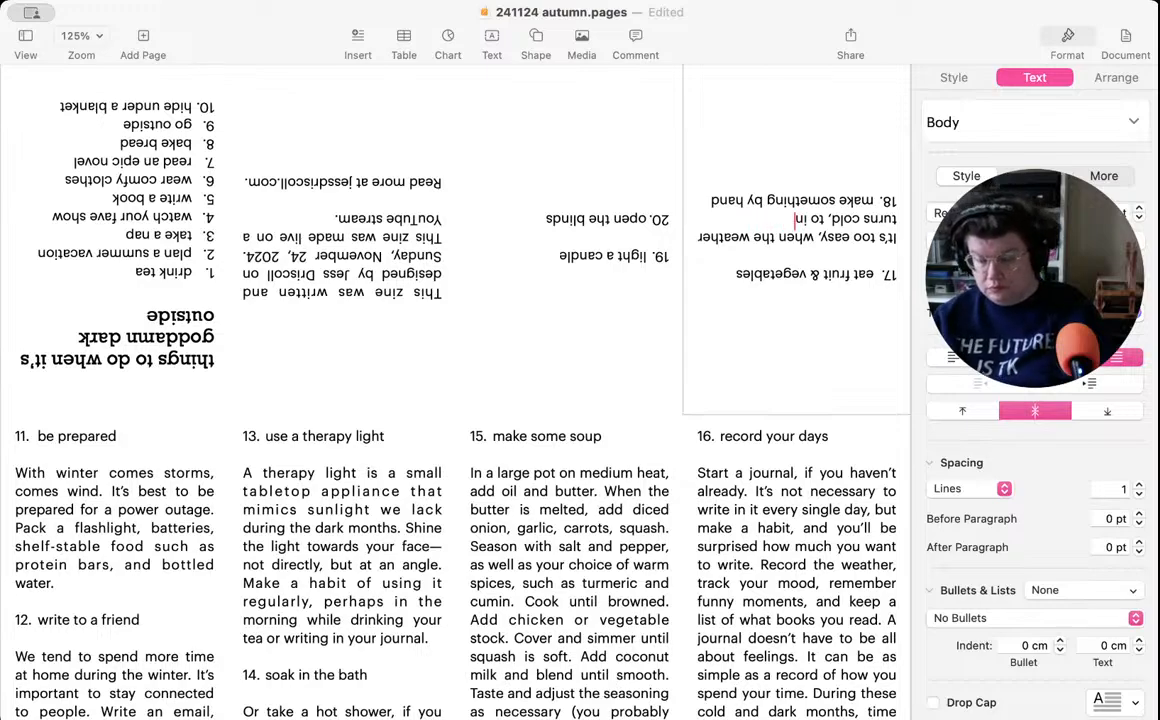
text(dulge our c)
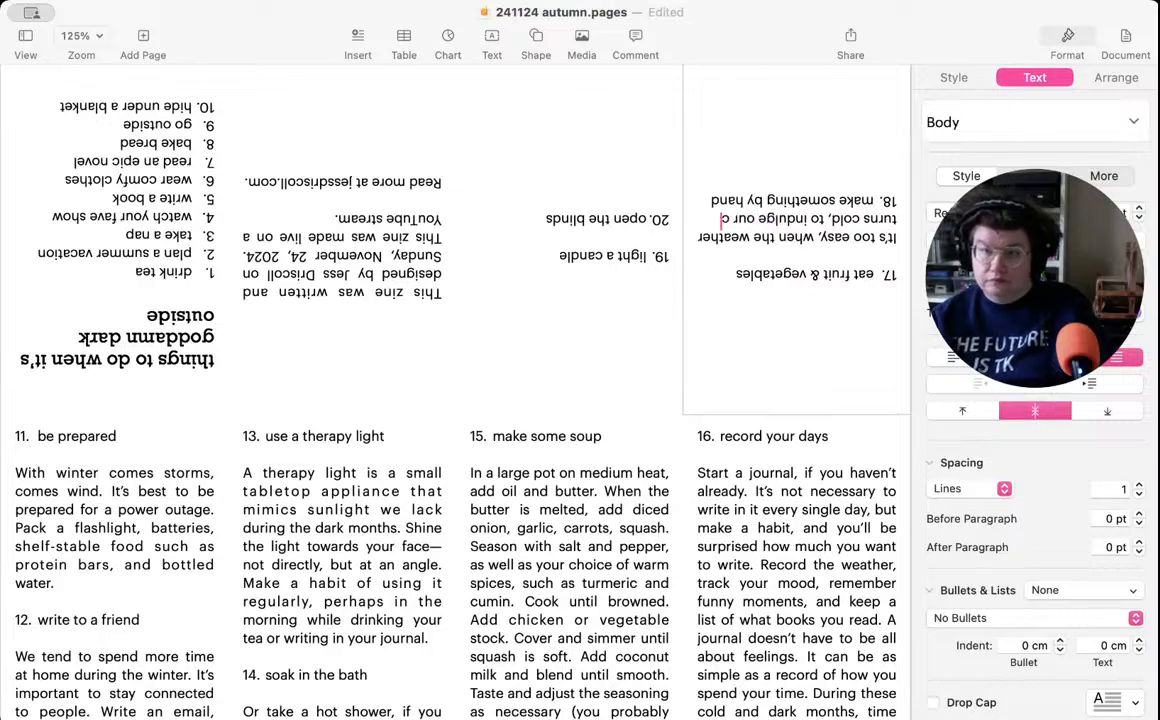
text(ravings for)
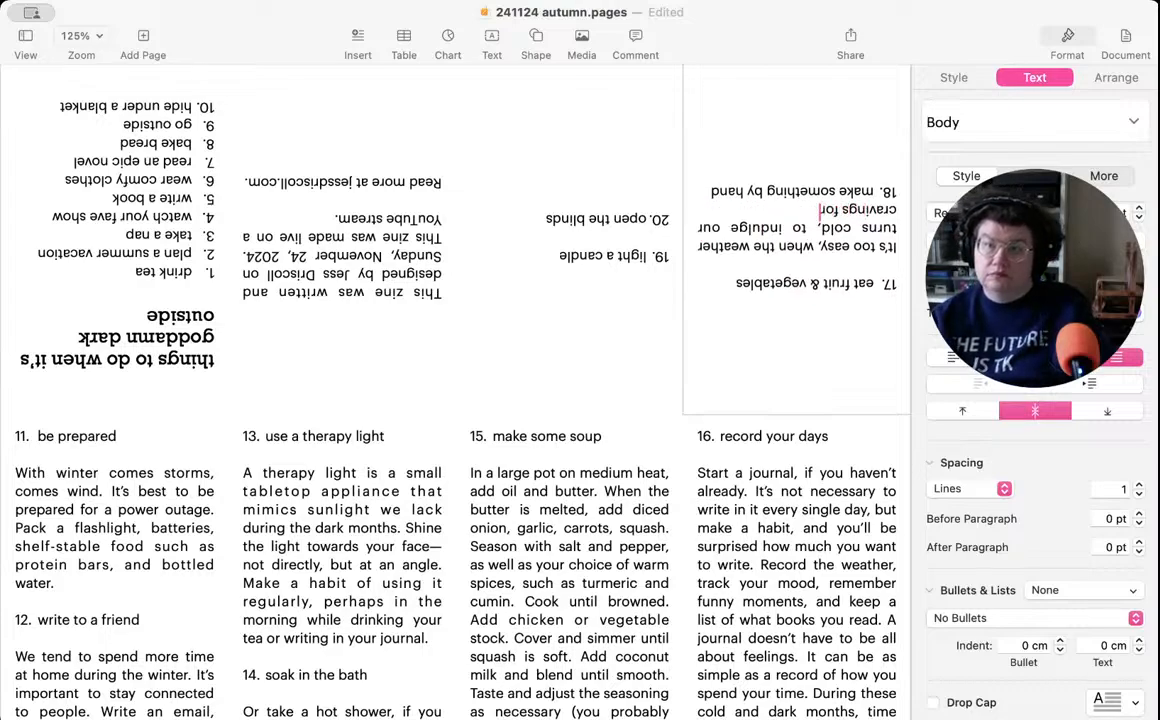
text( comfort)
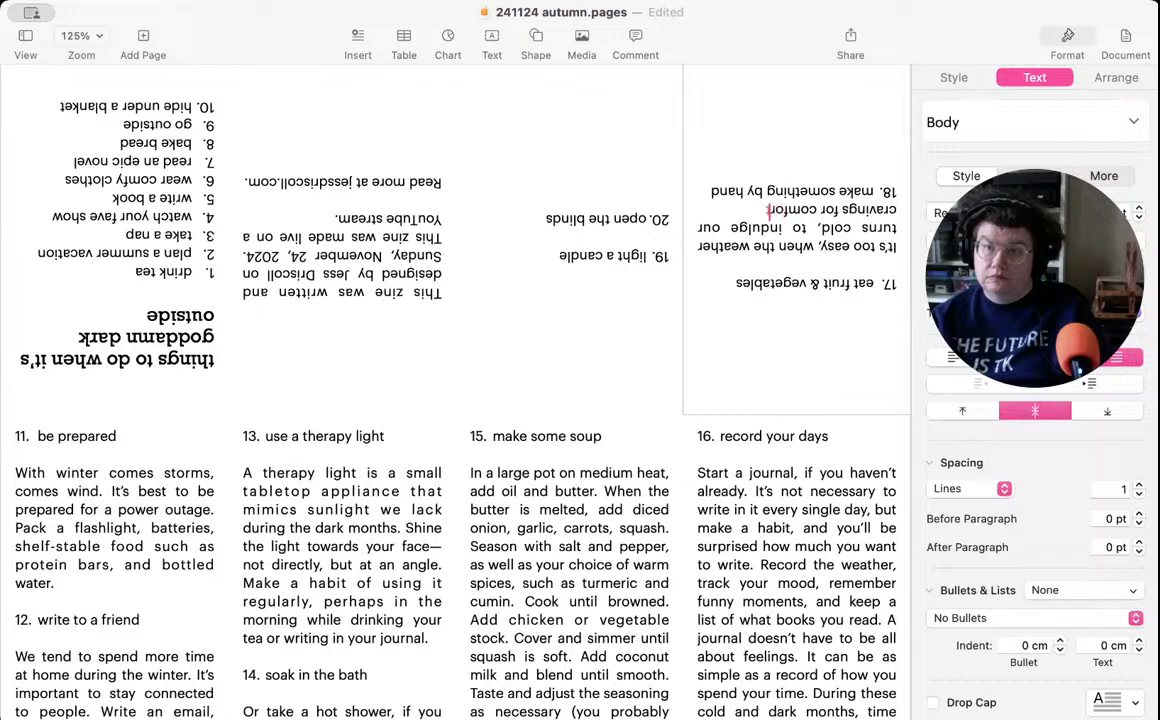
text( food. Ple)
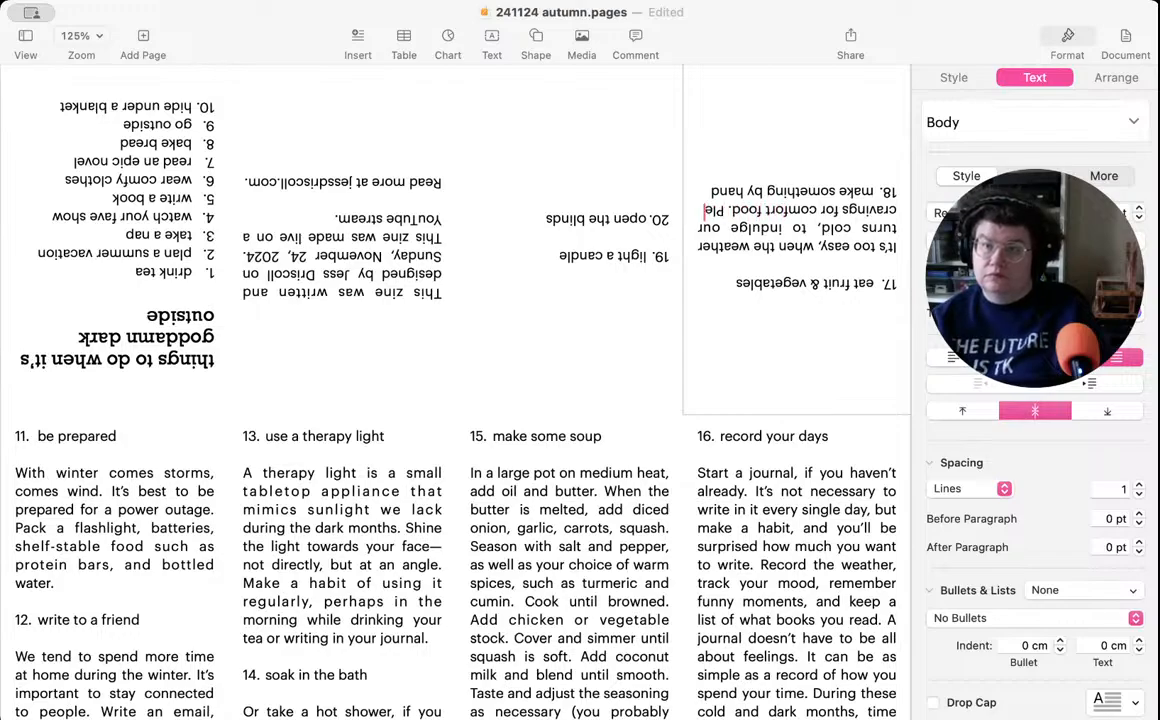
- Continue the item 17 description with "Please, indulge!"
key(Return)
text(Please)
text(, un)
key(BackSpace)
key(BackSpace)
text(indulge!)
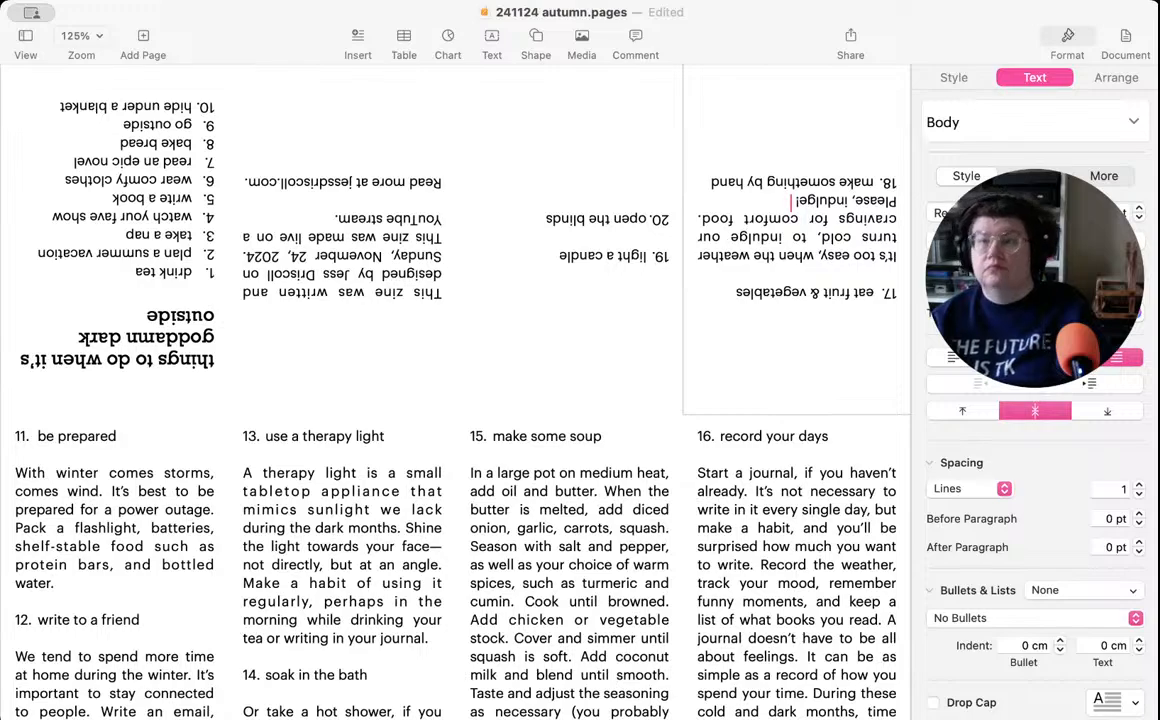
text( Bu)
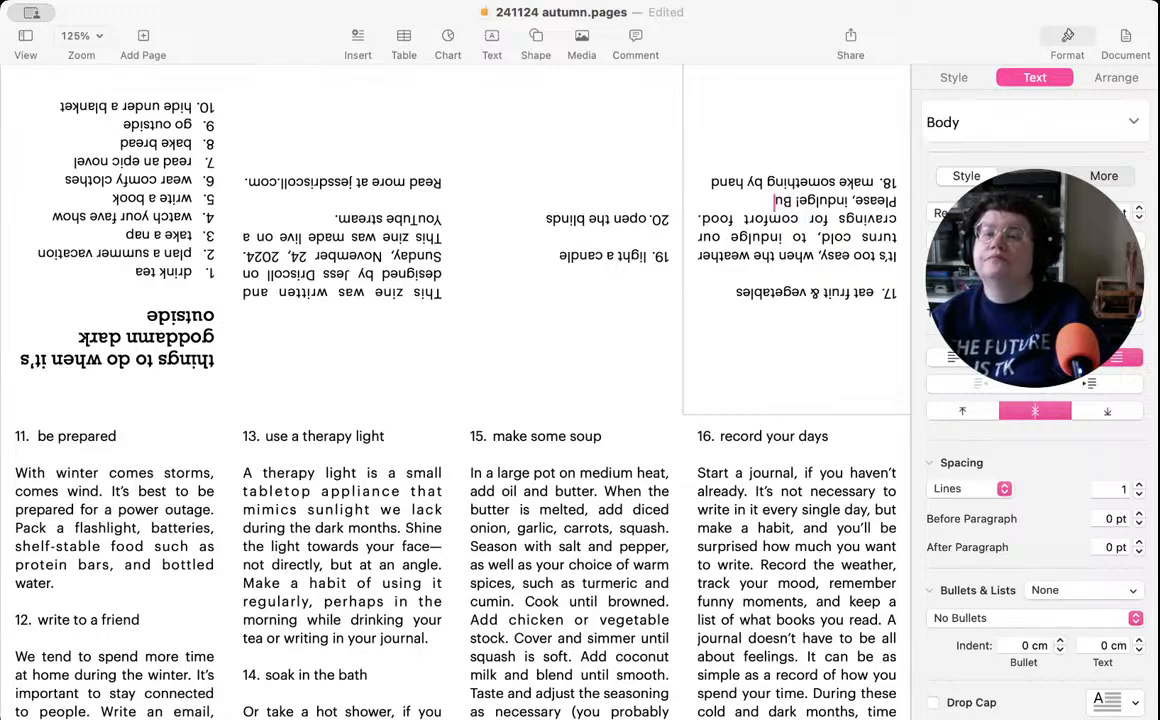
text(t don't fo)
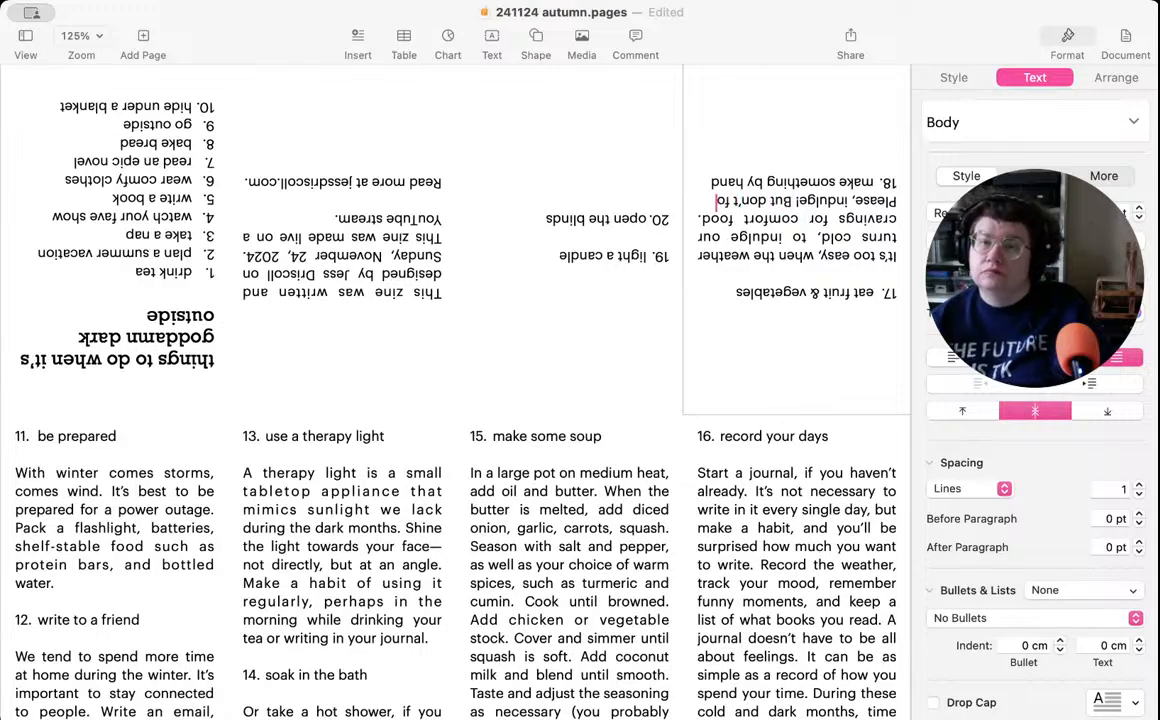
text(rget t)
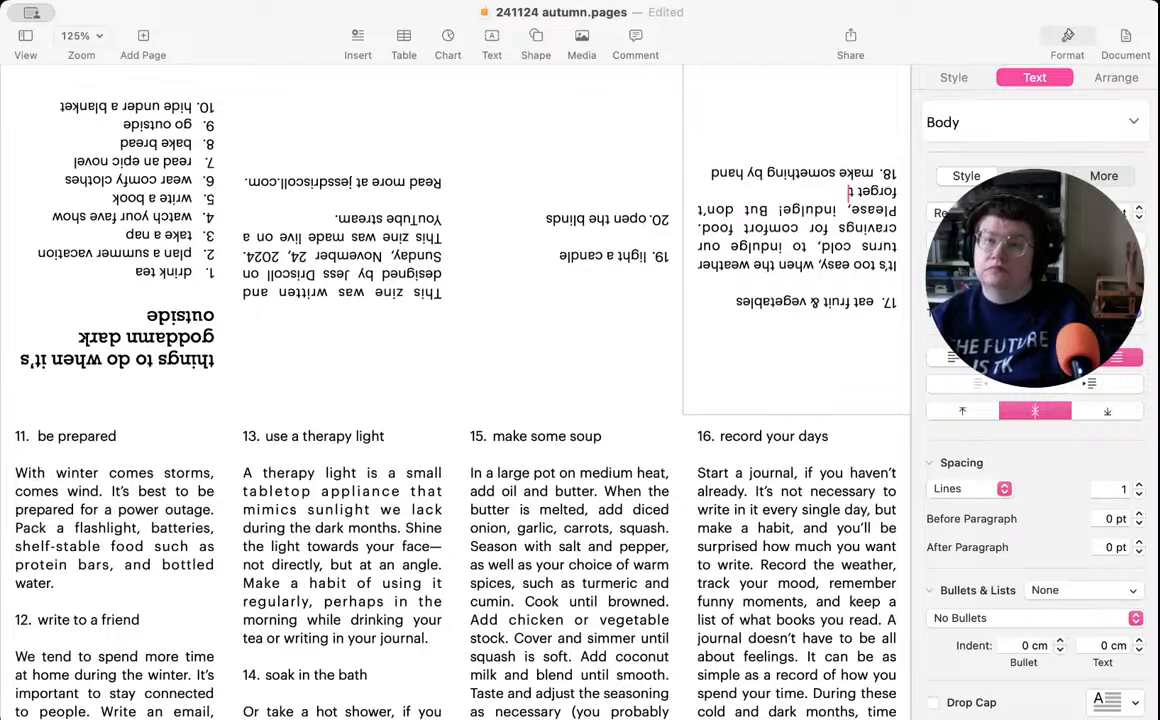
text(o eat some)
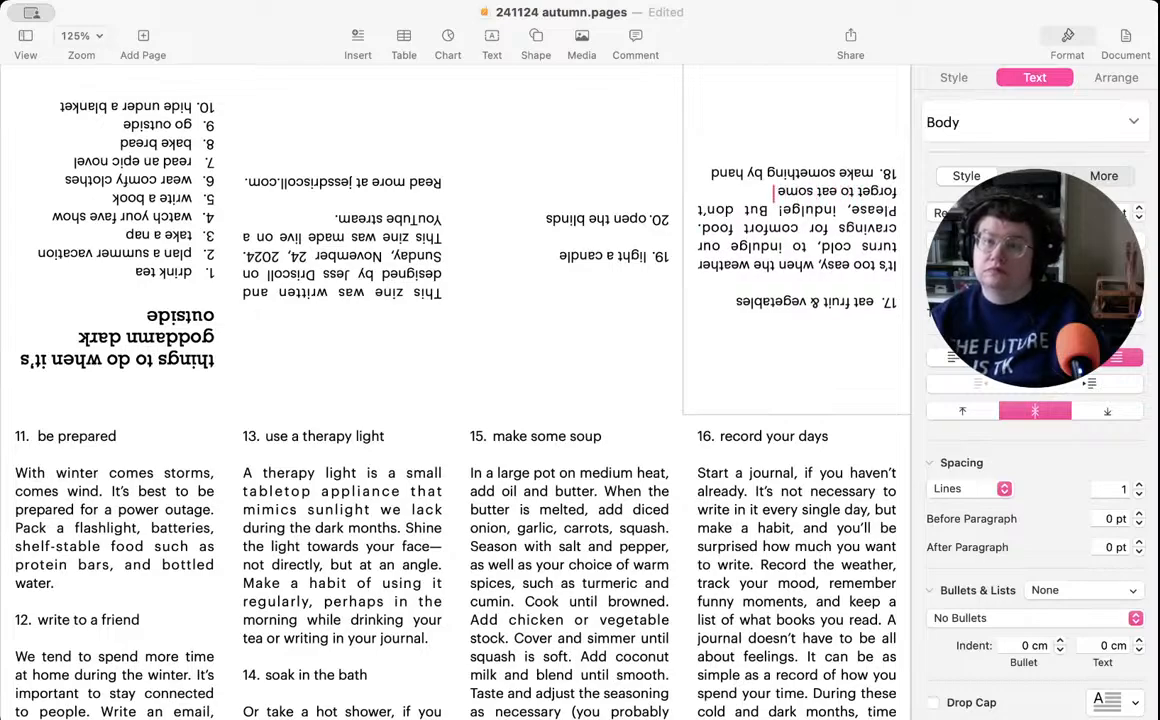
text( colour, too.)
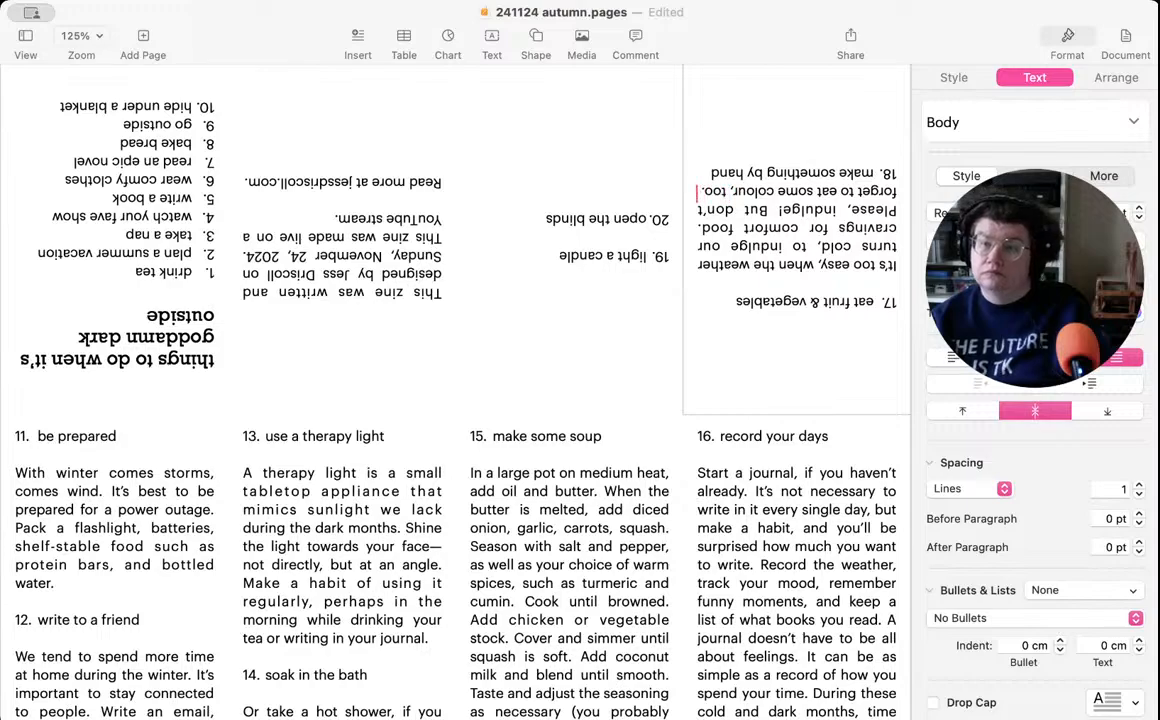
- Continue item 17 with the cooking suggestion "Roast broccoli until charred,"
key(Return)
text(Roast)
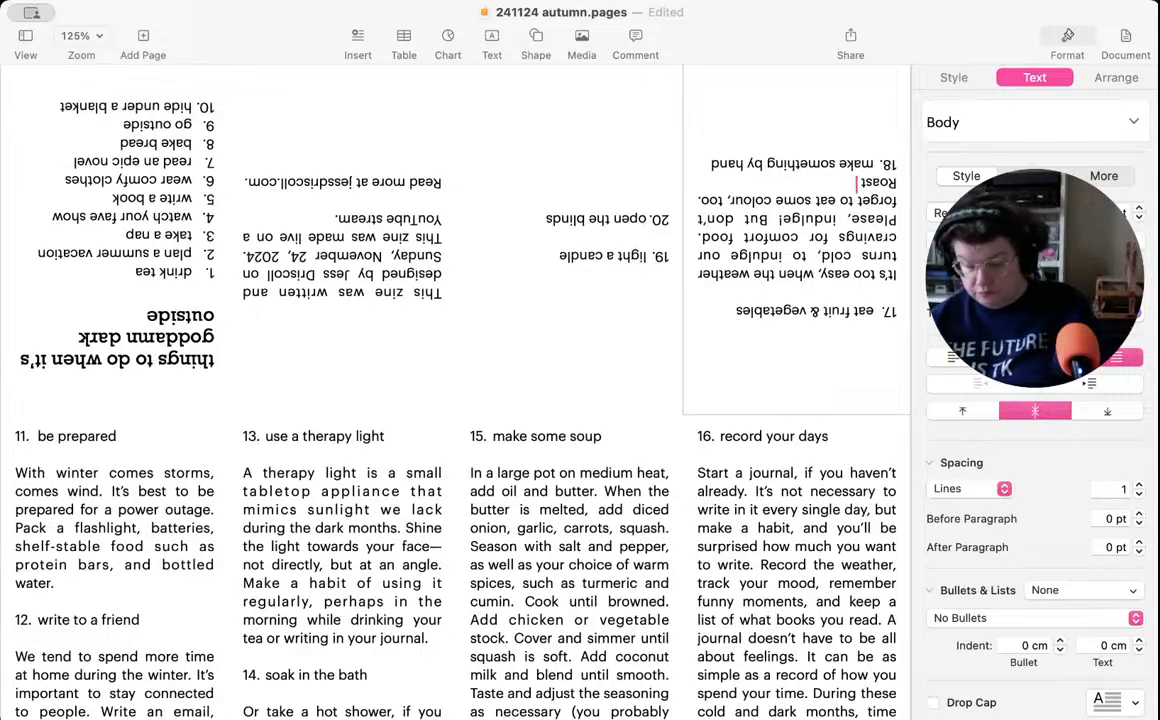
text(broccoli)
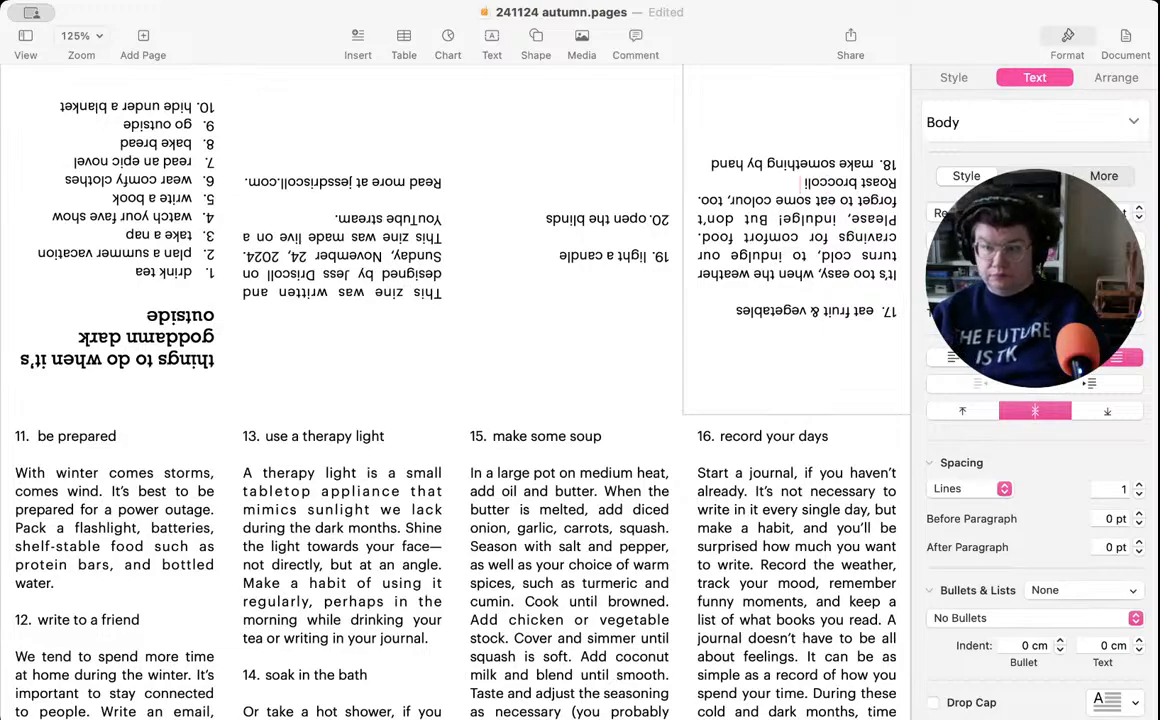
text( un)
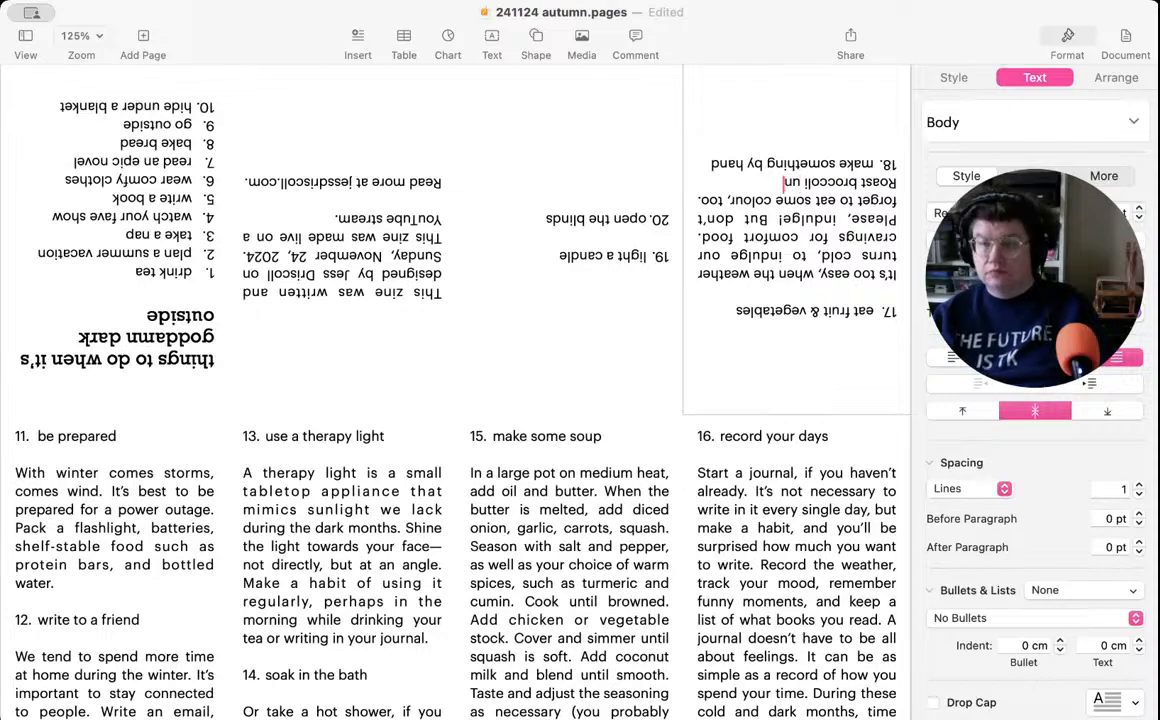
text(til charred,)
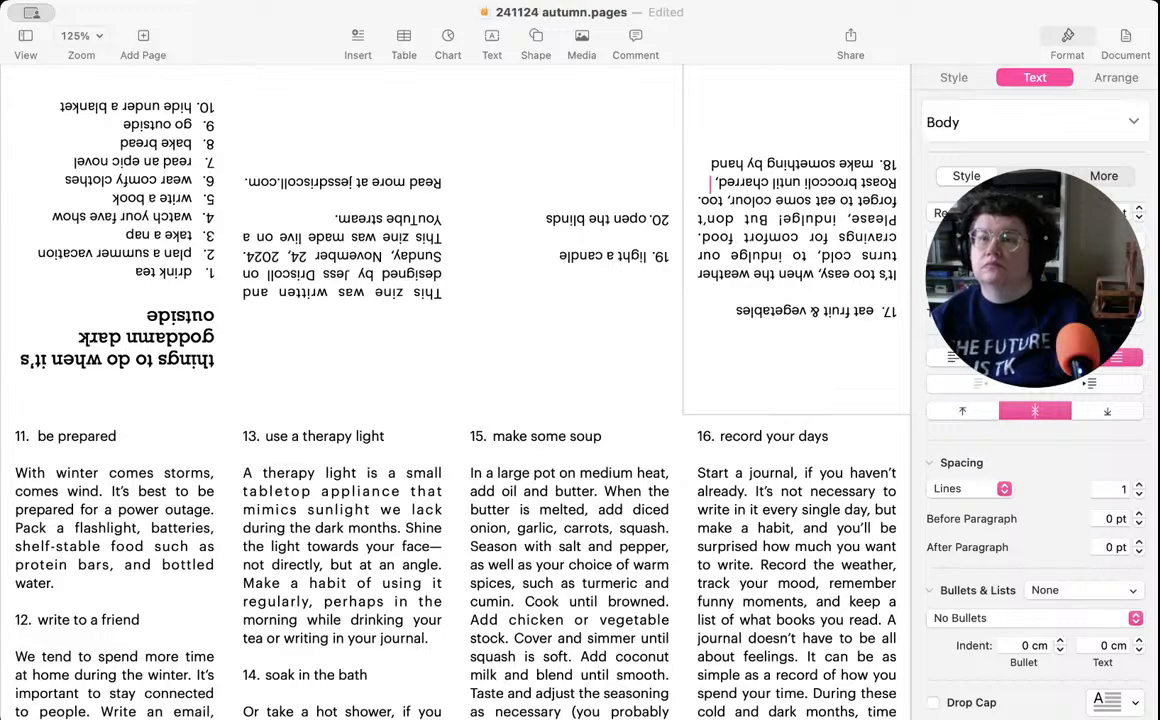
- Continue the item 17 description with the suggestion "make a creamy spinach dip,"
key(Return)
text(make a c)
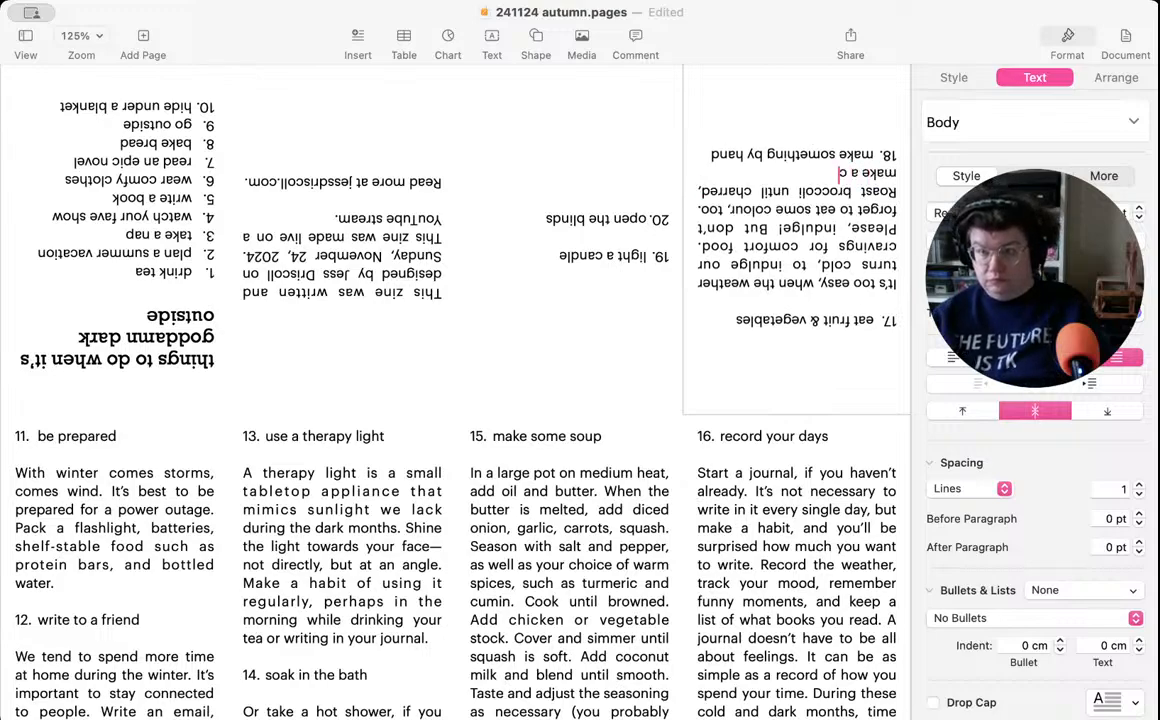
text(reamy spin)
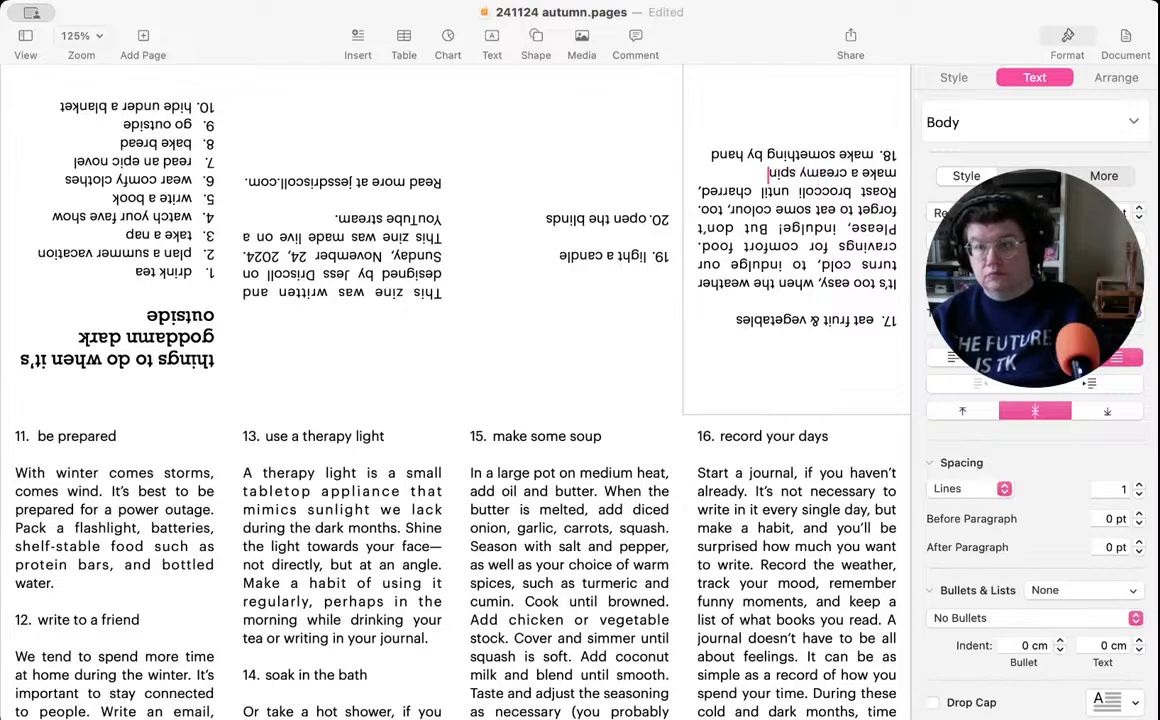
text(ach dip, ke)
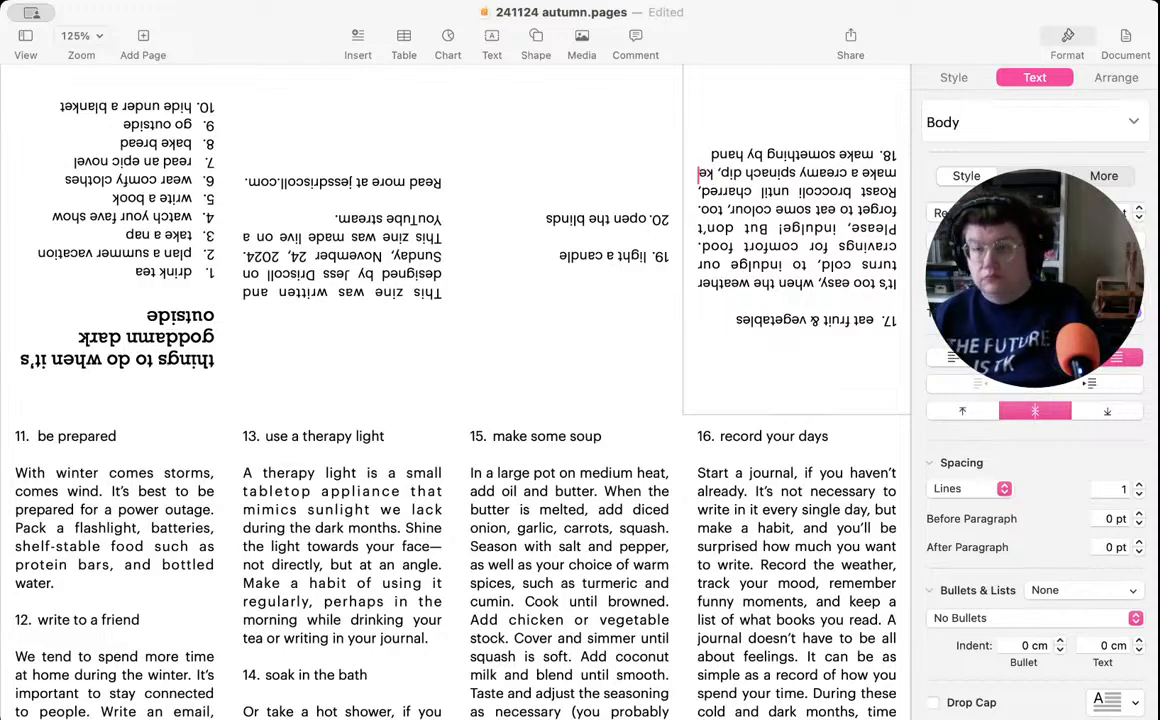
- Add the suggestion "keep carrot sticks and dip on hand" to the item 17 description
key(Return)
text(keep carrot)
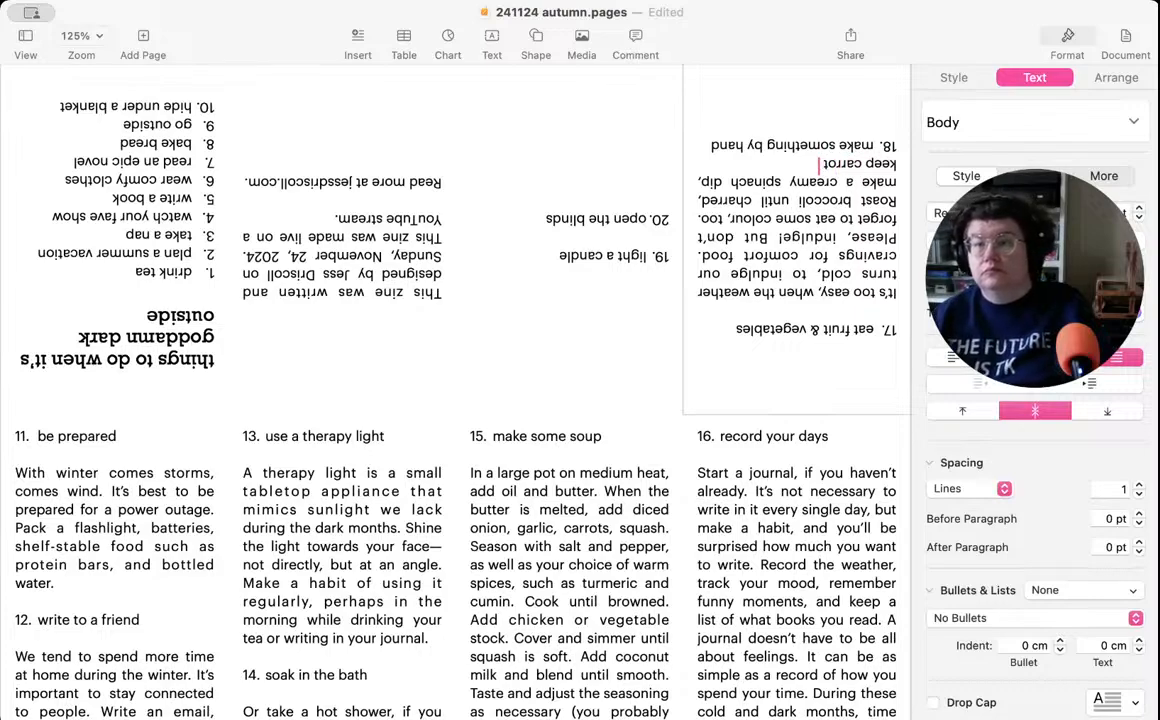
text( sticks and)
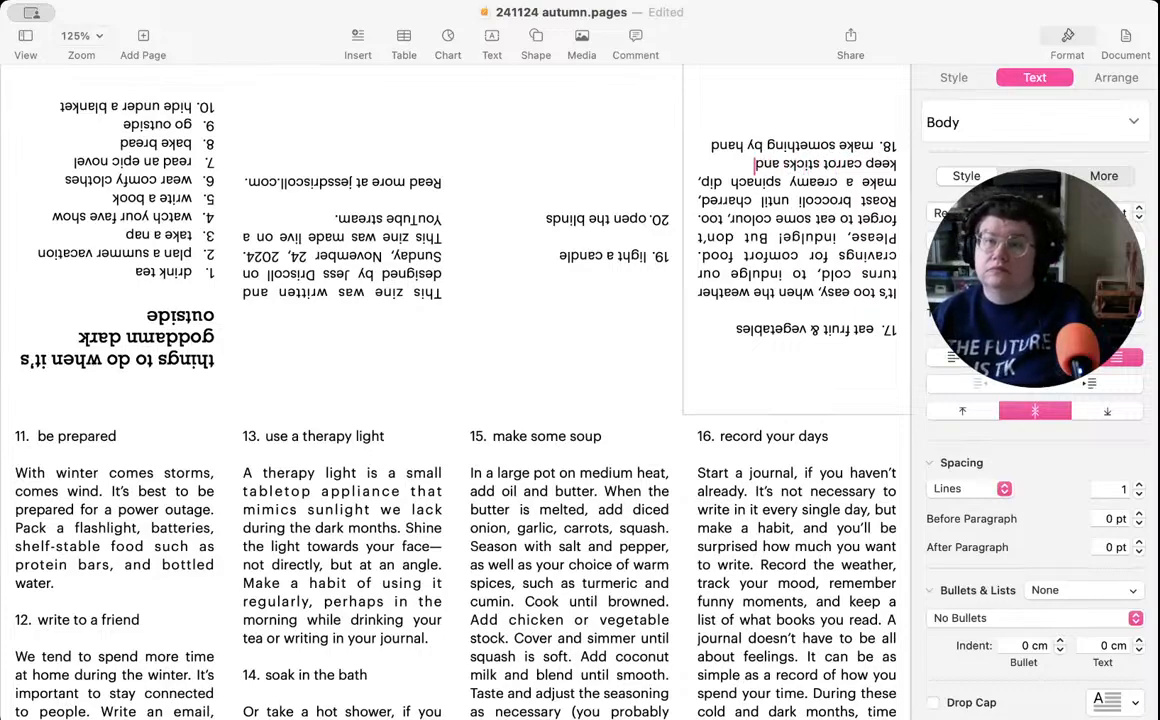
text( dip on hand)
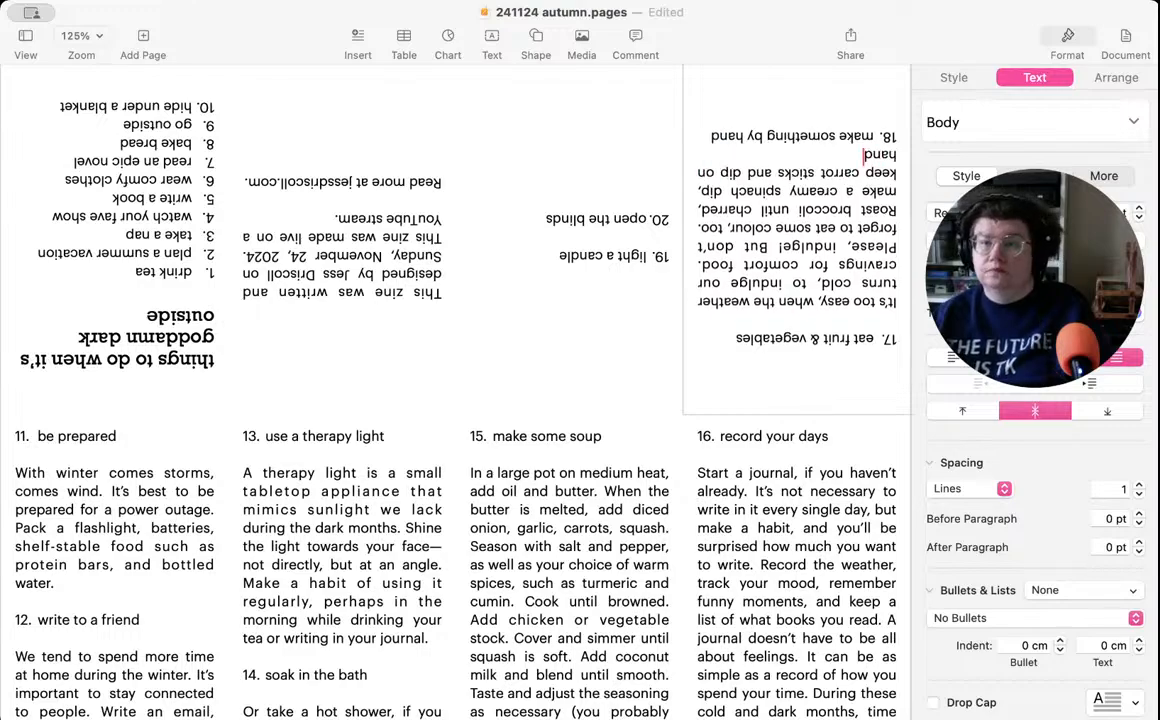
text(, and)
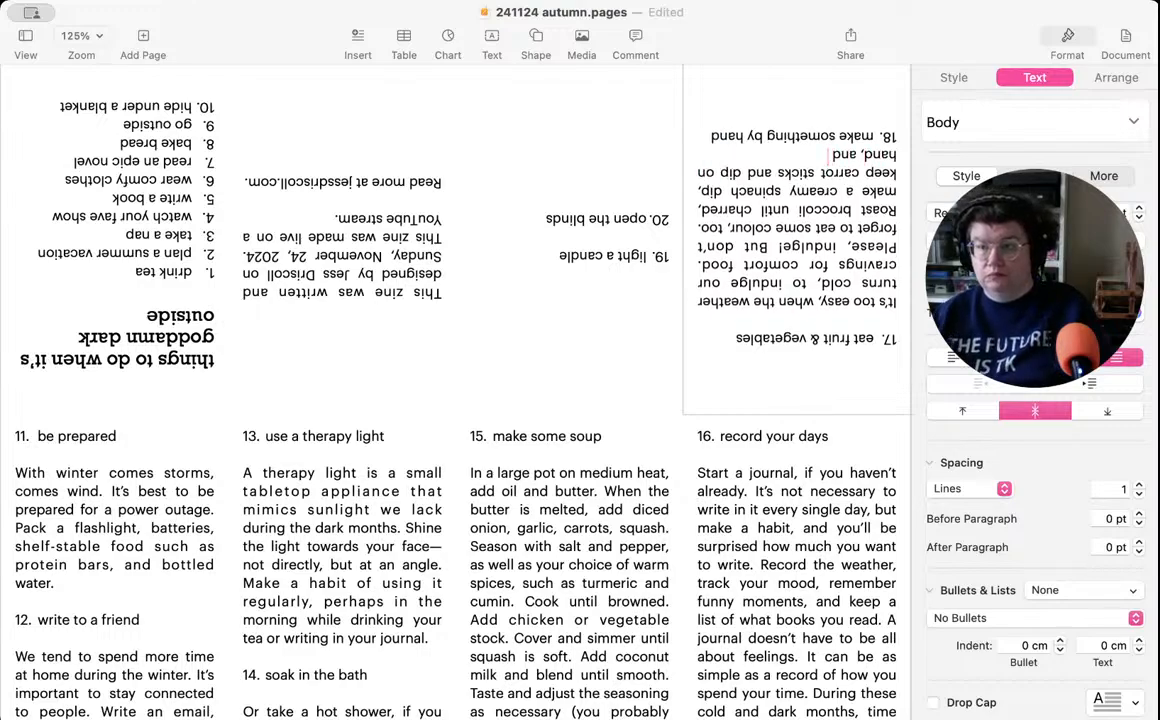
- Finish the item 17 description with ", bake those bananas into banana bread." and leave a blank line before item 18
key(BackSpace)
key(BackSpace)
key(BackSpace)
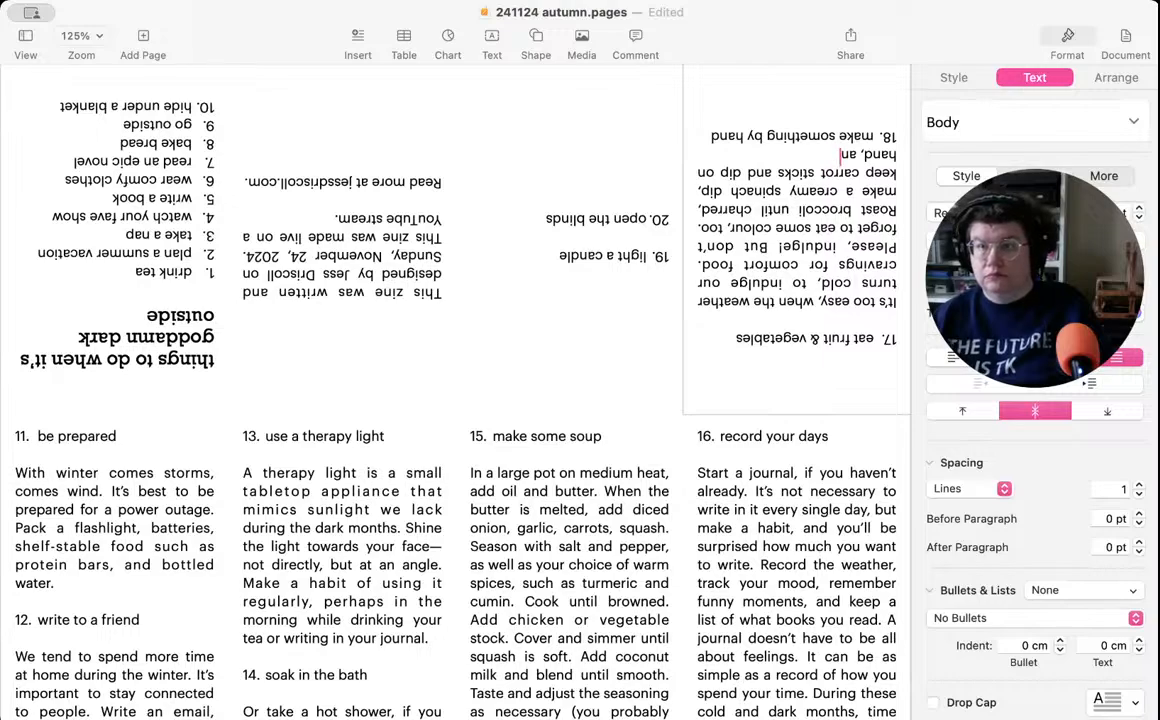
text(bake)
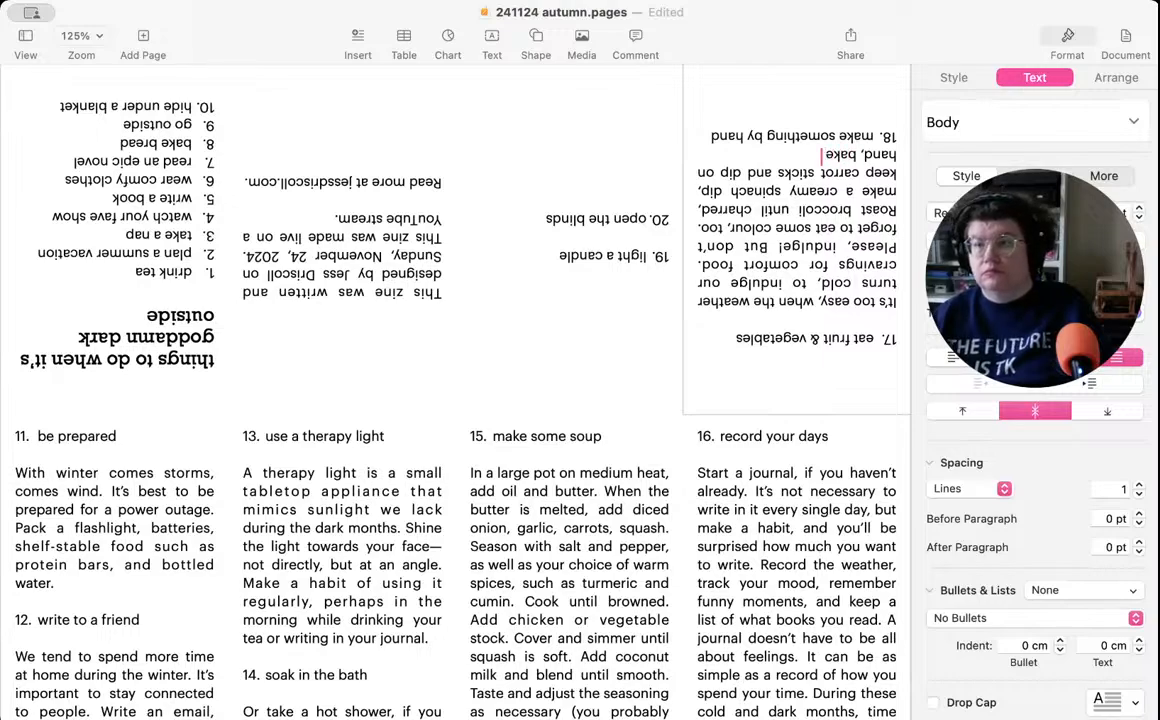
text( those b)
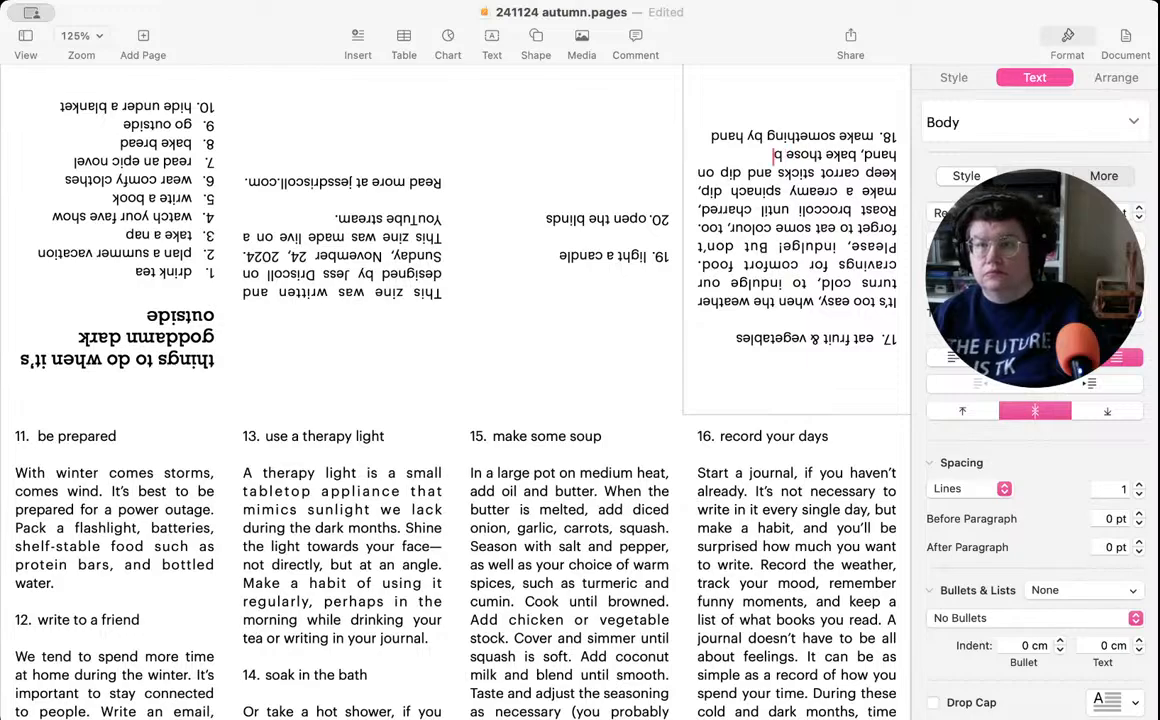
text(ananas in)
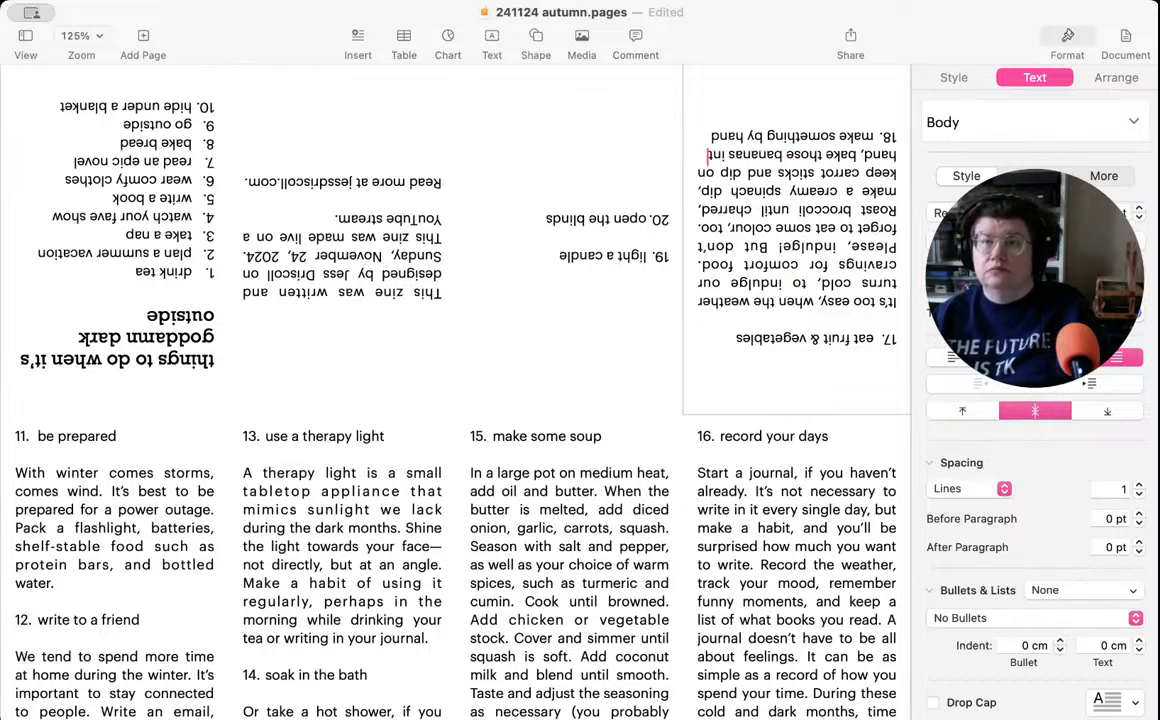
text(to ban)
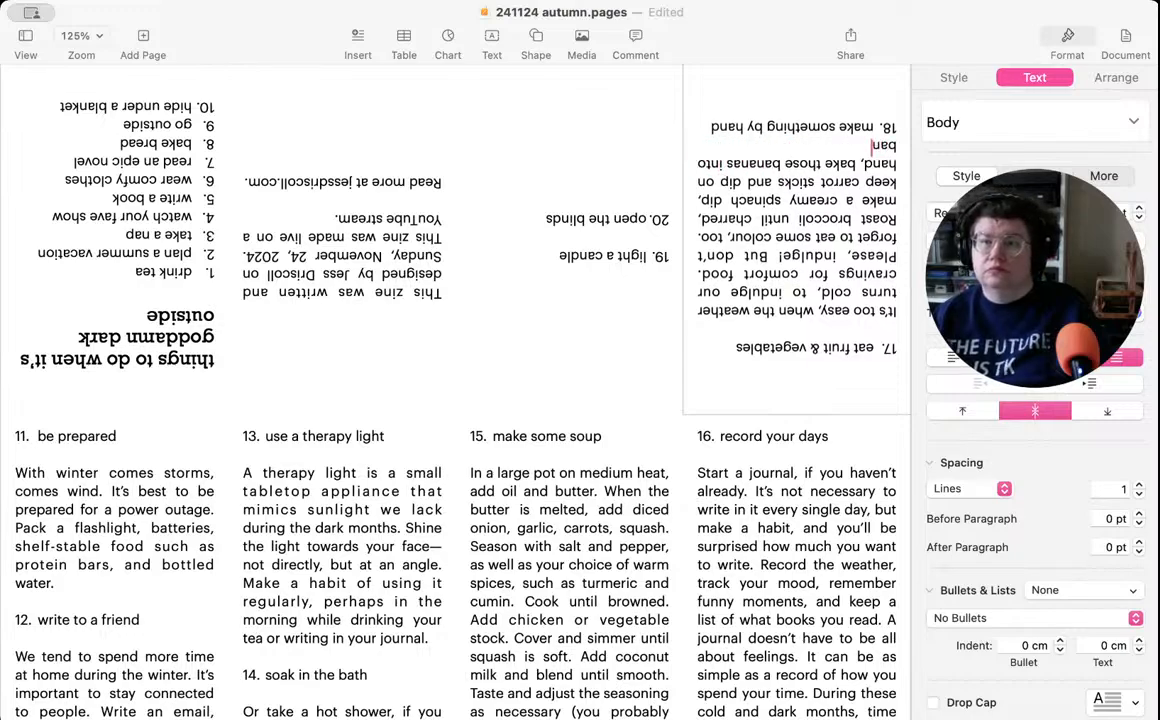
text(ana bread.)
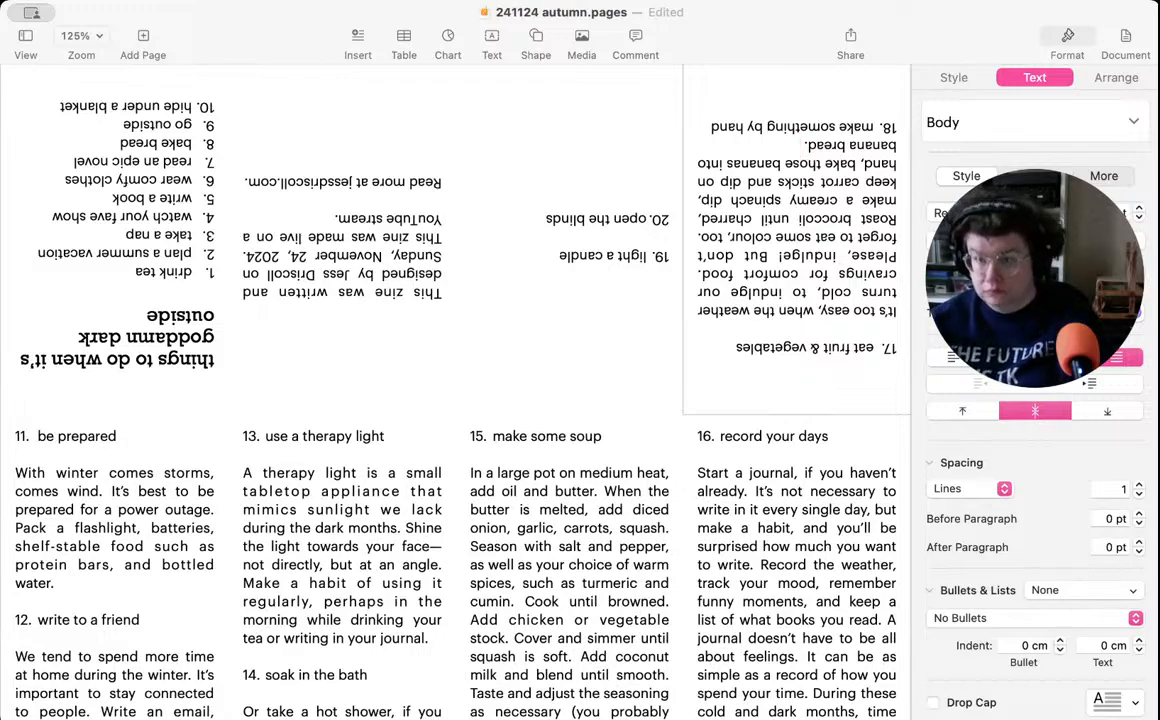
key(Return)
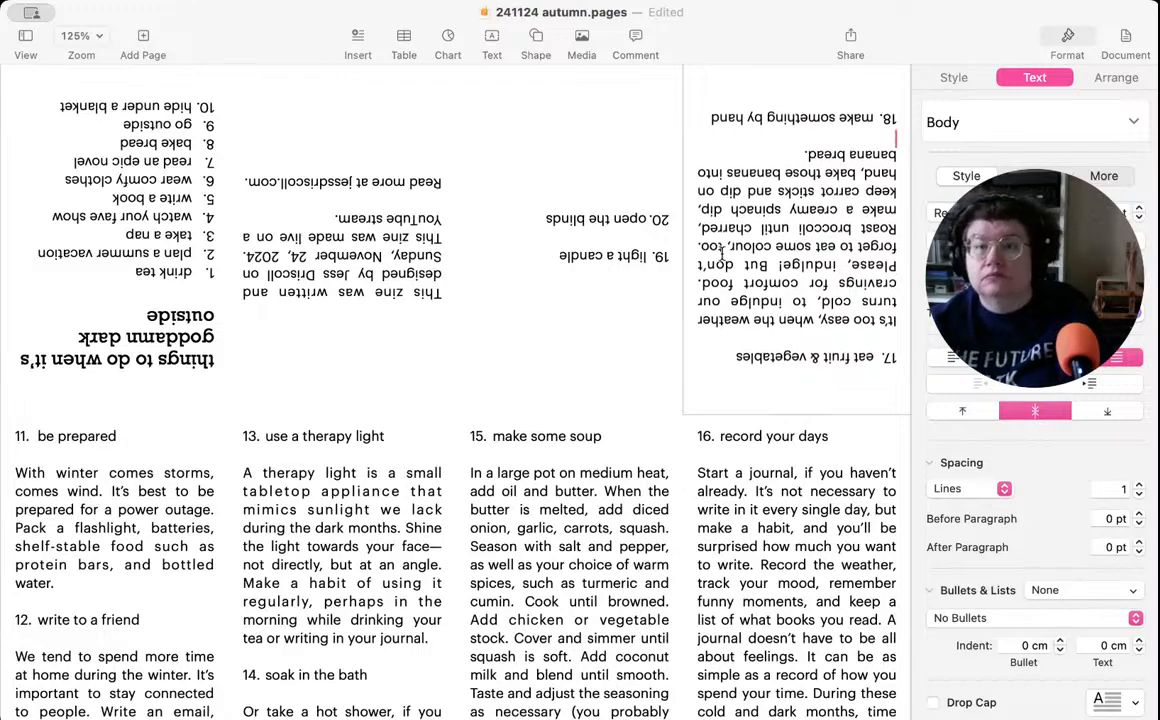
- Delete the title "light a candle" from item 19, keeping its number
click(586, 261)
double_click(566, 259)
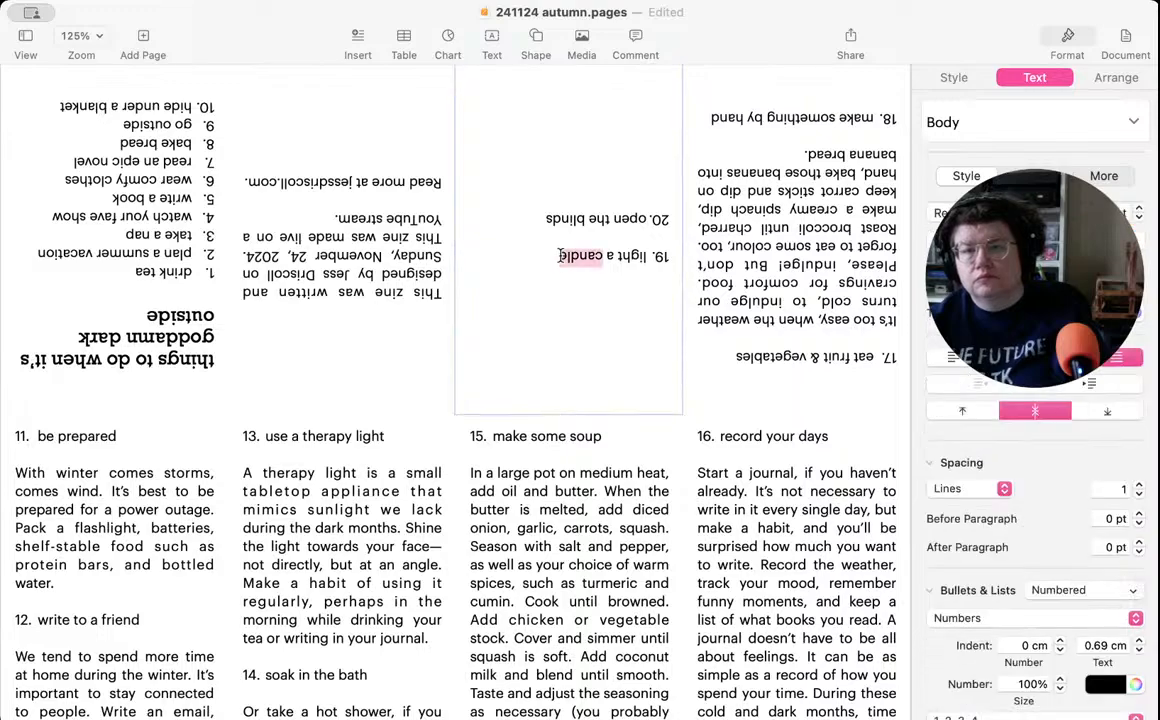
drag(549, 256, 643, 256)
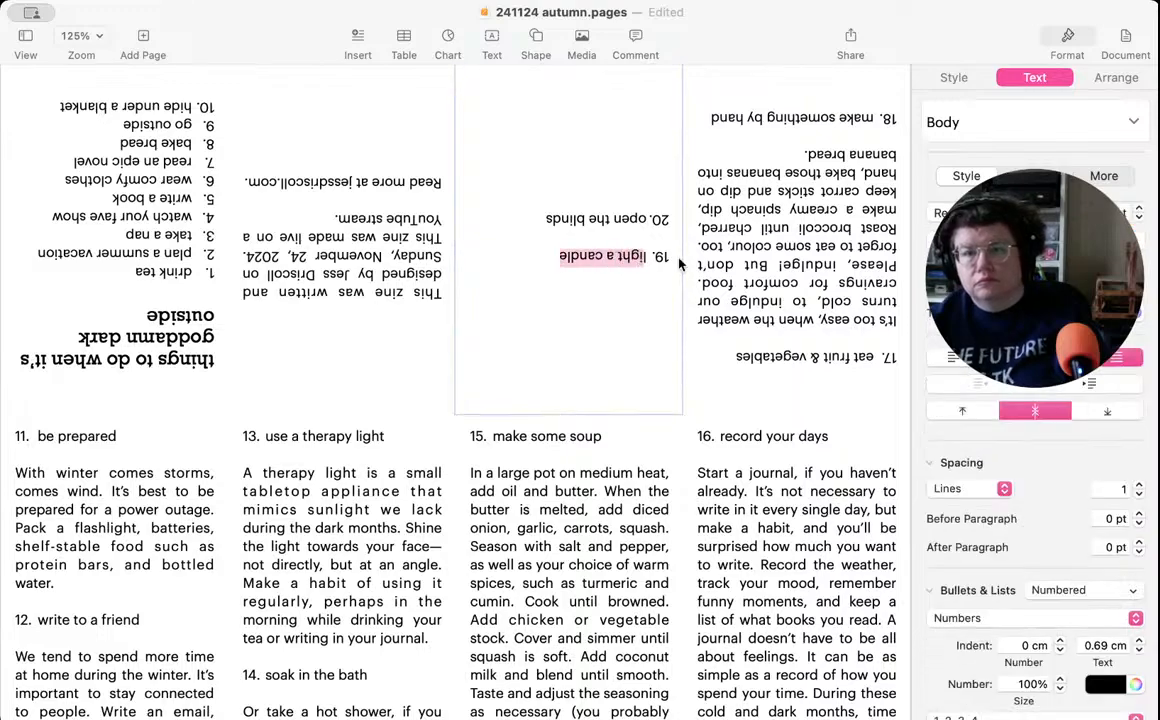
click(540, 256)
drag(540, 256, 648, 255)
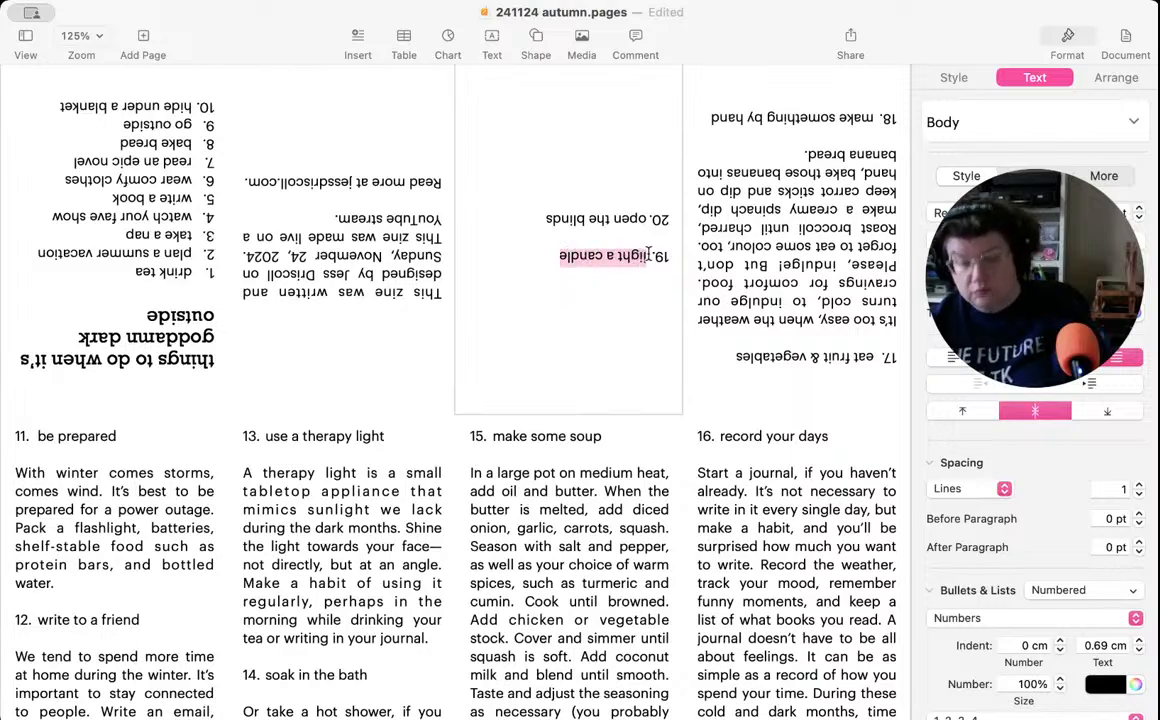
key(BackSpace)
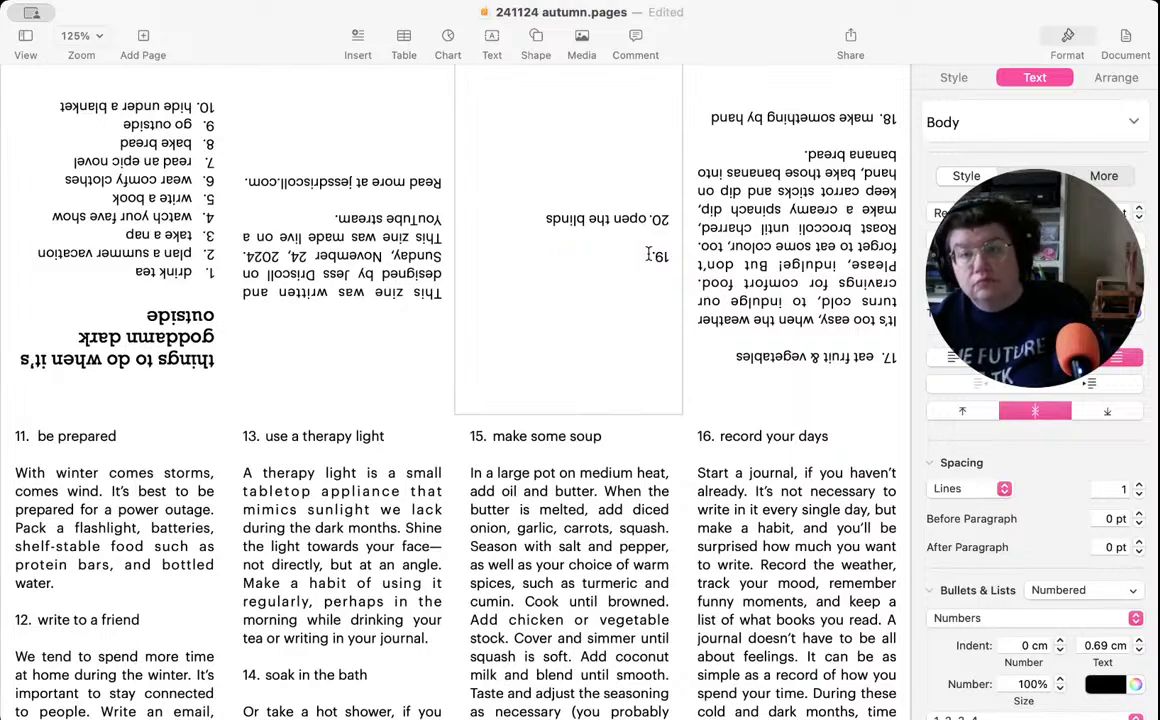
- Replace the title of item 18 with "light a candle"
click(711, 119)
click(706, 118)
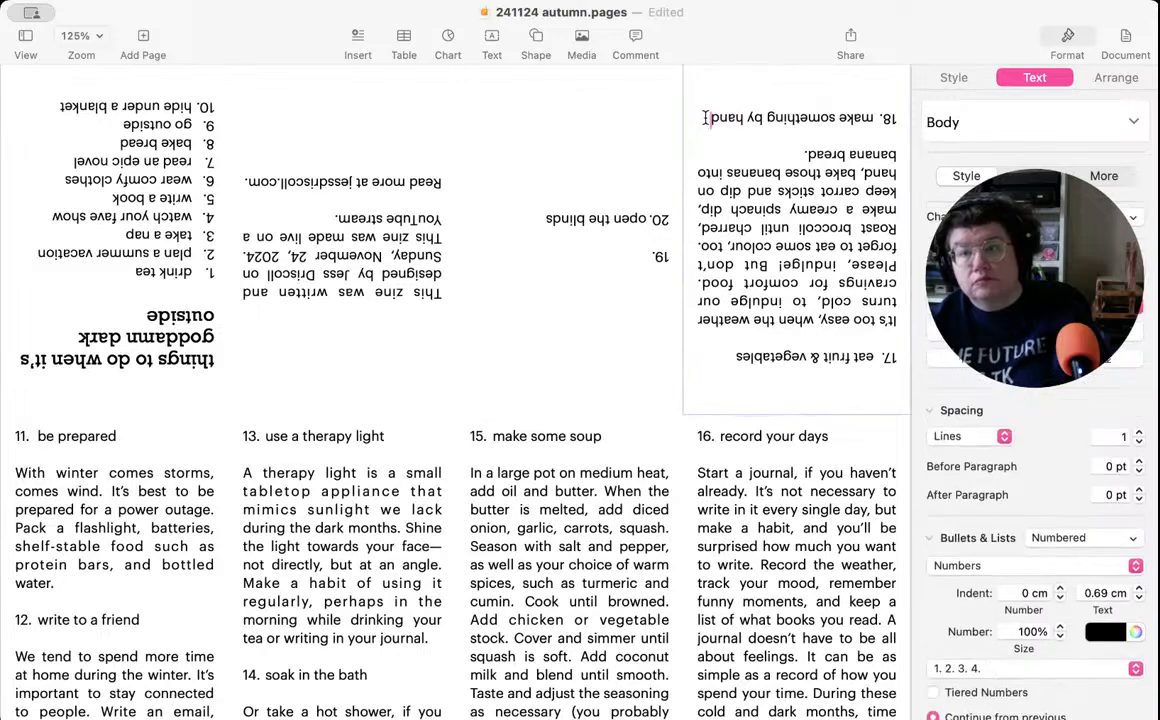
drag(705, 118, 872, 117)
text(light a candle)
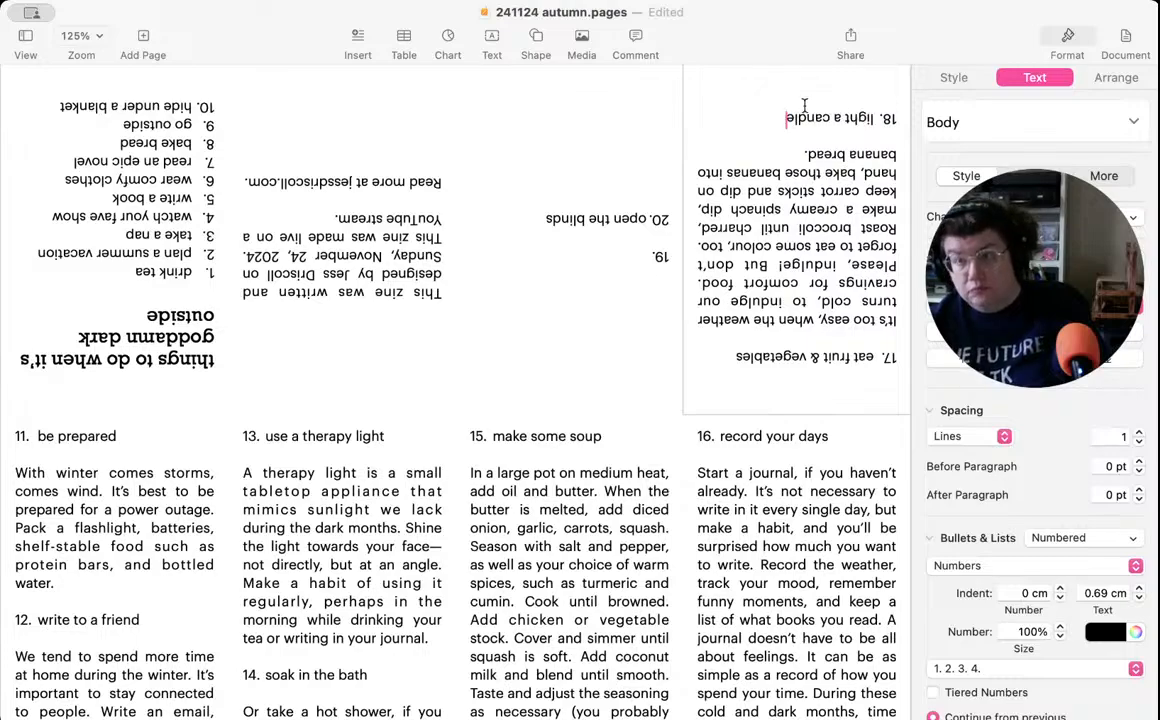
- Start a description below the item 18 title, after a blank line, with "A candle isn't just light and warmth."
key(Return)
key(Return)
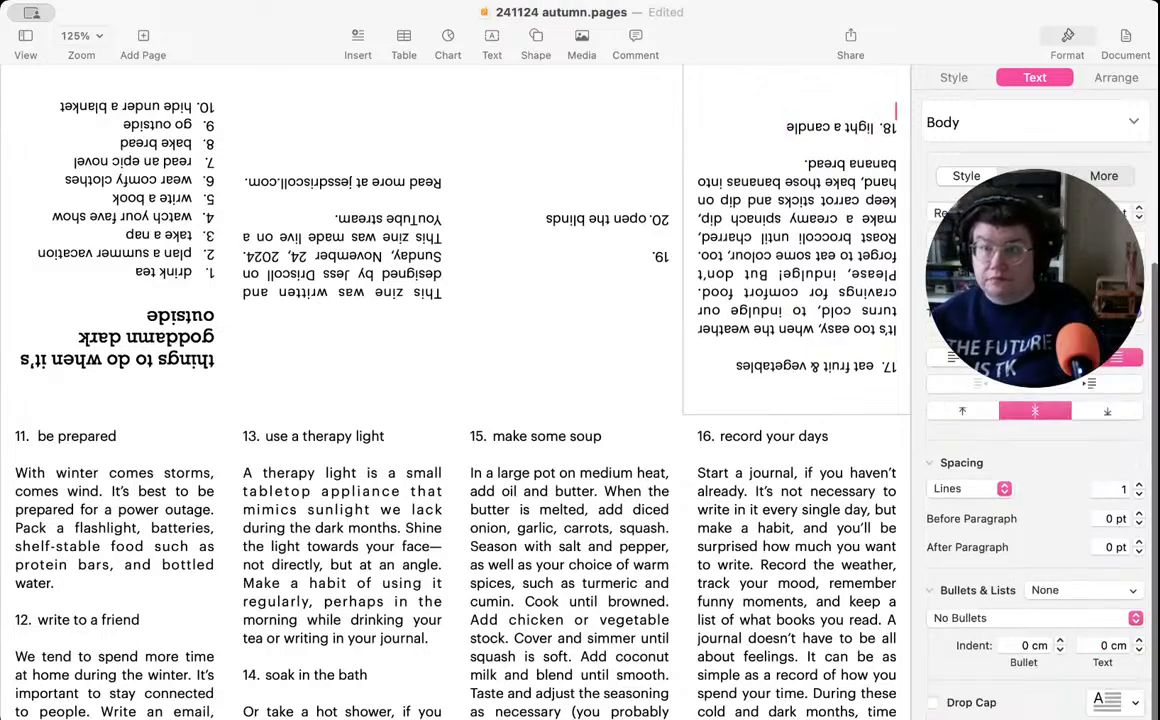
key(Return)
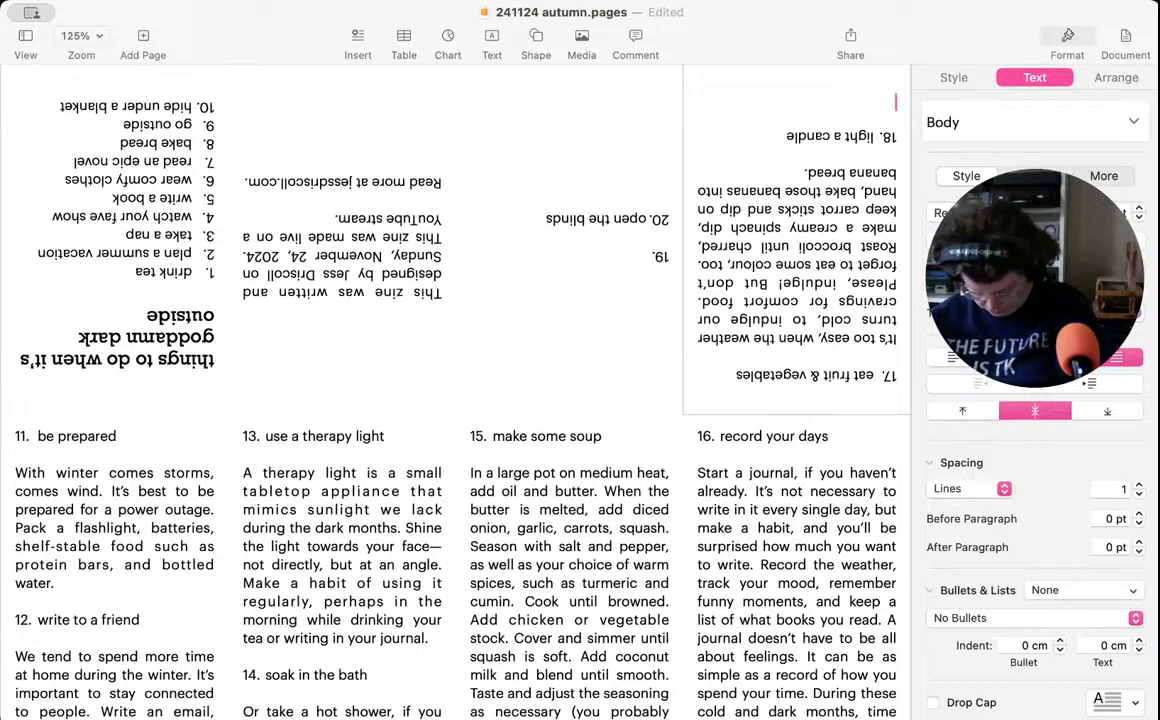
text(A can)
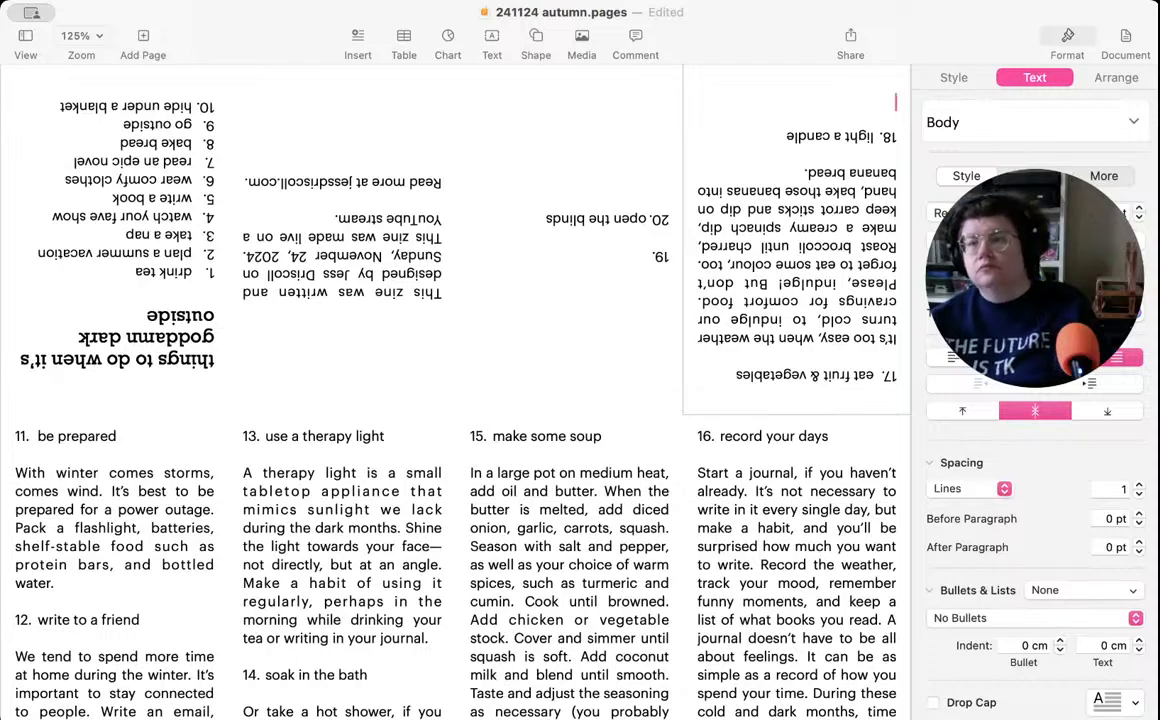
text(dle)
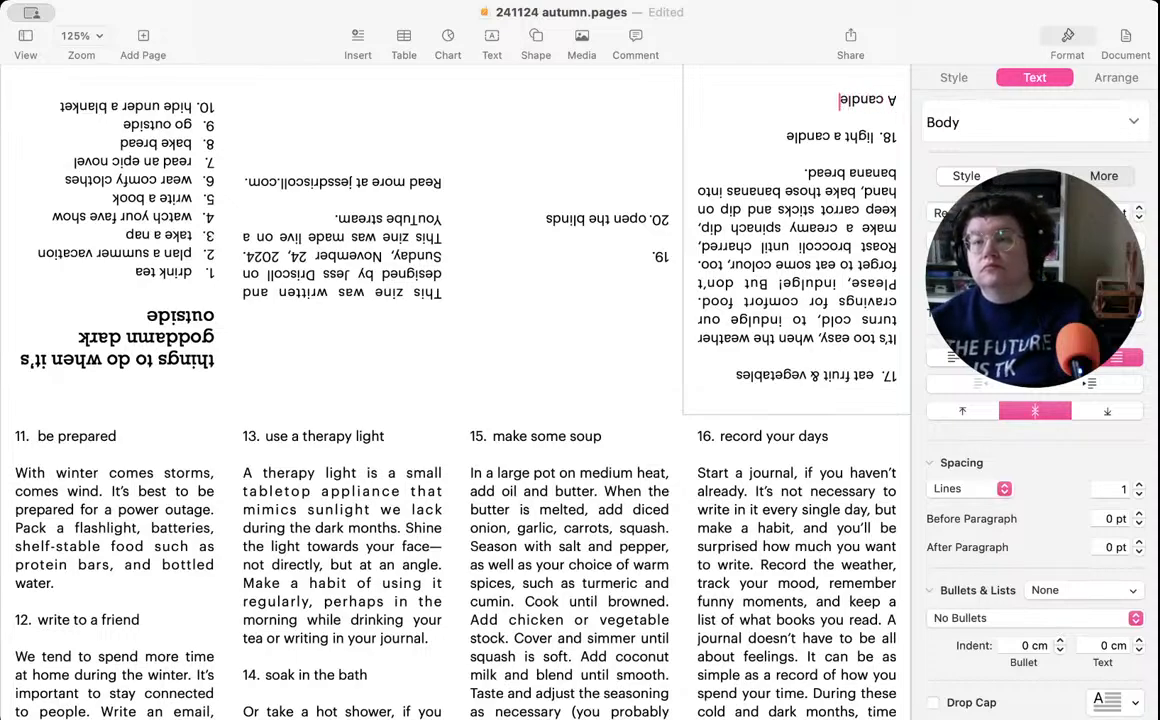
text( isn't just)
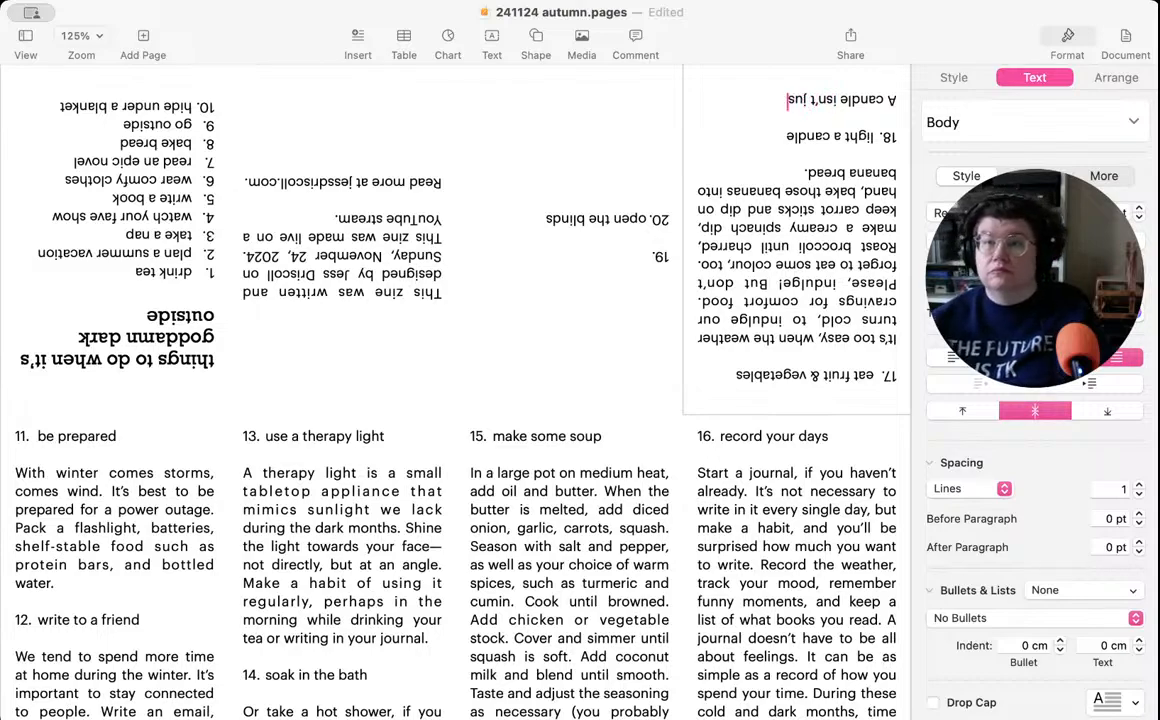
key(BackSpace)
key(BackSpace)
key(BackSpace)
text(ust lig)
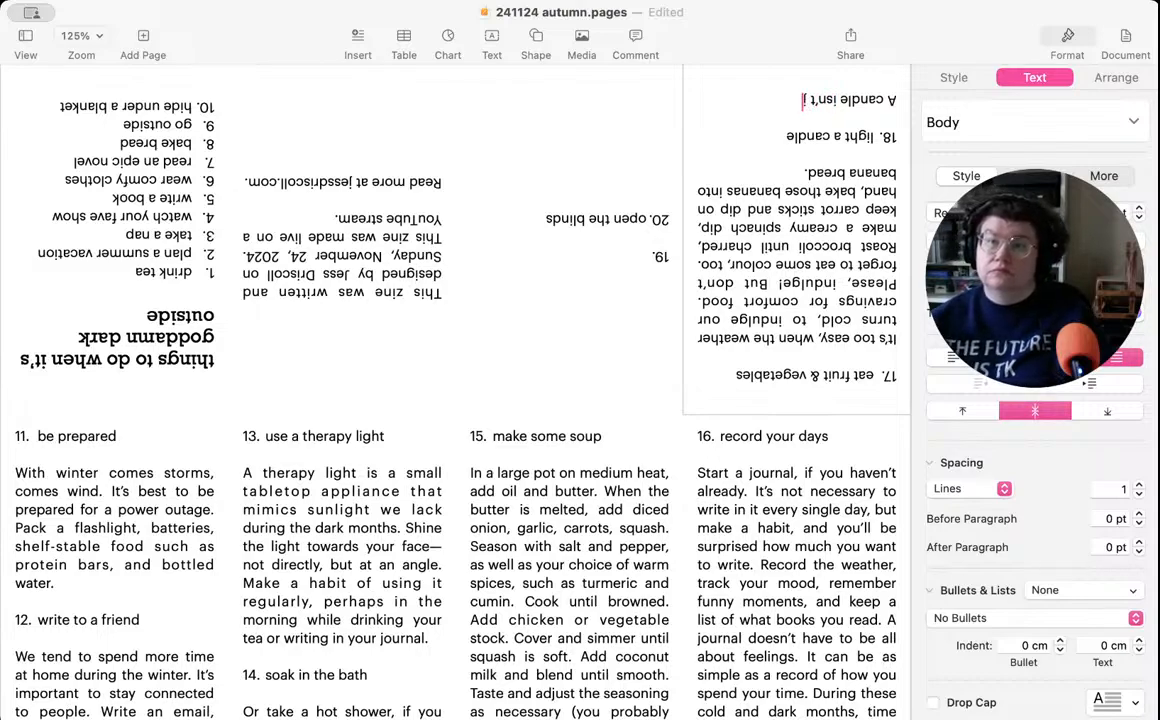
text(ht and)
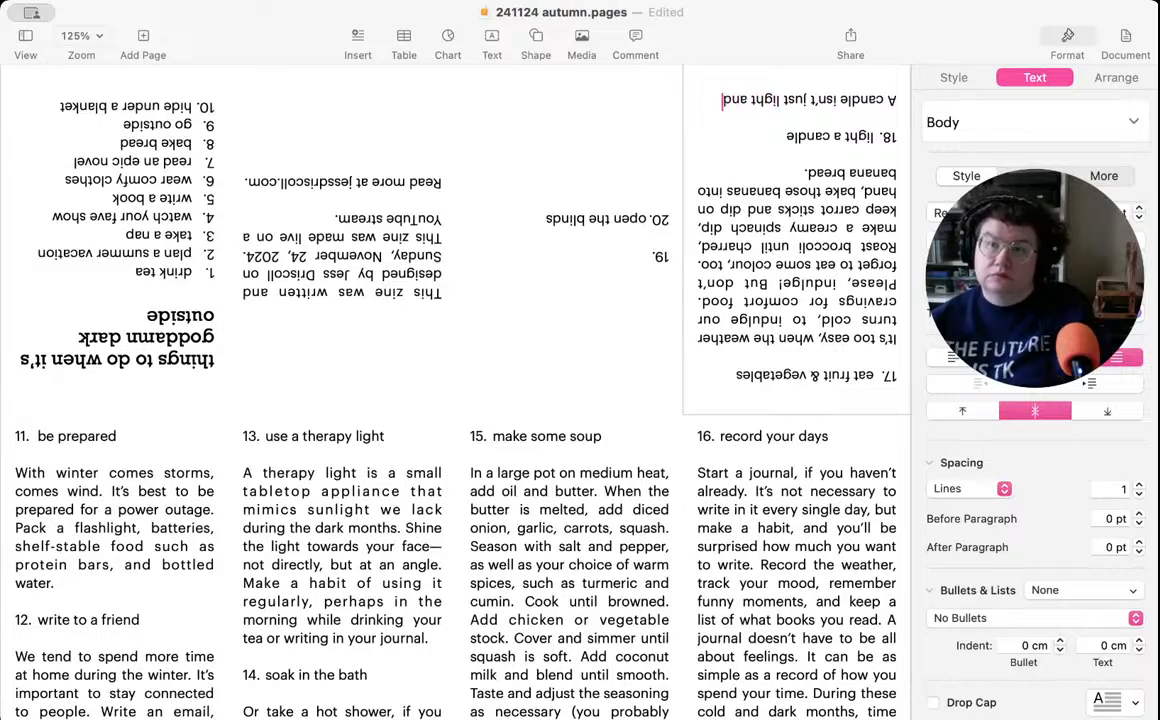
text( warmth.)
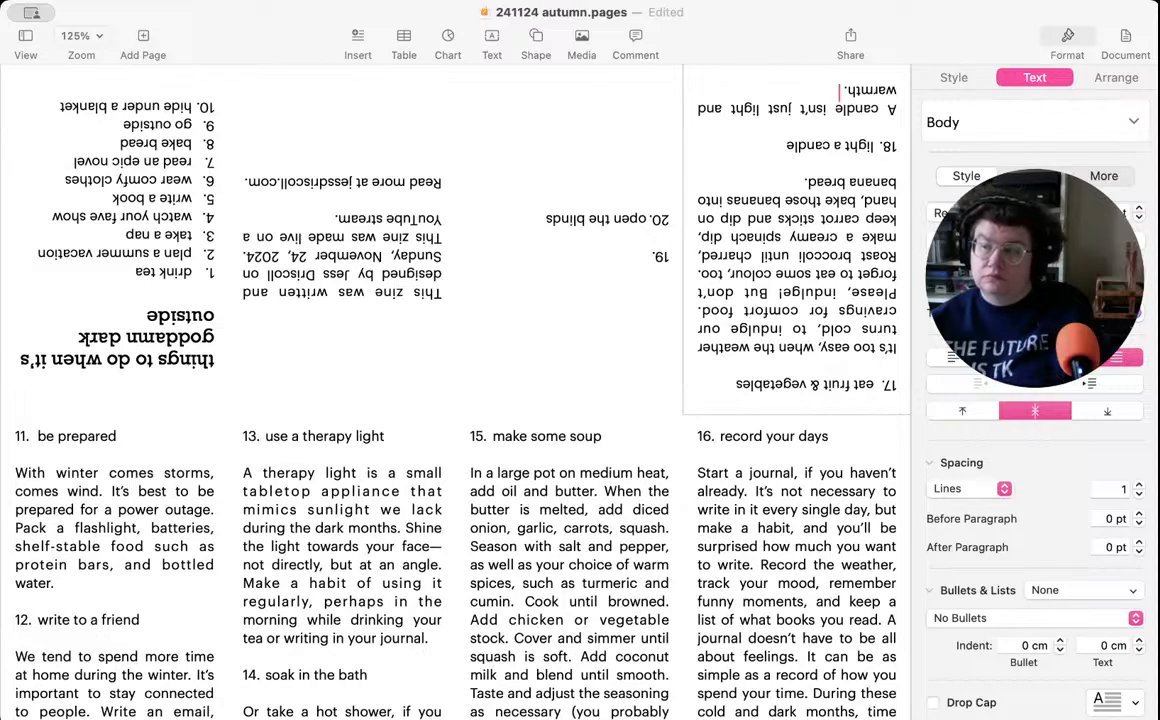
- Continue the item 18 description with "A scented candle in a treat for the senses in the da"
text(A scented candle)
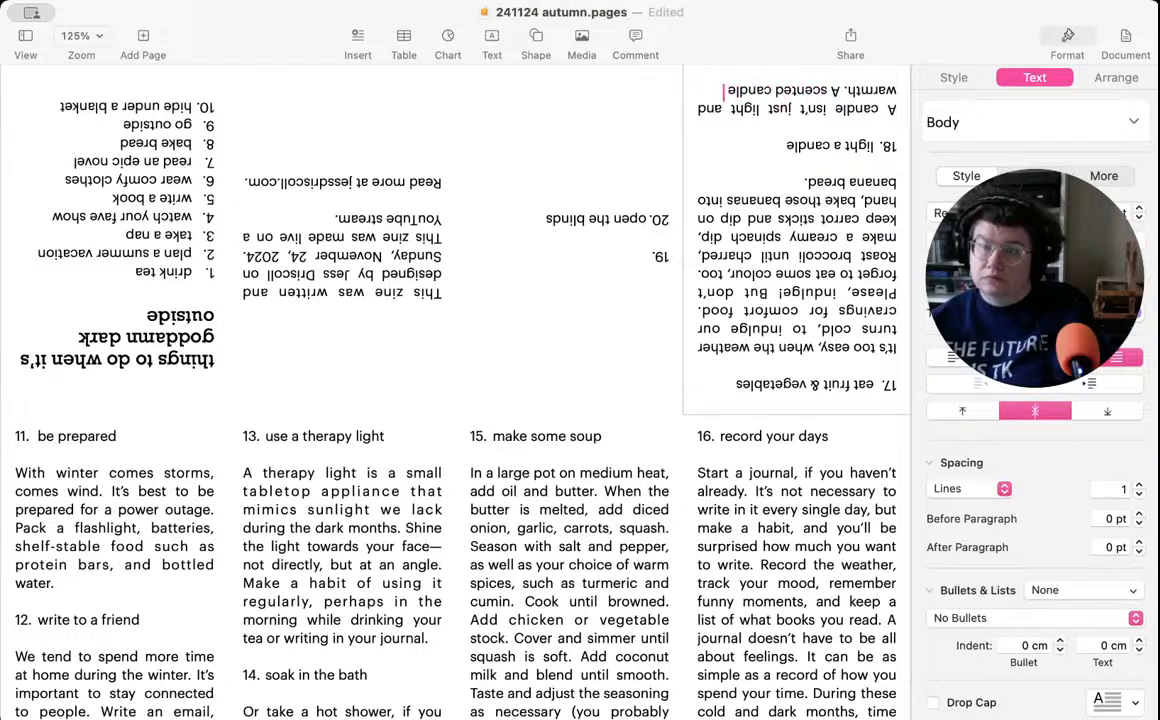
text( brin)
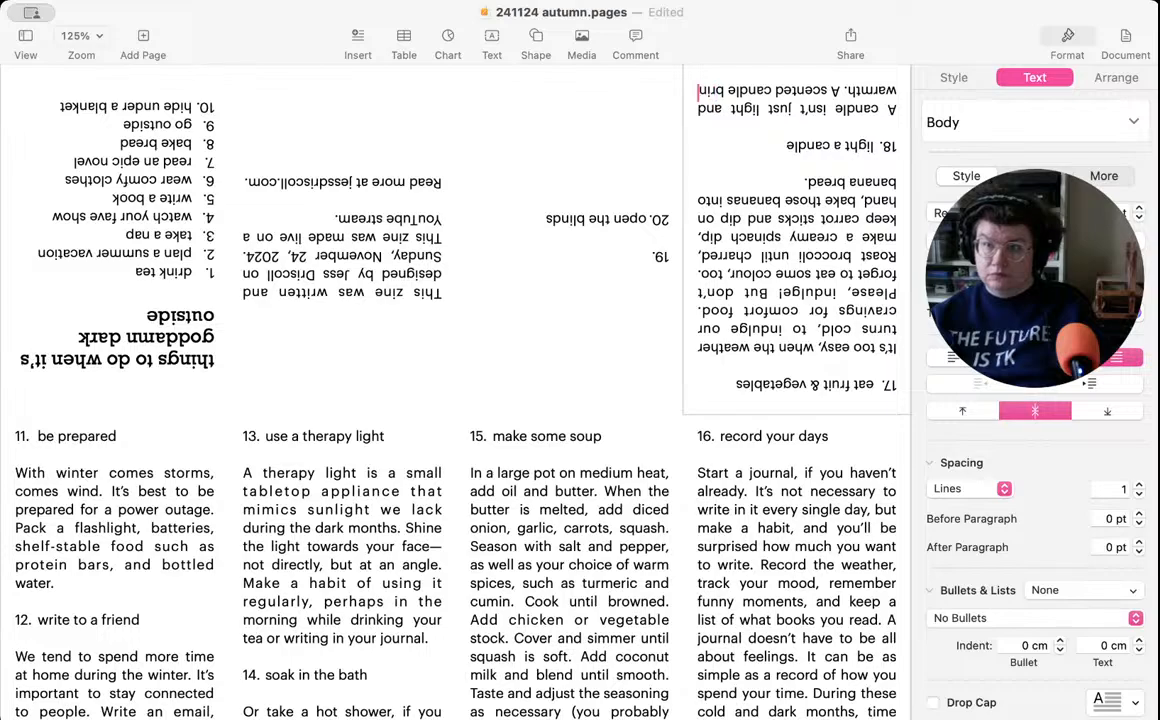
text(gs)
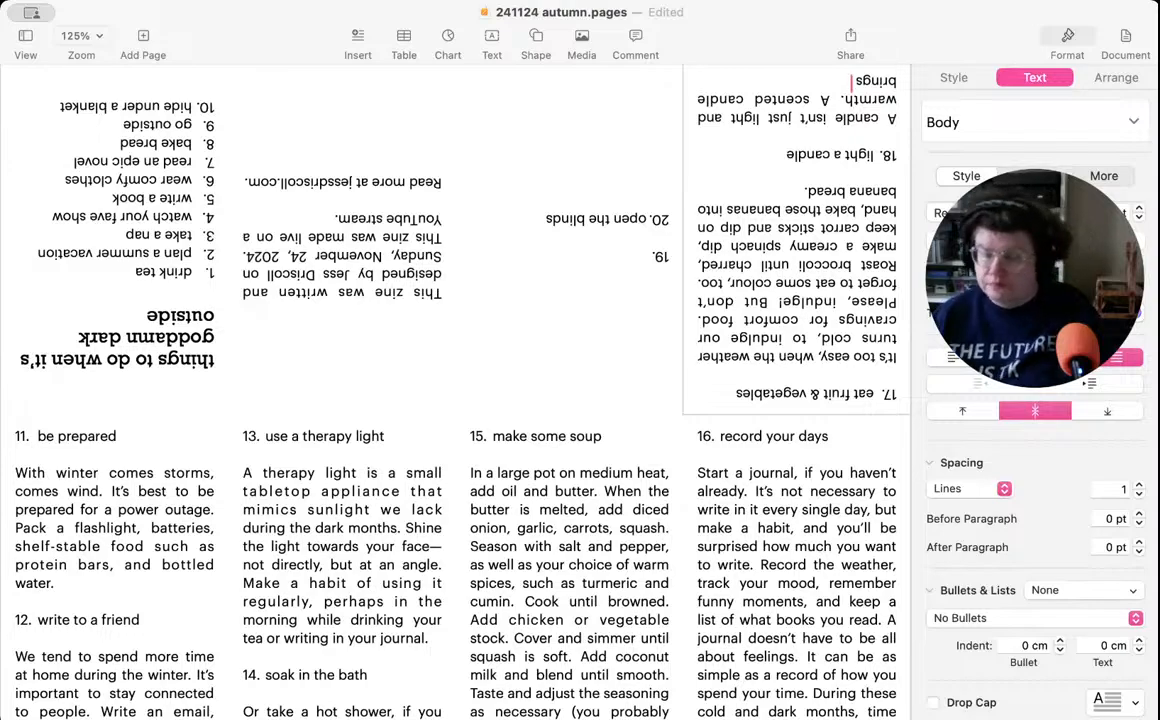
key(alt+BackSpace)
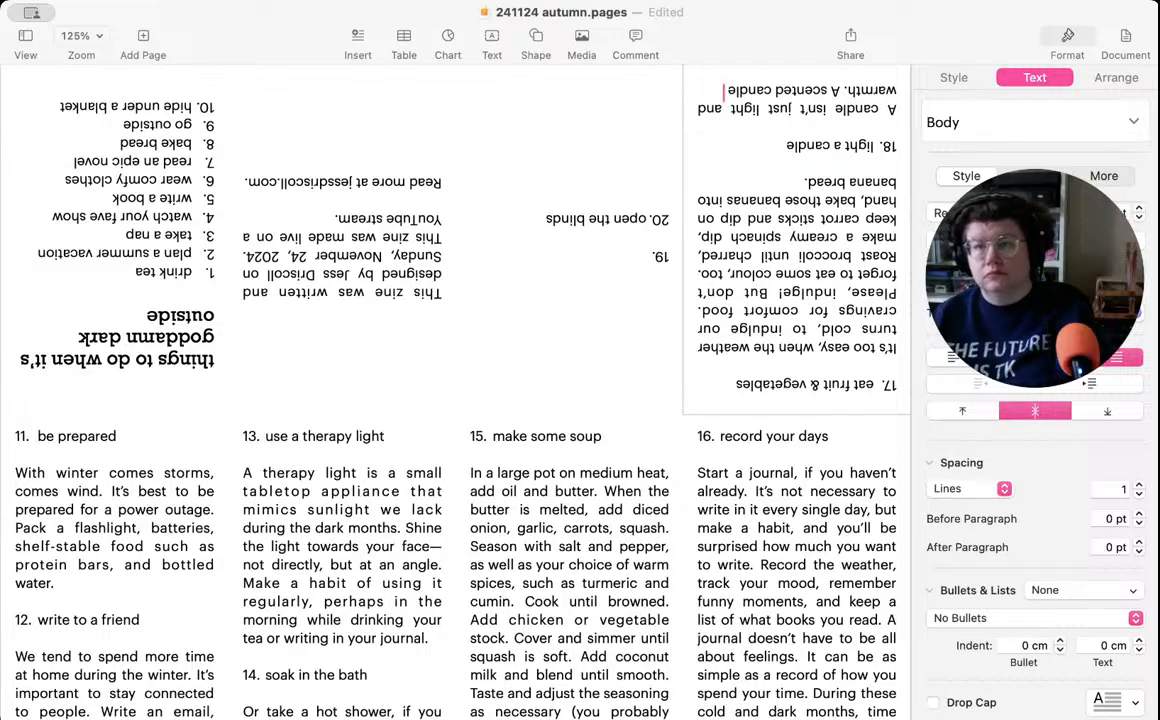
text(in a)
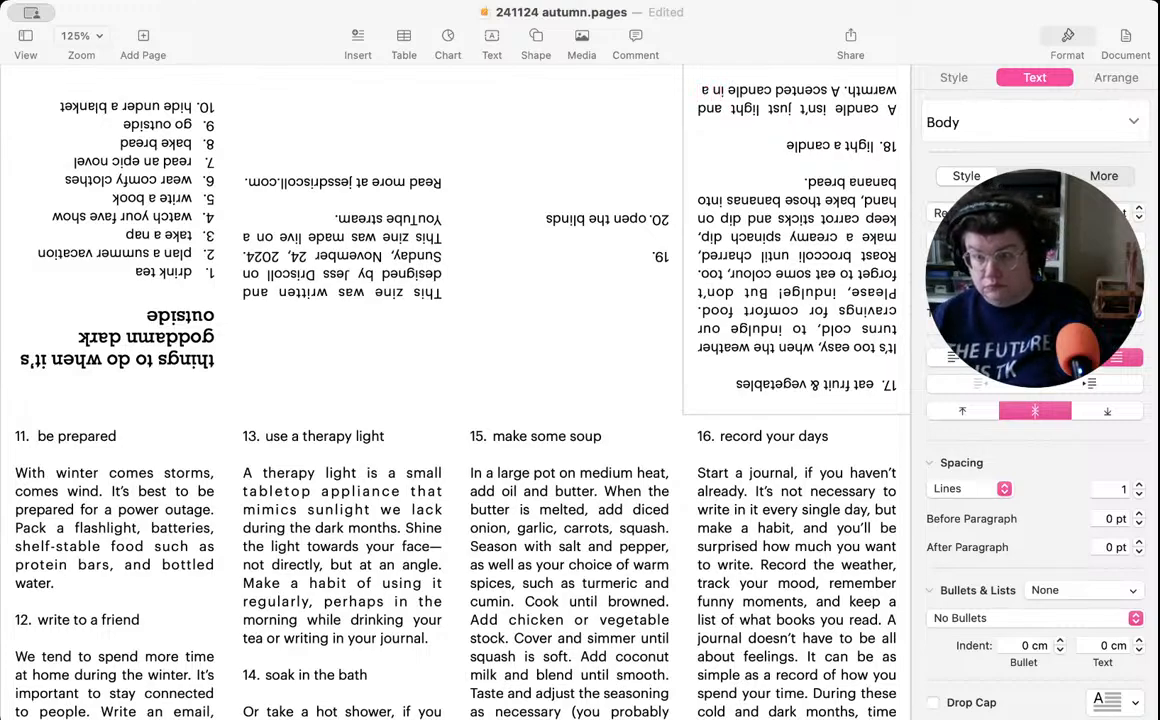
text( treat for the senses in)
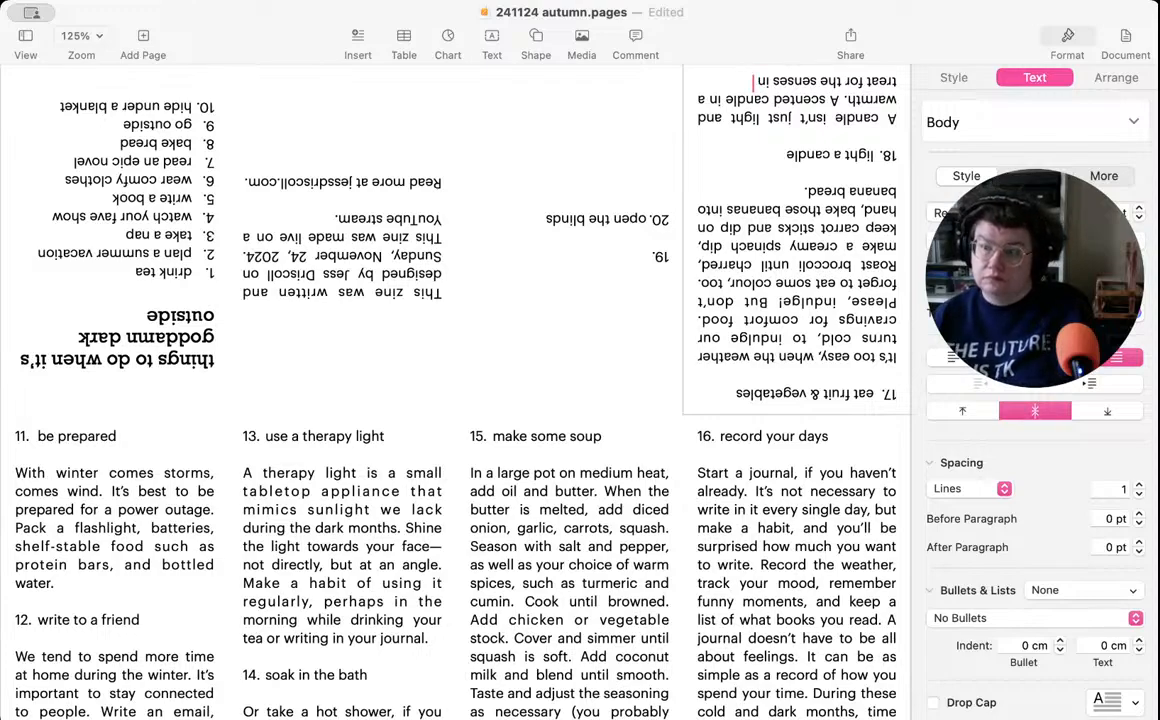
text( the)
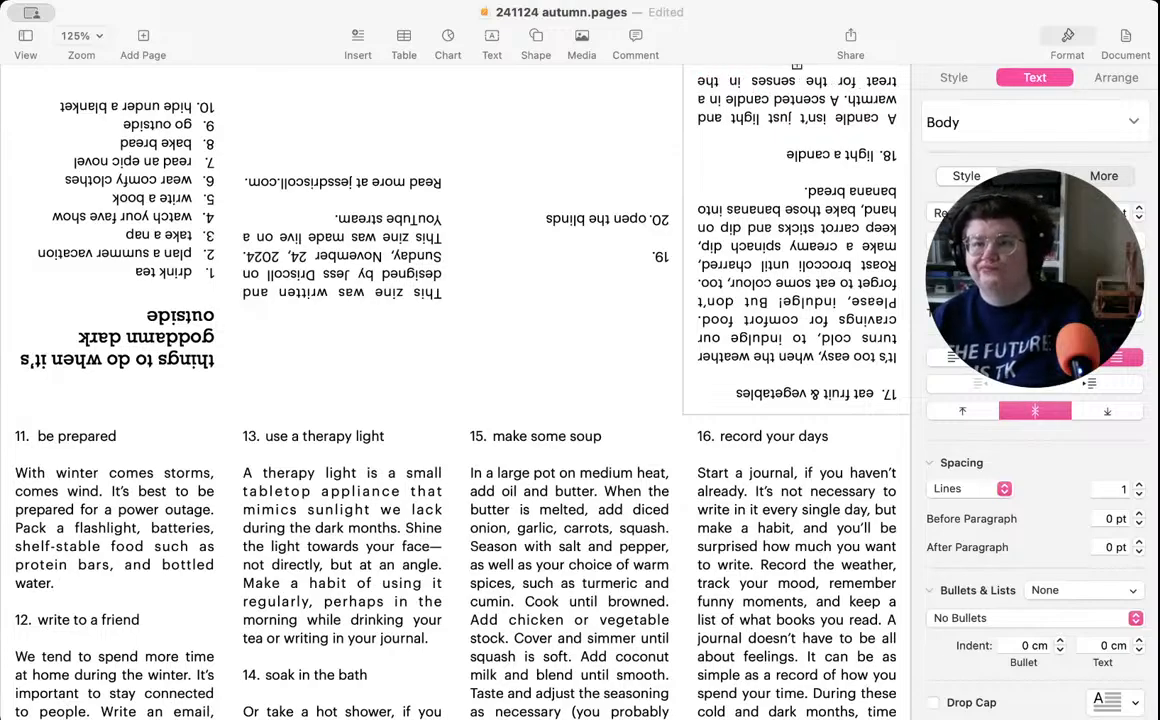
text( da)
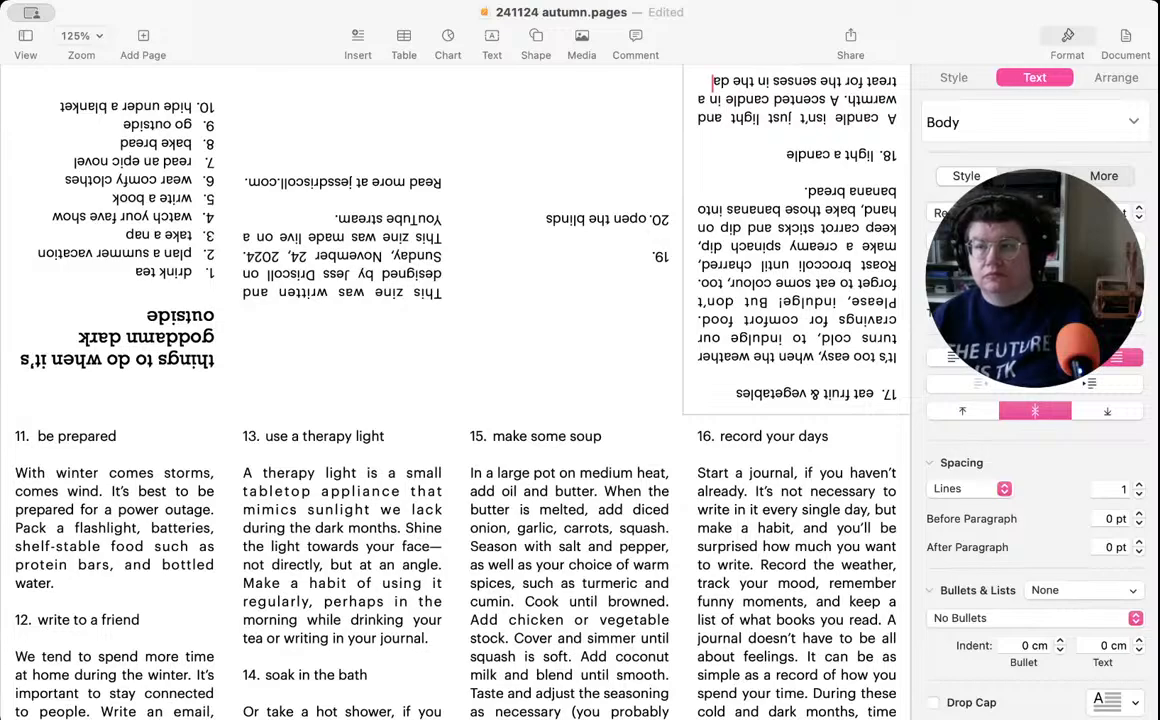
- Replace the whole item 18 description with "A good scented candle (so hard to find, I know!) is"
scroll(785, 166, down, 1)
scroll(785, 166, up, 1)
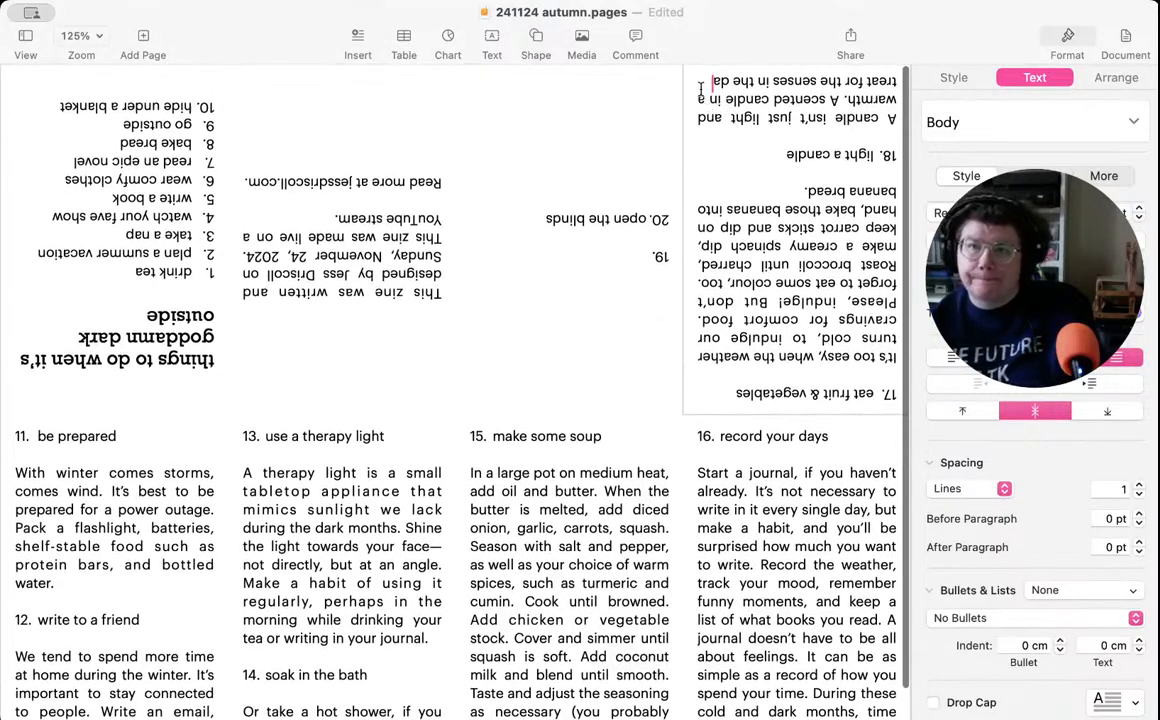
drag(700, 80, 897, 113)
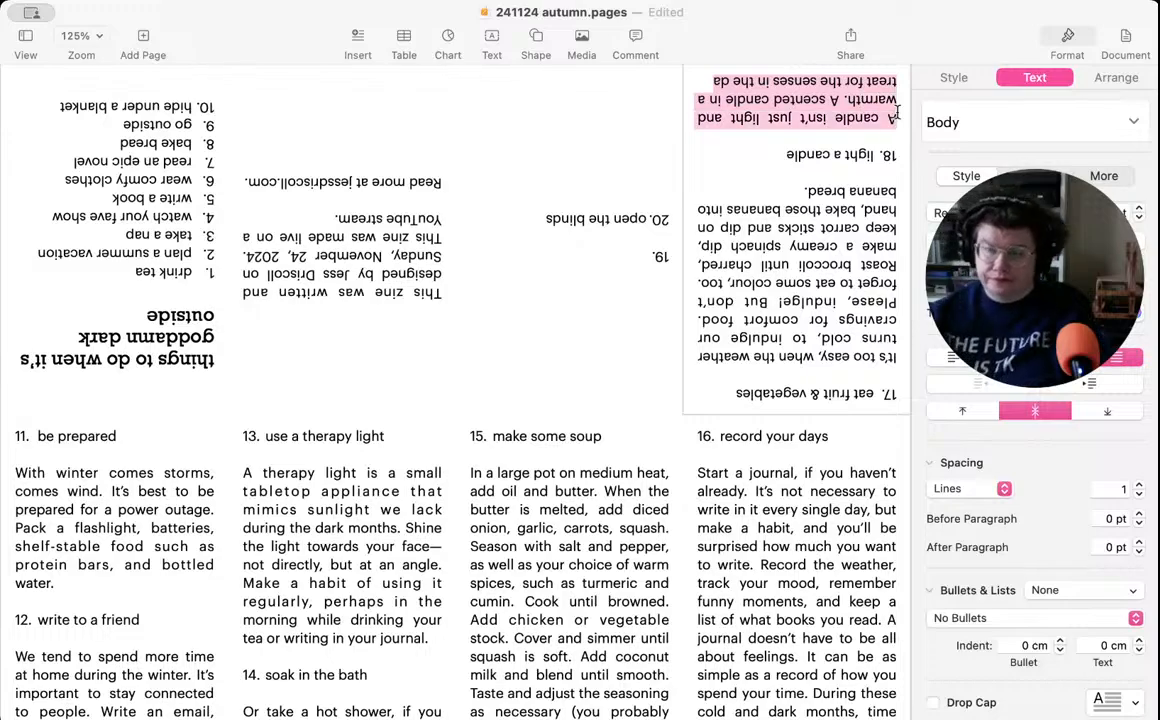
text(A scente)
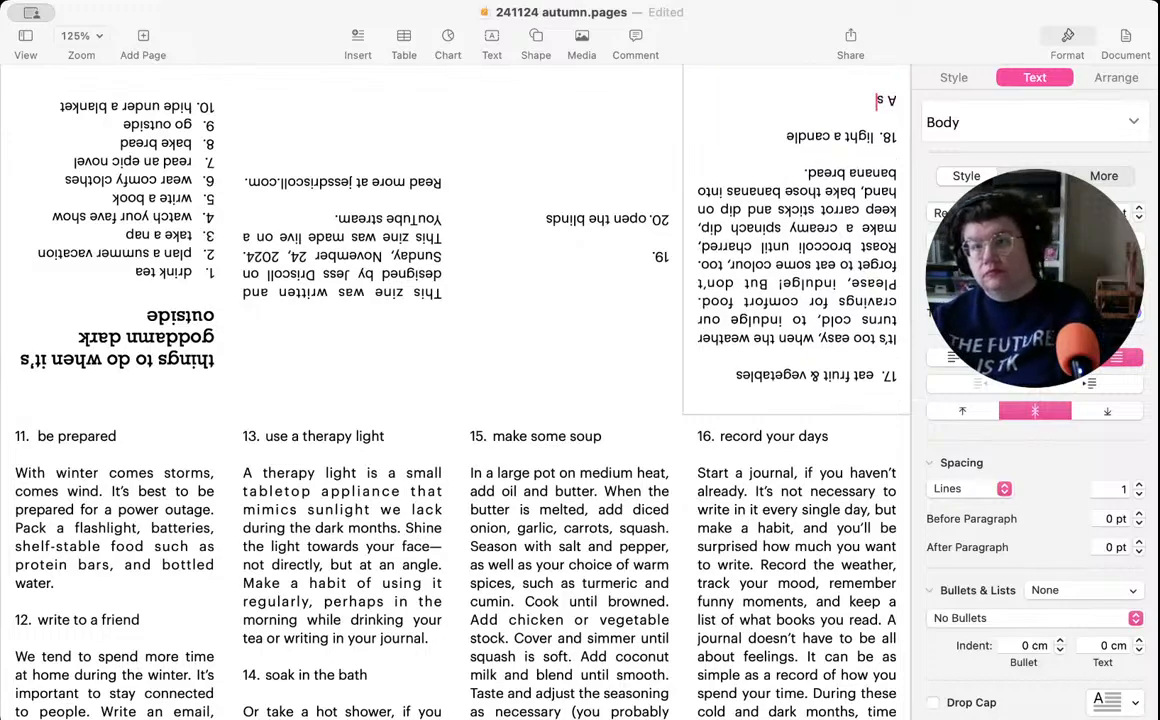
key(BackSpace)
key(BackSpace)
key(BackSpace)
key(BackSpace)
key(BackSpace)
key(BackSpace)
key(BackSpace)
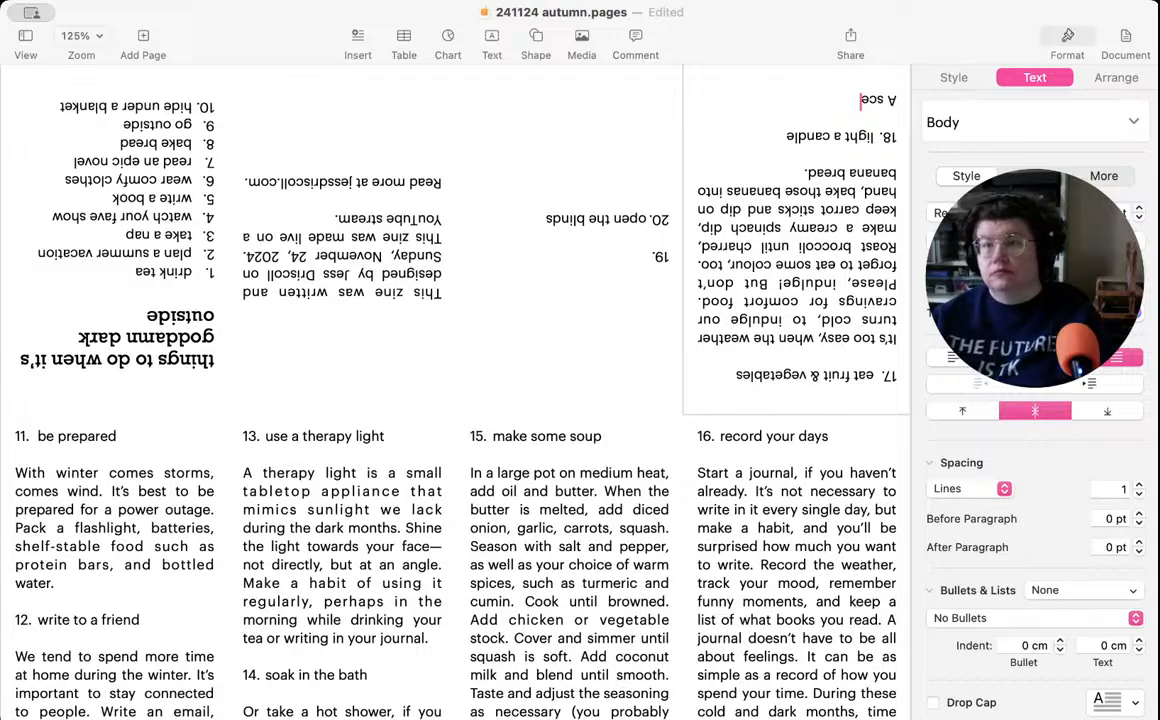
text(good)
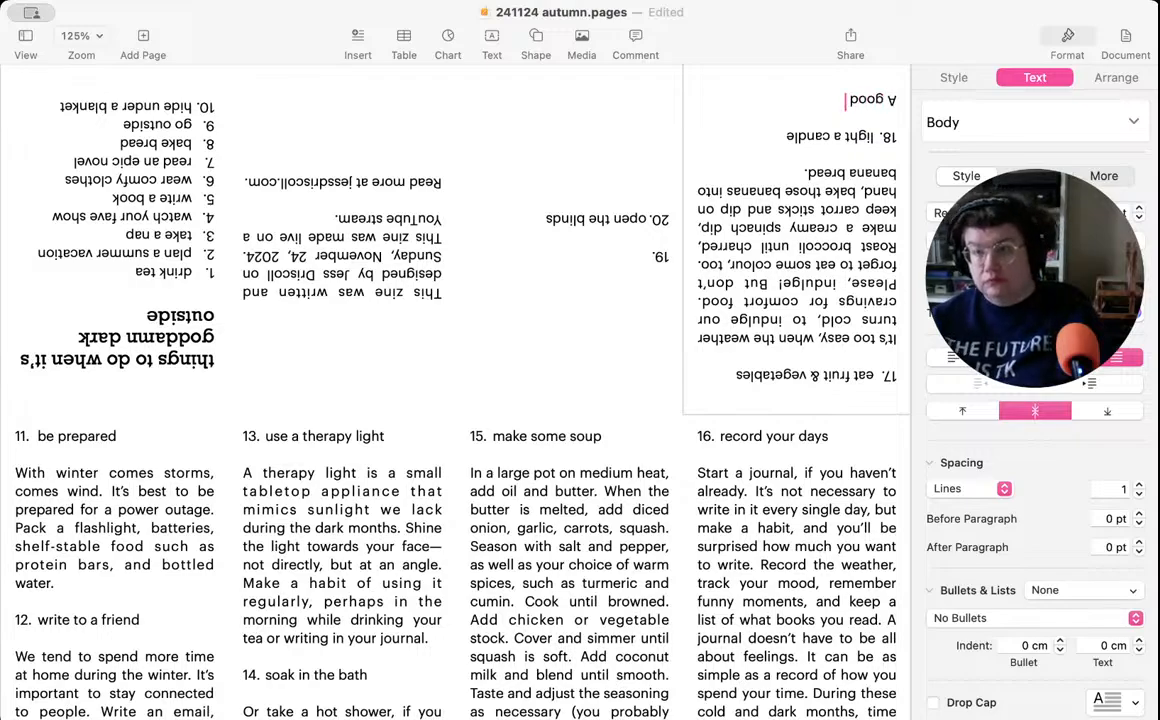
text( scented)
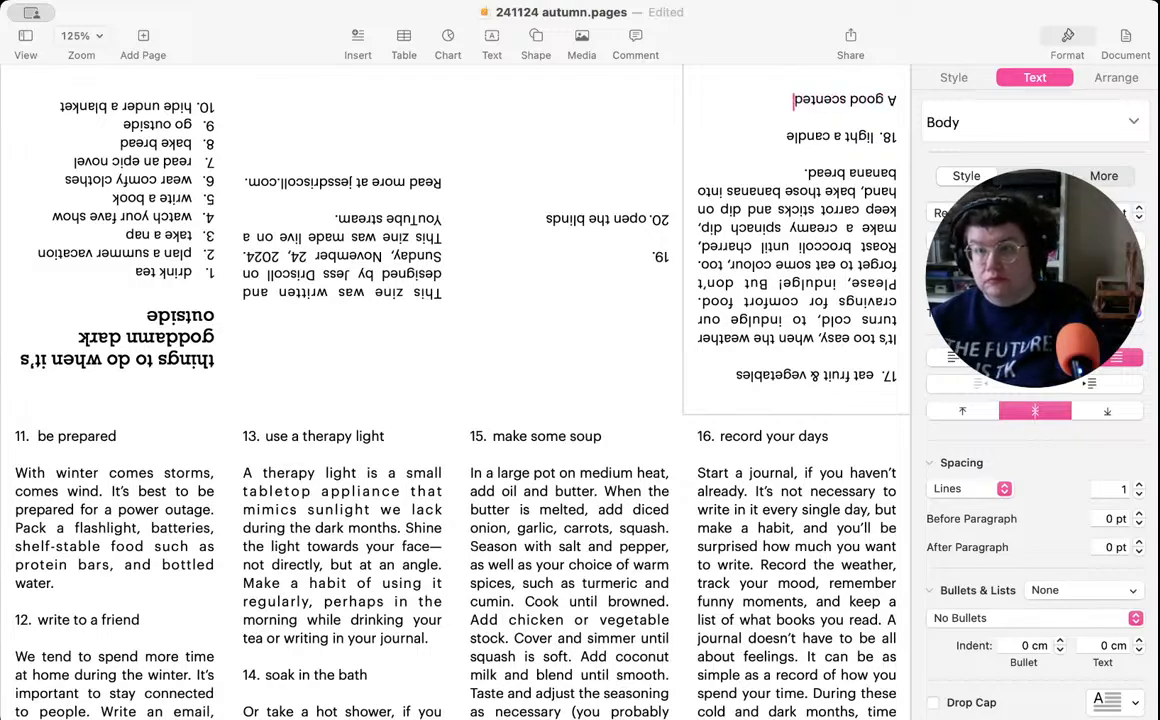
text( candle (s)
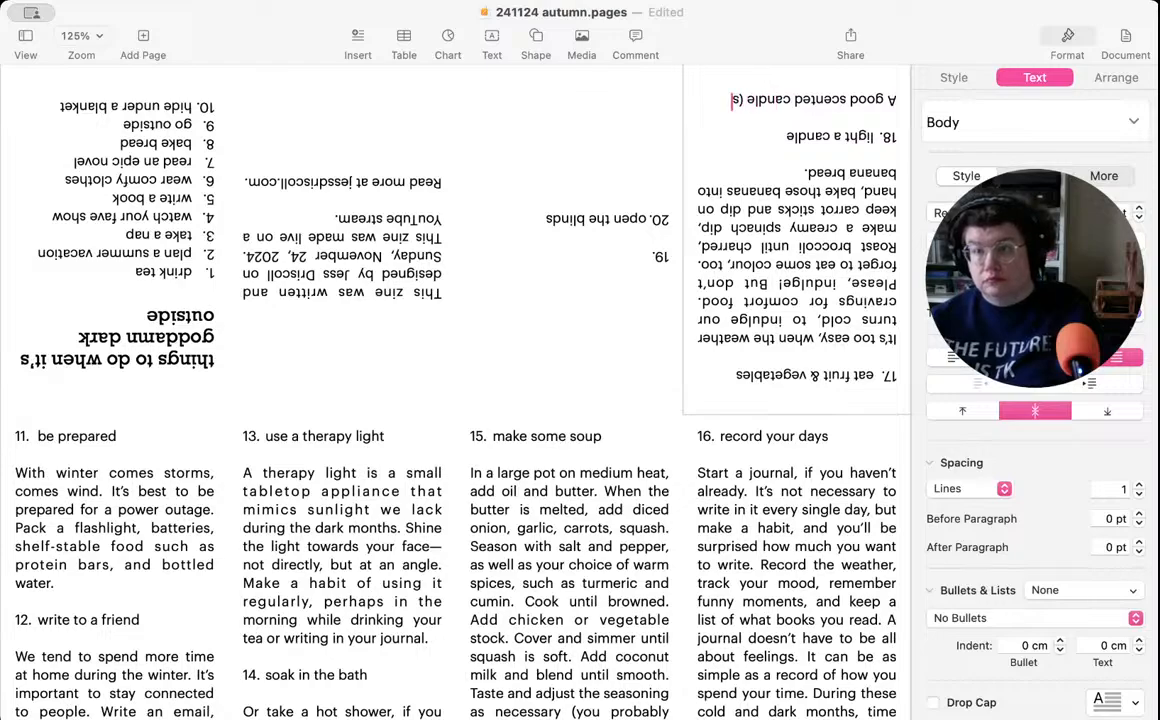
text(o hard to)
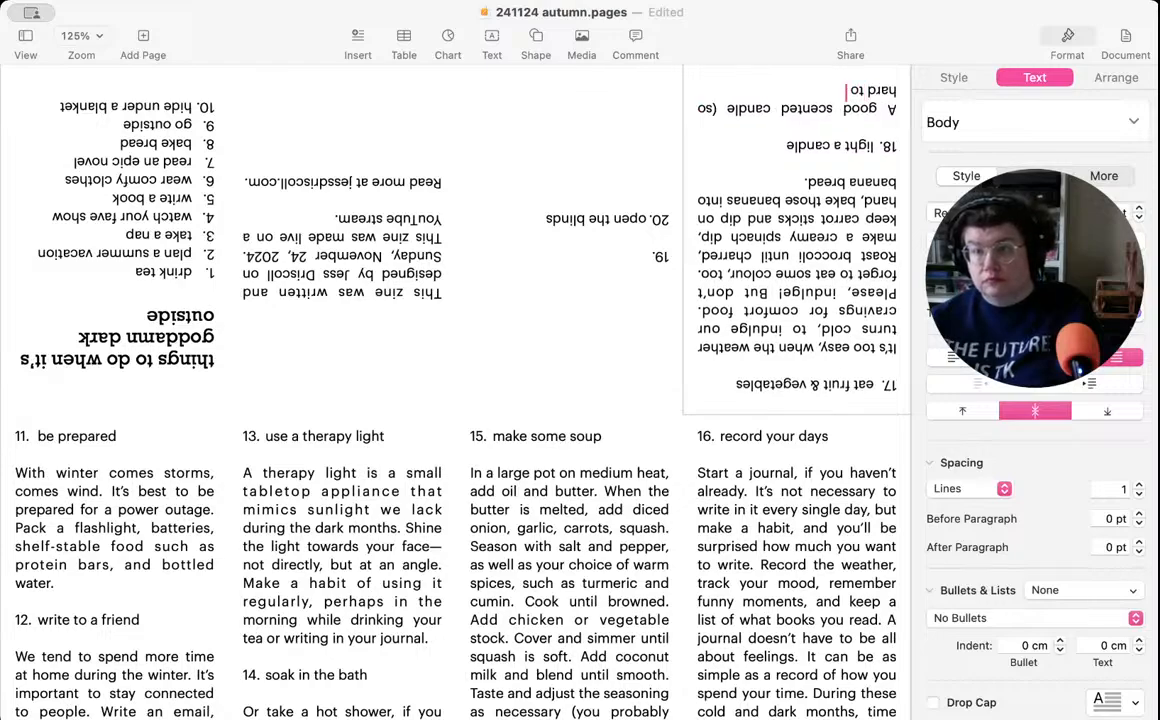
text( find,)
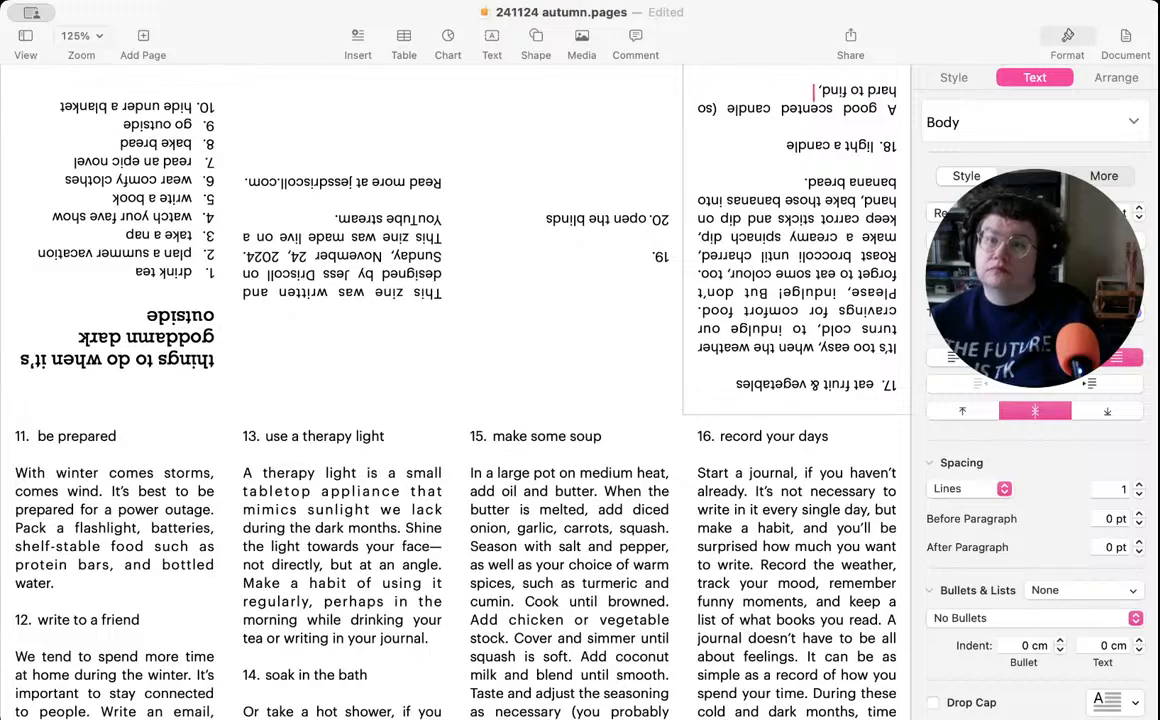
text( I know!) is)
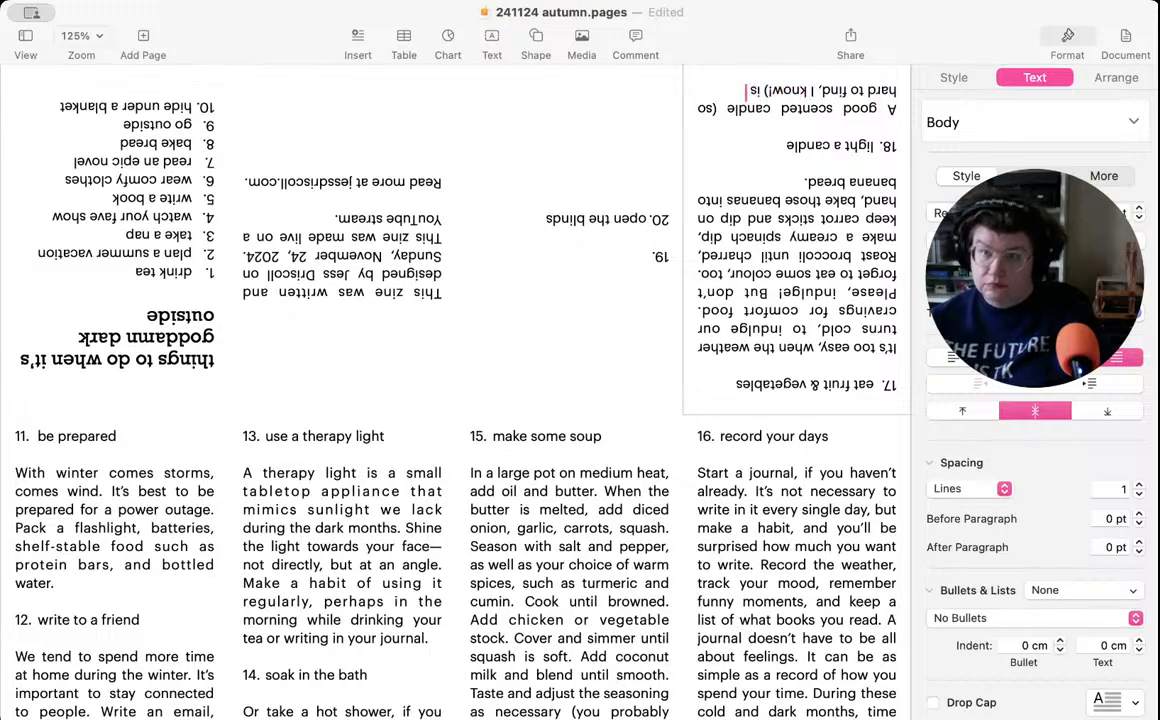
text( a treat fo)
text(r all yo)
text(ur senses)
text(.)
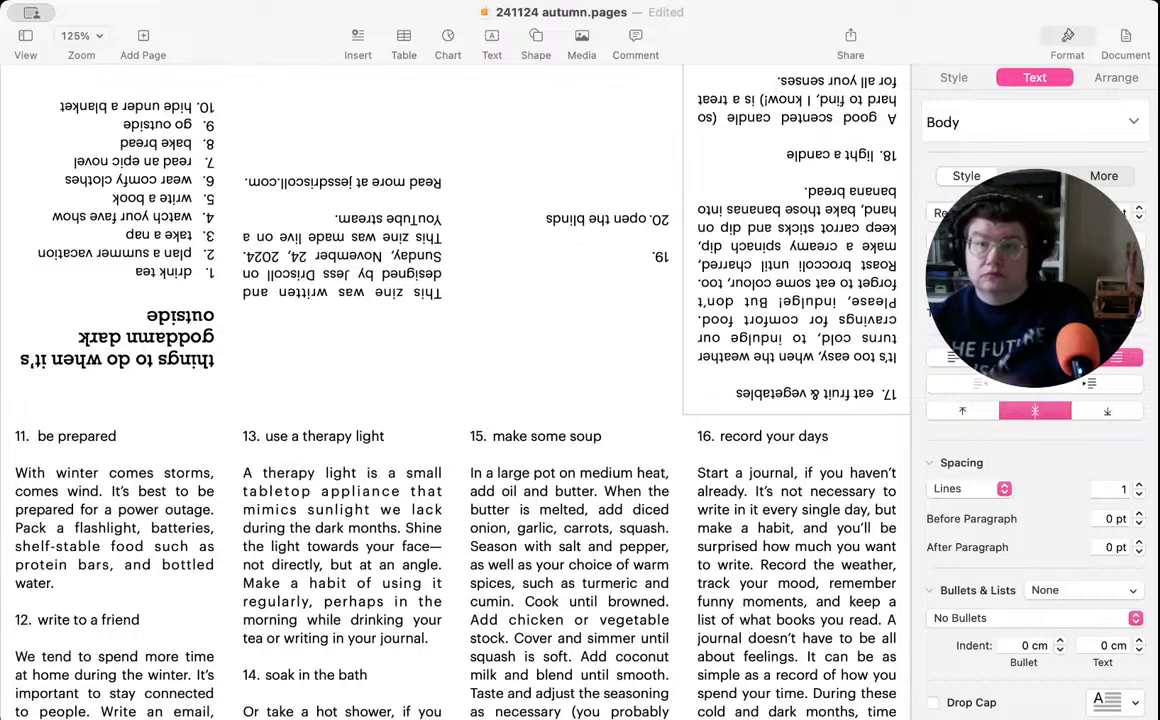
- Enter "make something by hand" as the title of item 19
click(624, 258)
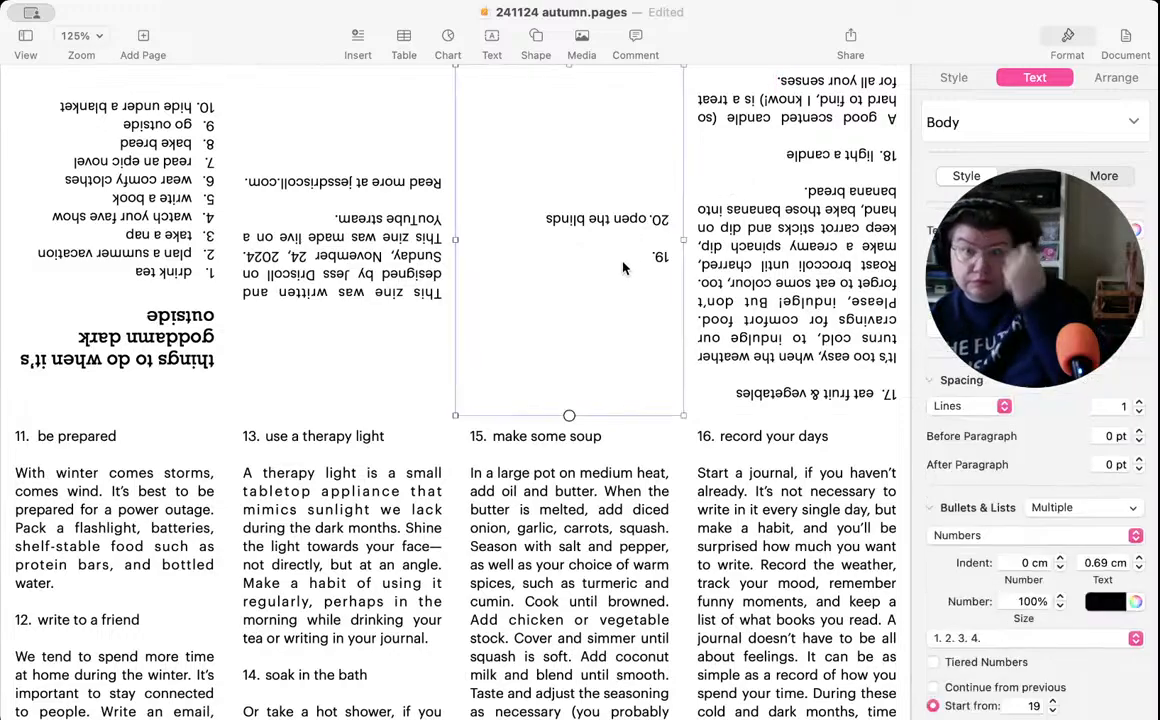
text(ma)
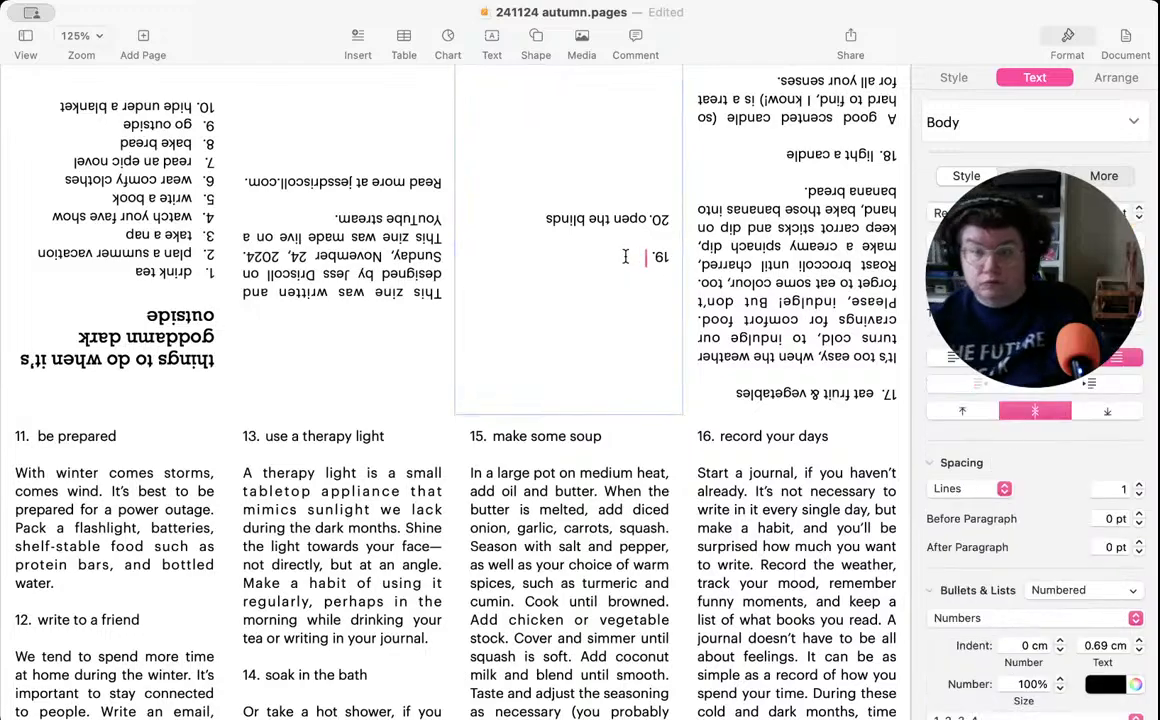
text(ke some)
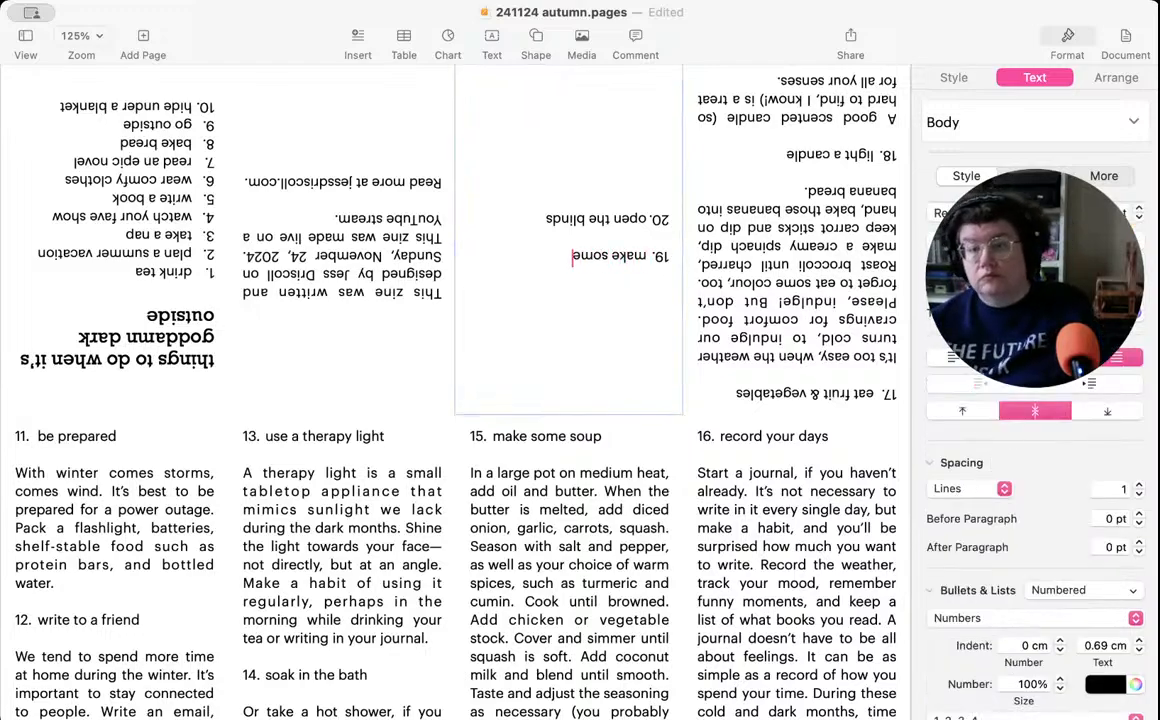
text(thing by hand)
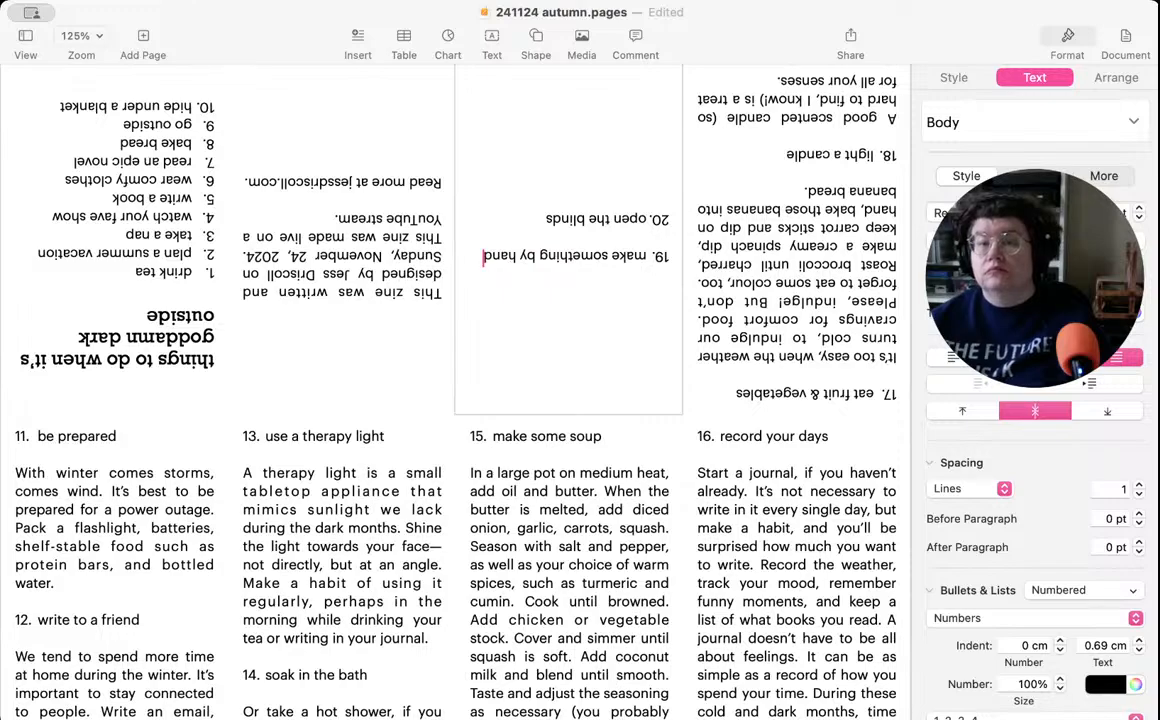
- Start the item 19 description after a blank line with "By now, we all know how easy it is to fall into an endless scroll."
key(Return)
key(Return)
key(Return)
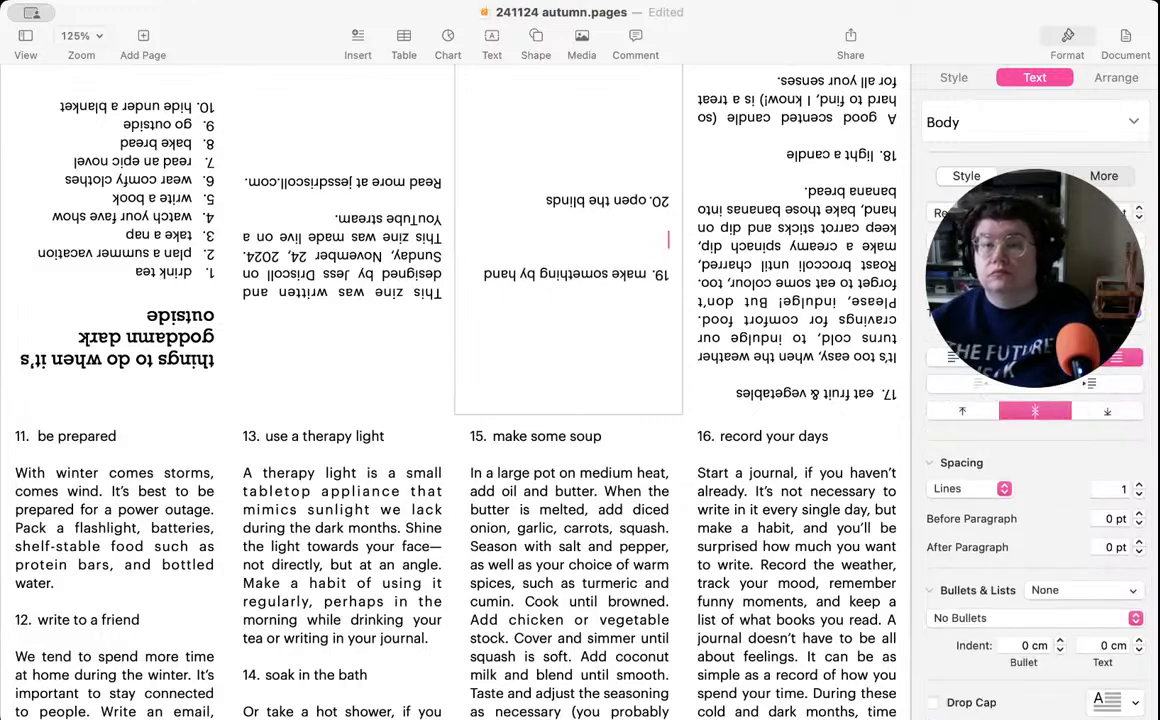
text(By)
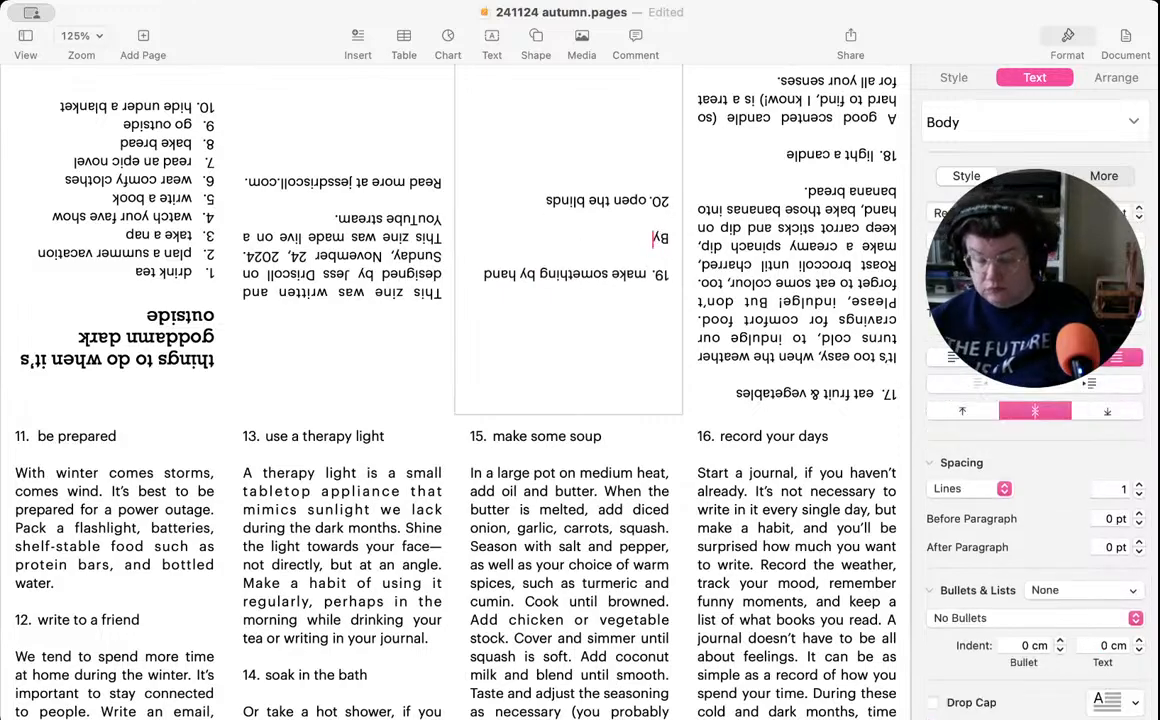
text( now, we a)
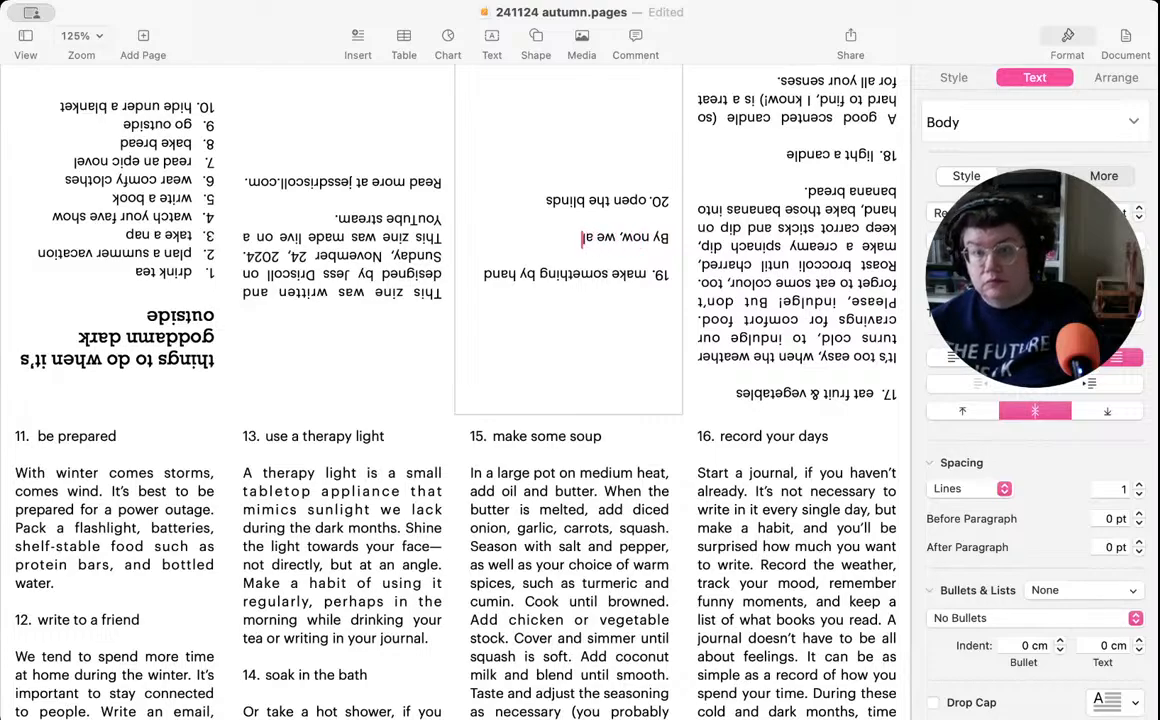
text(ll know how easy it is to)
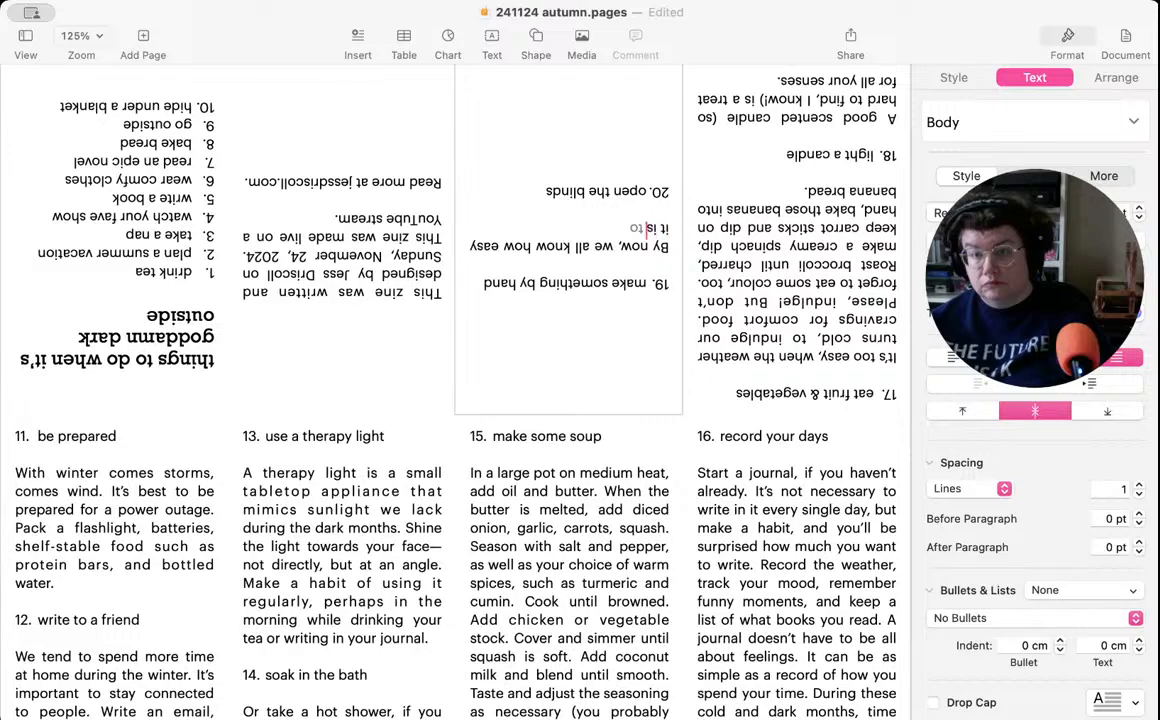
text( fall in)
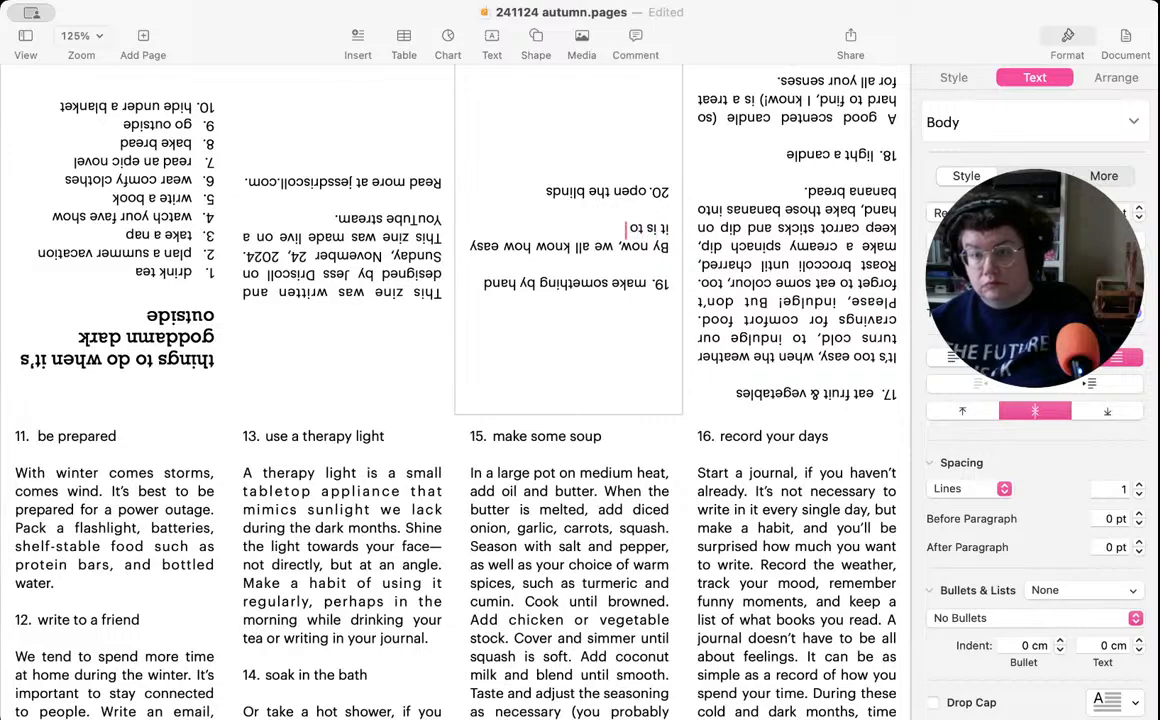
text(to)
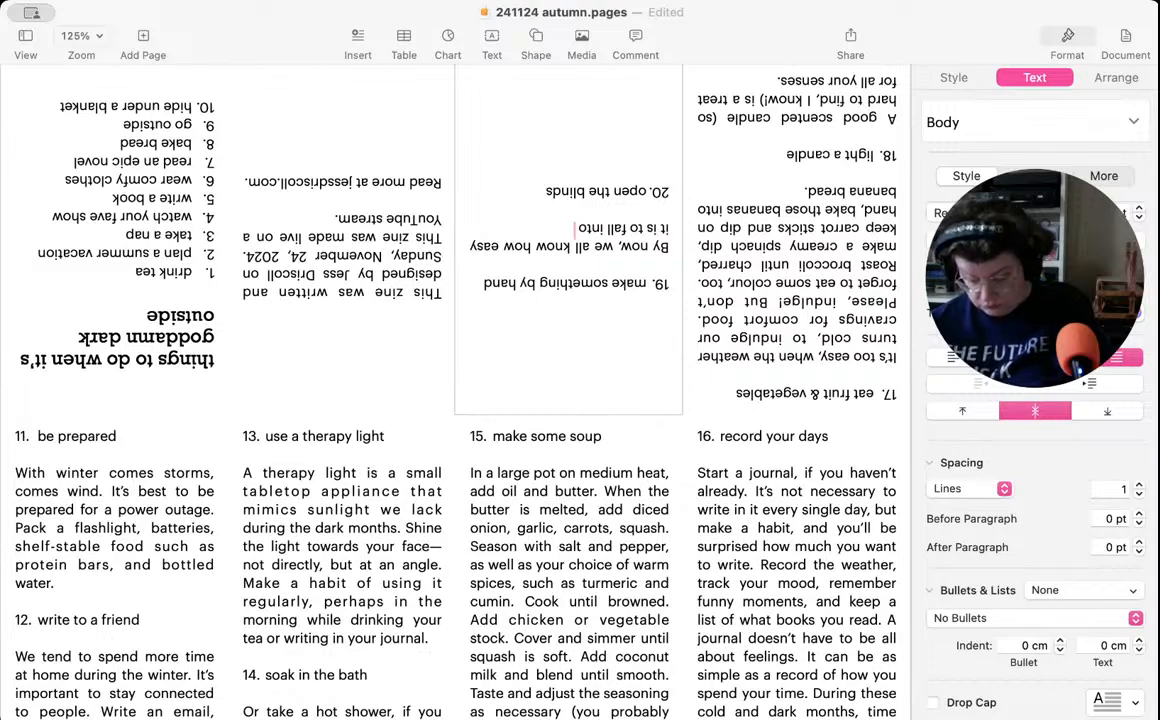
text(an)
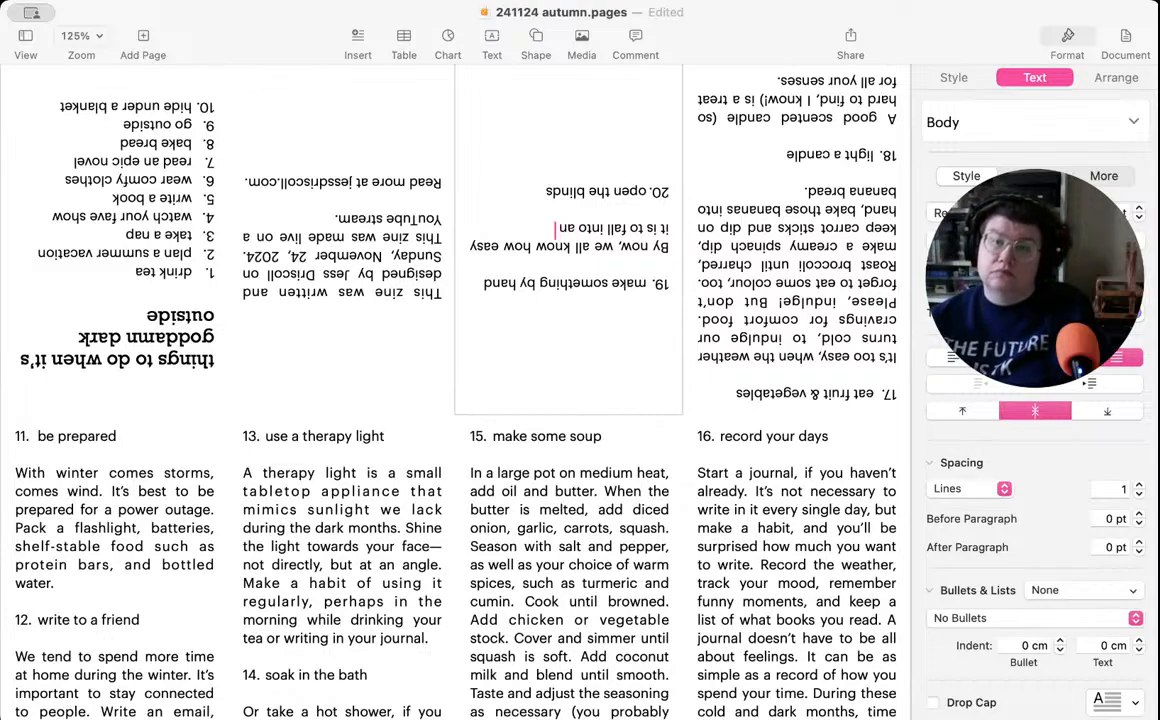
text( endless scroll)
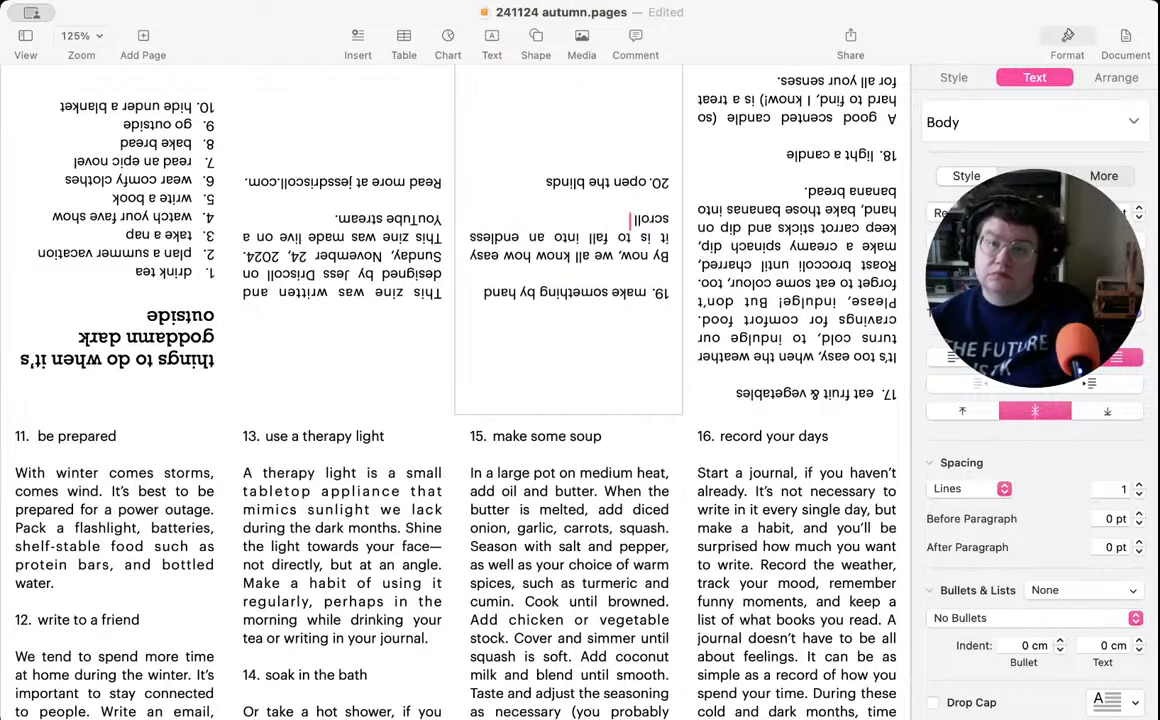
text(.)
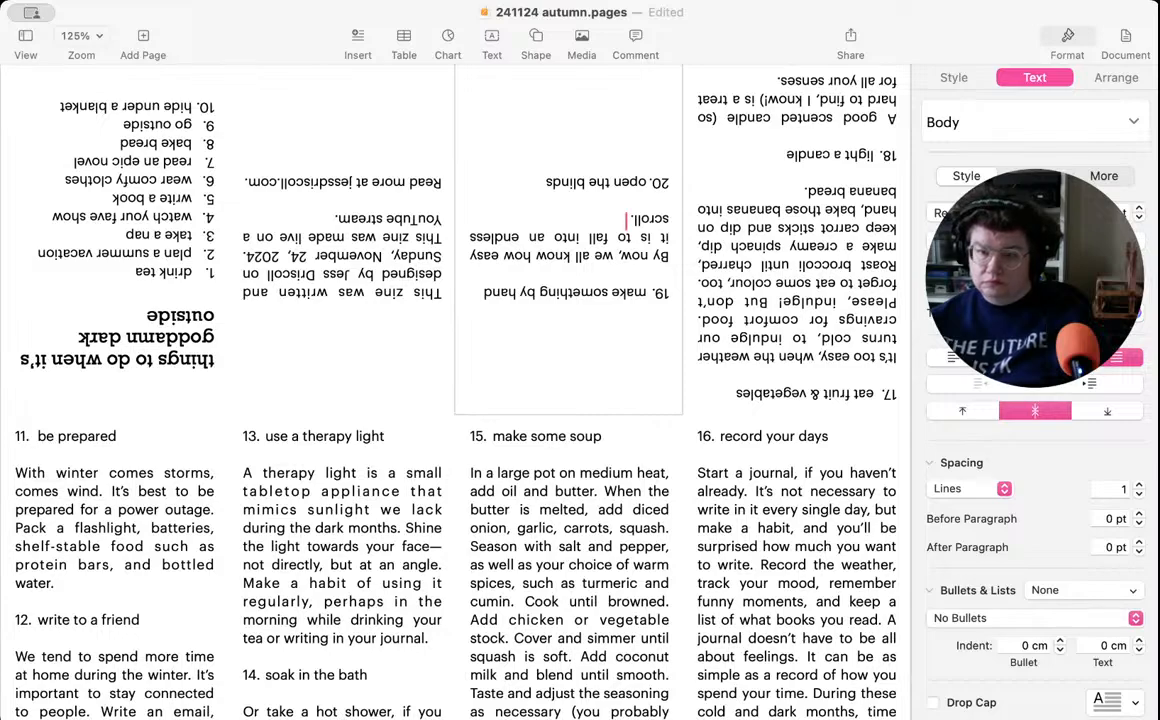
- Continue the item 19 description with "Everything slows down in winter, including your brain and body."
text(Everyt)
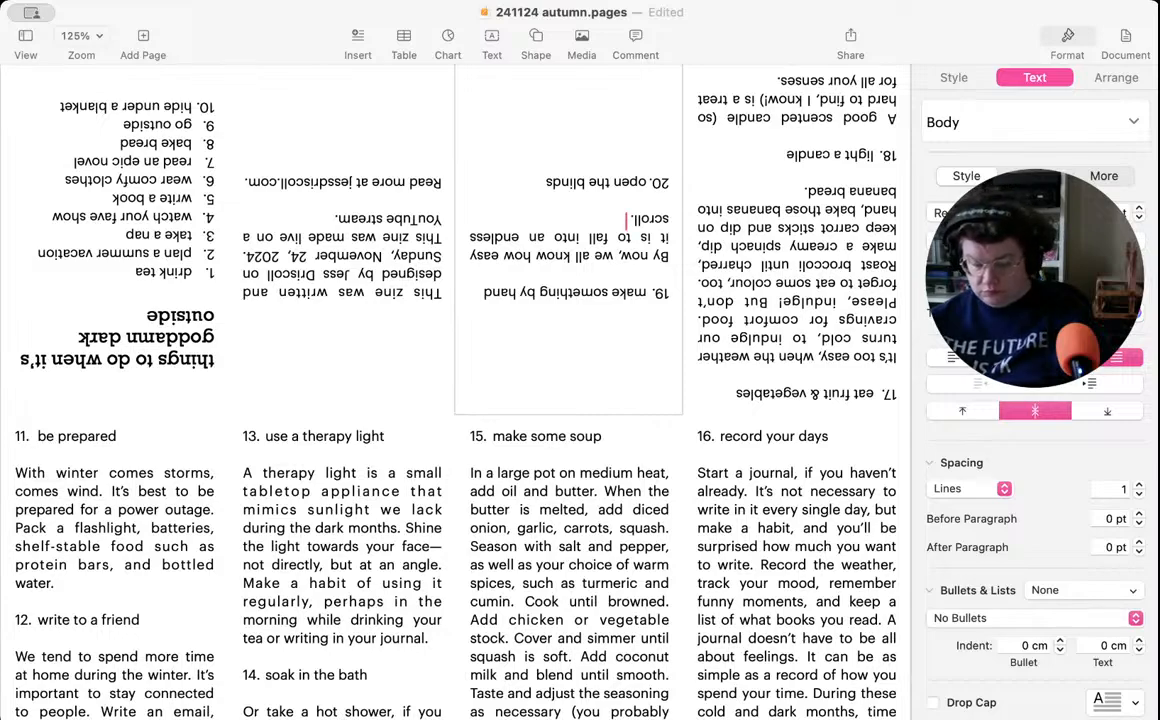
text(hing s)
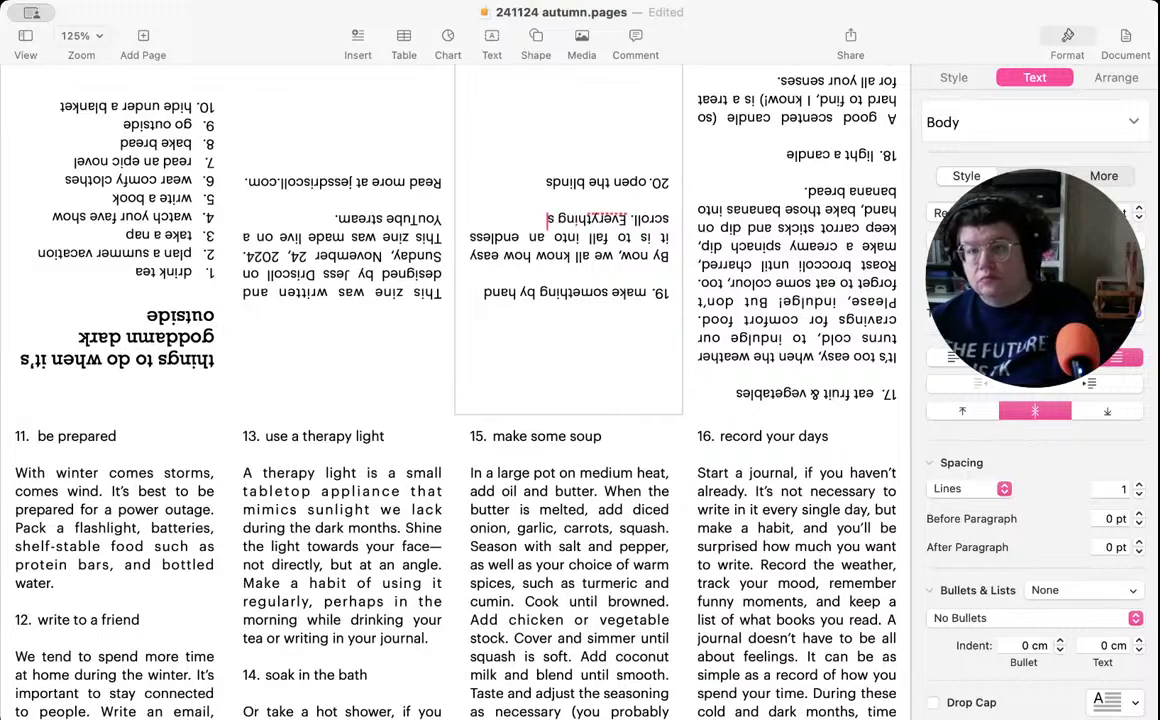
text(lows down)
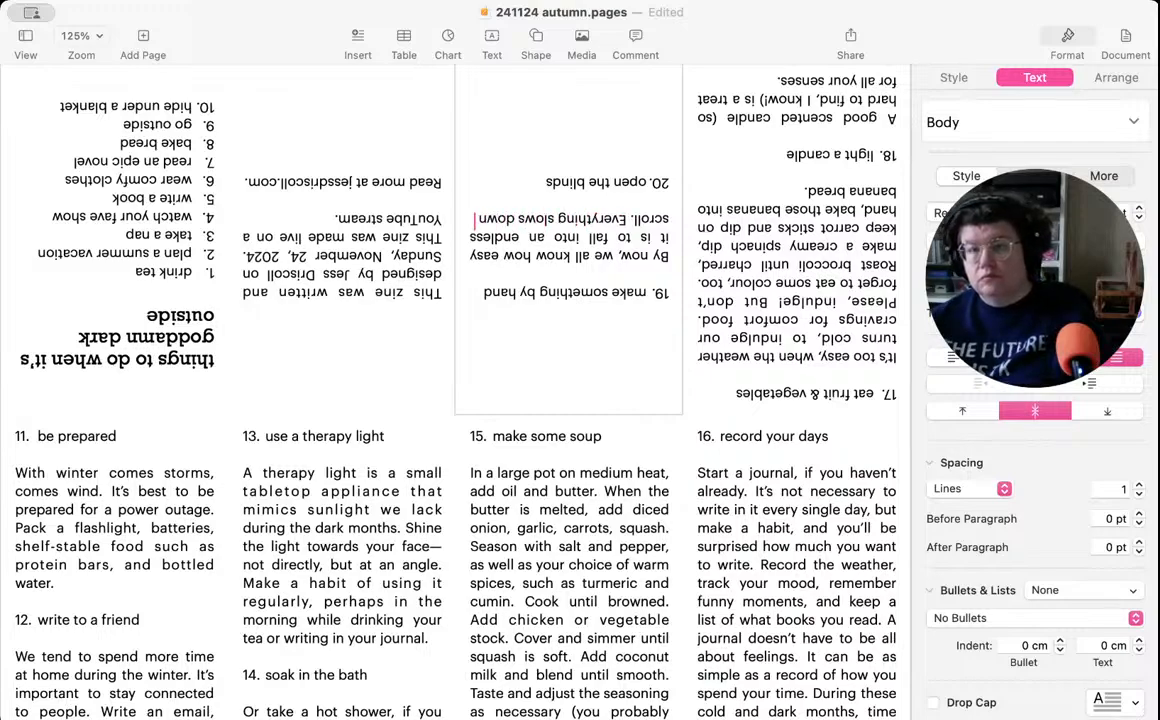
text( in winter)
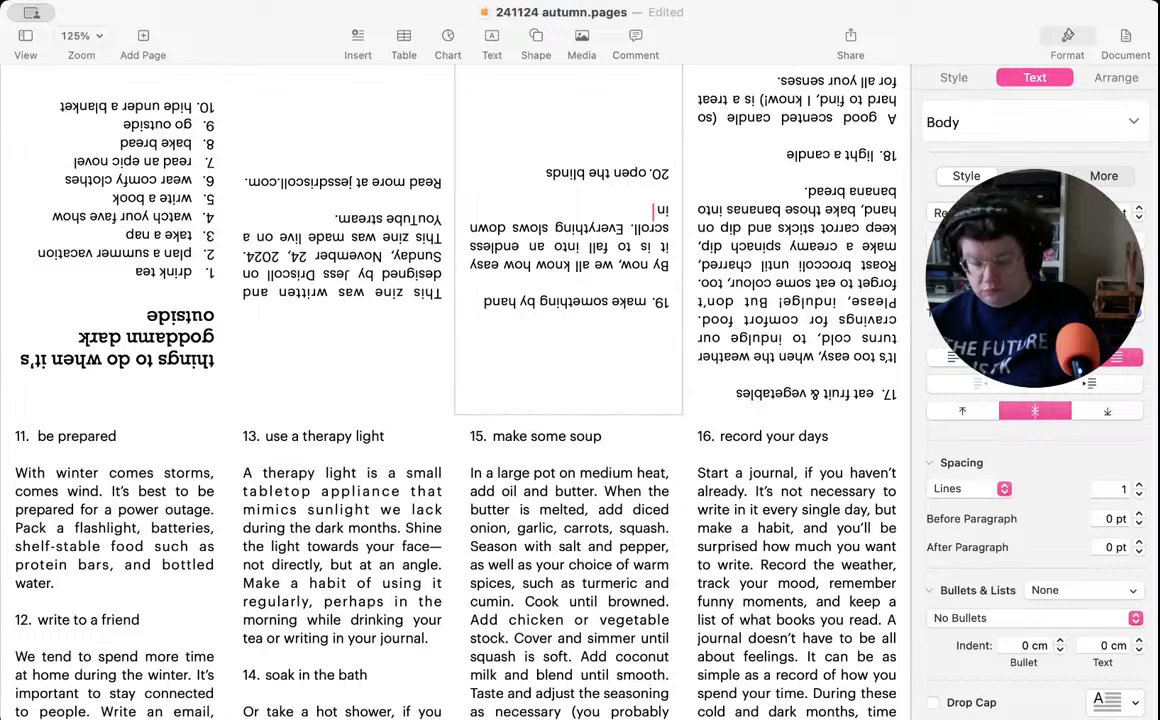
text(, and)
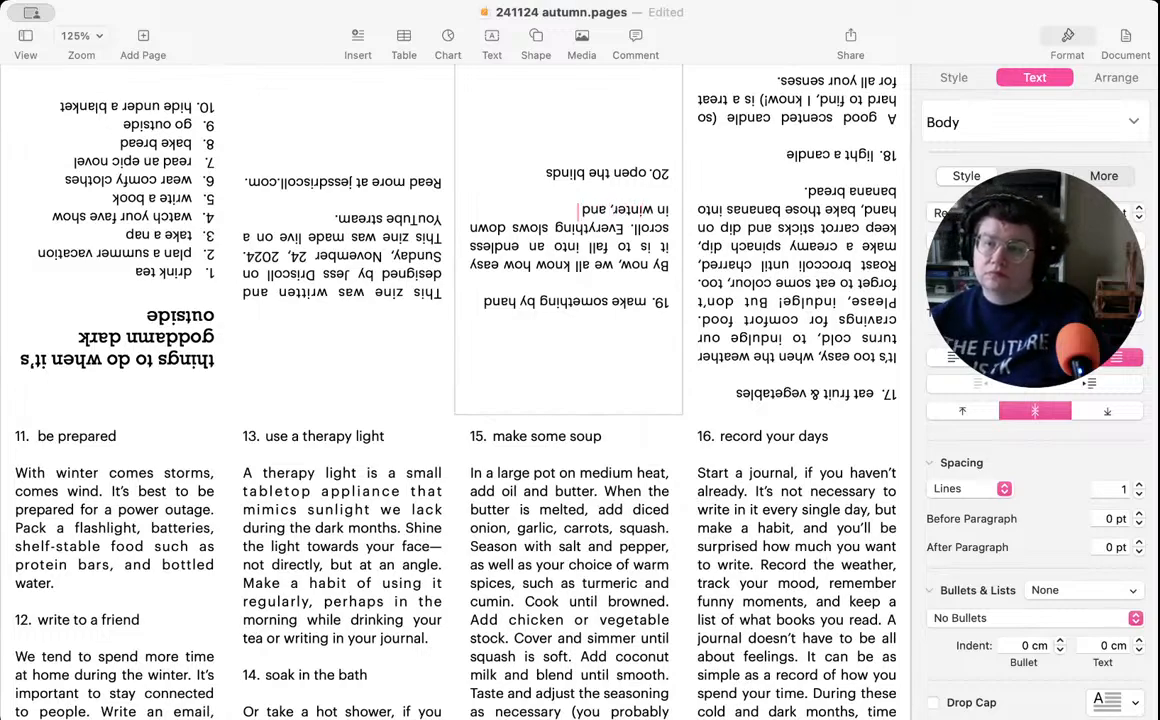
key(BackSpace)
key(BackSpace)
key(BackSpace)
text(including your)
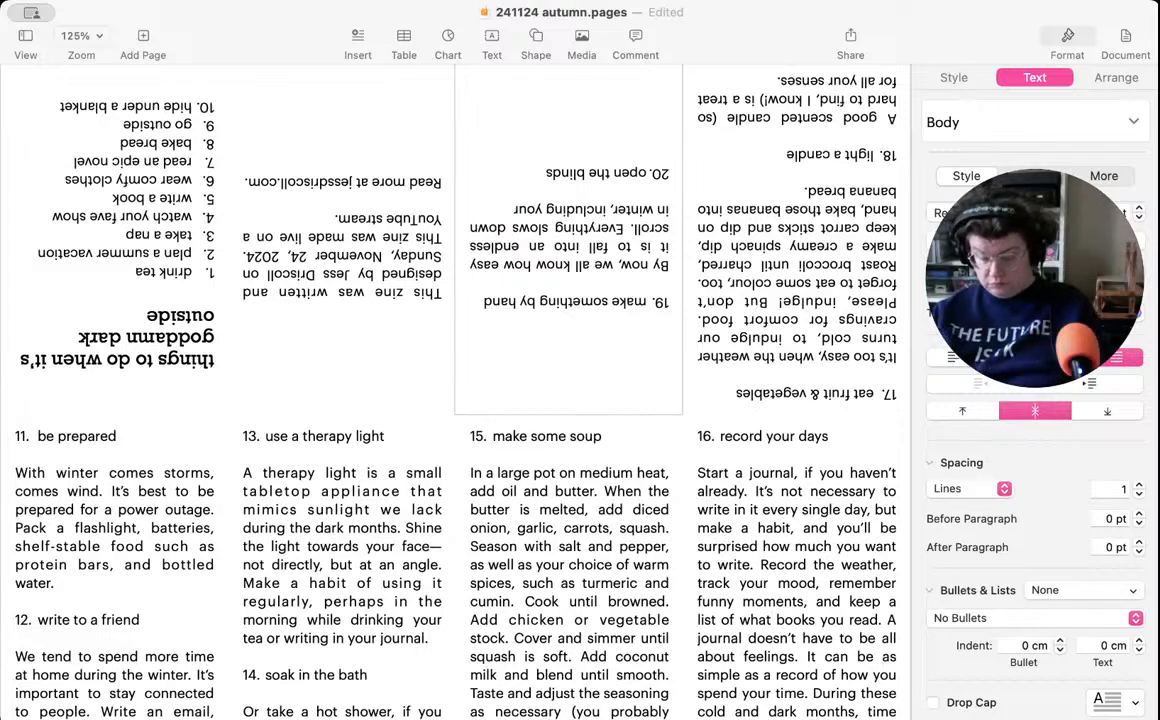
text( brain and)
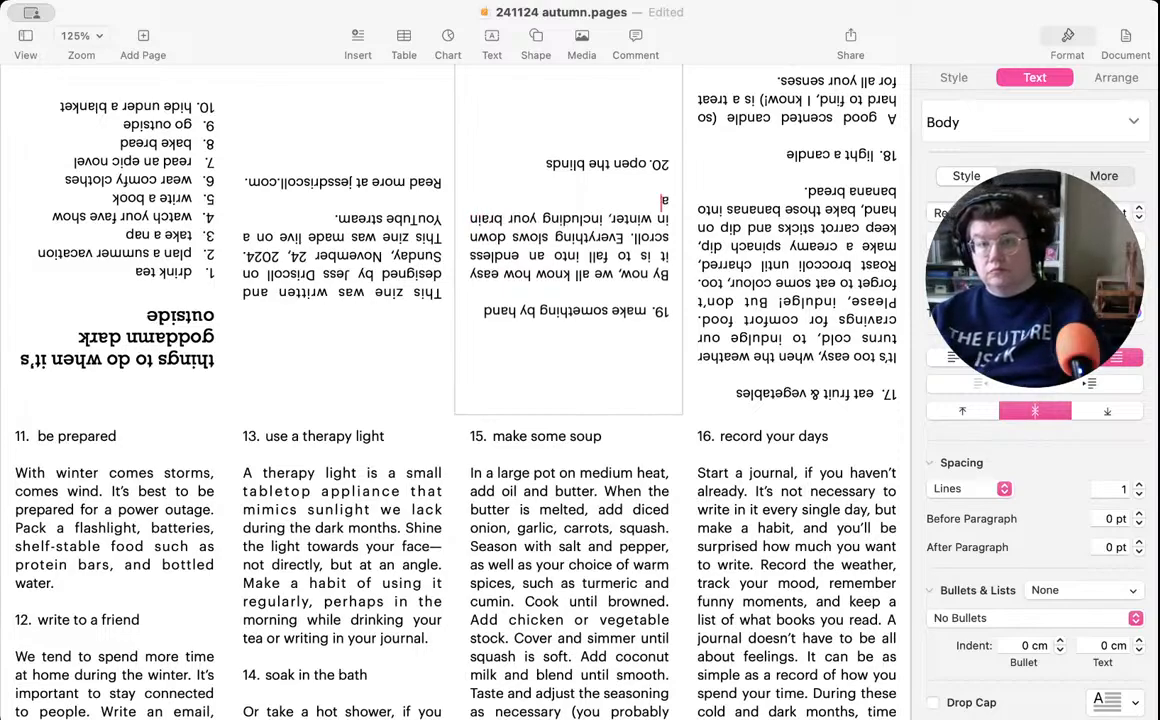
text( body.)
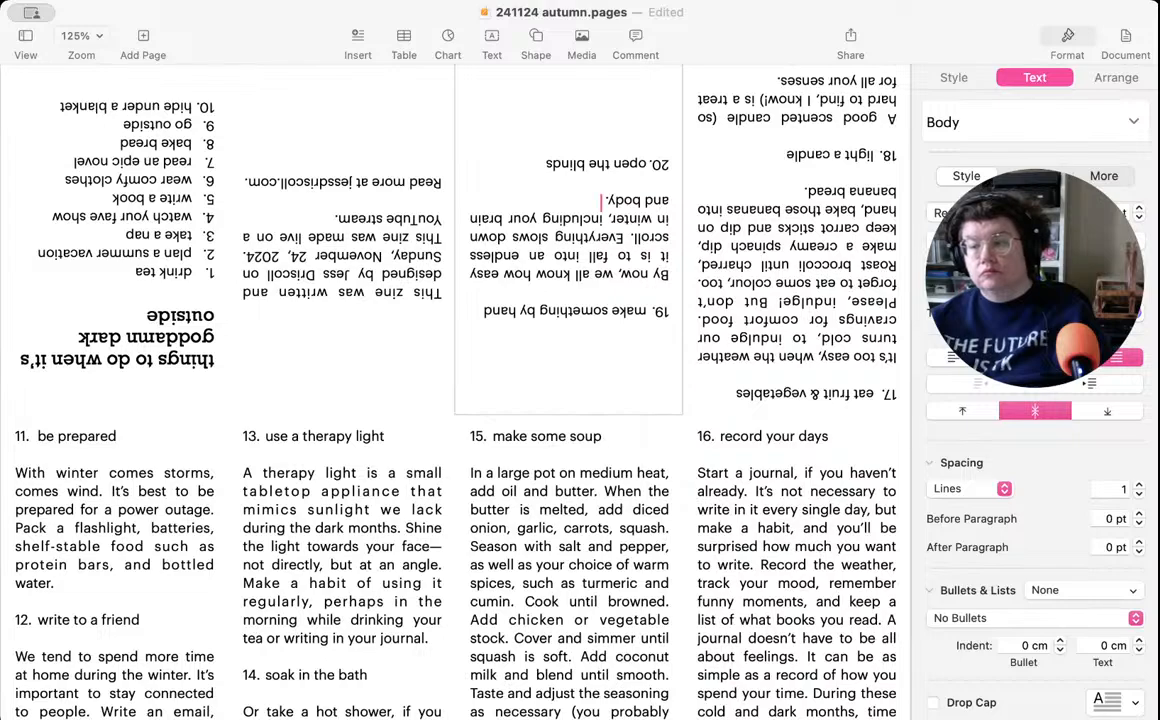
- Add the sentence "Pick a handicraft to keep your hands busy." to the item 19 description
text(Pick a)
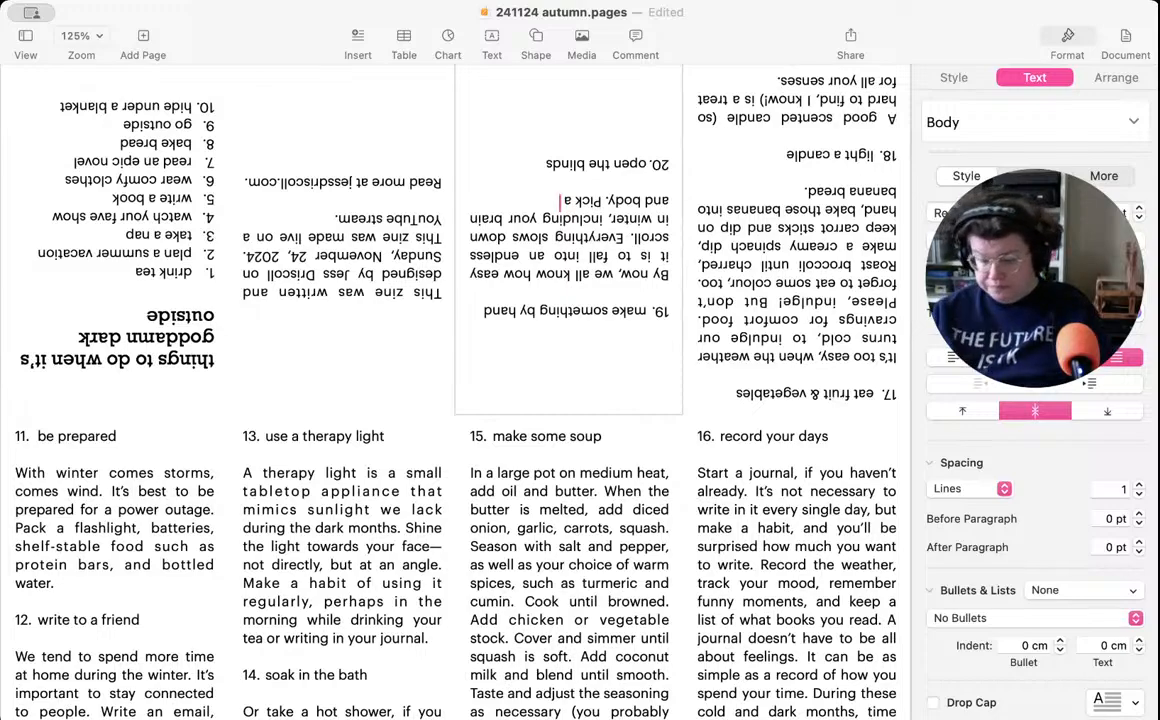
text( handicra)
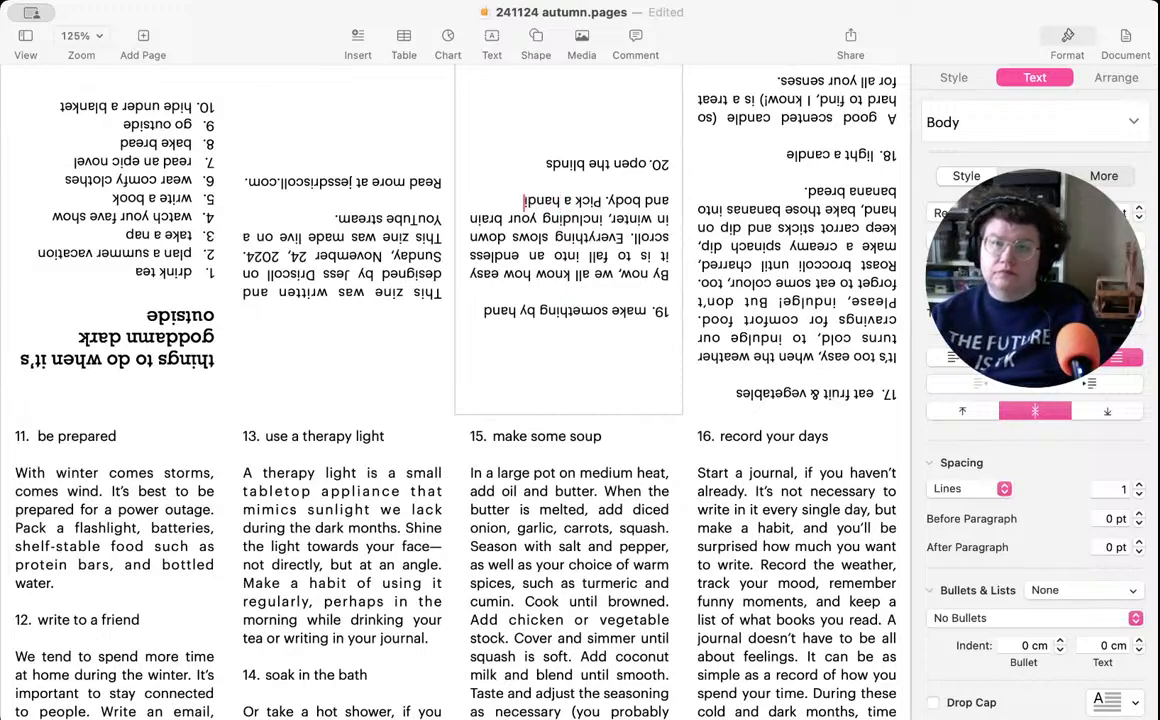
text(t)
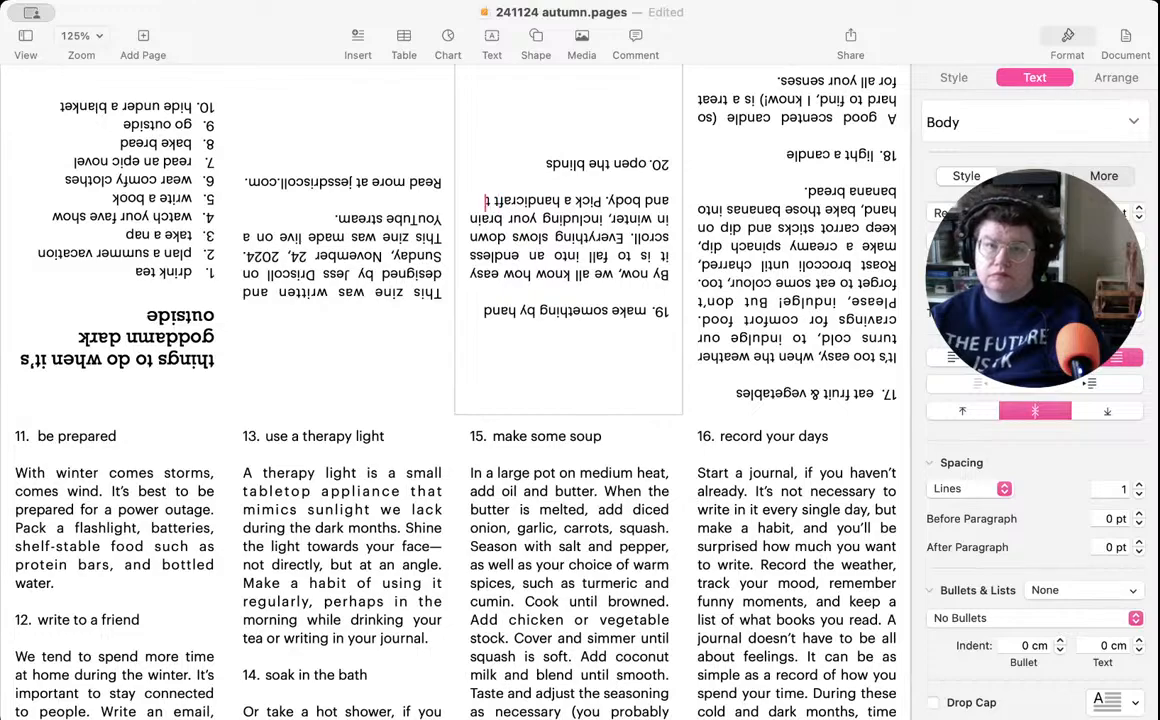
text( to keep your)
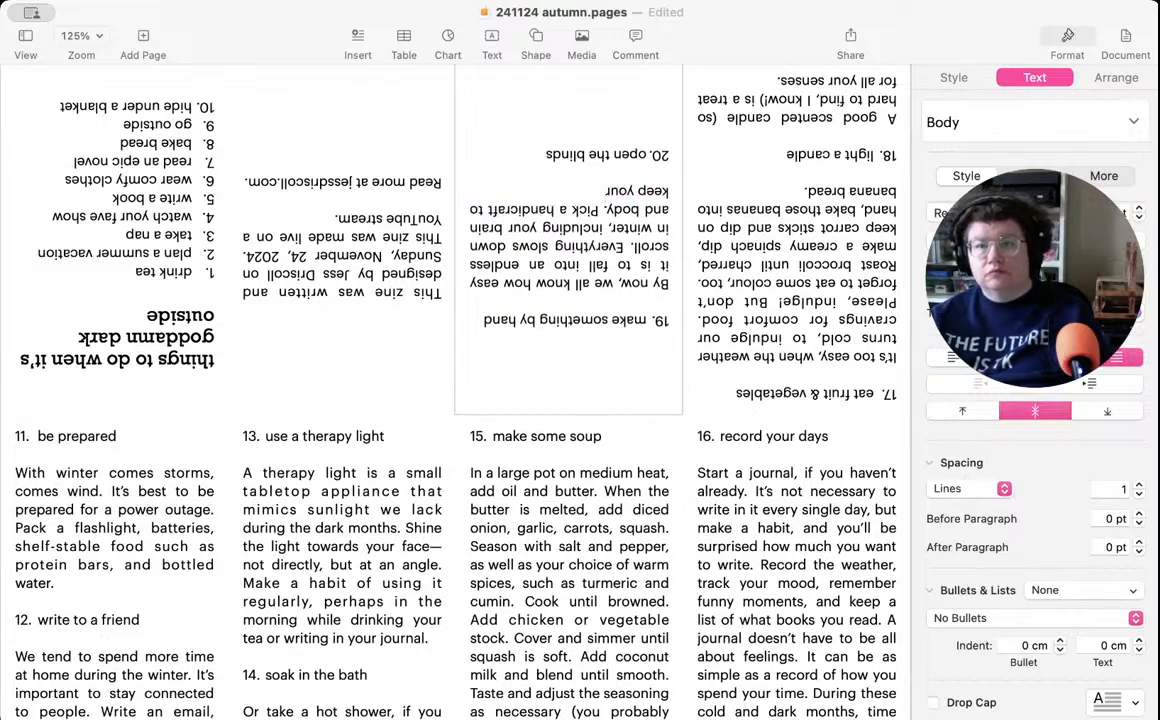
text( ha)
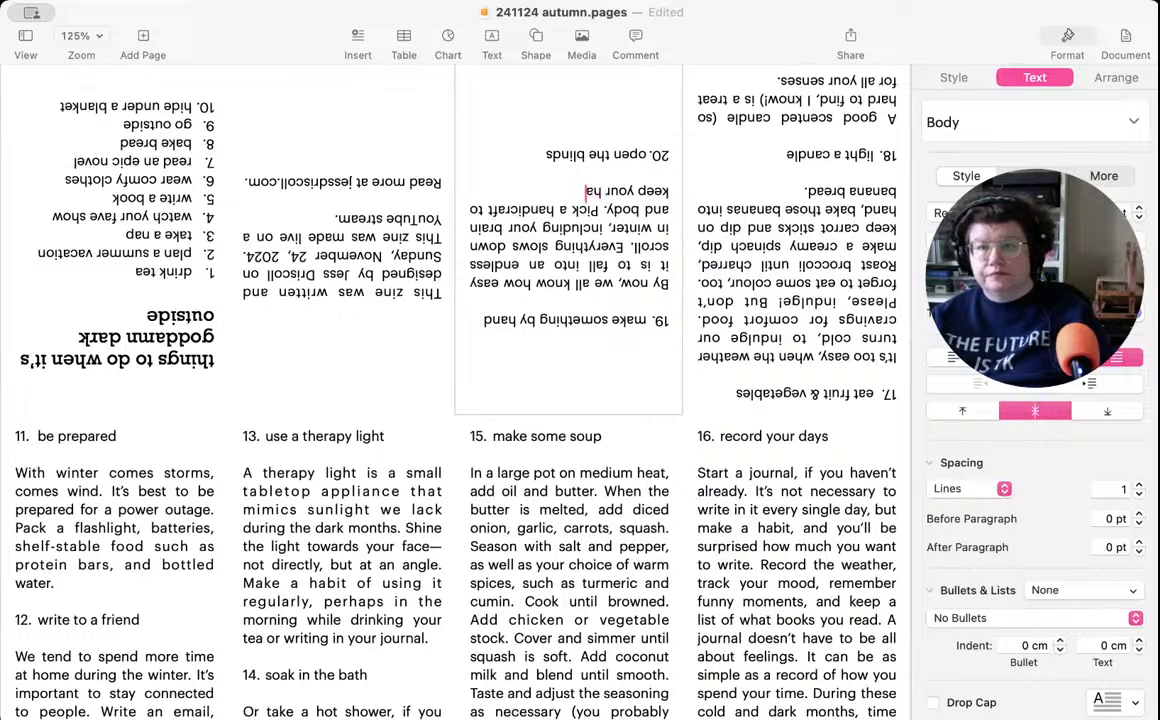
text(nds busy)
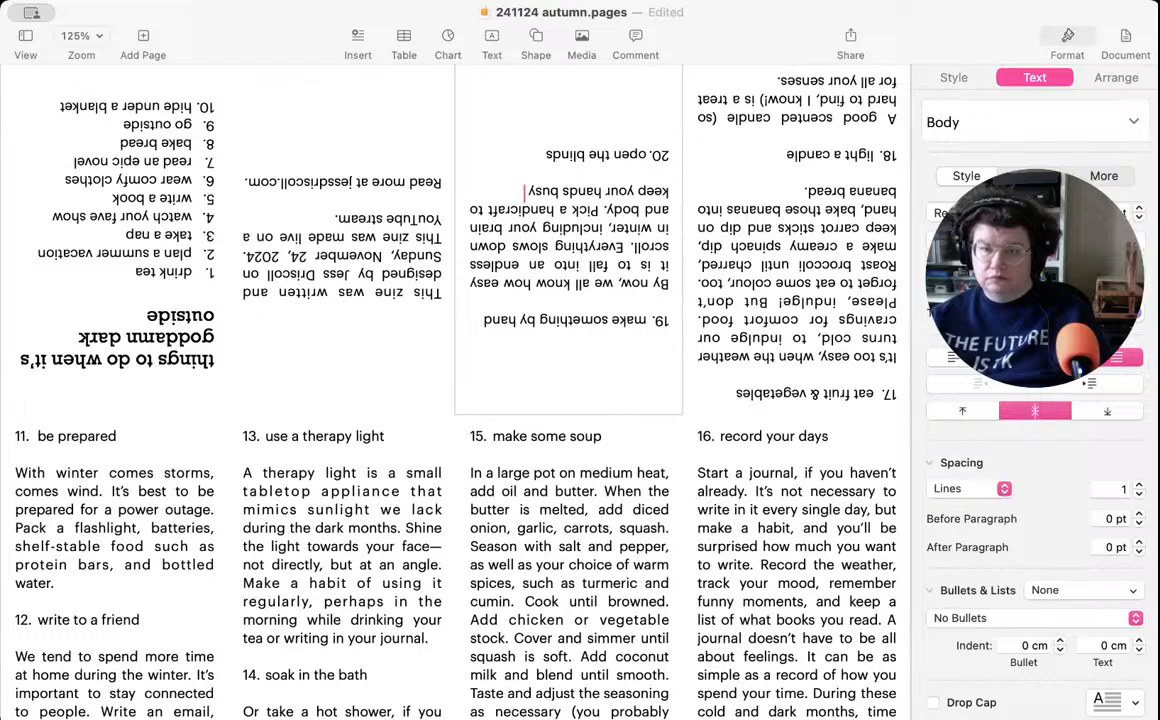
text(.)
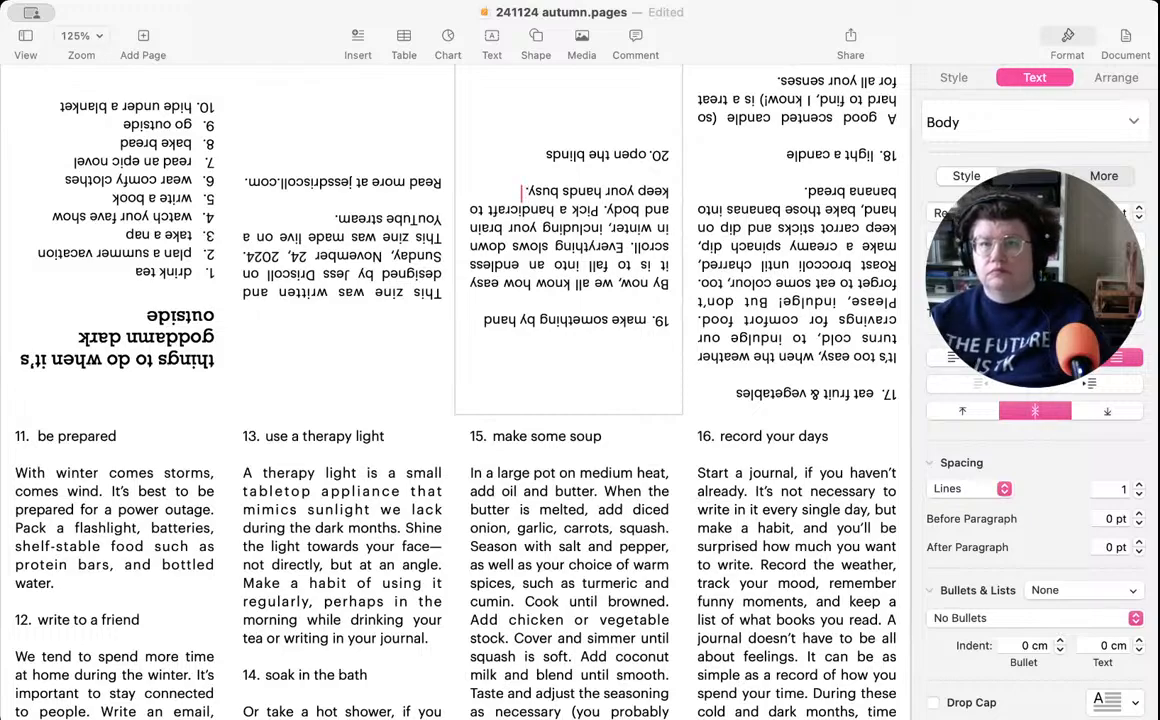
text( And)
text( at the end)
text( of the seaso)
text(ns.)
- End the item 19 description with "And at the end of the season, you'll have an object you made."
key(BackSpace)
key(BackSpace)
text(, you'll have)
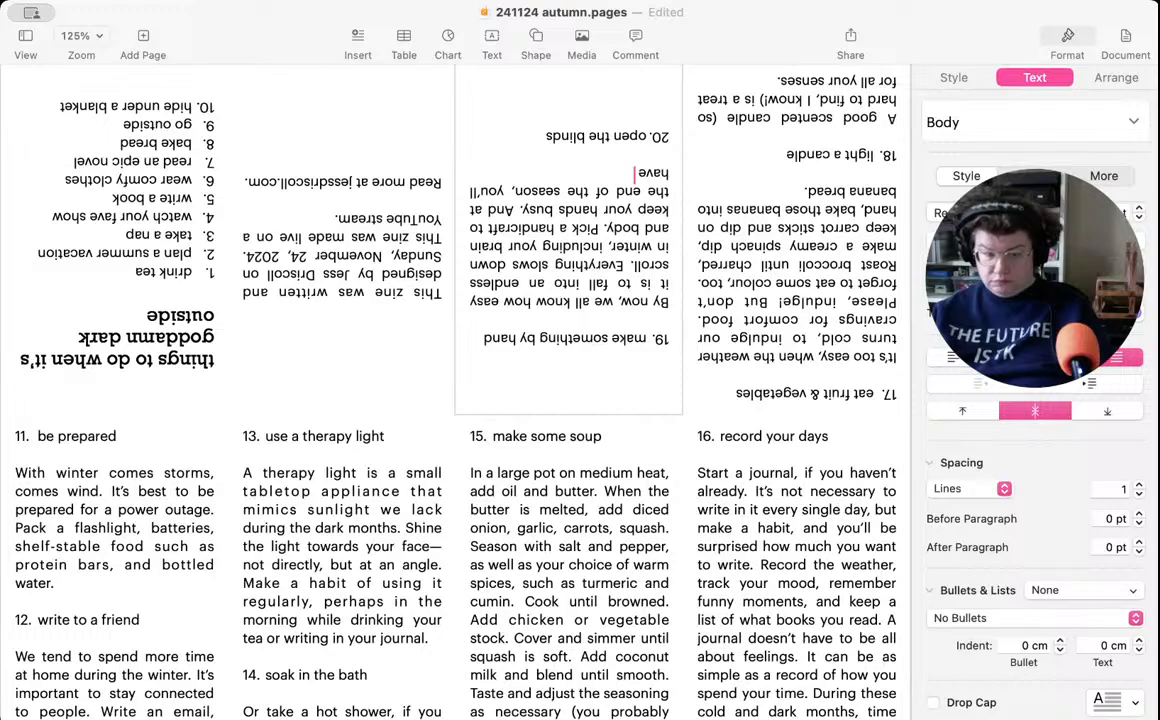
text(an o)
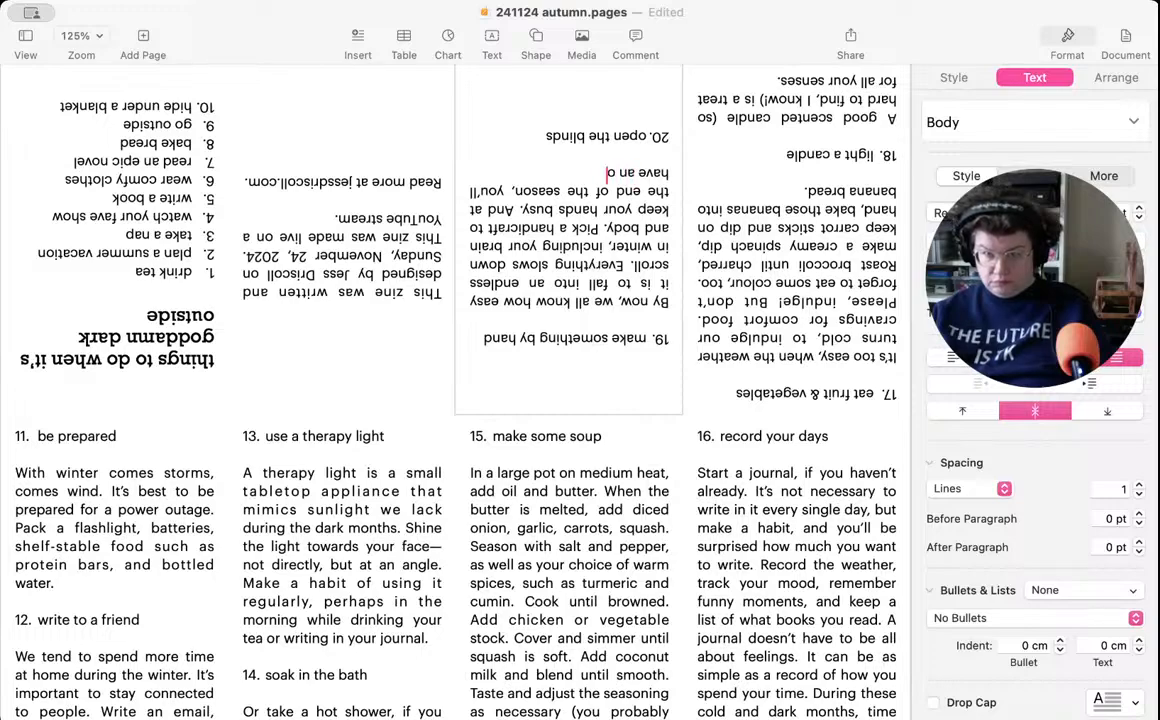
text(bject)
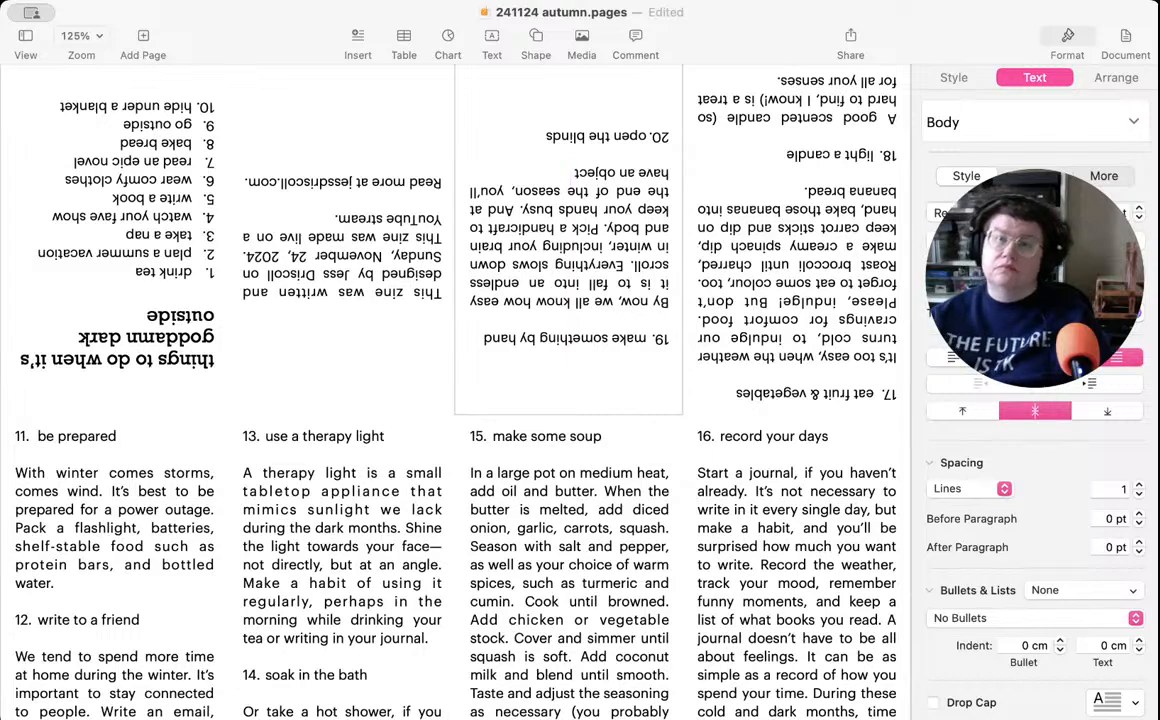
text( you made.)
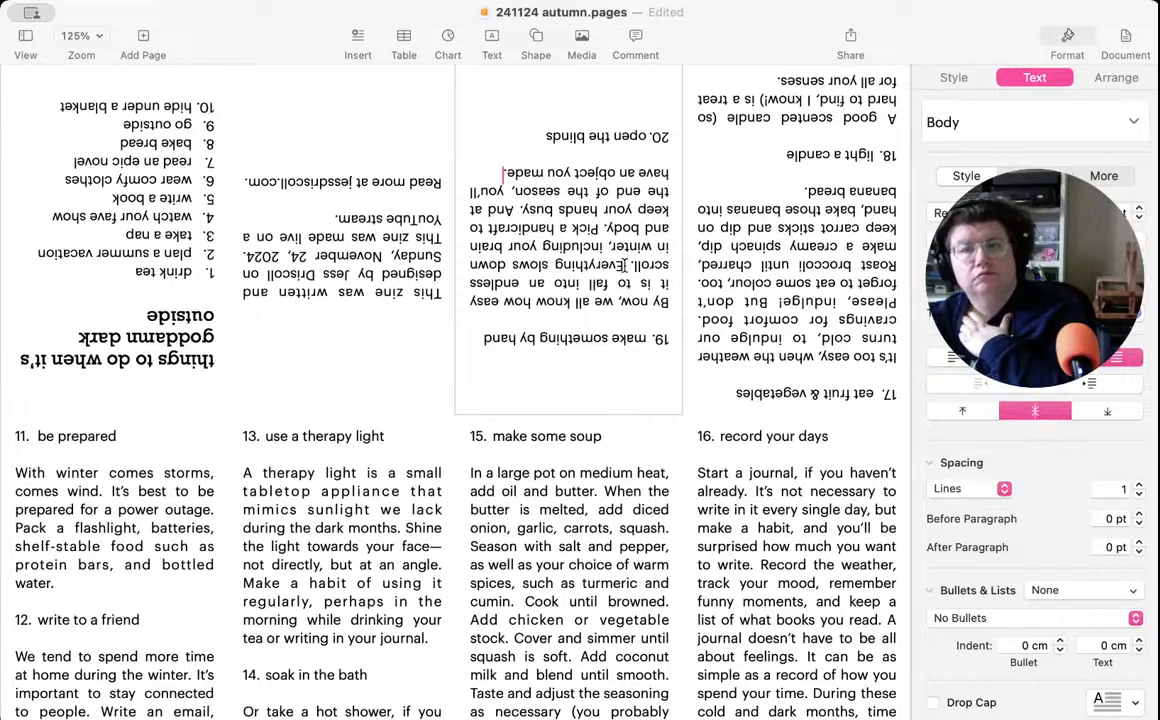
- Delete the sentence about everything slowing down in winter from the item 19 description, including the extra space
drag(622, 266, 605, 229)
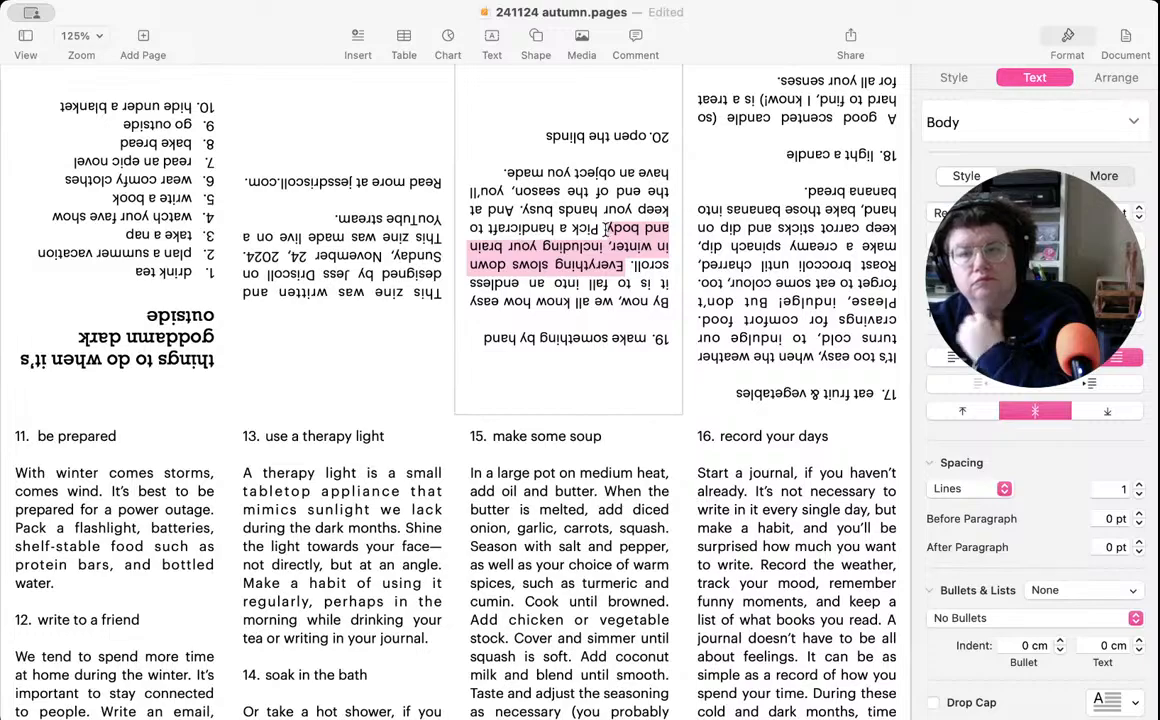
key(BackSpace)
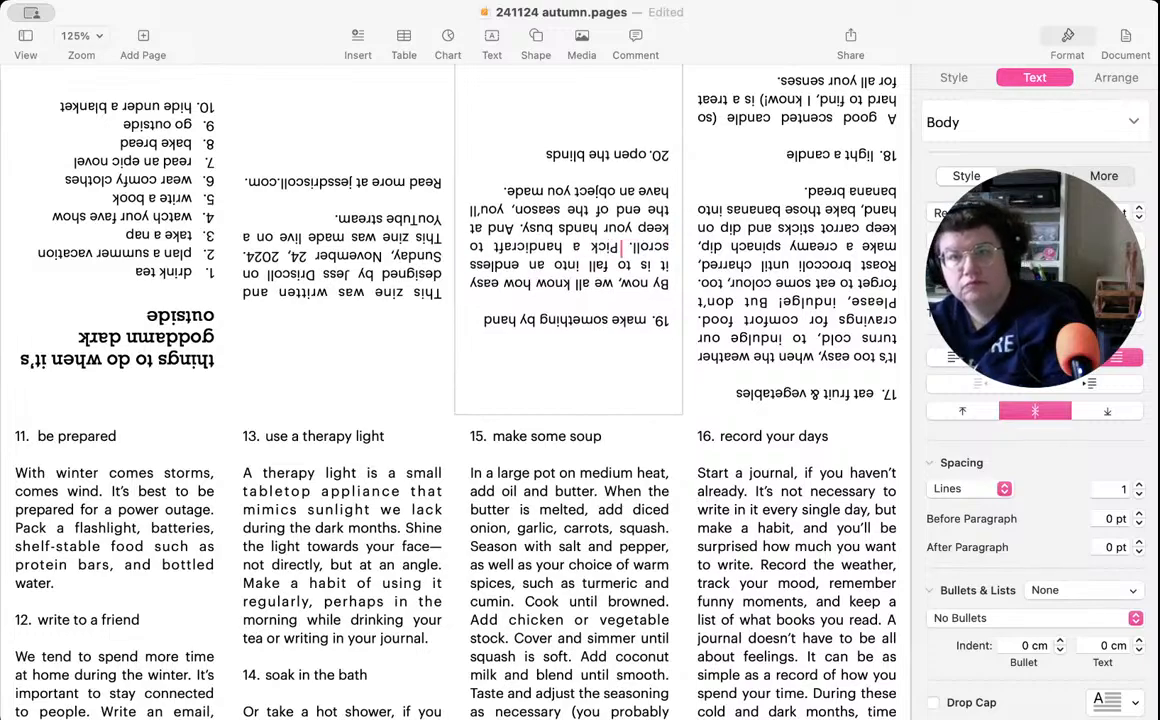
key(BackSpace)
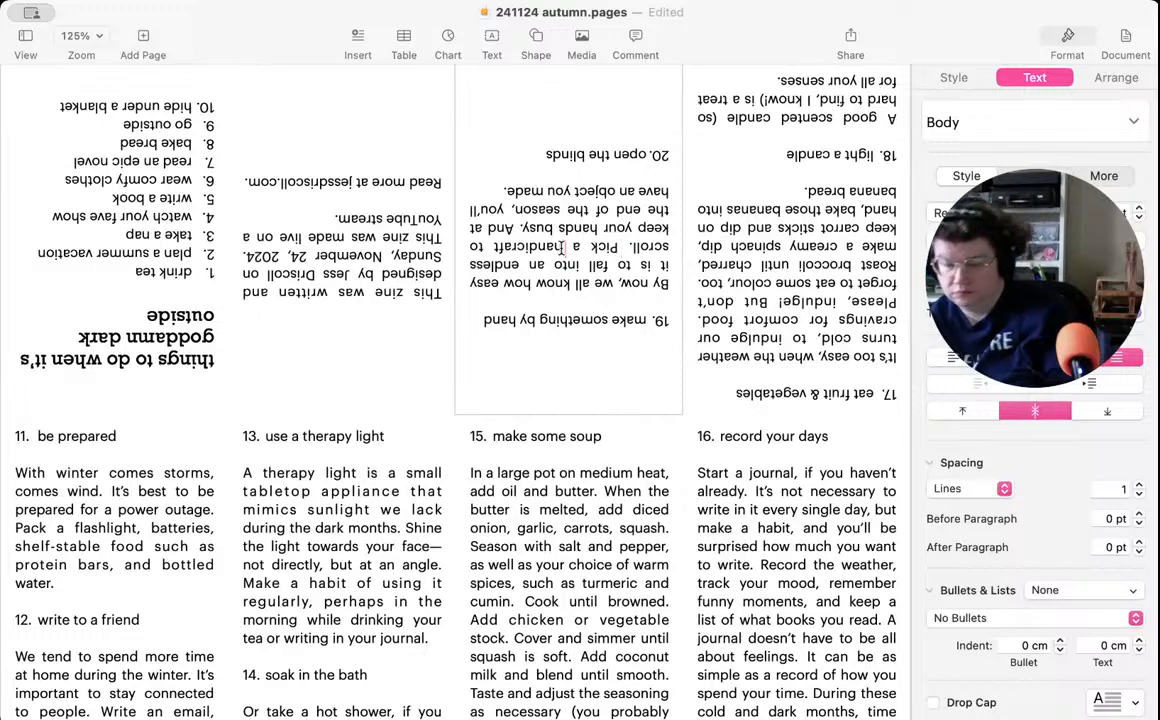
- In the item 19 description, shorten "handicraft" to "craft" and make the last sentence begin with "At the end"
key(BackSpace)
key(BackSpace)
key(BackSpace)
key(BackSpace)
key(BackSpace)
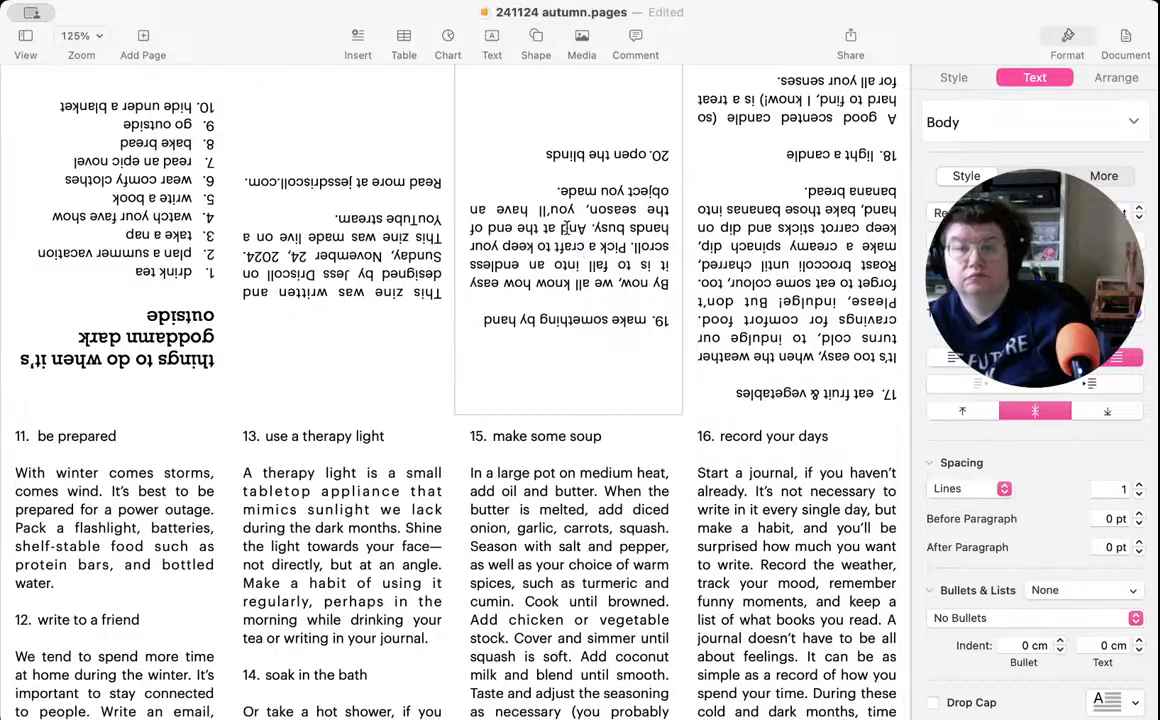
key(BackSpace)
key(BackSpace)
key(BackSpace)
key(BackSpace)
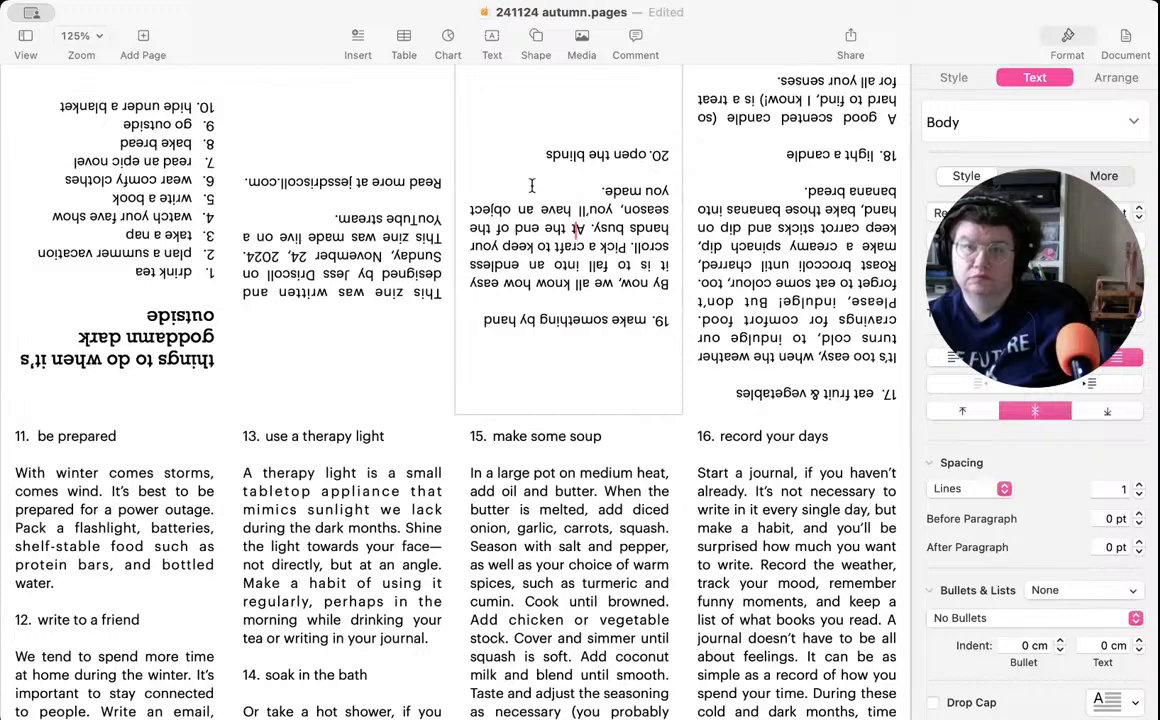
- Start the item 20 description below "open the blinds", after a blank line, with "There is light out there."
click(533, 136)
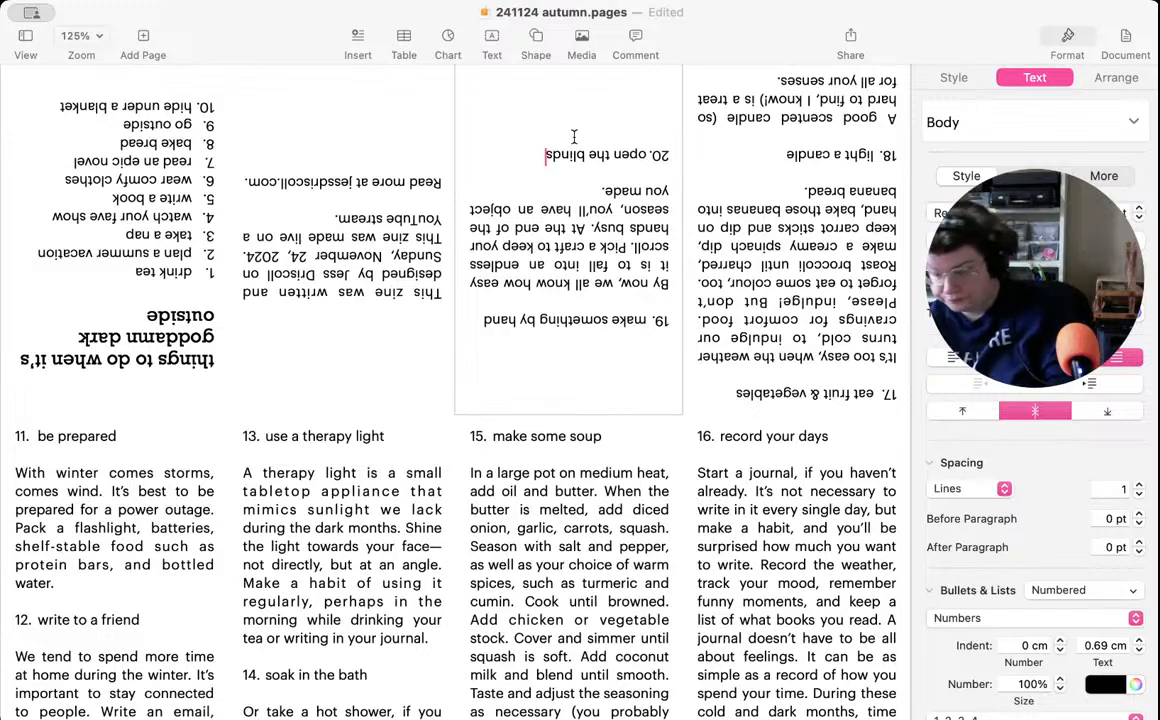
key(Return)
key(Return)
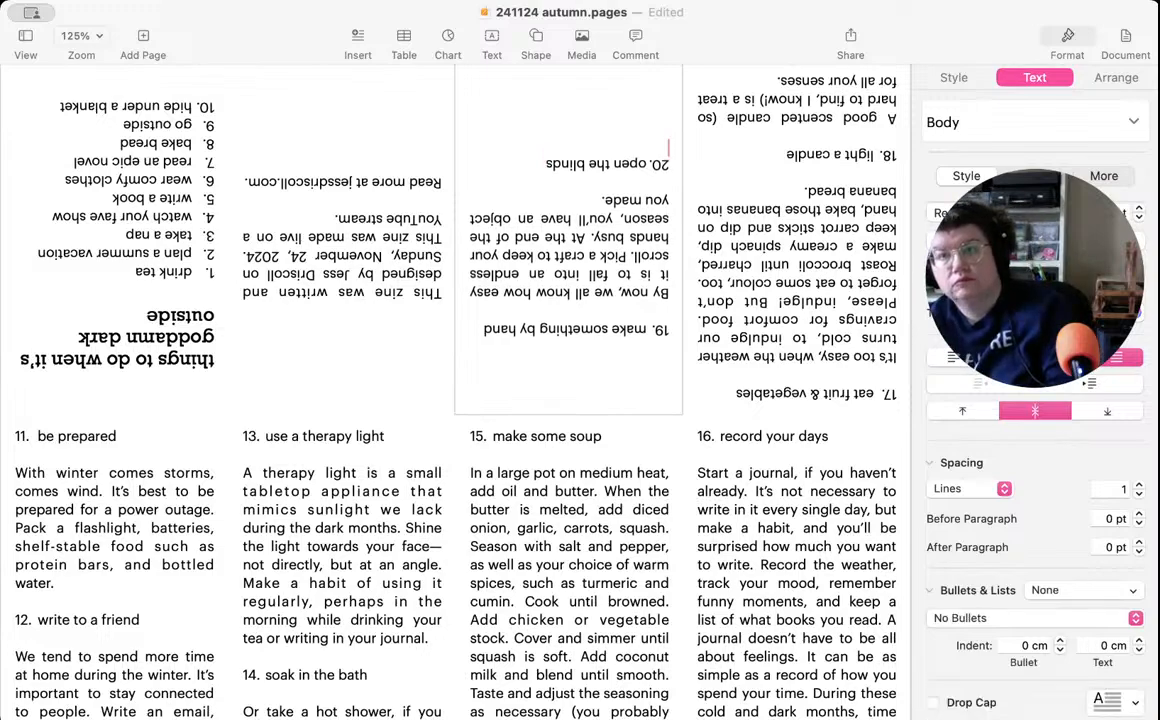
key(Return)
text(There is light n)
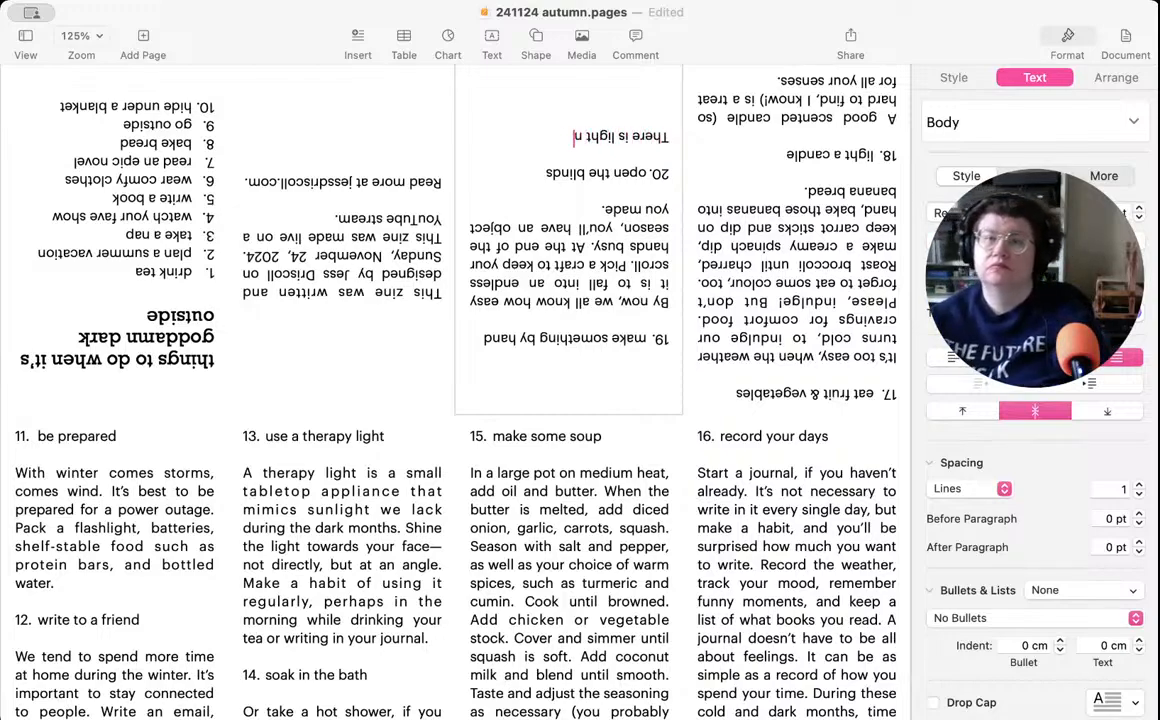
key(BackSpace)
text(out)
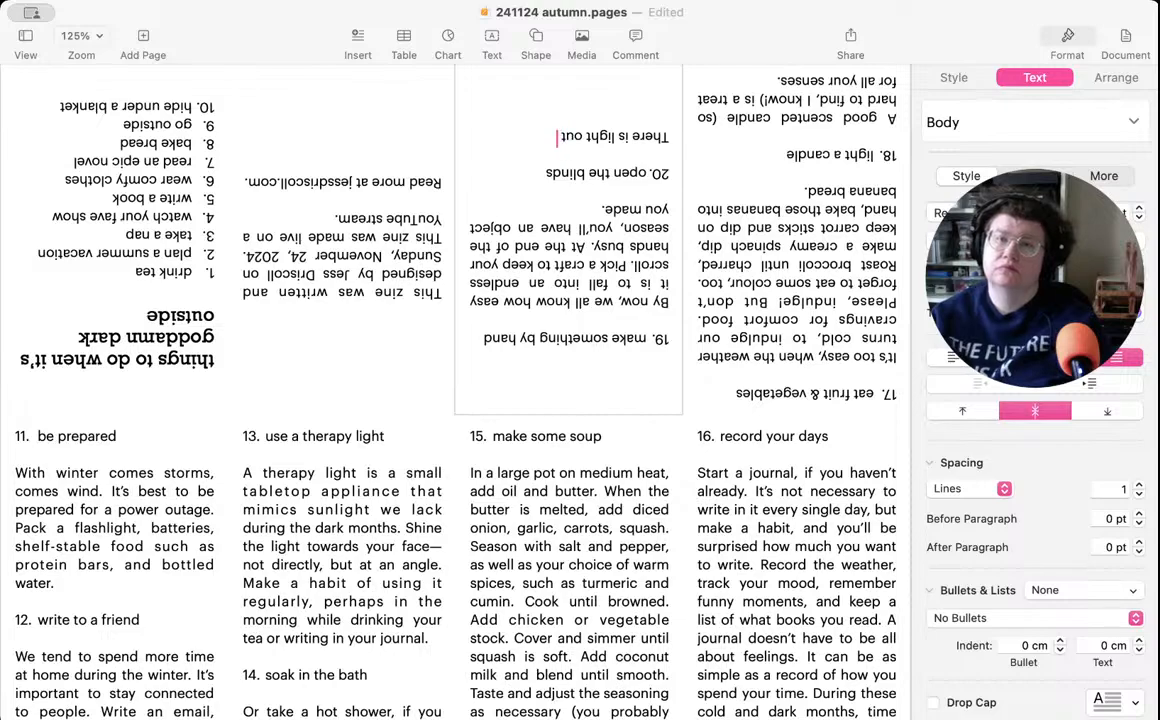
text( there. Some)
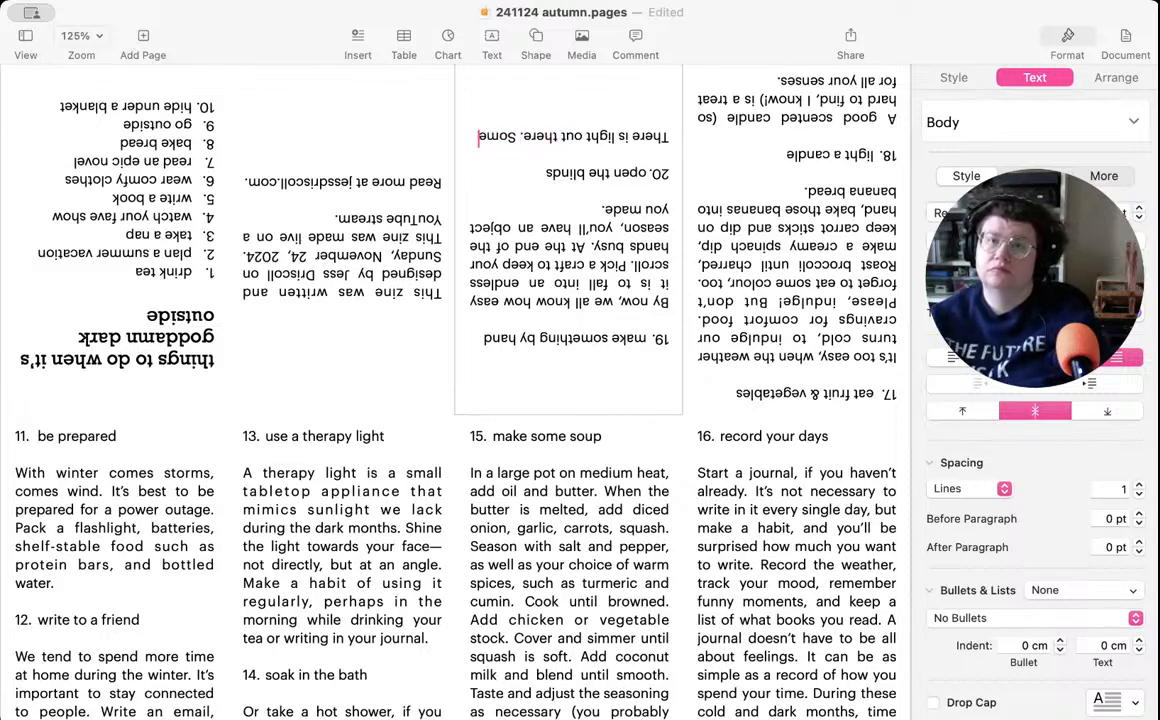
text( days, it's)
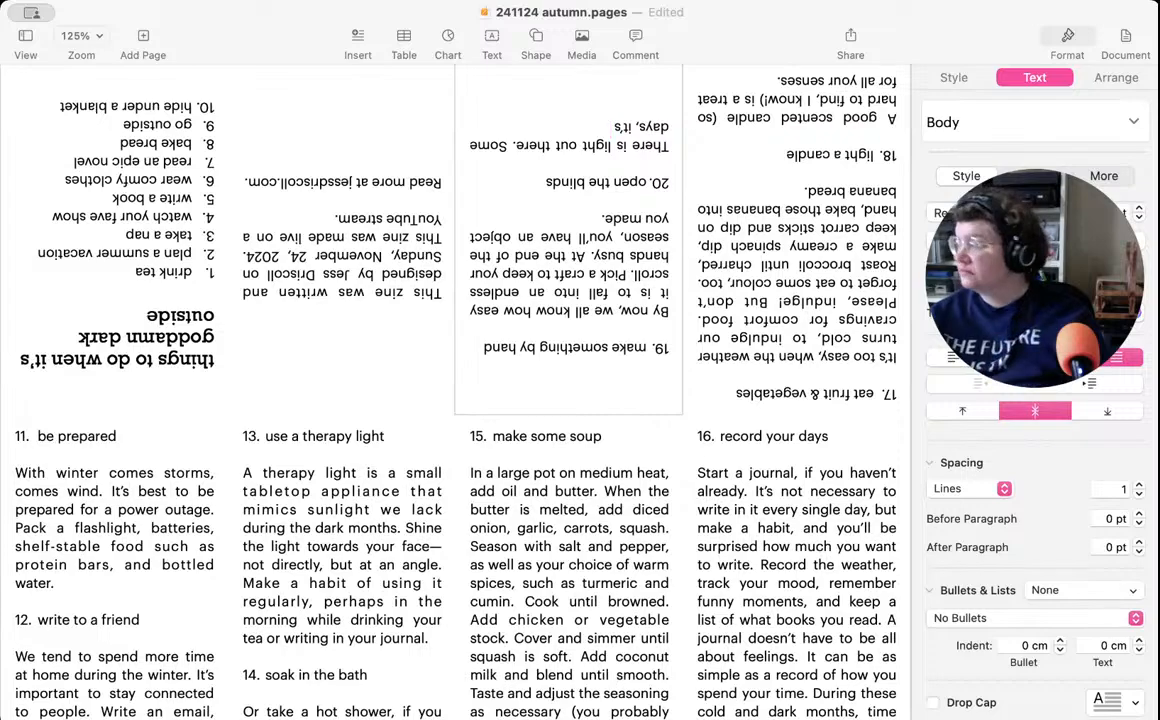
- Continue the item 20 description with "Some days, it's grey or pure white, but the sun is always shining."
text(grey out)
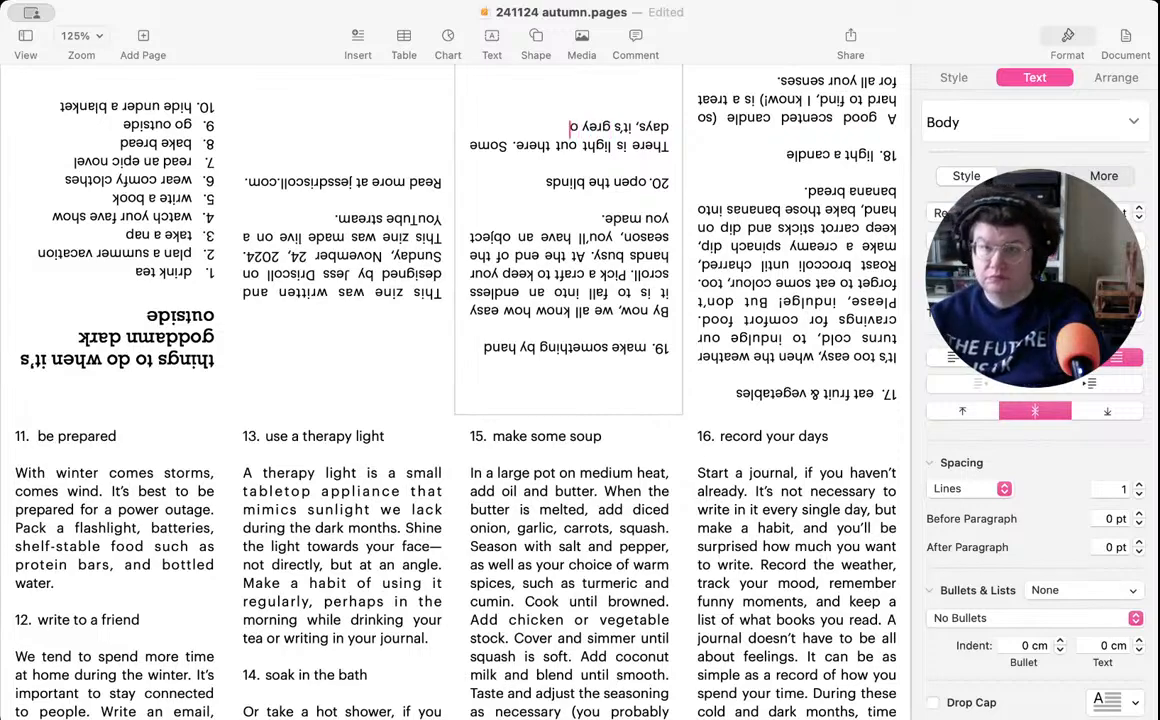
key(BackSpace)
key(BackSpace)
text(r w)
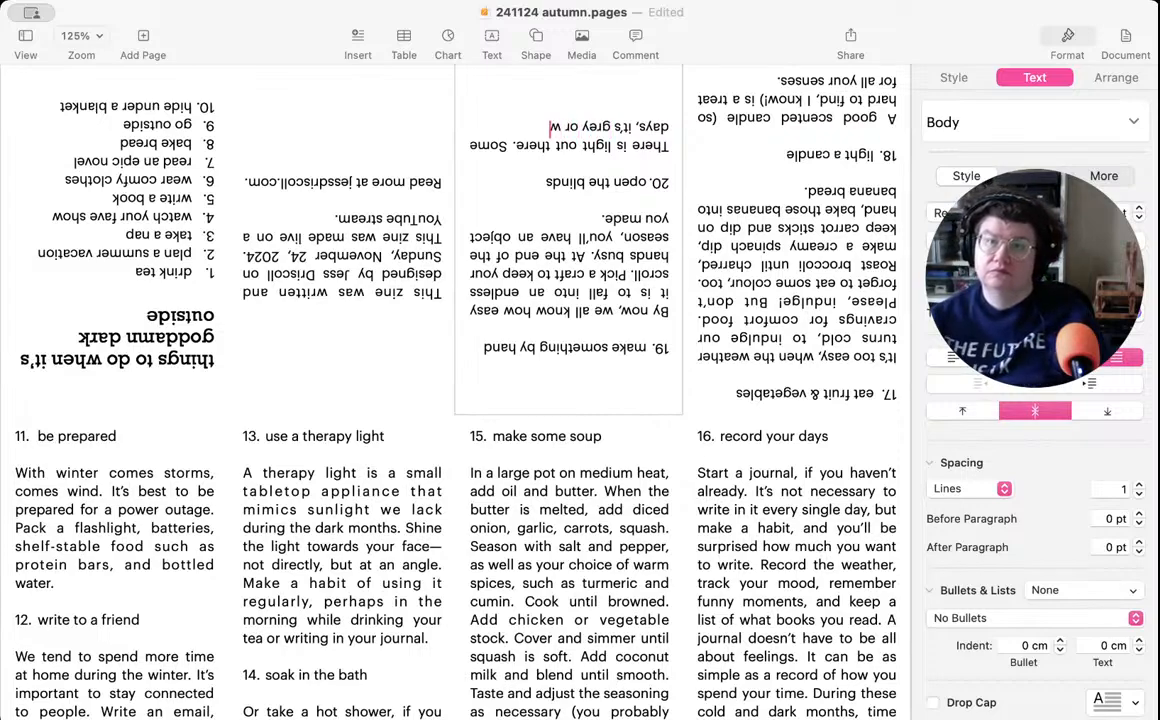
key(BackSpace)
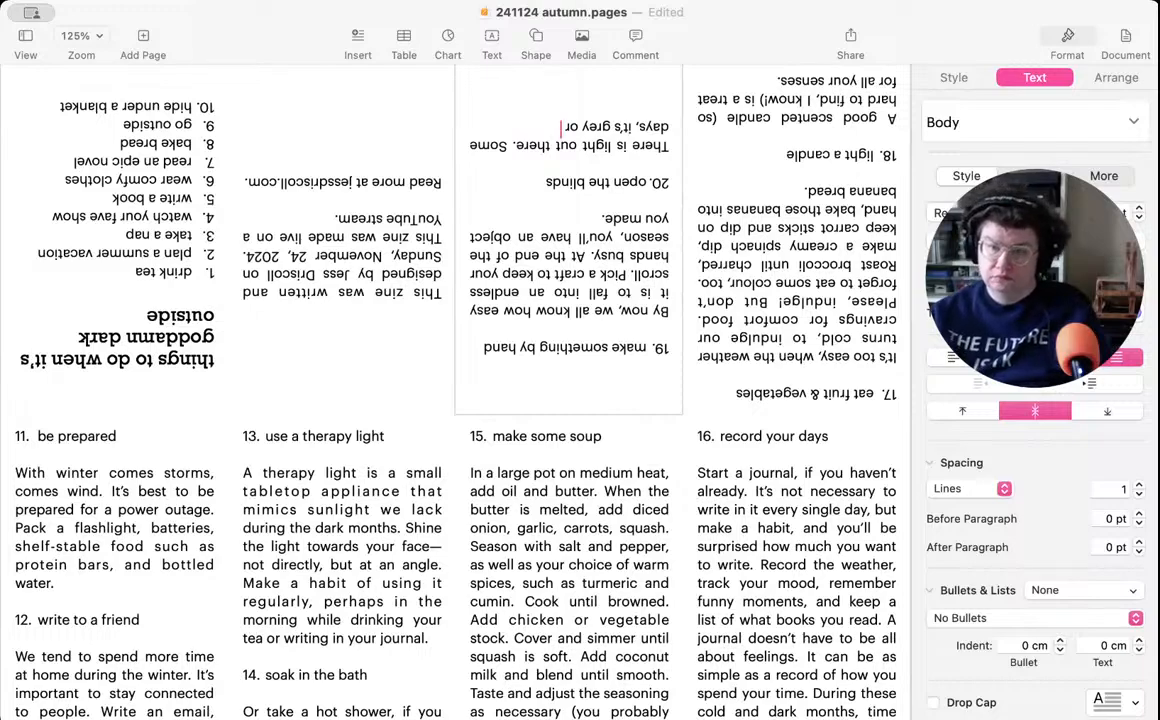
text(p)
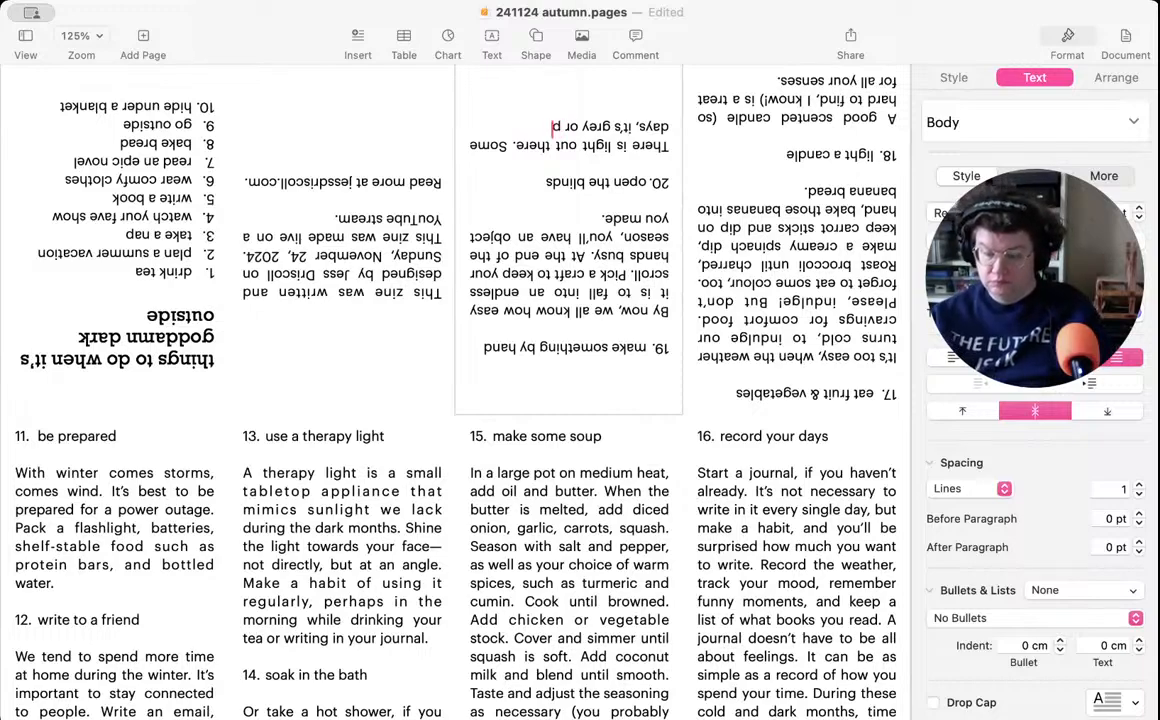
text(ure white, but)
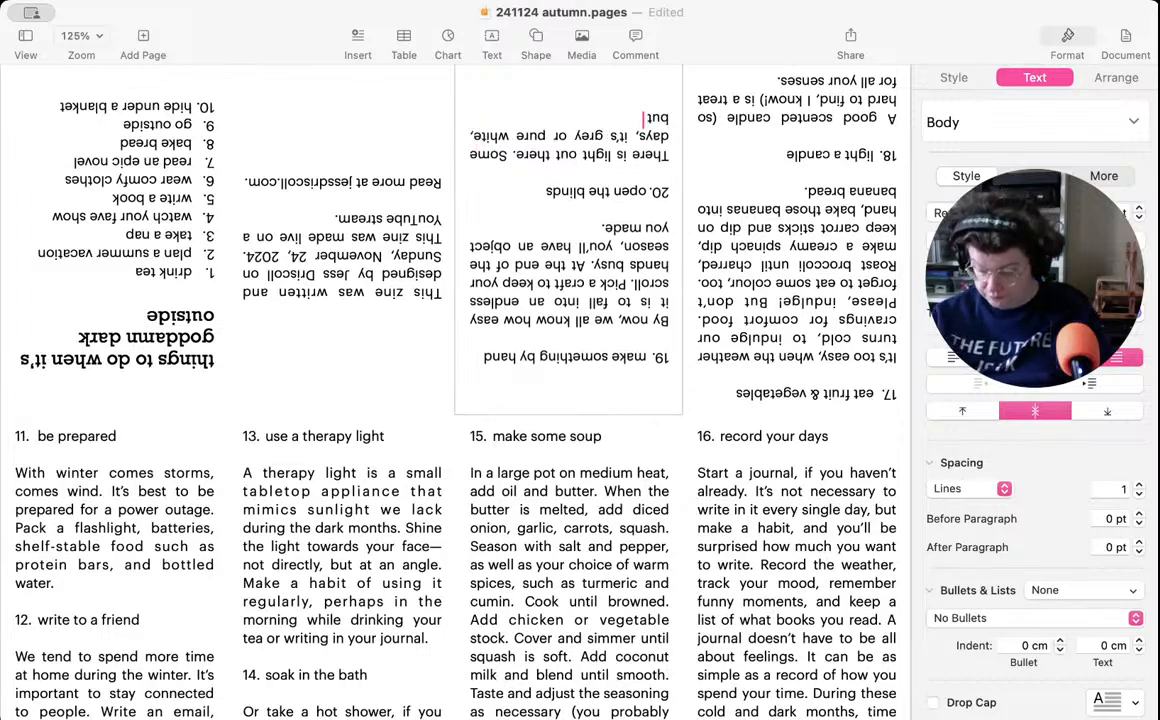
text( the sun)
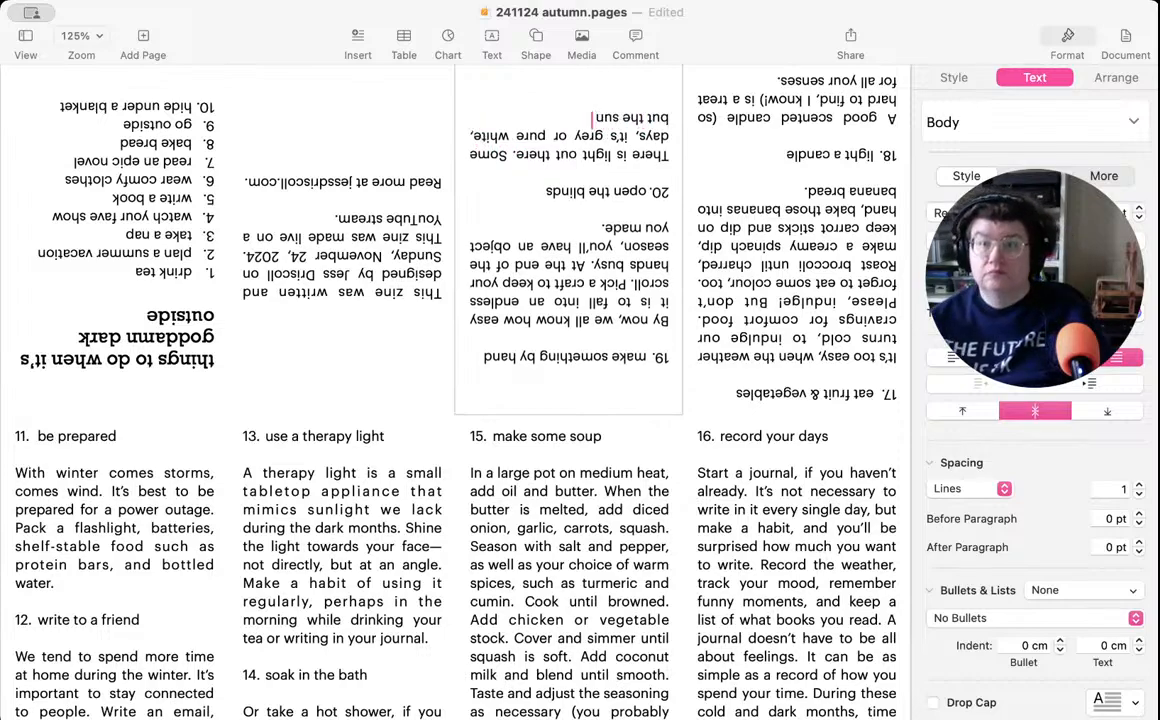
text( is always)
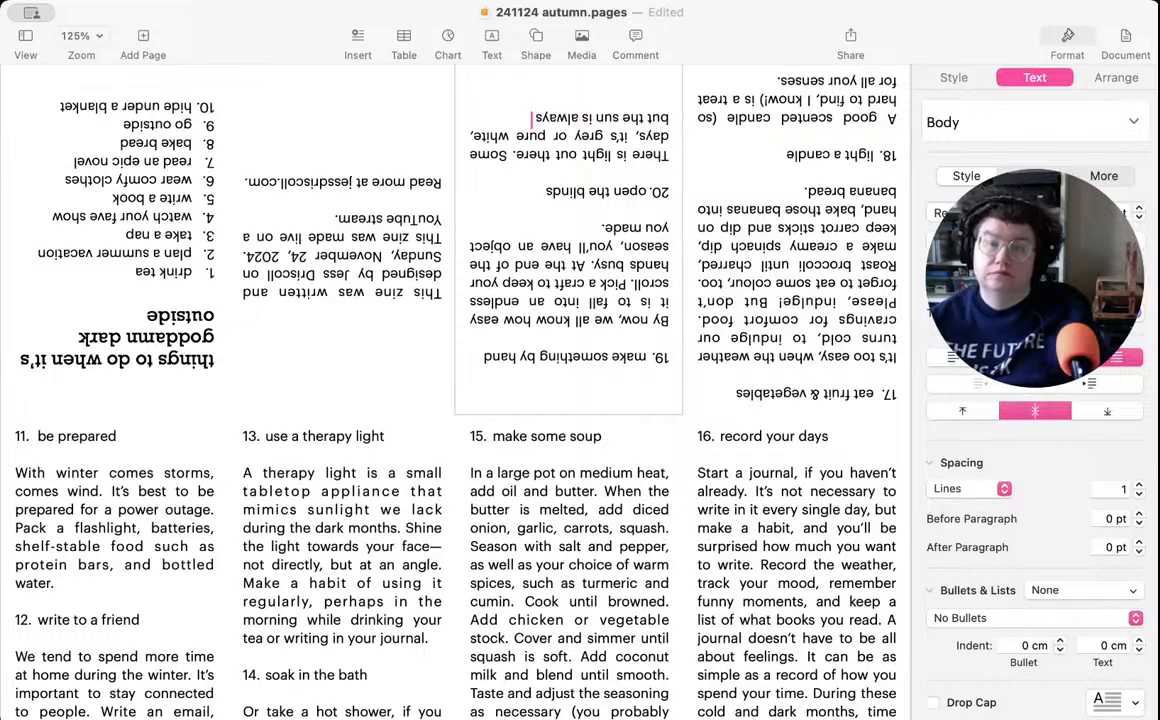
text( shining.)
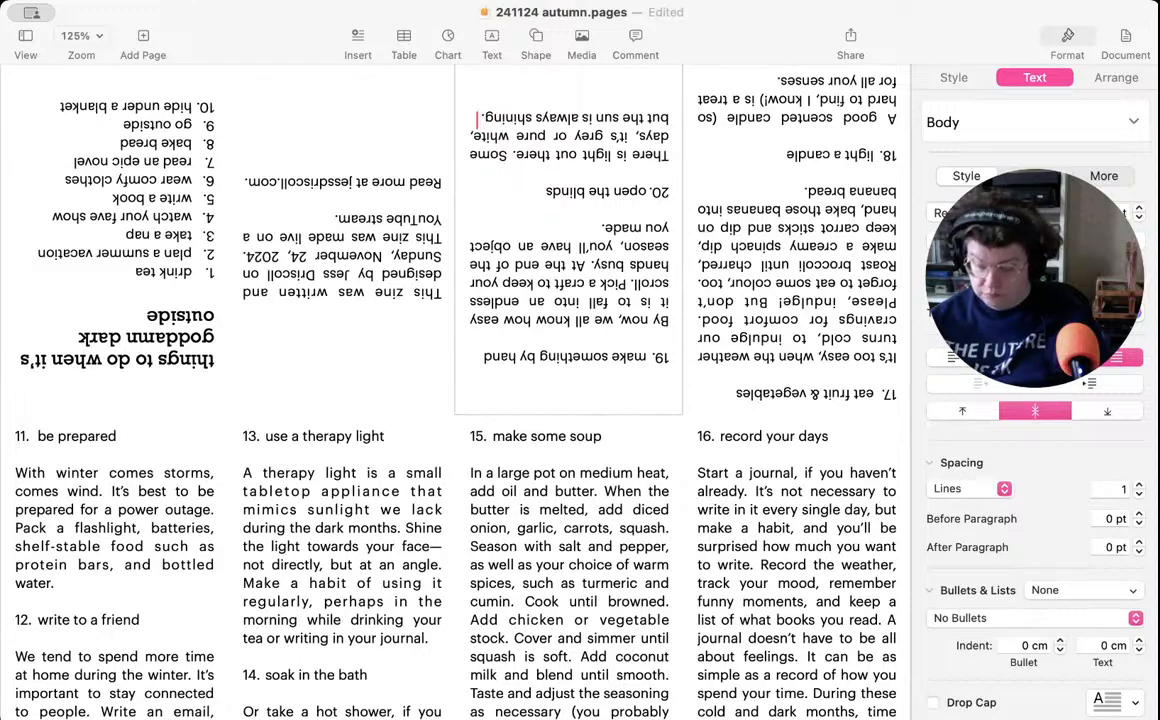
- Start another sentence in the item 20 description with "Keep your blinds closed to keep the heat inside,"
key(Return)
text(Keep your)
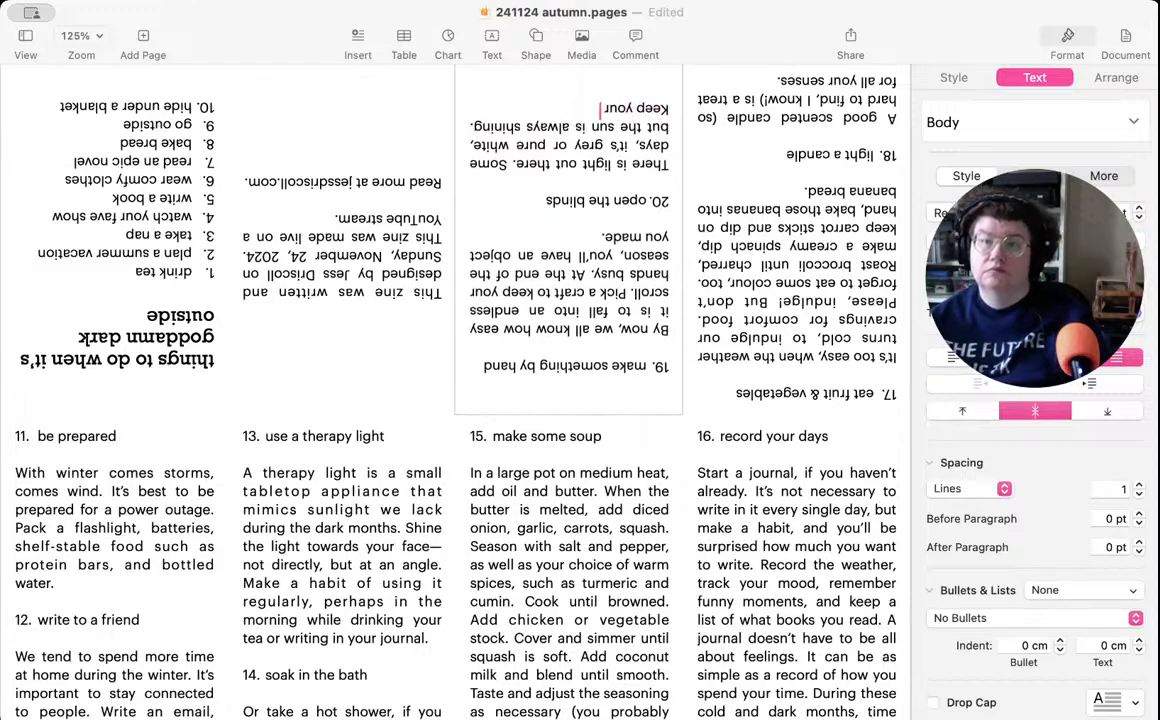
text( bl)
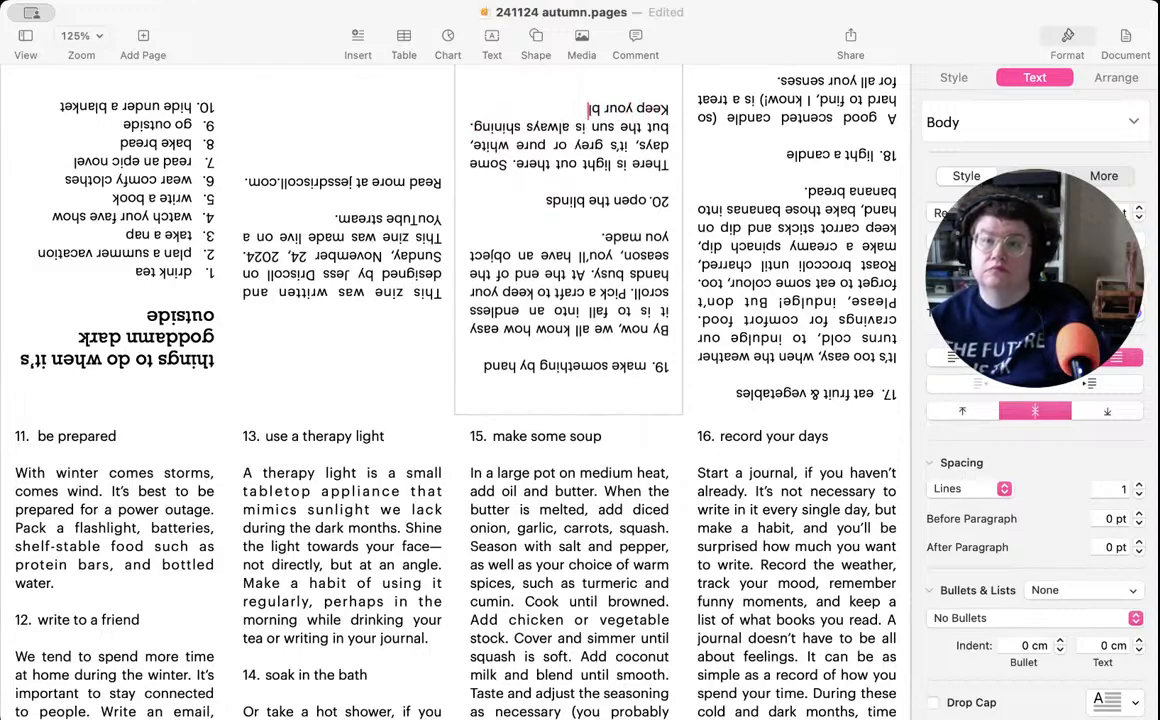
text(inds c)
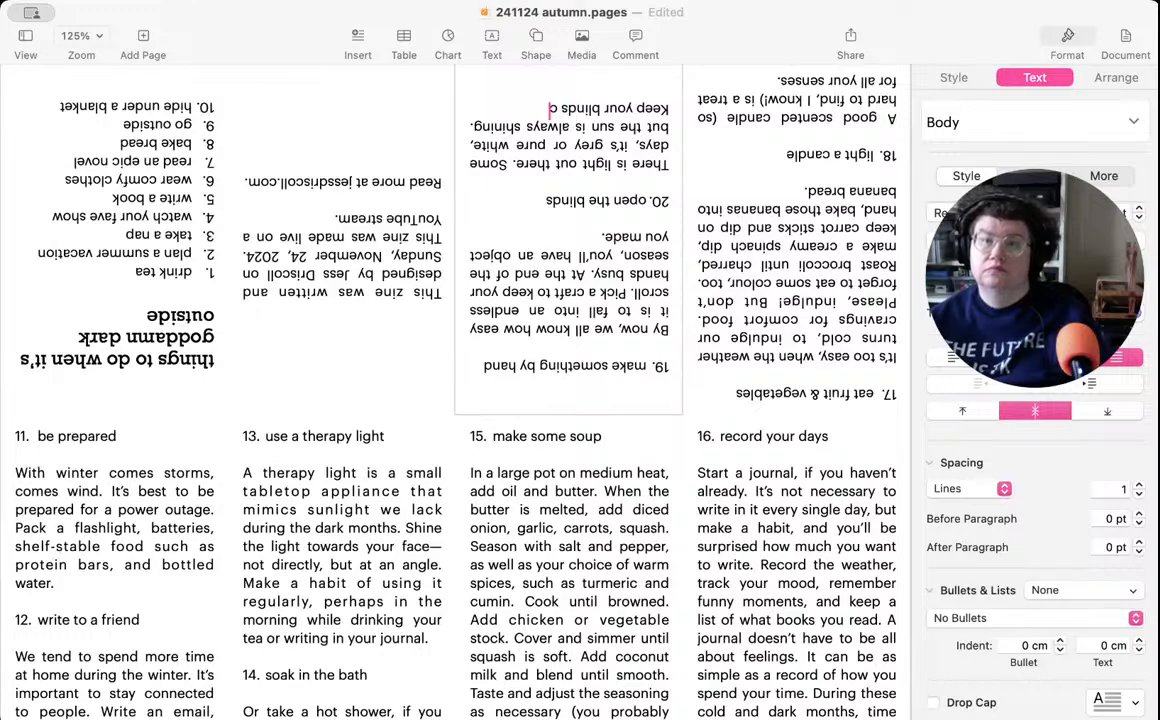
text(losed to)
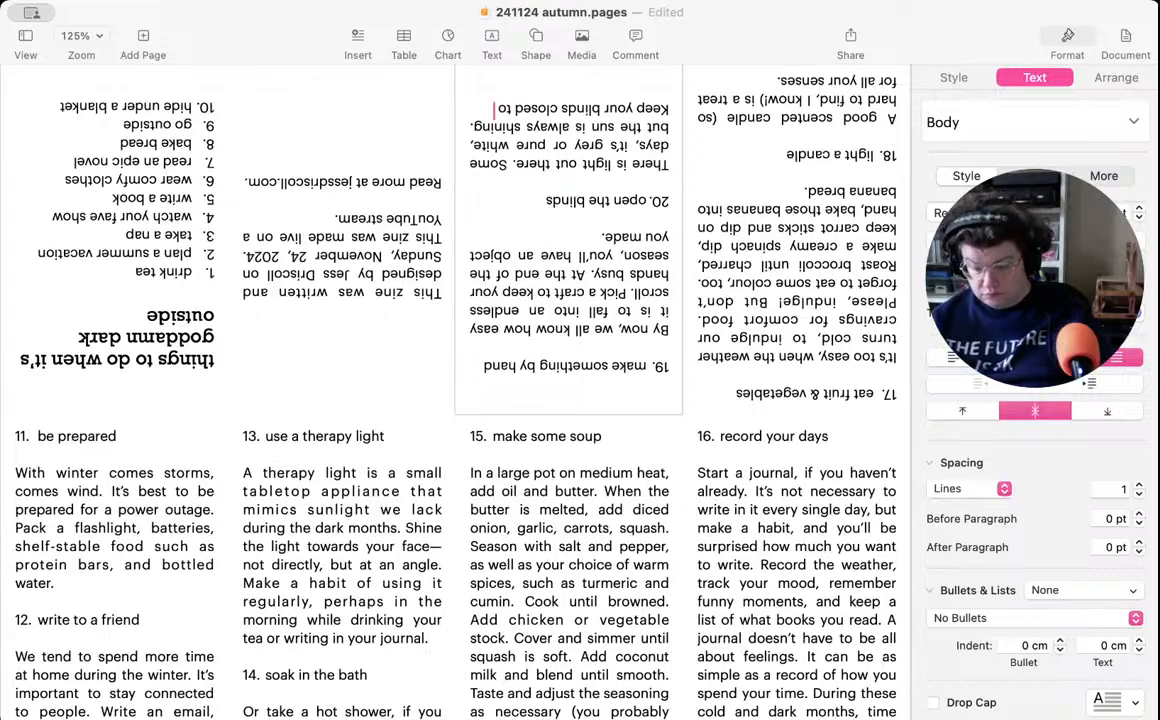
text(tay)
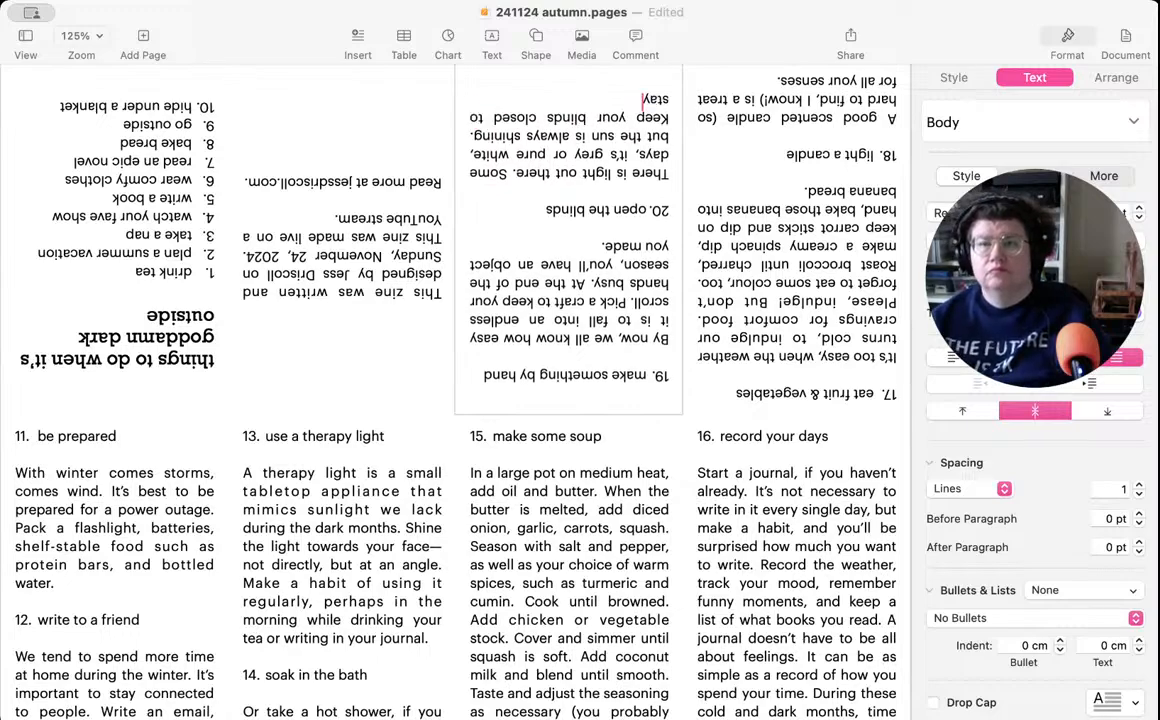
key(BackSpace)
key(BackSpace)
key(BackSpace)
key(BackSpace)
text(keep the hea)
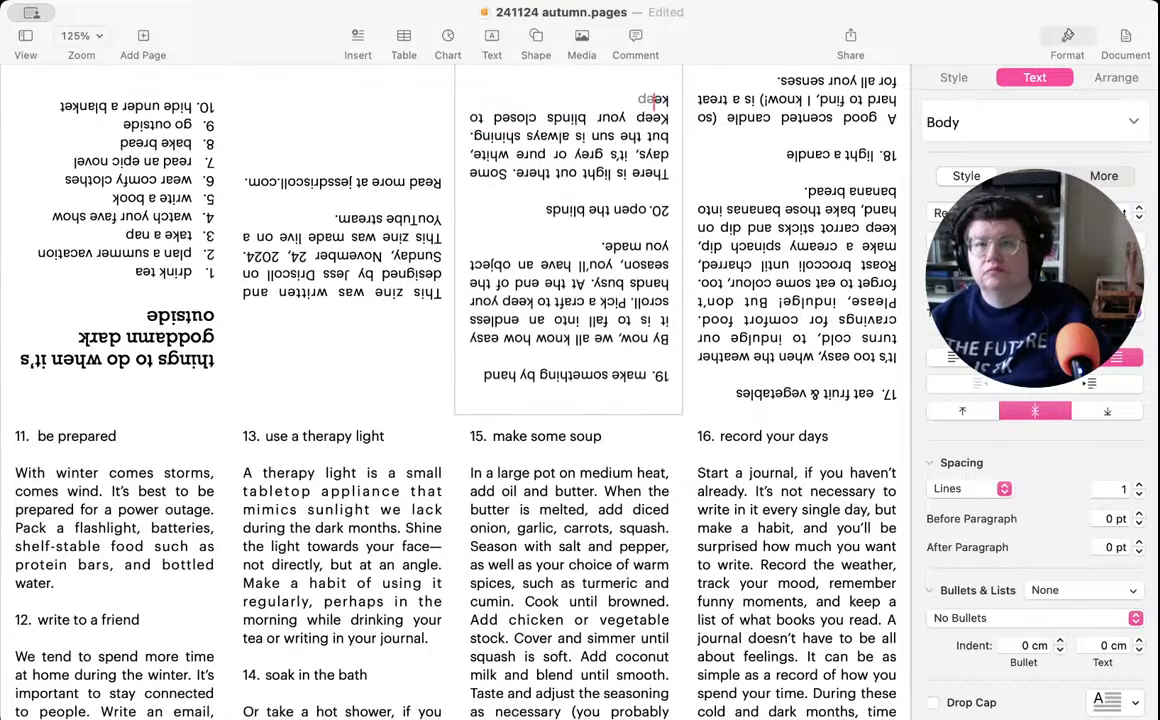
text(t in)
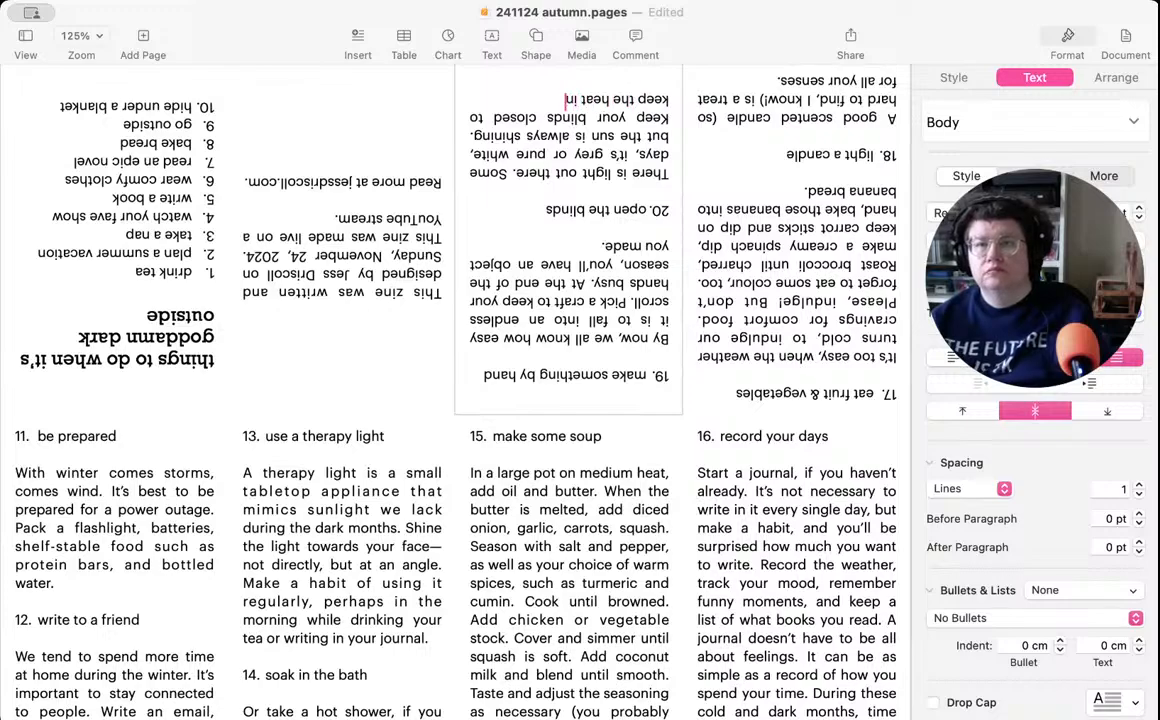
text(side, but o)
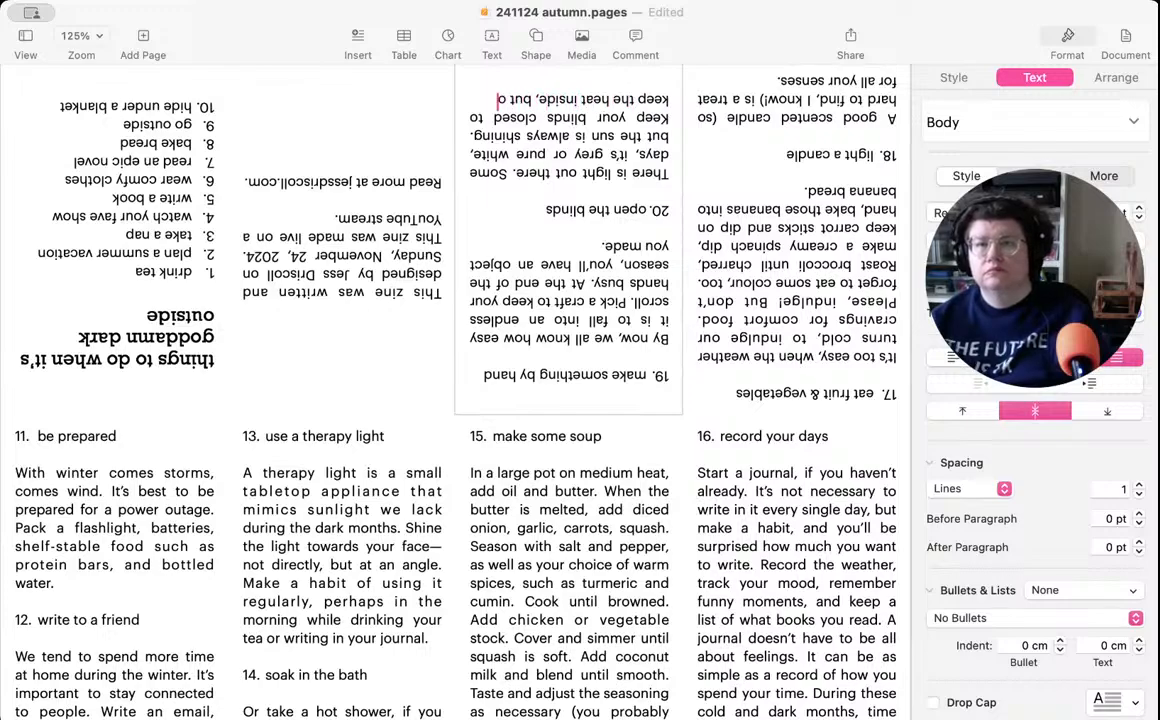
text(pen them oc)
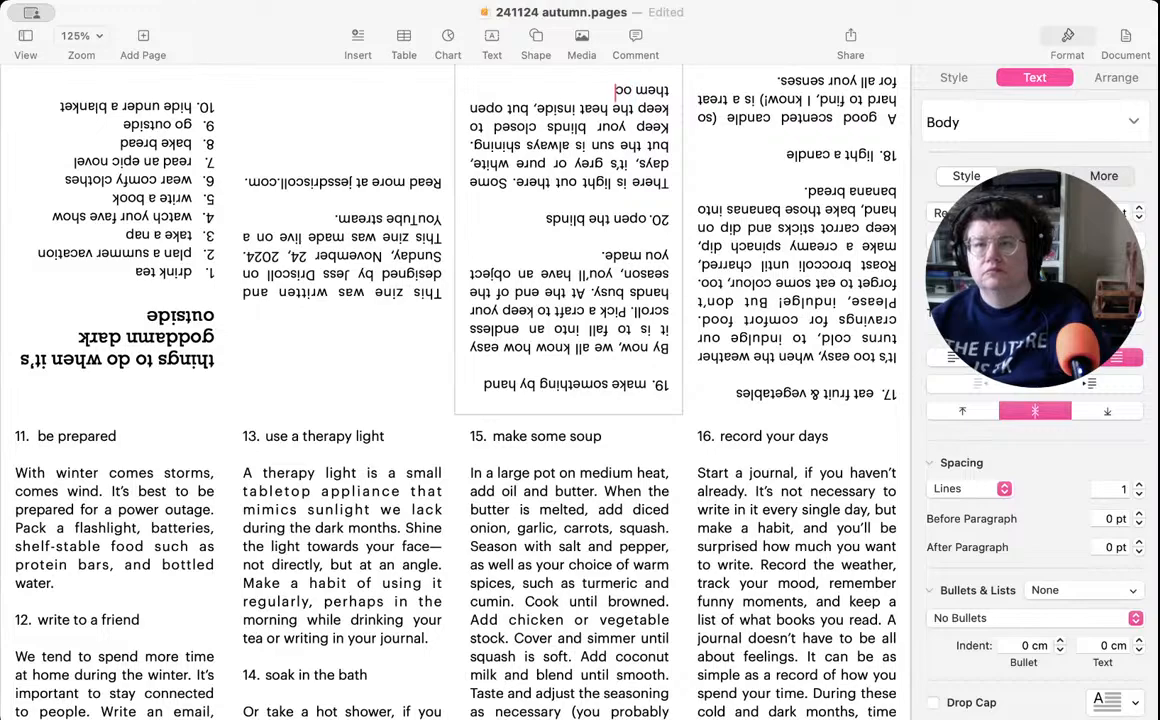
text(casionally to)
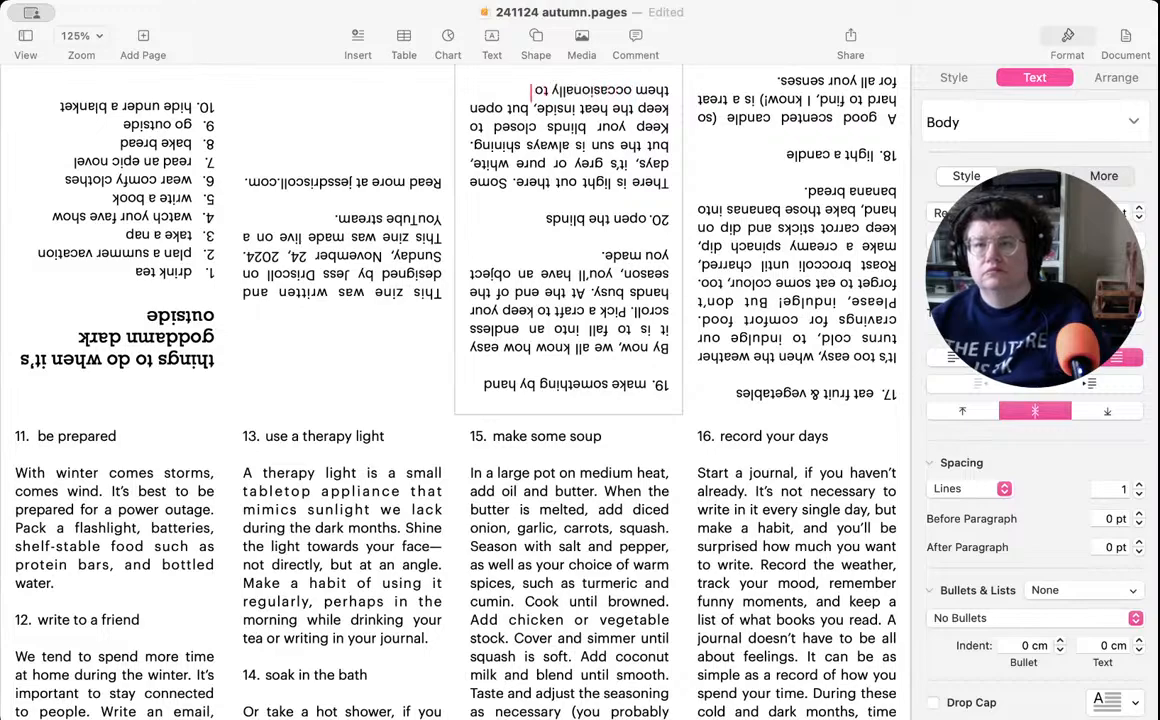
text( remember the sun)
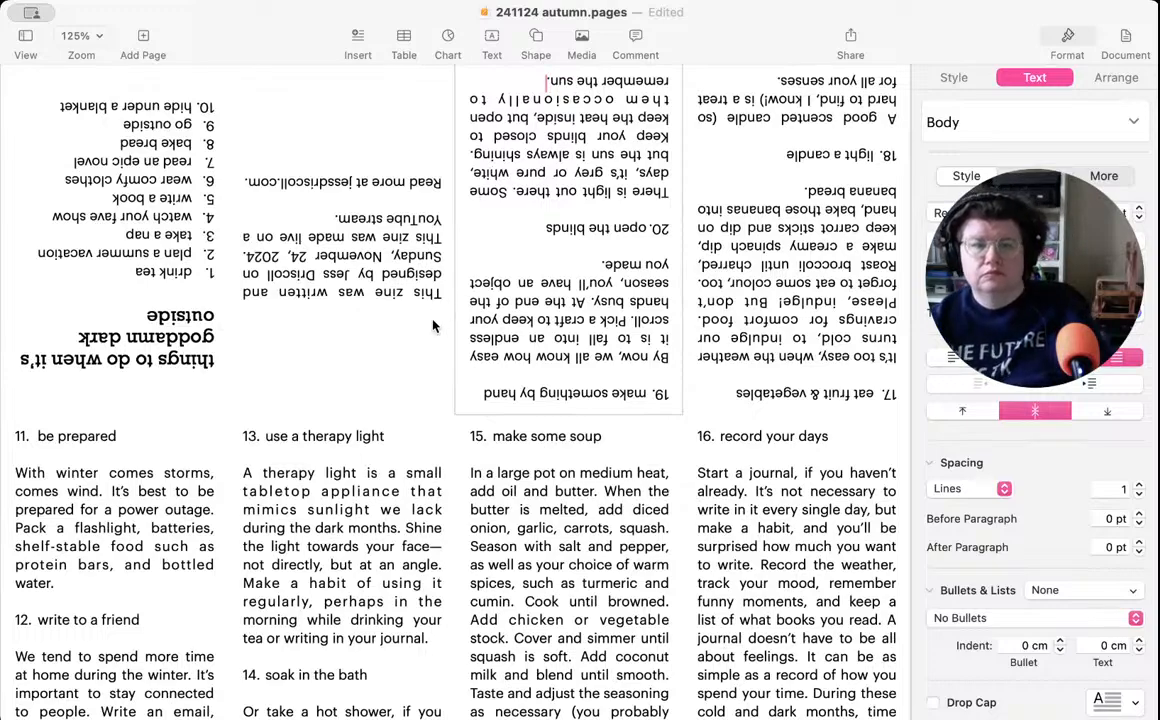
- Finish the sentence about closed blinds in item 20 with "but open them occasionally to remember the sun."
text(.)
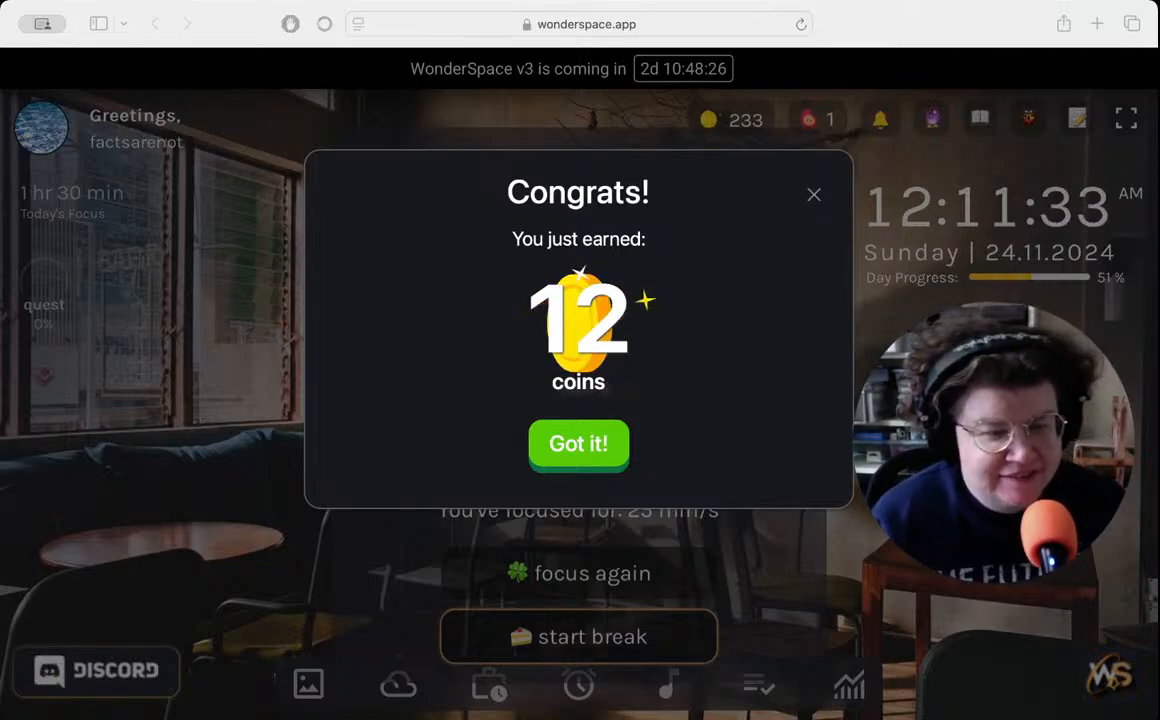
- Dismiss the coin reward in WonderSpace, start the break, and switch back to the zine in Pages
click(572, 452)
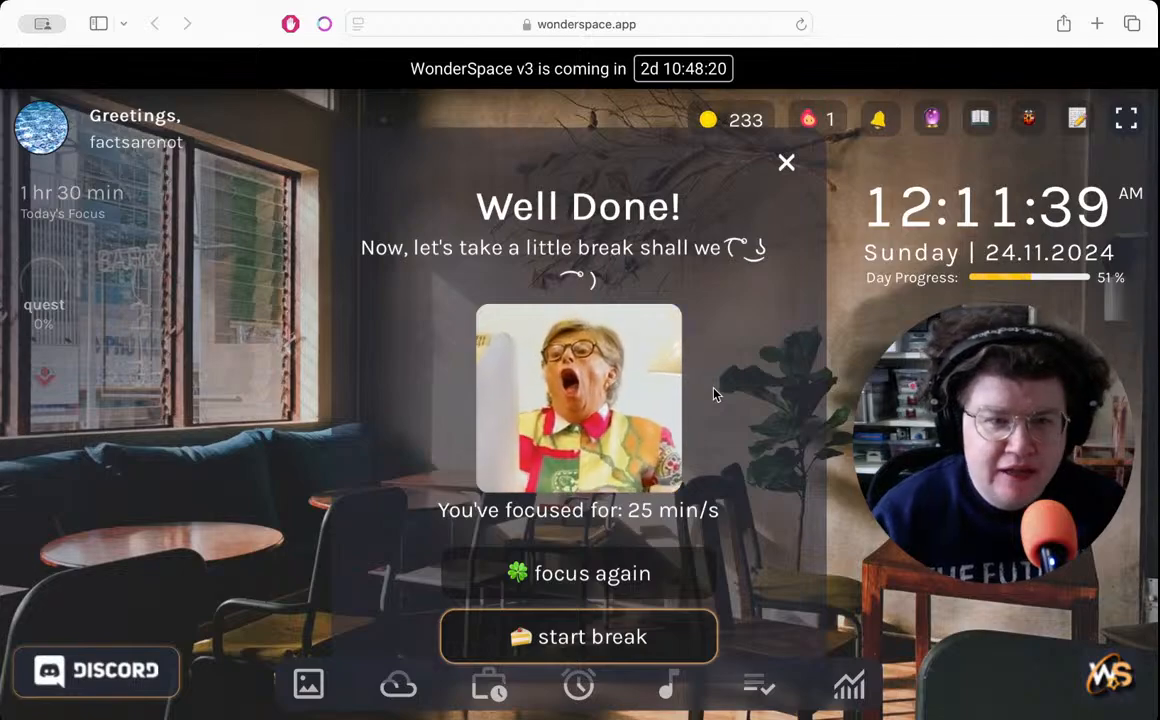
click(531, 639)
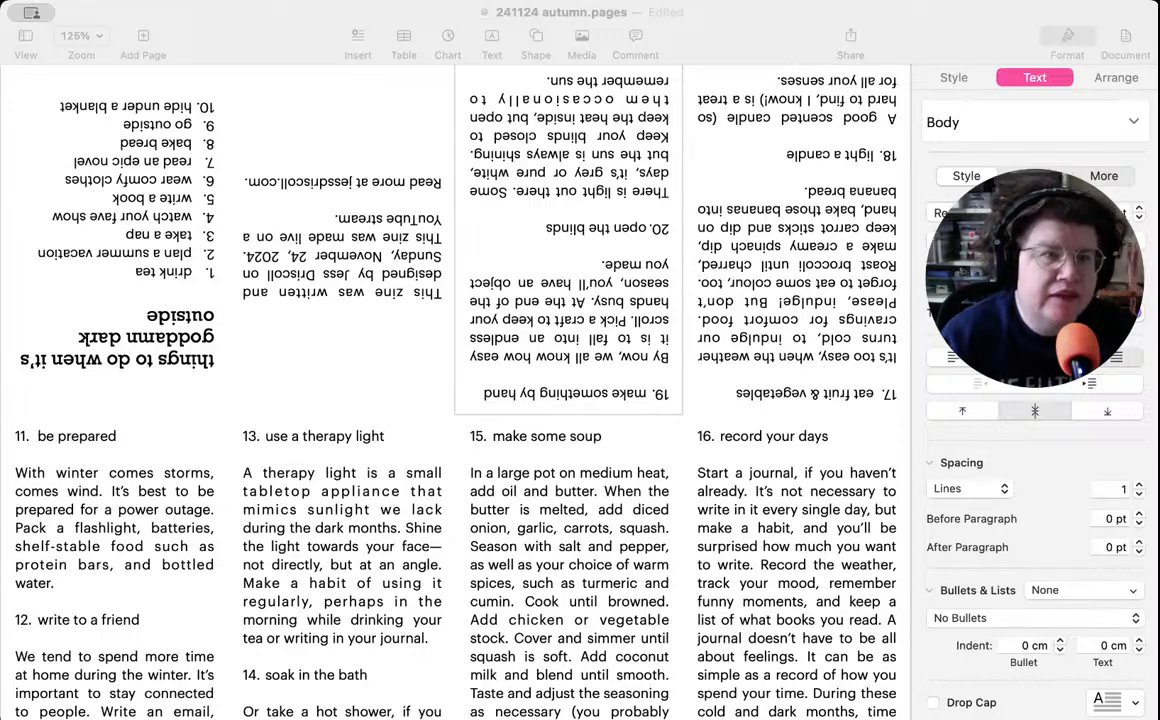
key(super+Tab)
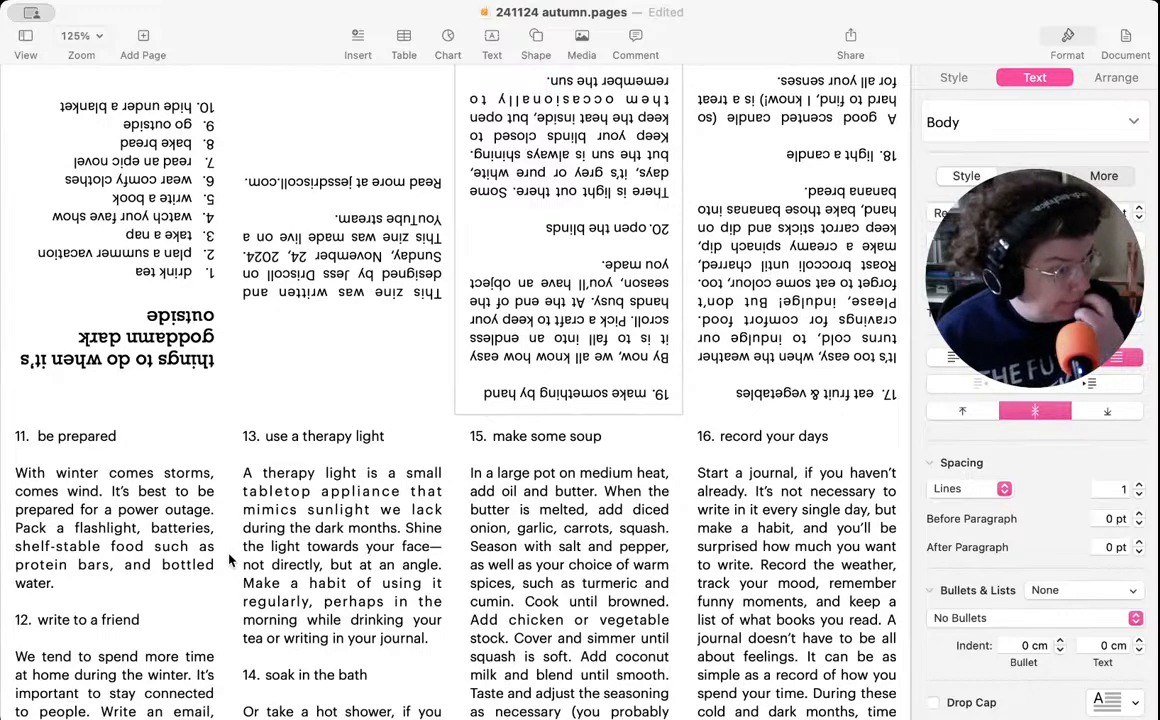
- Proofread the descriptions of items 11 to 16 and check them against the other text boxes of the zine
scroll(85, 551, down, 2)
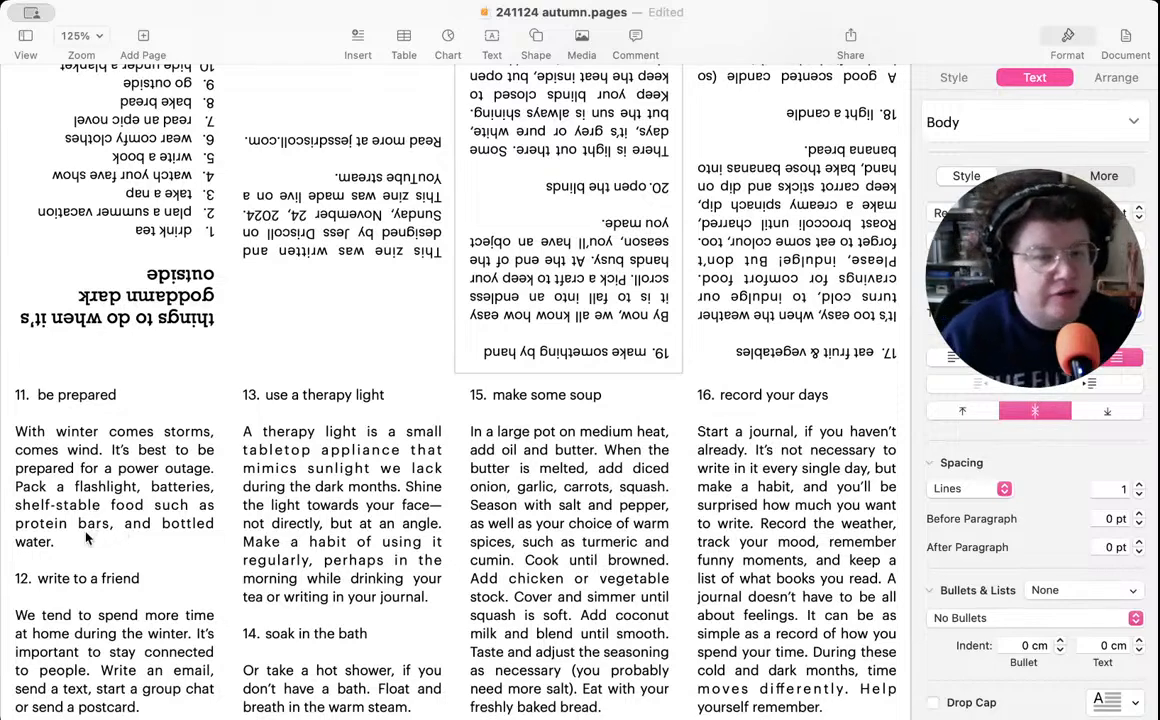
click(148, 622)
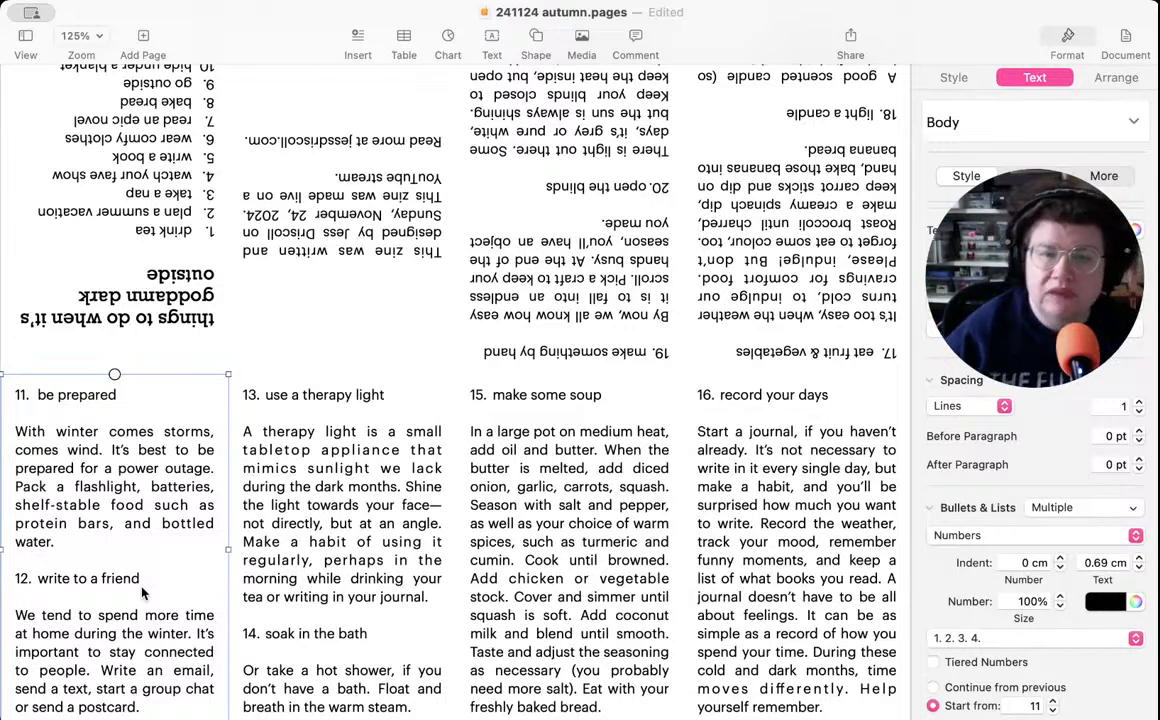
click(396, 532)
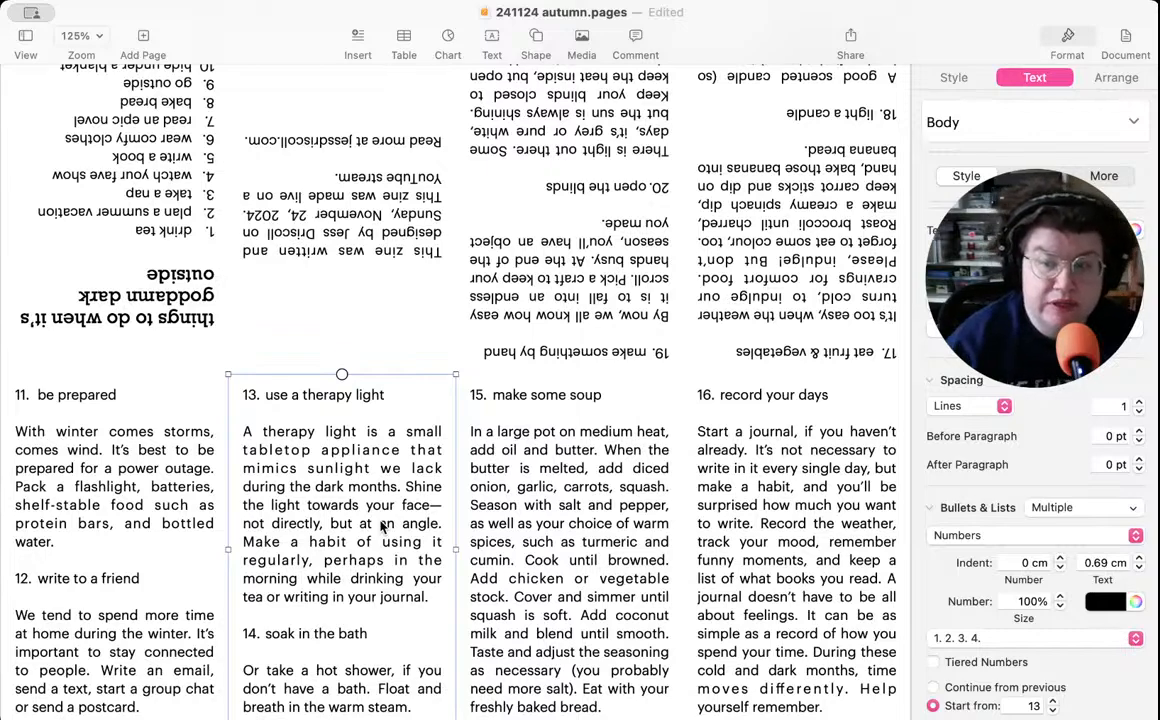
click(527, 245)
scroll(527, 240, up, 2)
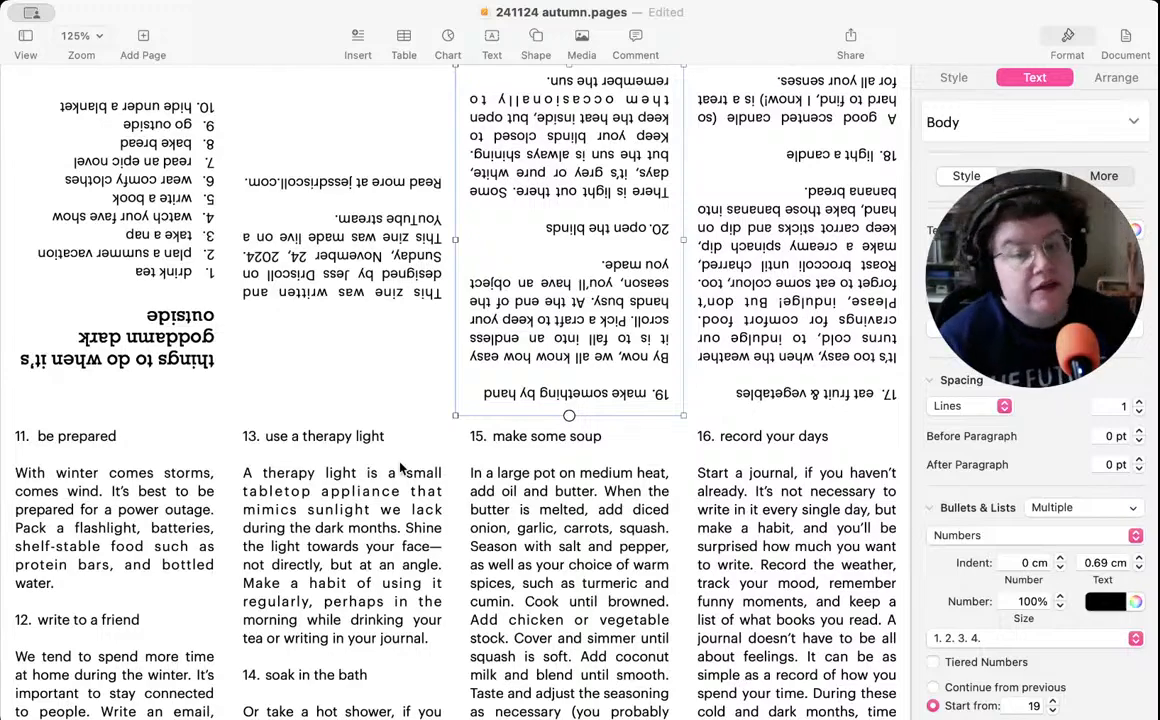
click(372, 503)
scroll(372, 503, down, 2)
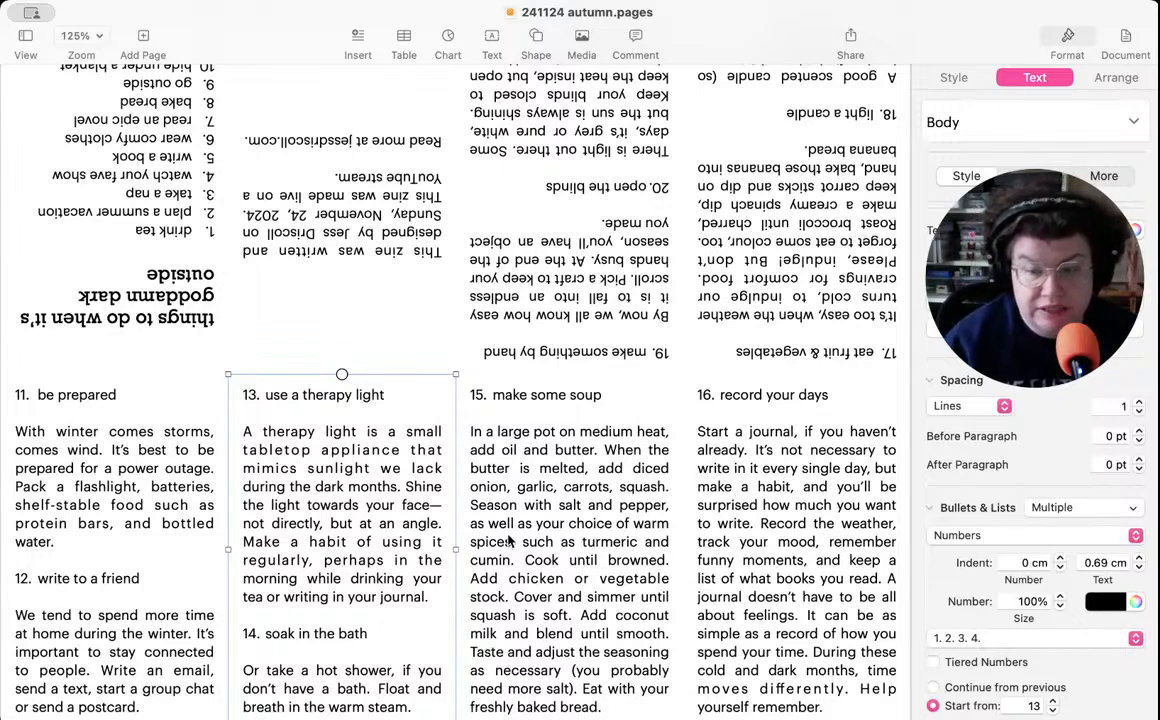
click(575, 507)
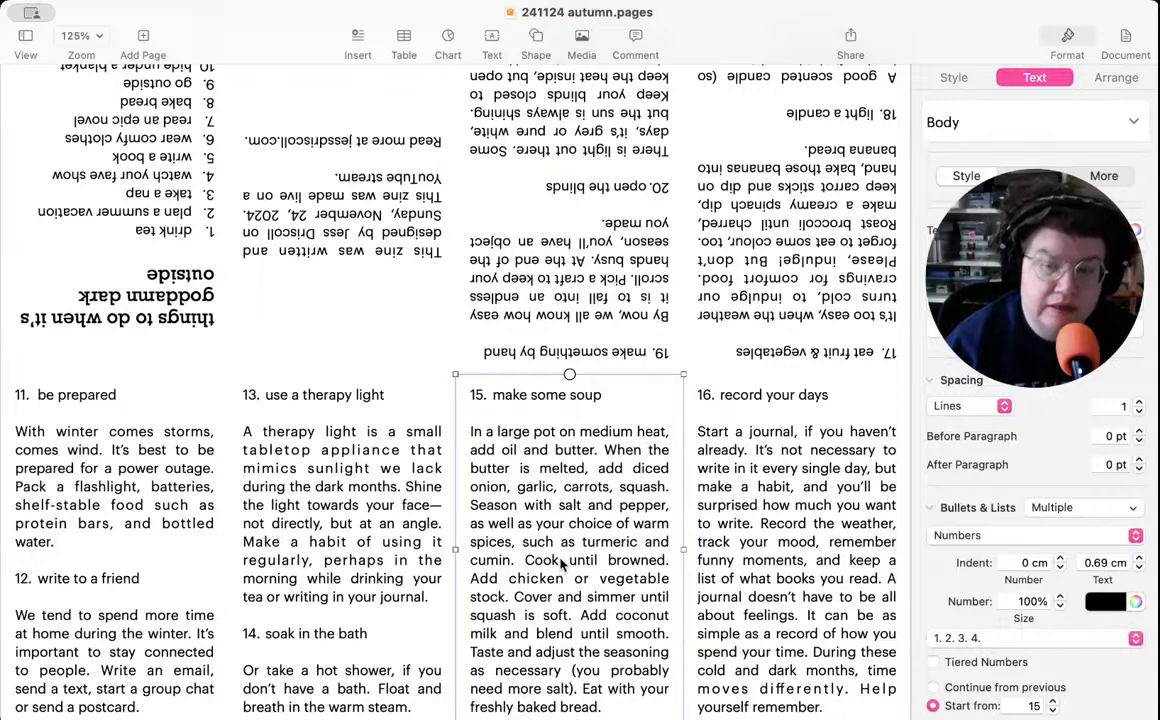
click(823, 550)
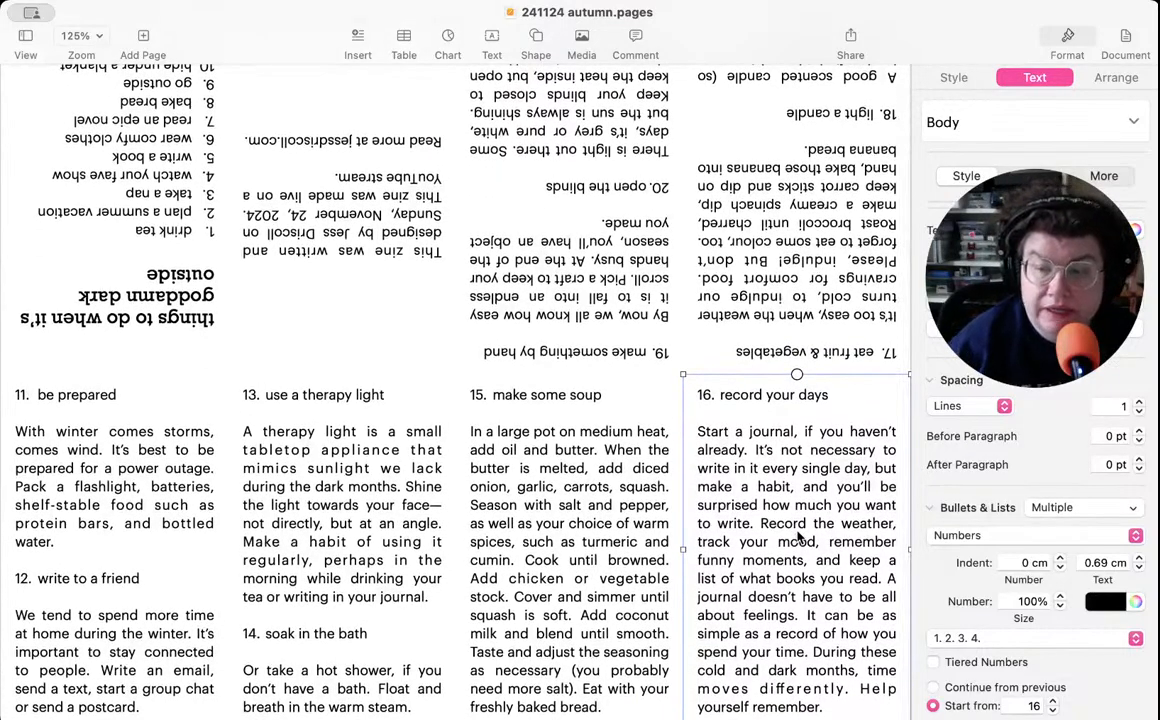
- In the item 16 description, replace "keep a list of what books you read" with "take photos and video" and remove the preceding "and"
click(793, 578)
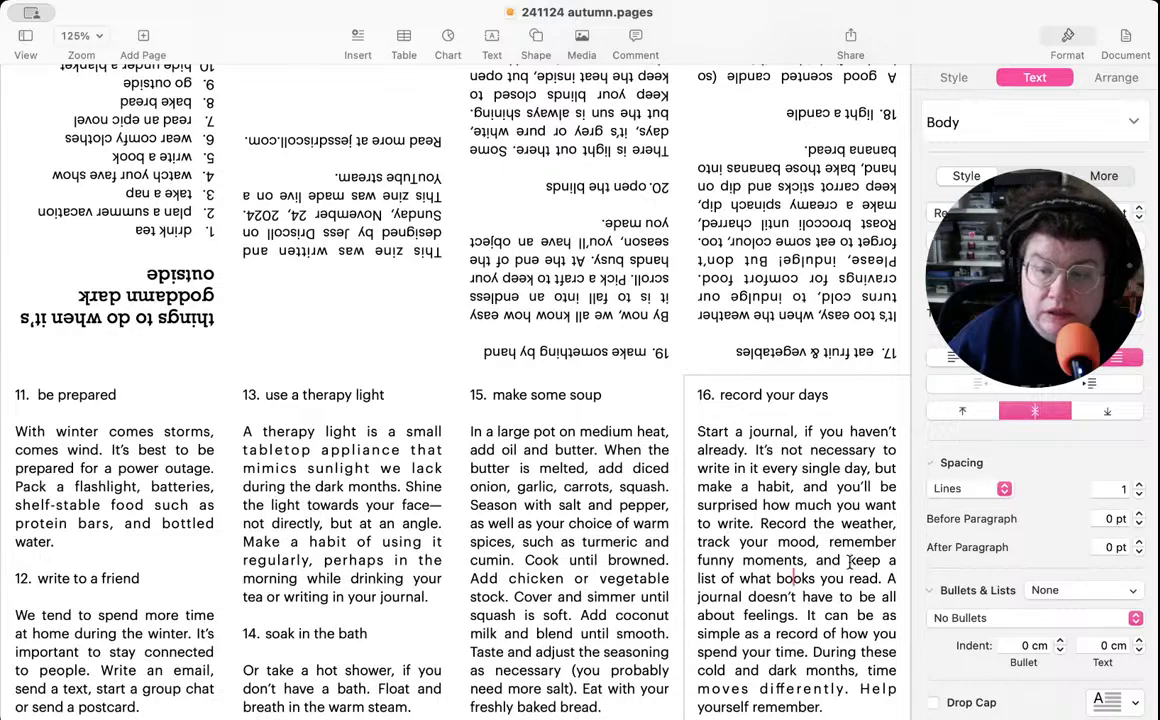
drag(849, 561, 877, 578)
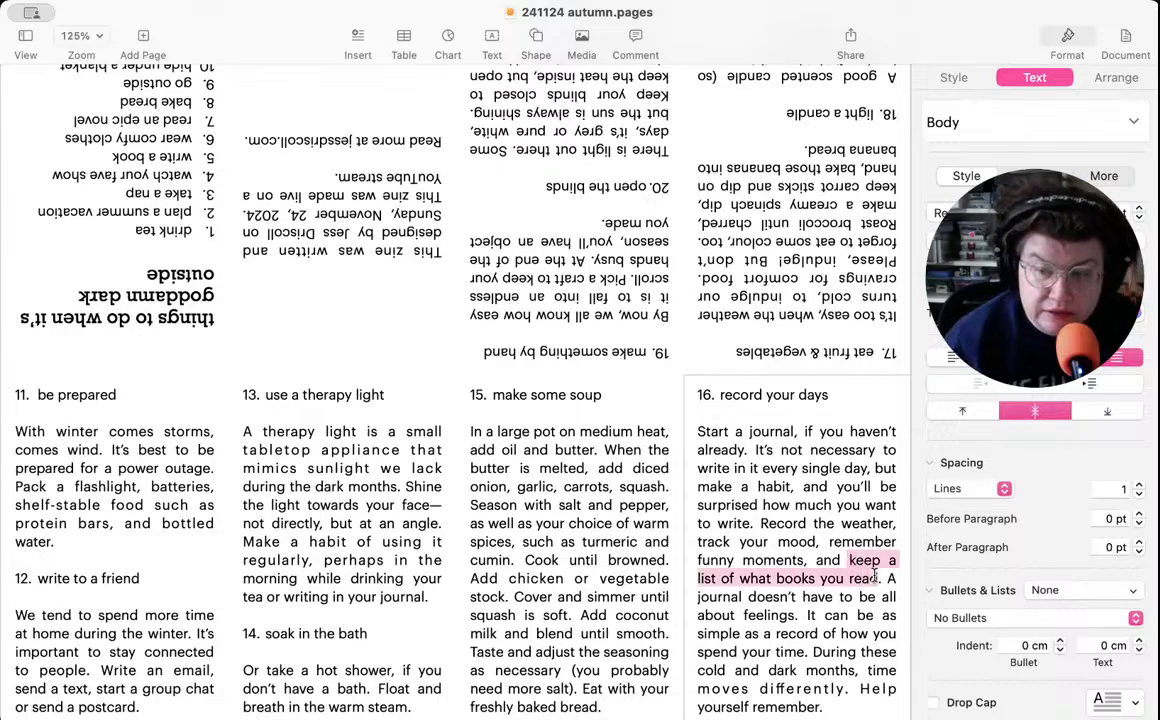
text(take pi.)
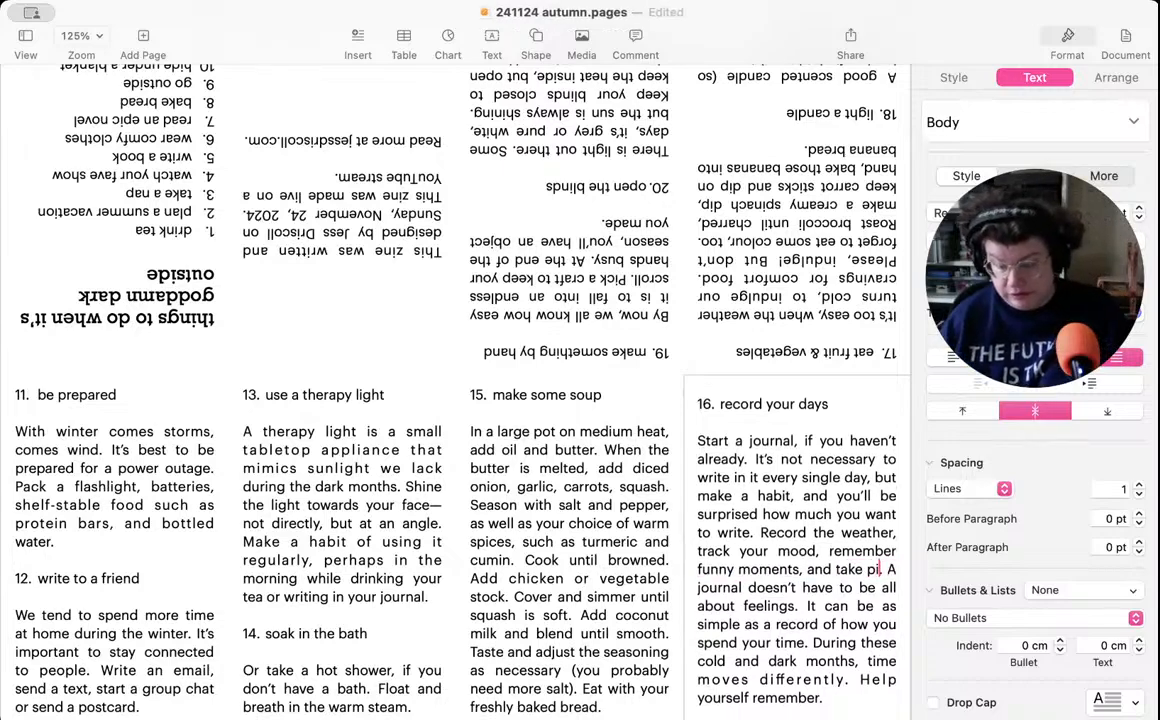
key(BackSpace)
text(hotos. A journal doesn't have)
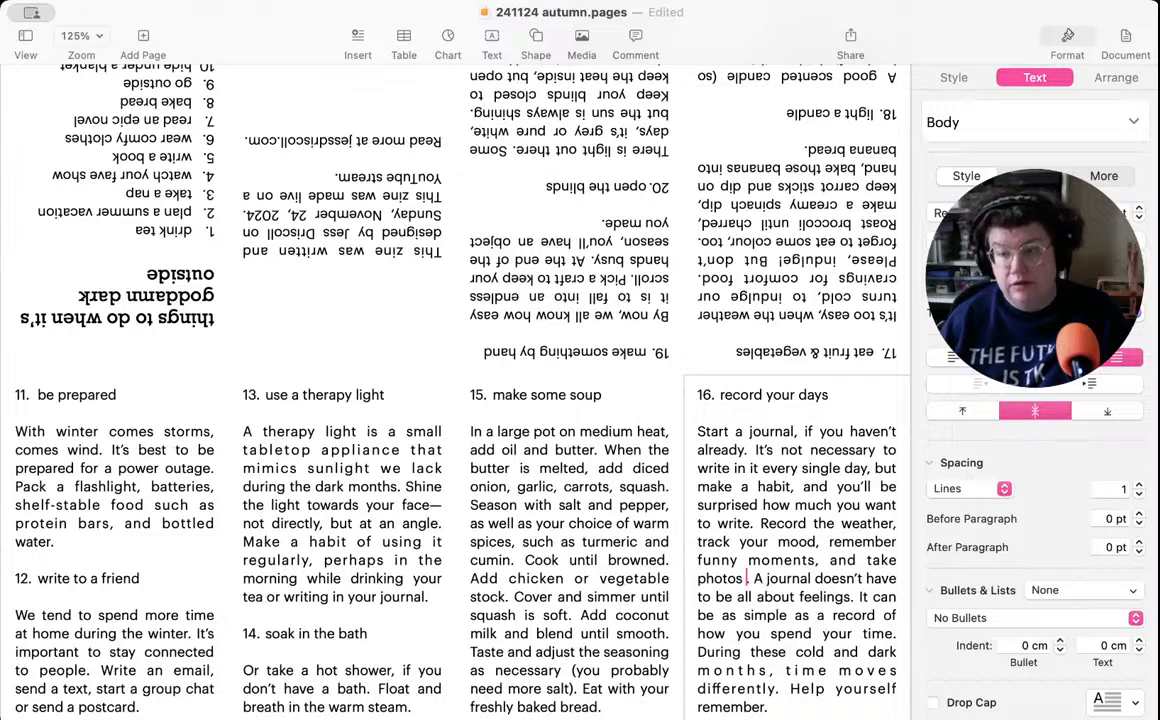
key(BackSpace)
text(and v)
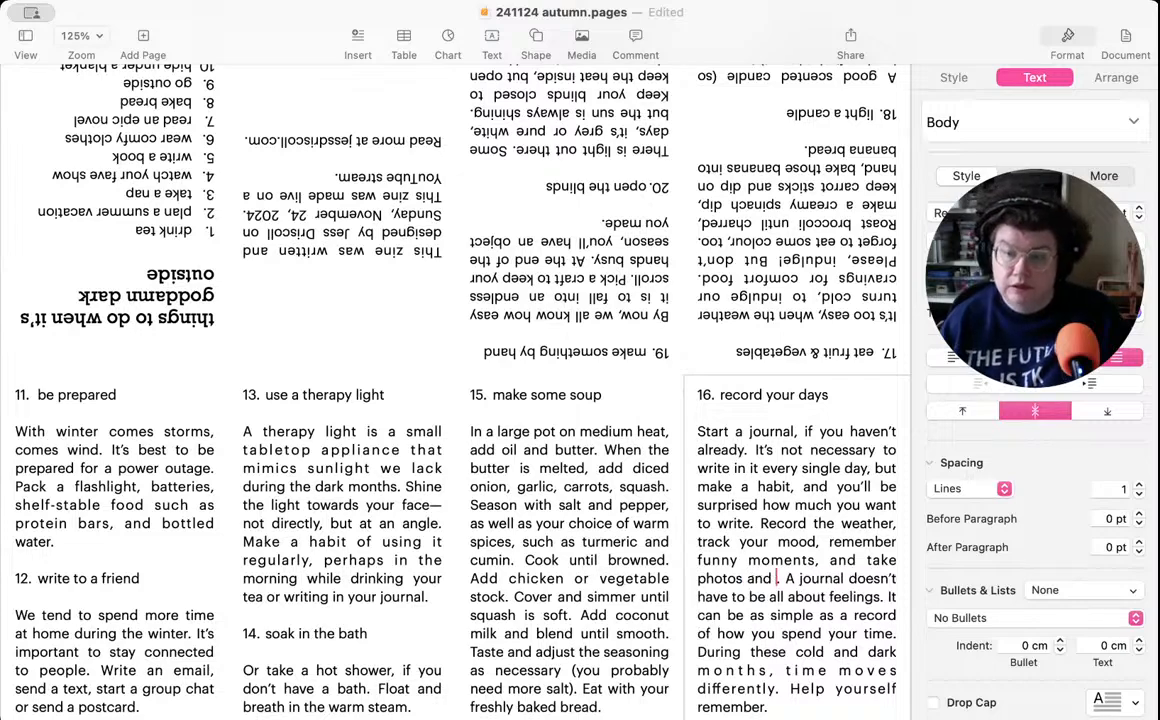
text(ideo)
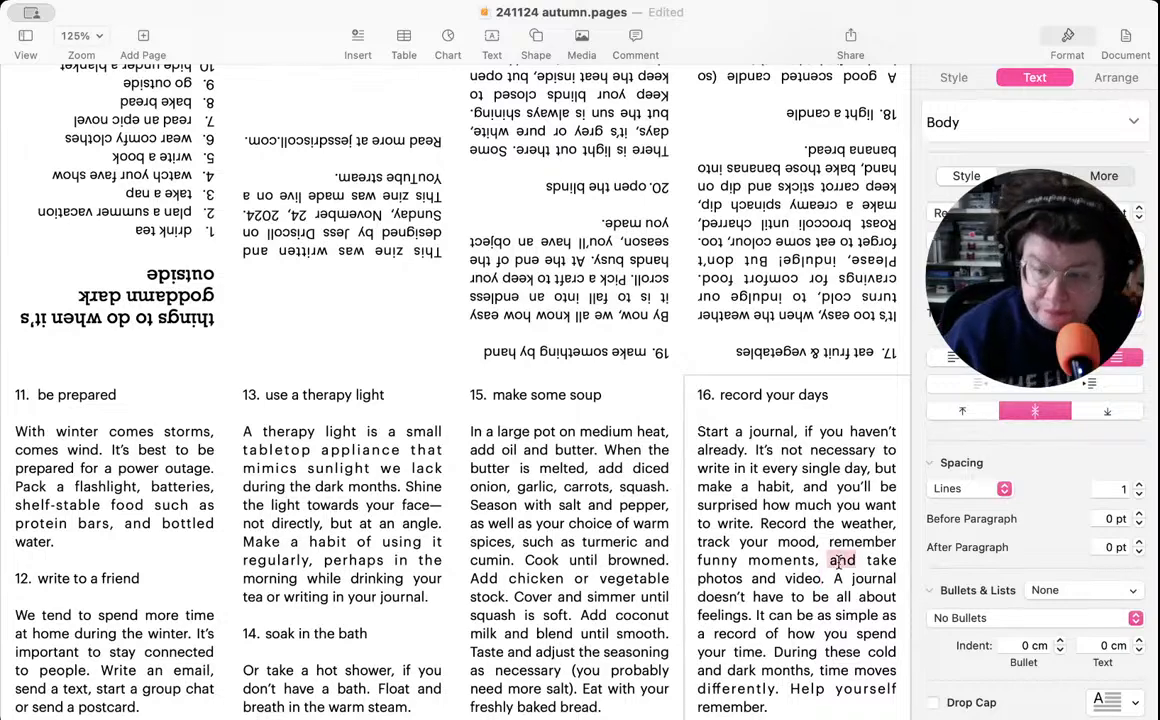
key(BackSpace)
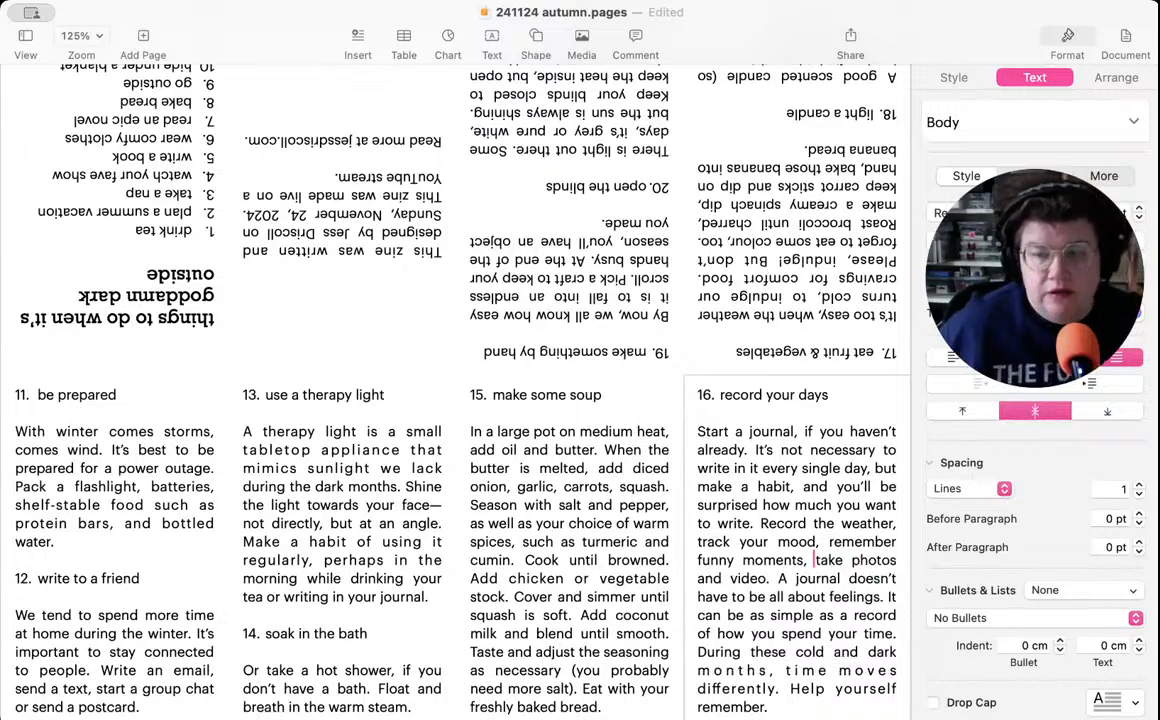
- Proofread the descriptions of items 17 and 18 and save the zine document
scroll(730, 524, up, 2)
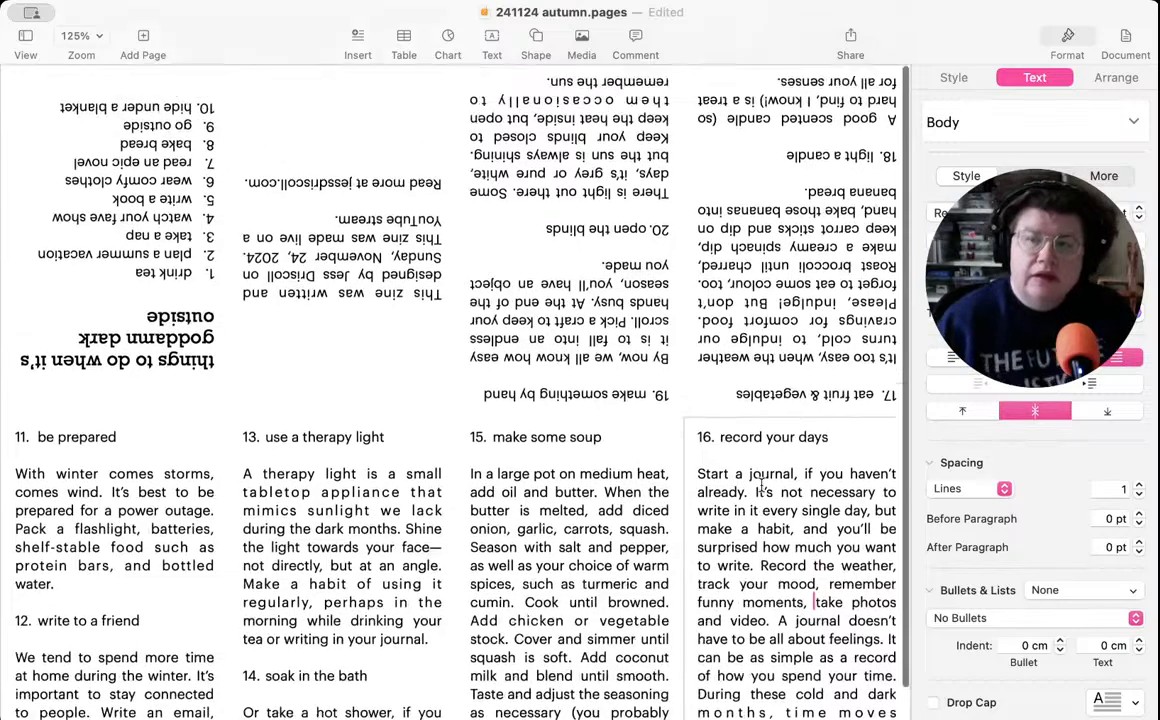
click(790, 283)
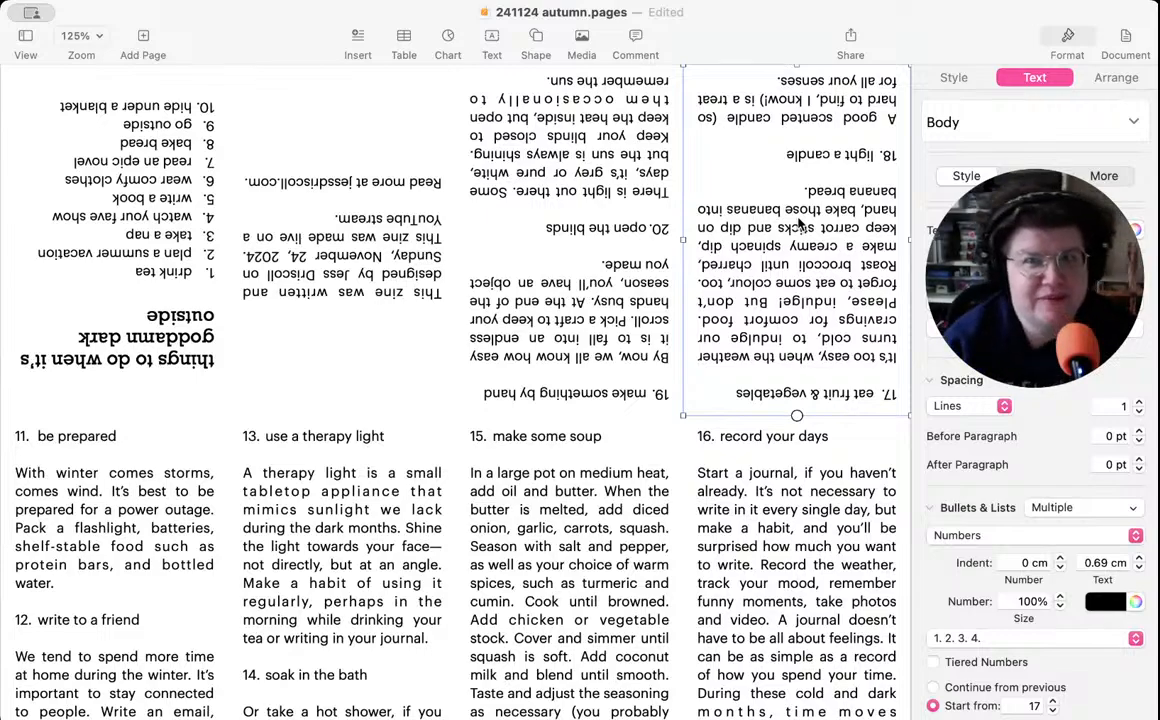
scroll(783, 221, up, 1)
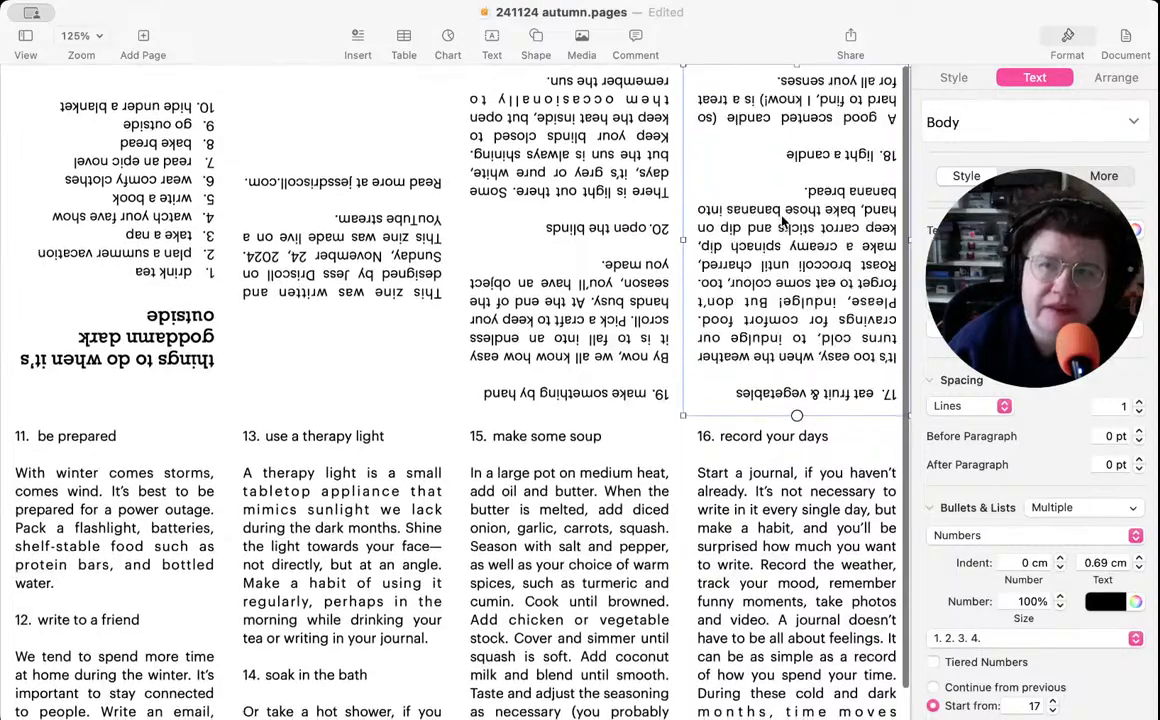
click(768, 118)
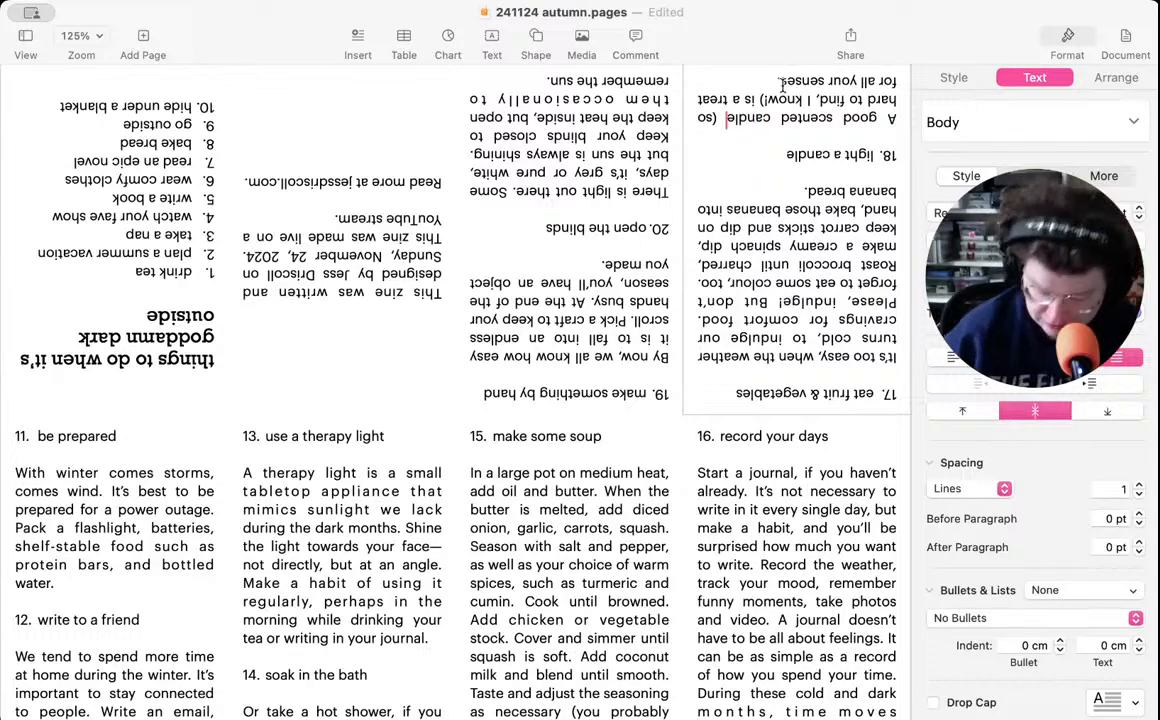
key(super+s)
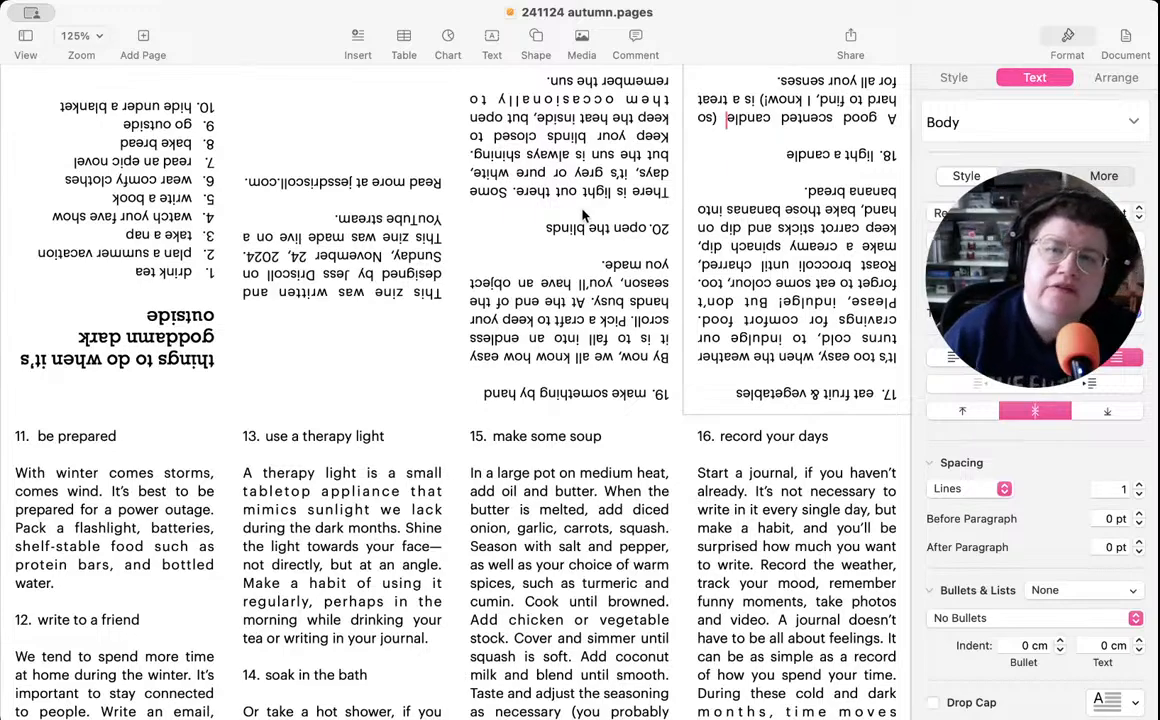
- Review the text boxes for items 19 and 20, the credits, the cover list, and items 11 and 12
click(506, 214)
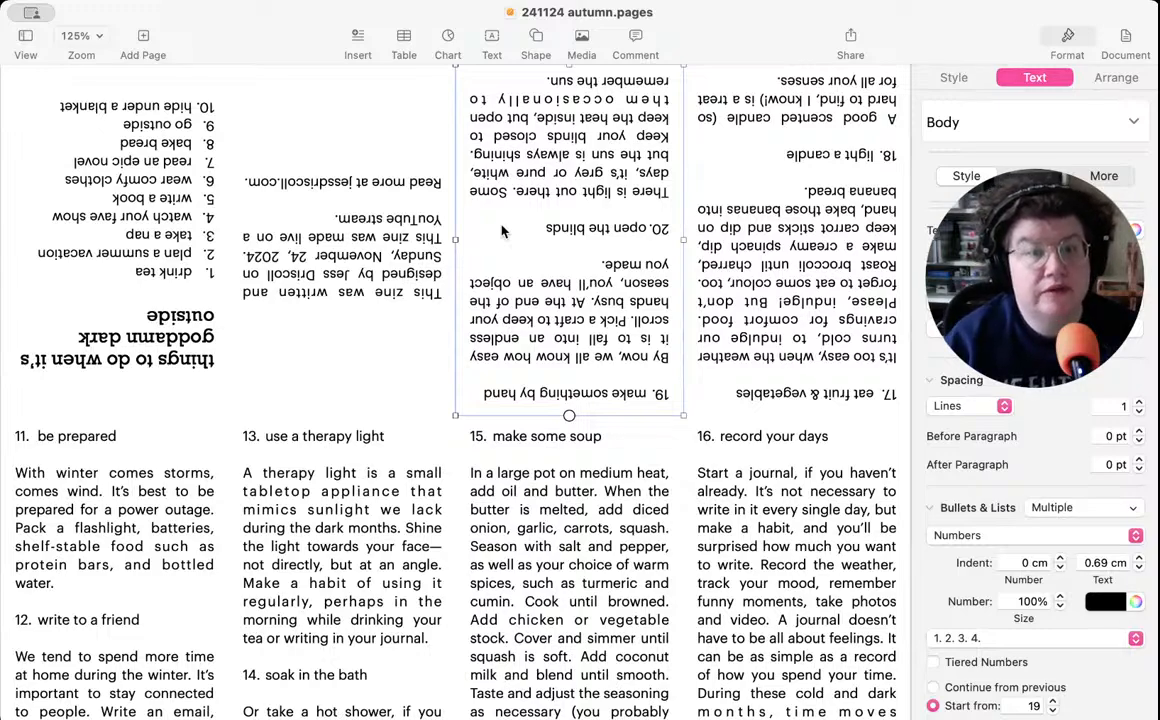
click(305, 246)
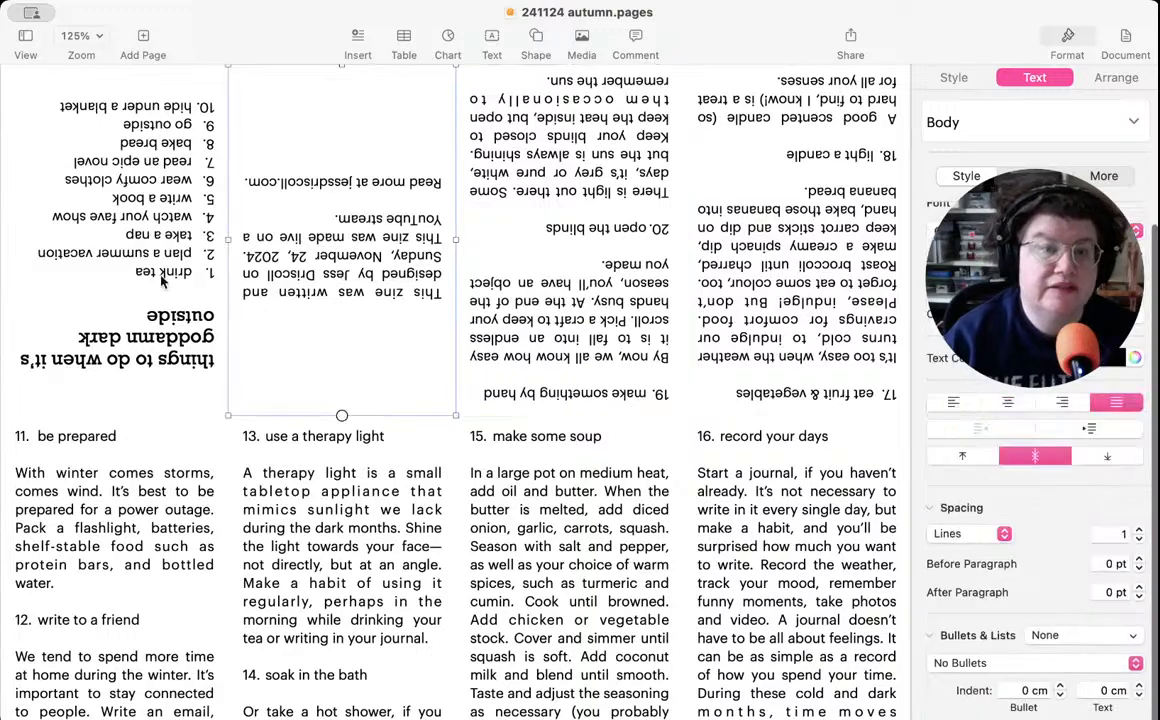
click(150, 276)
click(170, 484)
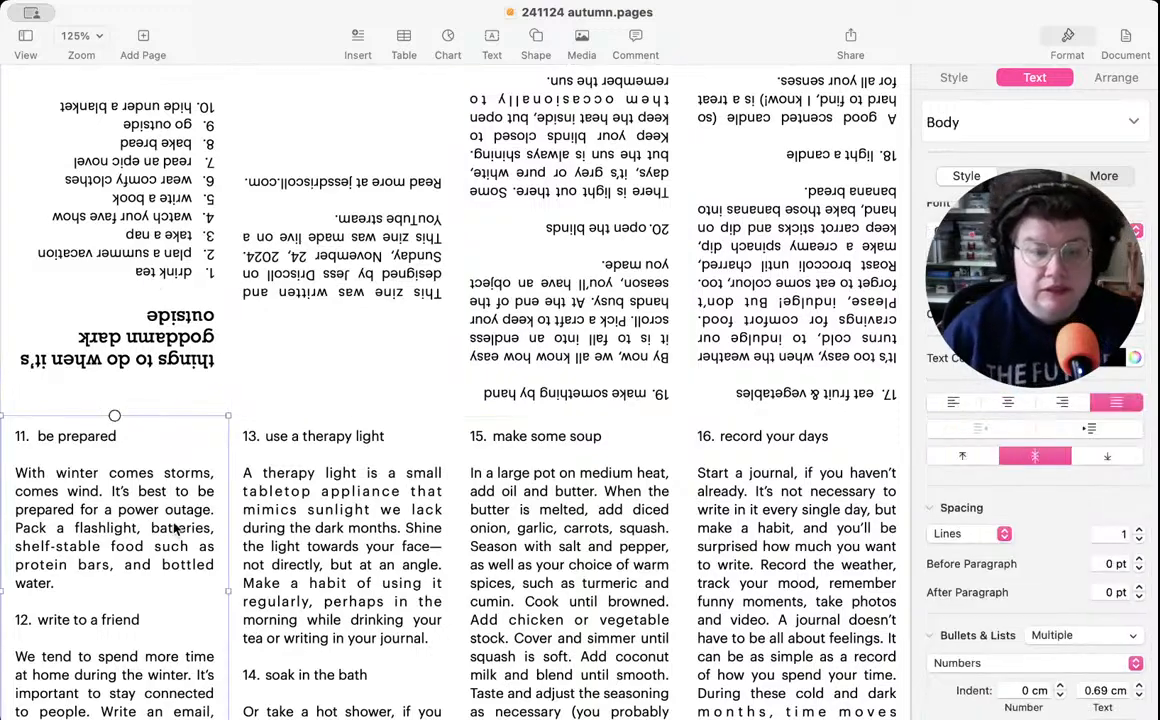
scroll(172, 530, up, 1)
scroll(174, 528, down, 1)
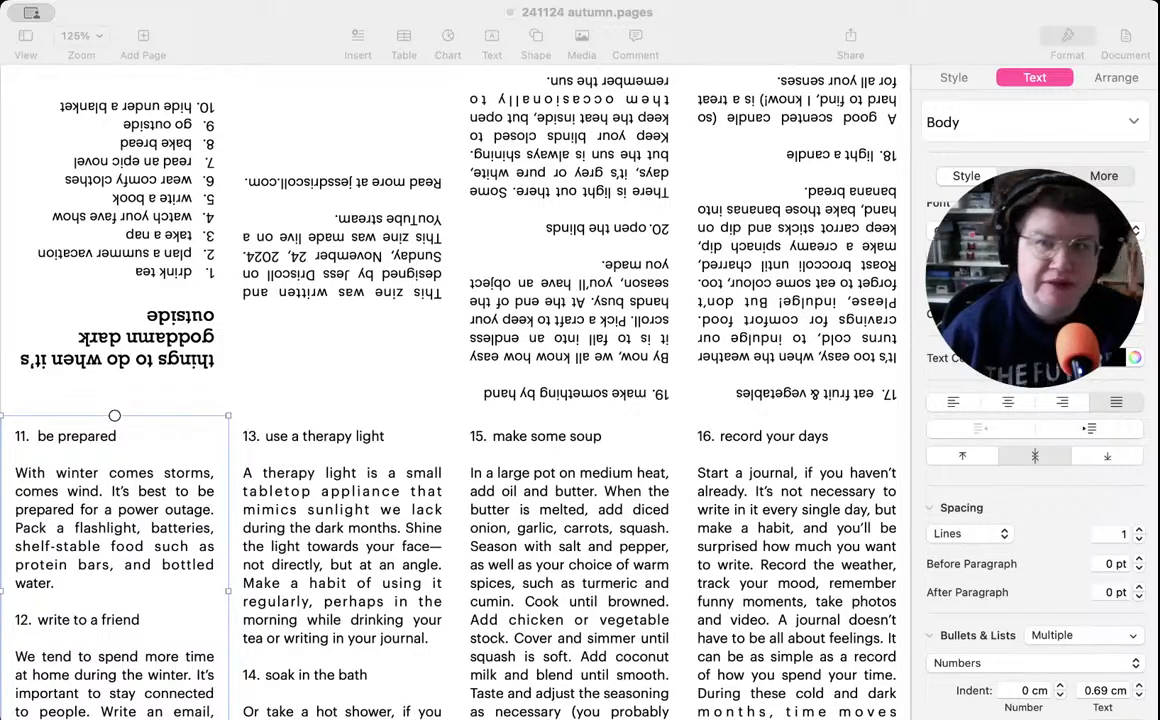